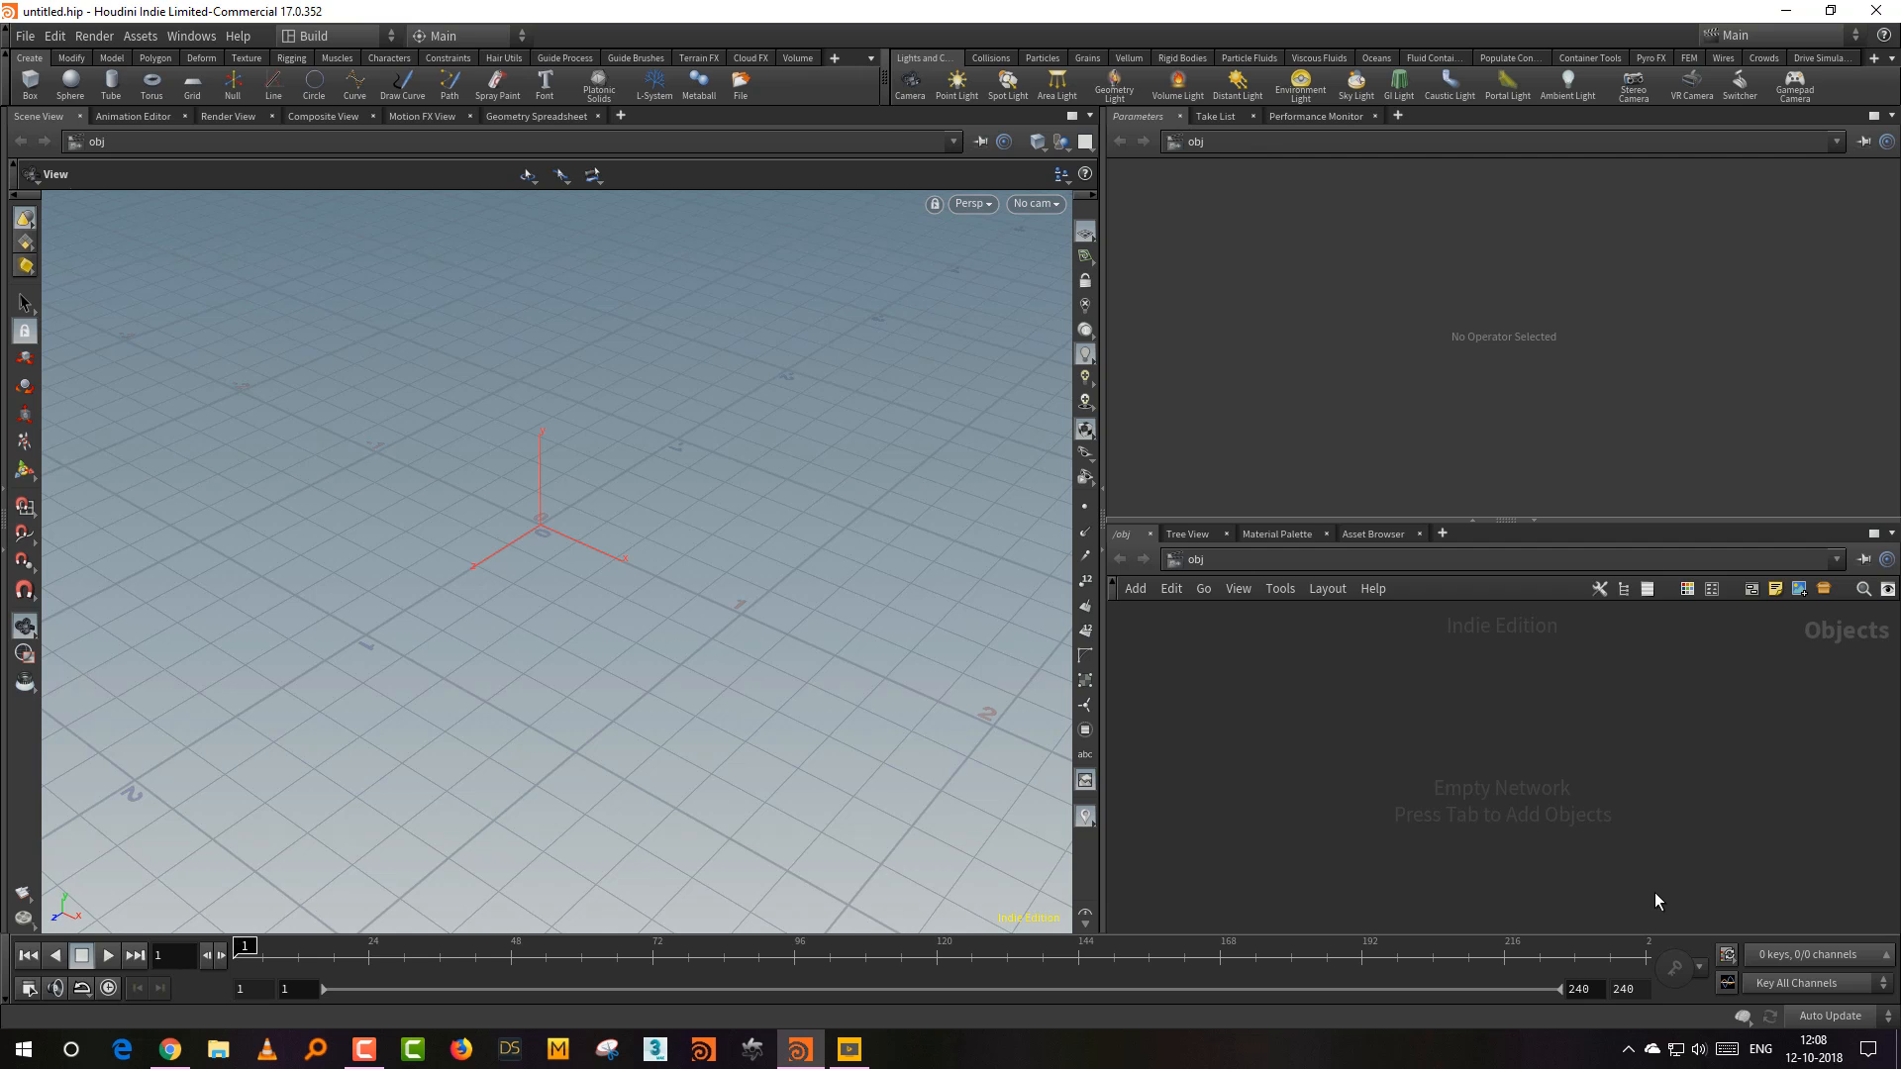
drag(869, 657, 729, 713)
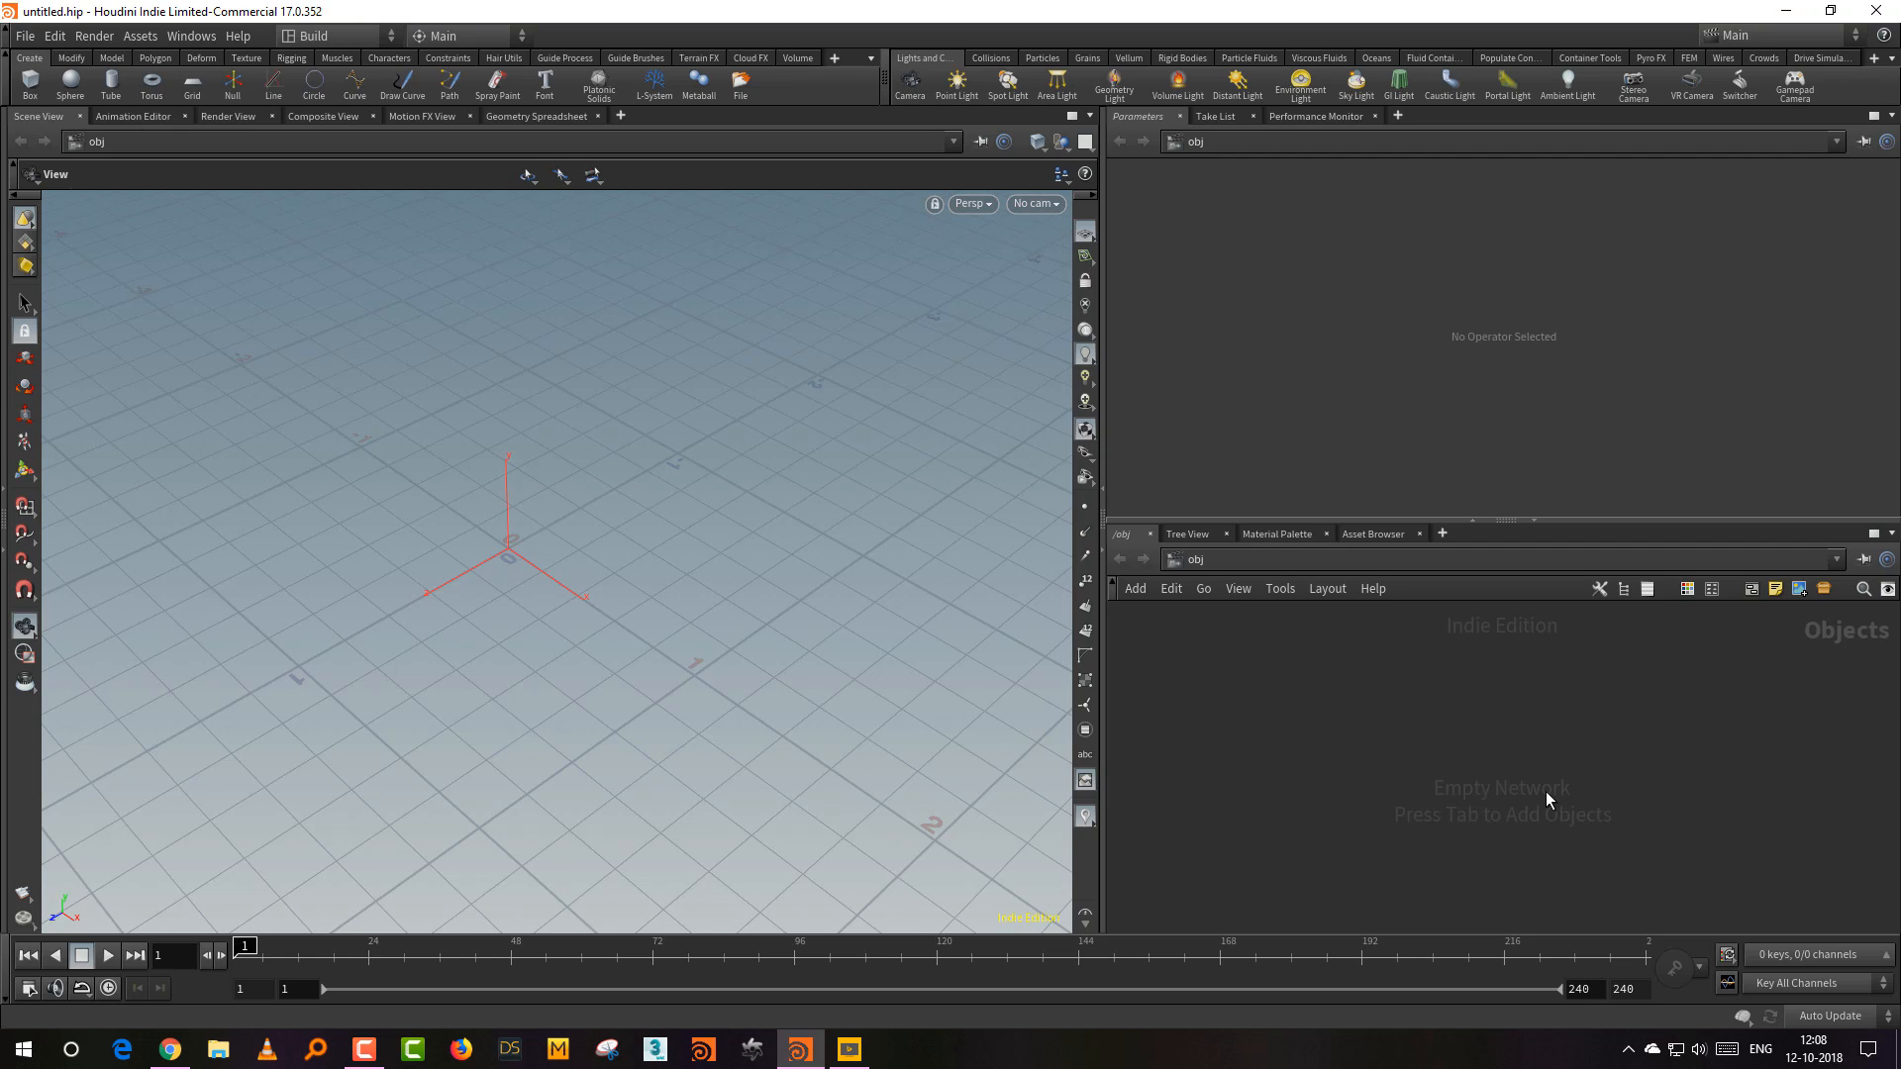
middle_drag(748, 636, 776, 616)
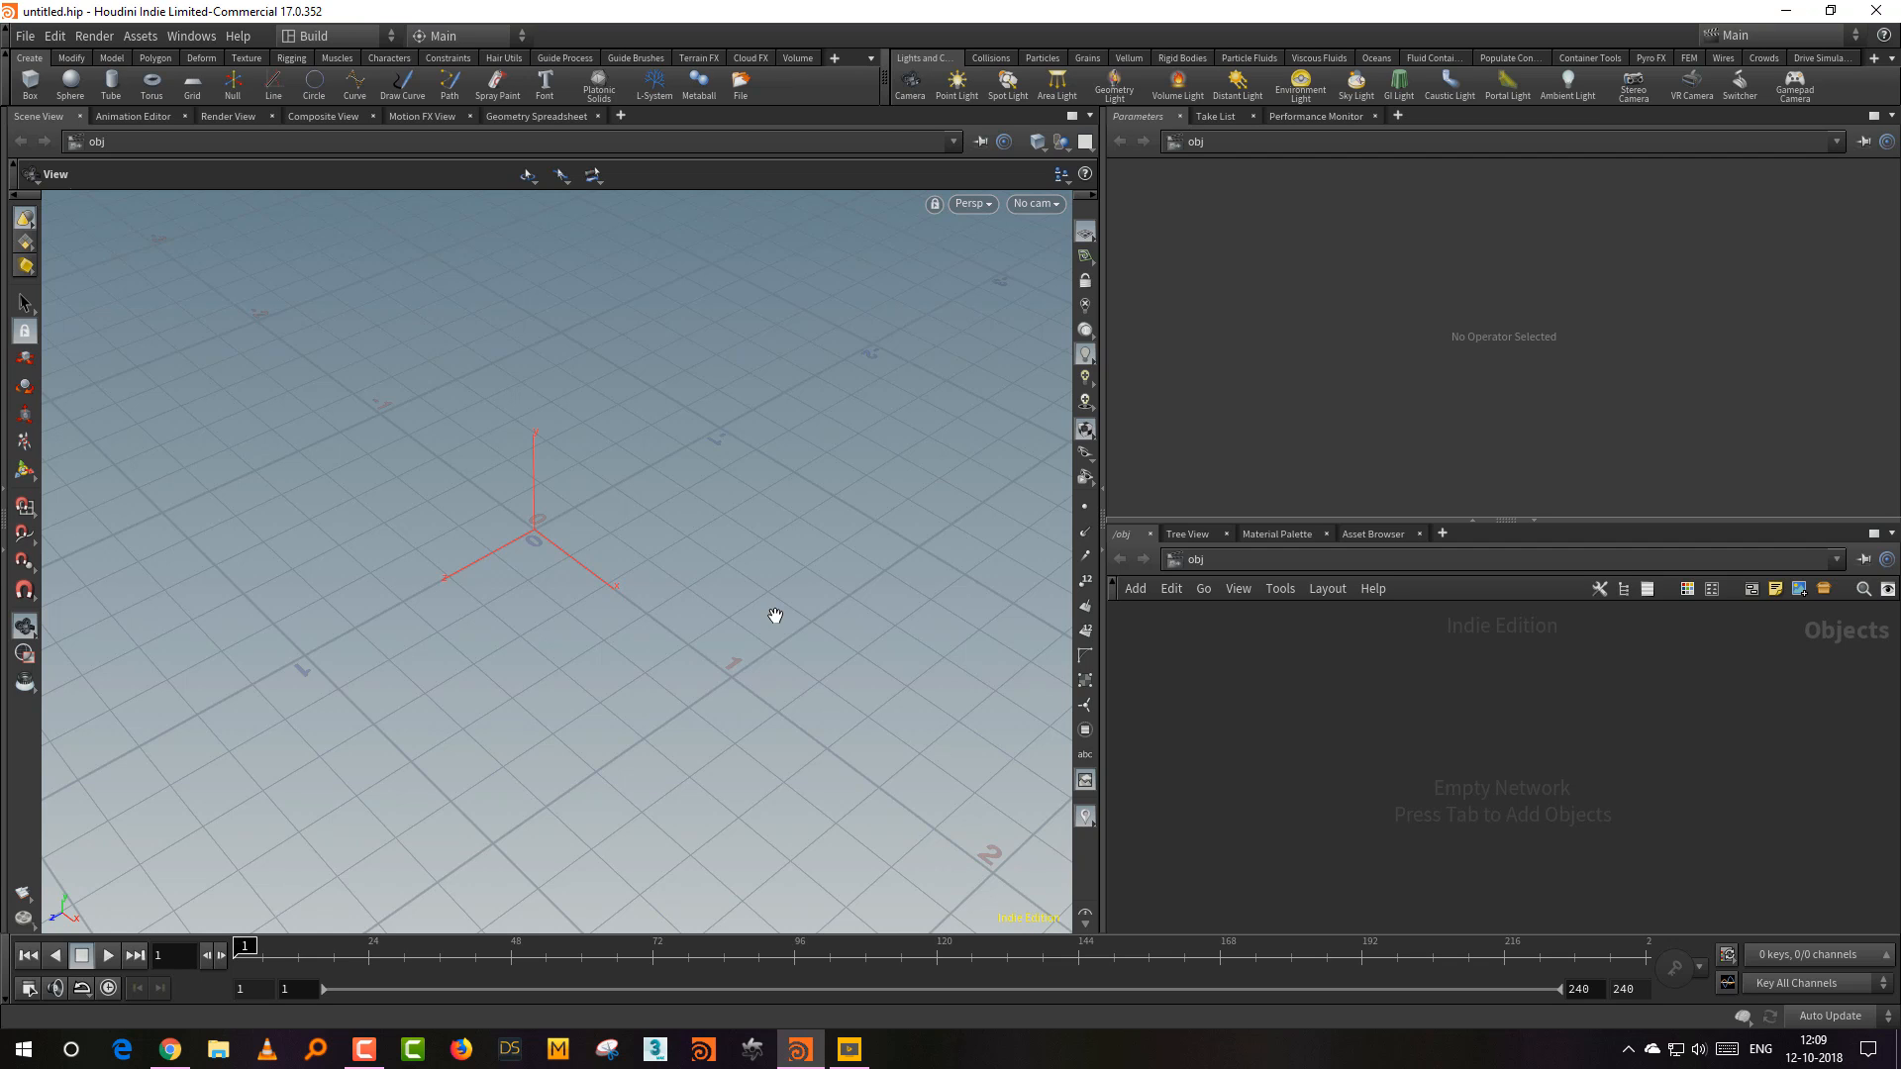
drag(790, 704, 876, 725)
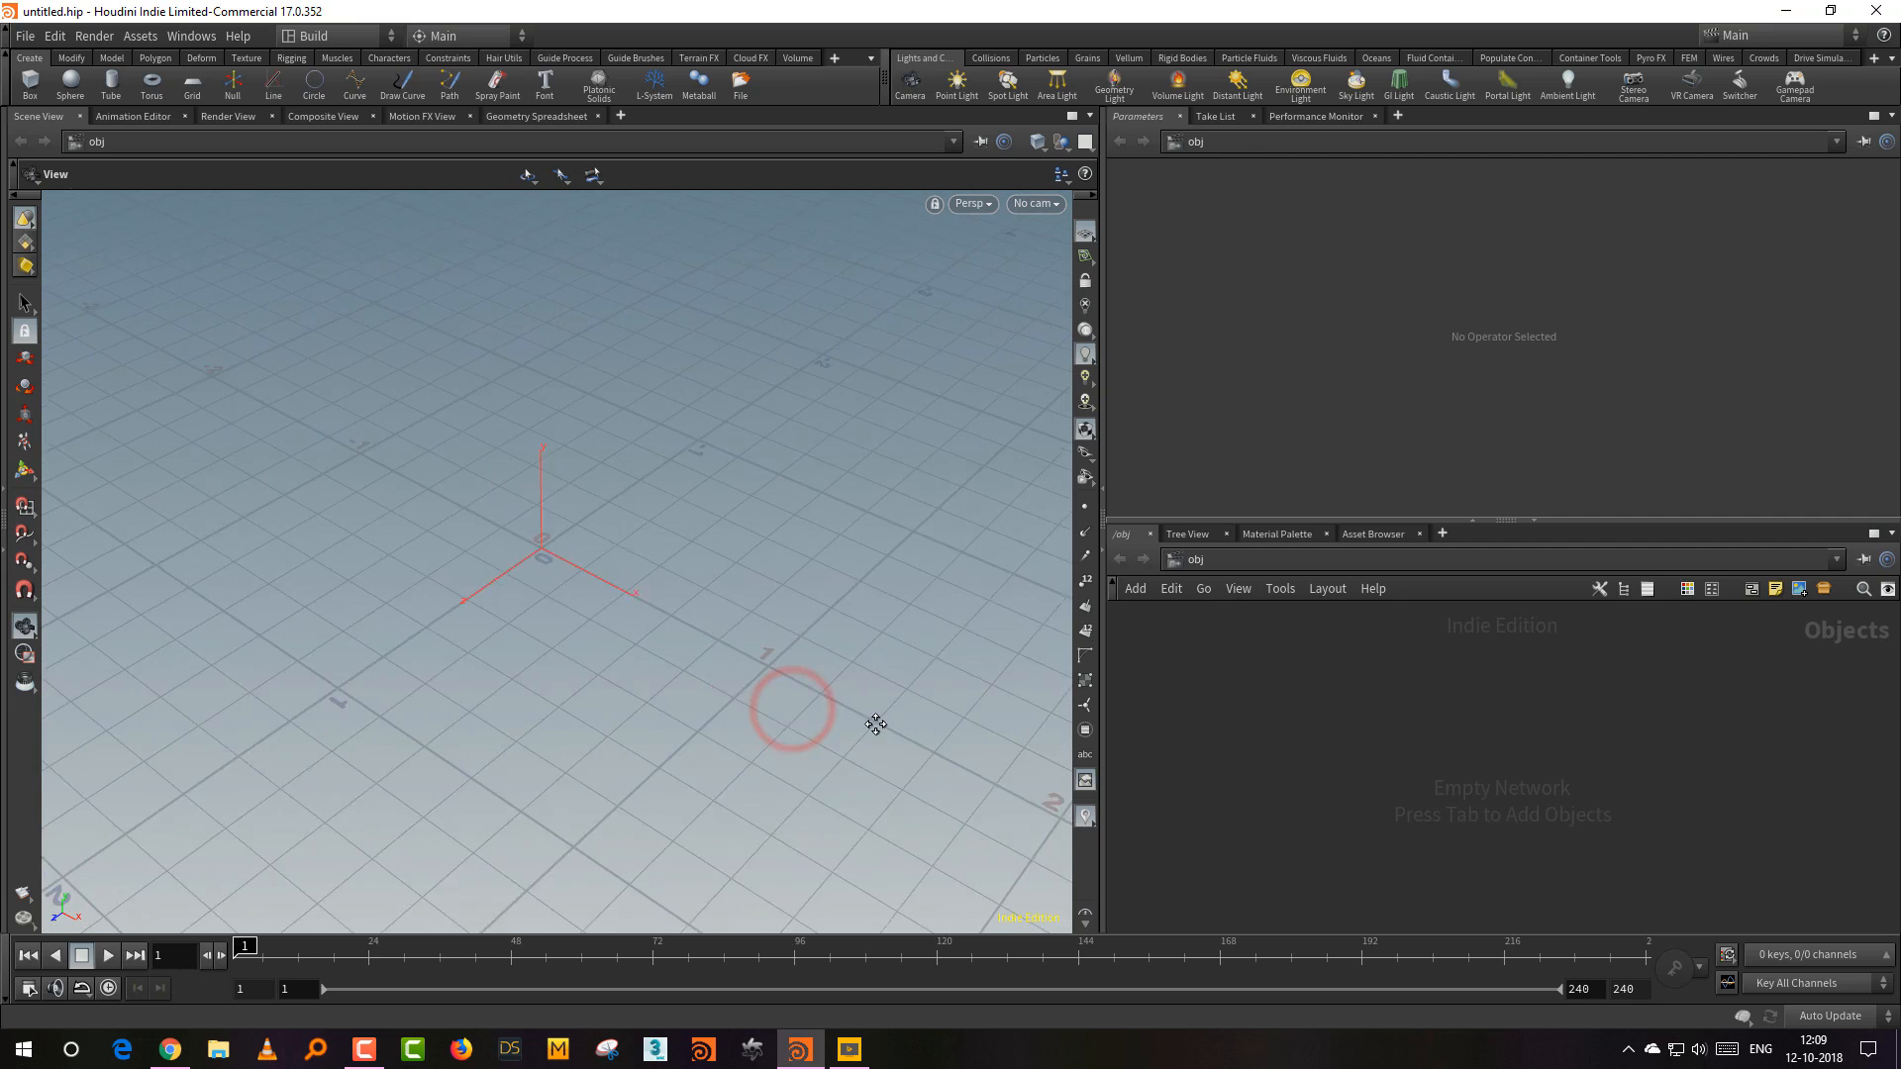
middle_drag(875, 725, 870, 679)
right_drag(842, 698, 863, 691)
drag(865, 691, 883, 683)
right_drag(882, 684, 846, 711)
middle_drag(845, 711, 833, 674)
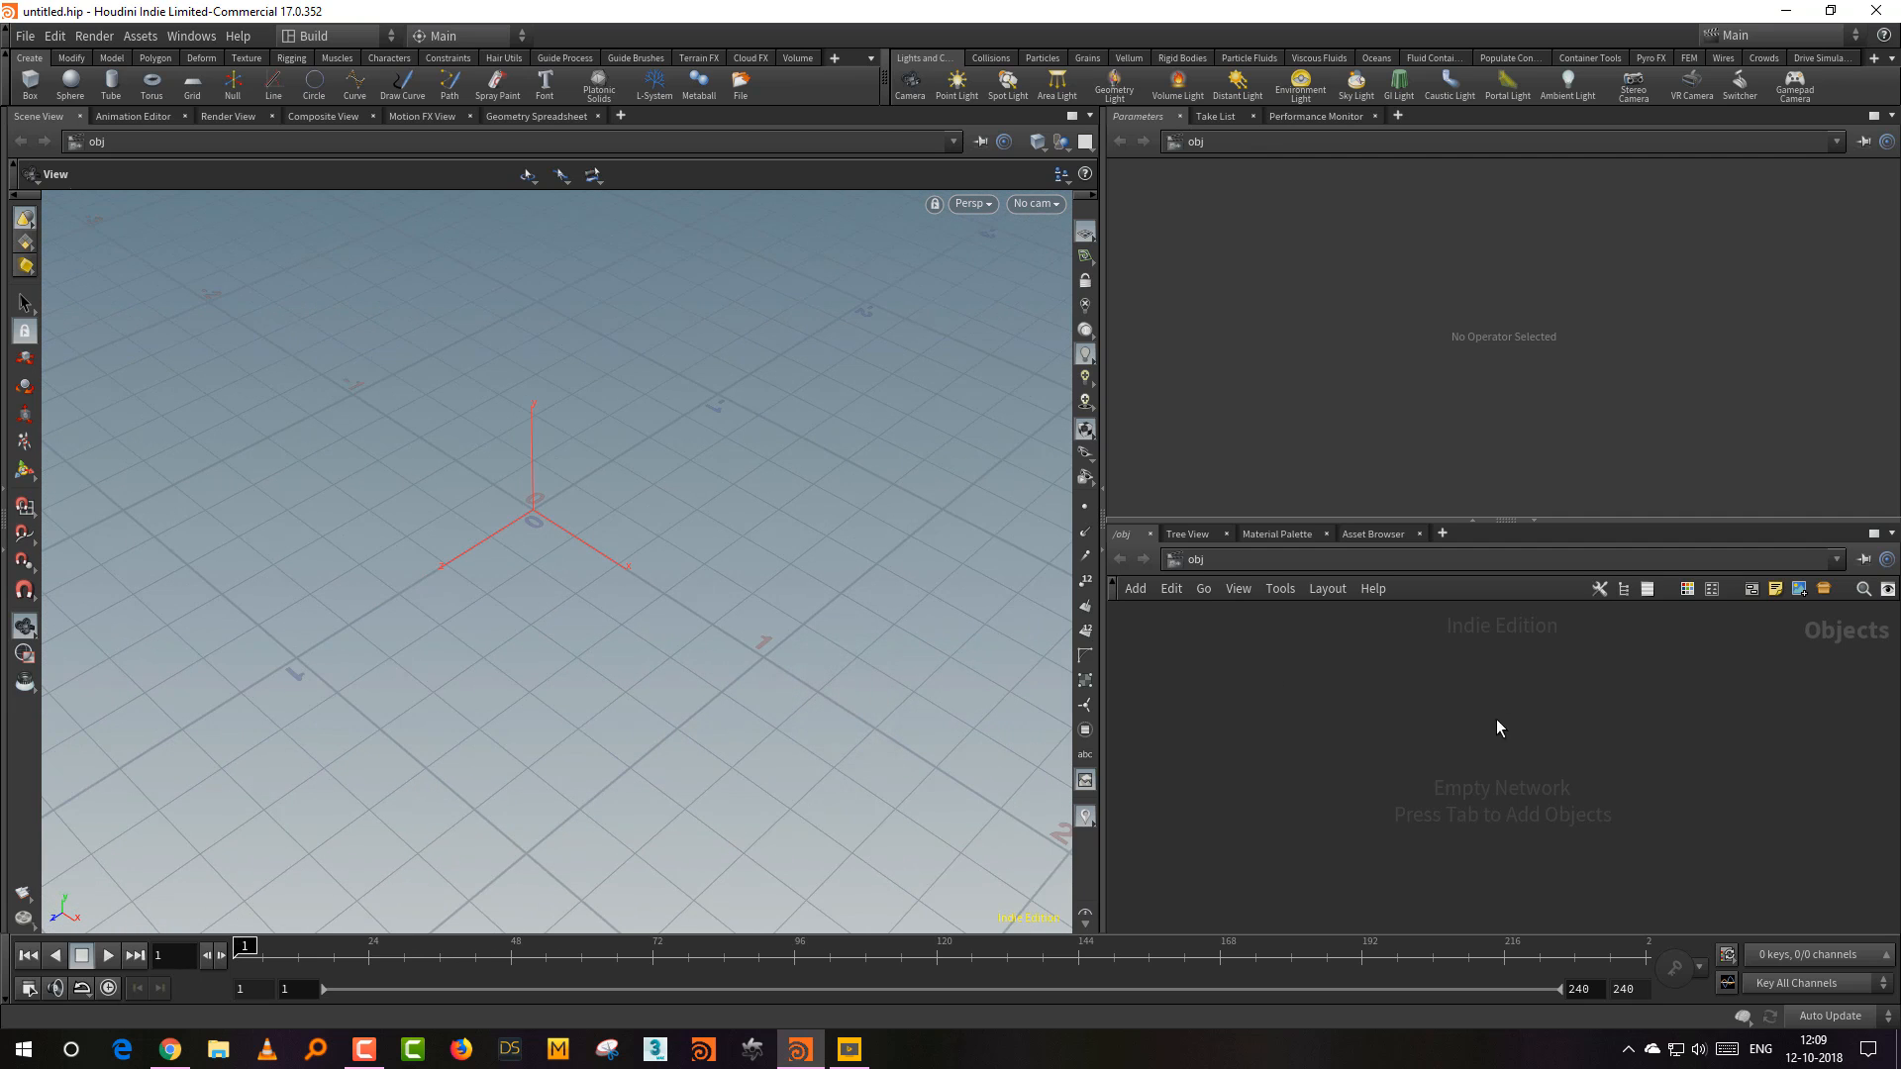
Step: Enlarge the network editor pane by shrinking the parameter pane above it
drag(1301, 757, 1591, 846)
drag(1376, 521, 1376, 455)
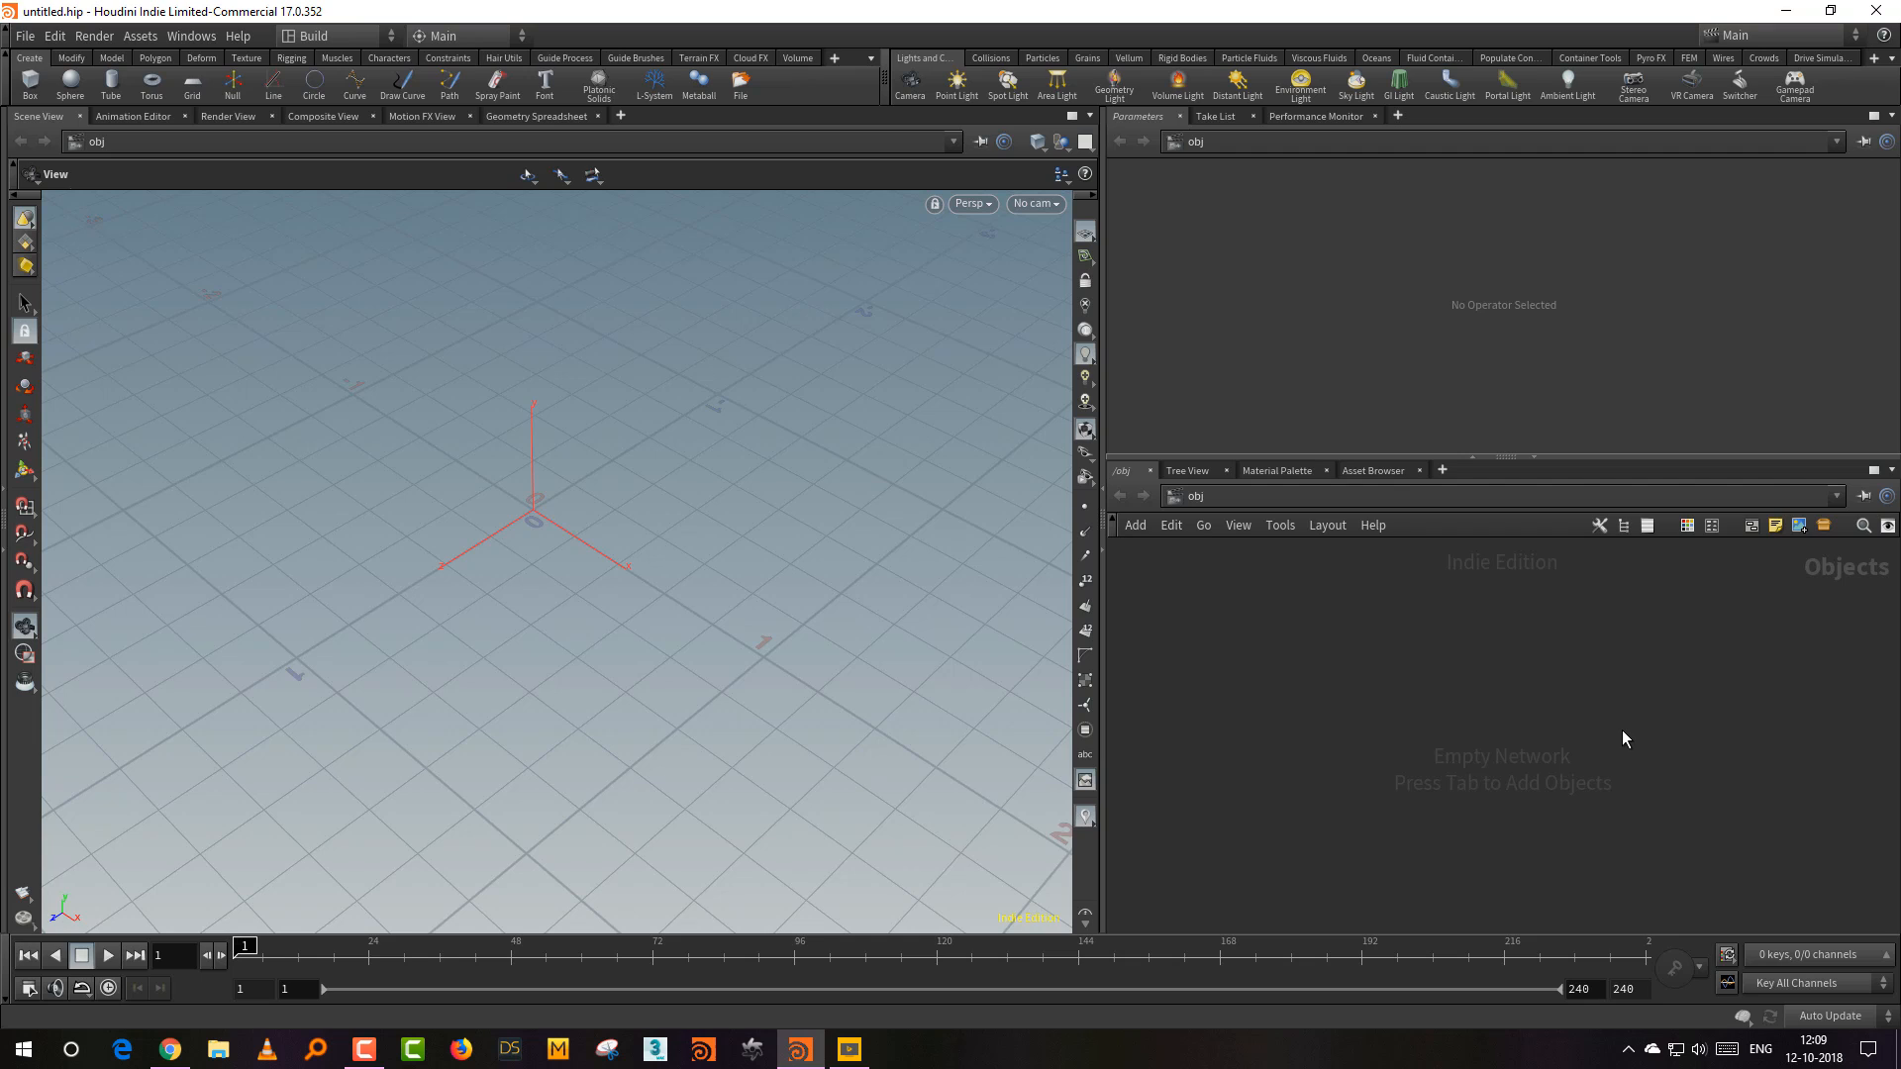
click(1327, 601)
click(1358, 647)
key(Tab)
text(sph)
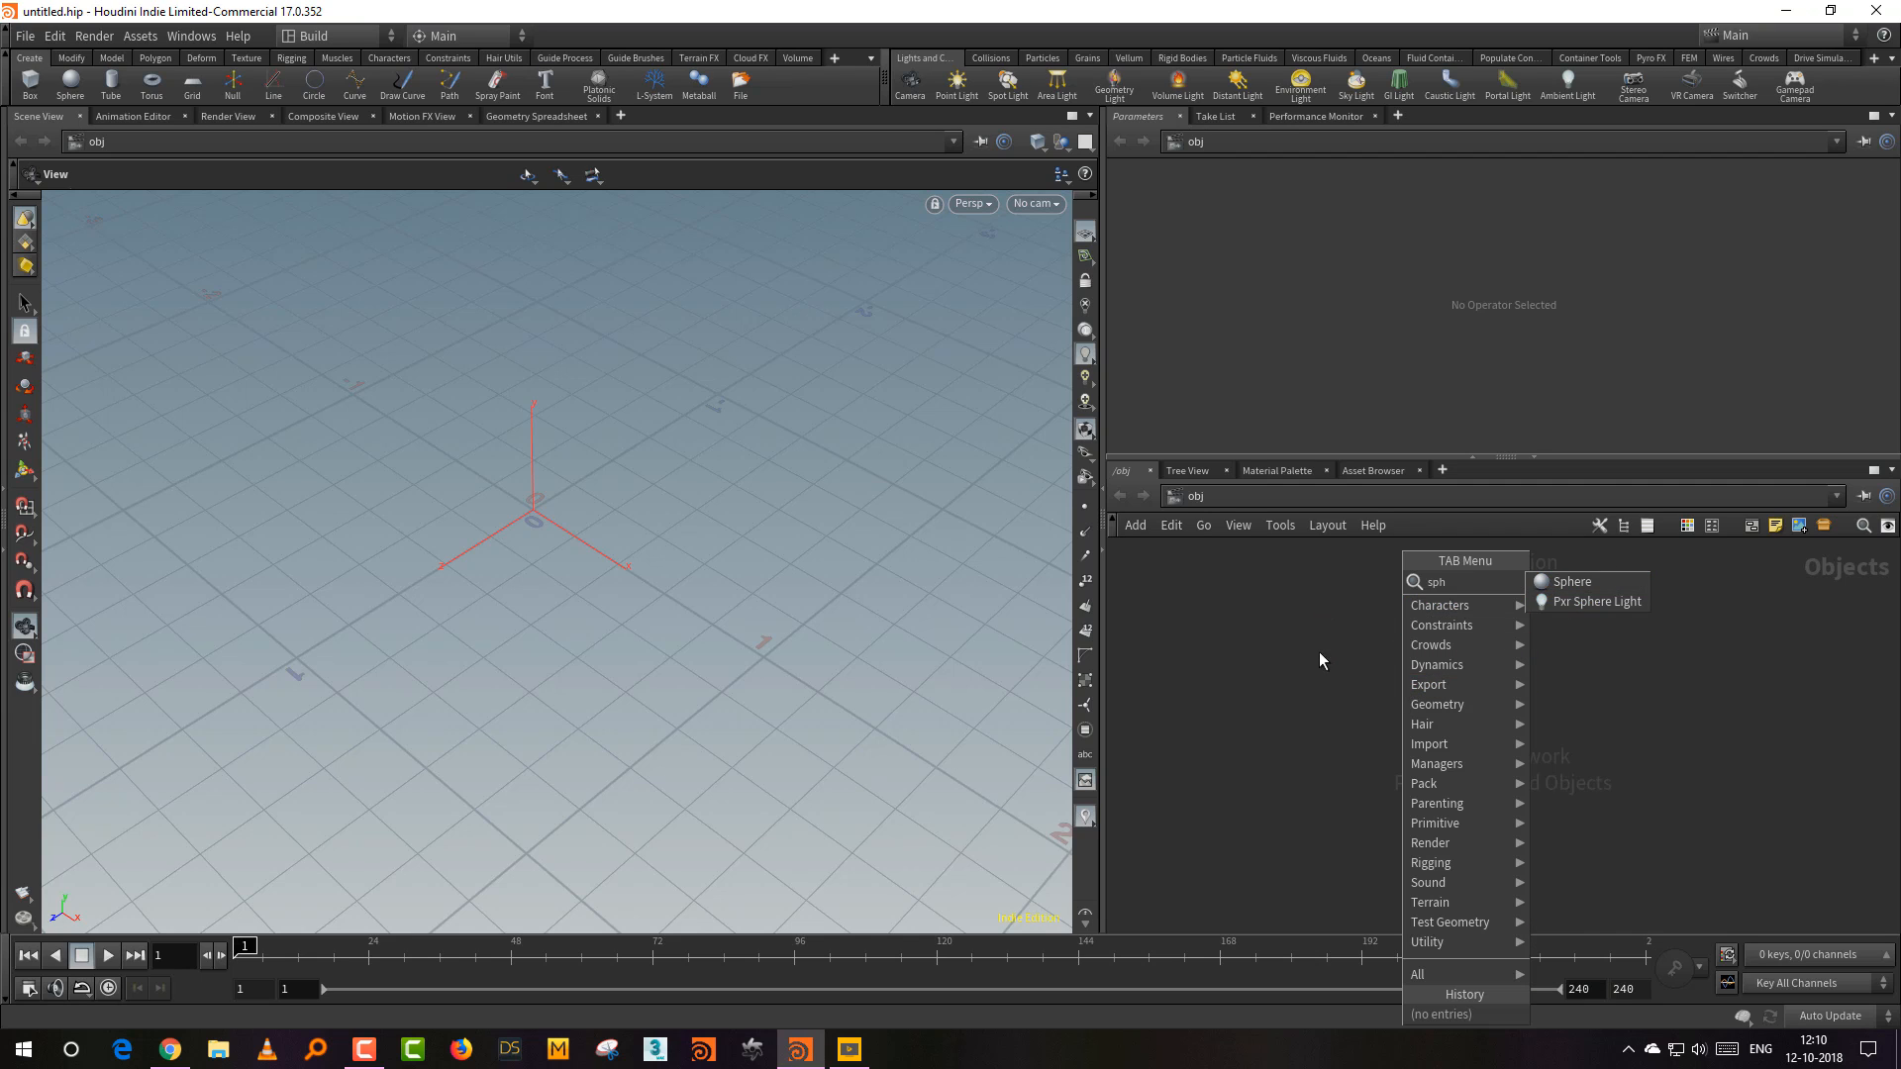
key(Escape)
Step: Add a Pig Head test geometry object to the scene and enter its geometry network
key(Tab)
text(tes)
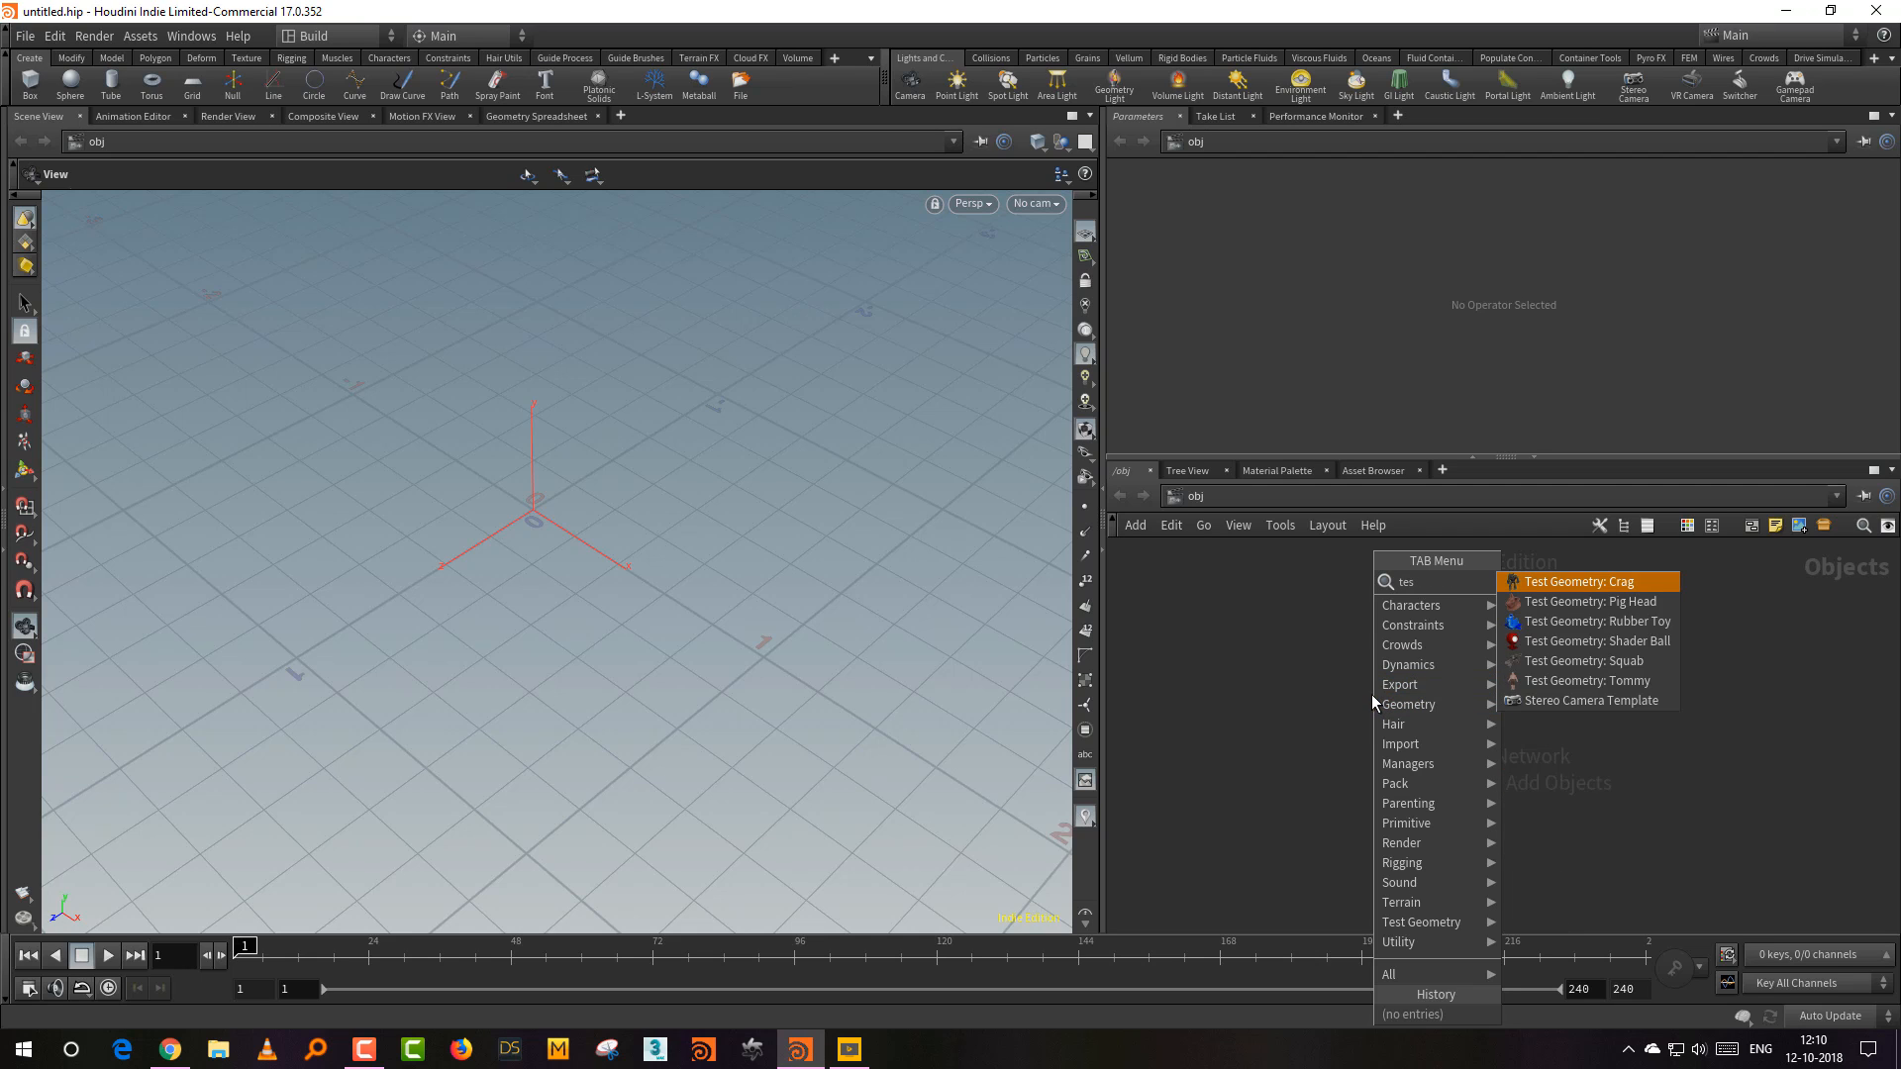
click(1630, 604)
click(1460, 655)
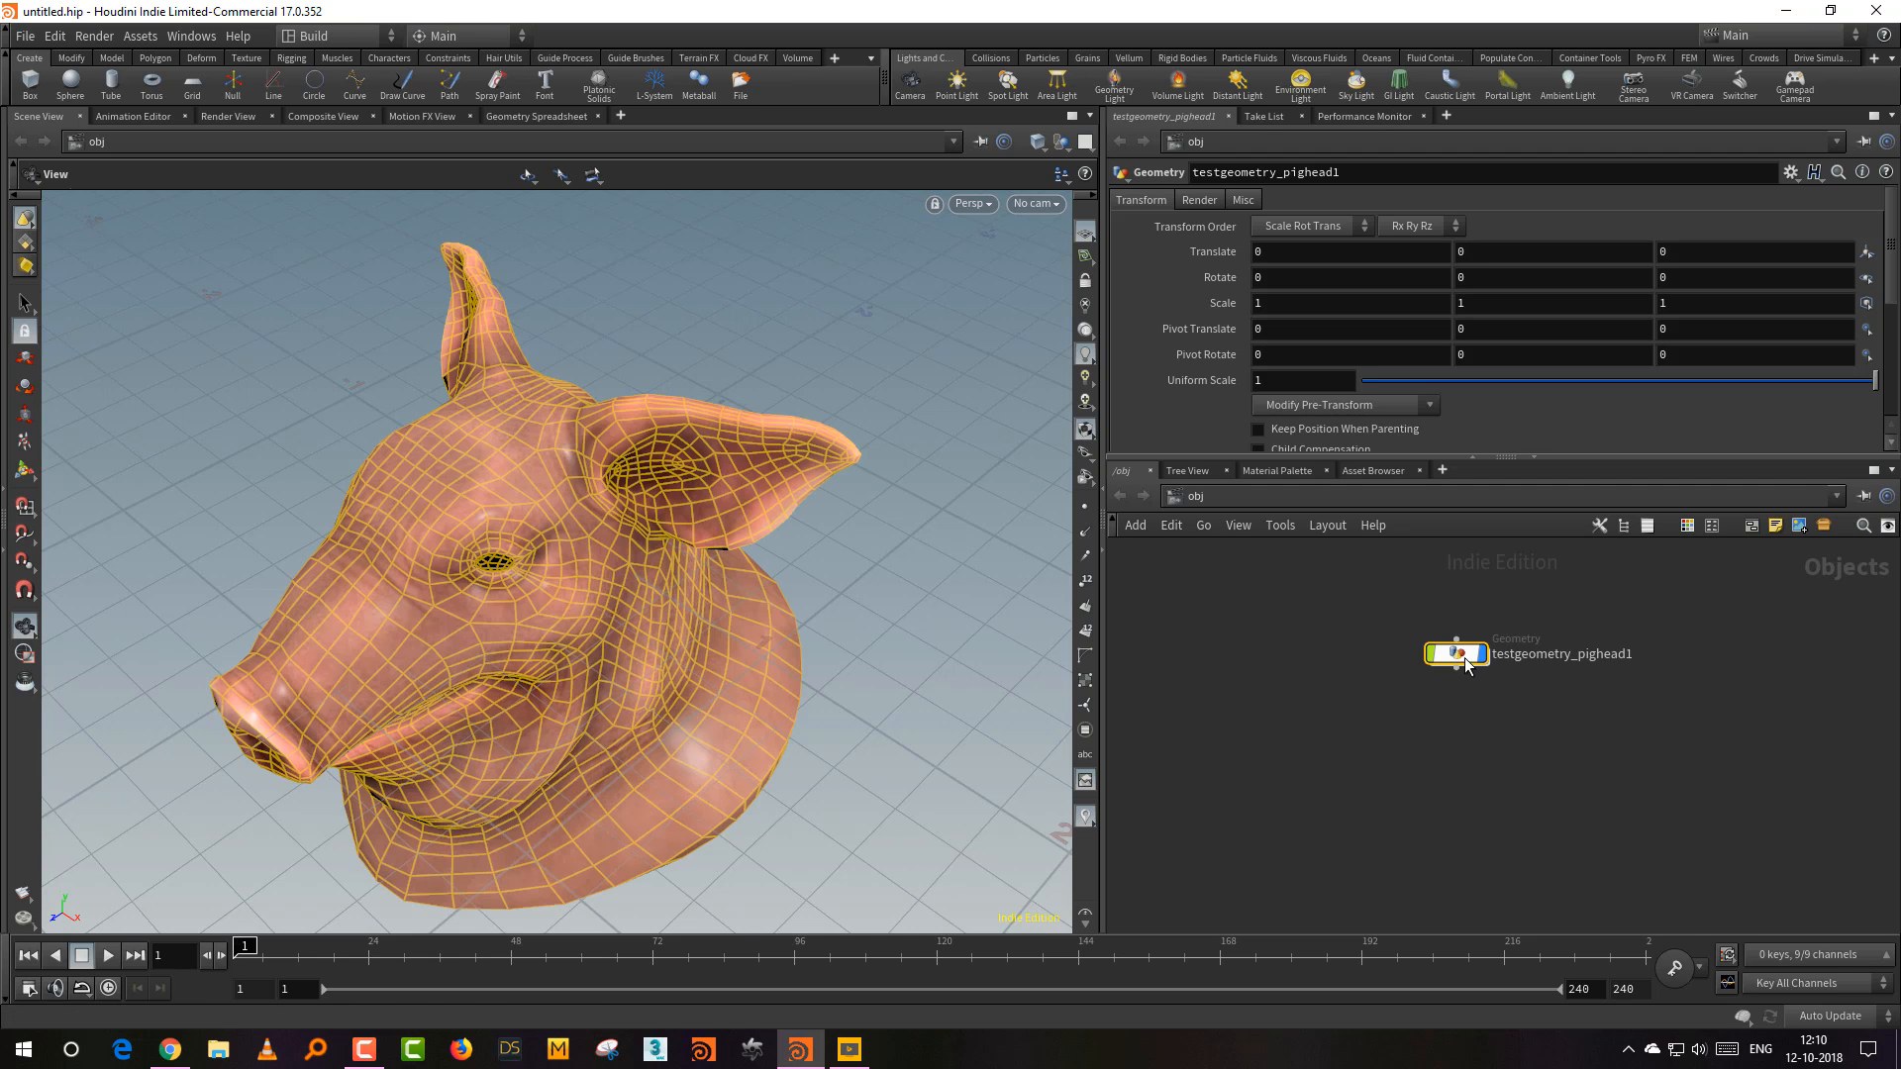
double_click(1458, 654)
drag(990, 776, 737, 680)
scroll(1411, 797, up, 2)
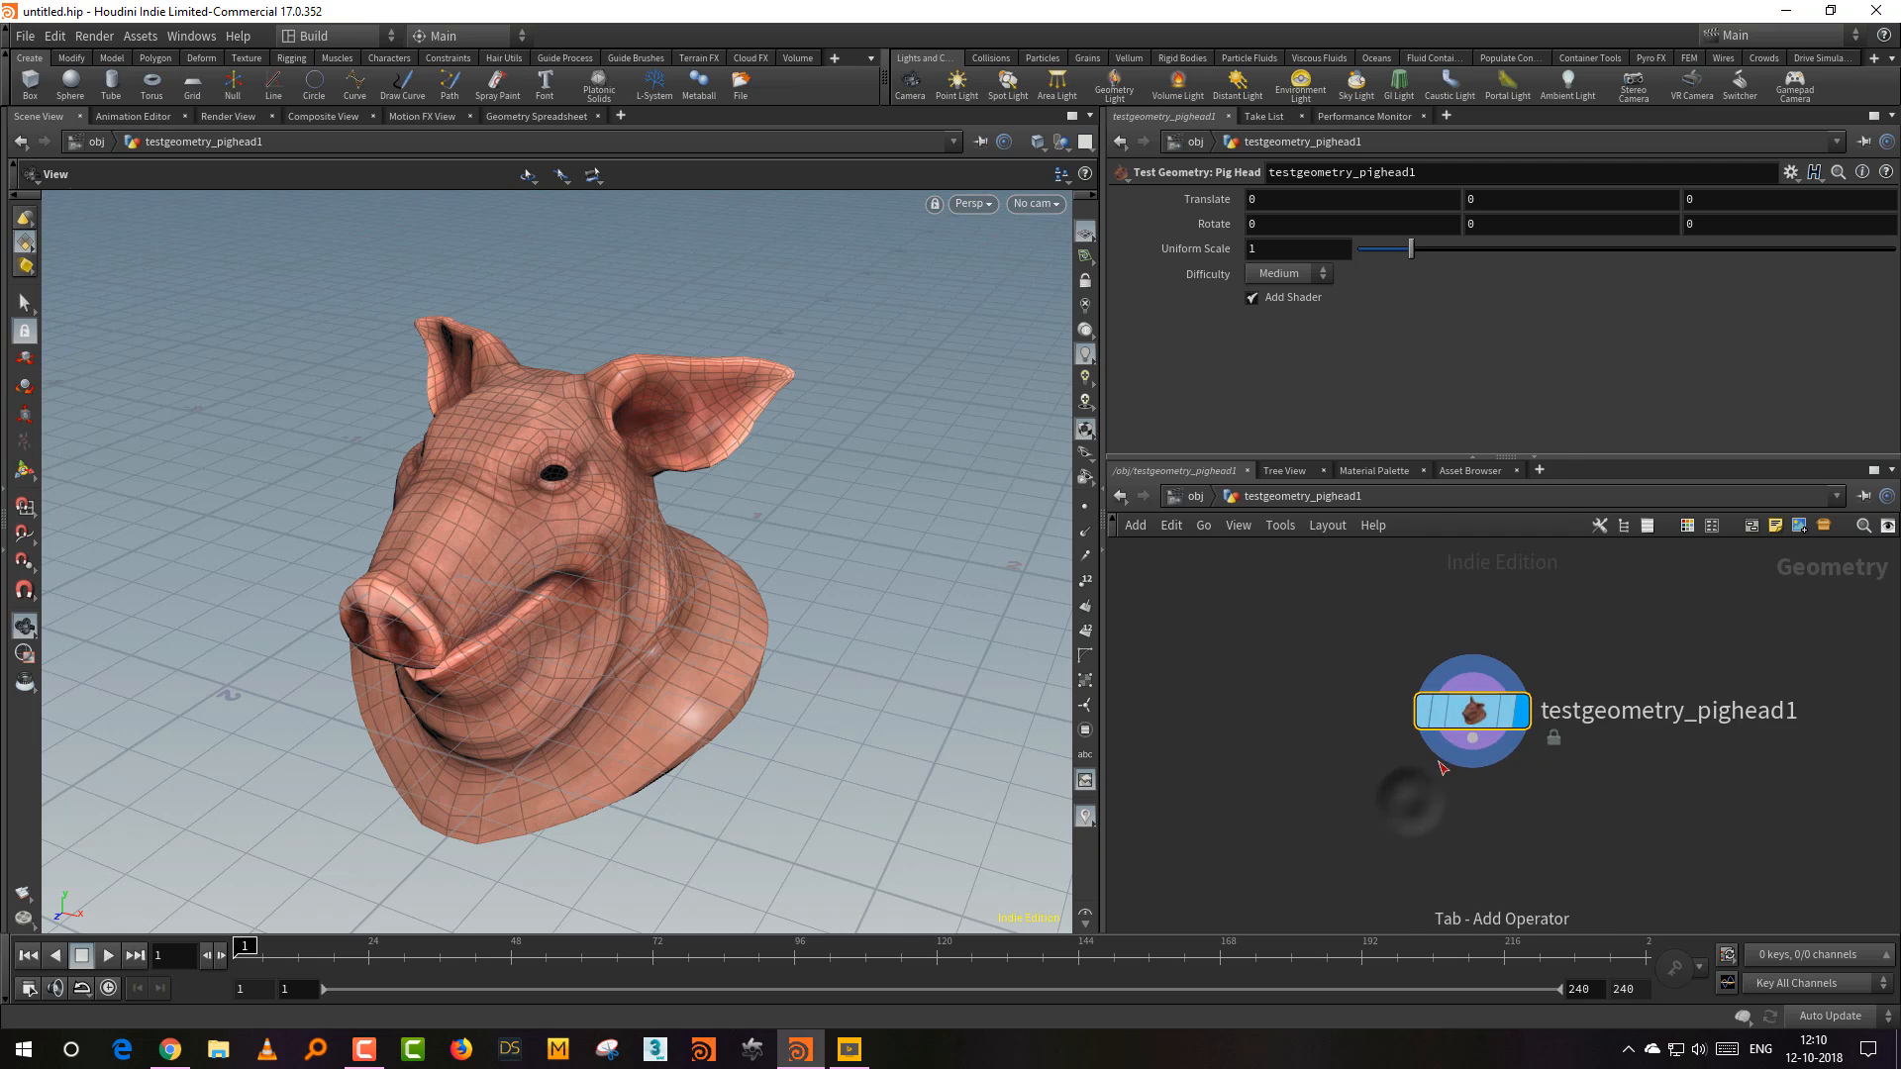
Step: Add an Attribute Delete node beneath the pig head node, connect it to the pig head's output and display it
key(Tab)
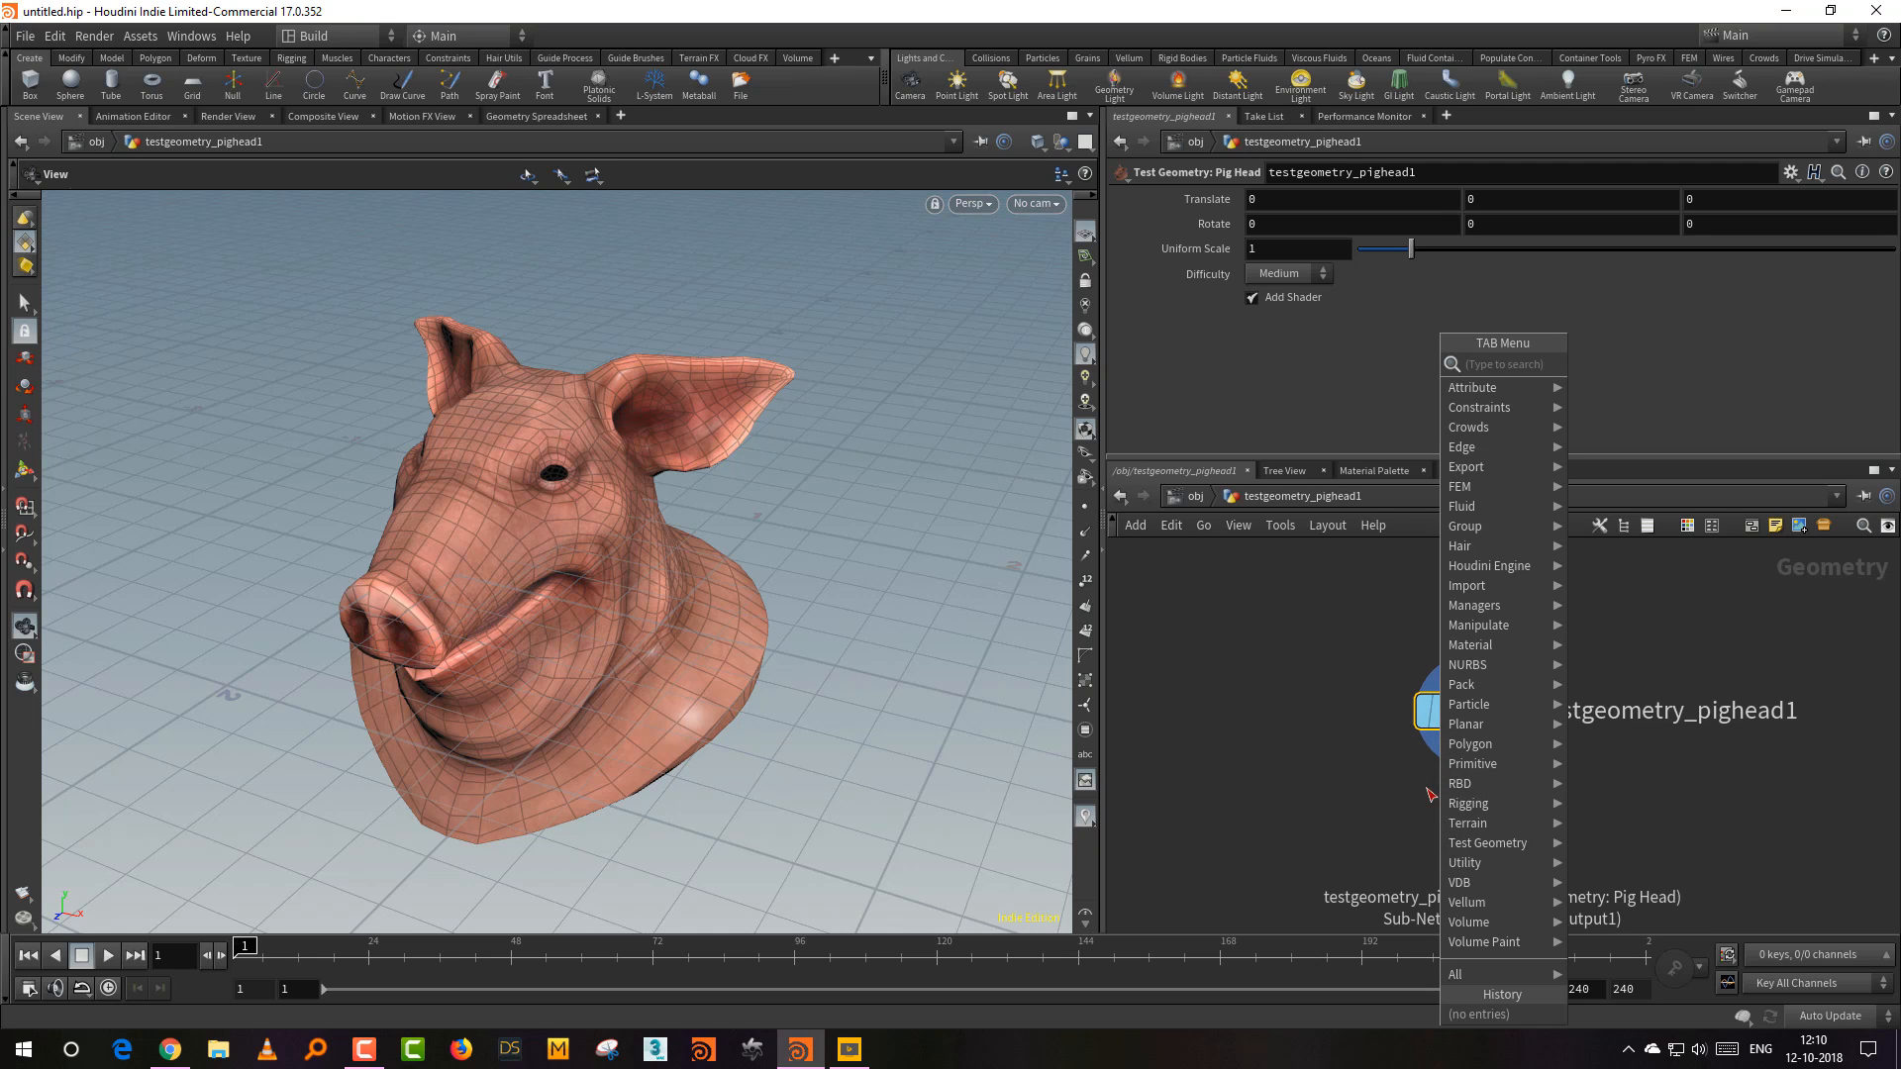
text(del)
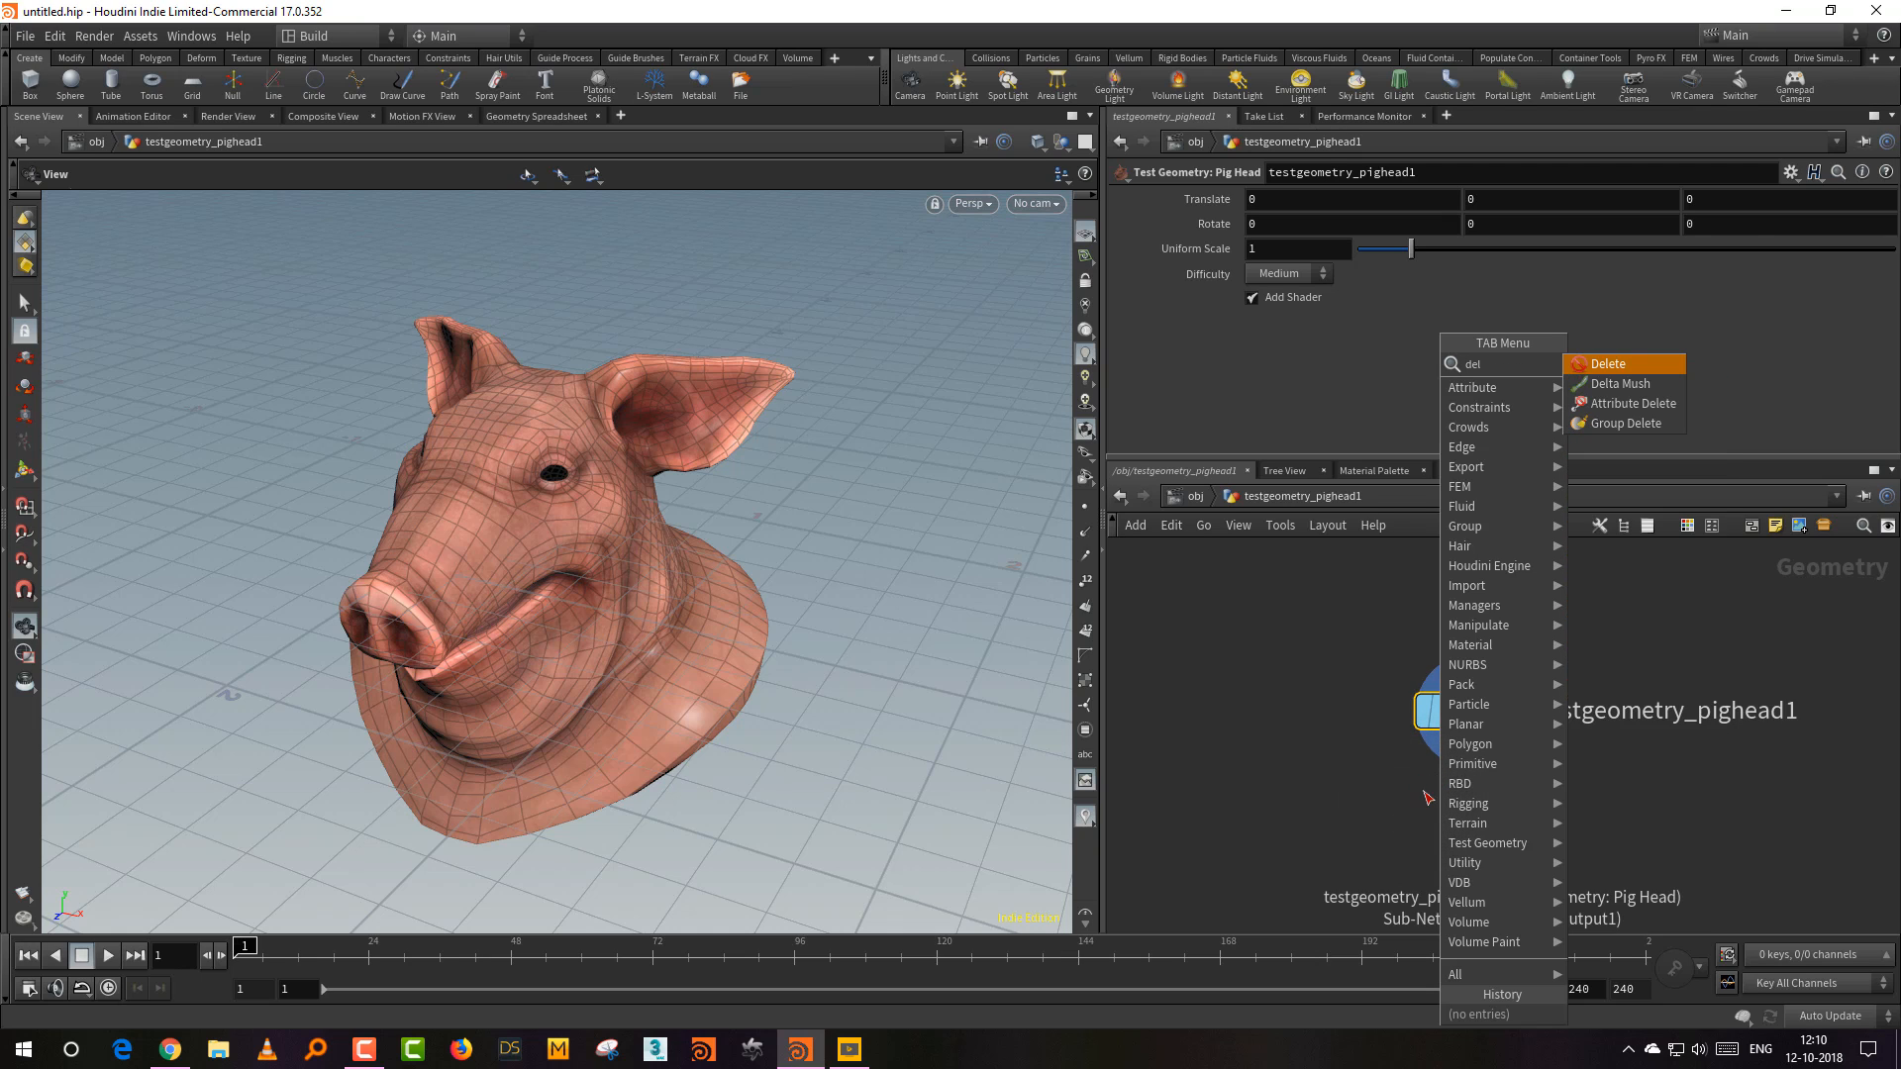
click(1652, 402)
click(1462, 832)
drag(1473, 804, 1473, 728)
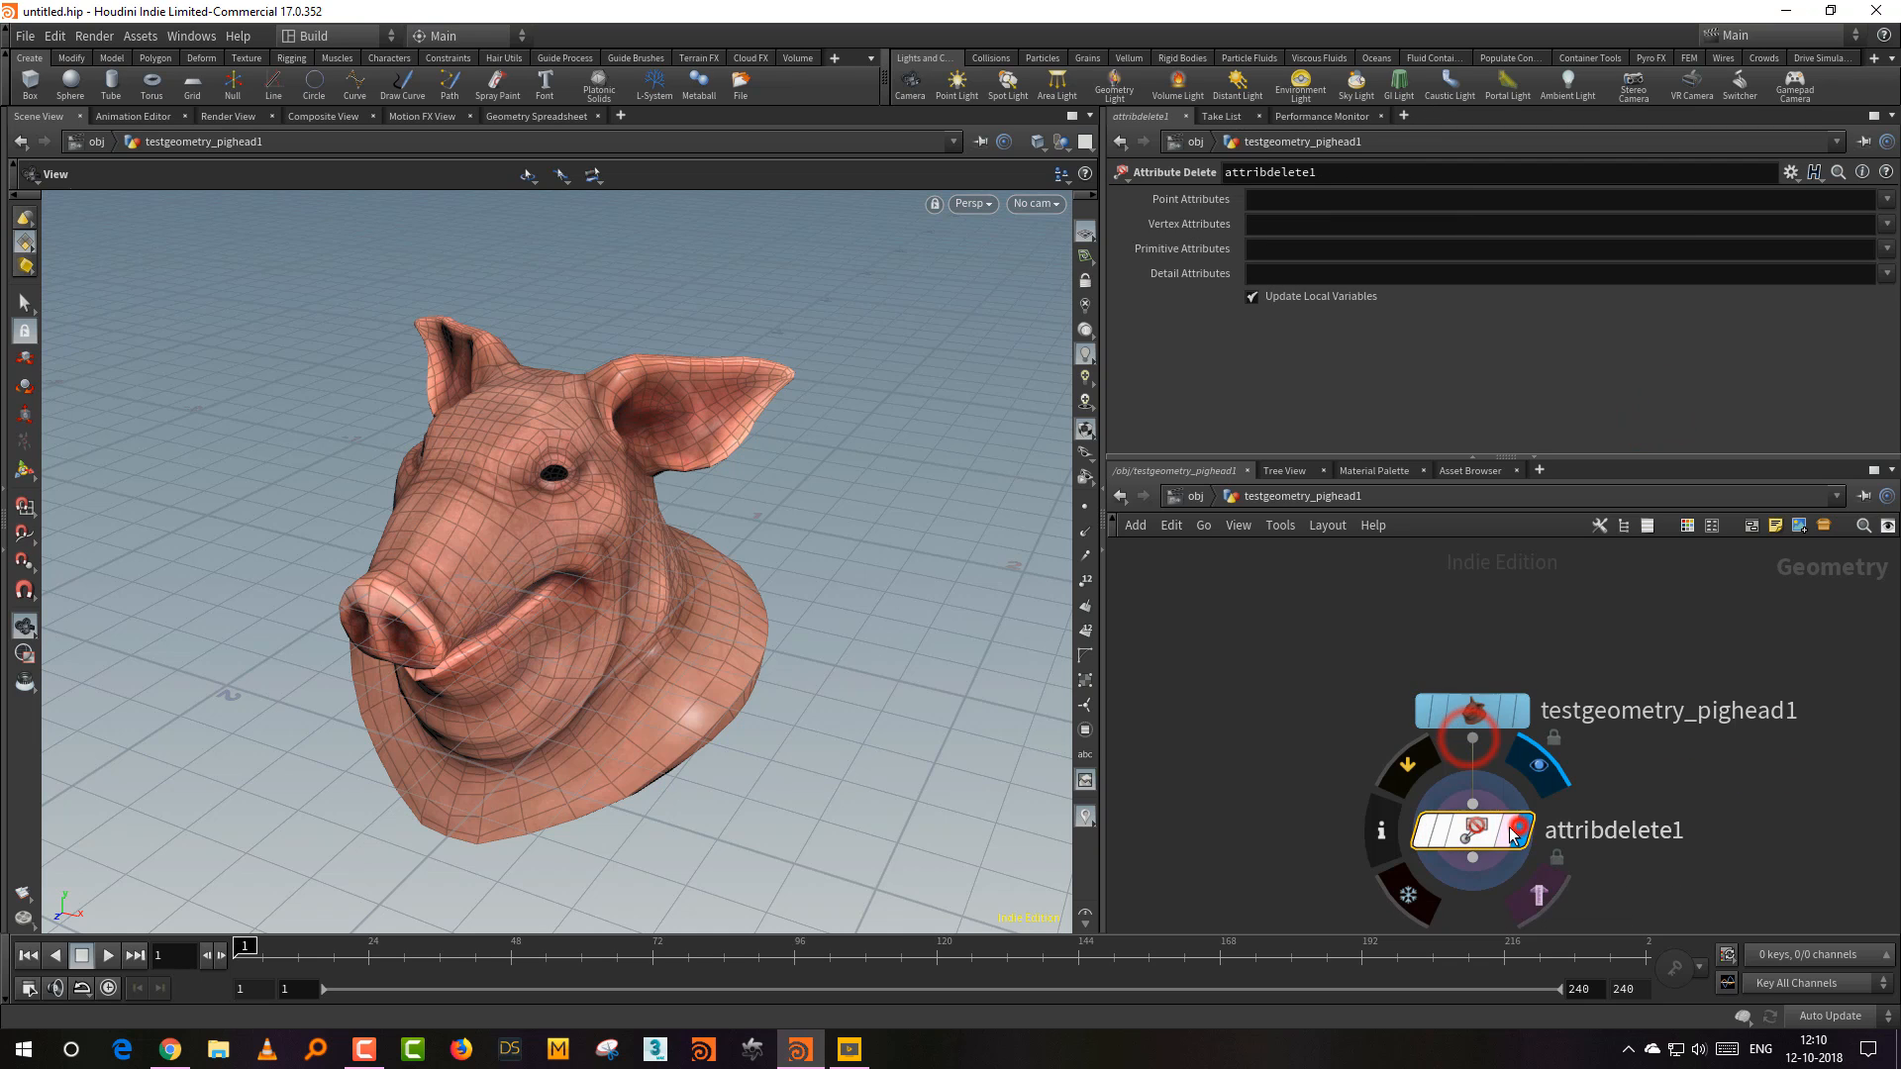
Step: Remove the shop_materialpath primitive attribute from the pig head with the Attribute Delete node
click(1888, 248)
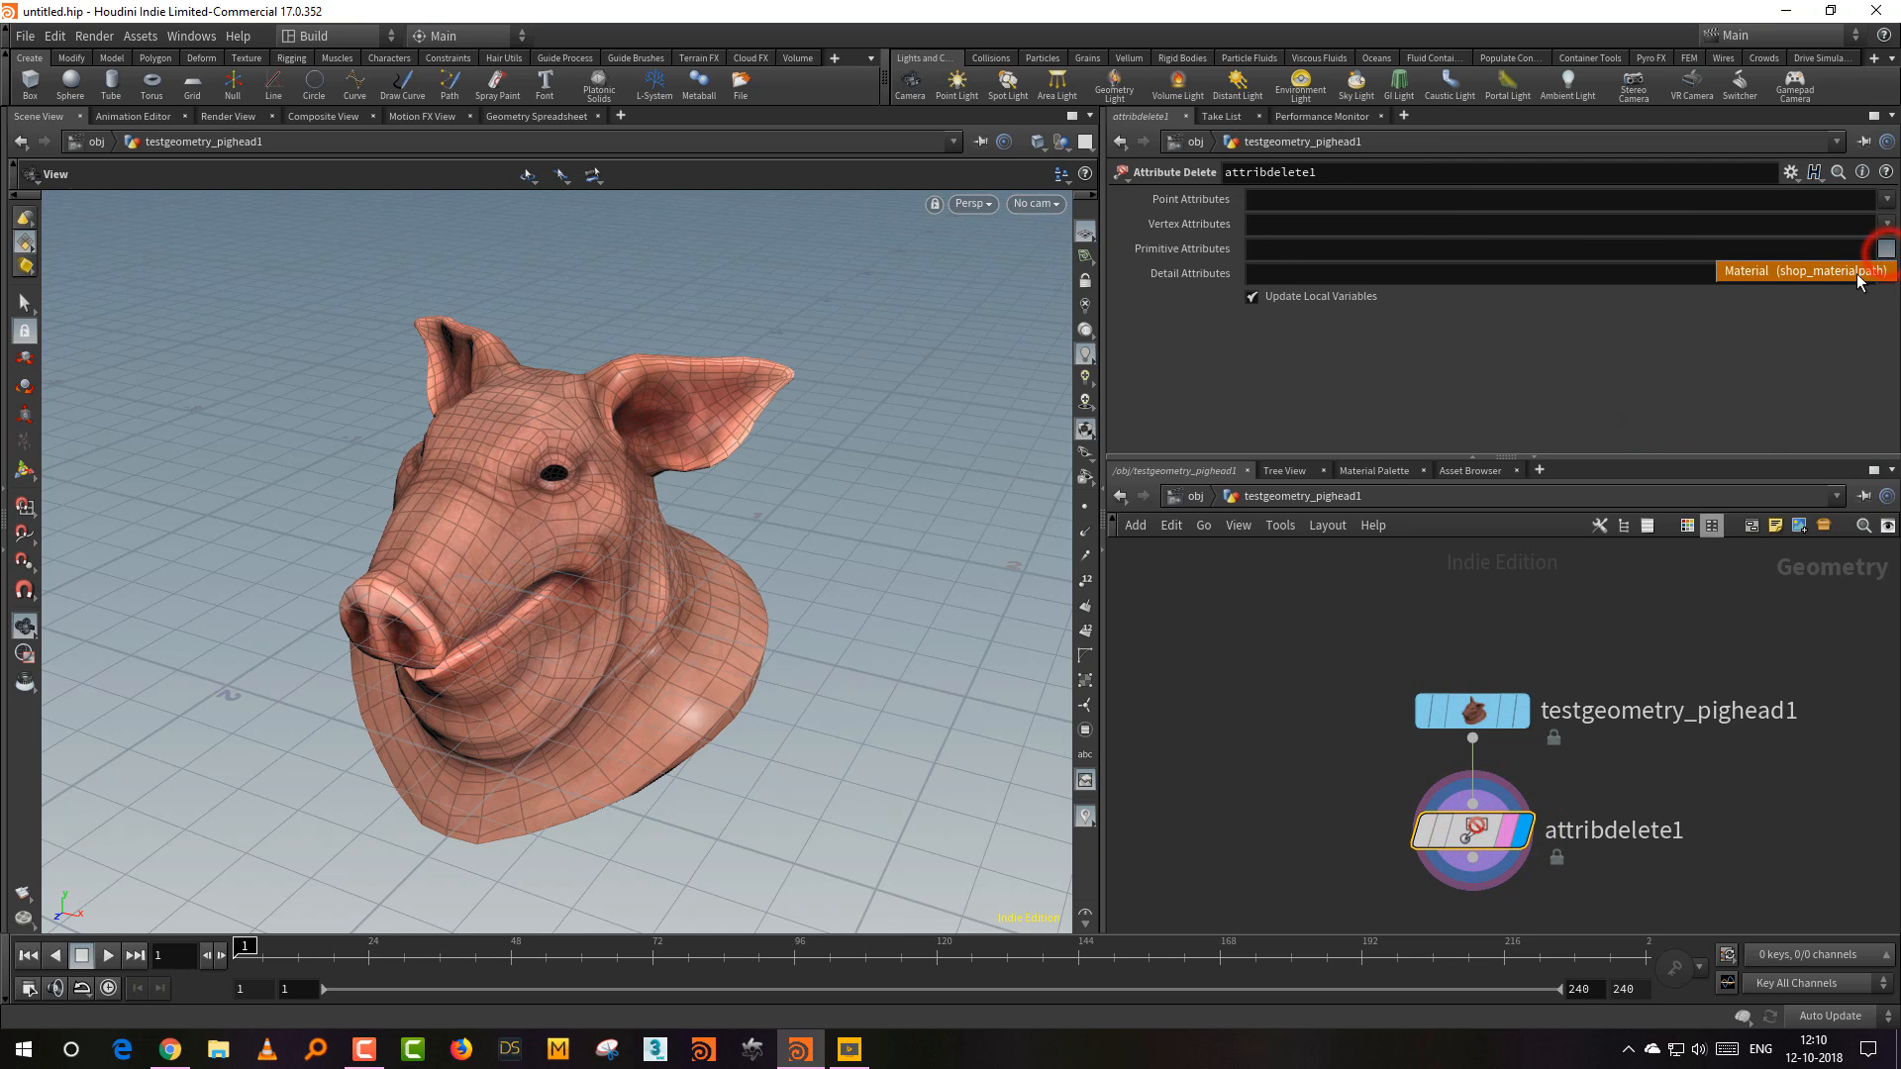
click(1855, 272)
mouse_move(735, 676)
mouse_down()
mouse_move(700, 623)
mouse_move(713, 637)
mouse_move(691, 657)
mouse_up()
Step: Add a Transform node after the Attribute Delete node and display its result
key(Tab)
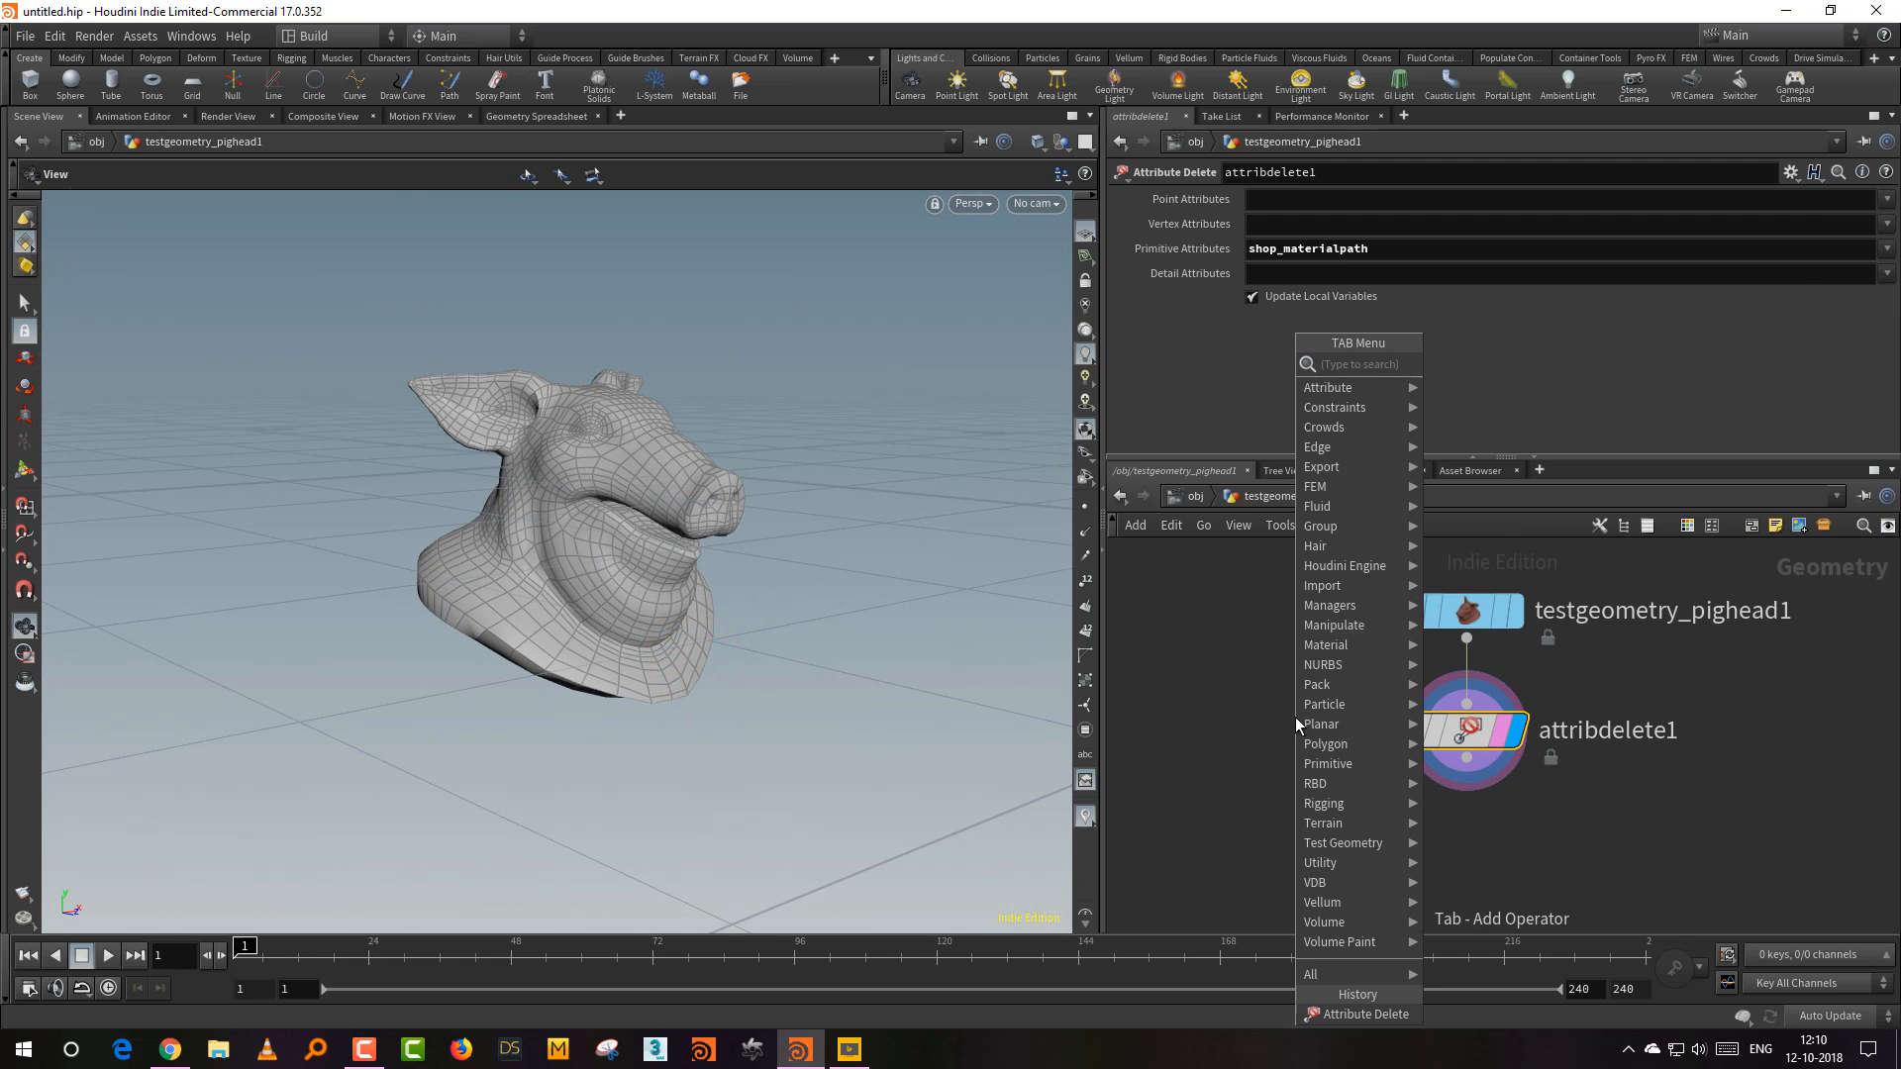
mouse_move(1334, 625)
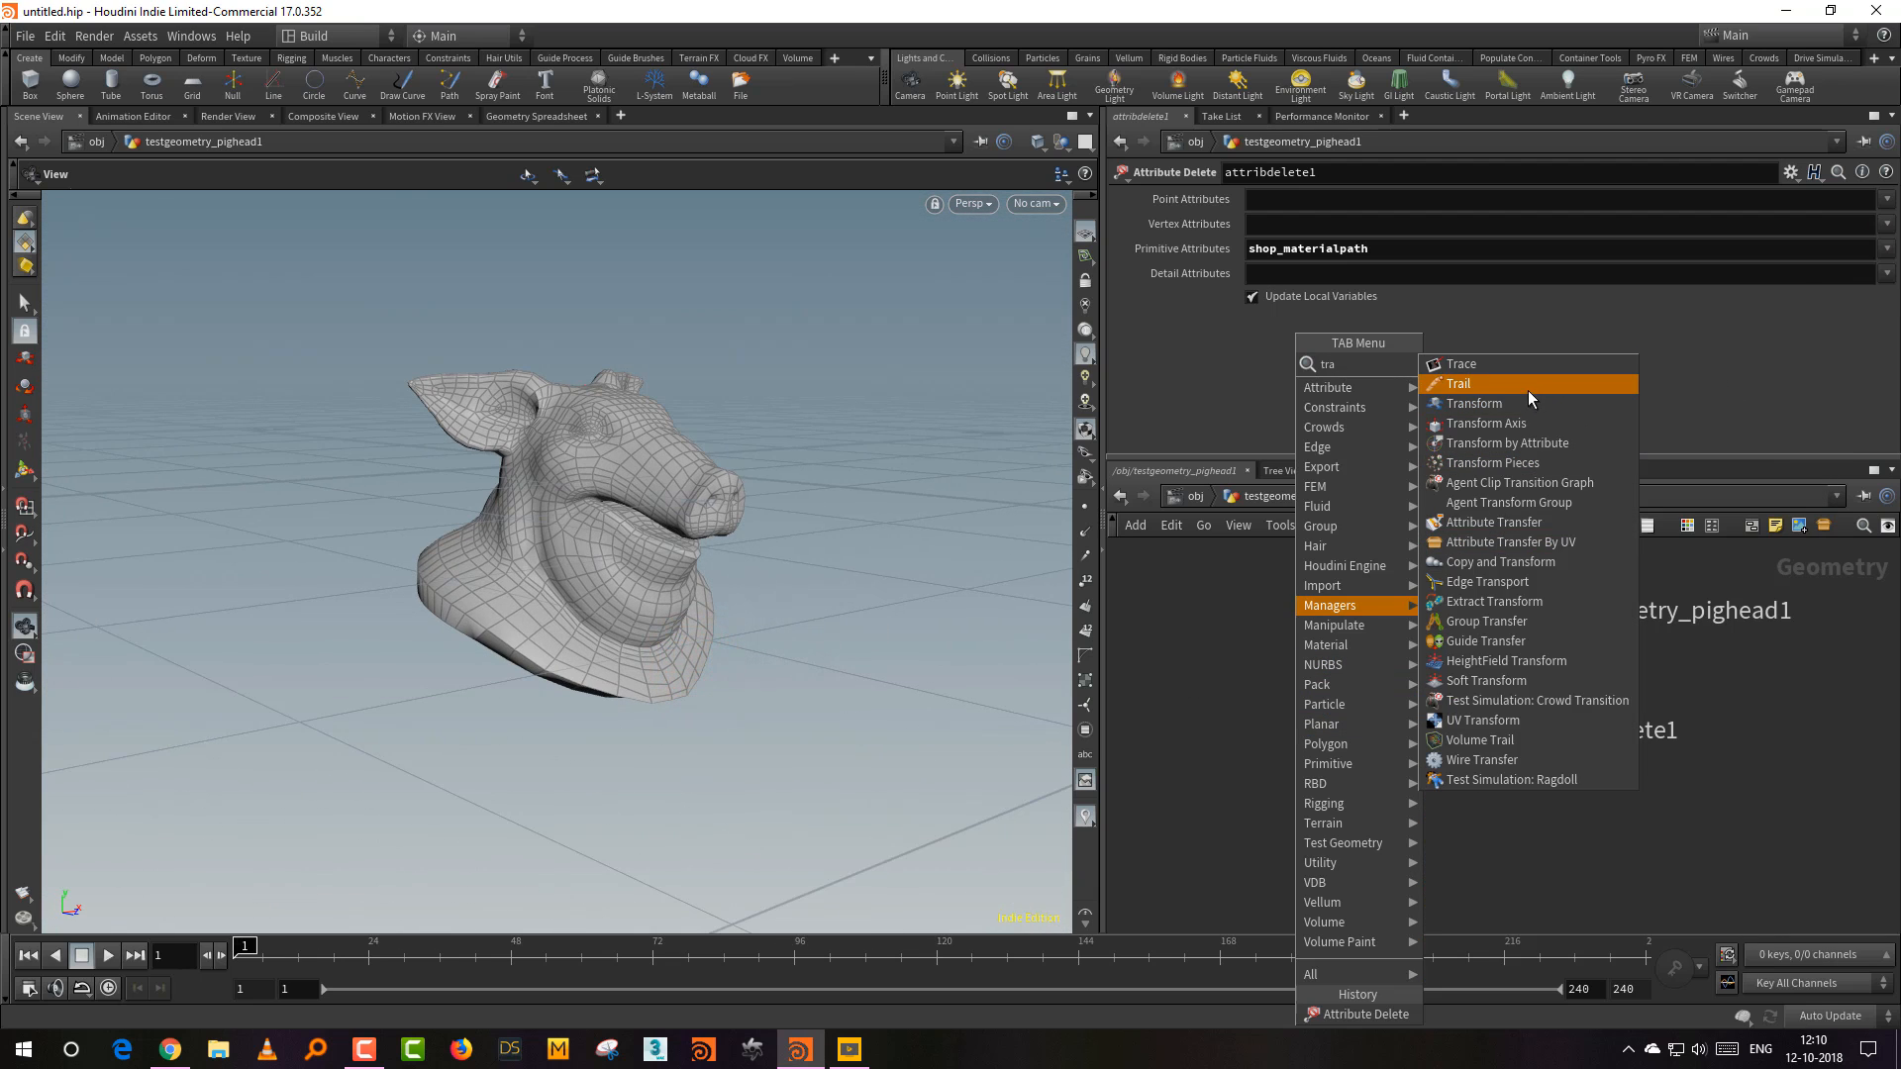
click(1529, 396)
click(1478, 883)
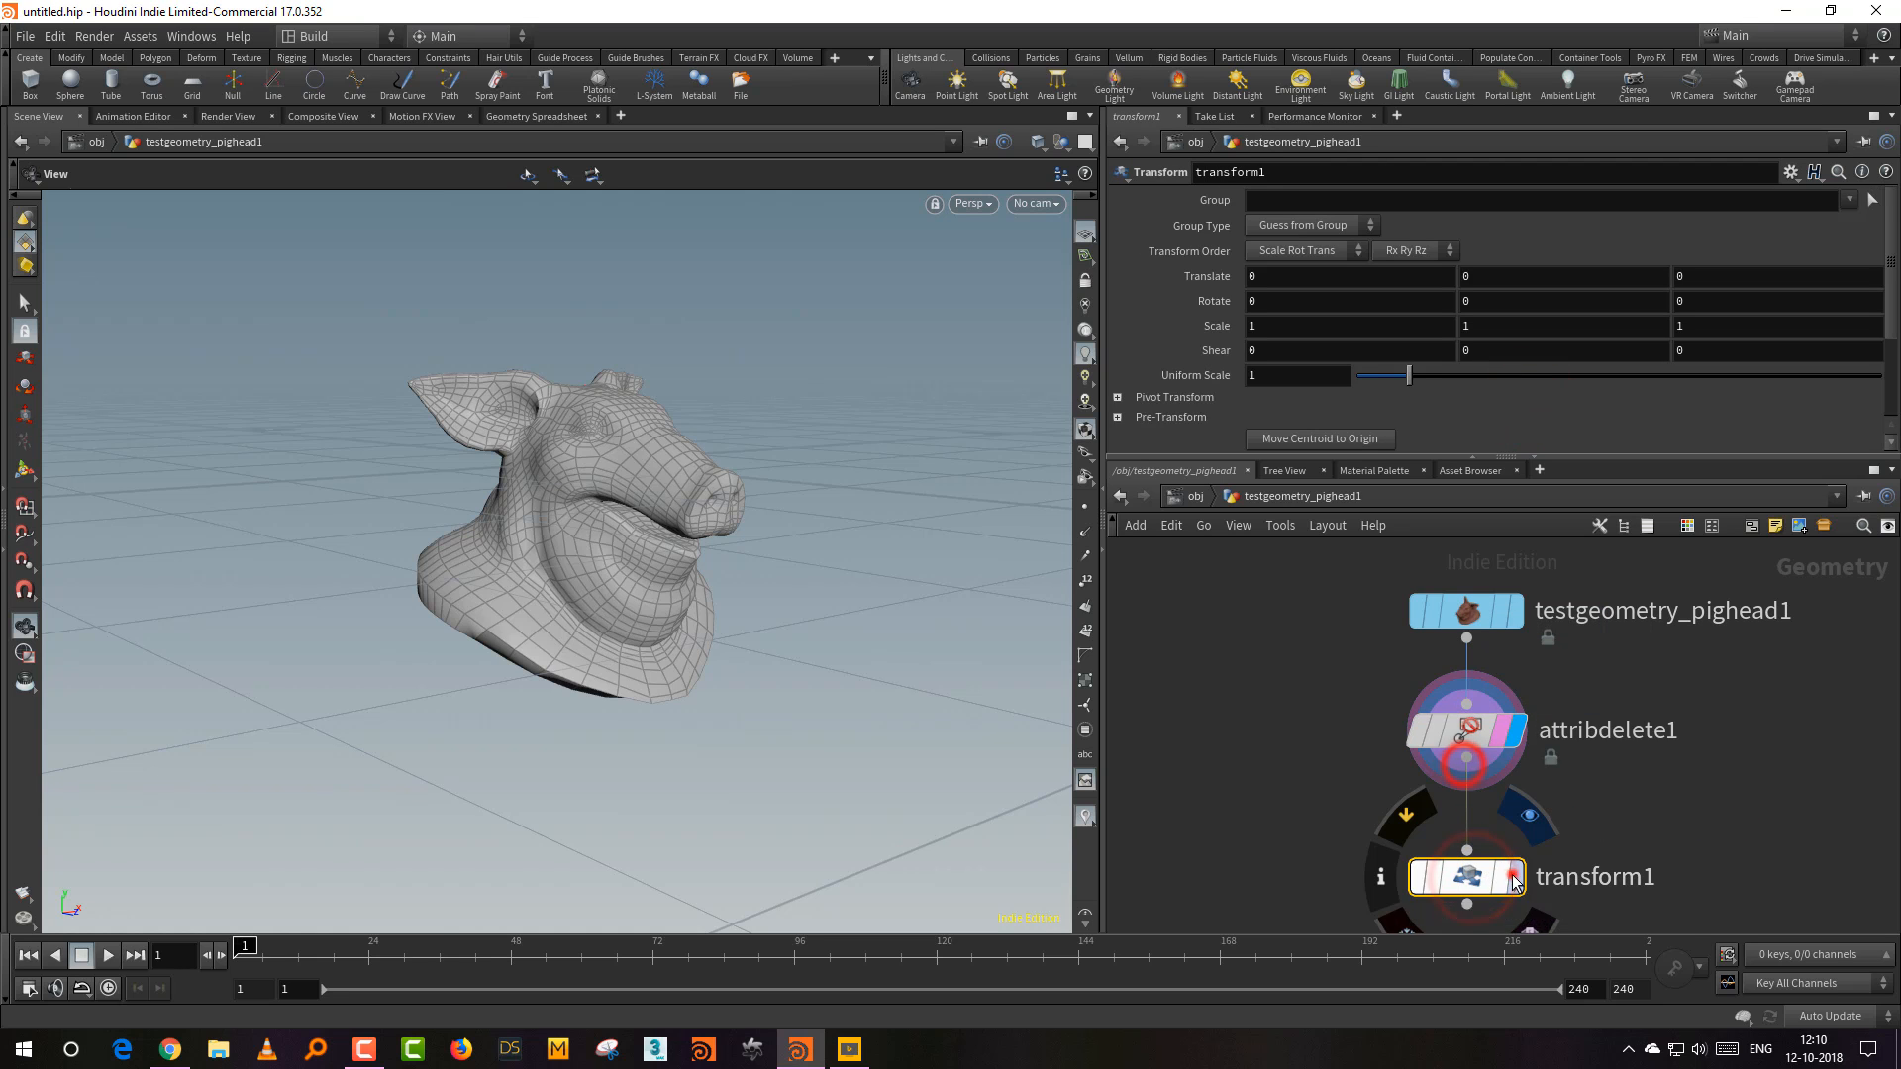
Step: Move the pig head to about -1.93 along X and keyframe its Translate values at frame 1
key(Return)
alt+drag(792, 629, 674, 649)
drag(679, 437, 364, 489)
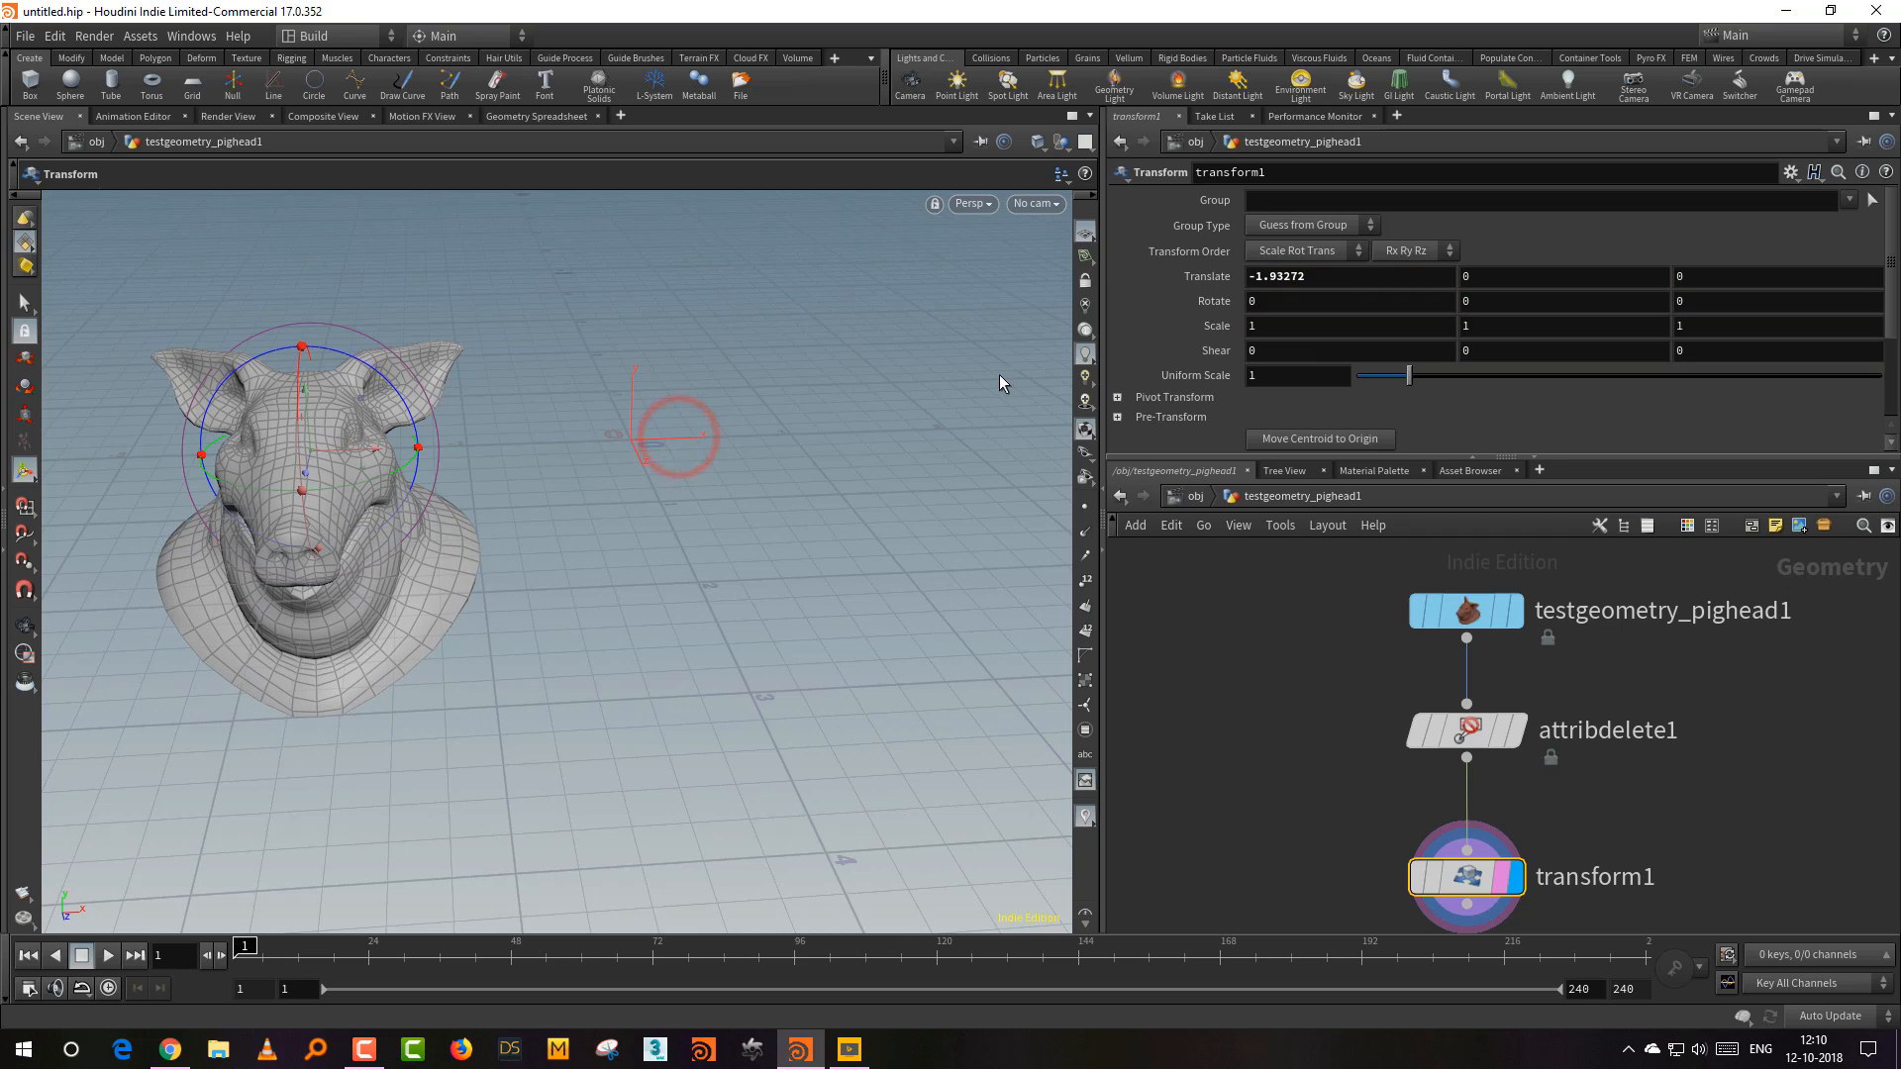
alt+click(1206, 277)
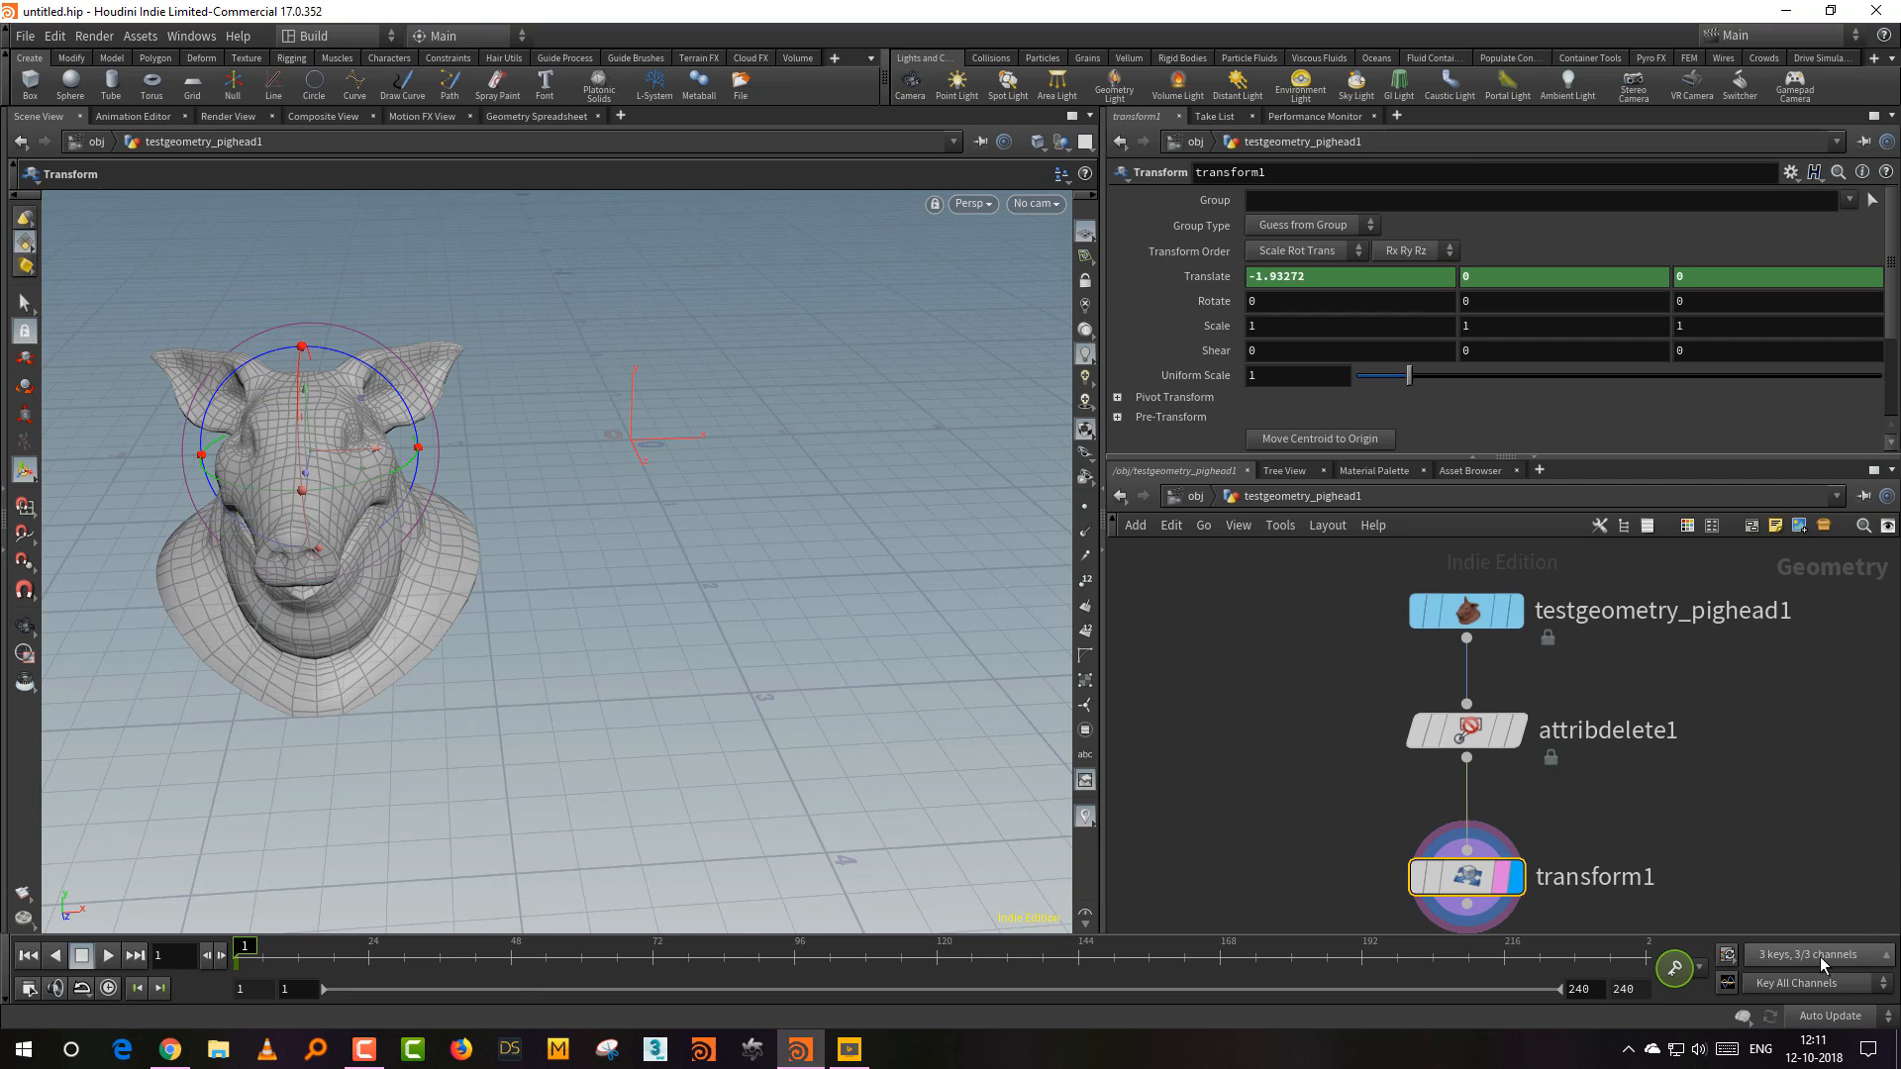
click(1676, 968)
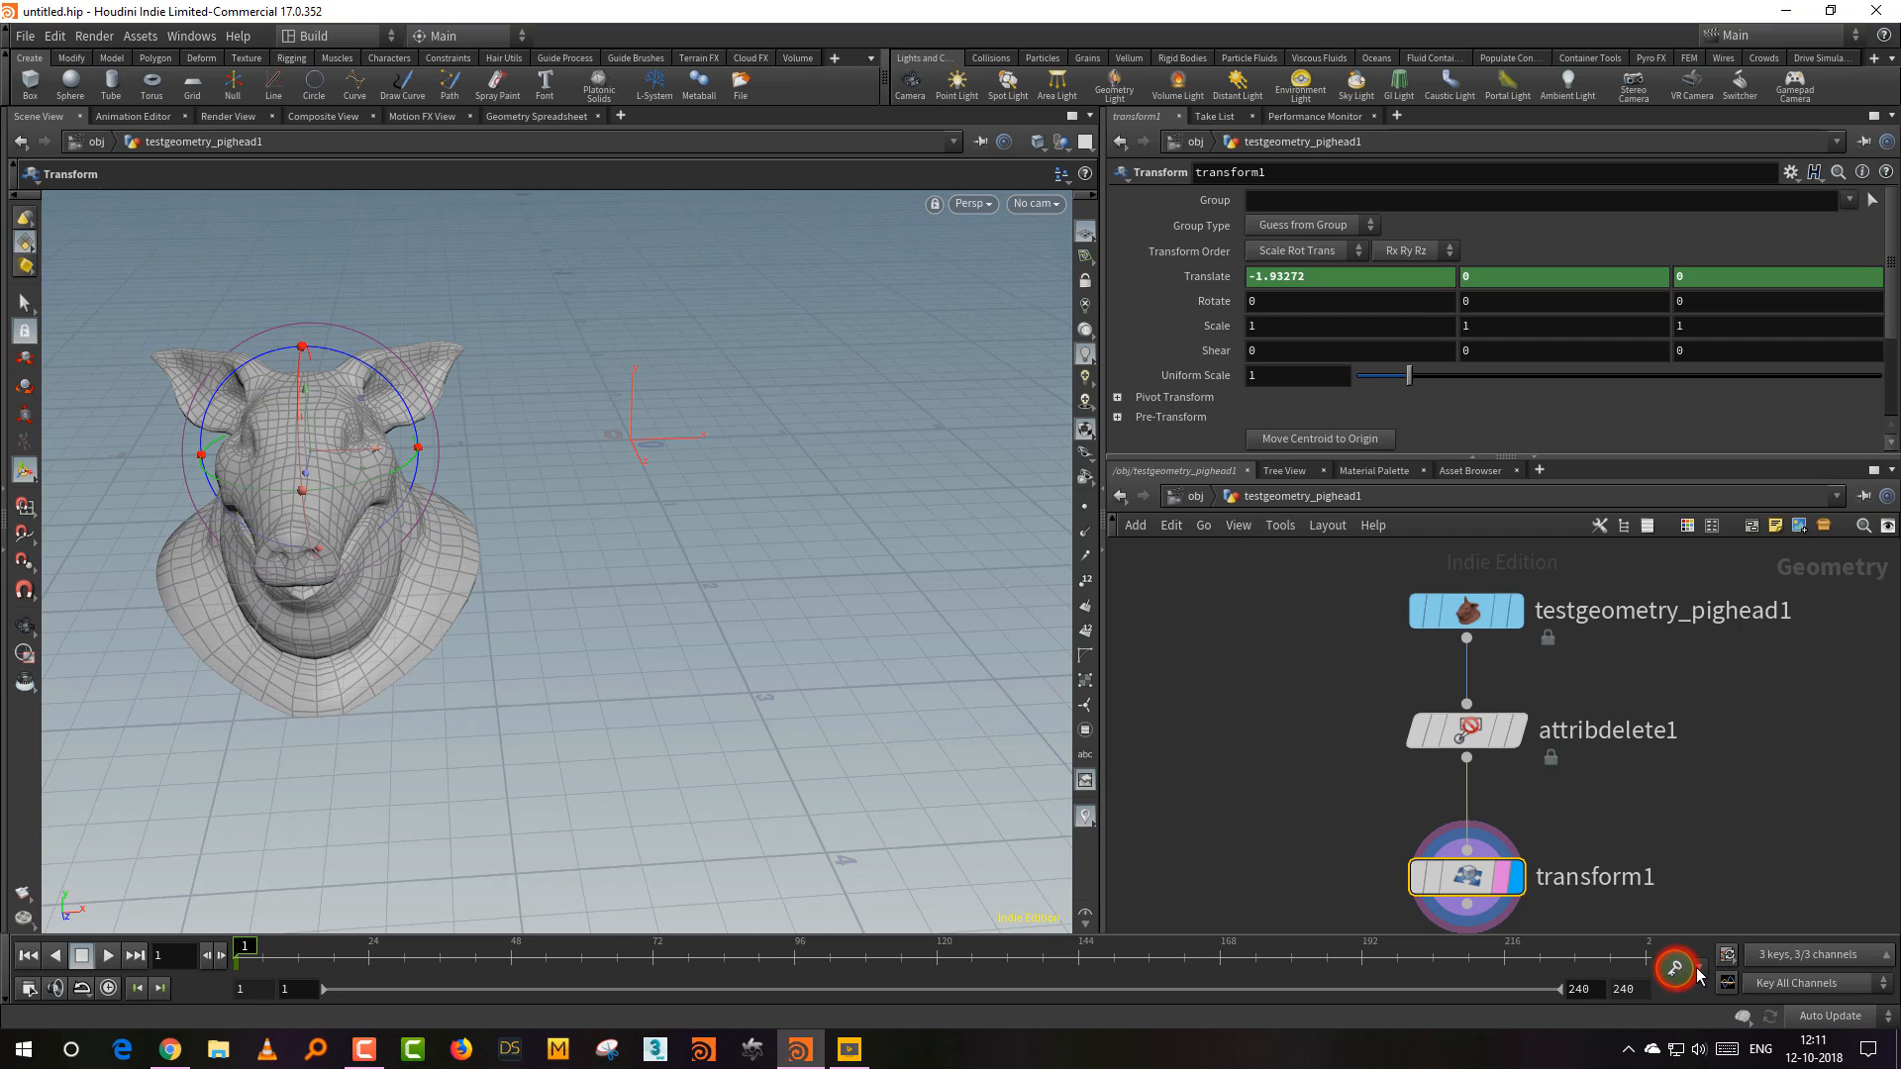
Step: At frame 120, move the pig head to about 4.11 along X and keyframe its Translate values
drag(634, 959, 938, 963)
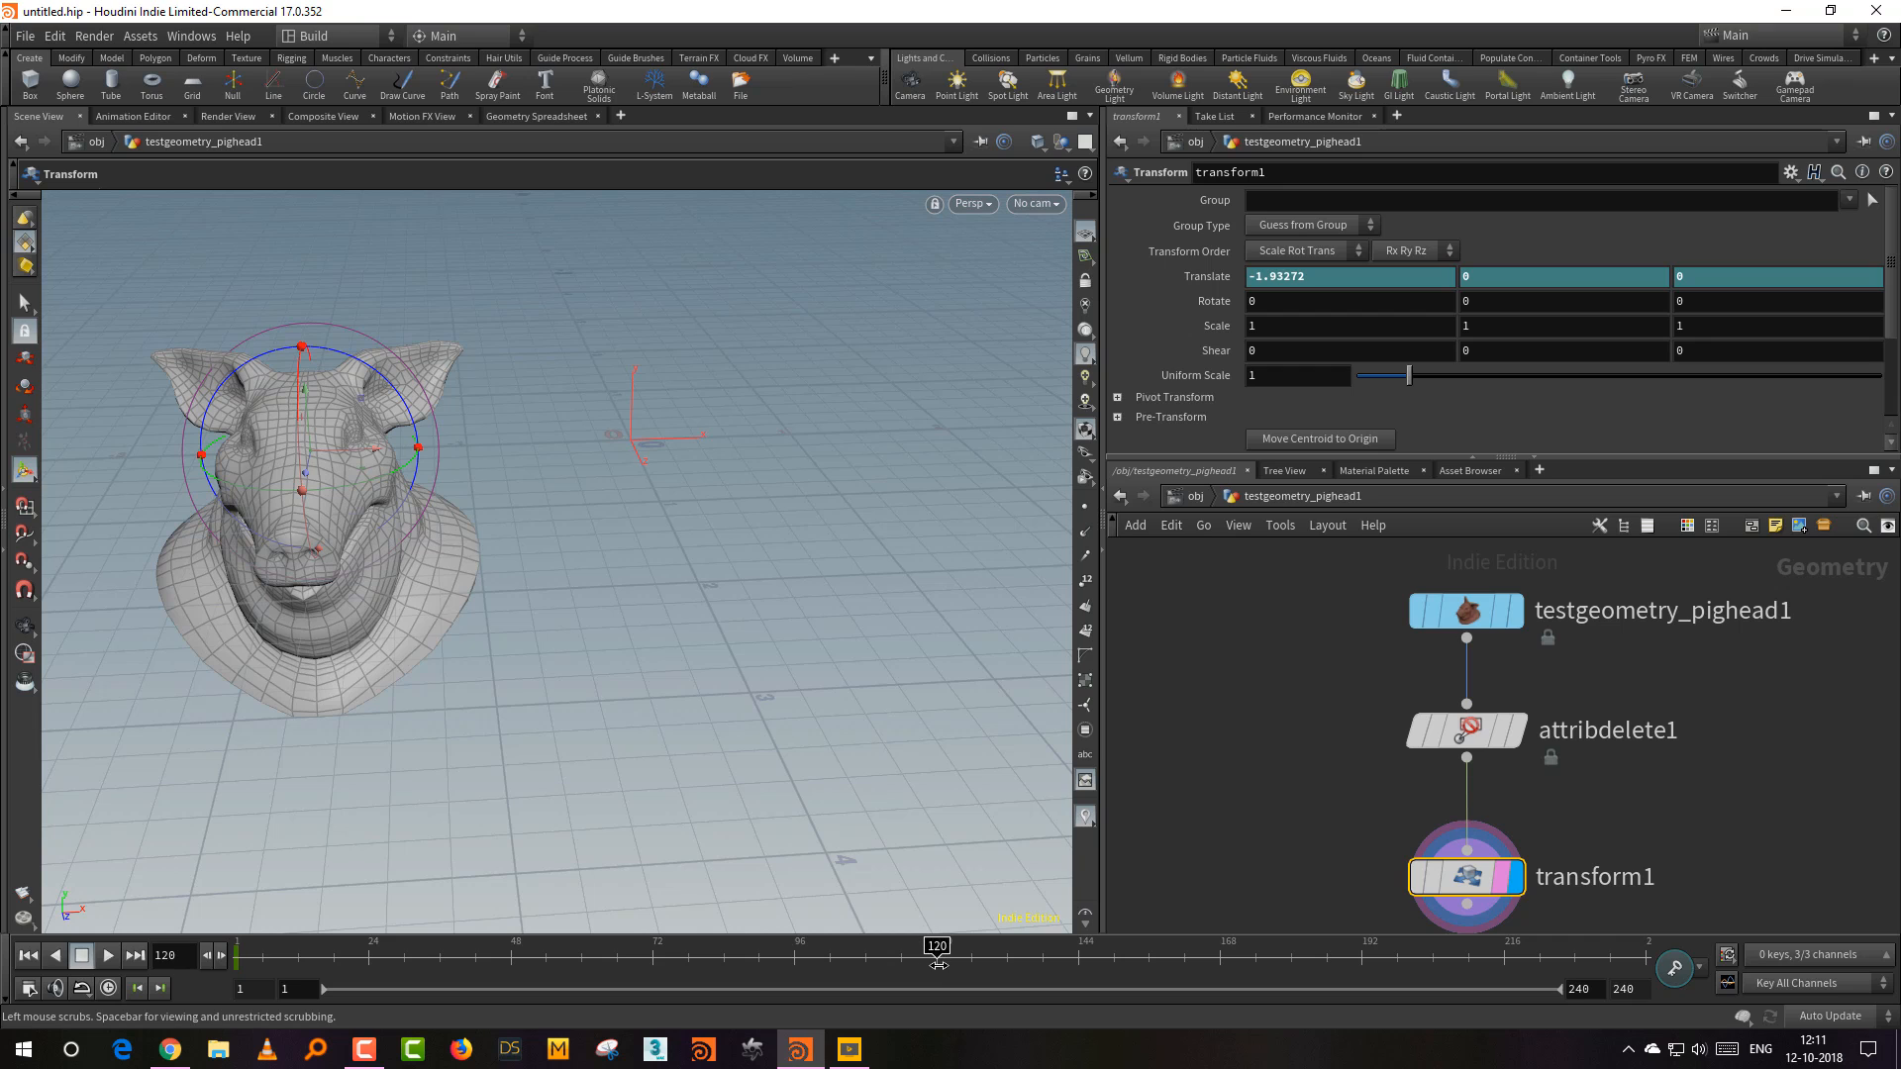
drag(364, 452, 1311, 376)
key(k)
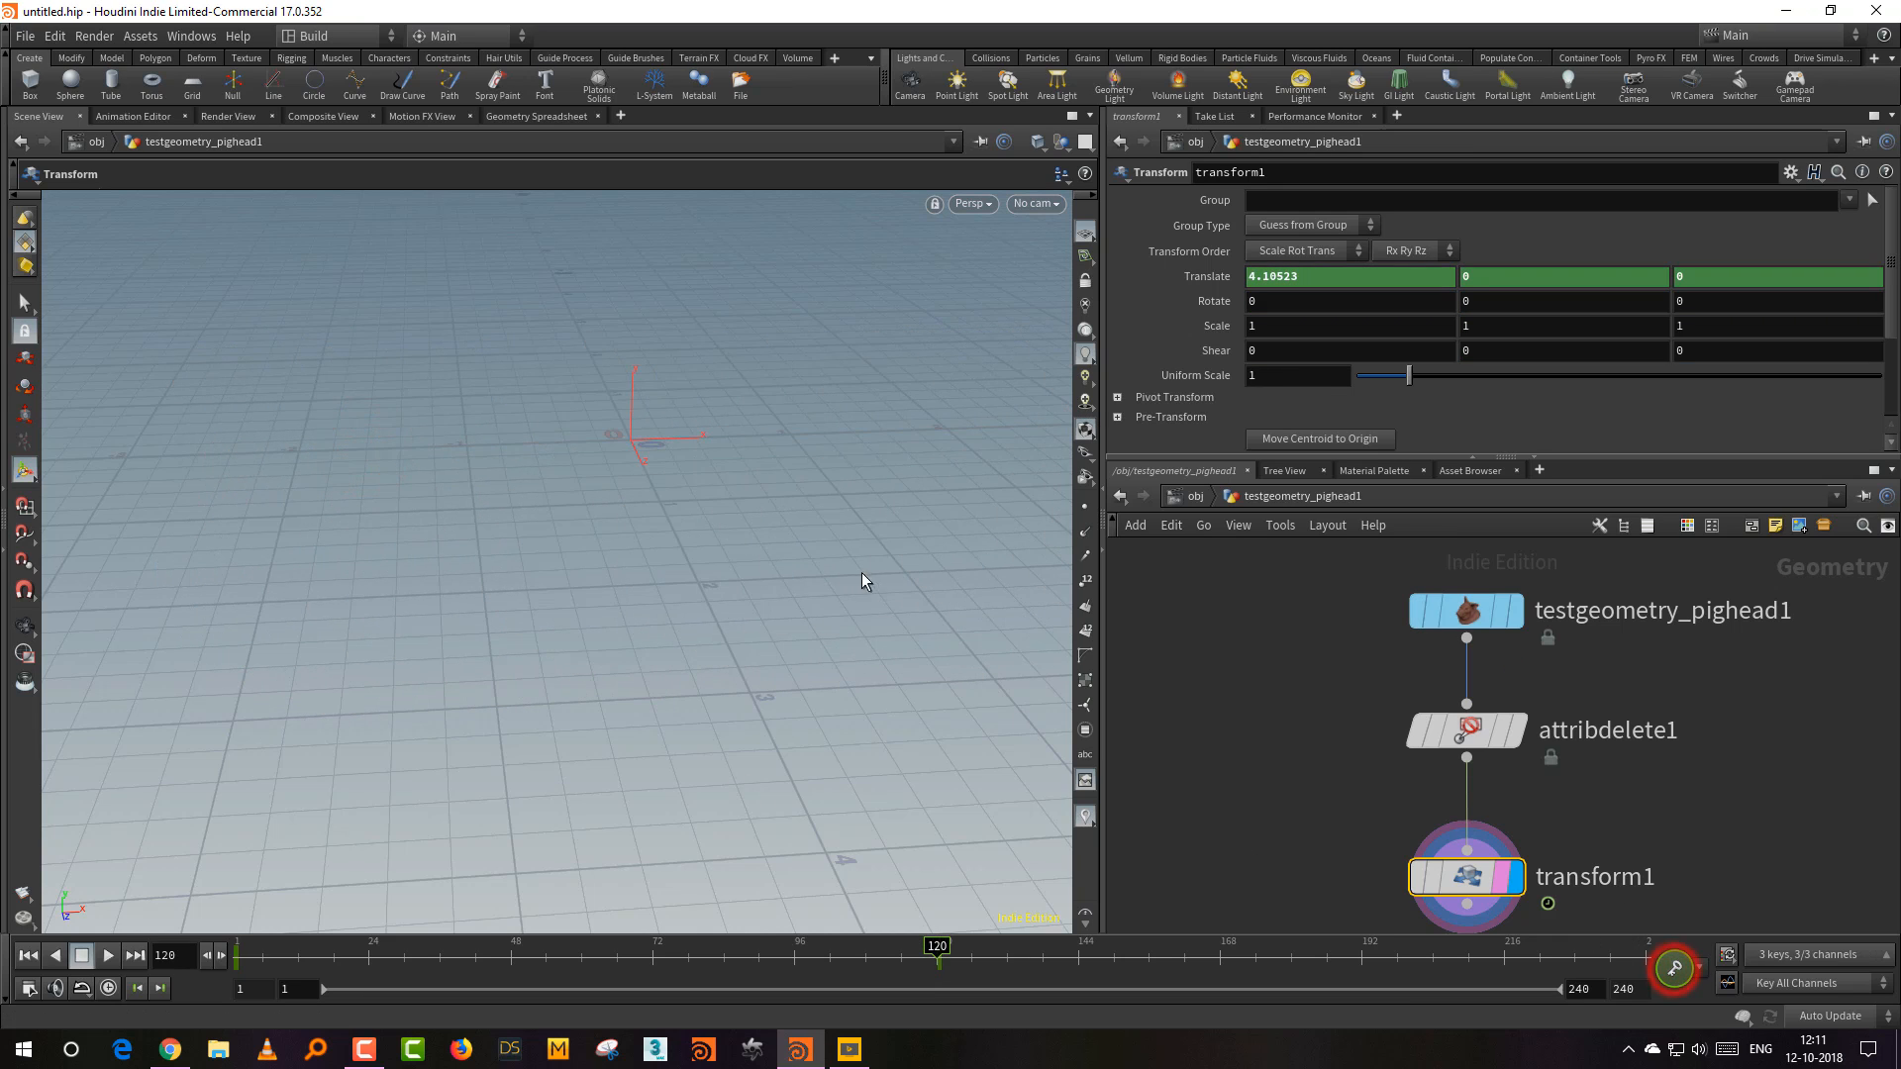
Step: Review the pig head's sideways animation and return the timeline to frame 1
key(Escape)
drag(810, 568, 707, 619)
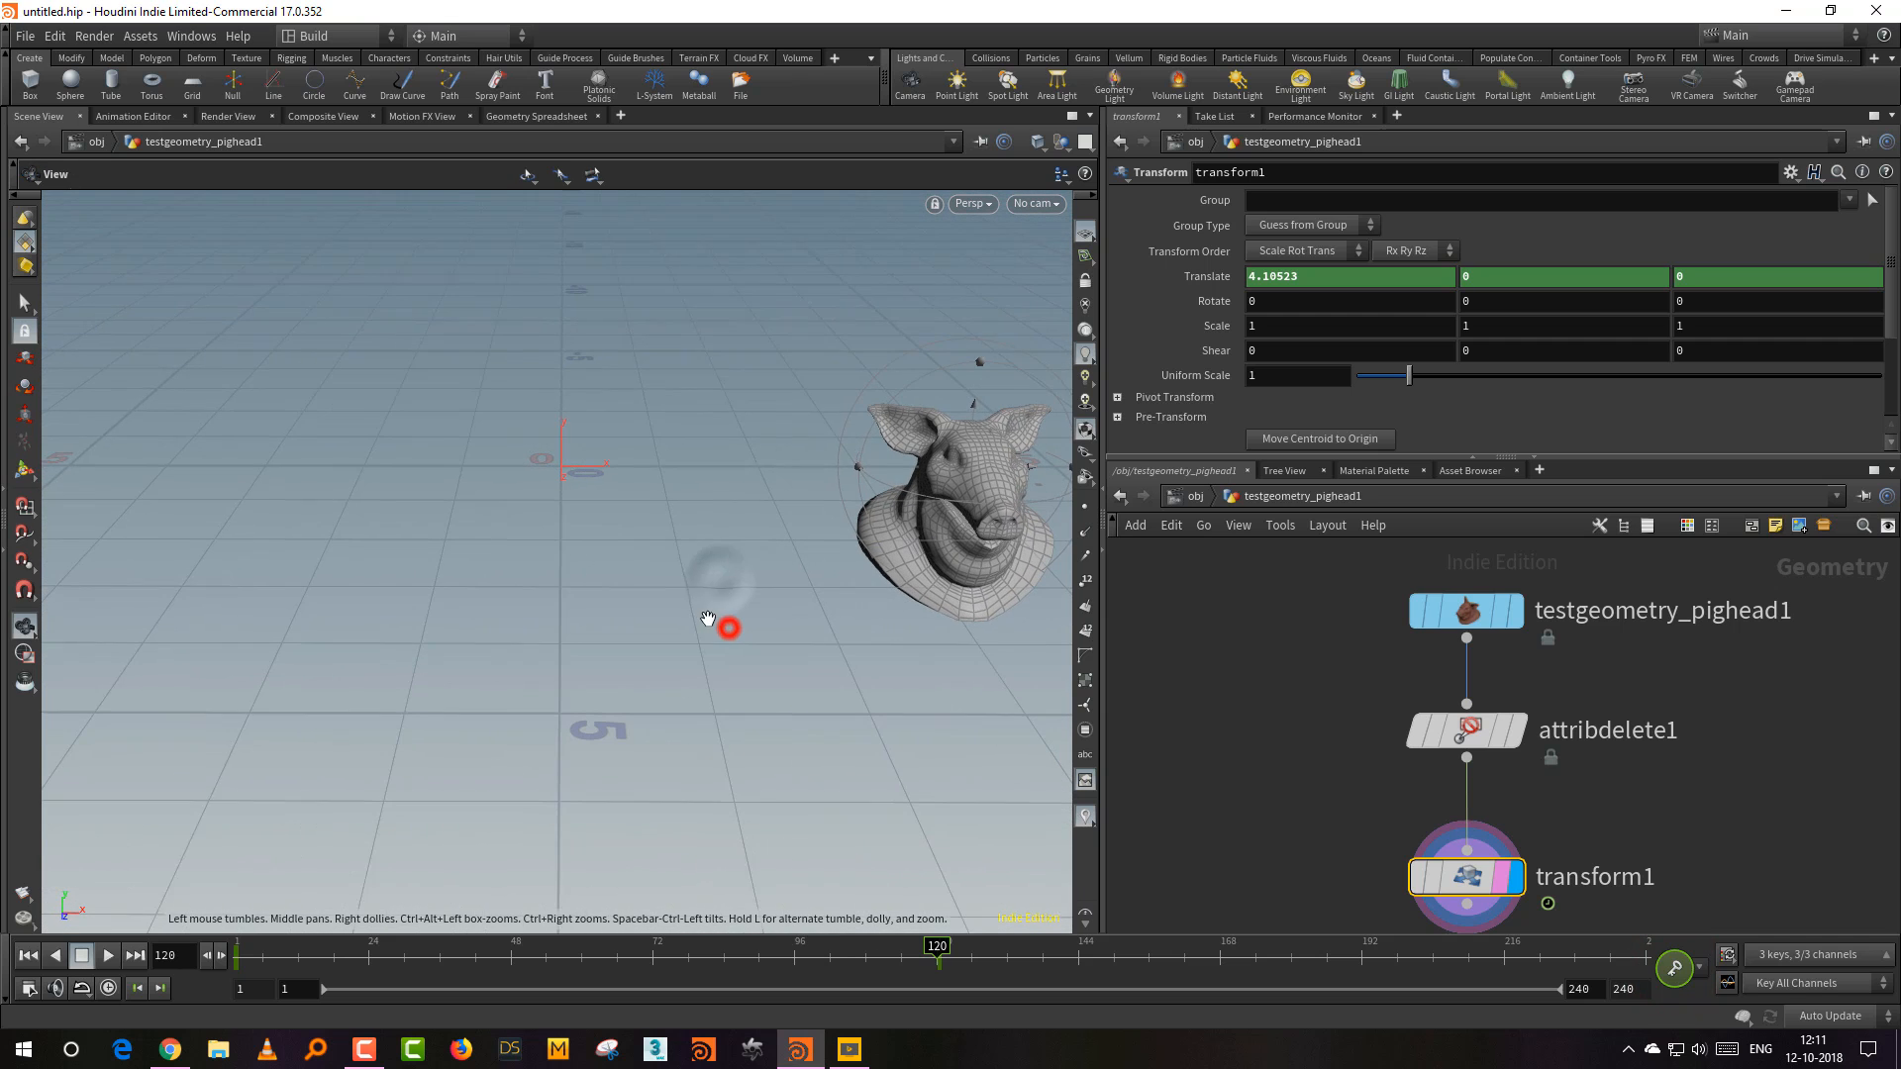
key(Return)
drag(598, 953, 226, 942)
Step: Add a Hair Generate node below the Transform node
middle_drag(1316, 814, 1327, 722)
right_drag(1325, 738, 1327, 772)
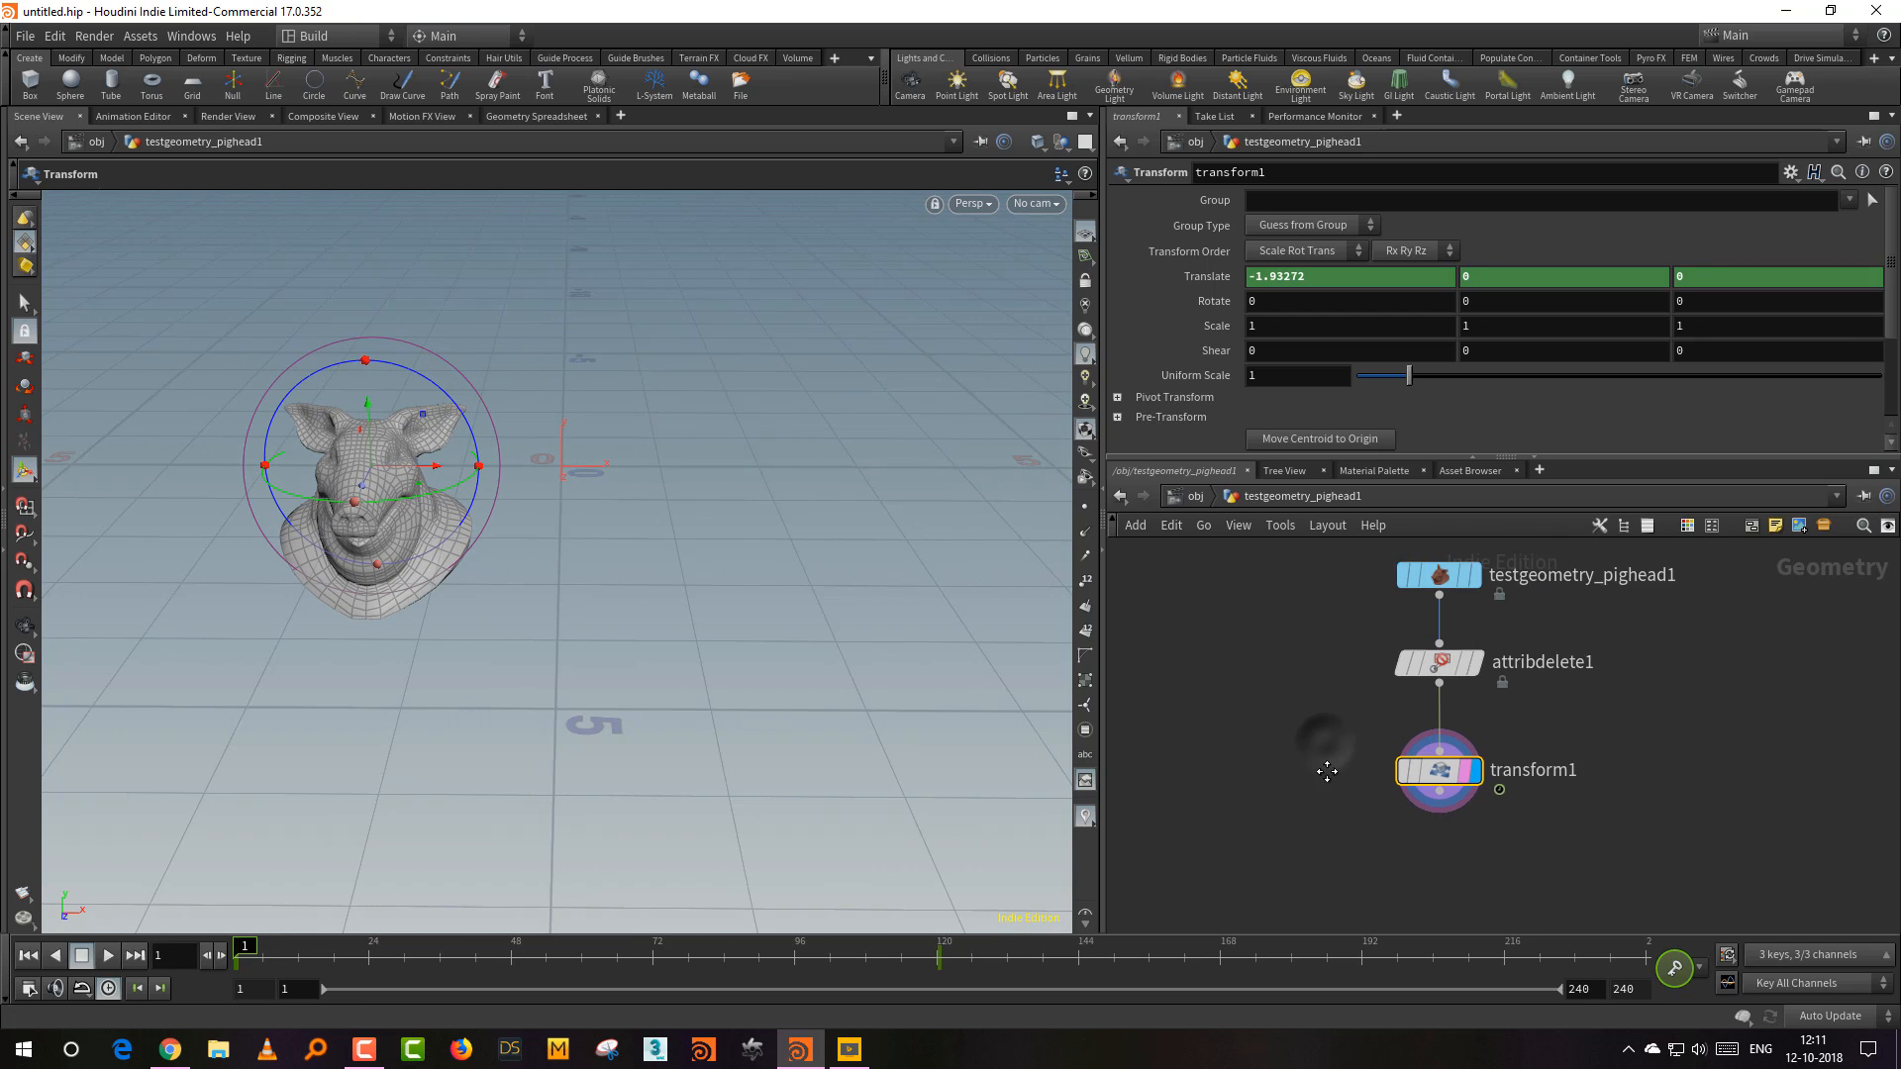
key(Tab)
text(ha)
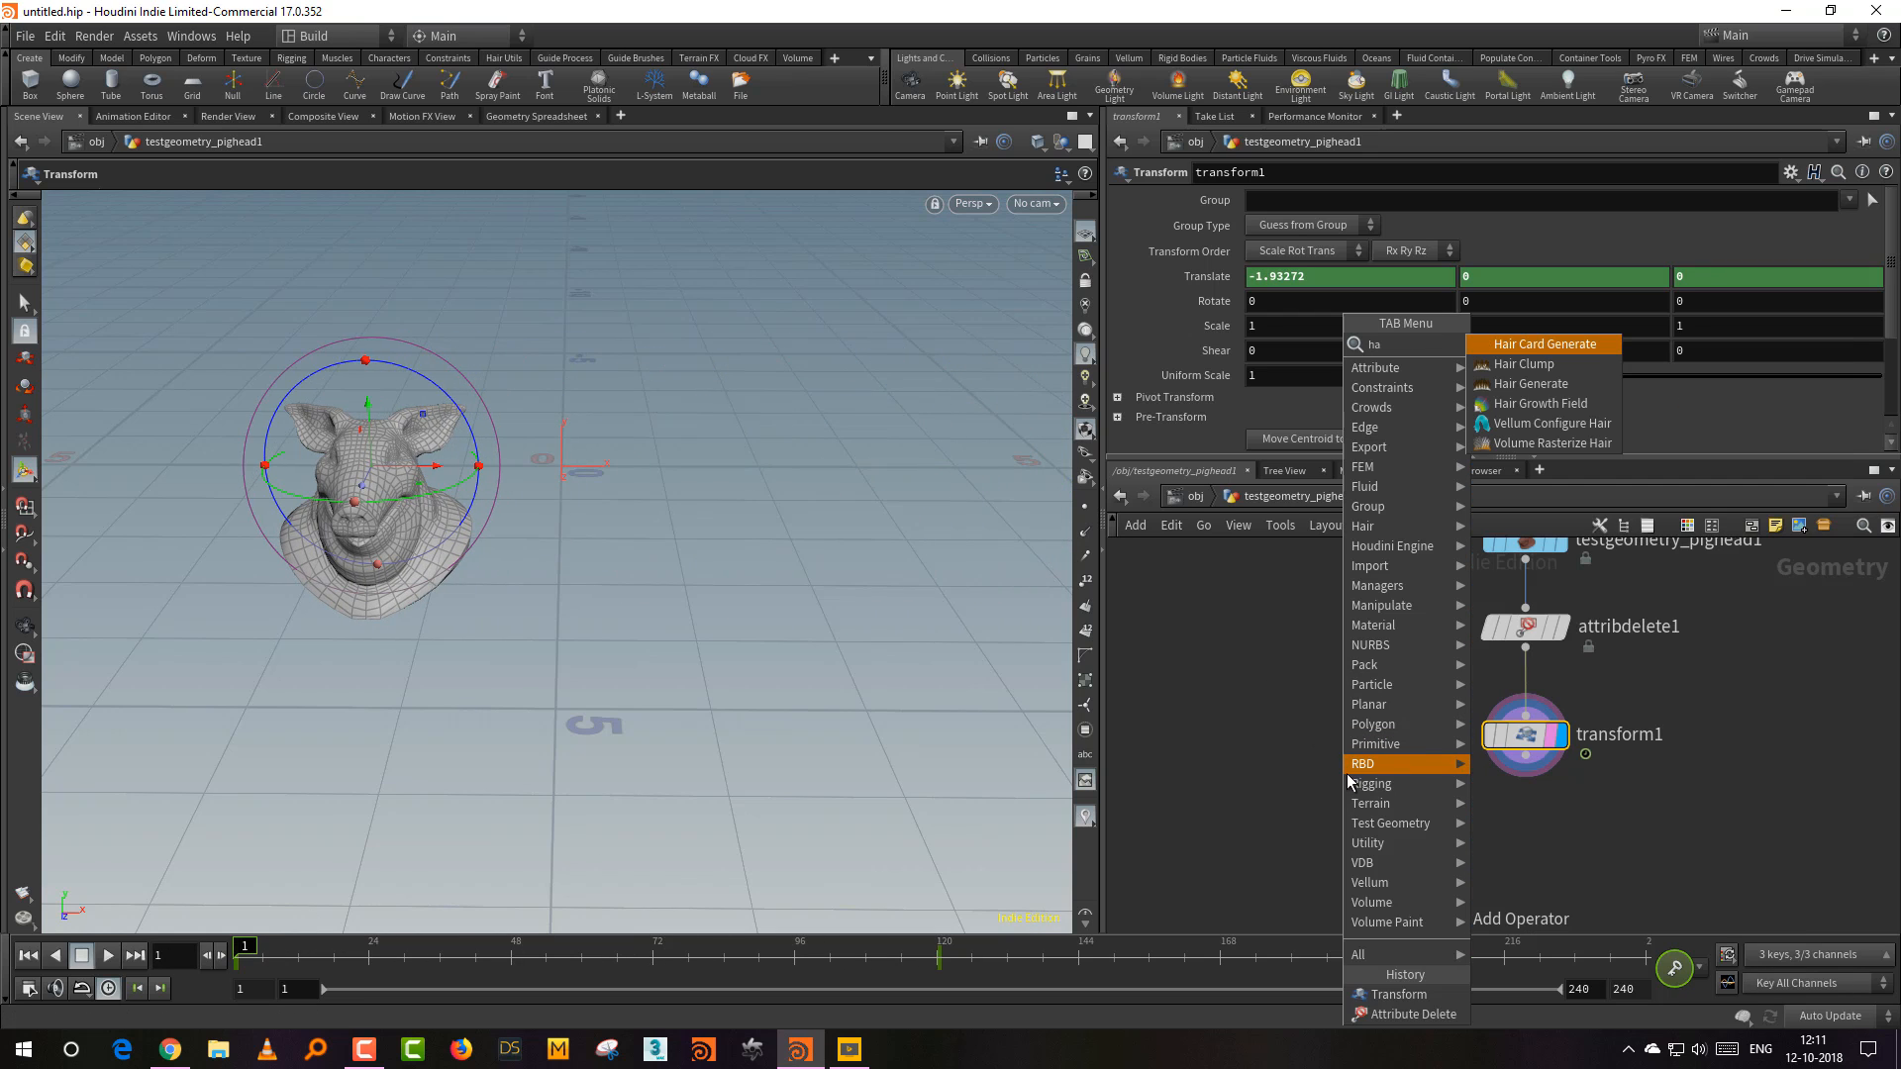
click(1531, 383)
click(1454, 851)
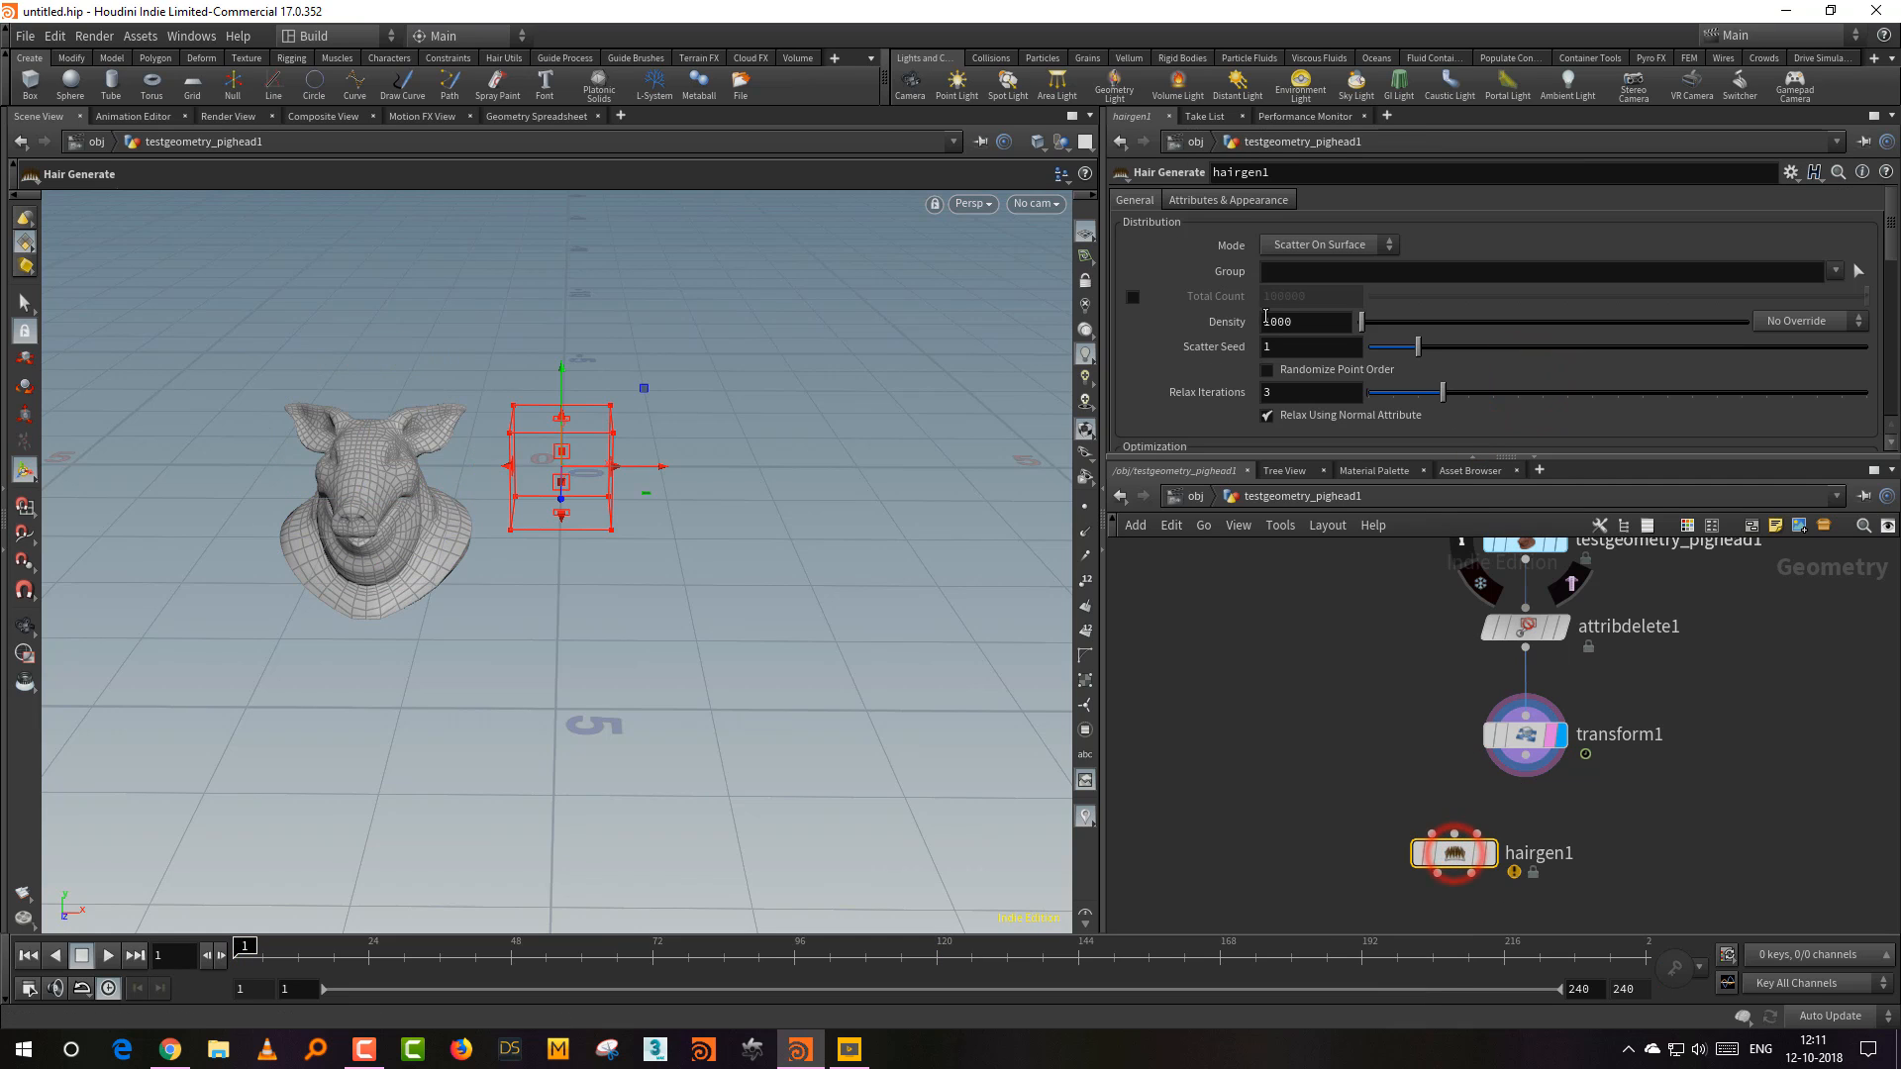
Step: Set the Hair Generate node's Density to 50
double_click(1299, 321)
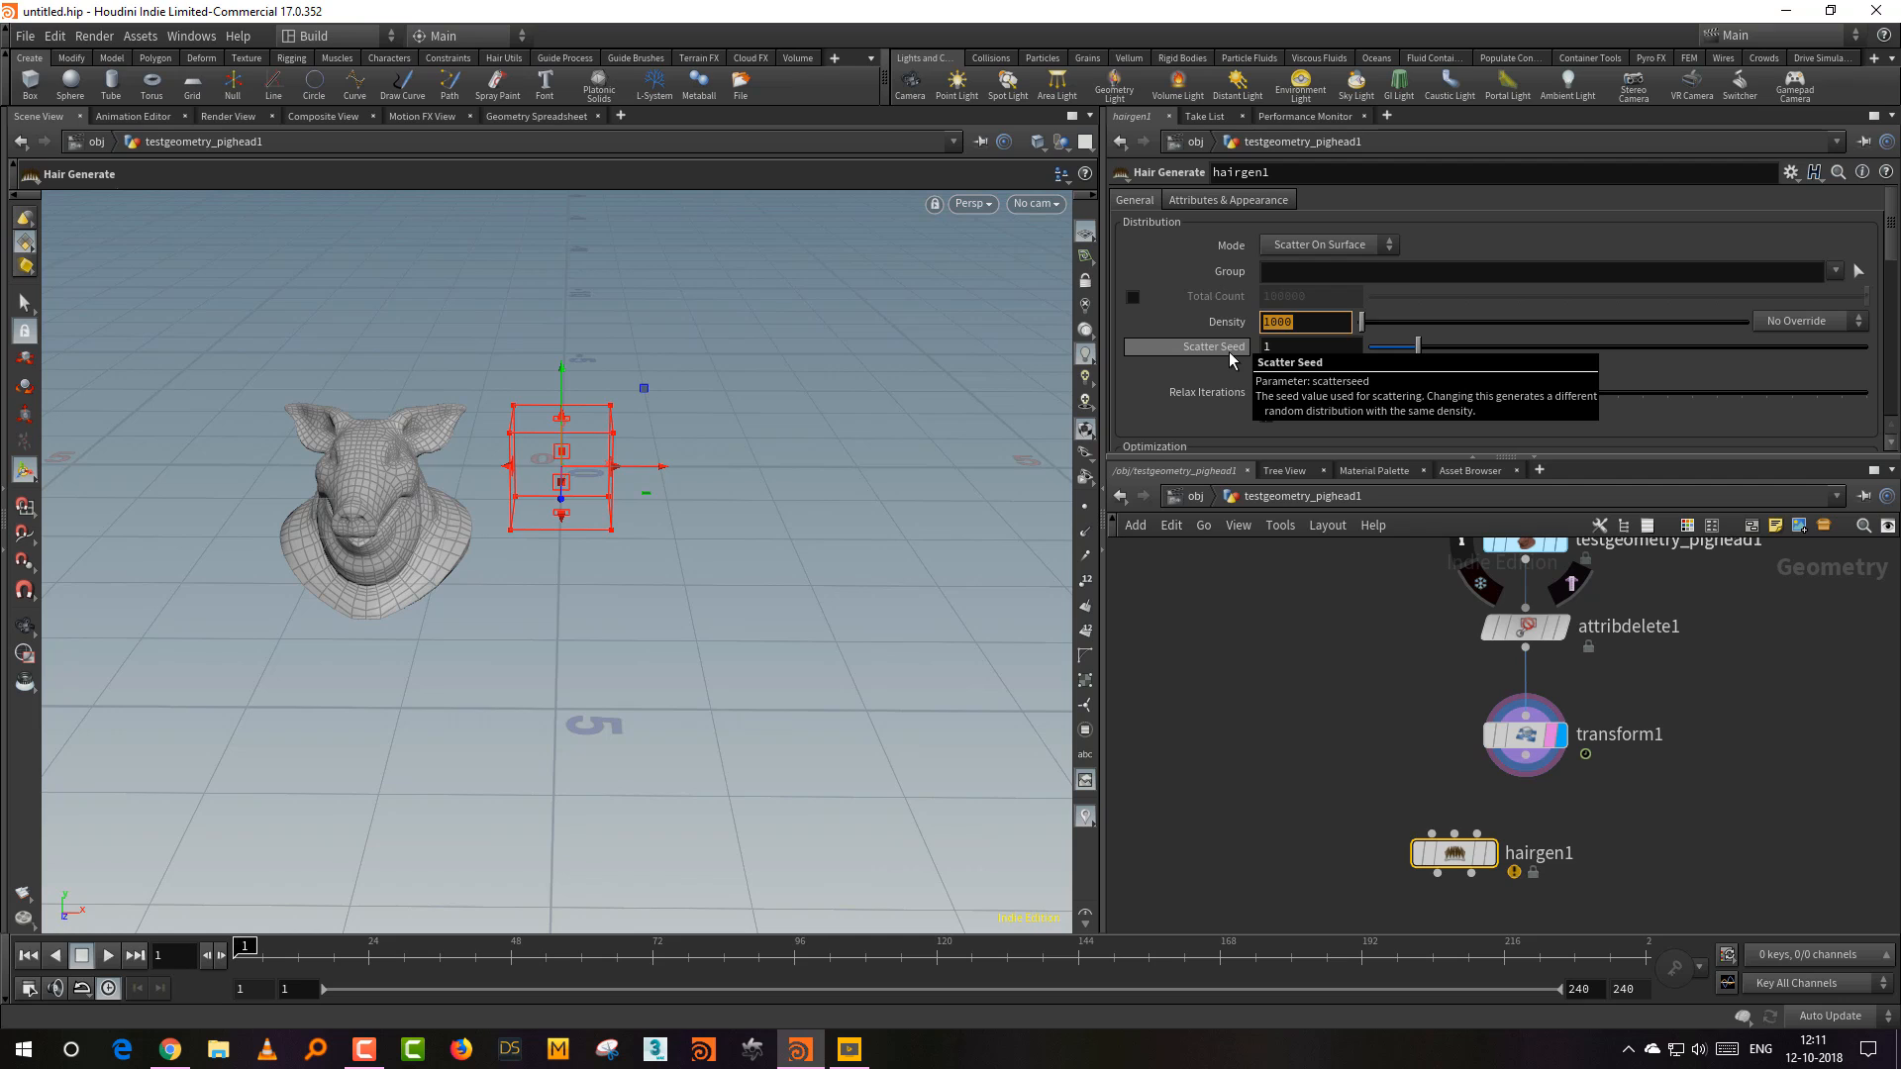
text(50)
key(Return)
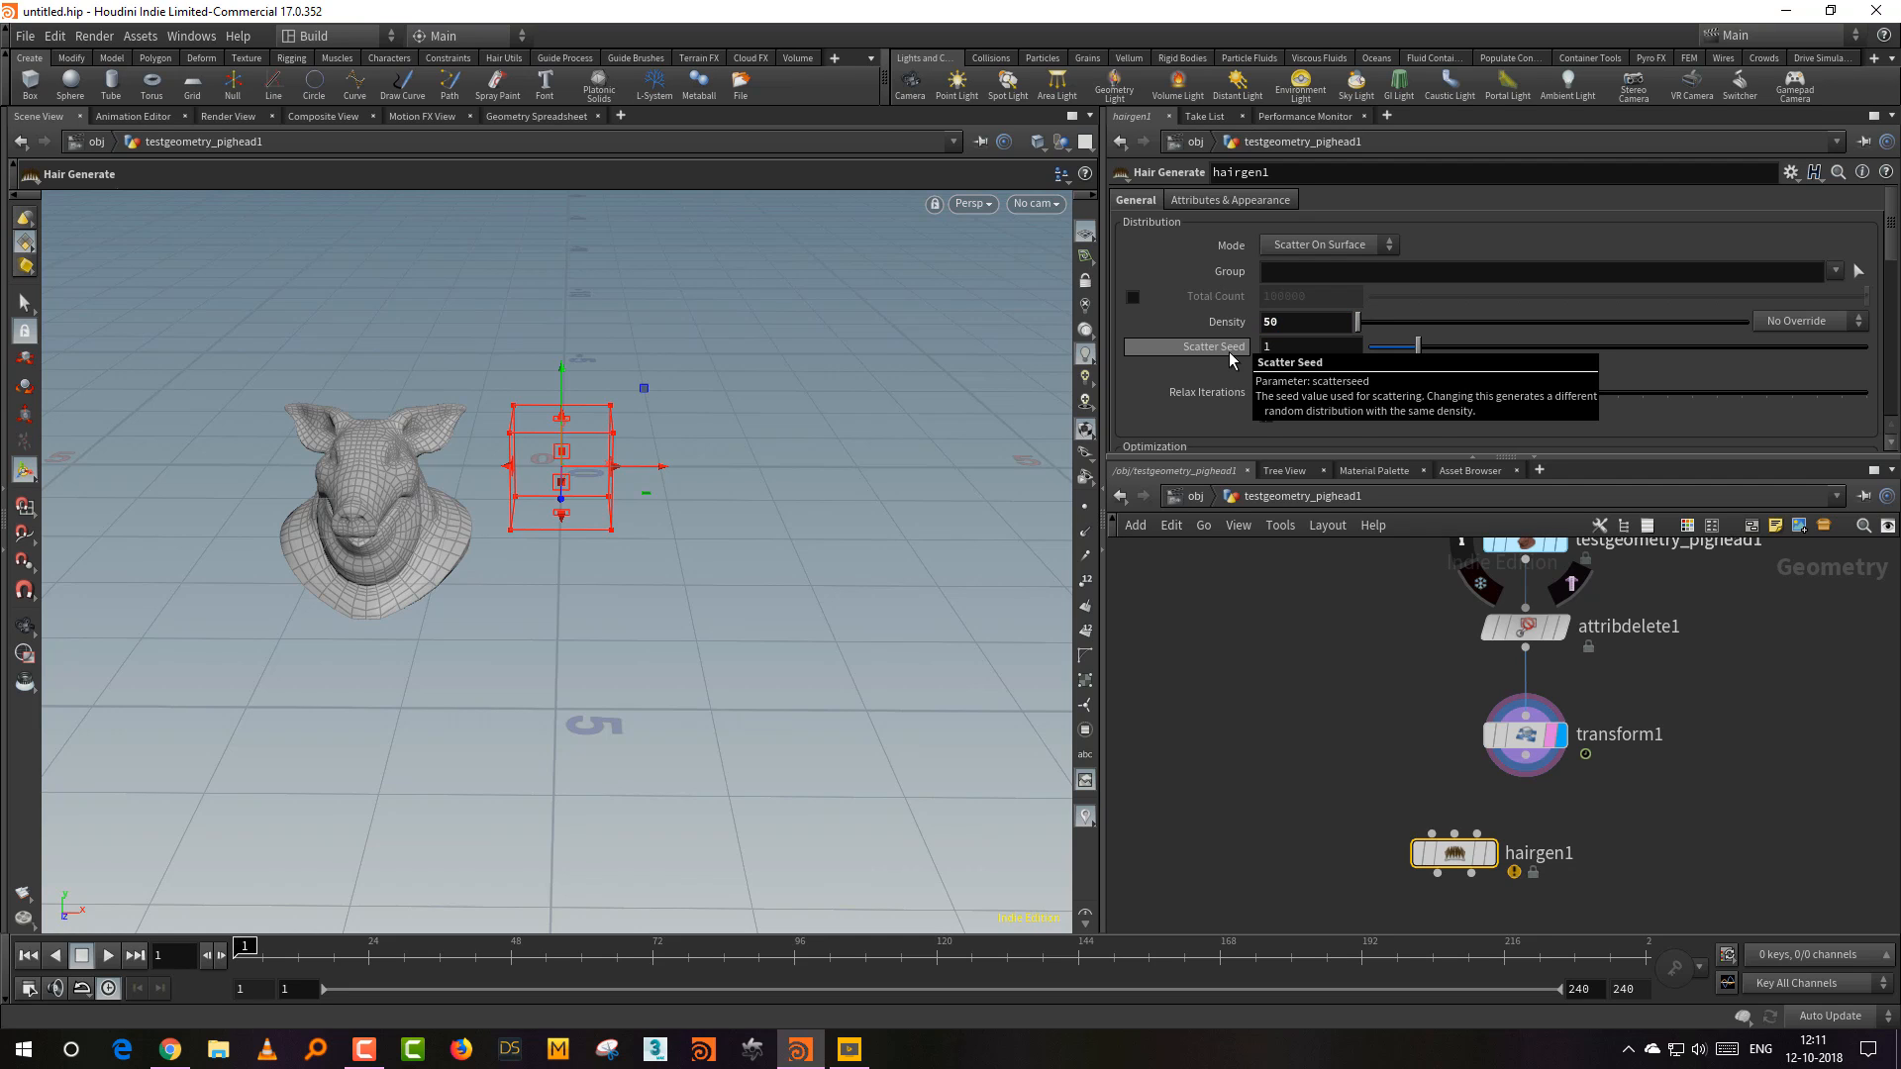
Step: Connect the Transform output to the Hair Generate node's first input and display the generated hairs
drag(1526, 764, 1451, 820)
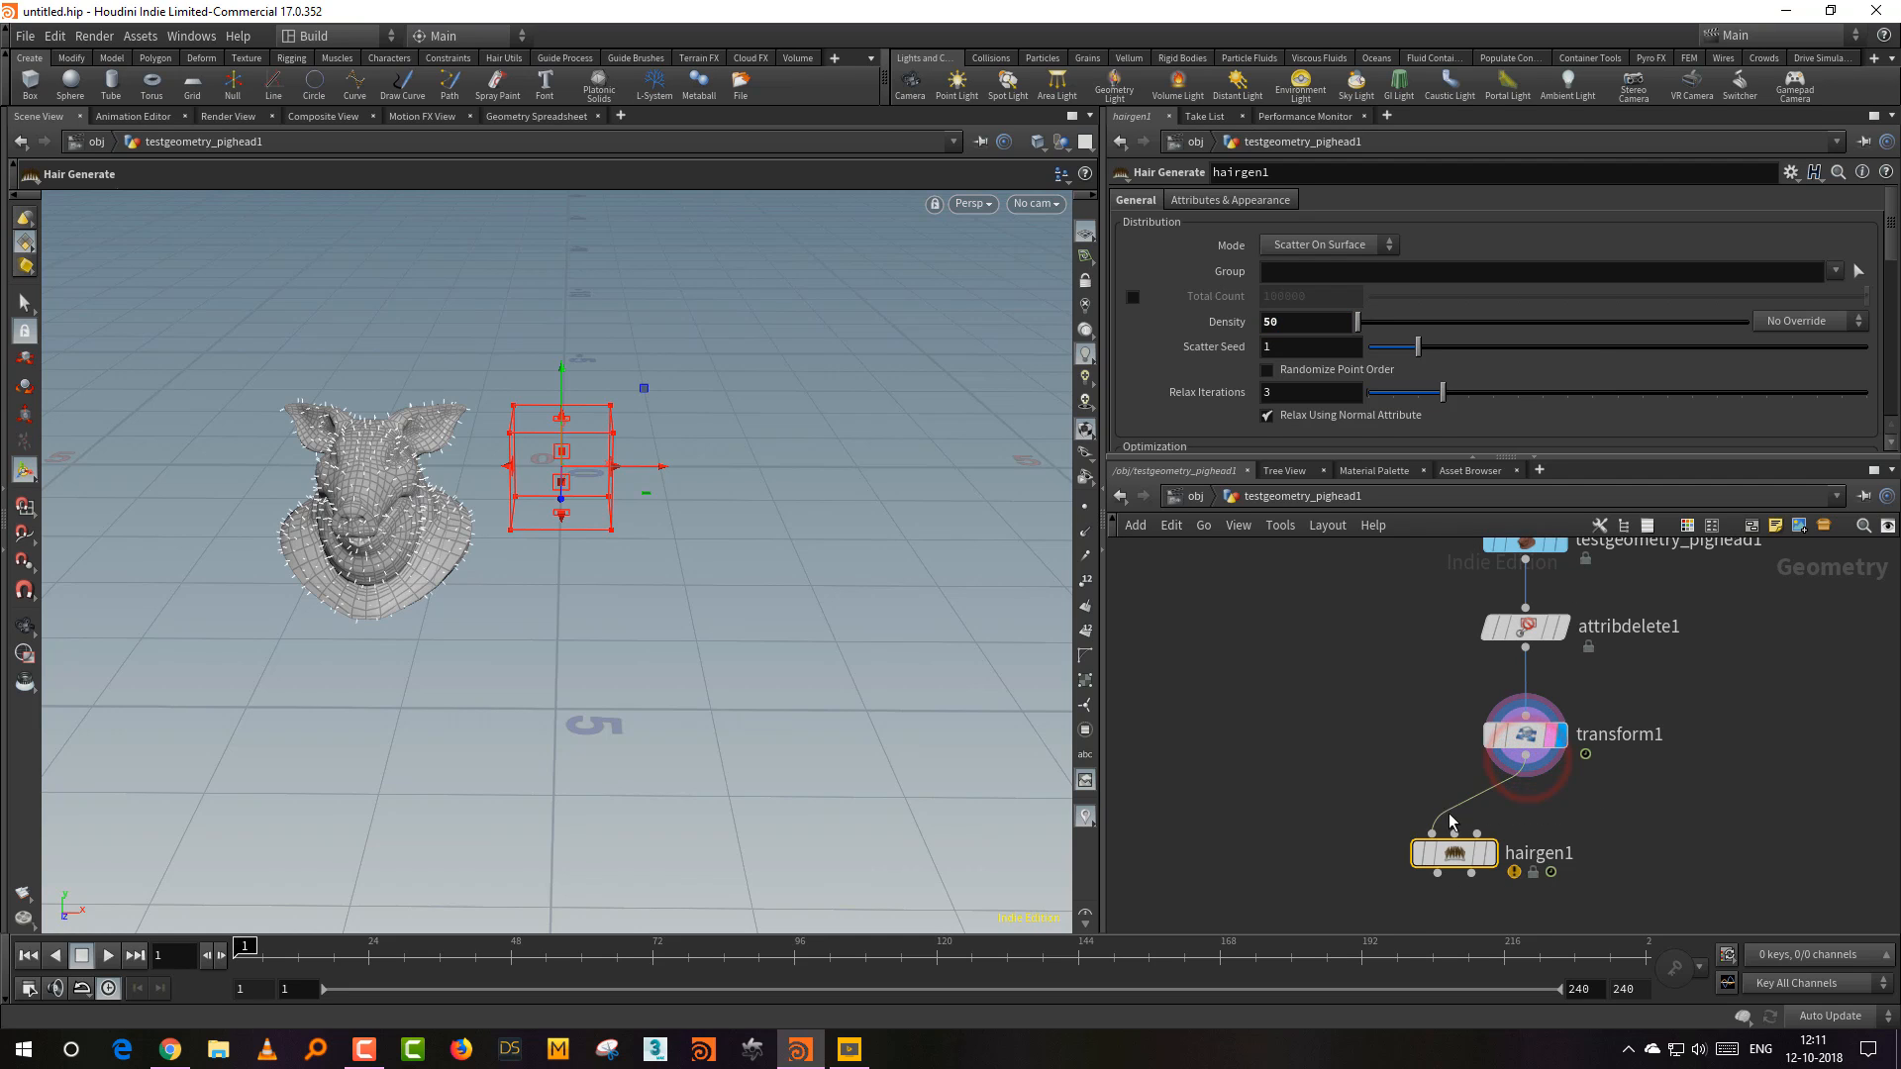
click(1488, 853)
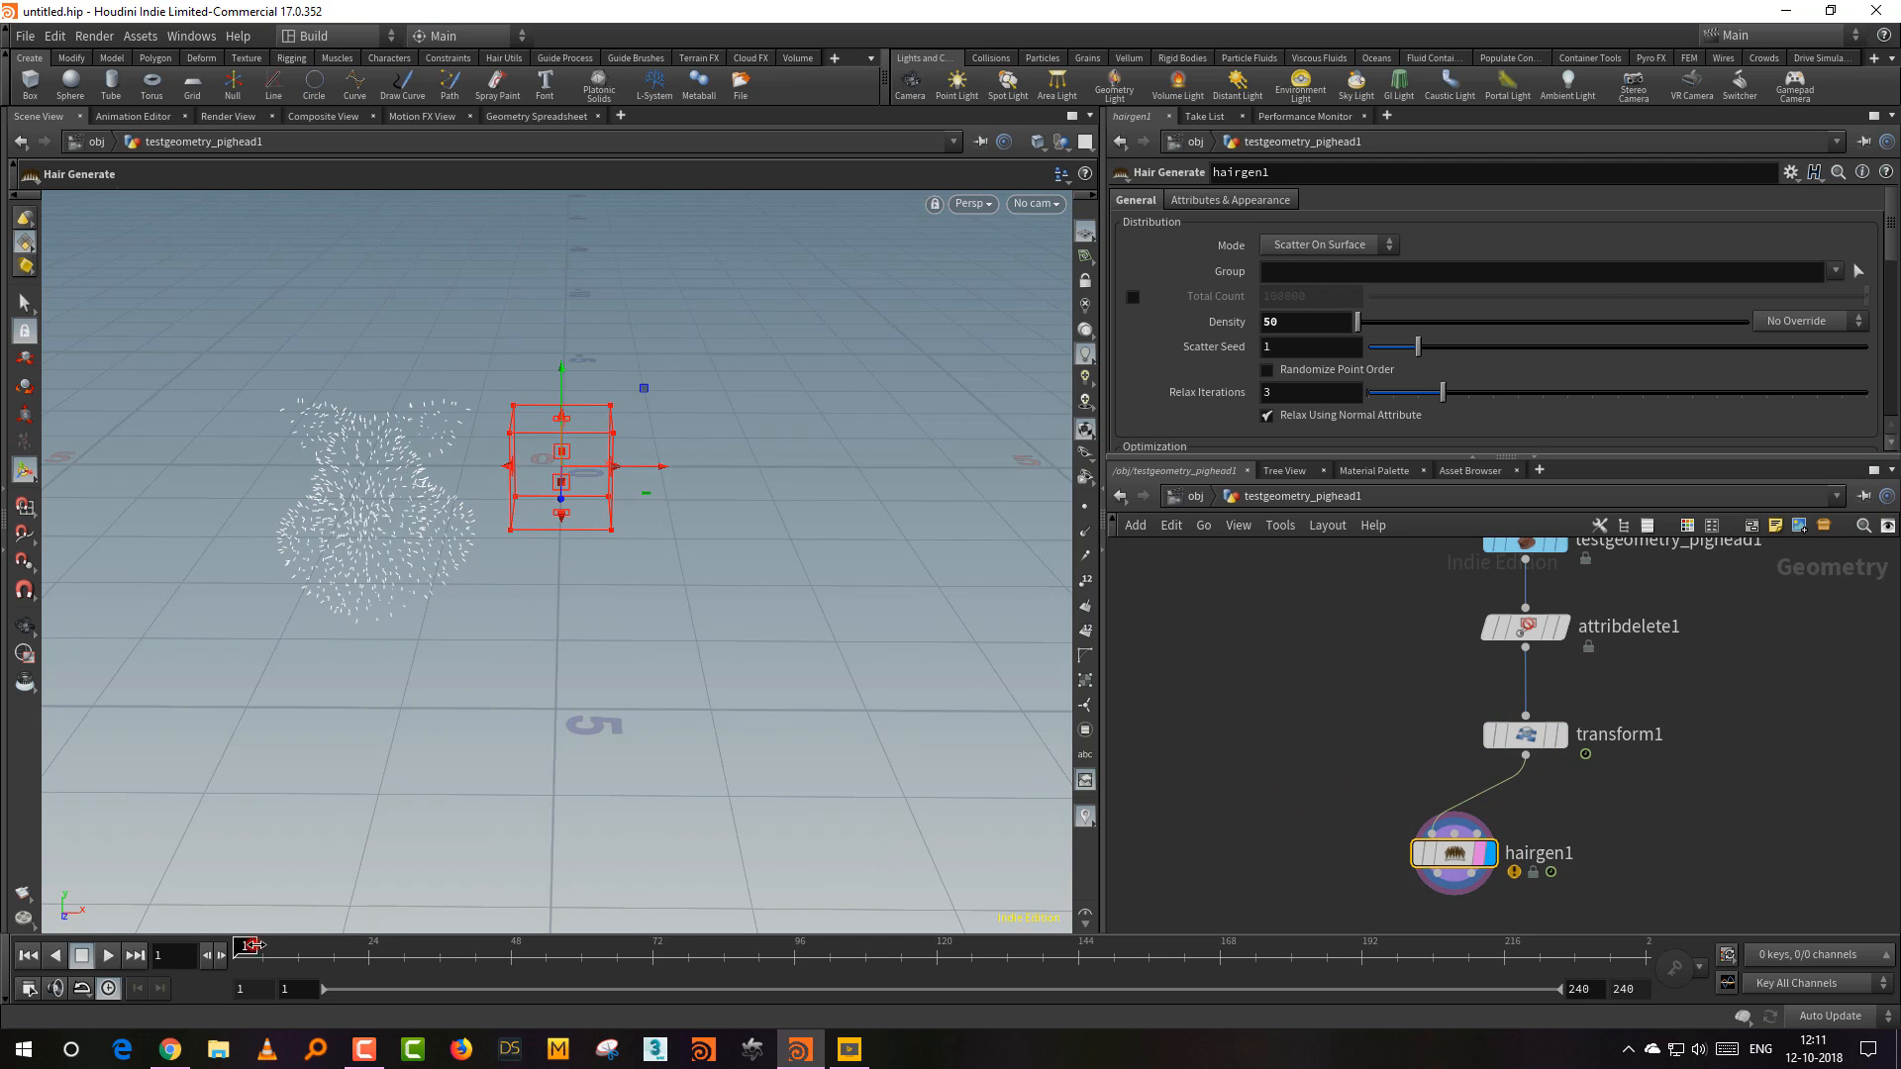
mouse_move(256, 945)
mouse_down()
mouse_move(887, 959)
mouse_move(364, 968)
mouse_move(581, 976)
mouse_move(245, 955)
mouse_up()
alt+drag(608, 600, 682, 661)
Step: Enlarge the parameter pane and turn off Use Guides for the generated hair
drag(1381, 456, 1381, 674)
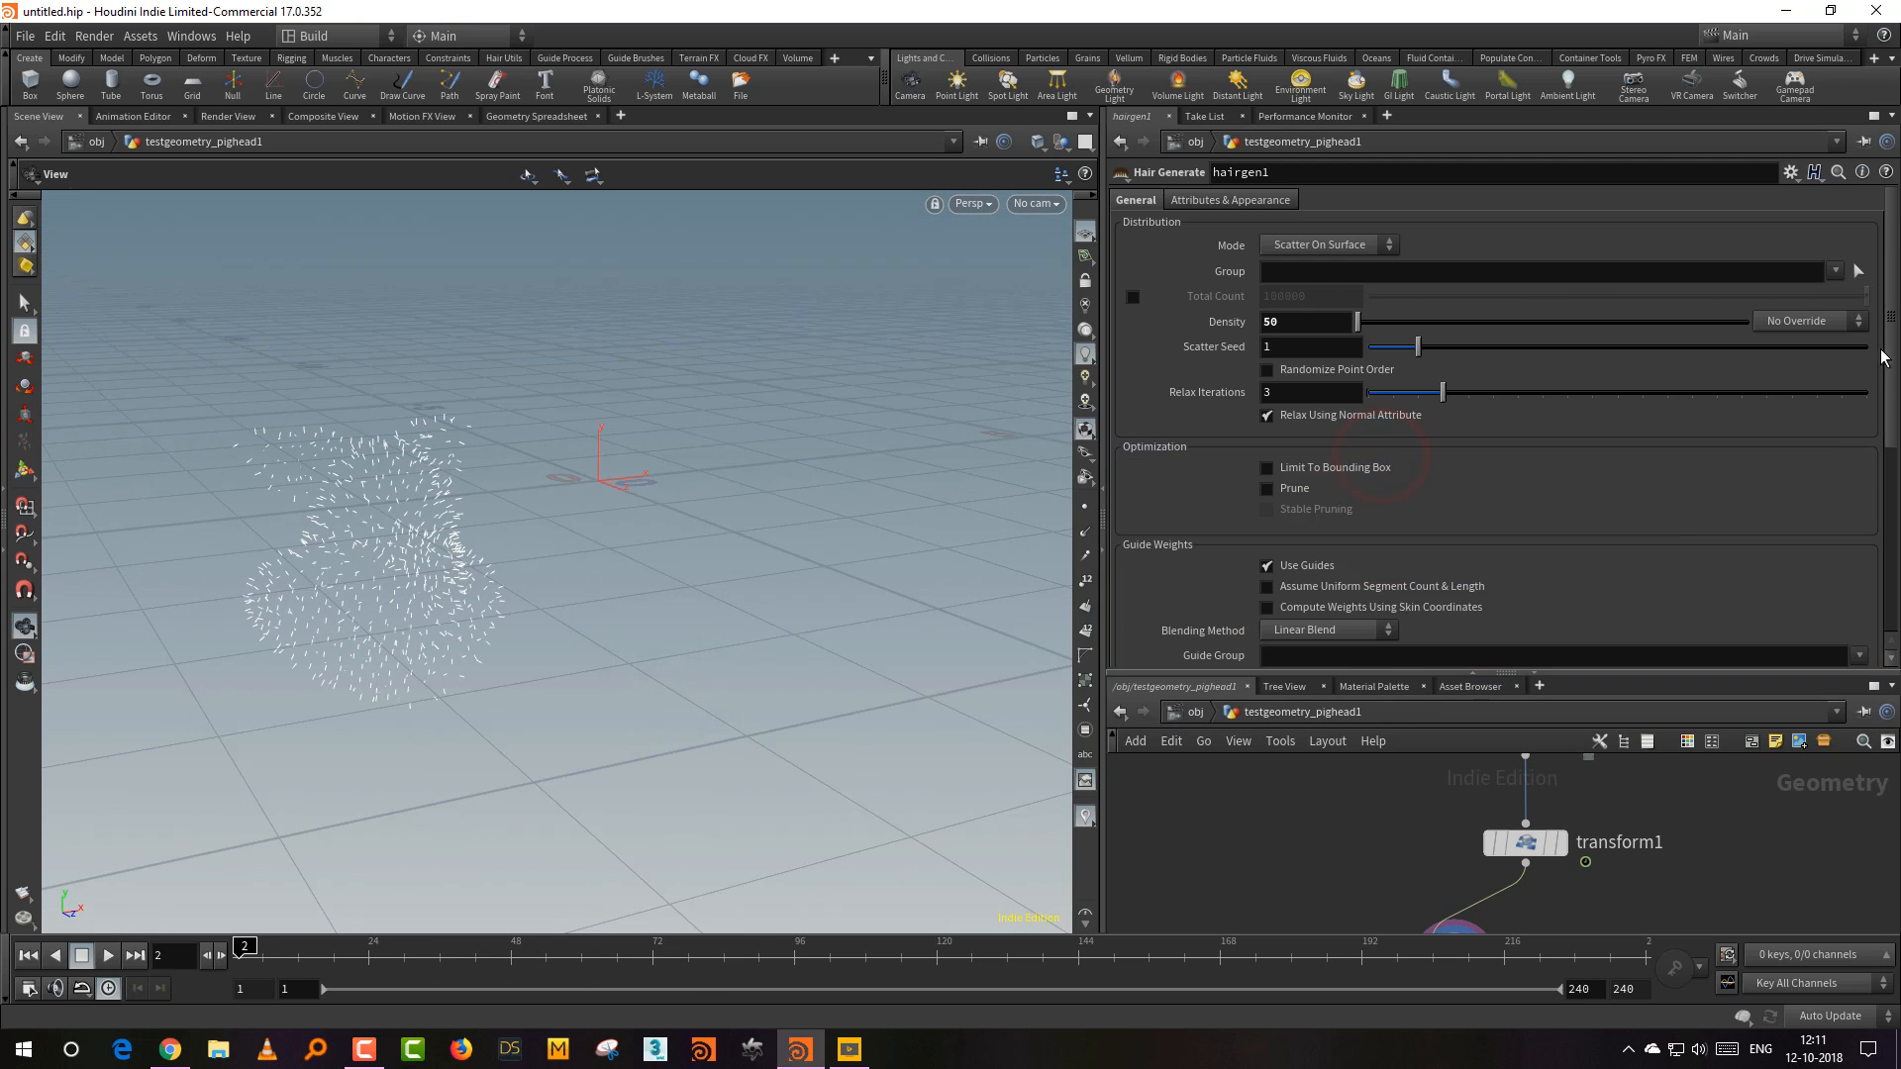
scroll(1883, 358, down, 3)
click(1267, 346)
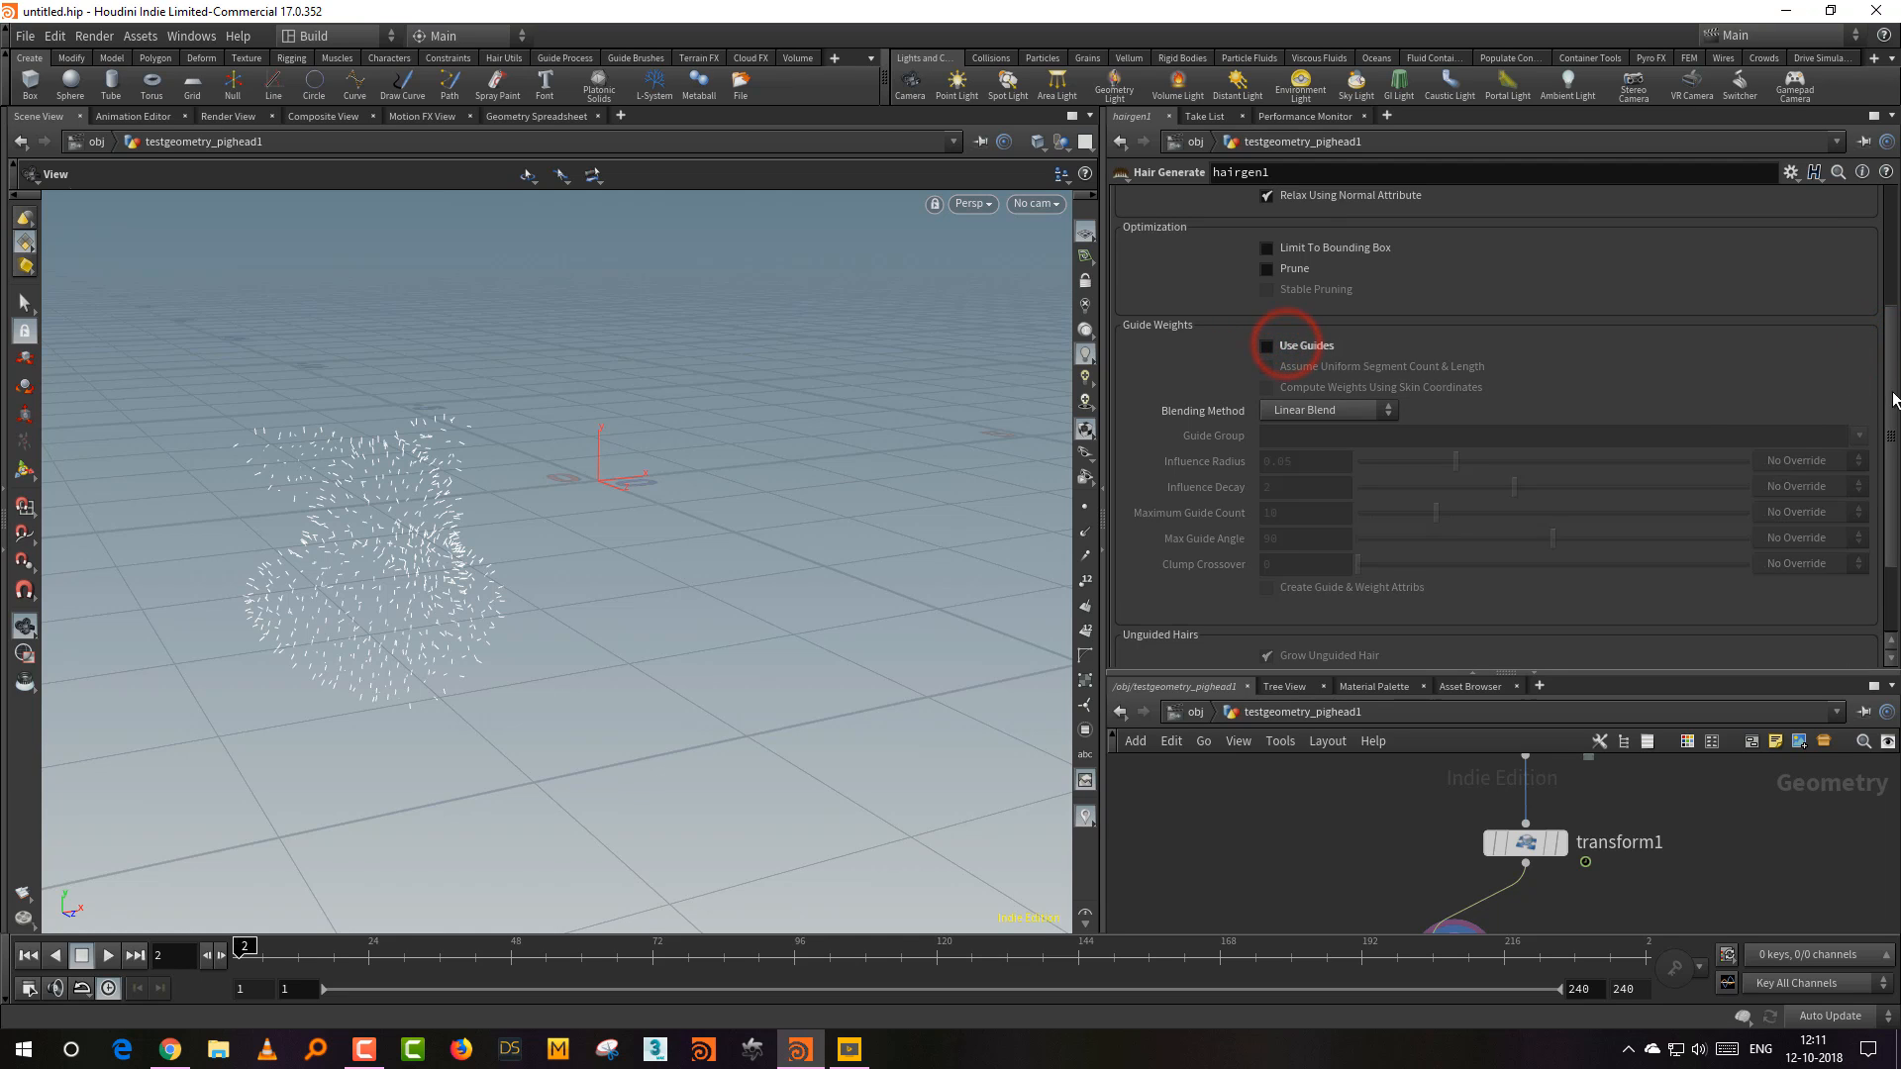
Step: Set the Length of the unguided hairs to about 0.274
drag(1891, 392, 1890, 459)
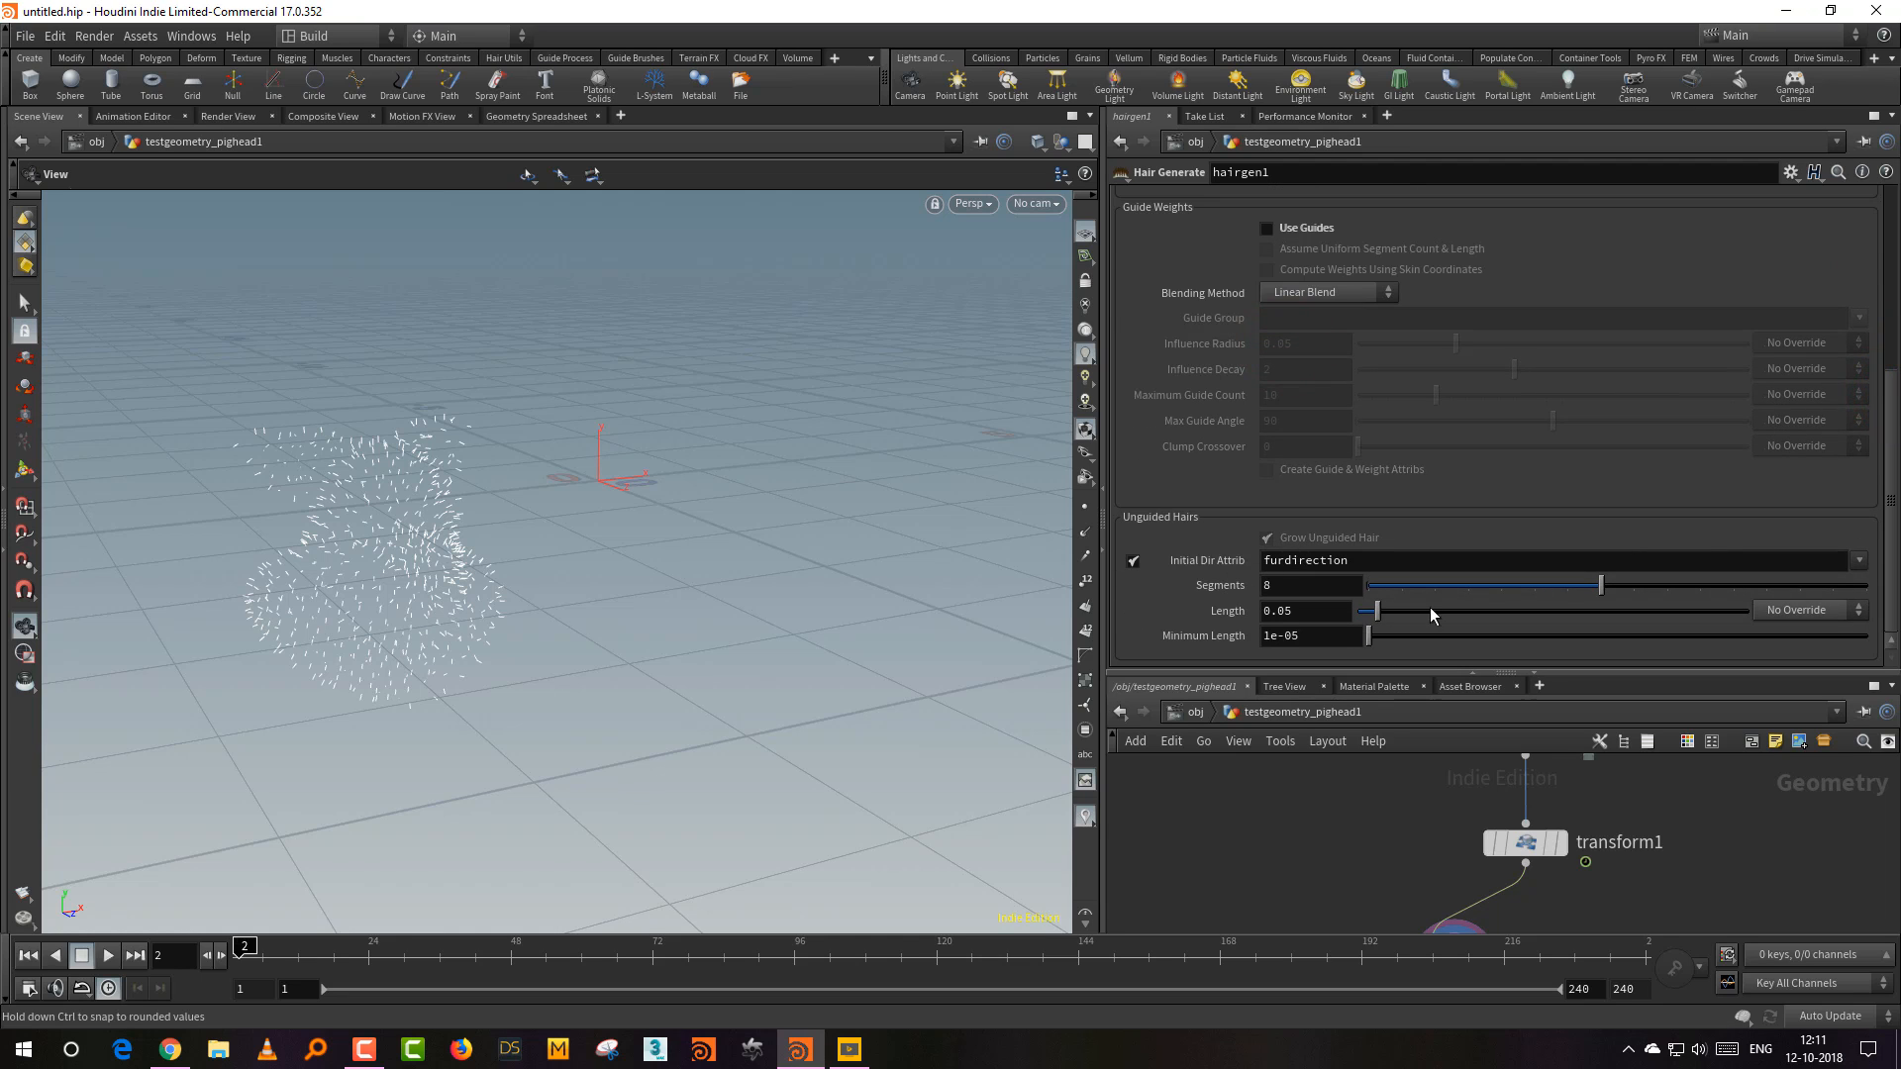
drag(1377, 611, 1452, 621)
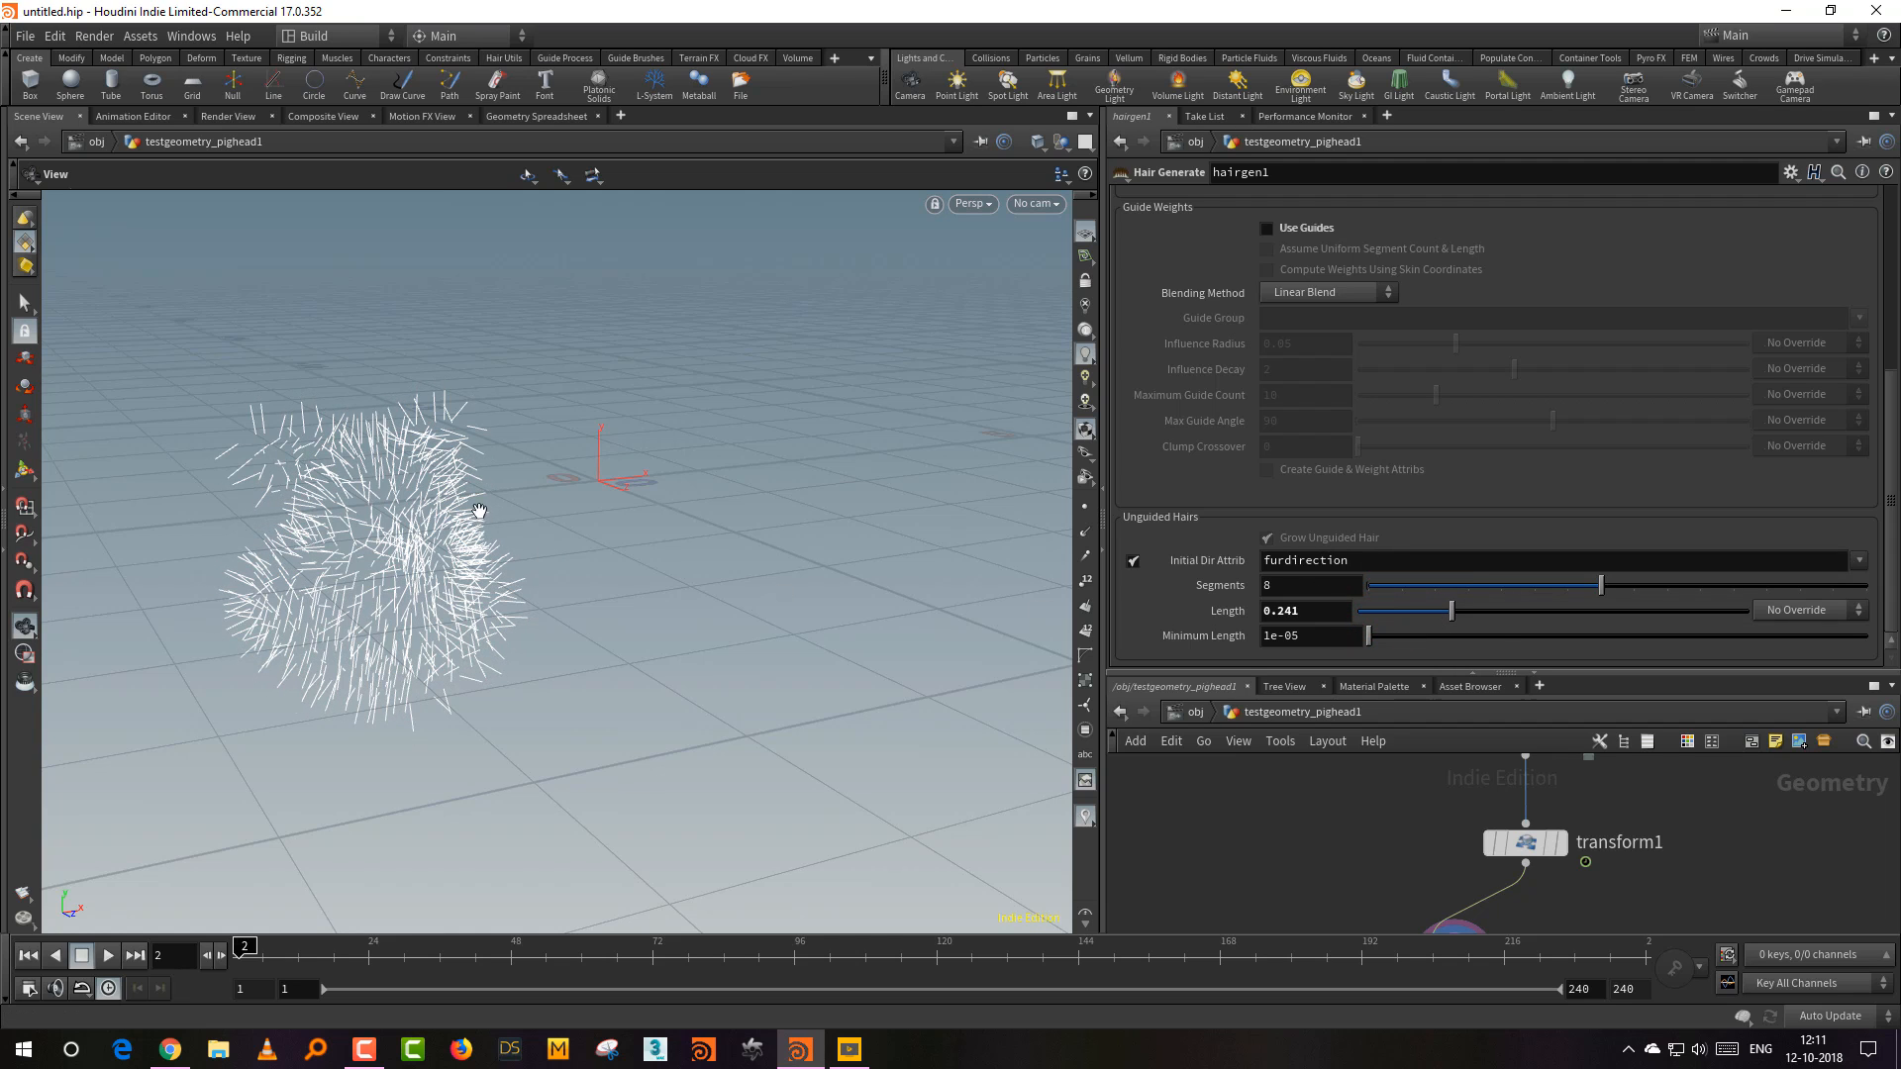
middle_drag(479, 511, 644, 441)
drag(644, 442, 707, 412)
right_drag(707, 412, 647, 455)
middle_drag(647, 454, 669, 411)
drag(1461, 611, 1468, 612)
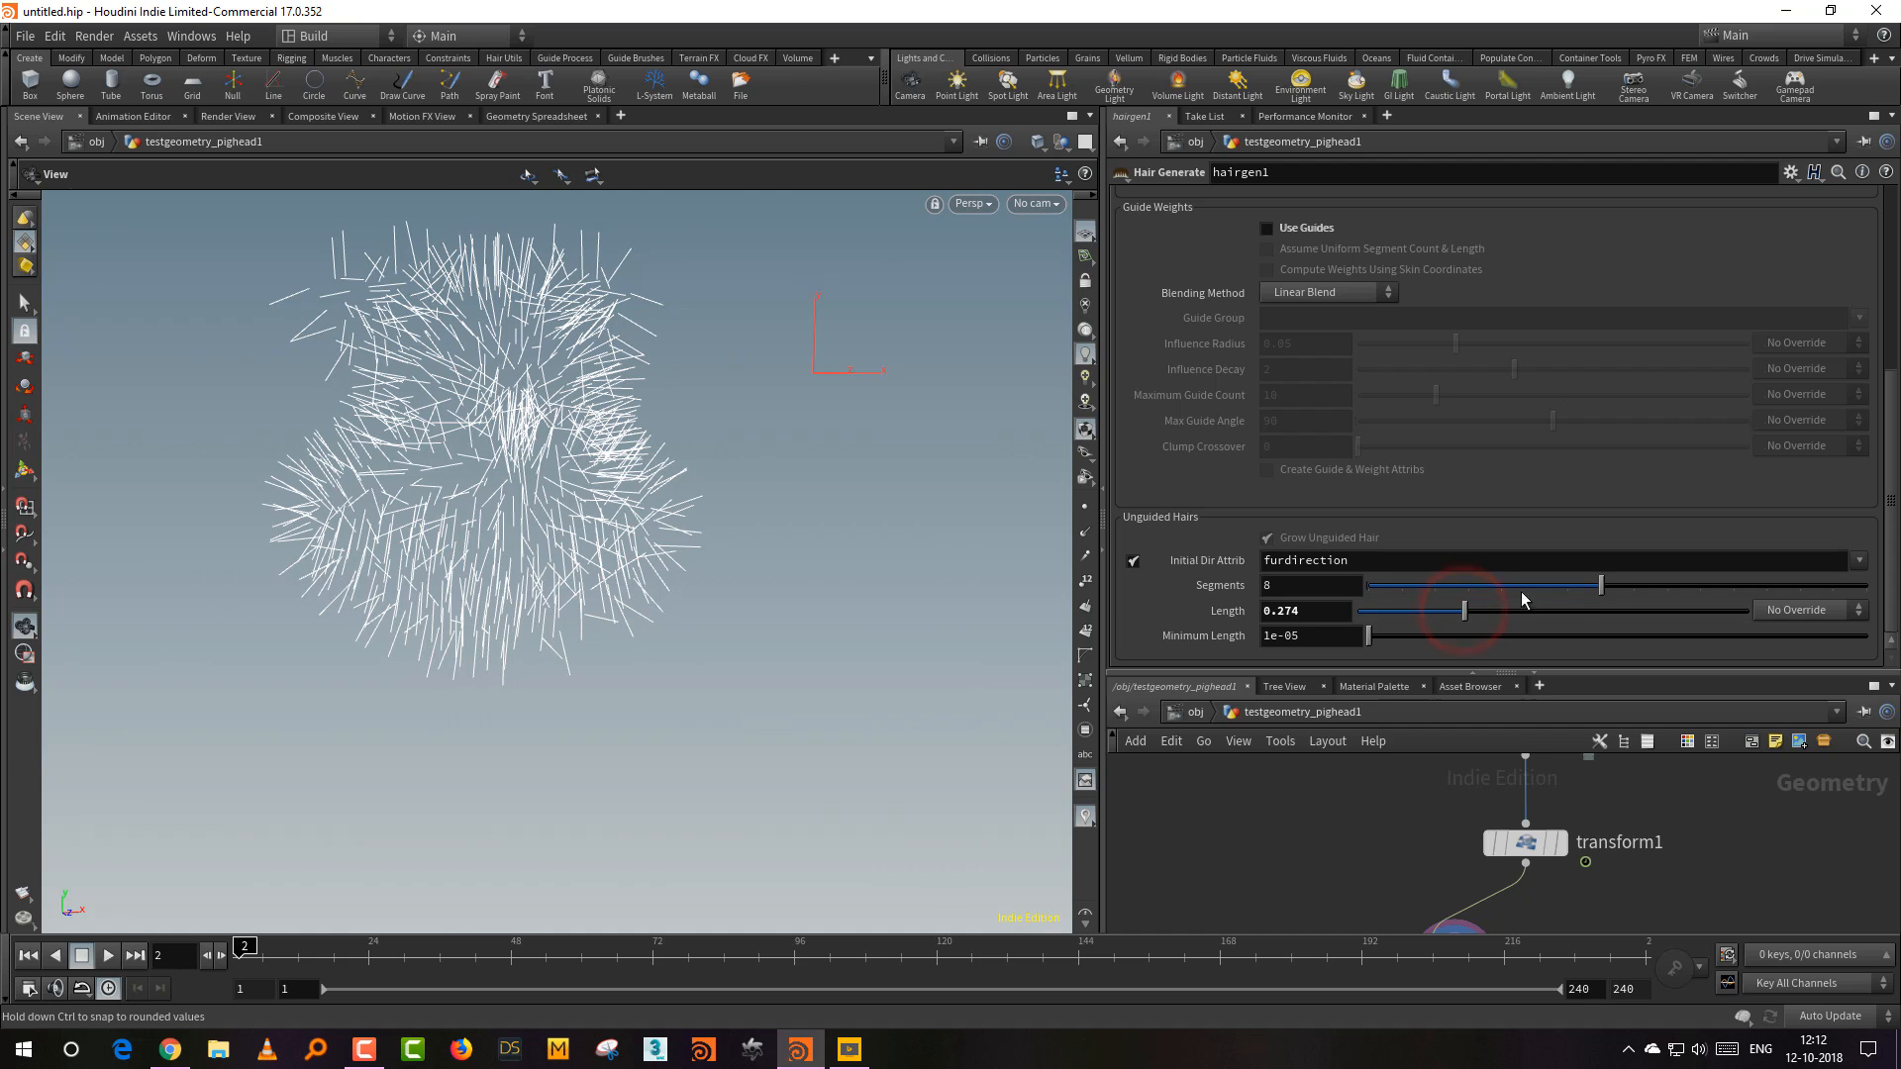
Step: Enlarge the network editor pane and frame the Transform and Hair Generate nodes
click(1090, 509)
drag(1320, 674, 1325, 441)
middle_drag(1313, 758, 1321, 636)
right_drag(1331, 629, 1279, 639)
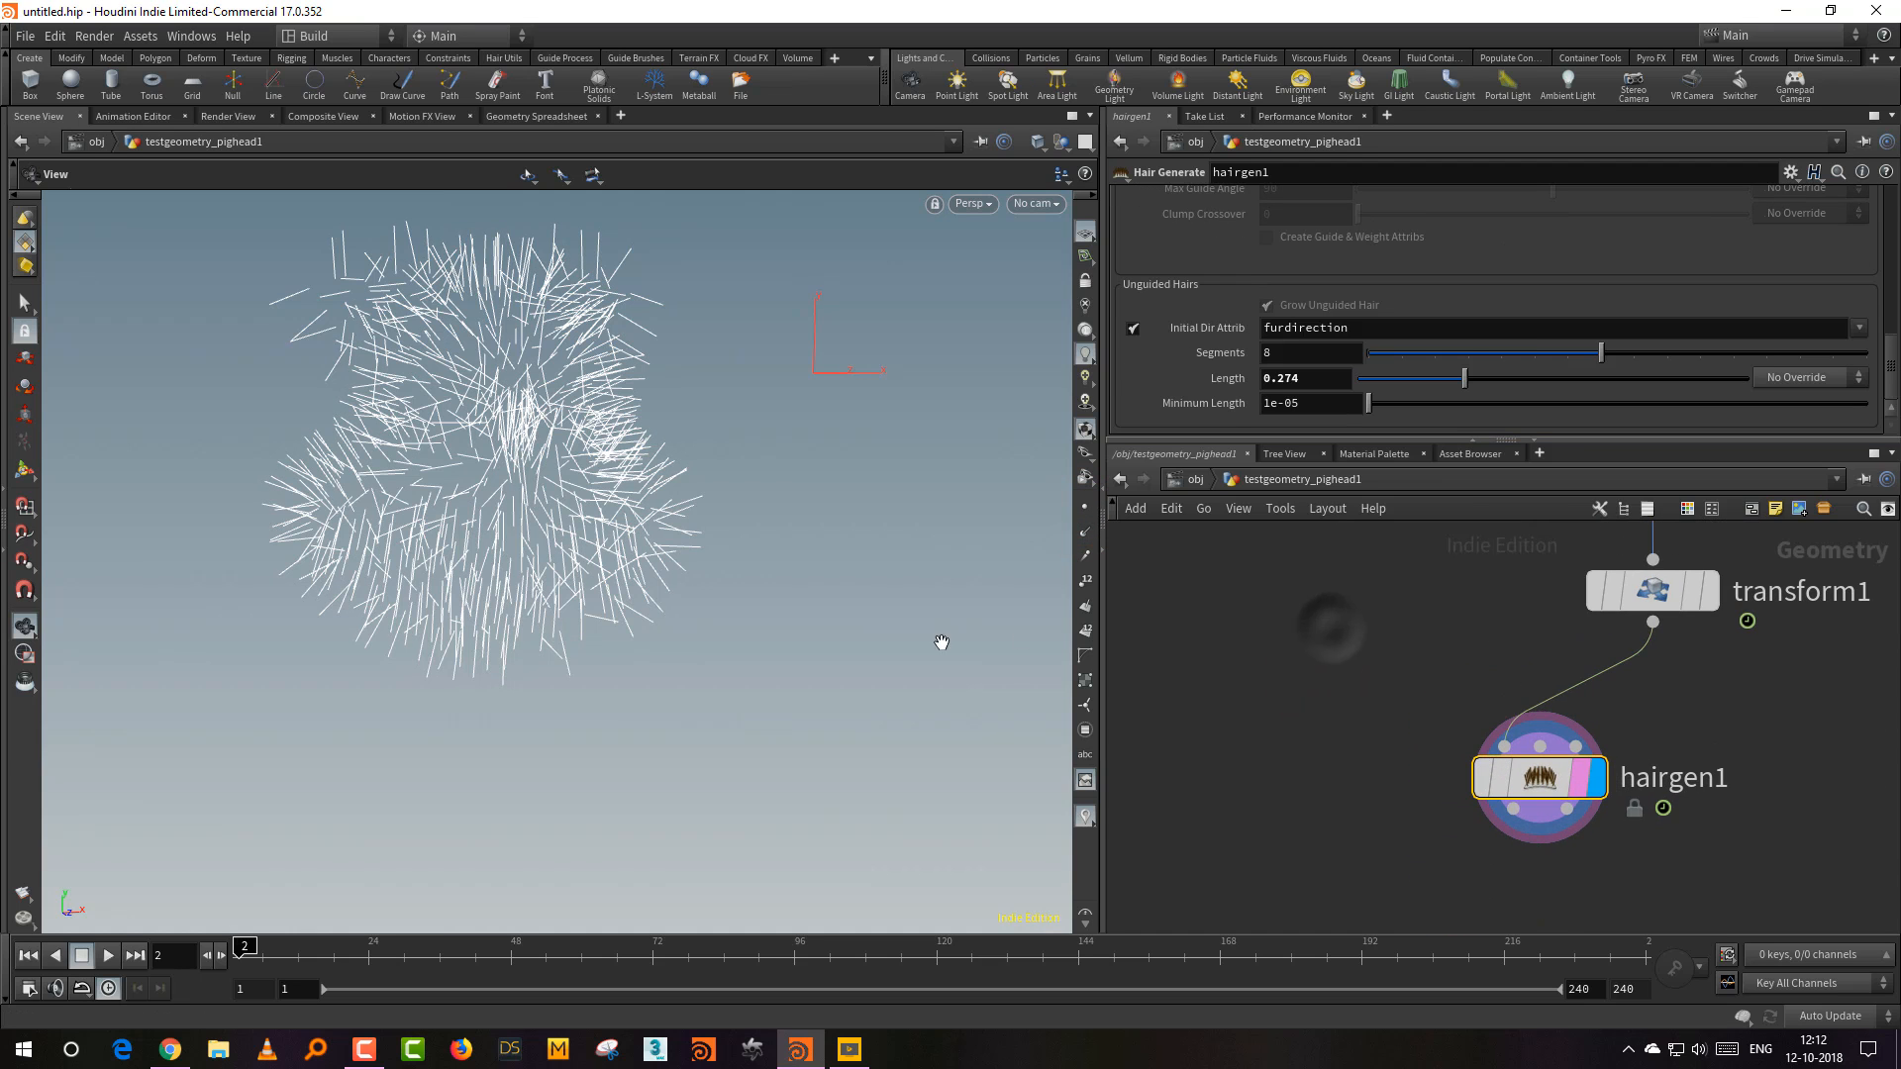
Step: Orbit around the generated hairs and inspect the Hair Generate node's geometry information
drag(637, 603, 678, 678)
drag(673, 648, 671, 642)
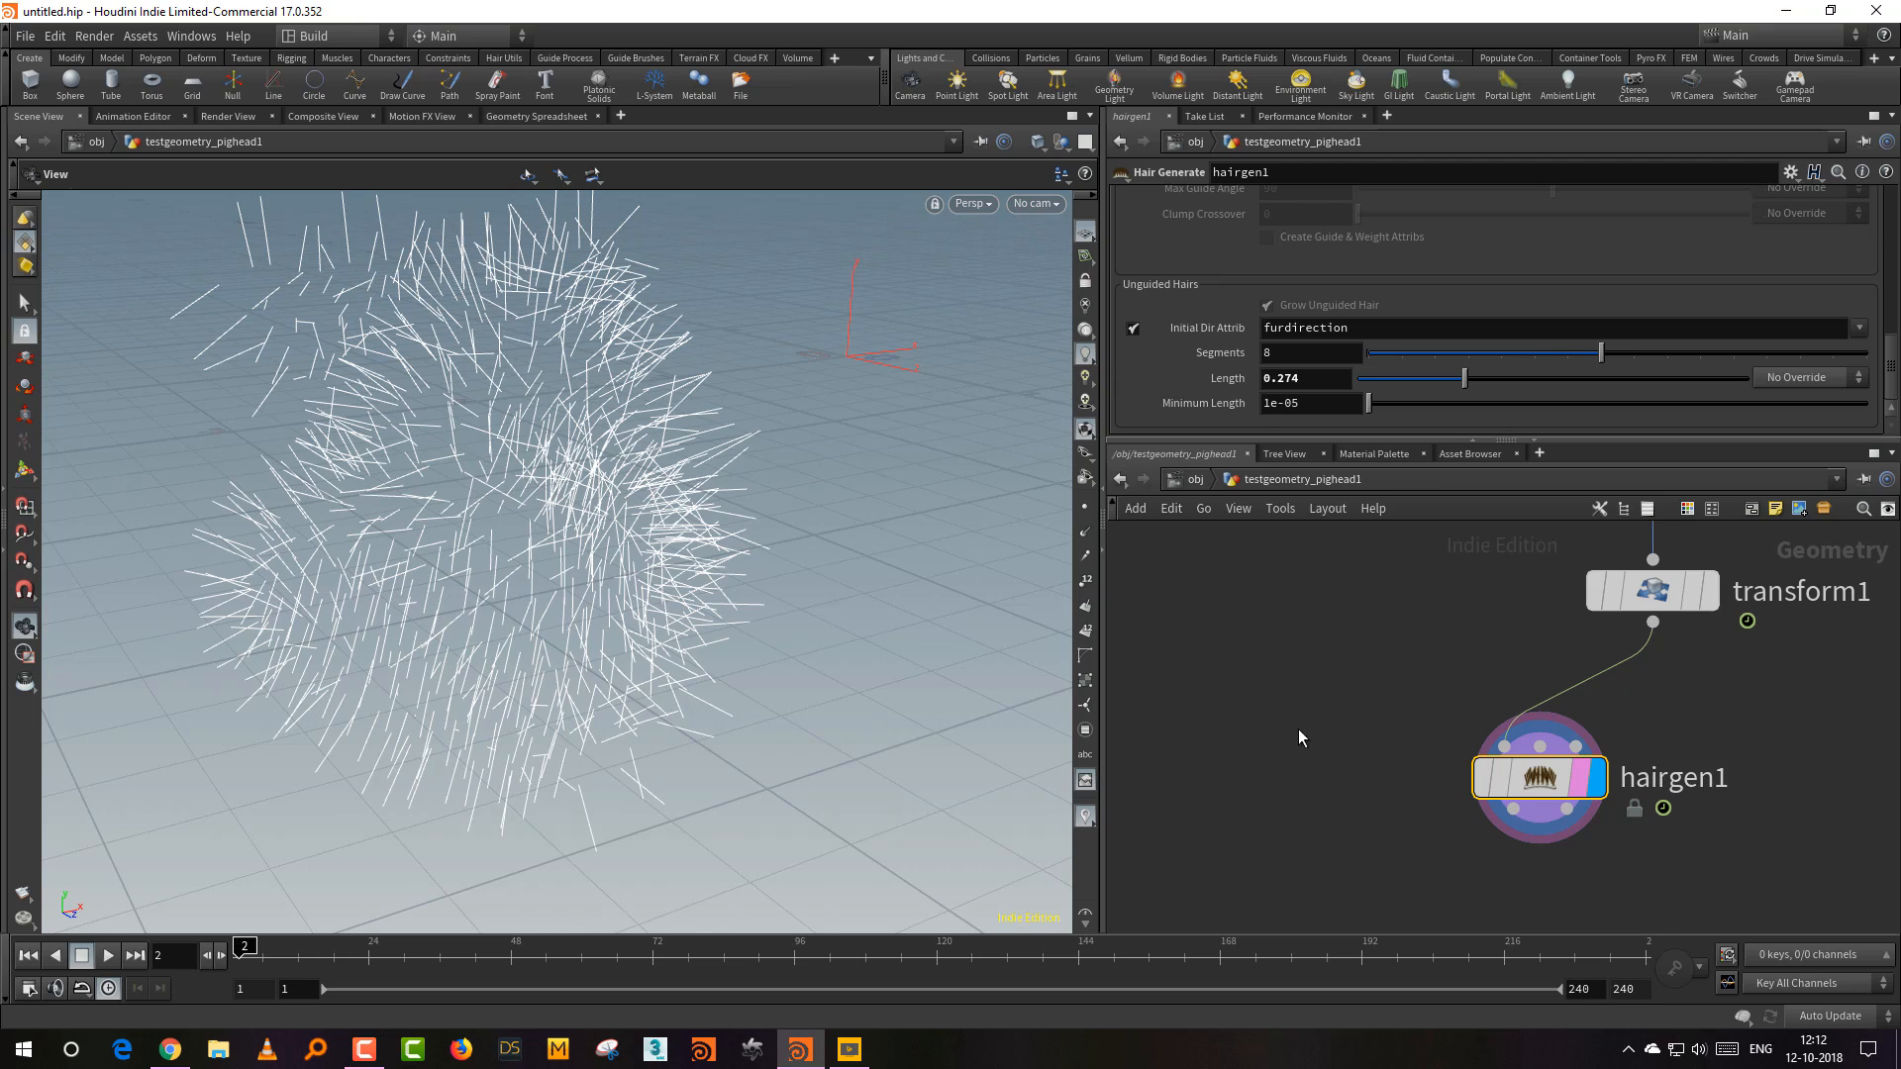
middle_drag(1298, 729, 1260, 666)
middle_drag(1292, 810, 1285, 679)
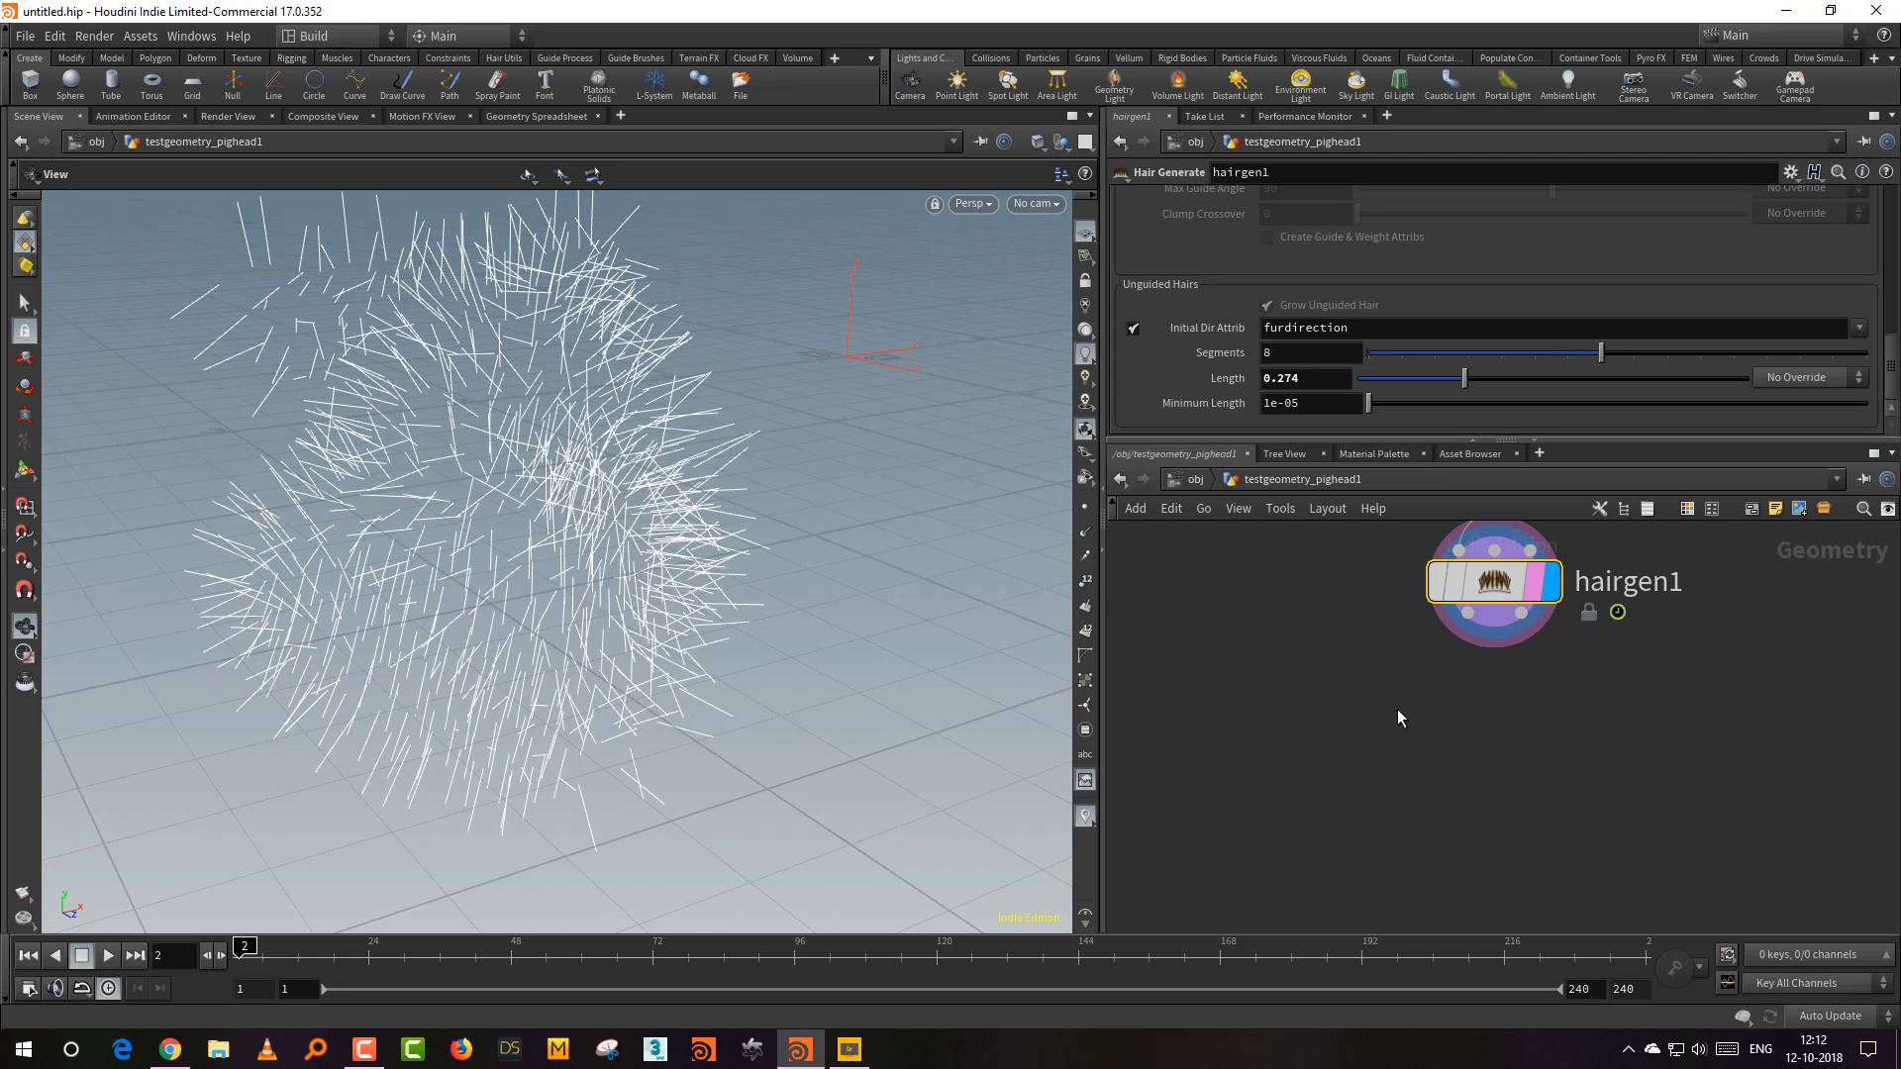
scroll(1391, 718, down, 3)
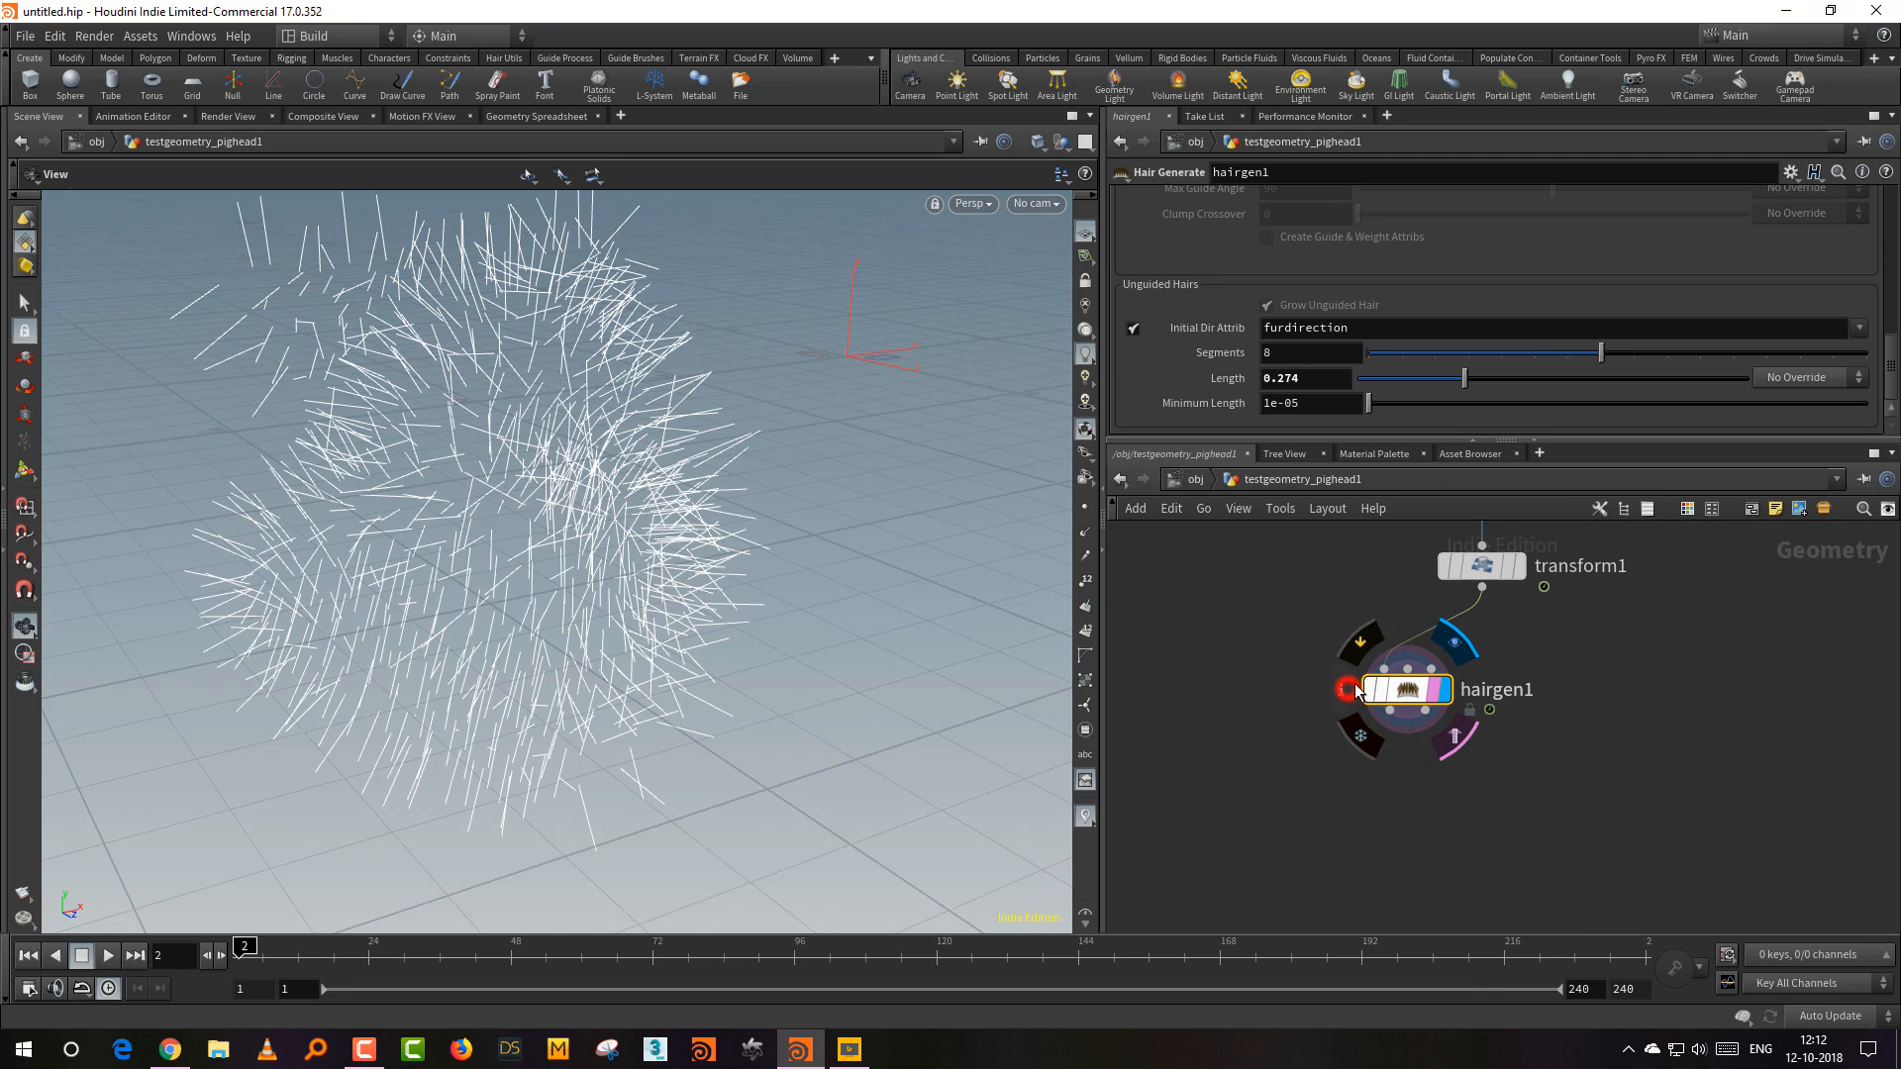
click(1349, 689)
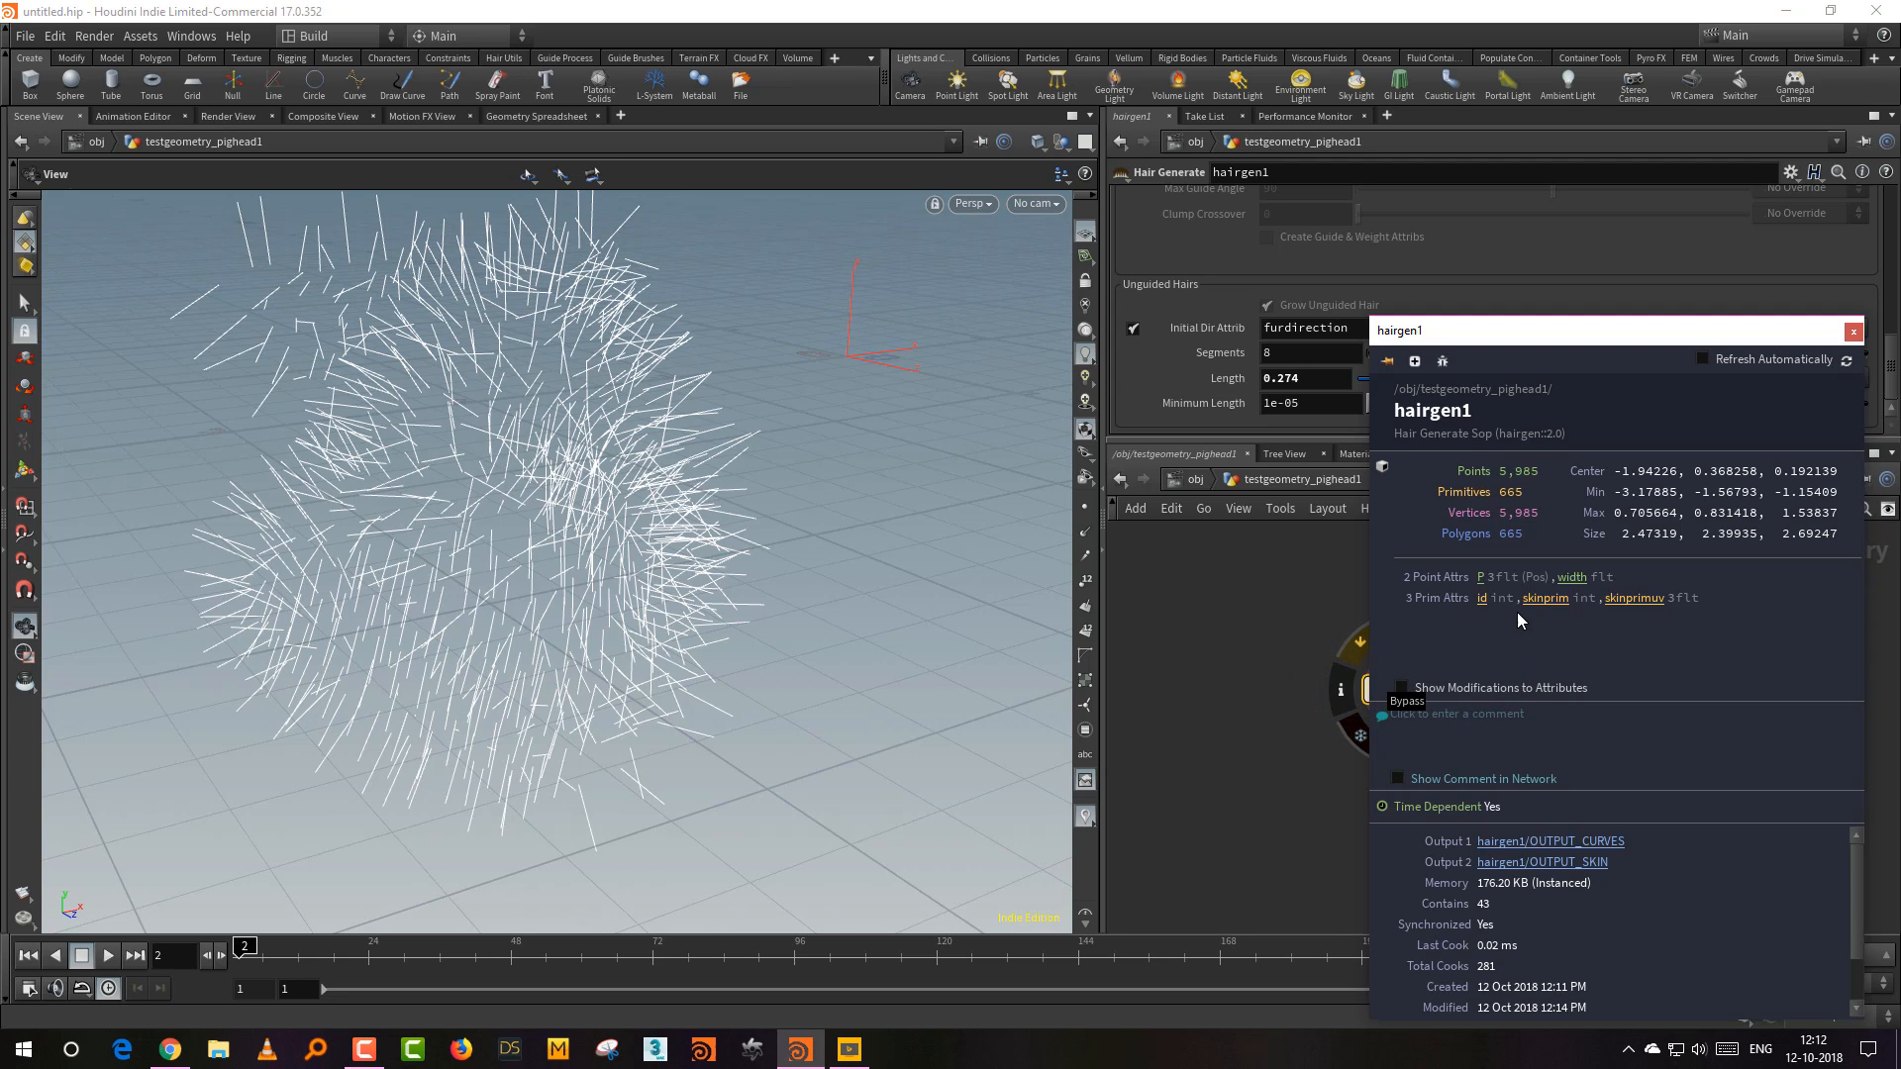
click(1184, 693)
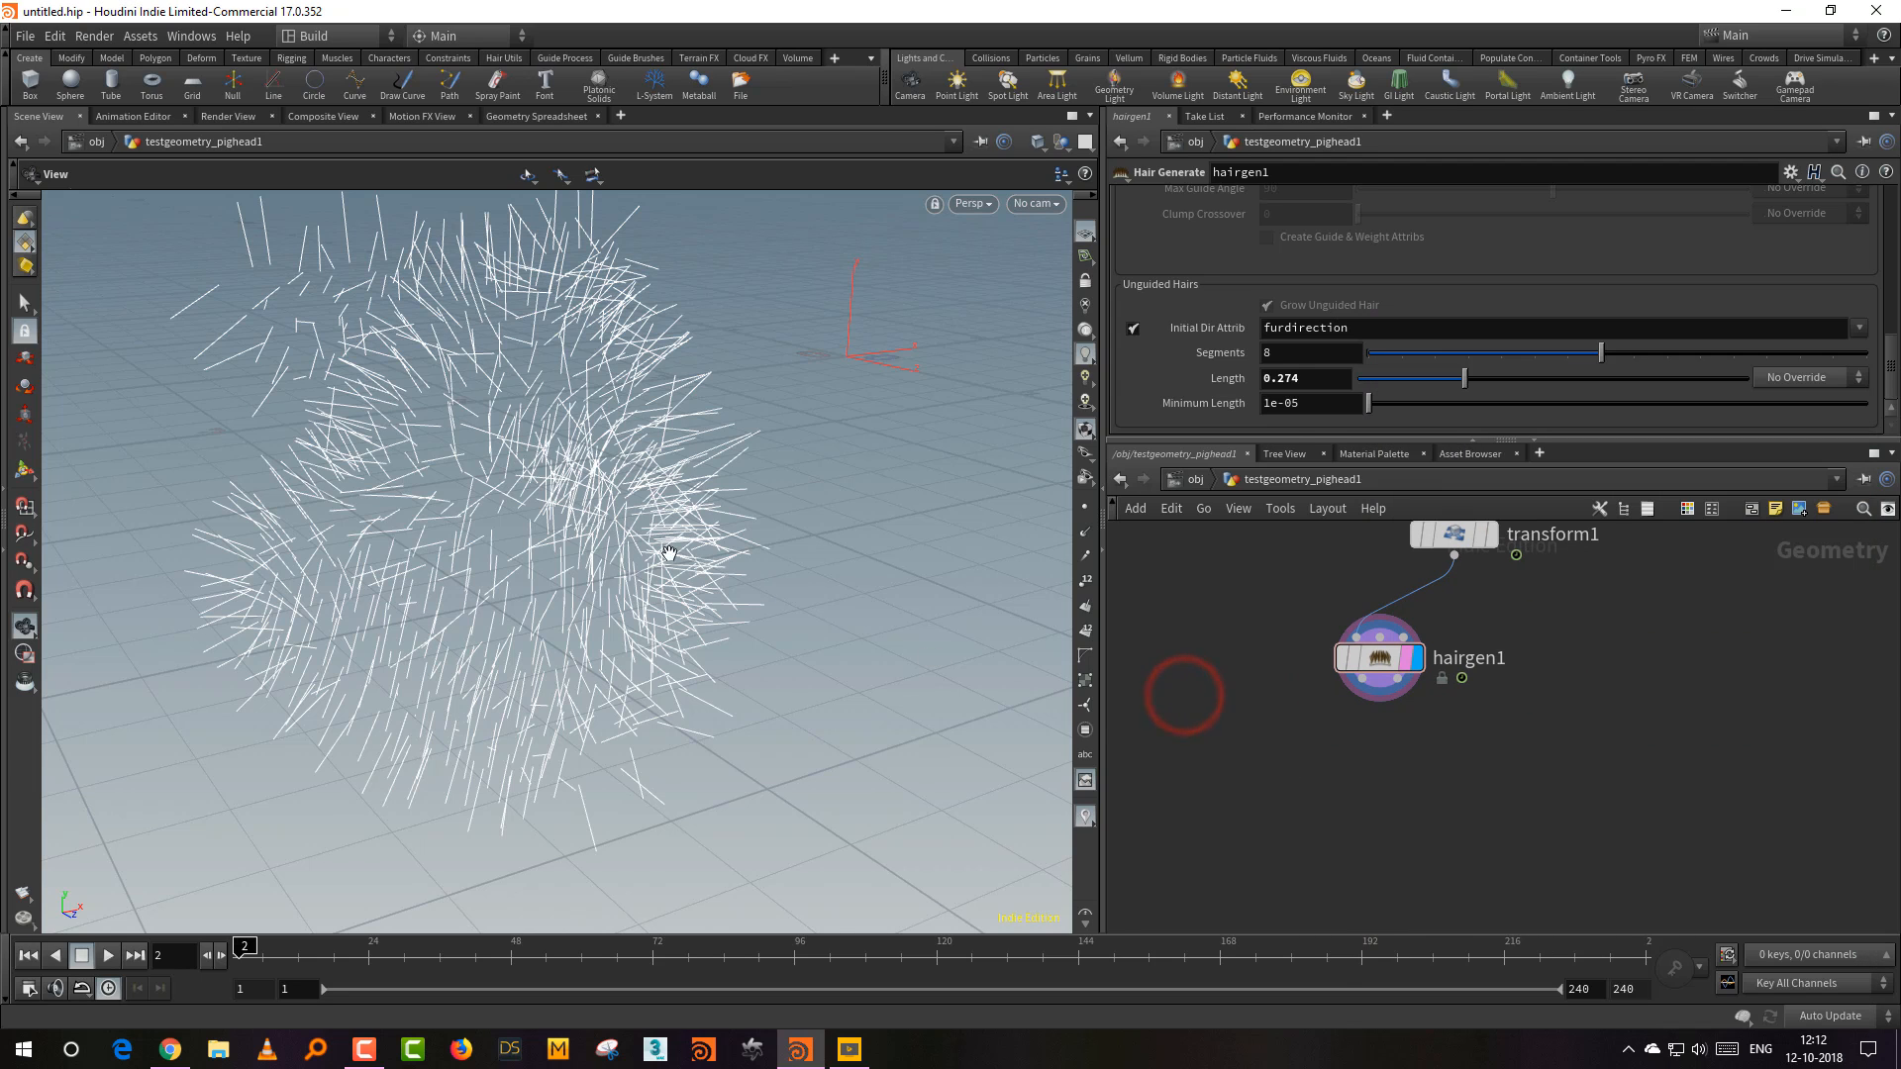
Step: Add a For-Each Primitive loop block below the Hair Generate node
key(Tab)
text(for)
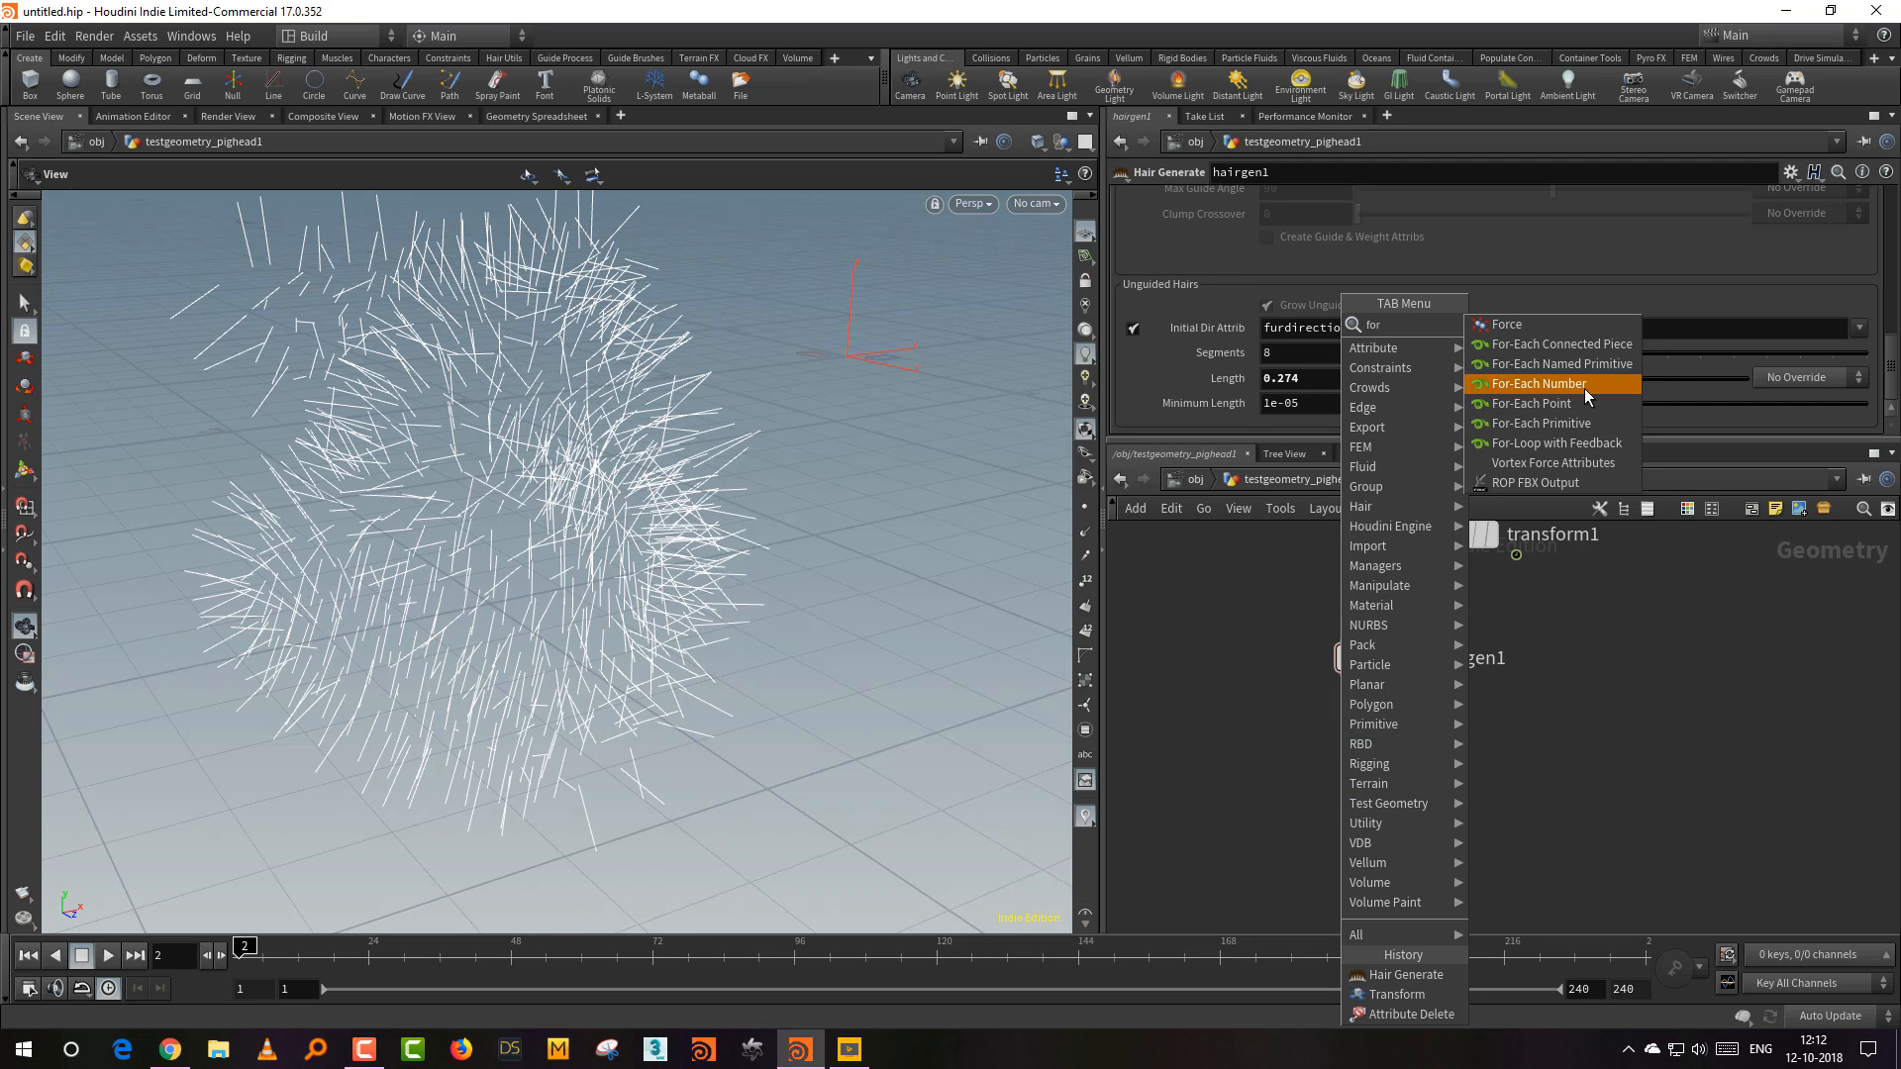
click(1556, 426)
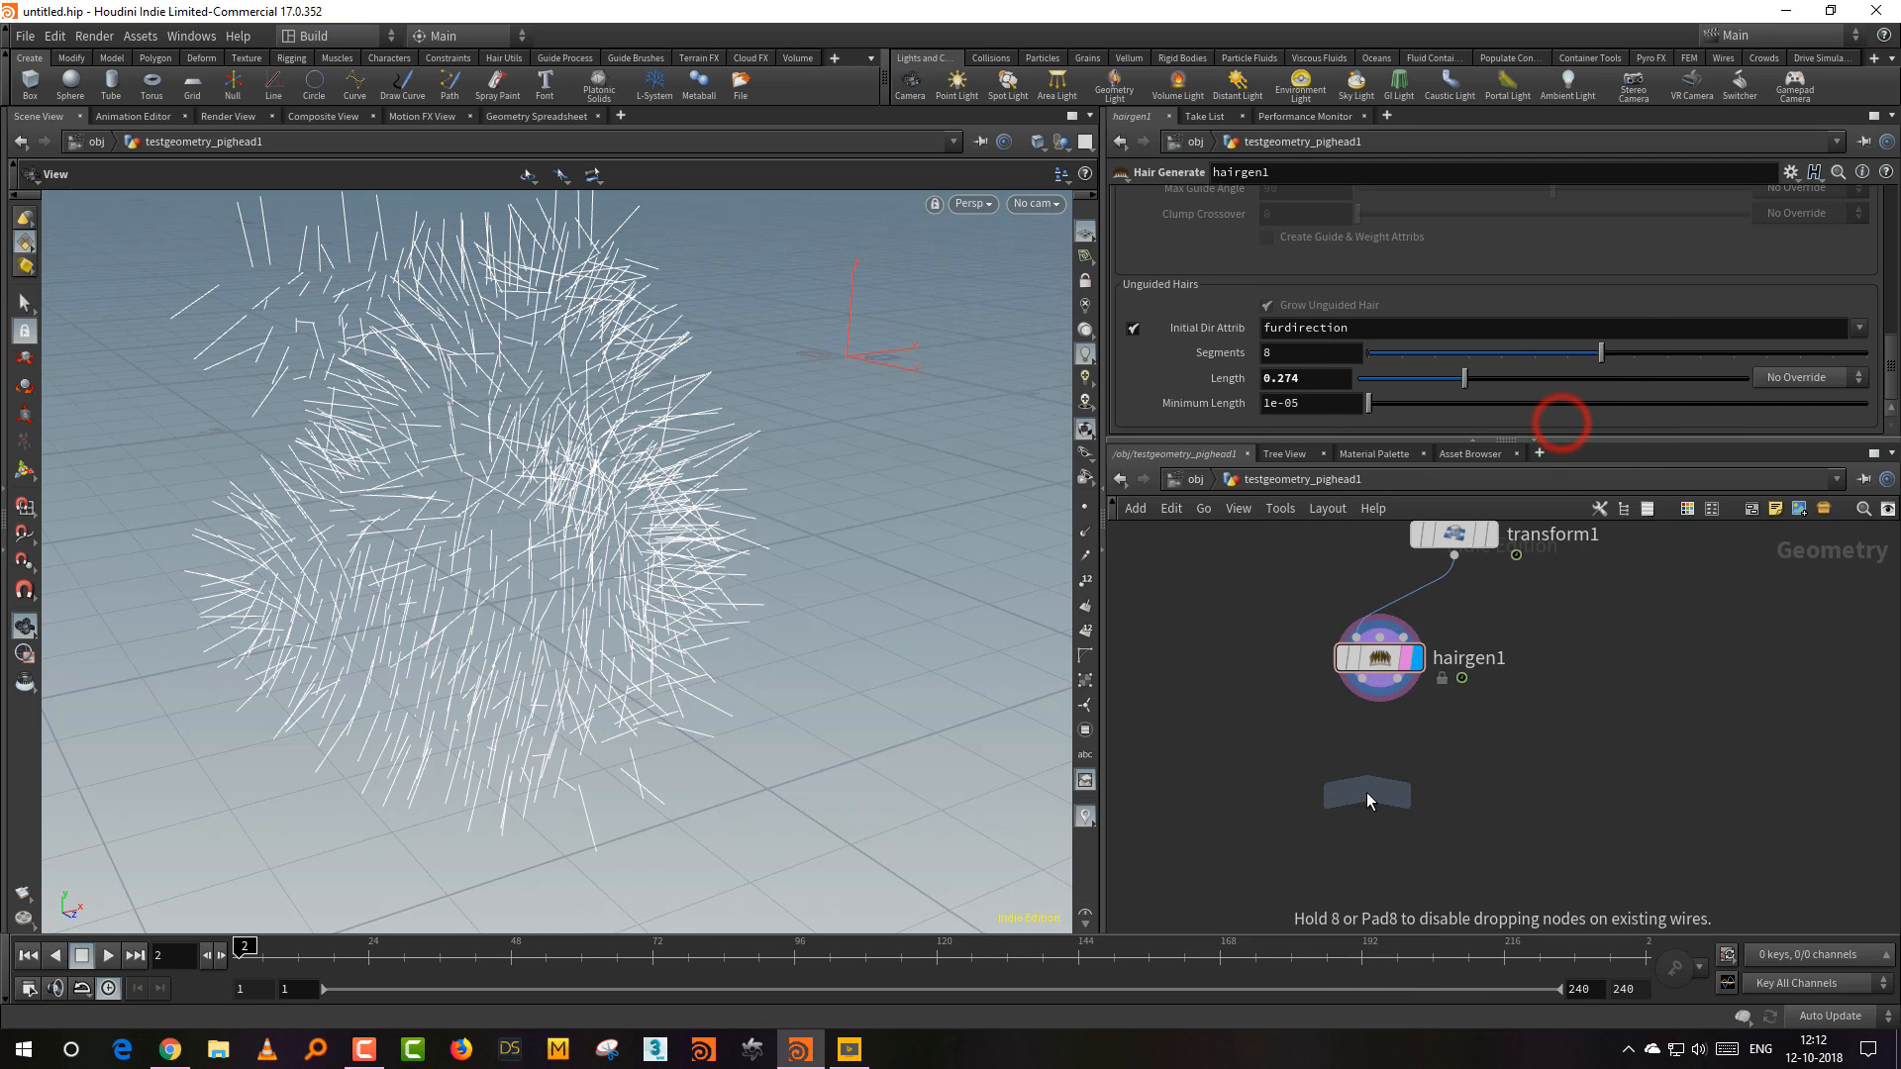
click(1366, 792)
drag(1368, 773, 1381, 761)
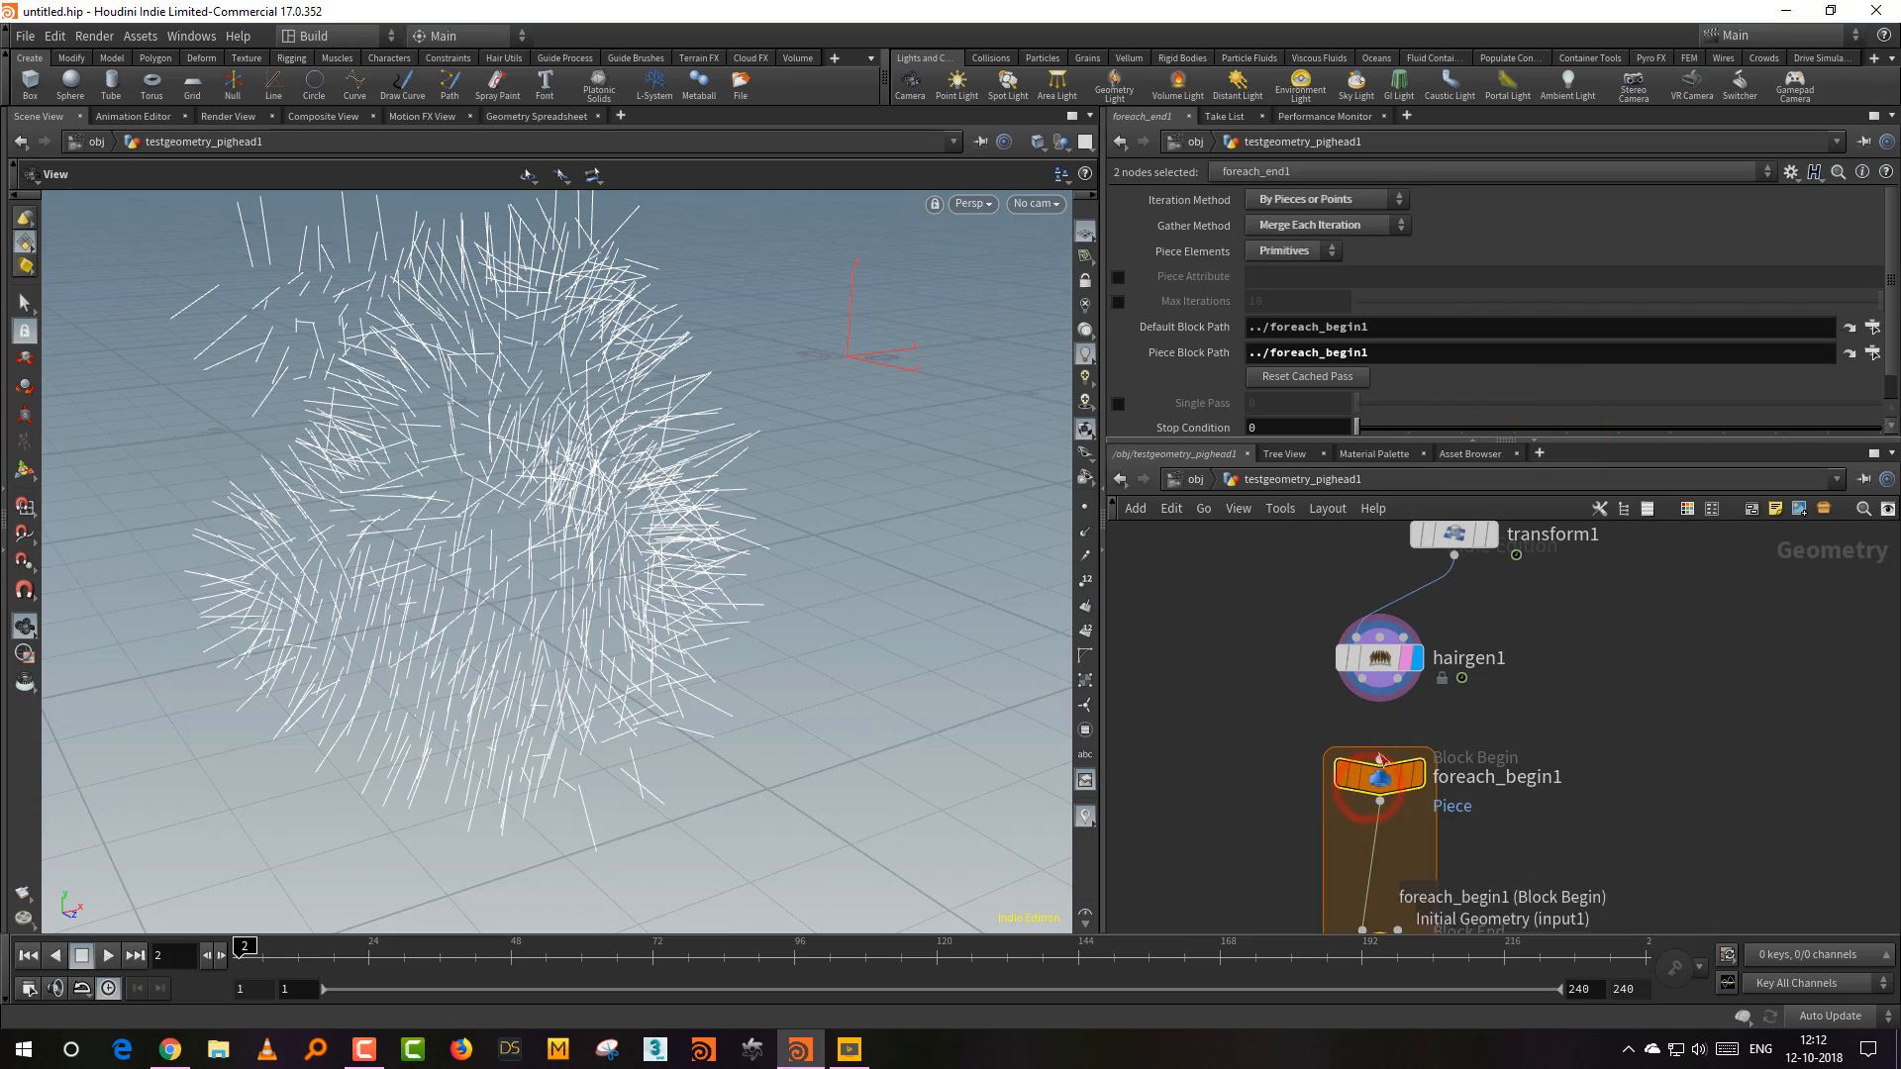
Step: Examine the individual hairs up close, briefly showing the points along them
scroll(756, 429, up, 8)
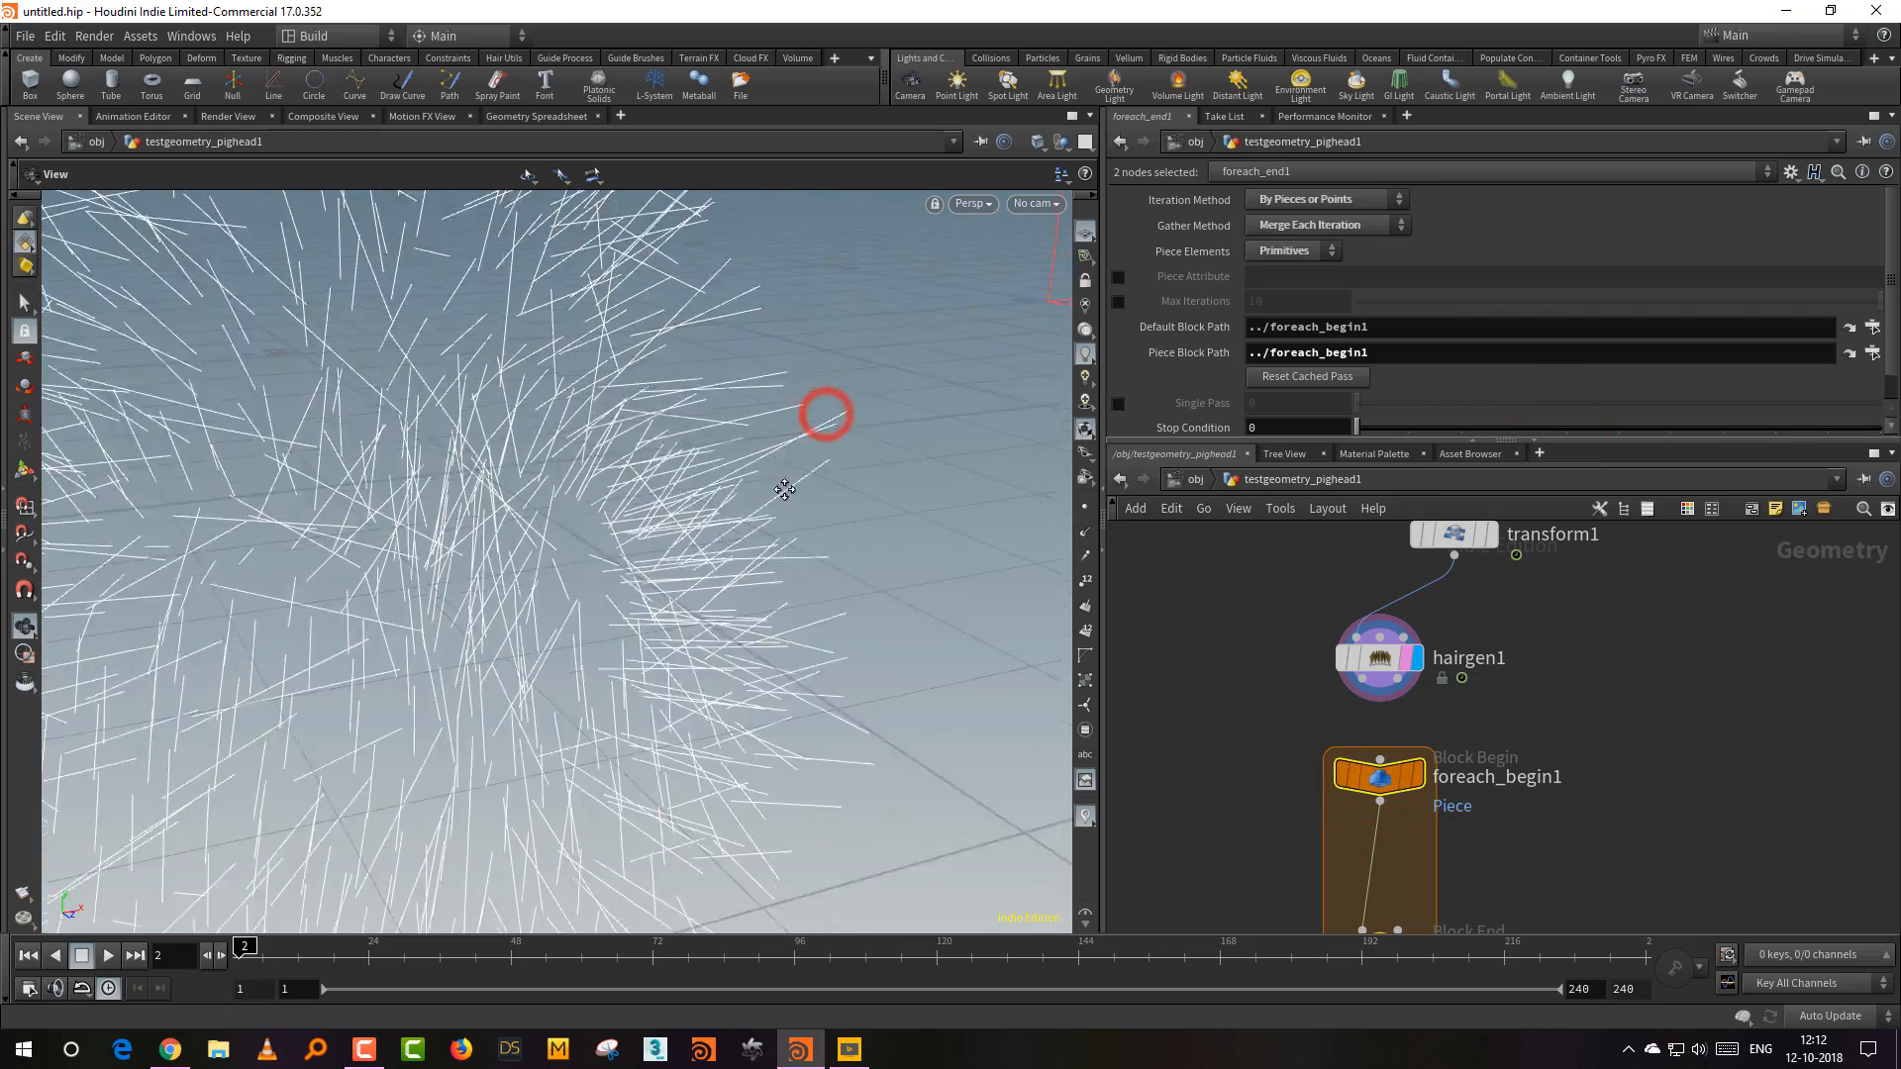
scroll(785, 489, up, 5)
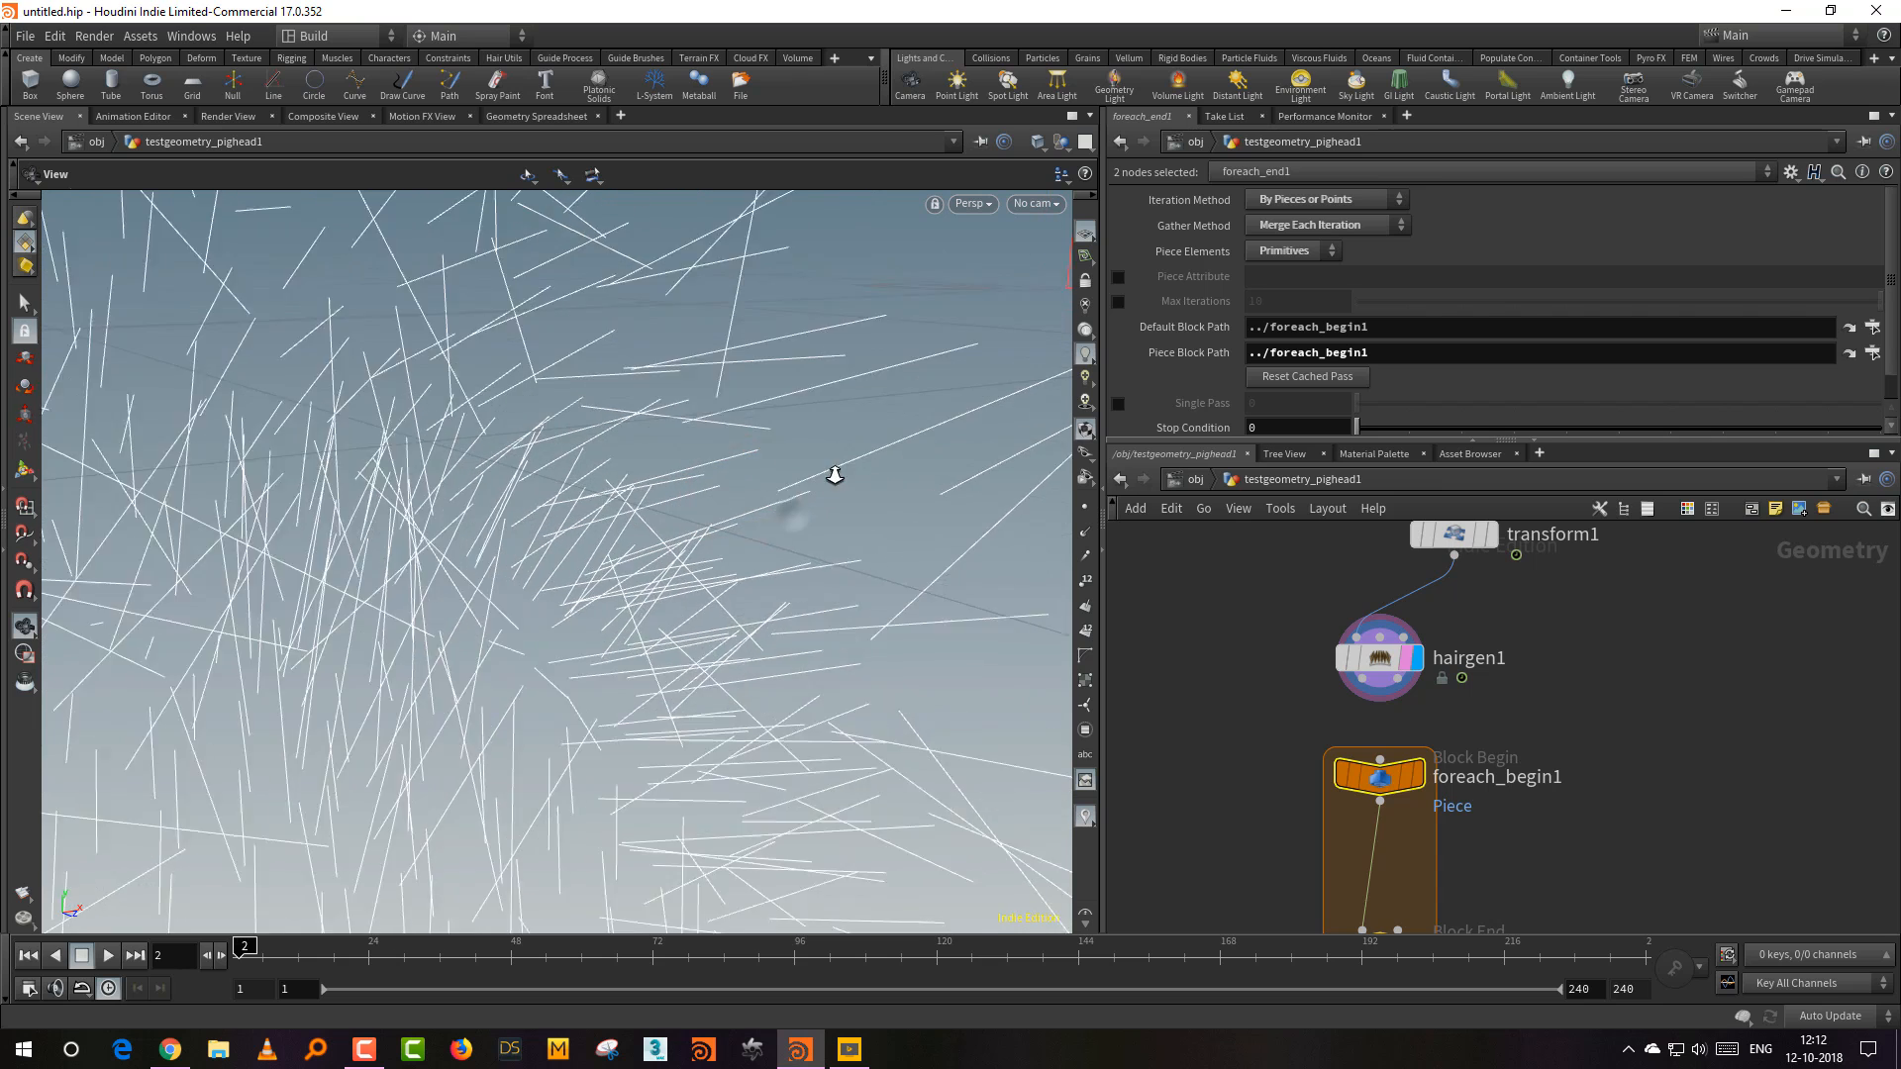
scroll(835, 475, up, 3)
click(1085, 507)
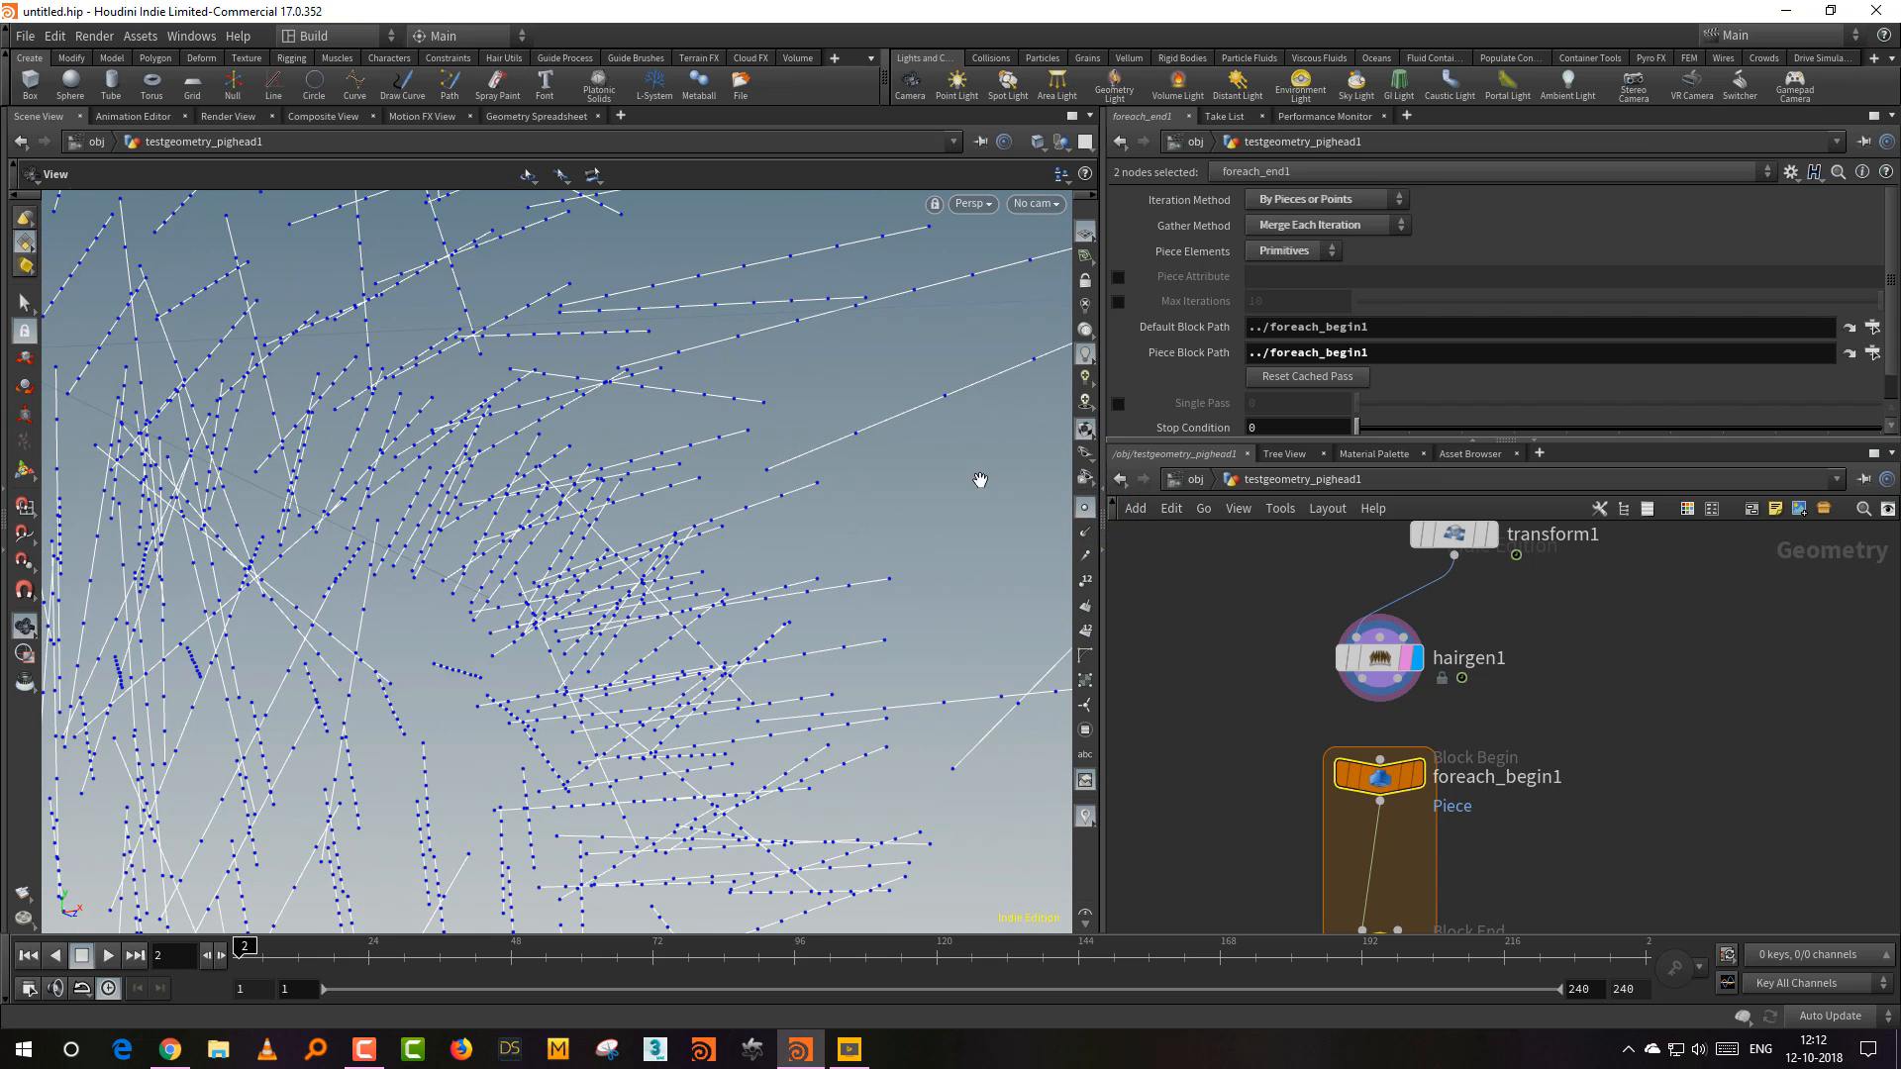
click(1086, 509)
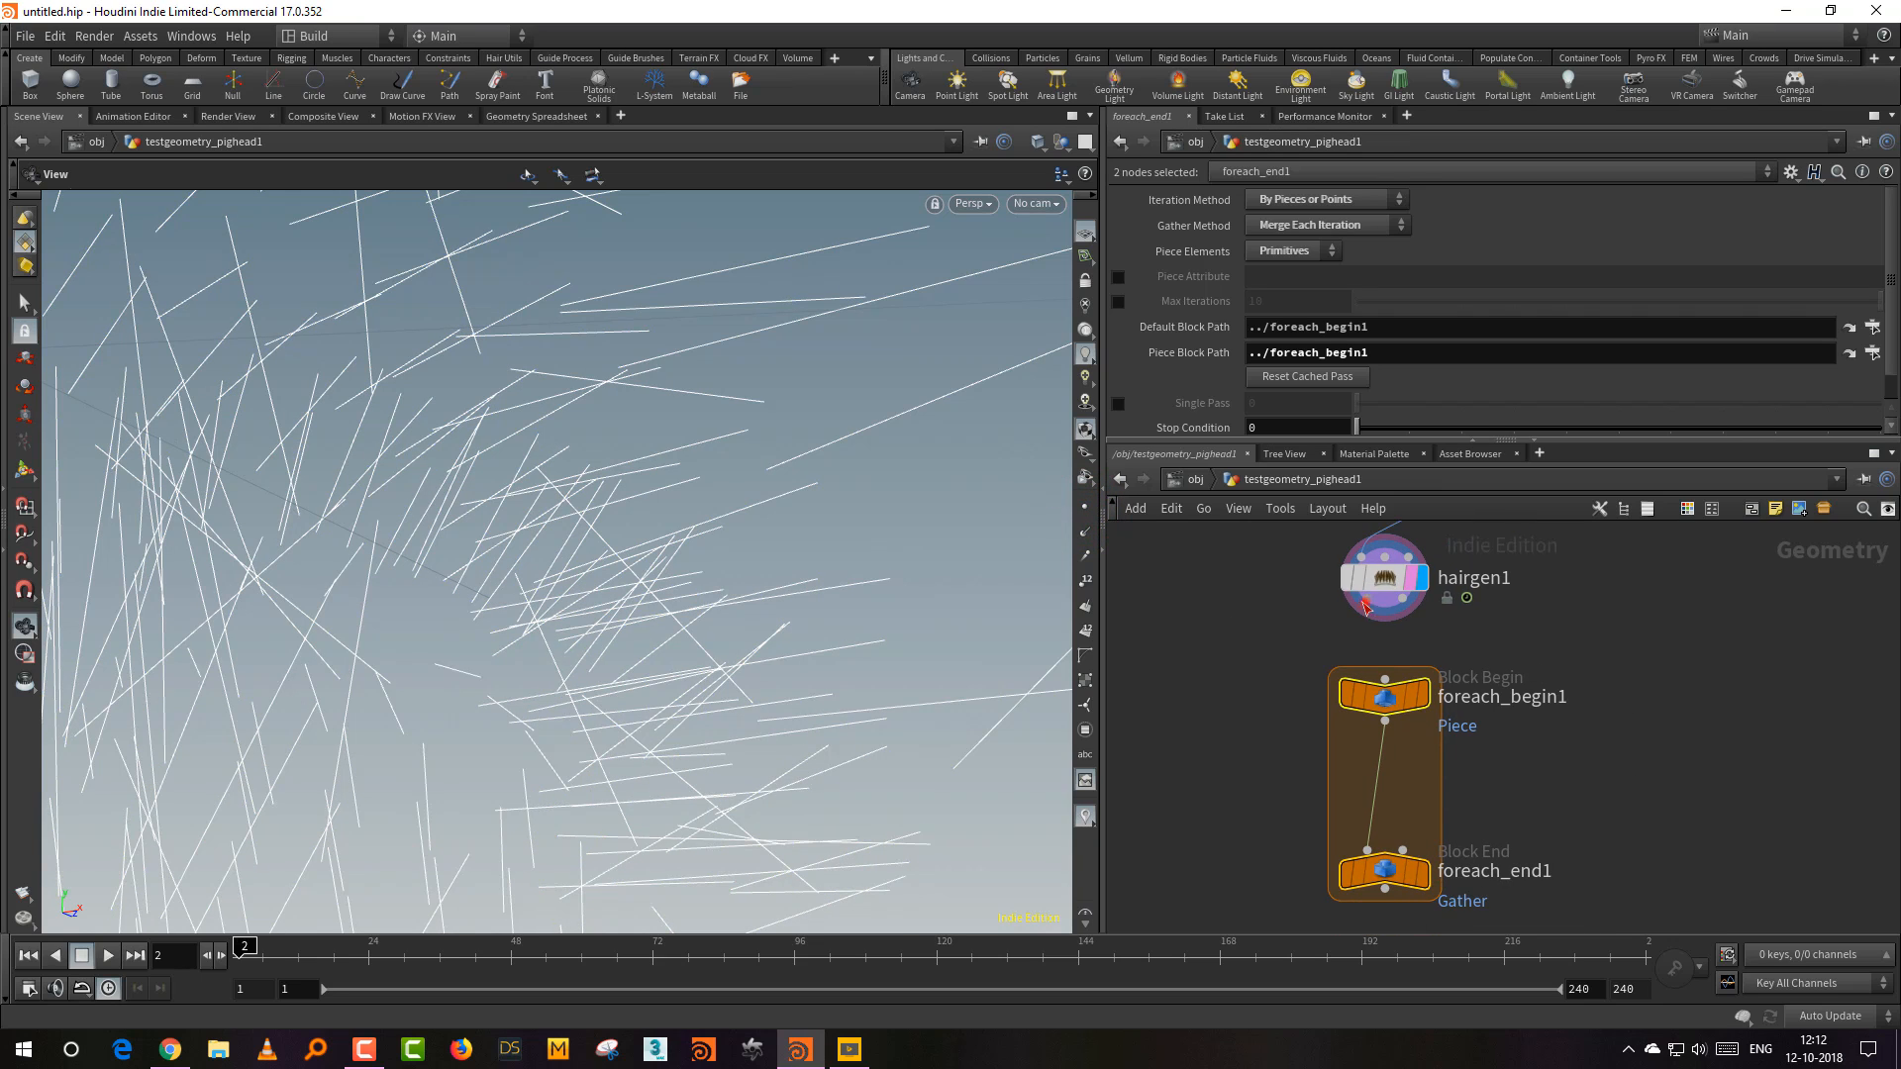
Step: Connect the Hair Generate node's curve output to the For-Each begin node and move the loop block lower
drag(1364, 601, 1385, 679)
middle_drag(1535, 800, 1540, 708)
drag(1392, 785, 1393, 879)
click(1559, 605)
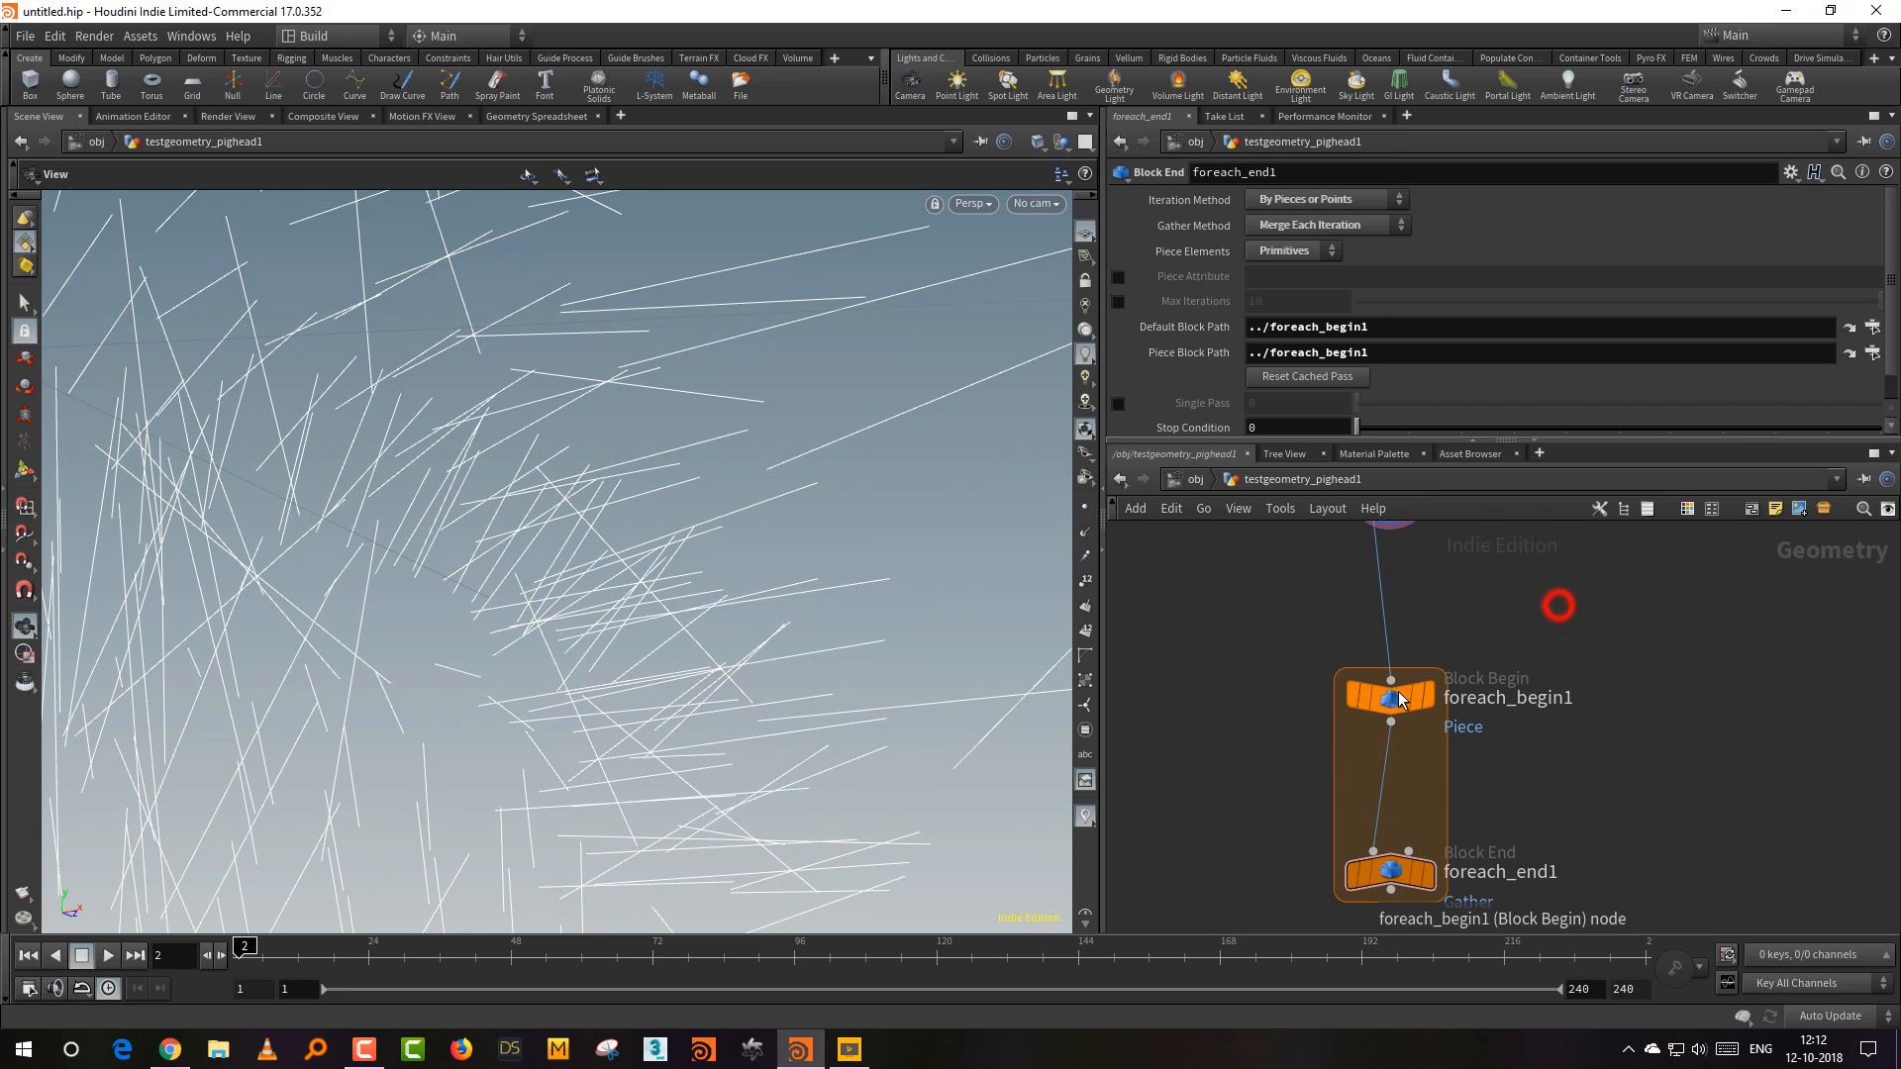
Step: Insert a Group node between the For-Each begin and end nodes and display it
click(1391, 721)
key(Tab)
text(g)
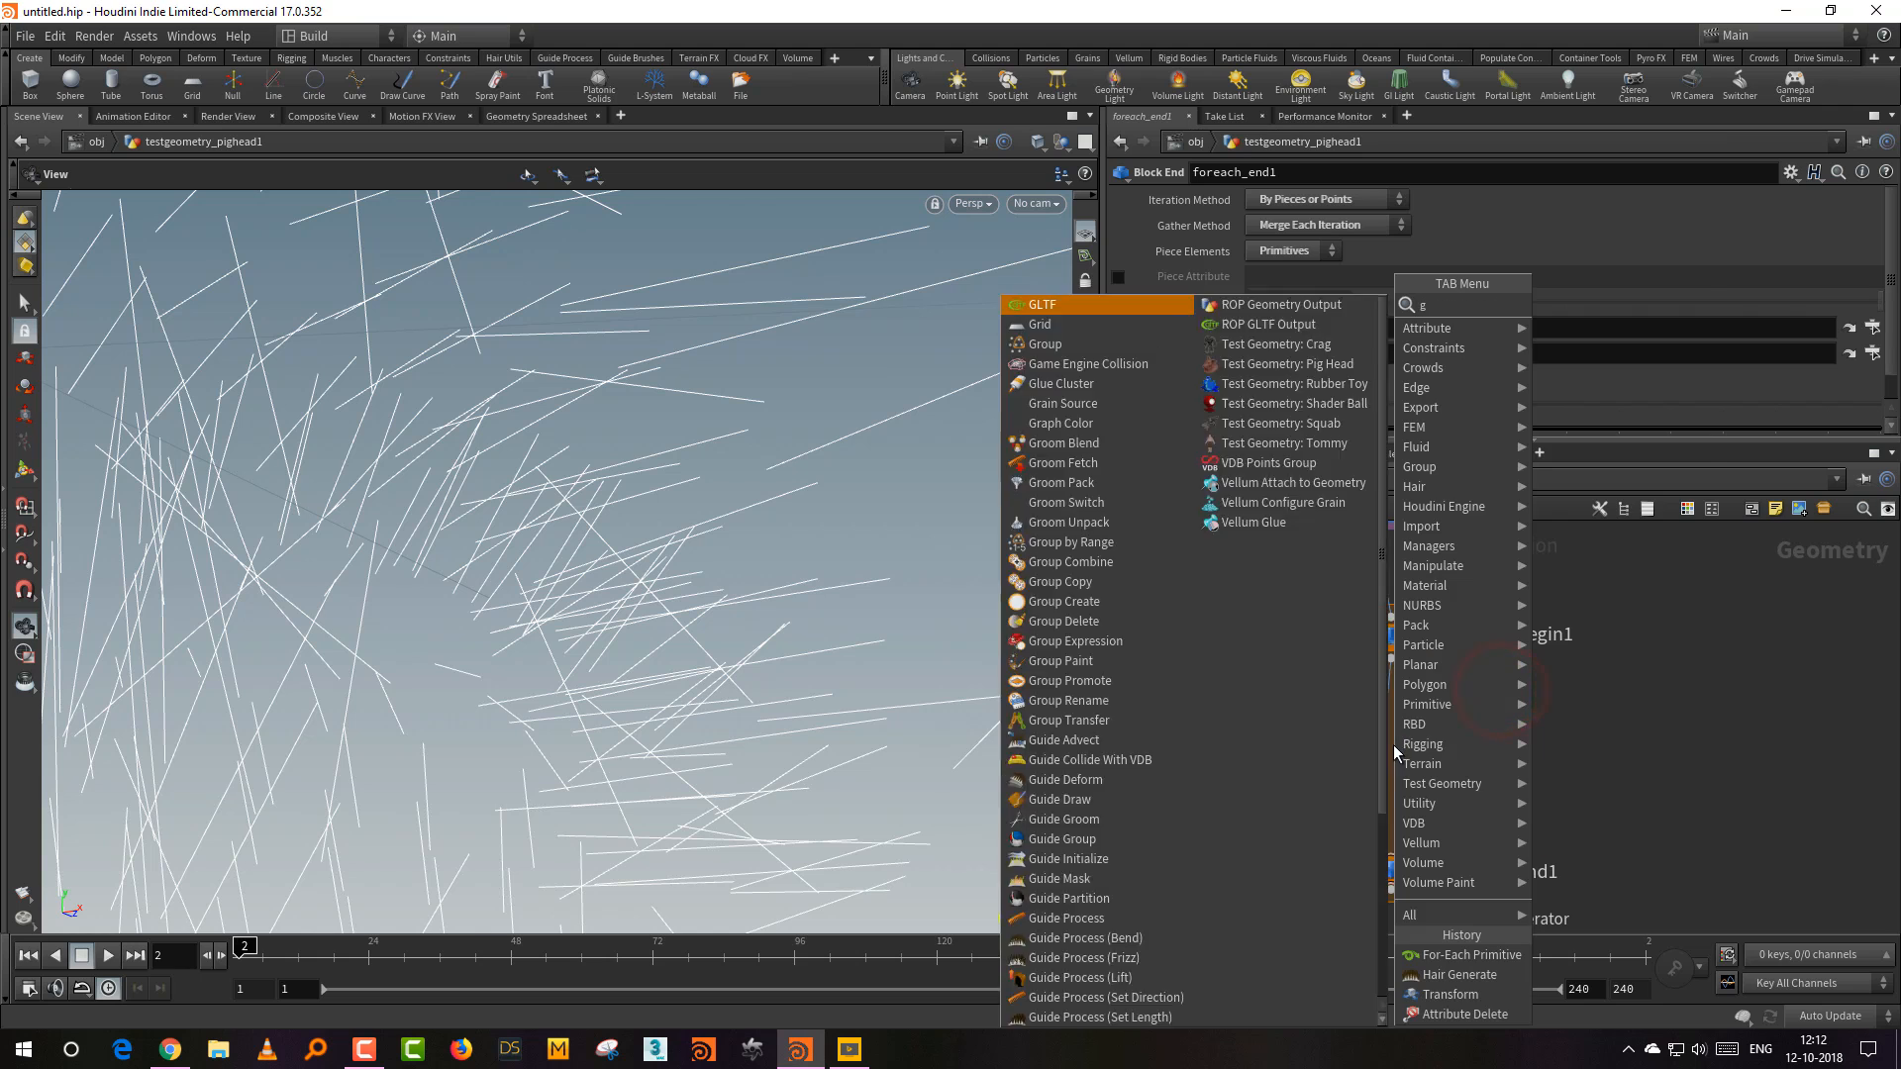
text(rou)
click(1581, 305)
click(1376, 783)
click(1411, 784)
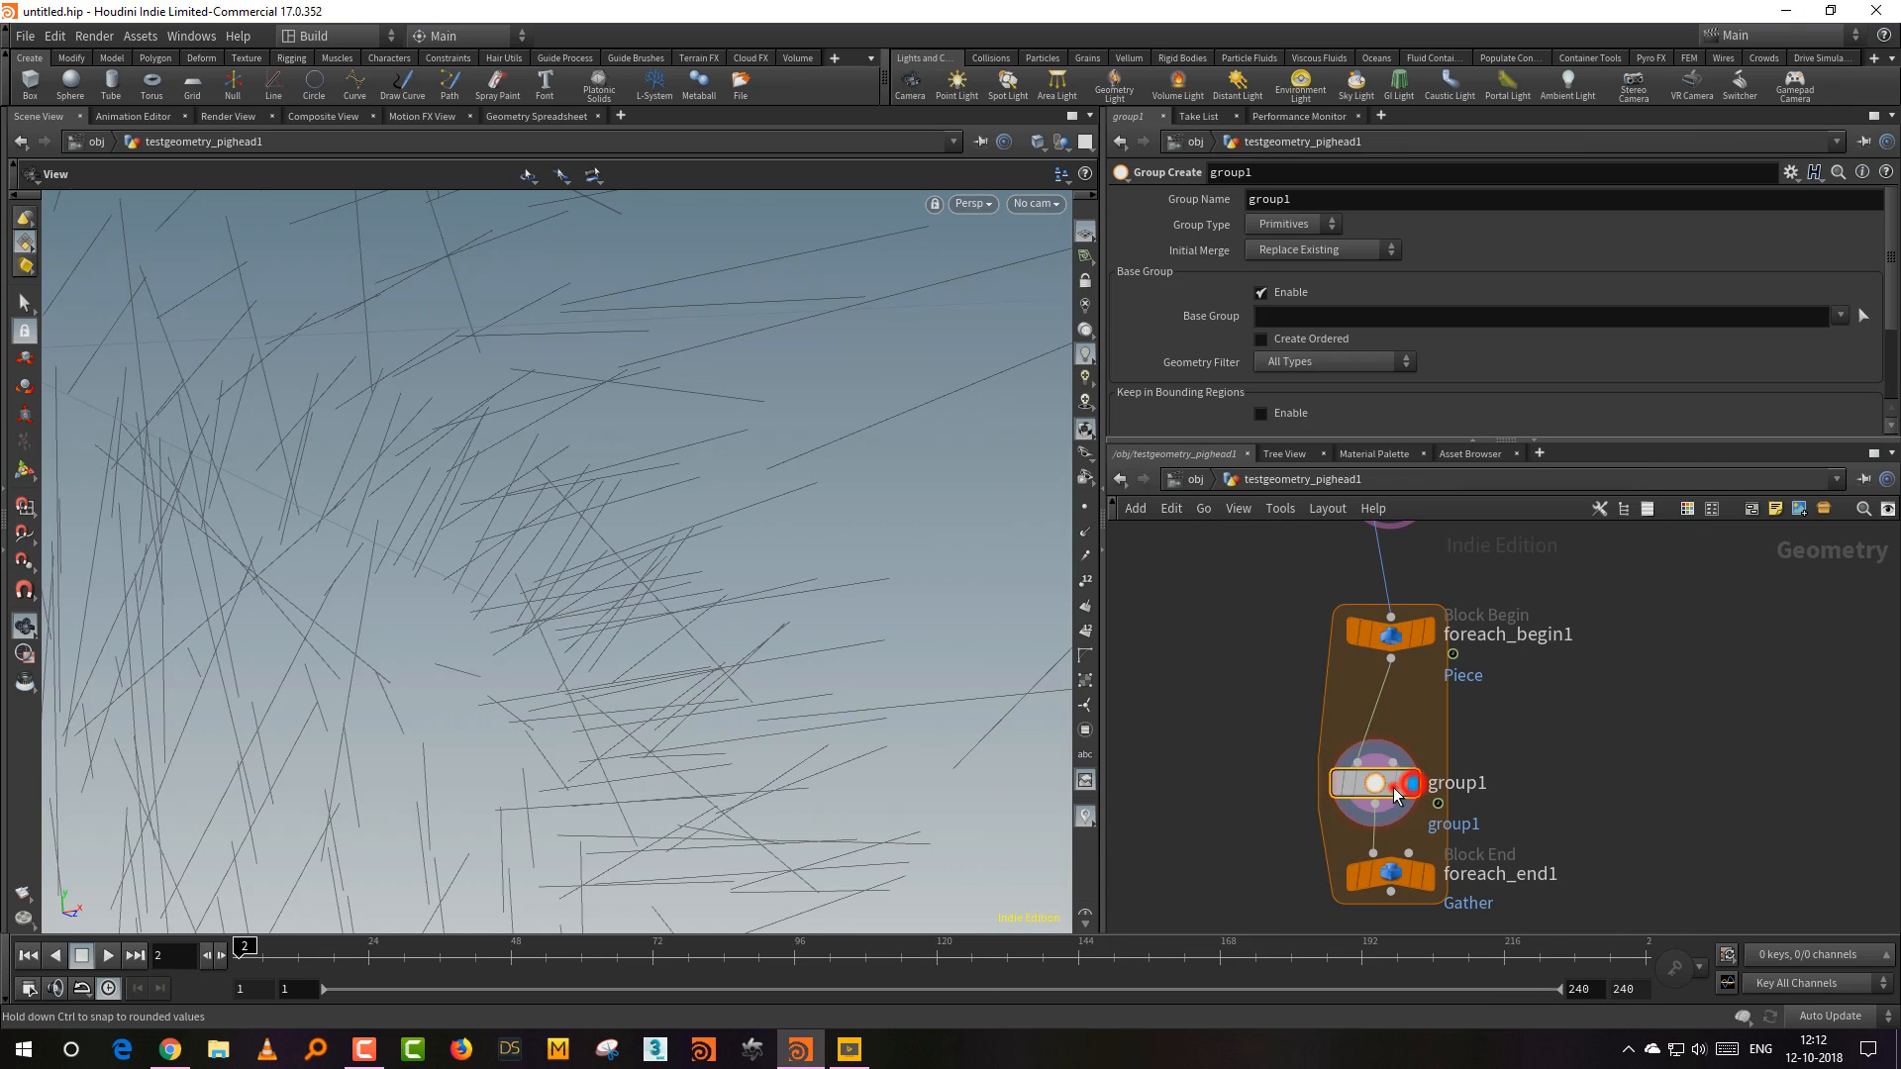
Step: Set the Group node to type Points, name the group roots and set its Base Group to 0
click(1289, 224)
click(1297, 211)
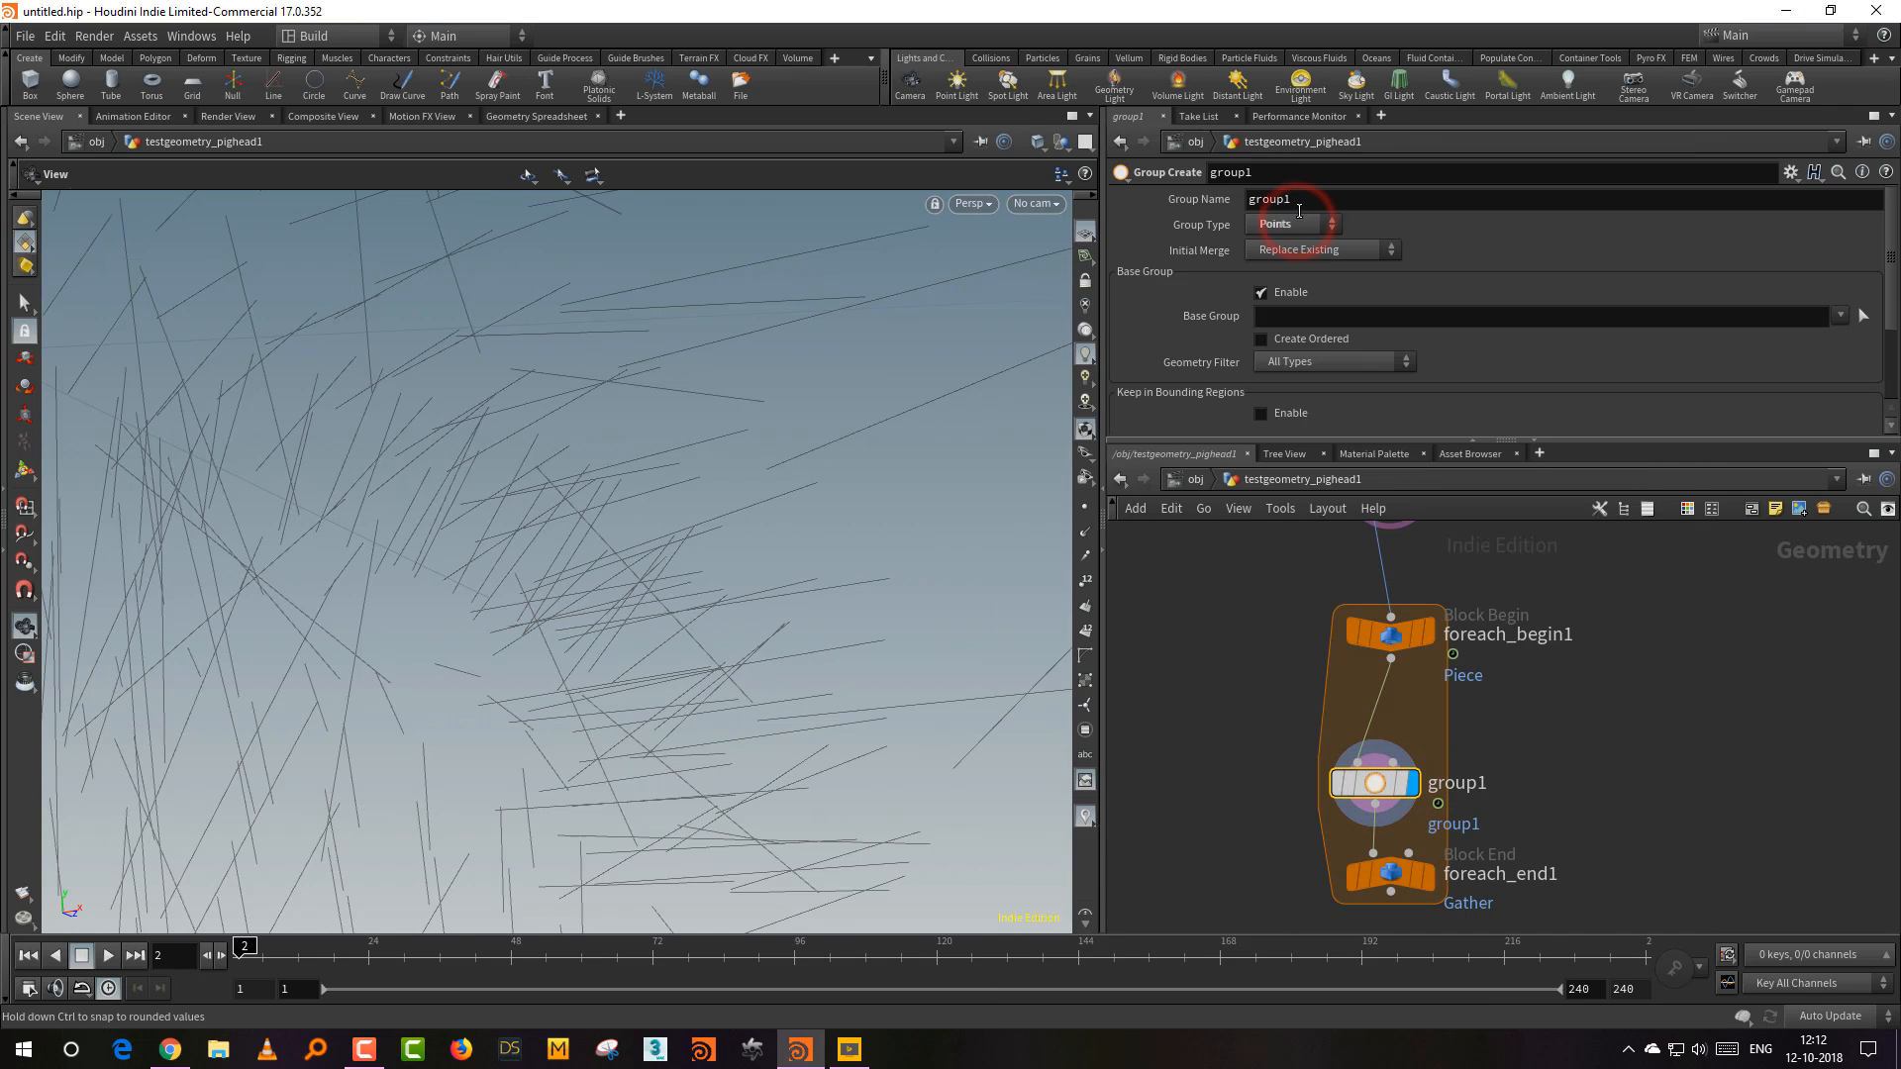
double_click(1305, 199)
text(roots)
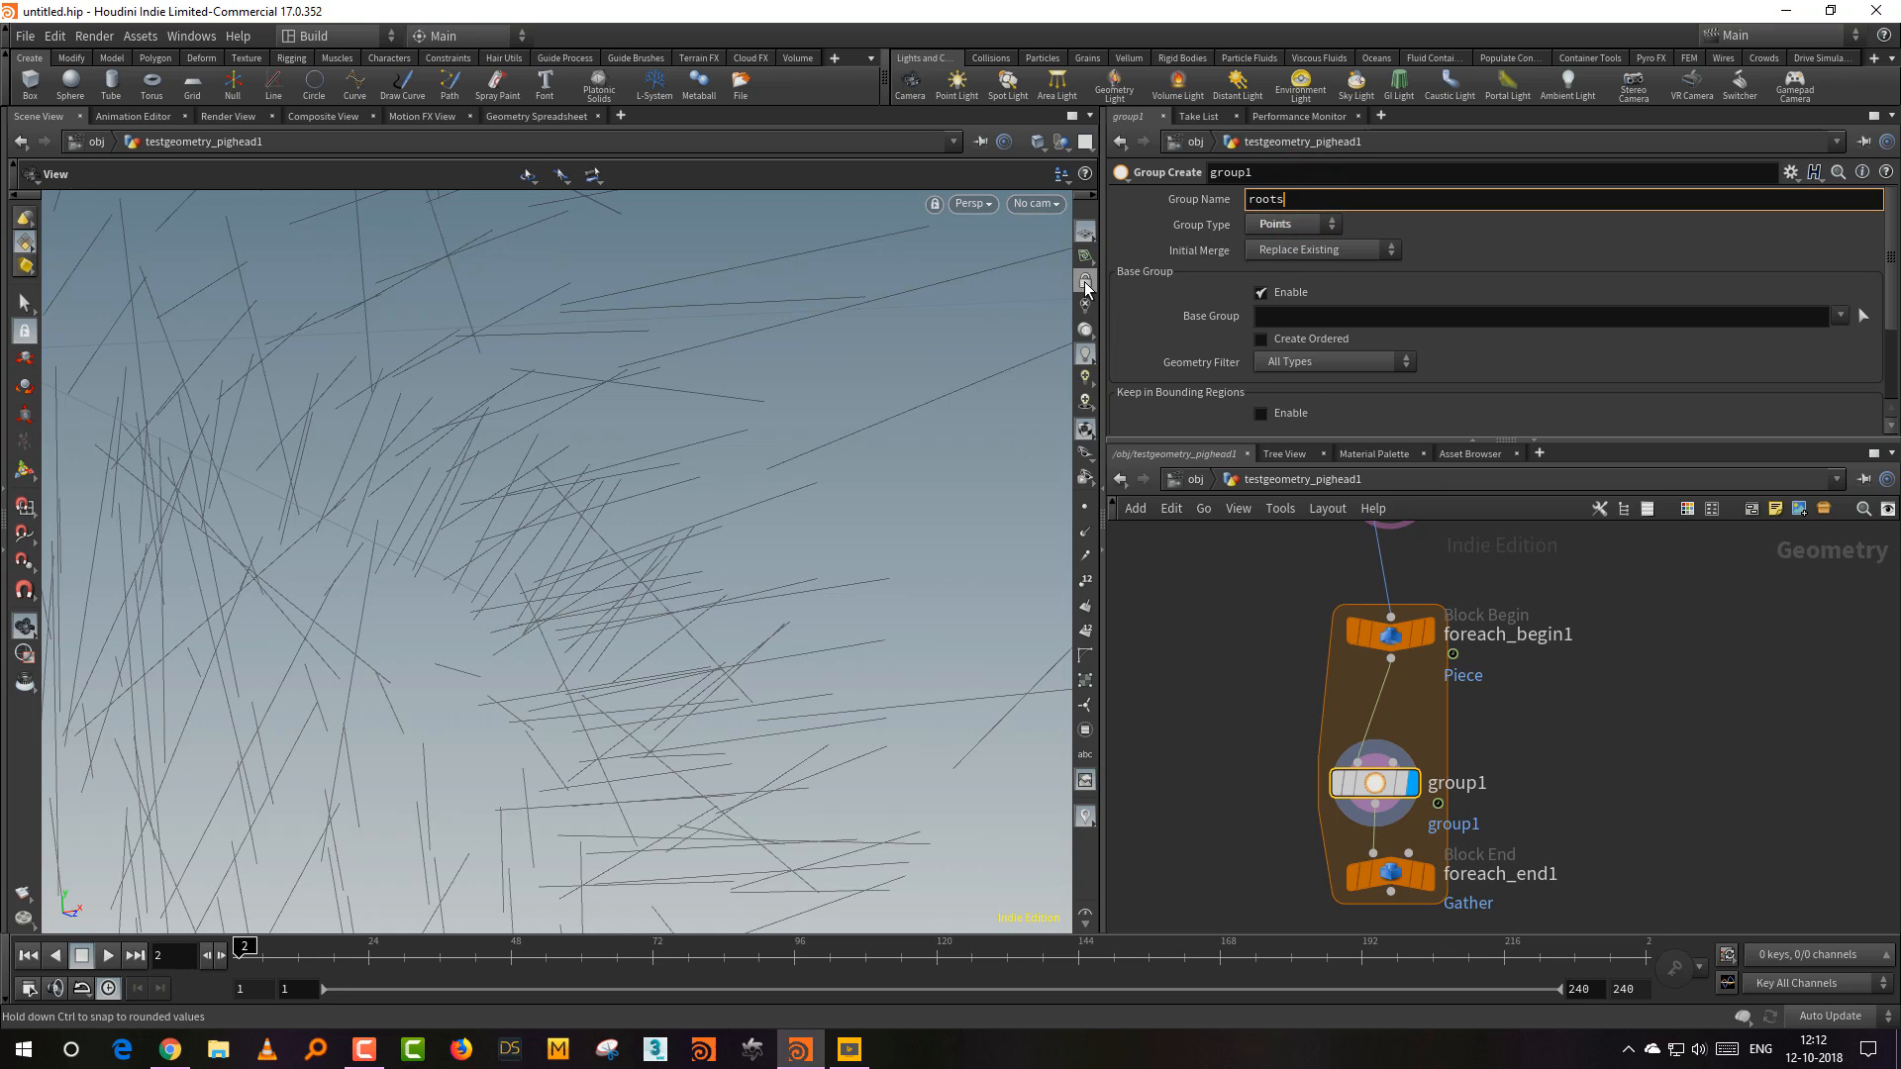
key(Return)
click(1271, 314)
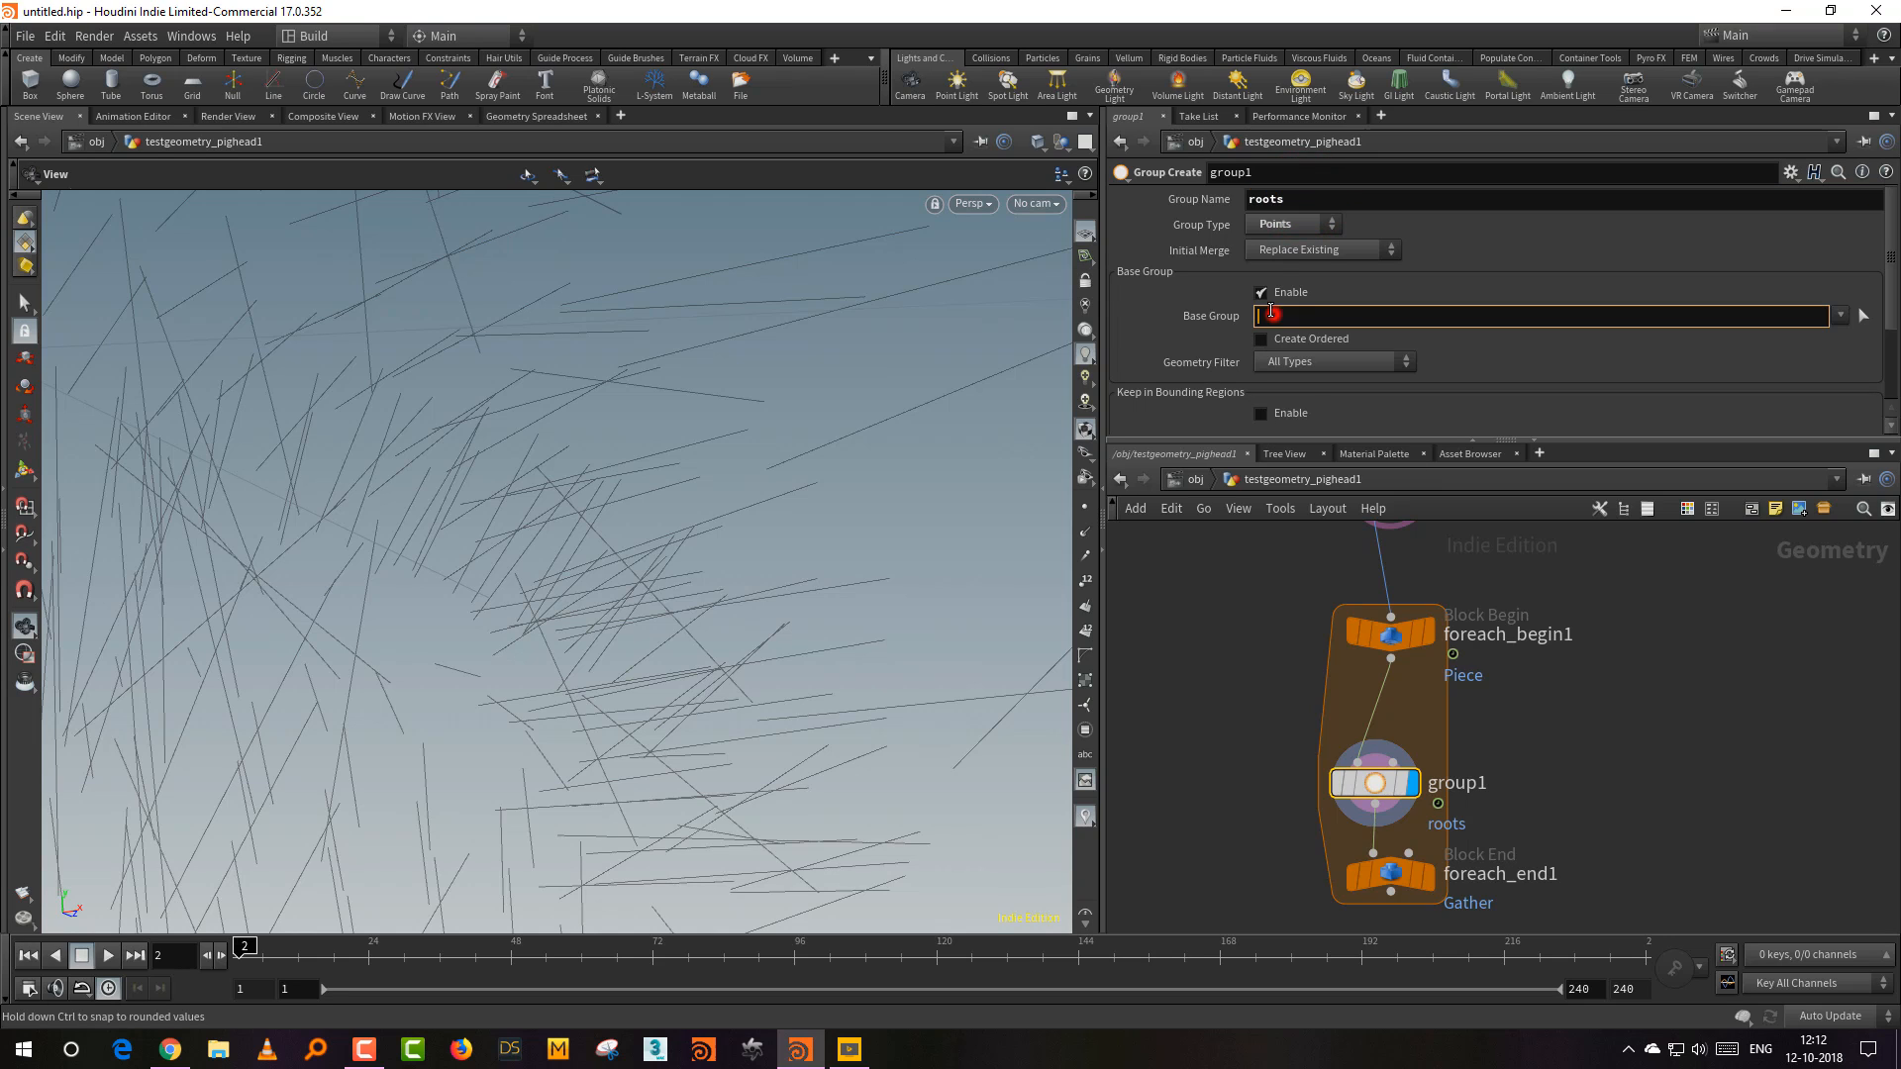
key(Return)
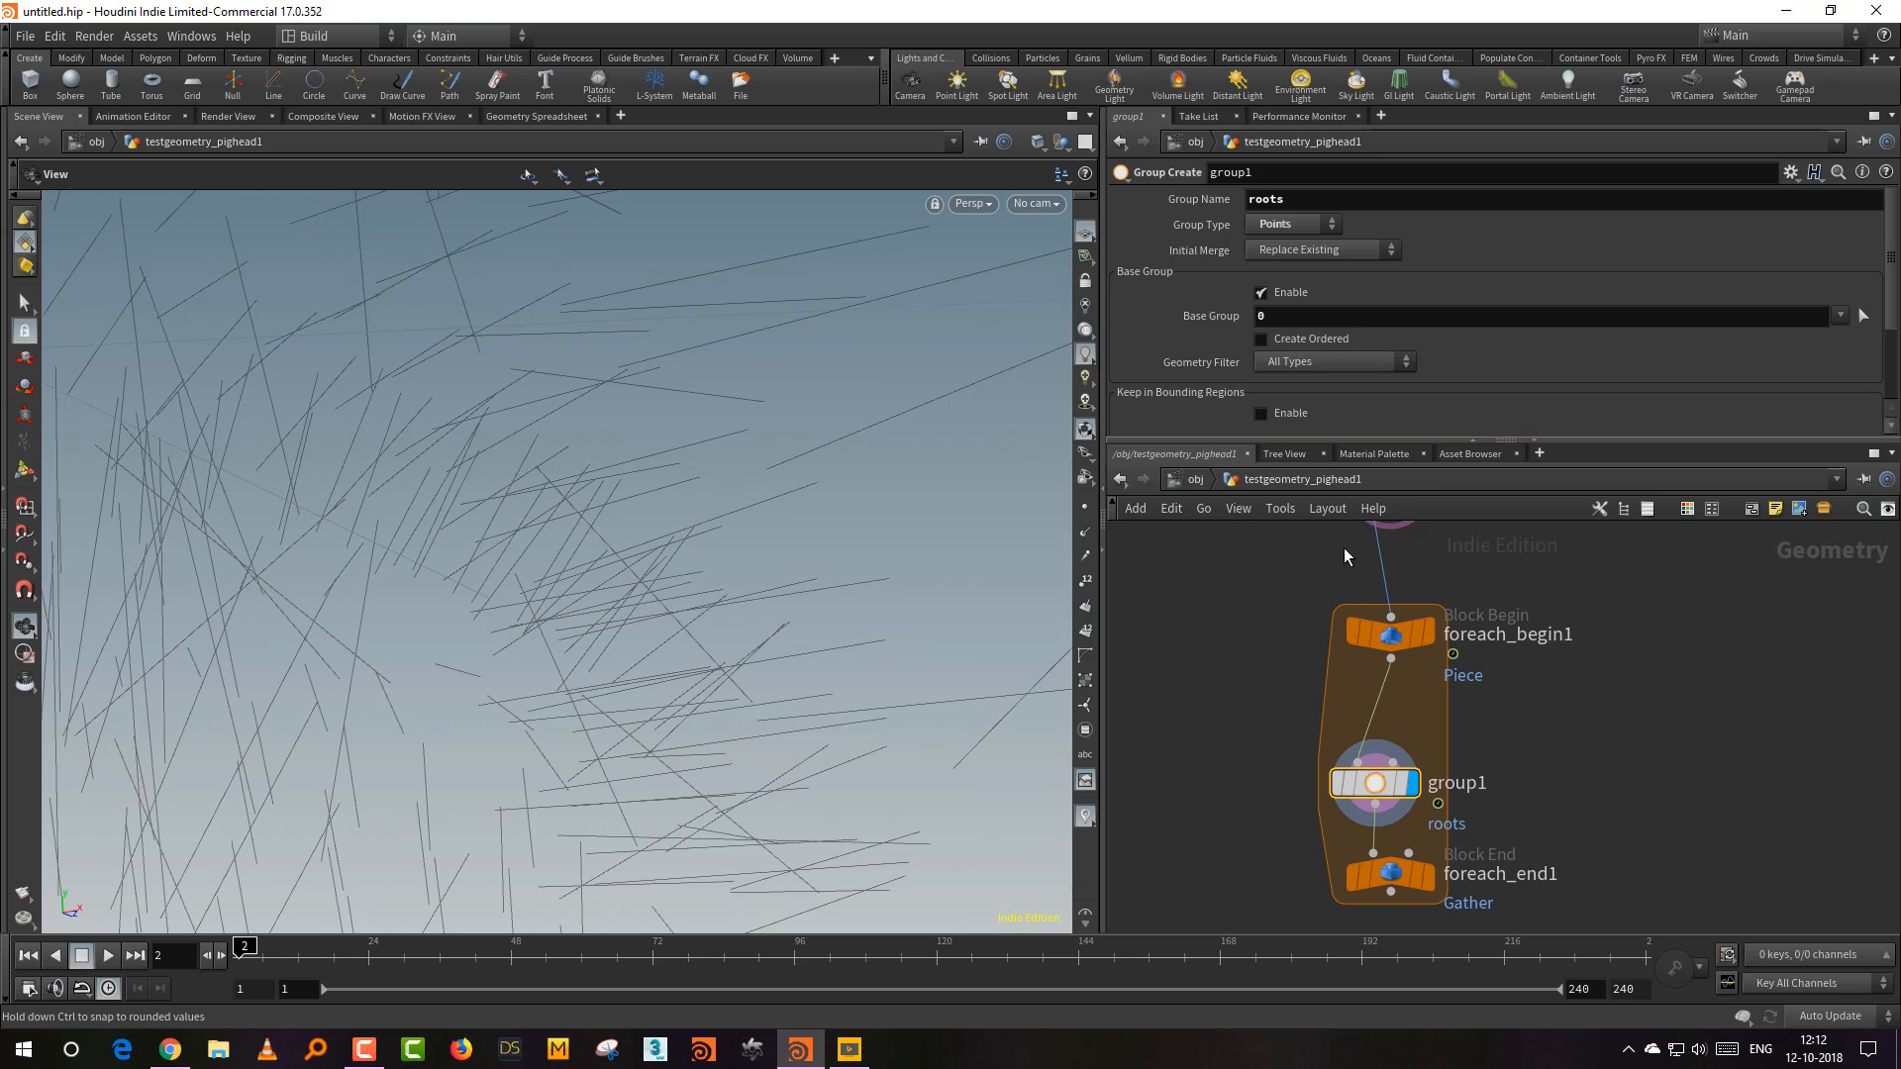
Step: Display the For-Each end node and check the roots point group in its geometry information
click(1422, 875)
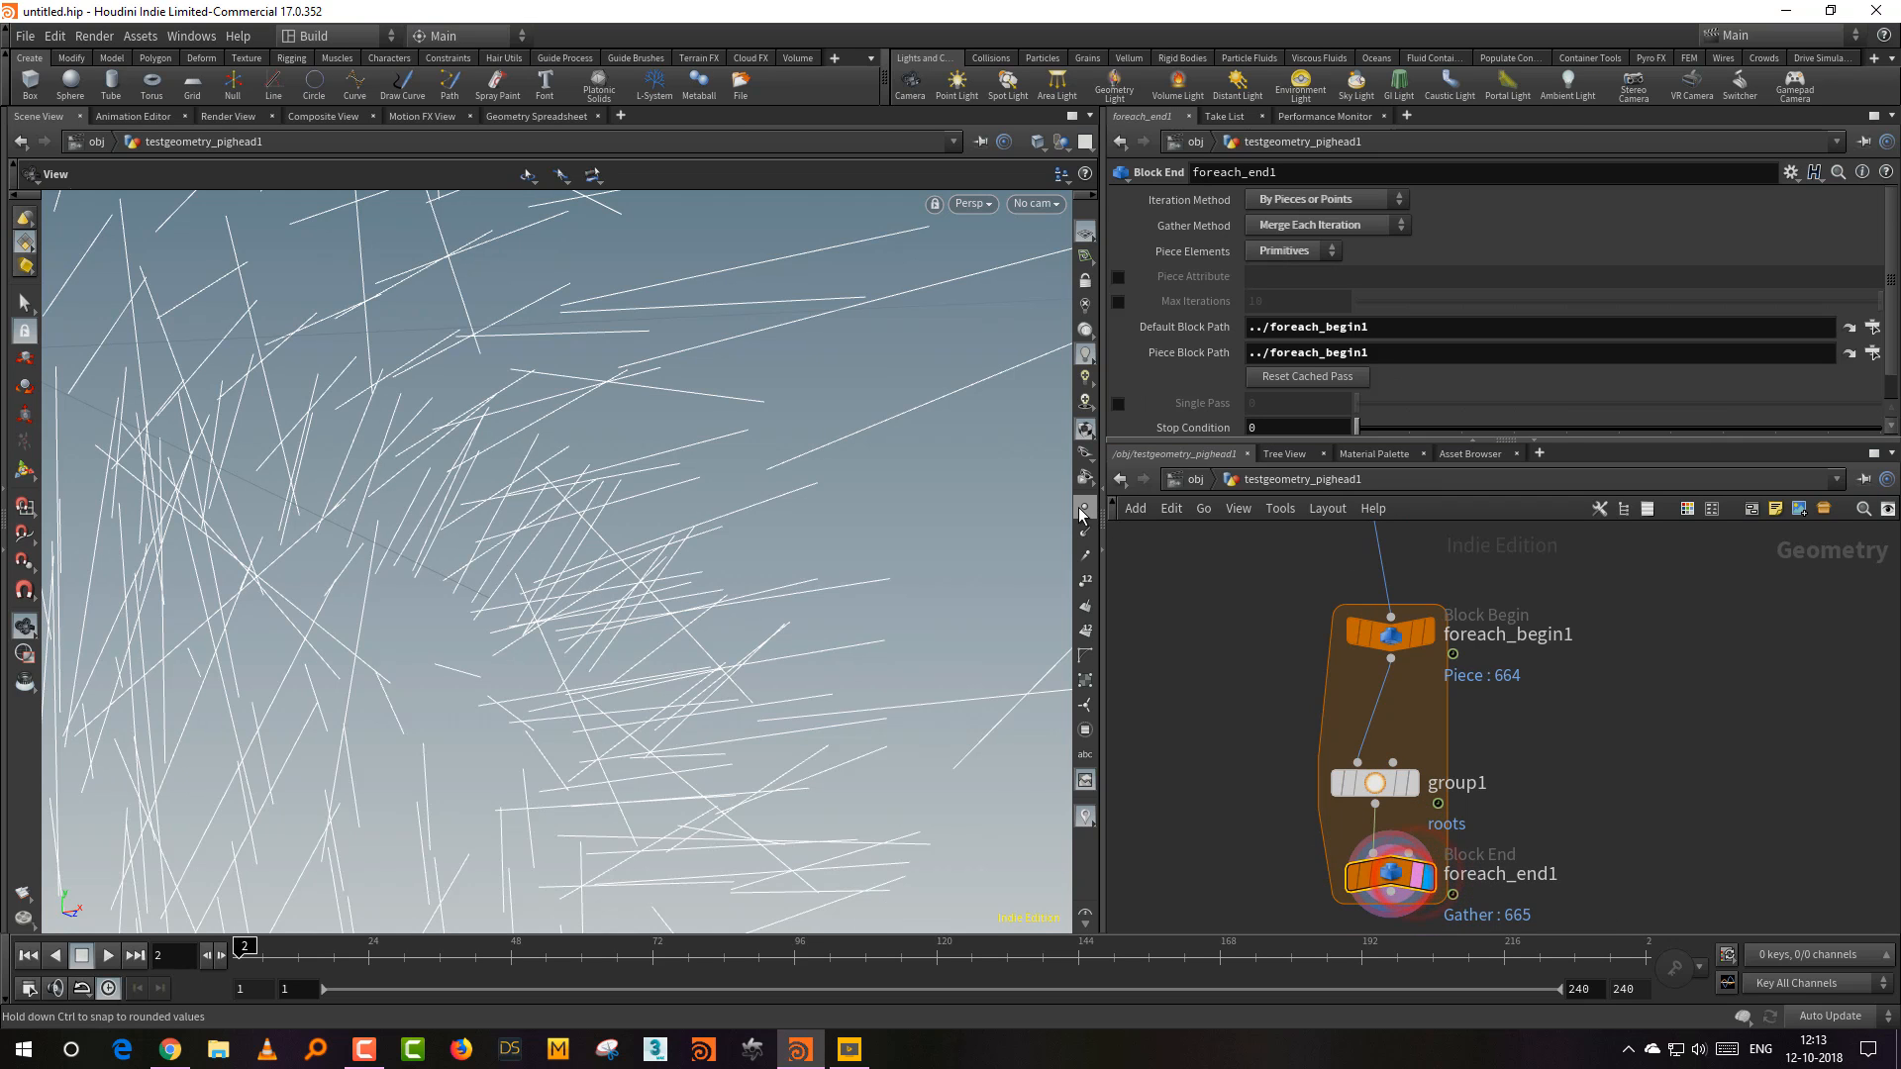
click(1326, 875)
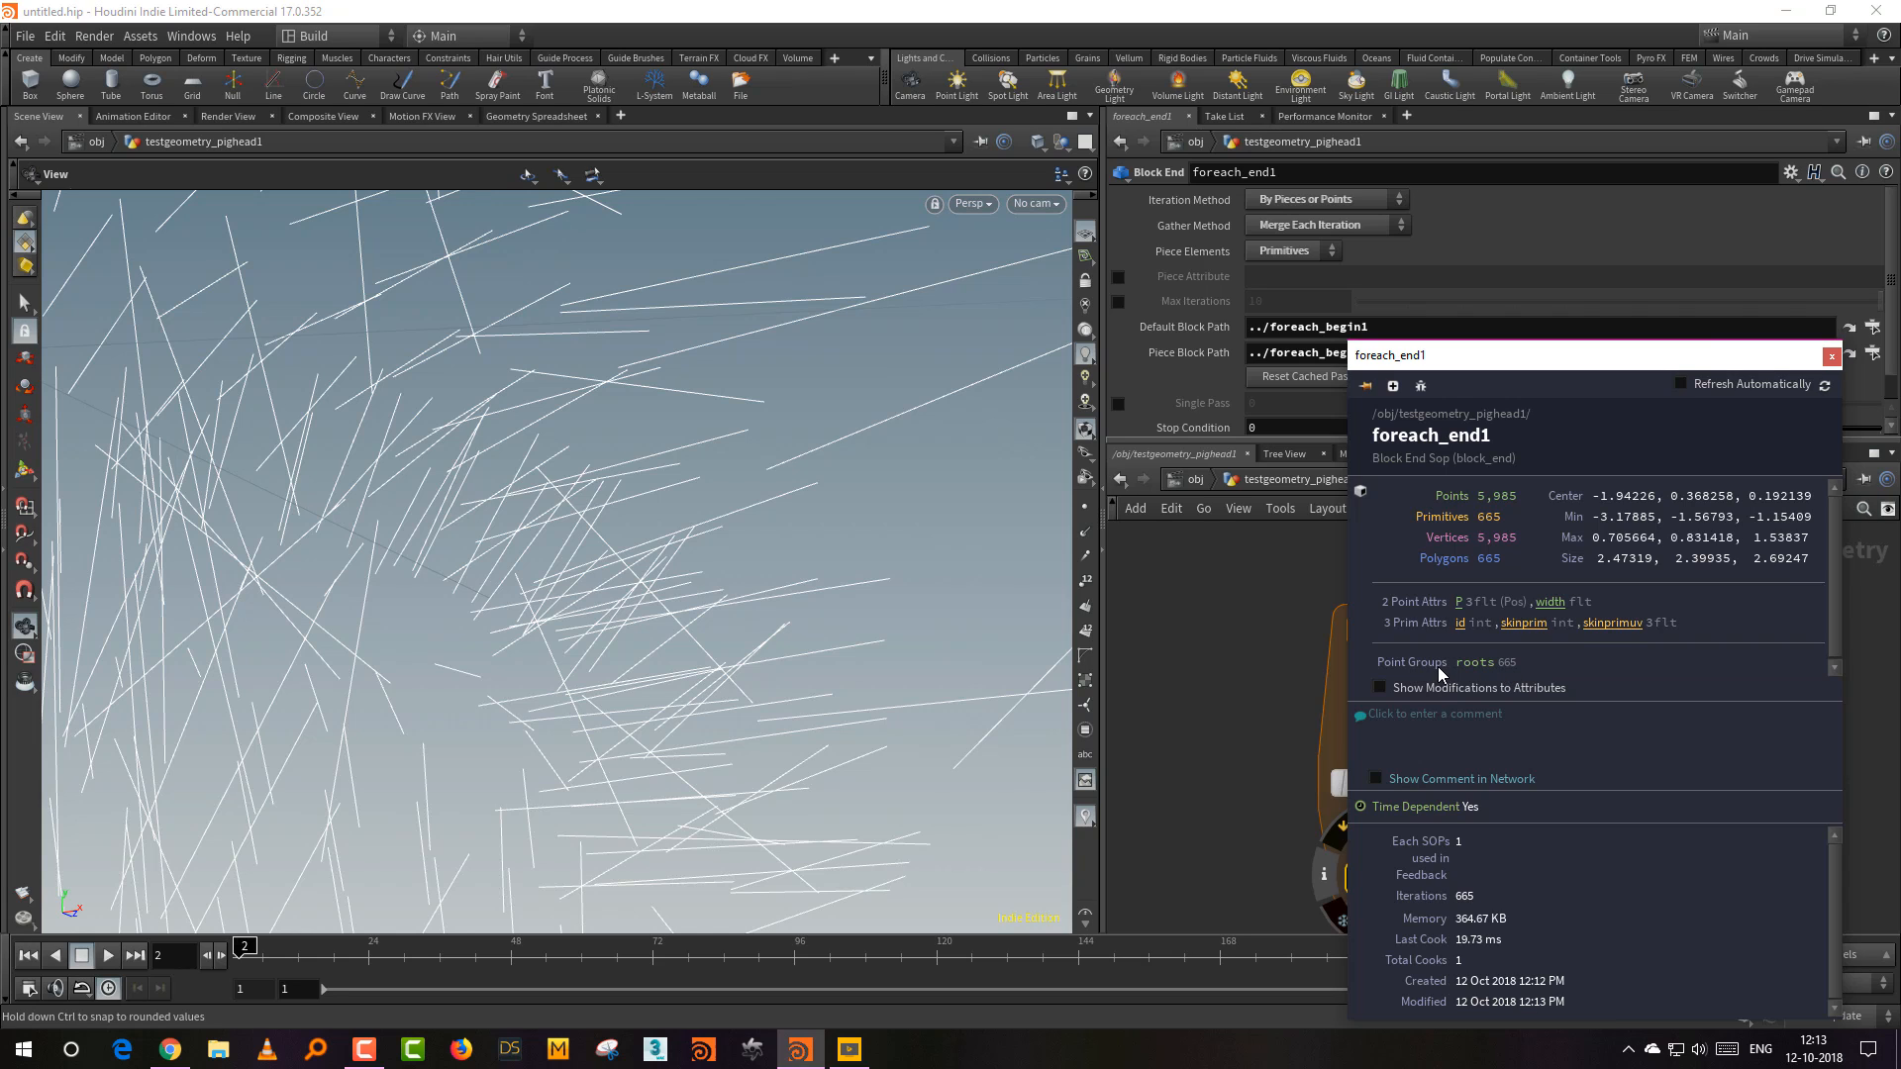
click(1223, 779)
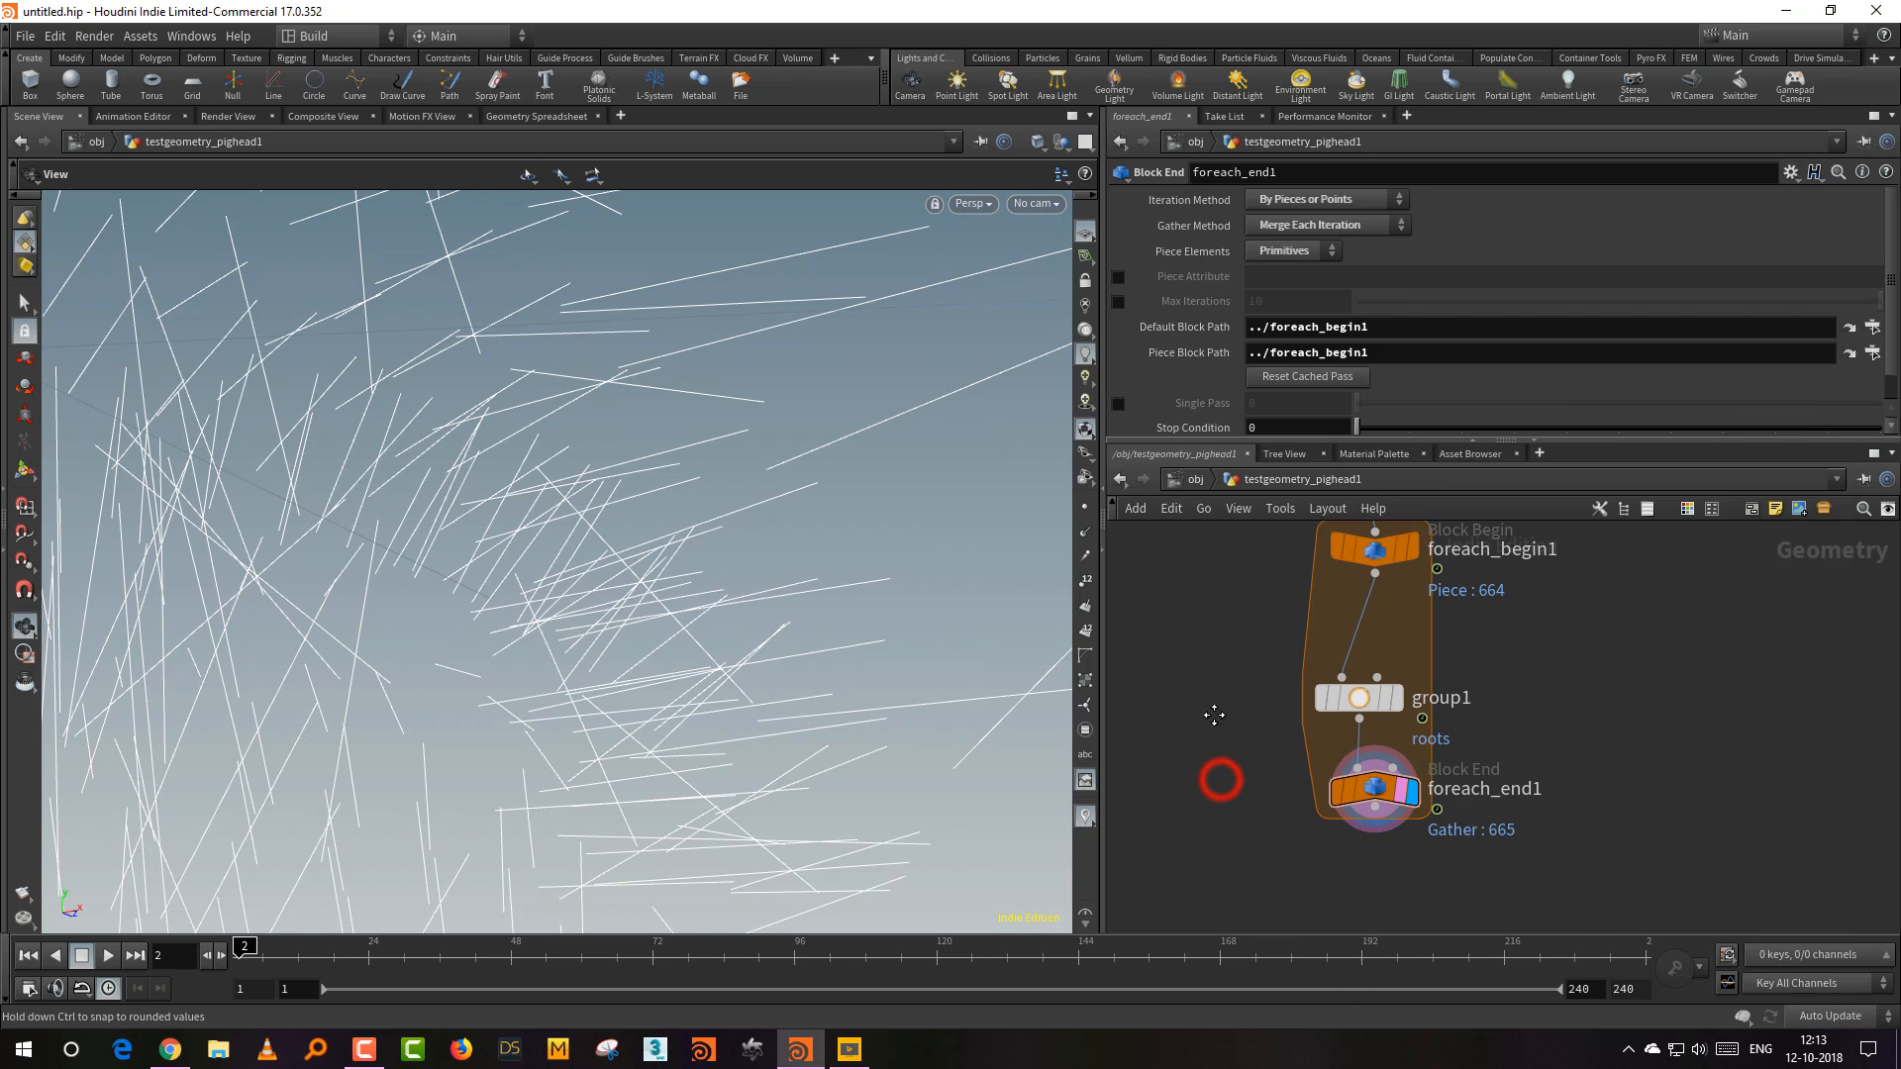
Step: Add a Color node after the For-Each end node and display it
key(Tab)
text(colo)
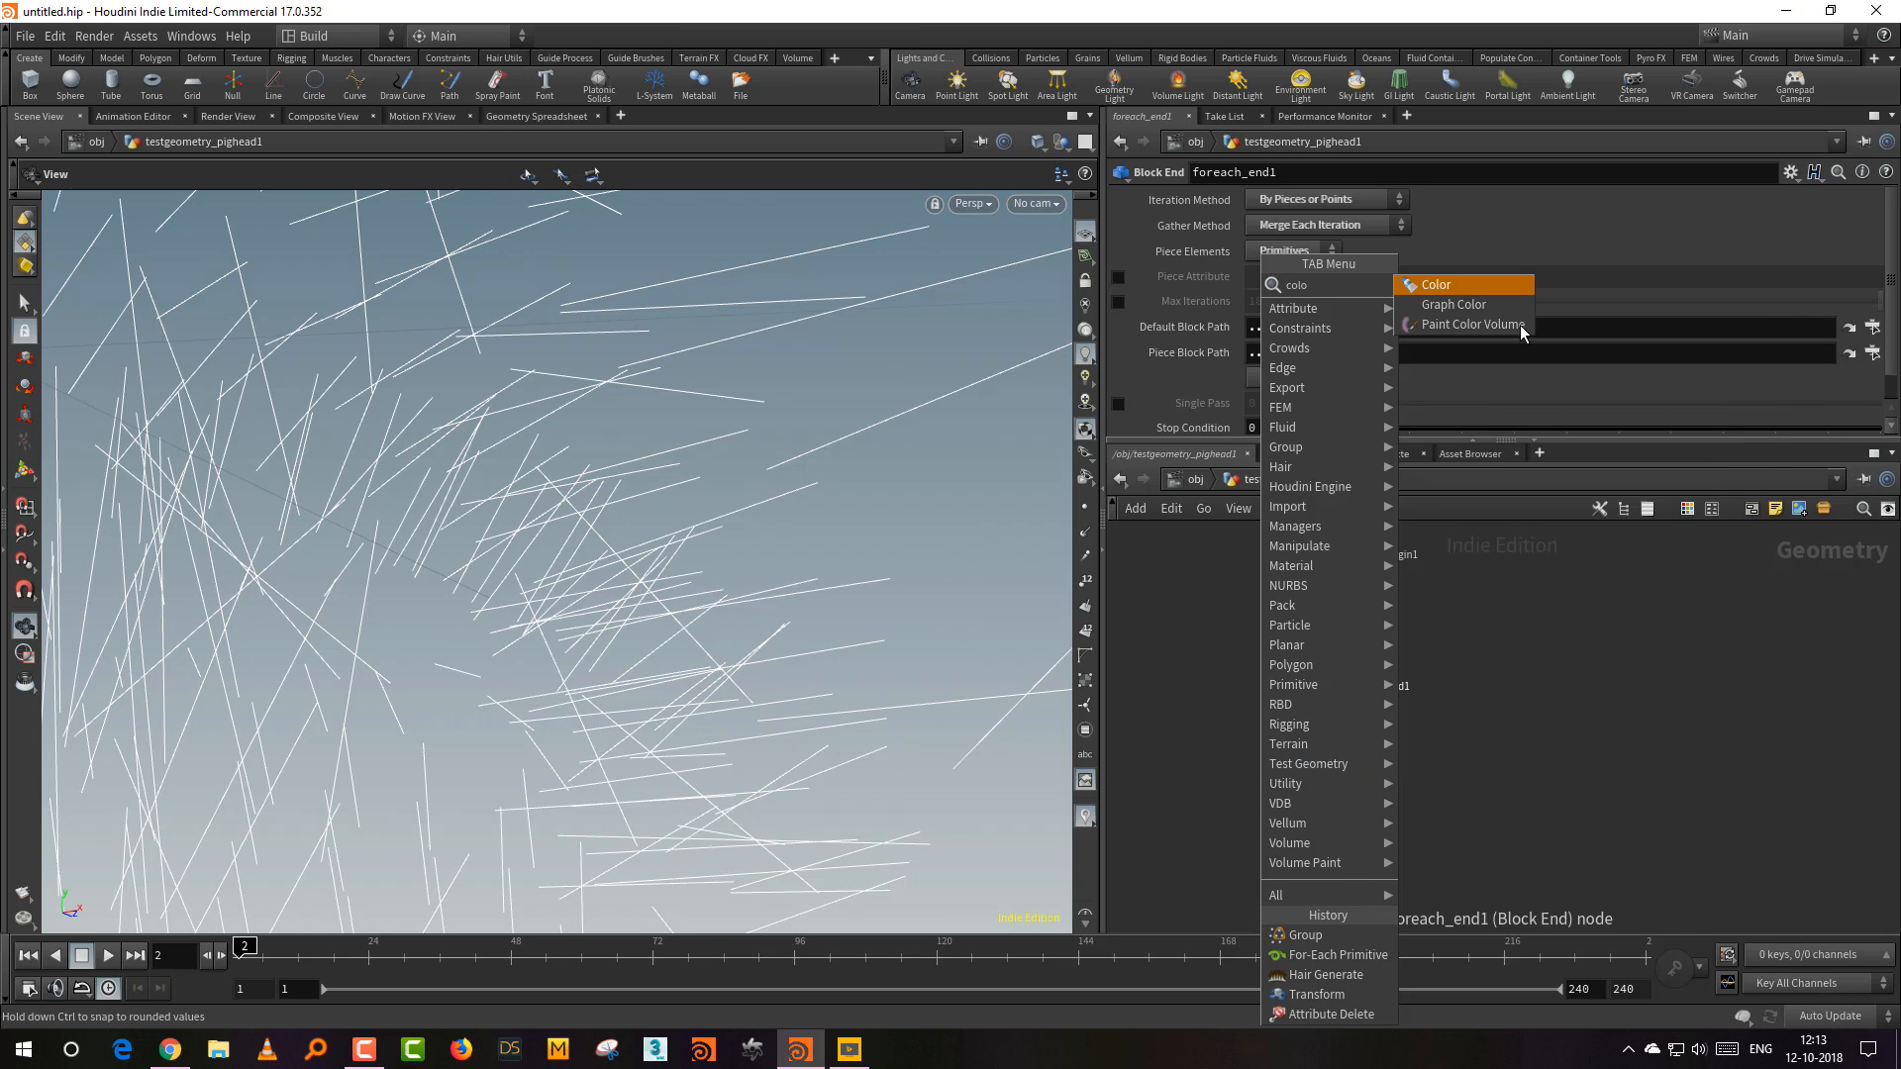
click(1468, 284)
click(1334, 796)
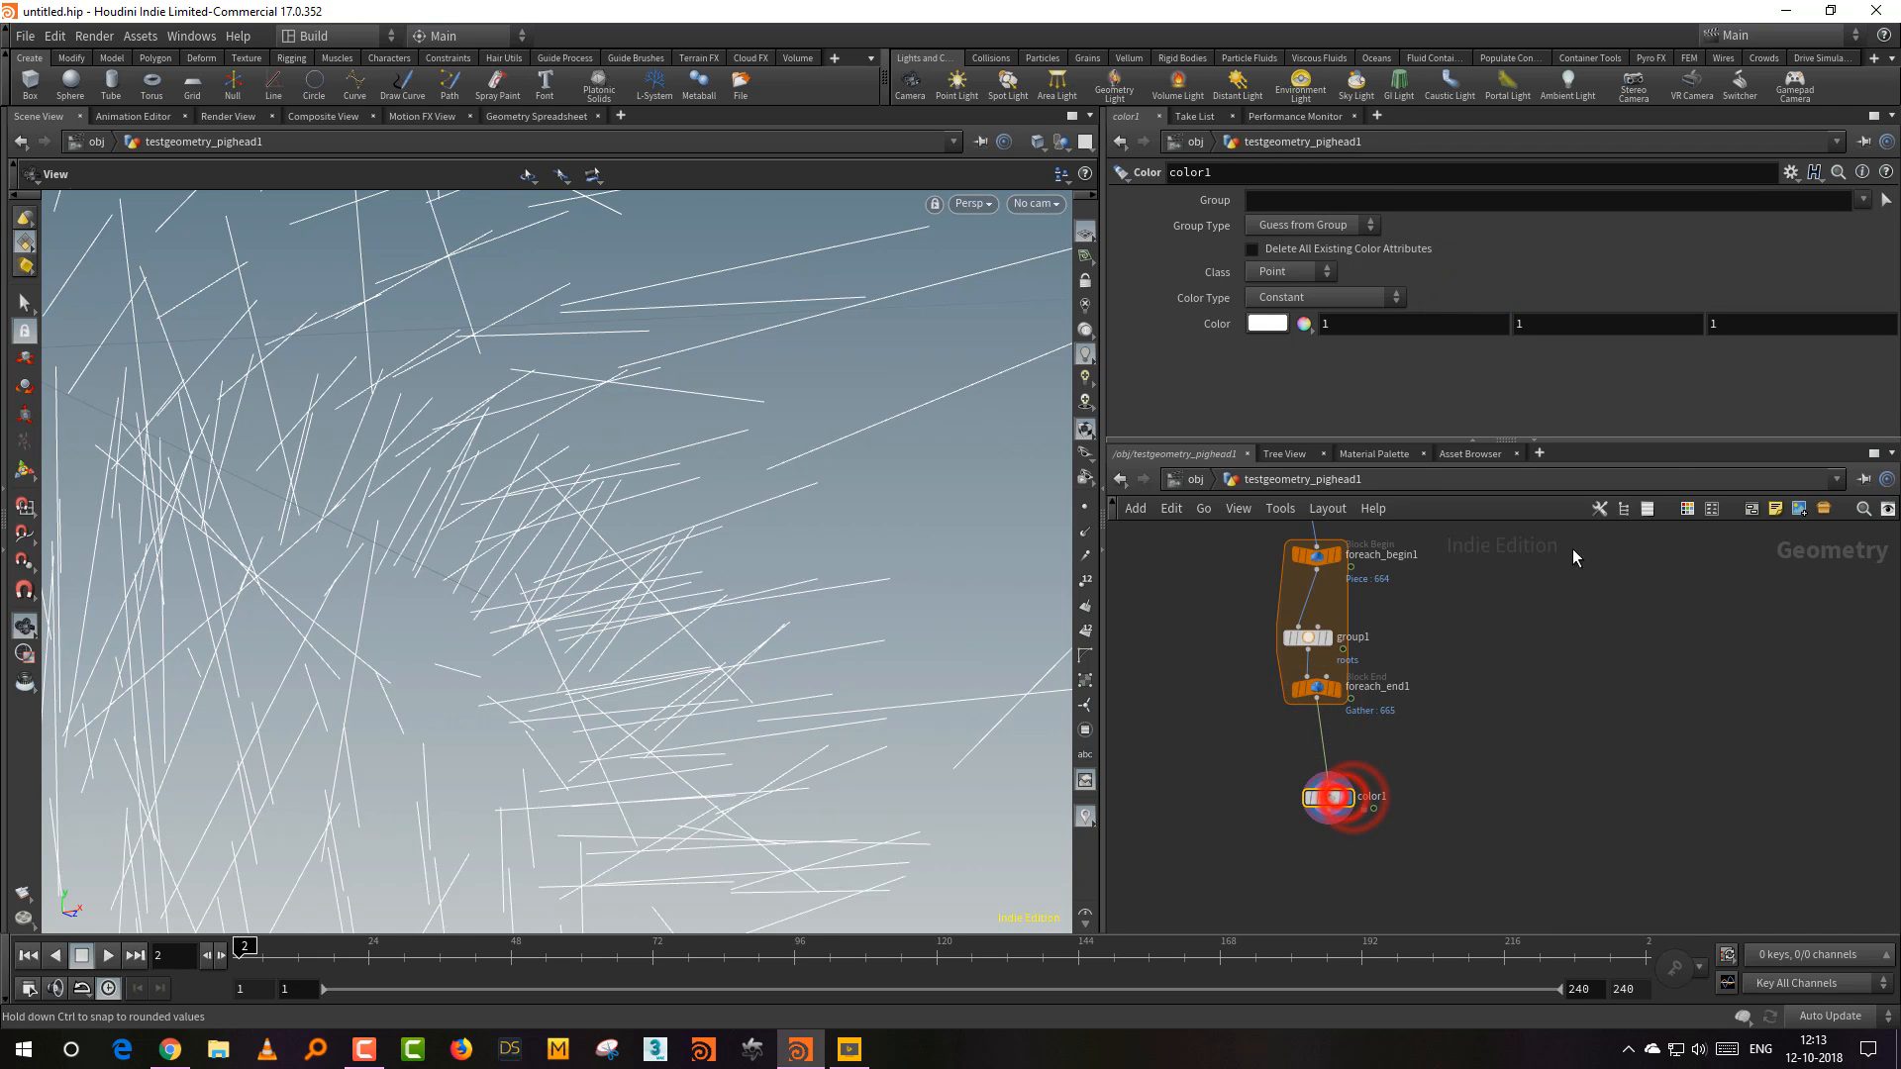
Step: Restrict the Color node to the roots group and set its color to red (1, 0, 0)
click(1863, 199)
click(1873, 222)
click(1269, 324)
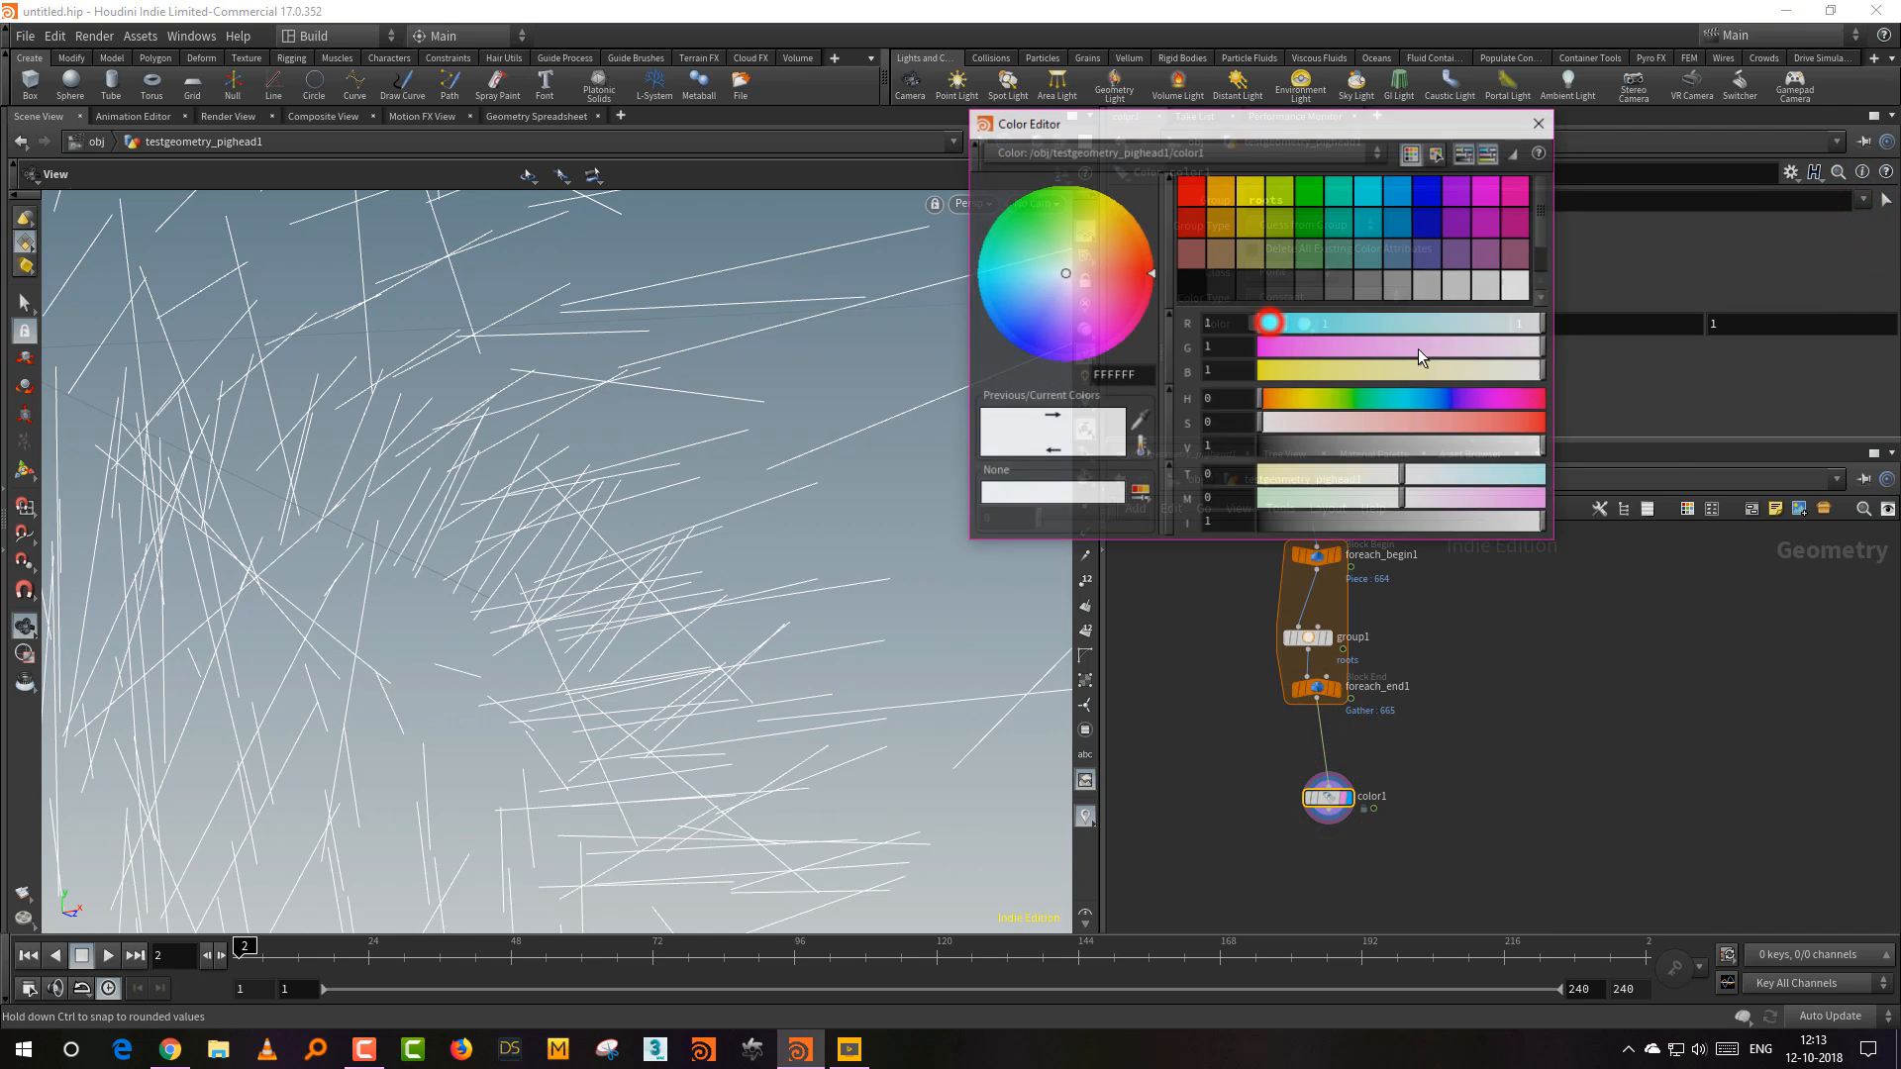
drag(1466, 423, 1620, 424)
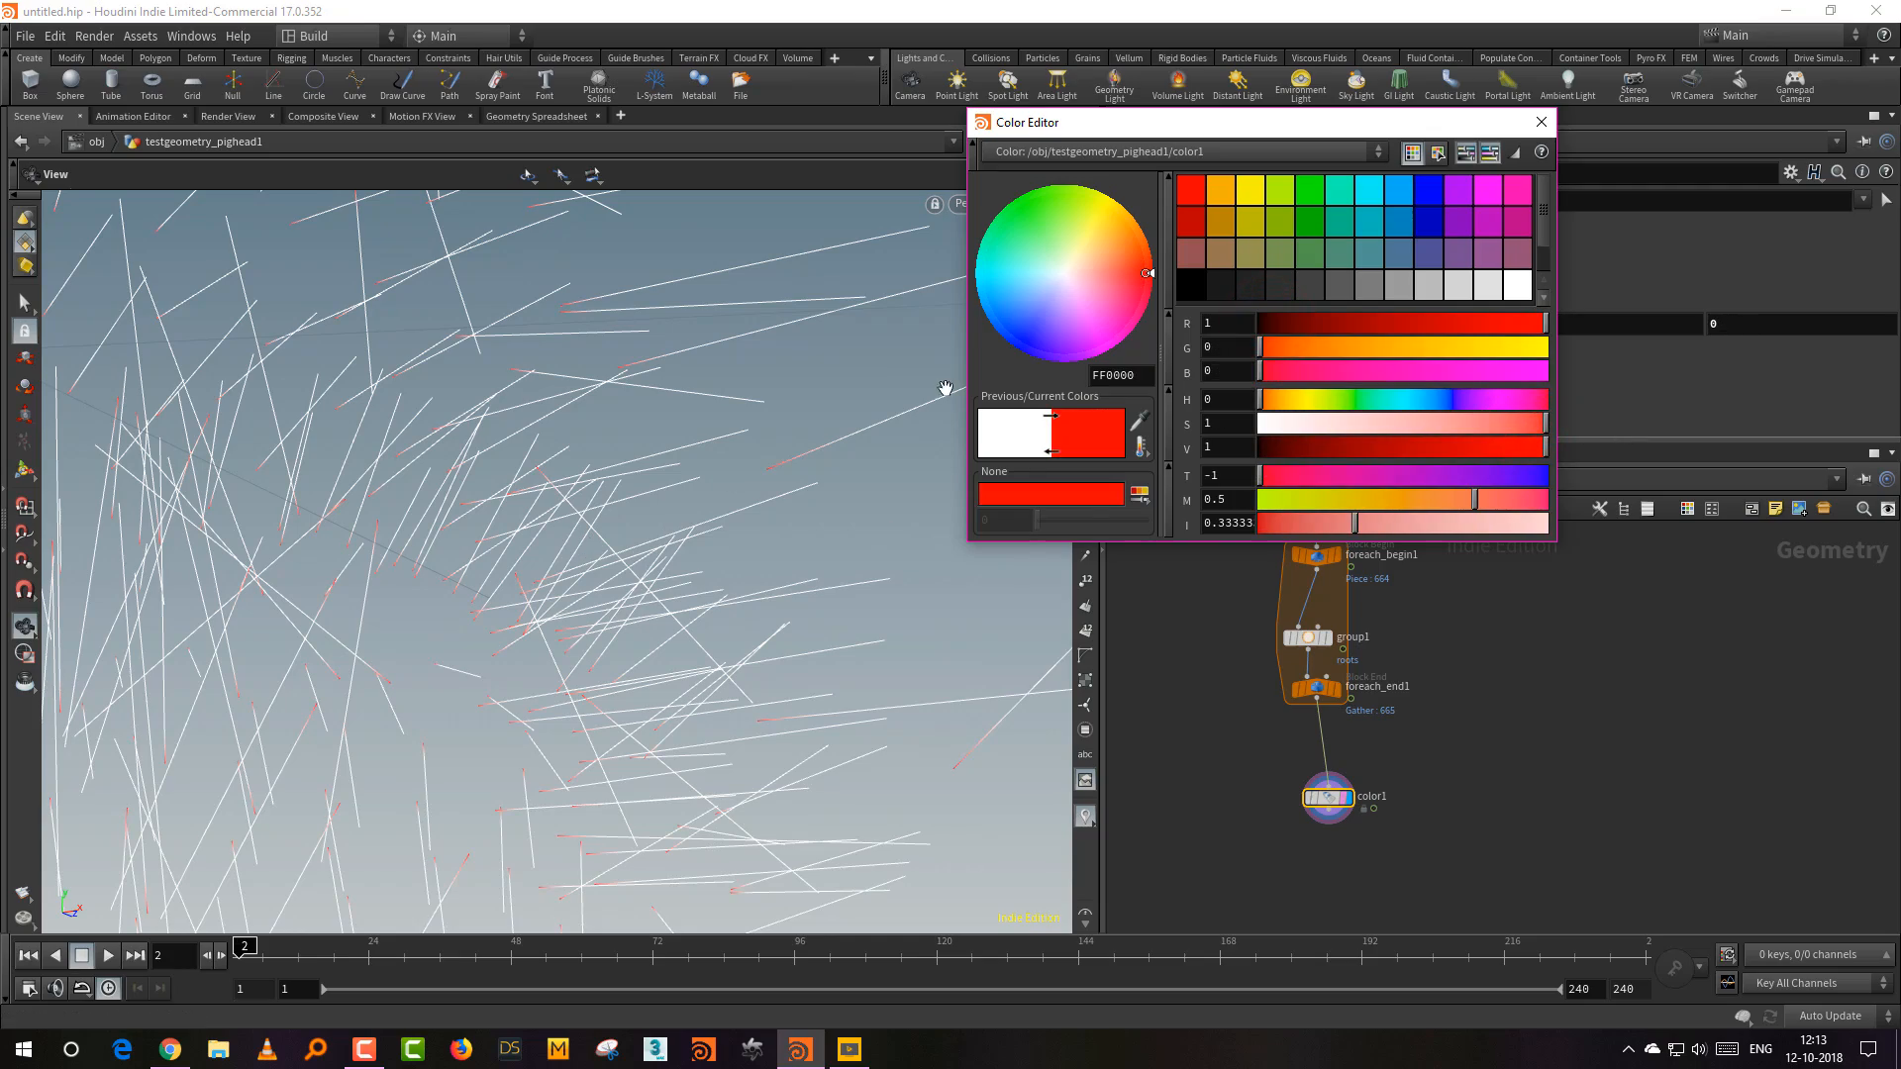
click(1540, 123)
drag(819, 488, 674, 594)
scroll(1464, 741, down, 3)
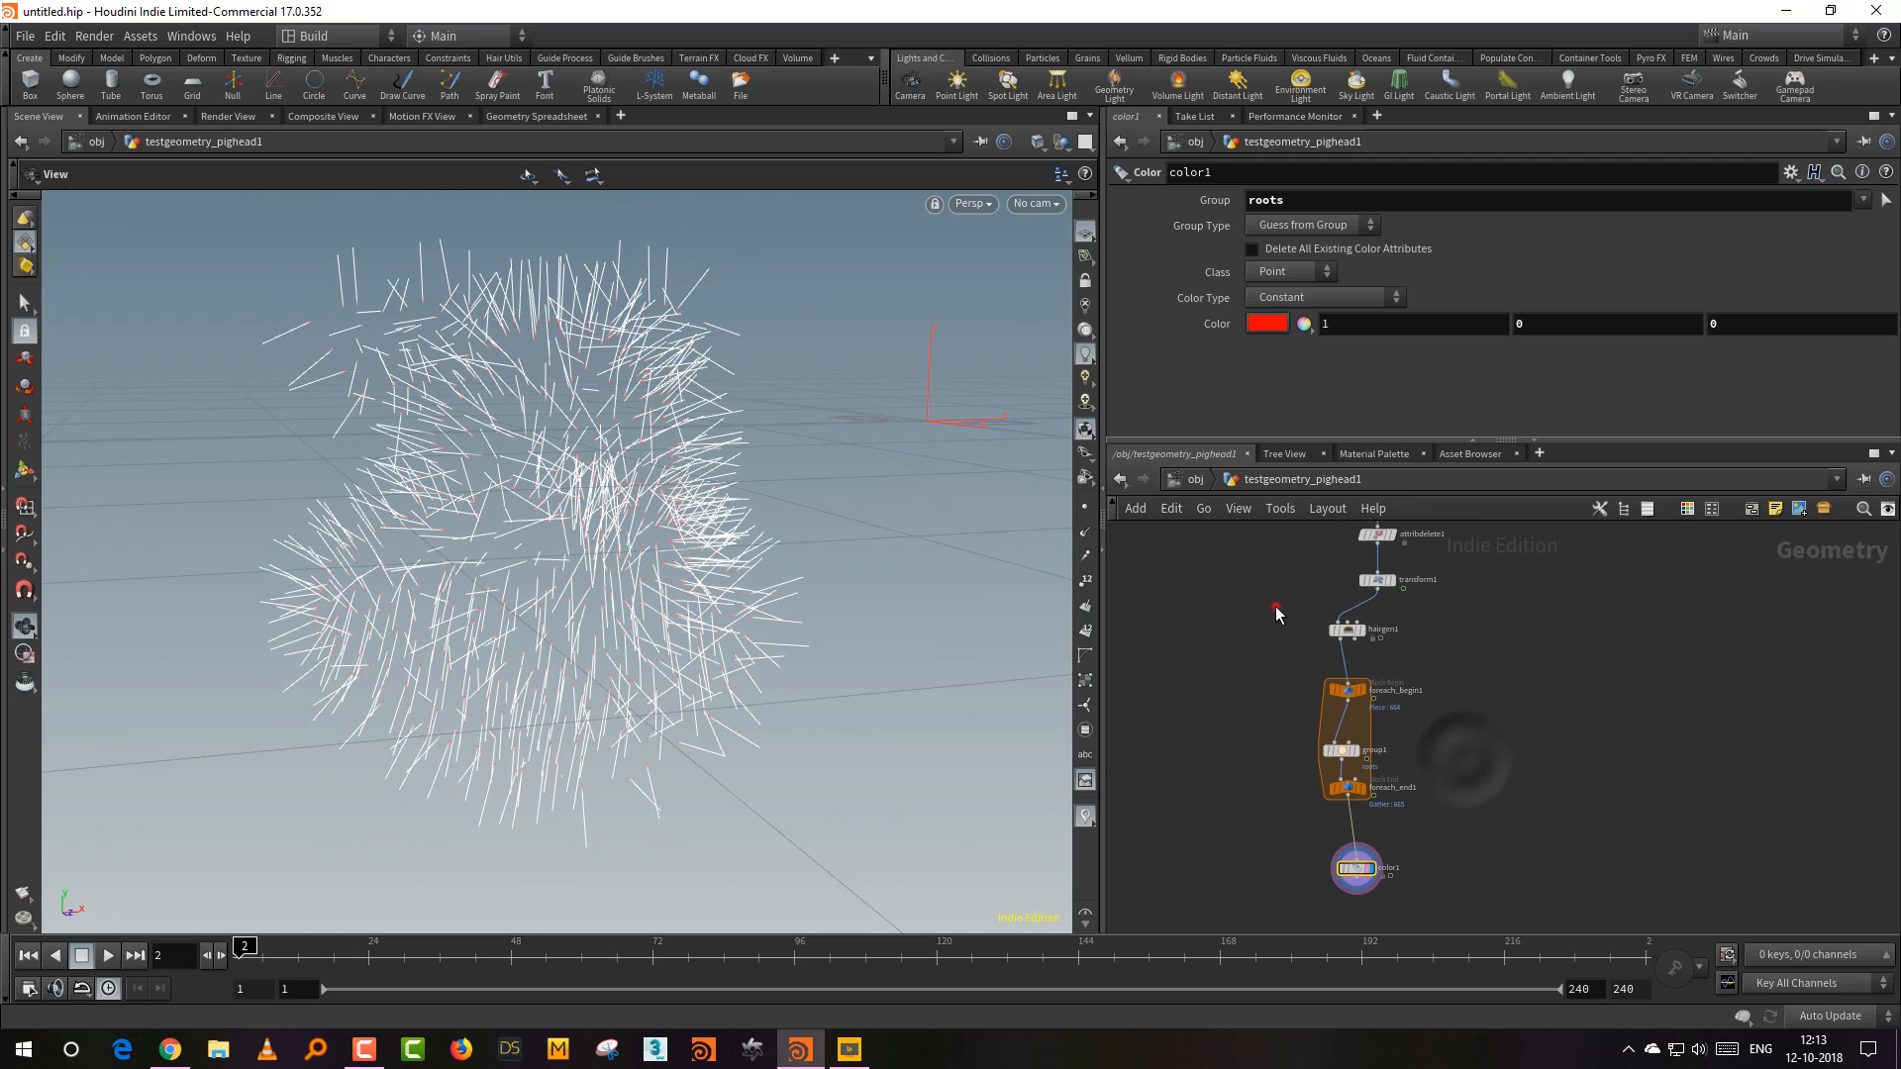
Step: Lay out the nodes from Hair Generate to Color in a tidy column and move them beneath the Transform node
drag(1276, 607, 1418, 871)
key(shift+l)
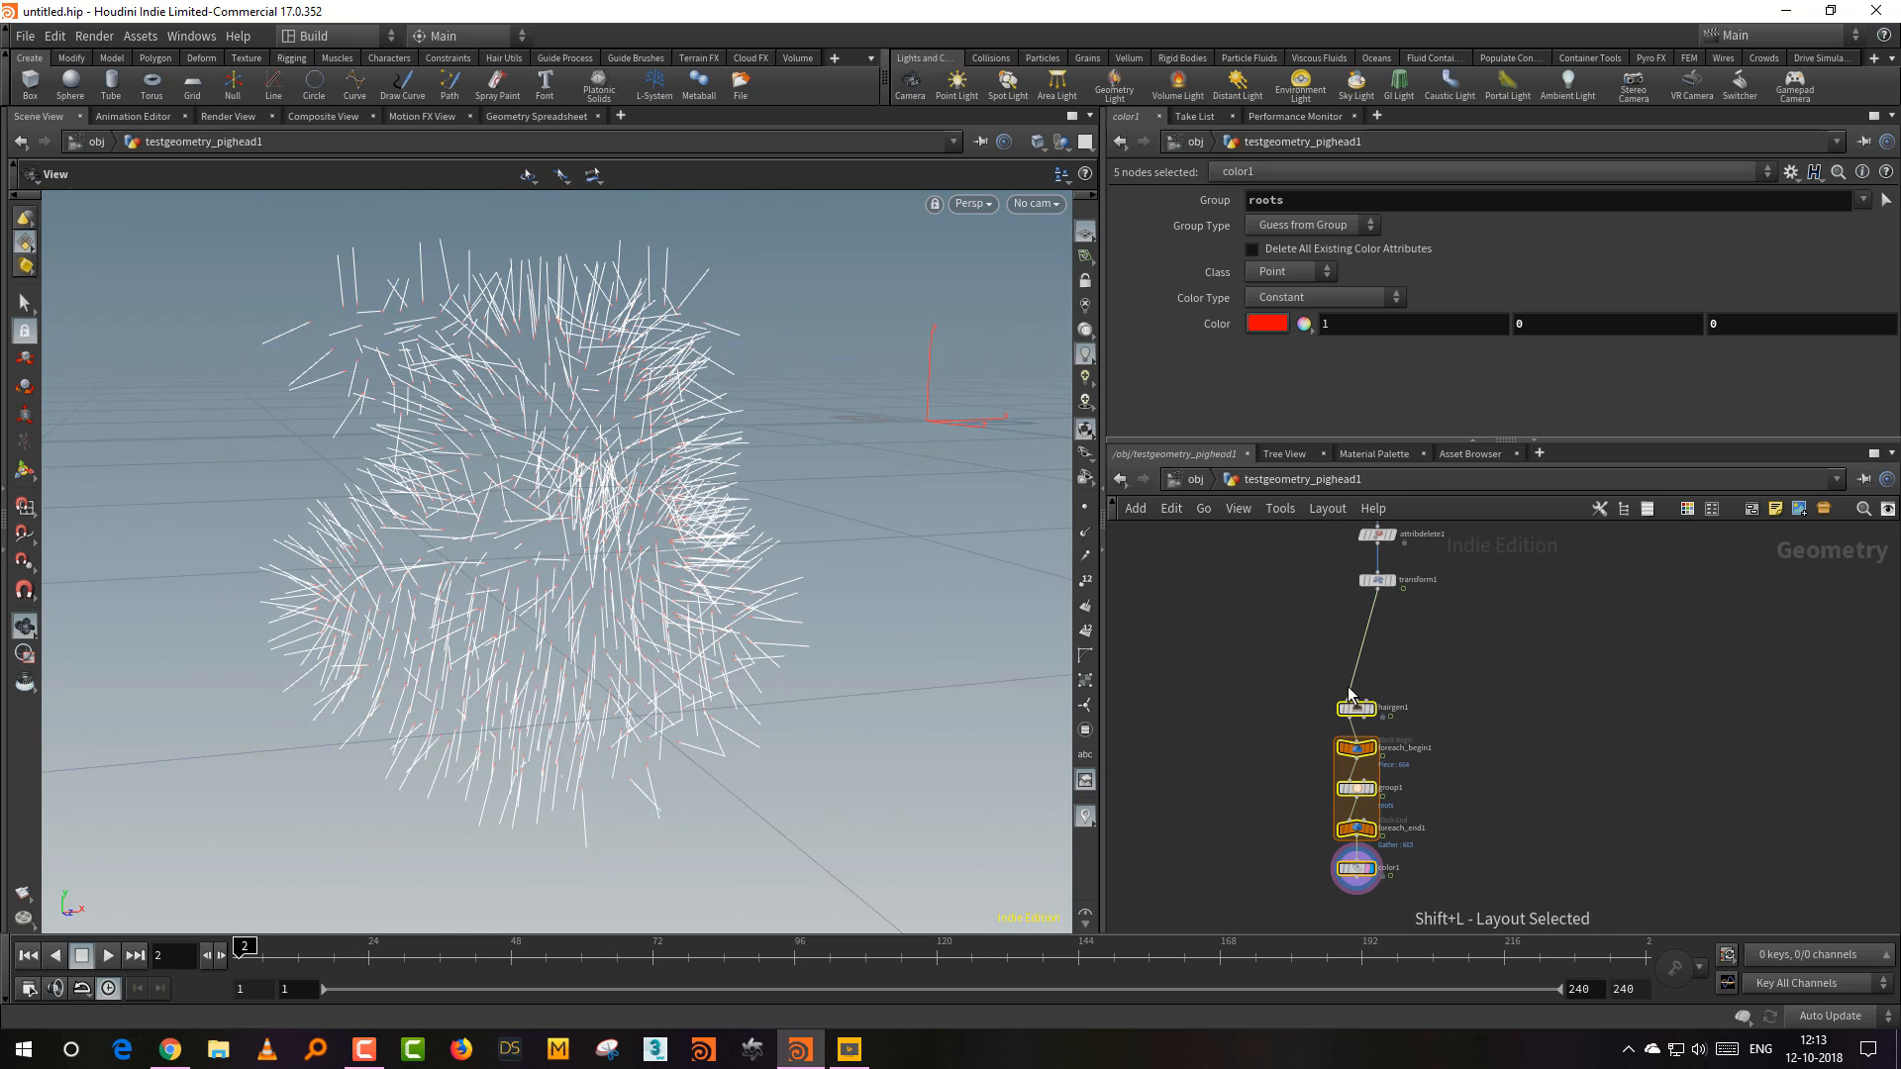
drag(1361, 706, 1306, 621)
middle_drag(1395, 667, 1398, 680)
right_drag(1417, 648, 1432, 599)
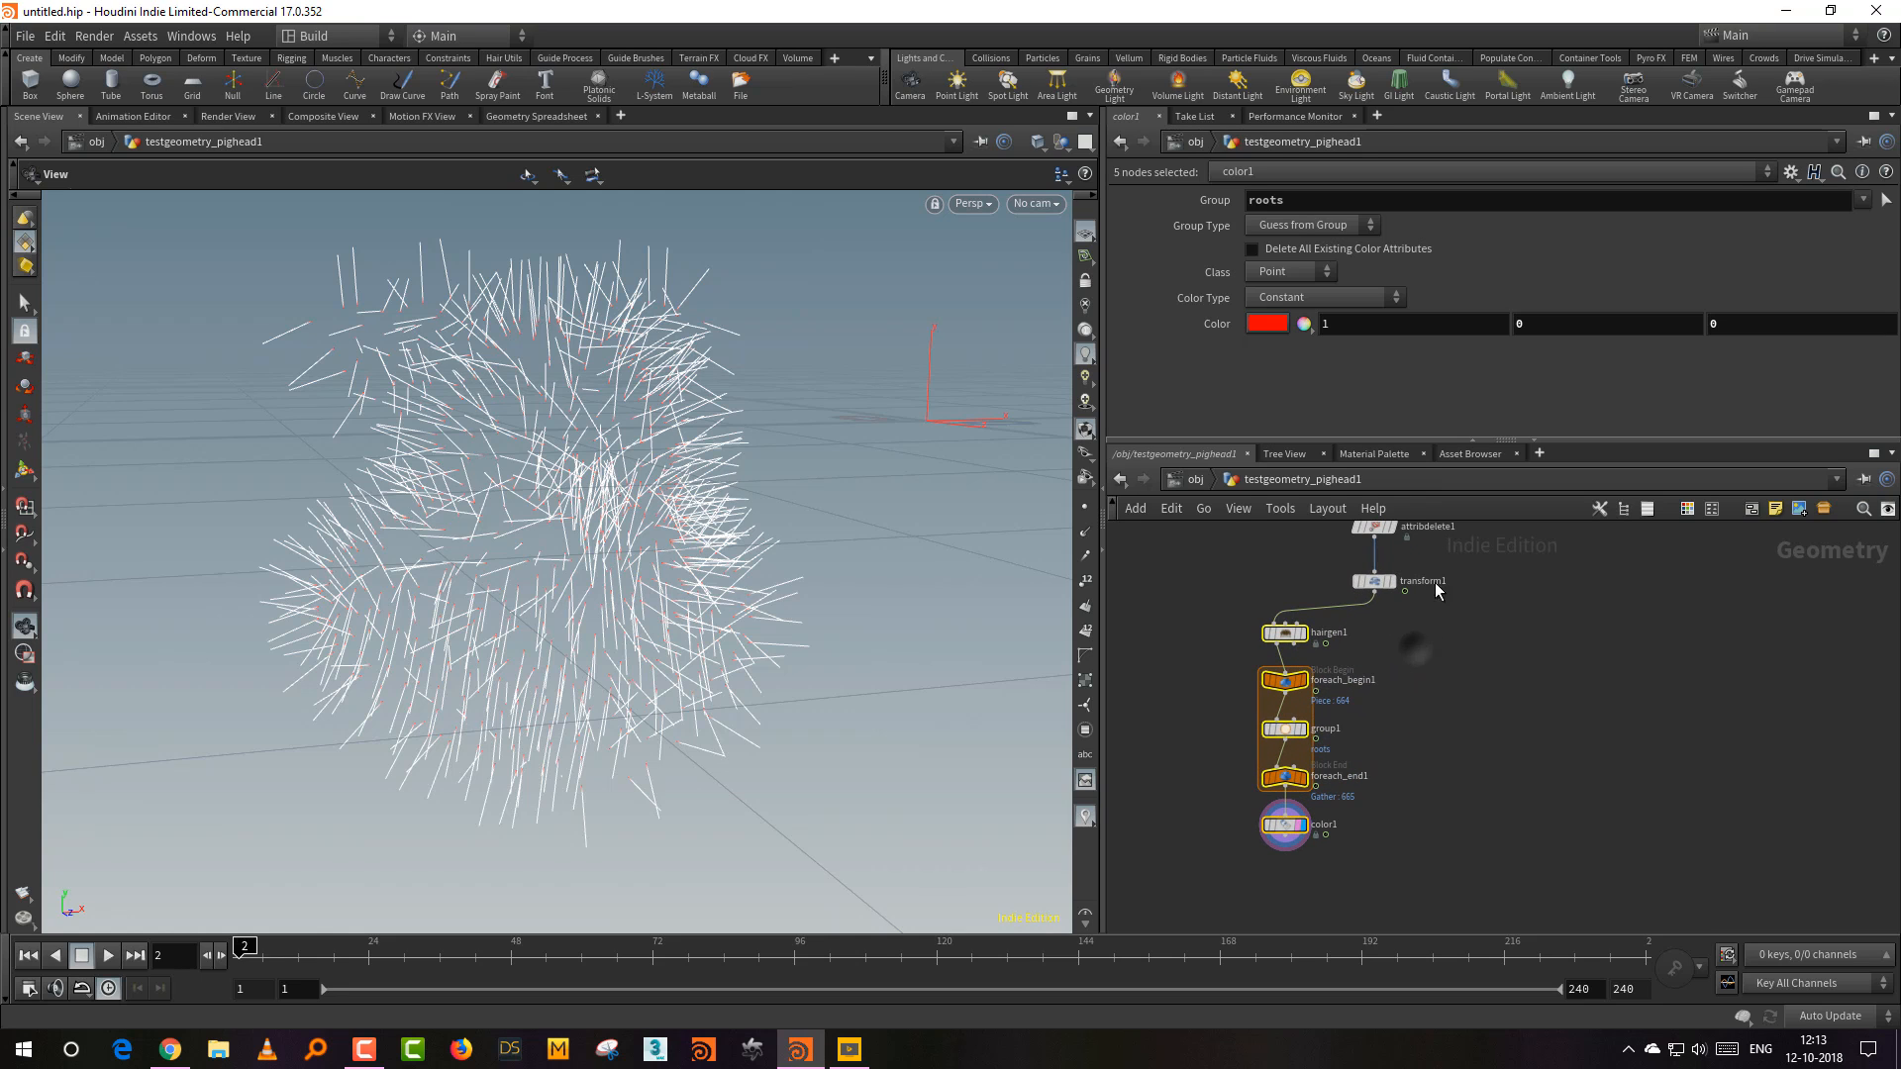
Step: Enlarge the network editor pane upward and show the Hair Generate node's parameters
drag(1395, 439, 1396, 312)
middle_drag(1463, 575, 1495, 603)
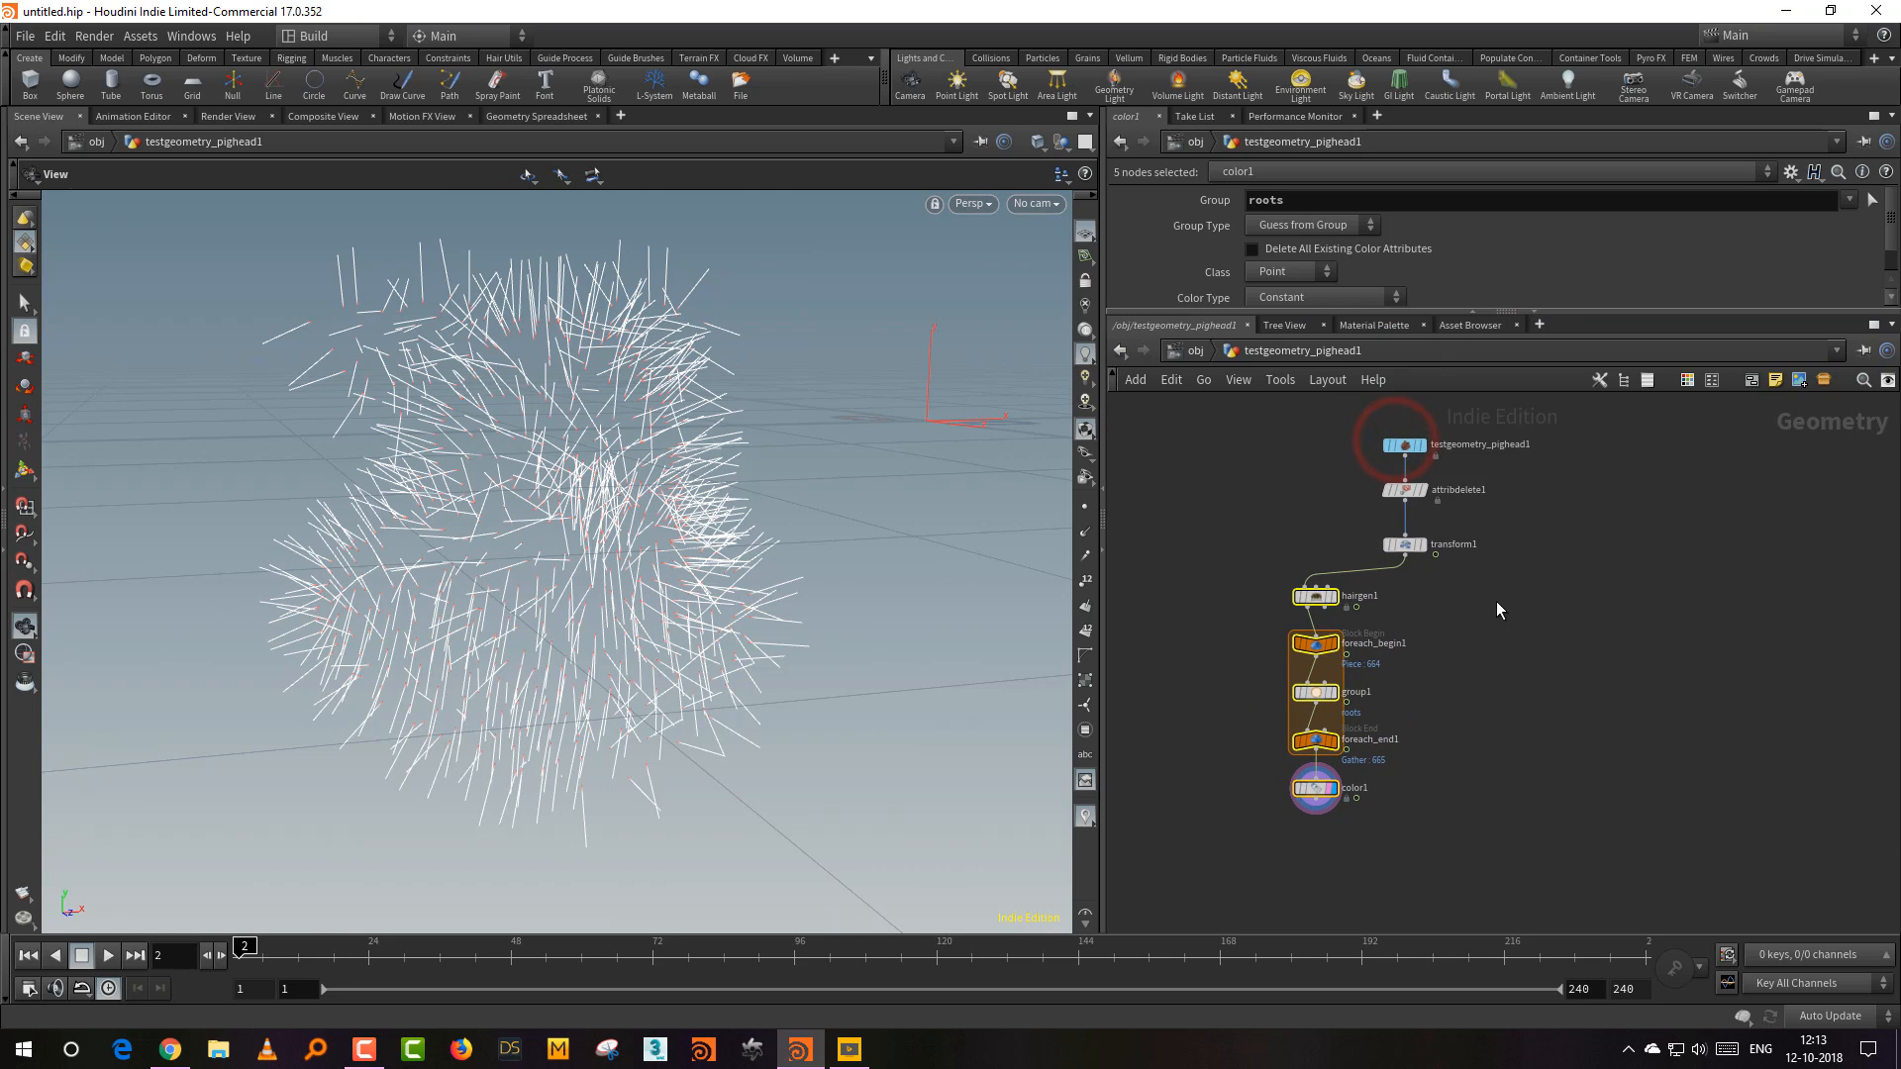
right_drag(1504, 600, 1516, 556)
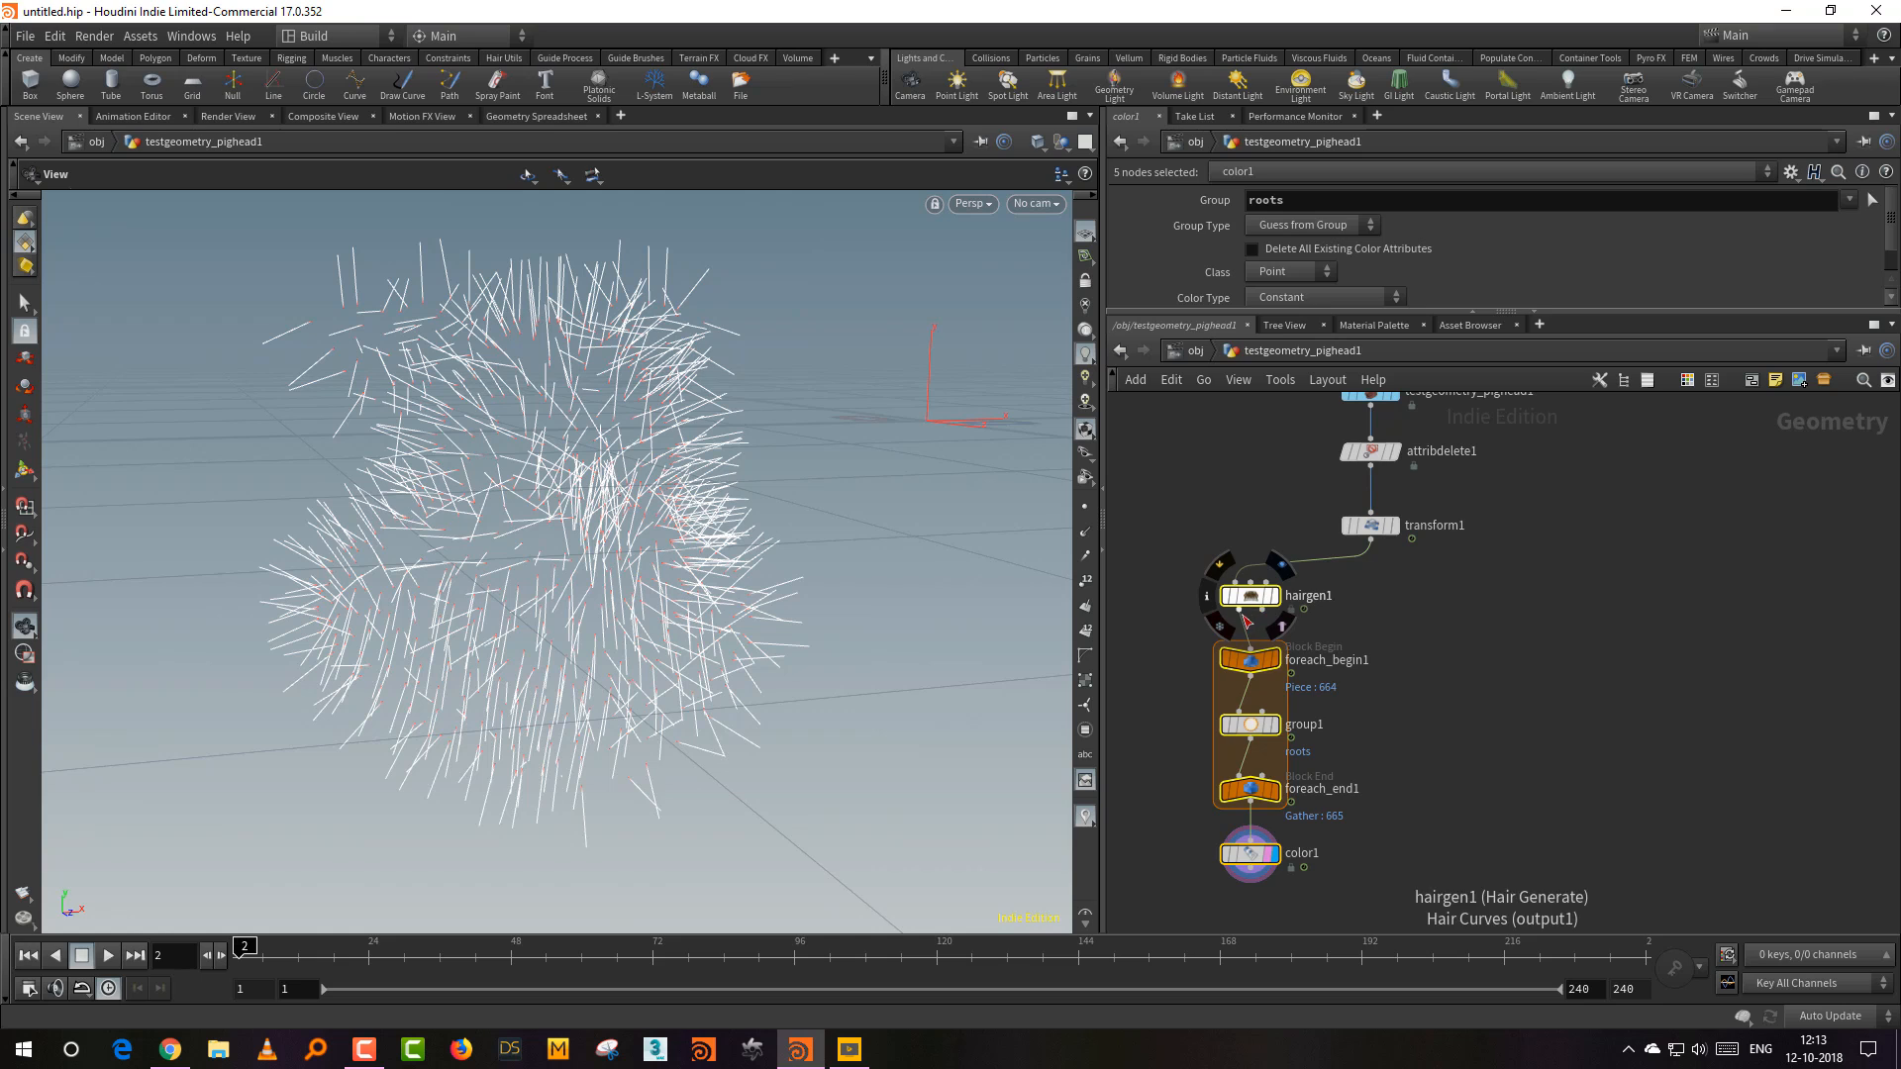
click(1398, 591)
click(1250, 595)
click(1466, 635)
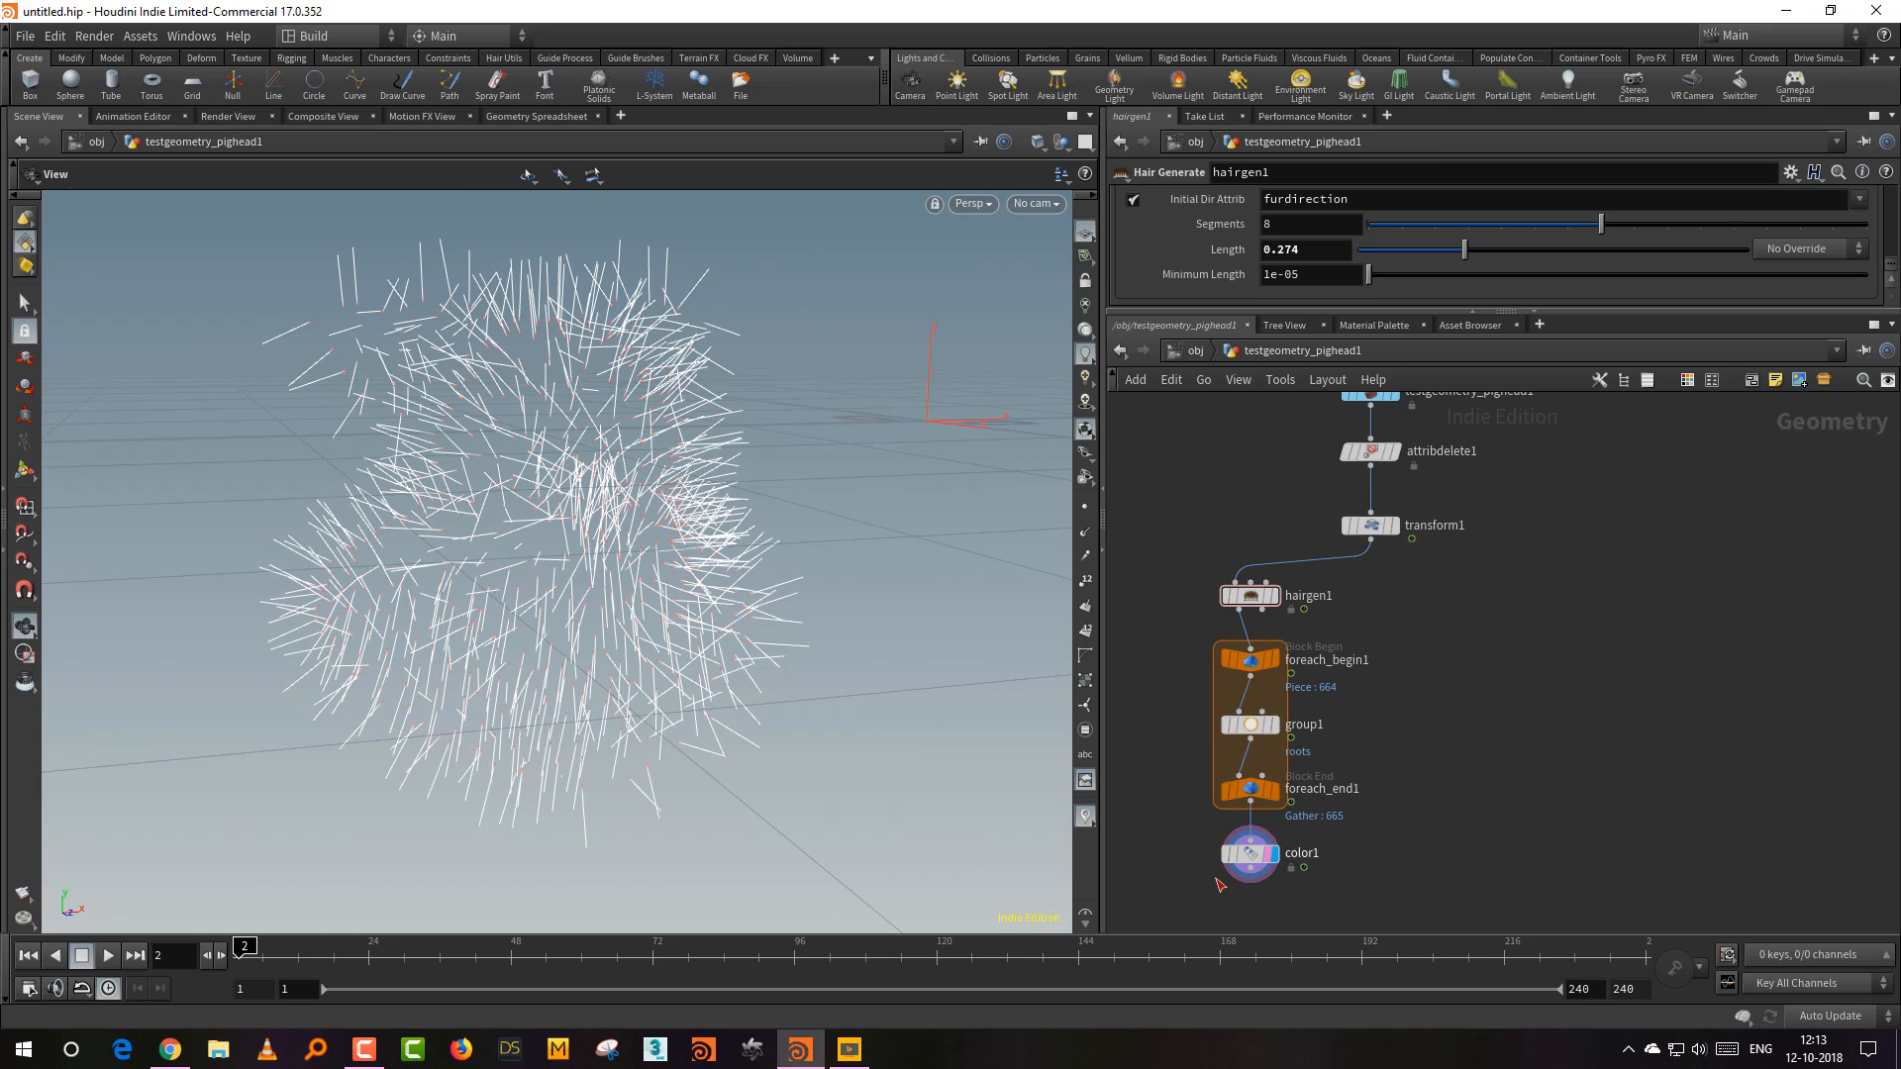
Step: Add a Vellum Configure Hair node beneath the Color node, wire the Color output into its first input and display it
middle_drag(1219, 884, 1234, 710)
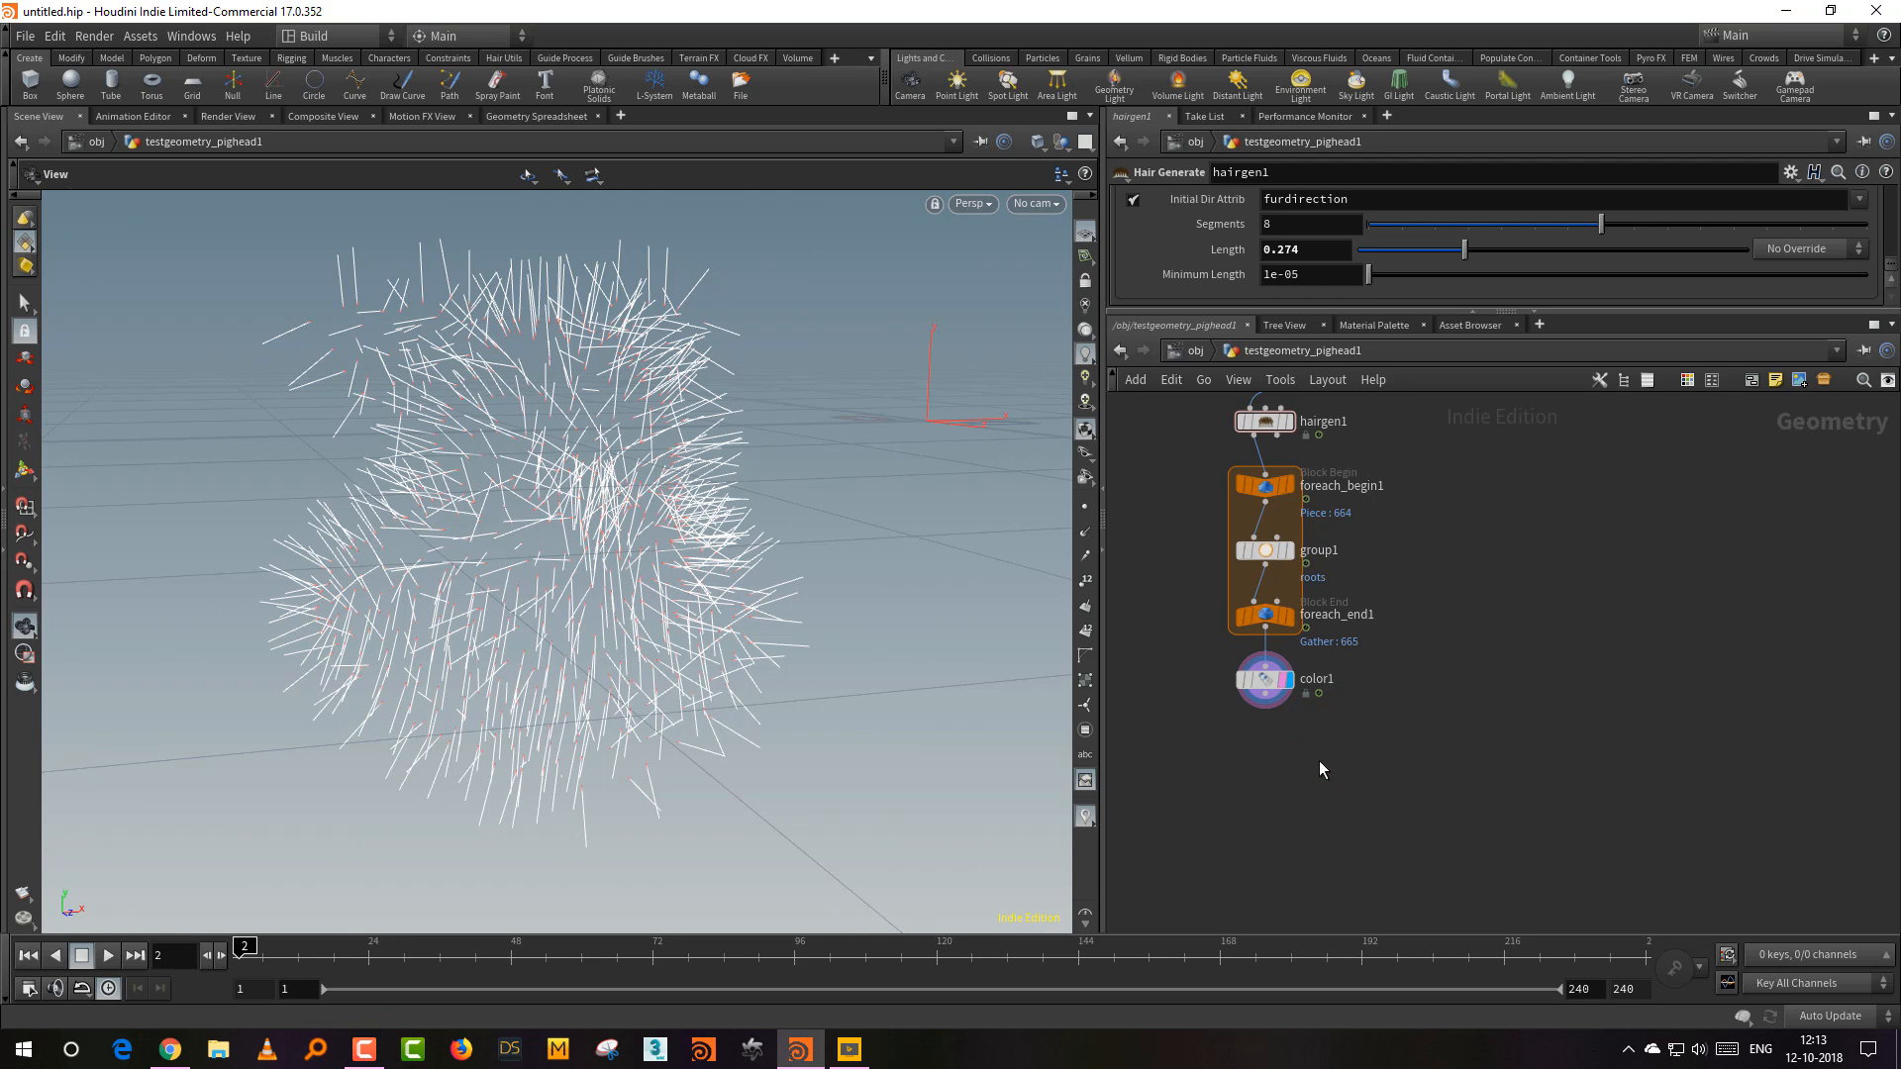
key(Tab)
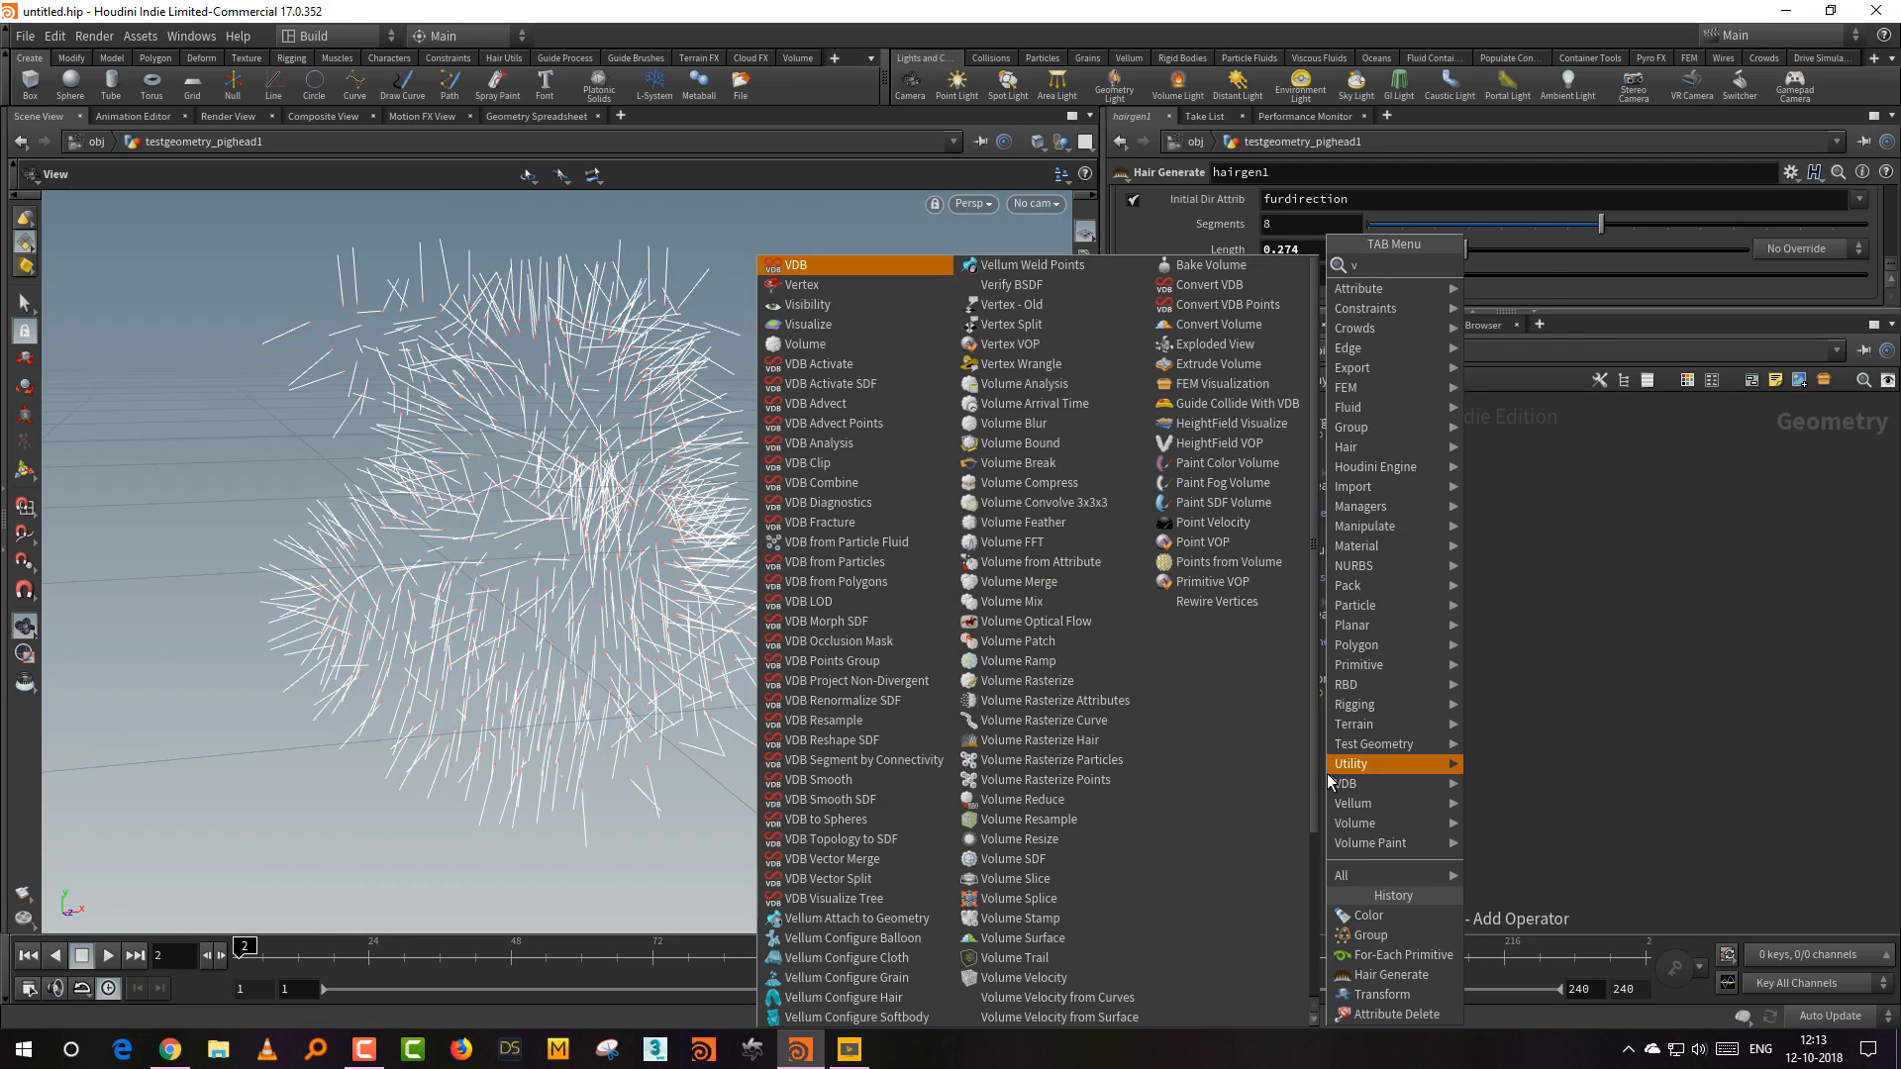
text(vellu)
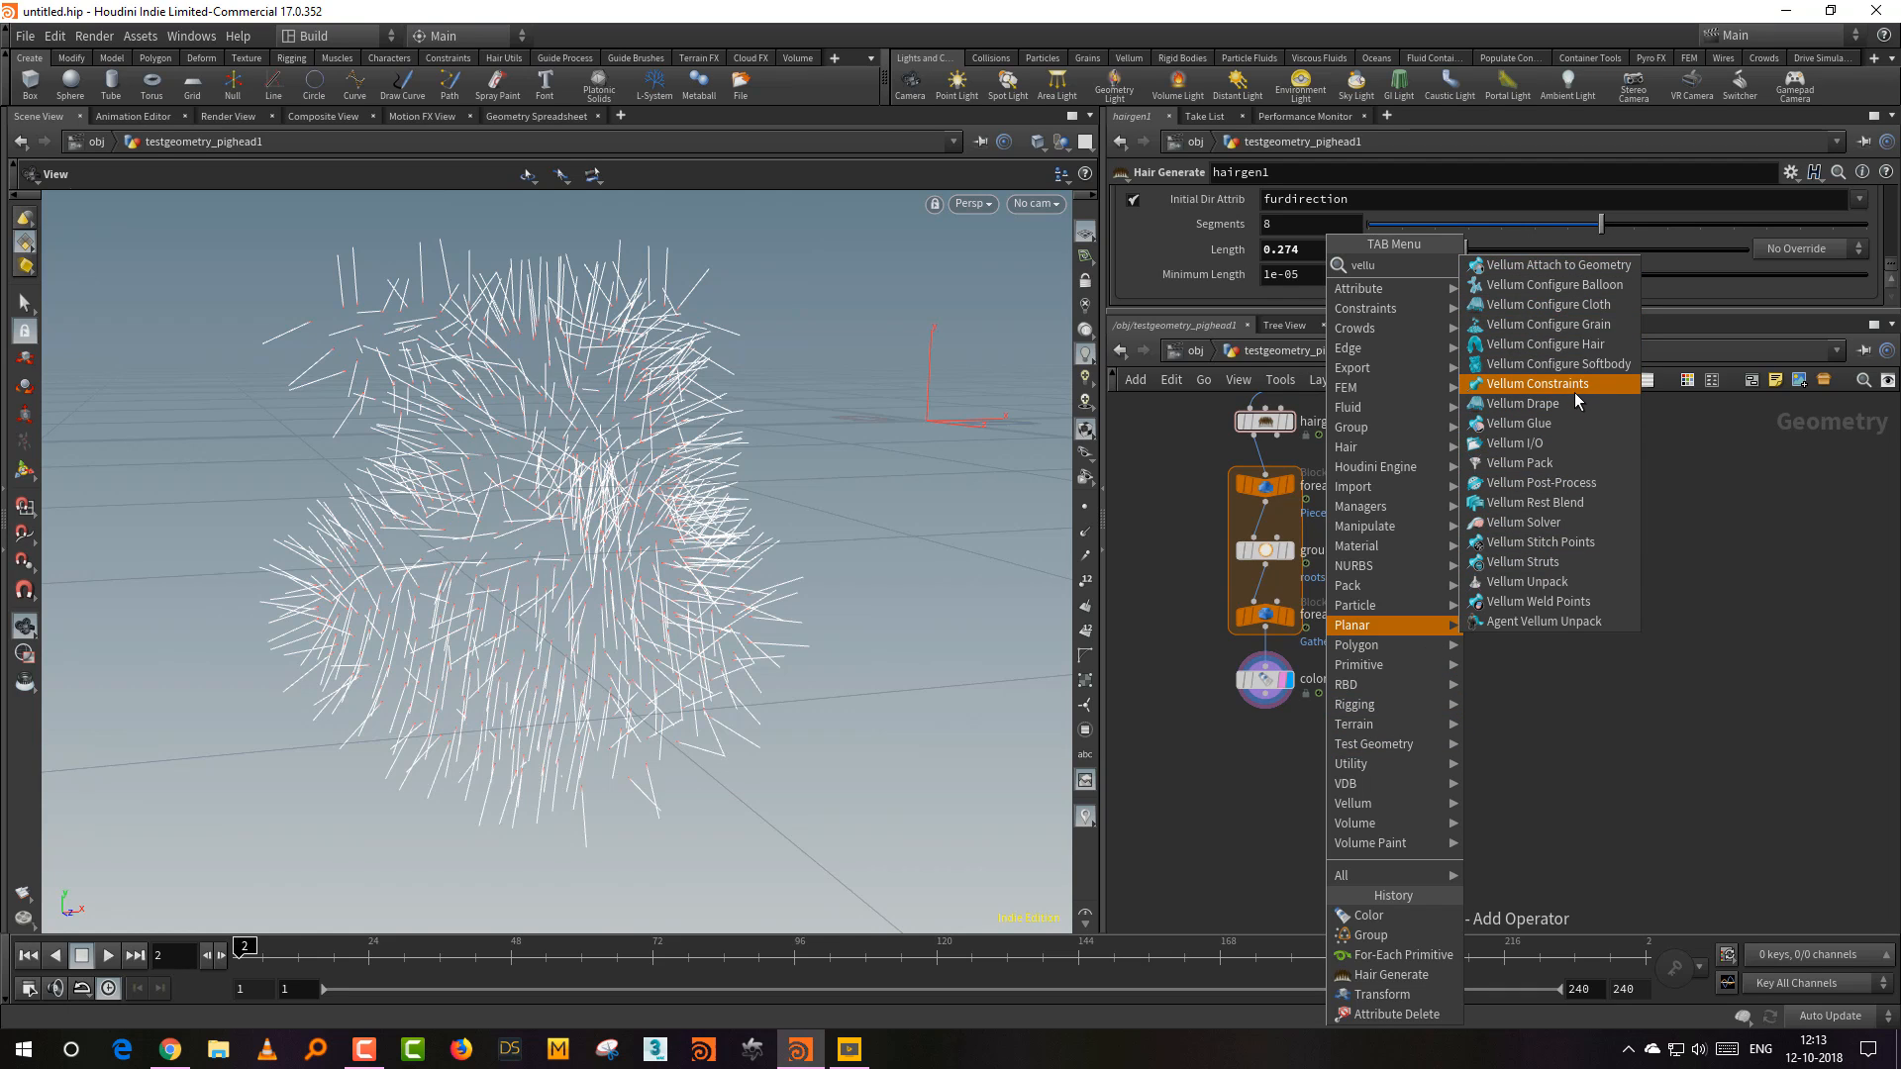
click(1582, 342)
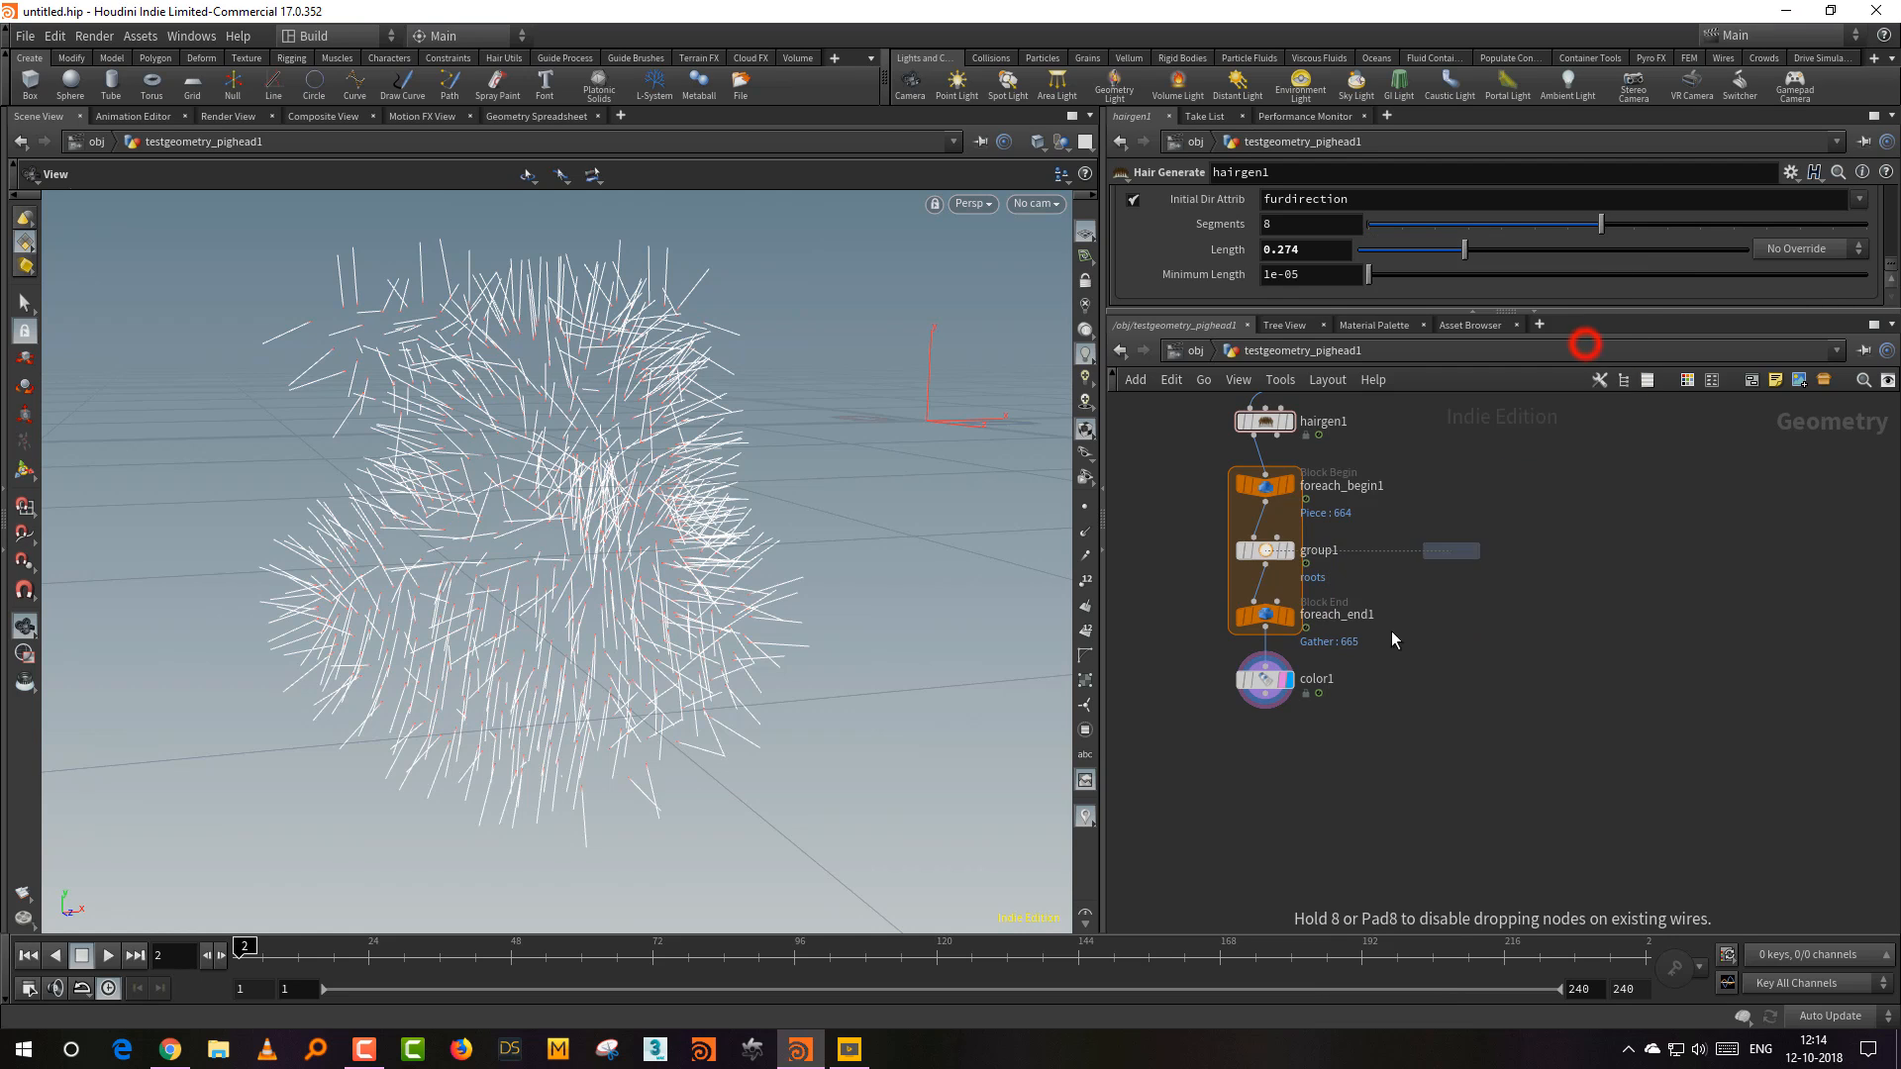
click(1274, 779)
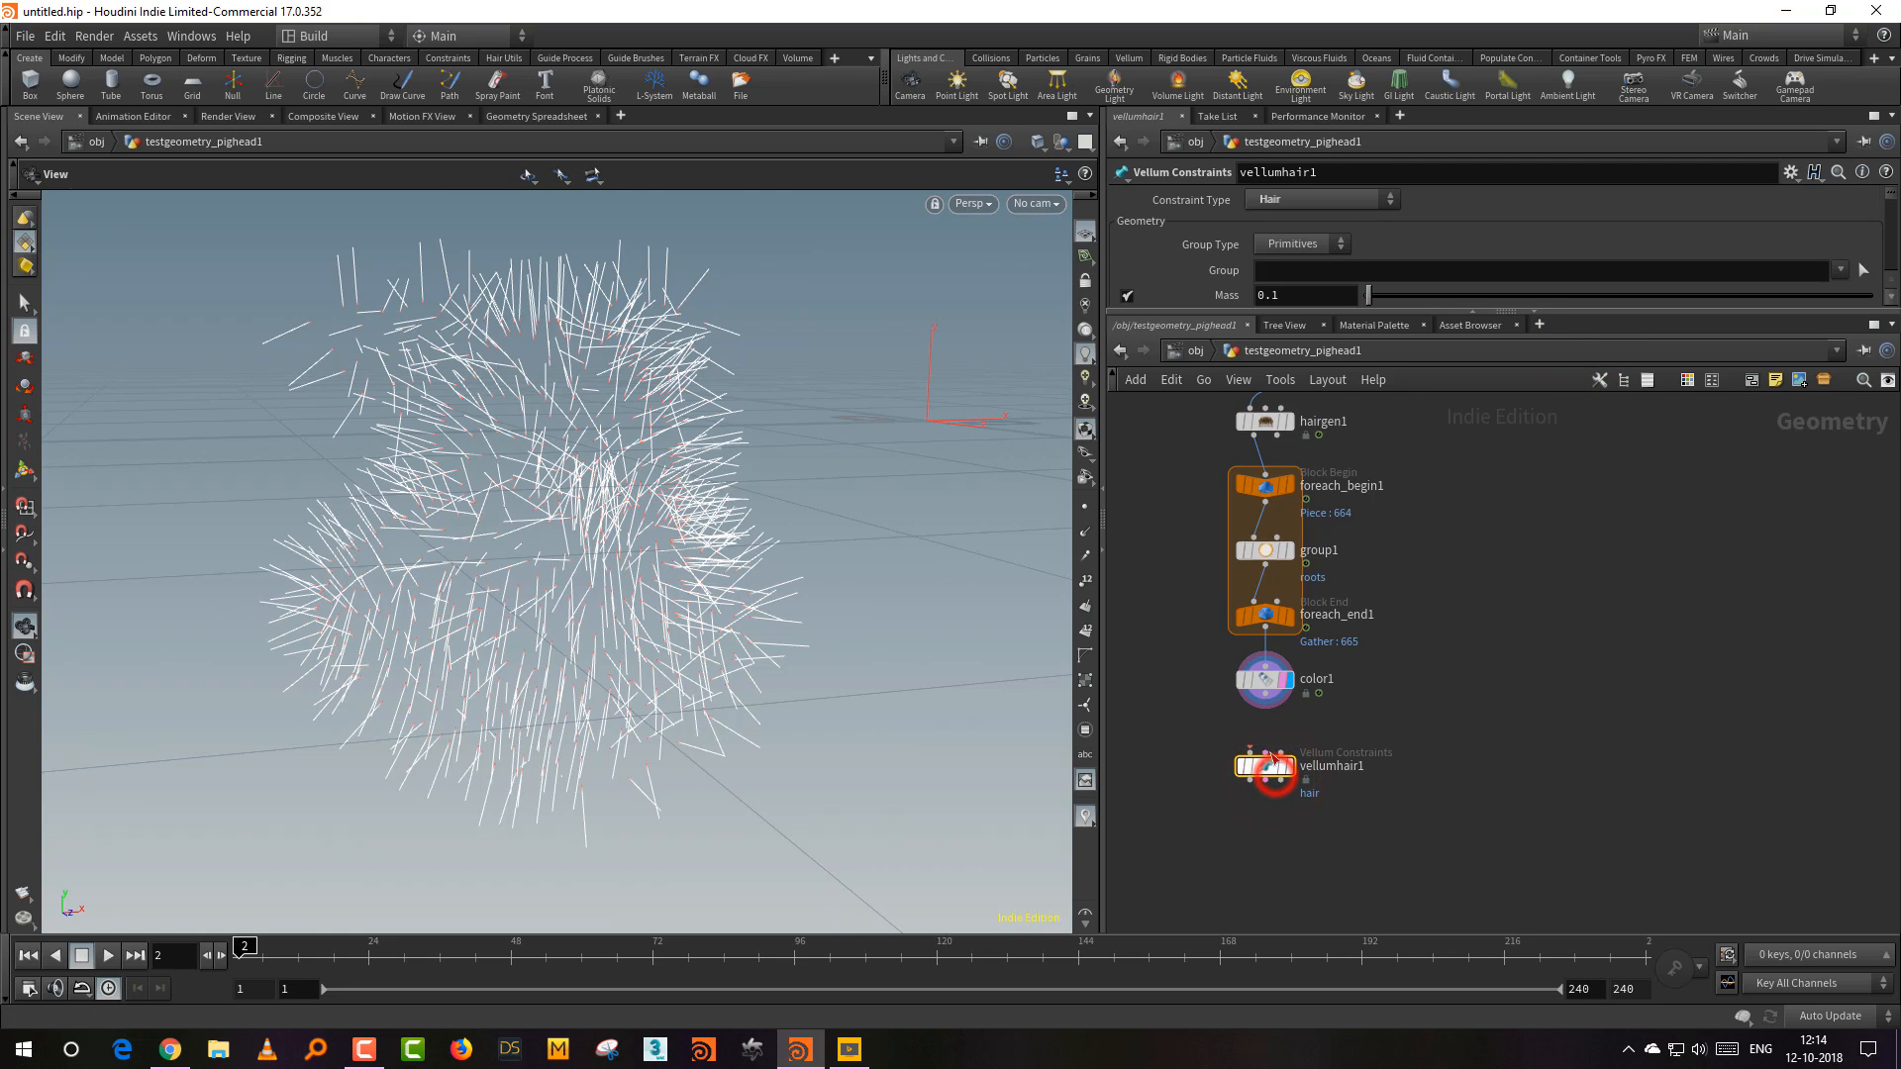
scroll(1281, 738, up, 2)
drag(1256, 706, 1233, 765)
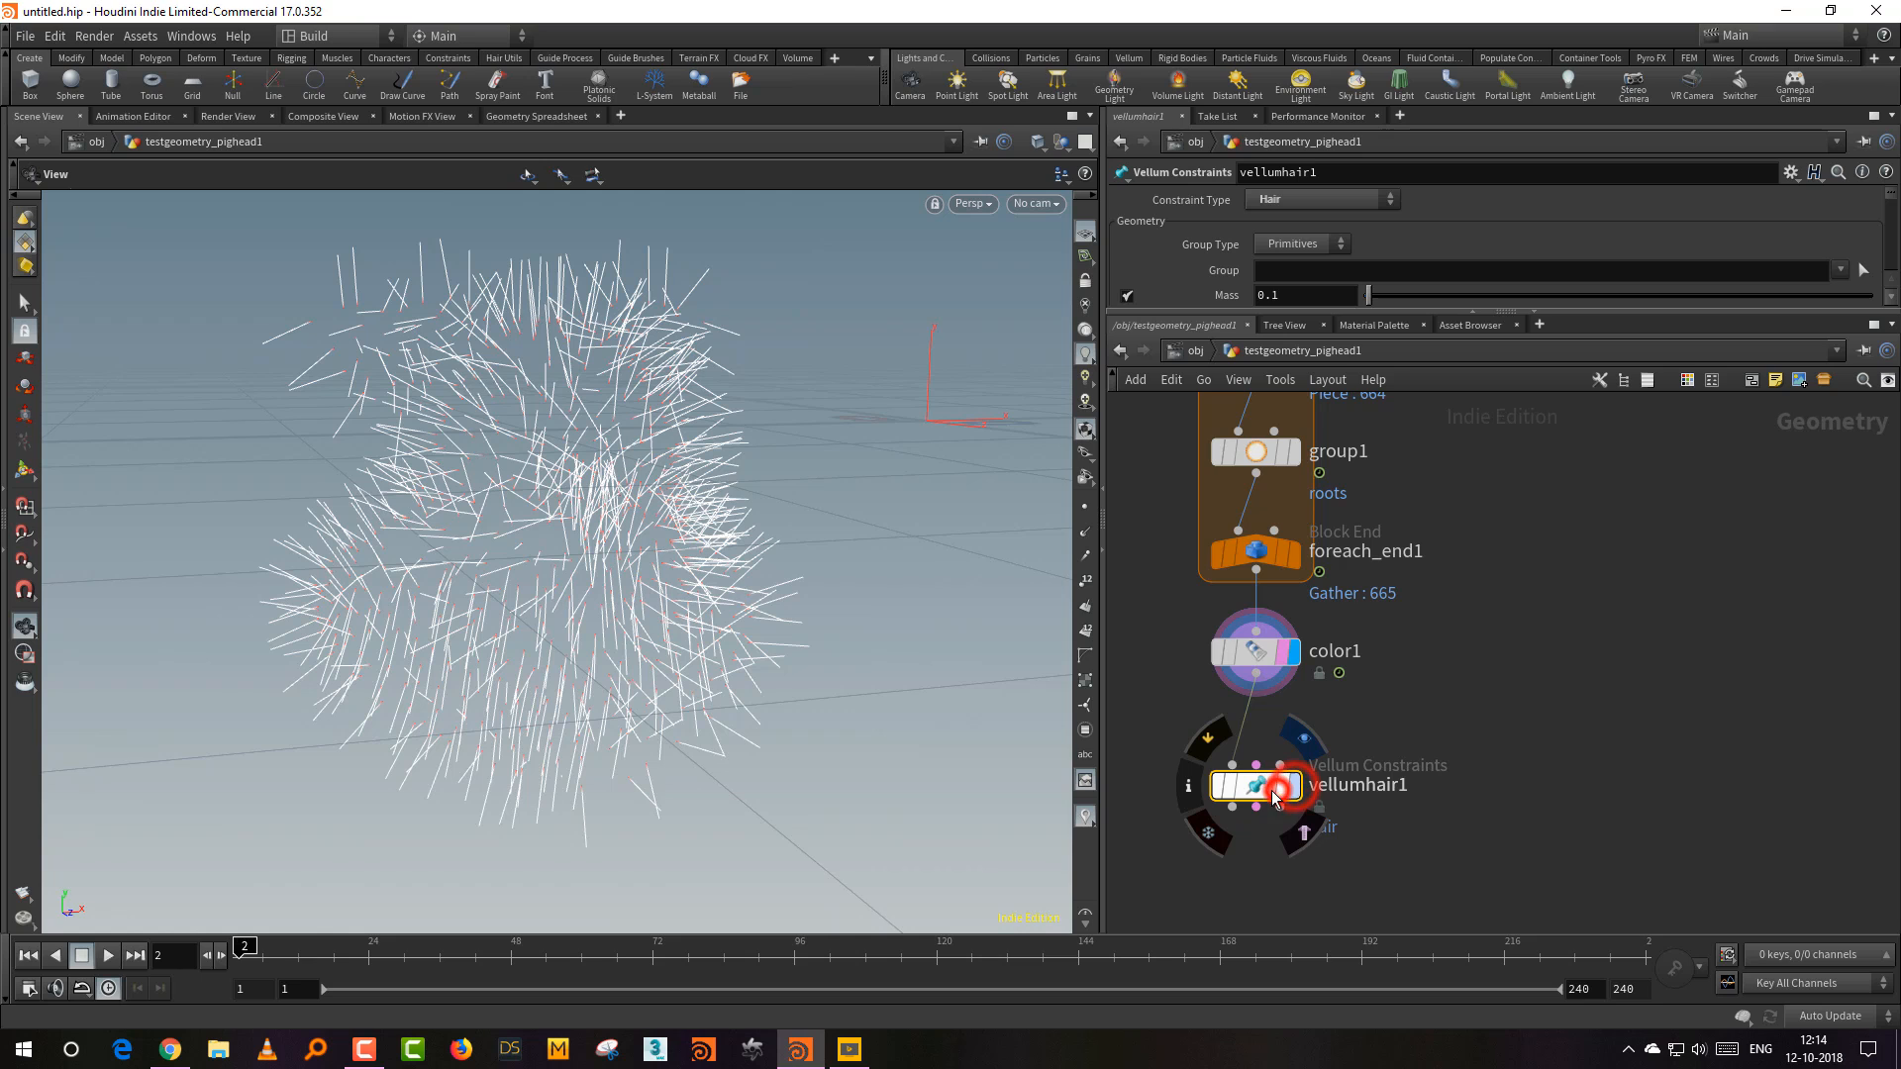
click(1292, 790)
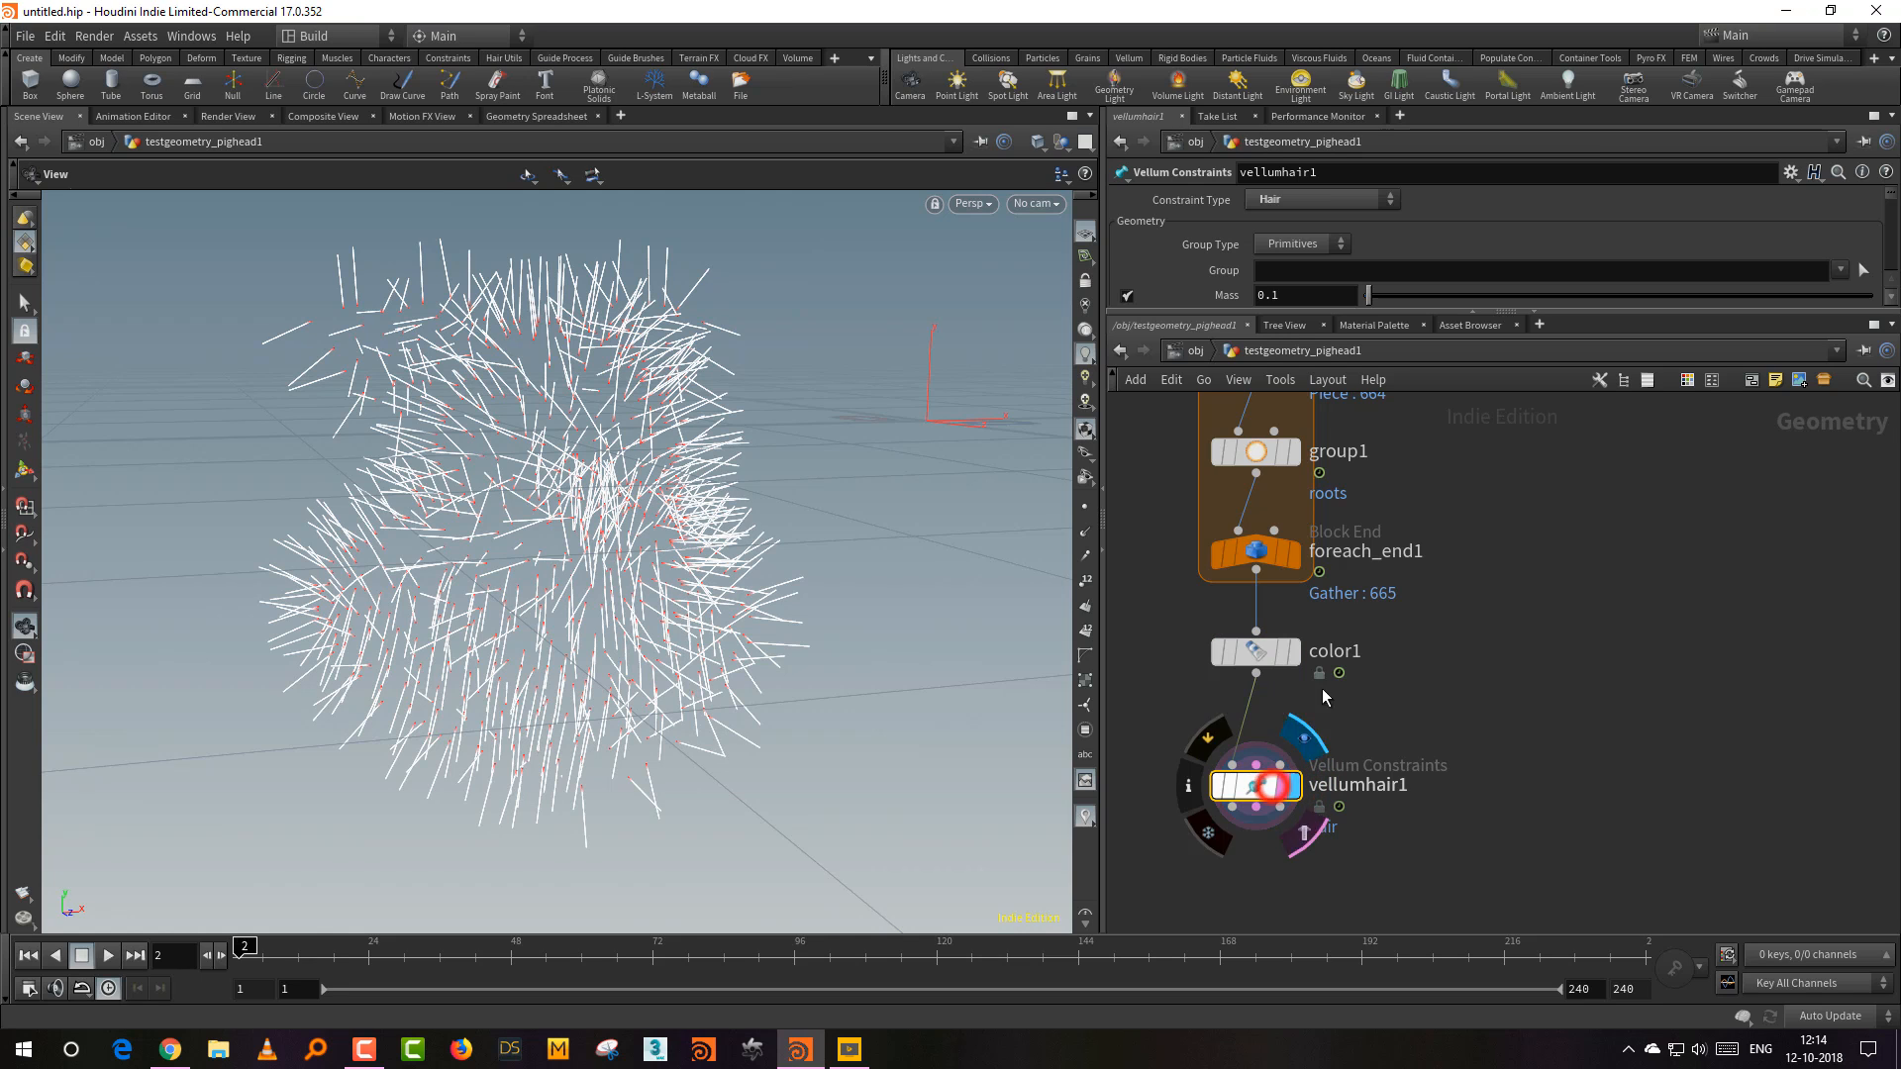
Step: Set the Vellum hair node's Pin Points to the roots group and inspect the pinned roots up close
click(1300, 313)
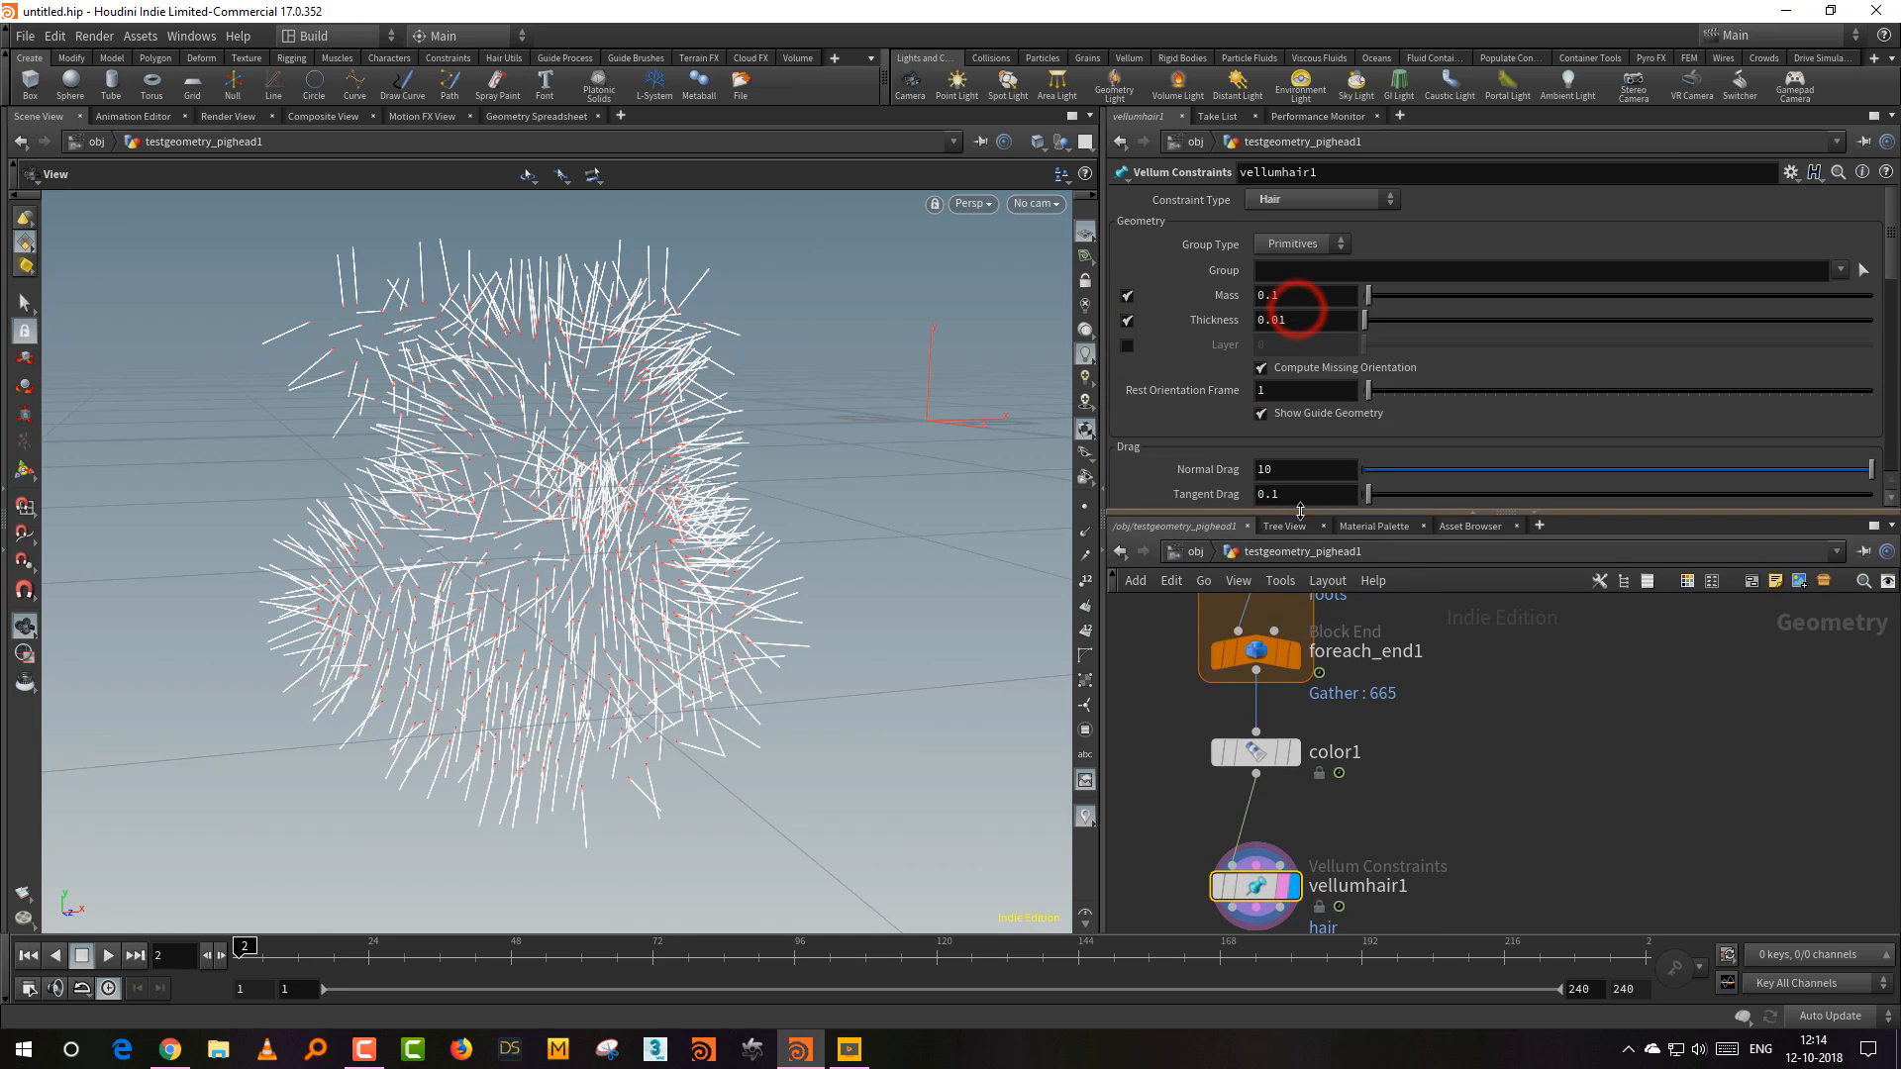
click(1882, 260)
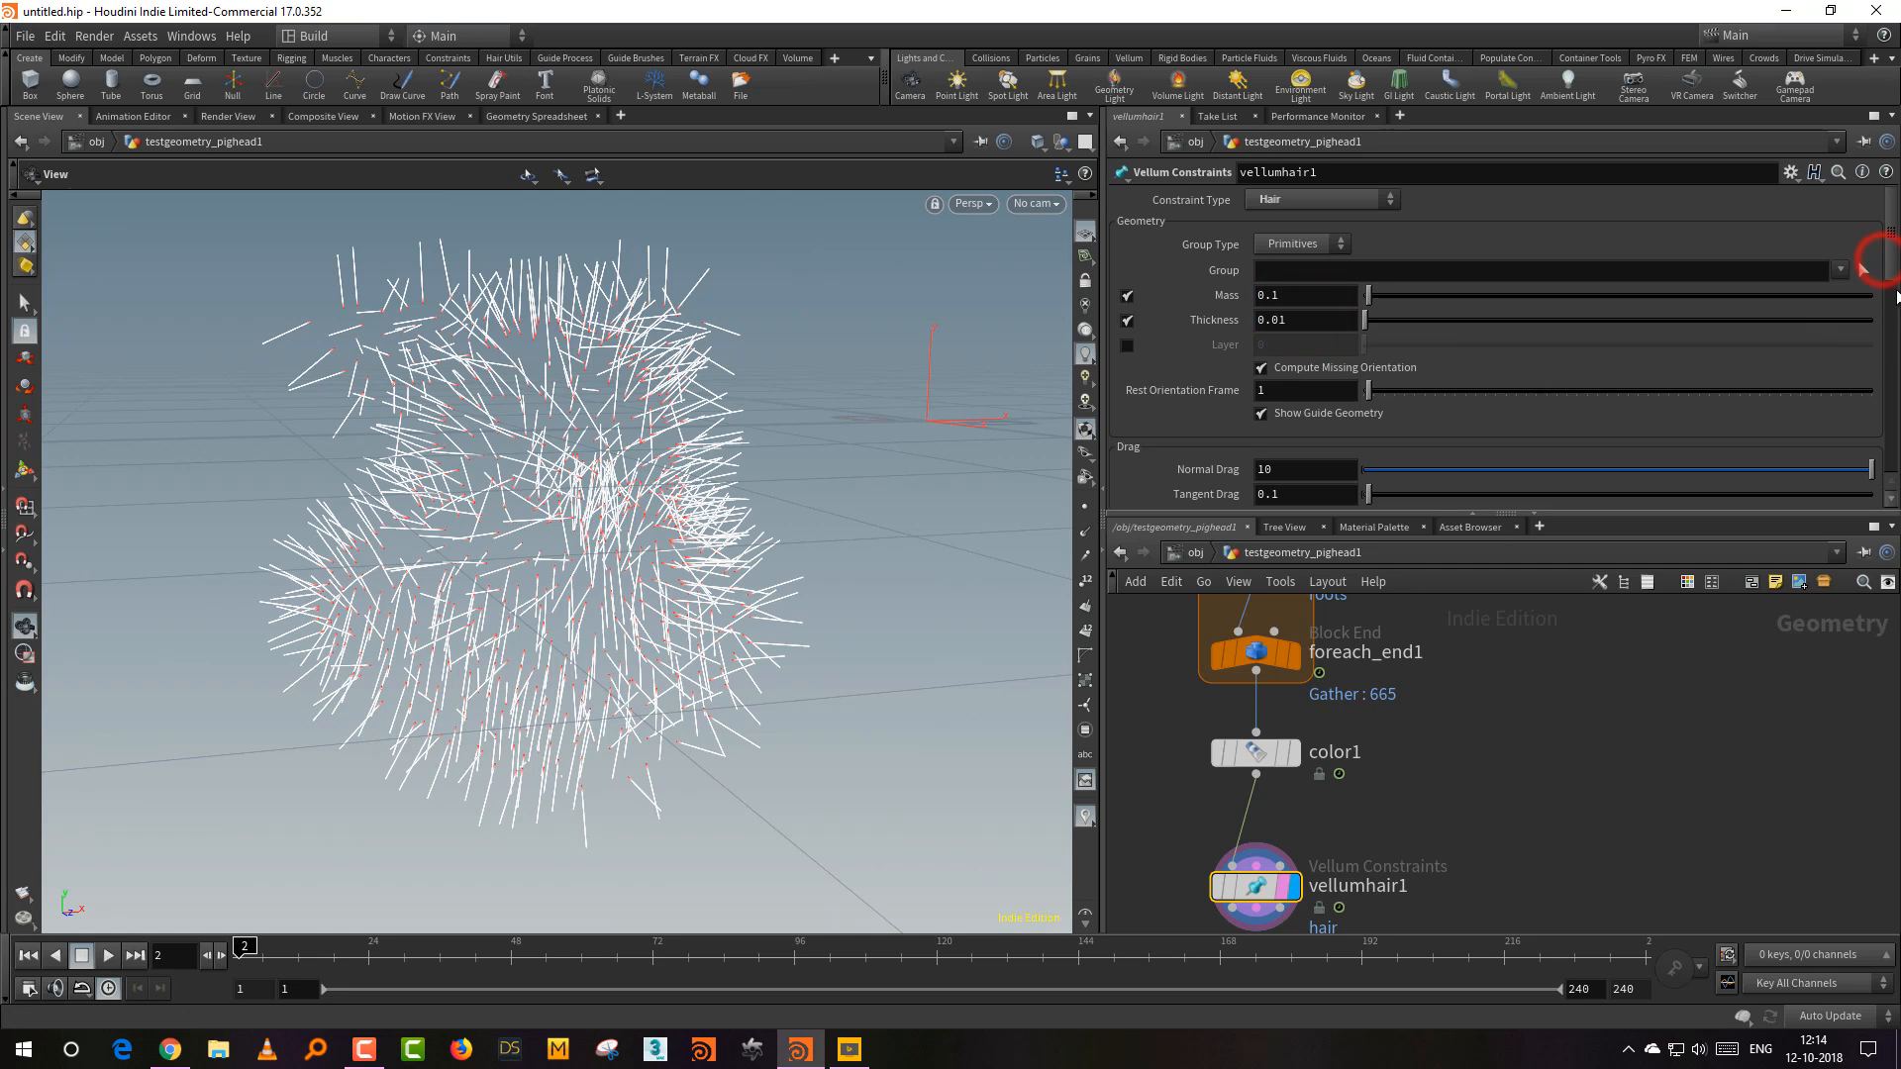
drag(1897, 295, 1892, 336)
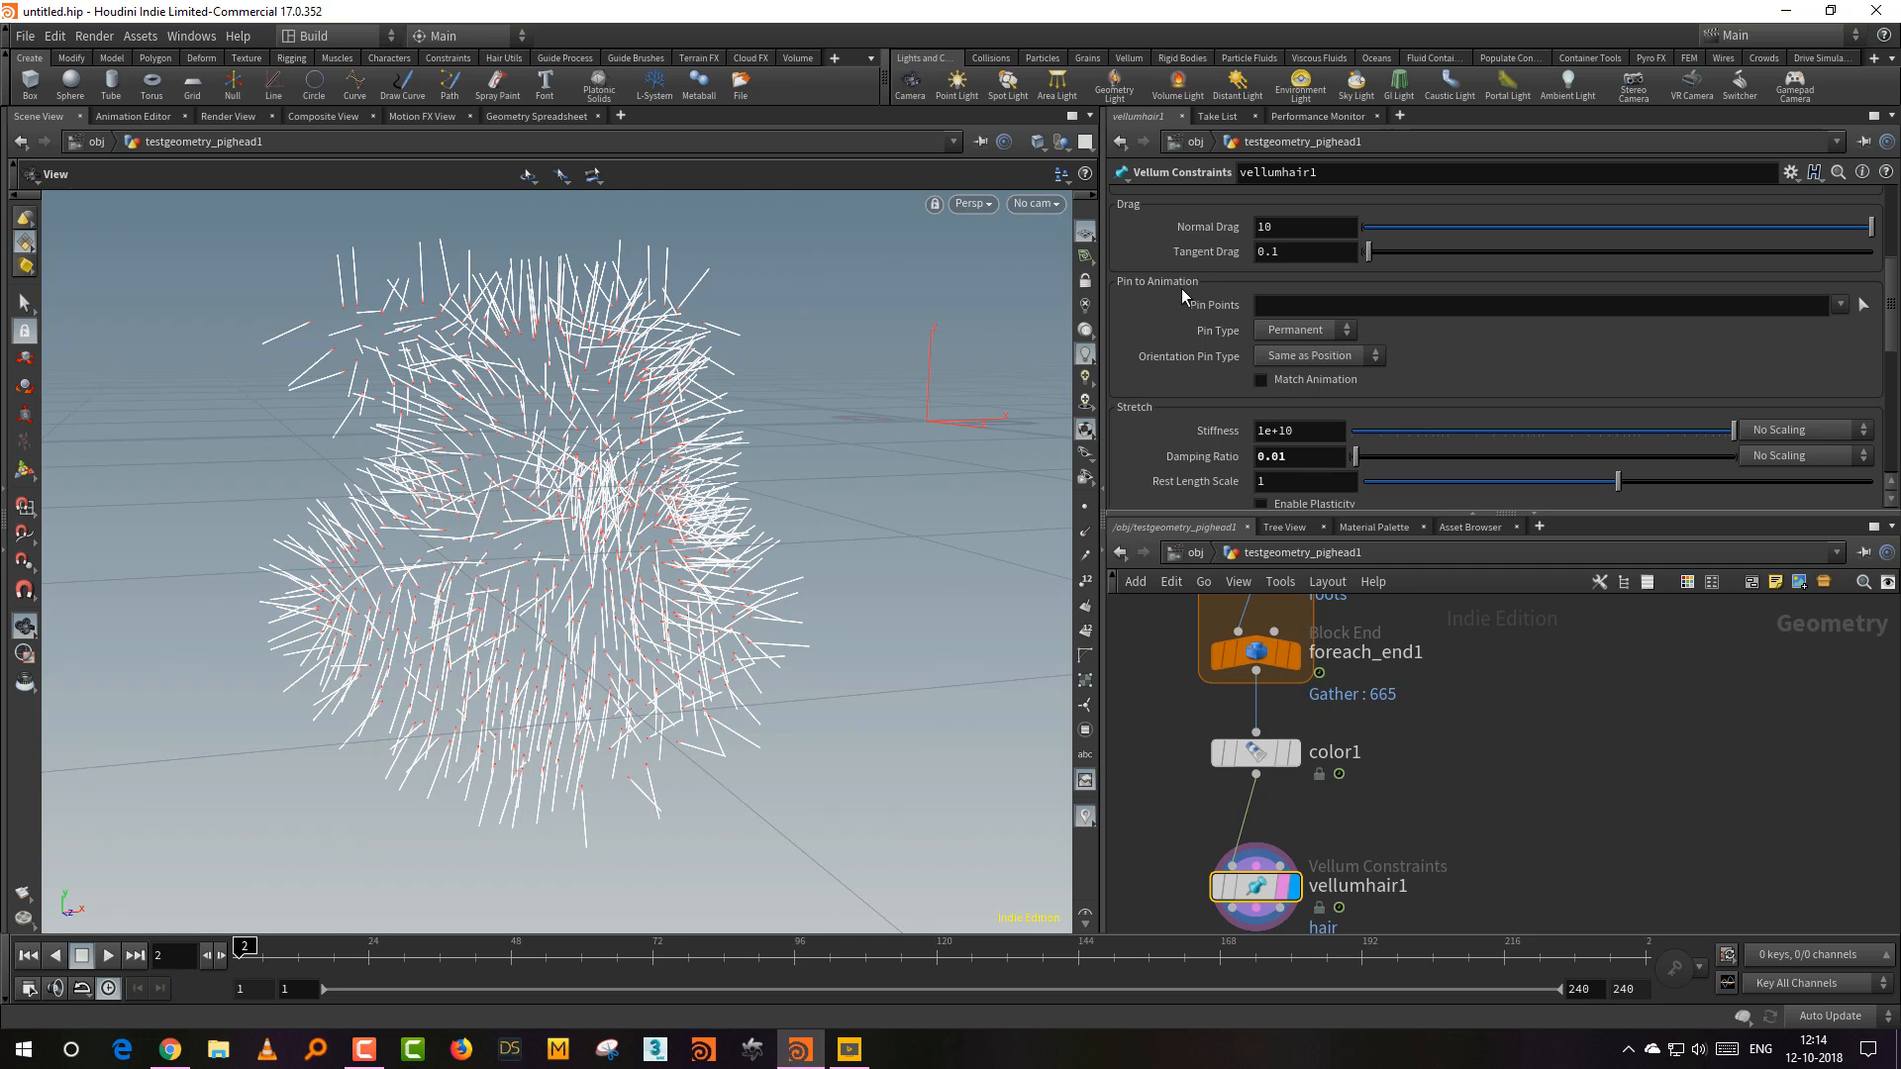
click(1840, 304)
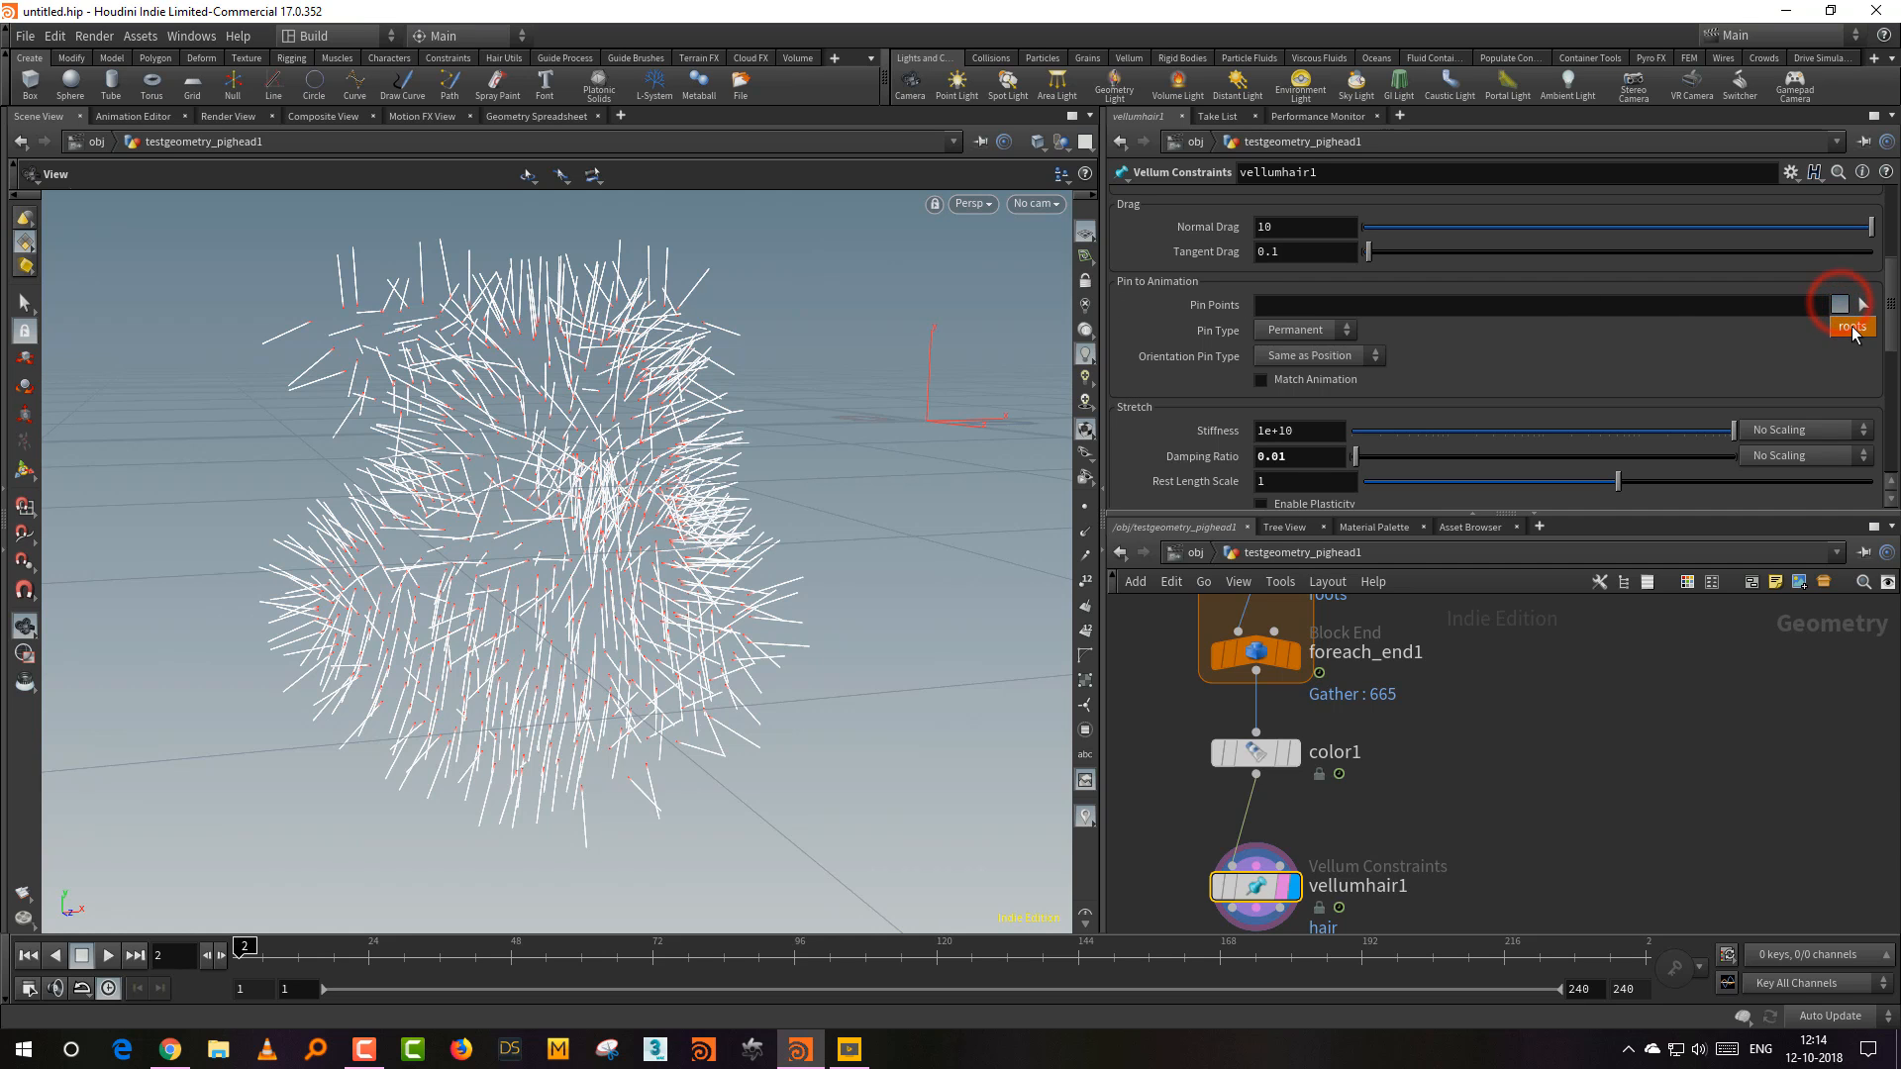
click(1853, 329)
right_drag(747, 531, 839, 425)
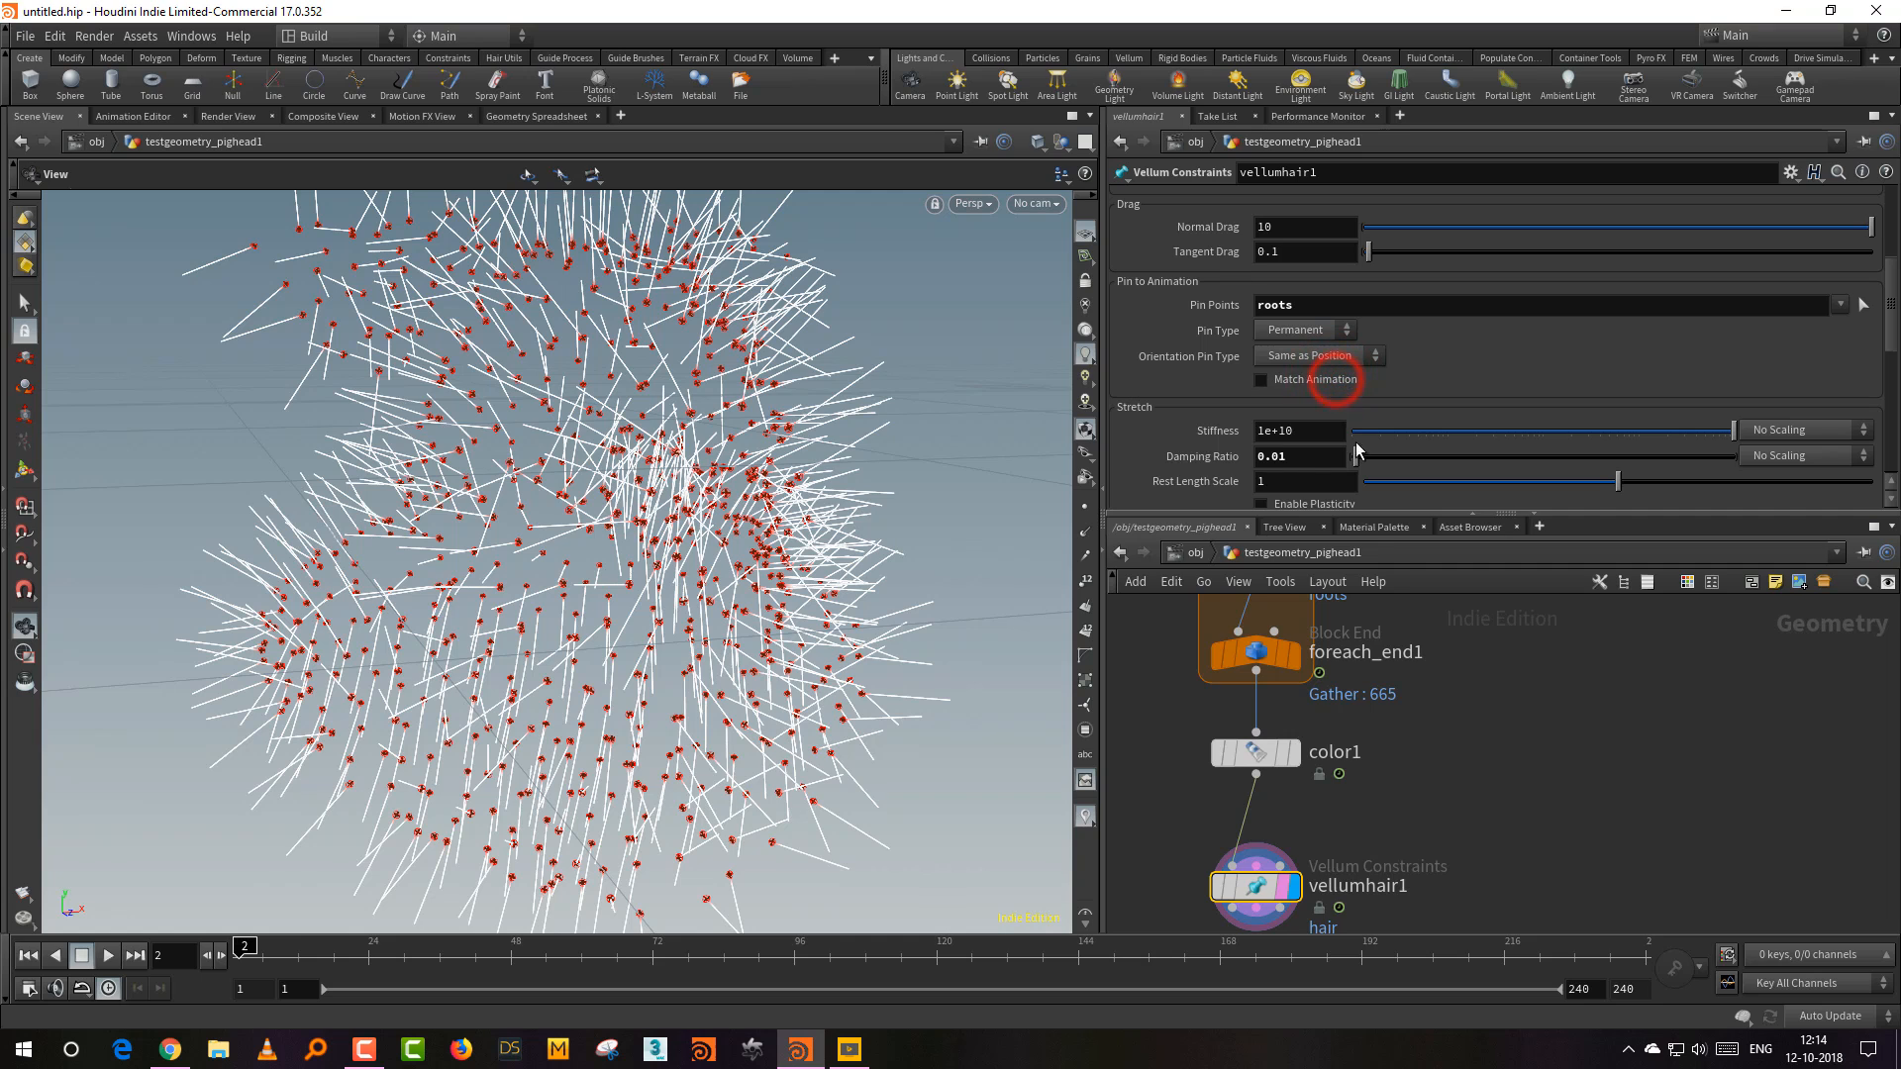
Step: Add a Vellum Solver node beneath the Vellum hair node
drag(1365, 512, 1364, 302)
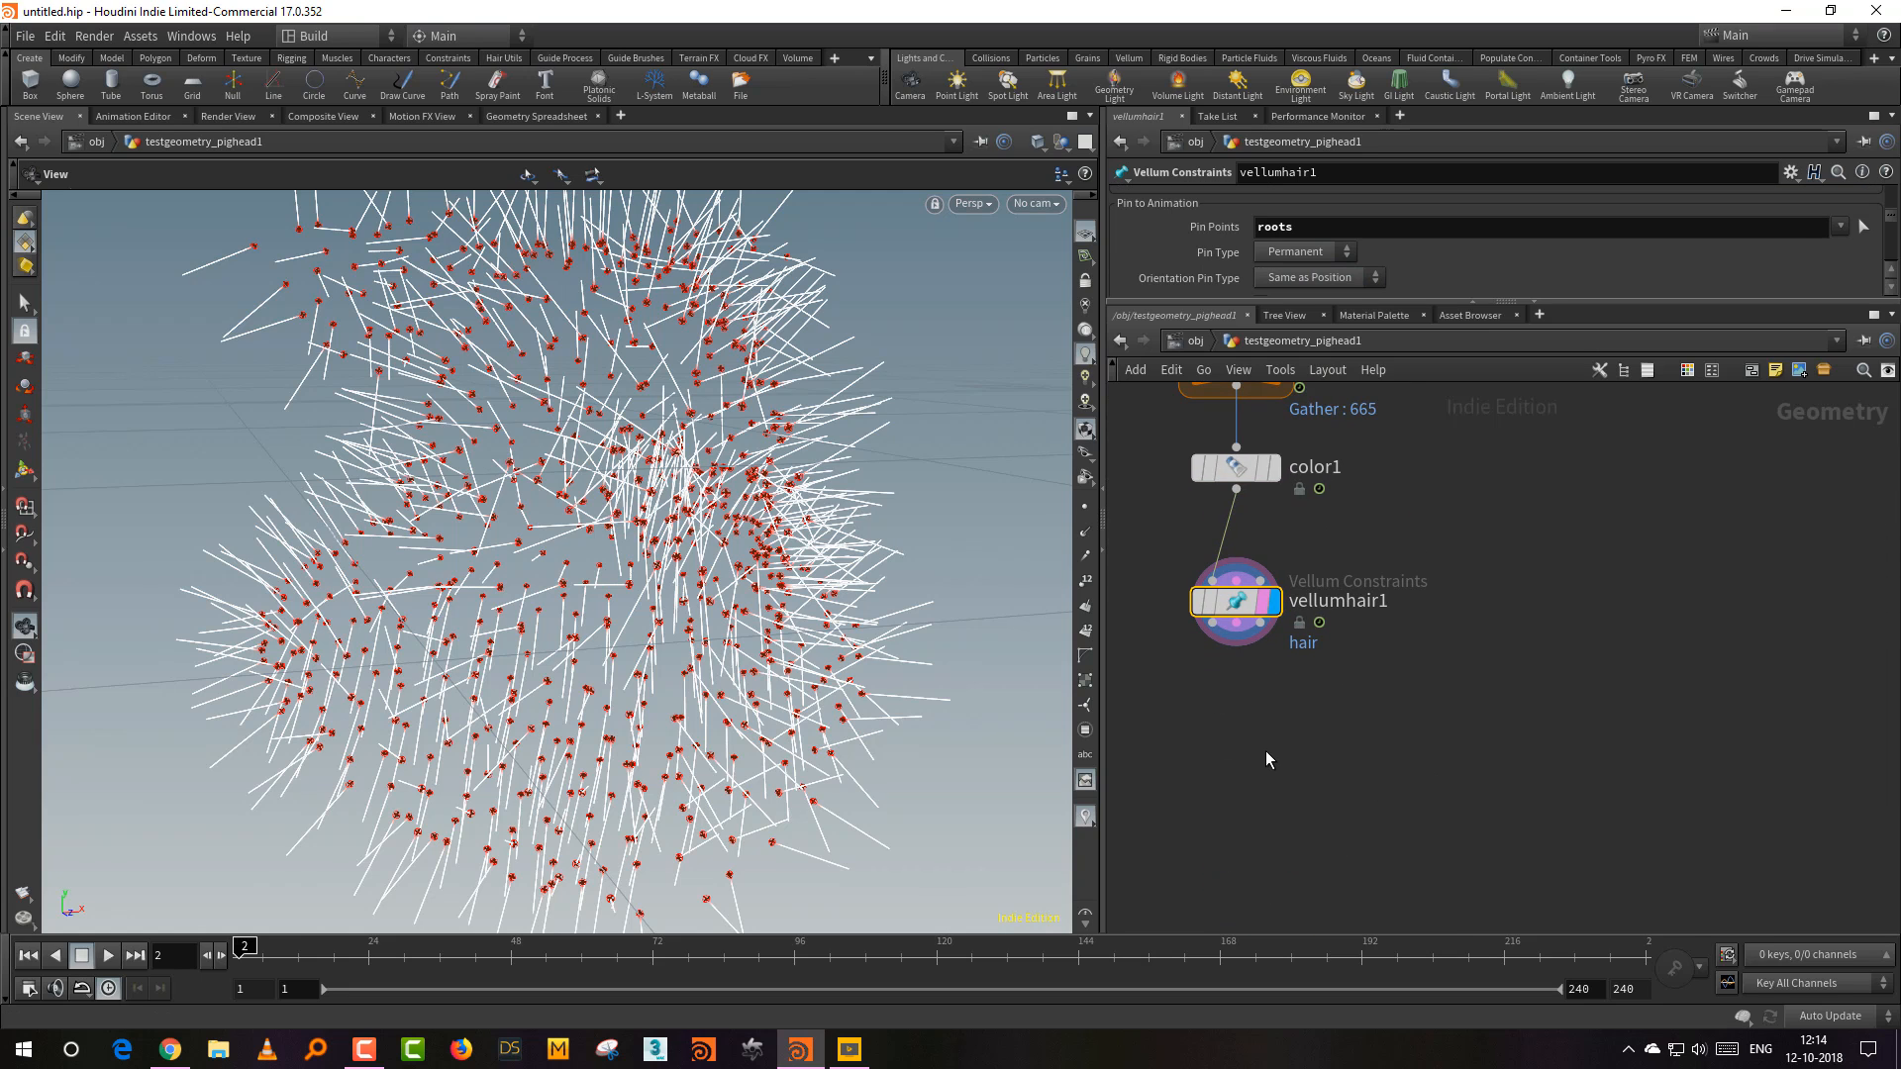
key(Tab)
text(solv)
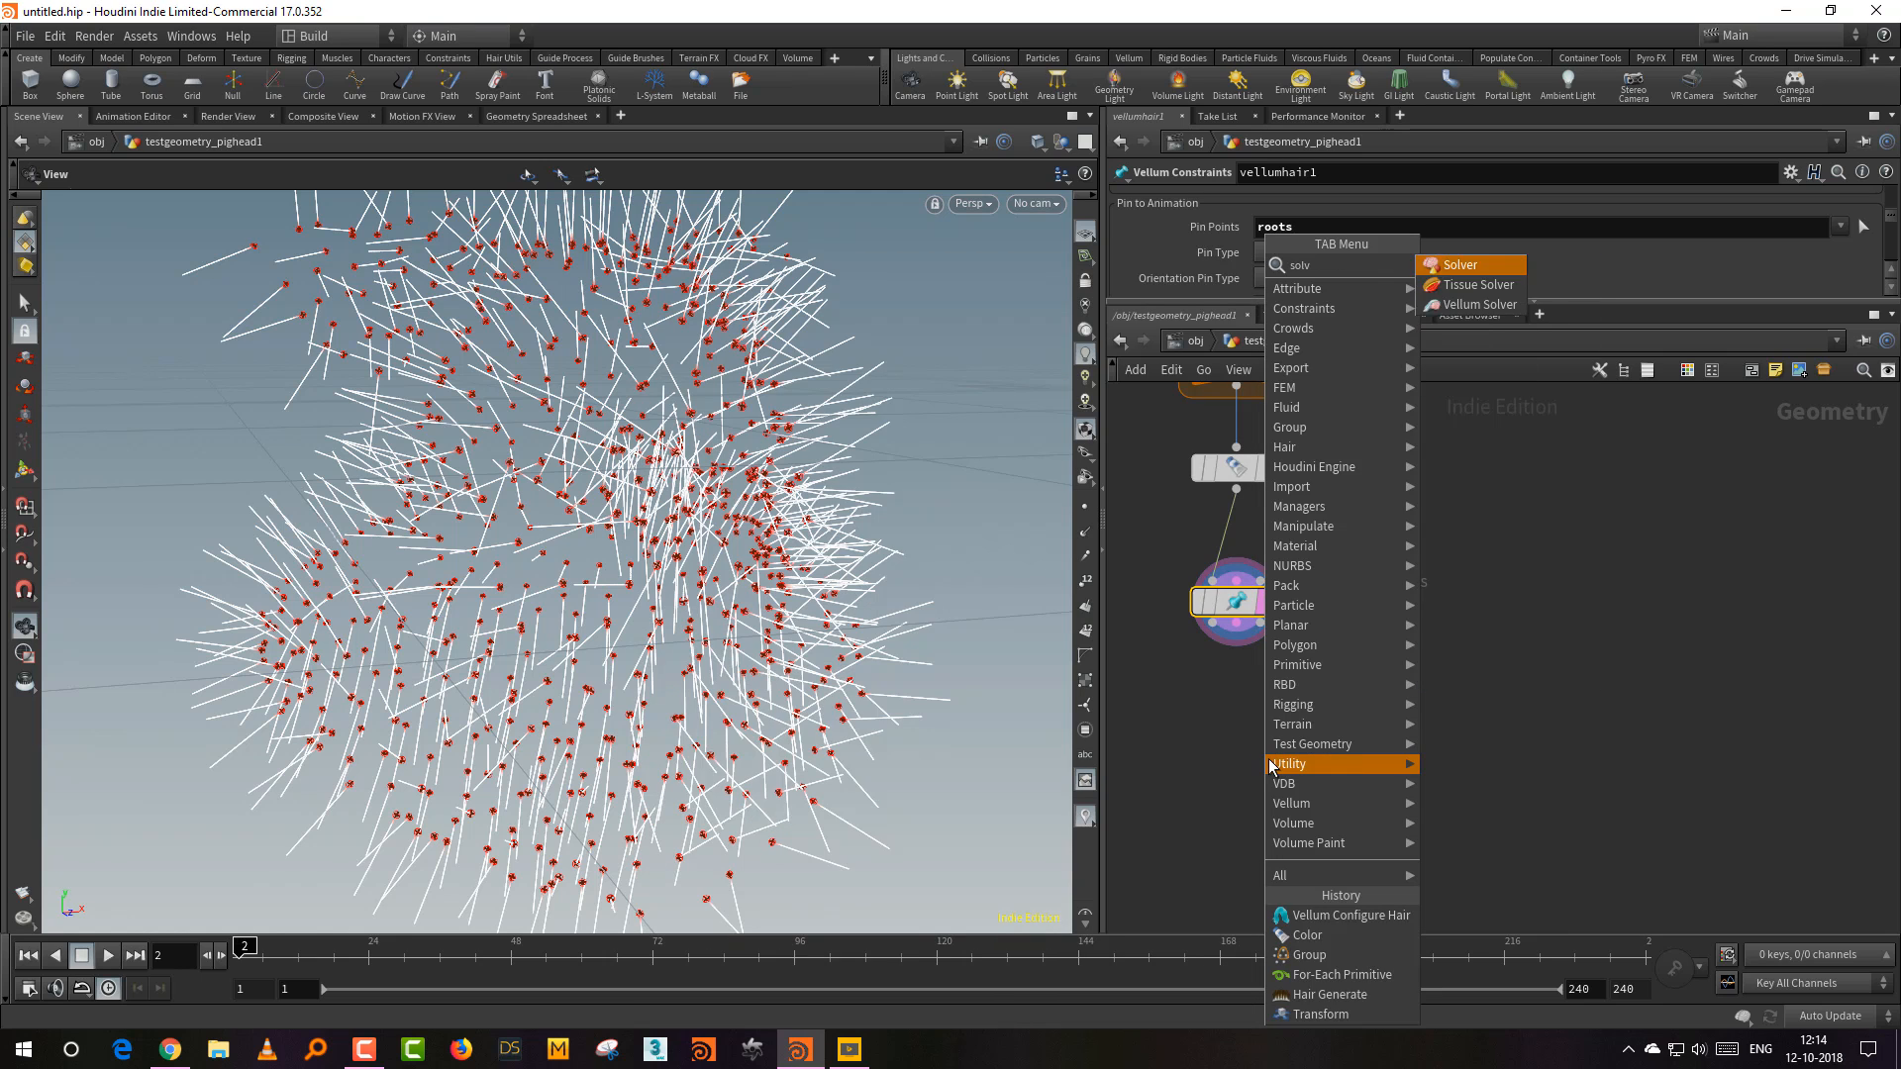
key(BackSpace)
key(BackSpace)
key(BackSpace)
key(BackSpace)
text(vellu)
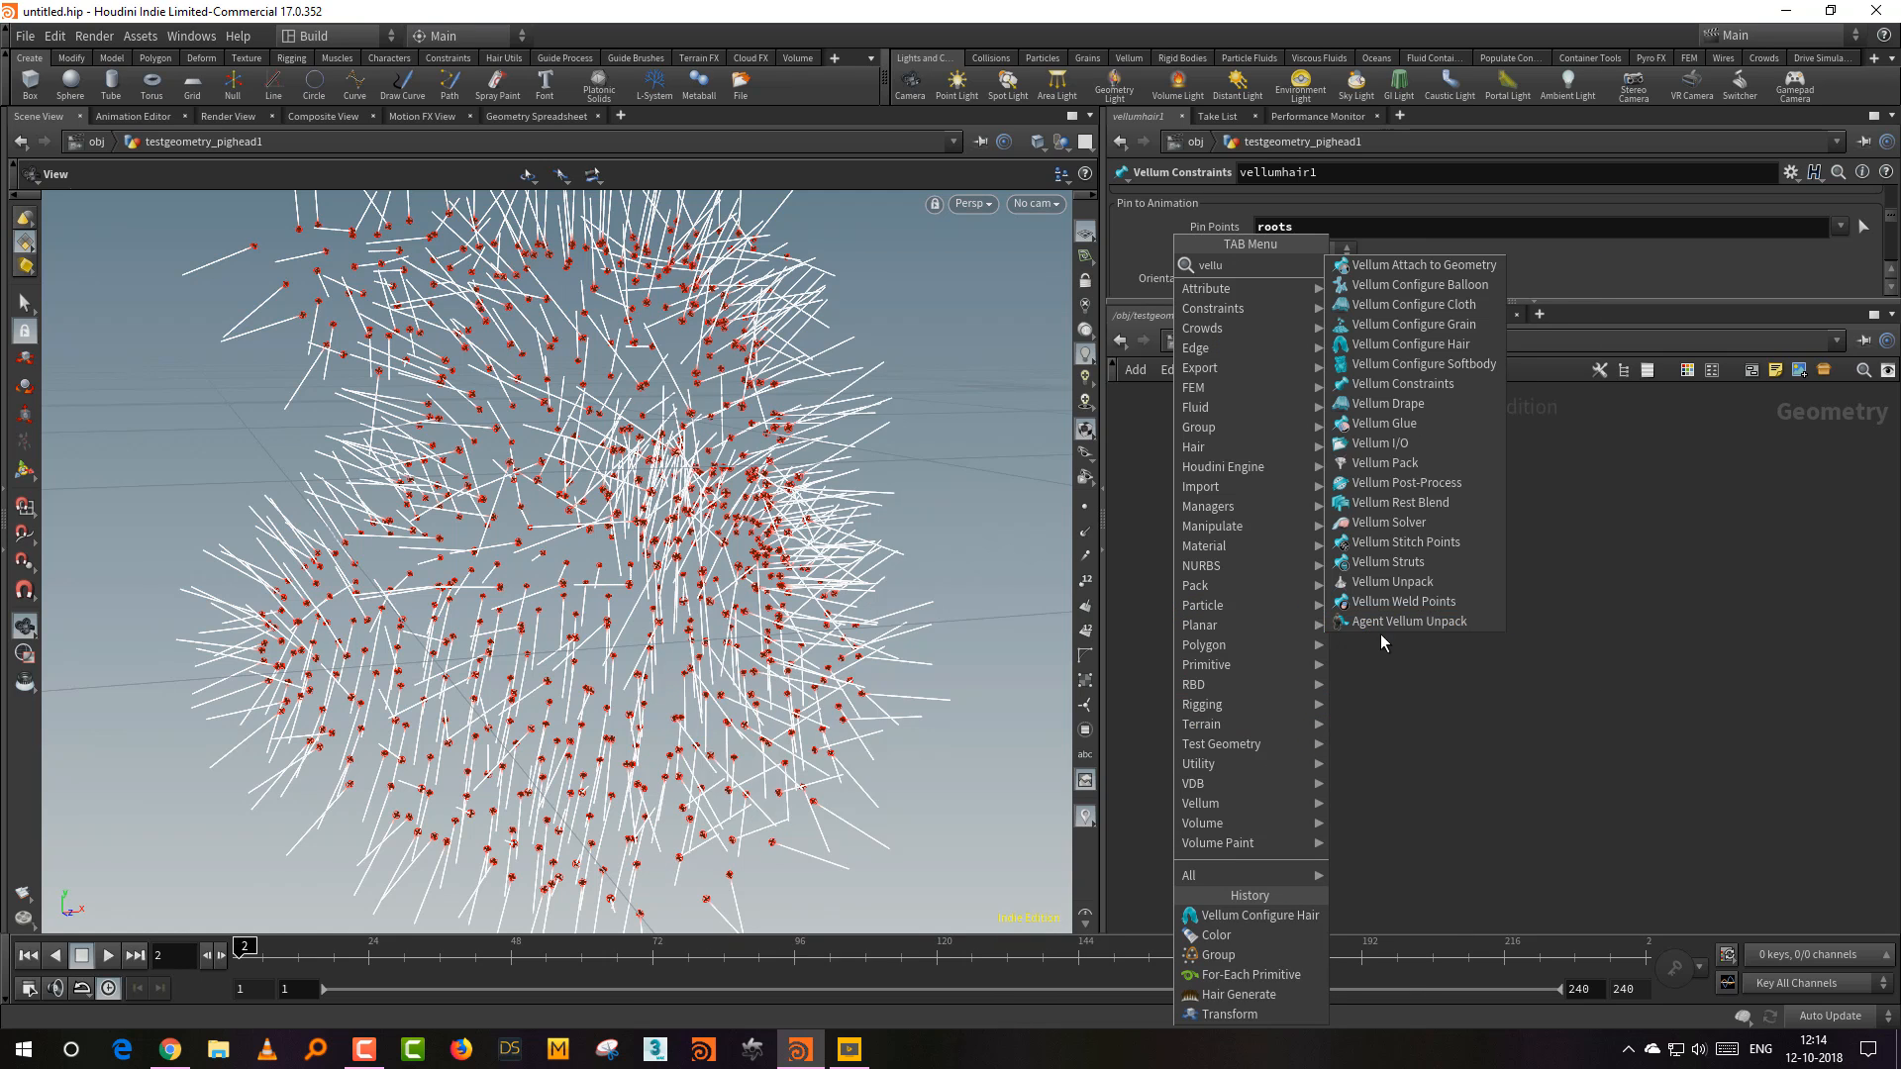
click(1436, 519)
click(1231, 793)
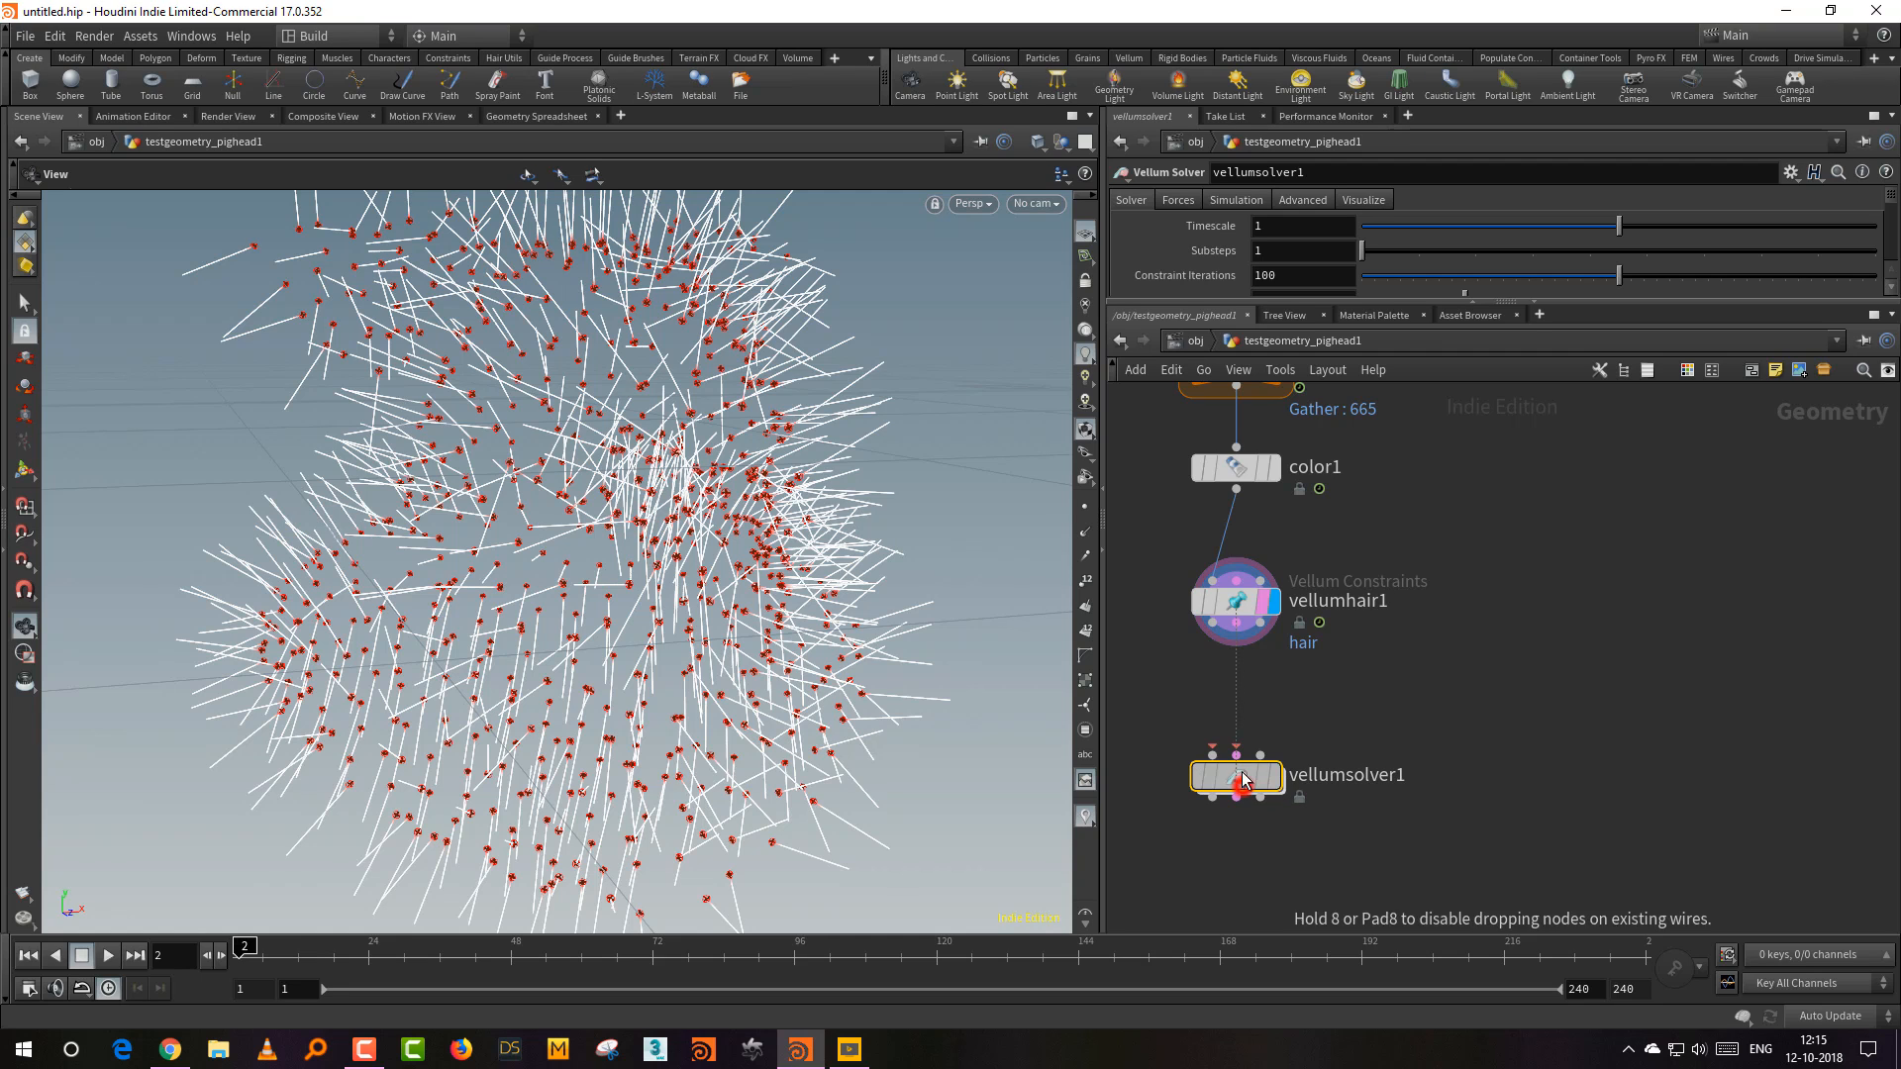
Step: Wire the Vellum hair node's geometry and constraint outputs into the matching Vellum Solver inputs and display the solver
key(h)
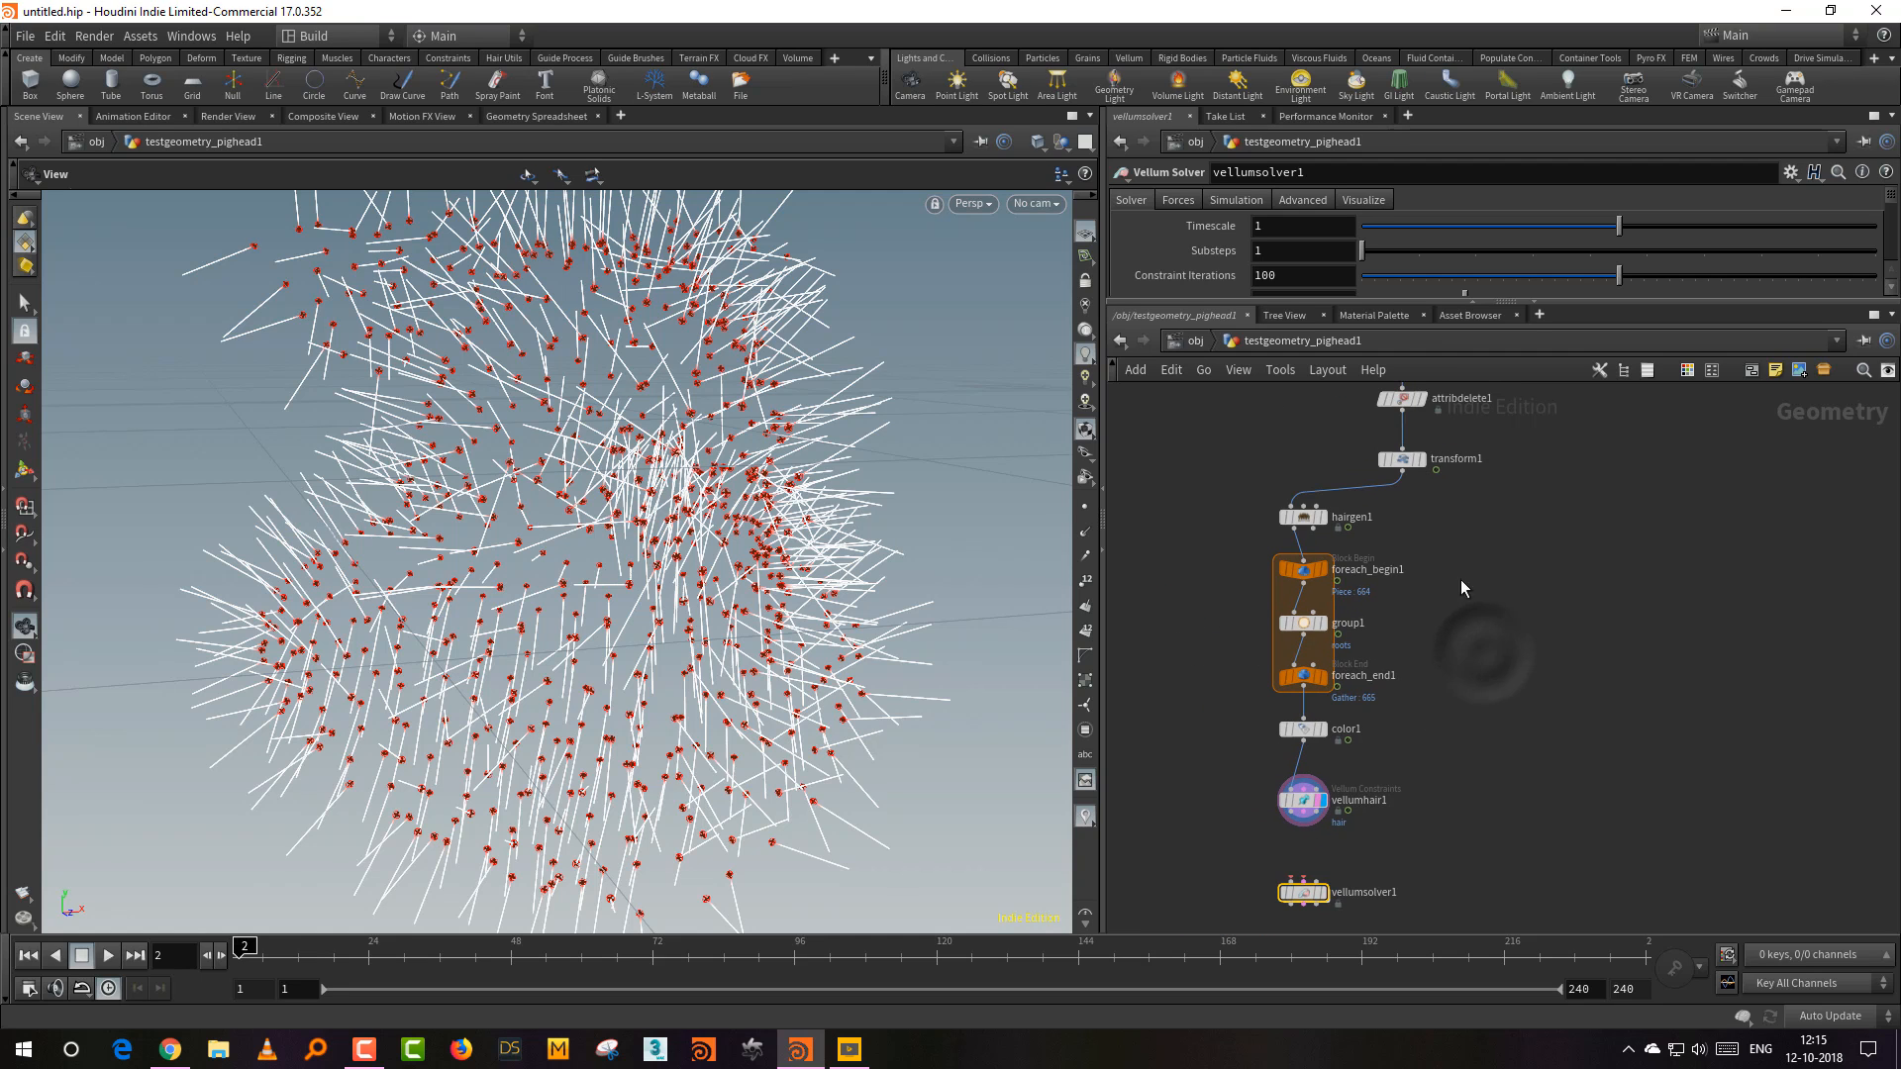
scroll(1382, 758, up, 4)
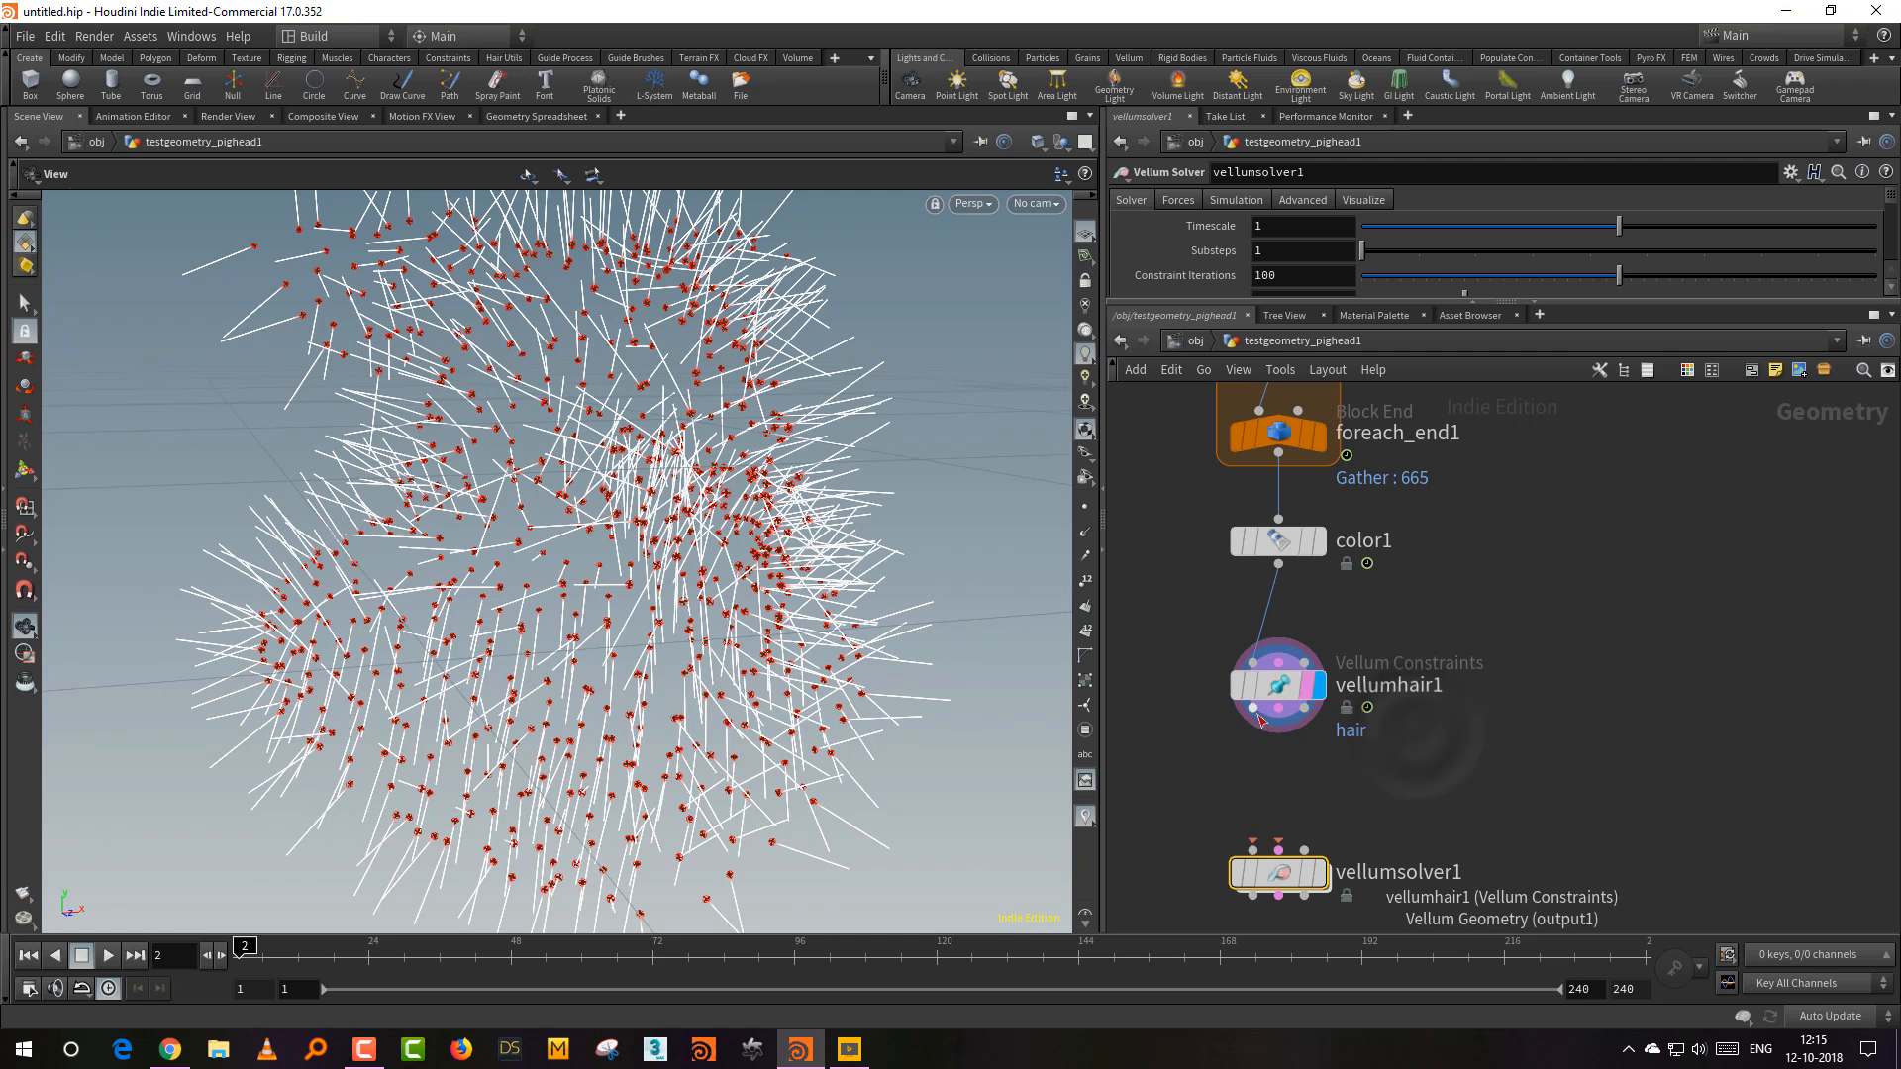
drag(1253, 708, 1253, 849)
drag(1278, 709, 1279, 848)
middle_drag(1323, 800, 1364, 692)
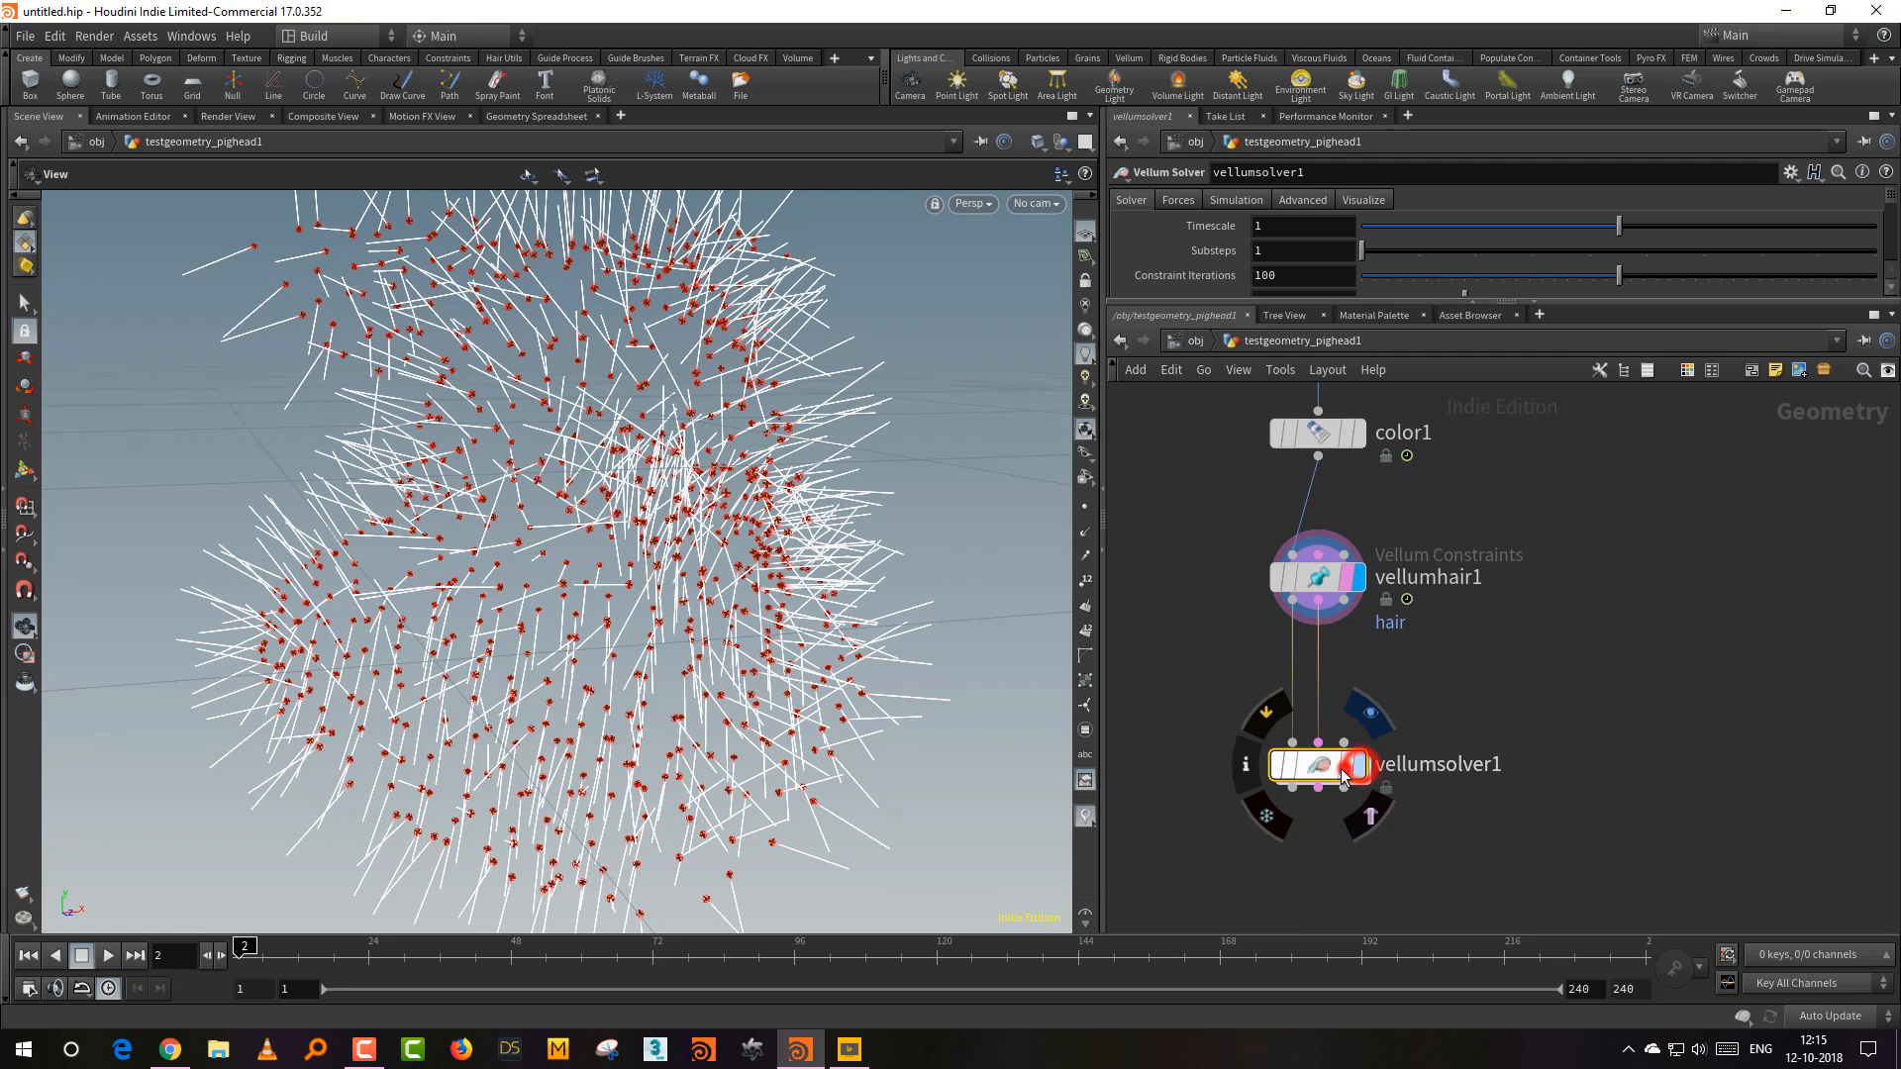
click(1361, 769)
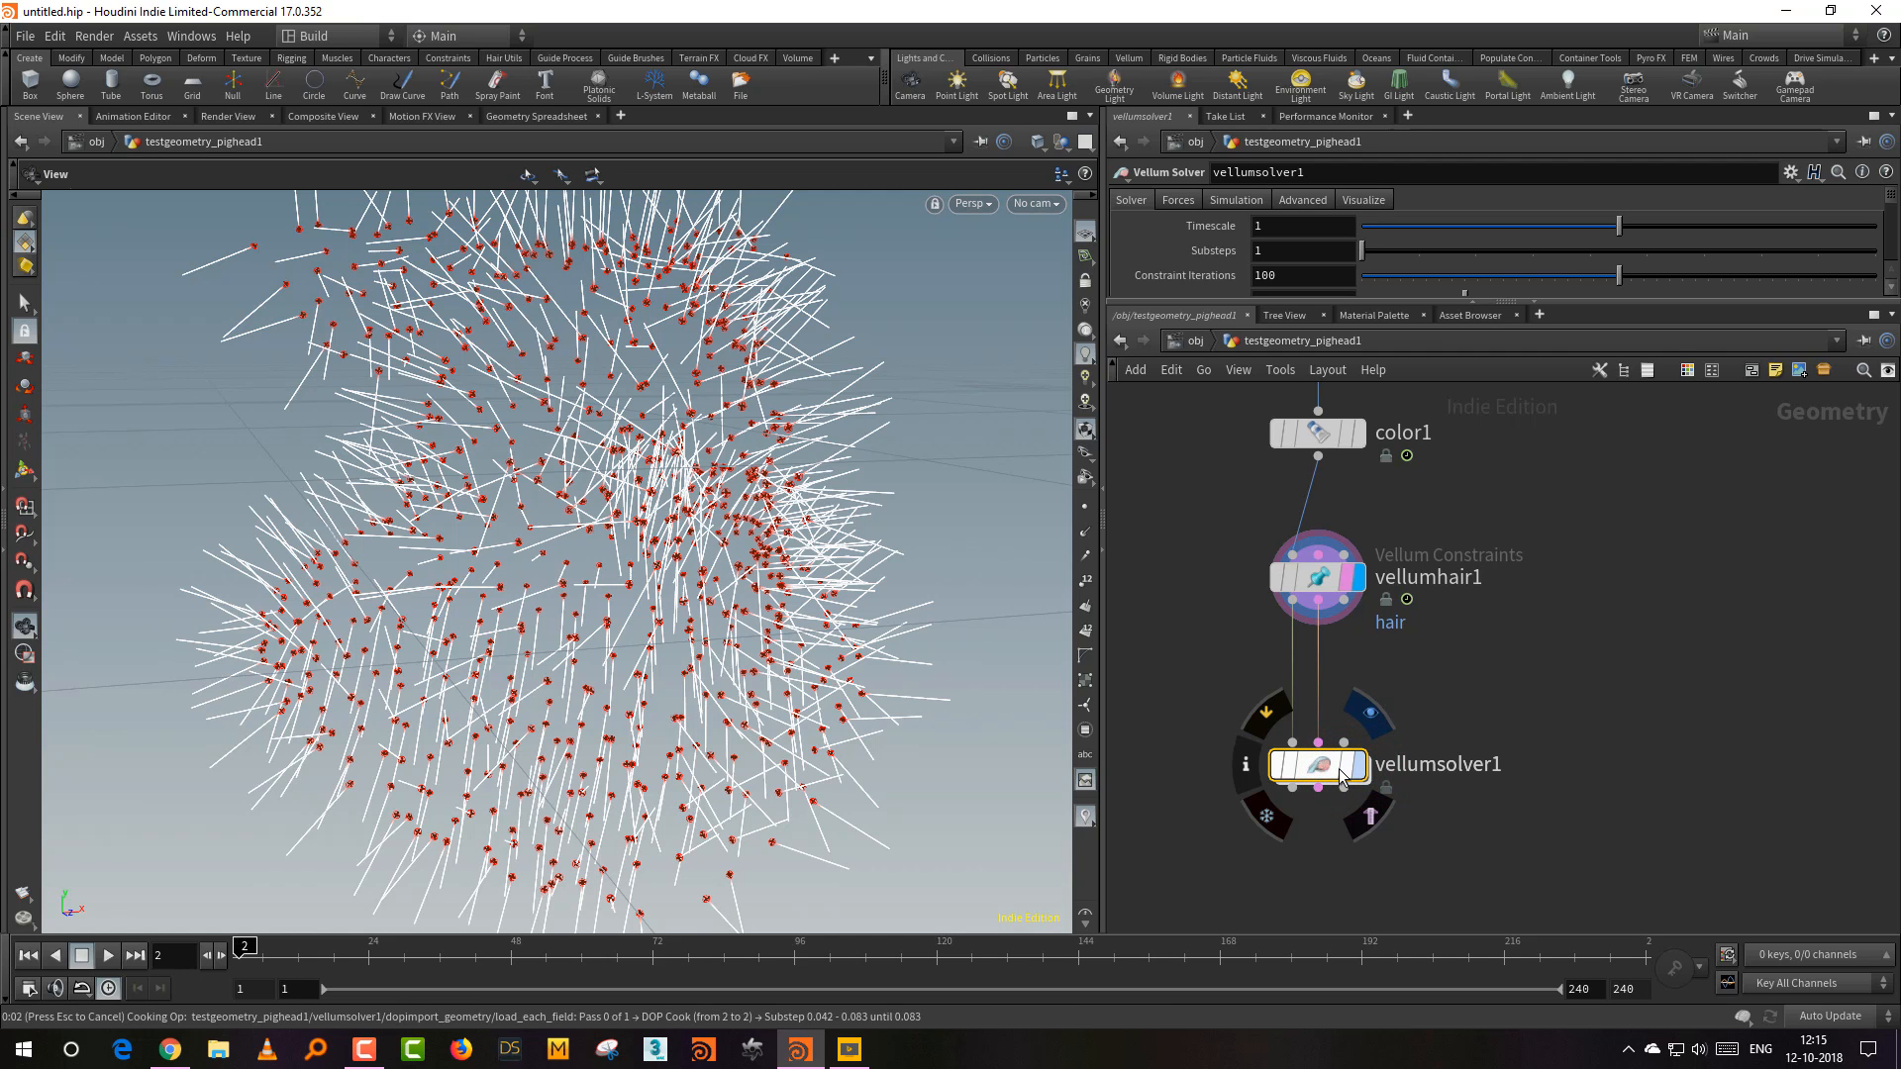
Step: Play the hair simulation from frame 1, stop it and return to the first frame
right_drag(665, 685, 457, 748)
click(23, 957)
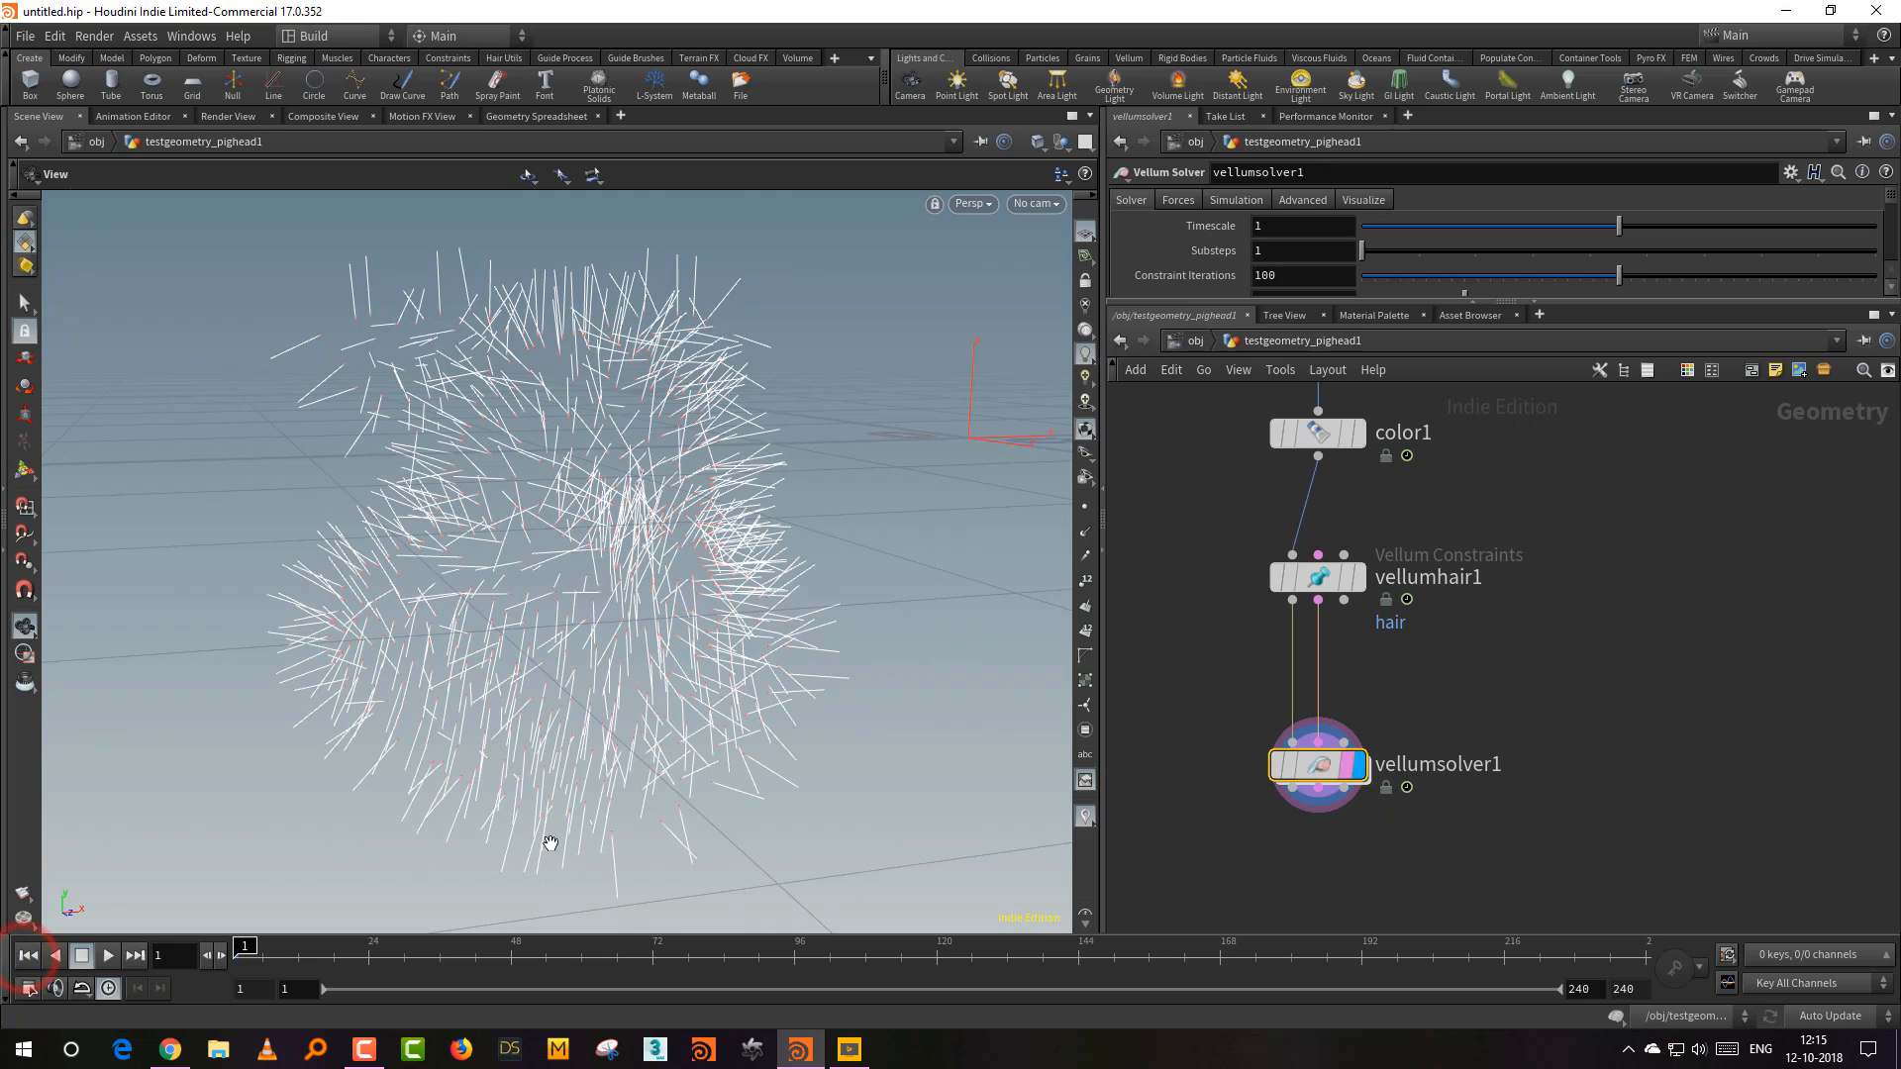
click(110, 954)
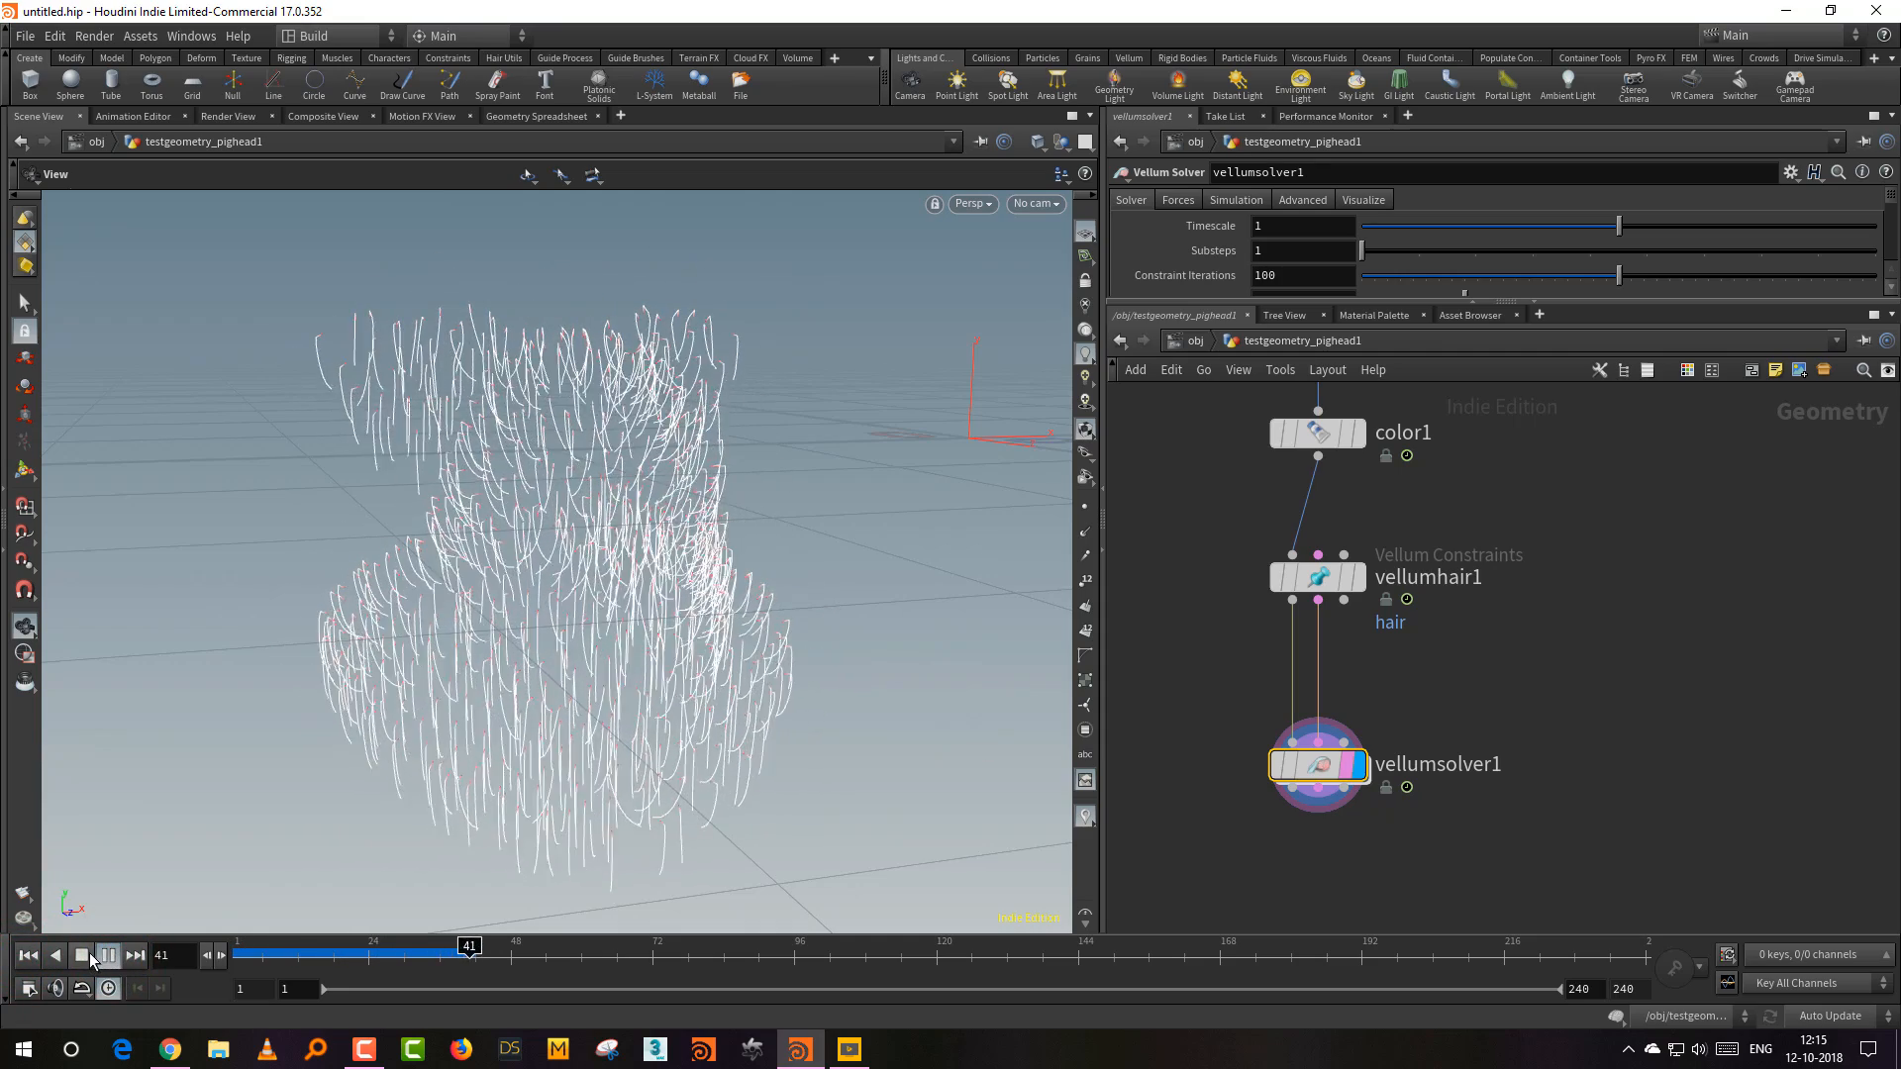
click(83, 955)
click(29, 956)
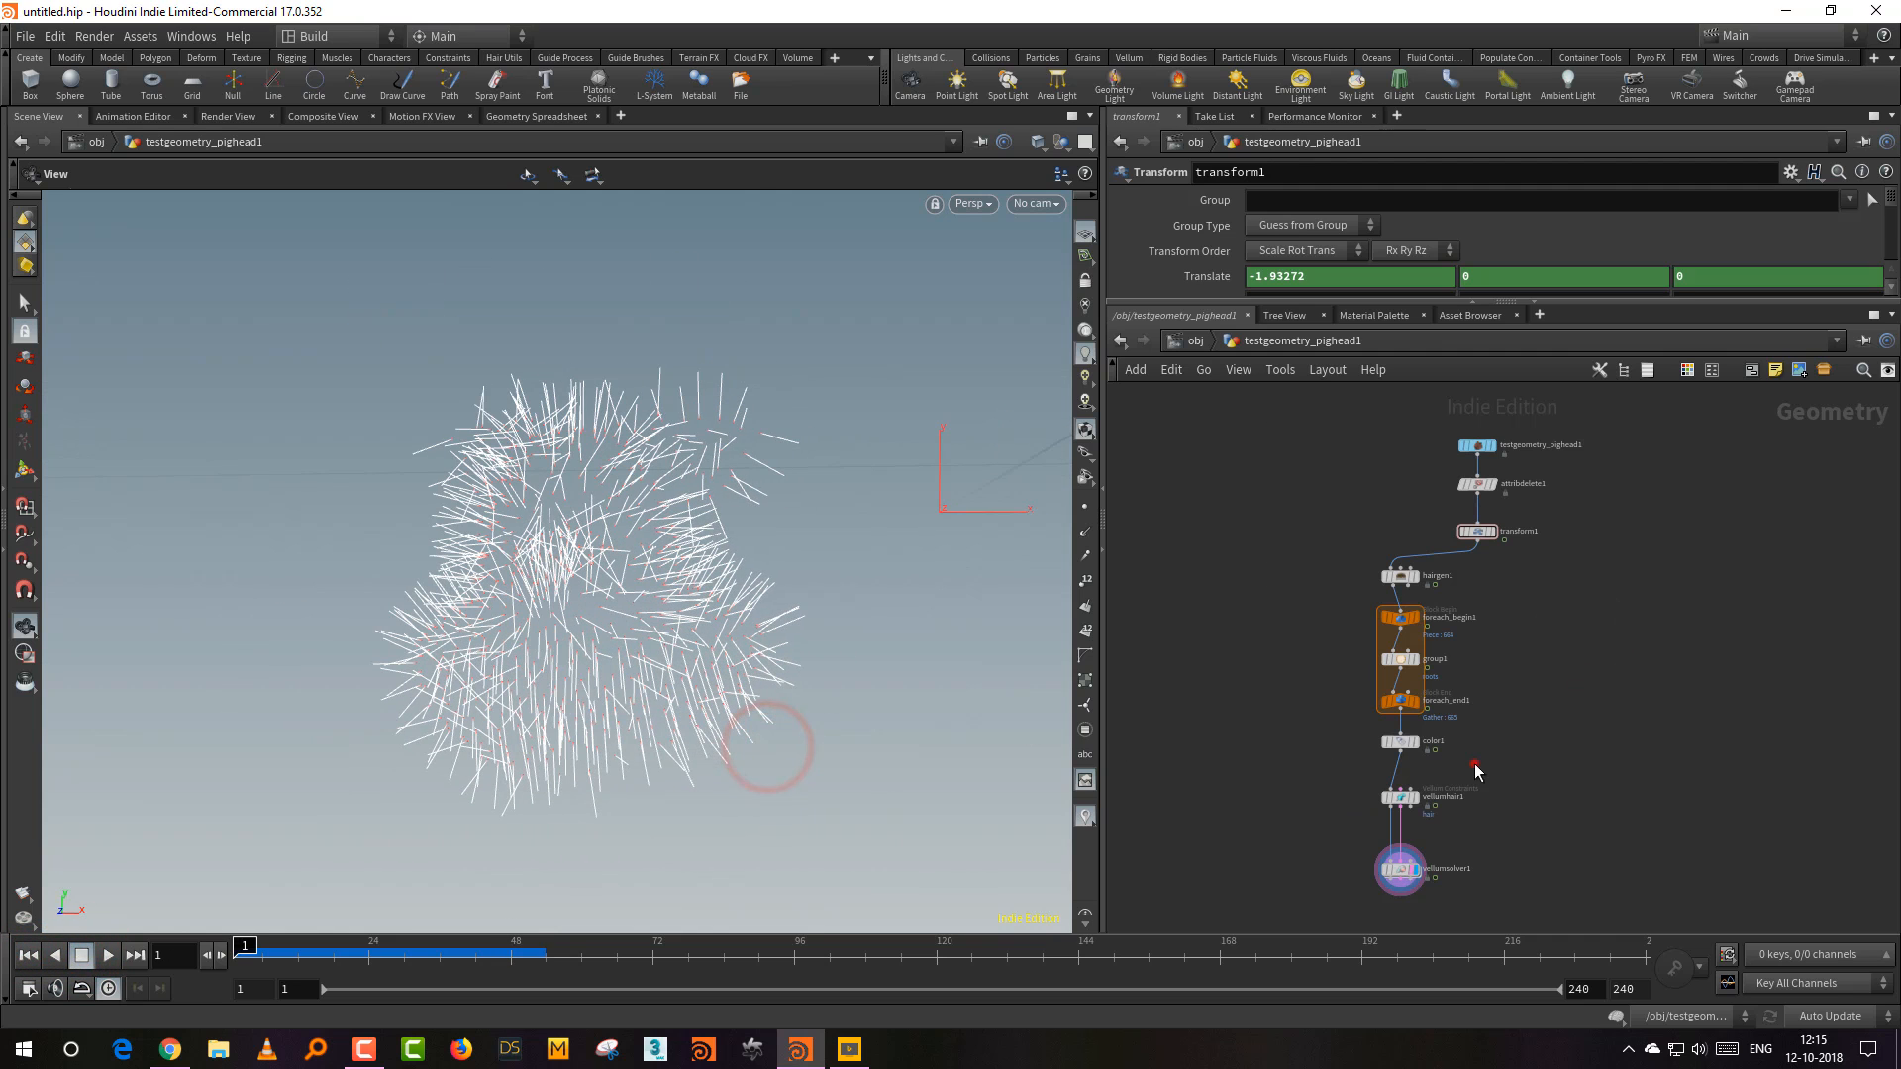
Step: Enable Match Animation for the pinned points on the Vellum hair node
drag(1474, 765, 1378, 820)
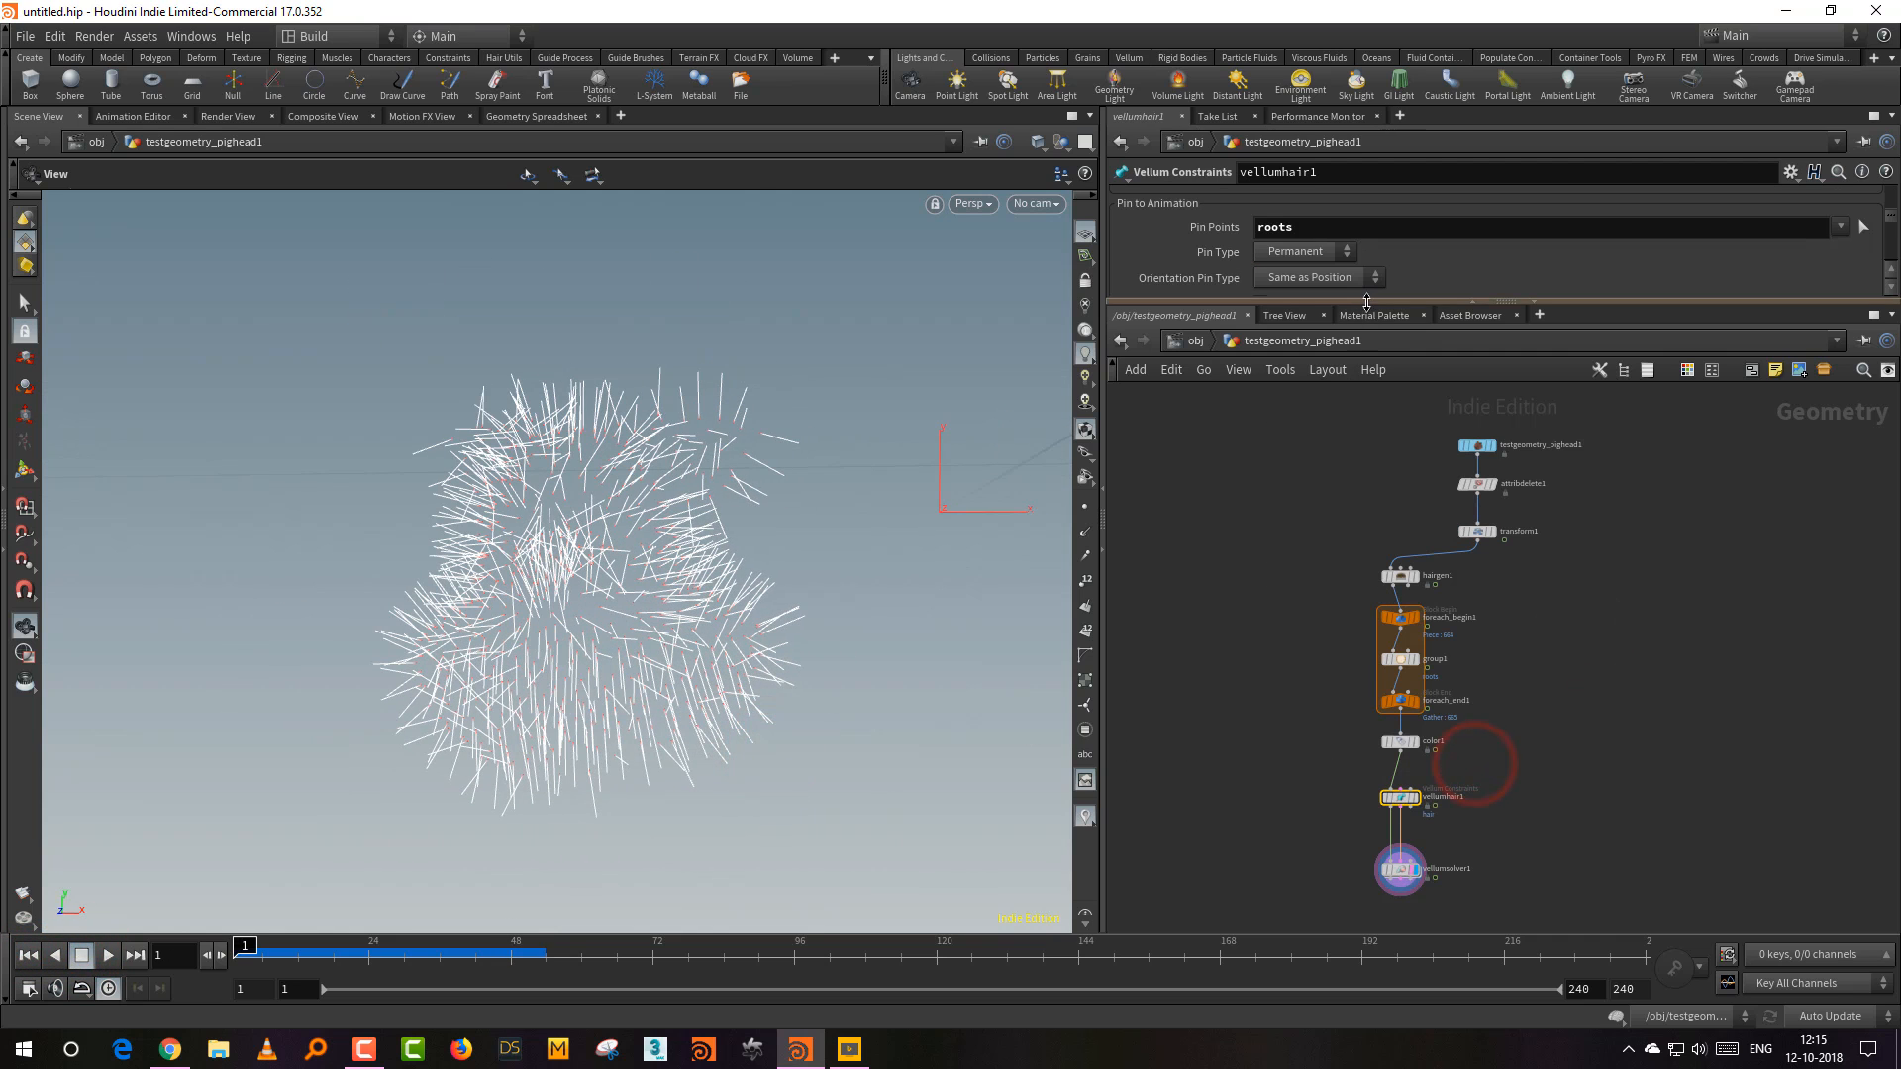
drag(1368, 301, 1369, 619)
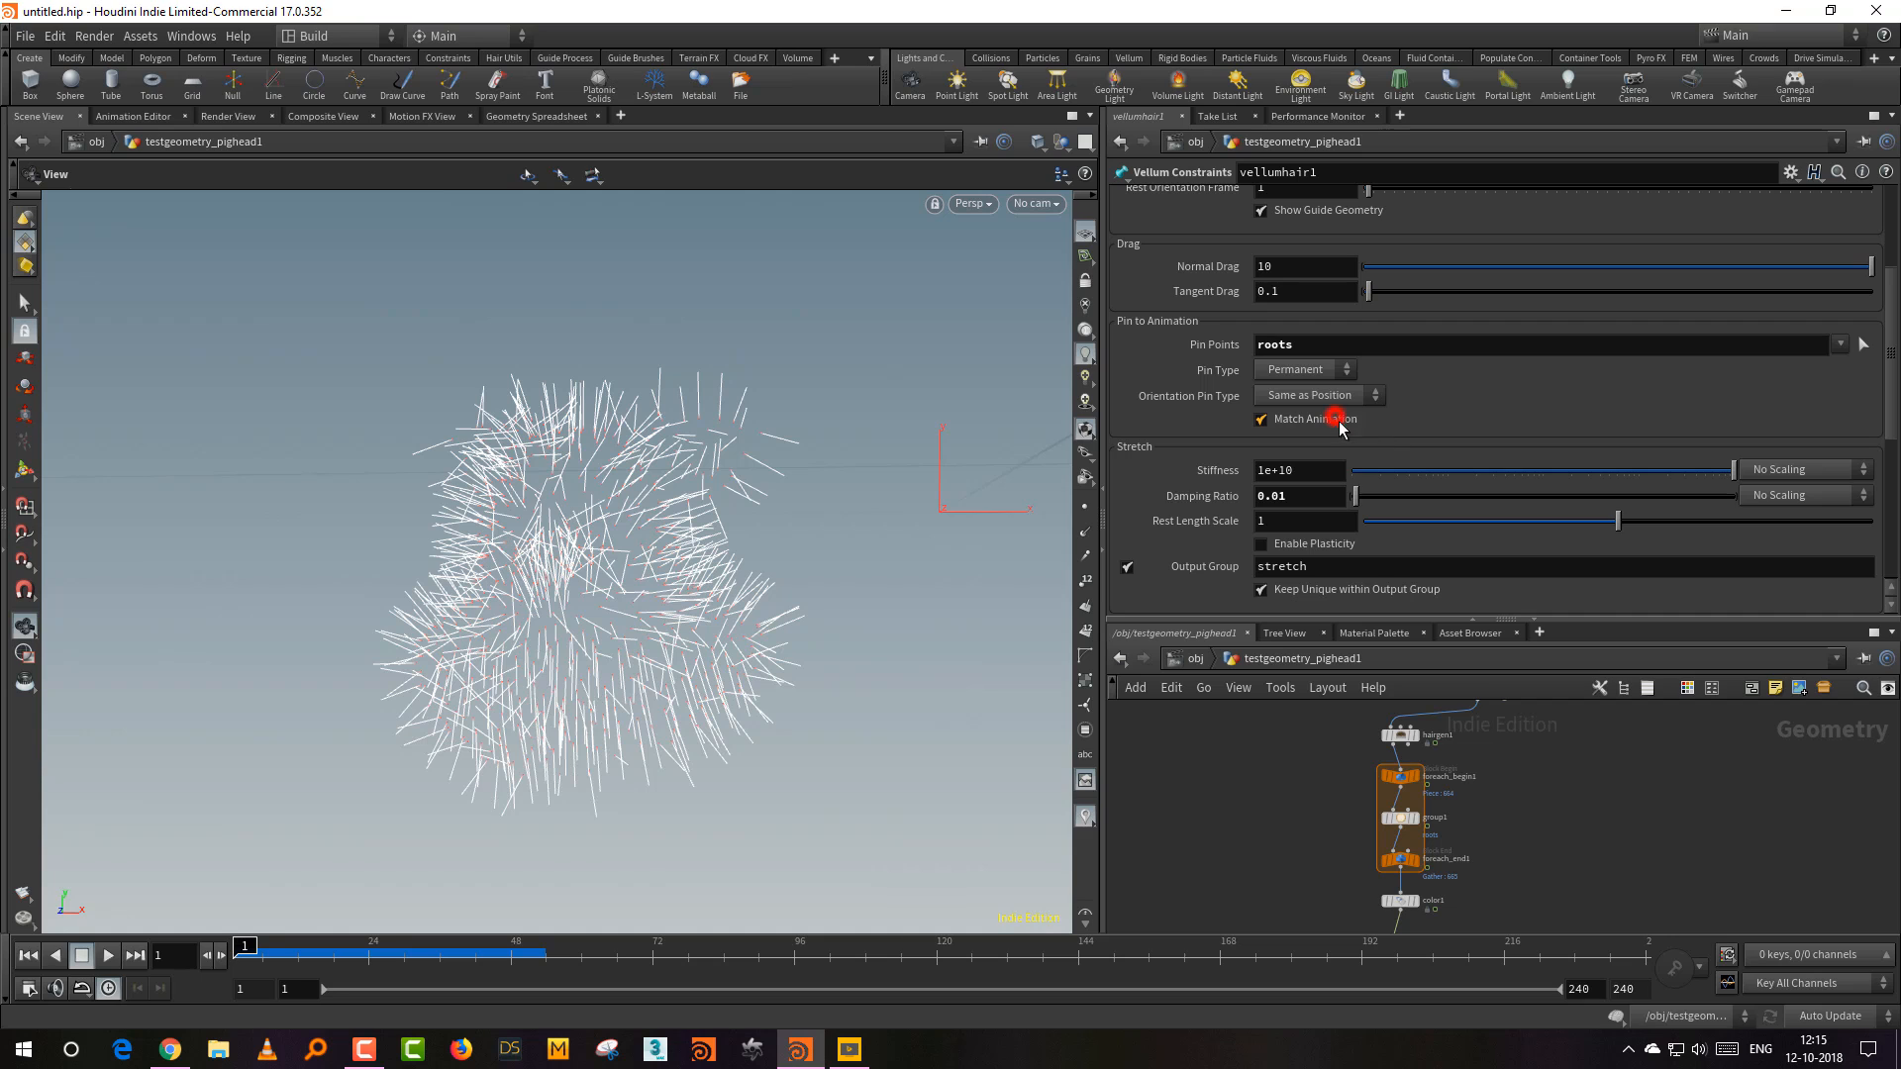
click(1339, 420)
drag(1893, 358, 1894, 356)
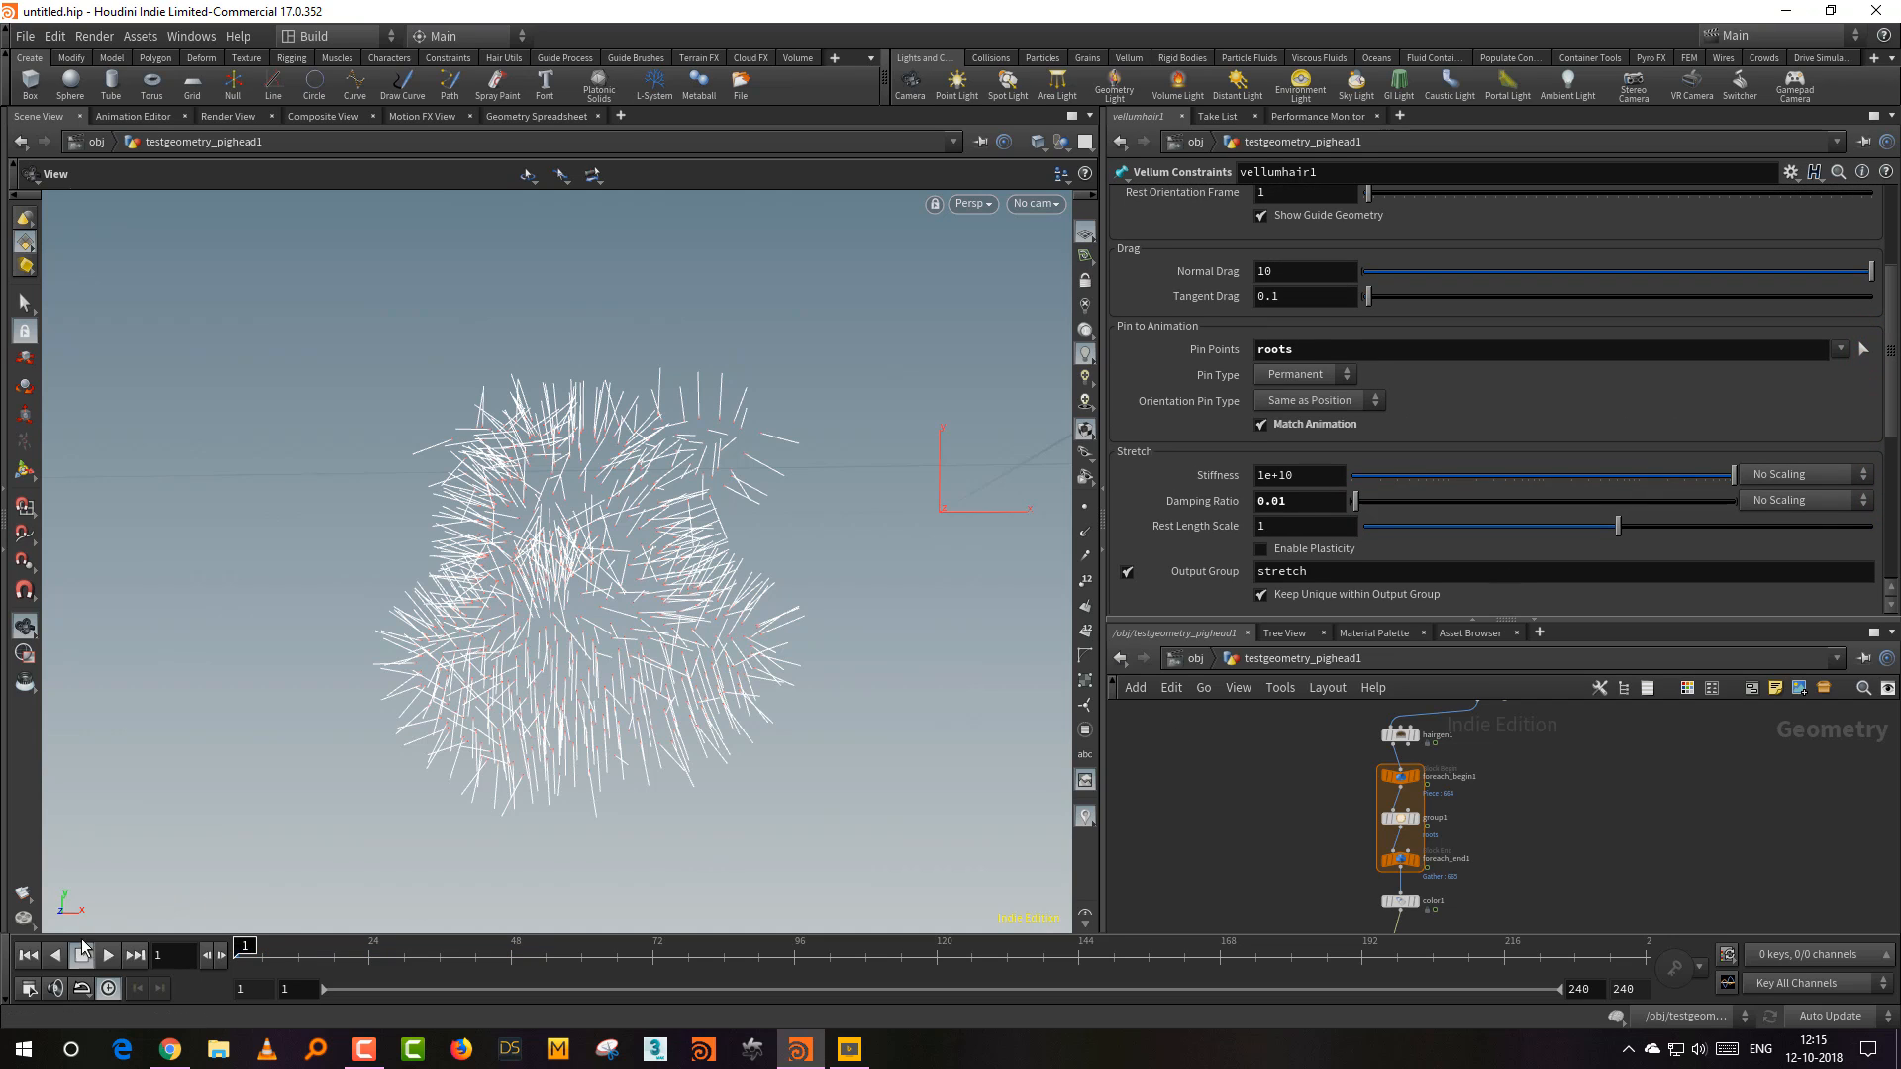
Step: Play the simulation to check how the hair follows the moving head, and return to the first frame
click(109, 955)
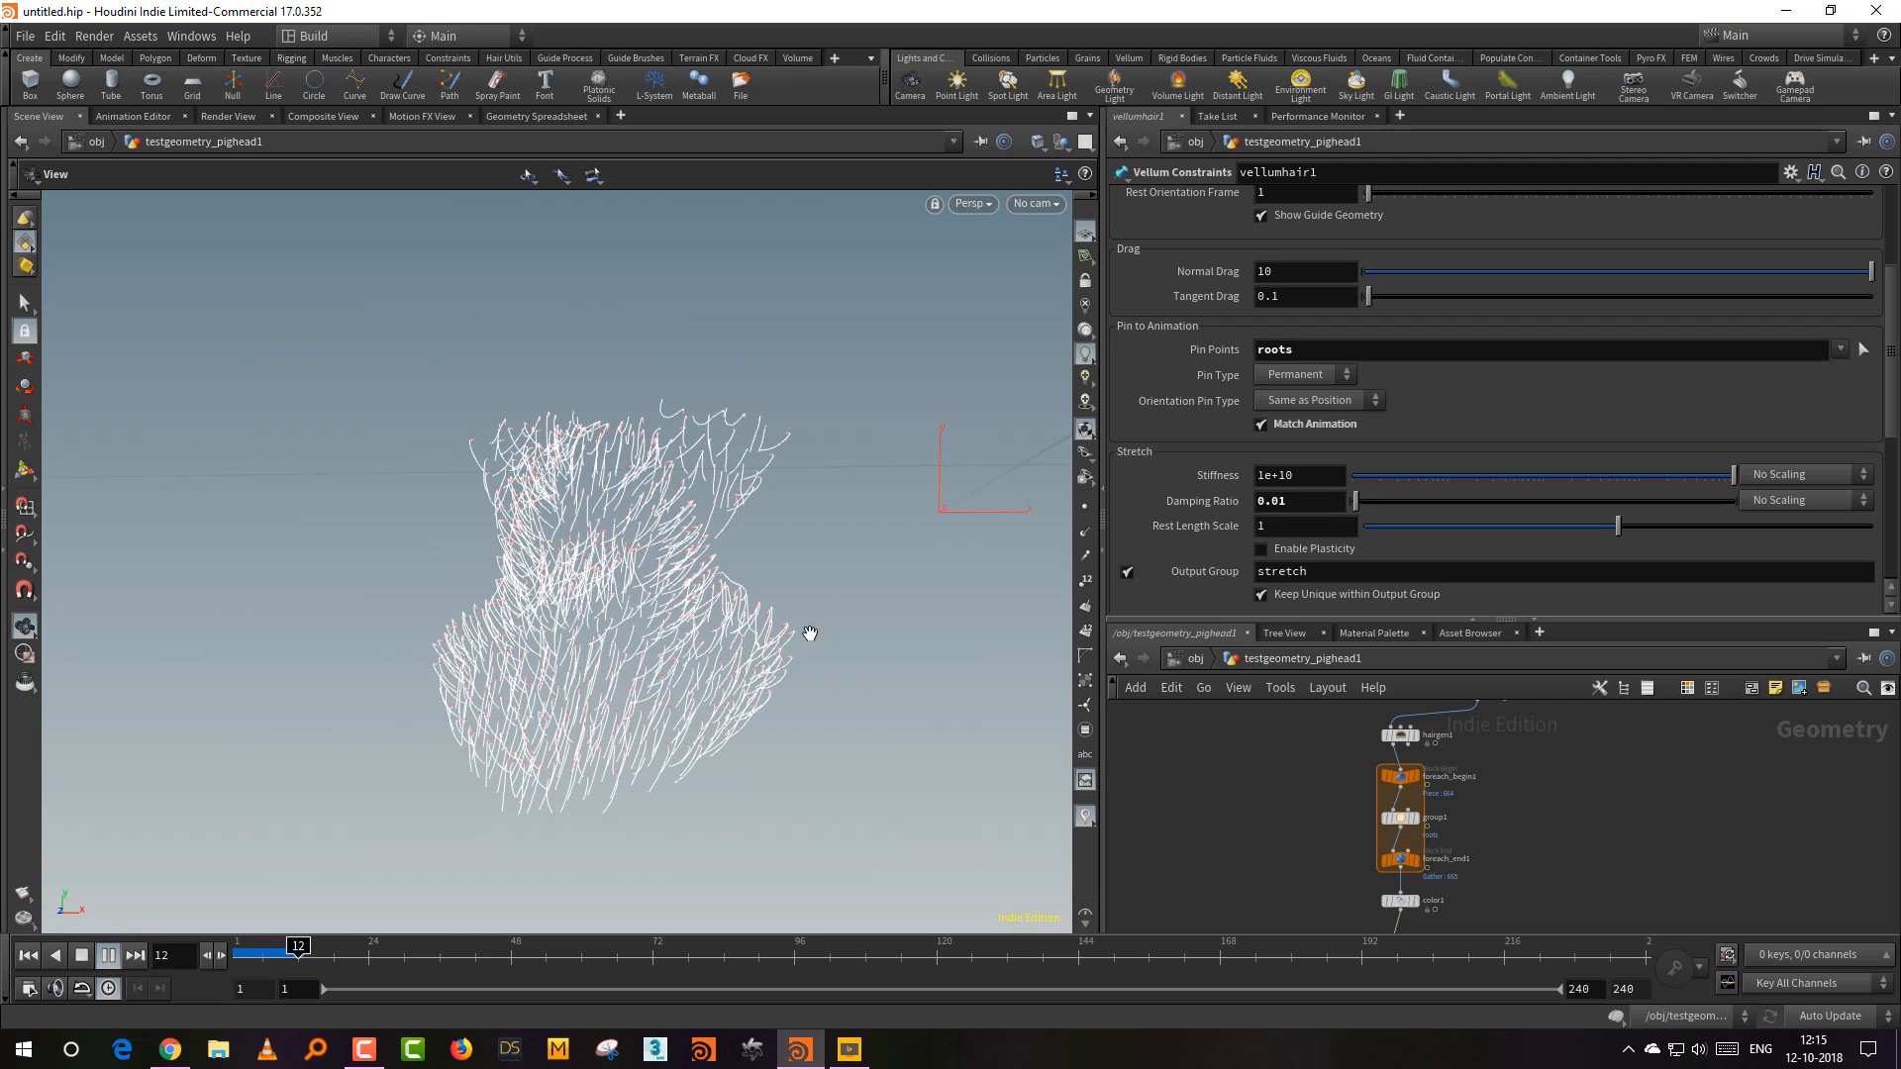
right_drag(812, 634, 694, 744)
middle_drag(694, 744, 757, 766)
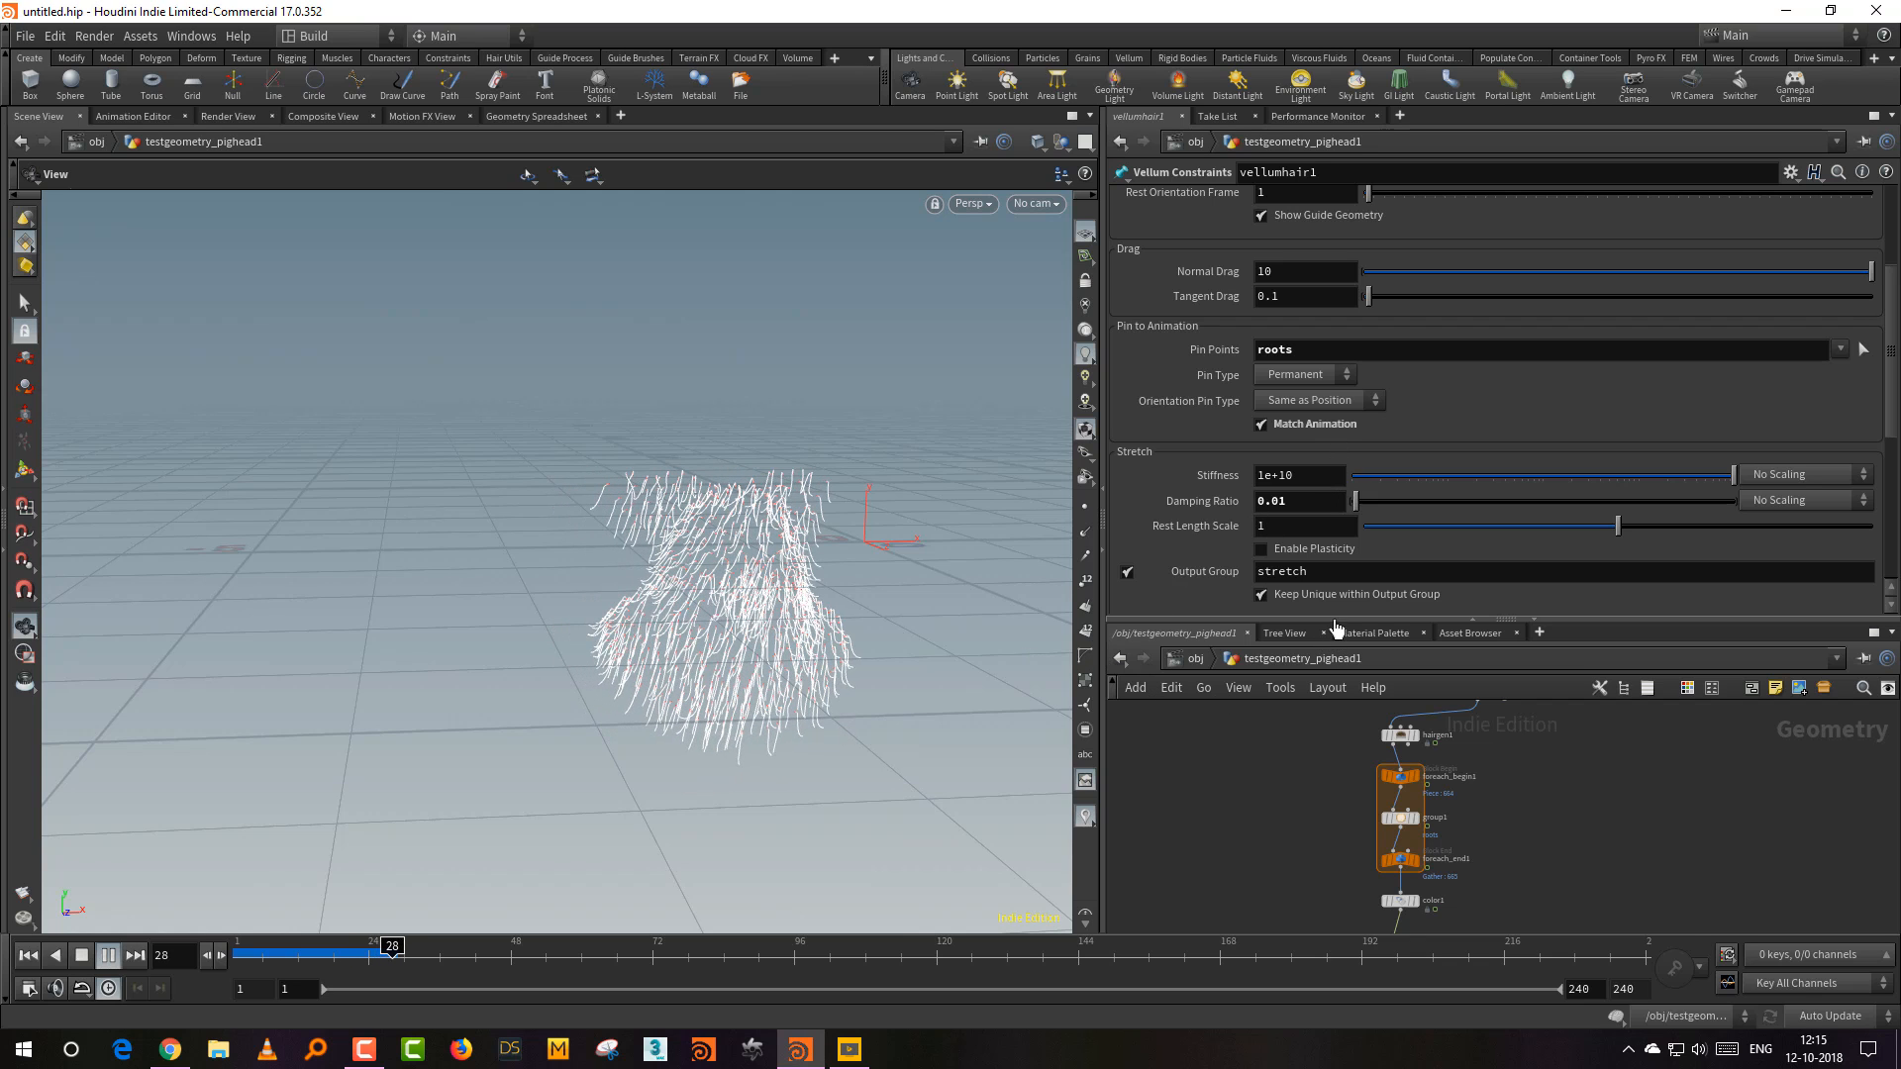
middle_drag(743, 790, 508, 810)
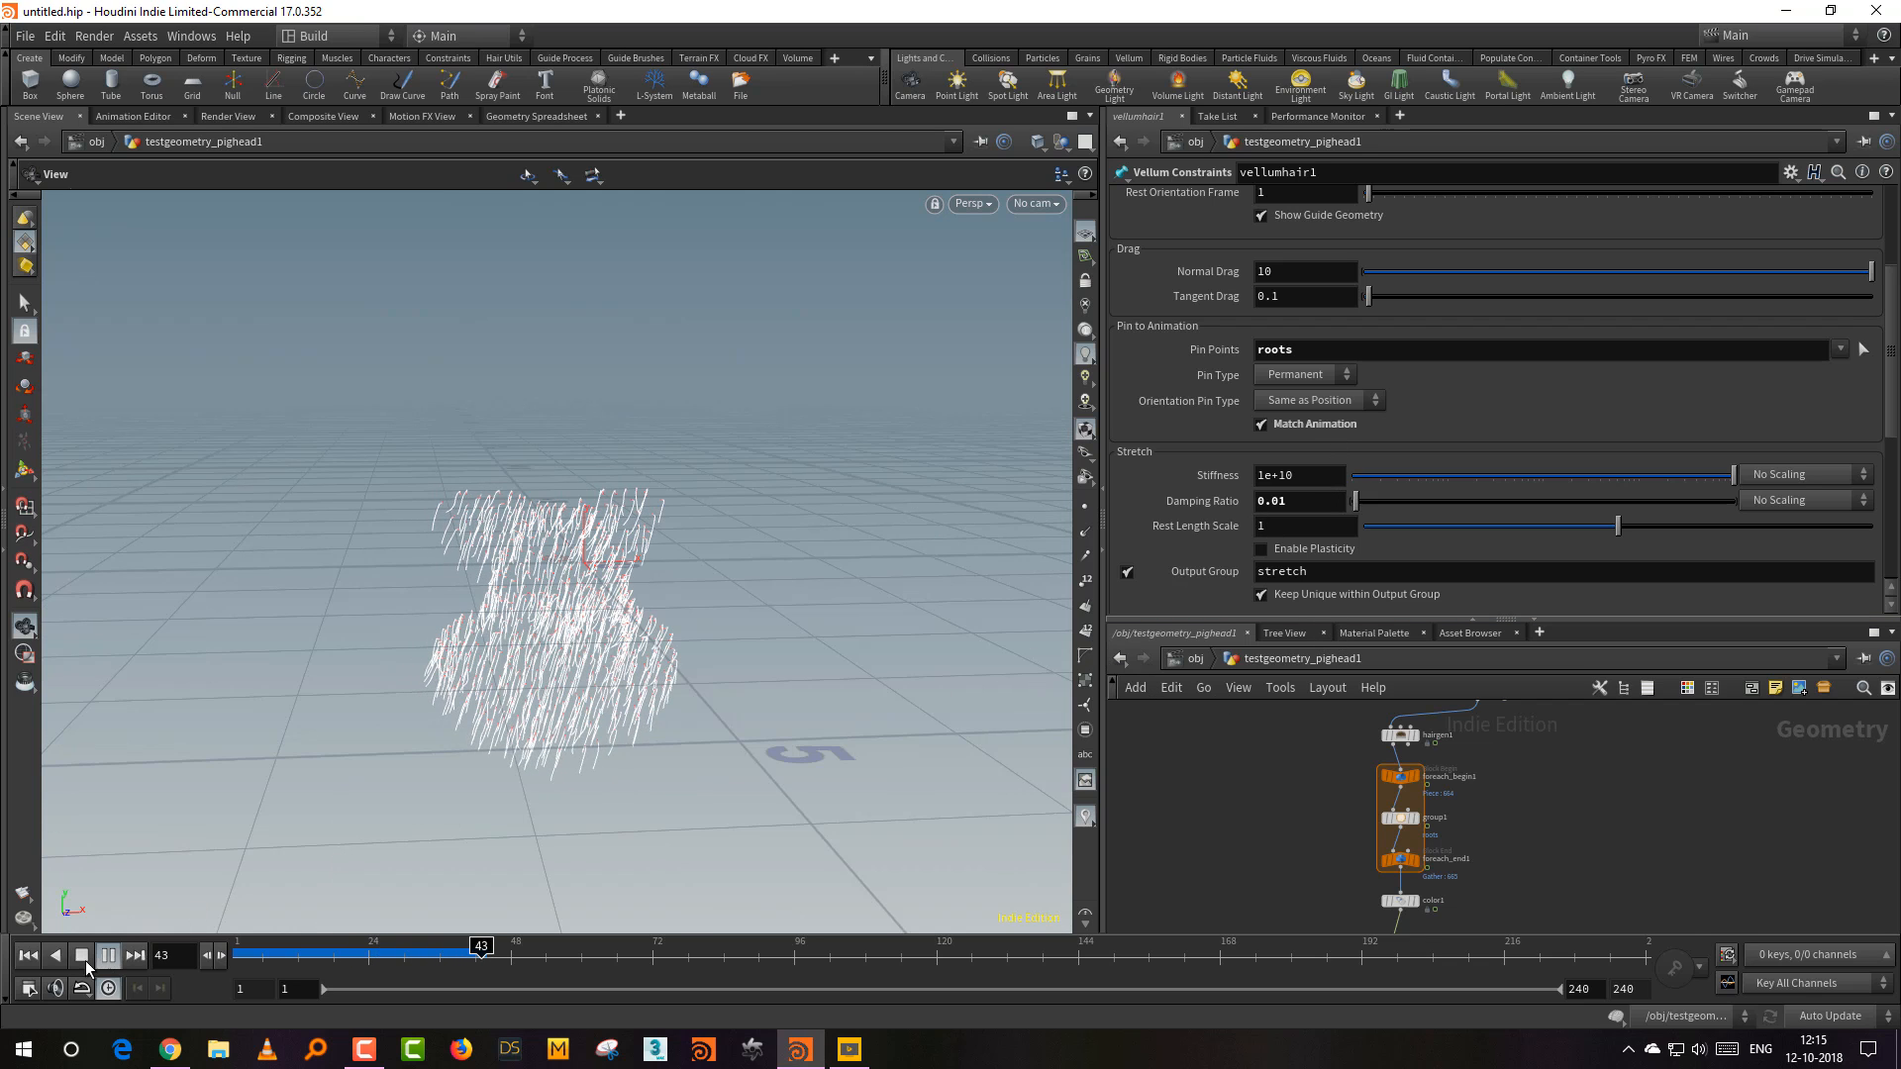
click(28, 955)
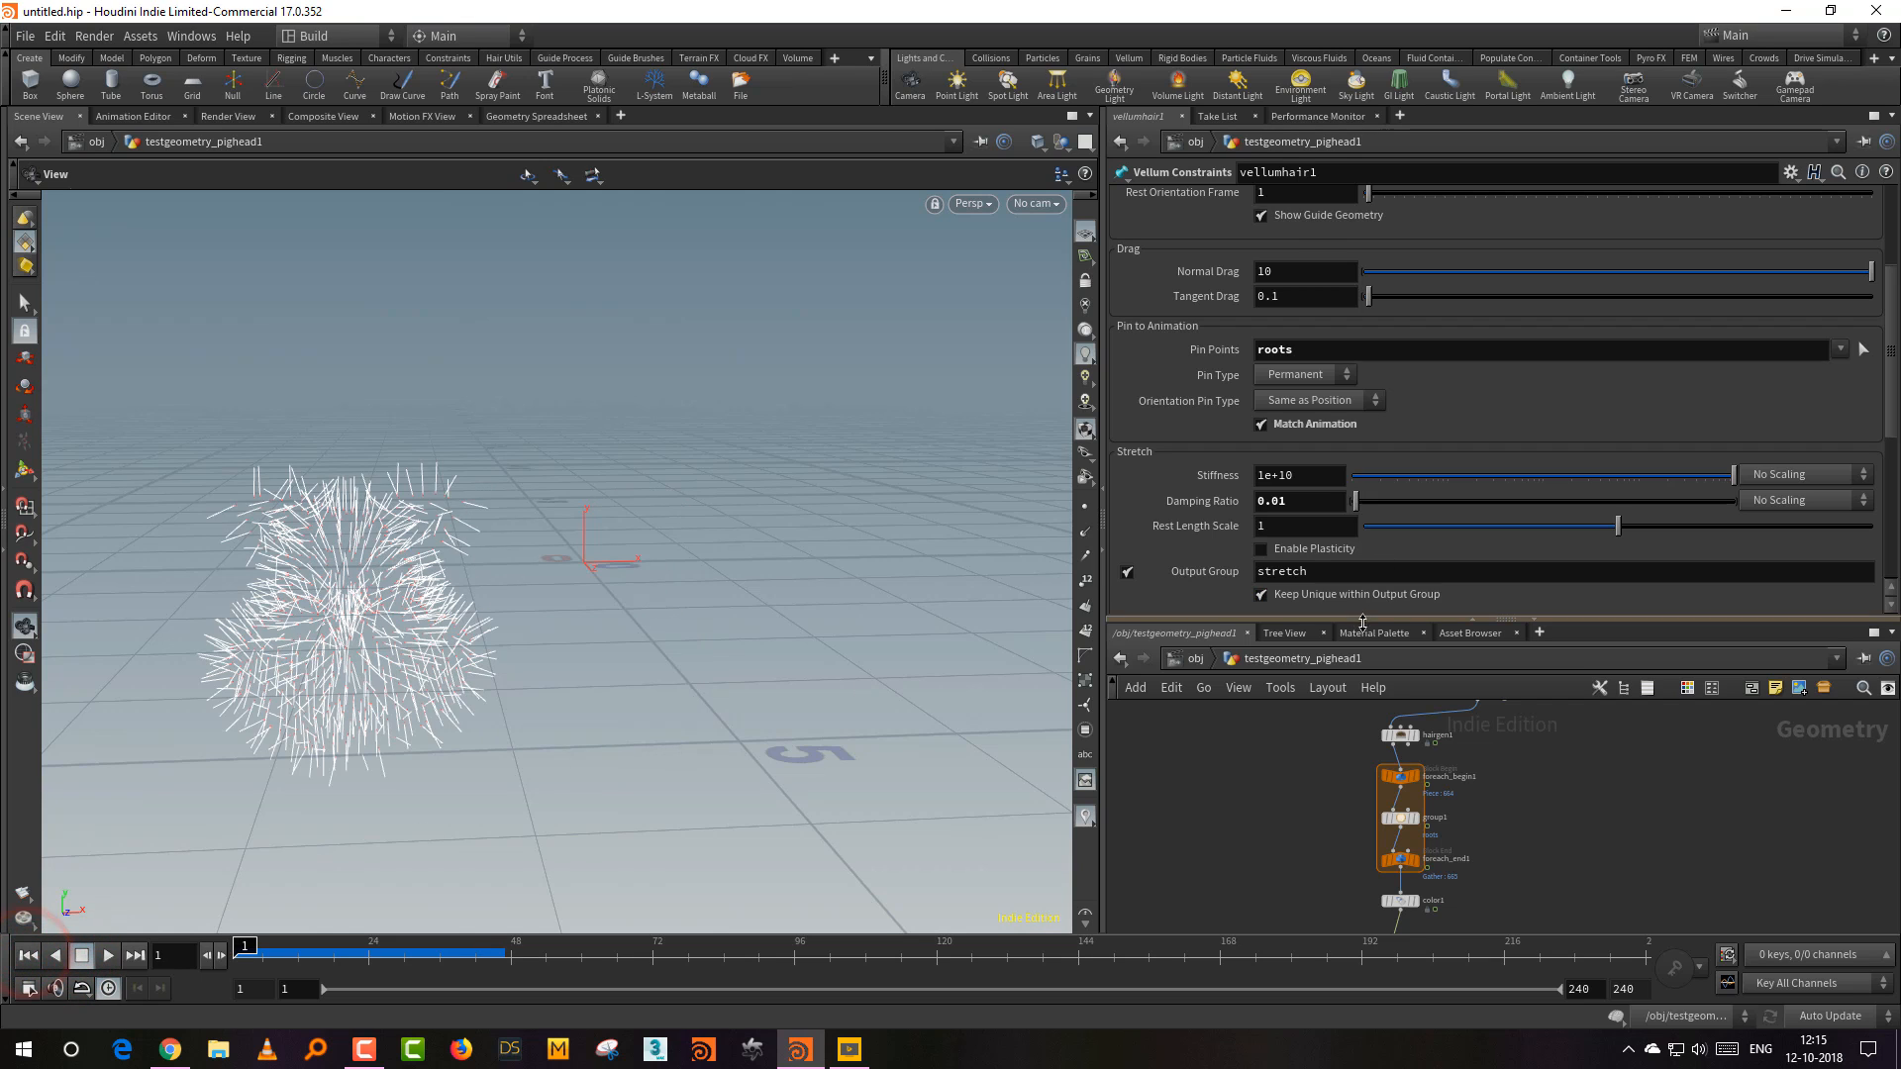
Step: Add a dot on the wire from Transform to Hair Generate and connect it to the Vellum Solver's third (collision) input
drag(1364, 621, 1367, 351)
middle_drag(1532, 595, 1470, 574)
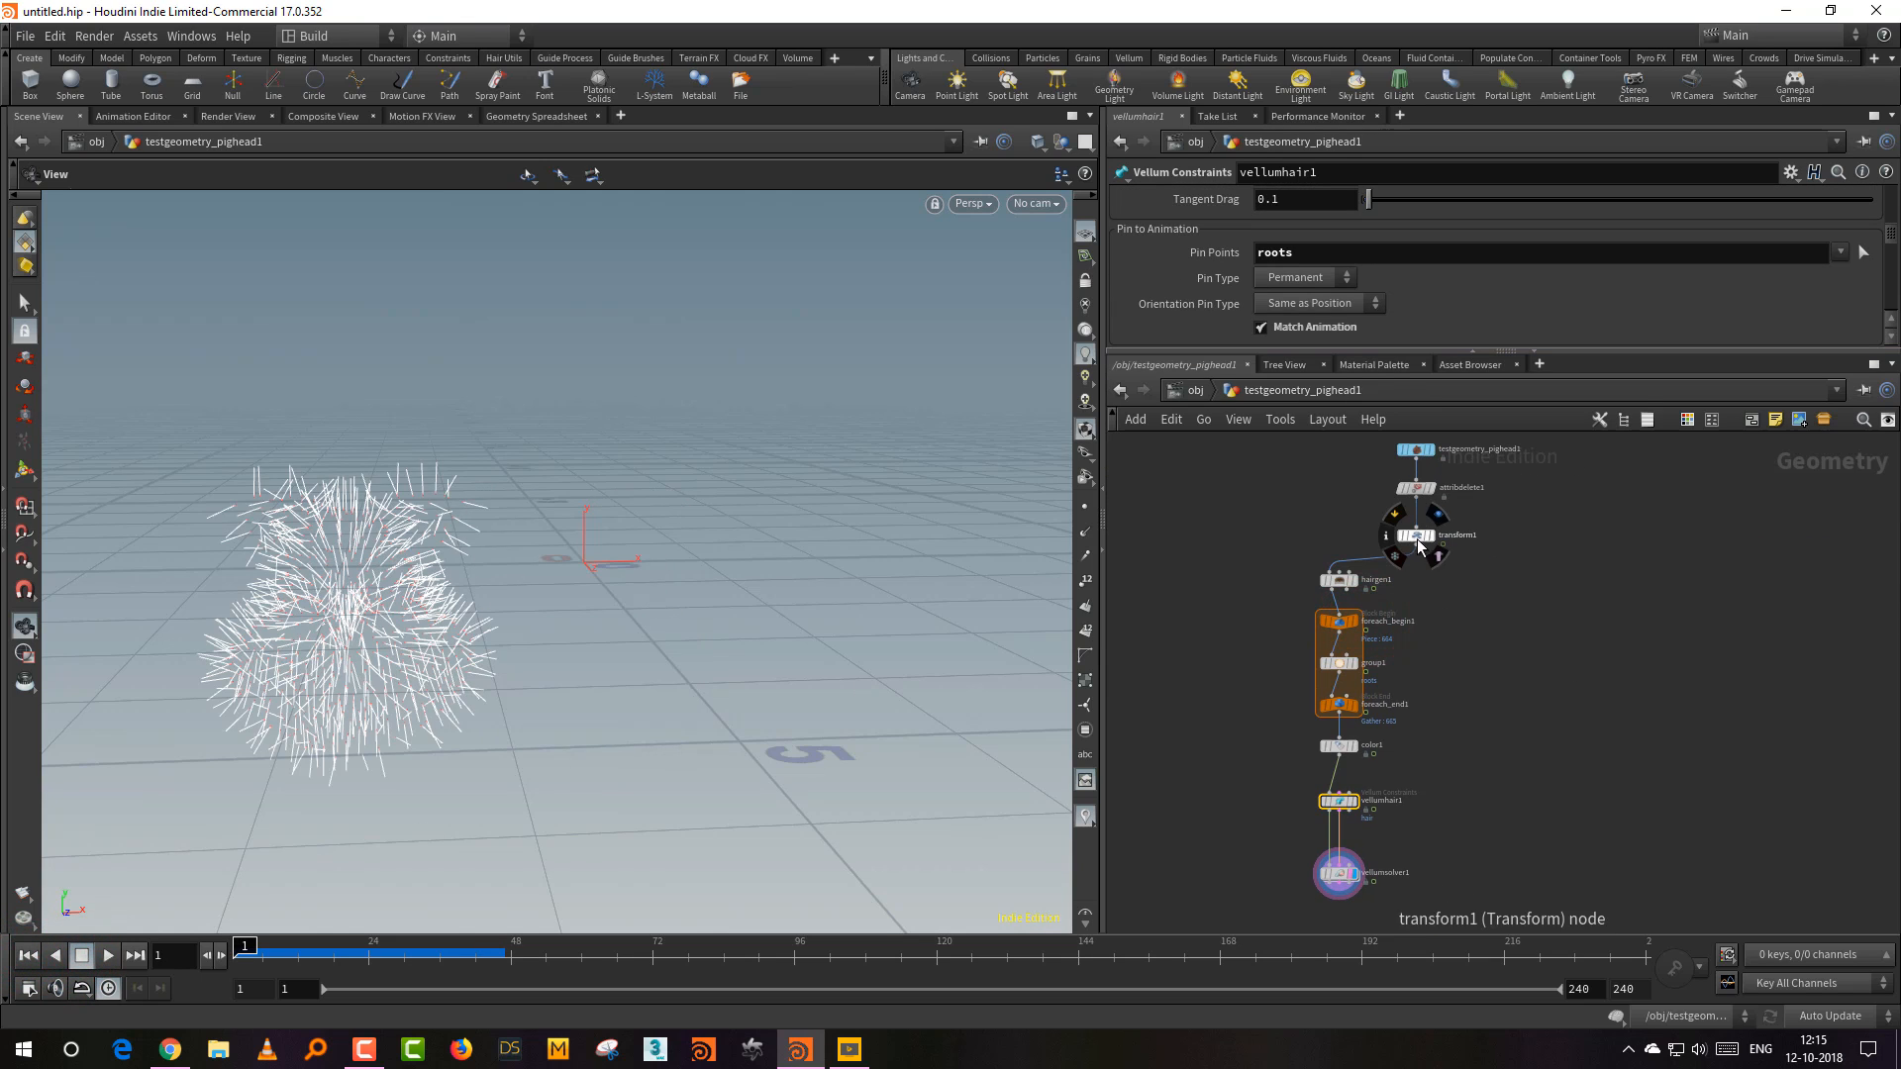
drag(1417, 543, 1417, 533)
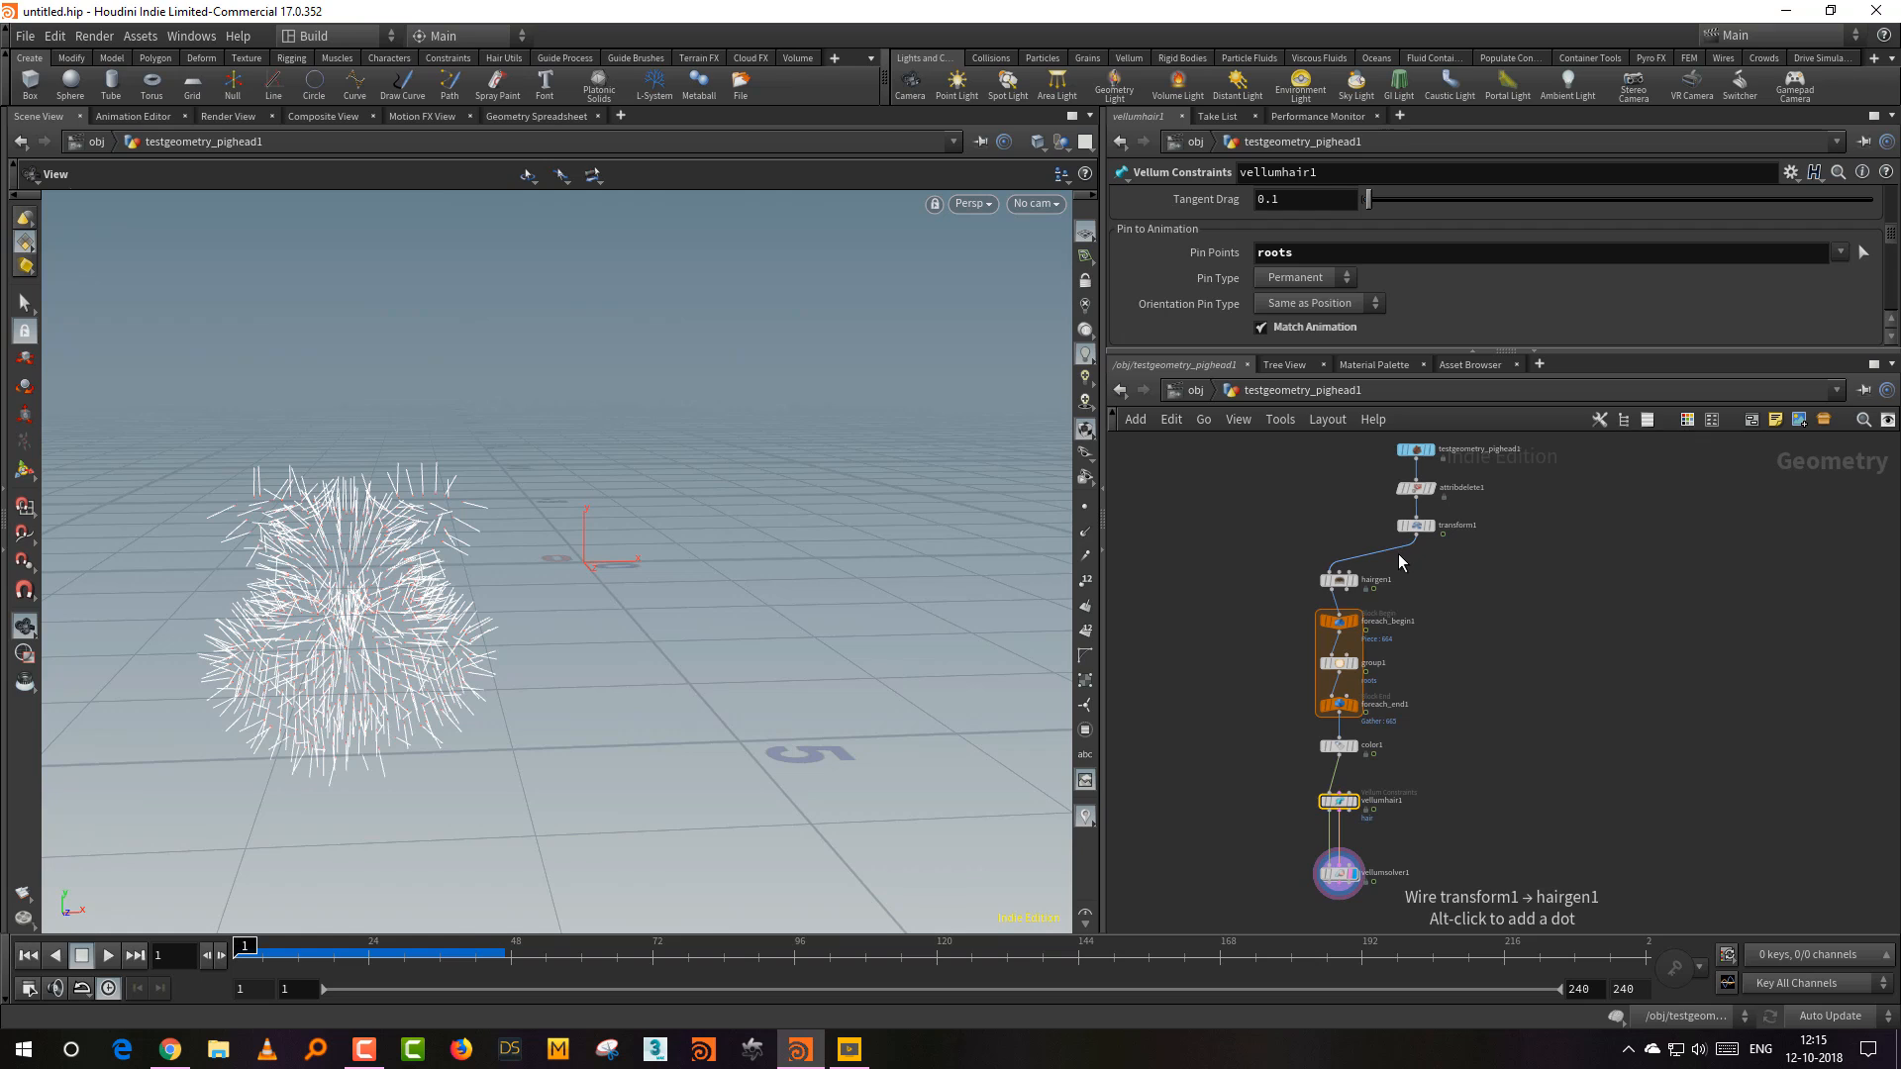
alt+click(1399, 545)
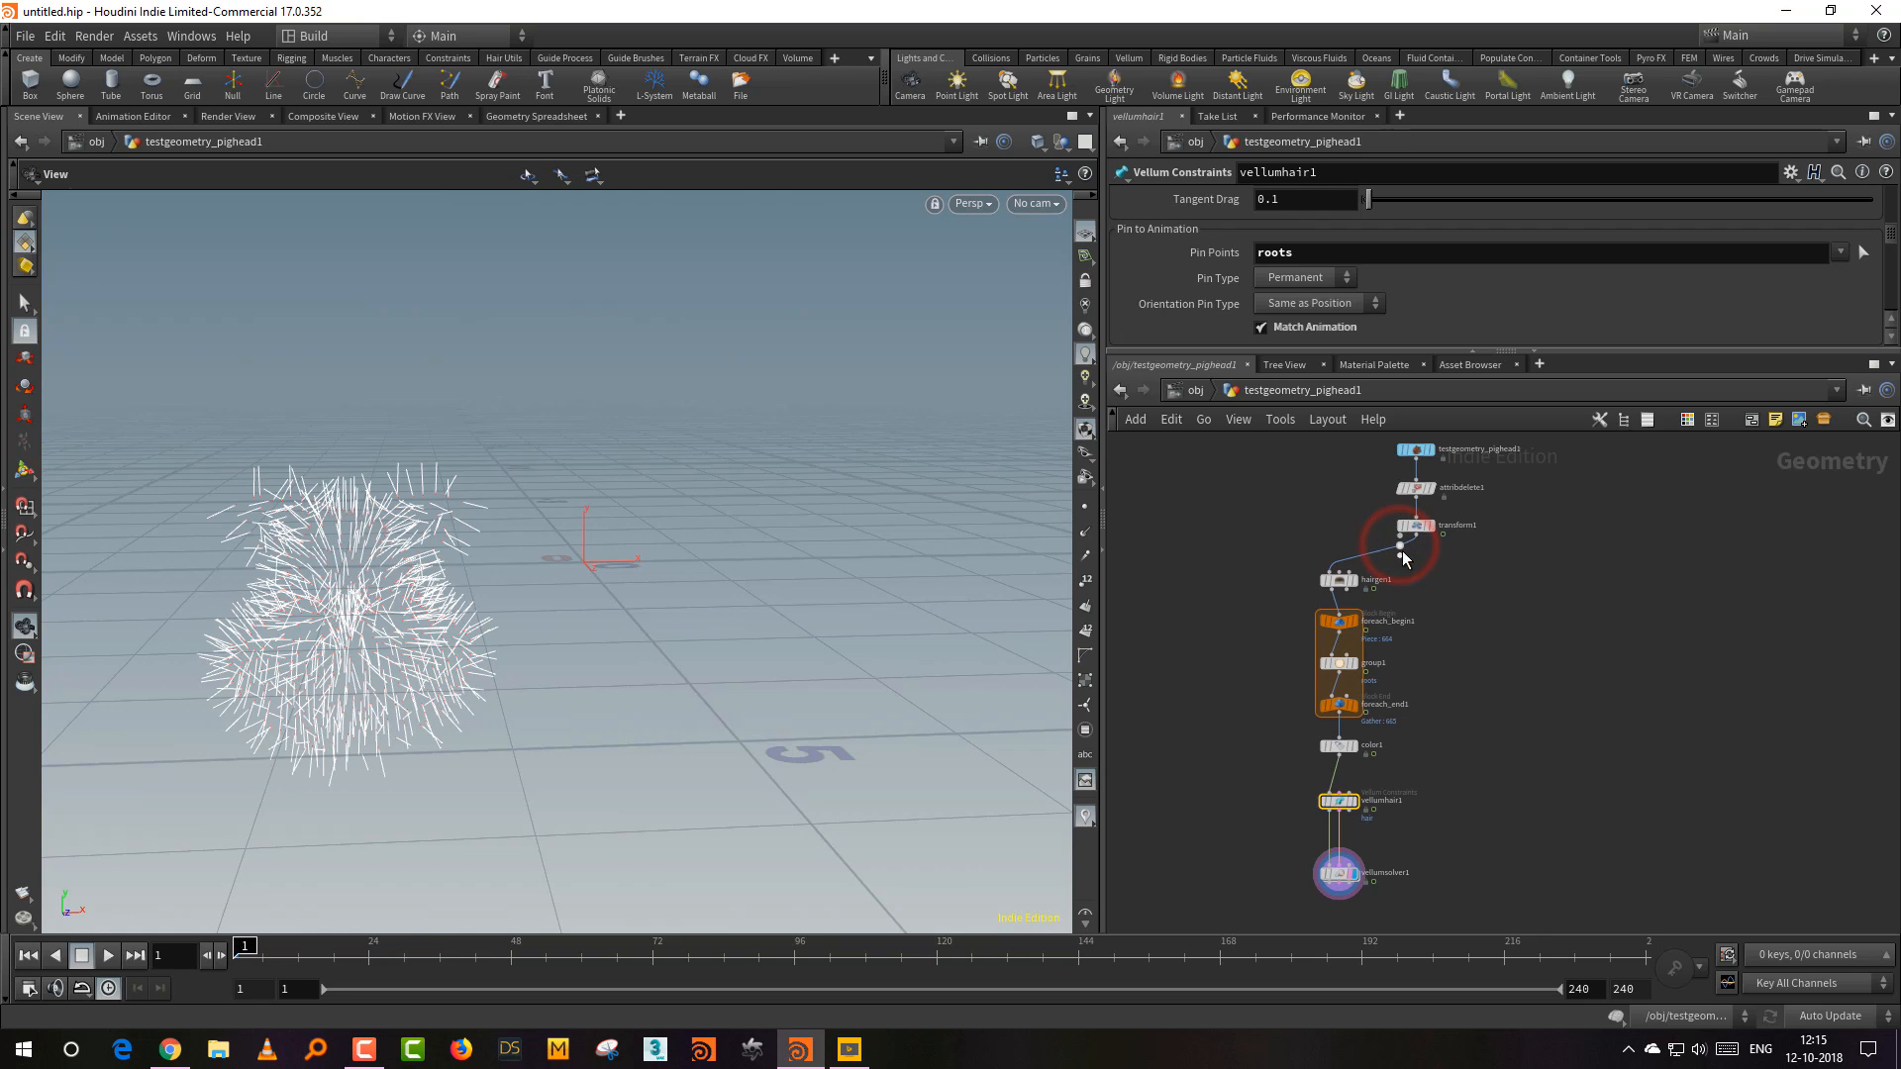
click(1400, 552)
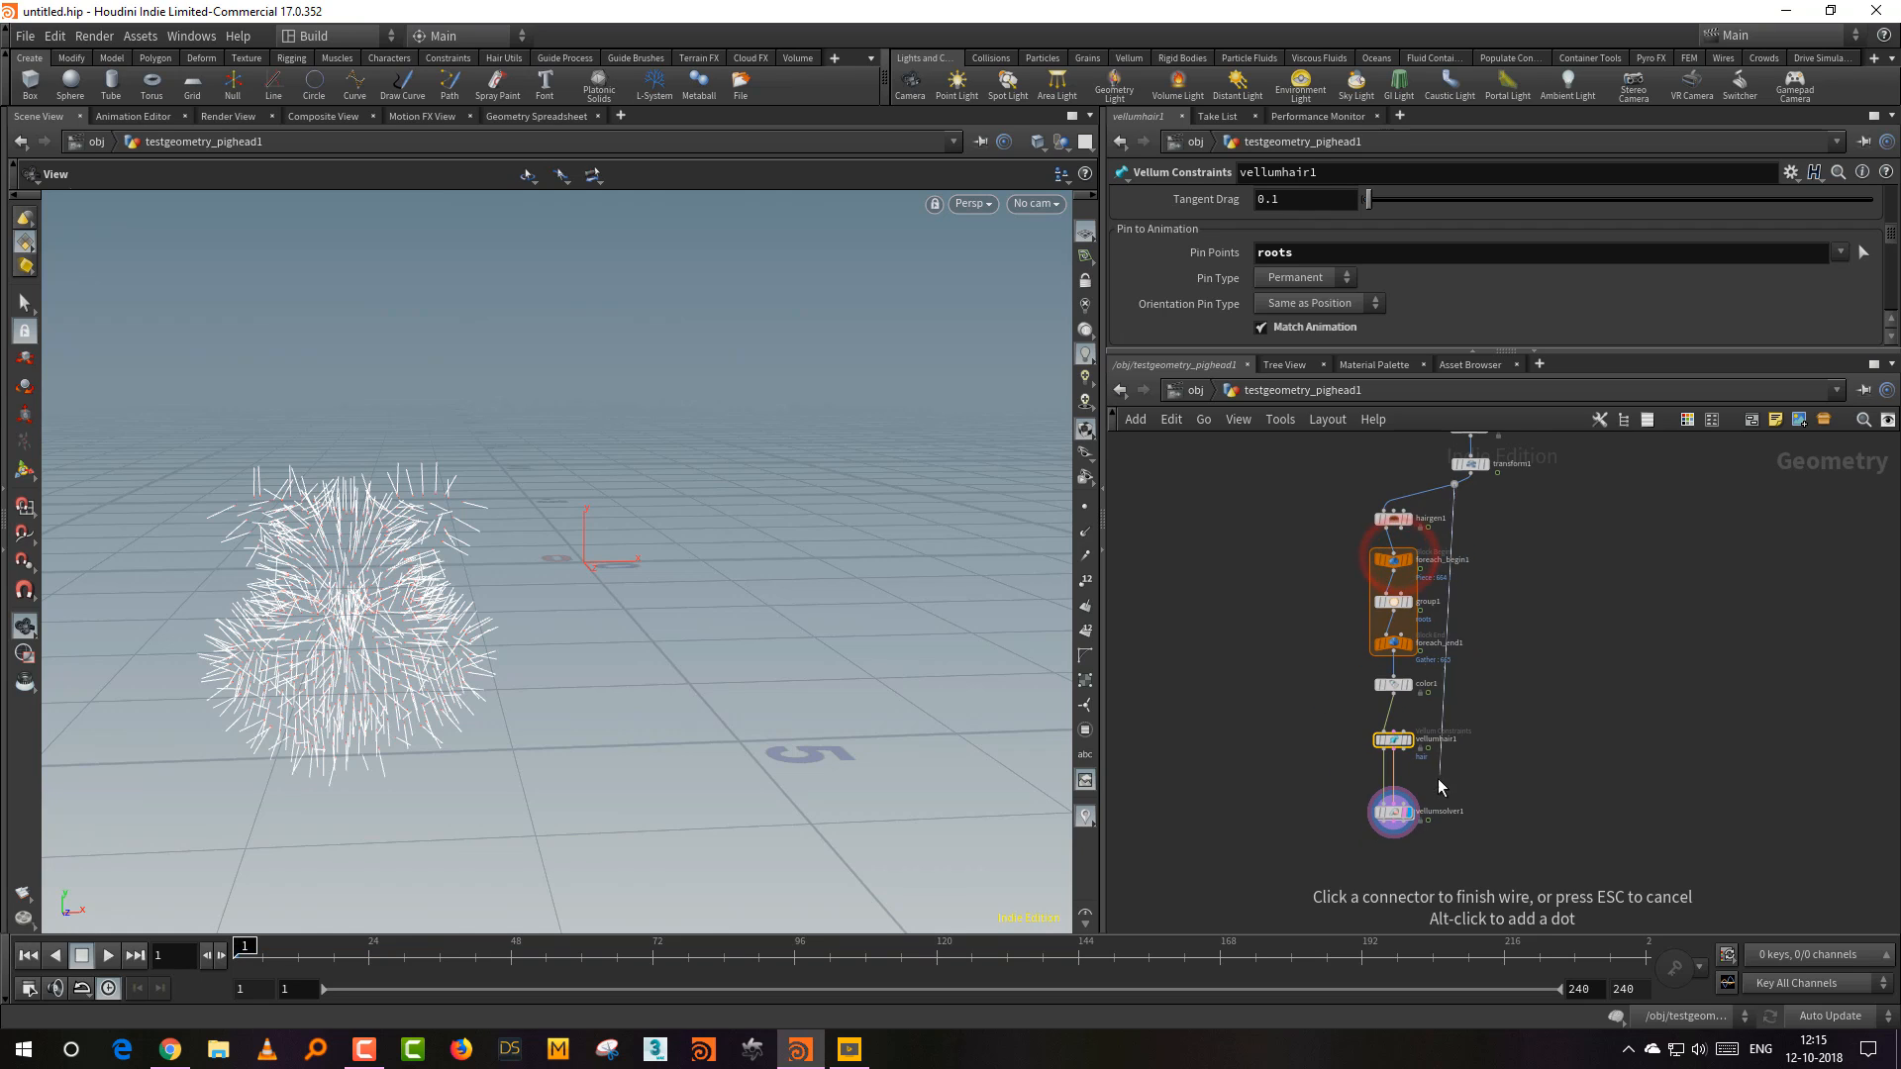
click(1427, 792)
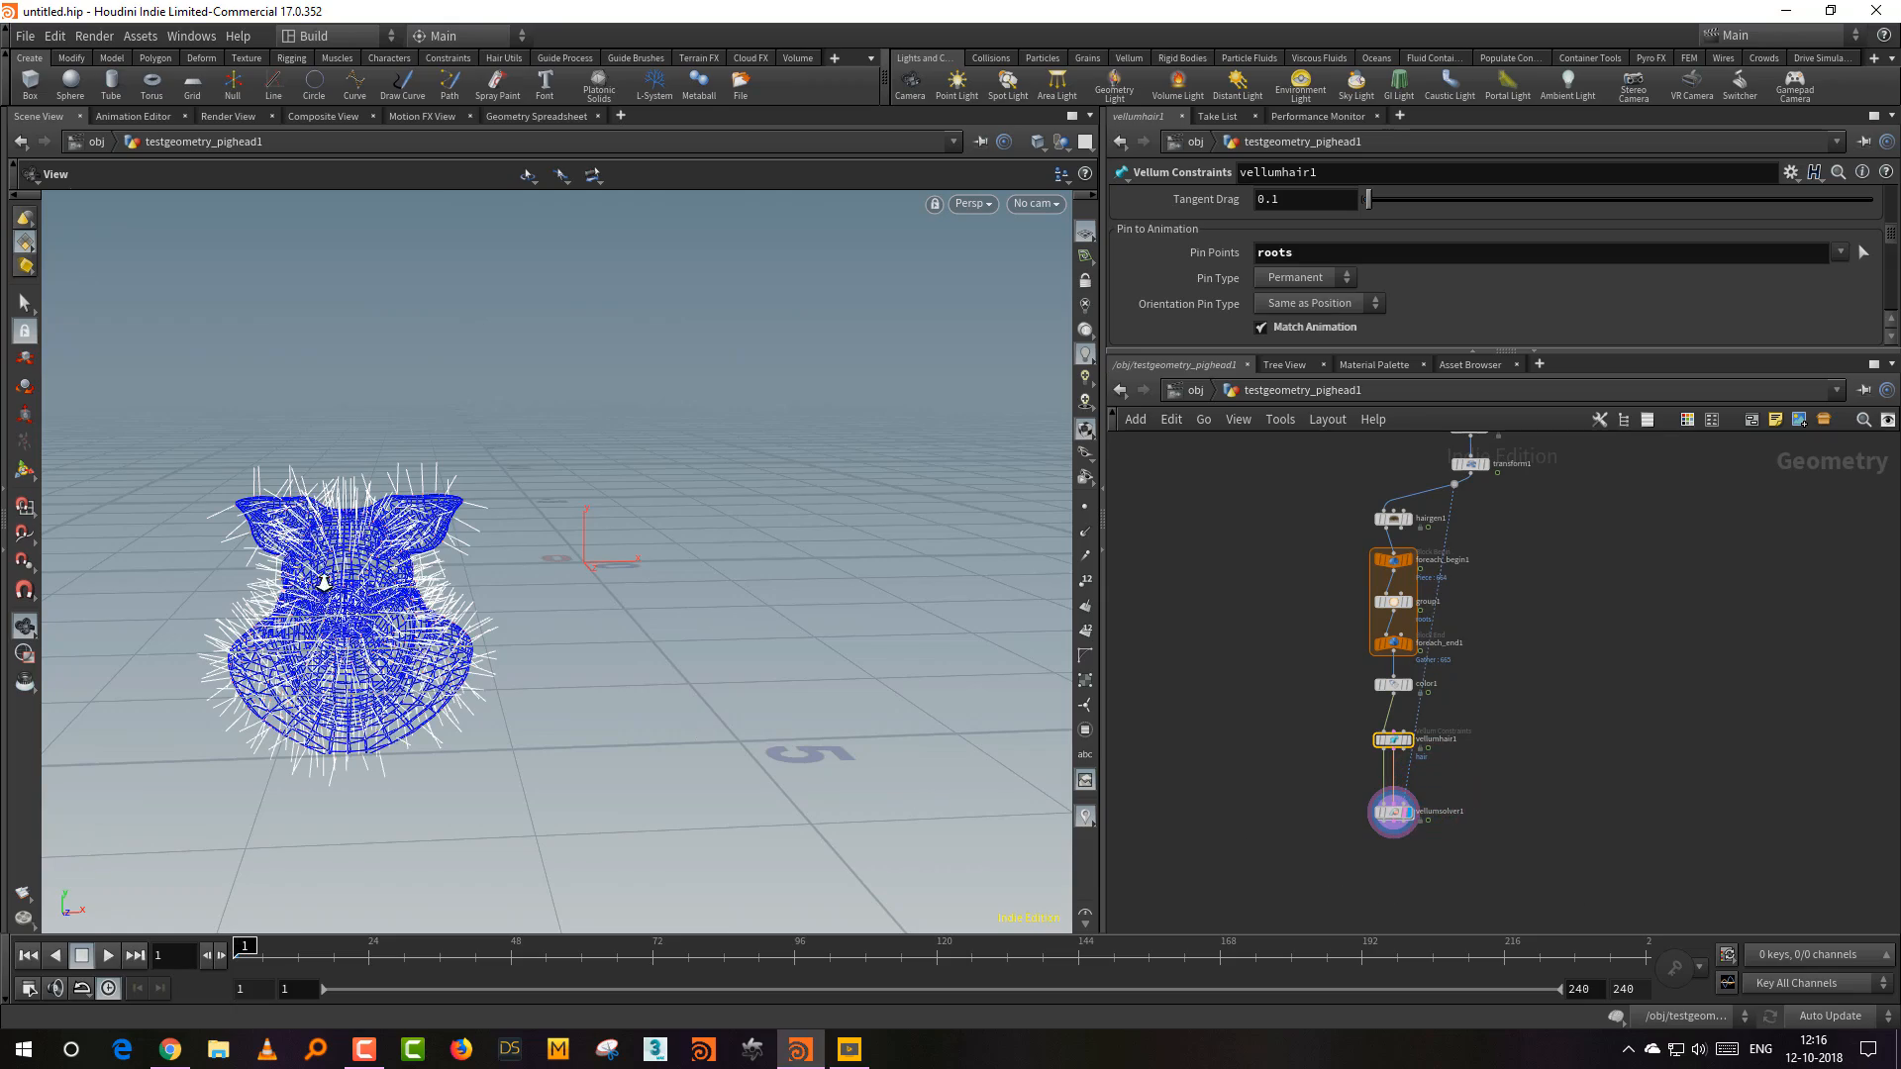
Step: Play the simulation to check how the hair collides with the moving head, and return to the first frame
drag(324, 582, 531, 547)
drag(1395, 812, 1459, 824)
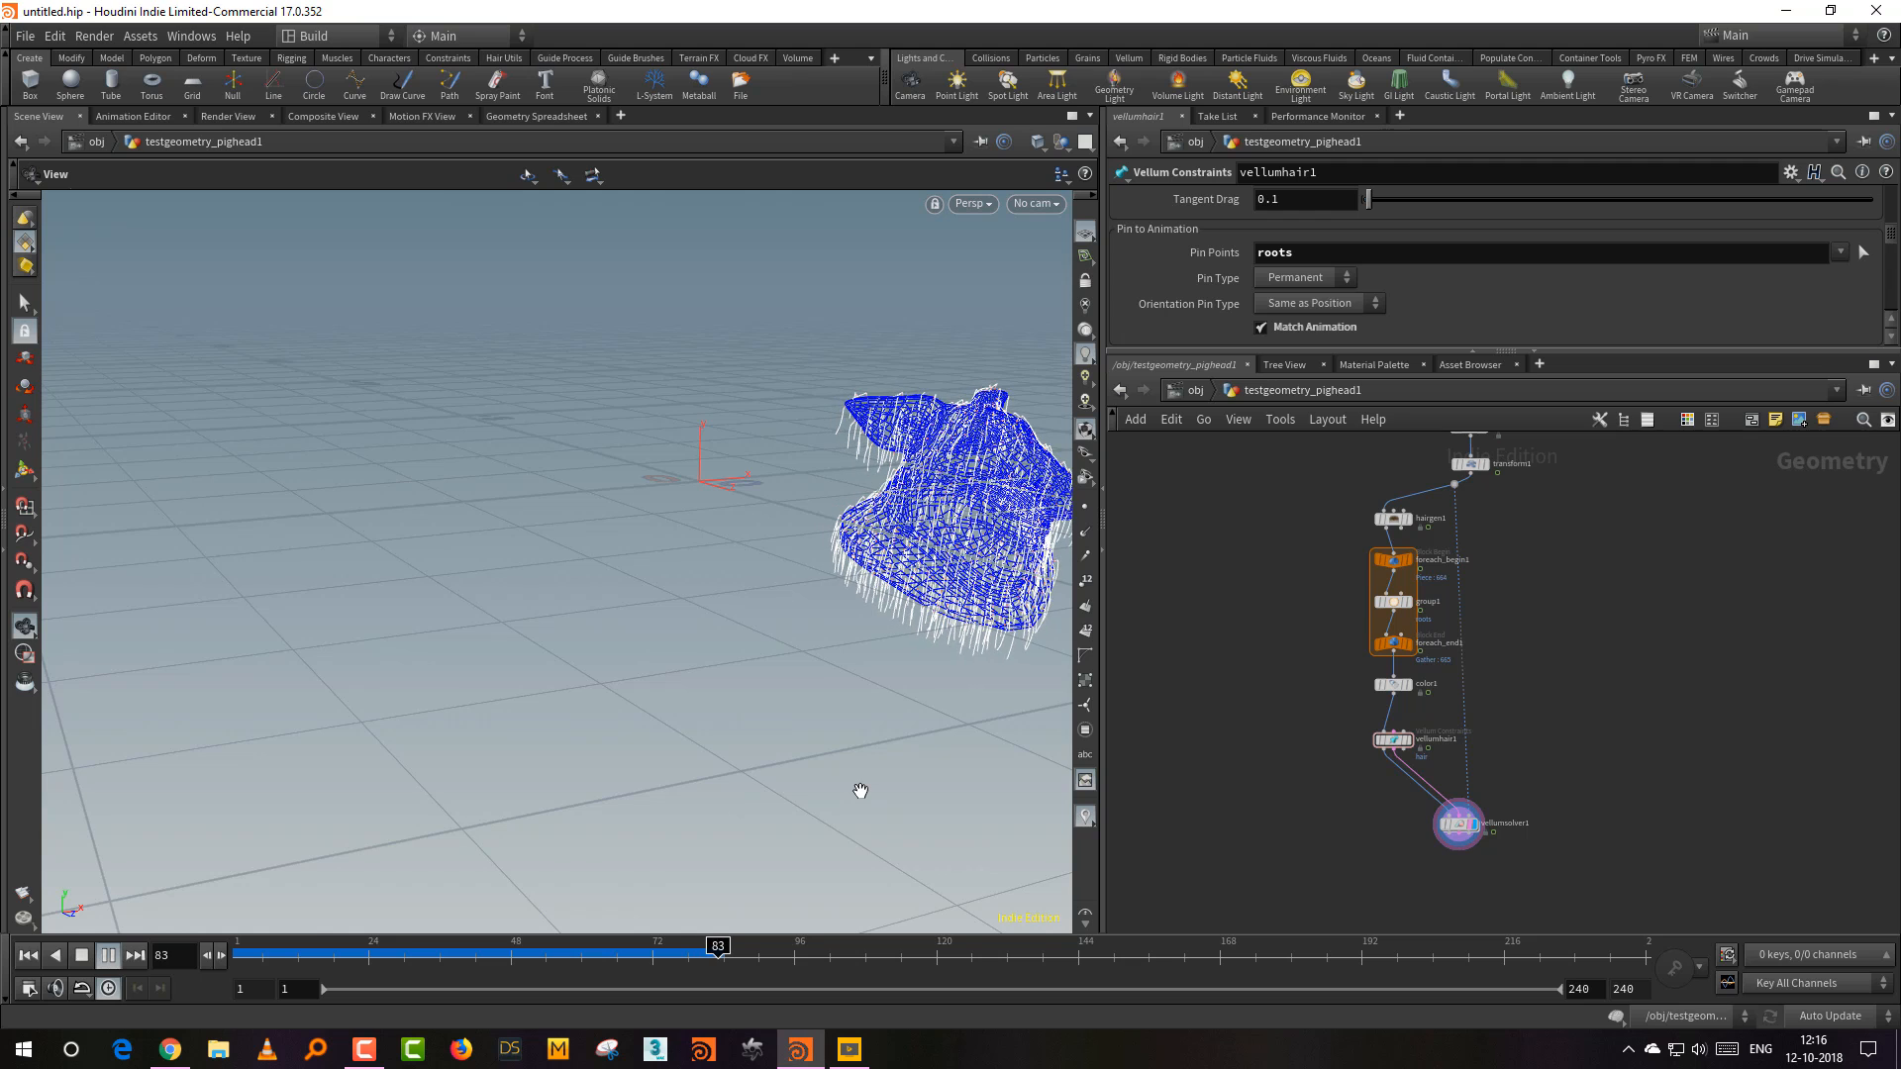
drag(861, 792, 263, 837)
click(82, 954)
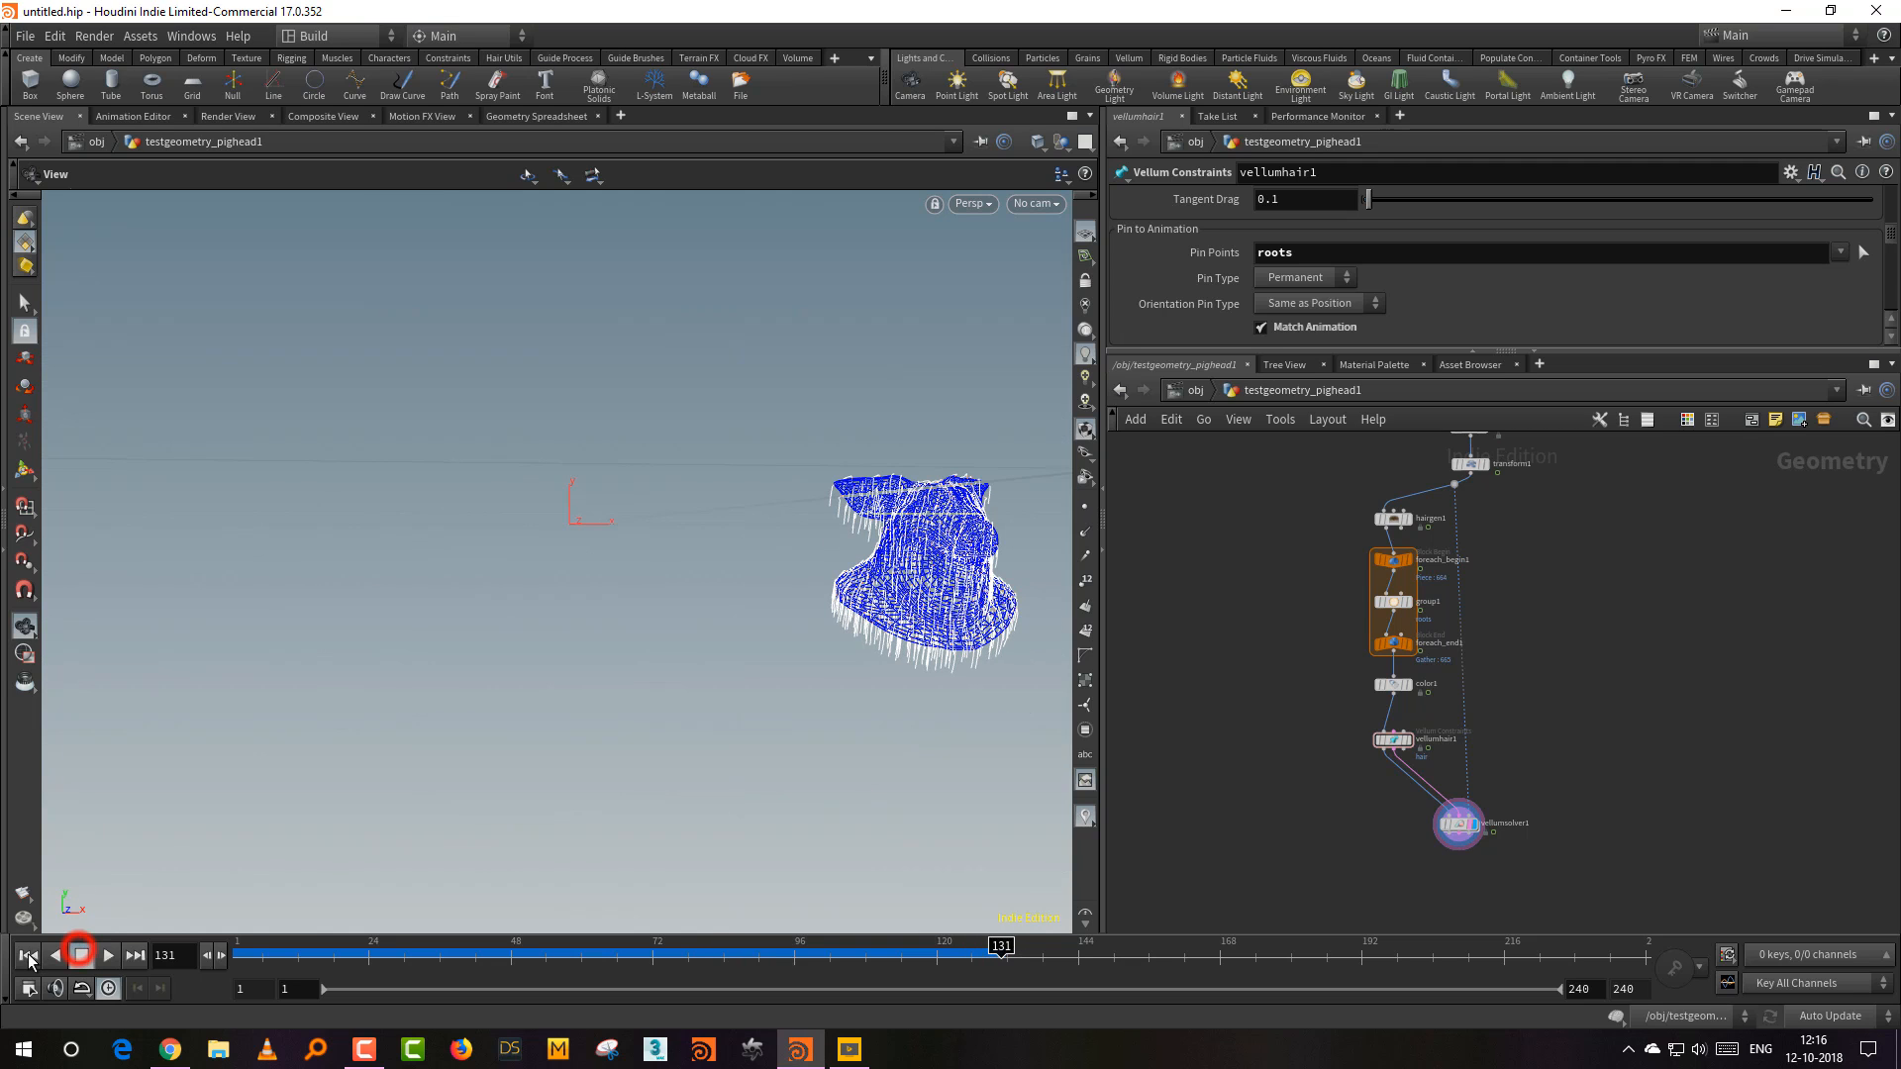
click(29, 954)
Step: Move the Transform node's end keyframe from frame 120 to about frame 71 on the timeline
scroll(1625, 789, up, 5)
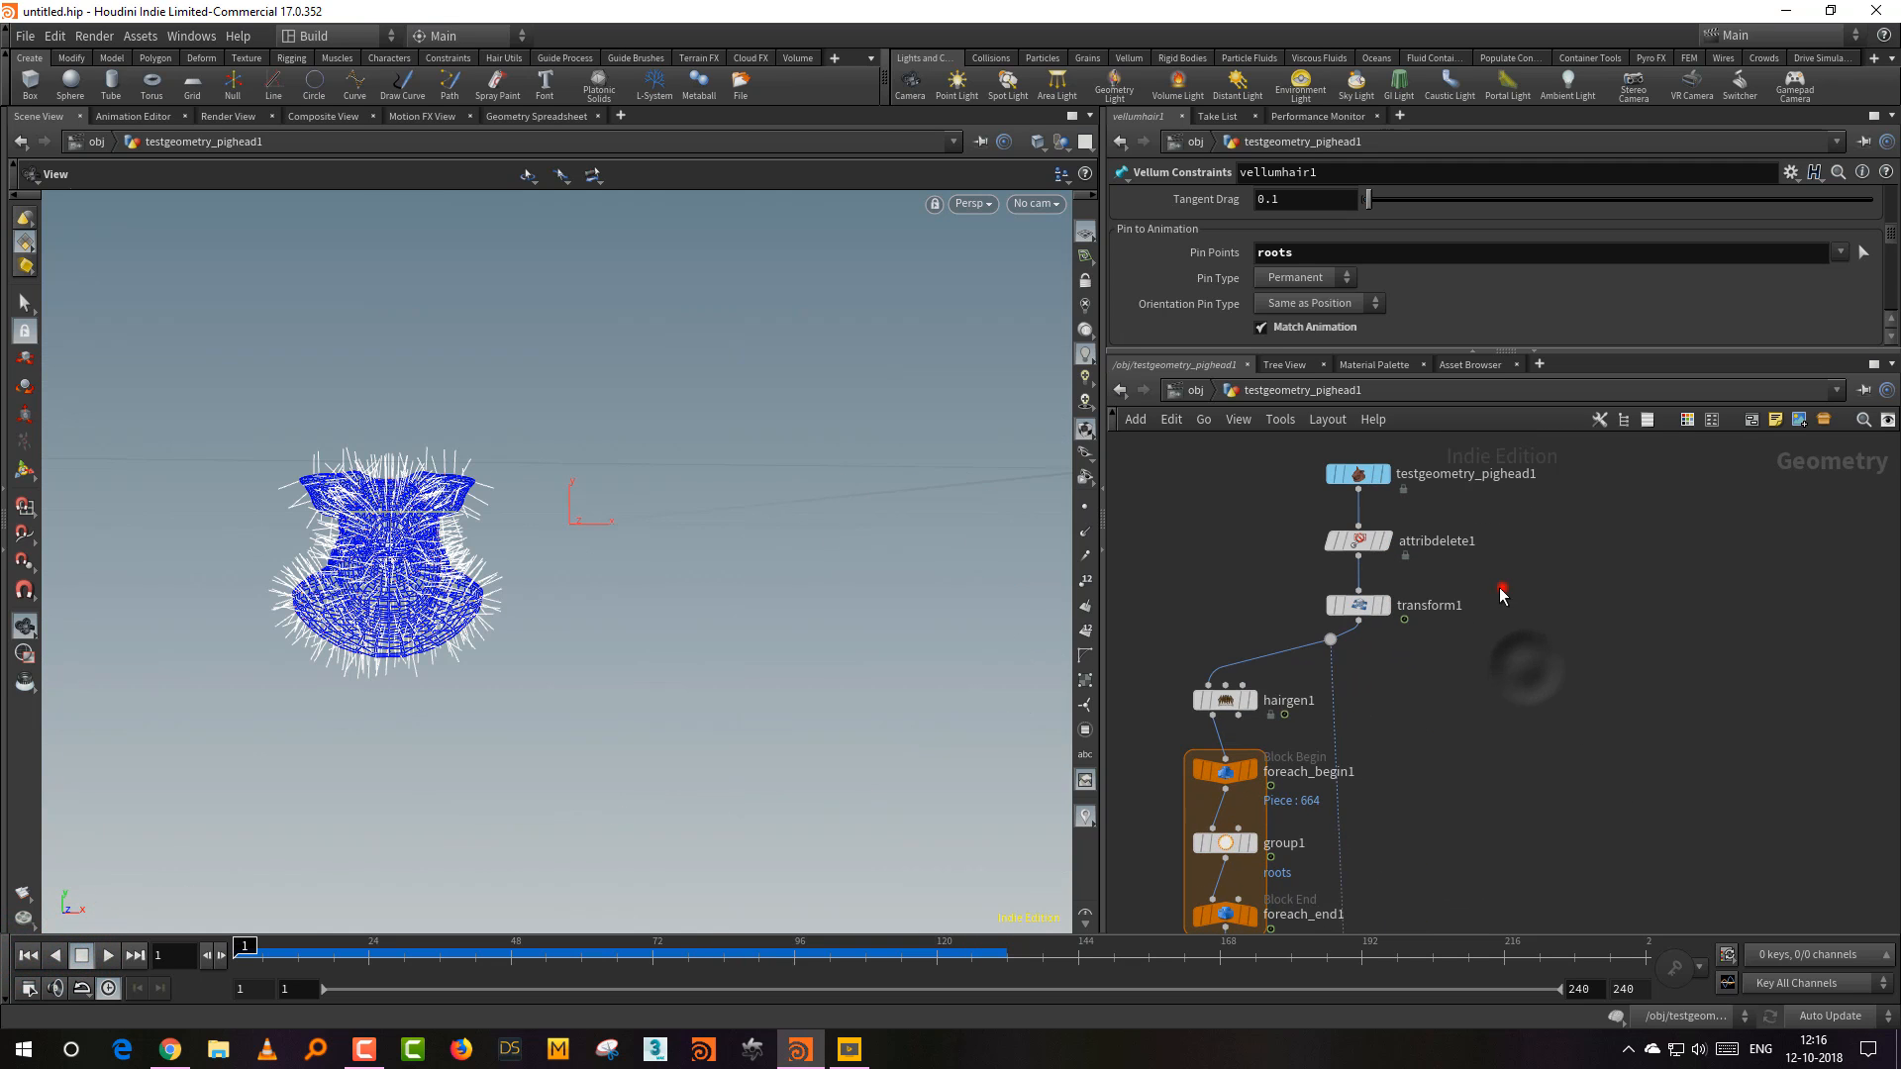
drag(1501, 588, 1389, 693)
shift+drag(984, 968, 902, 962)
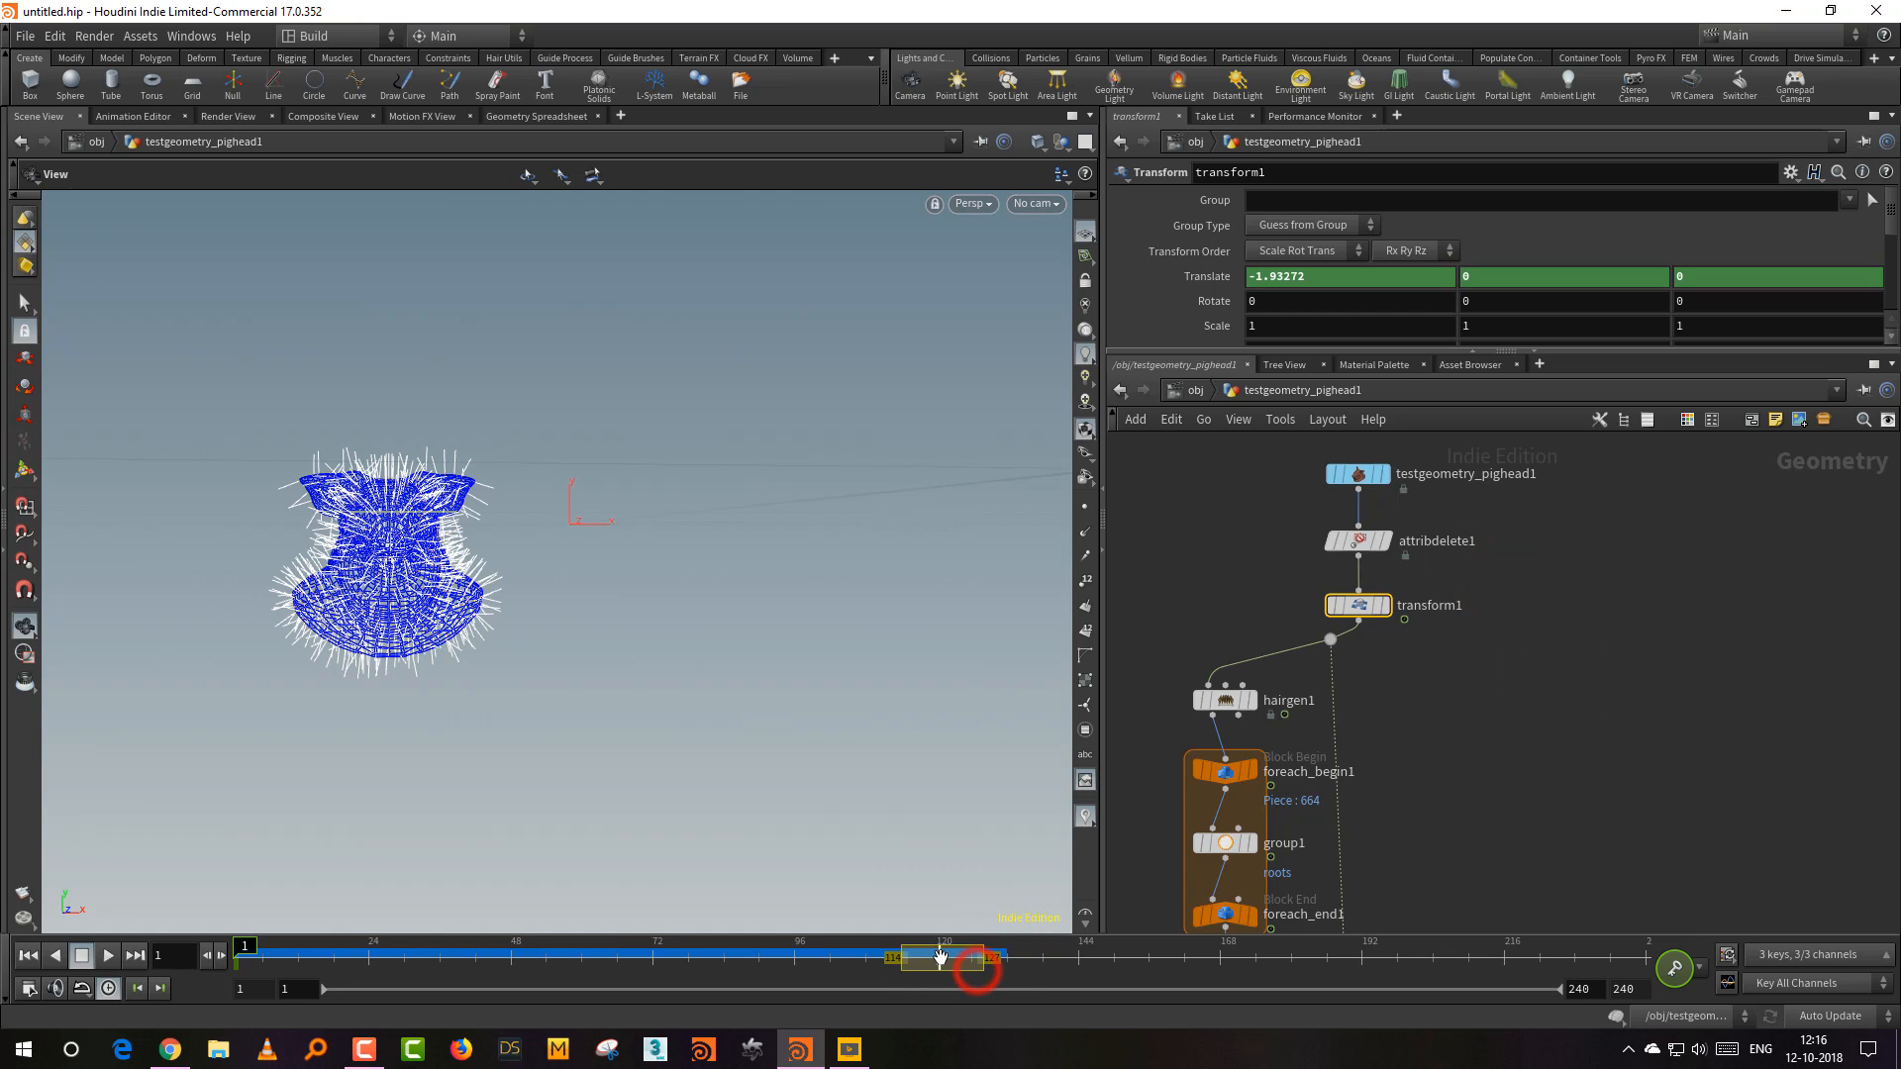
middle_drag(936, 965, 781, 977)
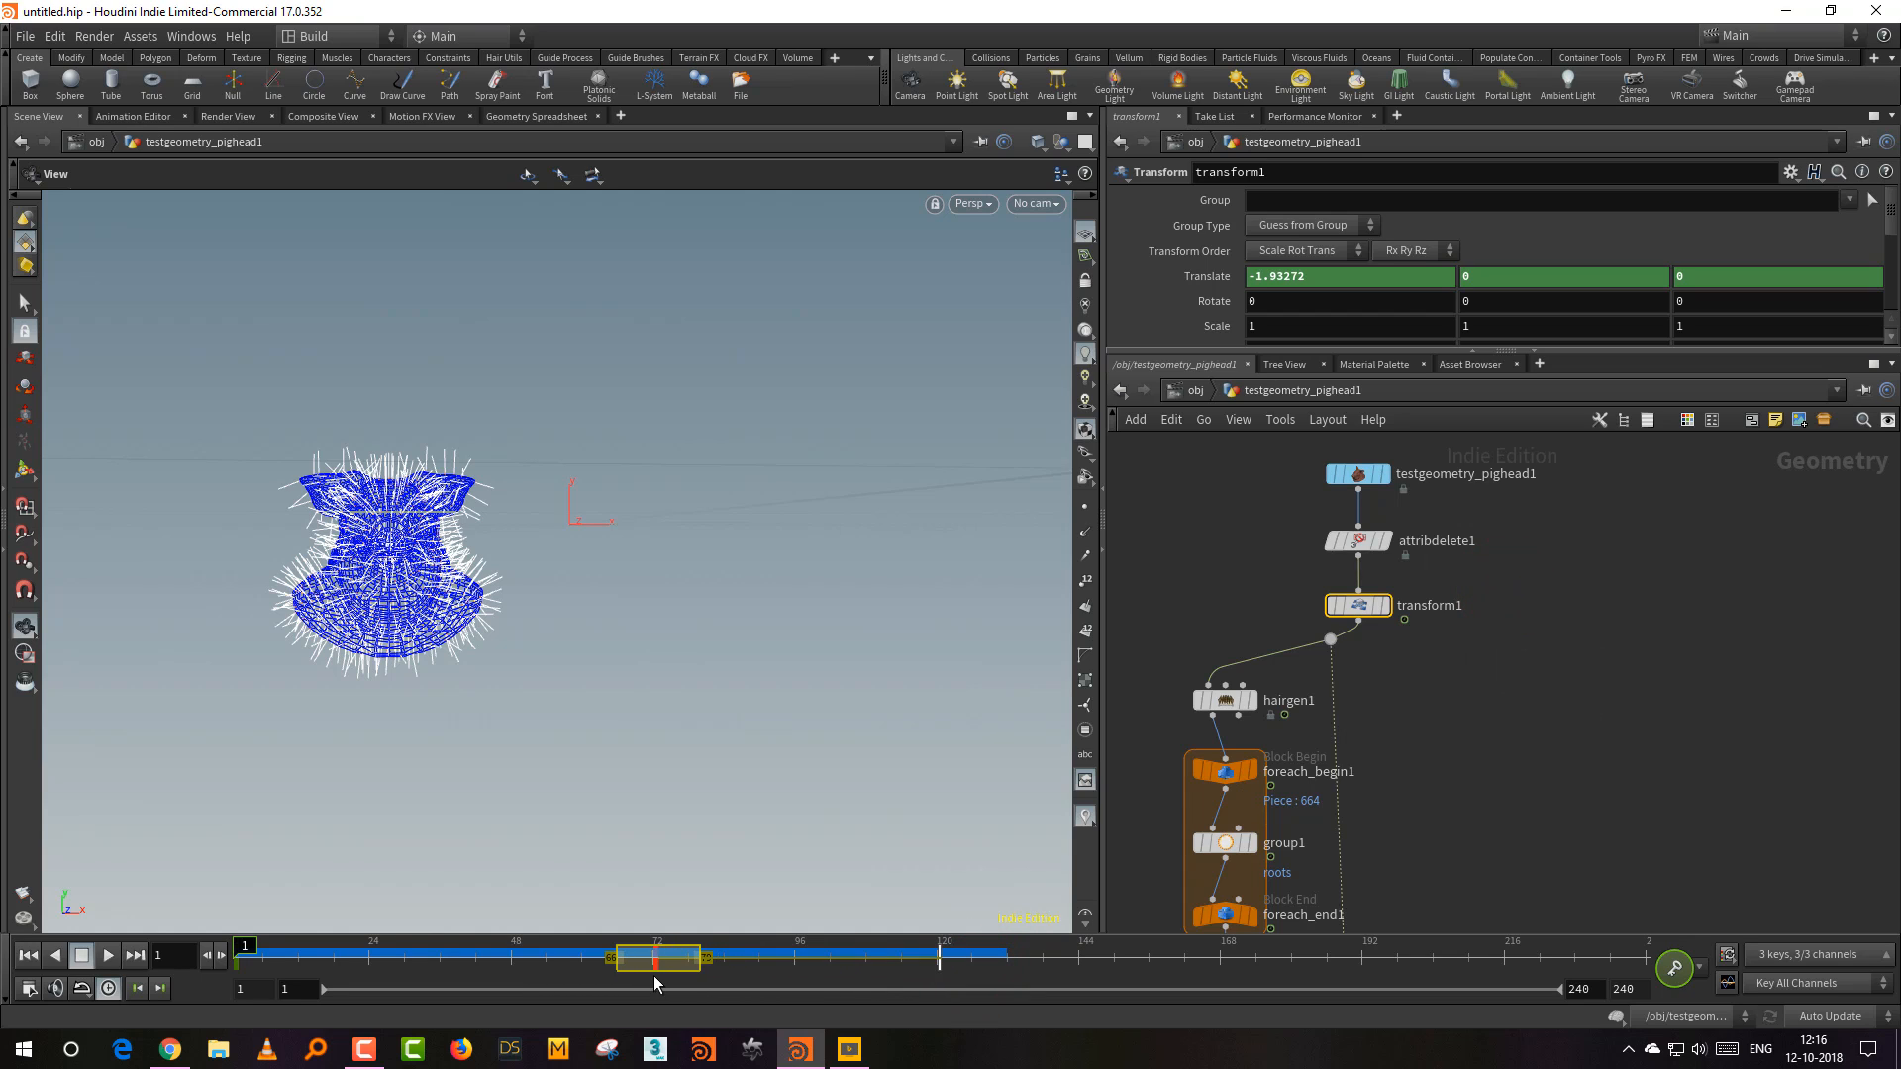
middle_drag(653, 977, 963, 960)
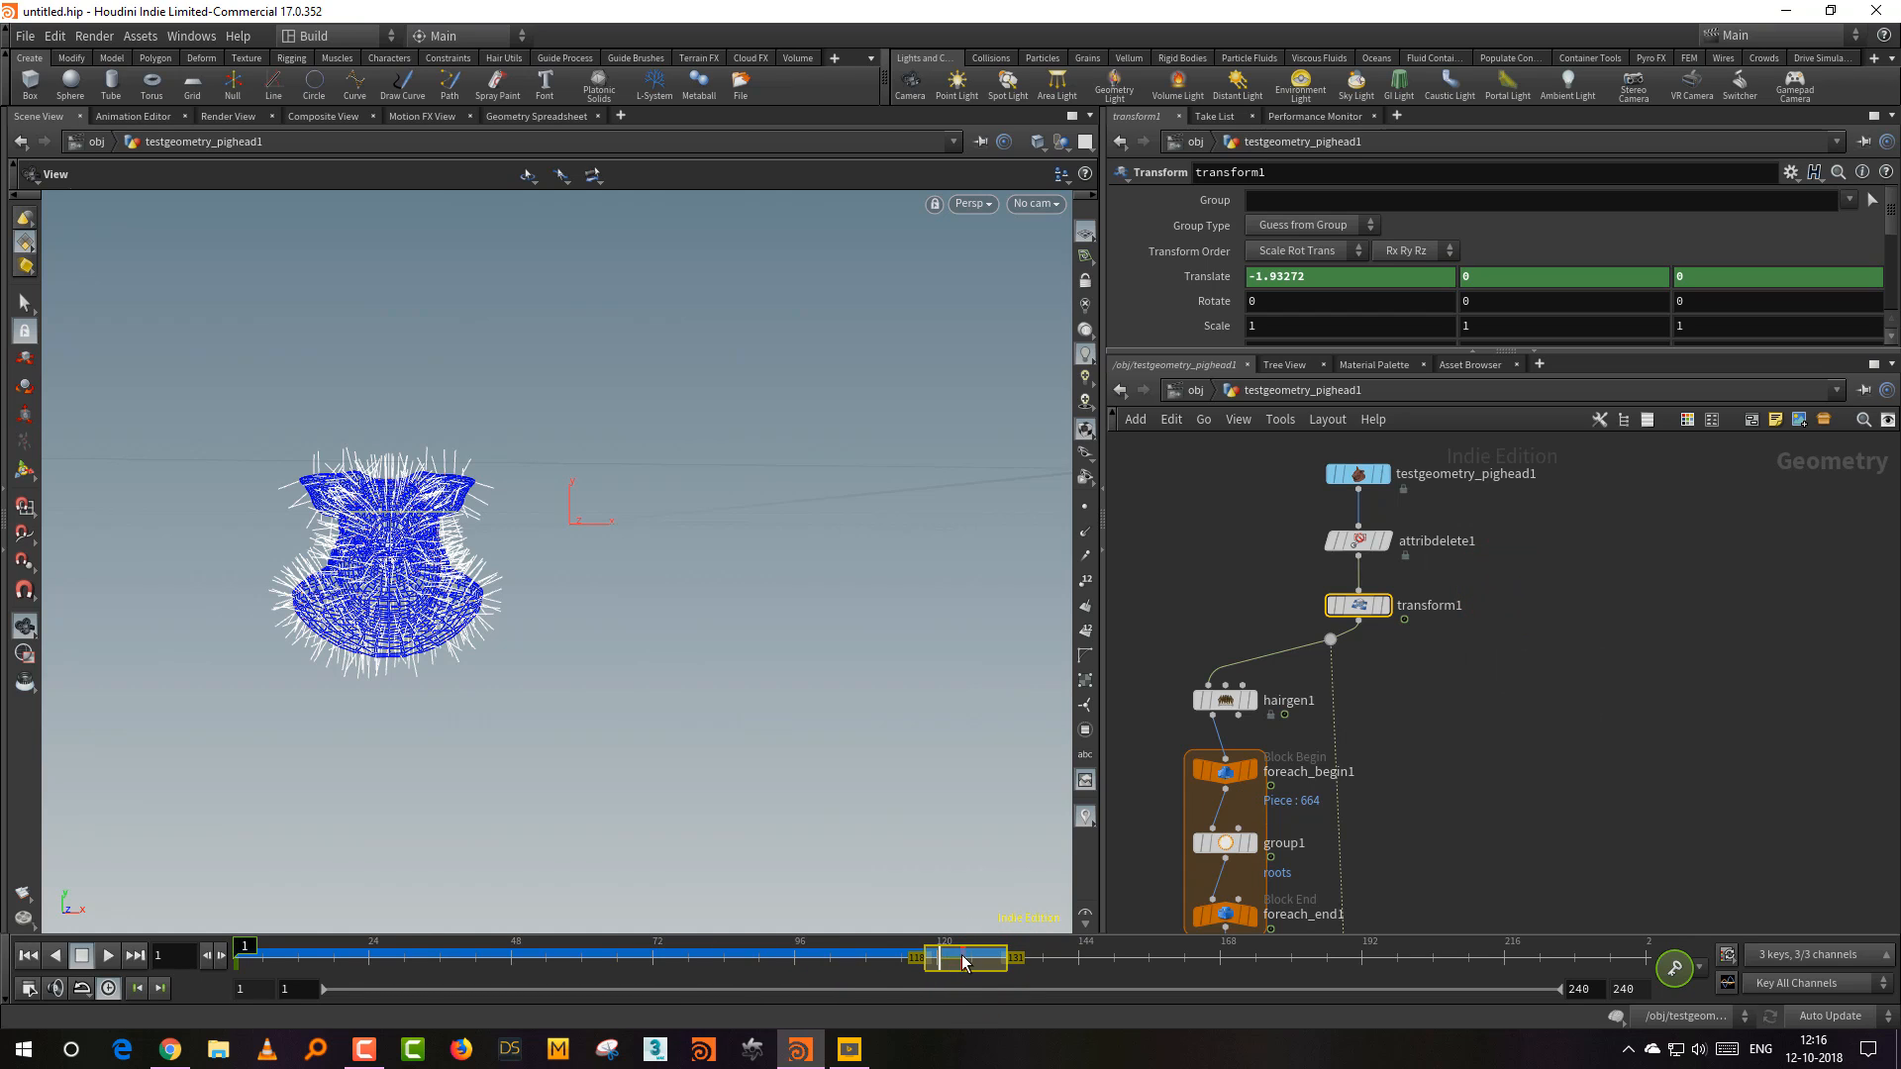
click(1061, 956)
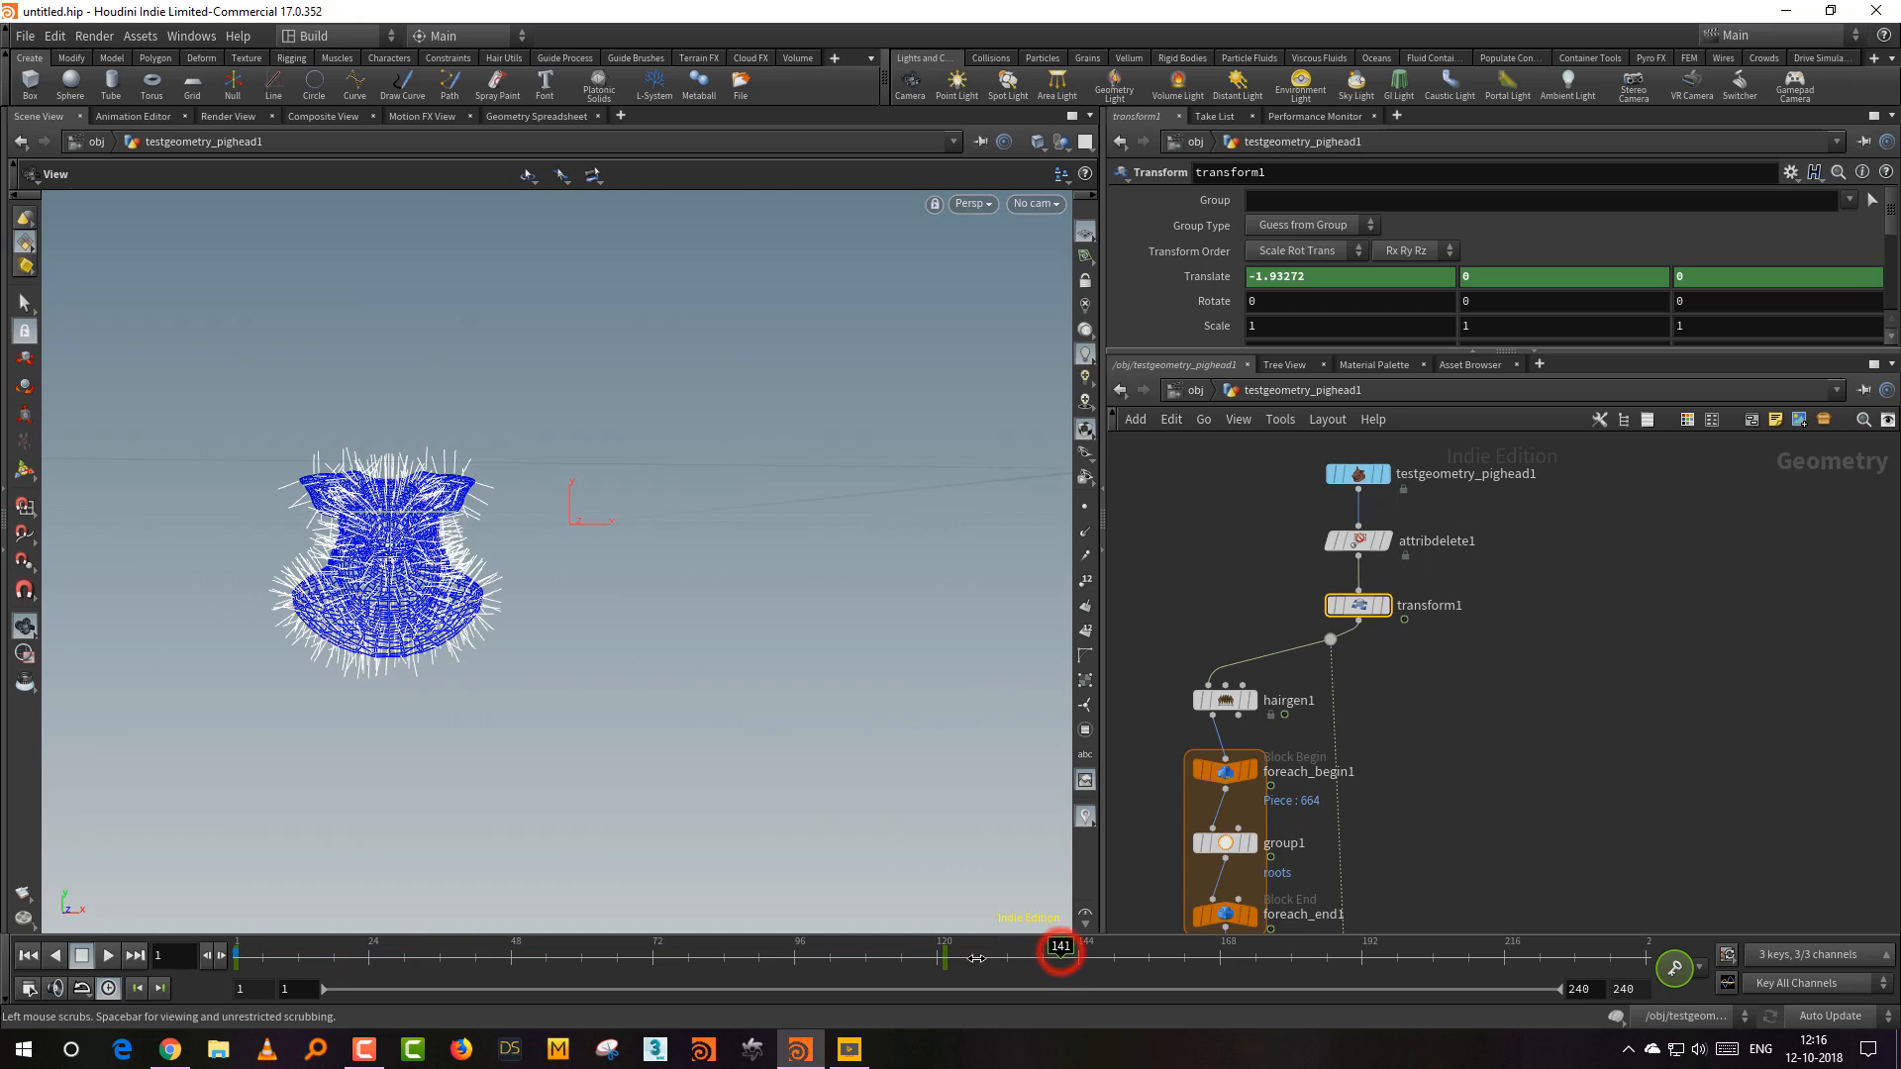
click(27, 955)
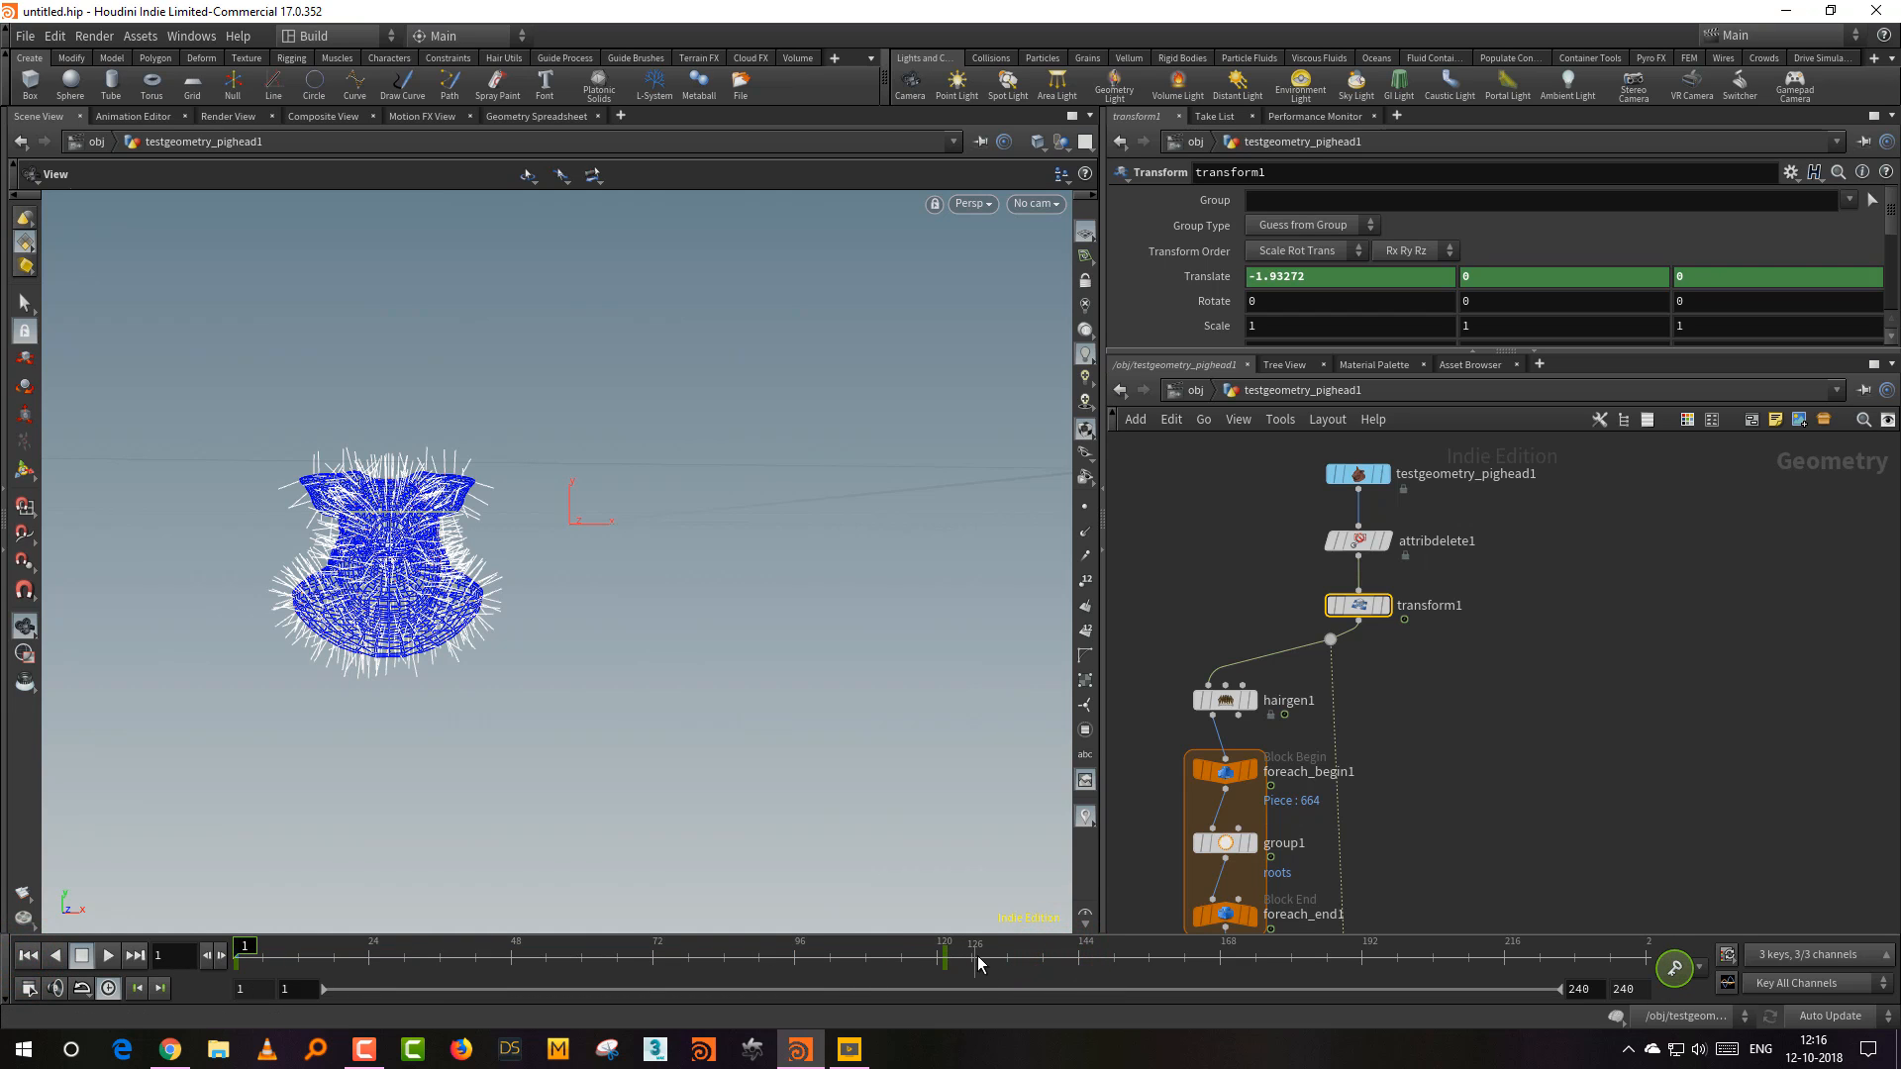
shift+drag(943, 968, 919, 968)
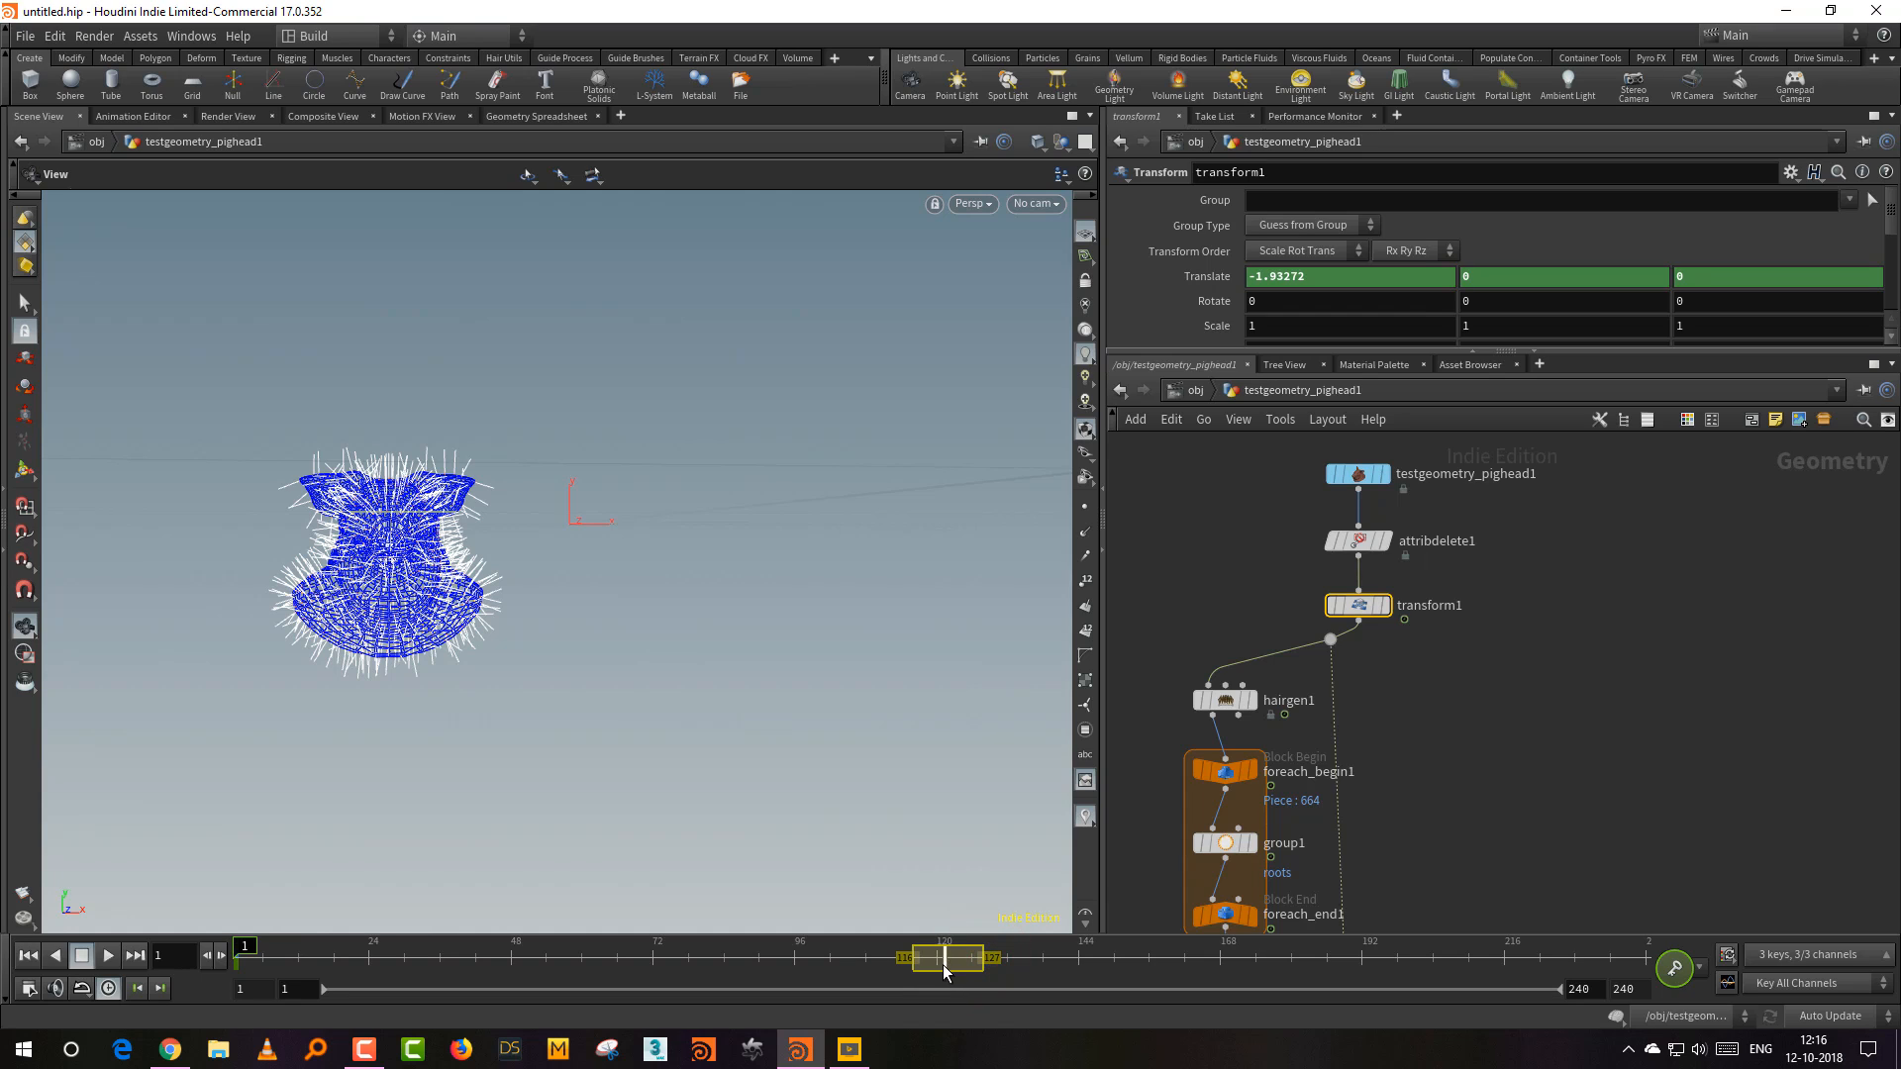
drag(943, 968, 614, 985)
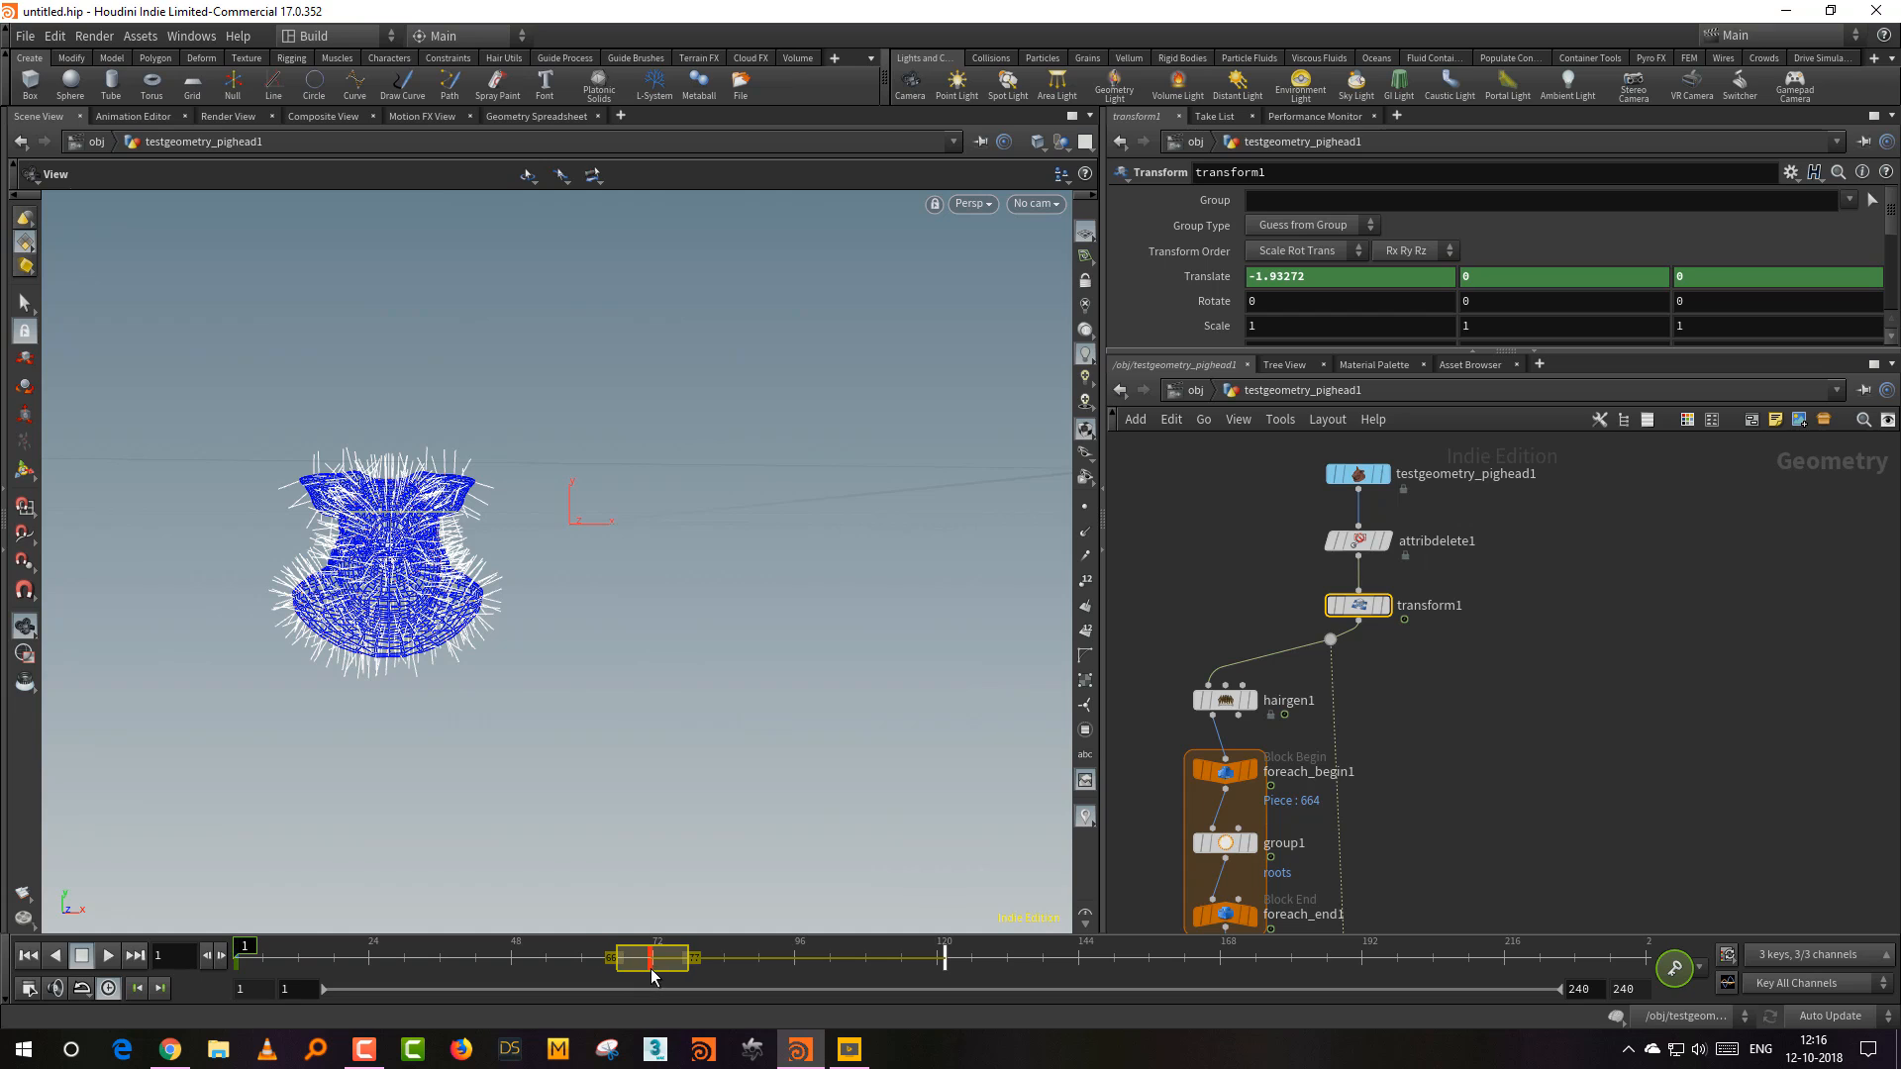
click(1489, 745)
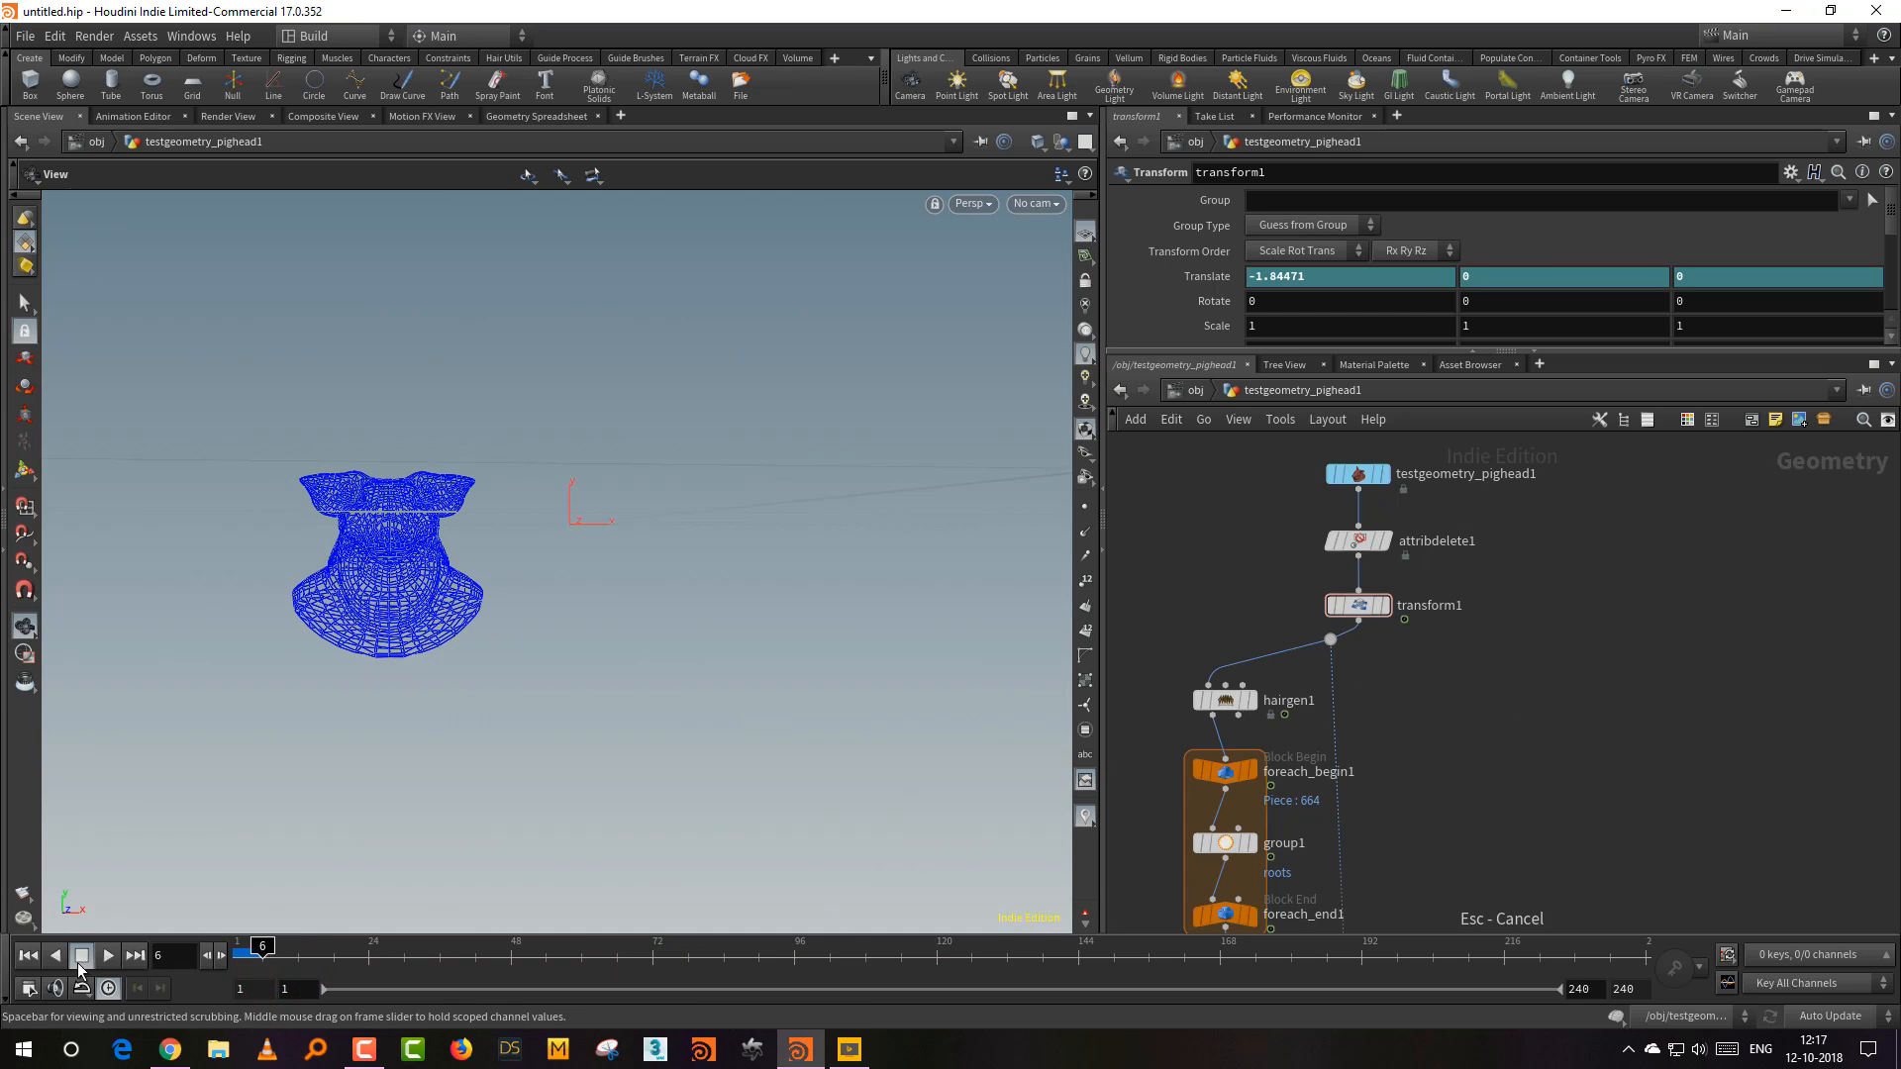
Step: Return to the first frame and move the Transform node's start keyframe to about frame 10
click(28, 956)
drag(1496, 649, 1277, 592)
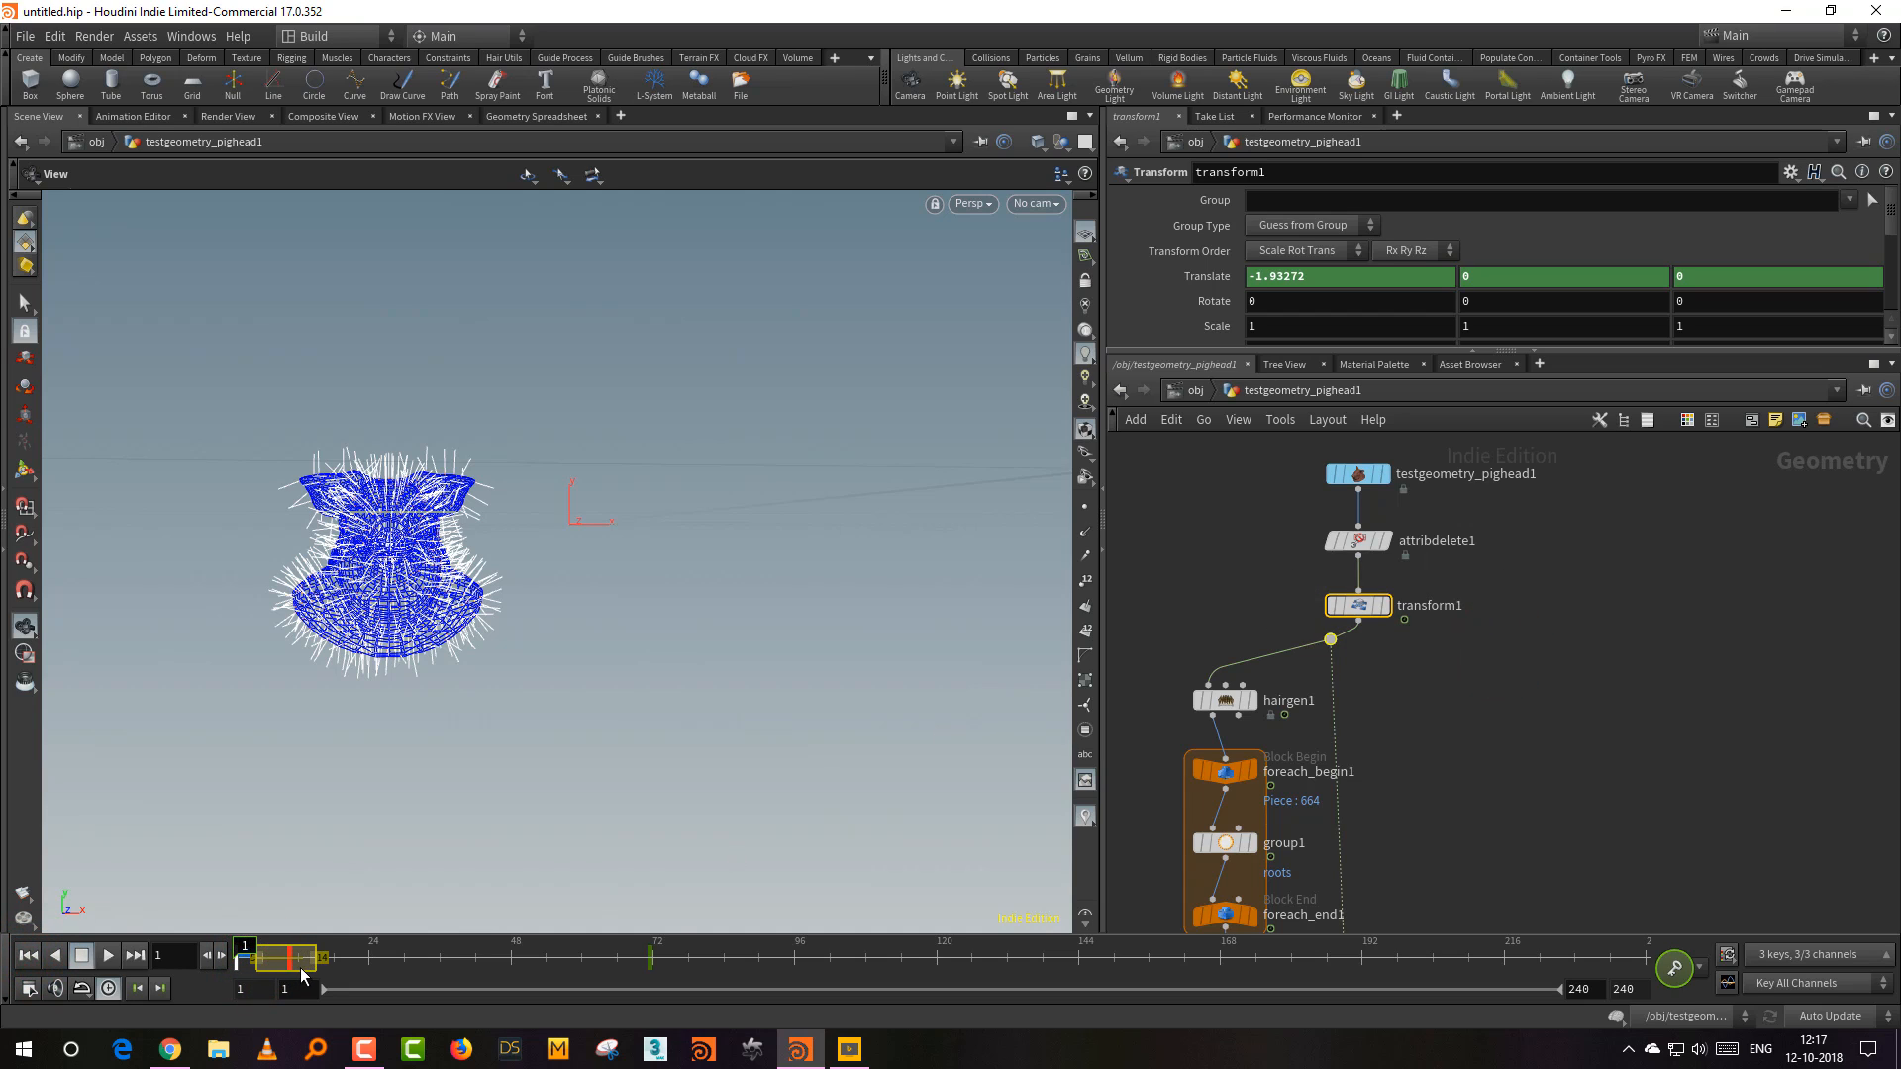
click(1468, 755)
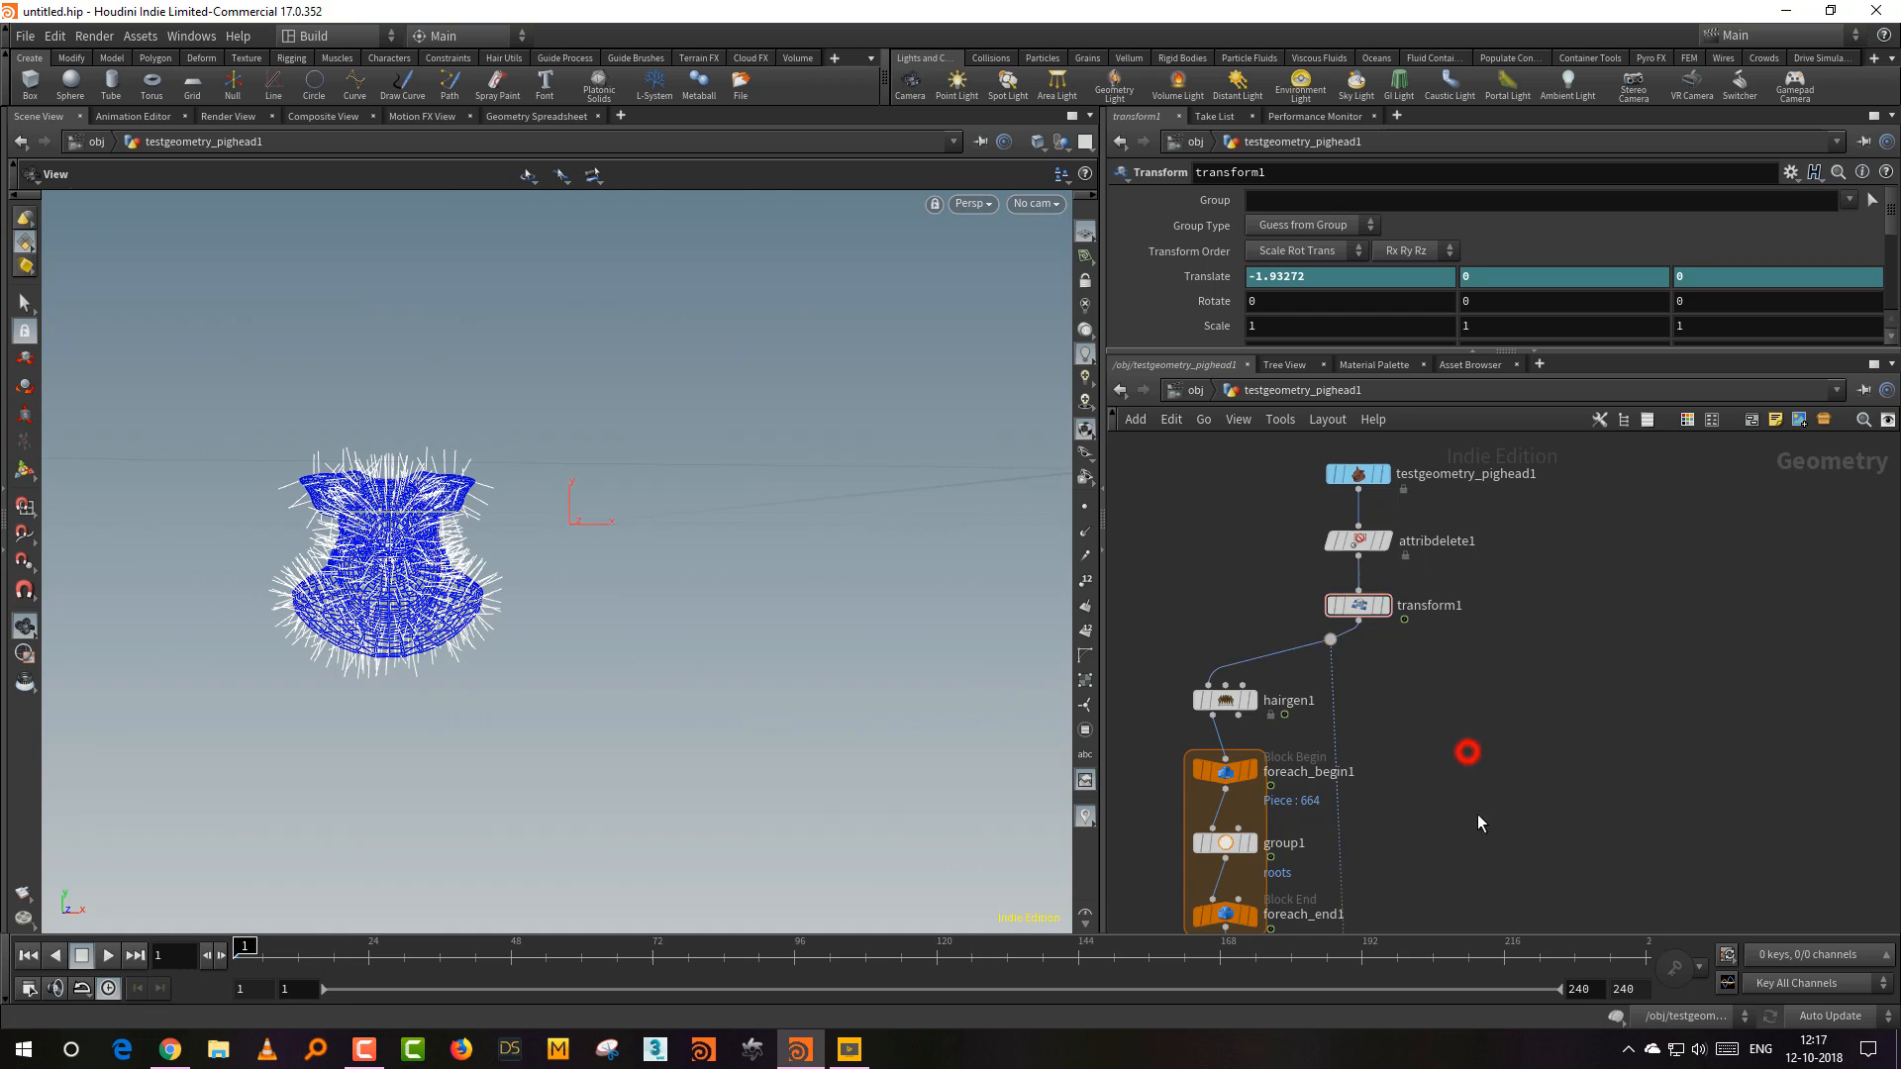
Step: Turn off Show Collision in the Vellum Solver's visualization settings so only the hair is displayed
middle_drag(1471, 911, 1522, 613)
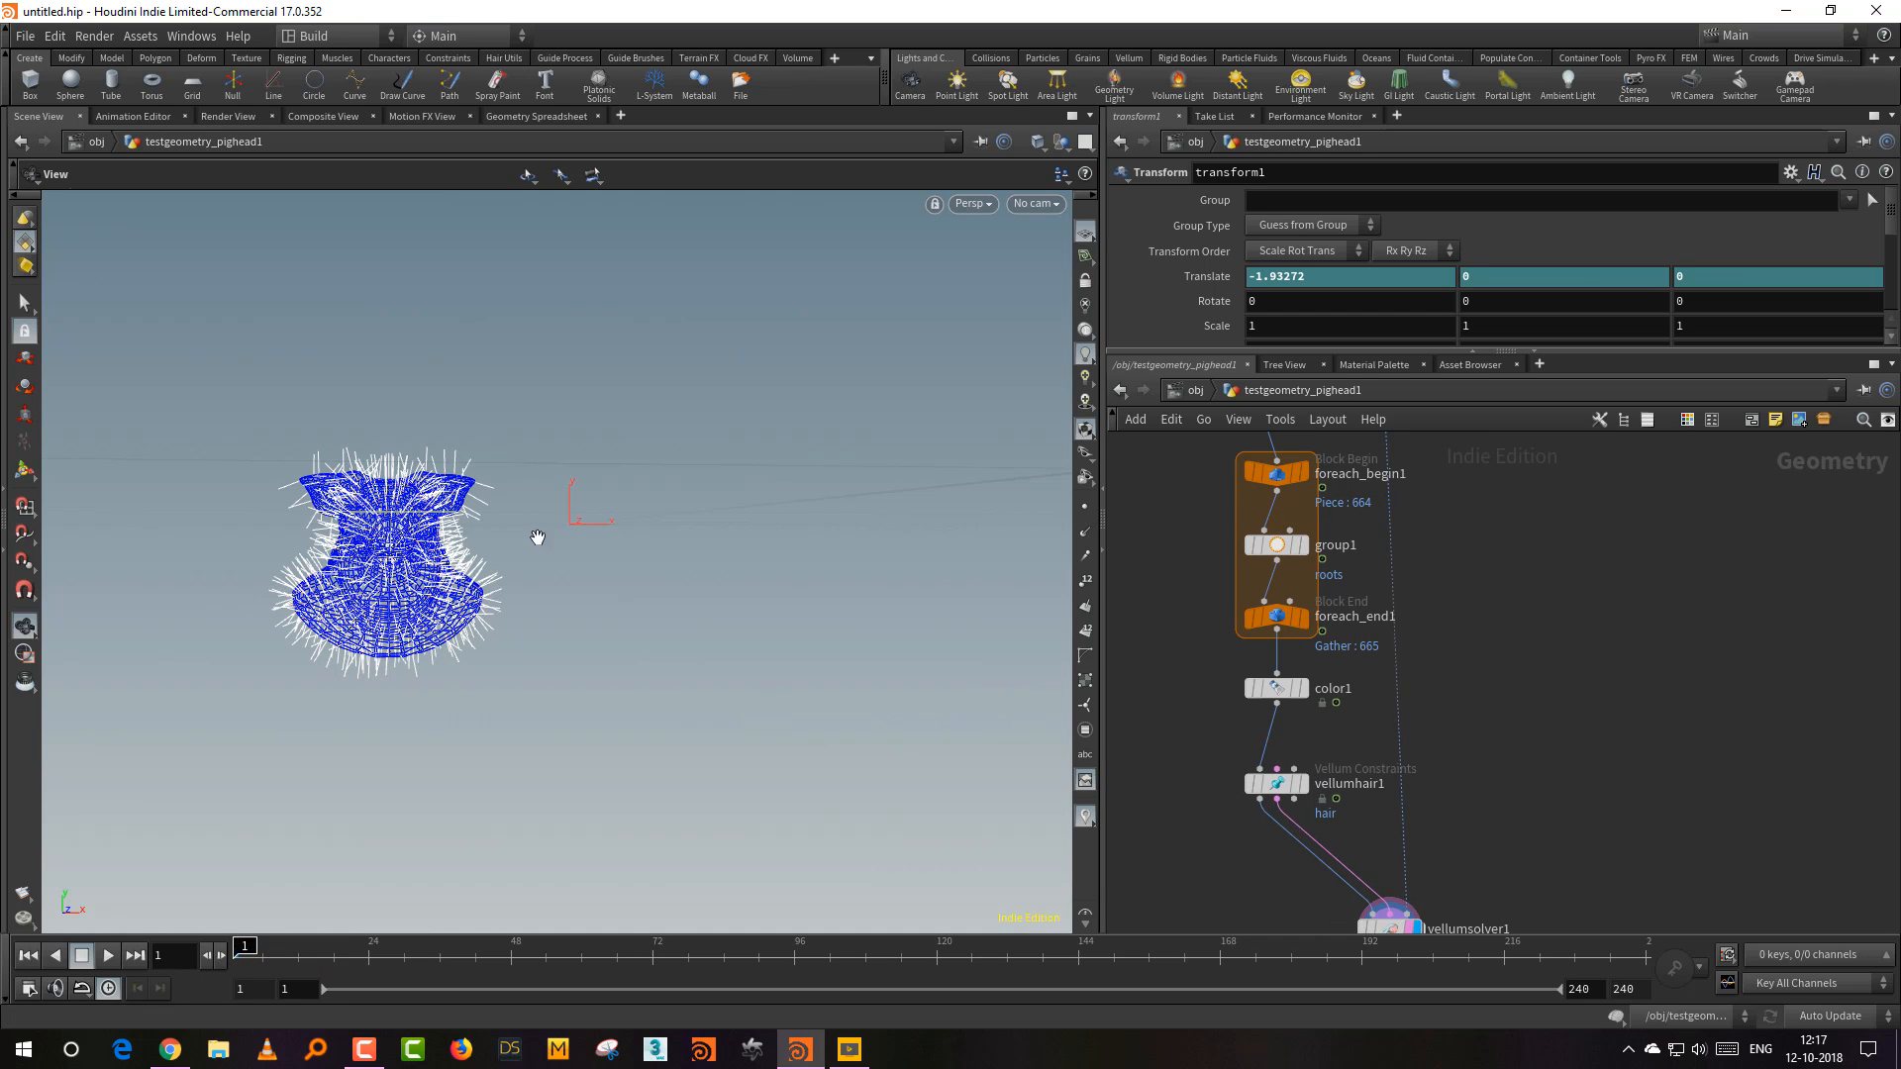
drag(537, 538, 658, 564)
click(1483, 903)
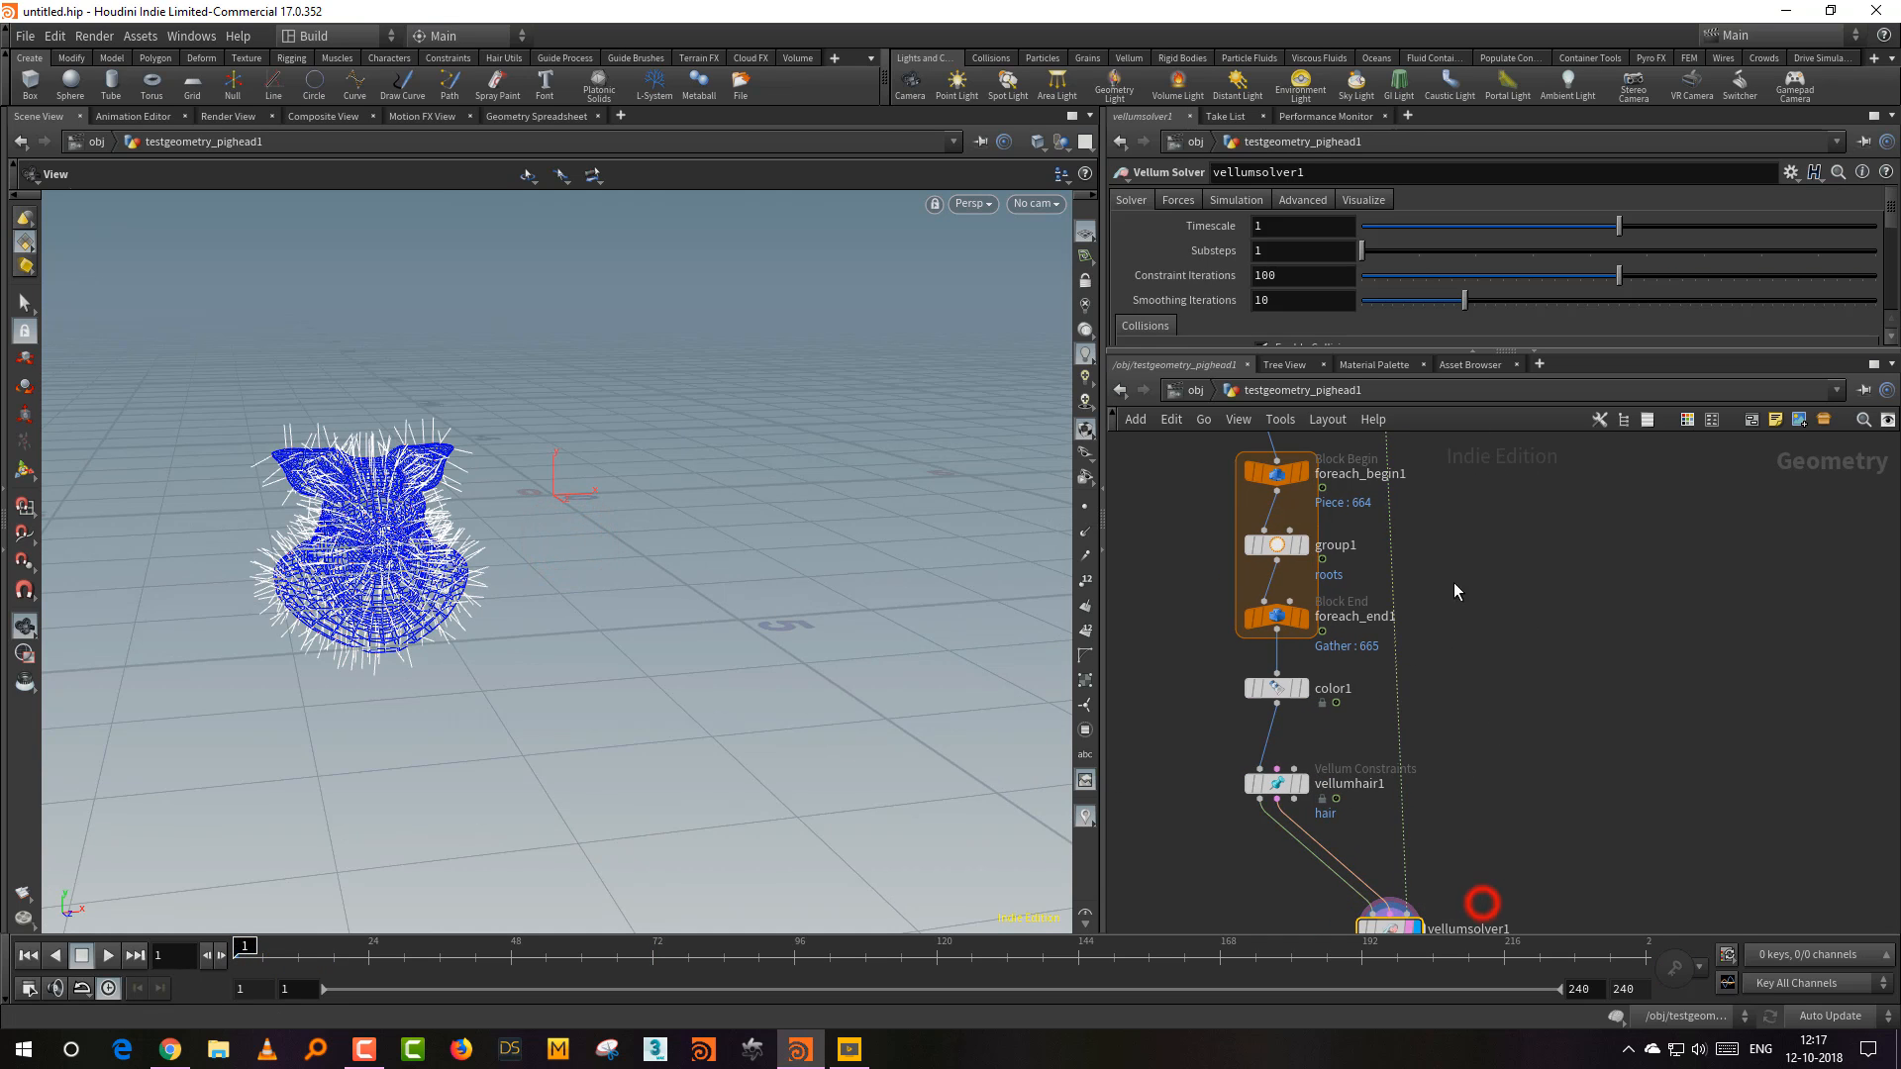
click(1376, 363)
click(1196, 366)
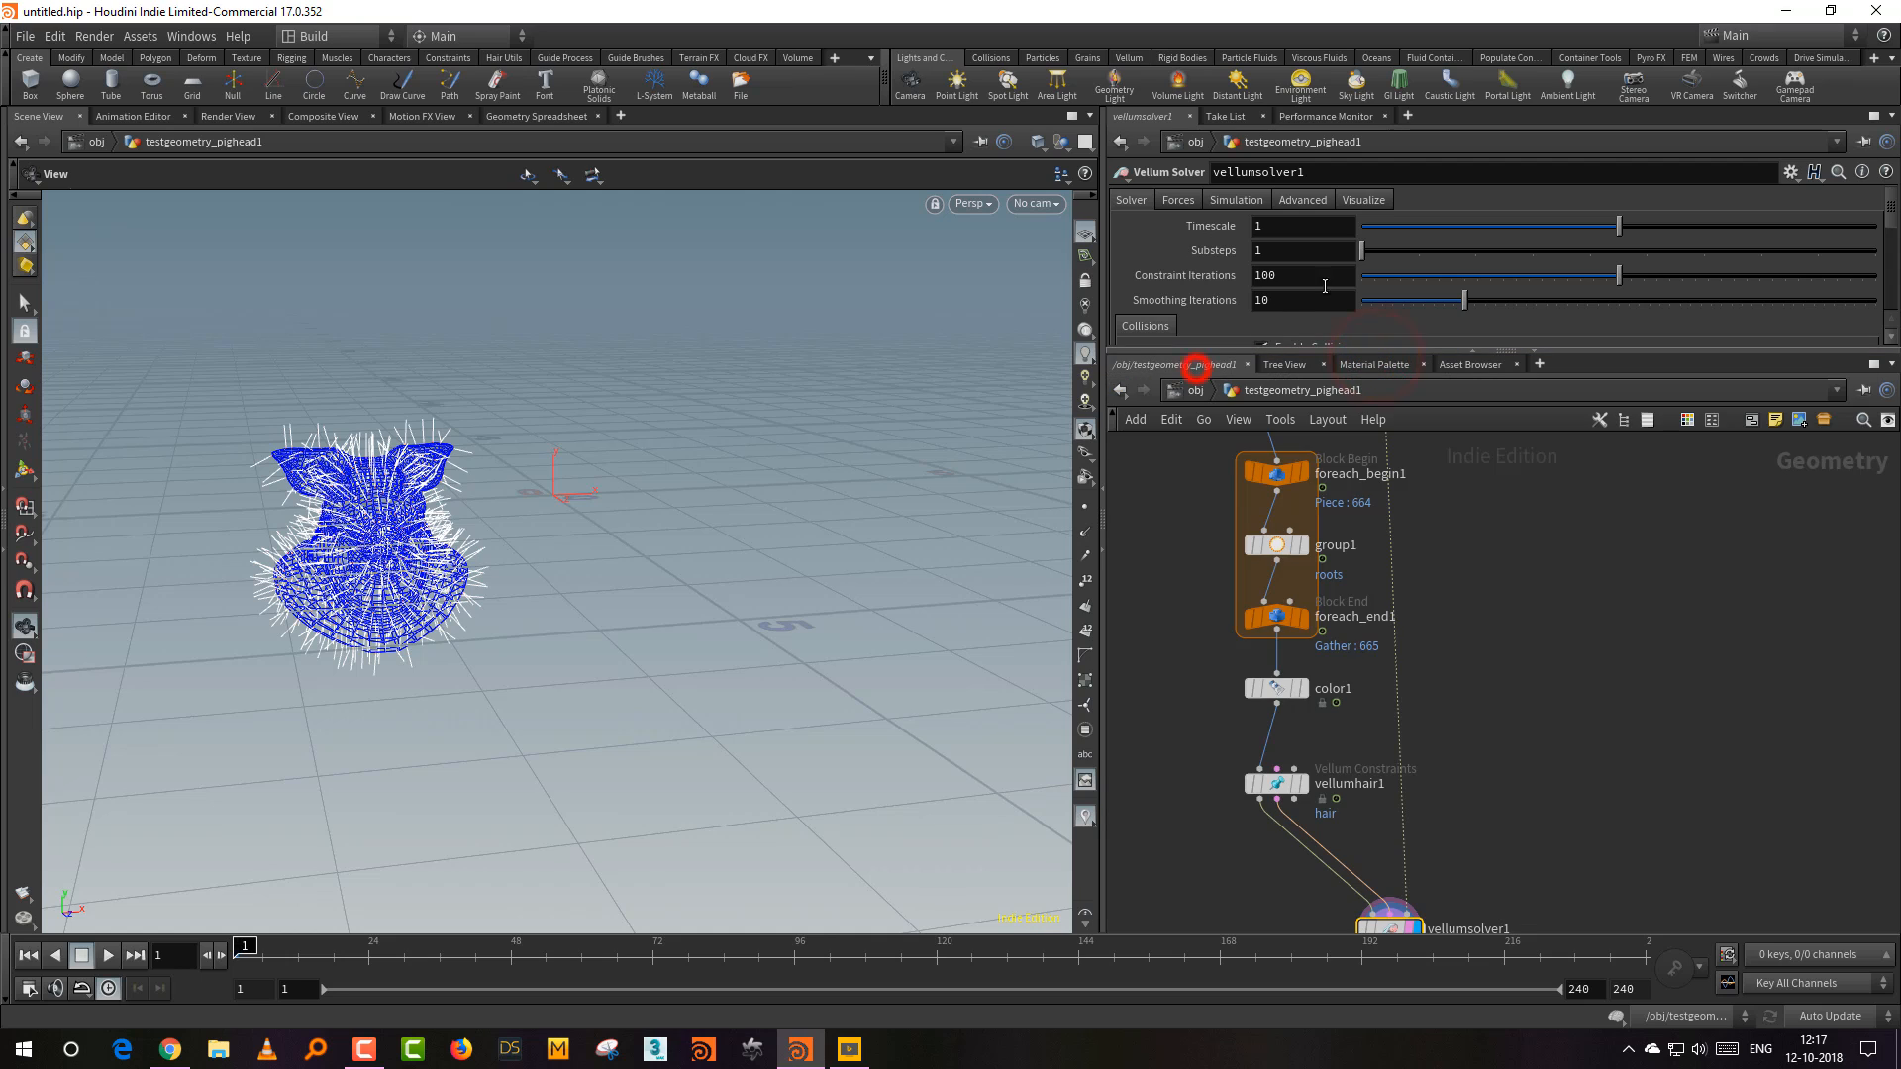
click(1363, 201)
click(1309, 224)
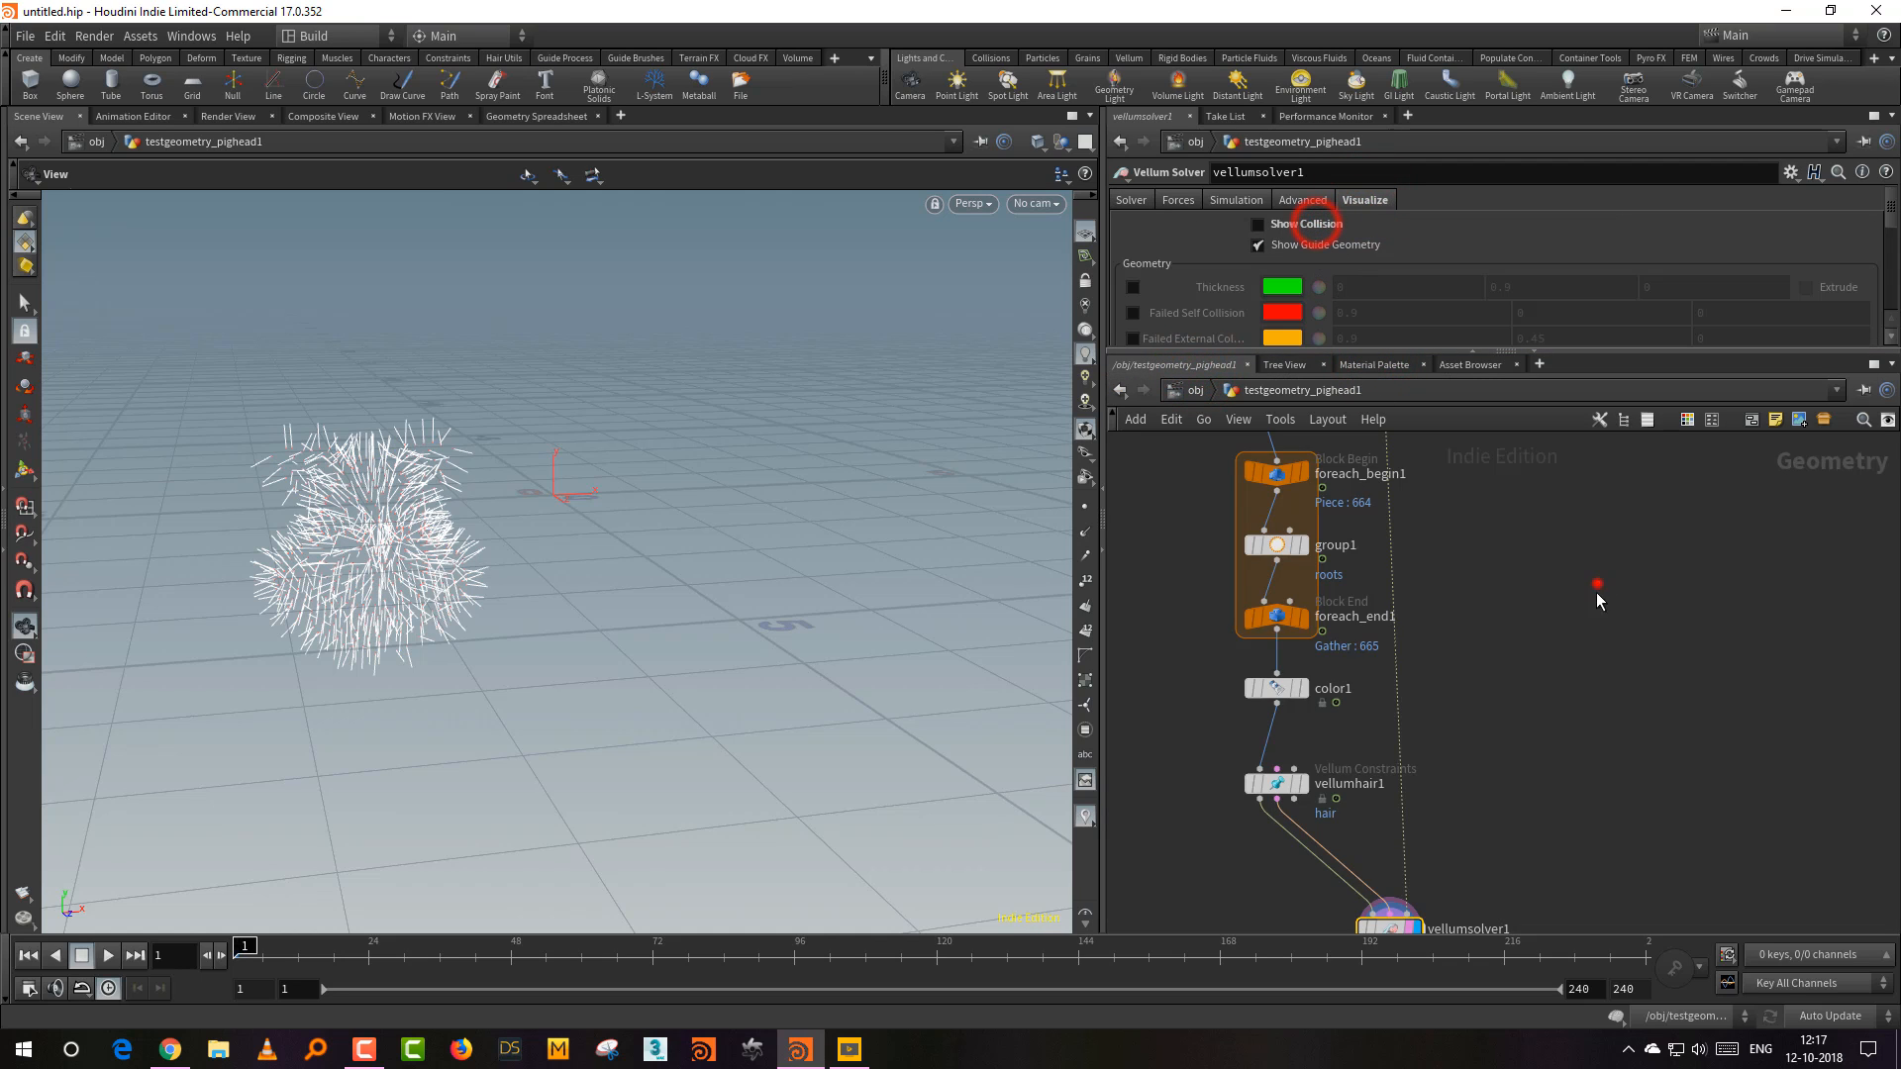
Step: Play the hair simulation with the retimed motion twice from frame 1, and return to the first frame
click(107, 956)
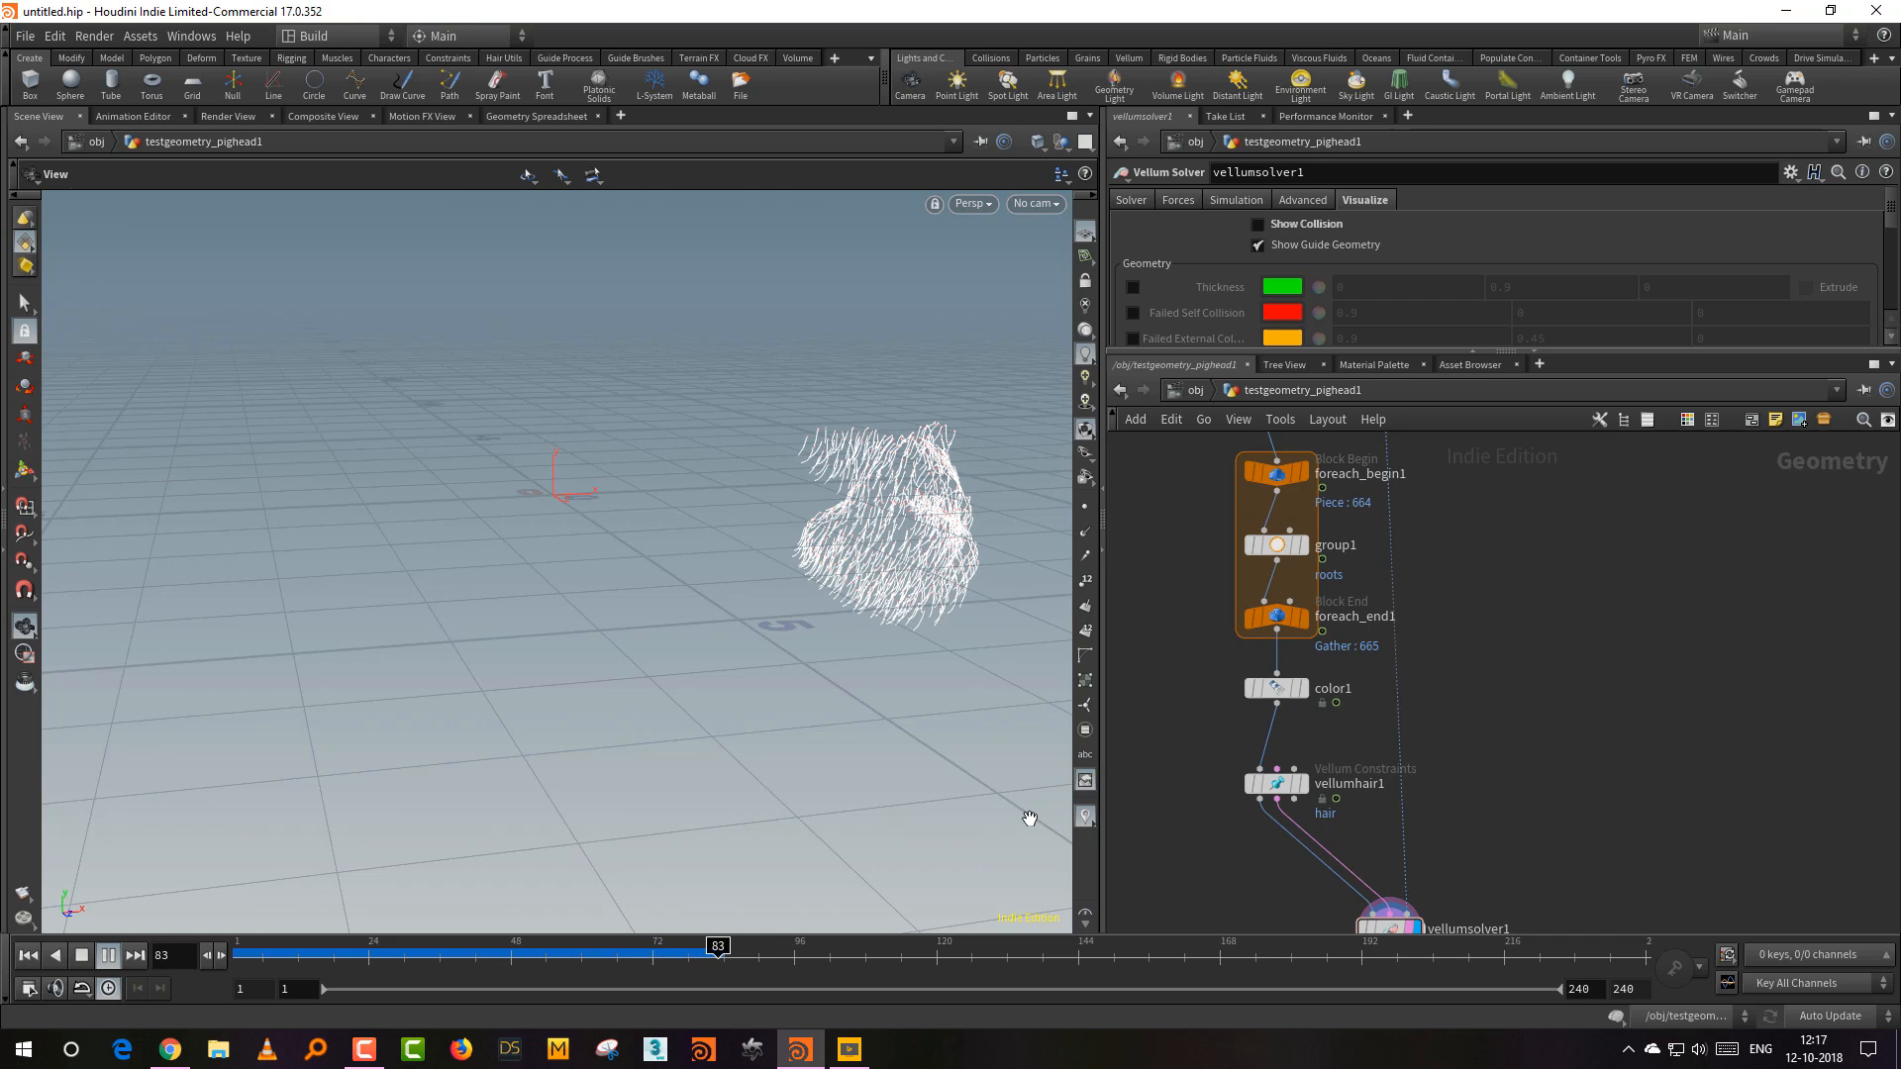
click(81, 955)
click(30, 955)
click(109, 955)
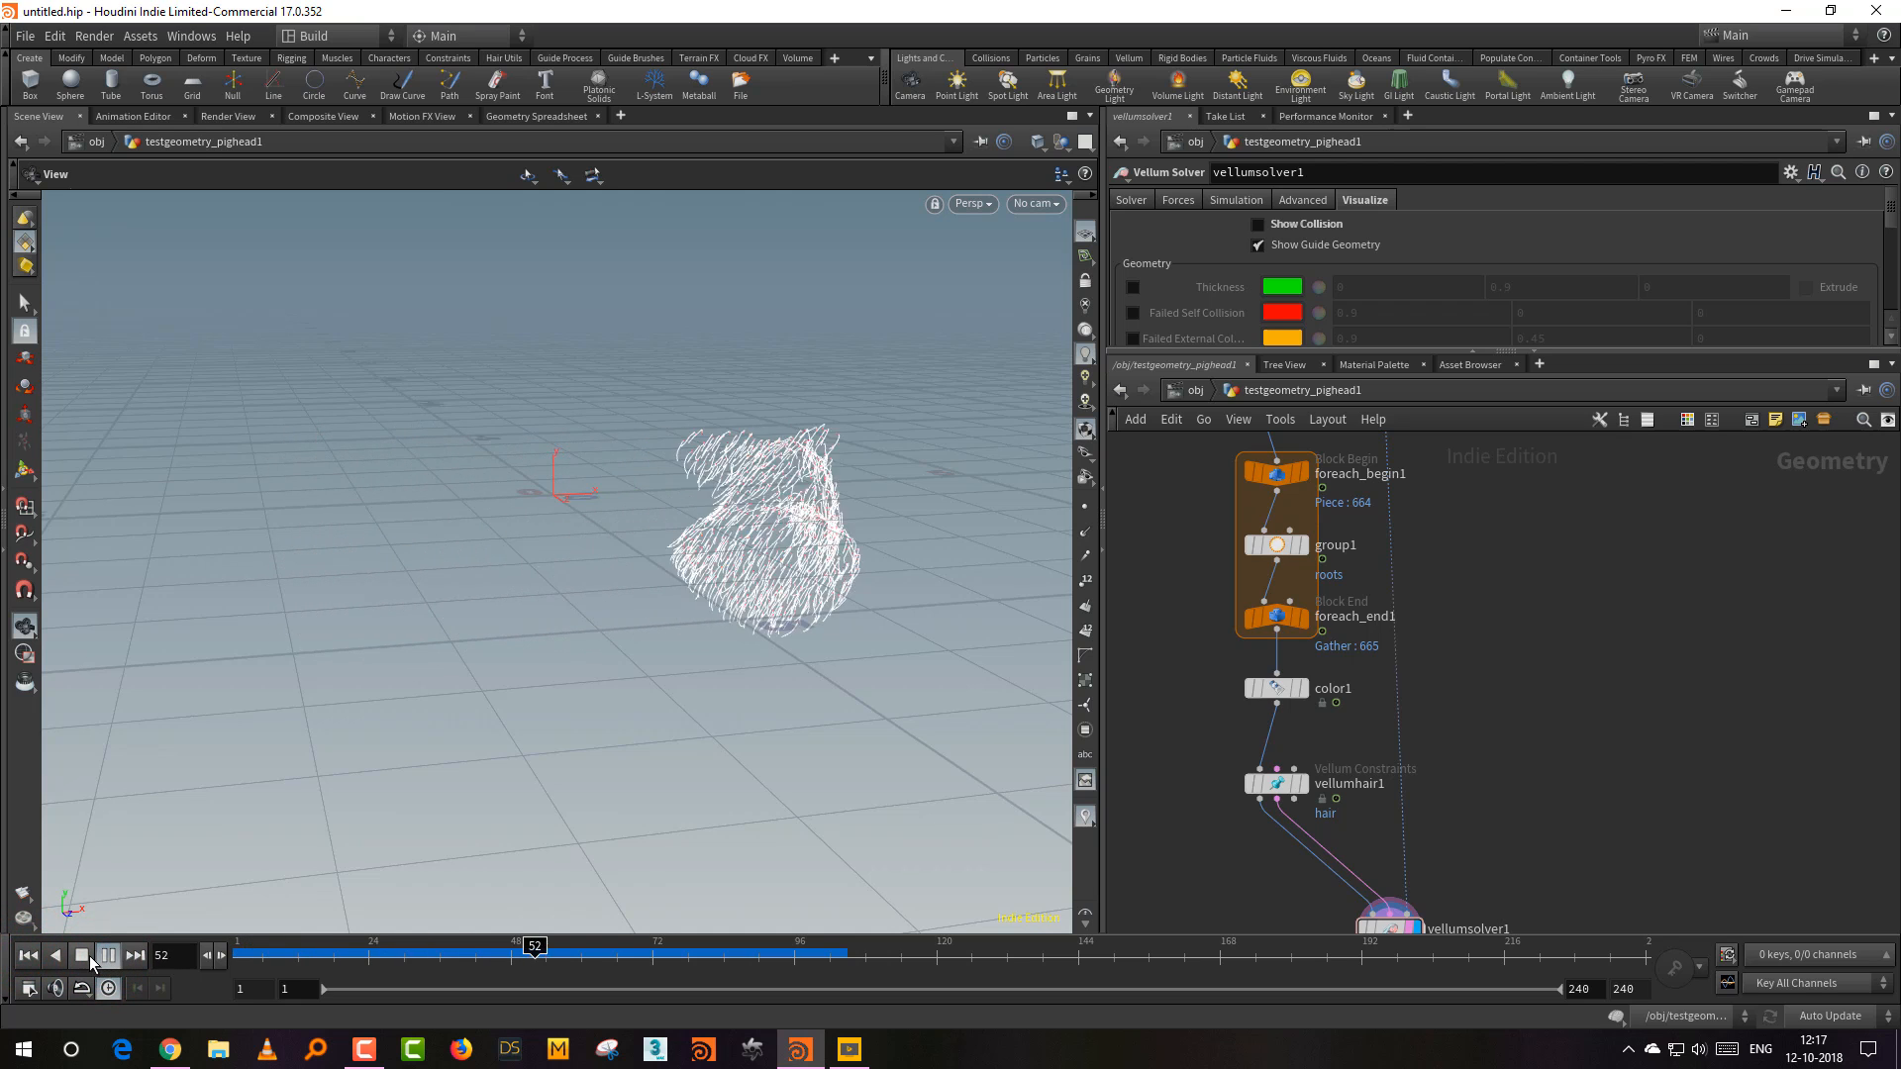
click(82, 954)
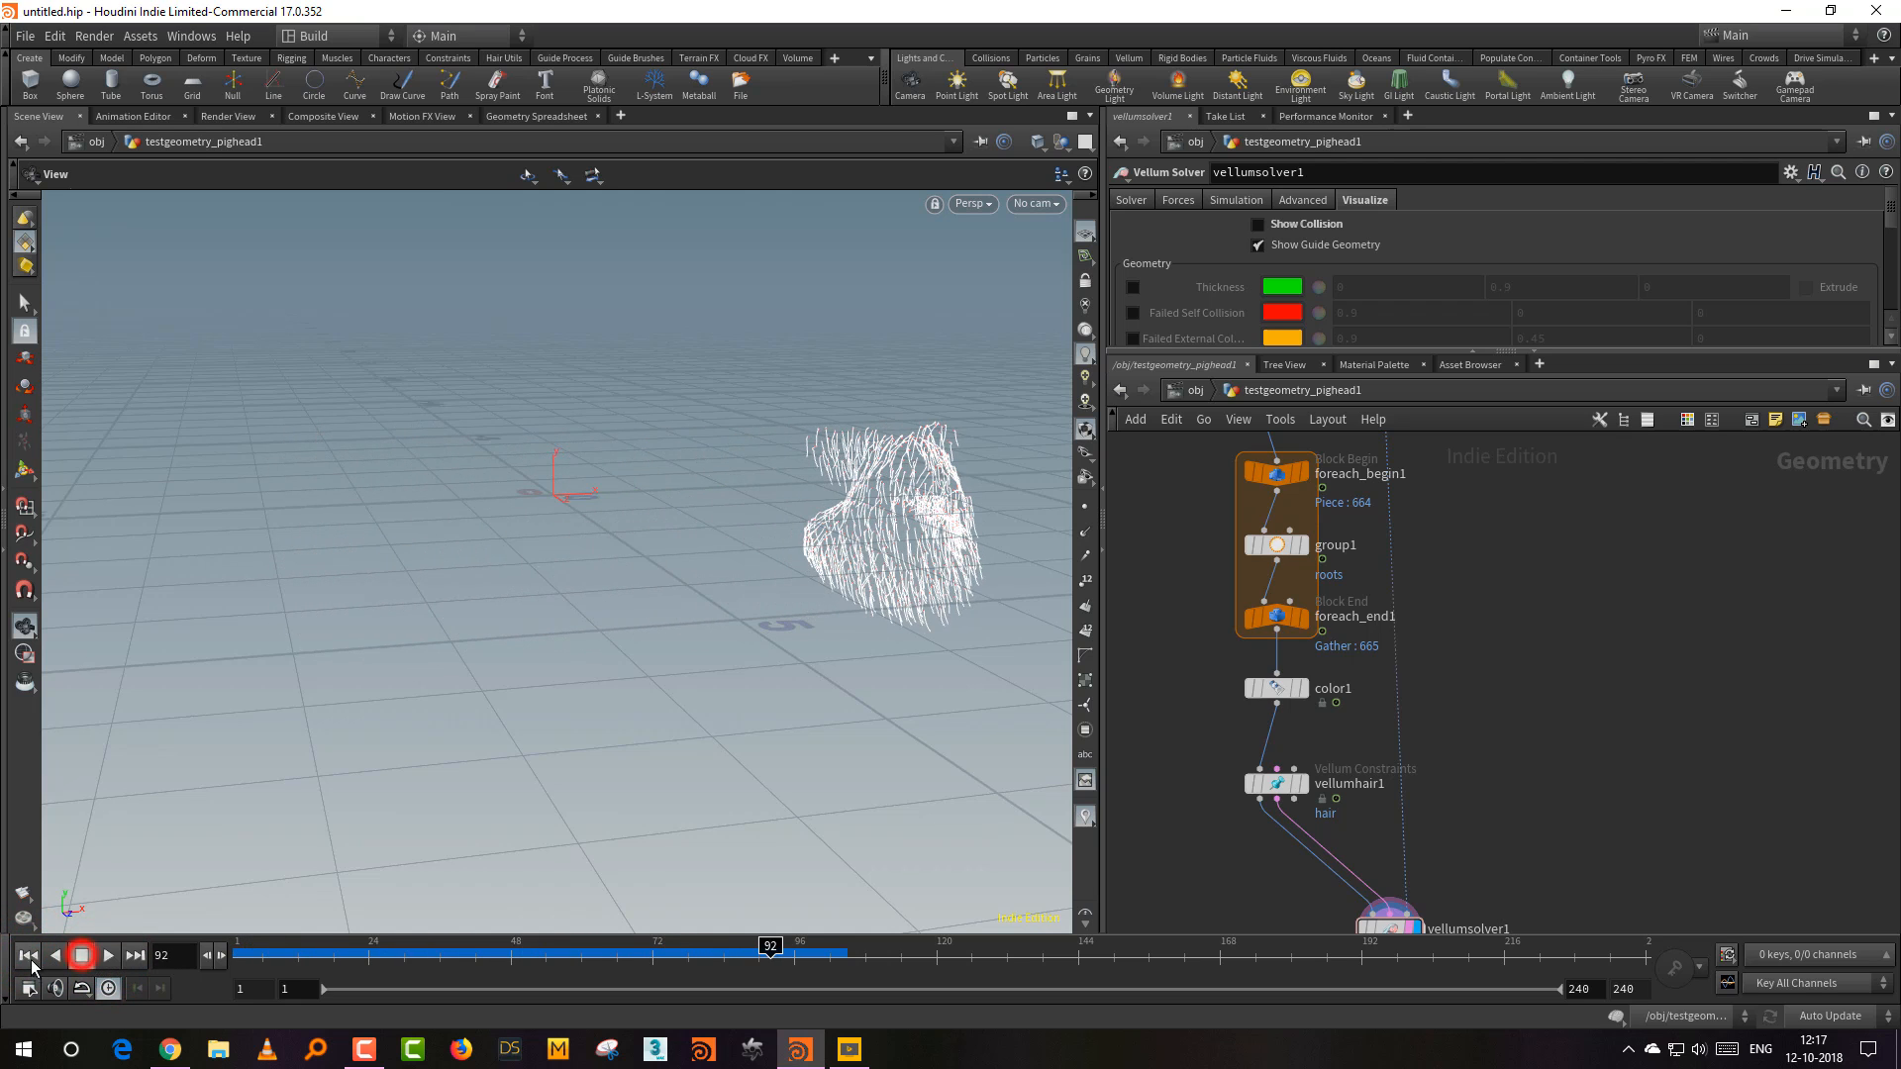
click(28, 955)
Step: Add a second Hair Generate node below the Vellum Solver in the network
middle_drag(1545, 801, 1510, 705)
right_drag(1512, 737, 1501, 753)
middle_drag(1498, 667, 1481, 735)
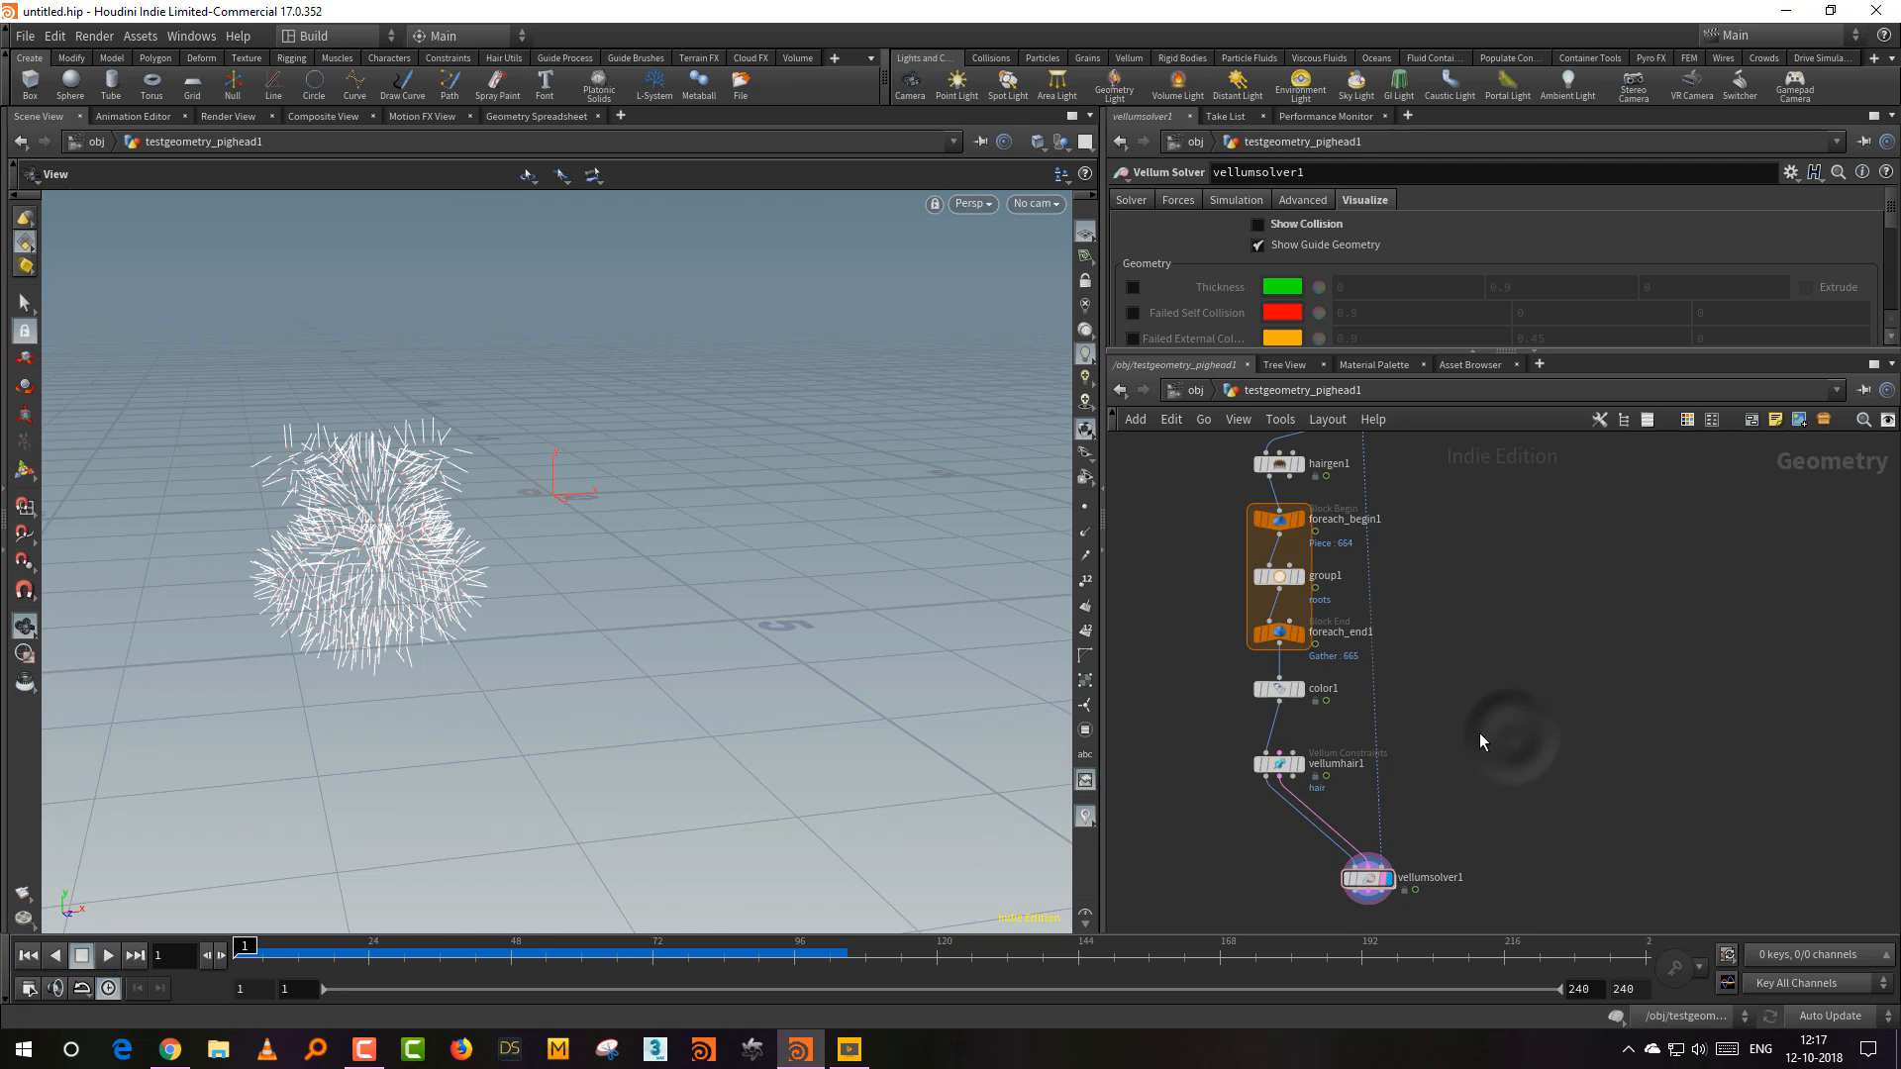
drag(1373, 352, 1377, 302)
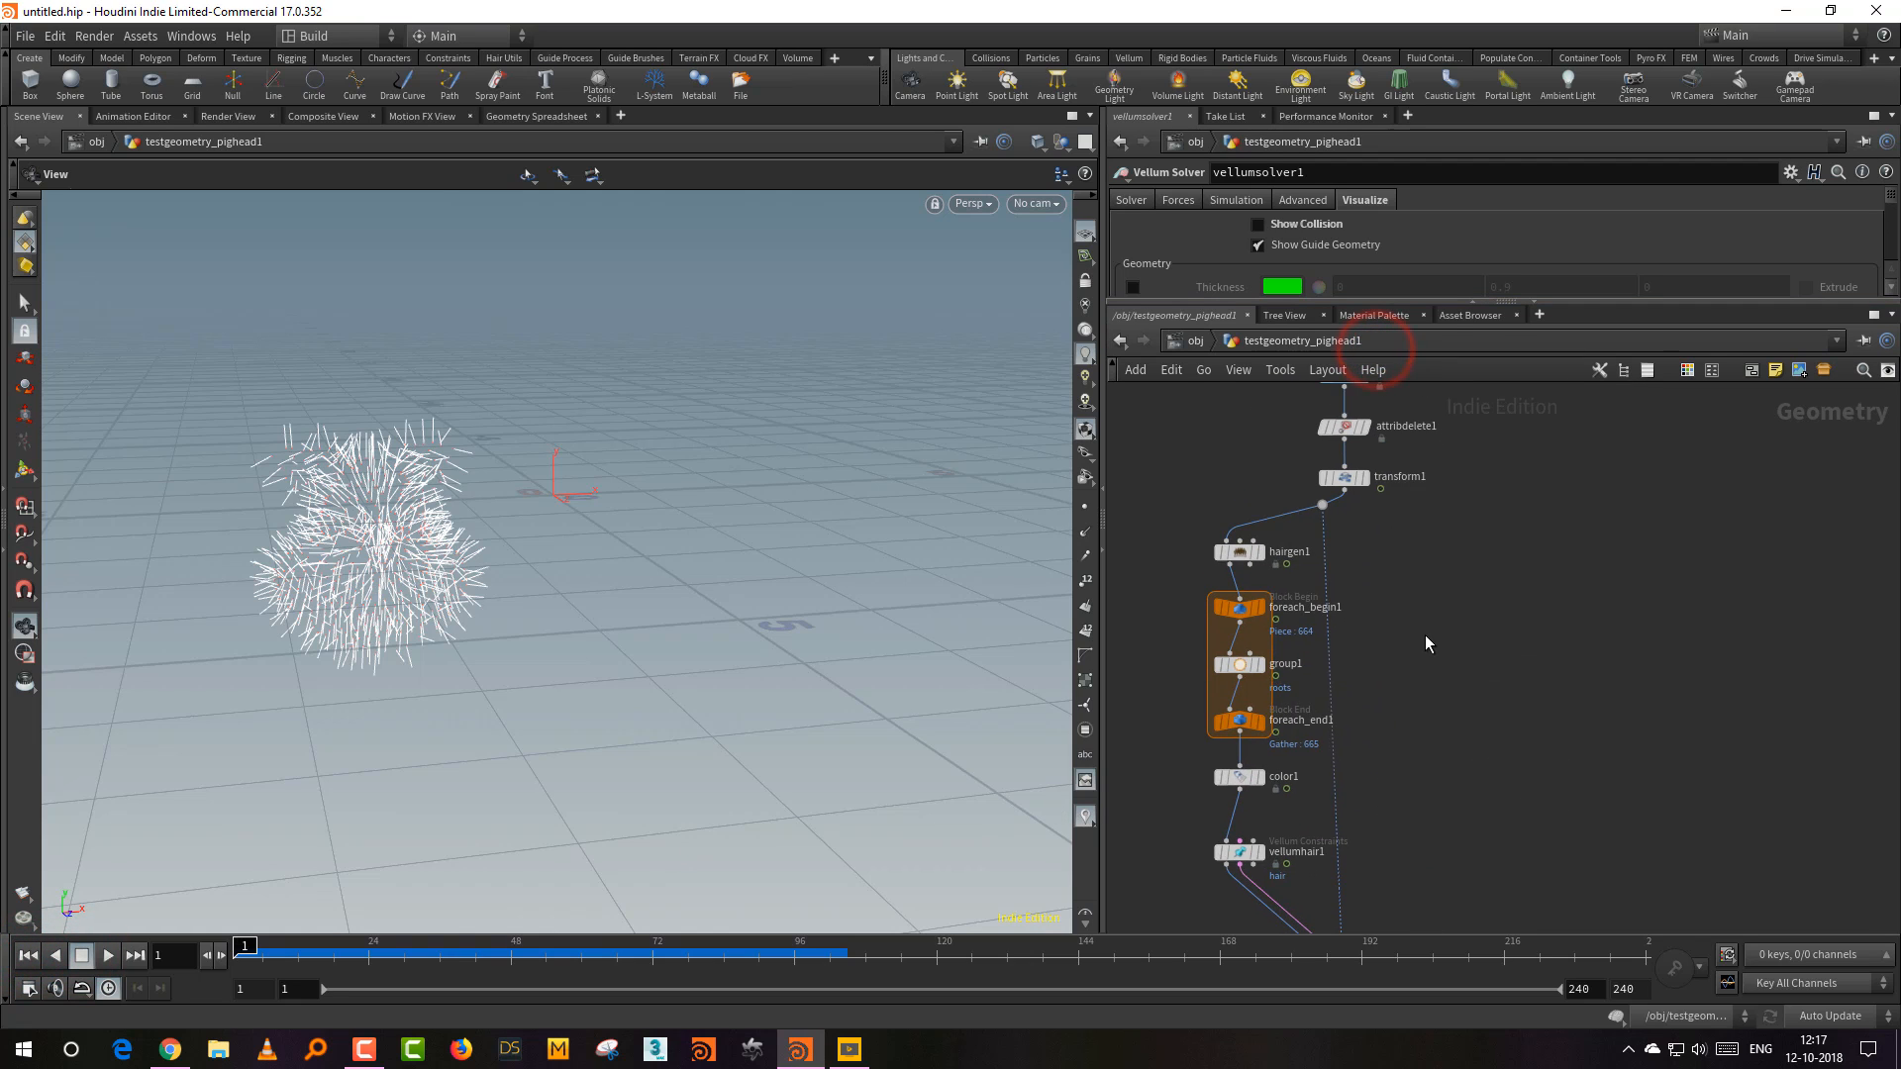
middle_drag(1417, 705, 1400, 575)
key(Tab)
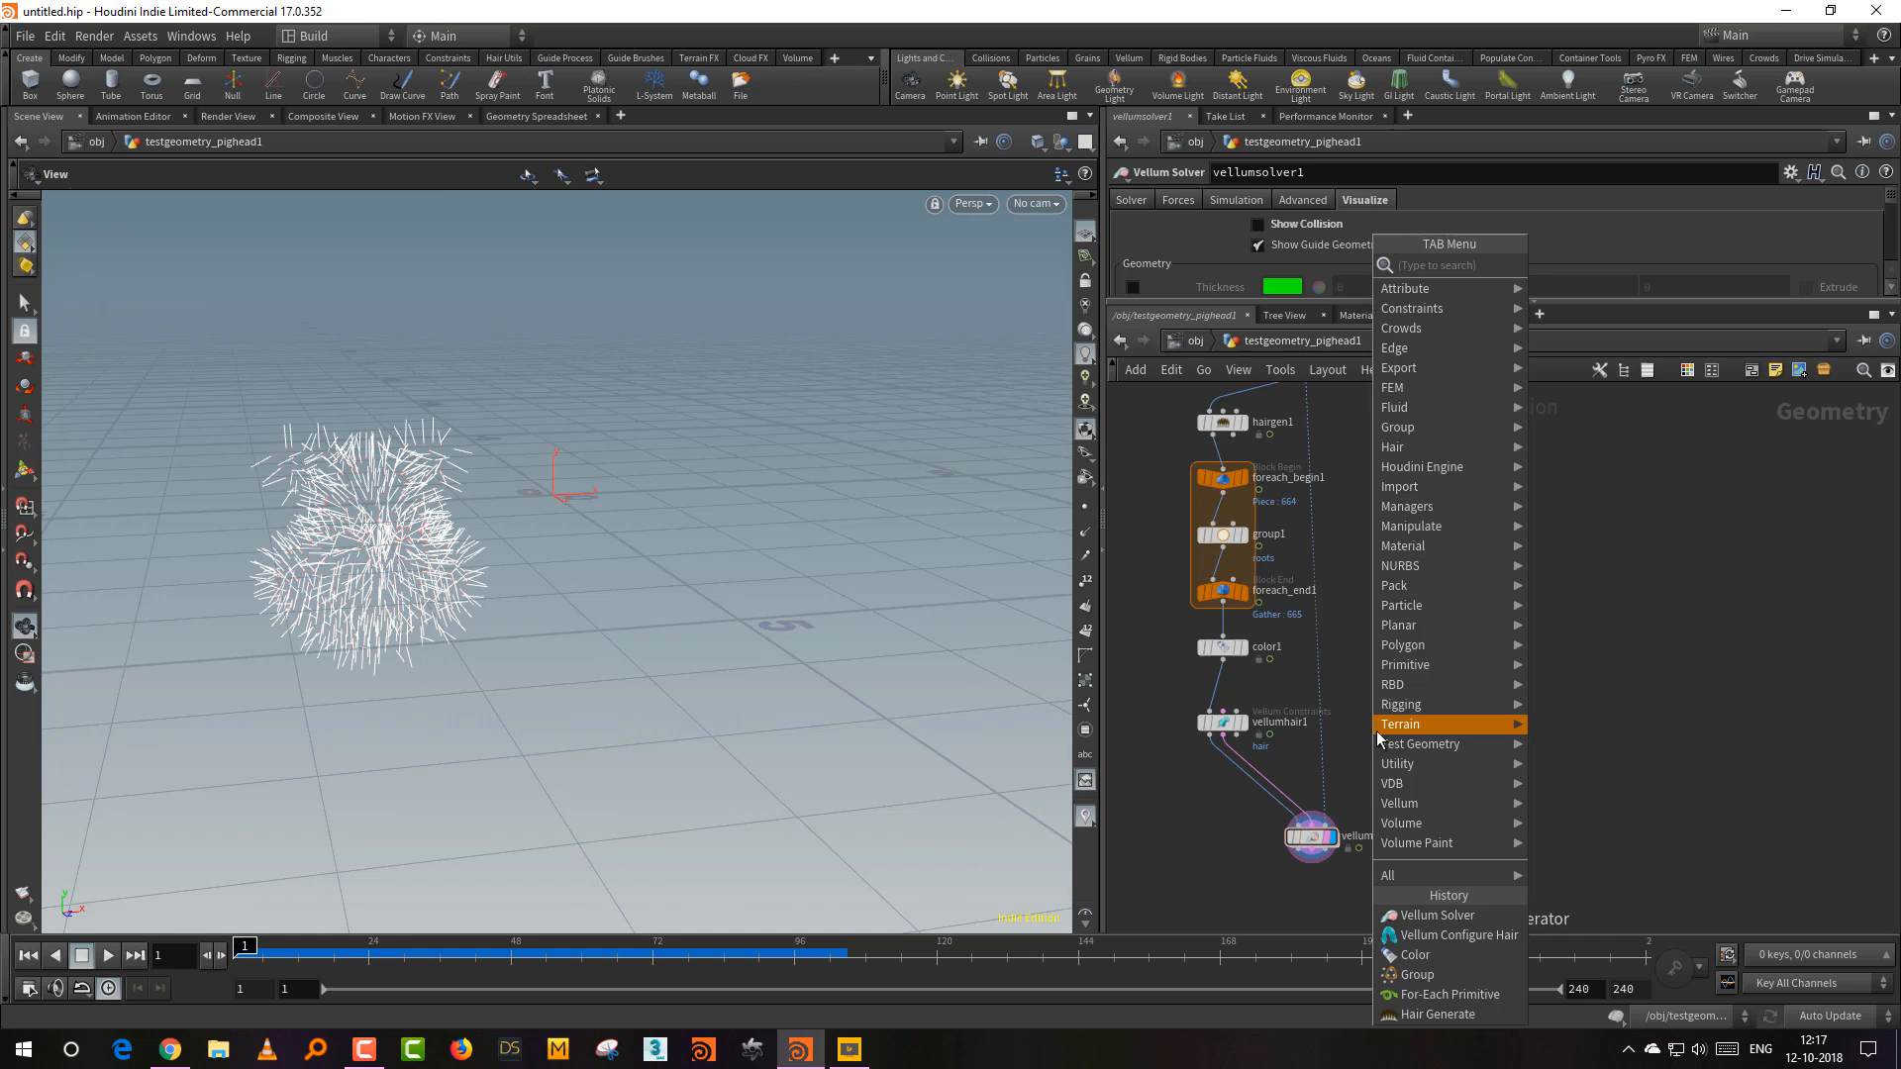
text(hair)
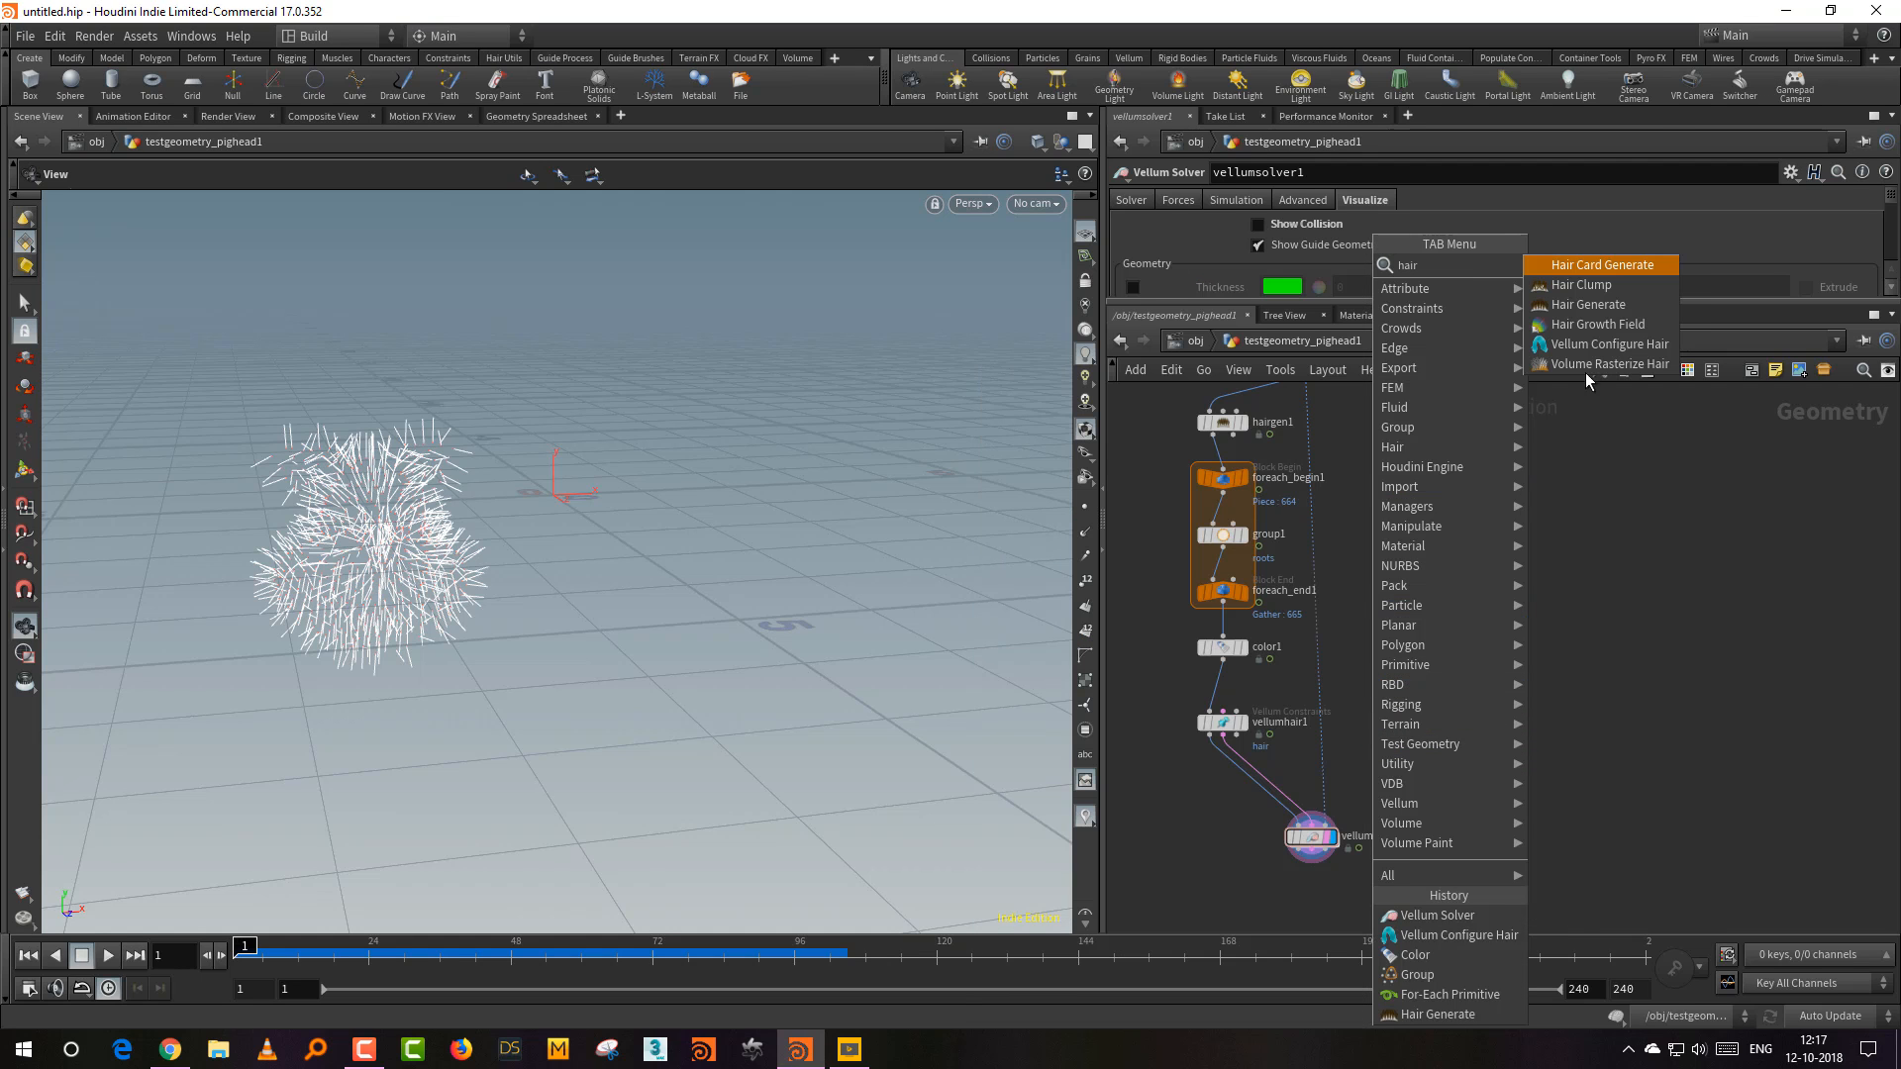
click(1598, 302)
click(1377, 859)
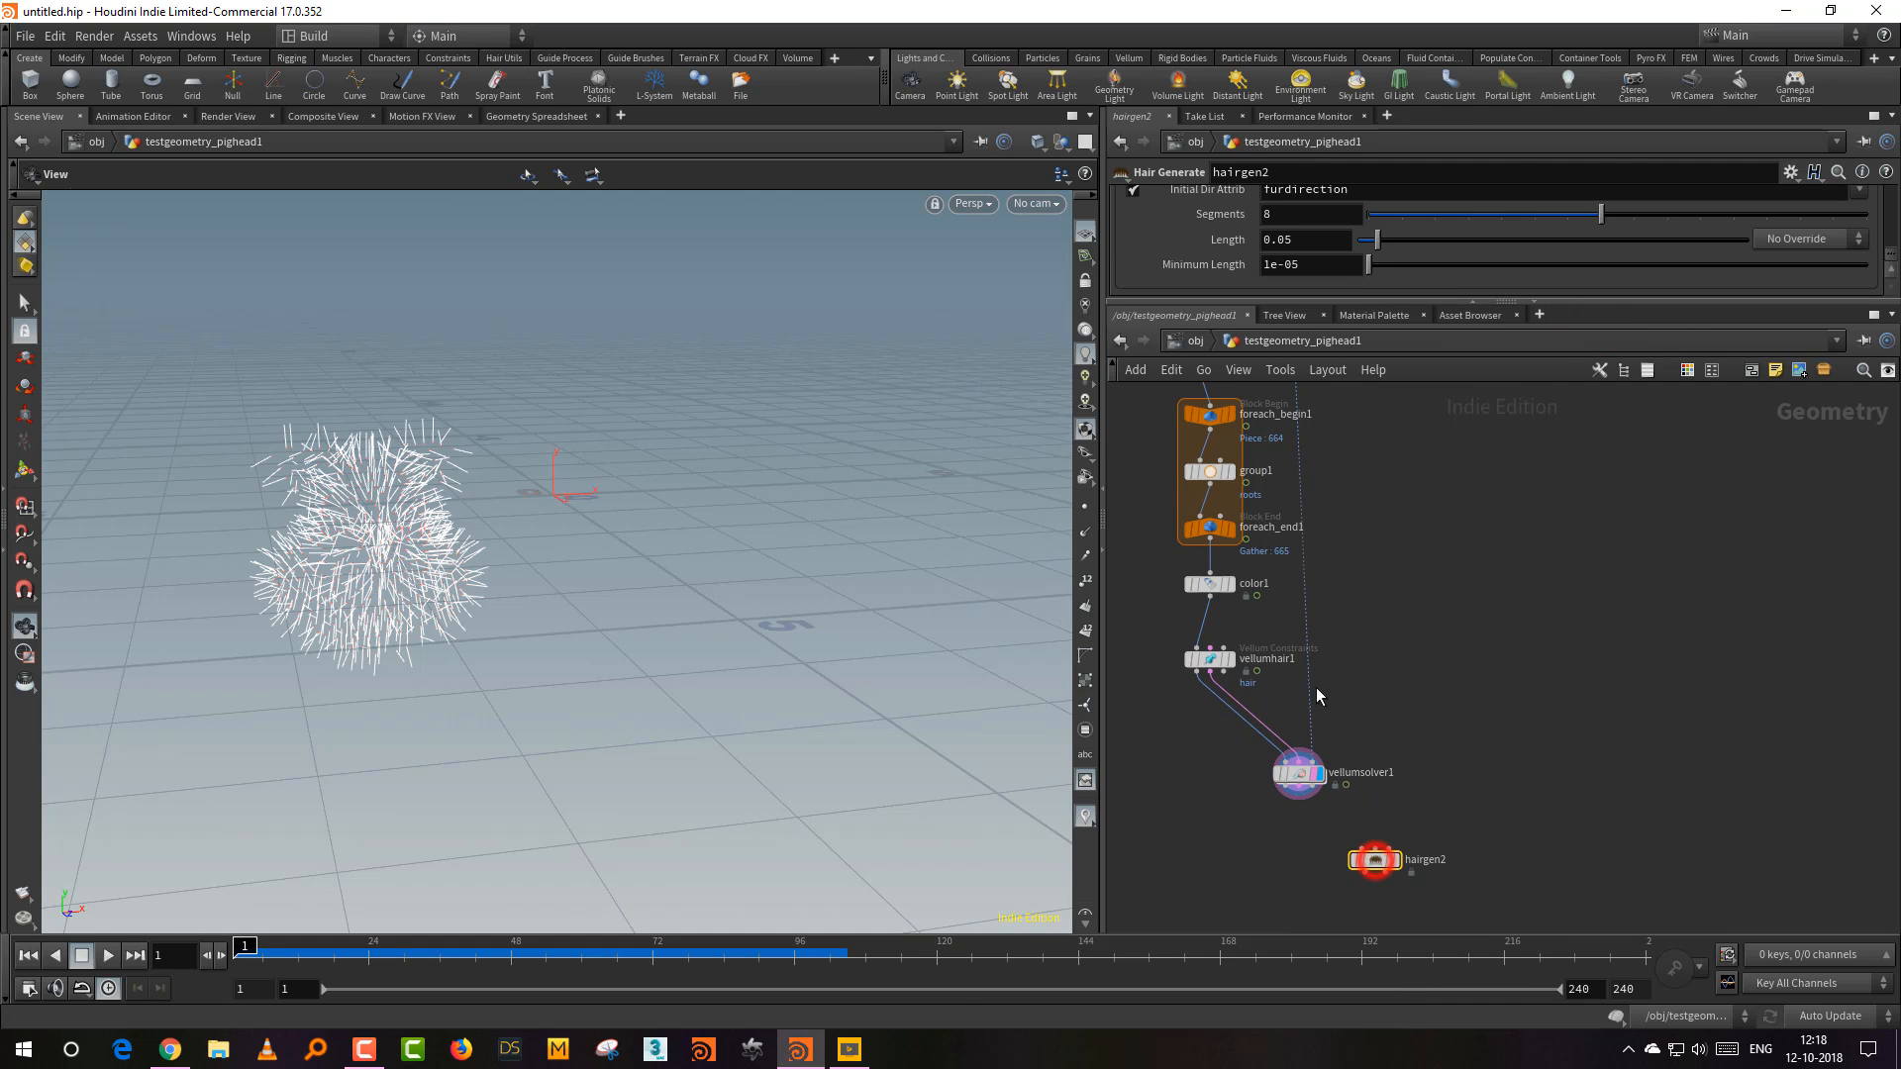
Step: Wire the animated head through a new dot into hairgen2's first input and the solver's geometry output into its second, and display hairgen2
click(1307, 672)
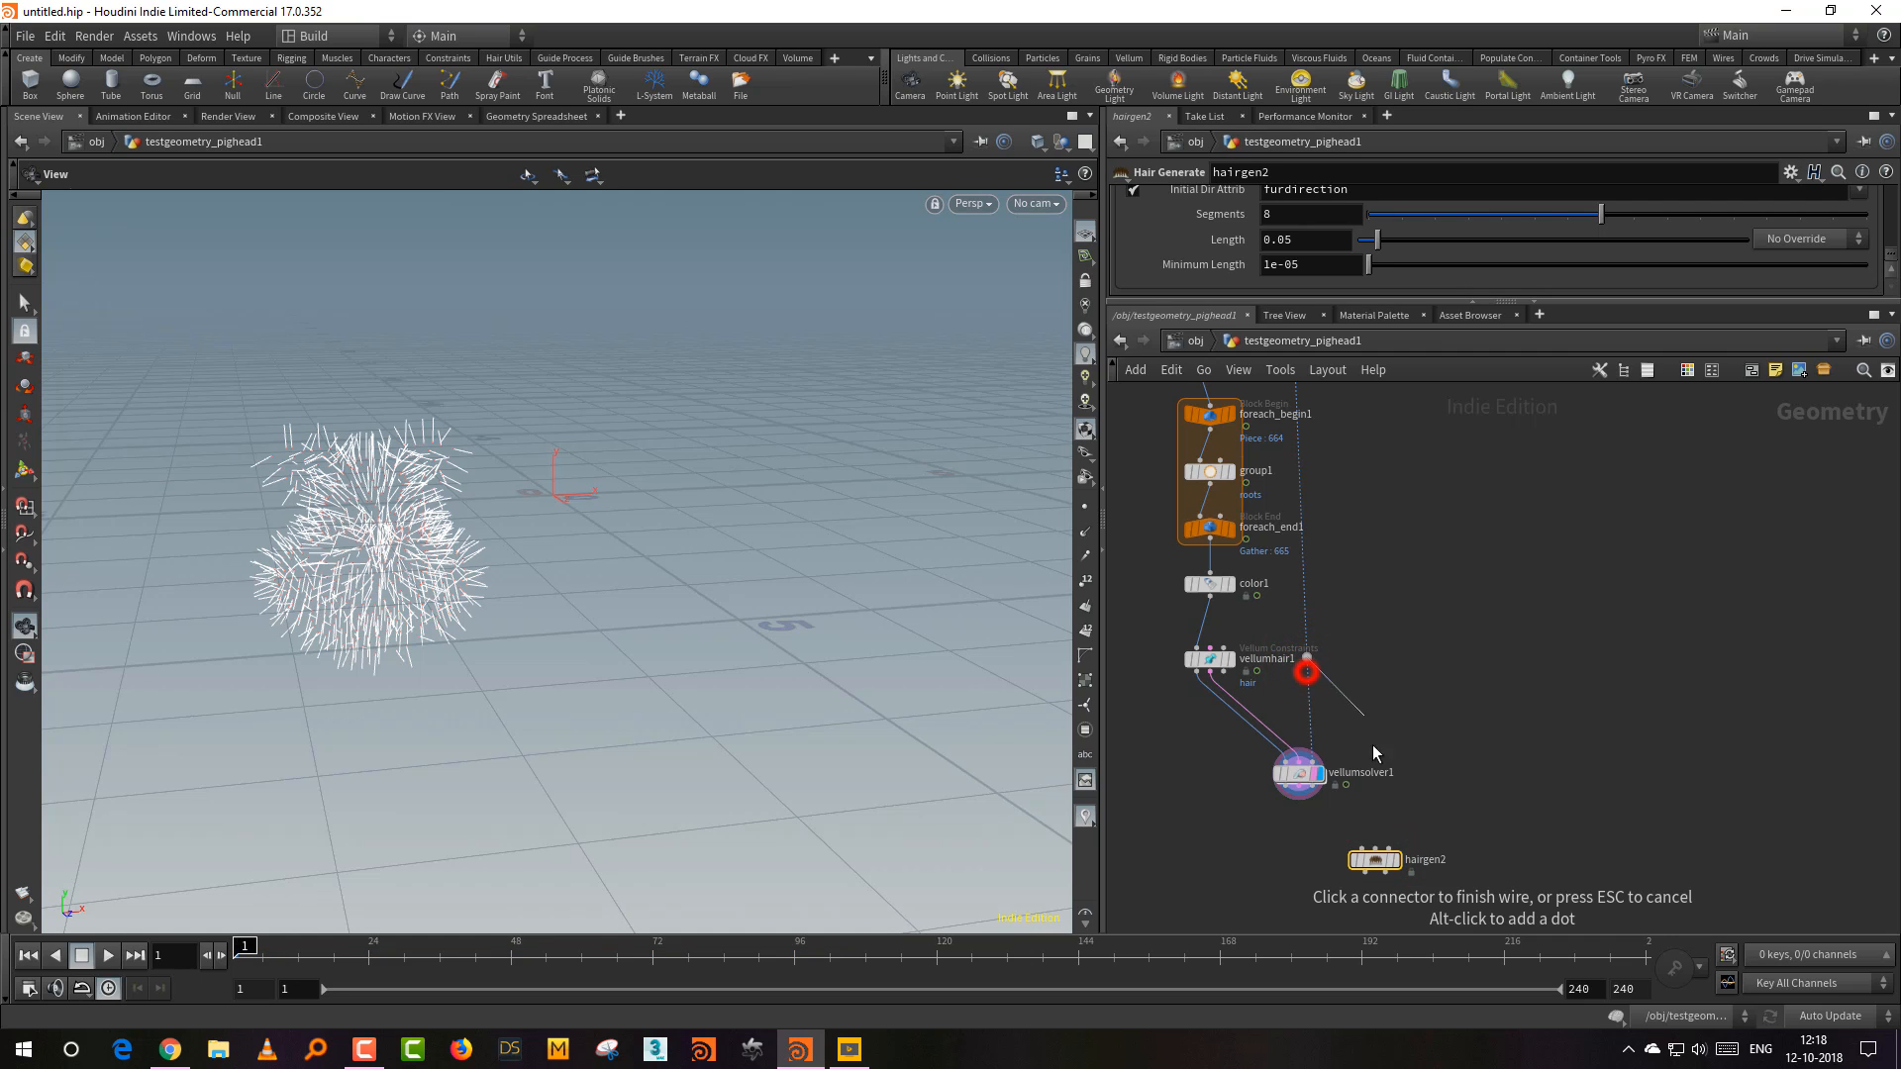
click(1363, 844)
scroll(1337, 812, up, 3)
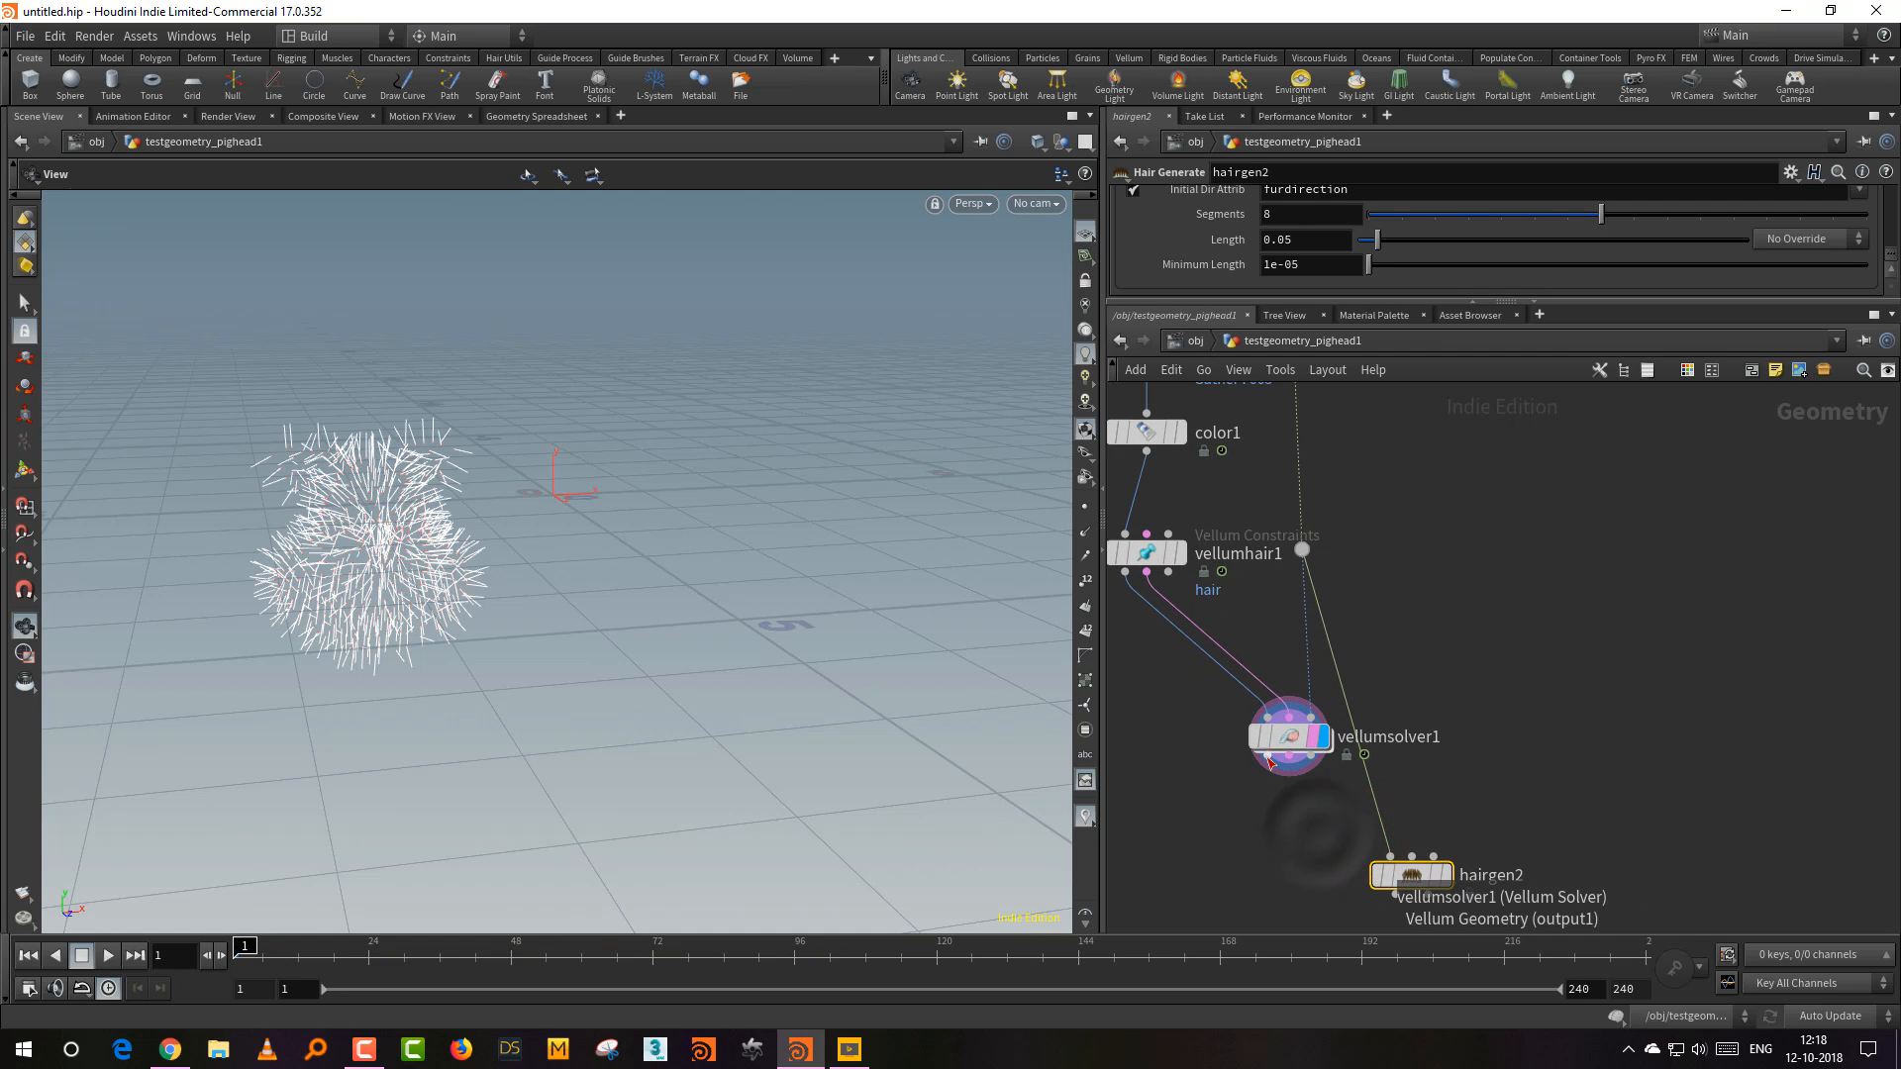
click(1284, 788)
click(1406, 814)
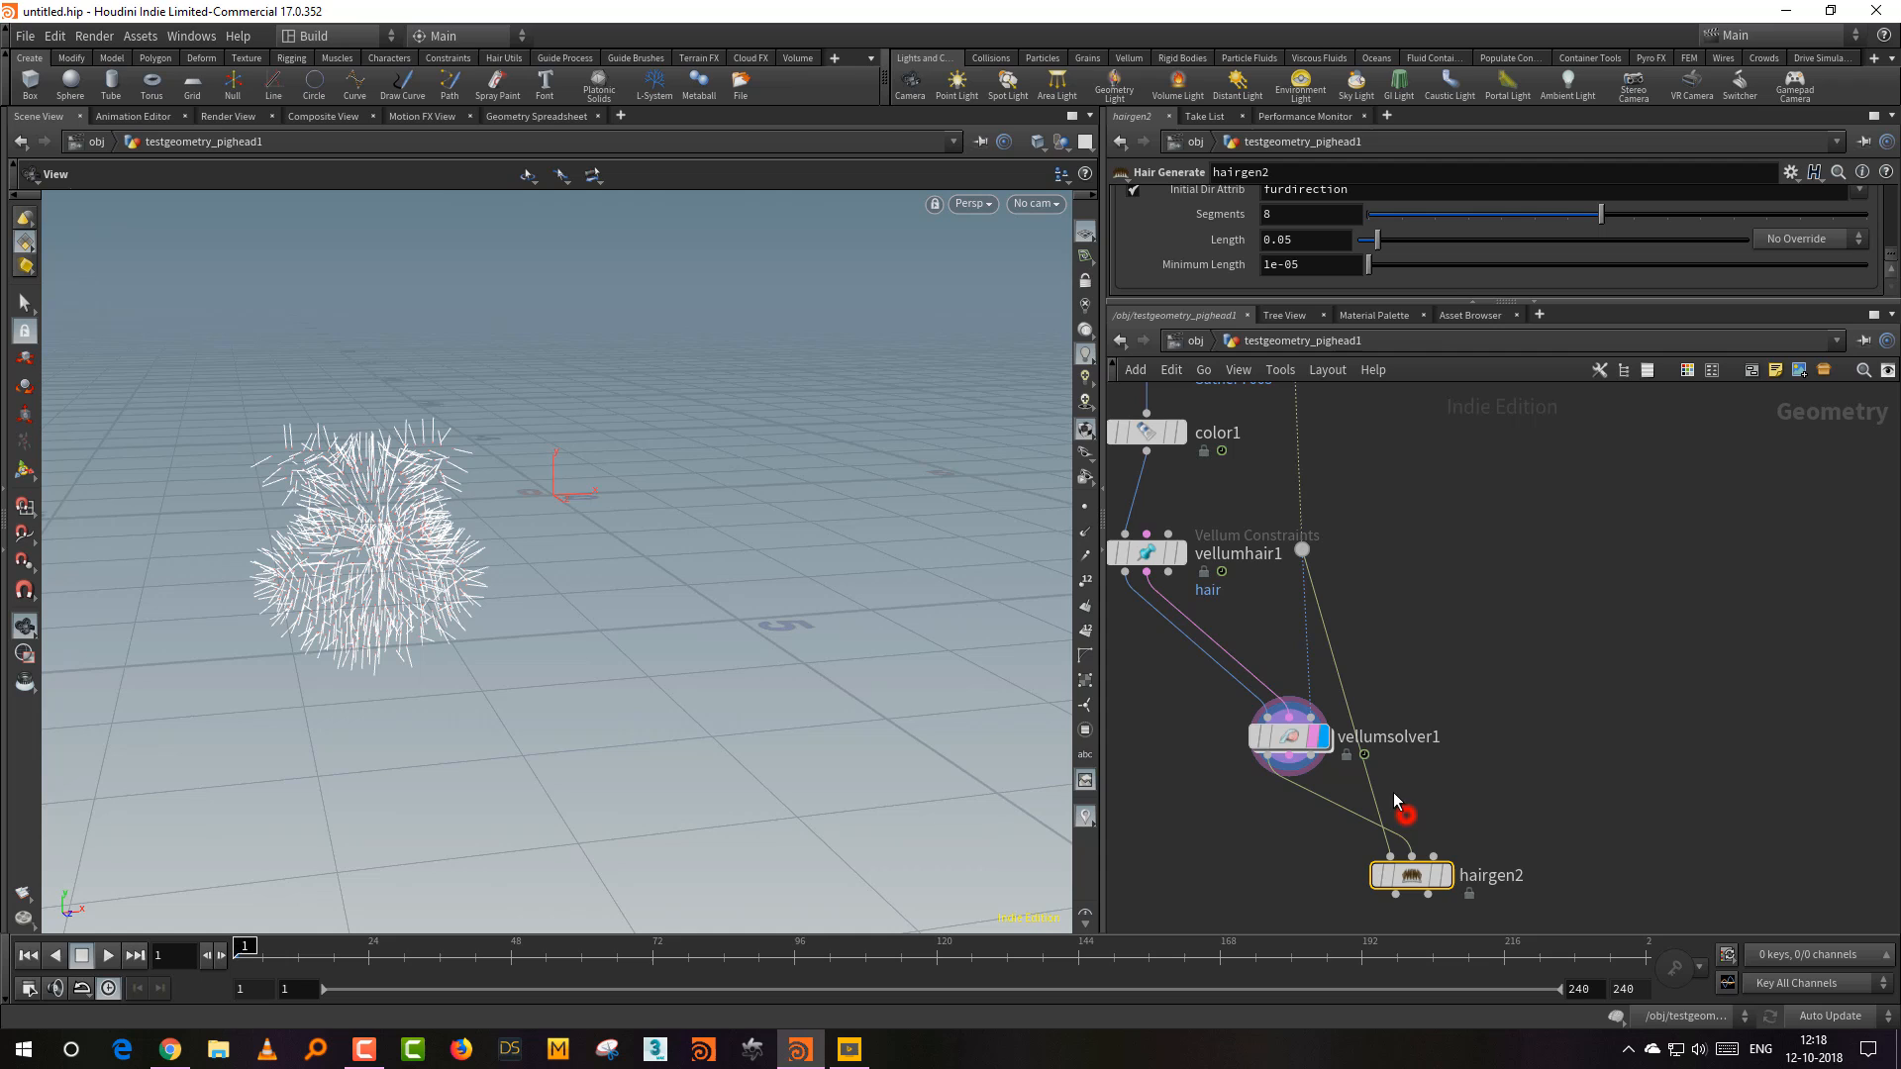
click(1443, 876)
click(1482, 743)
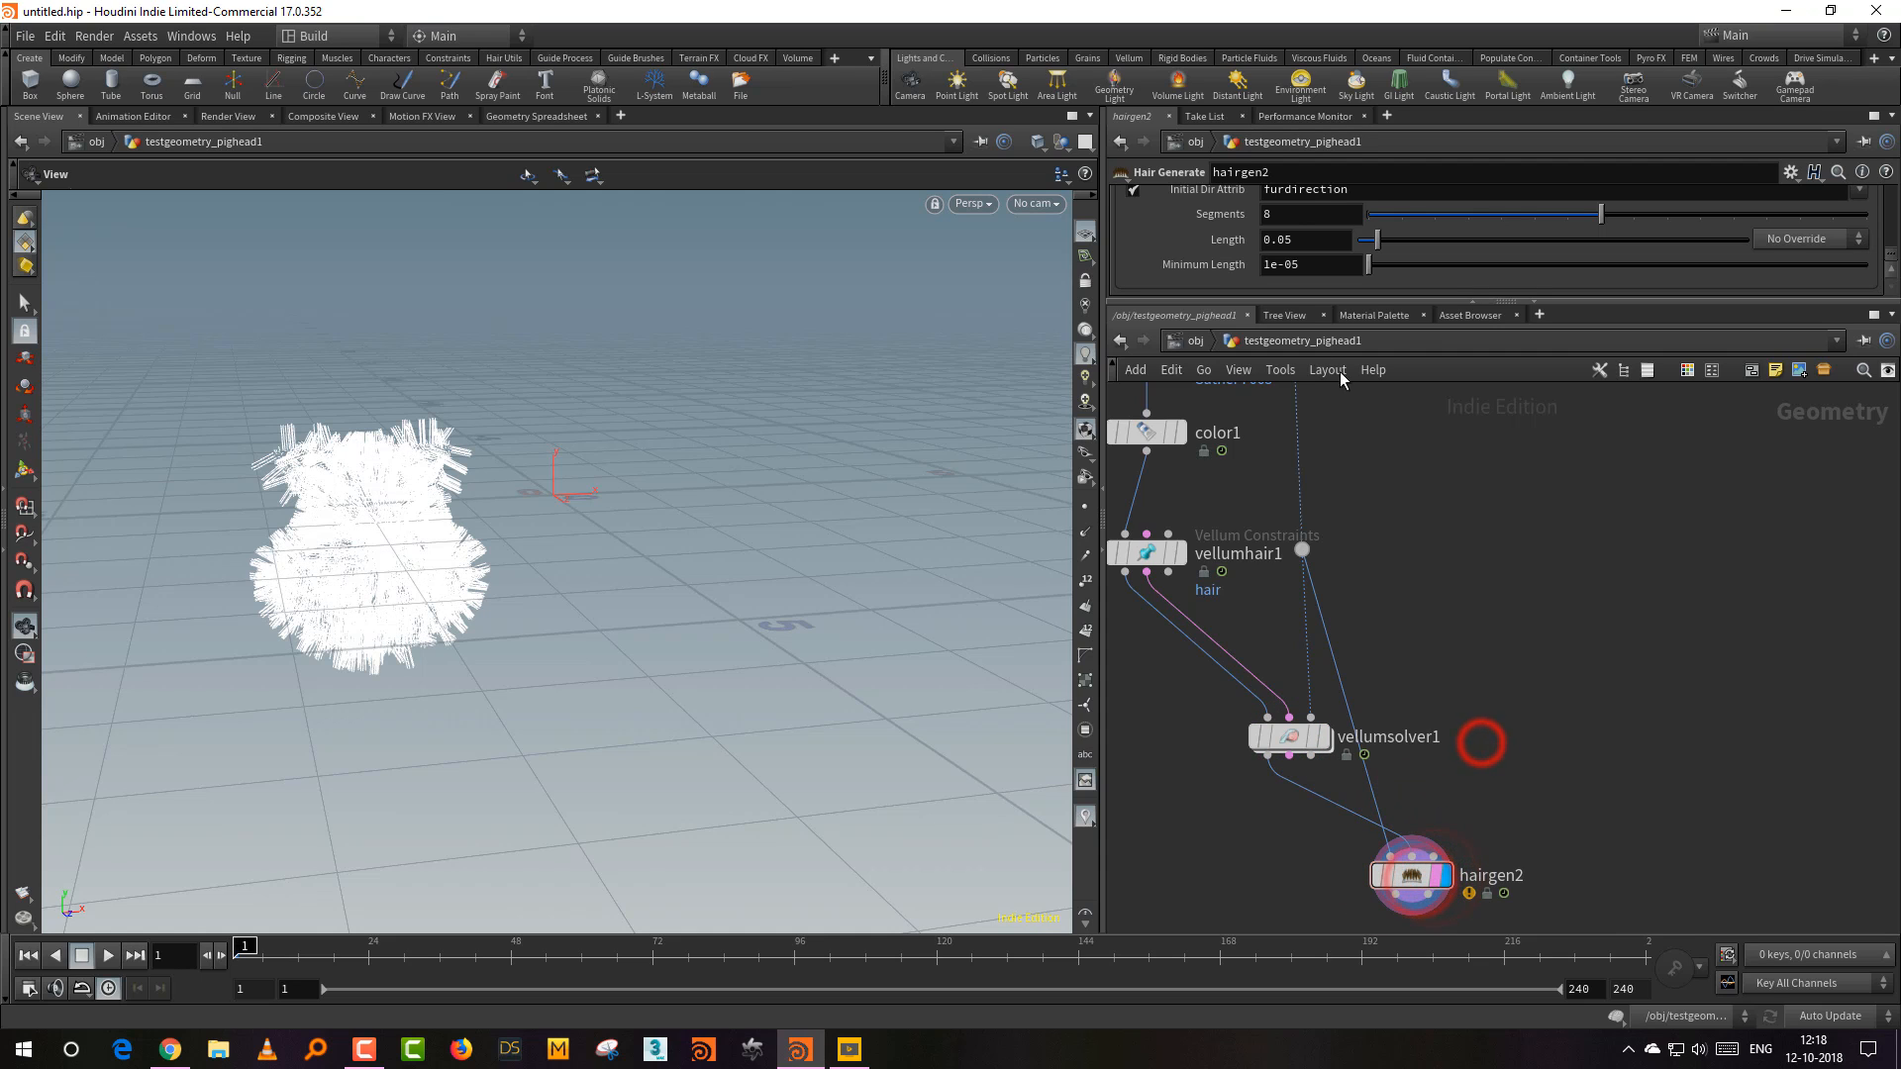
Step: Enlarge the parameter area and disable Grow Unguided Hair on hairgen2
drag(1624, 301, 1664, 464)
mouse_move(1893, 369)
mouse_down()
mouse_move(1899, 341)
mouse_move(1896, 363)
mouse_up()
click(1292, 376)
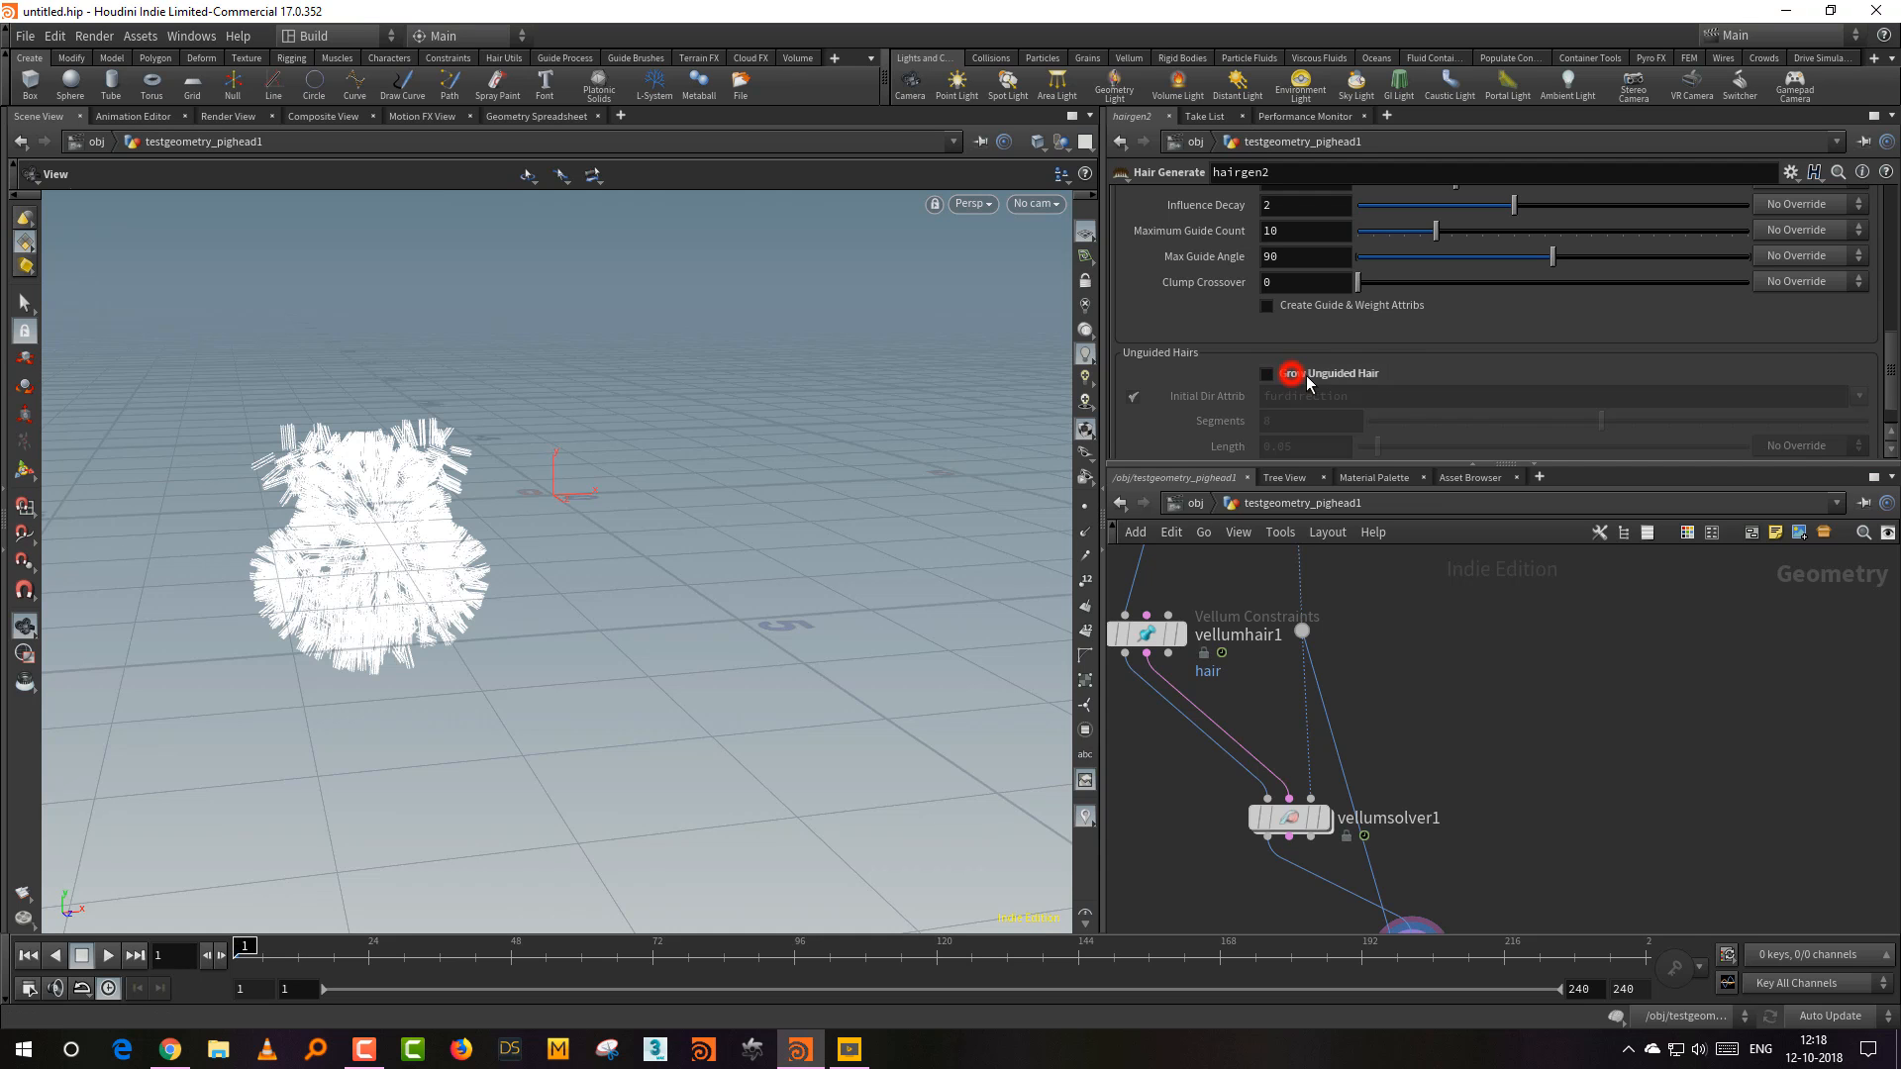
Step: Set hairgen2's guide Influence Radius to 0.1208 and Maximum Guide Count to 6
scroll(366, 521, up, 5)
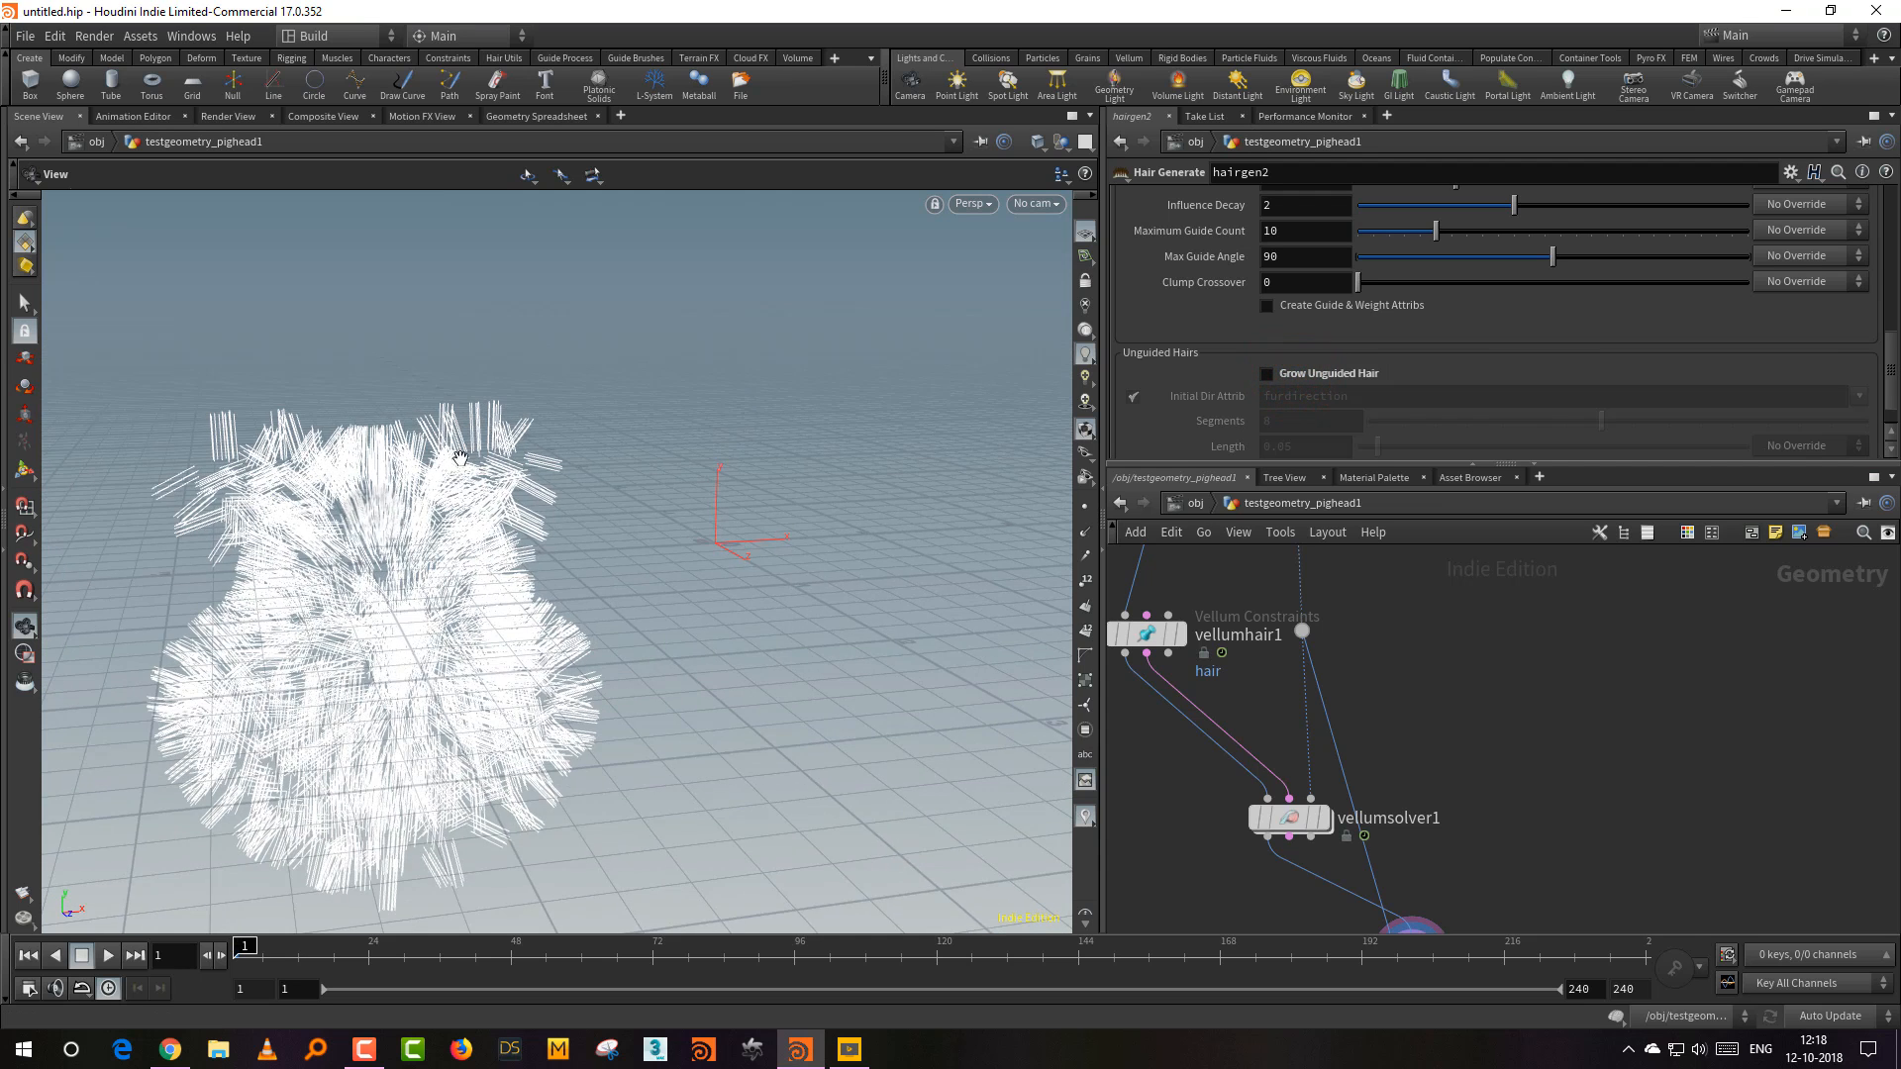
drag(1893, 375, 1892, 357)
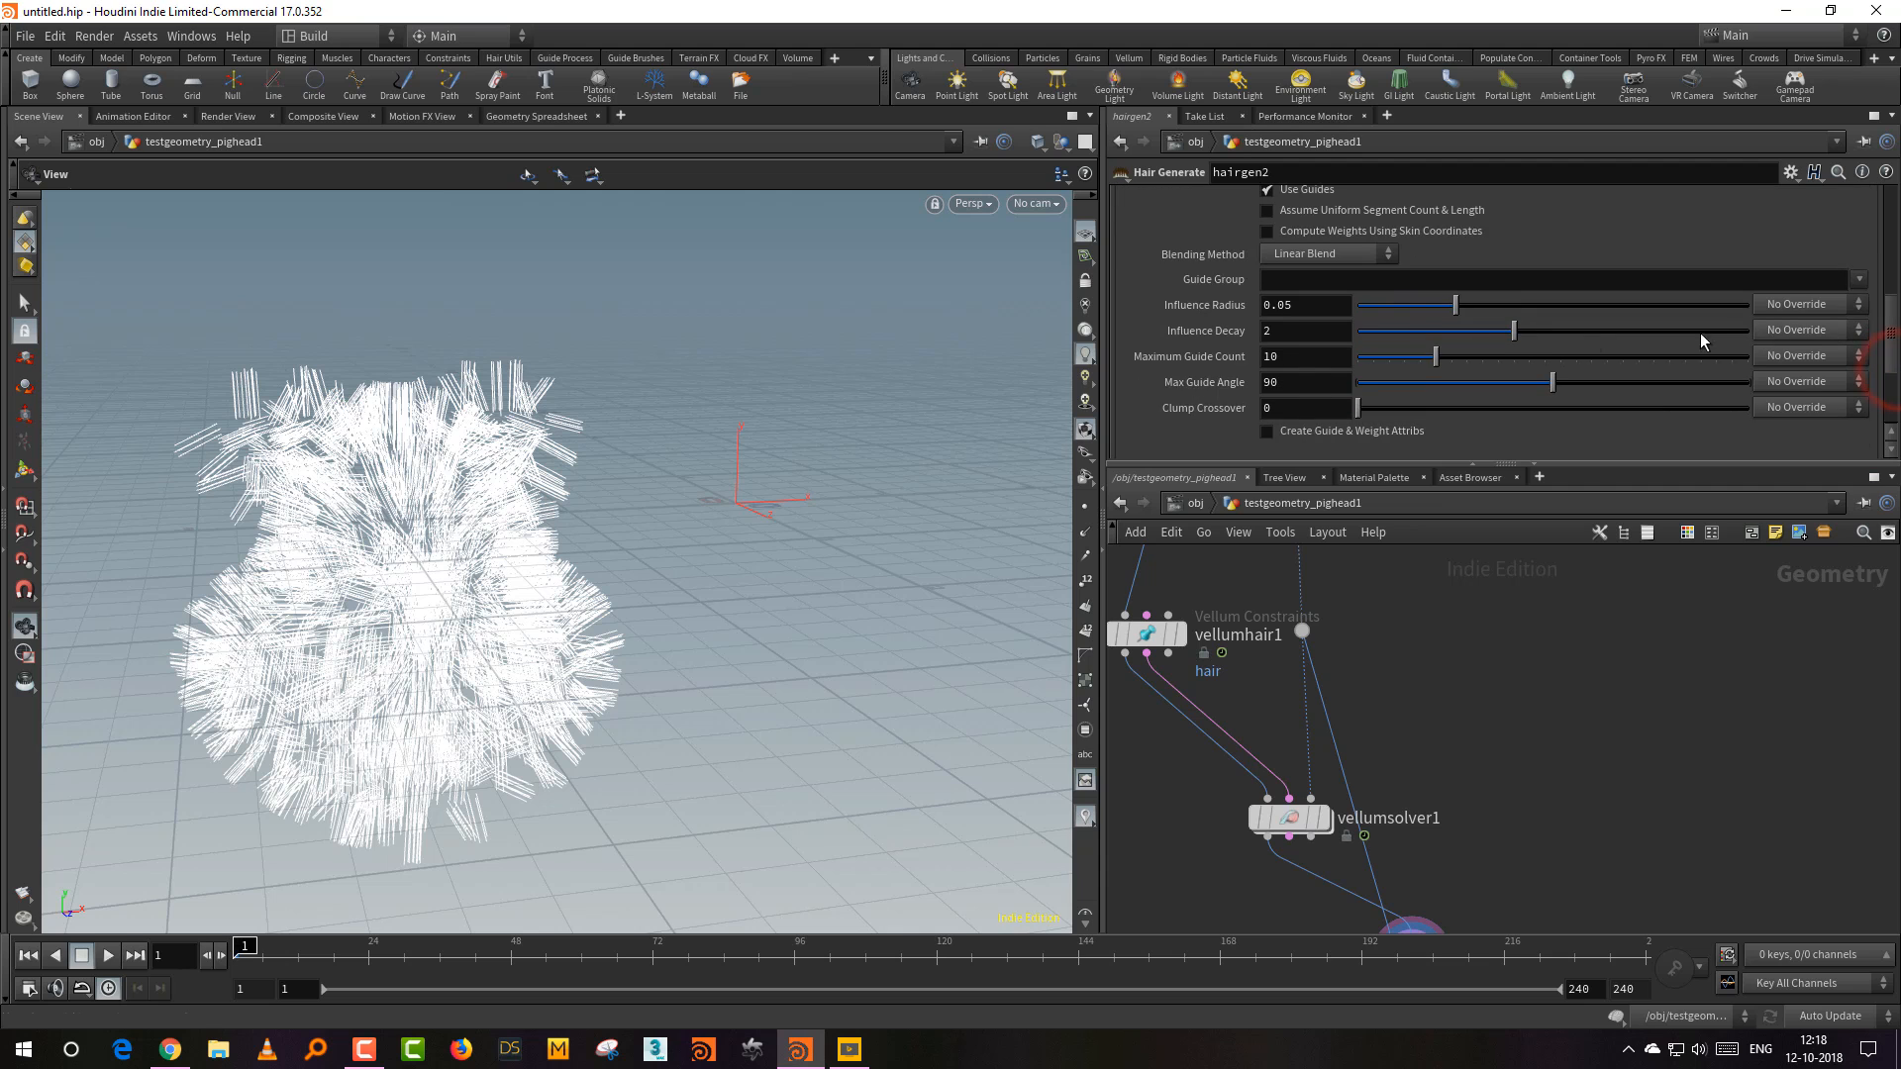
drag(1451, 307, 1591, 309)
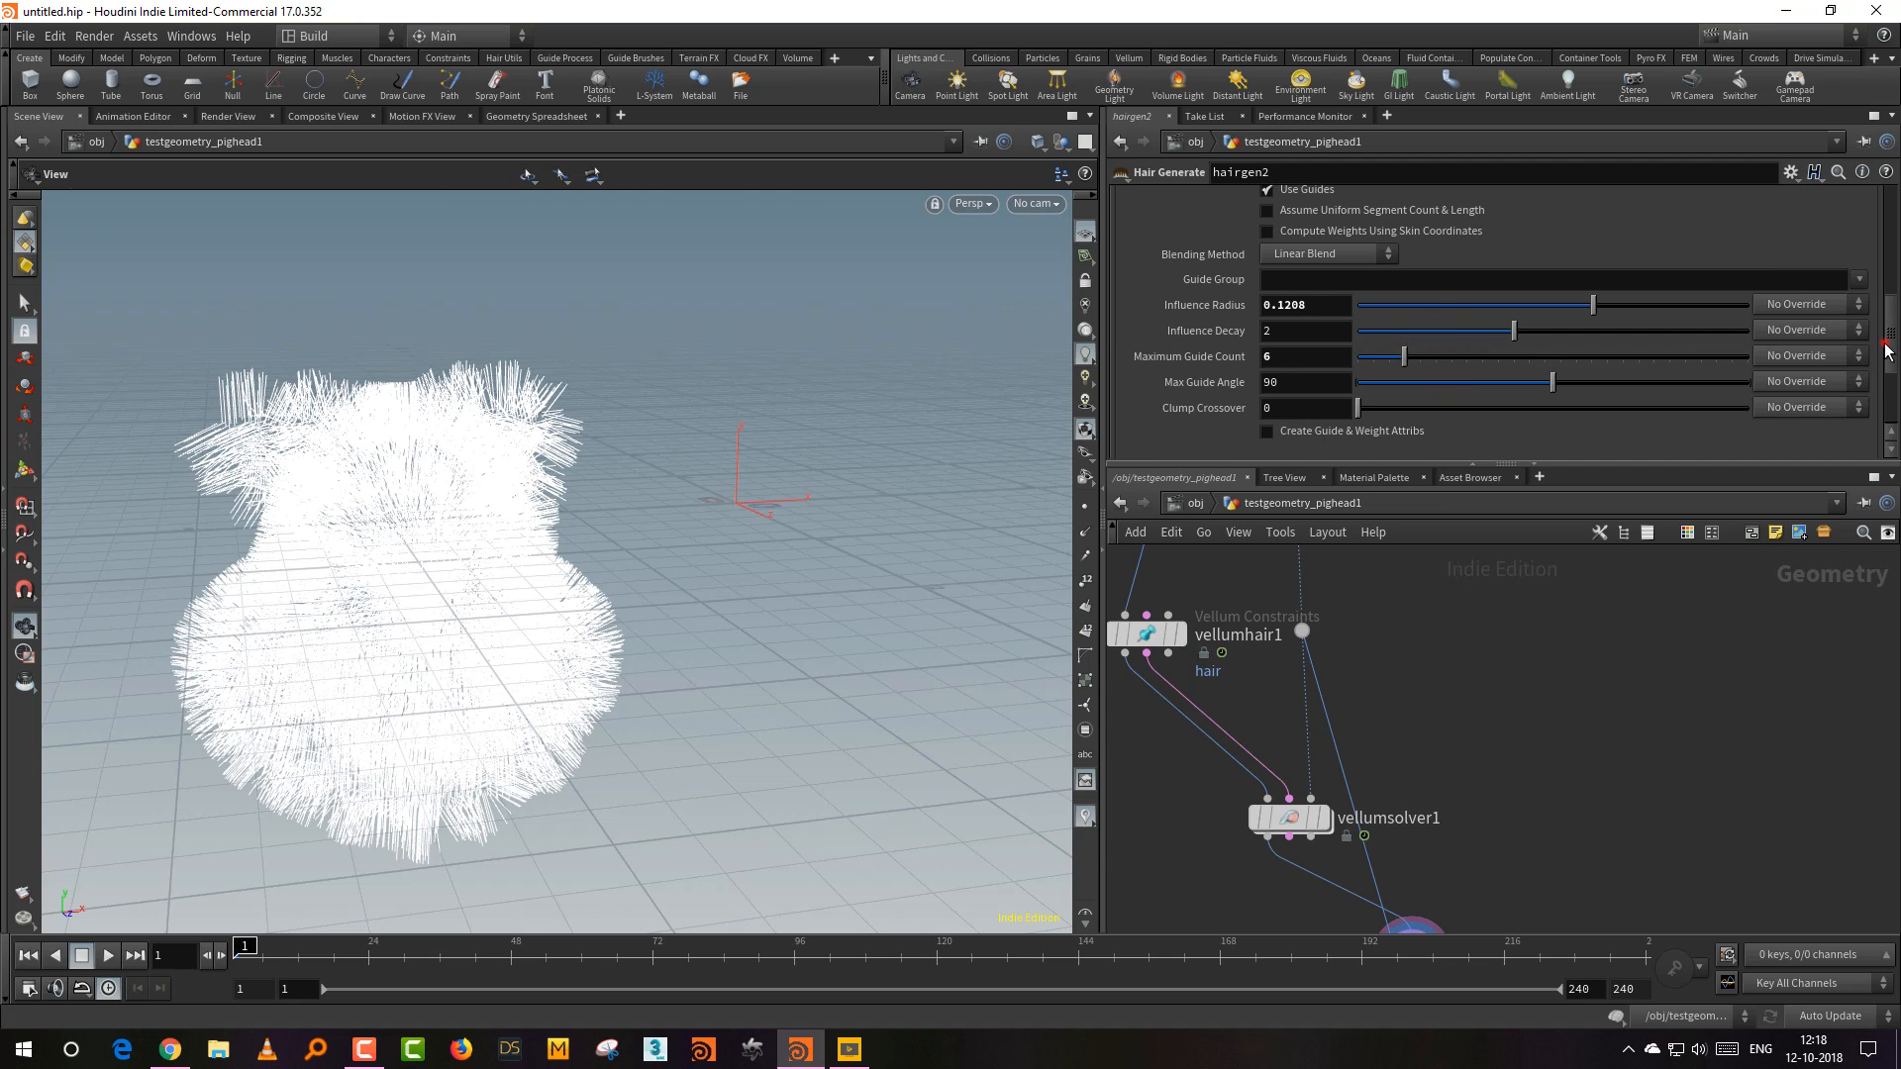
drag(1887, 344, 1889, 233)
Step: Insert a Color node on the wire between the Vellum Solver and hairgen2
middle_drag(1438, 806, 1435, 698)
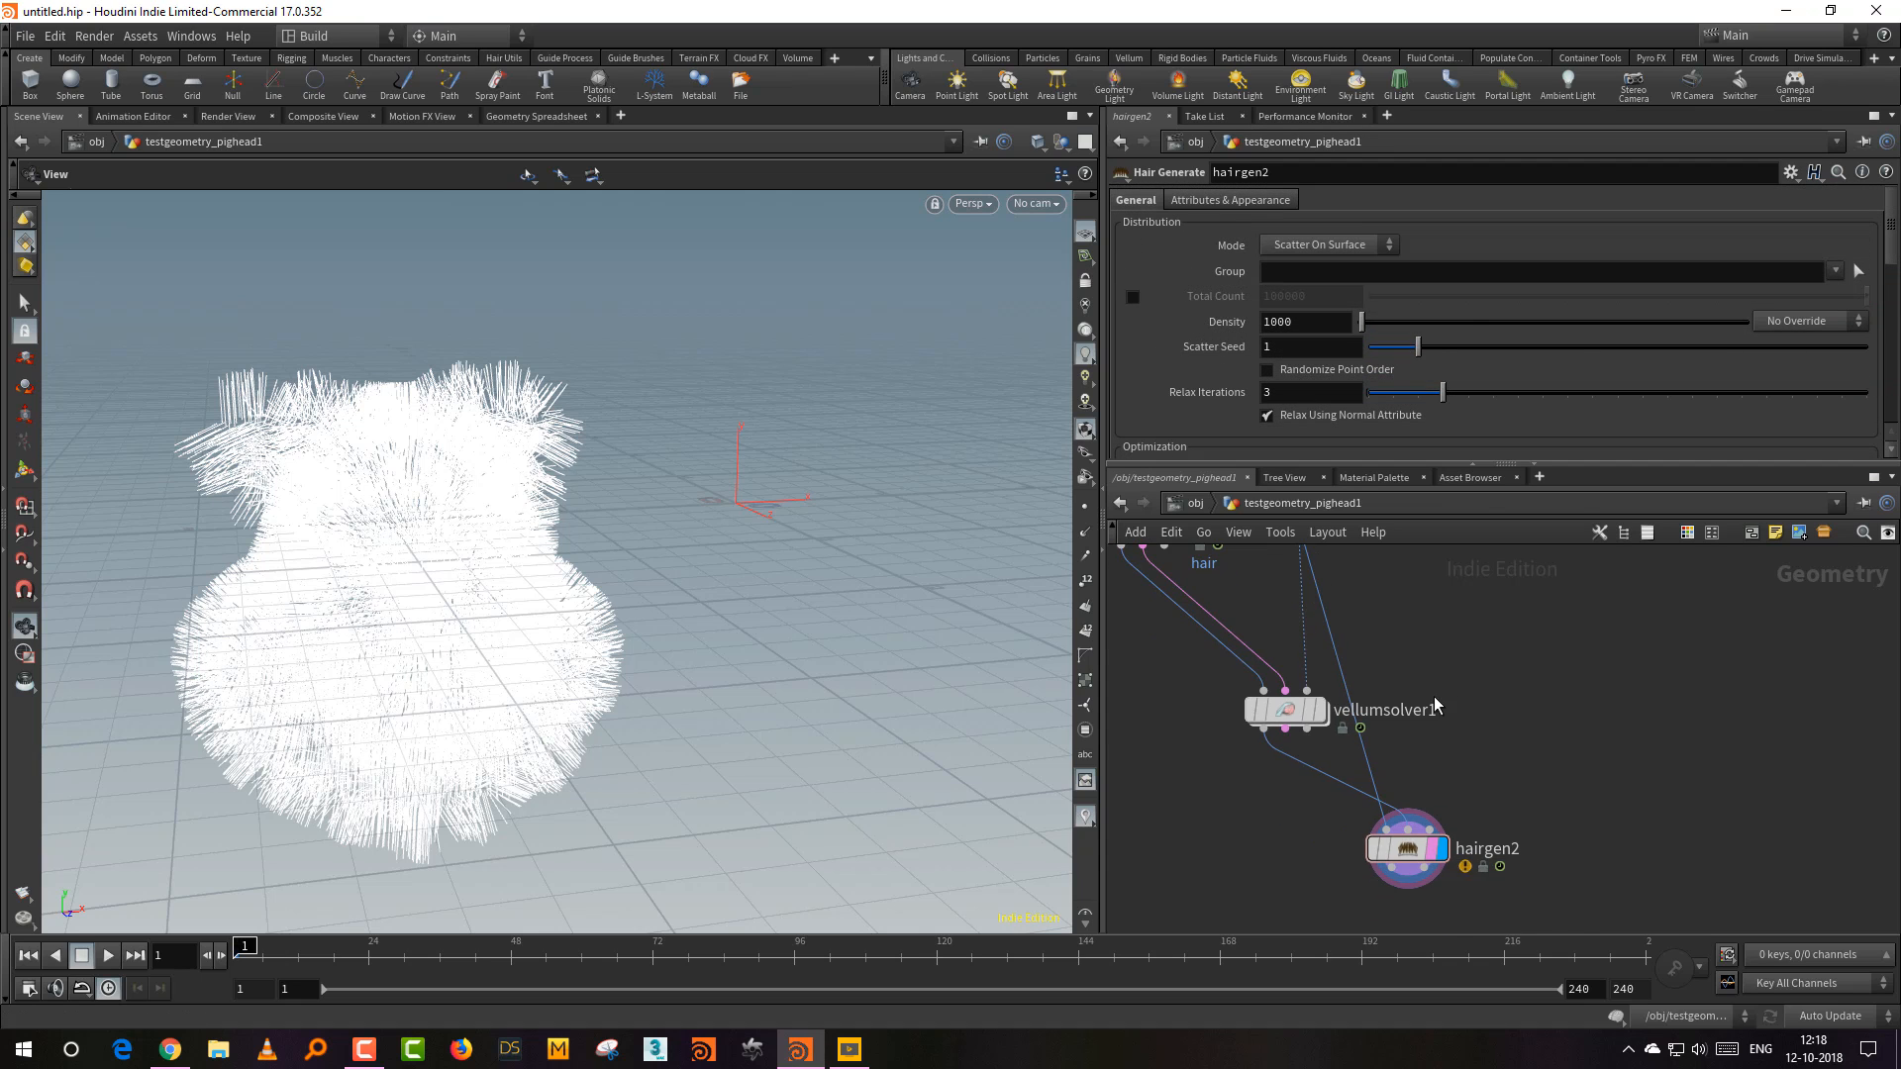
key(Tab)
text(colo)
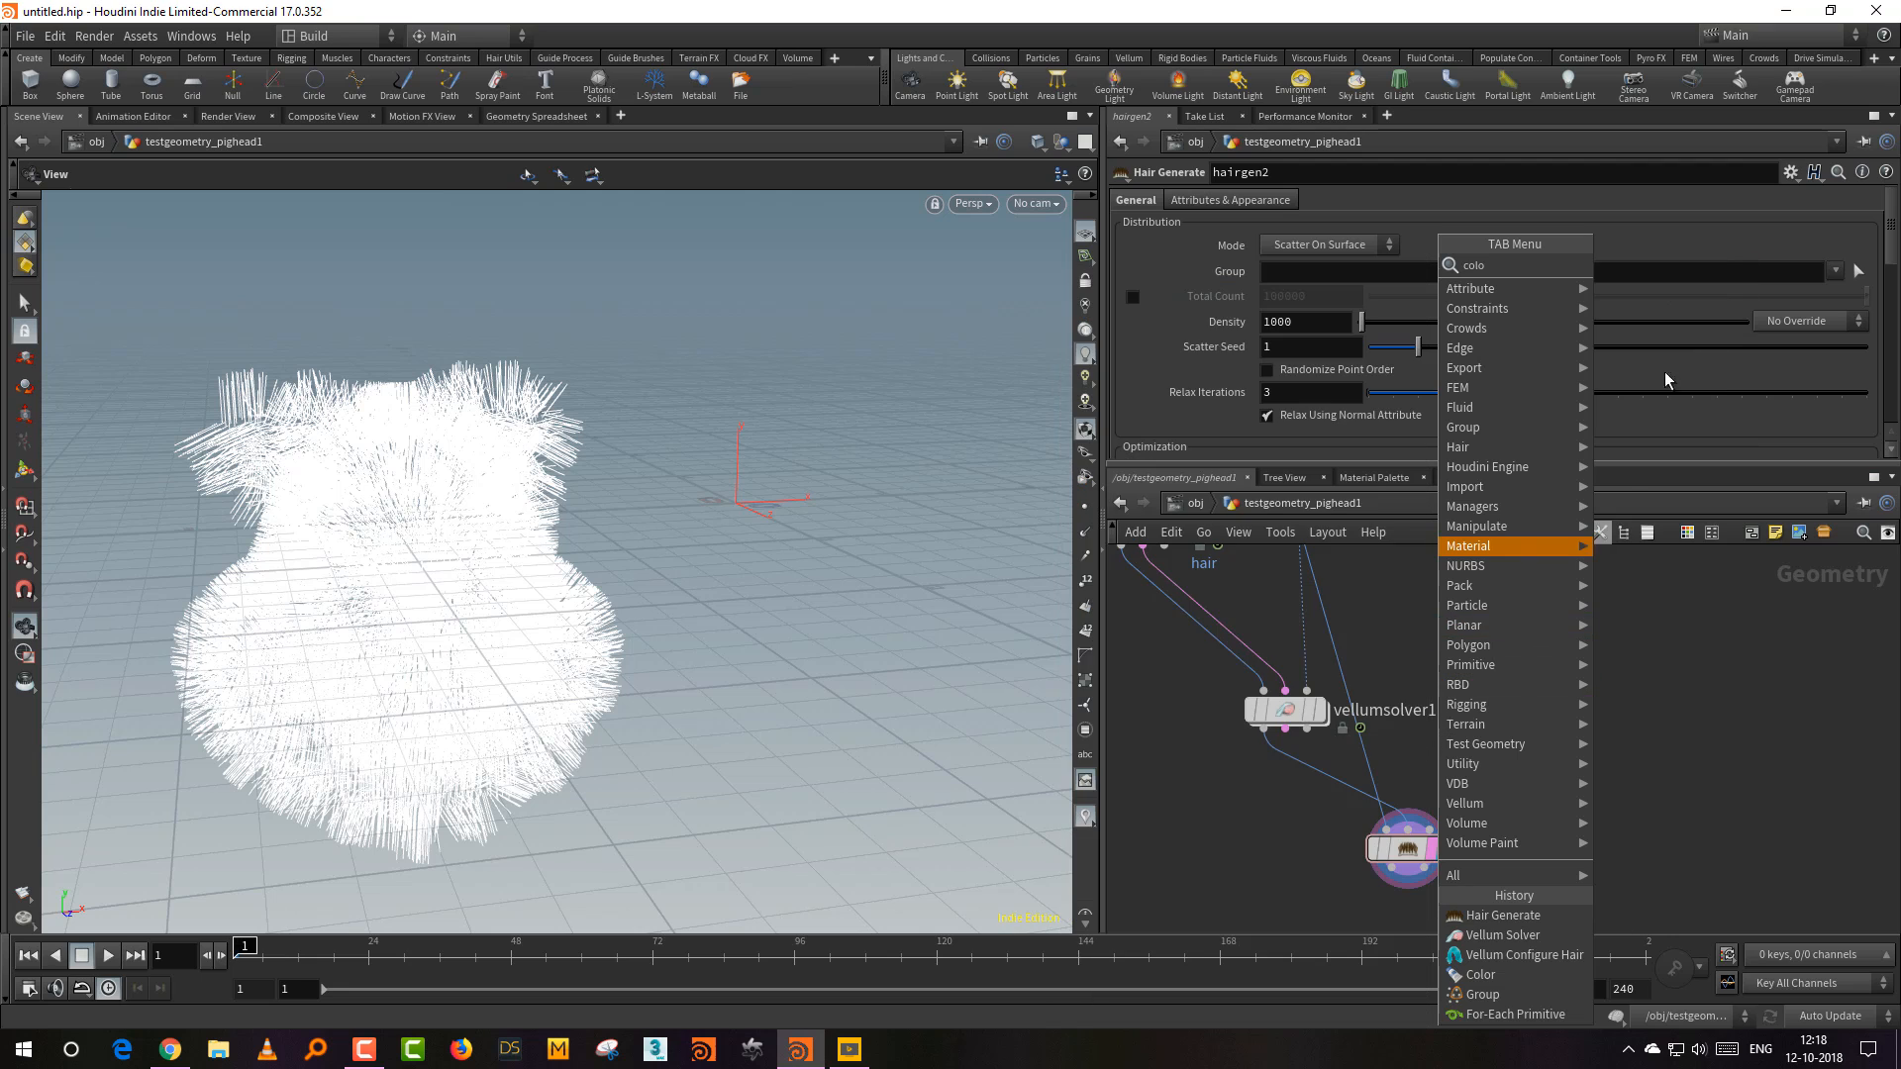
click(1659, 259)
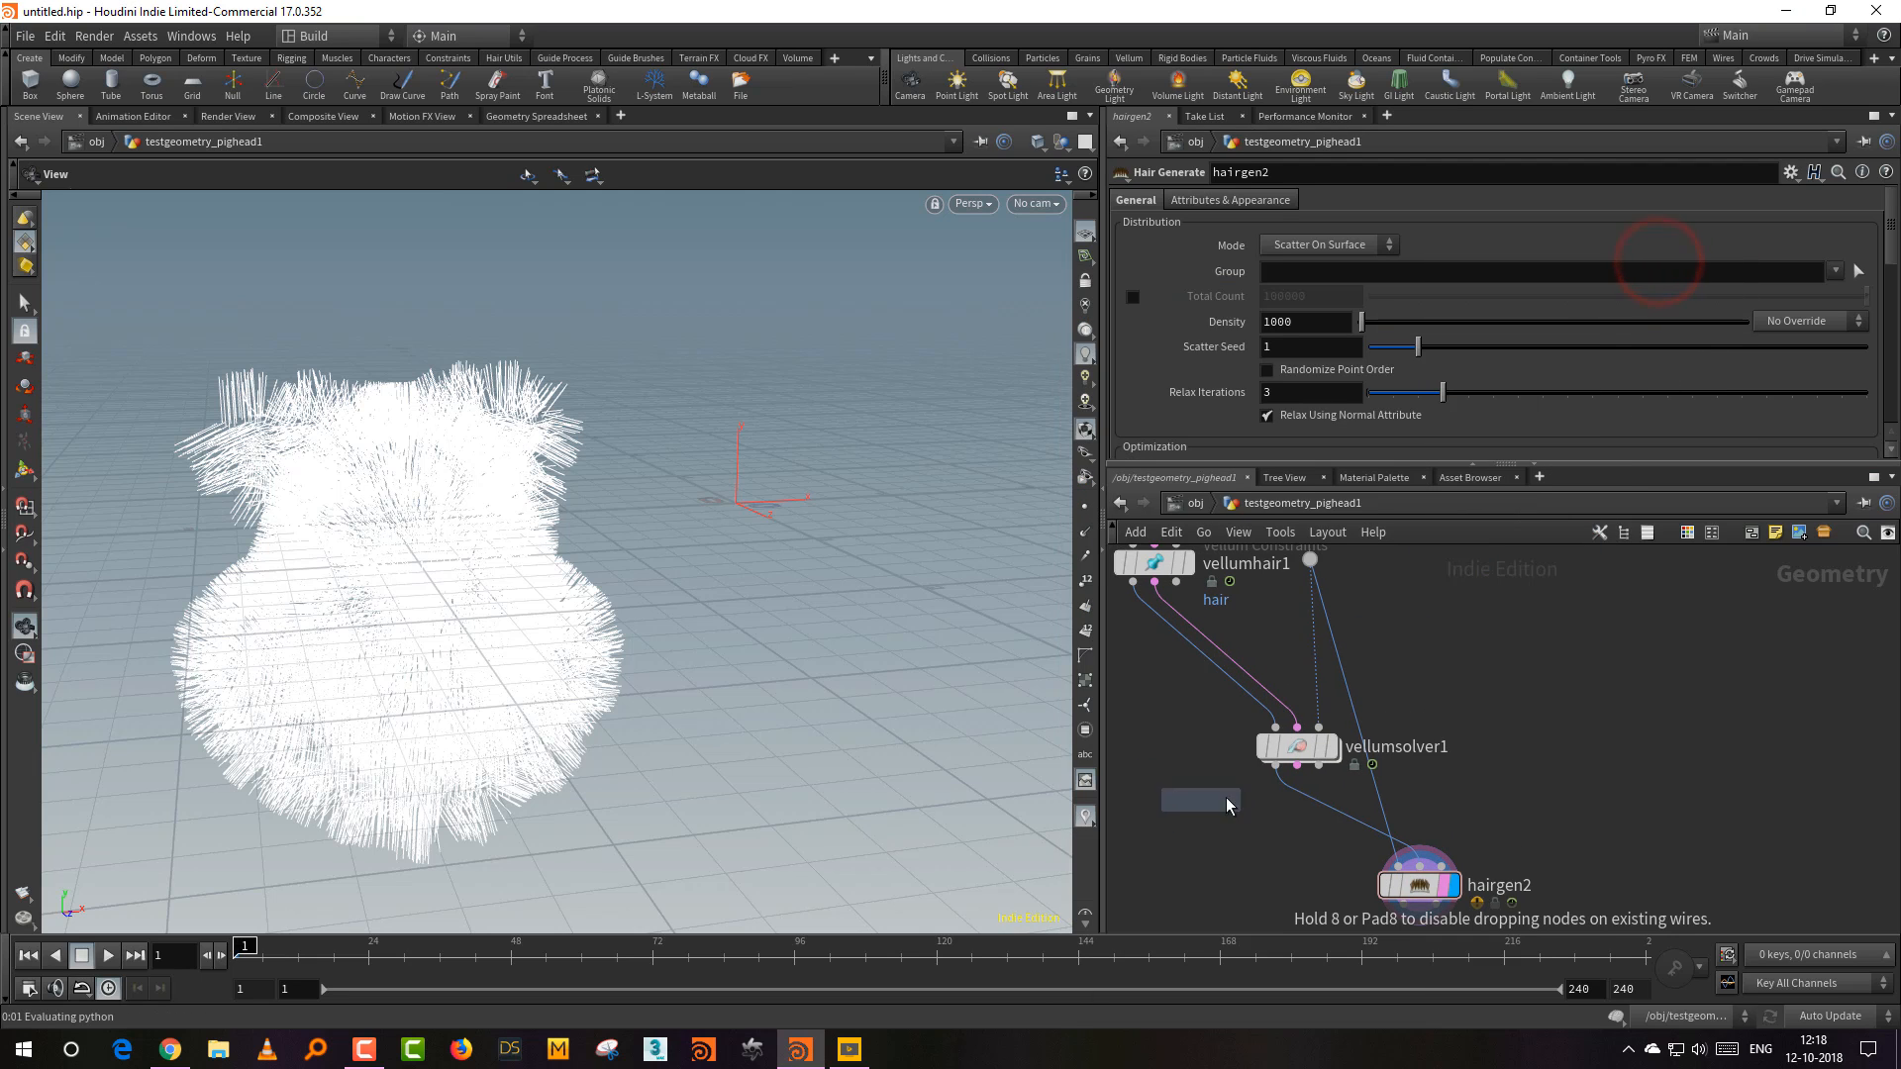
click(1327, 800)
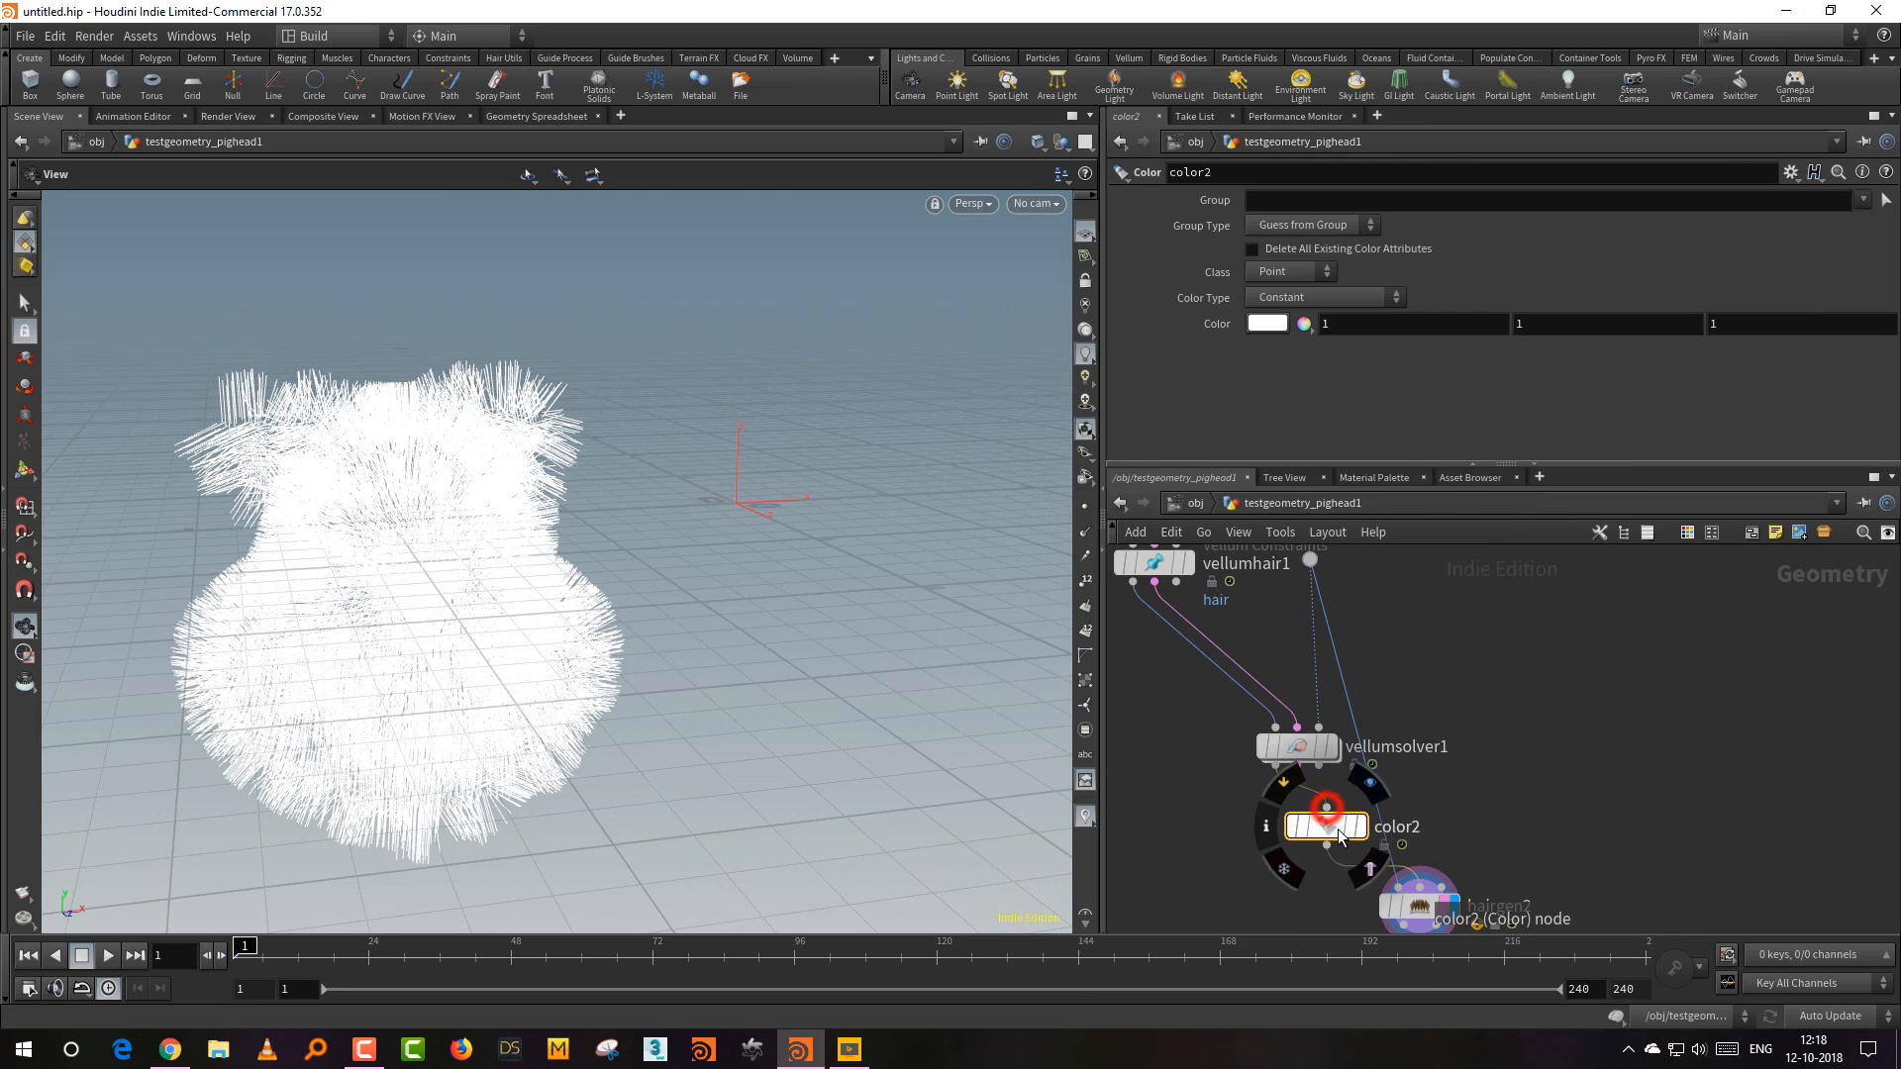
Step: Set color2's color type to Random and its class to Primitive
click(1307, 299)
click(1305, 359)
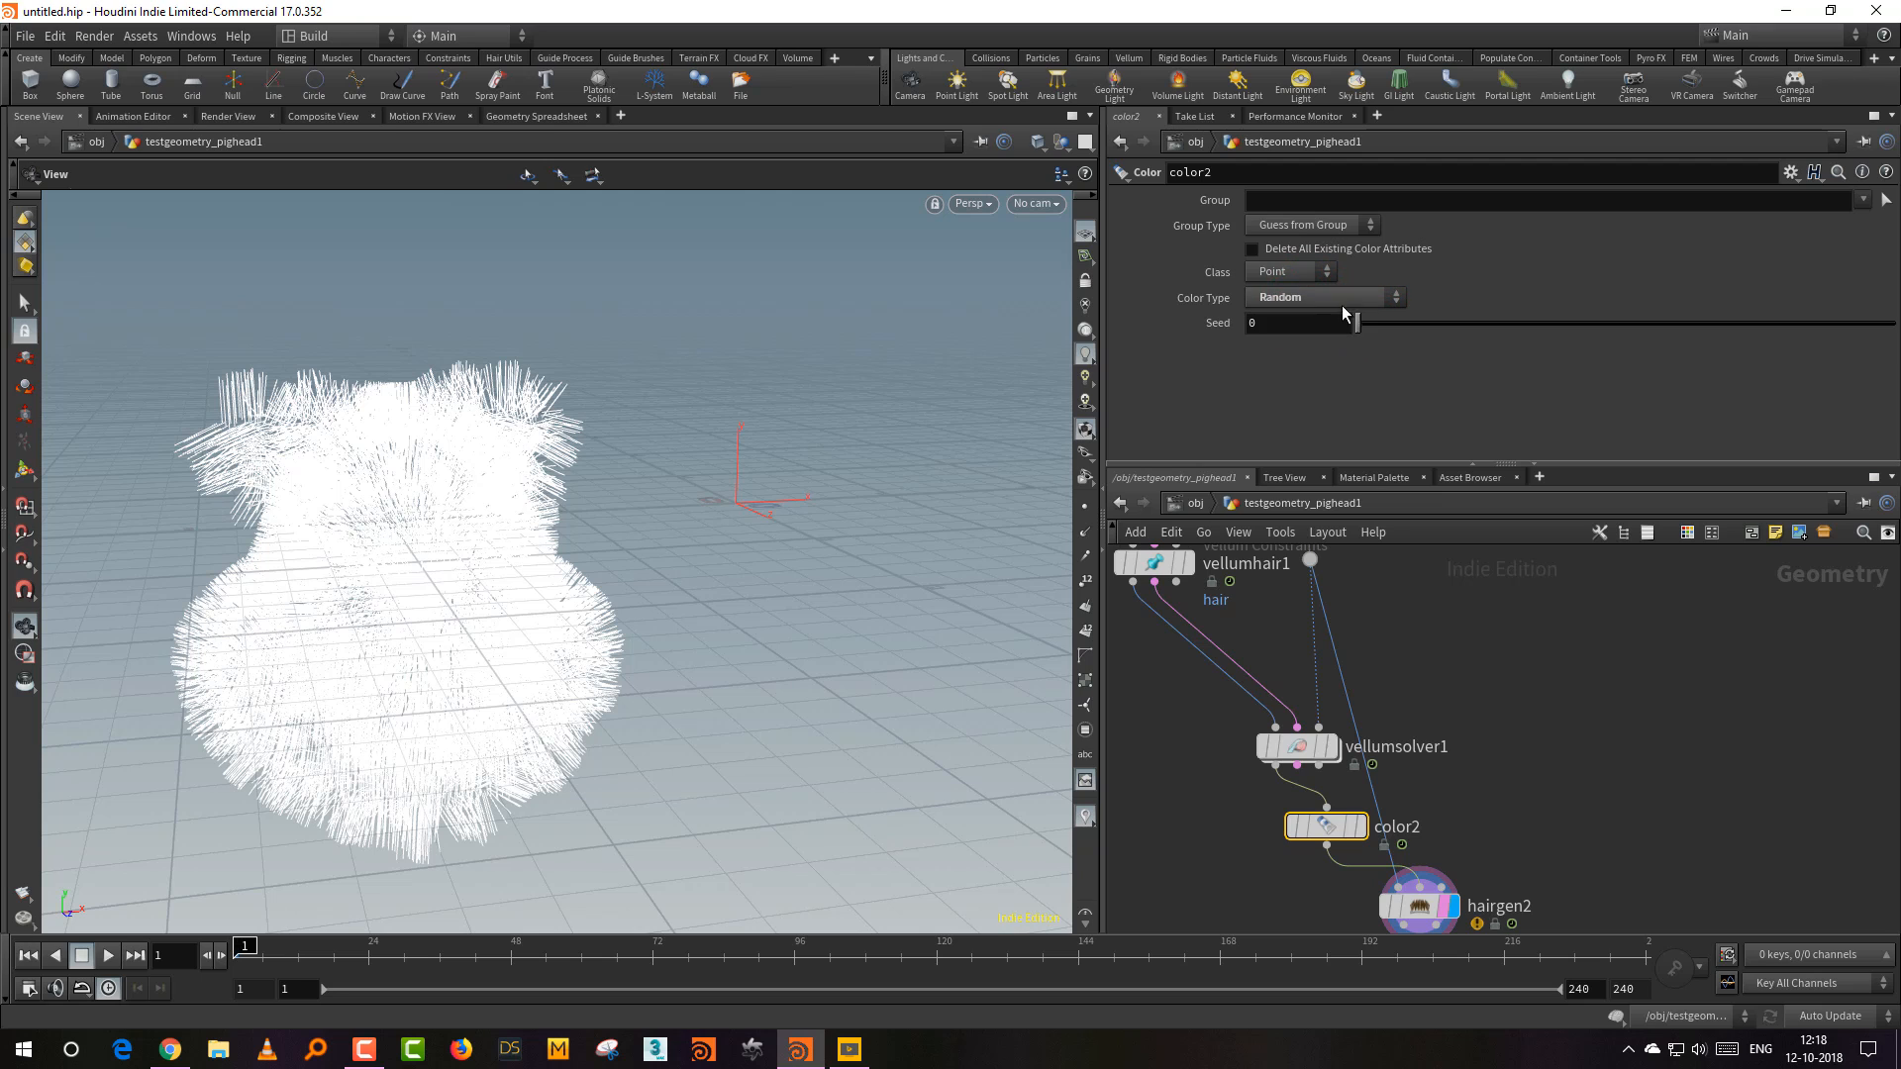
click(1295, 272)
click(1291, 313)
Step: Enter Cd as the point attribute of hairgen2's guide attribute transfer
middle_drag(1525, 753, 1553, 675)
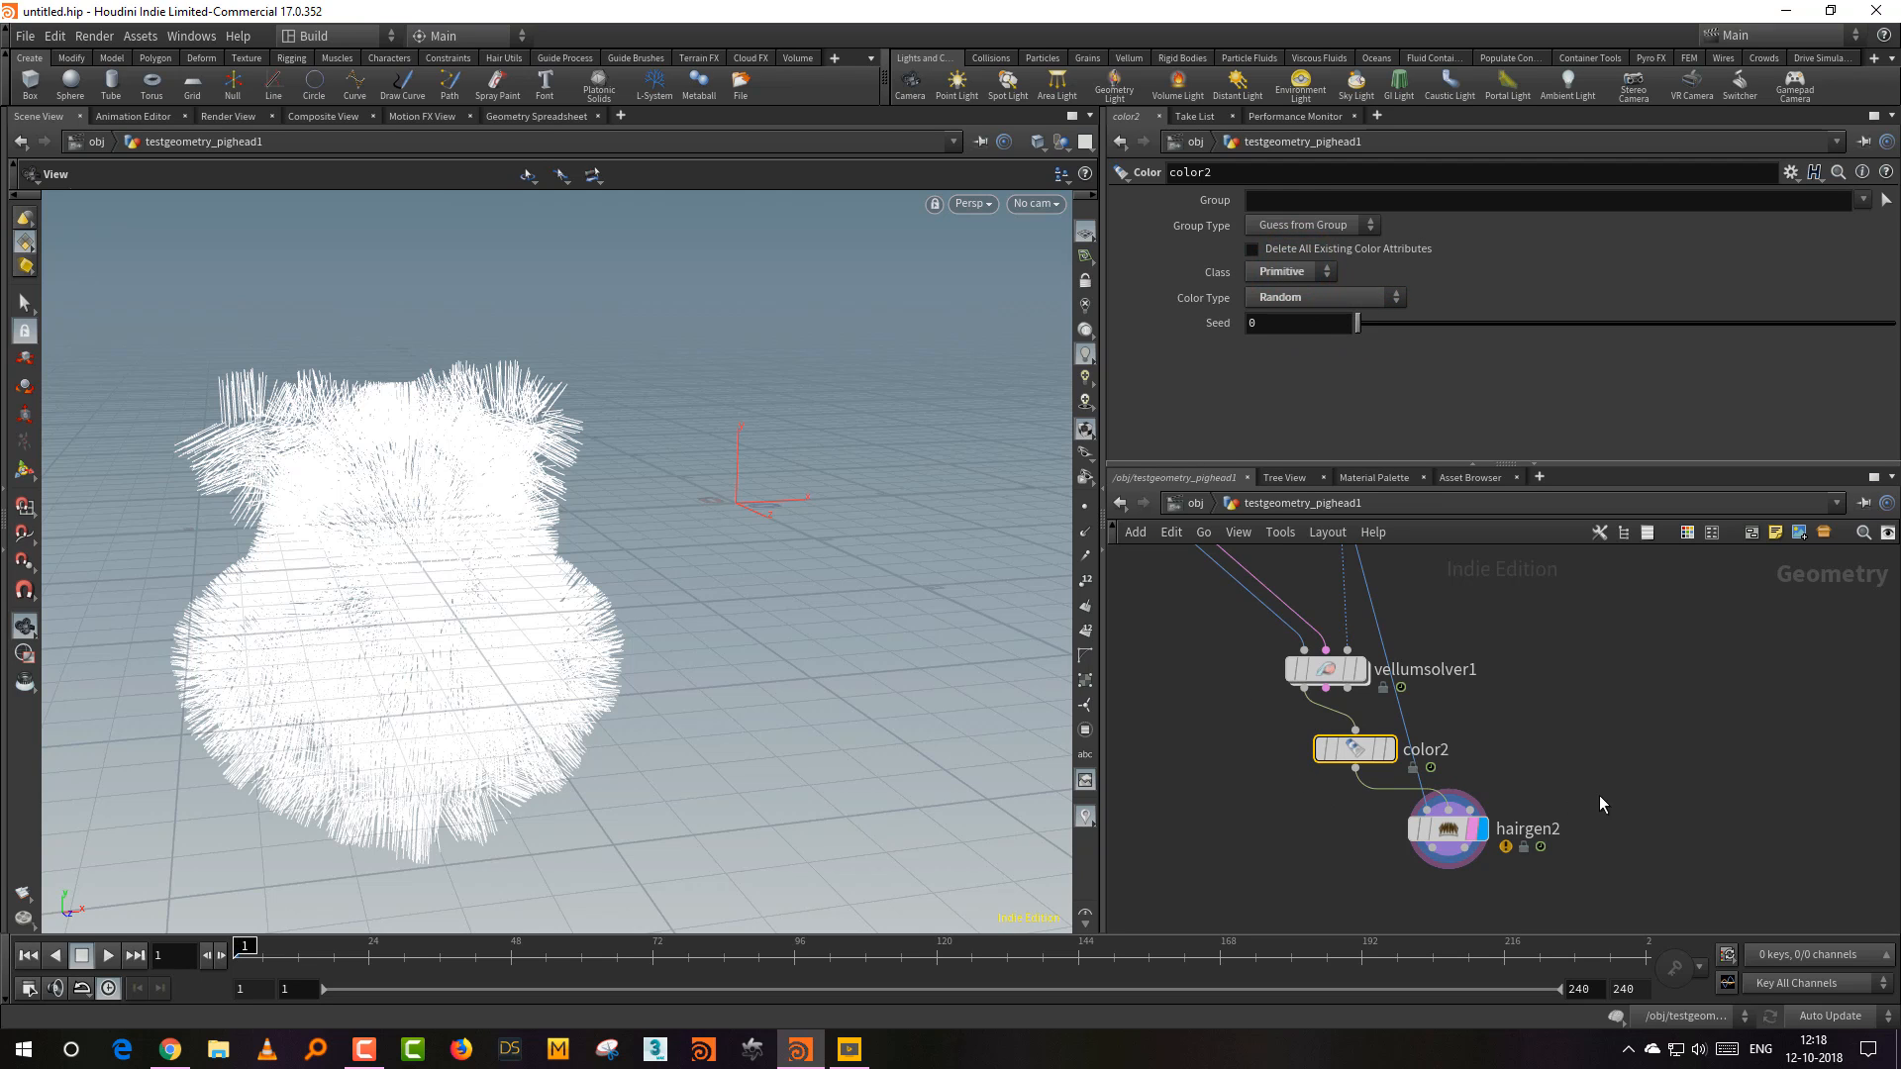
drag(1614, 798, 1455, 842)
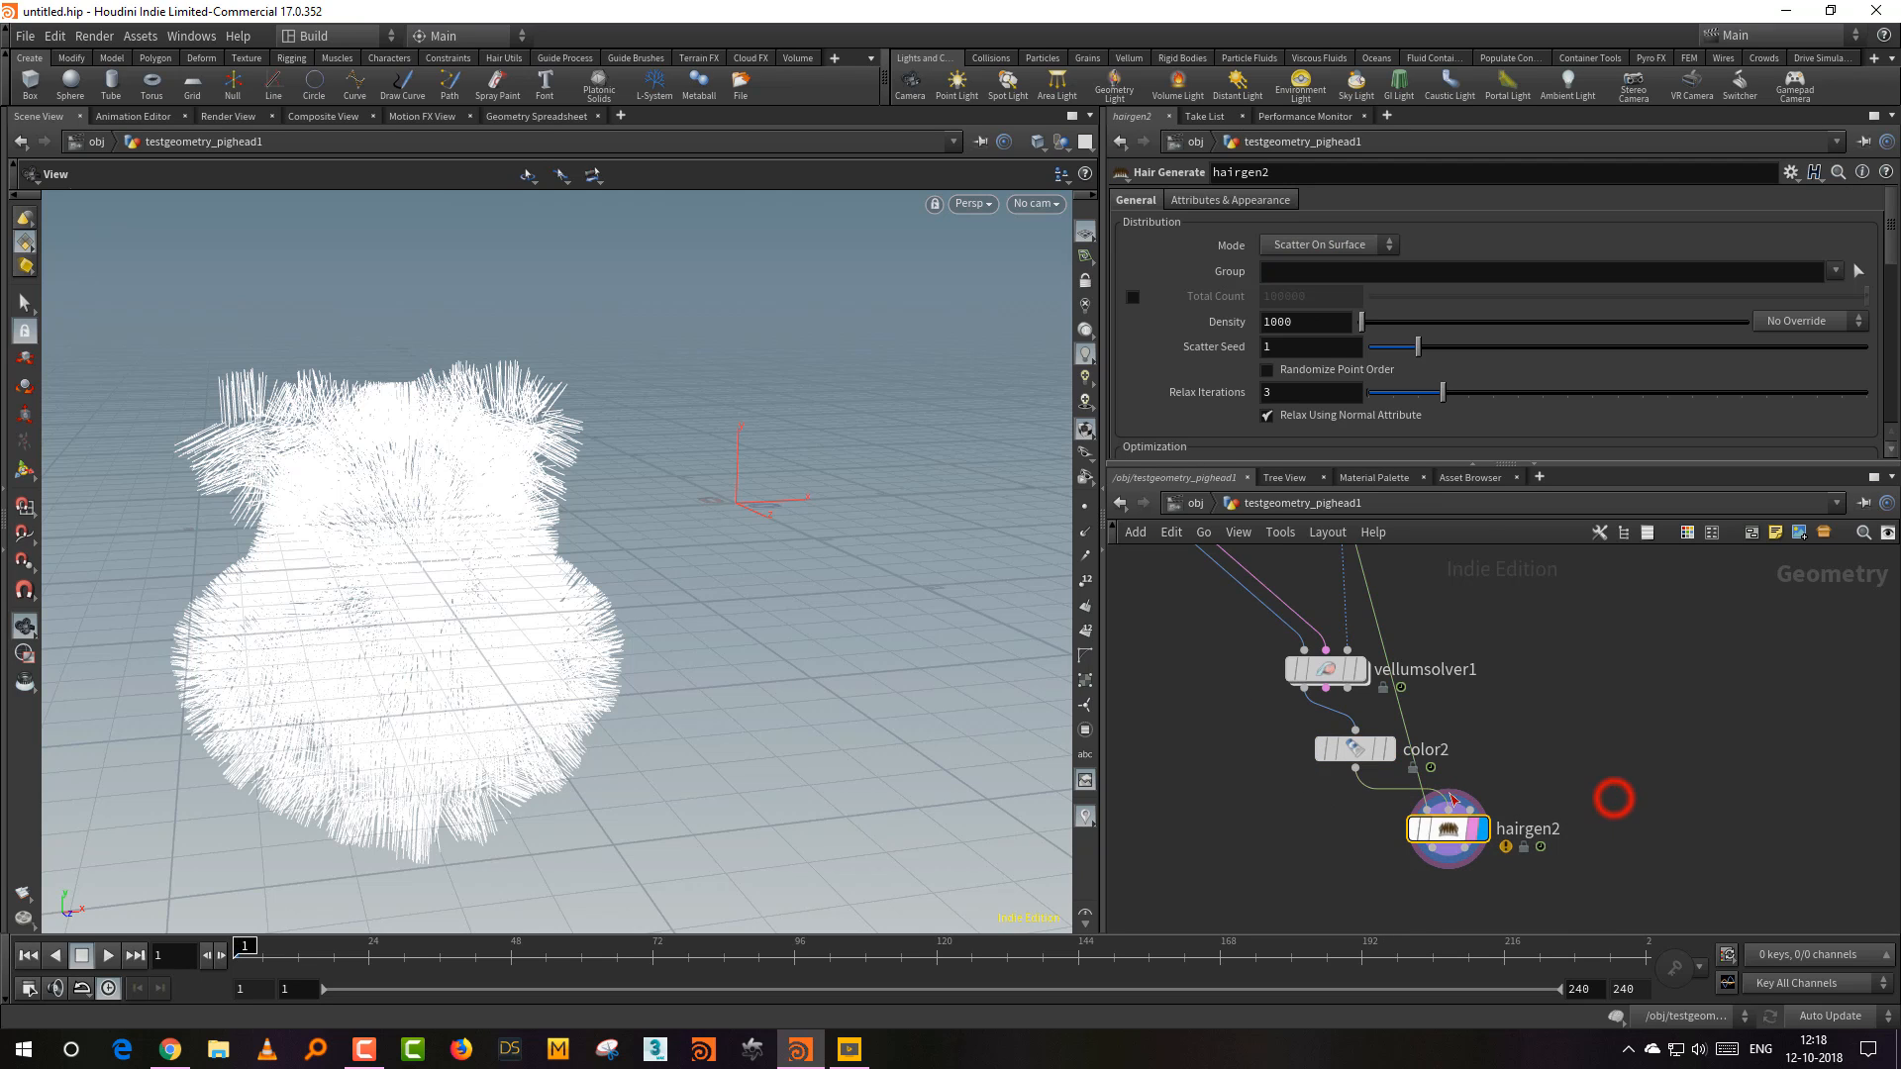
click(1215, 203)
drag(1884, 242, 1894, 336)
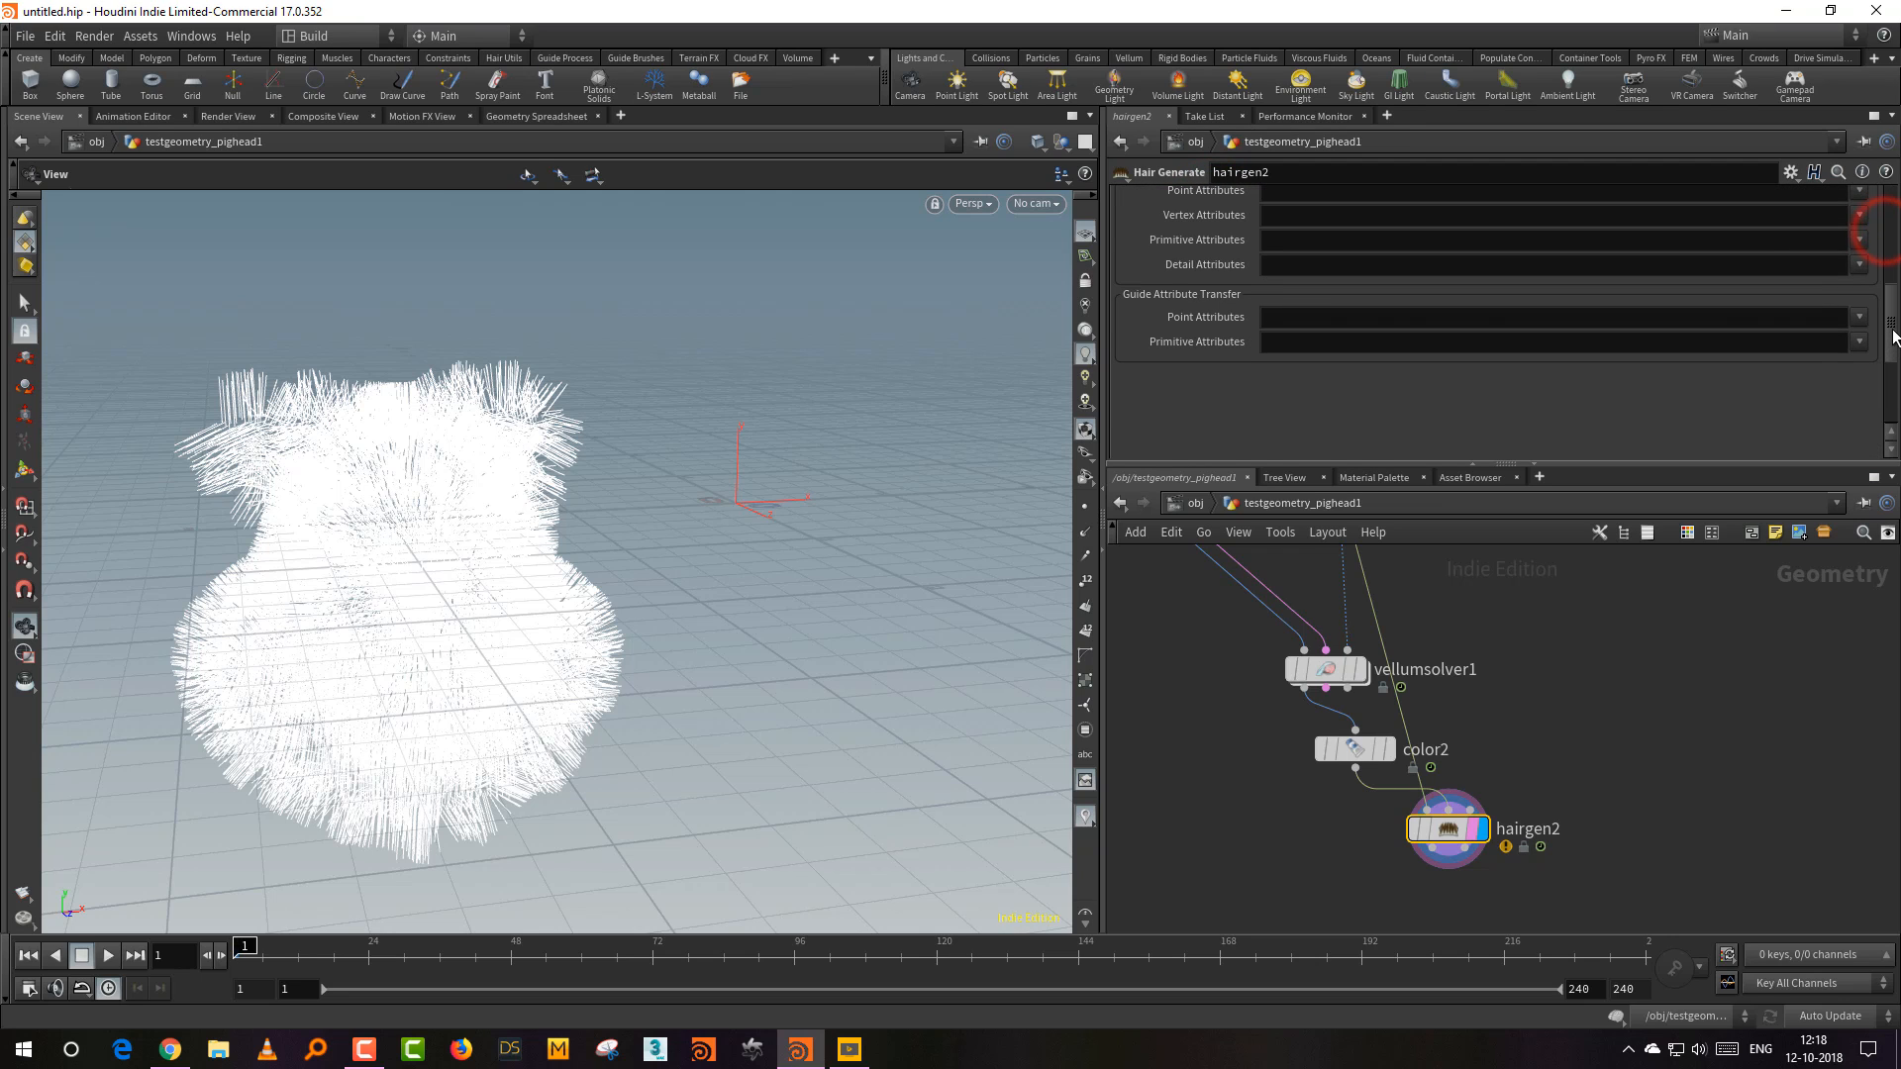
click(1862, 317)
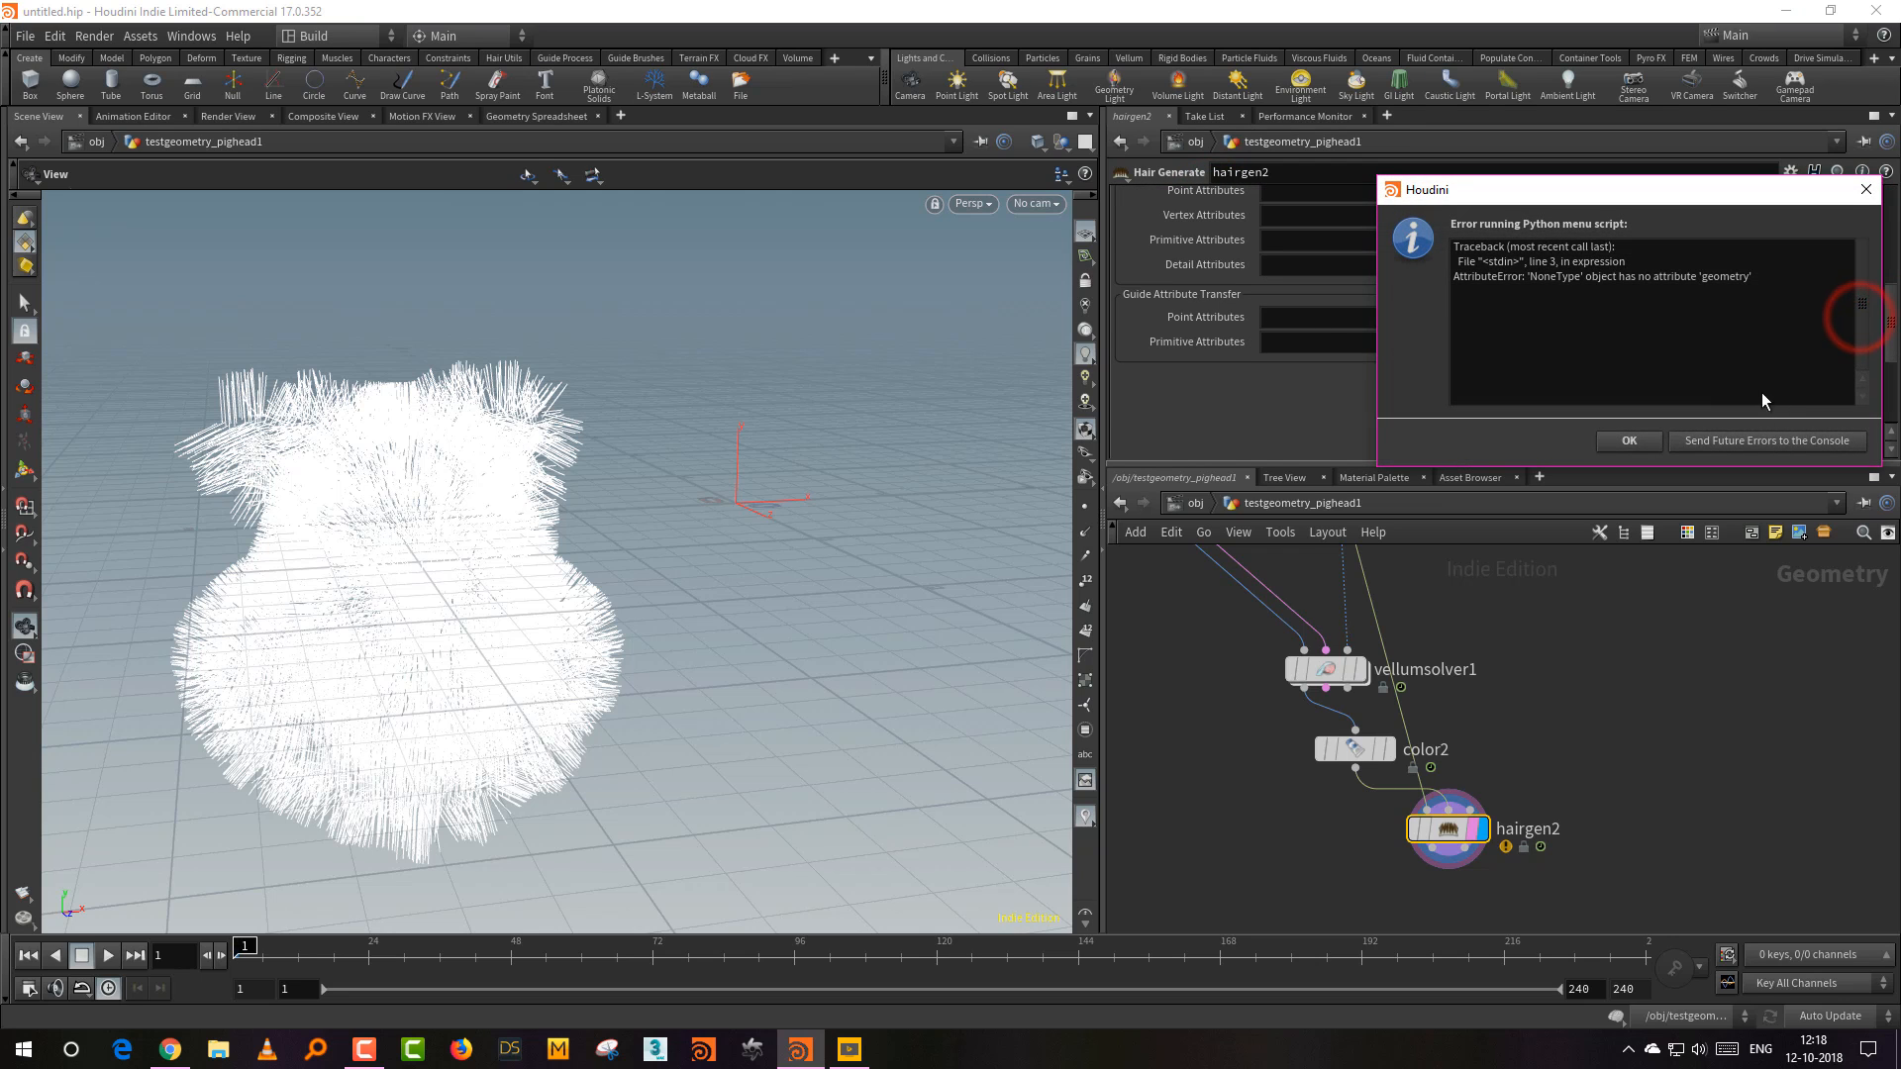
click(1630, 441)
click(1632, 550)
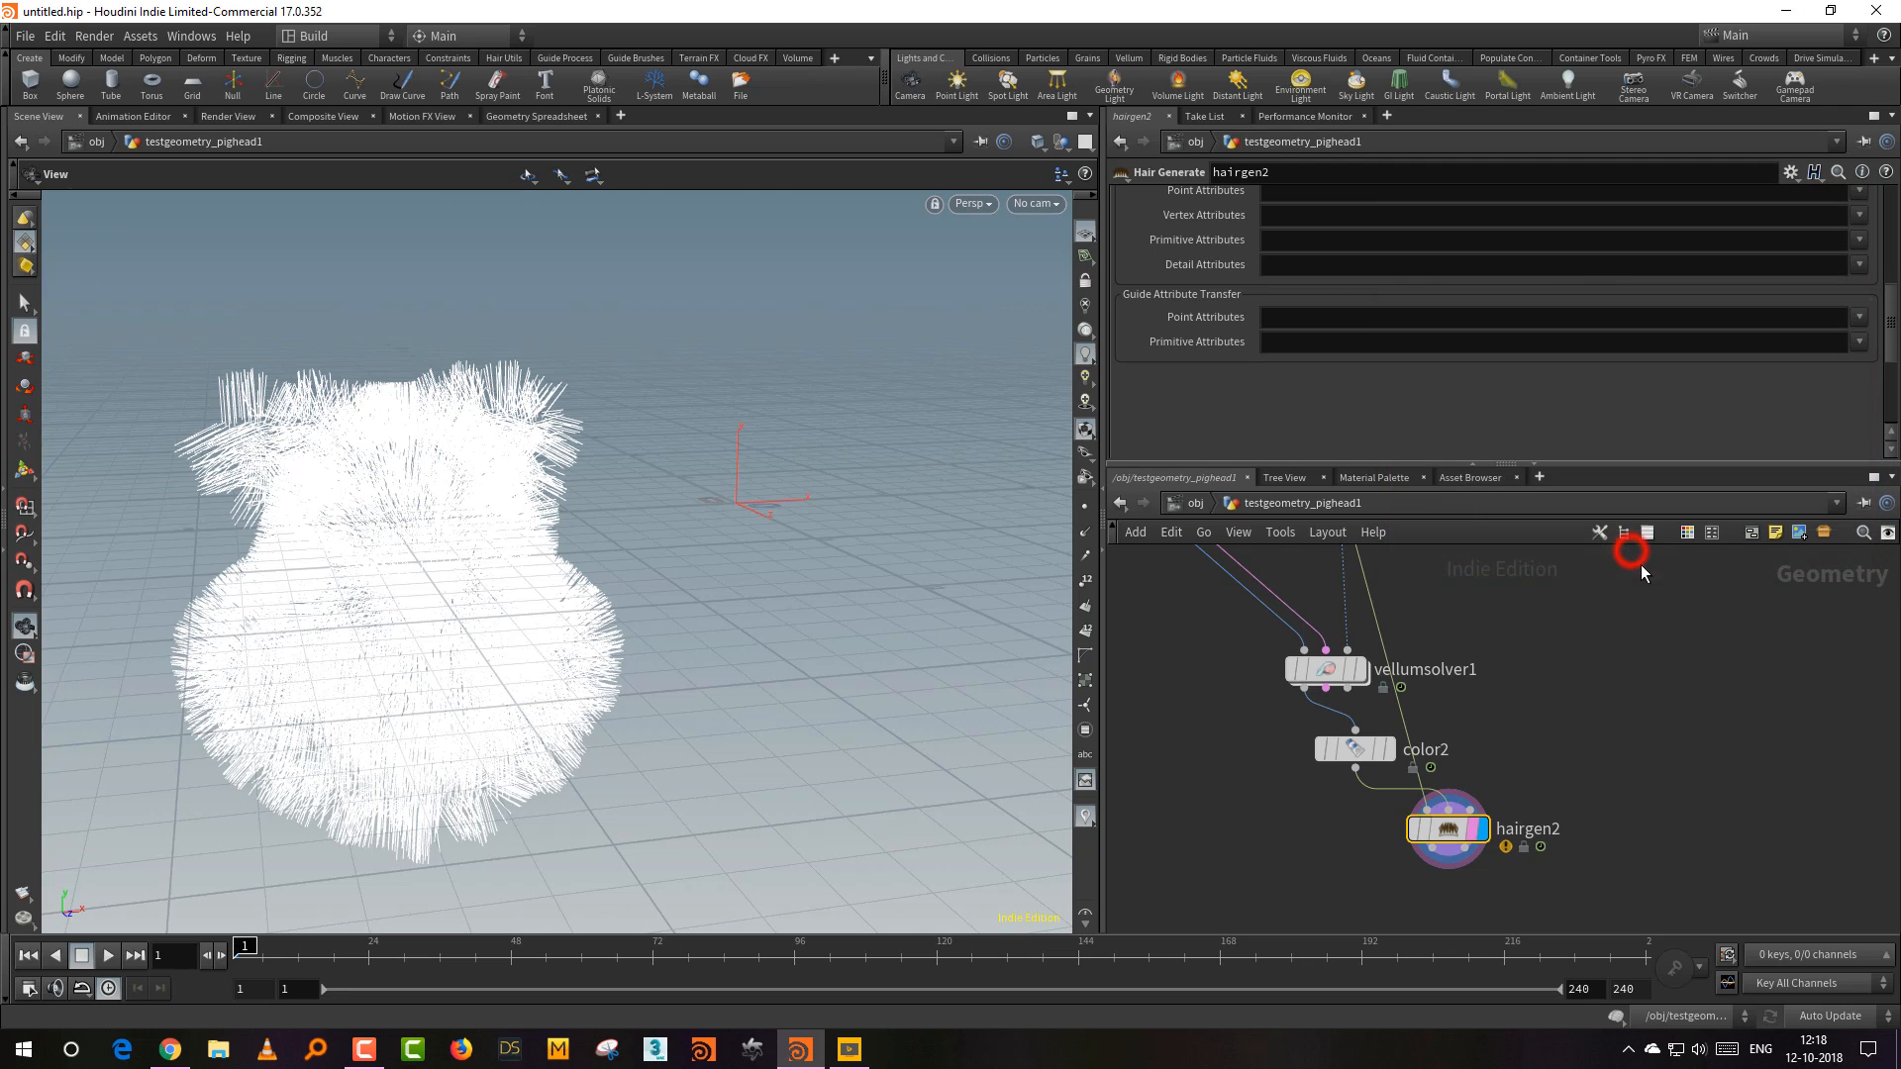
text(Cd)
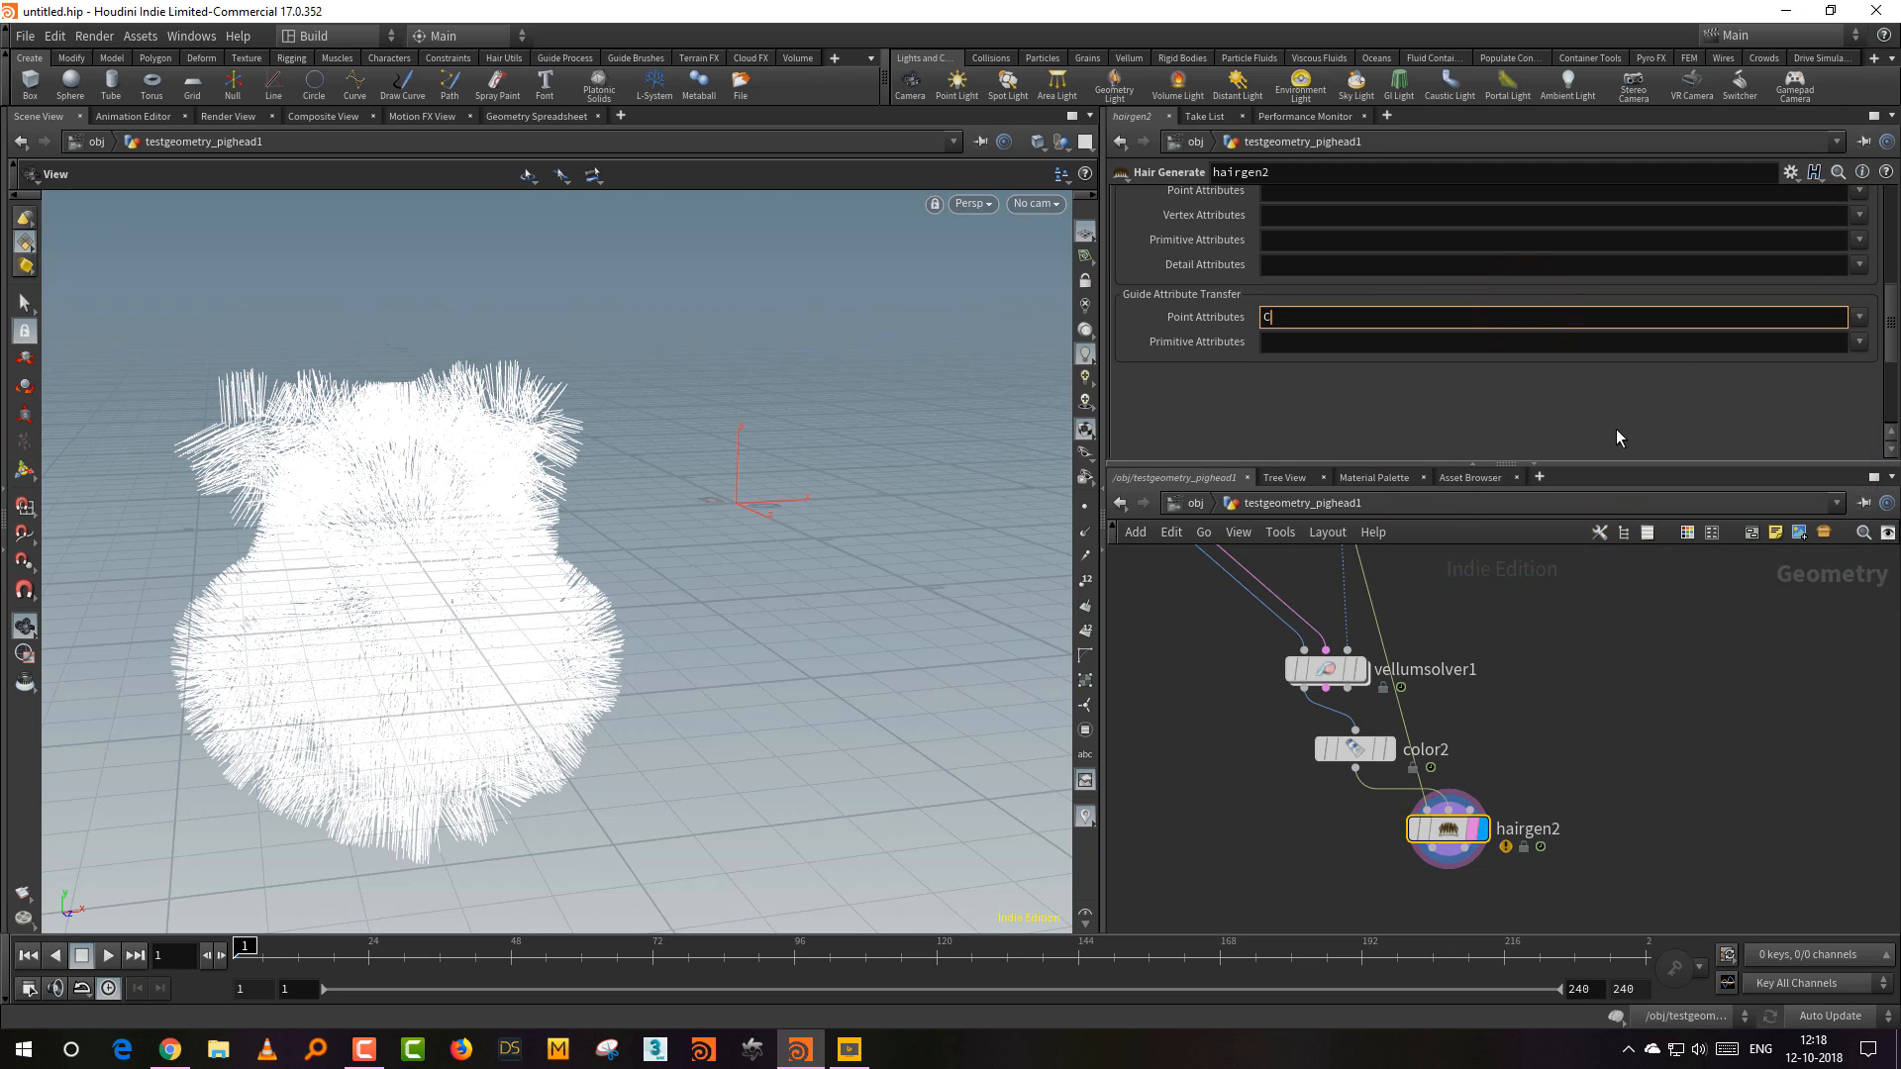
key(Return)
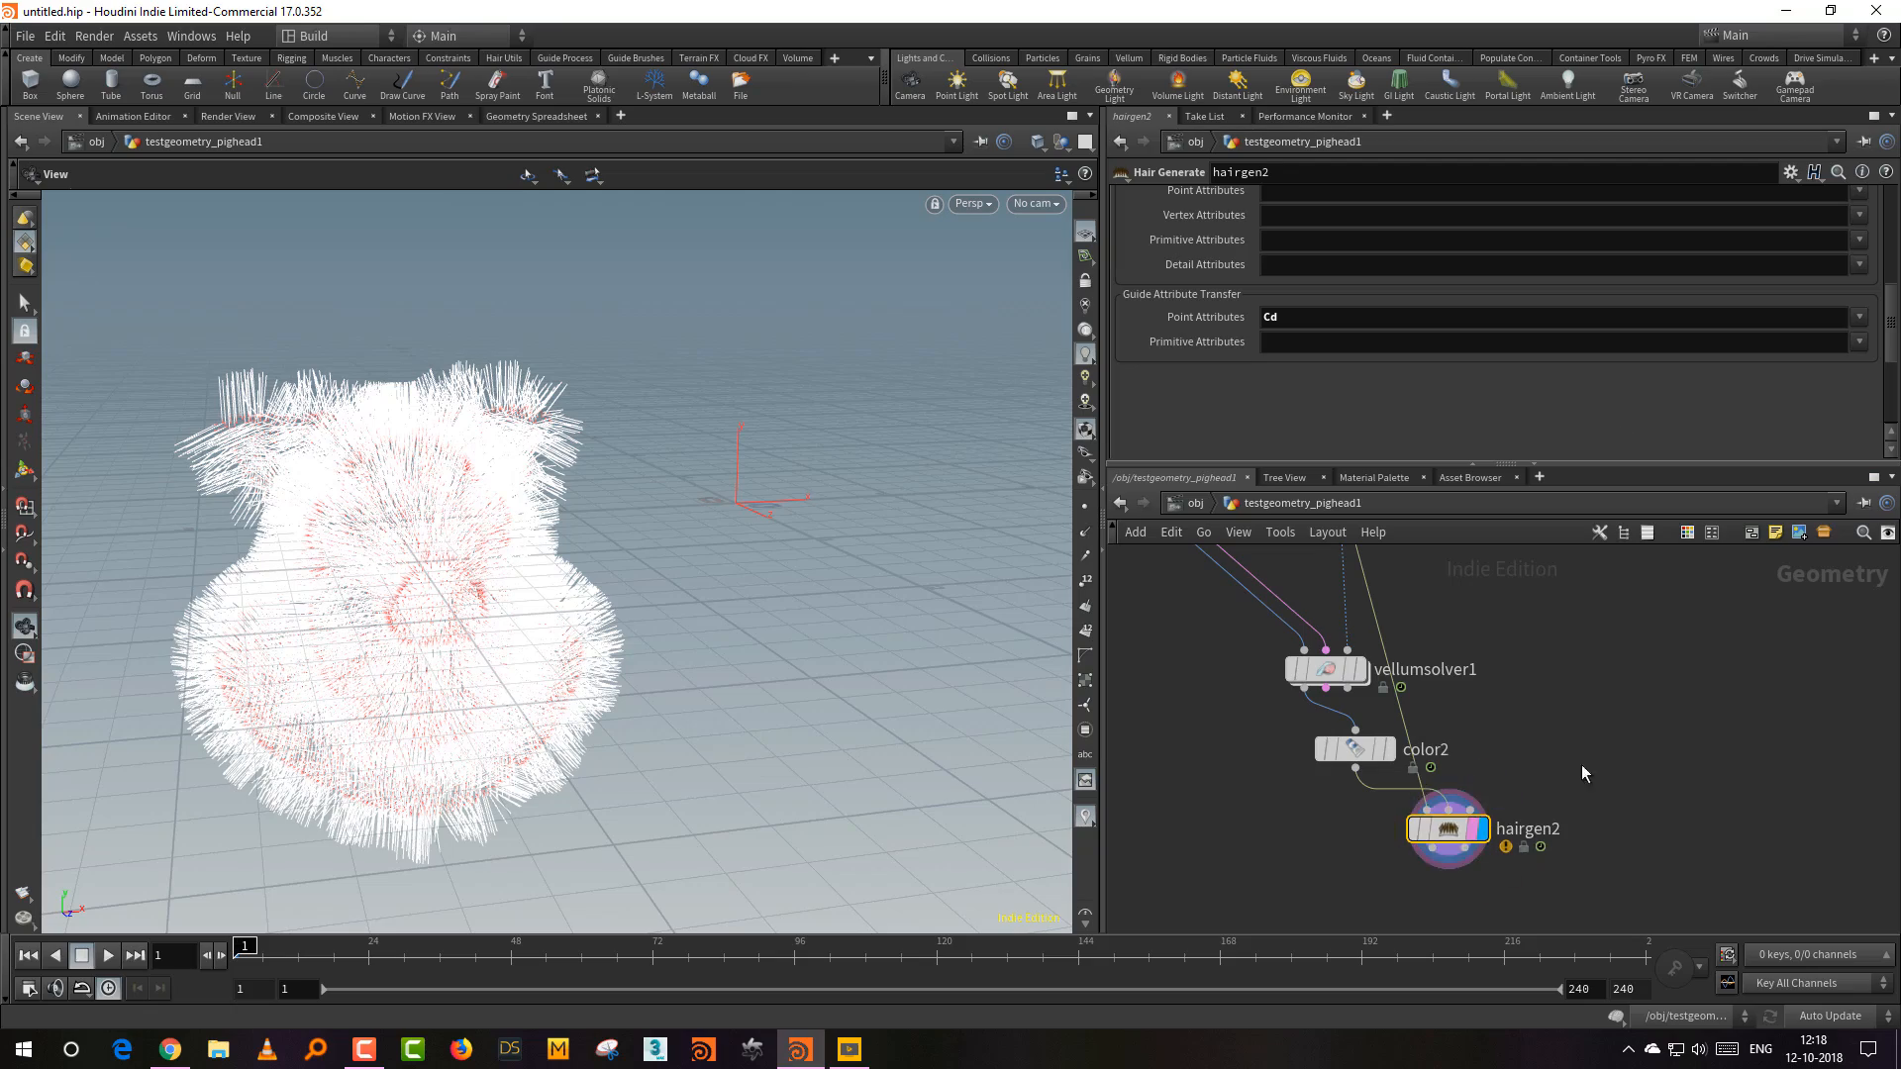
Step: Inspect the hair colours up close and change color2's class to Point
drag(604, 777, 577, 746)
right_drag(578, 747, 663, 665)
mouse_move(663, 666)
mouse_down()
mouse_move(700, 641)
mouse_move(672, 670)
mouse_up()
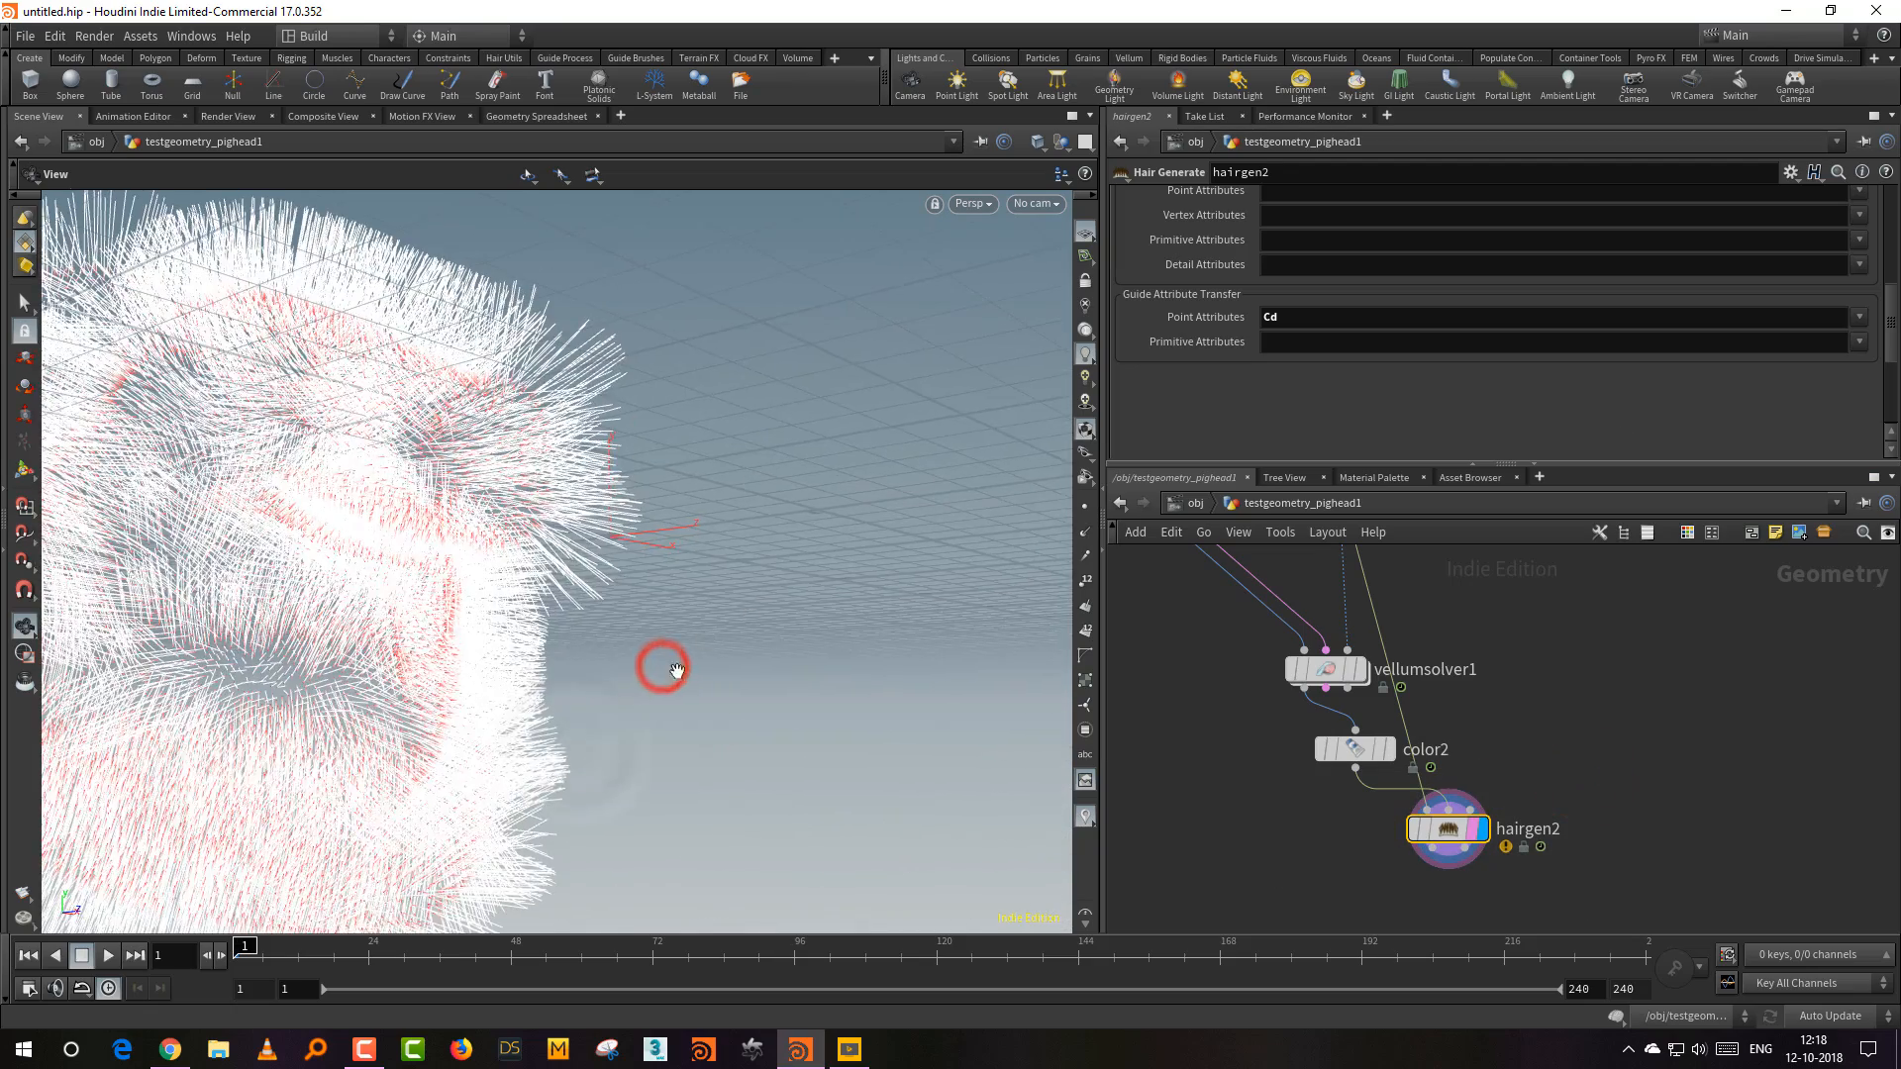
right_drag(672, 669, 750, 638)
click(1354, 750)
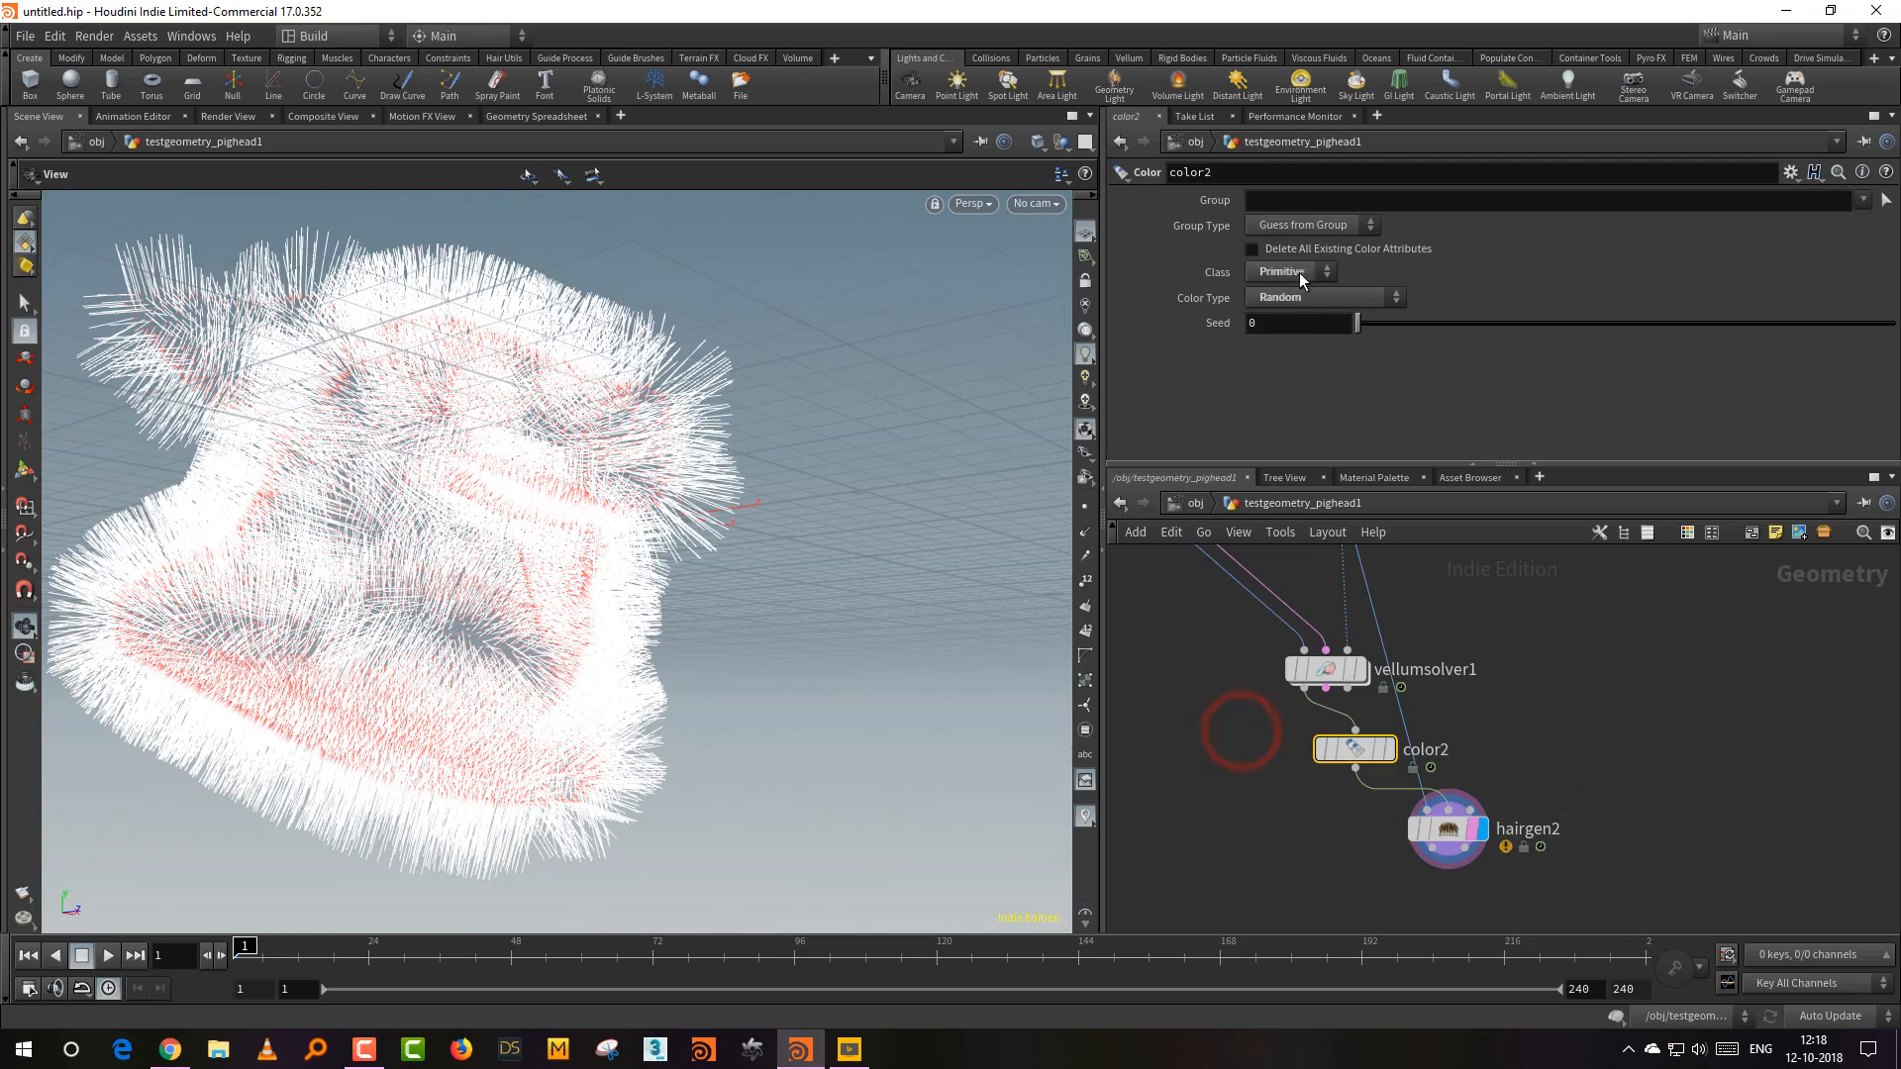
click(1325, 297)
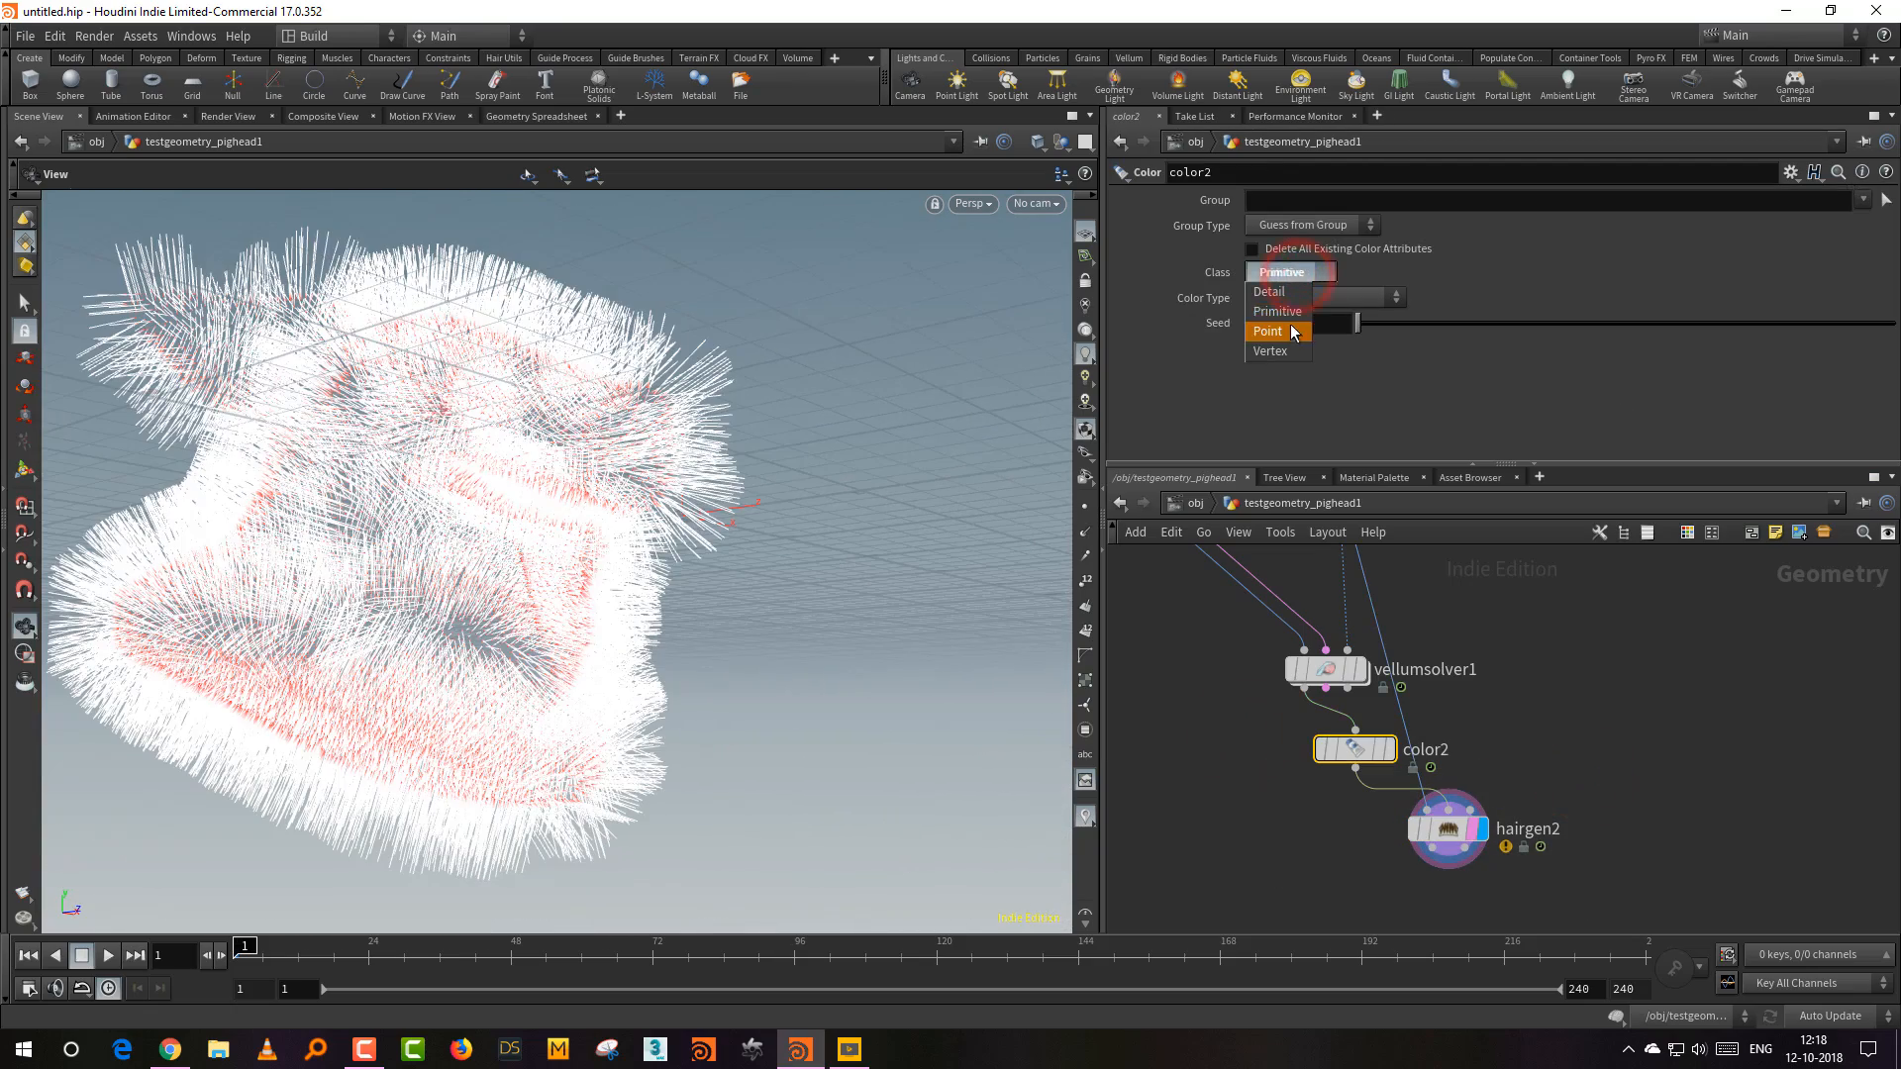
click(1305, 323)
drag(844, 692, 763, 709)
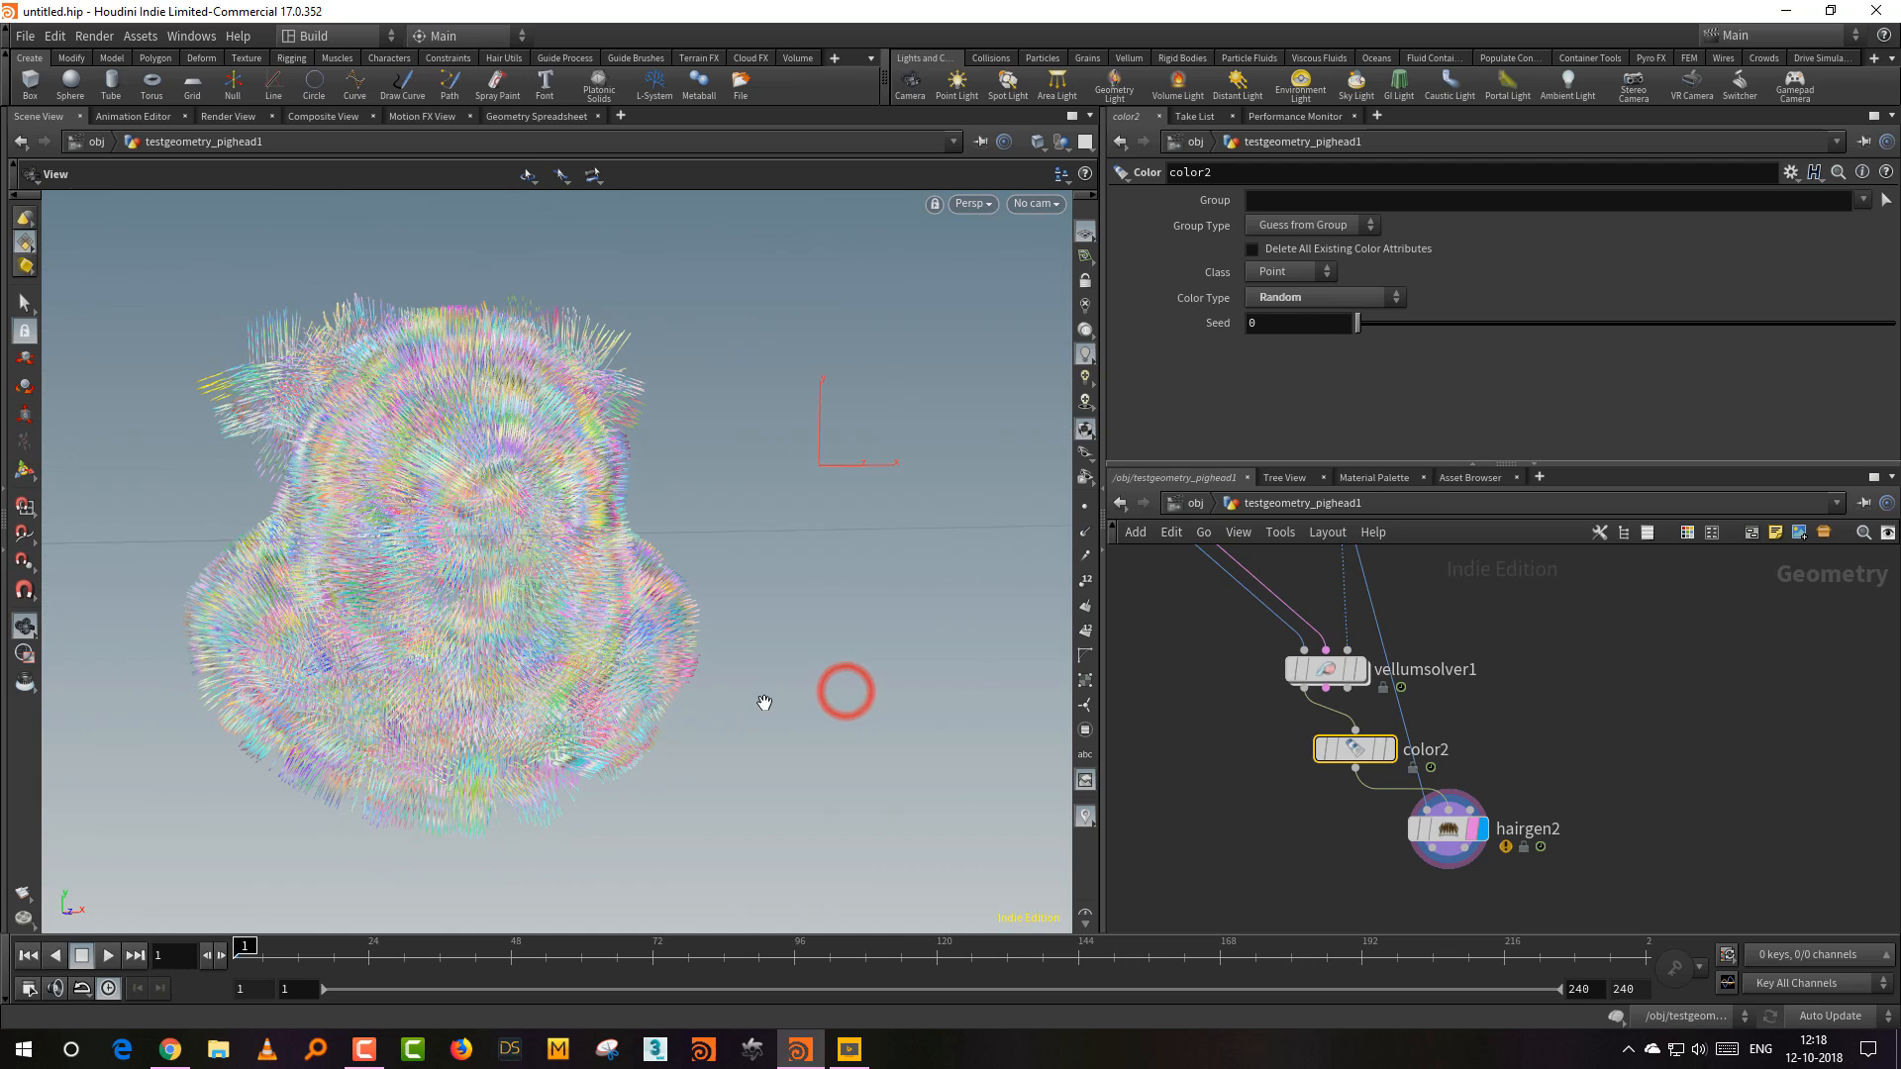
Step: Shorten the playback range to end at frame 116 and review the simulated coloured hair in playback
drag(242, 946, 340, 951)
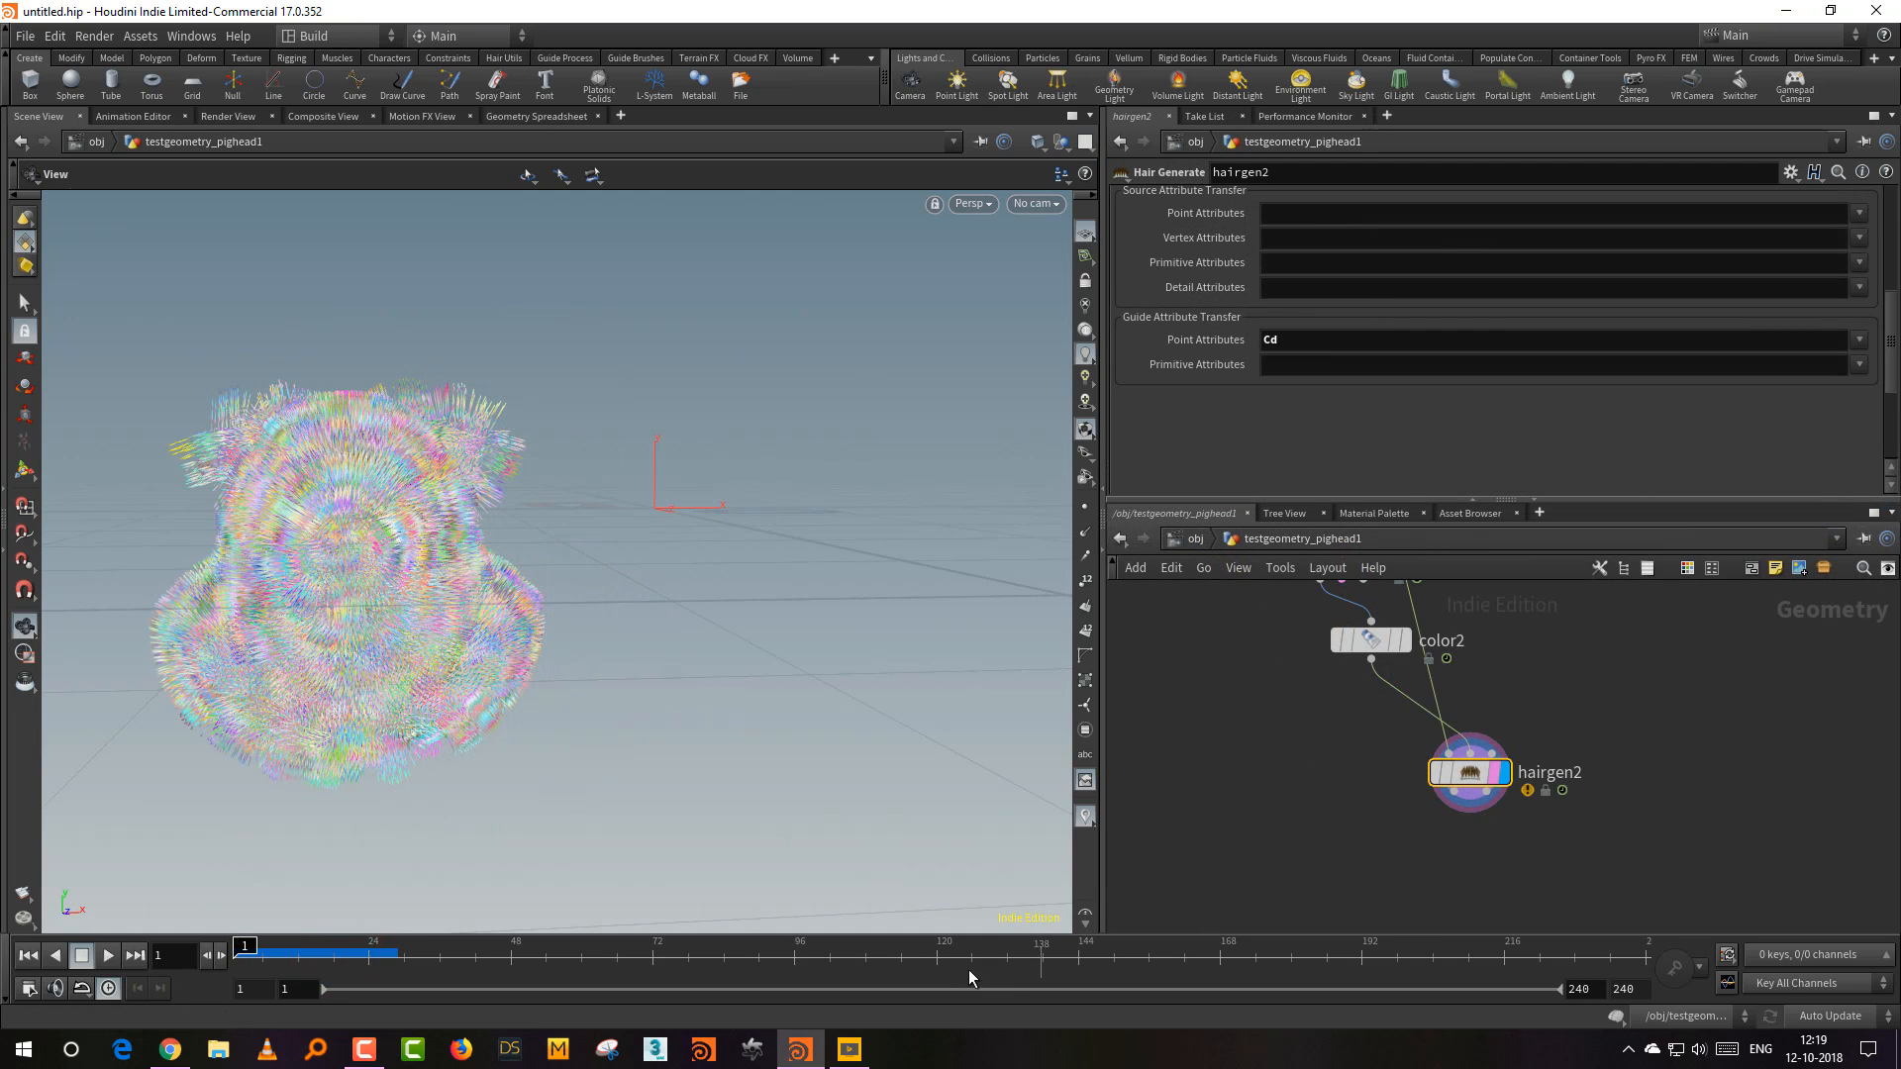
drag(1542, 989, 1215, 989)
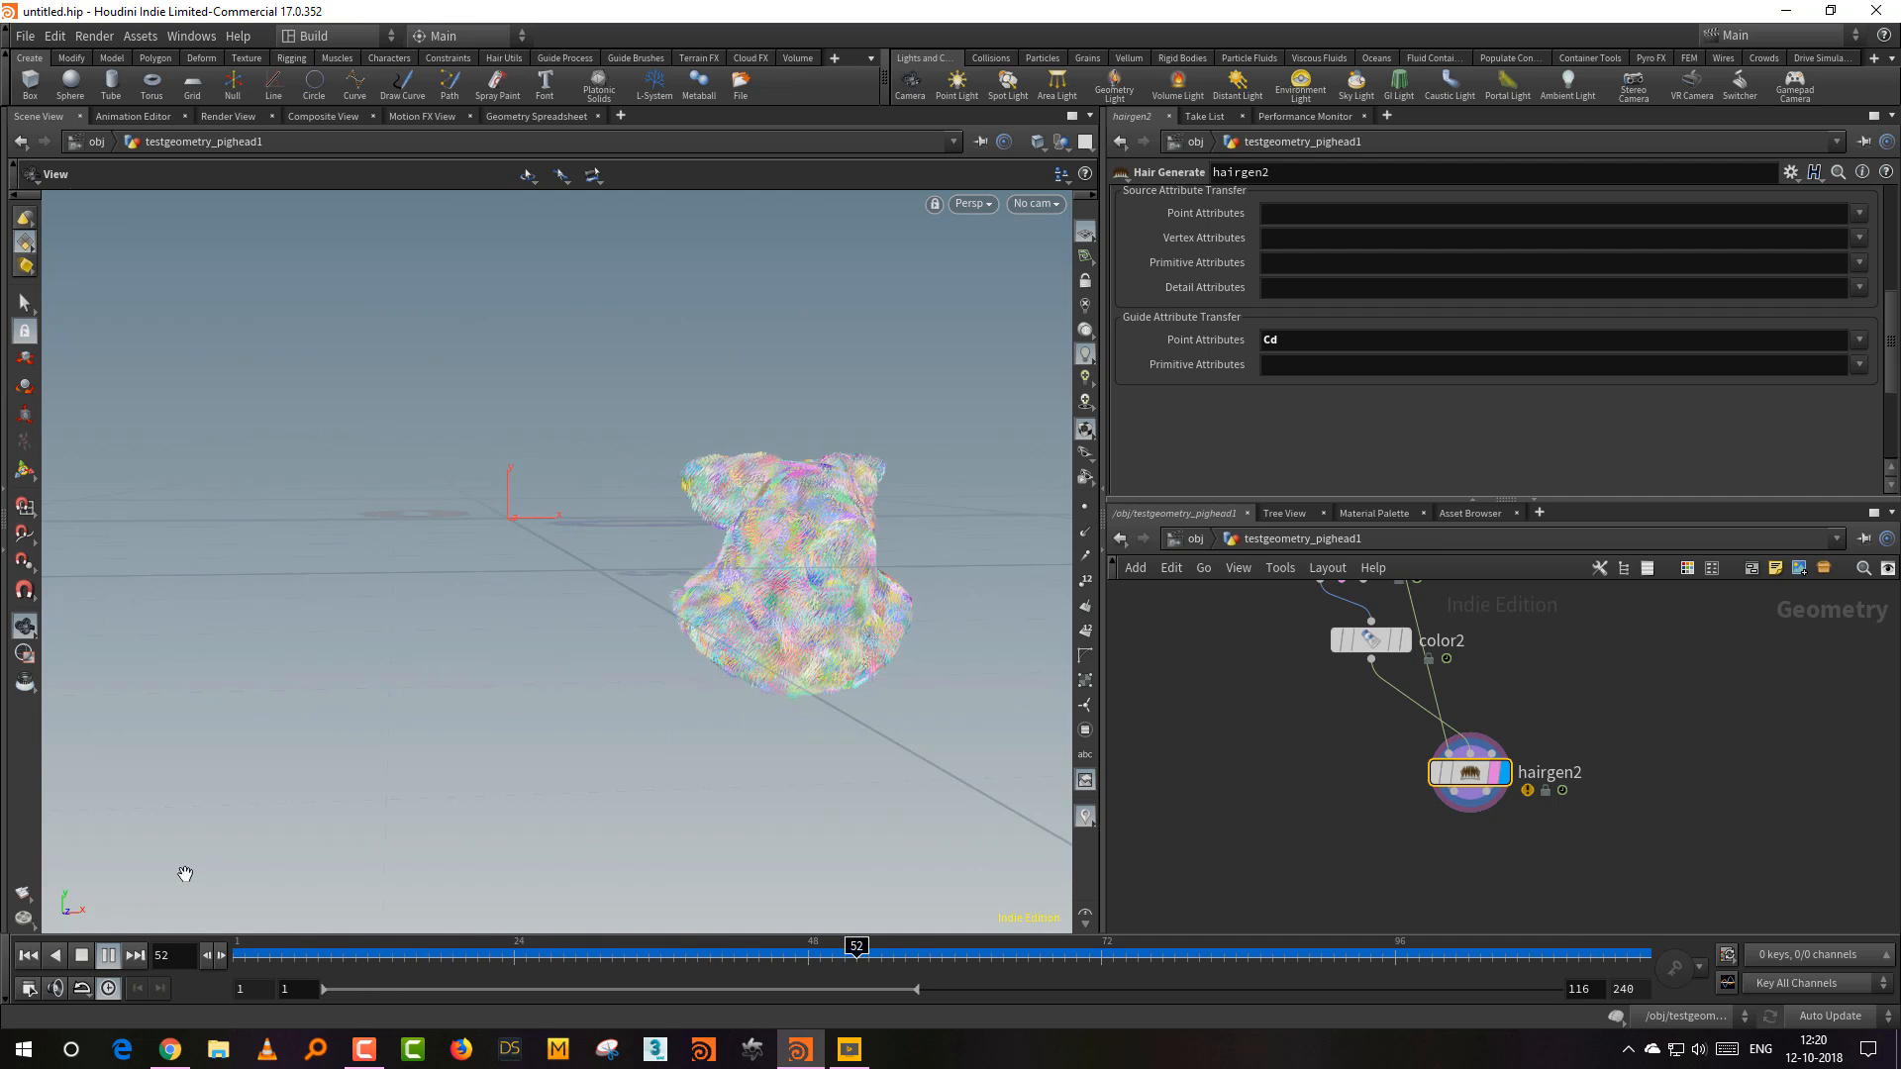
drag(670, 725, 730, 781)
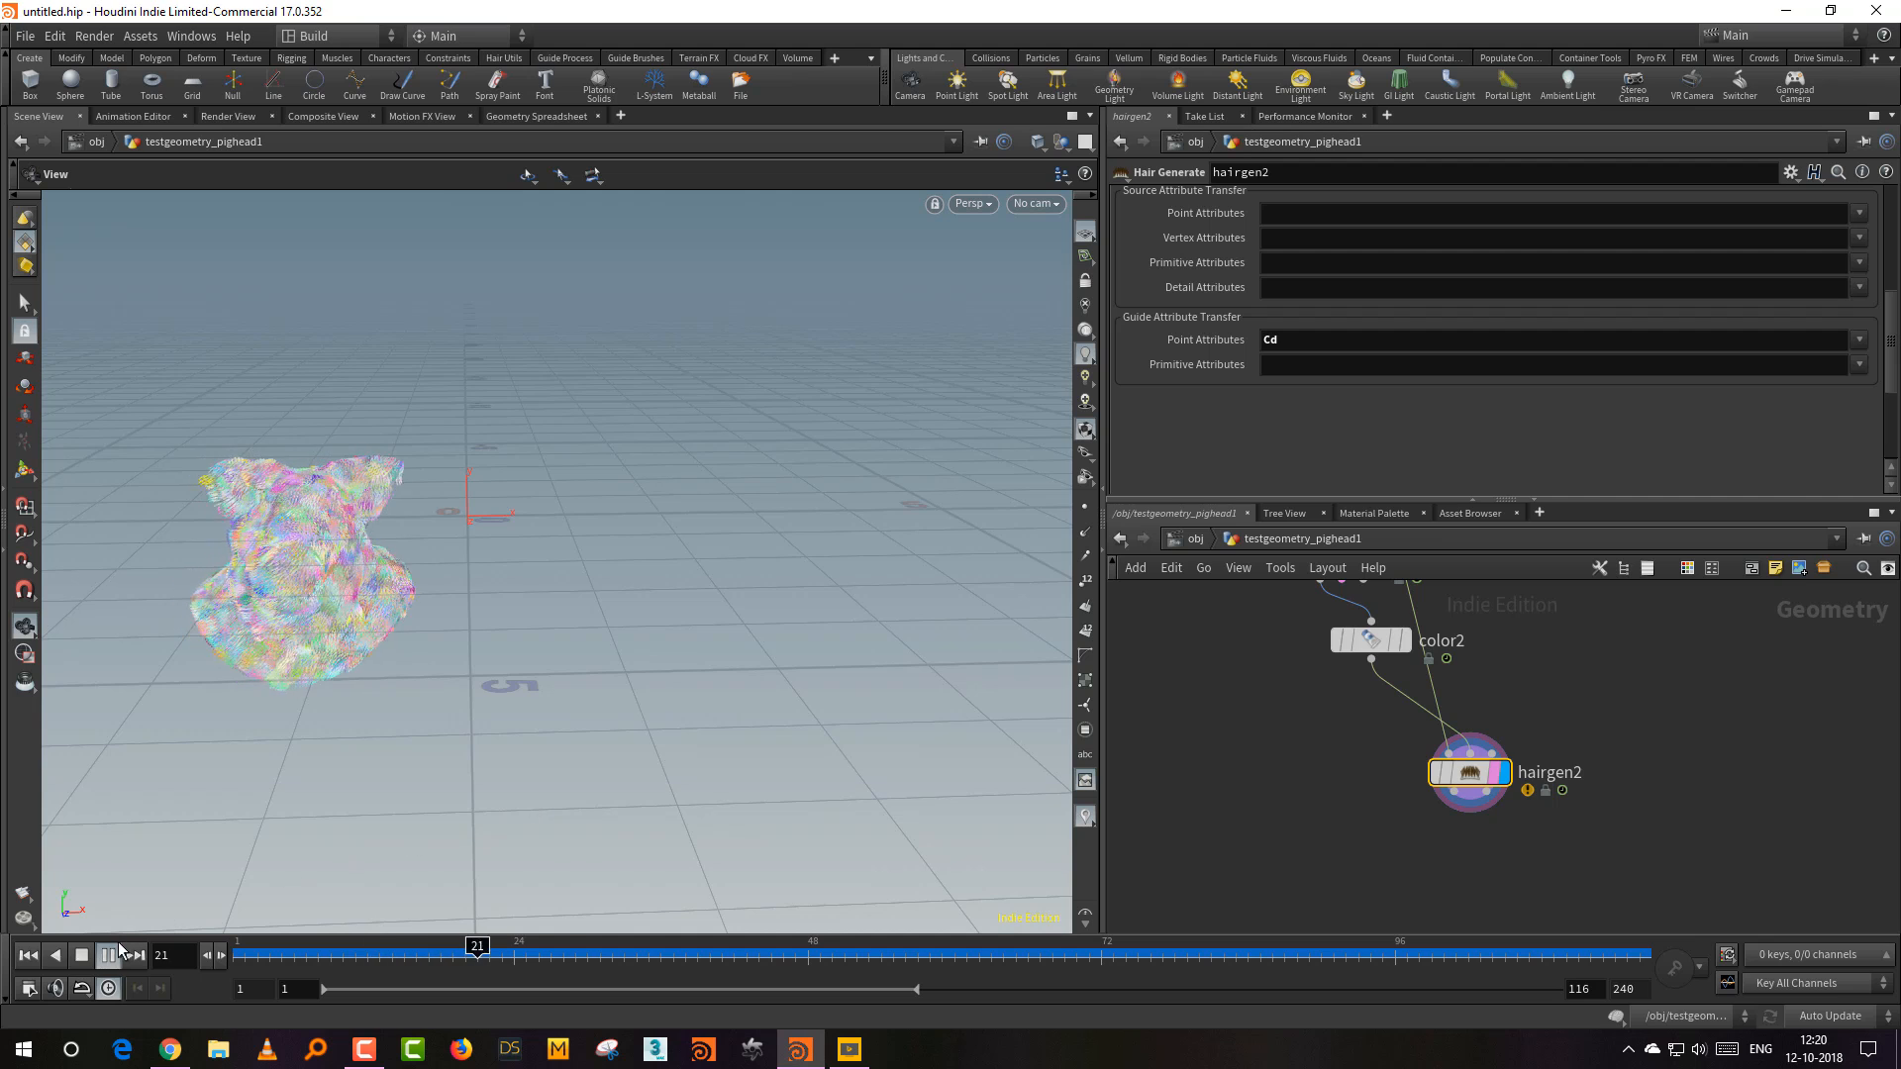
click(79, 955)
Step: Add a Hair Clump node below hairgen2
key(Tab)
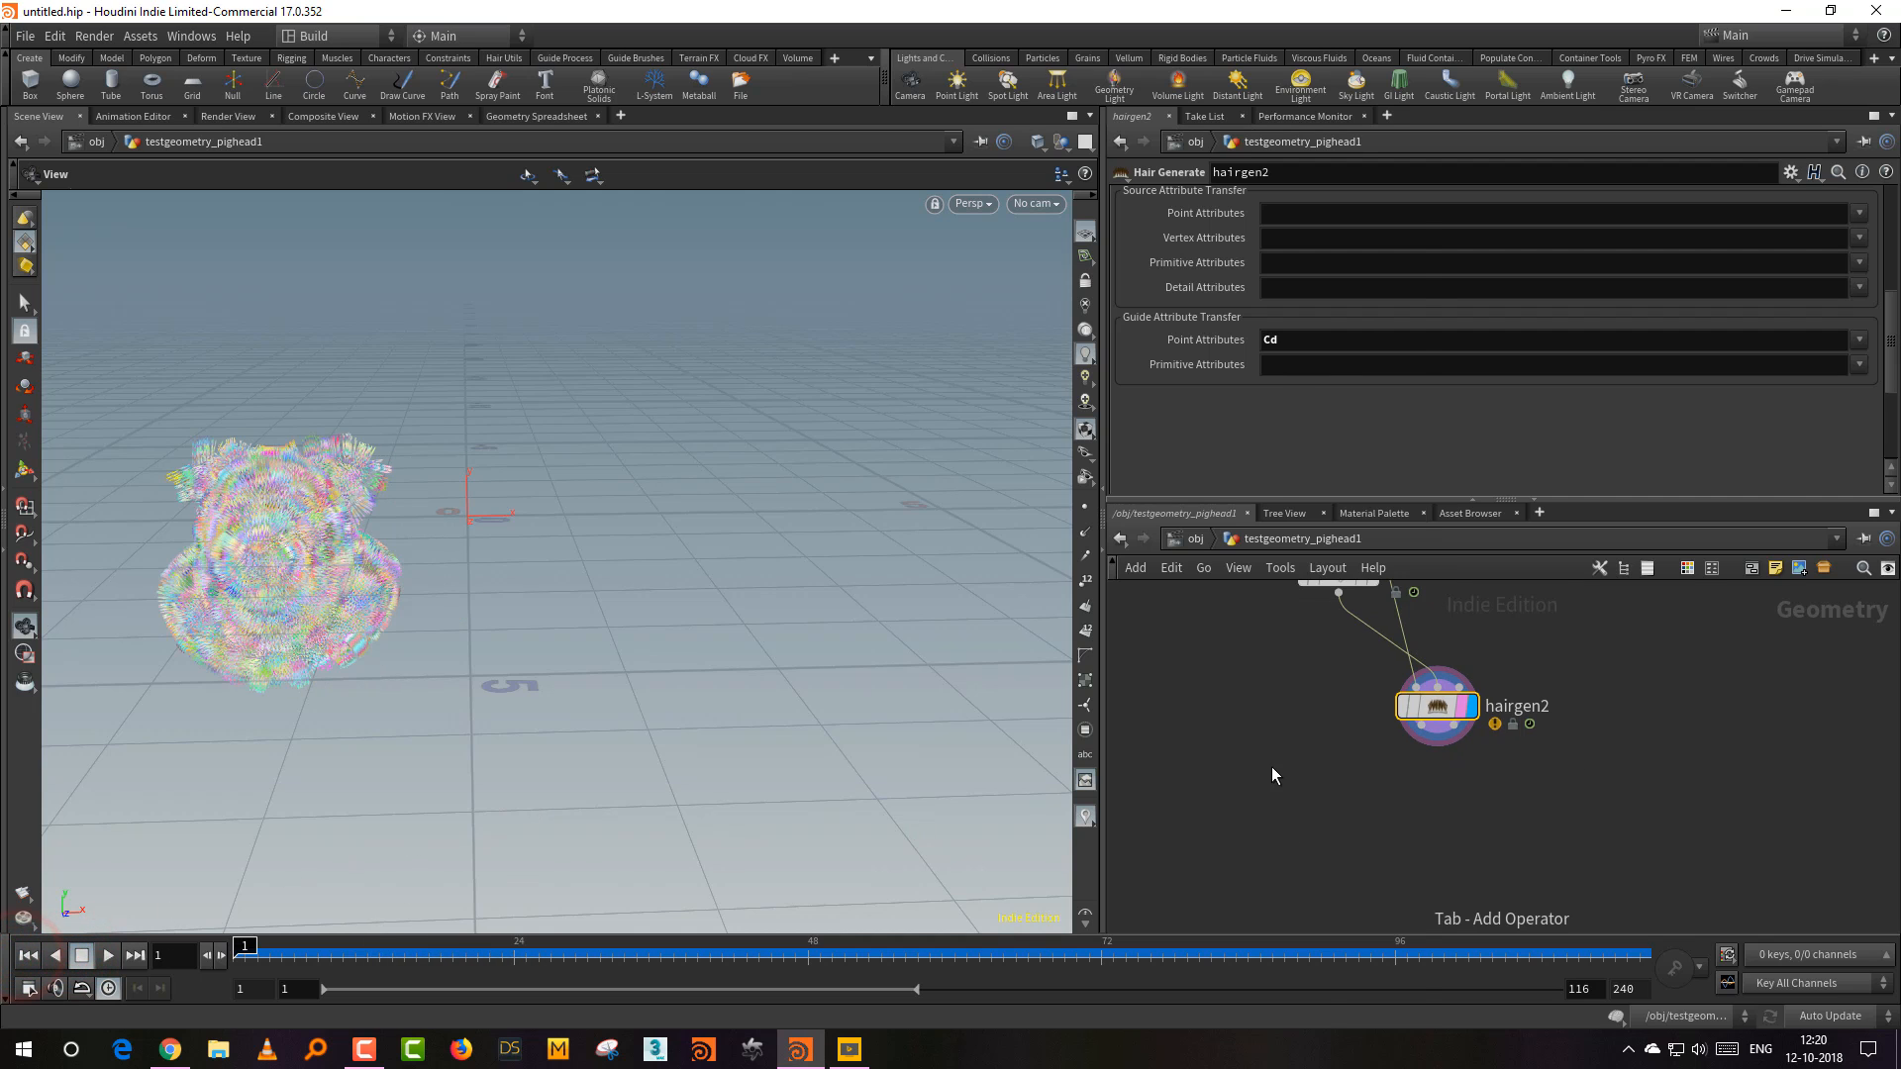
text(clum)
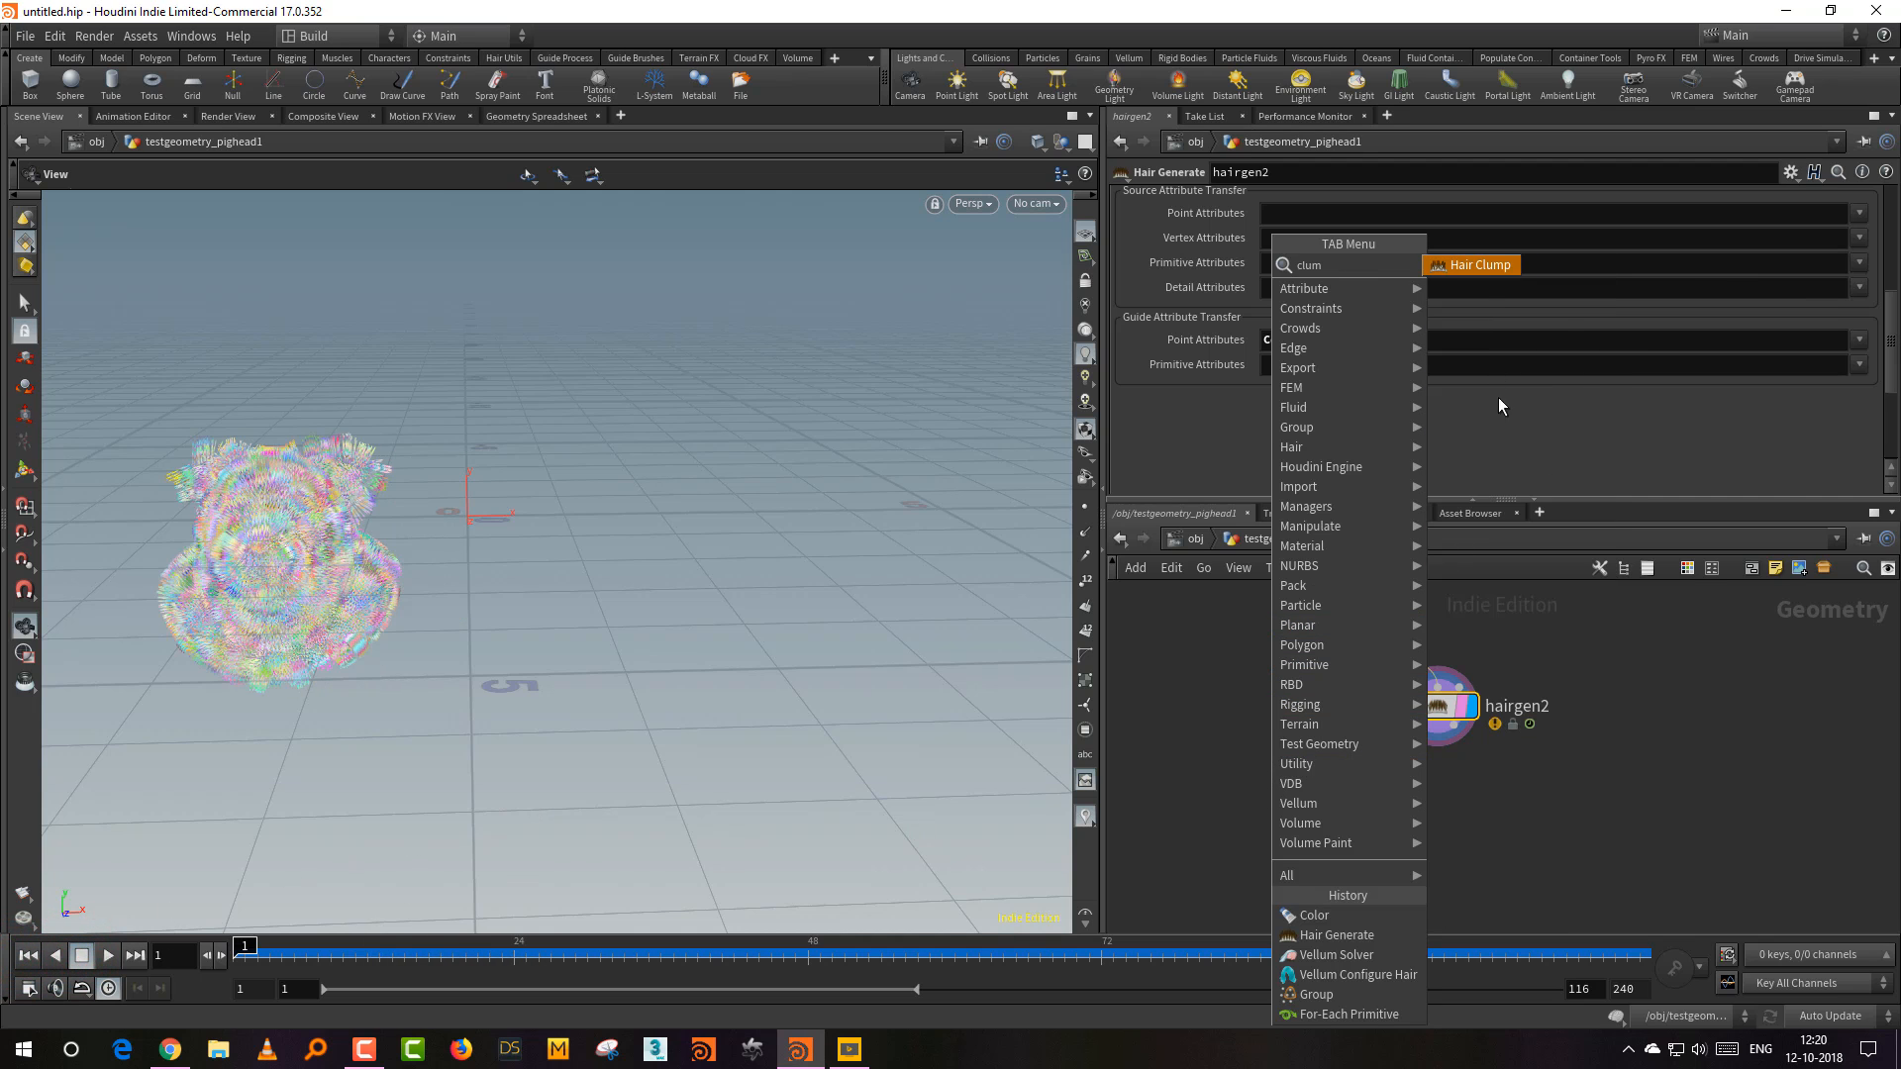
click(1480, 267)
click(1423, 832)
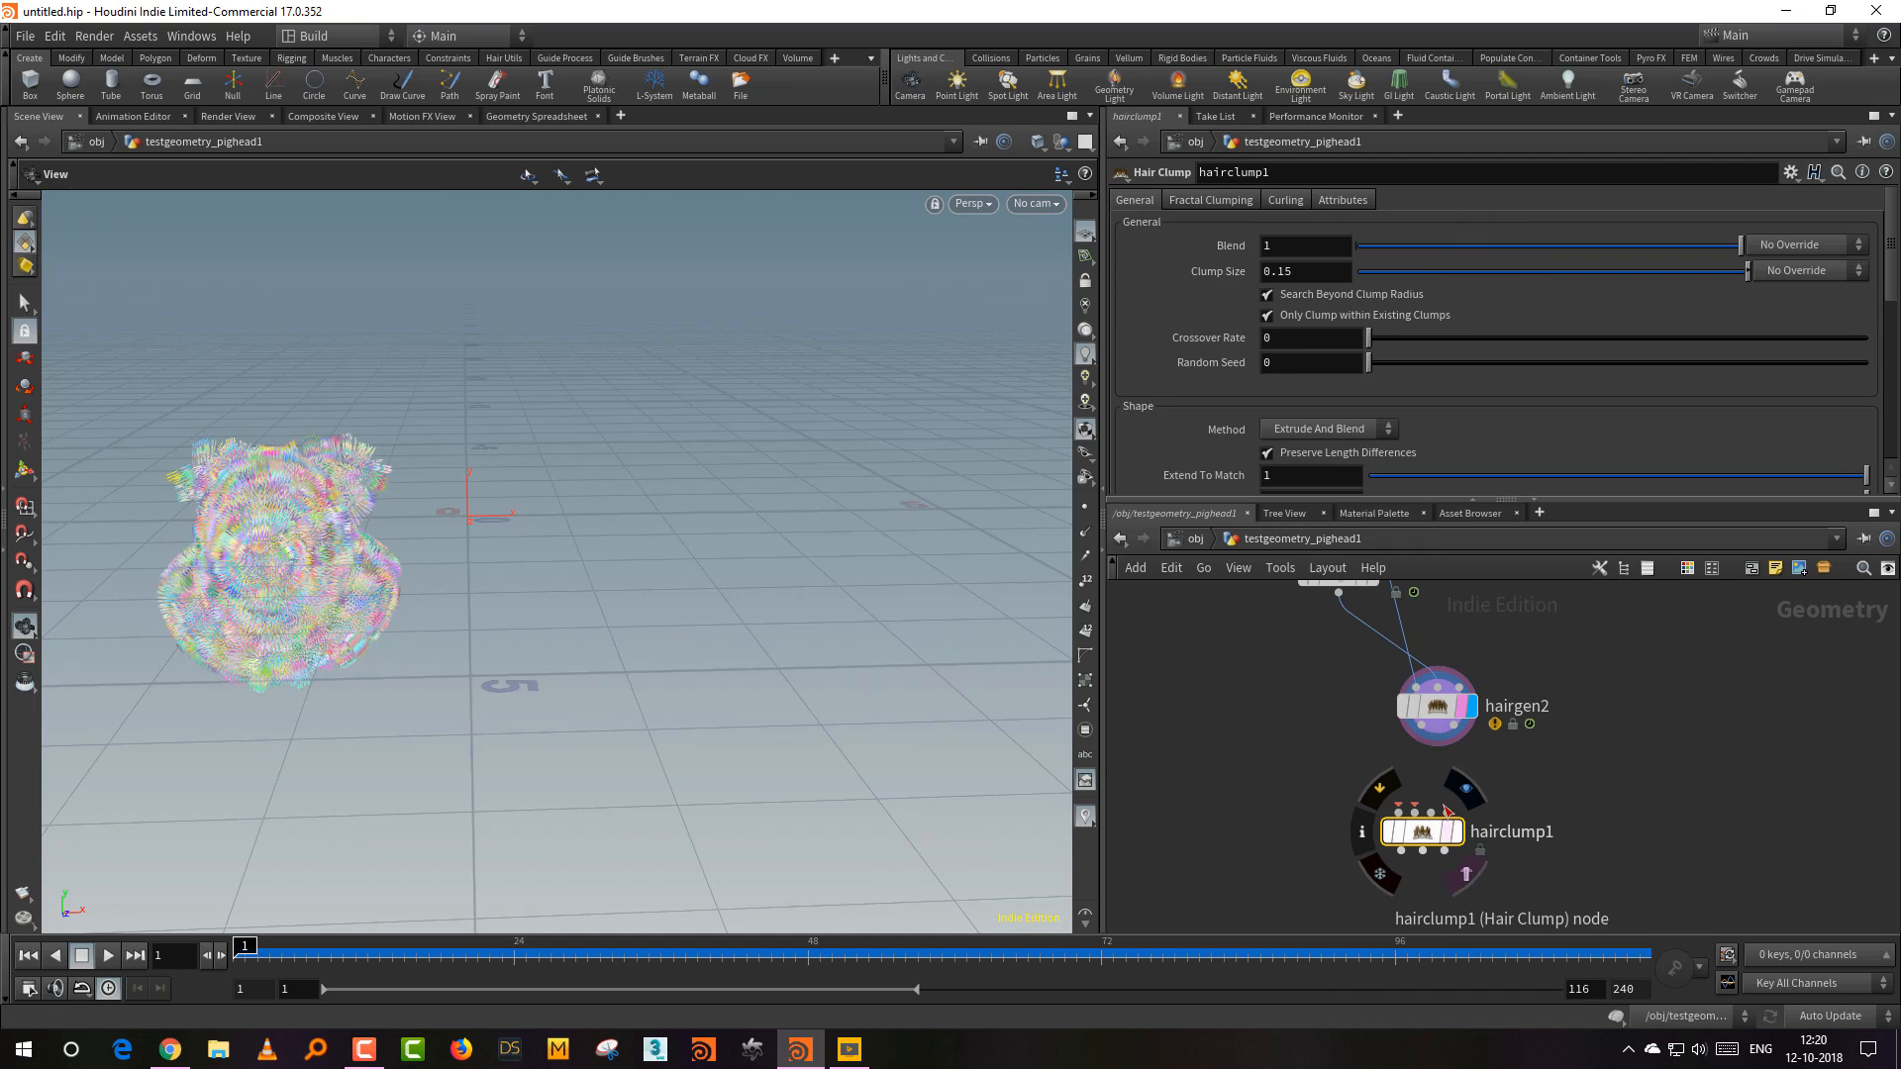
Step: Review hairgen2's parameters, wire its first output into hairclump1's first input, and shift hairgen2 aside in the network
click(1317, 680)
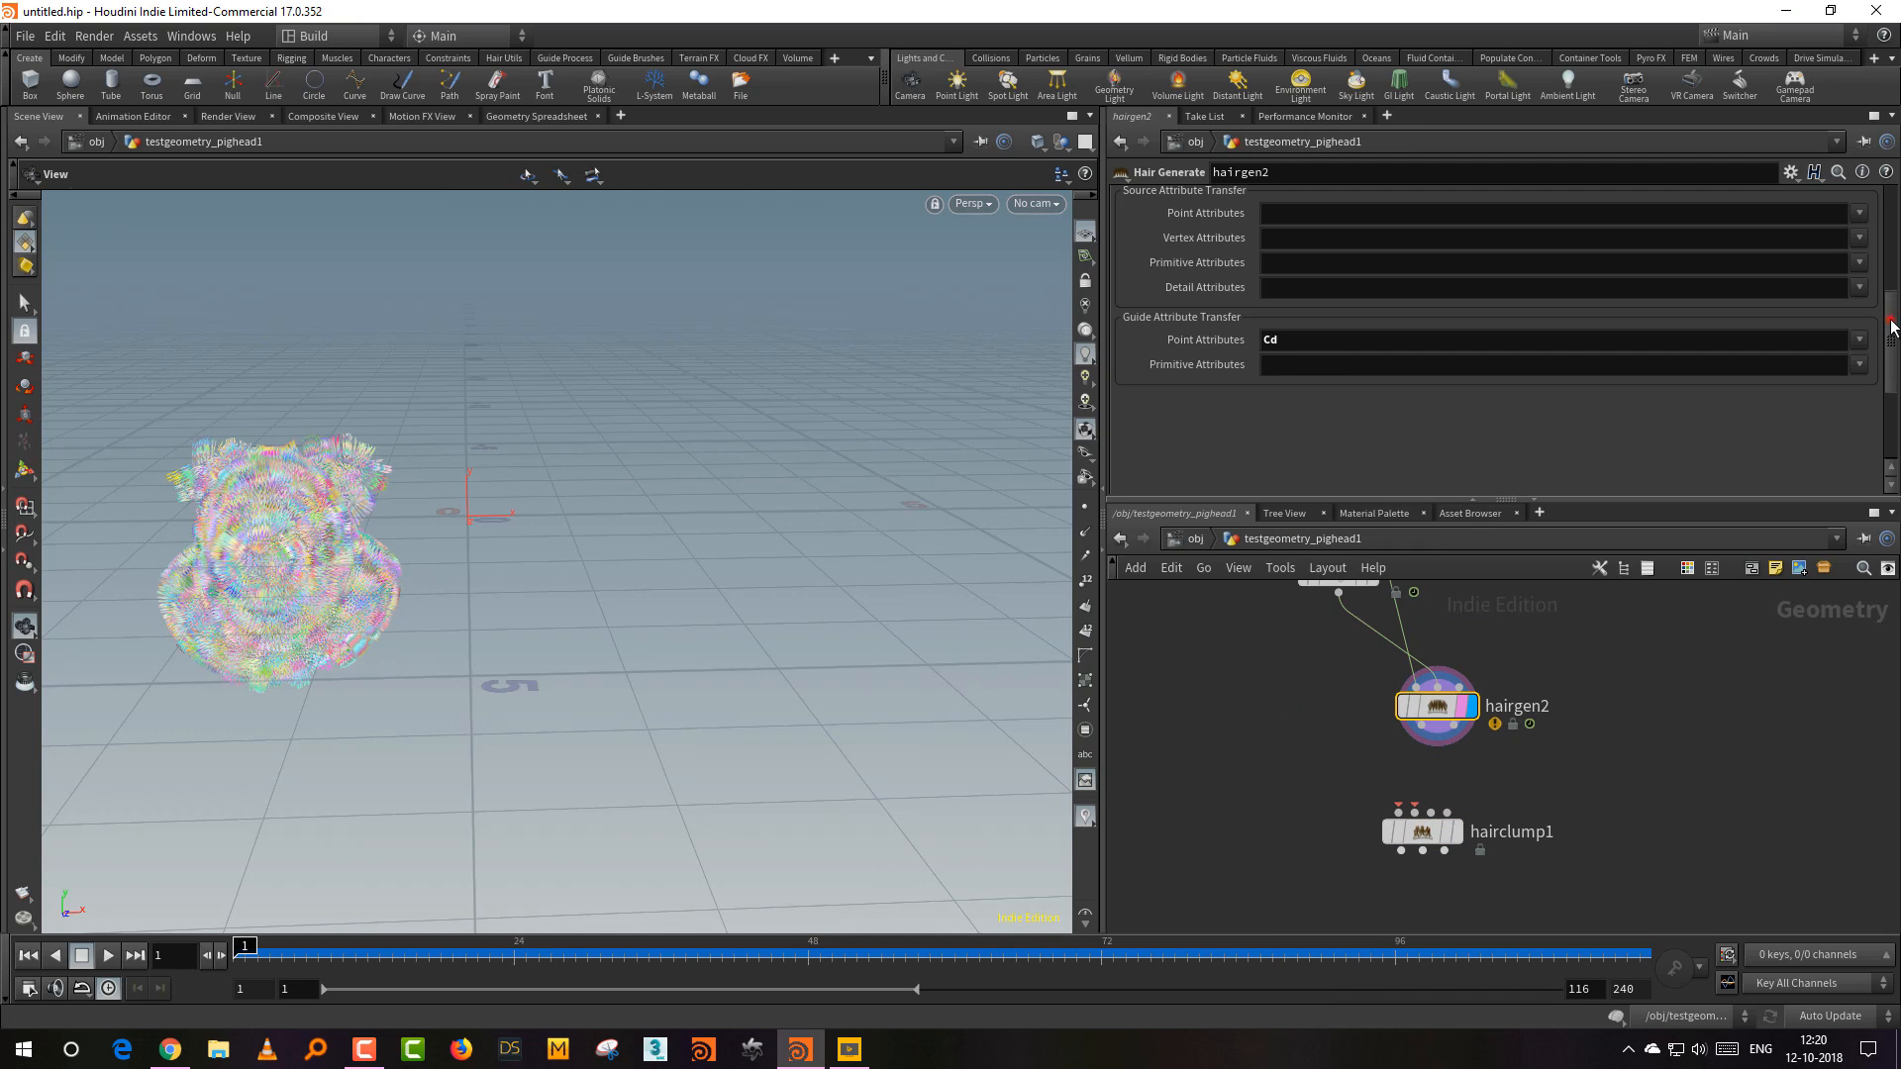
drag(1891, 327, 1582, 255)
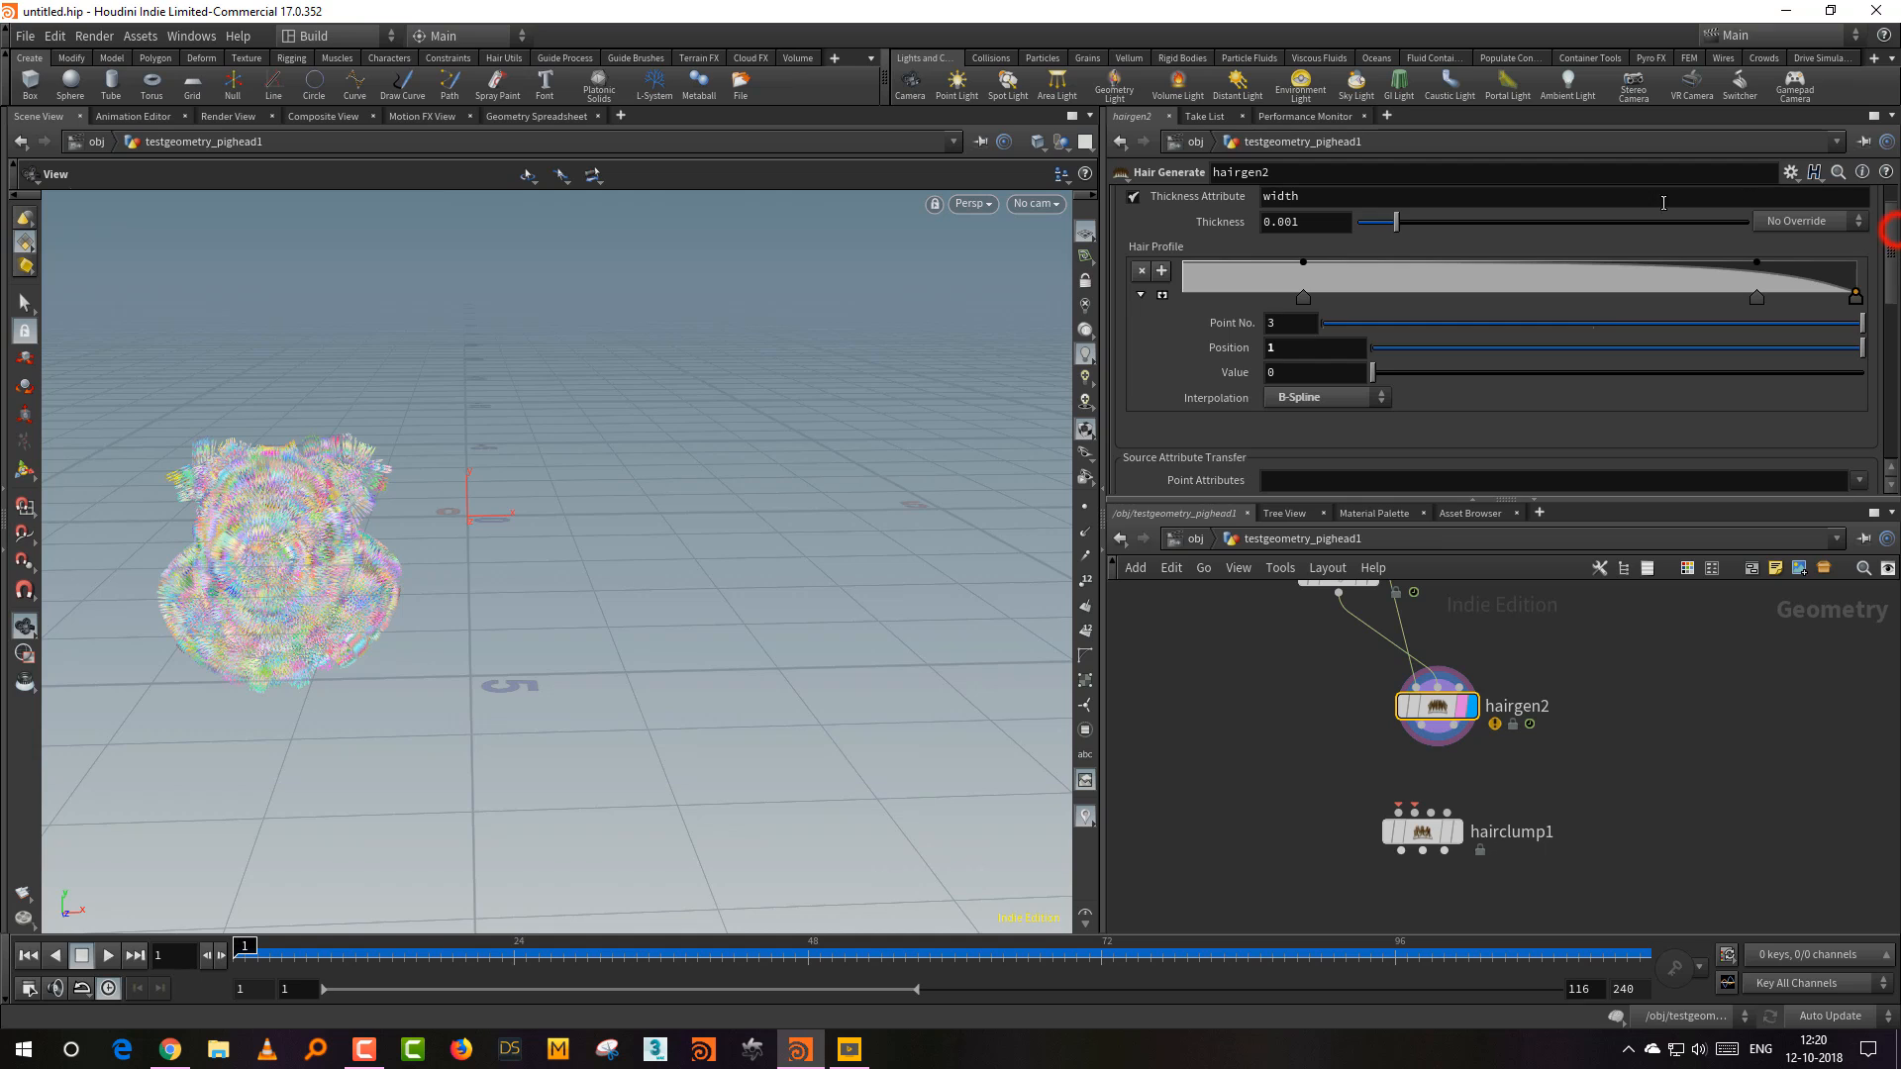
drag(1886, 230, 1840, 339)
click(1149, 200)
middle_drag(1523, 747, 1523, 727)
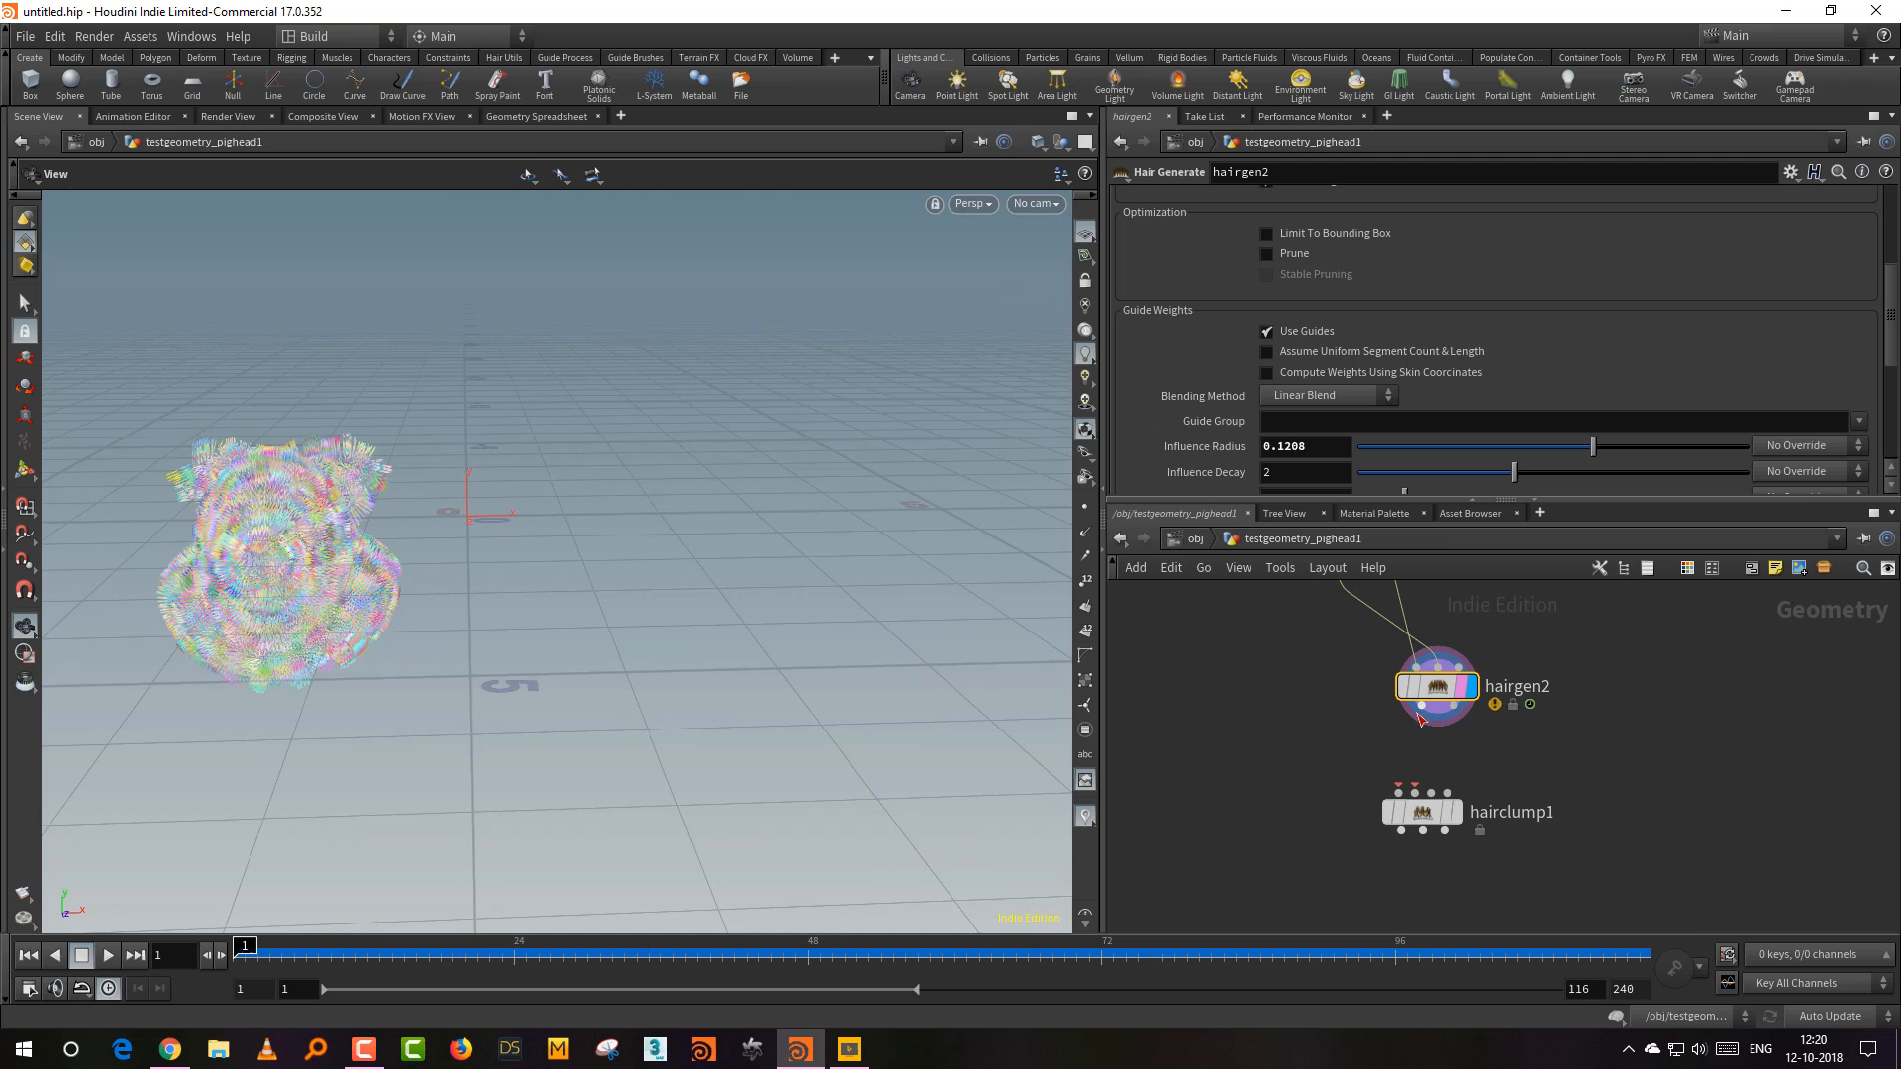
click(1386, 790)
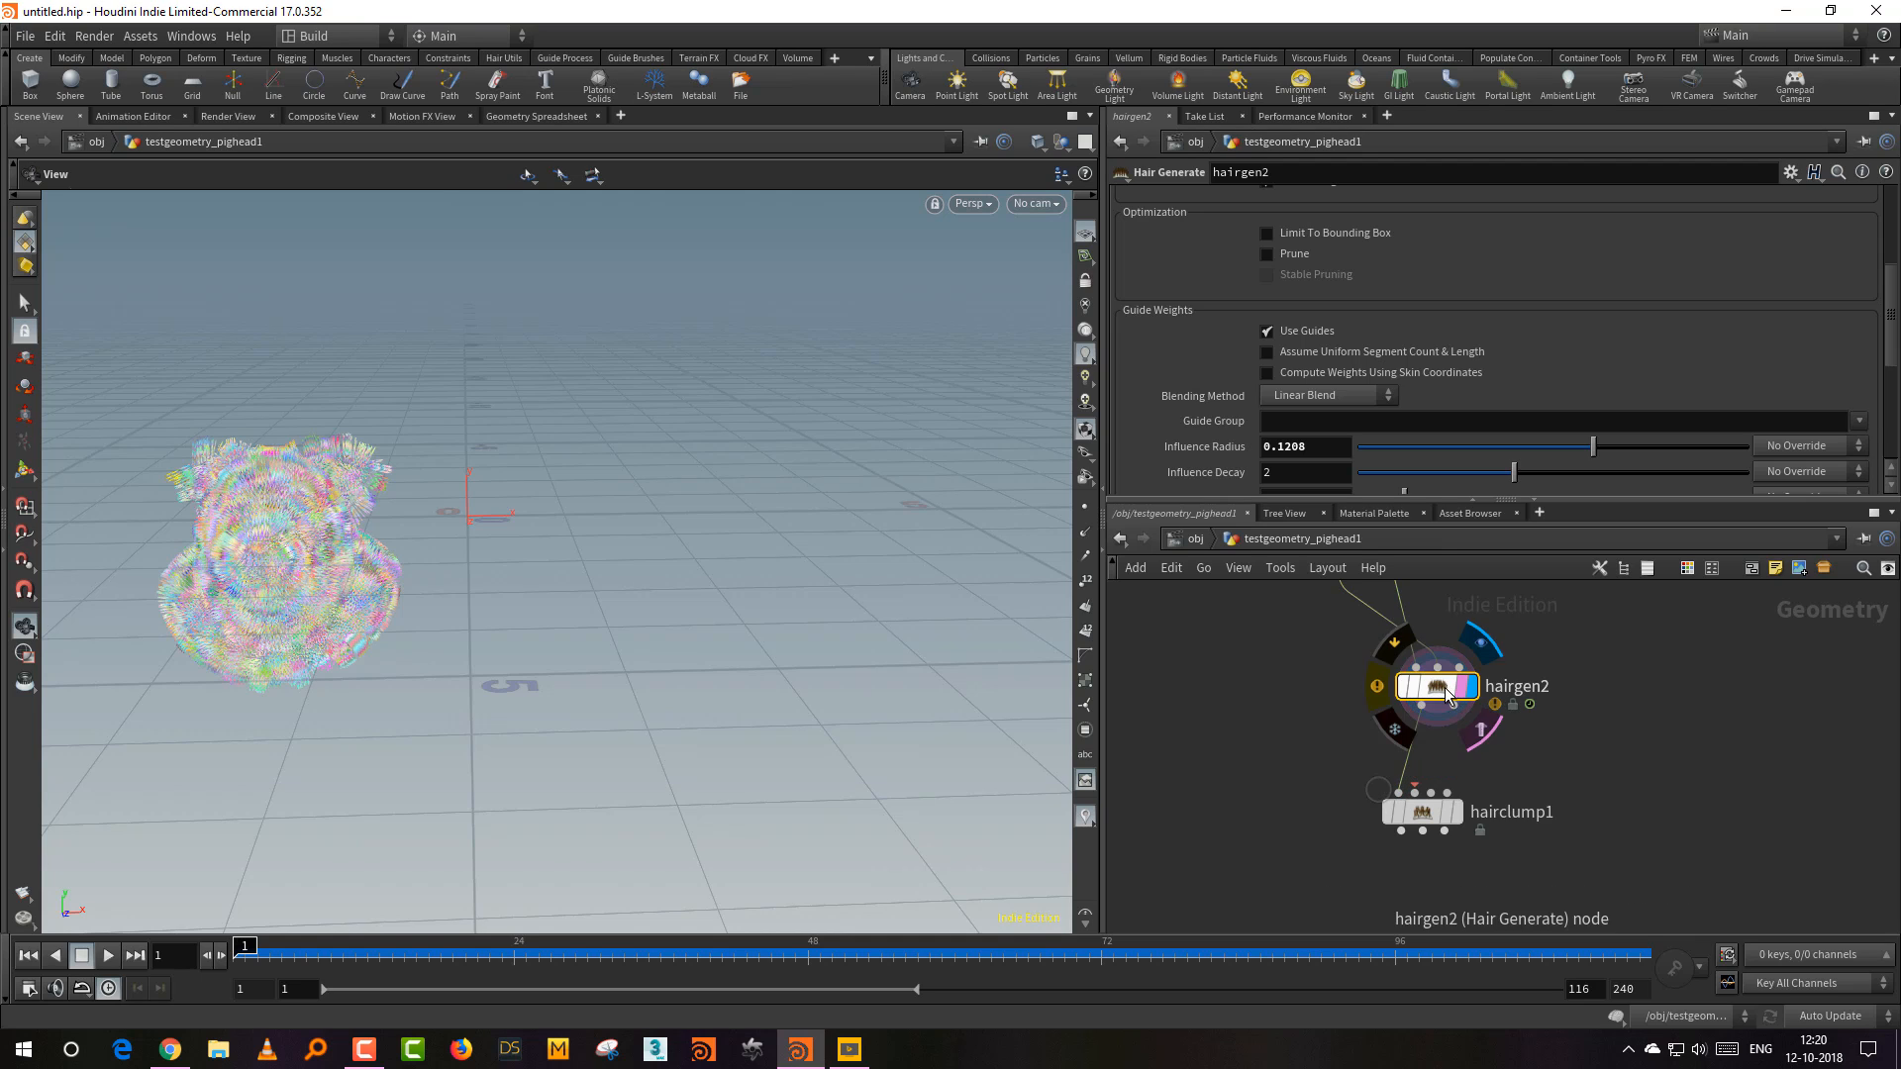
drag(1403, 691, 1475, 690)
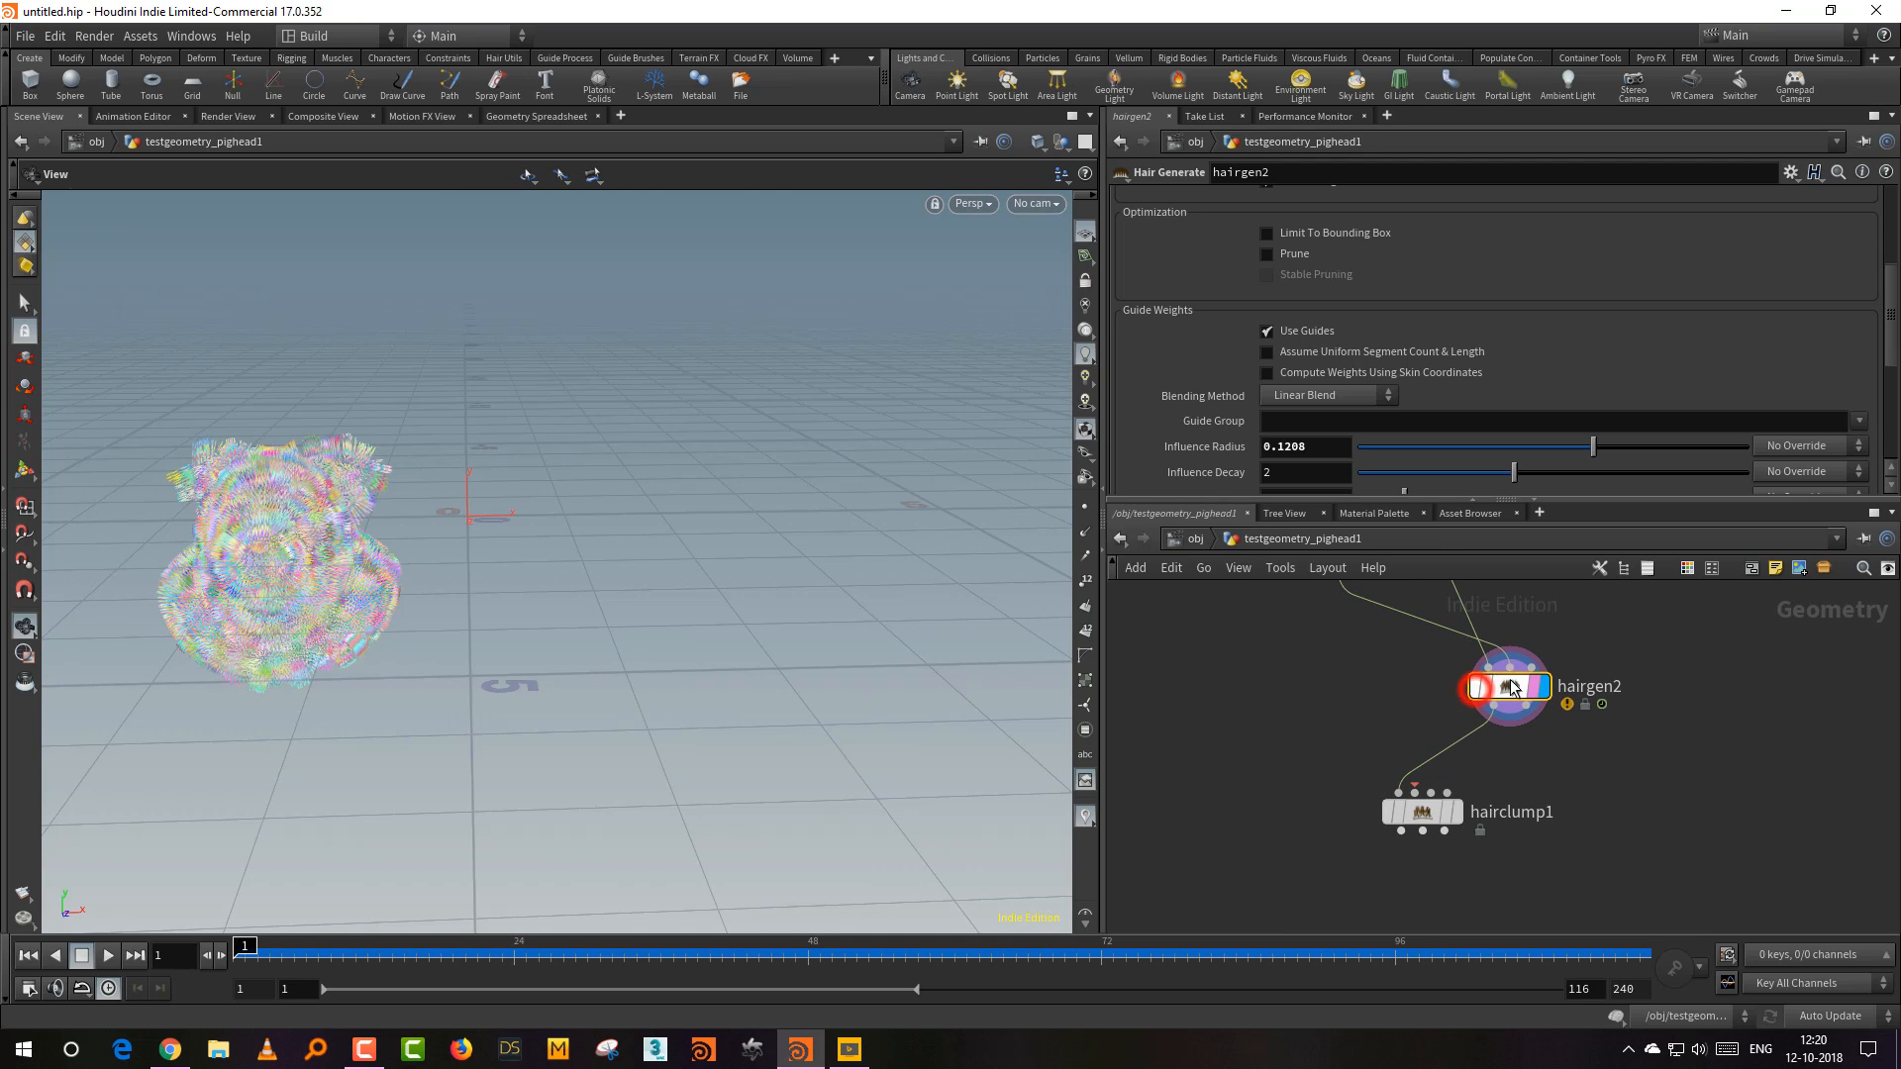
Step: Add a dot on hairgen2's skin wire, connect it to hairclump1's second input, and display hairclump1
alt+click(1462, 605)
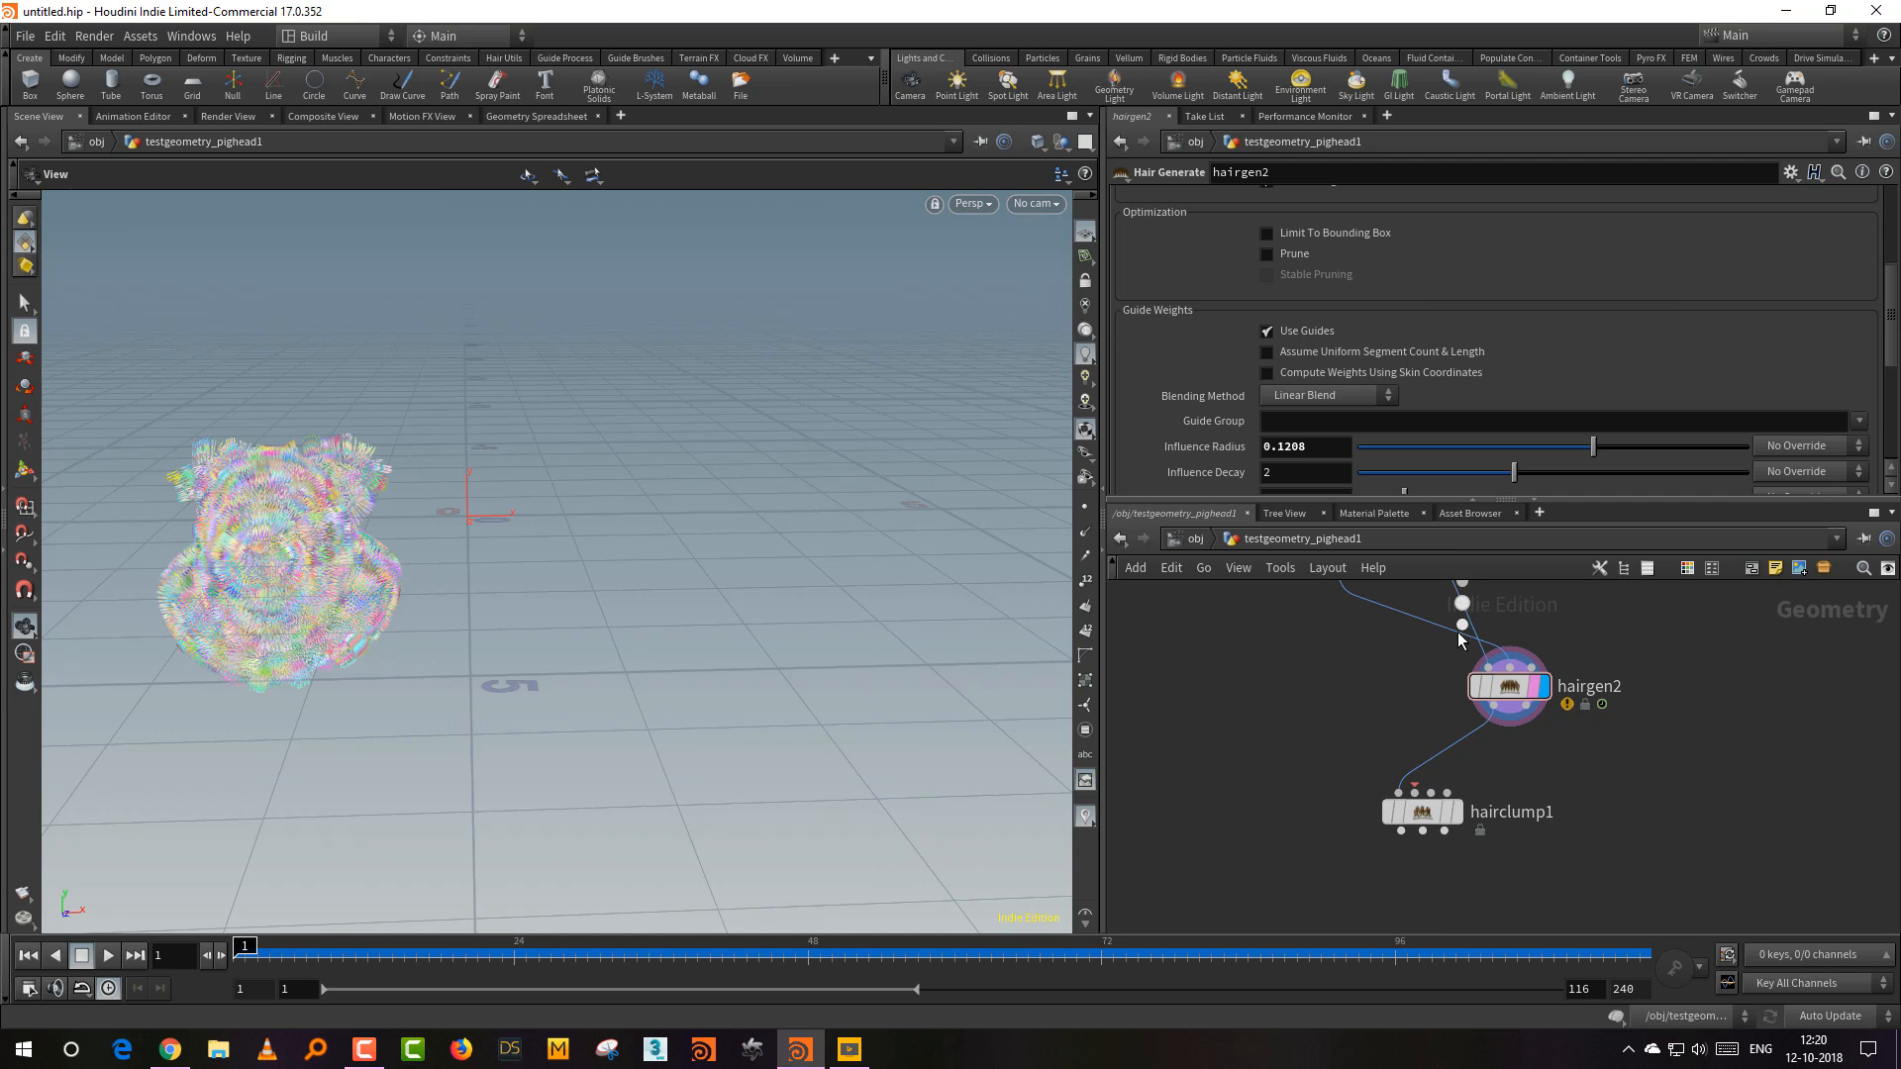
click(1462, 625)
click(1415, 792)
drag(1456, 812, 1446, 816)
scroll(233, 248, up, 4)
drag(218, 233, 426, 388)
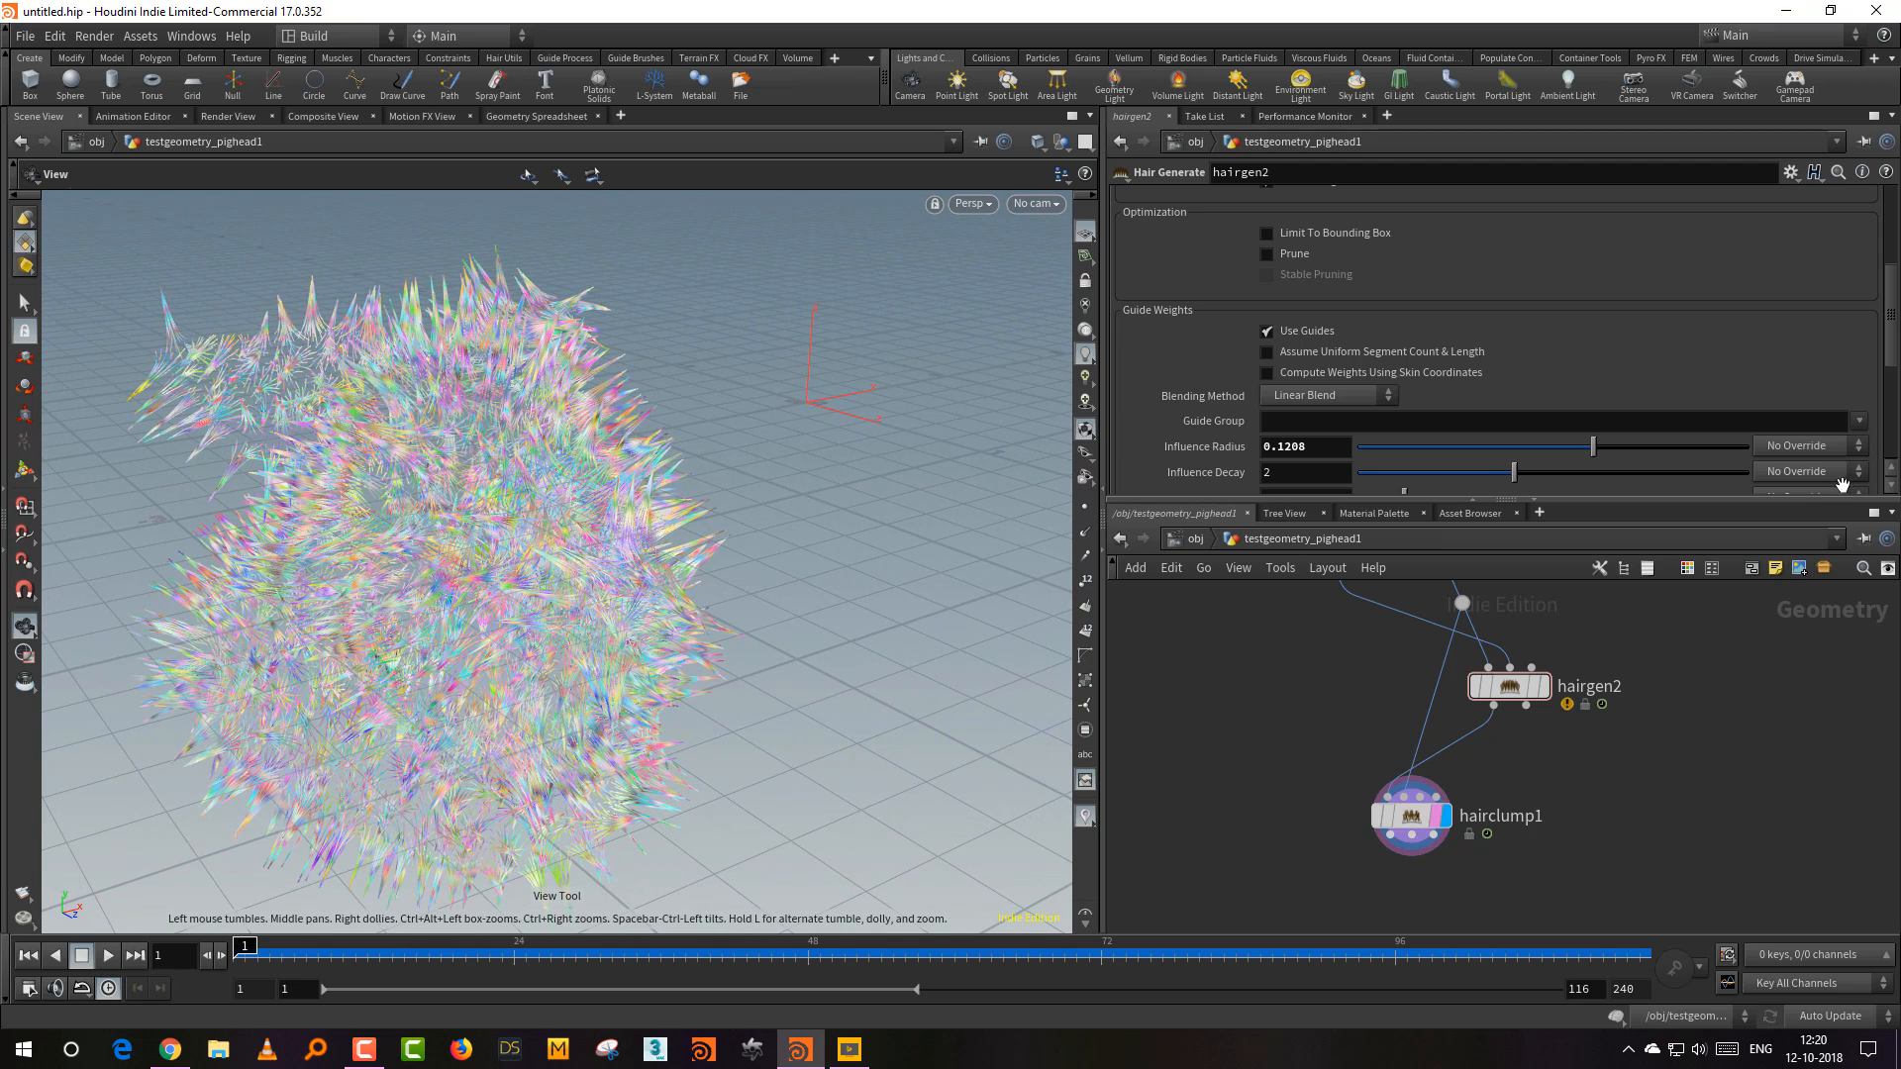
Step: Set hairclump1's shape method to Linear Blend
drag(1310, 756, 1535, 852)
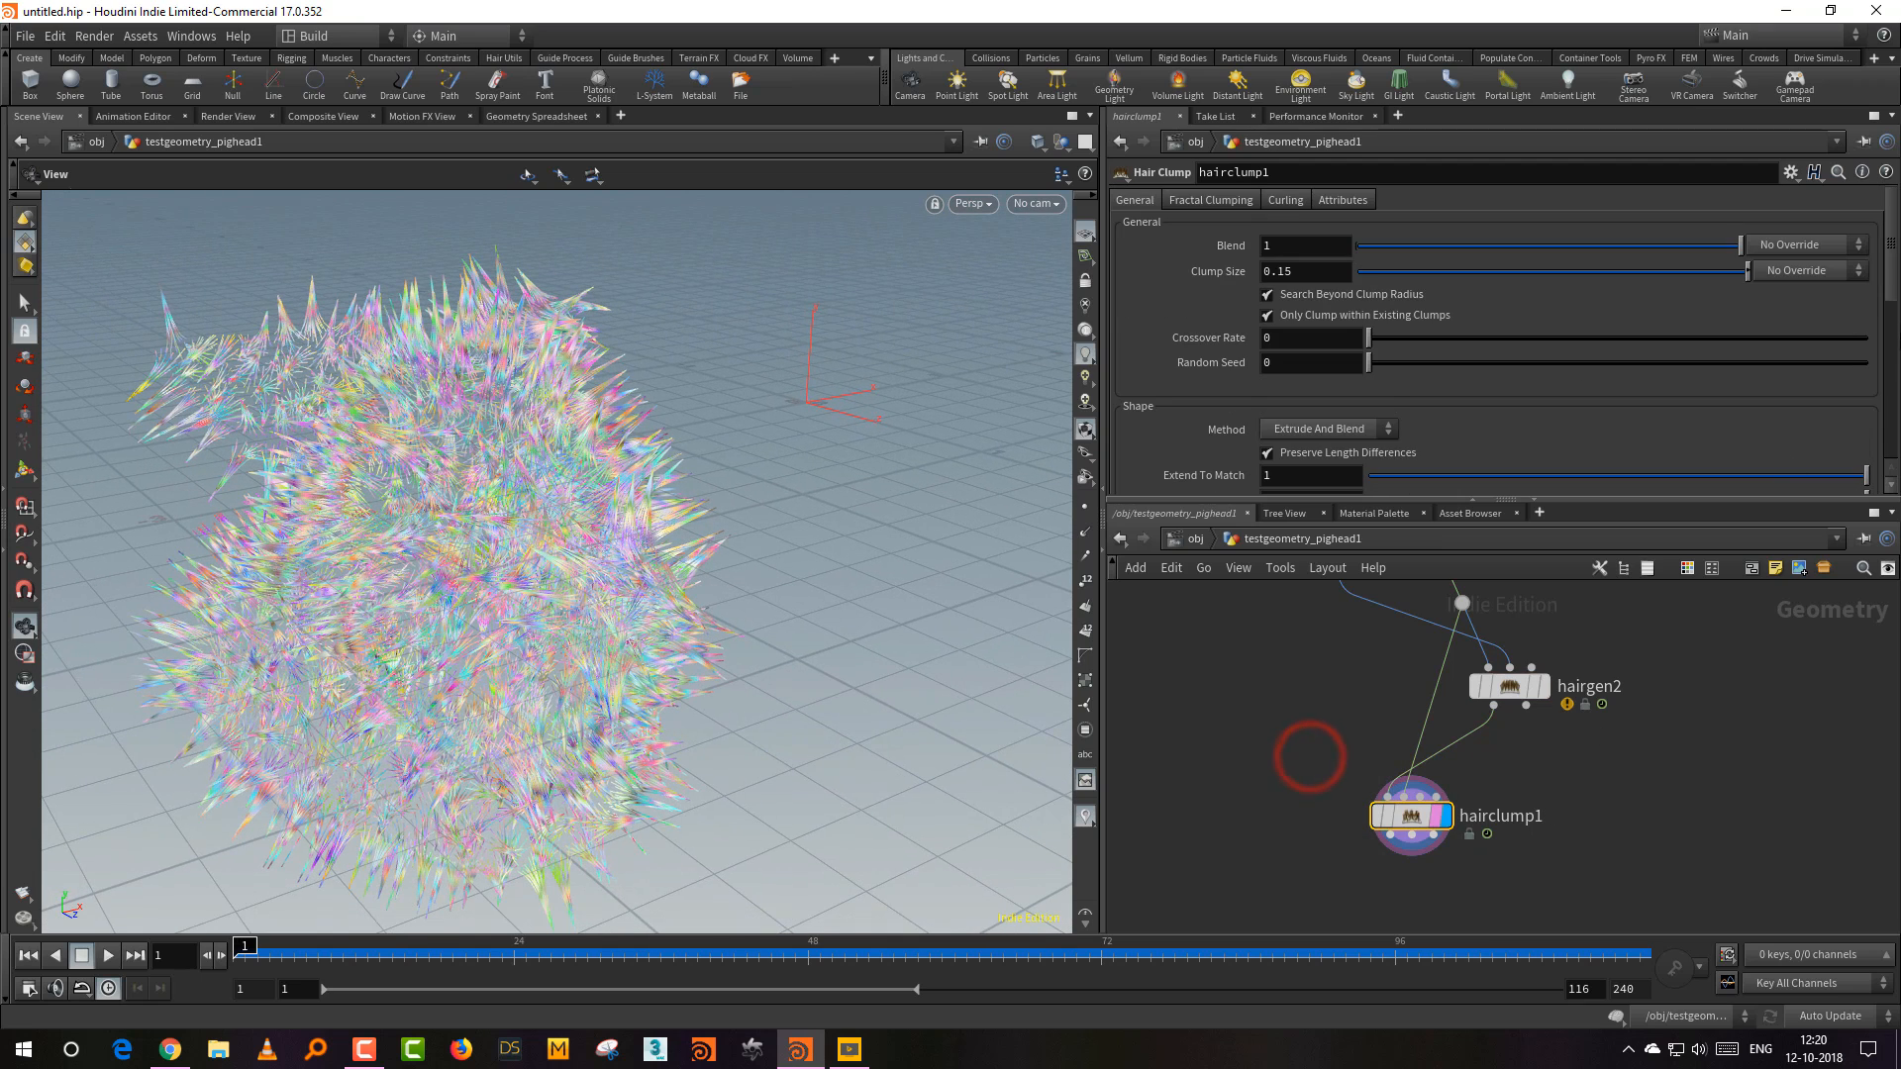
click(1294, 431)
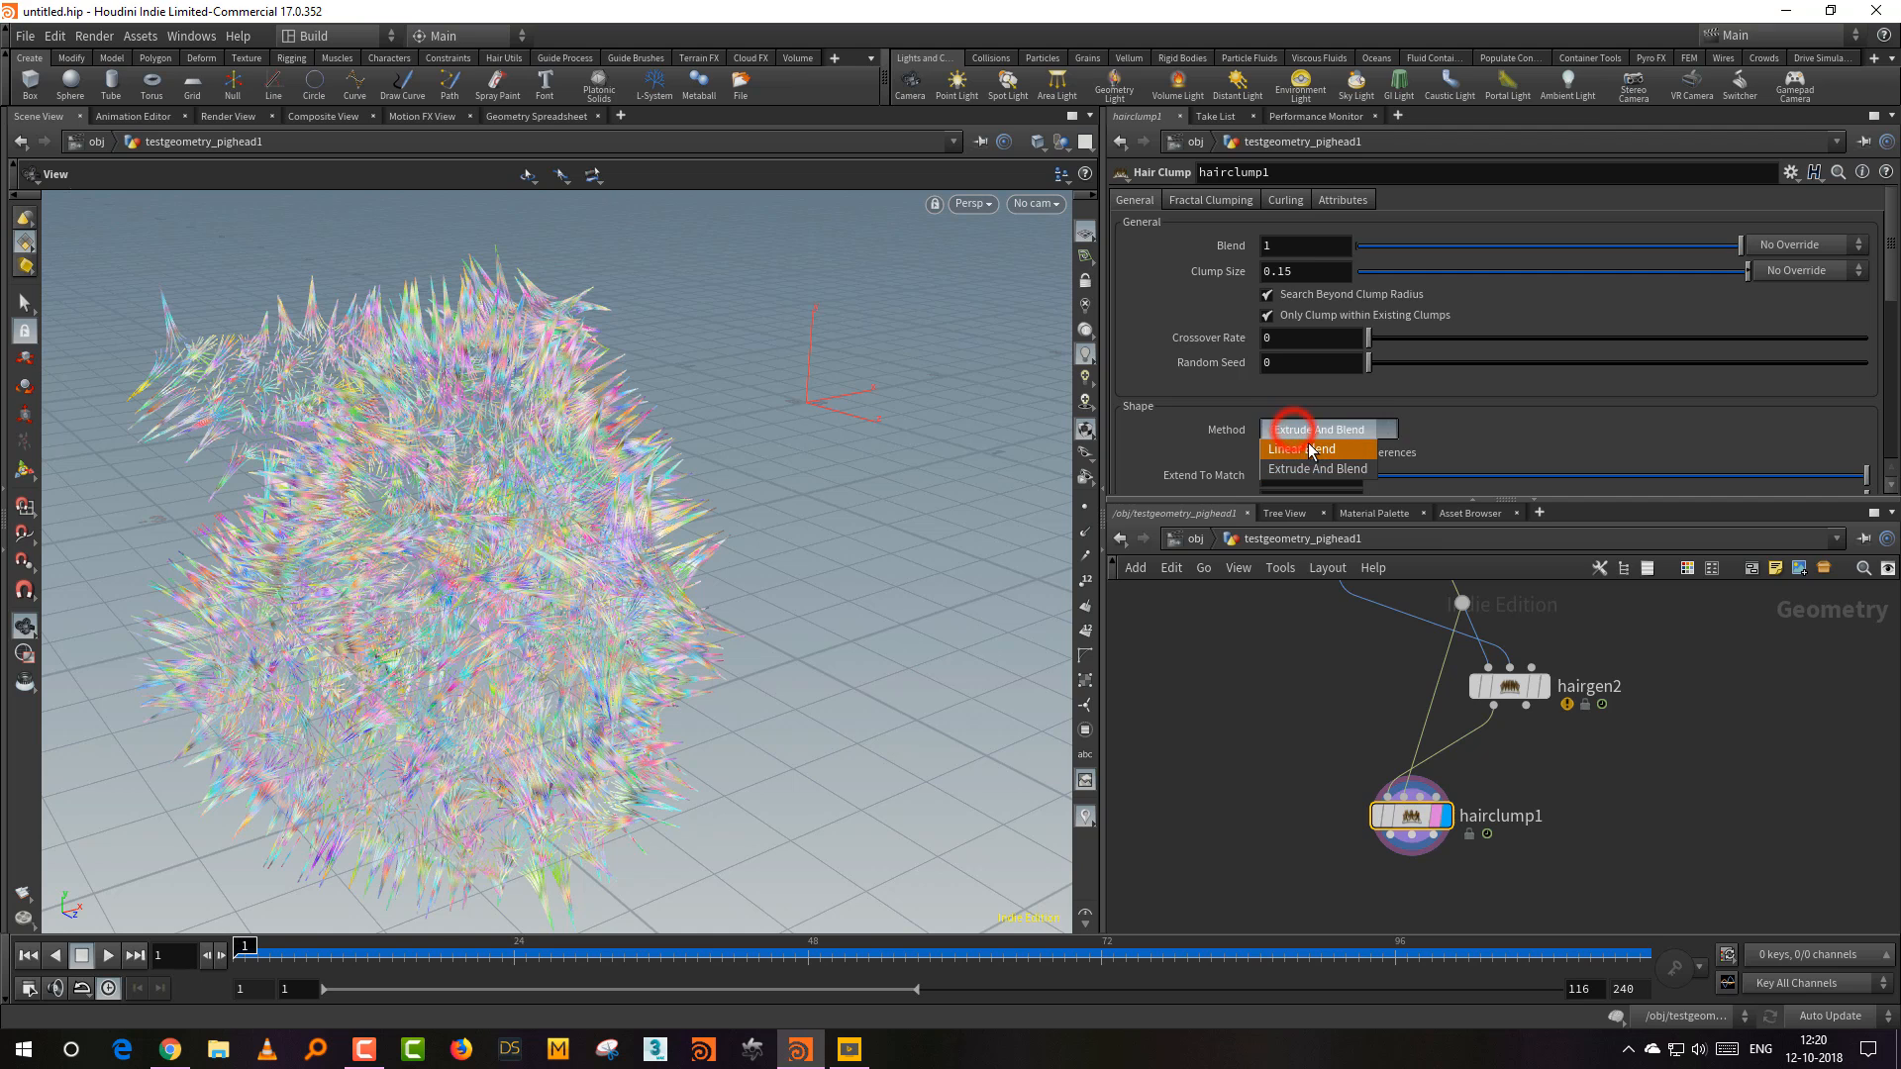
click(1310, 447)
click(1310, 431)
click(1315, 413)
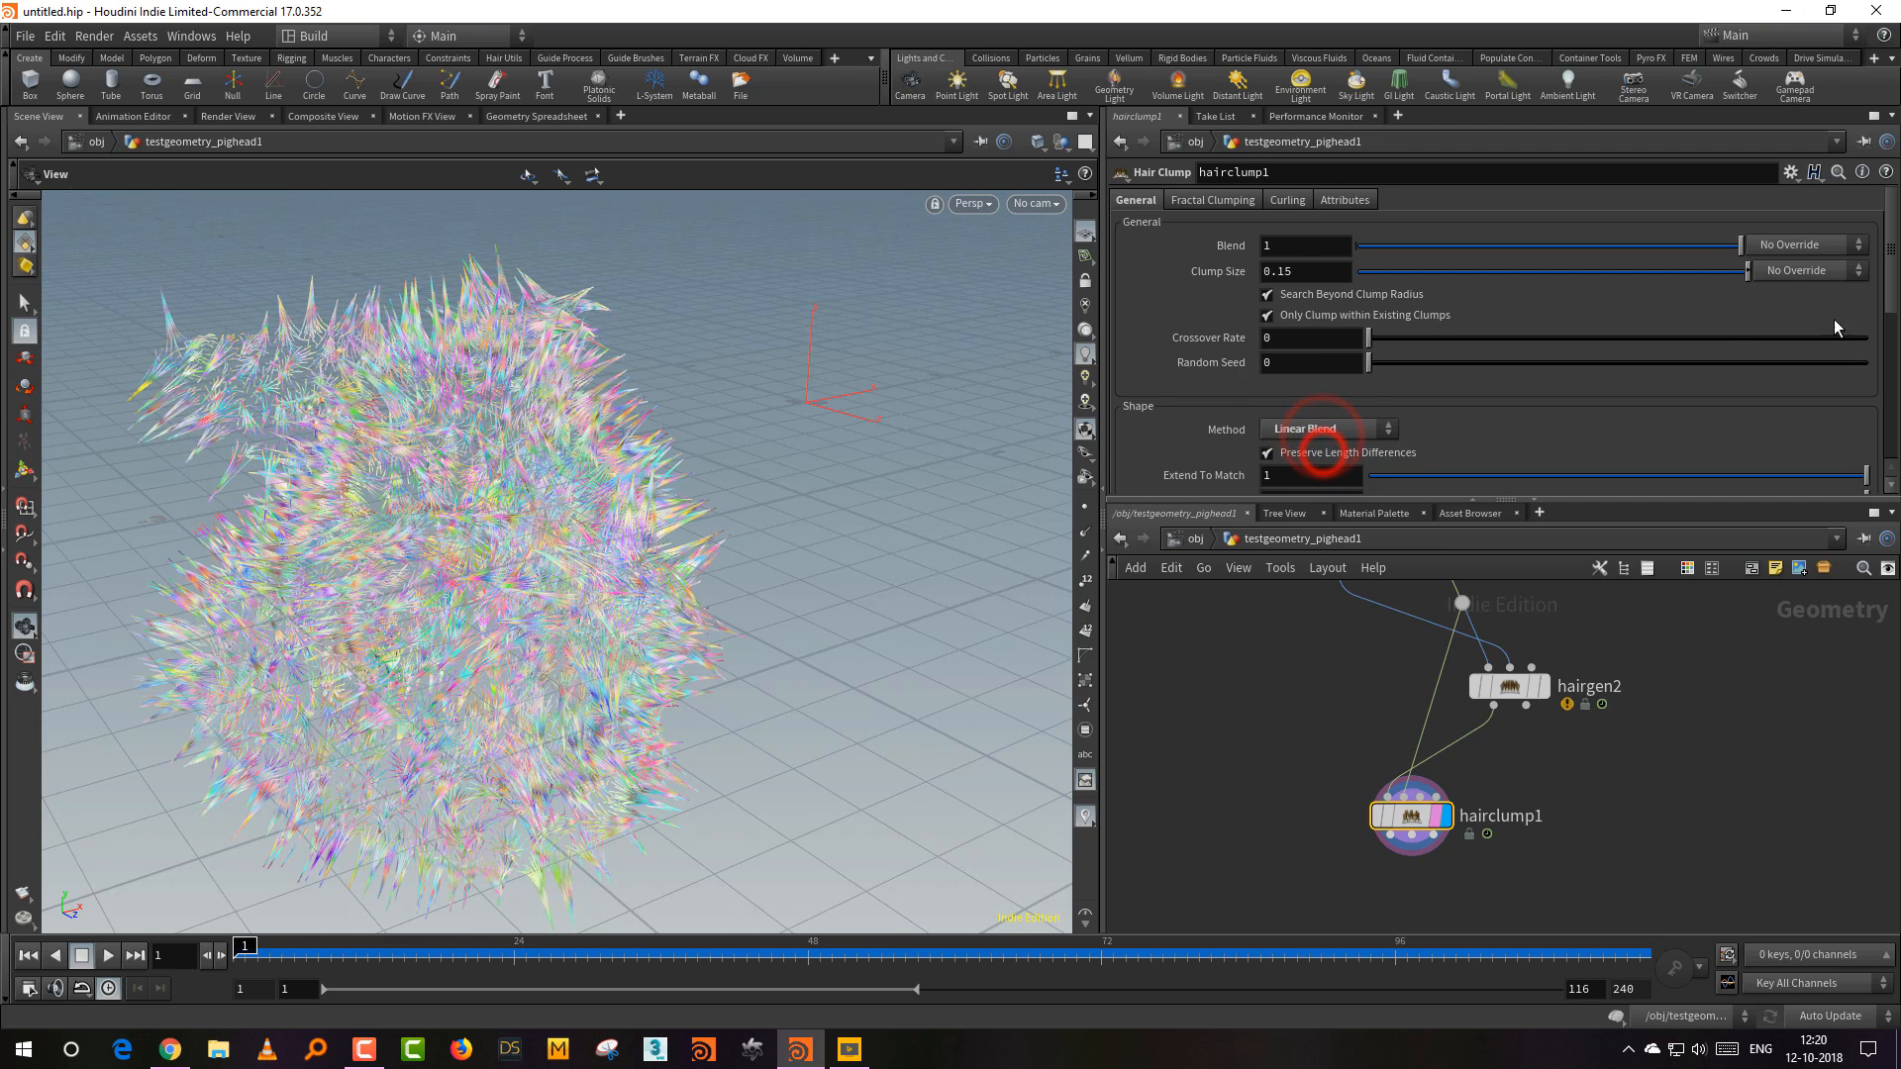
Step: Remove the third point from hairclump1's clump profile and move point 2 to about position 0.511, value 0.486
drag(1886, 293, 1885, 417)
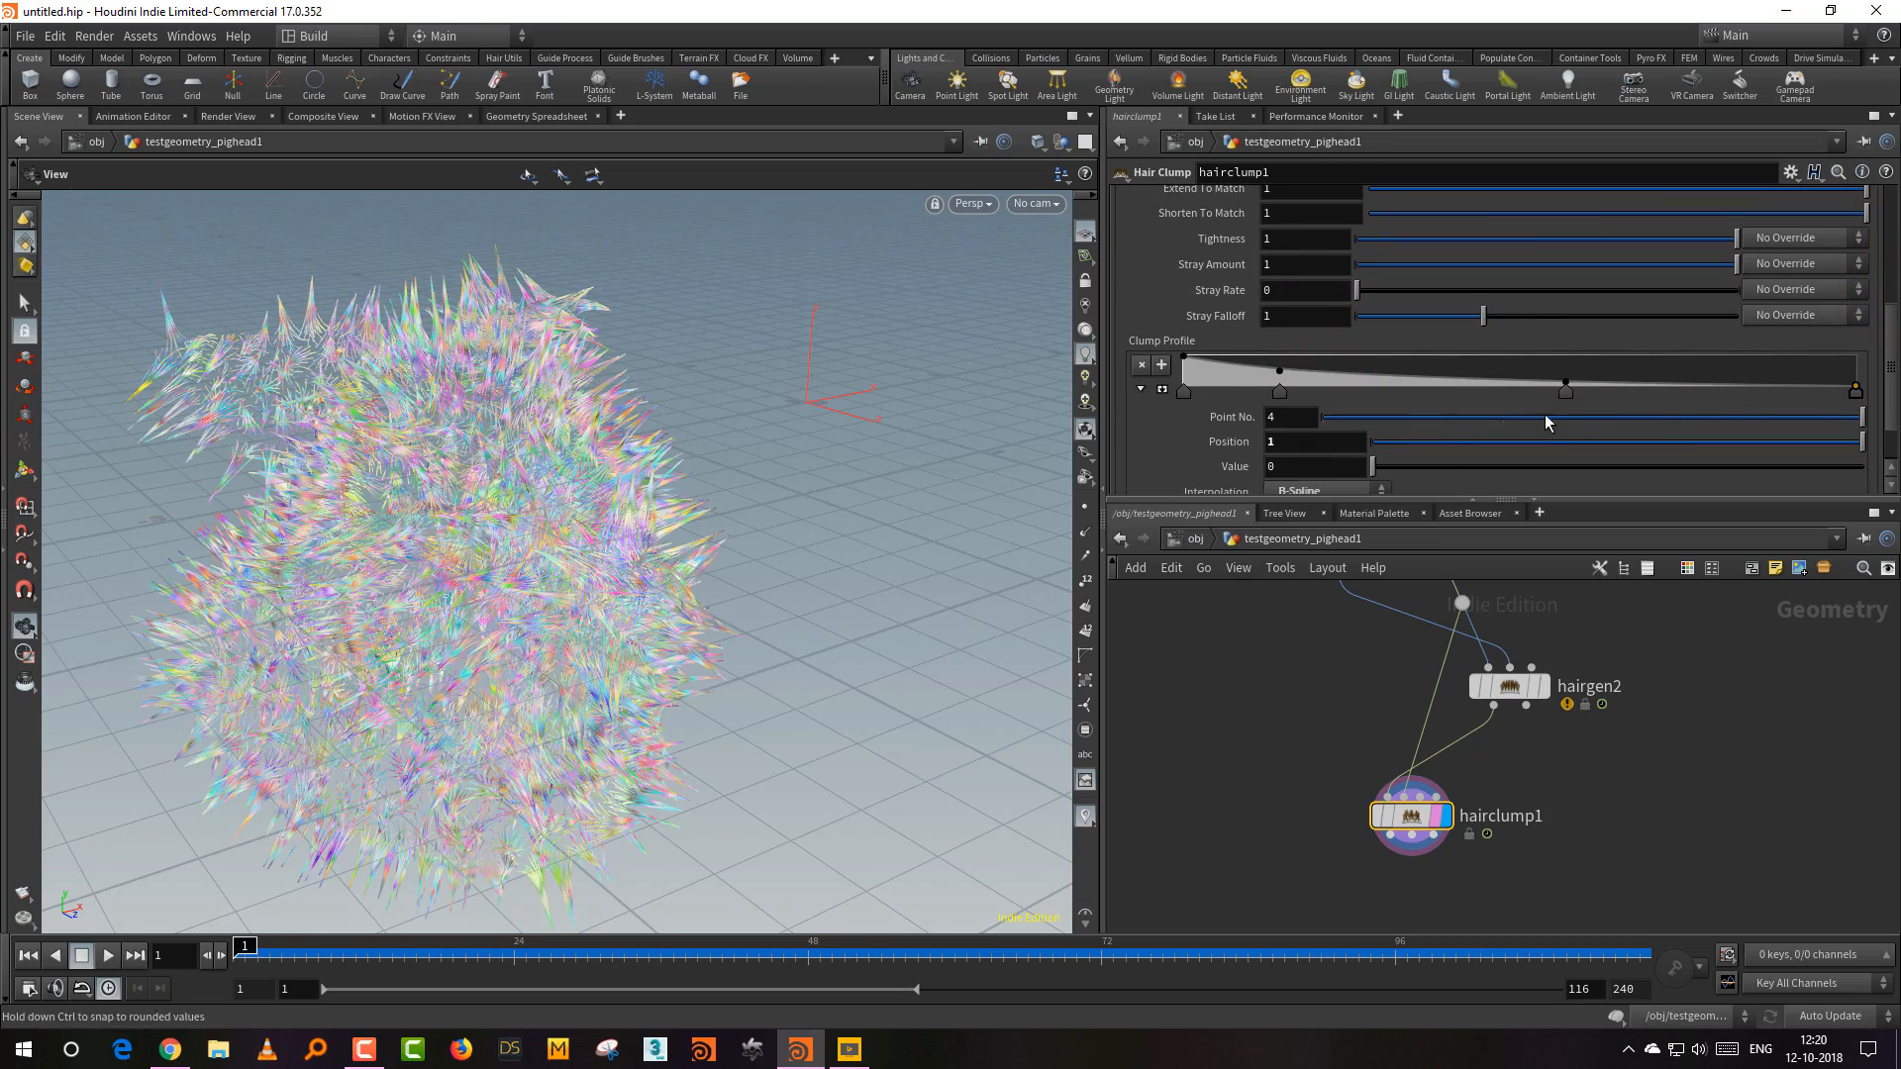
drag(1565, 390, 1564, 456)
drag(1282, 388, 1528, 393)
drag(799, 773, 693, 684)
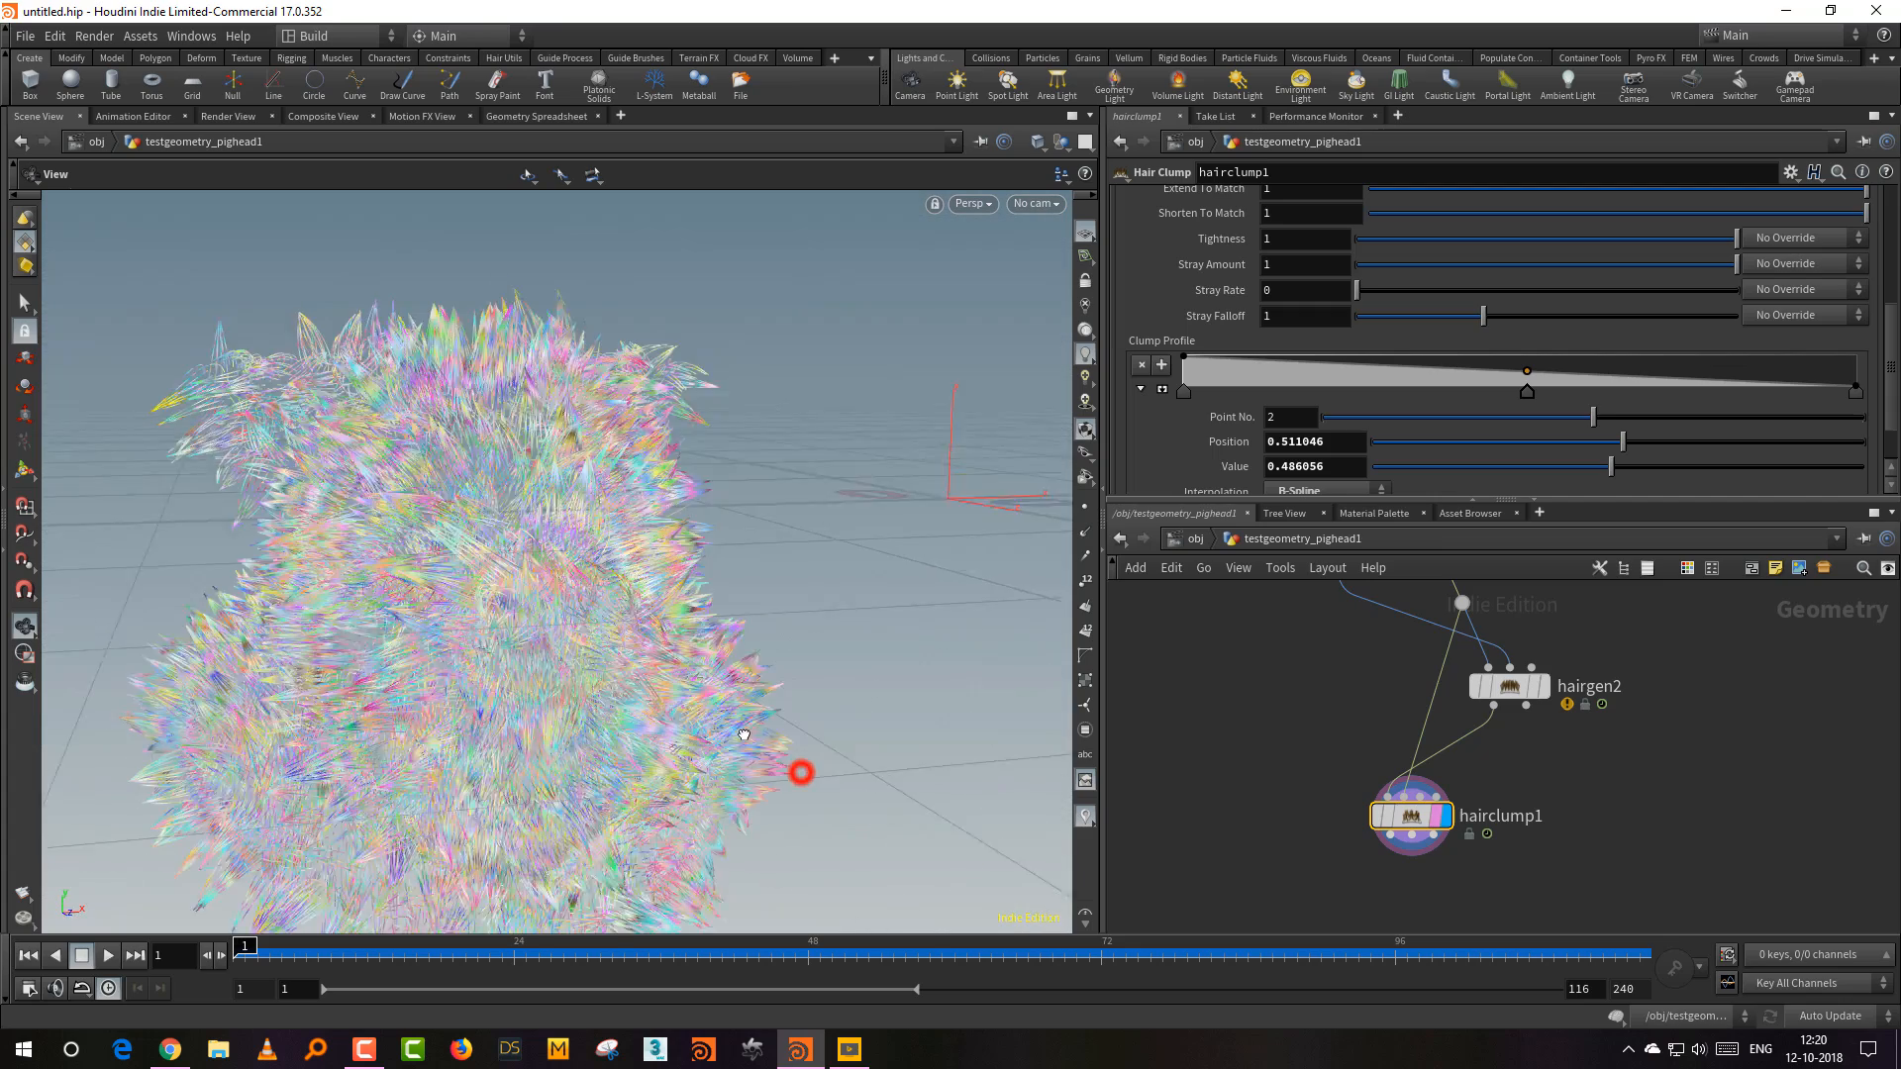
right_drag(693, 684, 664, 655)
middle_drag(1256, 603, 1223, 868)
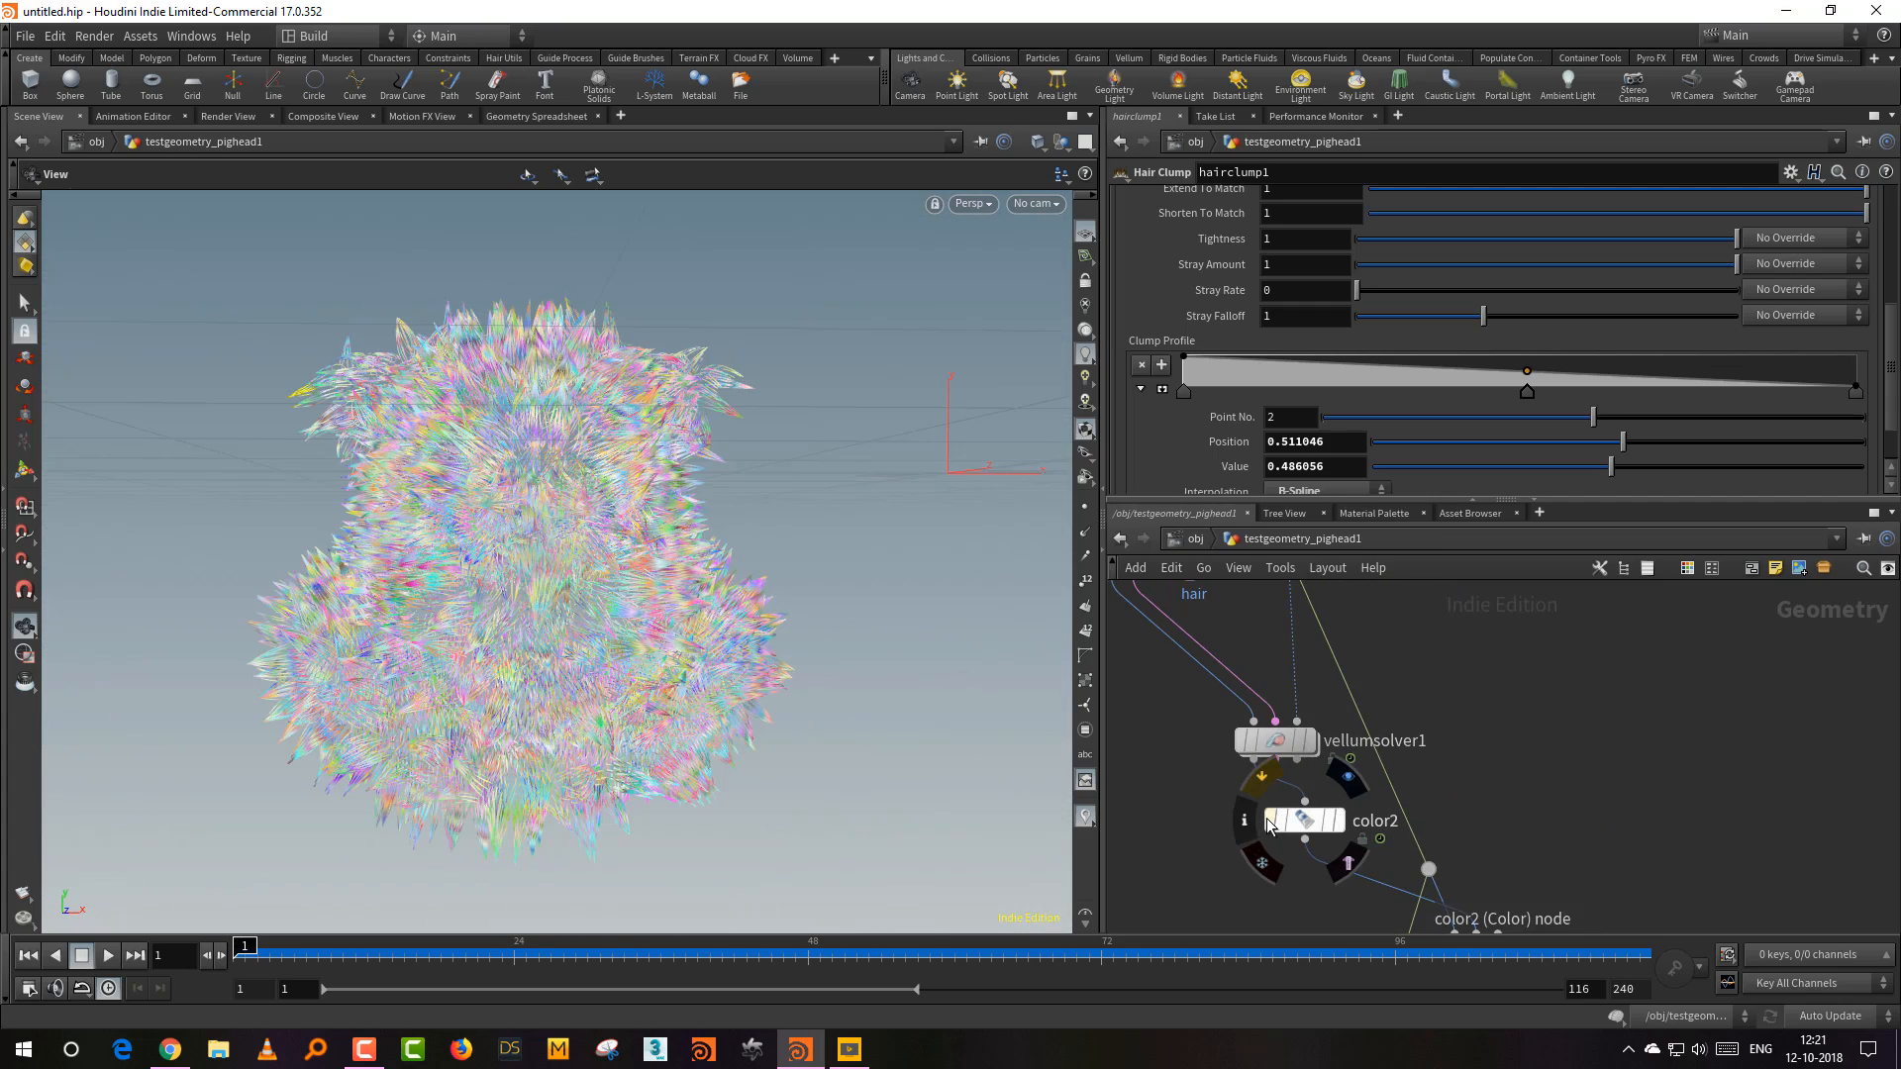
Step: Bypass the color2 node and scrub the timeline to frame 34 to inspect the uncoloured clumped hair
click(1271, 821)
drag(904, 761, 617, 846)
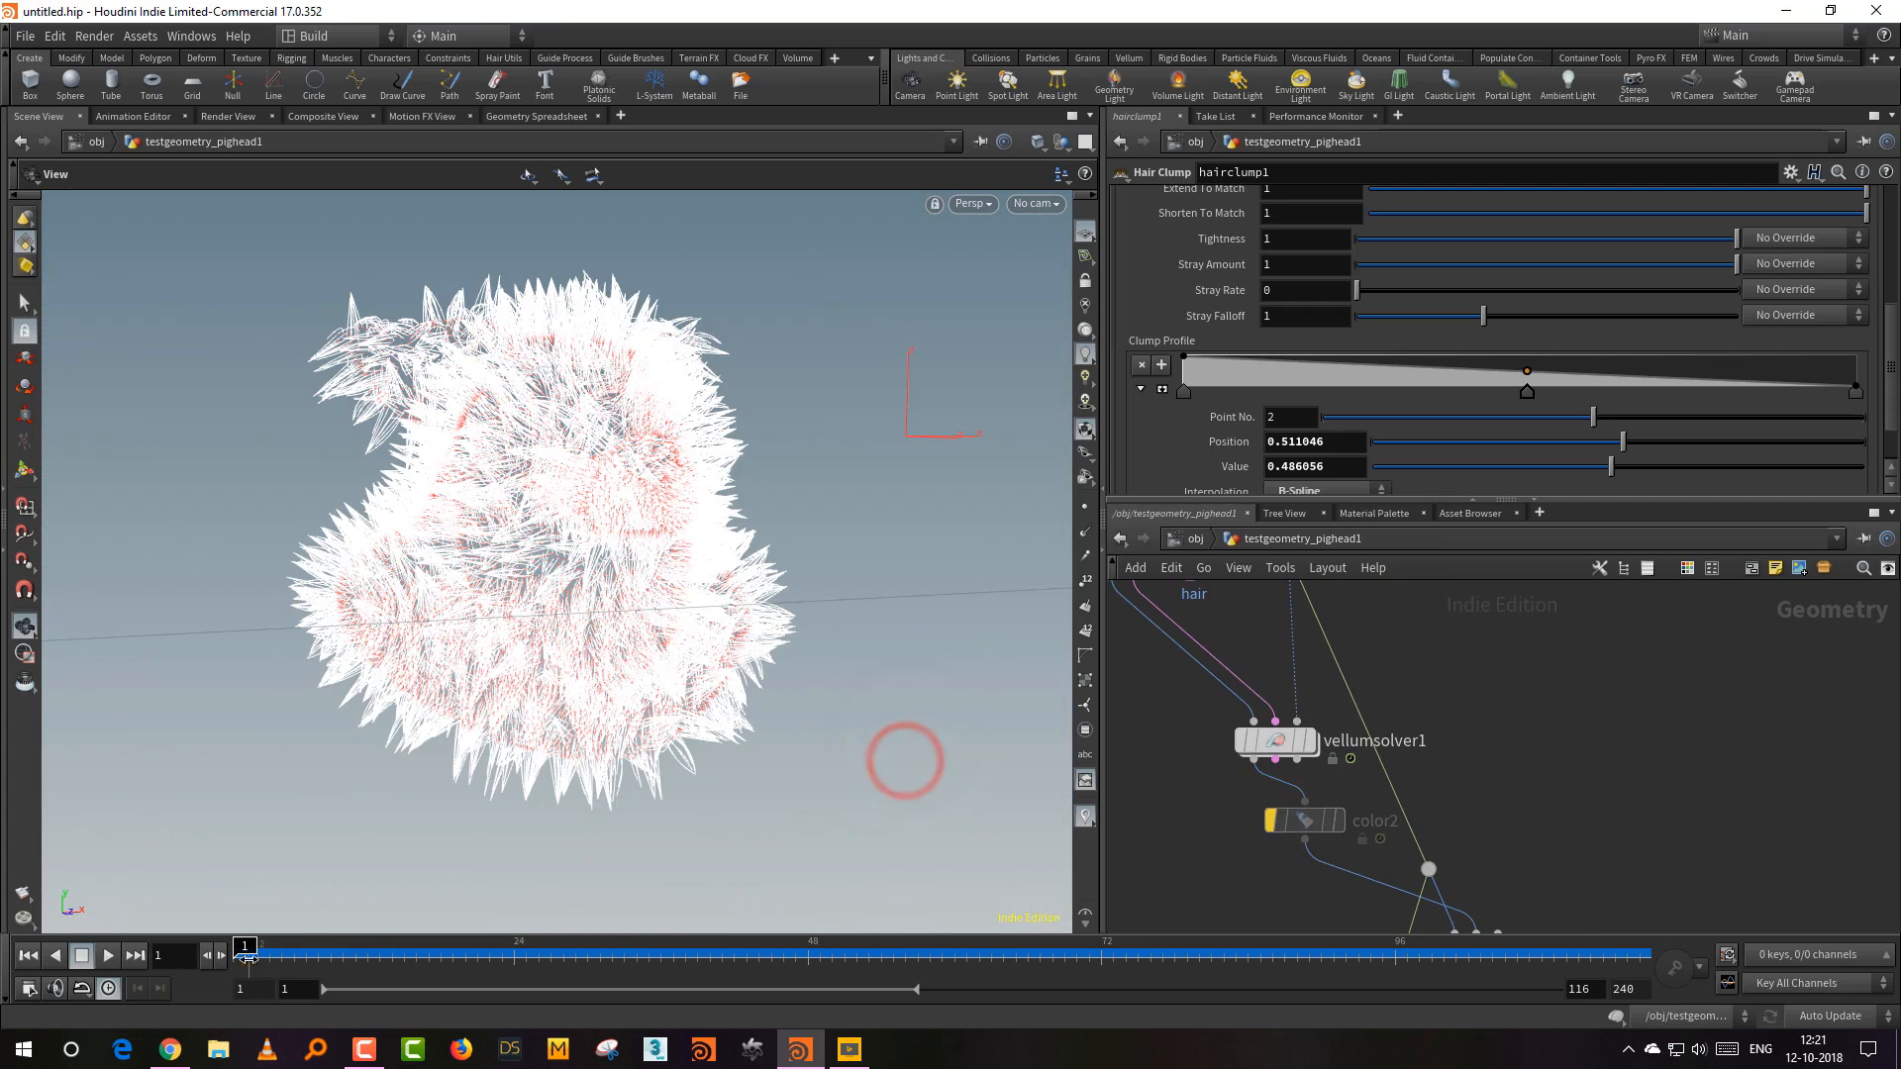
drag(243, 951, 637, 945)
middle_drag(772, 817, 628, 769)
drag(628, 769, 606, 830)
Step: Insert an Attribute Wrangle inside the for-each loop, on the wire between foreach_begin1 and group1
middle_drag(1150, 753, 1318, 1010)
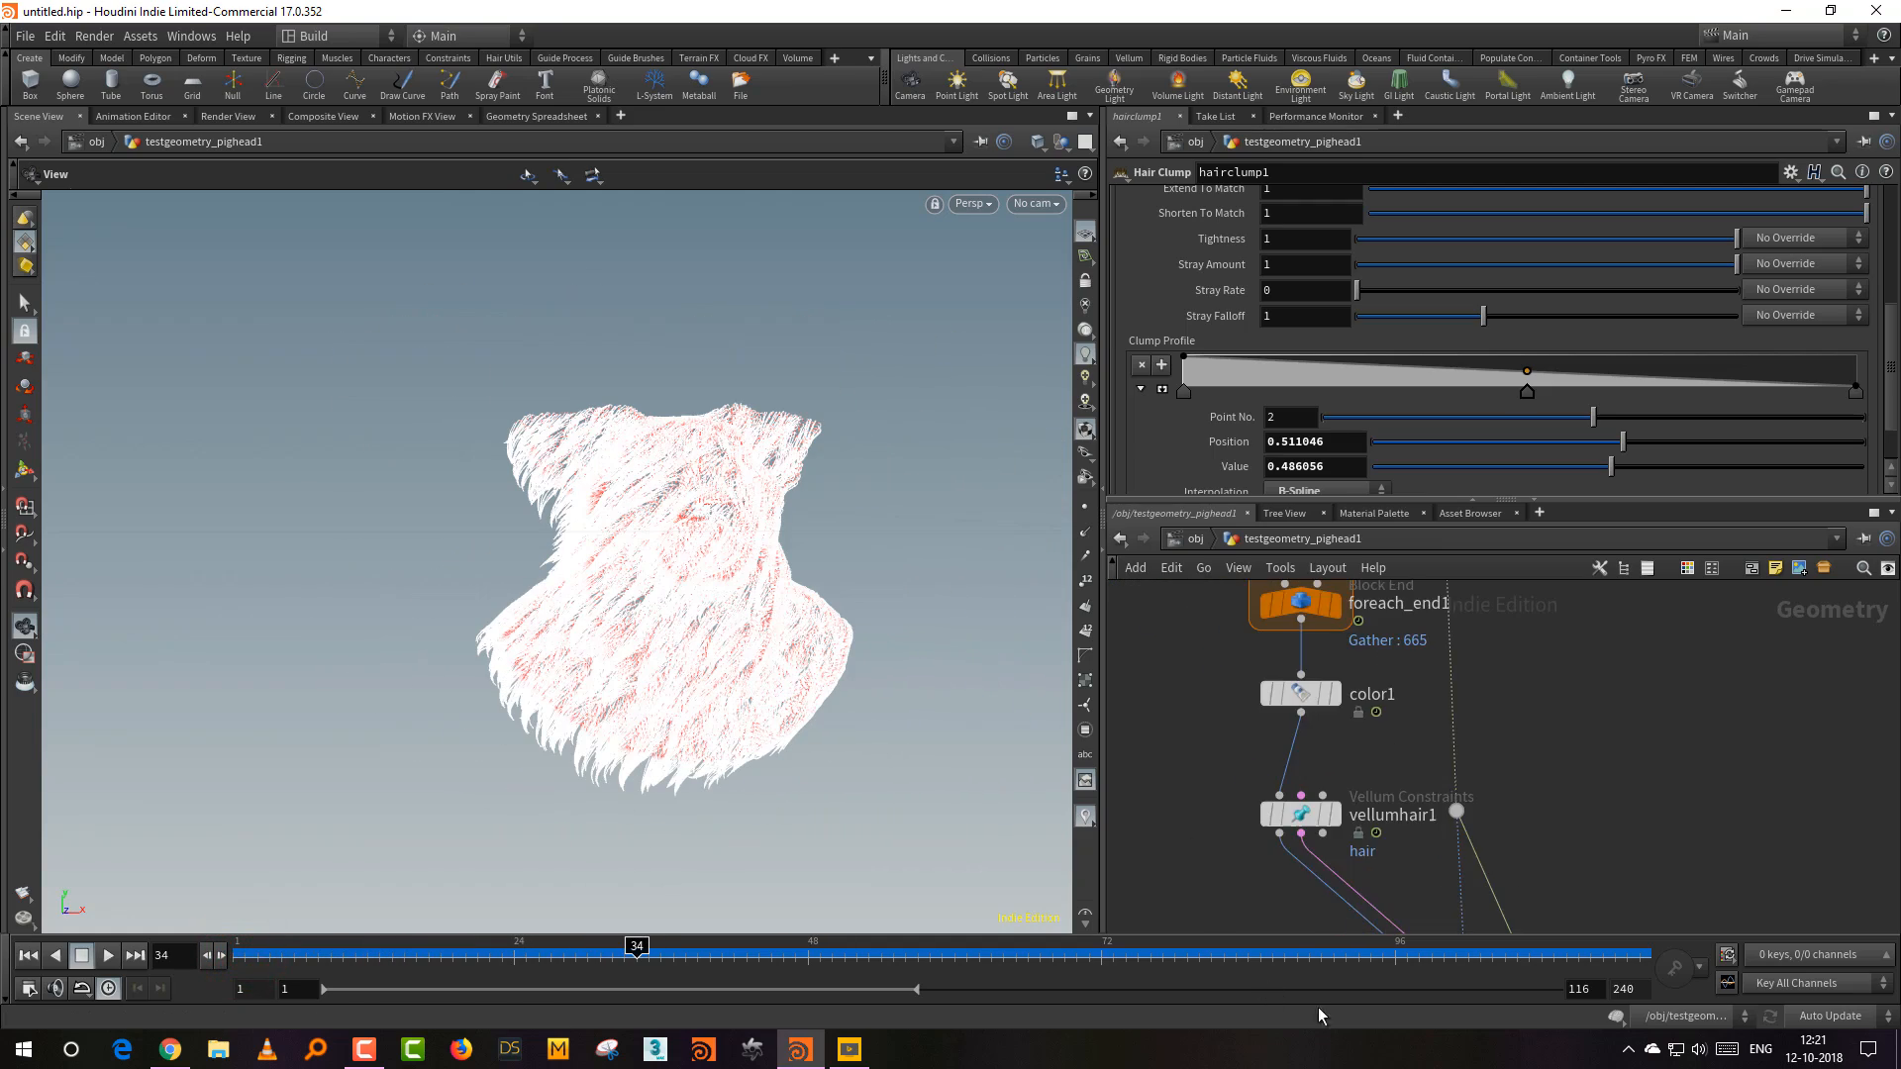
middle_drag(1198, 698, 1181, 889)
middle_drag(1245, 675, 1246, 790)
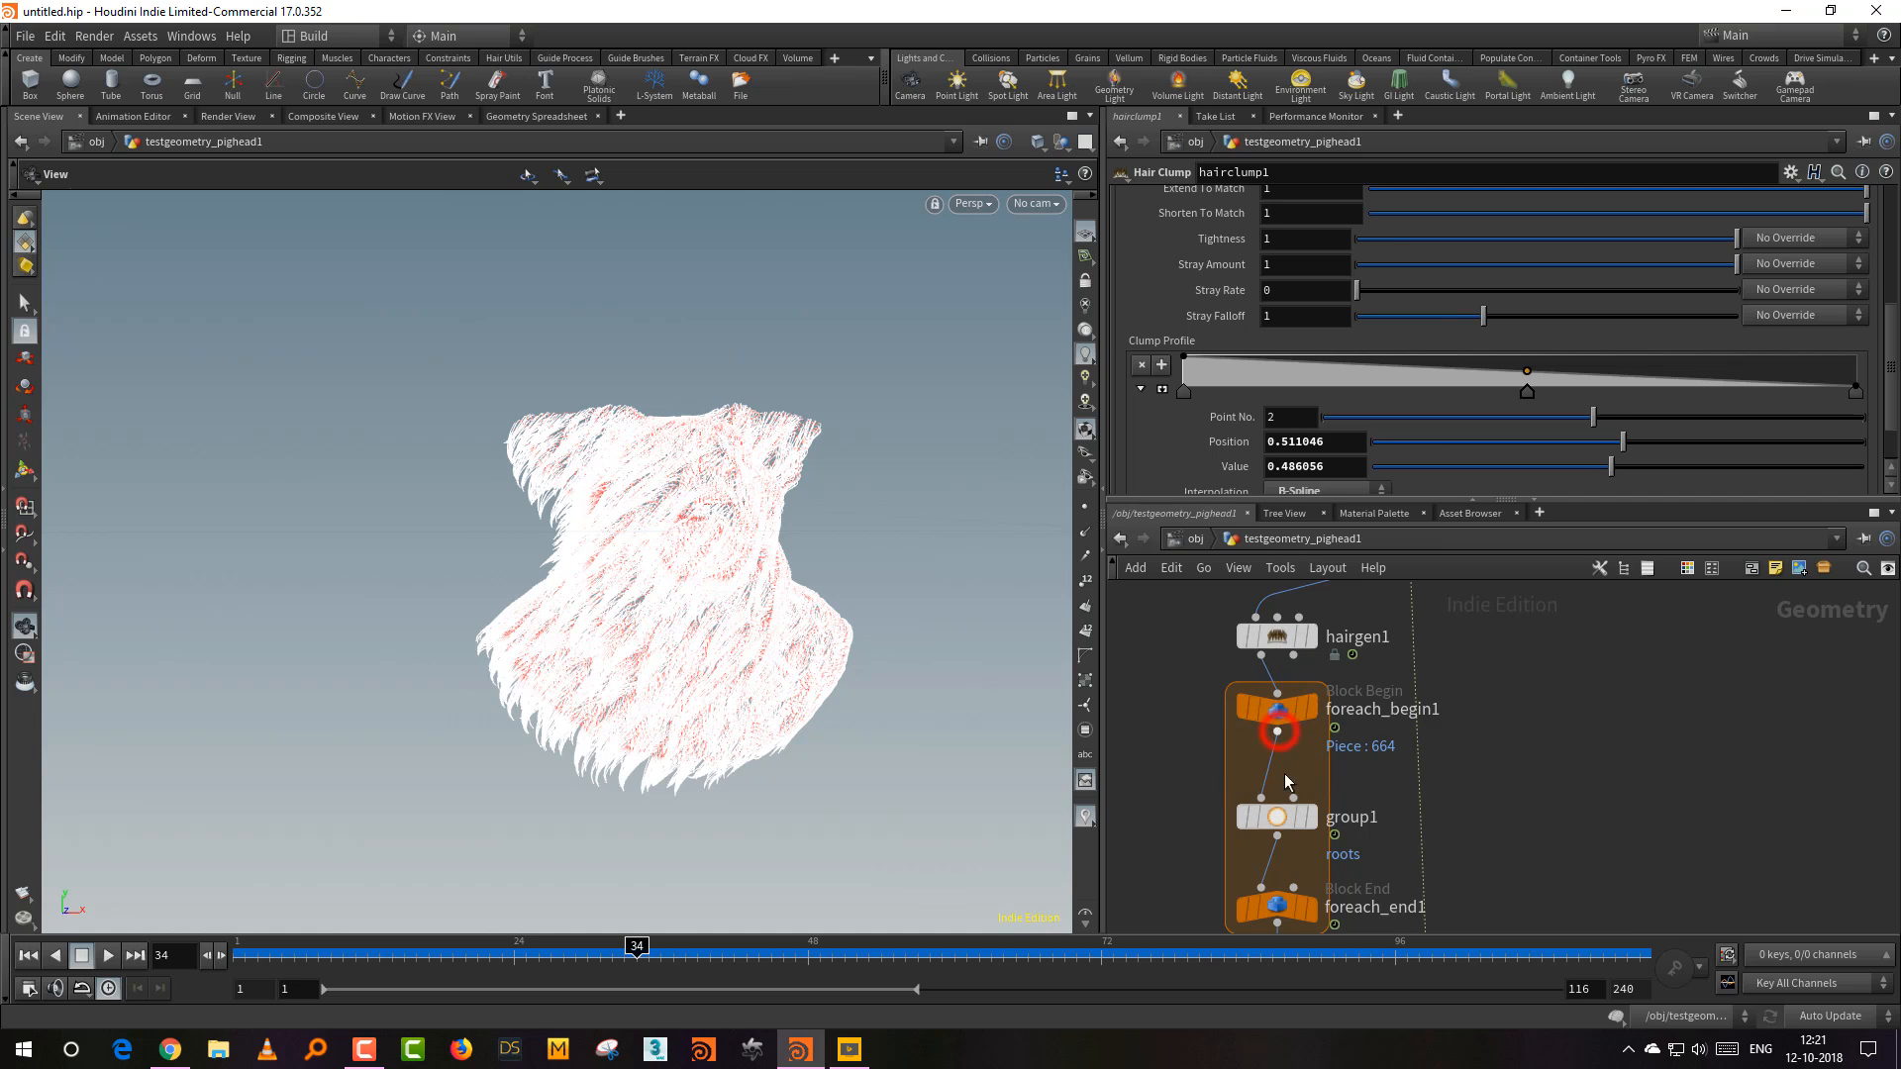
key(Tab)
text(wra)
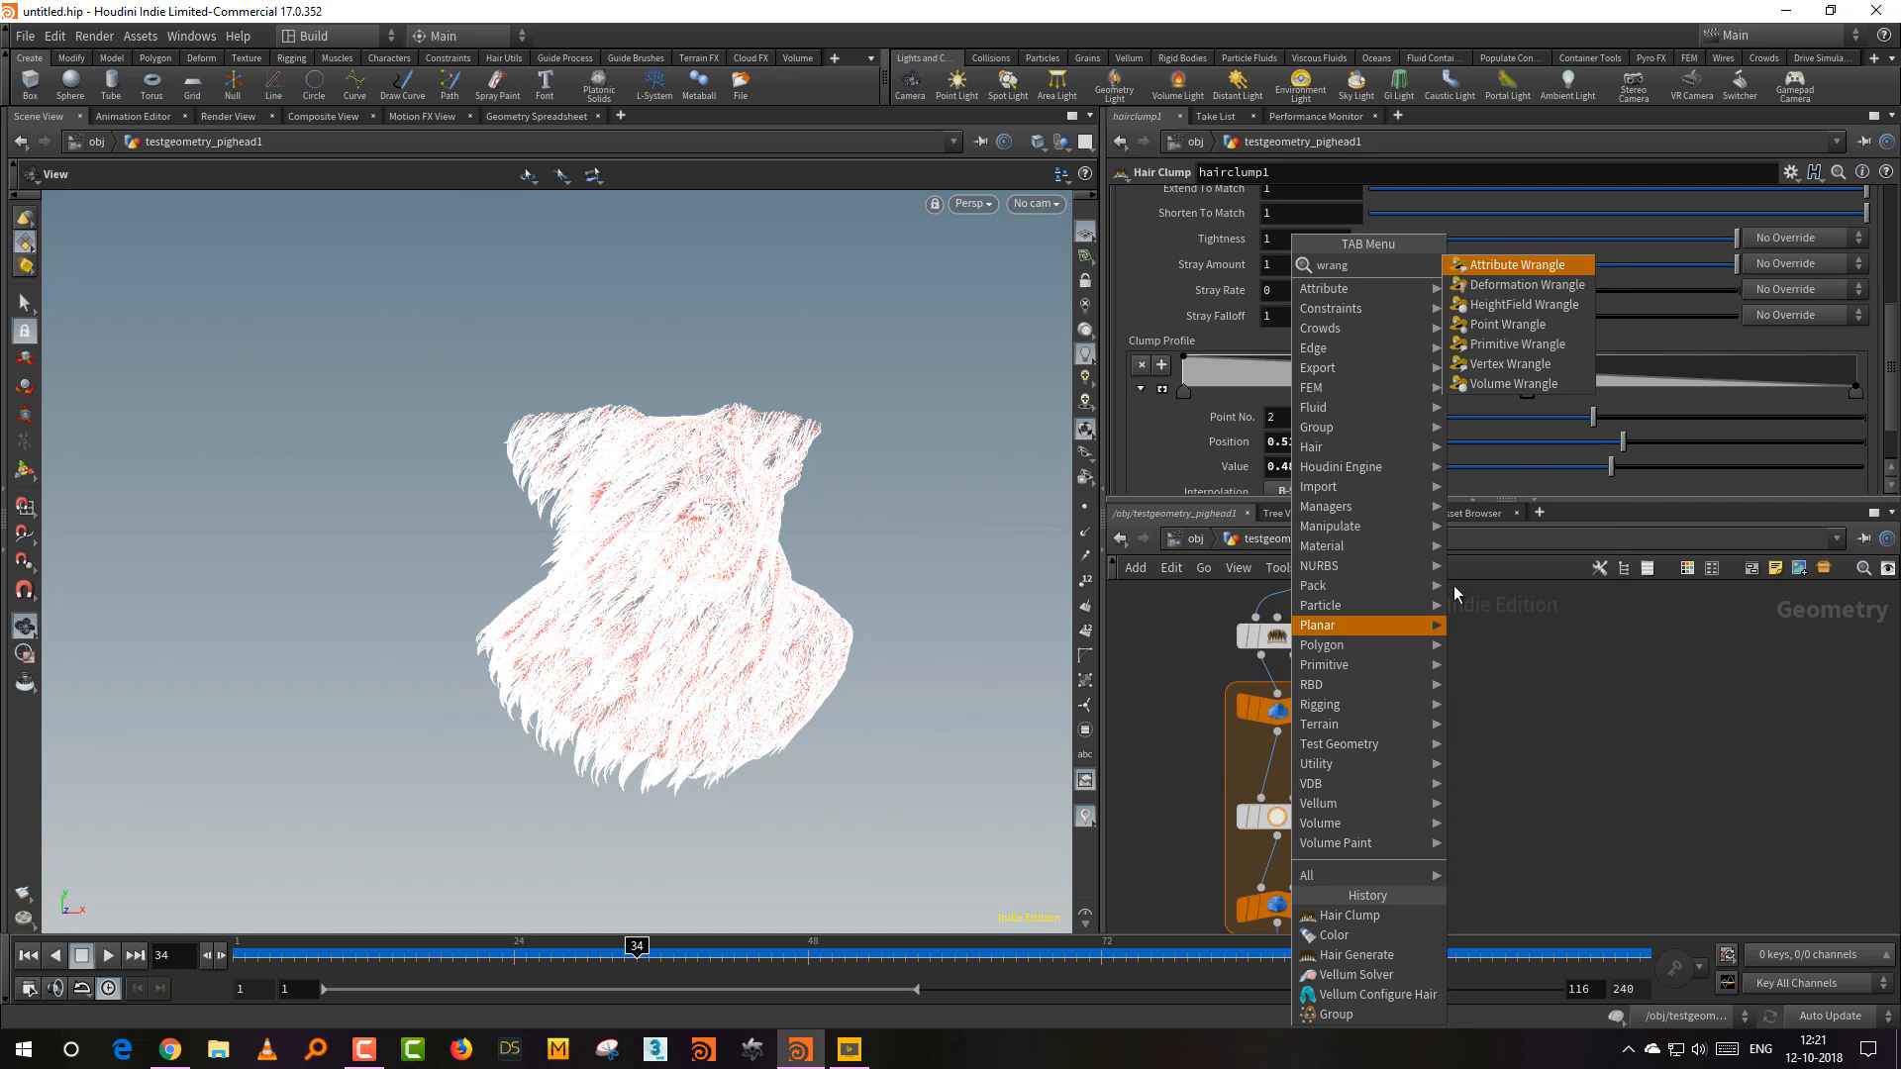
click(1552, 266)
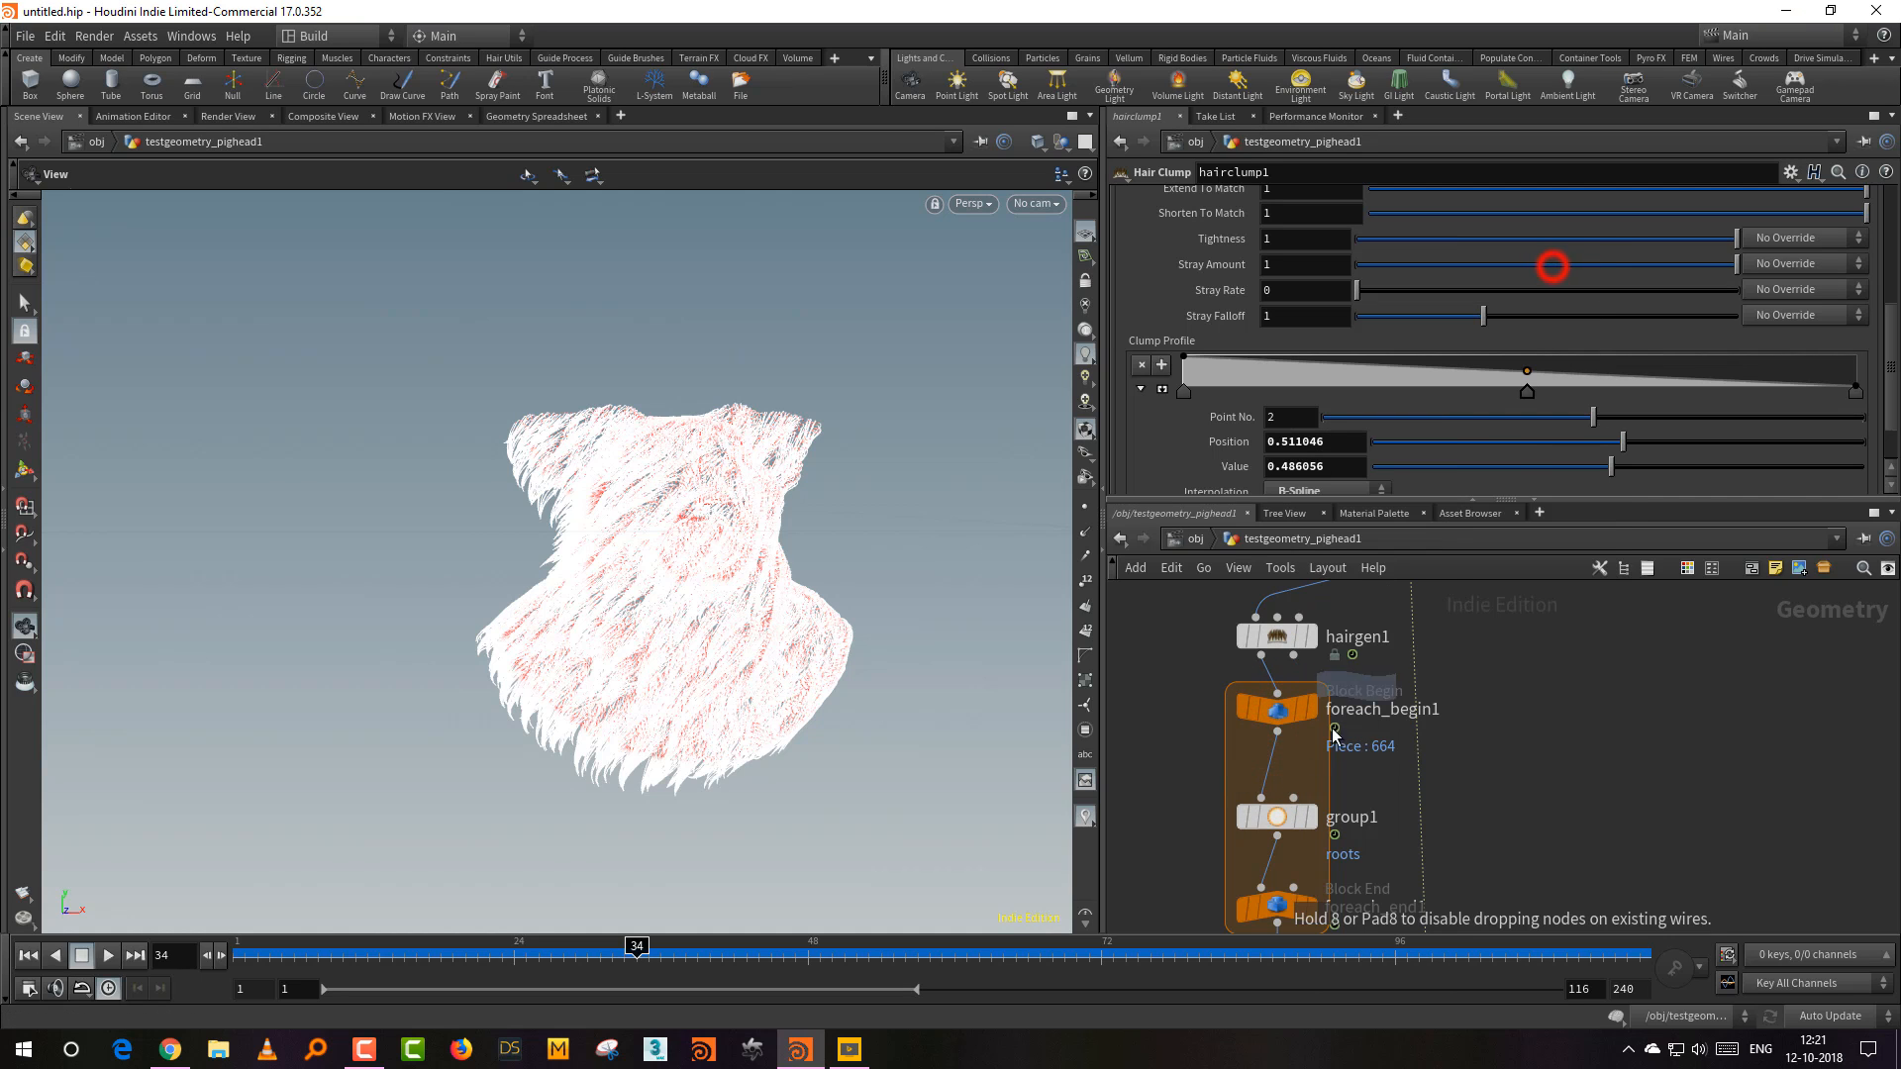
click(1316, 812)
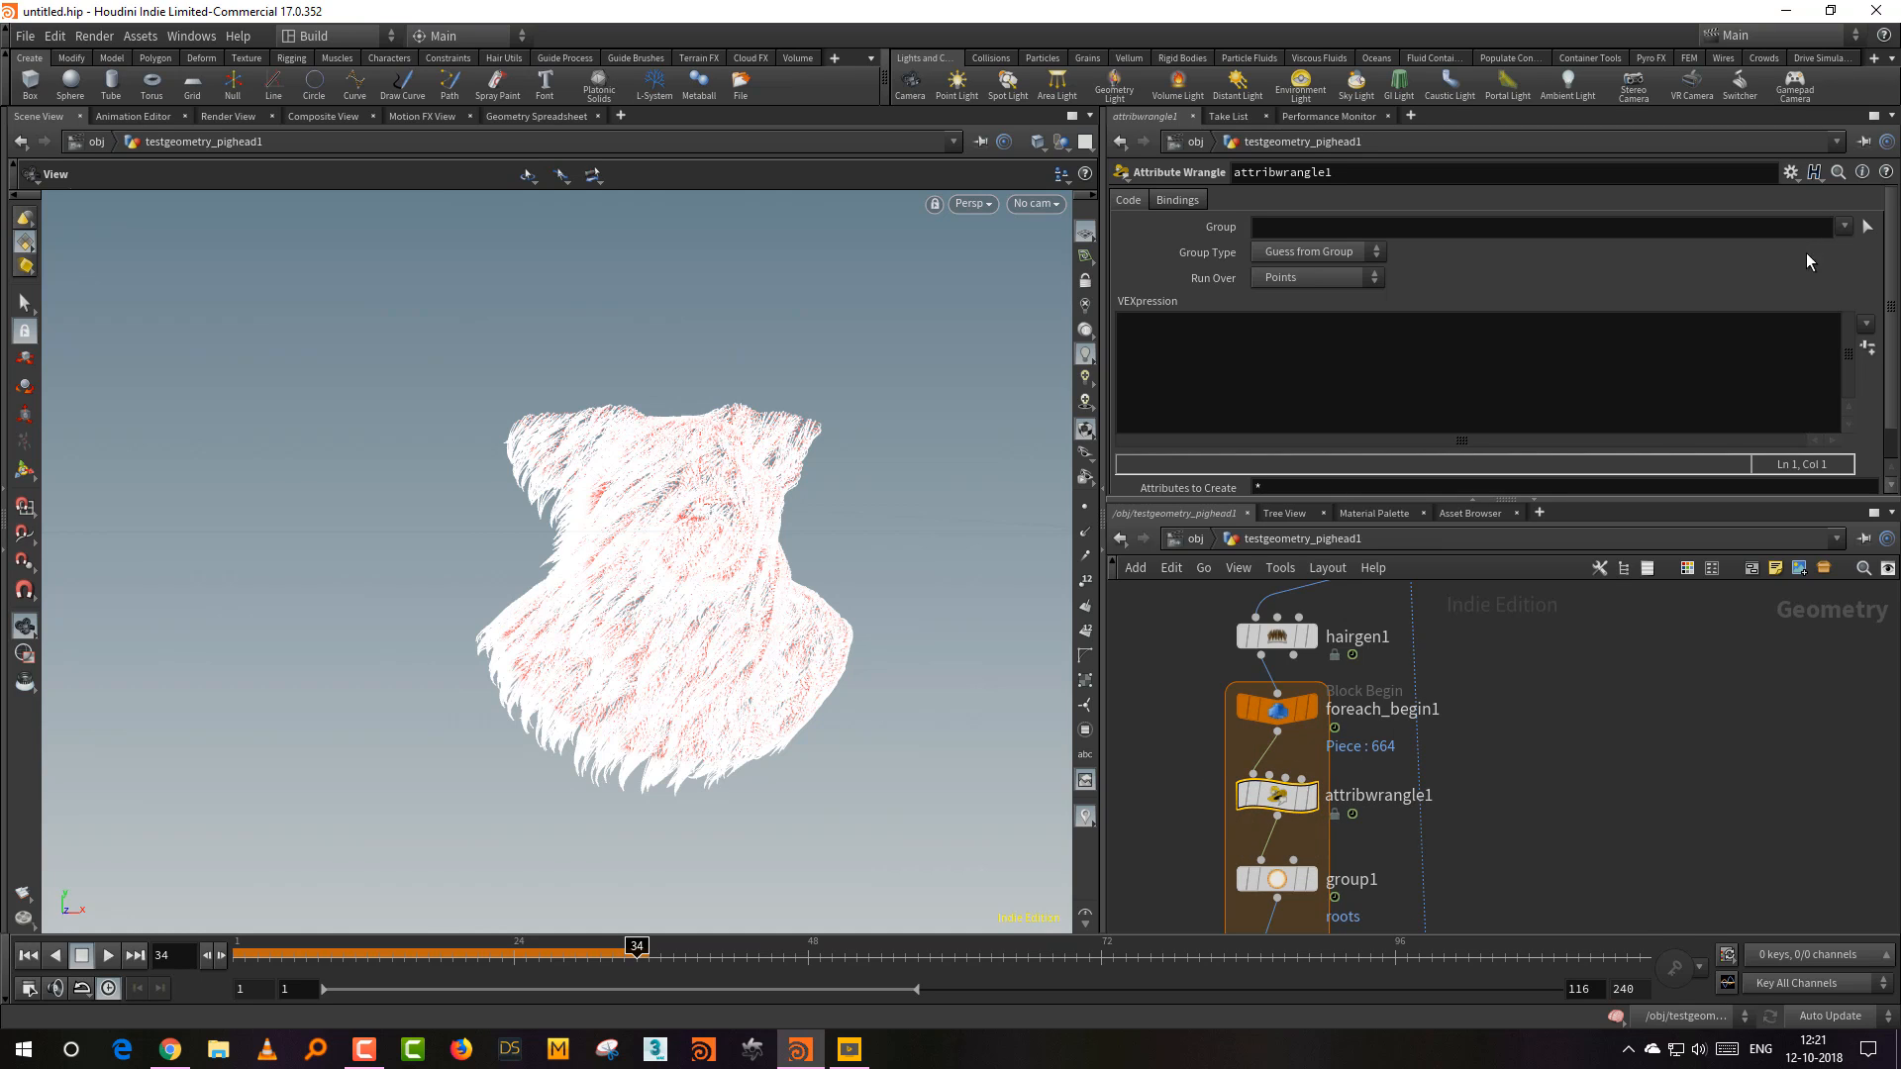
Step: Load the Color from Bounding Box preset into attribwrangle1's VEX expression and return to the first frame
click(1865, 327)
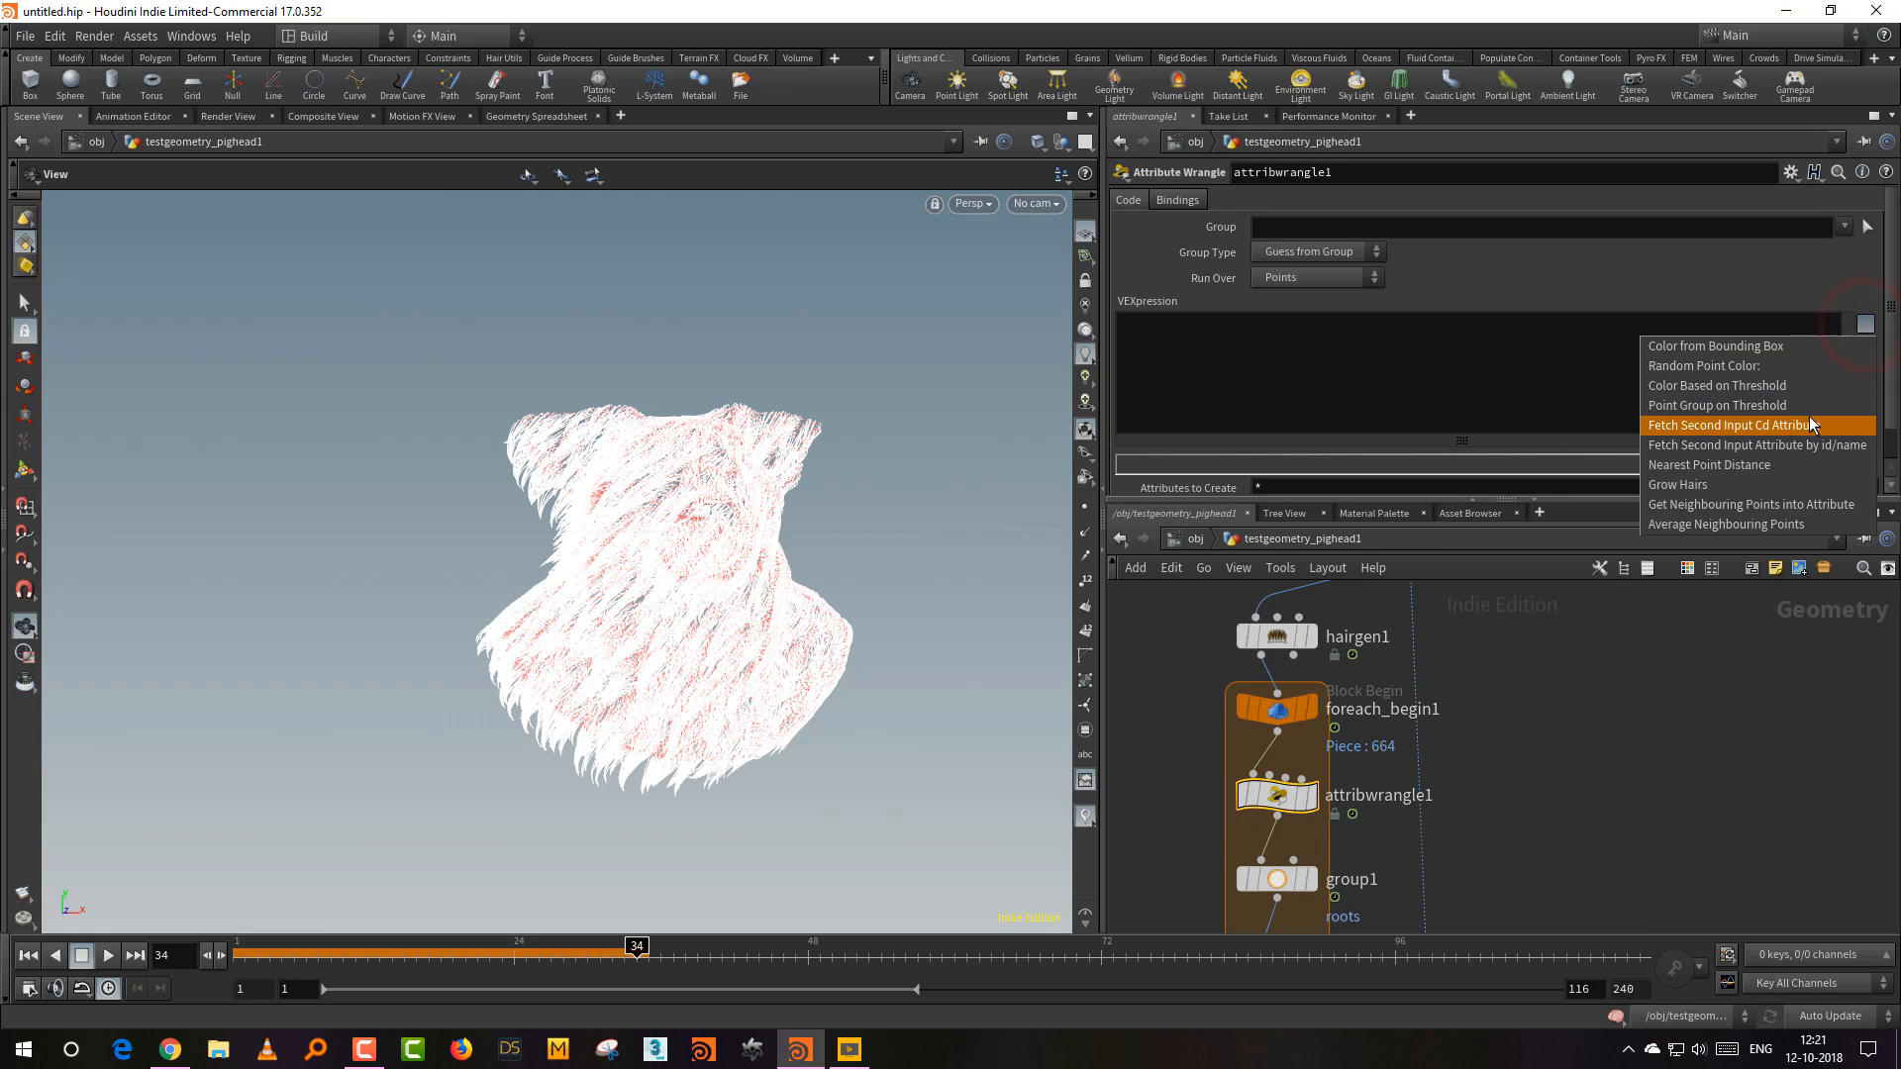
click(1814, 349)
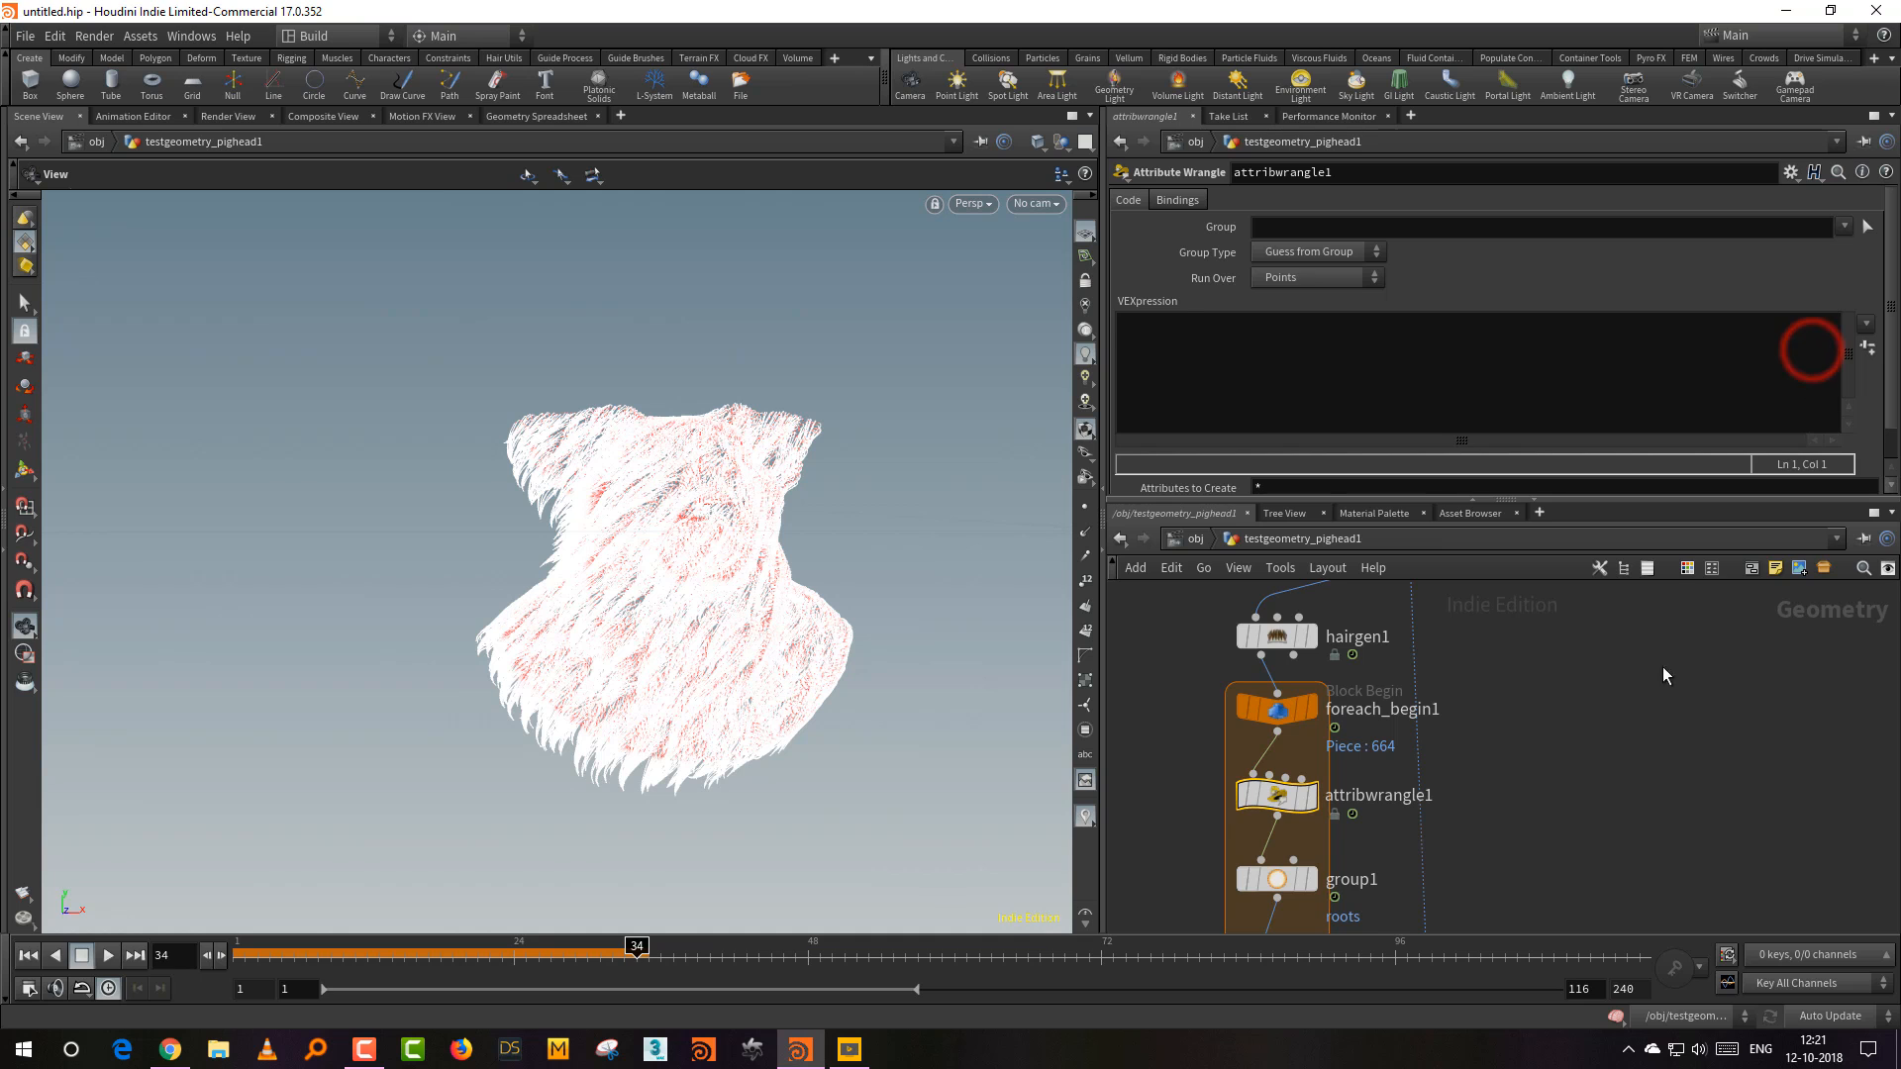
click(29, 956)
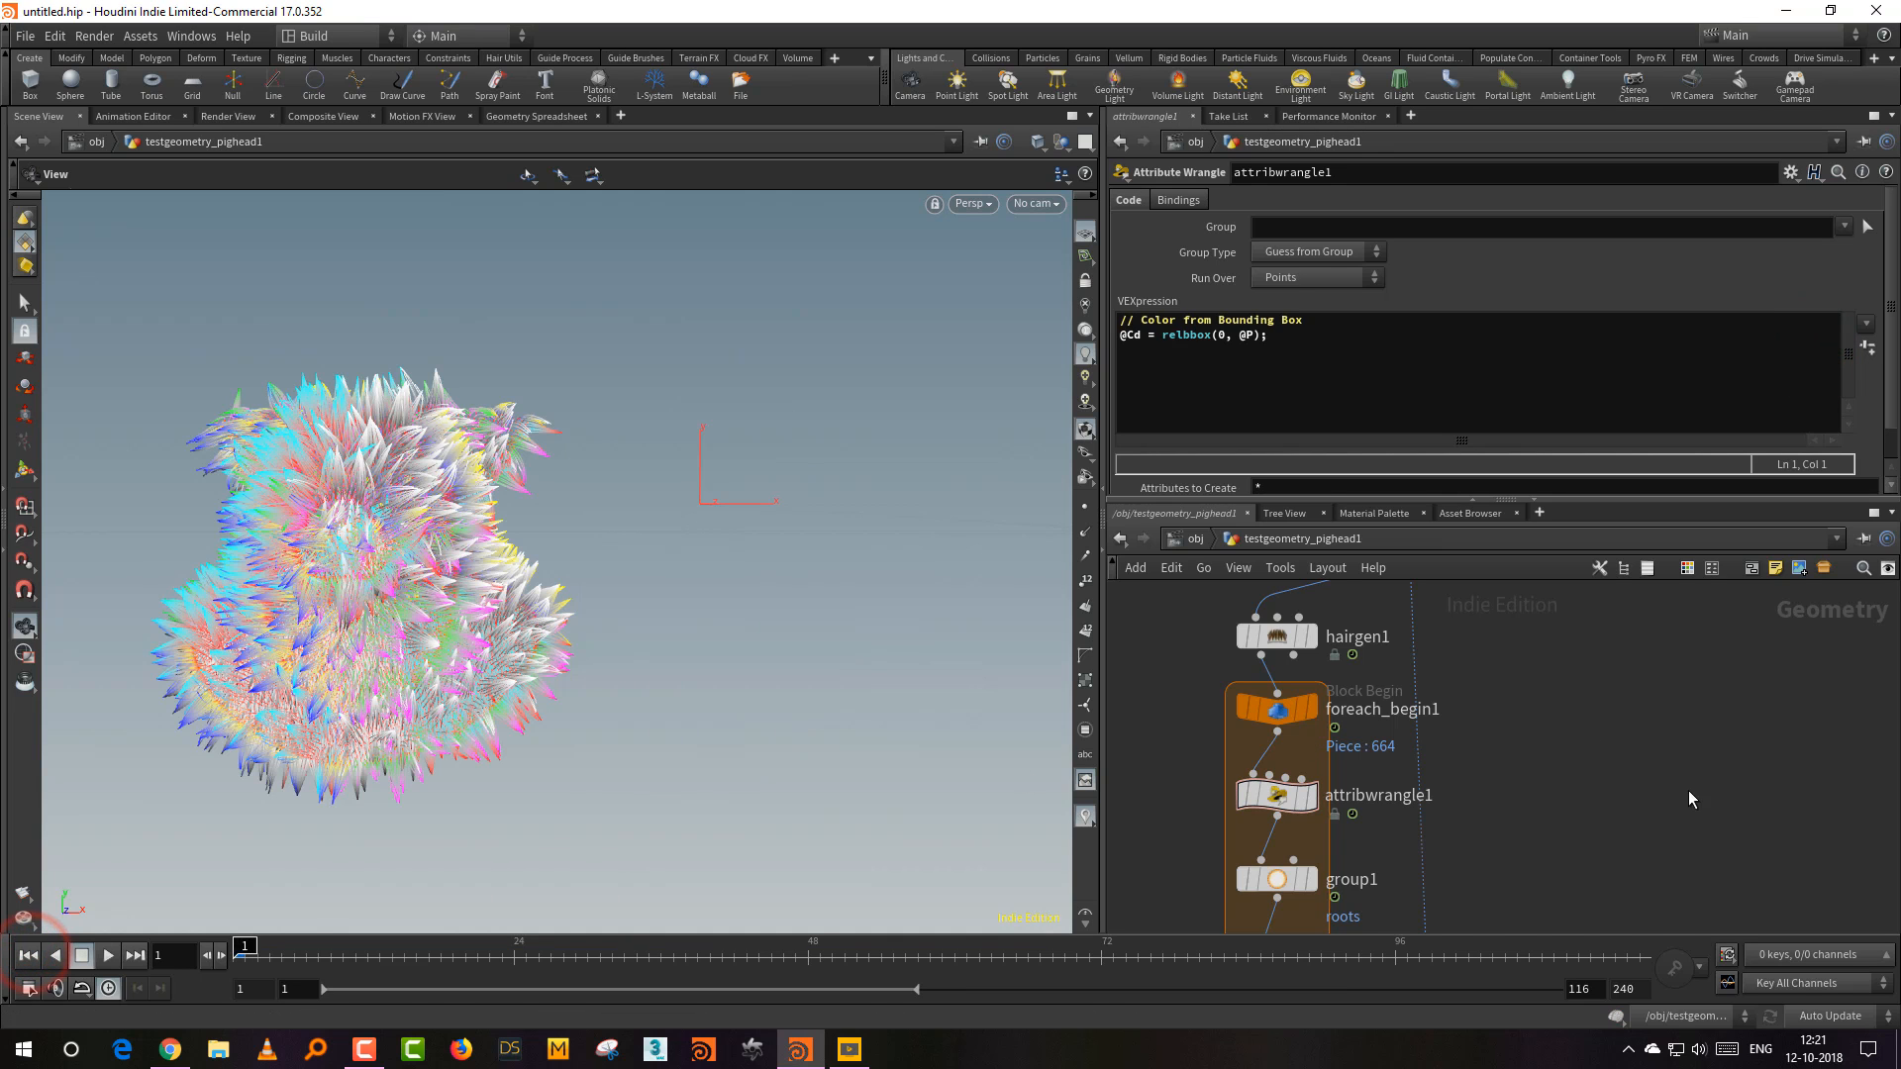
Step: Display vellumsolver1 and play the simulation to examine the coloured guide hairs
middle_drag(1667, 801, 1675, 645)
drag(563, 518, 648, 545)
middle_drag(1639, 754, 1659, 414)
middle_drag(1485, 829, 1400, 909)
click(1454, 677)
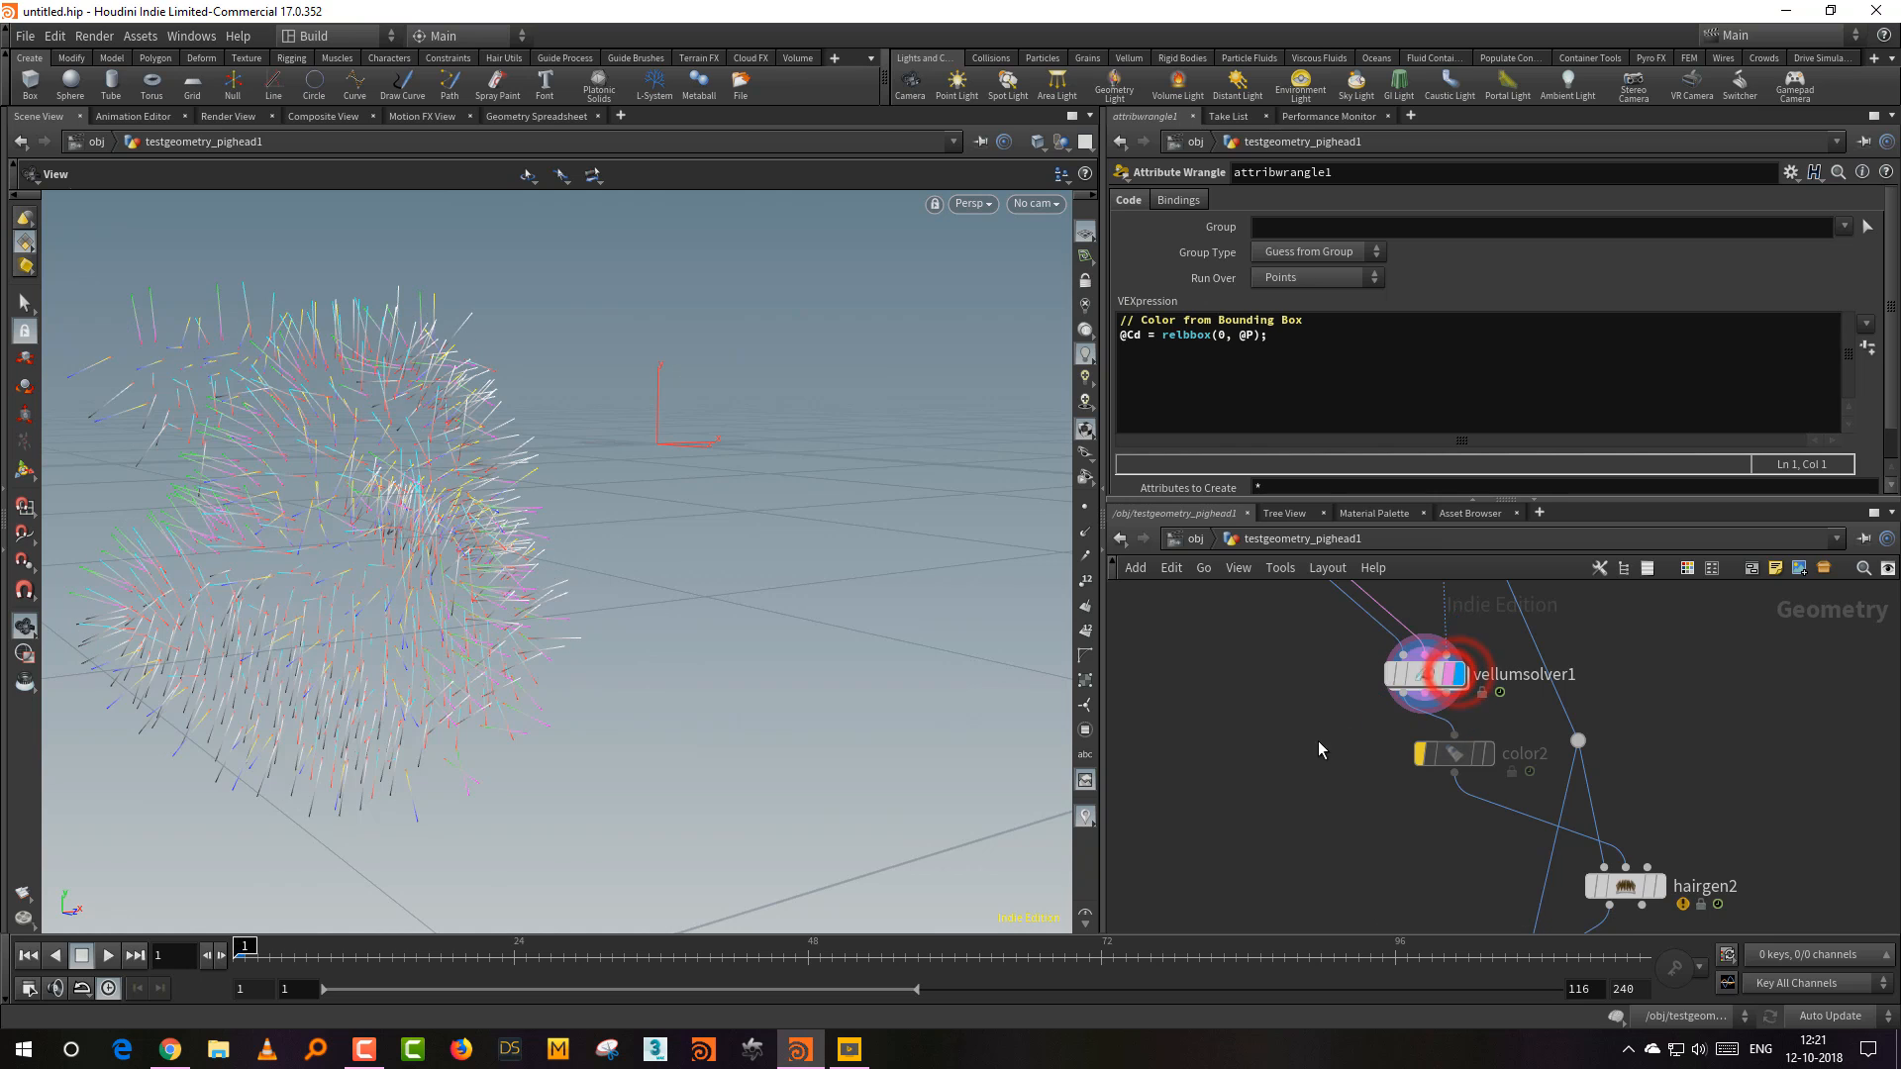
click(108, 957)
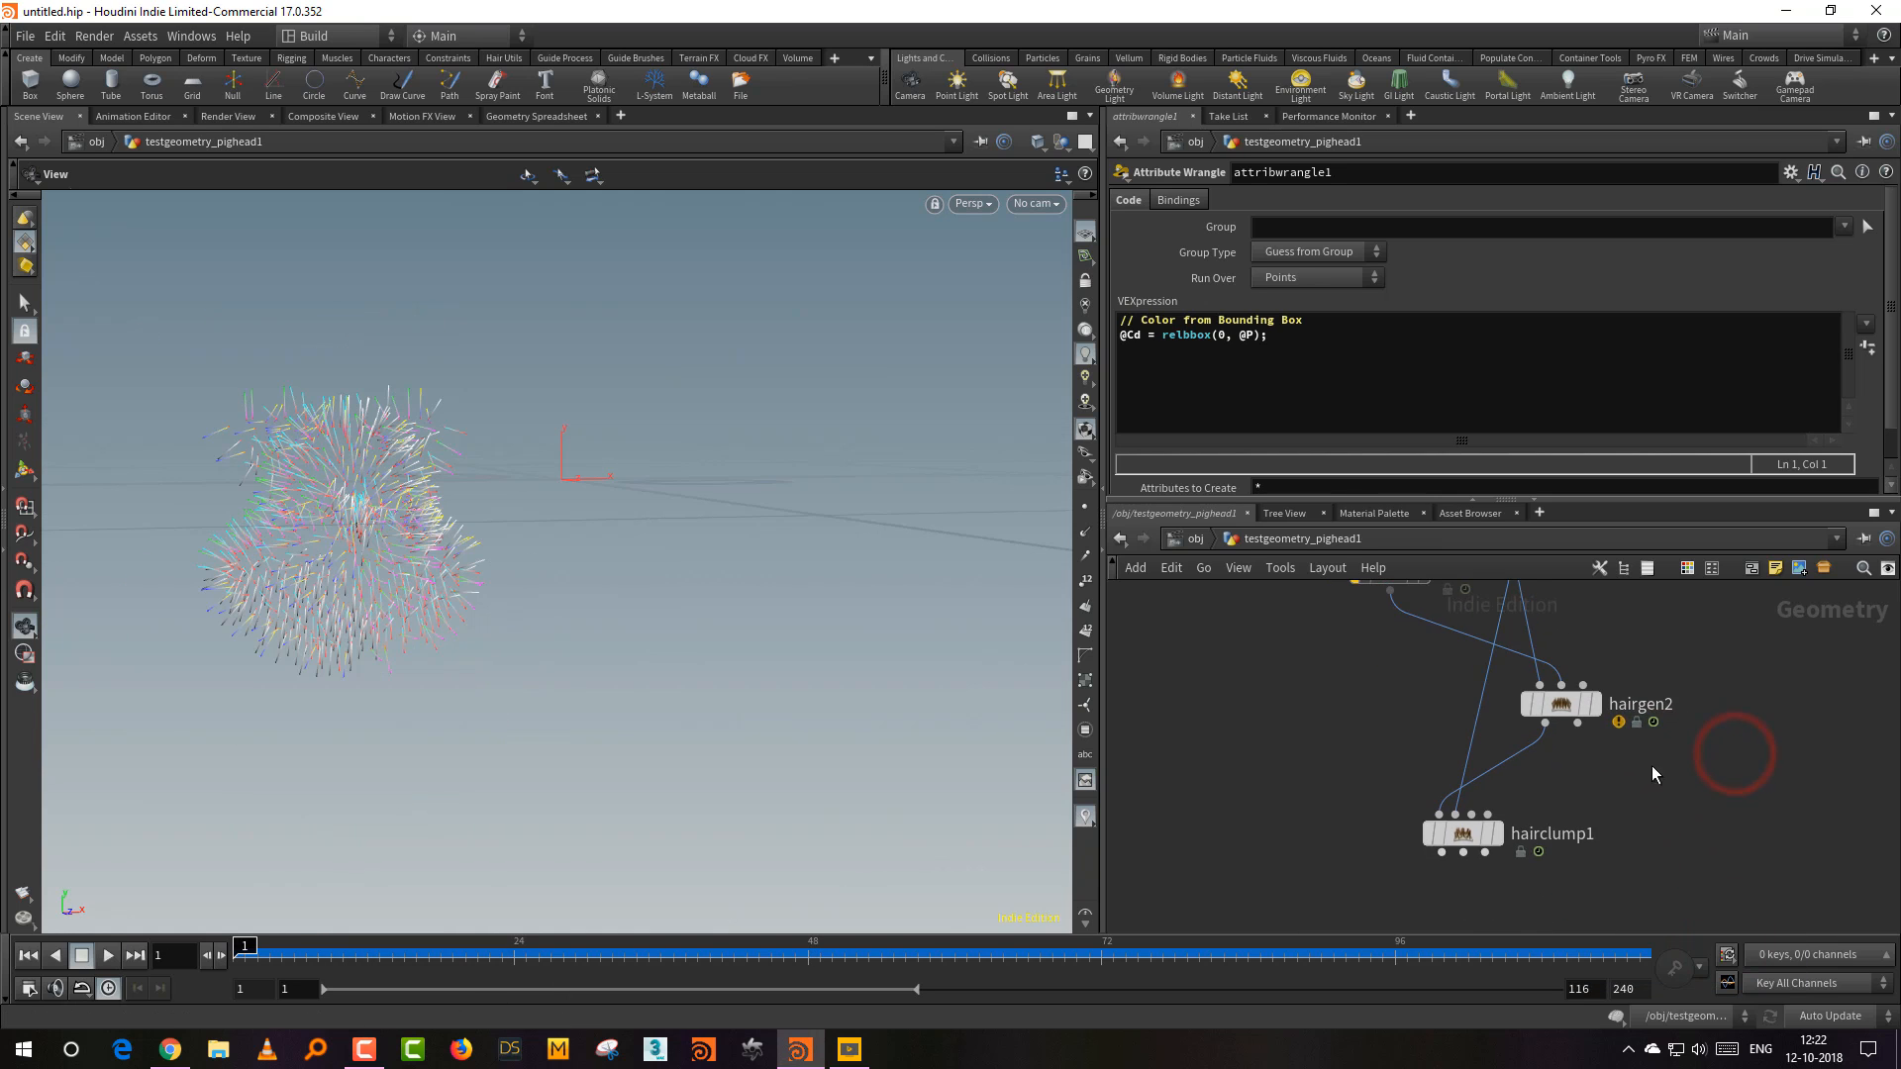
Step: Display hairclump1, play the animation to examine the clumped hair from several angles, then stop and return to frame 1
click(1481, 781)
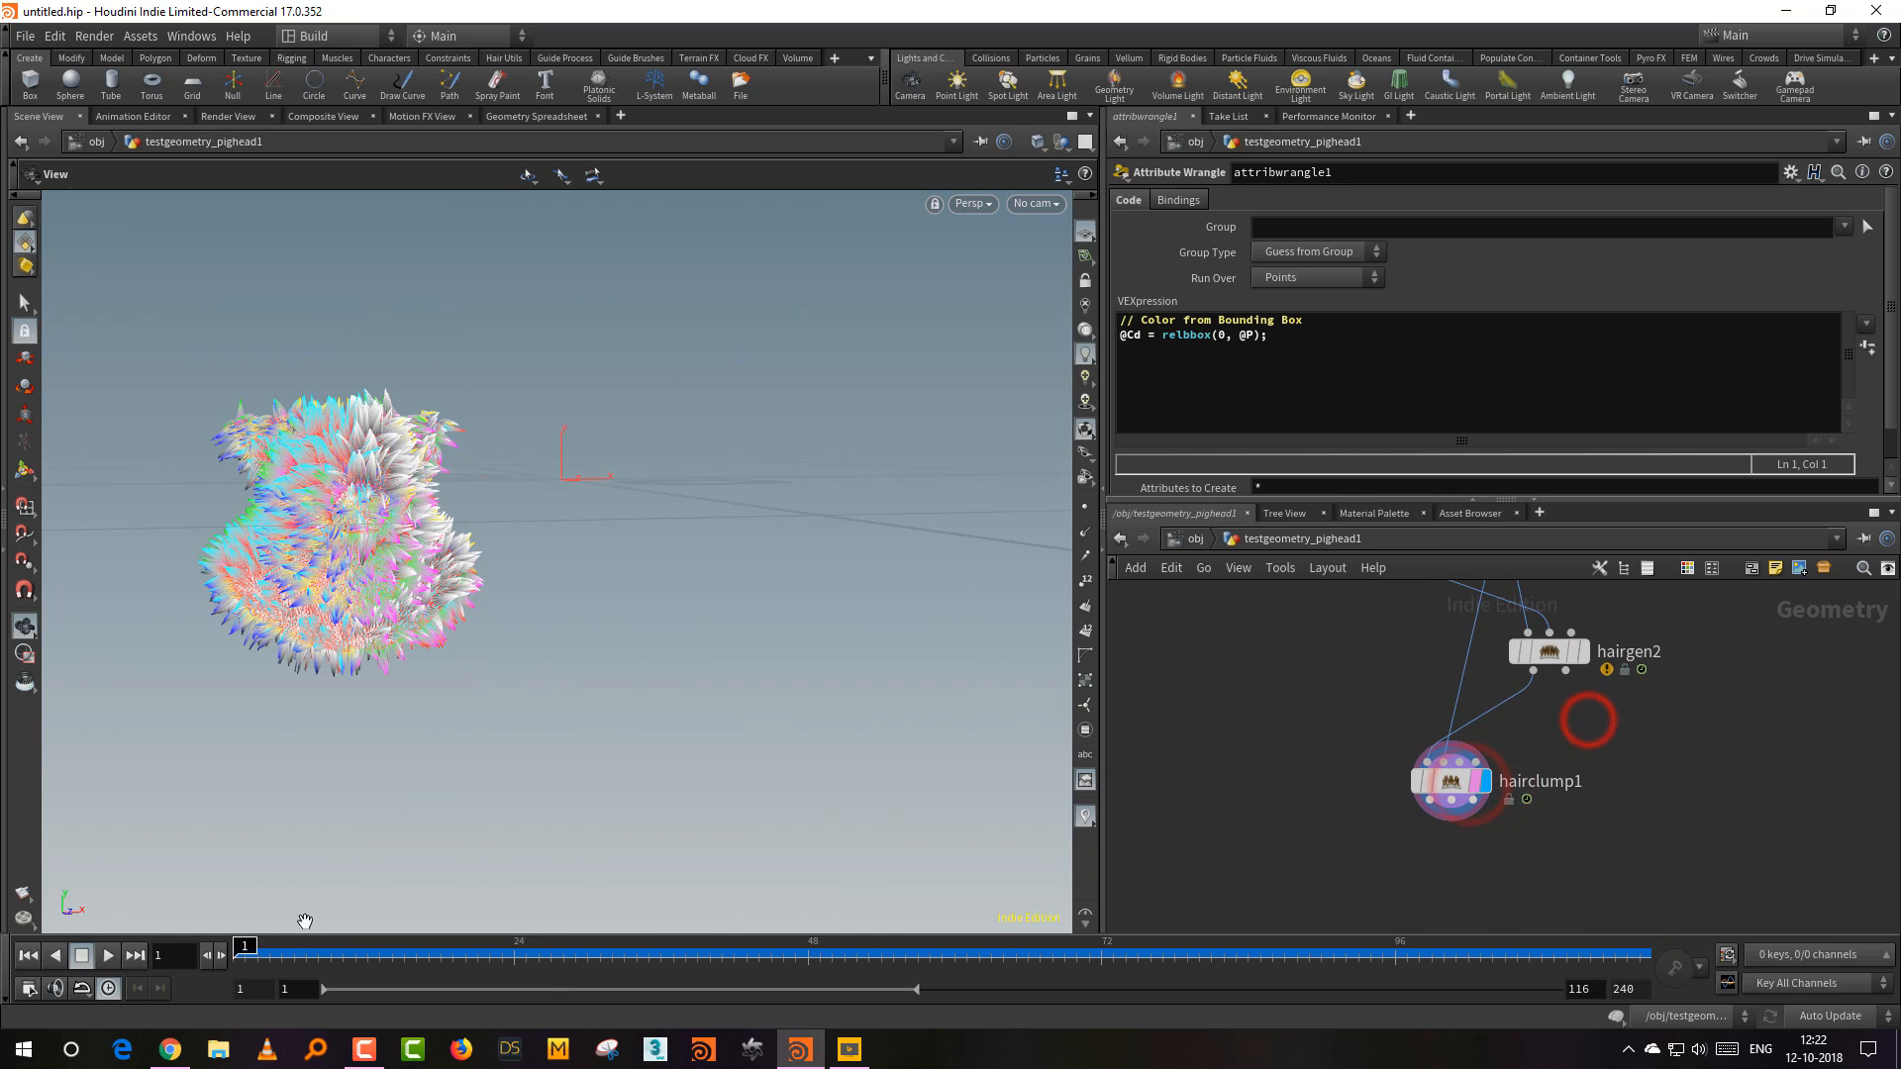
click(109, 956)
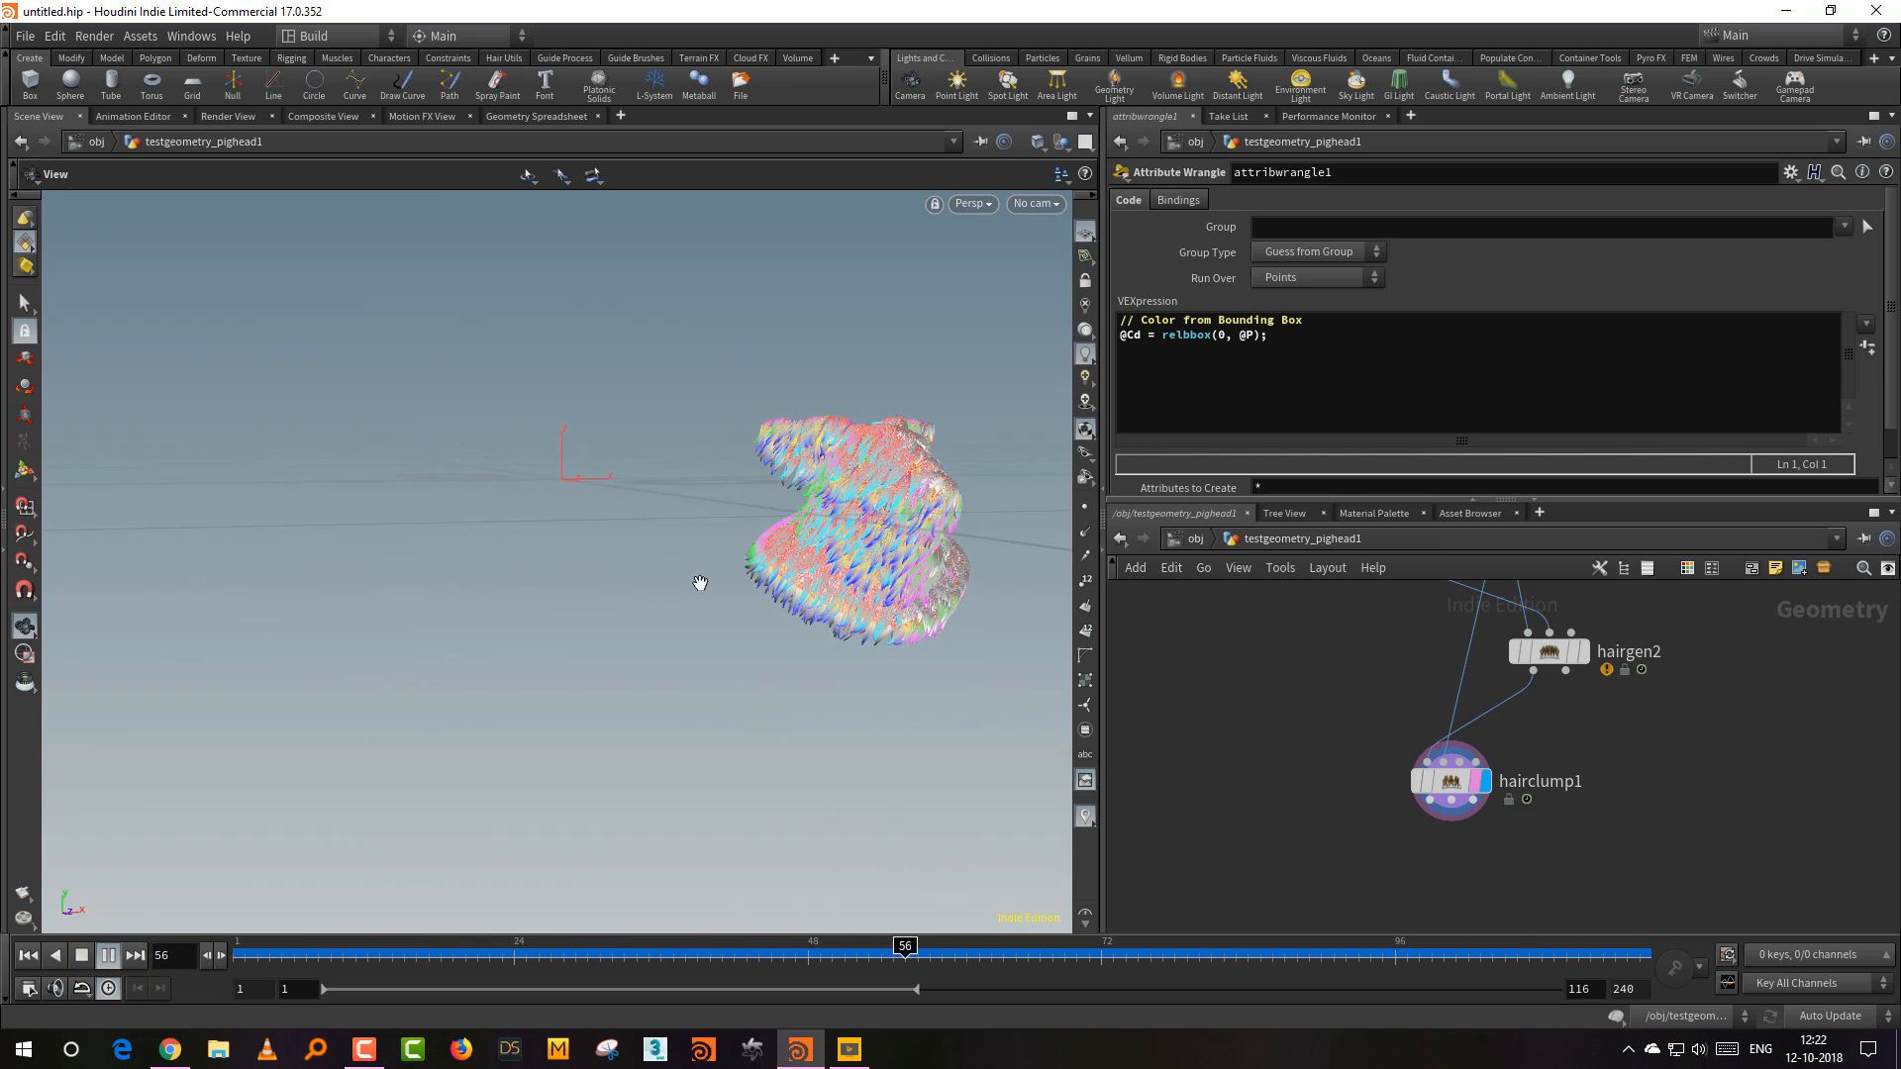
drag(743, 585, 584, 559)
right_drag(642, 565, 614, 607)
drag(627, 603, 682, 620)
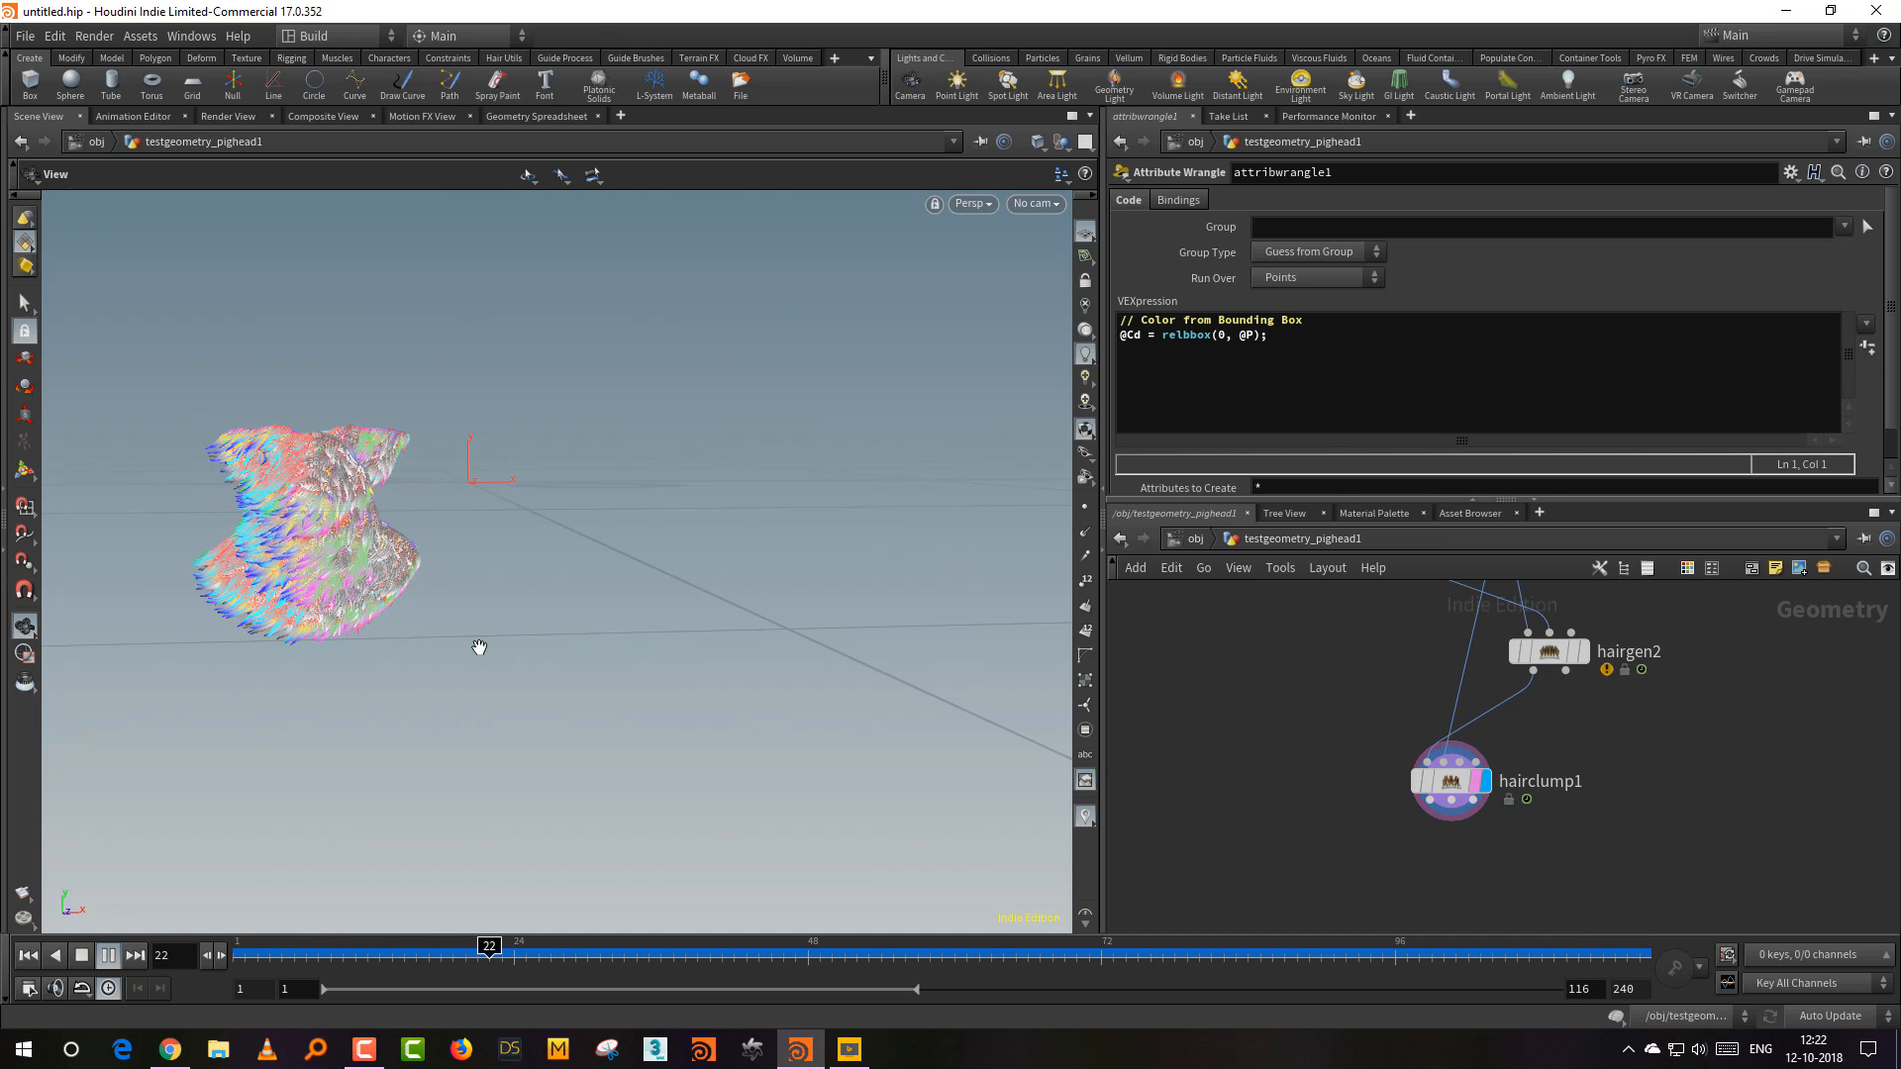
right_drag(441, 467, 552, 416)
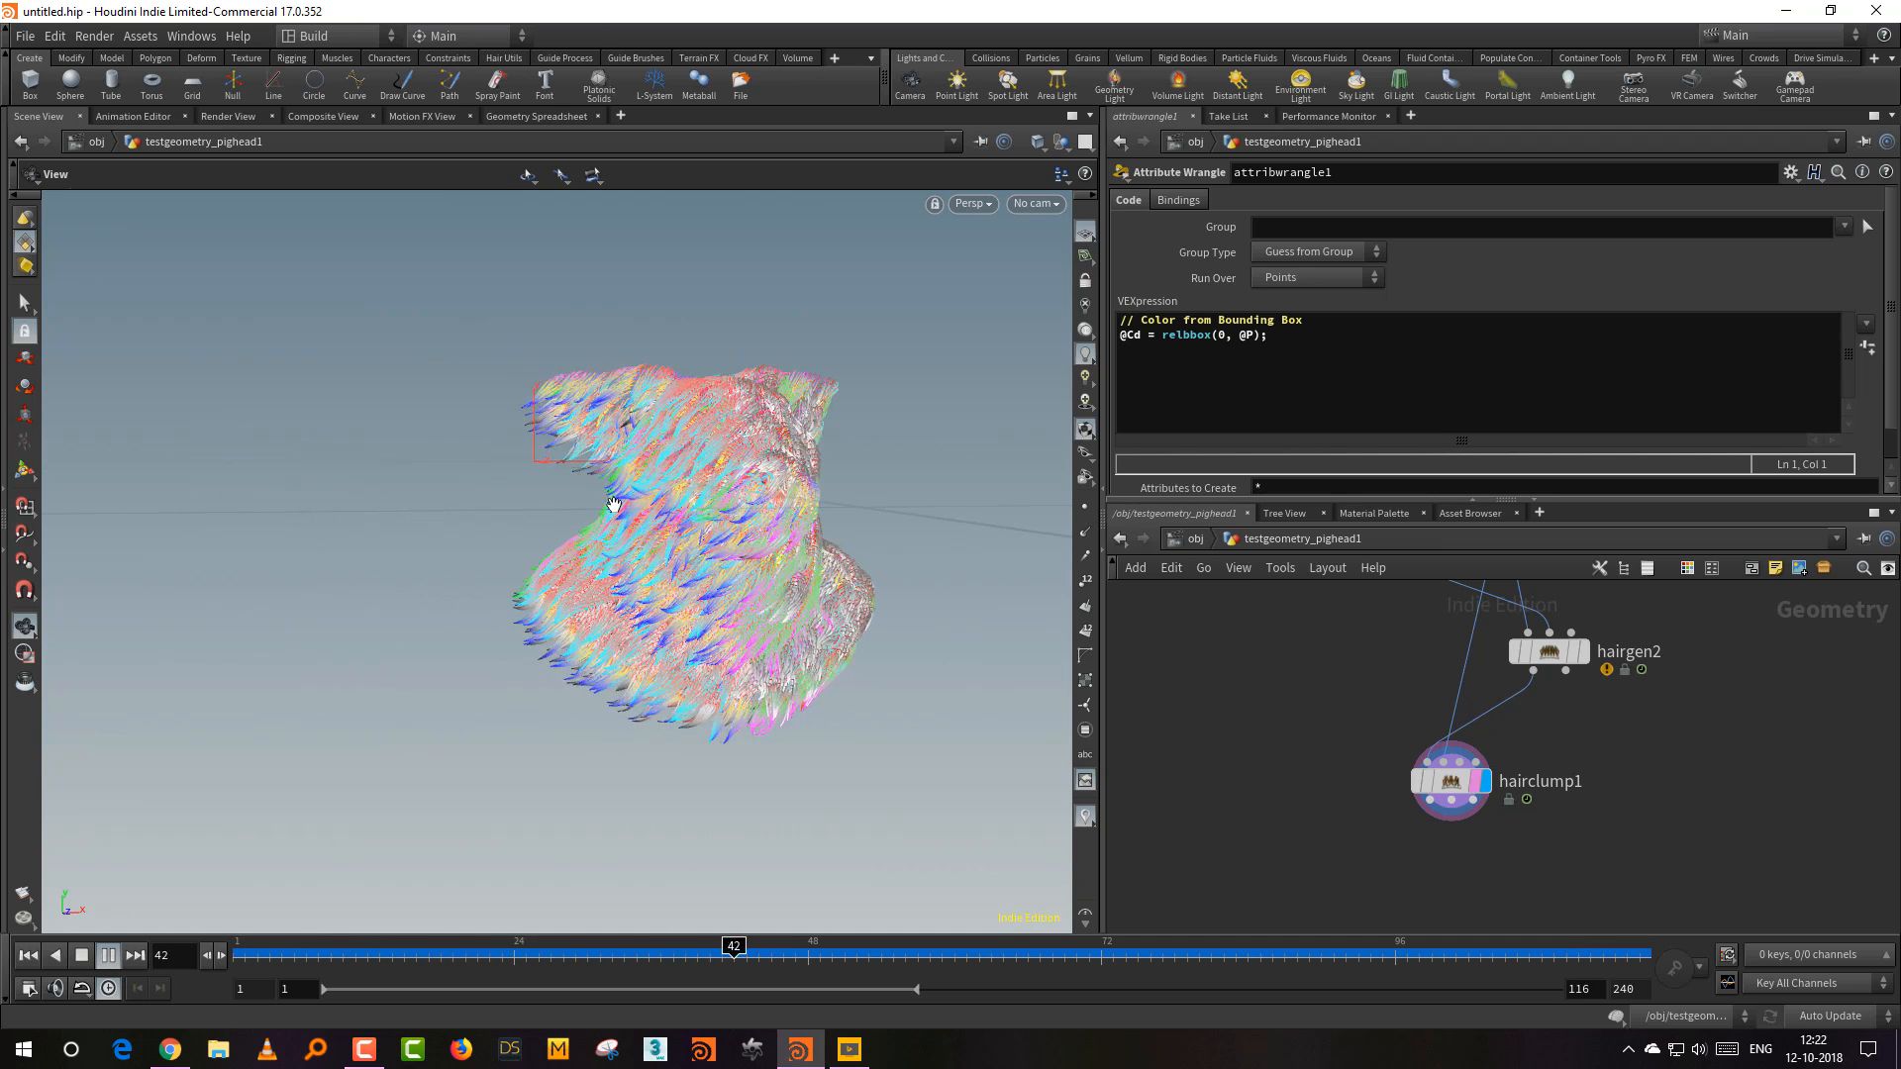
middle_drag(615, 505, 628, 459)
right_drag(628, 470, 565, 540)
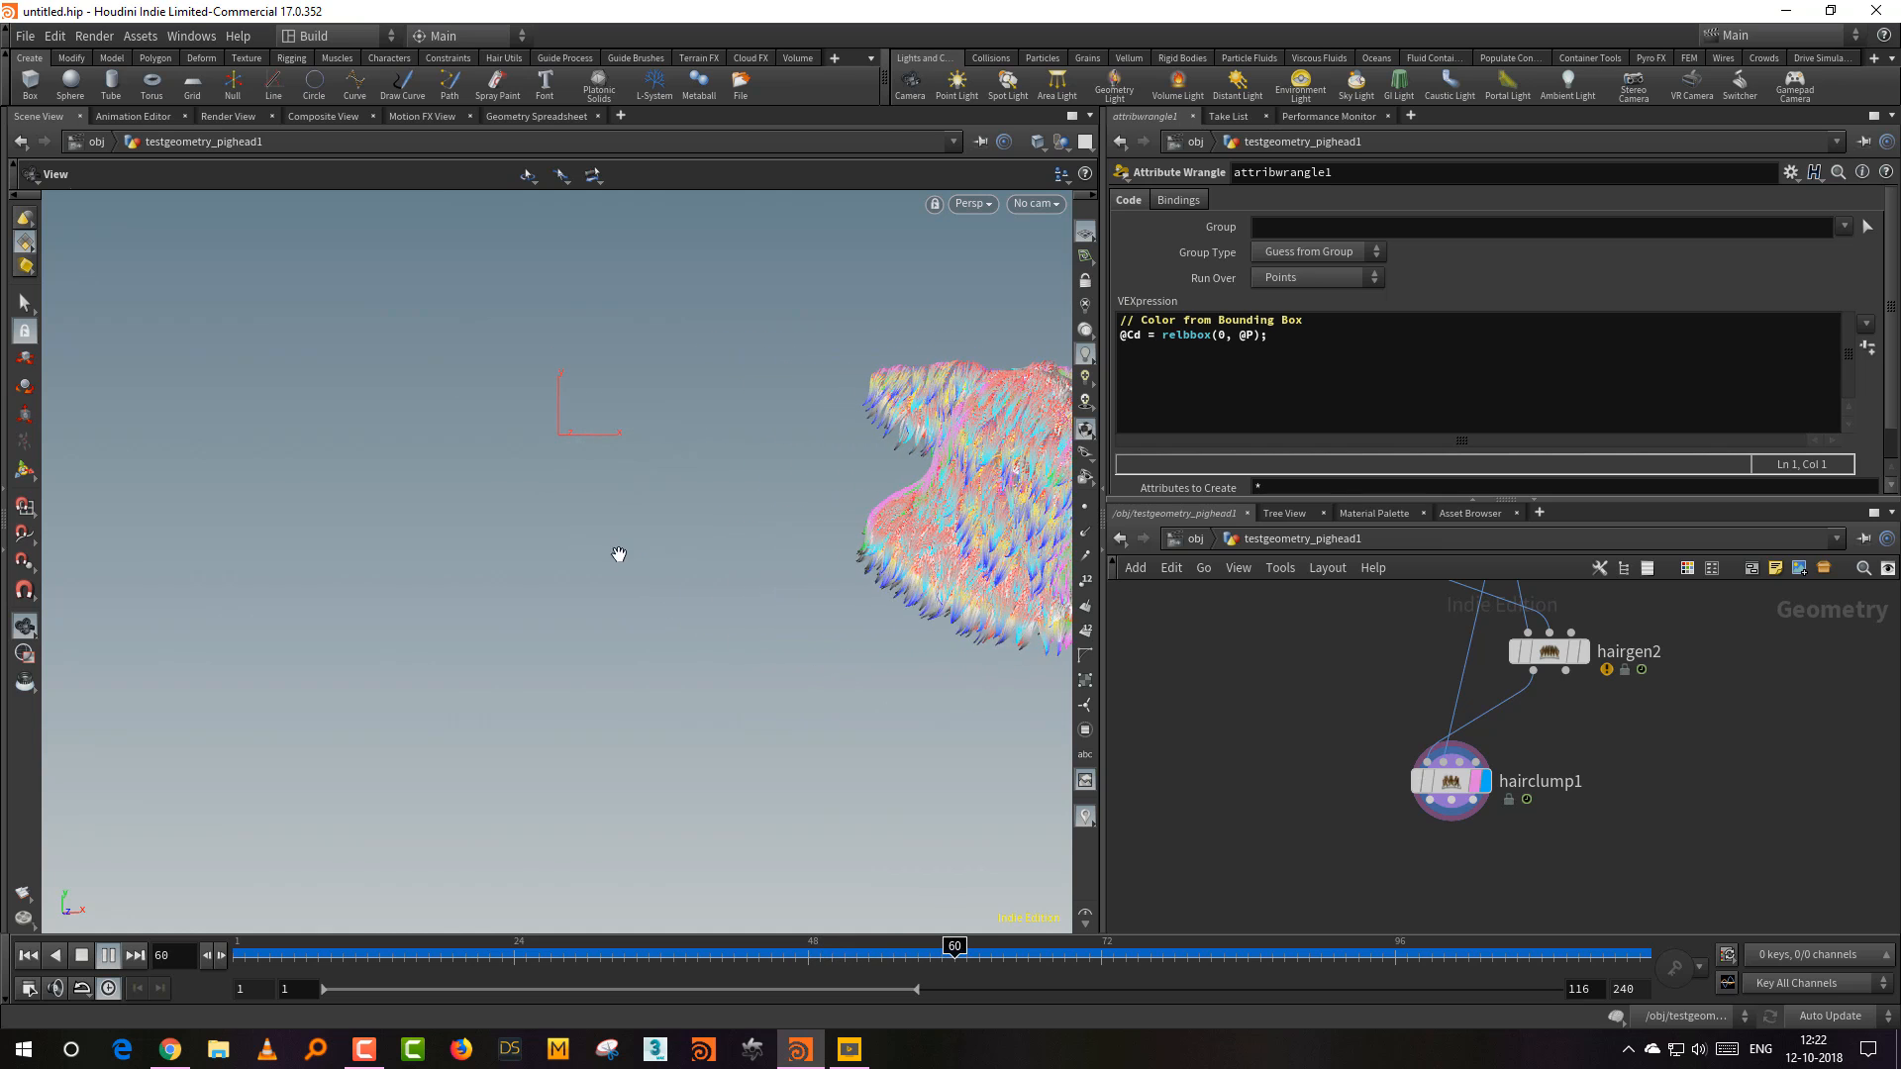
click(82, 957)
click(29, 957)
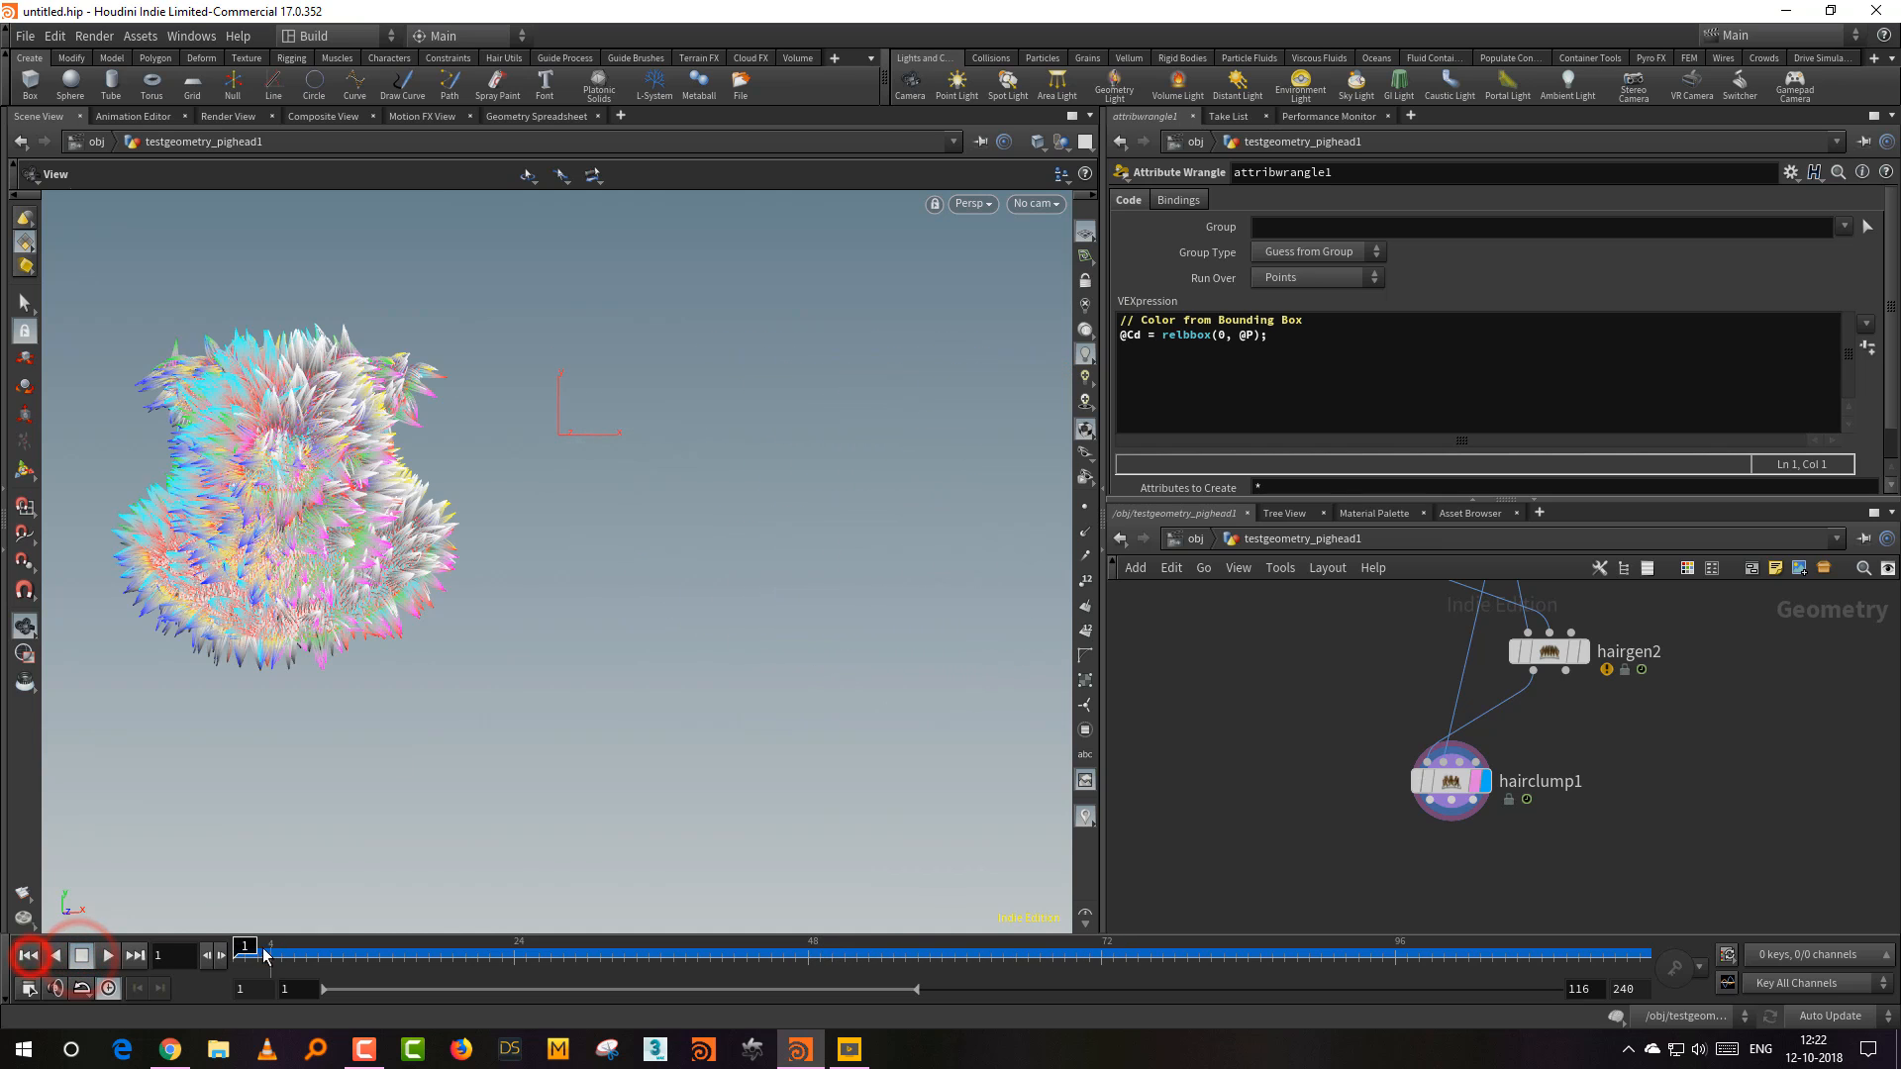
mouse_move(249, 945)
mouse_down()
mouse_move(431, 968)
mouse_move(911, 957)
mouse_move(237, 952)
mouse_up()
drag(584, 683, 506, 626)
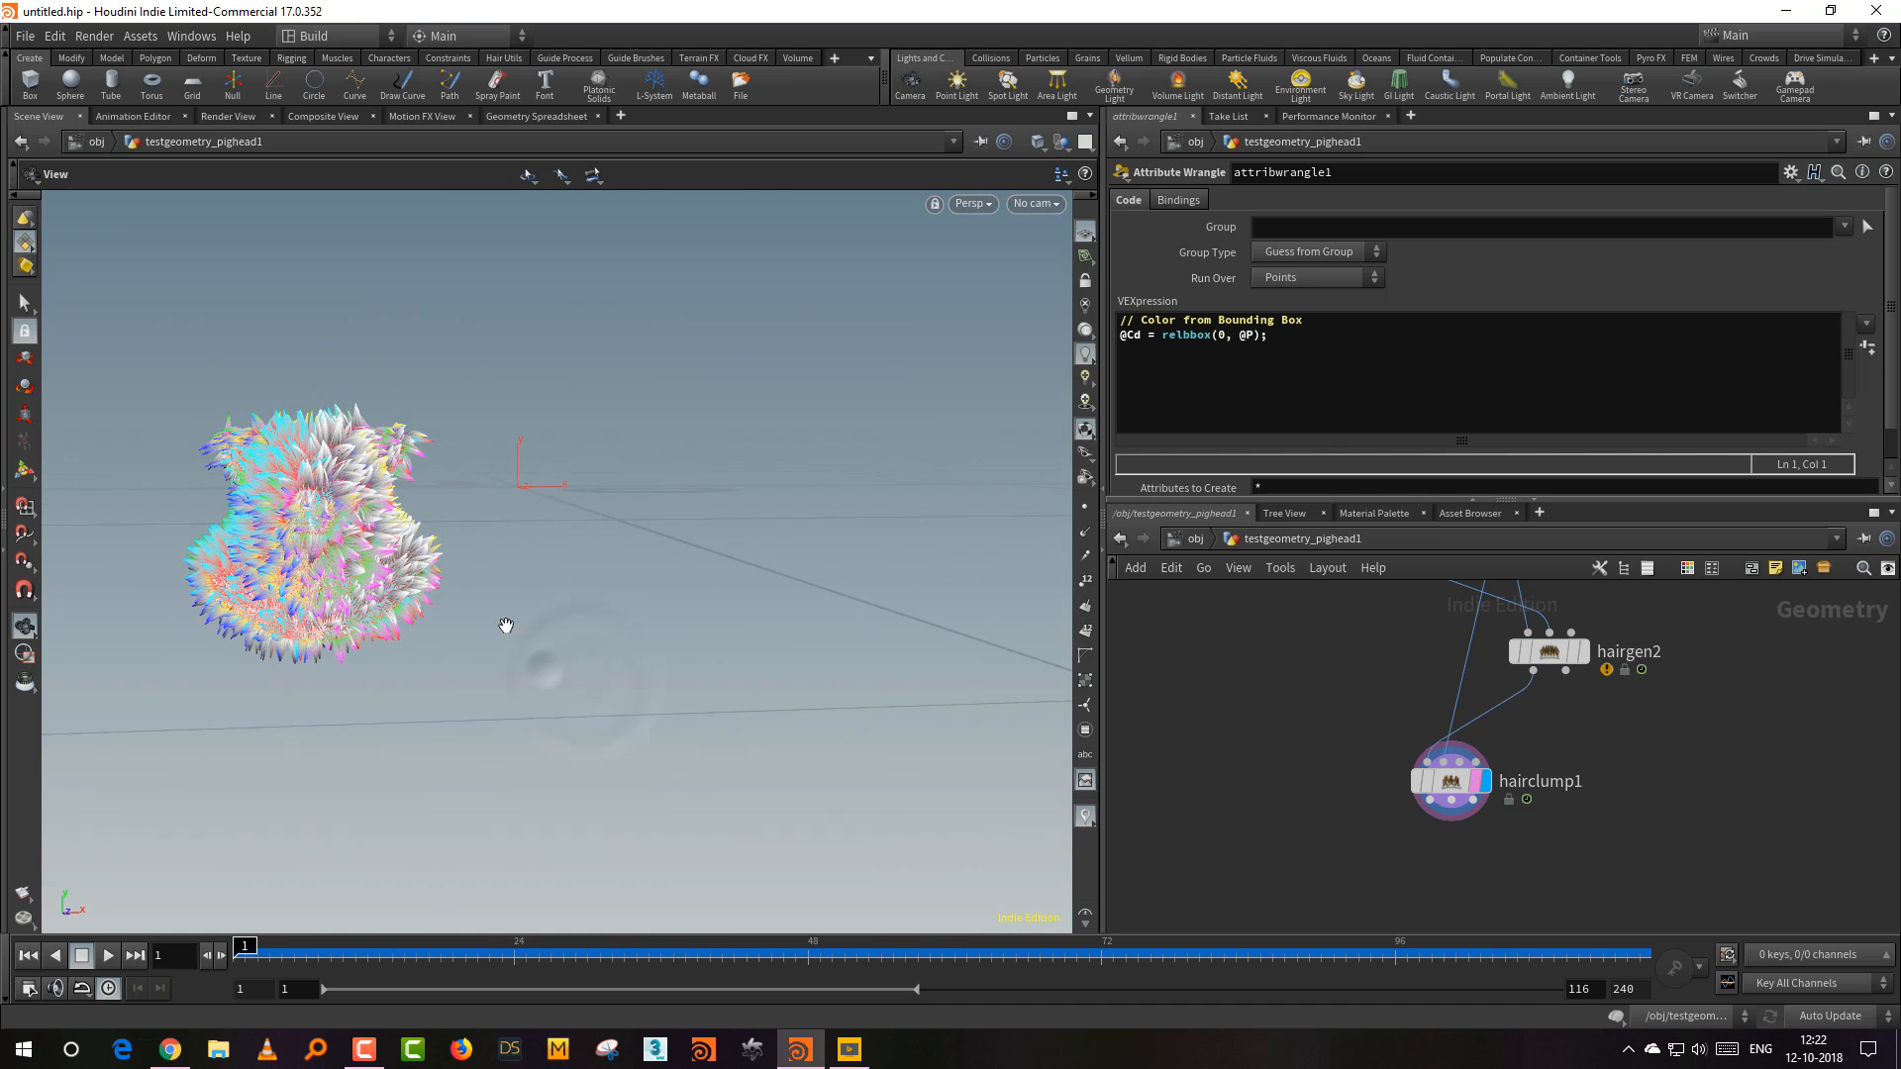
Step: Save the scene to the Desktop as "vellum hair"
click(25, 36)
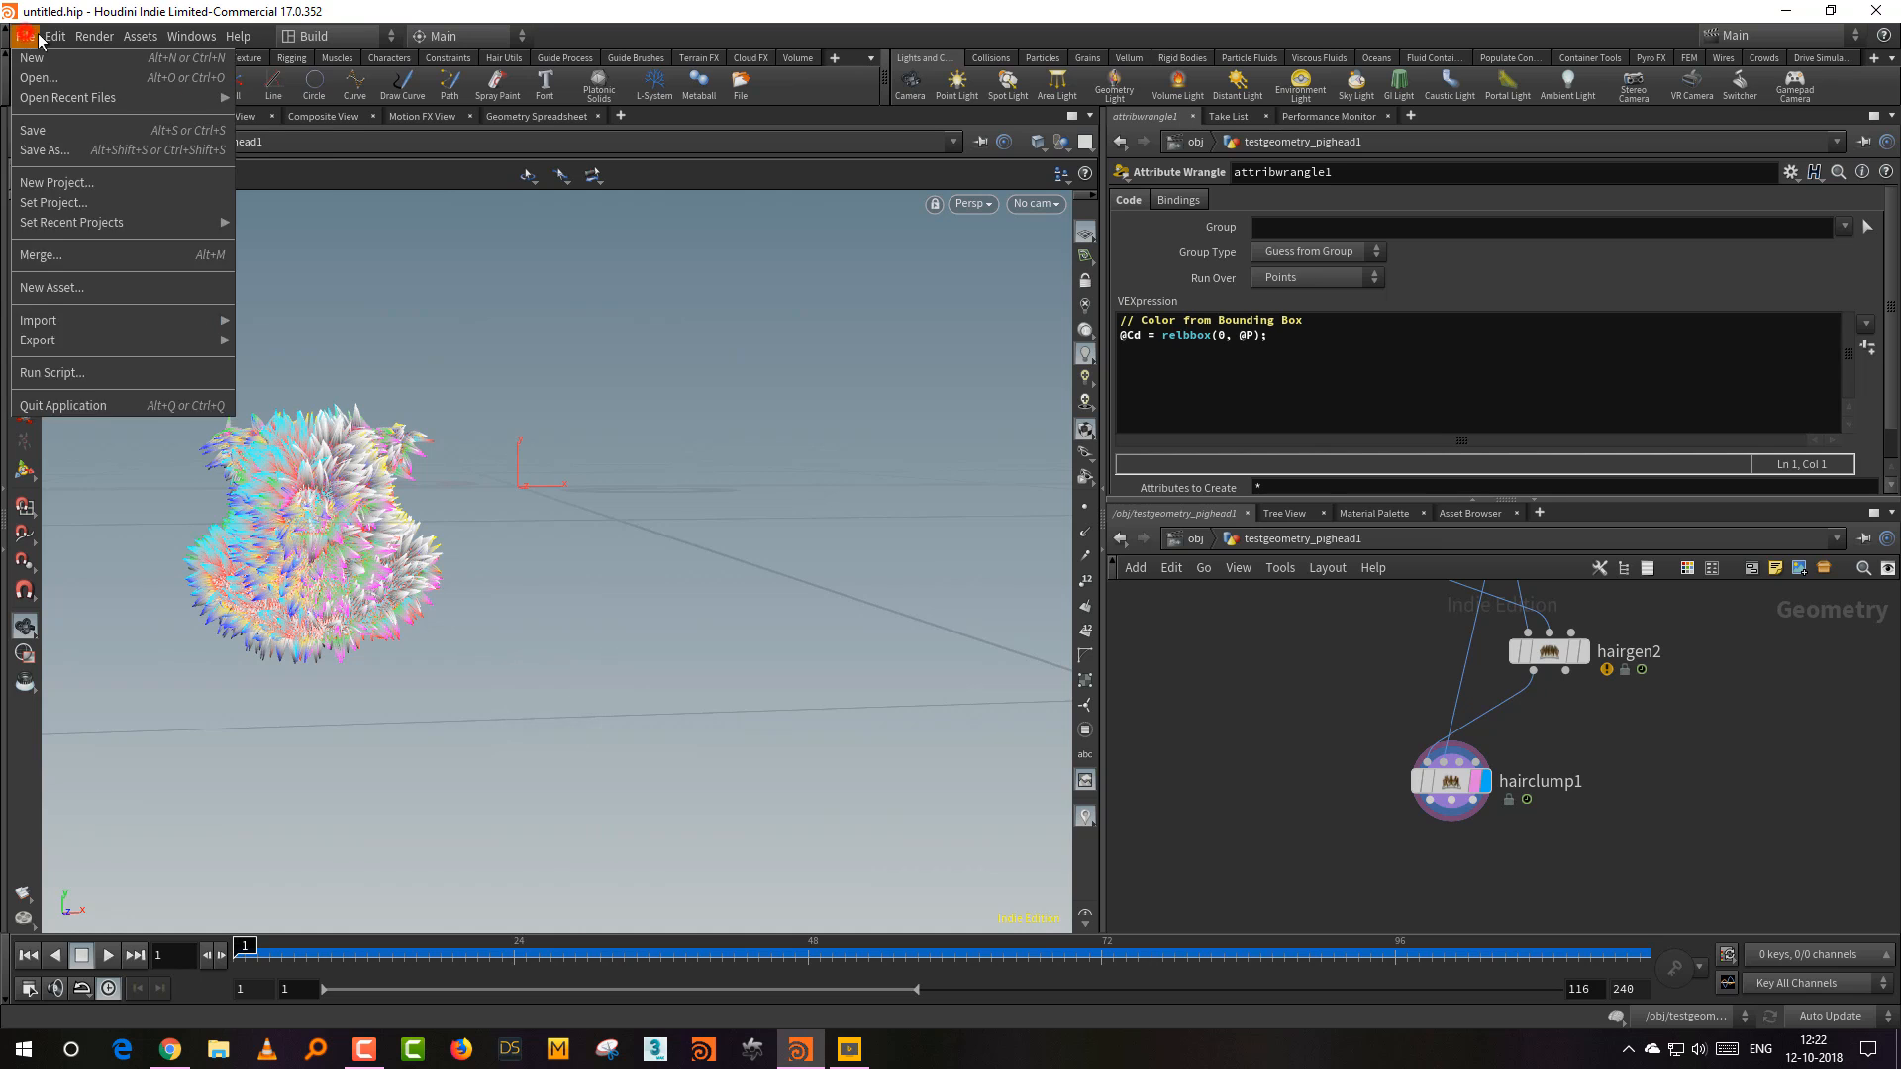
click(39, 135)
click(62, 121)
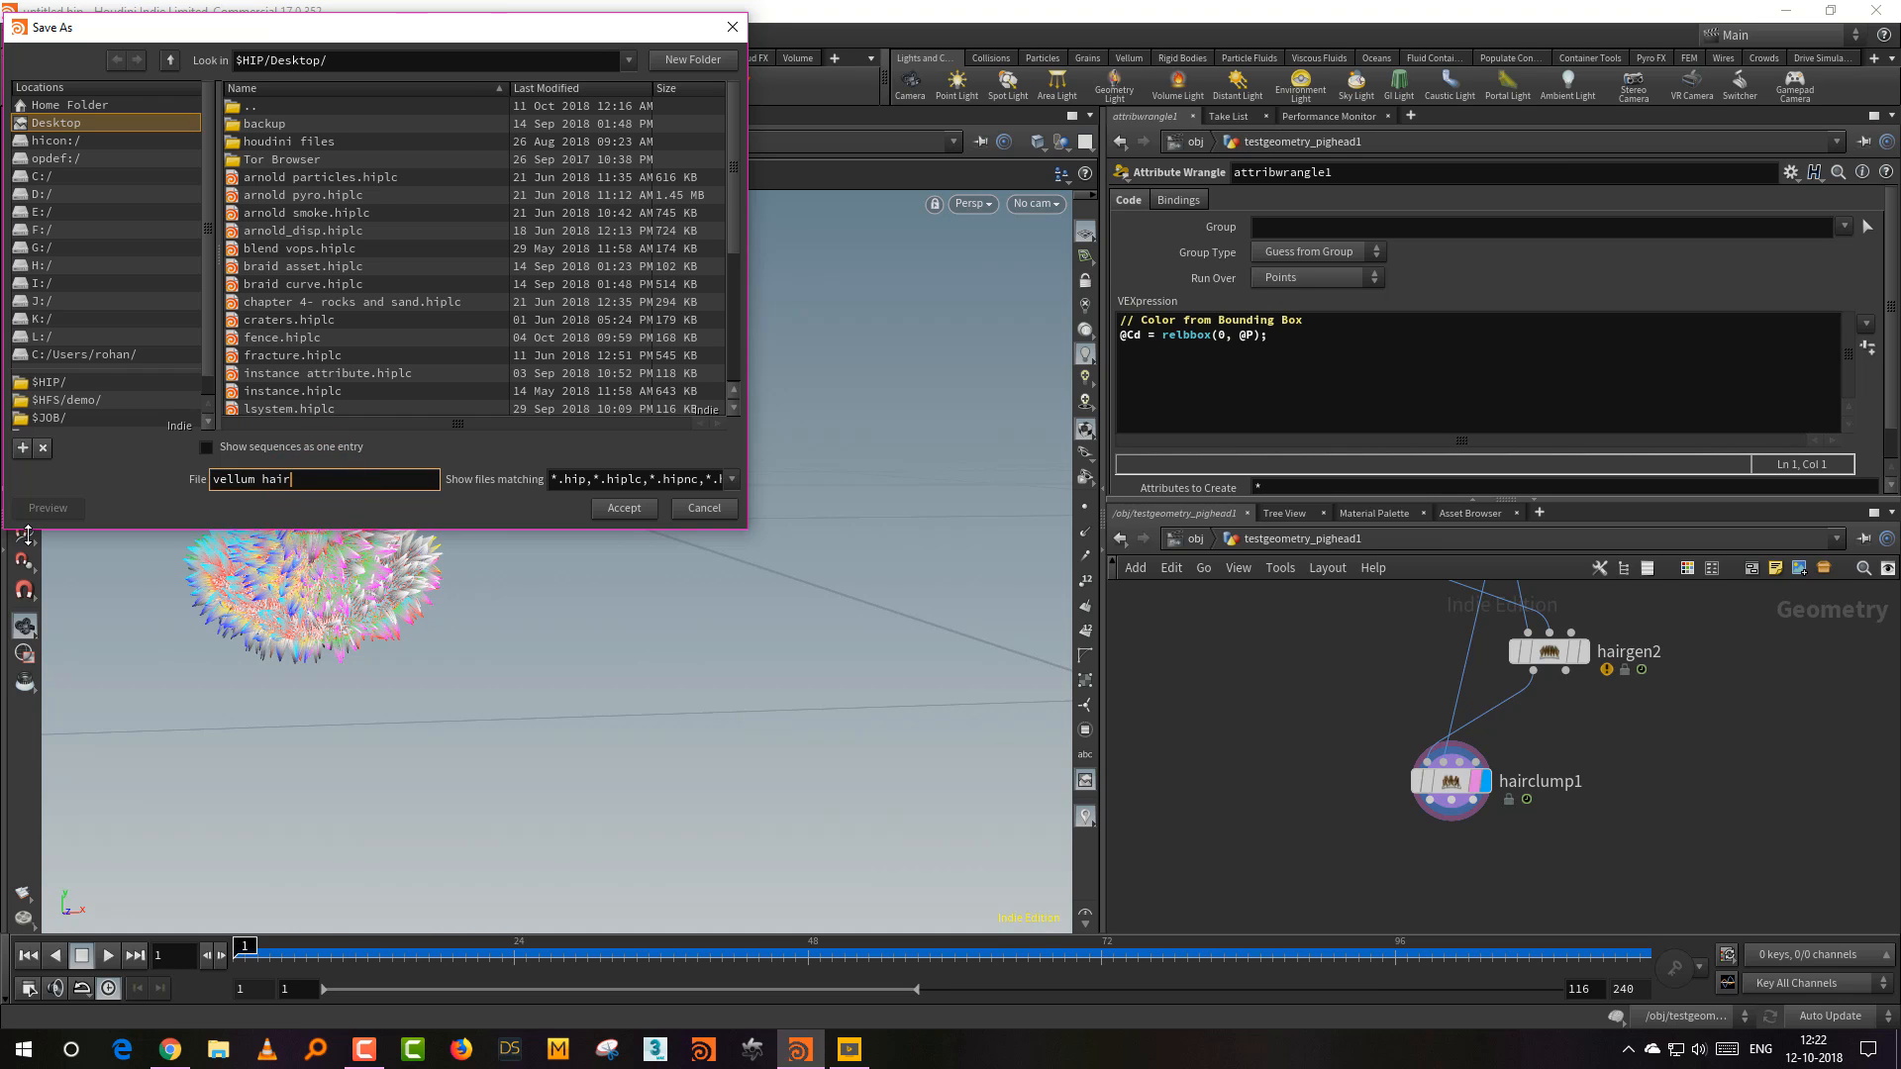
text(vellum hair)
key(Return)
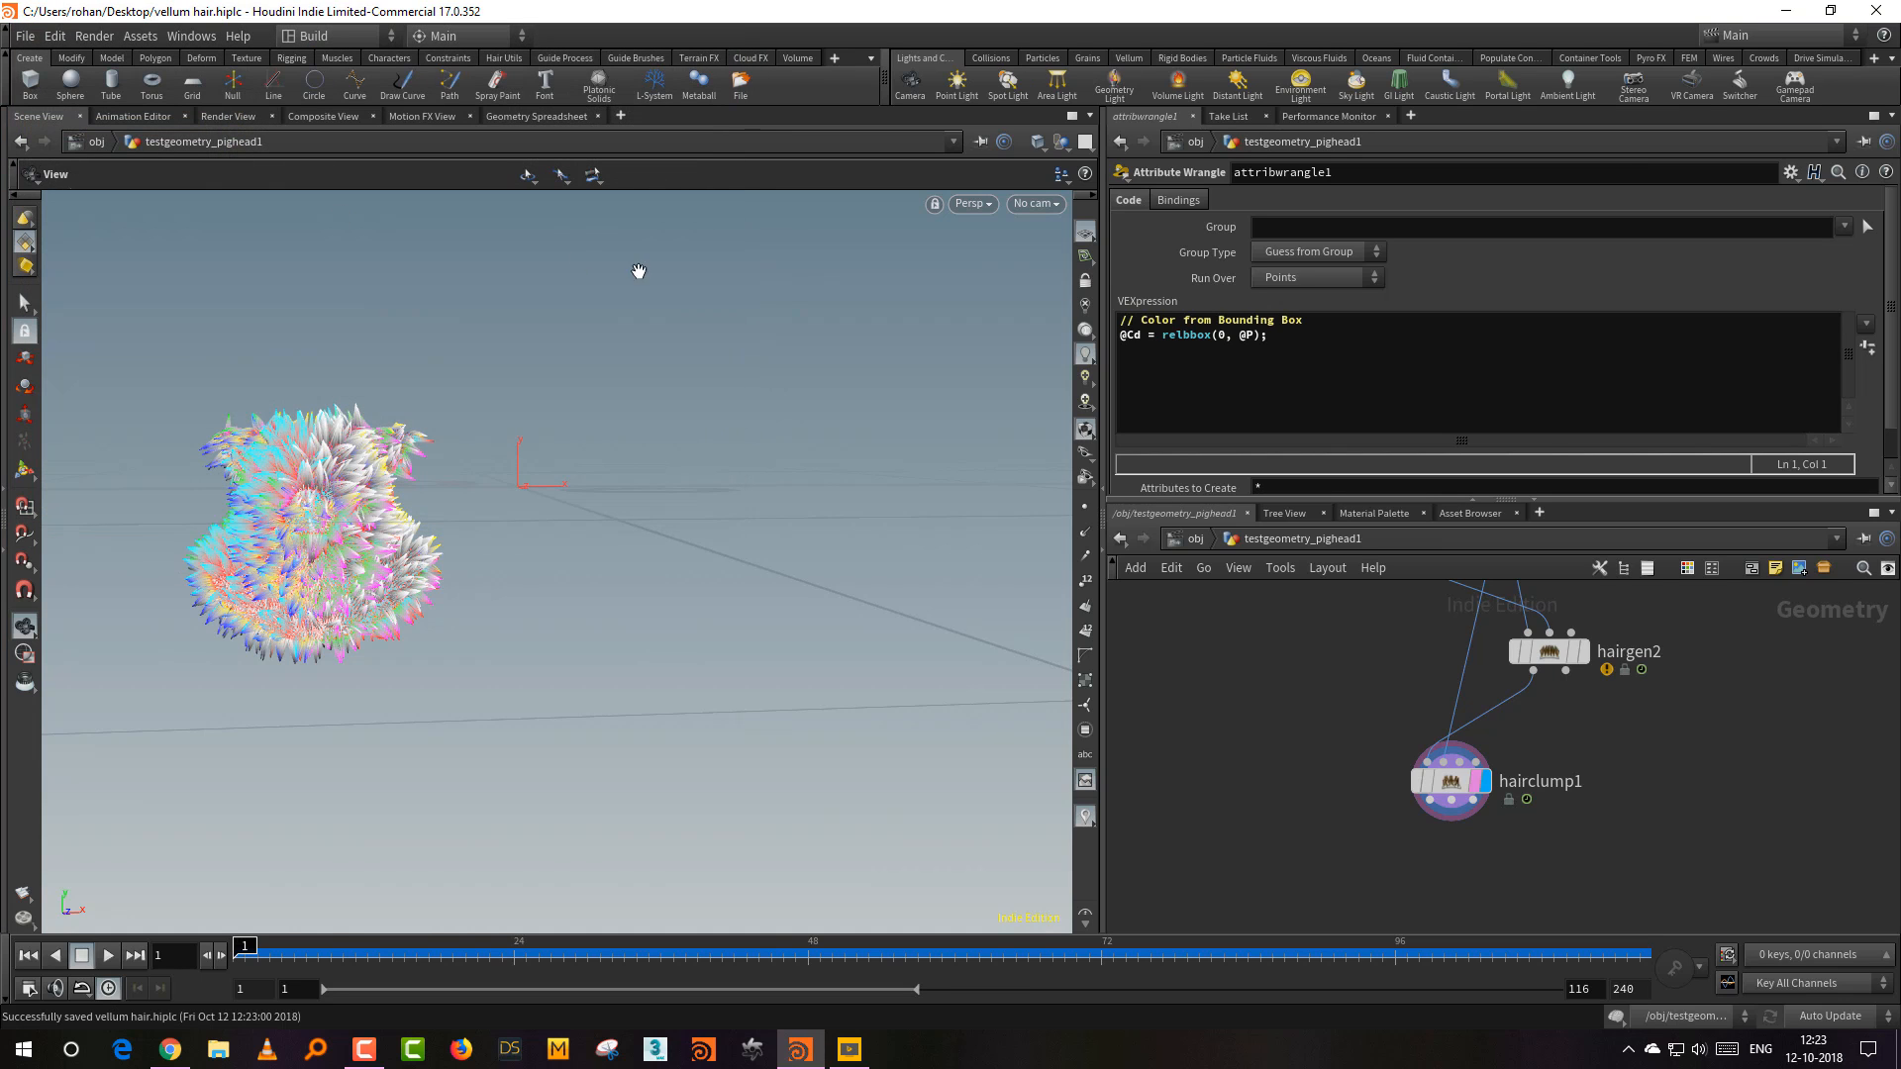
Step: Start a new empty scene and enlarge the network area
click(24, 37)
click(25, 36)
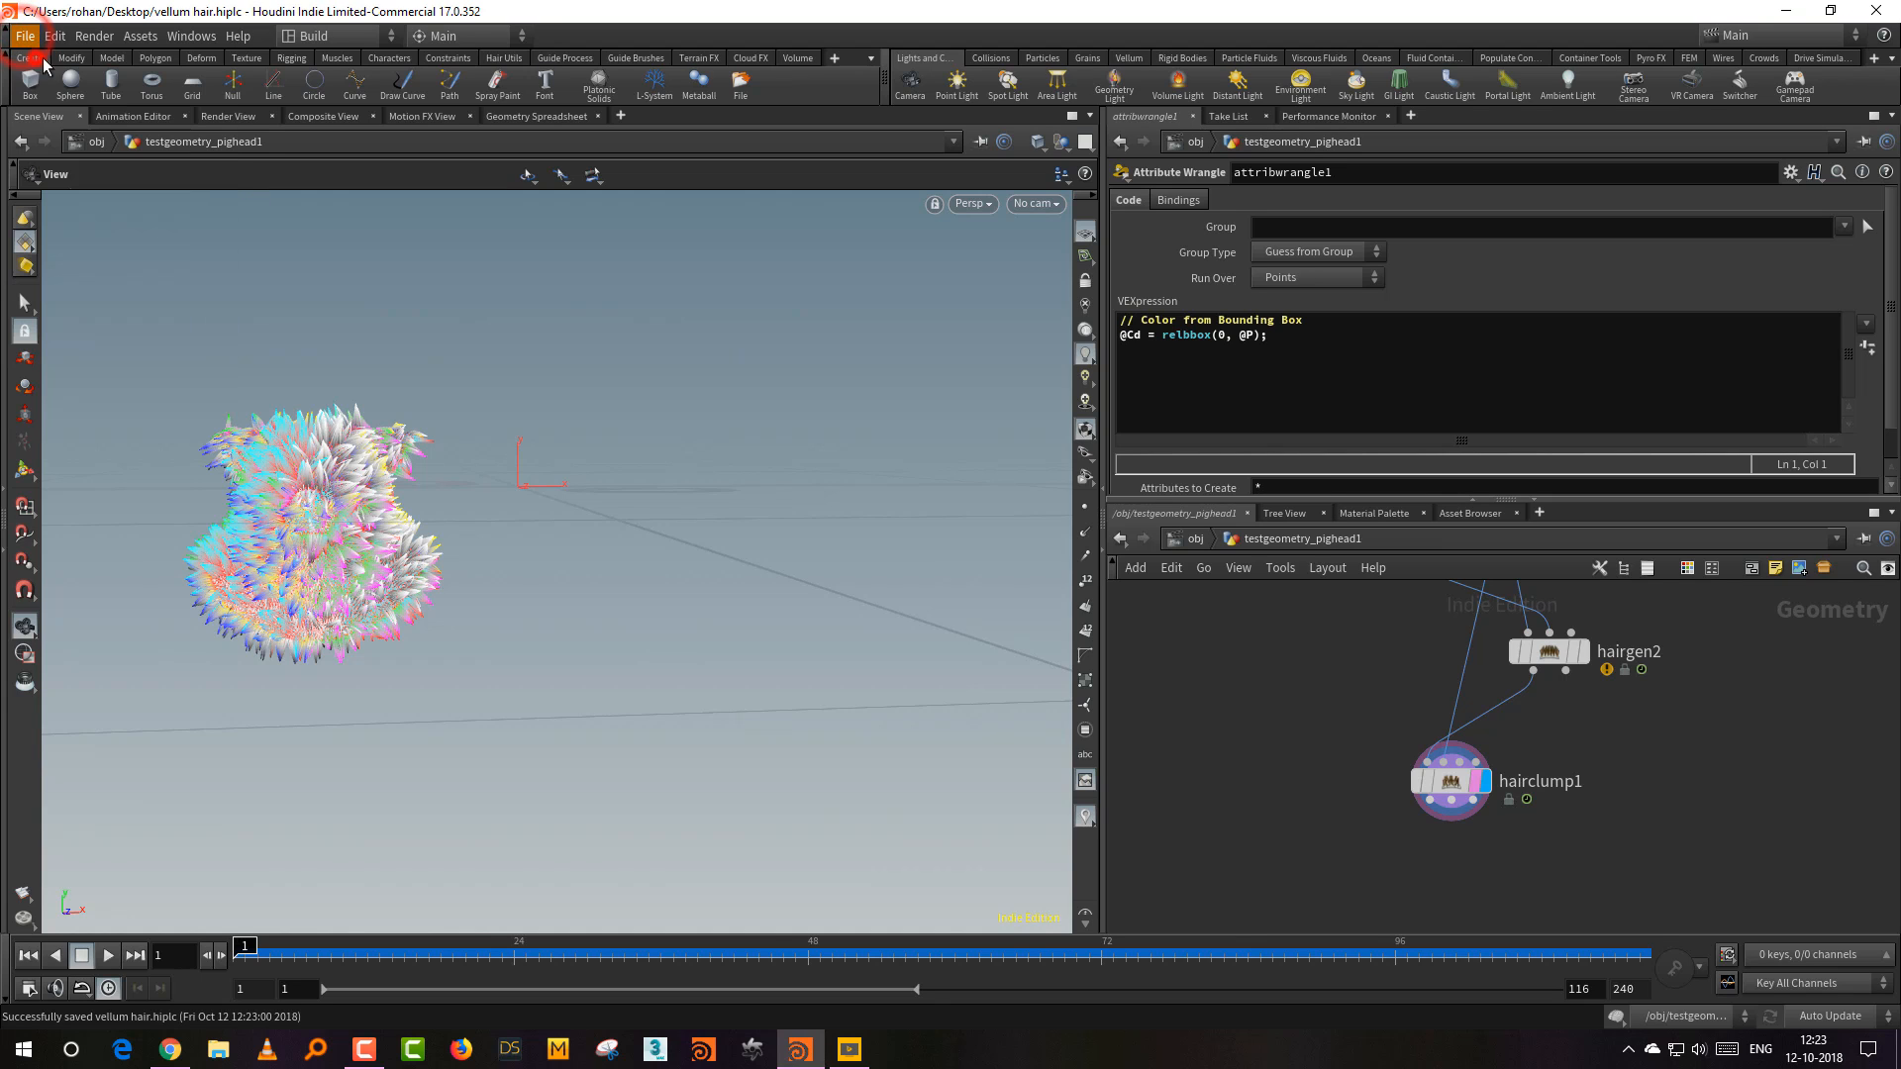
click(1260, 724)
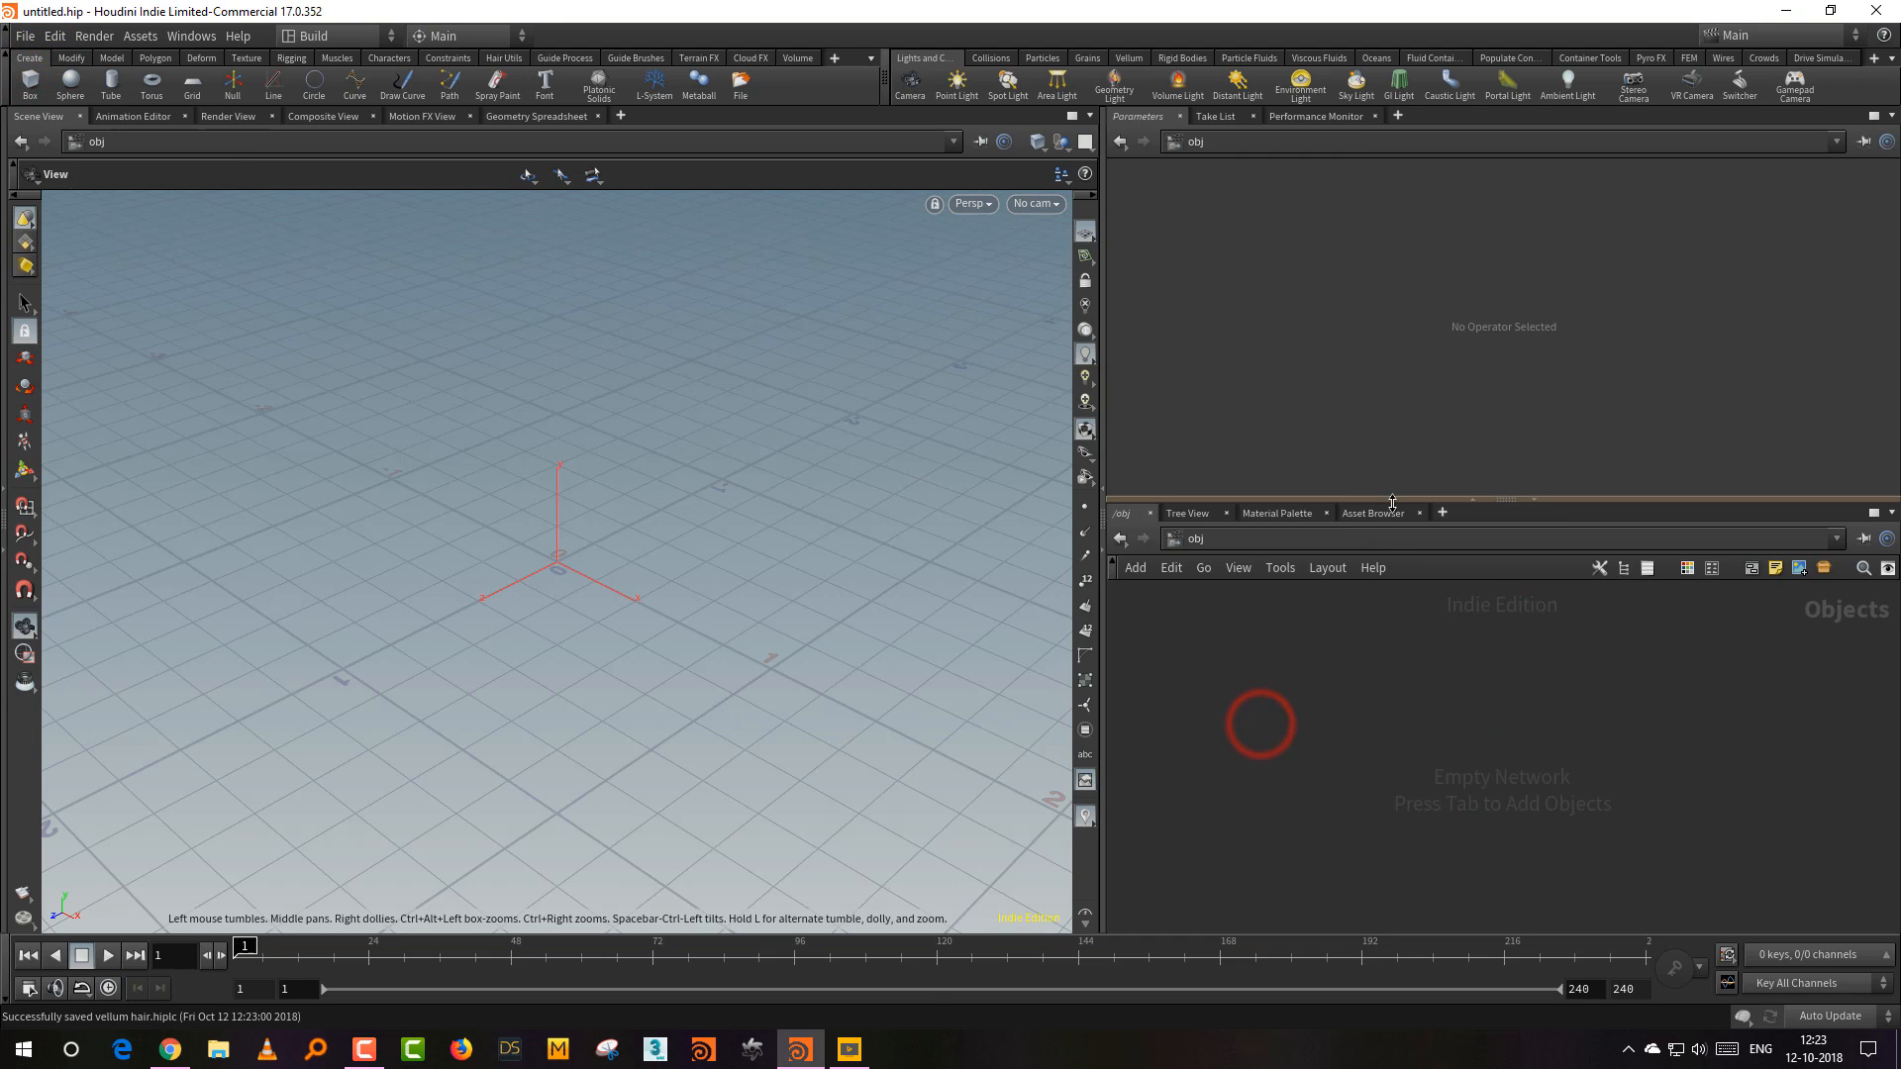
drag(1394, 501, 1397, 413)
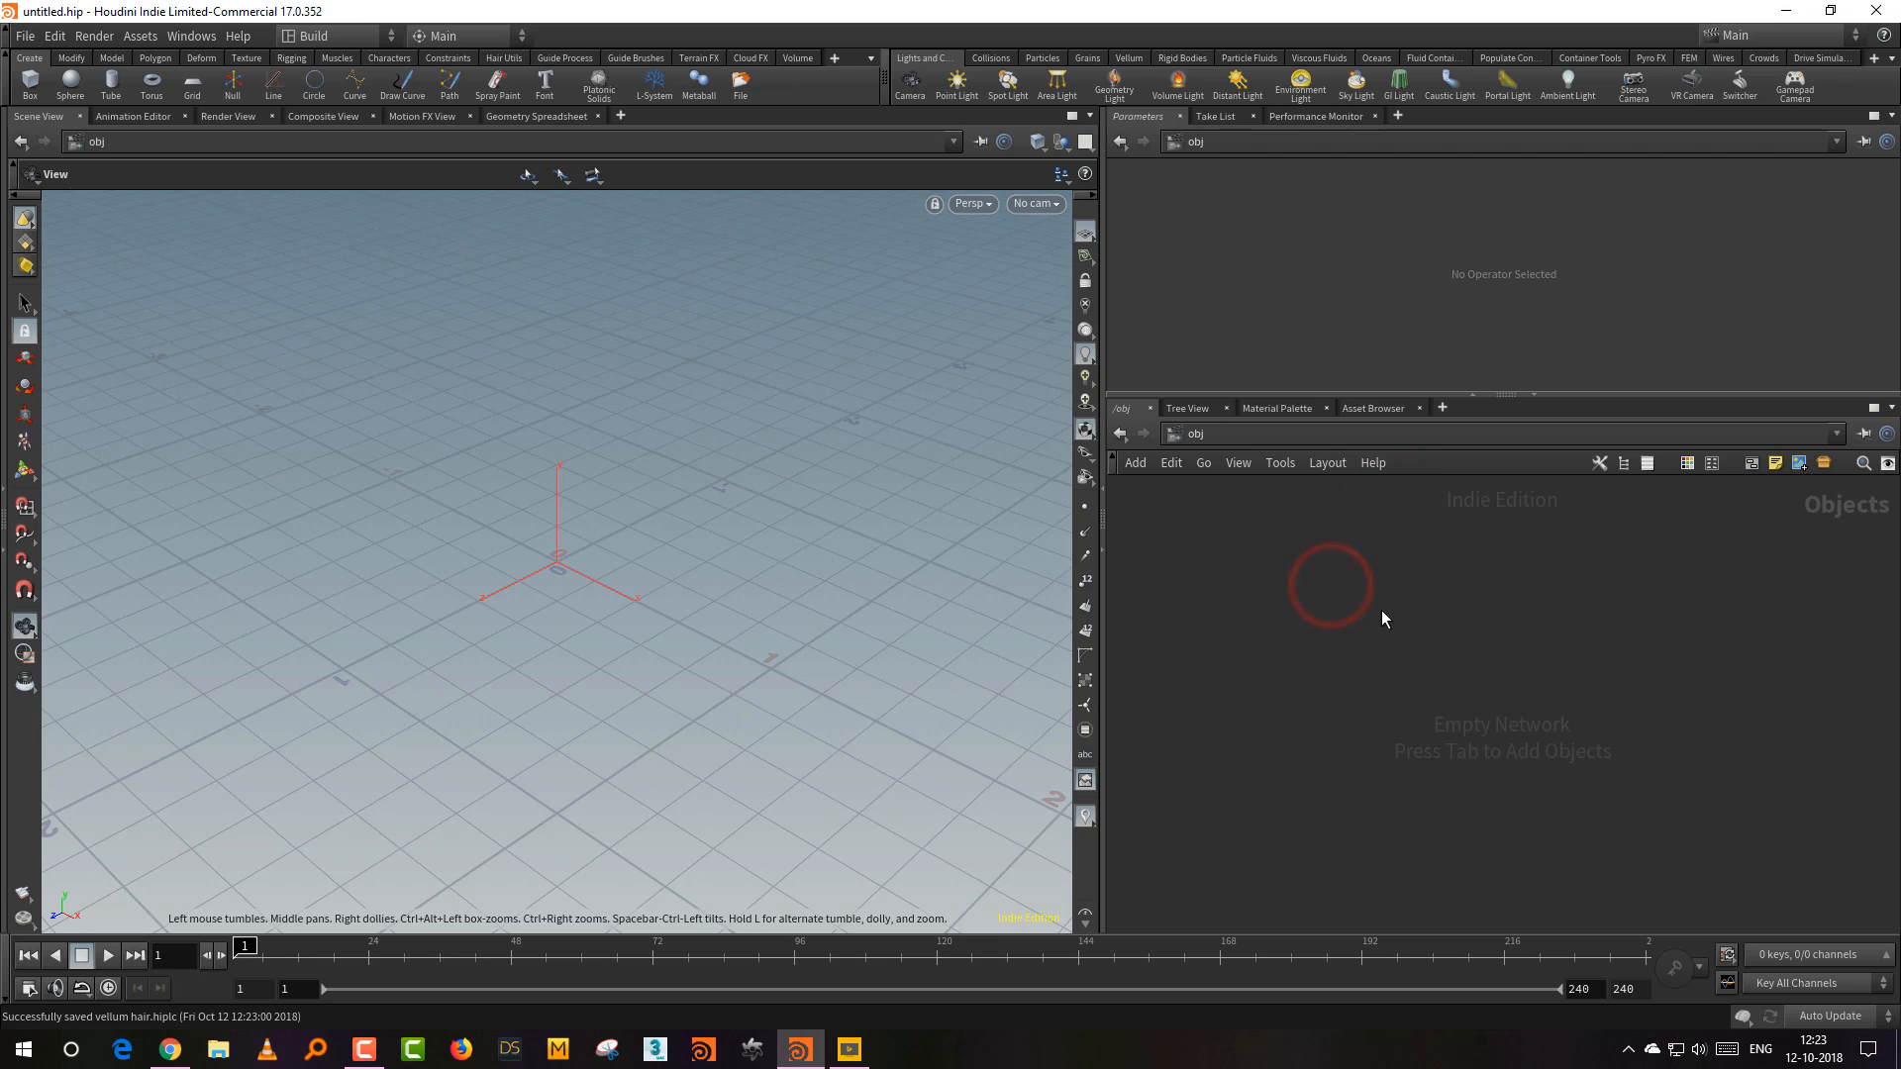
Step: Create a Grid object in the empty network and go inside it to its grid1 node
key(Tab)
text(gri)
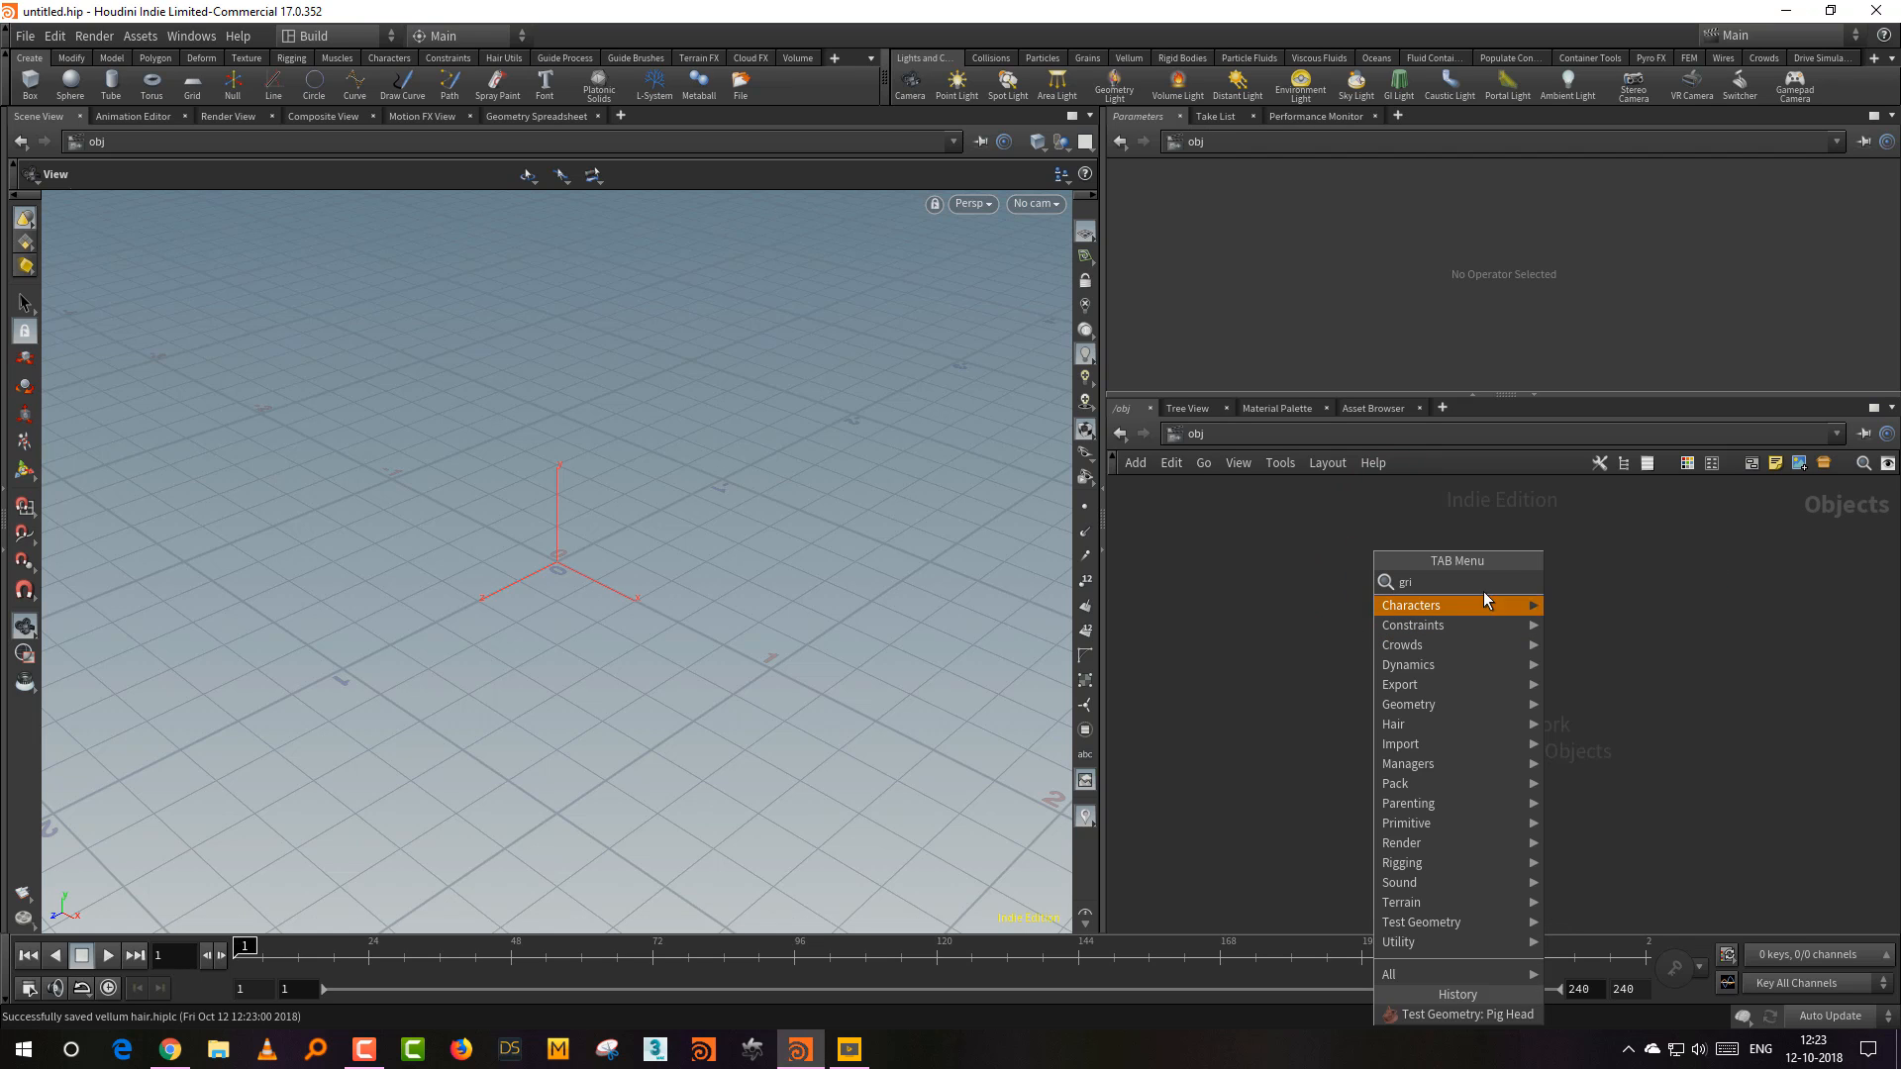
key(Return)
click(1528, 612)
click(1661, 579)
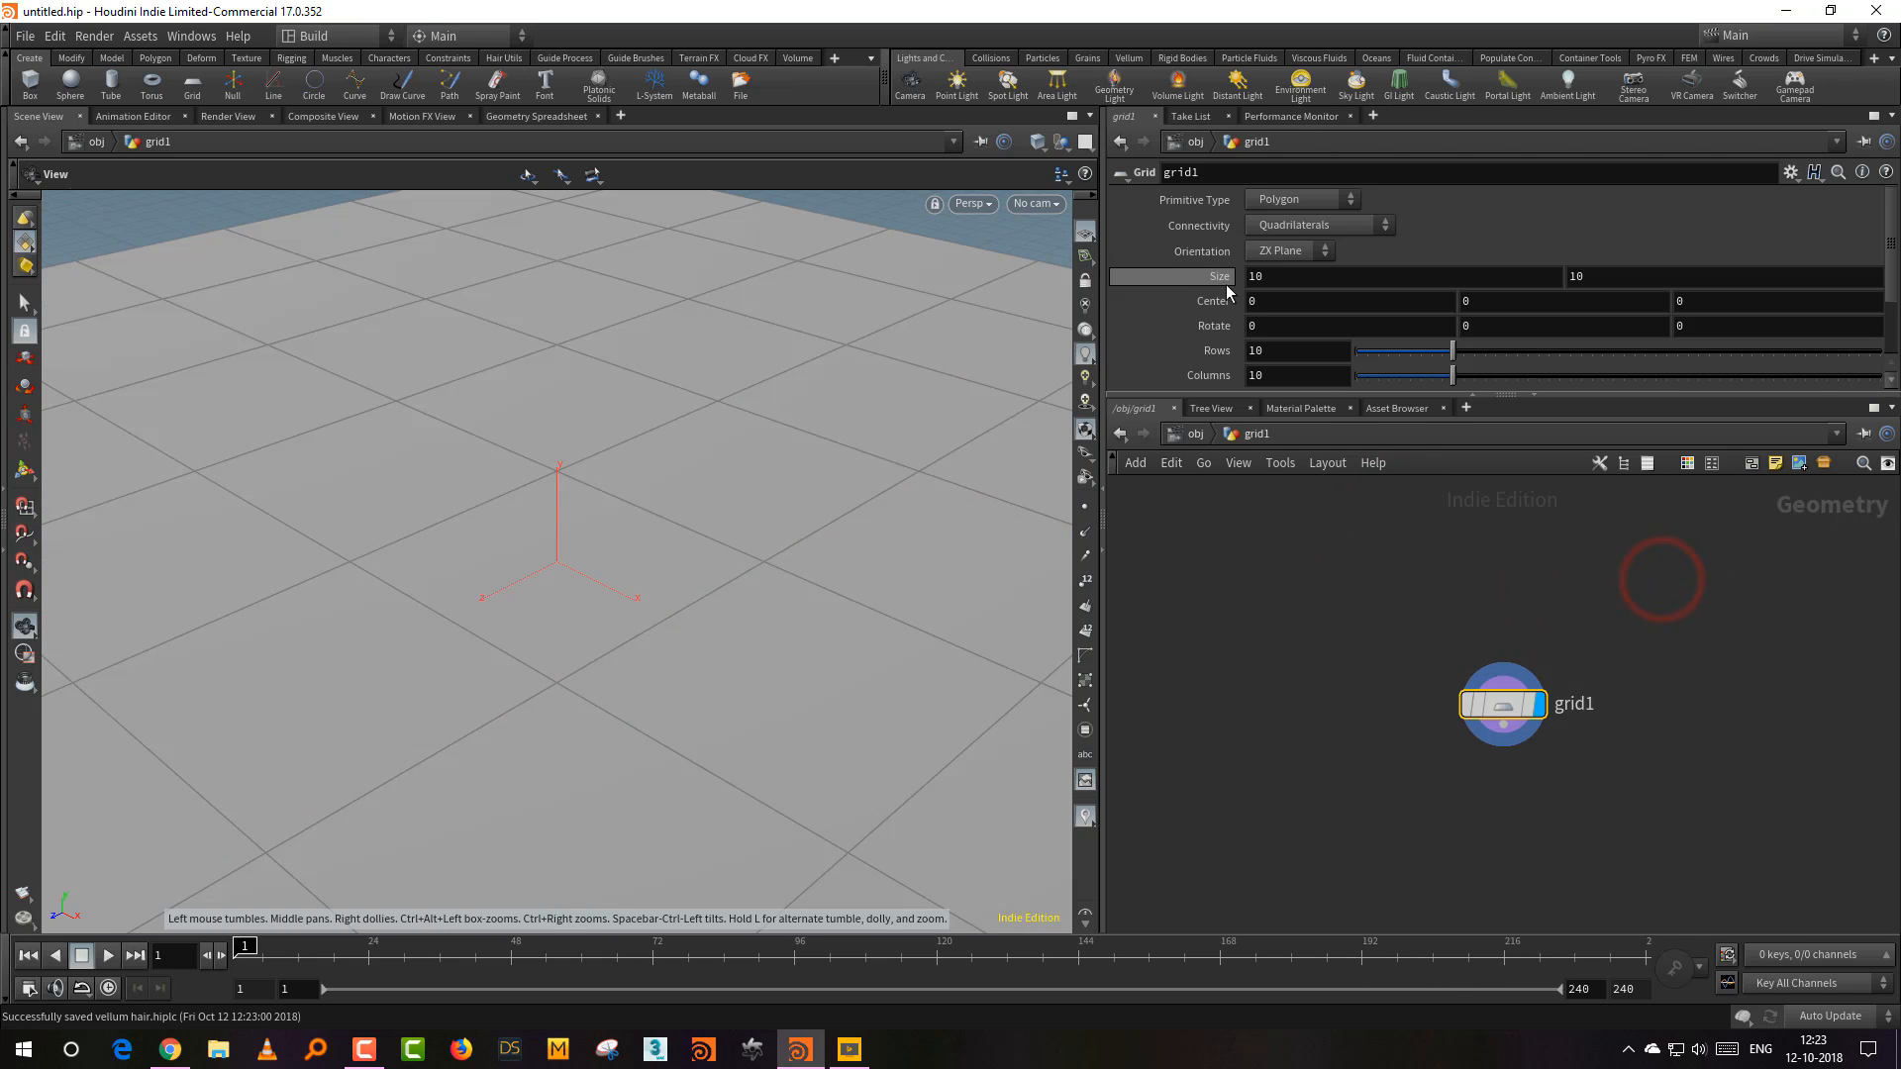
Step: Set grid1's size to 3.8 by 3.8 and its rows and columns to 2
middle_drag(1226, 283, 709, 425)
drag(1708, 357, 1773, 353)
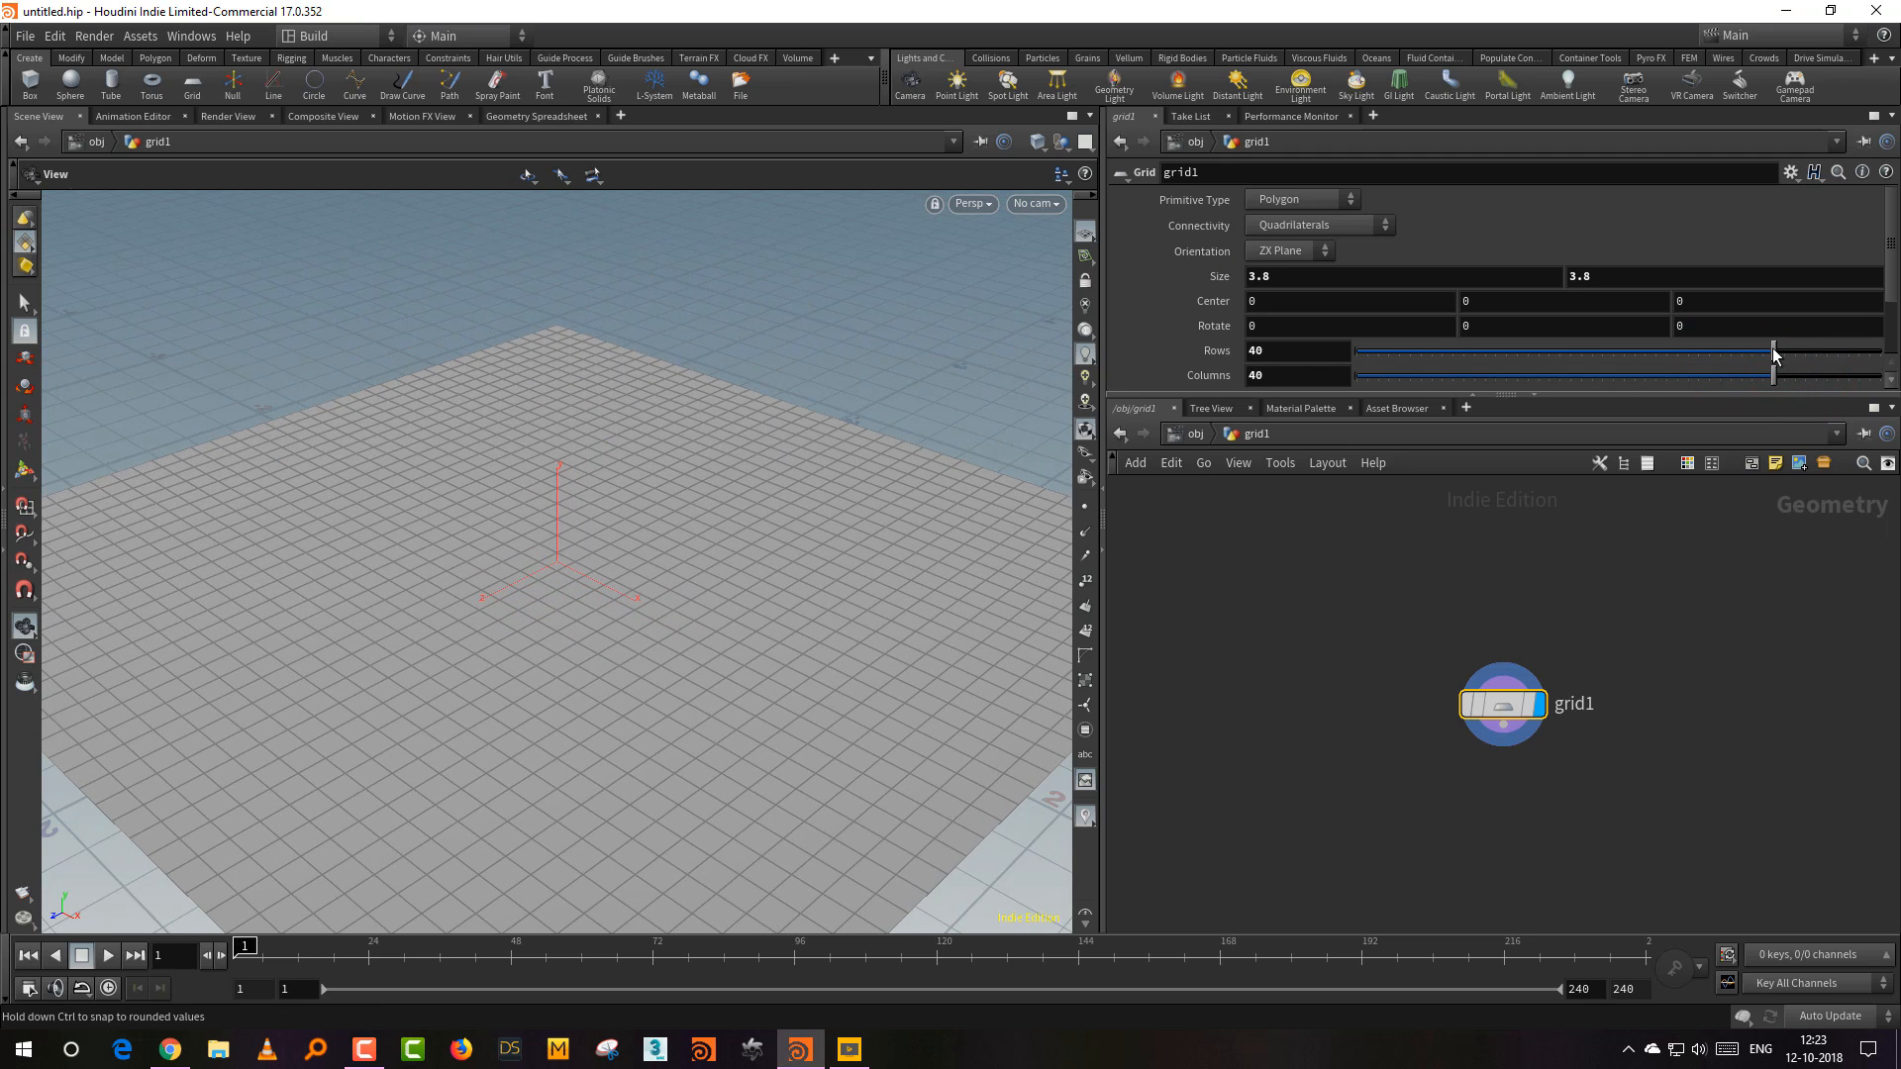
click(1367, 353)
click(1366, 376)
middle_drag(1363, 802, 1366, 744)
right_drag(715, 729, 635, 762)
middle_drag(634, 762, 611, 694)
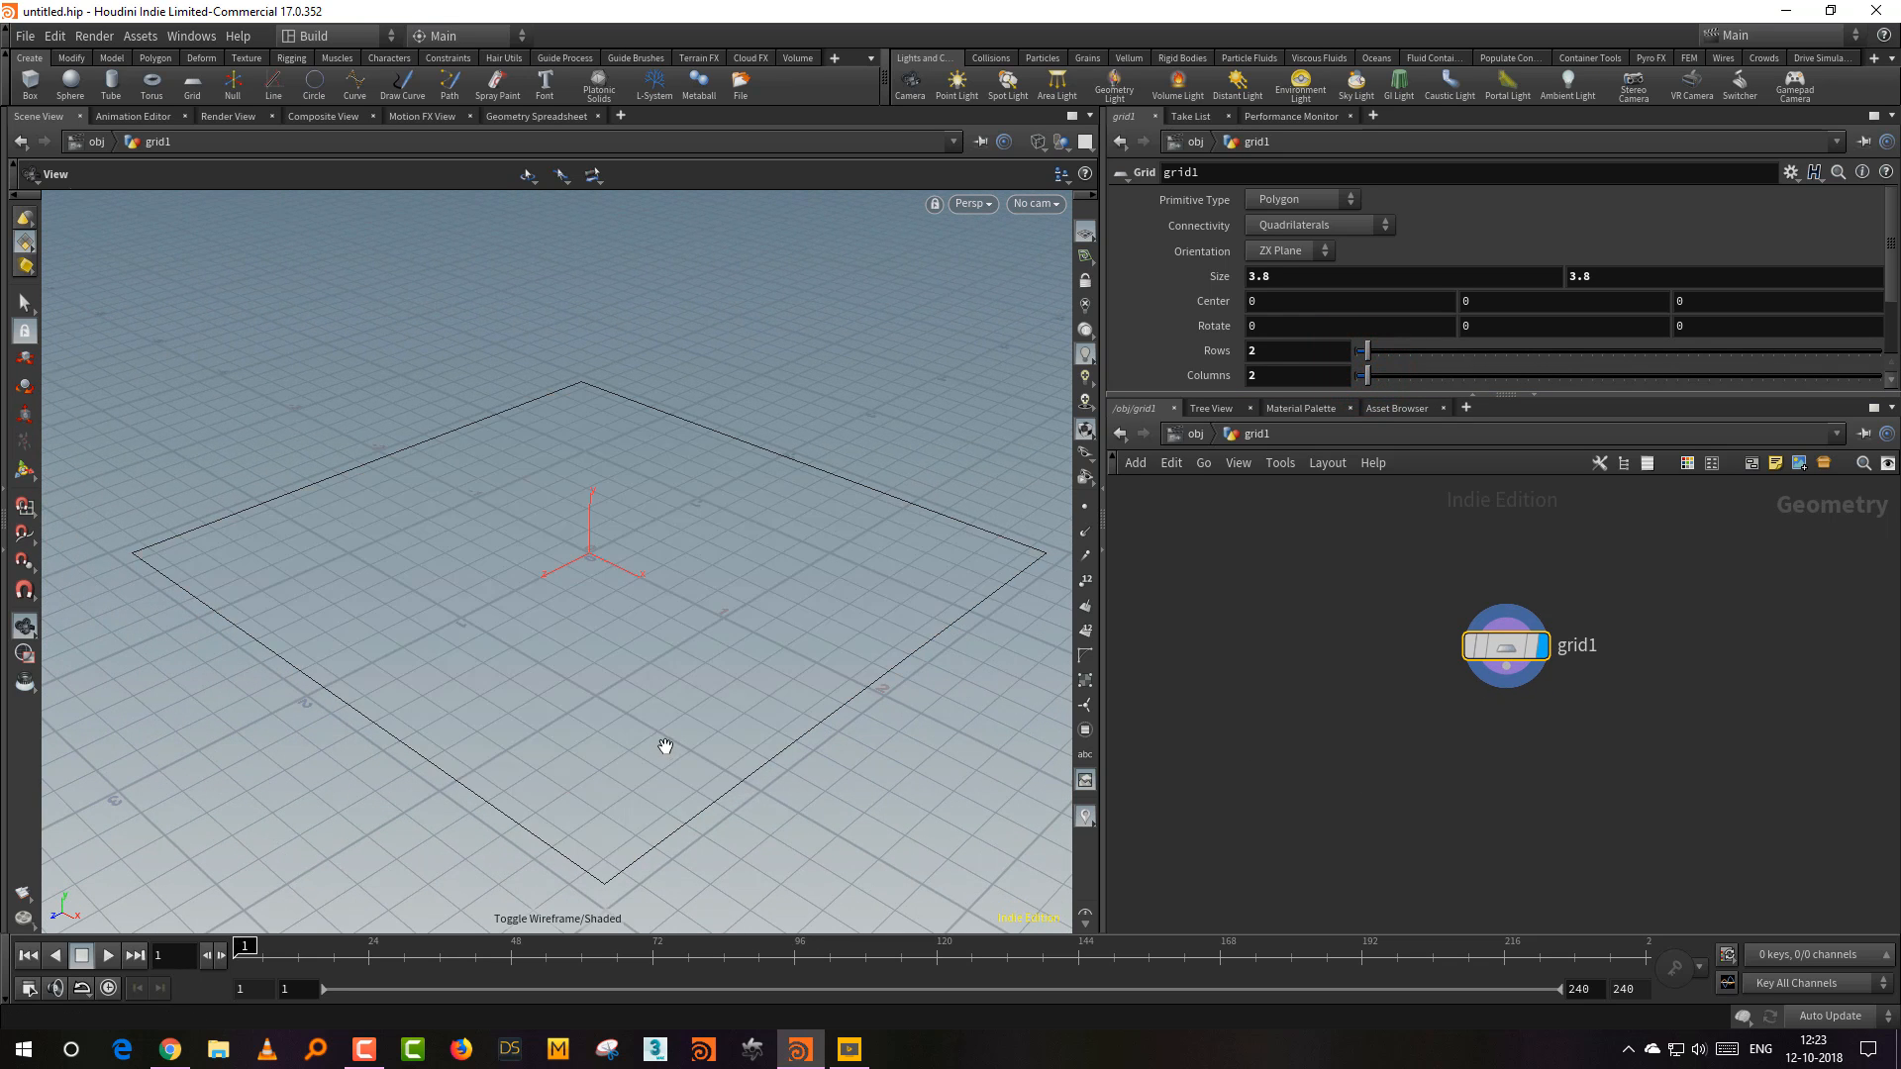
Step: Add a Remesh node below grid1, wire grid1 into it, and display it shaded with wireframe
key(Tab)
text(re)
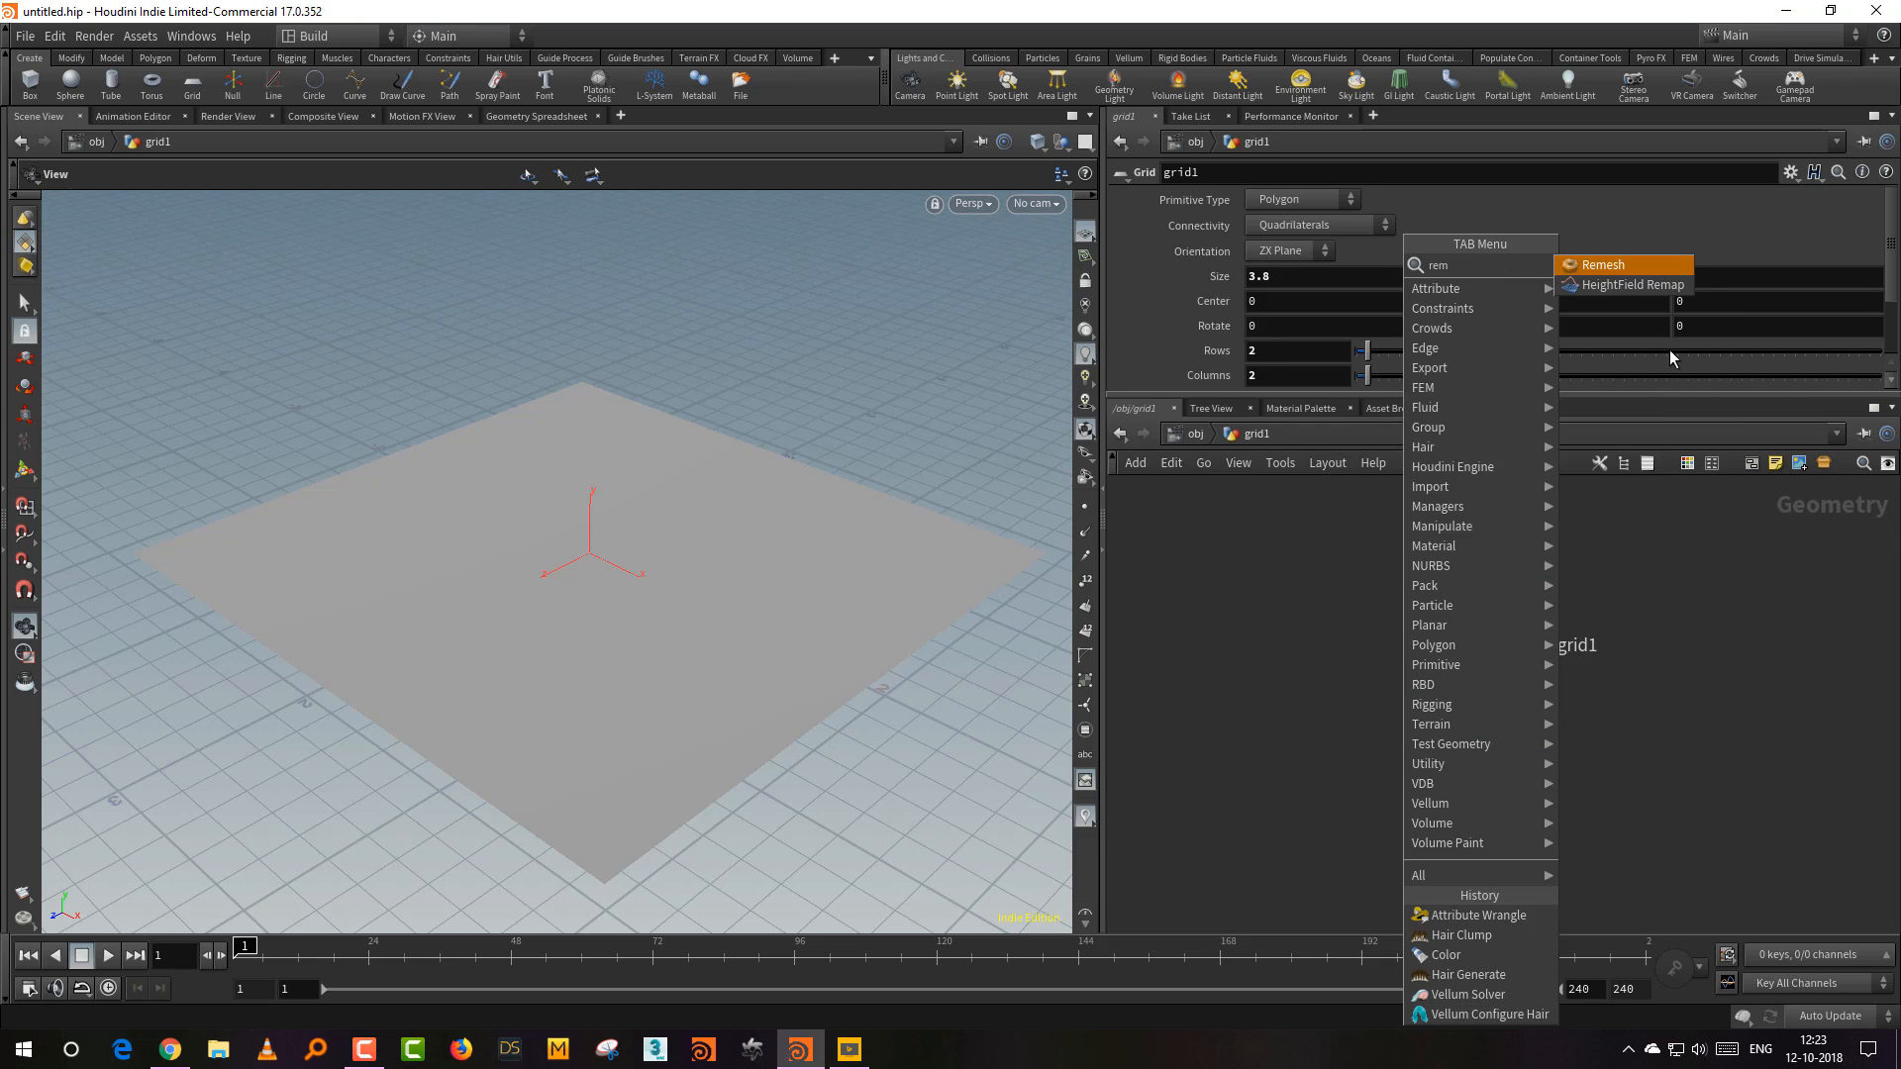
text(m)
click(1636, 268)
click(1506, 763)
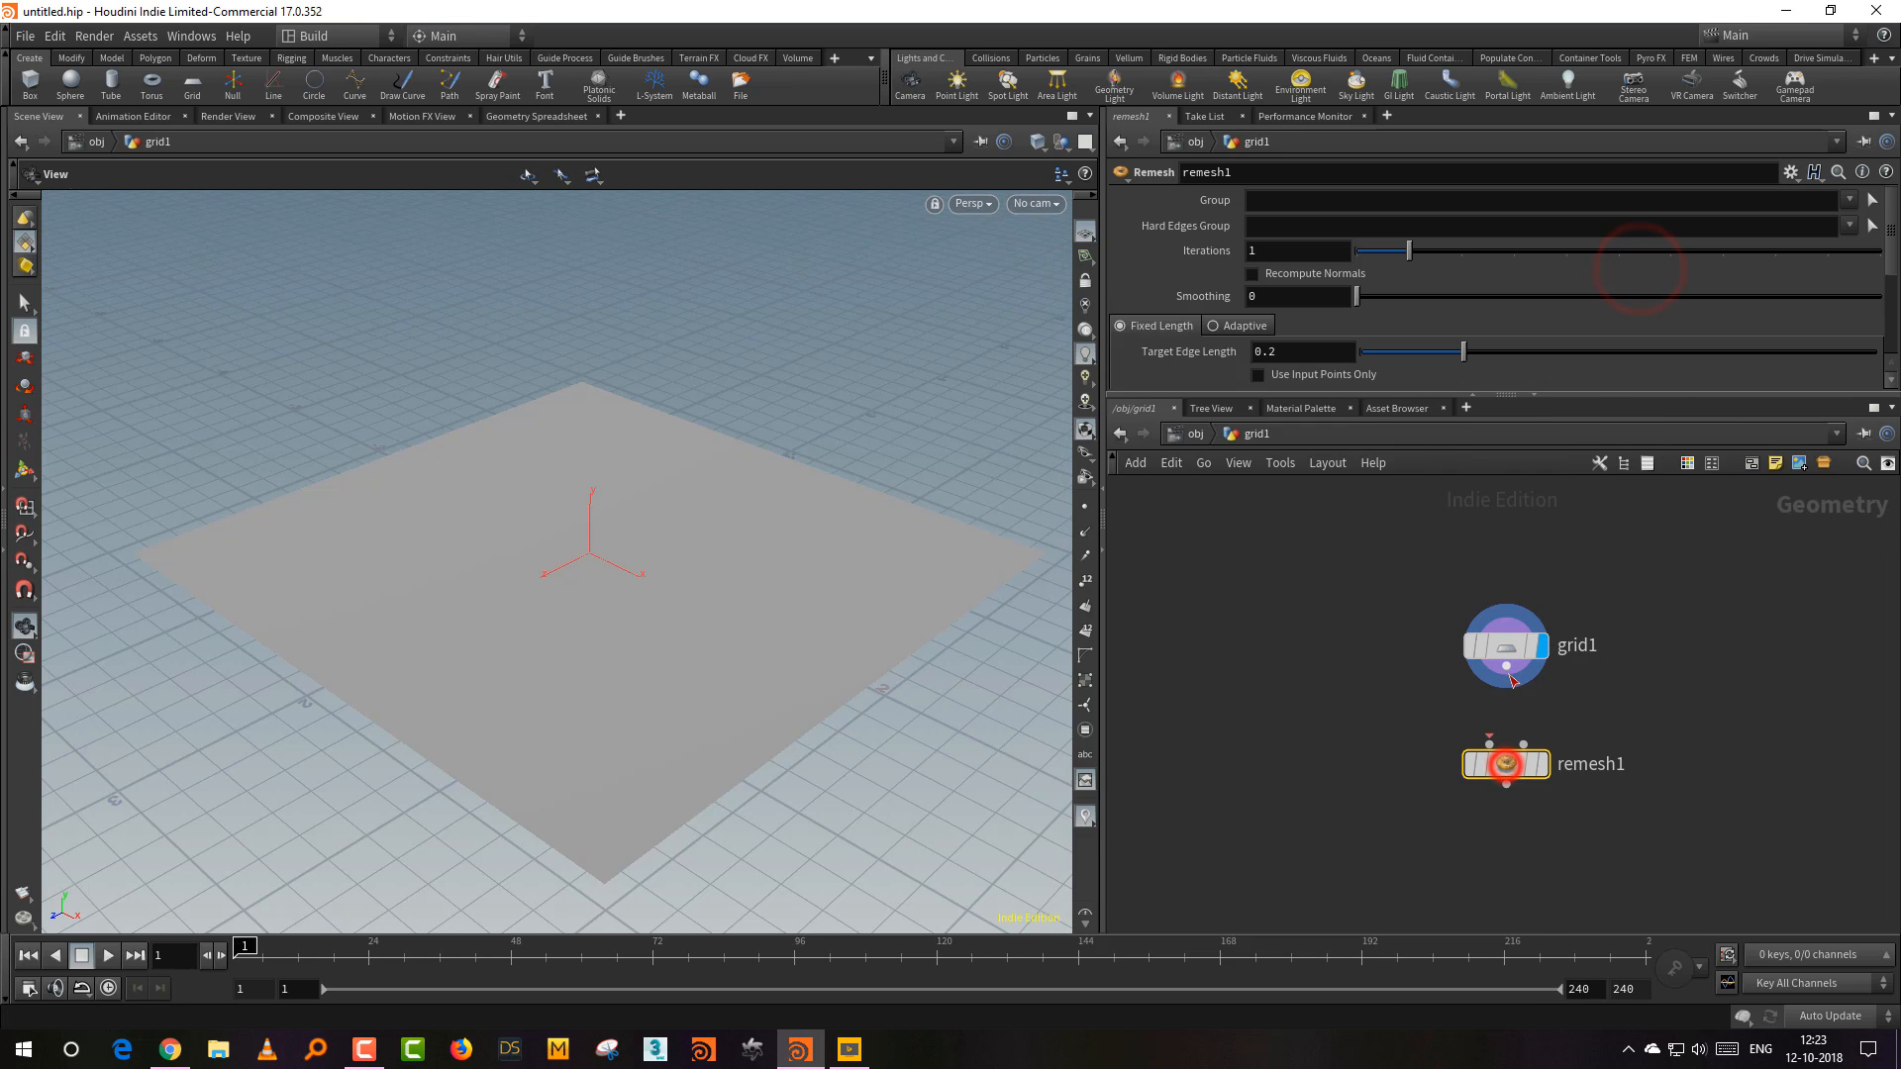
click(1540, 765)
key(shift+w)
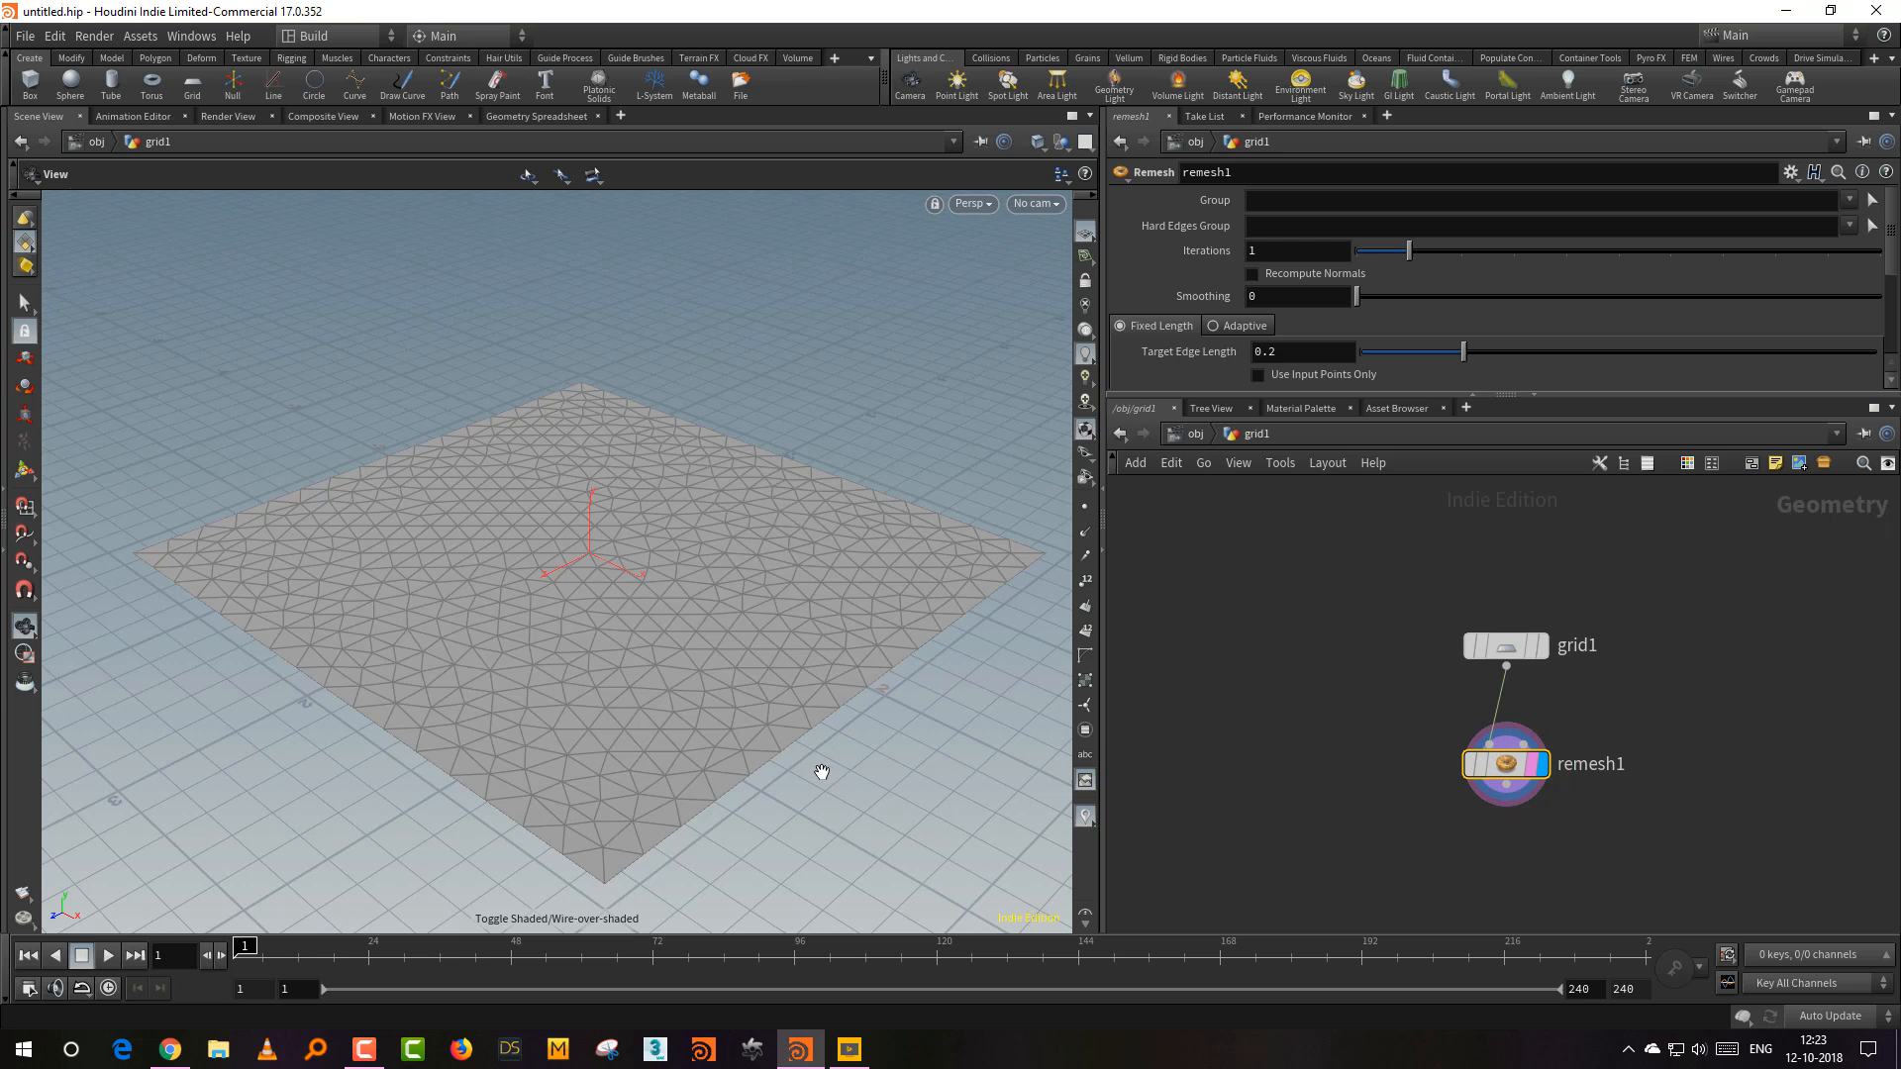
Step: Set remesh1's target edge length to 0.093
drag(833, 771, 848, 784)
drag(1441, 364, 1410, 364)
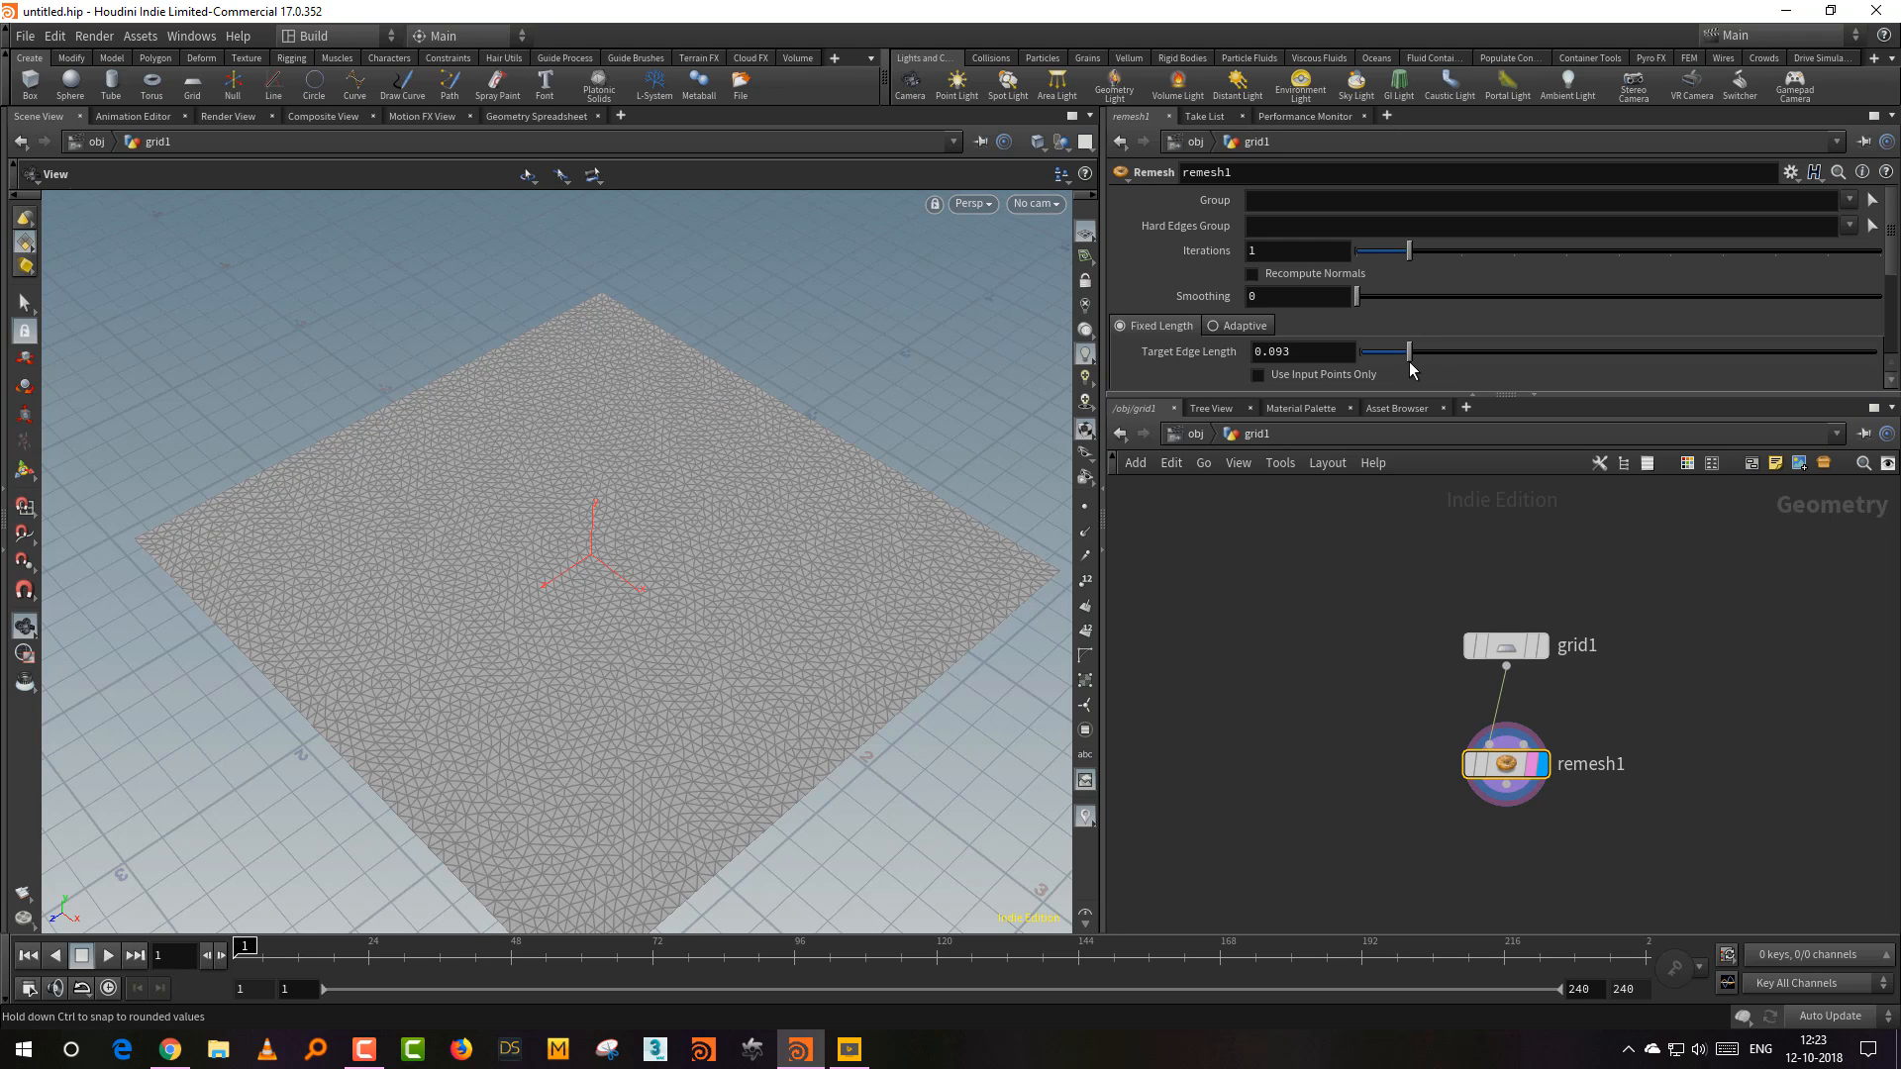
scroll(806, 742, down, 3)
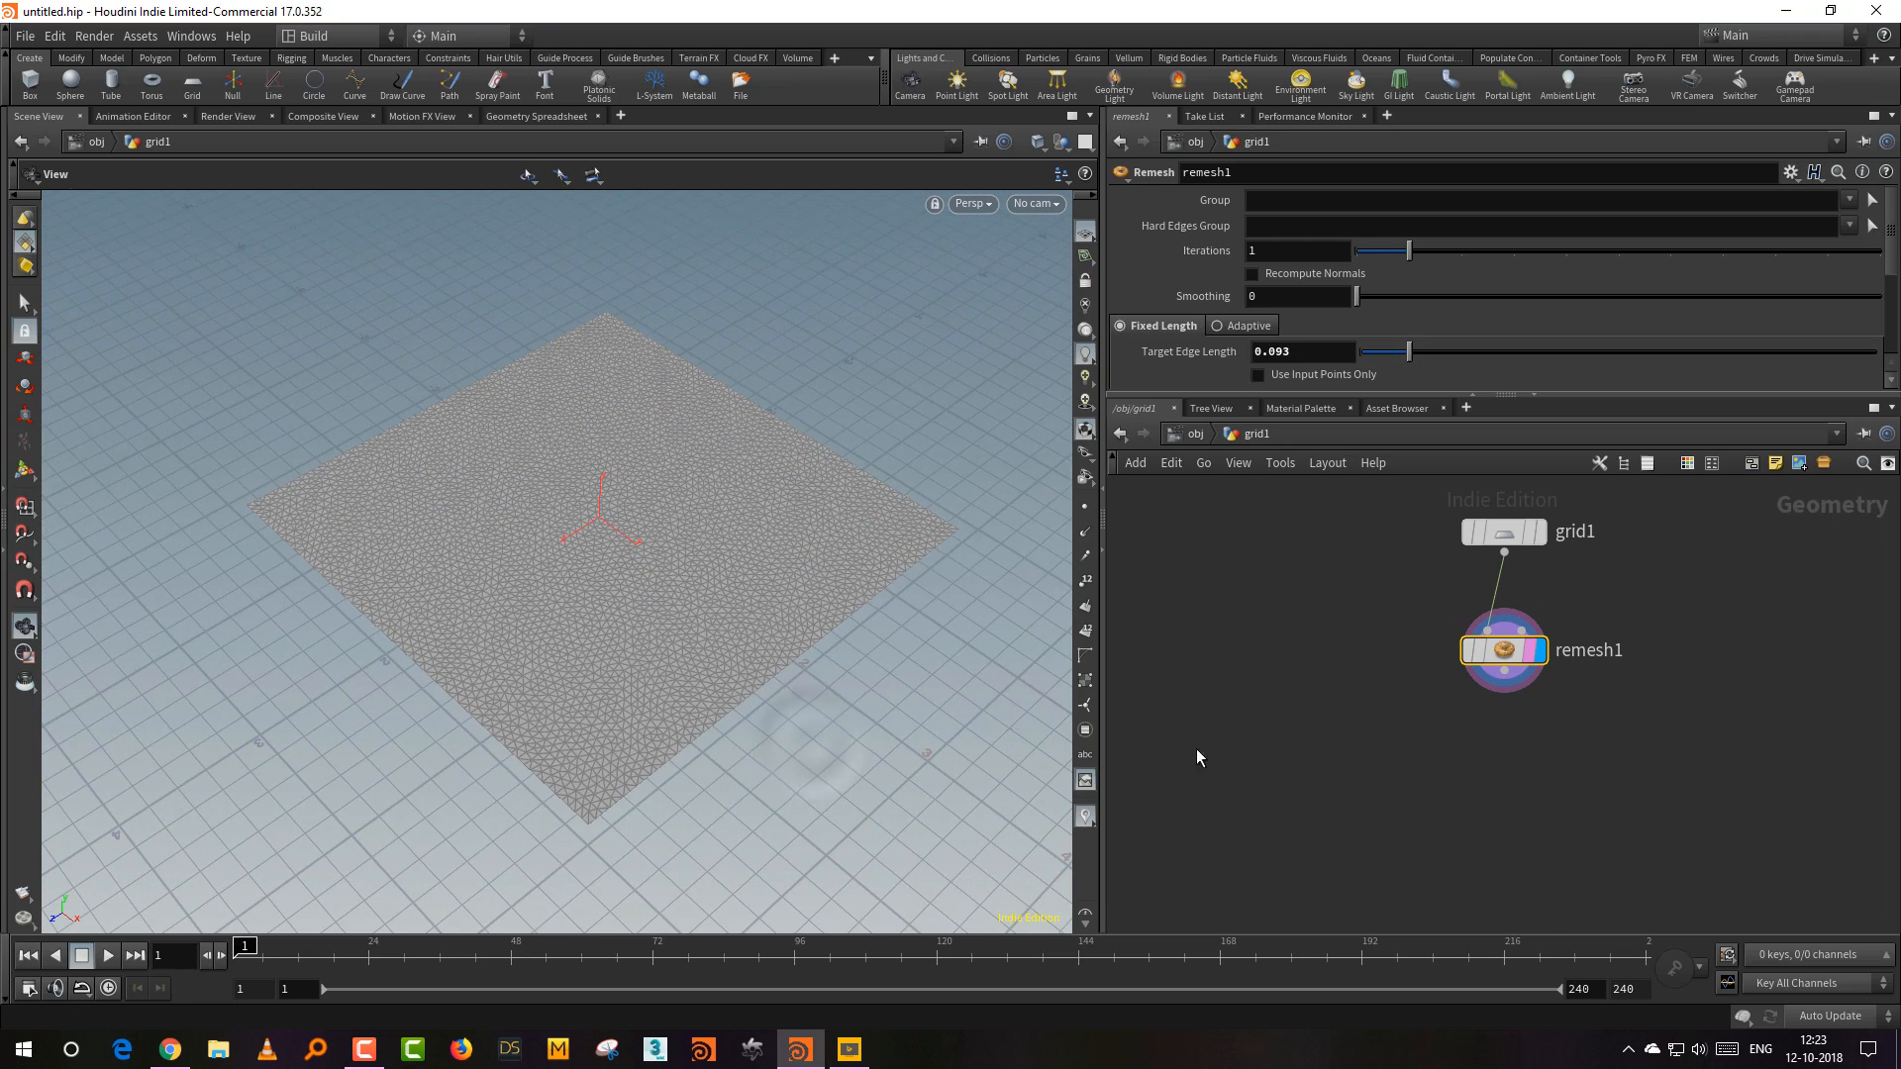
Step: Add a Transform node below remesh1, connect it to remesh1's output, and display it
key(Tab)
click(1265, 789)
key(Tab)
text(tr)
click(1459, 304)
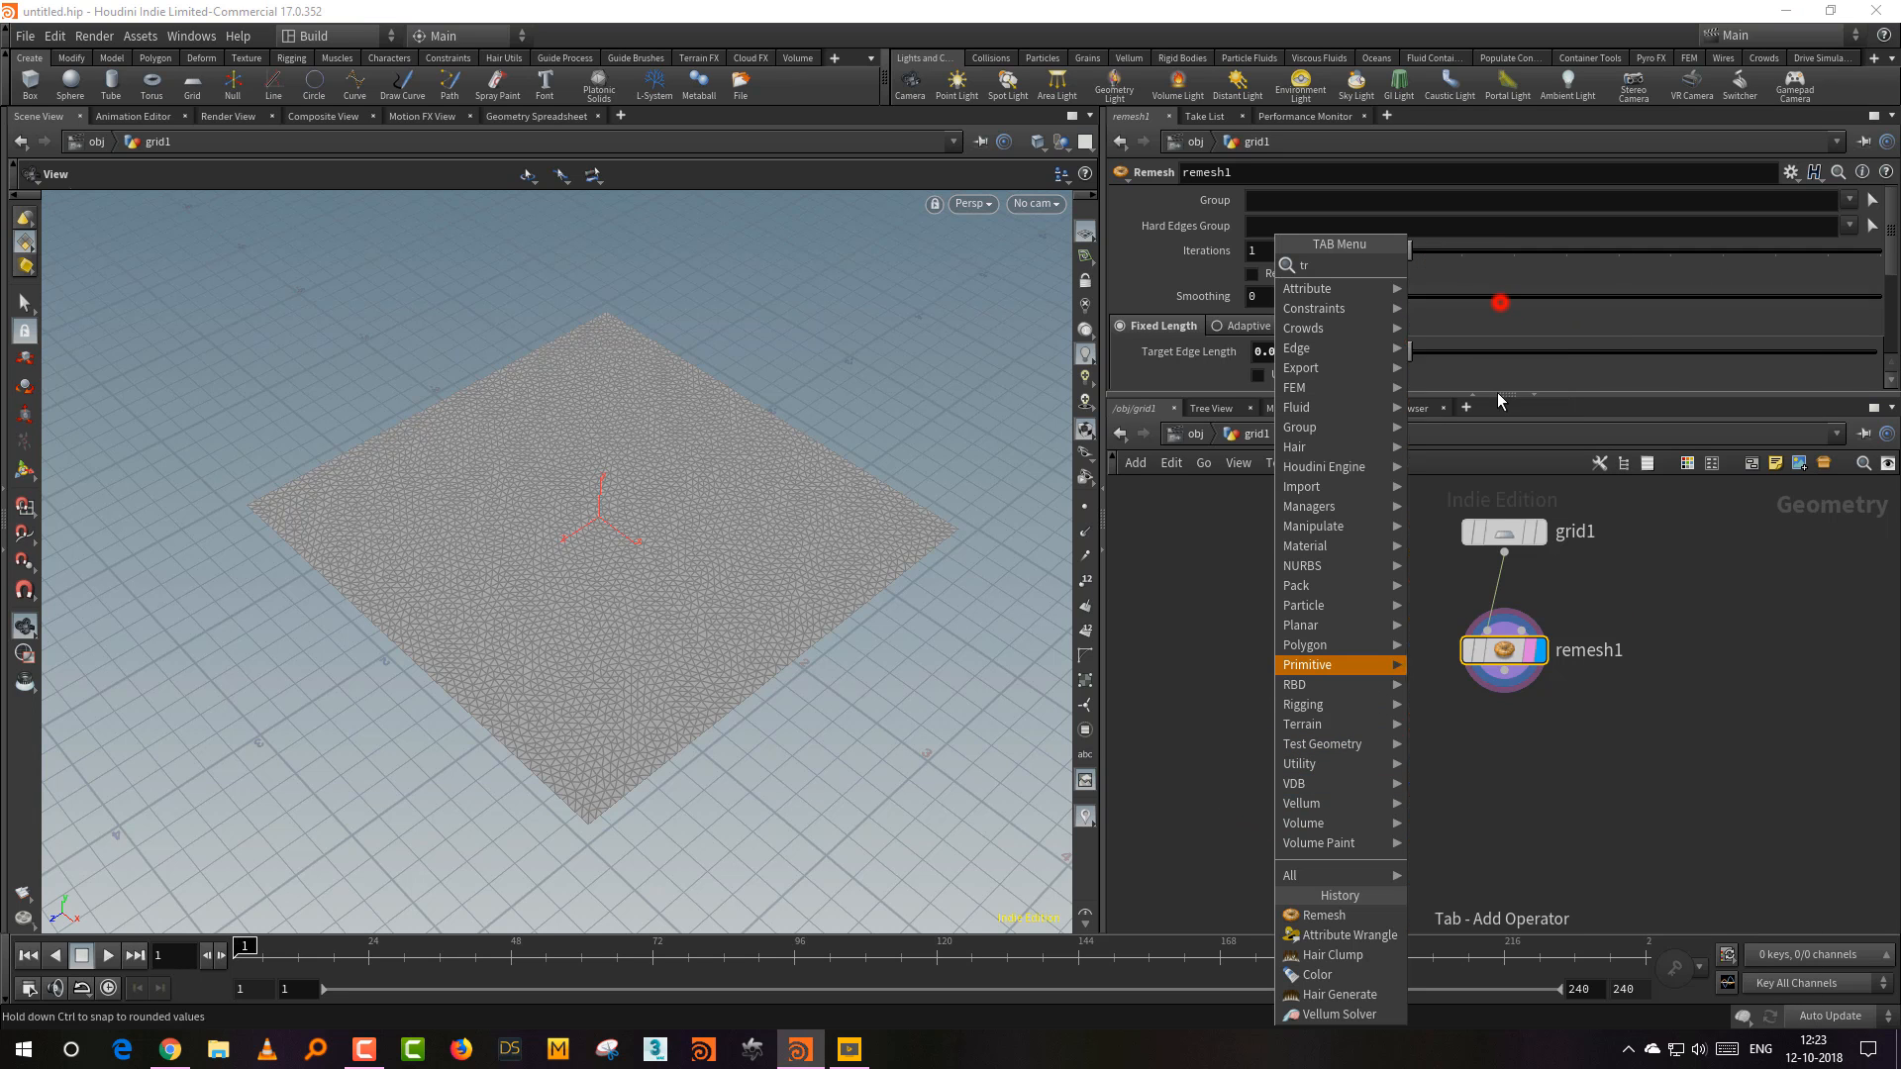
click(1504, 786)
drag(769, 628, 760, 585)
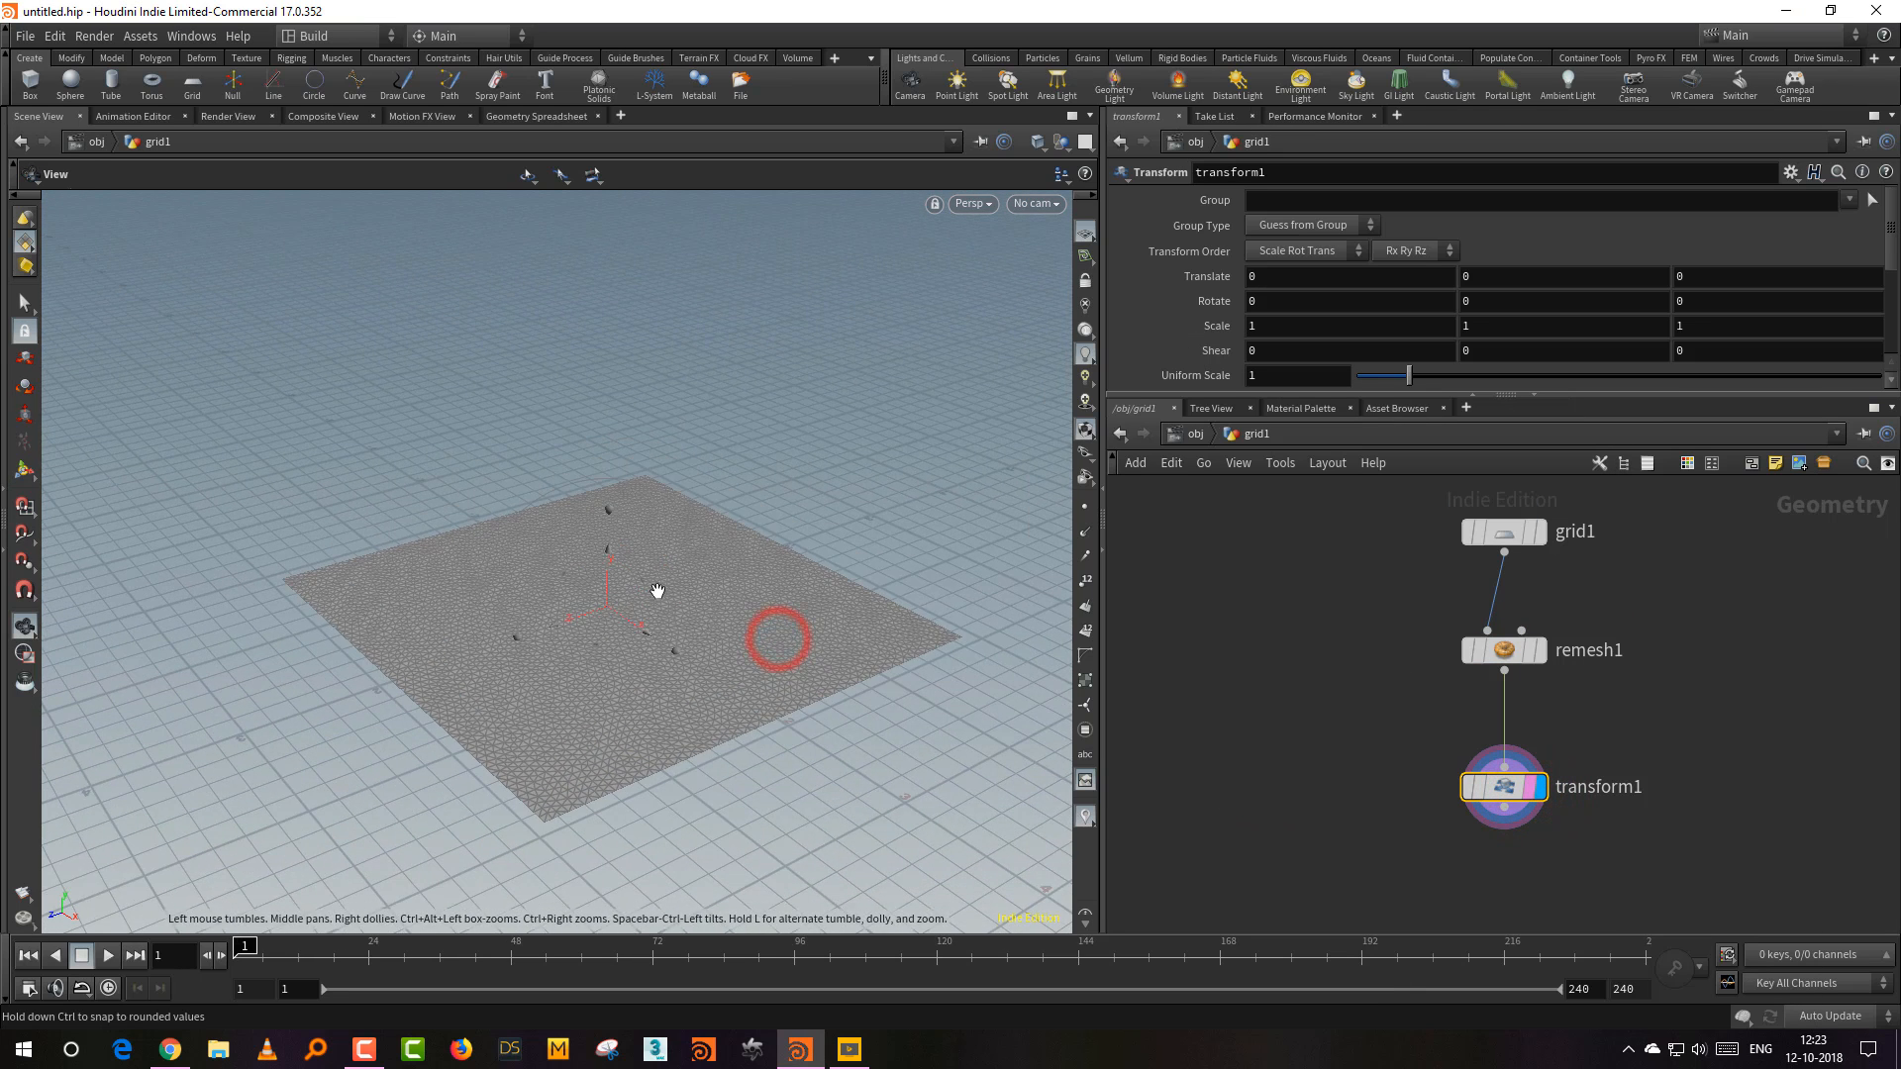
Step: Raise the remeshed grid to a Y translation of about 1.443 with transform1
key(Return)
drag(608, 556, 614, 441)
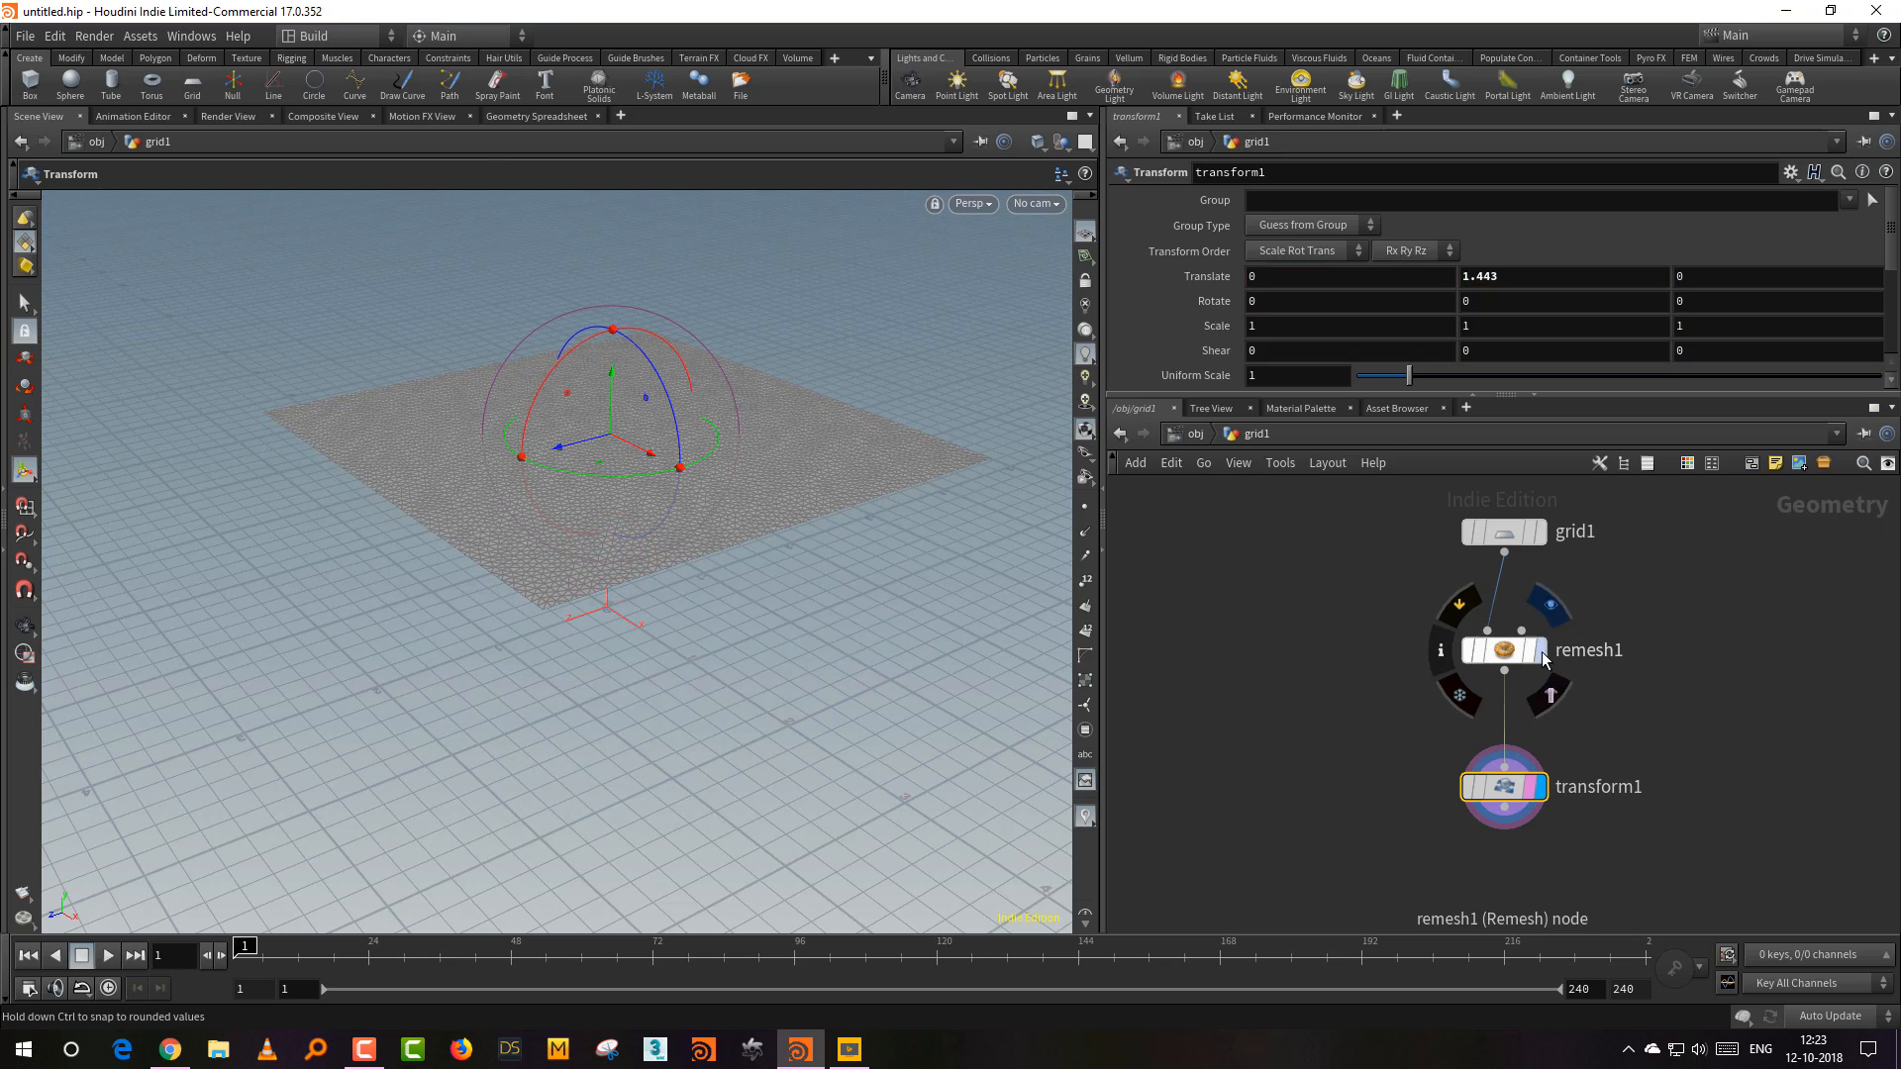
Step: Display remesh1 and put two adjacent corner points of its mesh into a point group named pin
click(1541, 650)
click(1508, 651)
drag(887, 757, 889, 584)
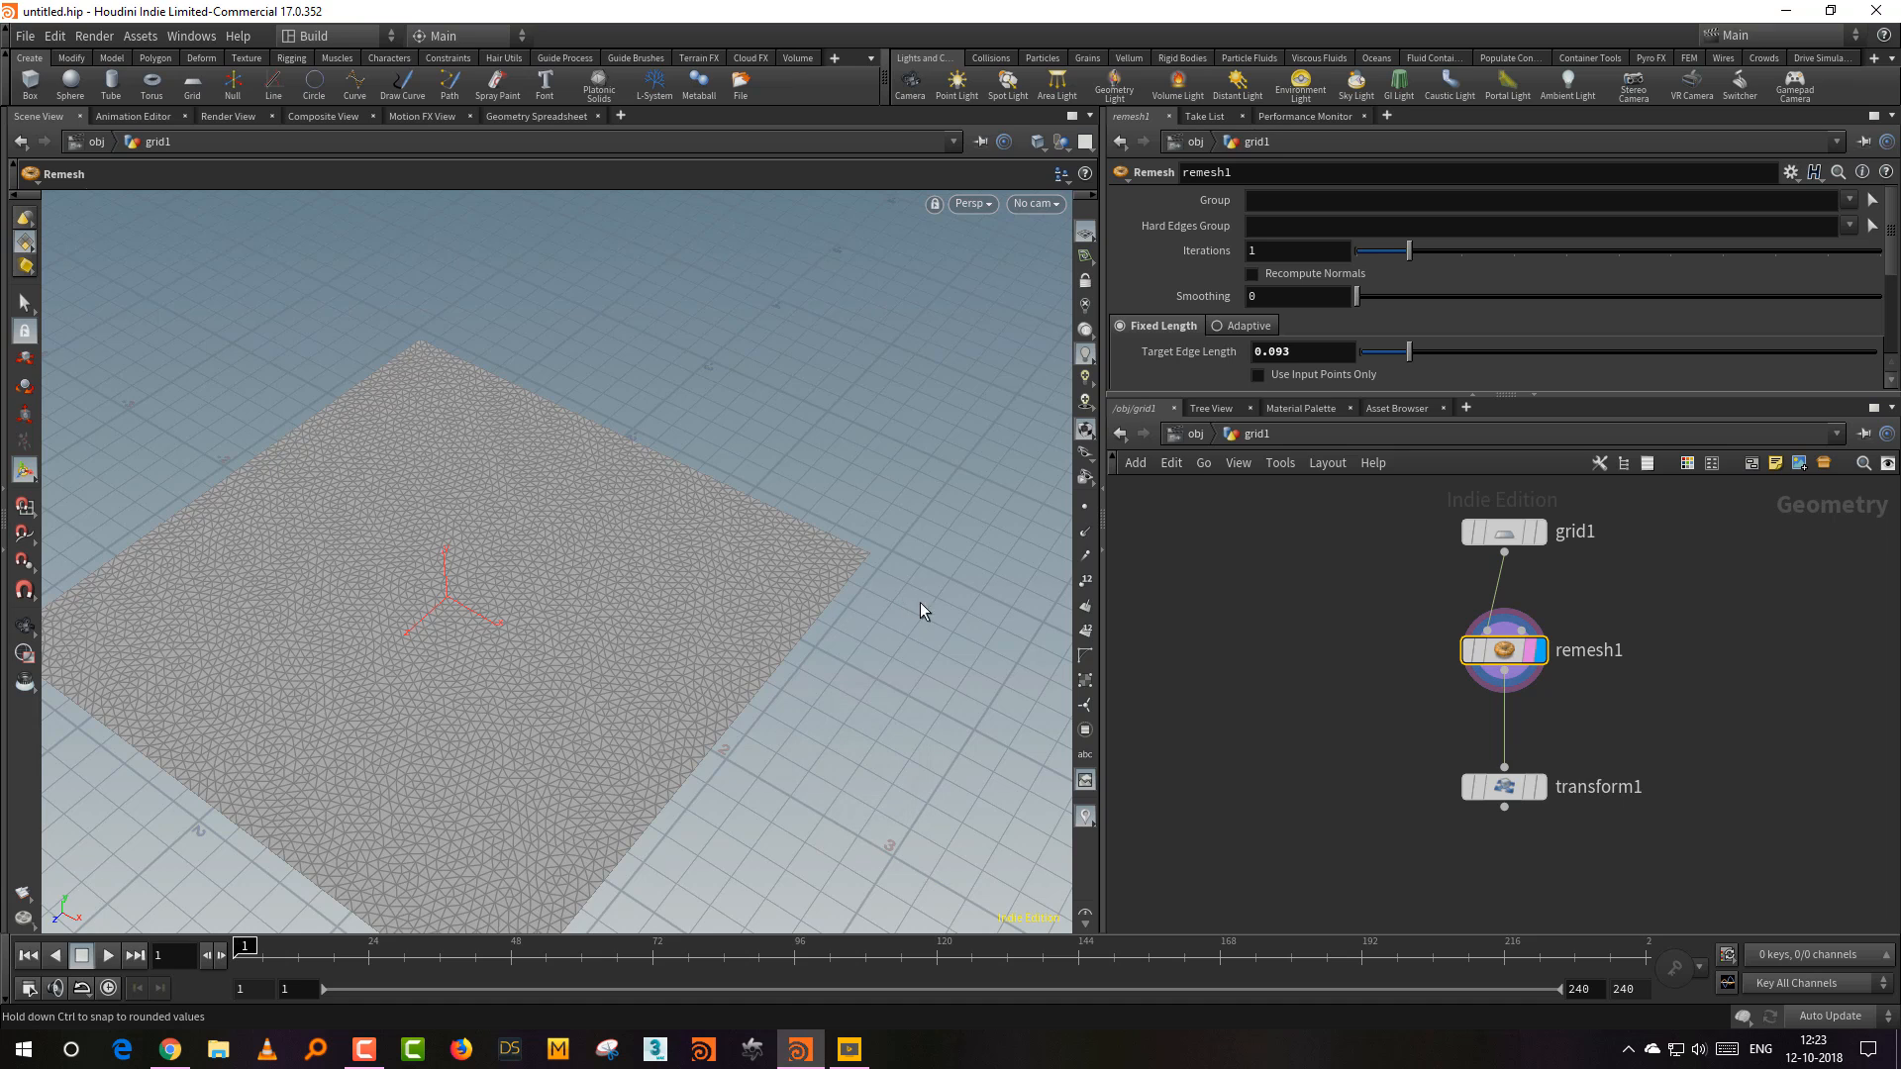
key(s)
click(901, 529)
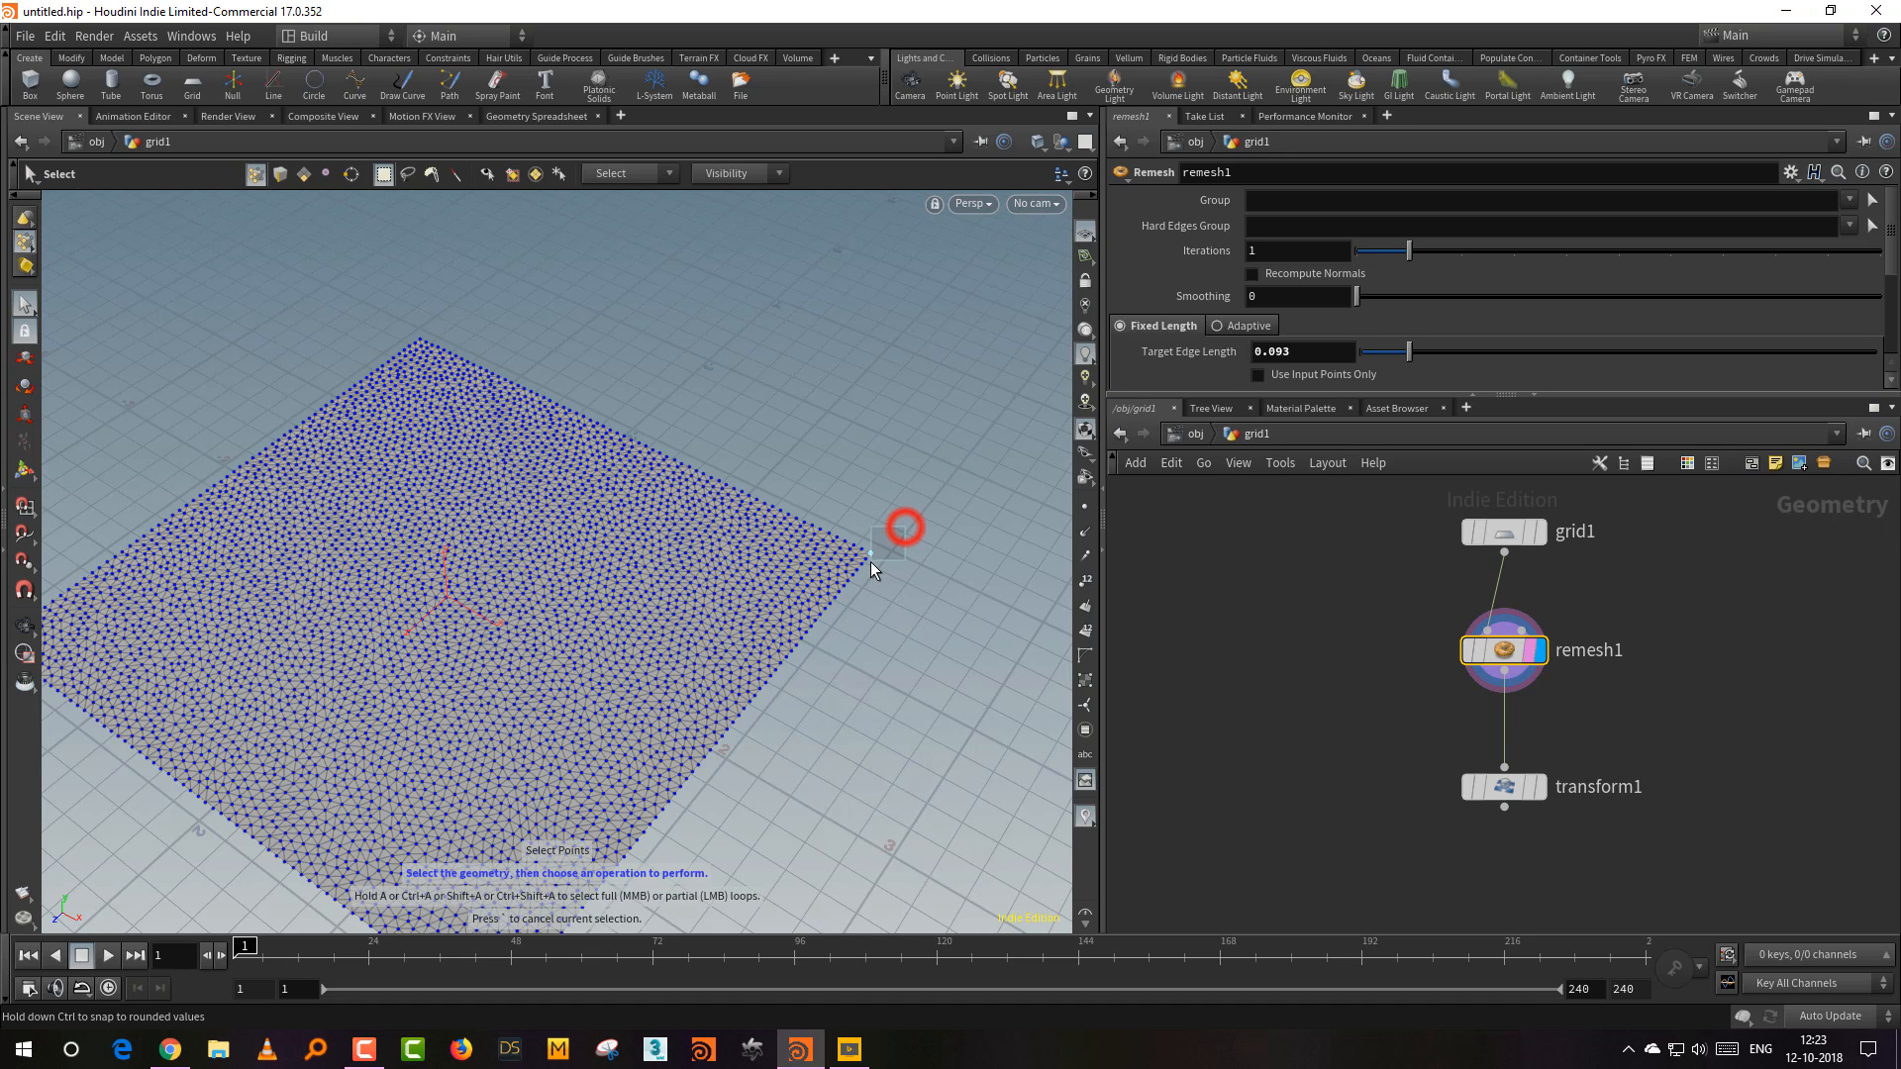
drag(399, 314, 424, 342)
key(Tab)
text(grou)
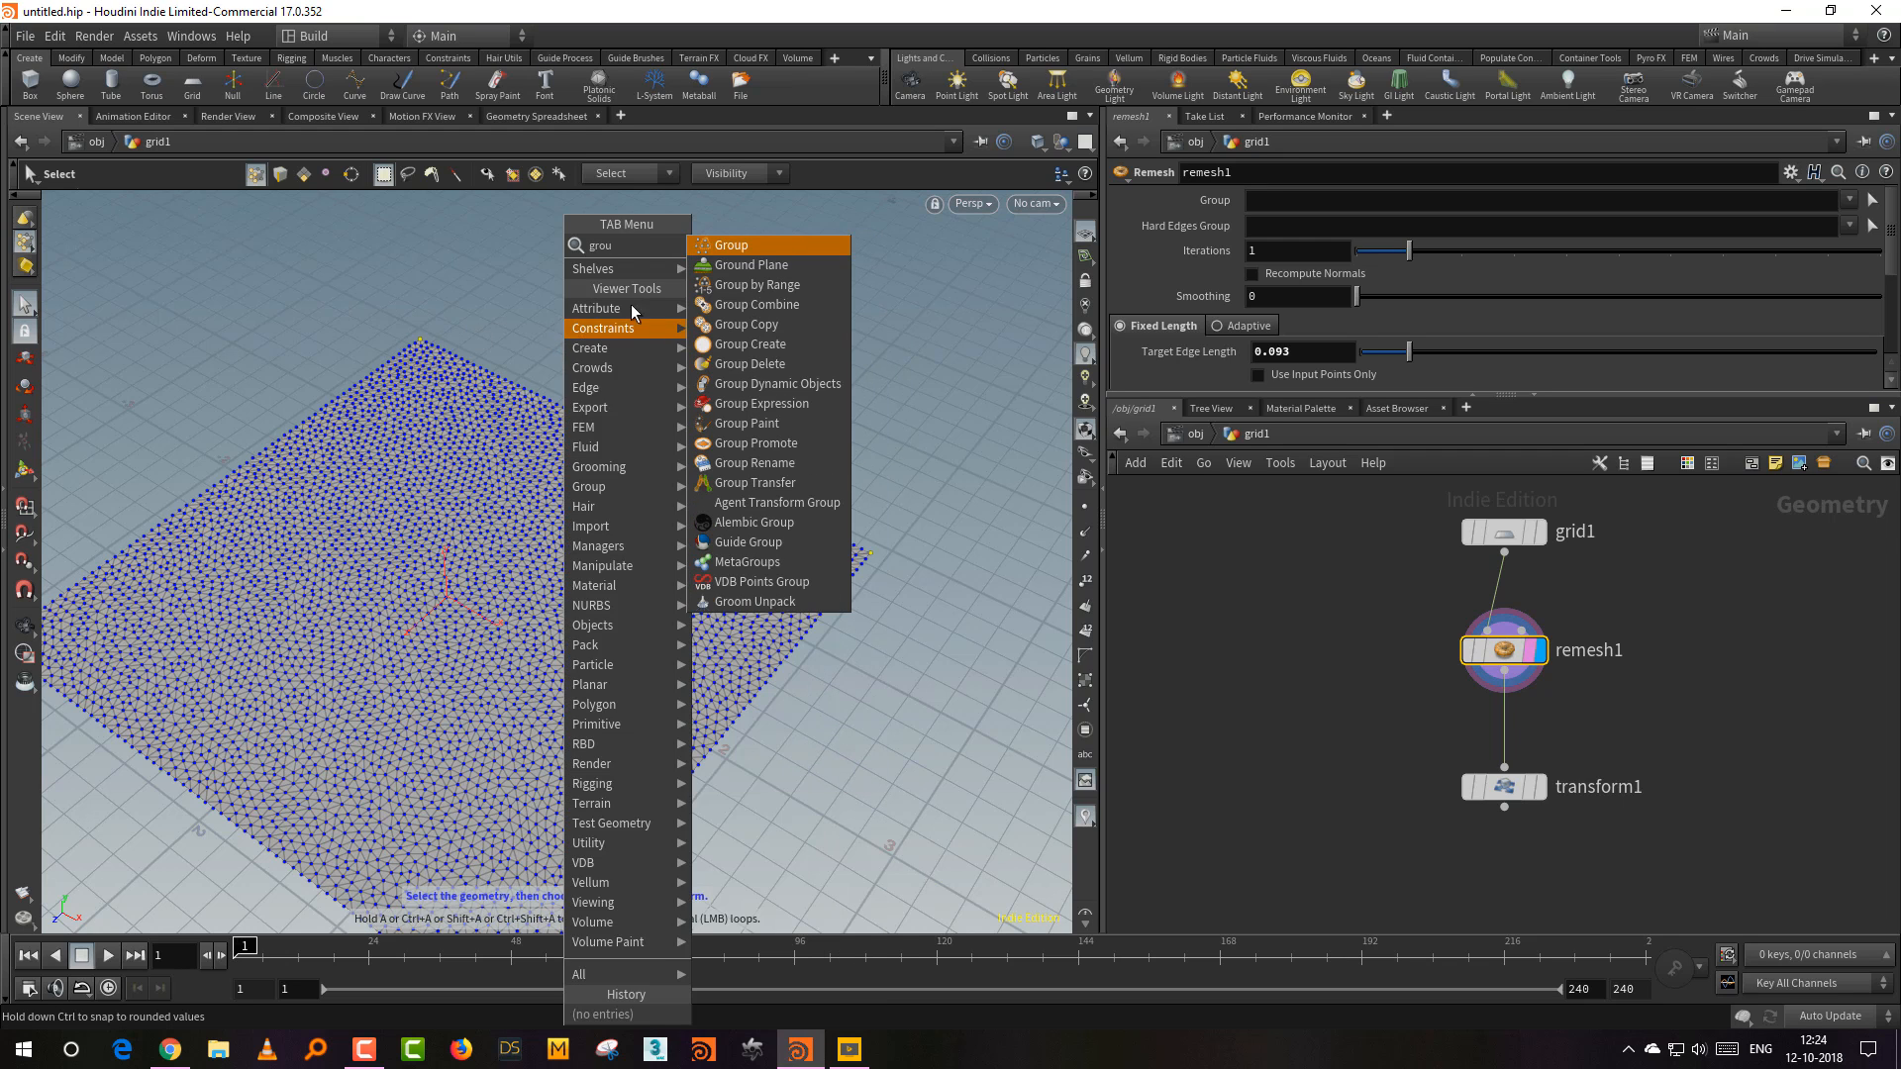
click(727, 243)
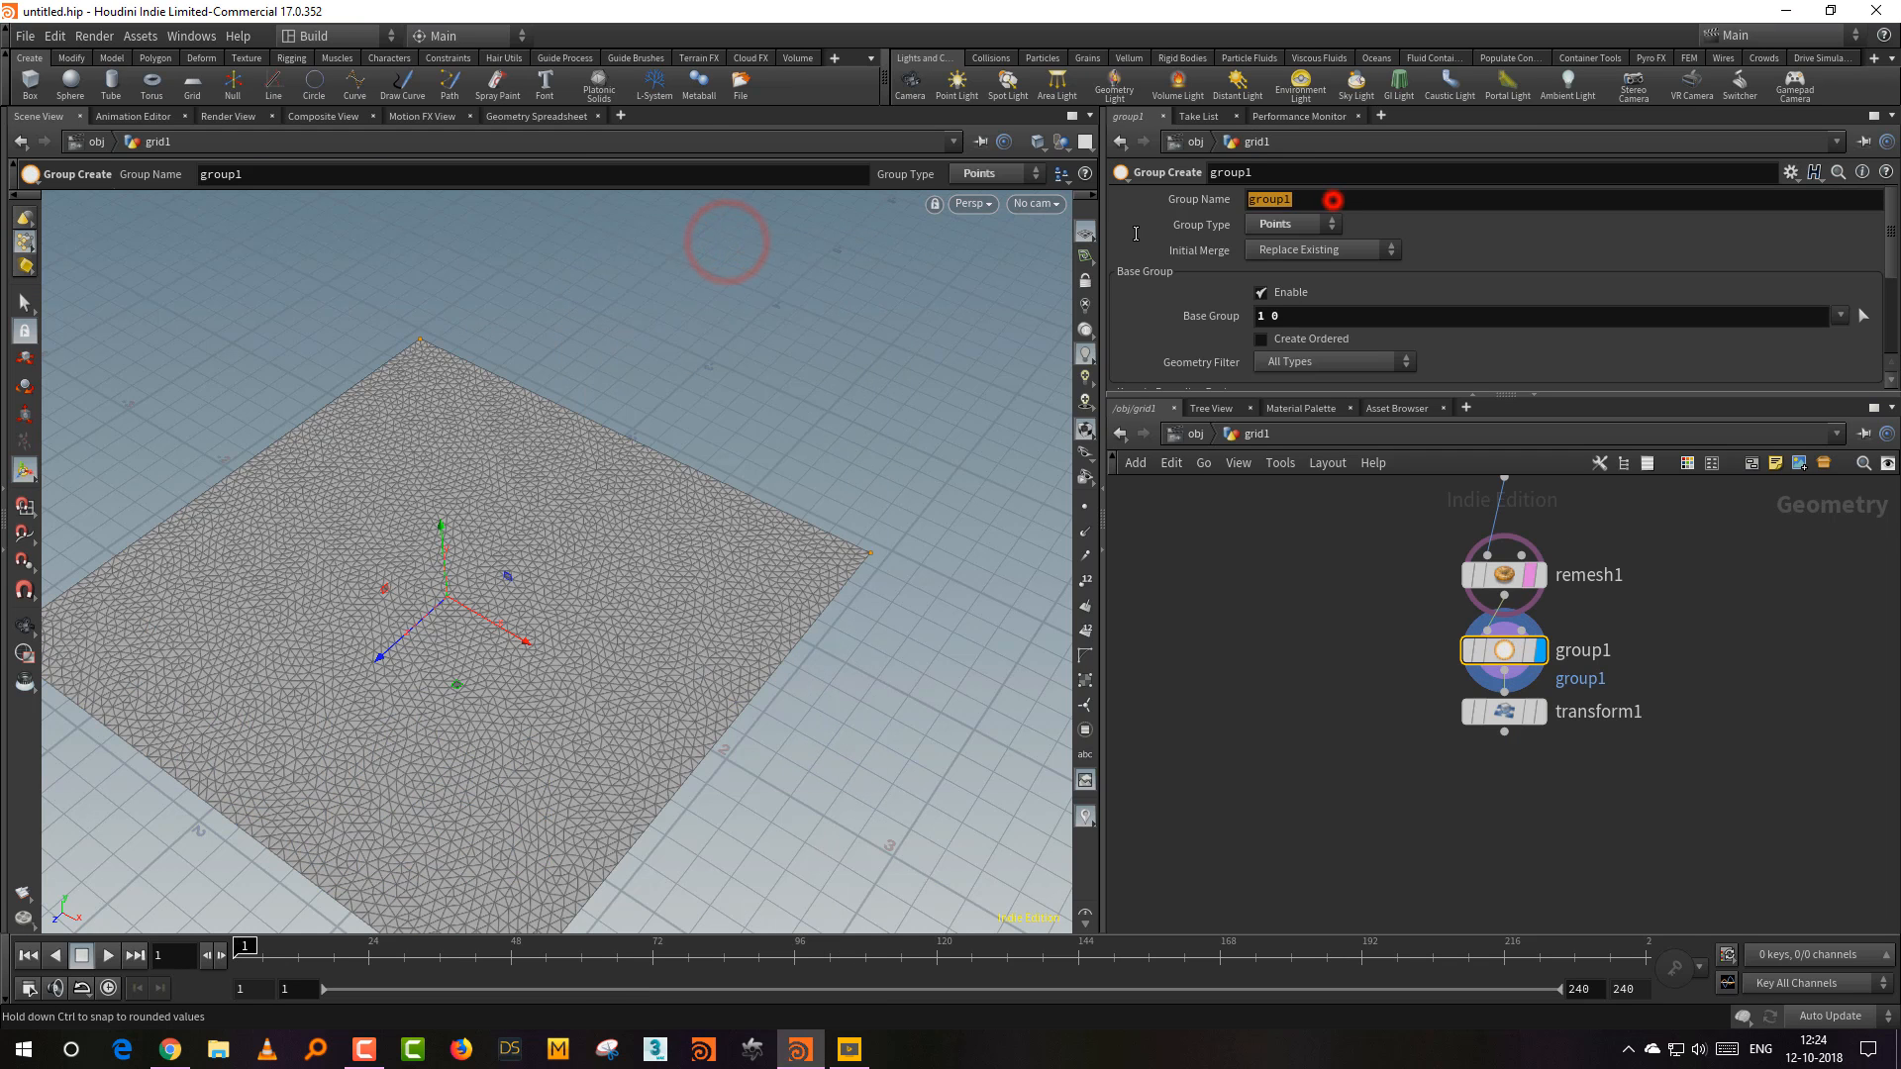
click(1333, 200)
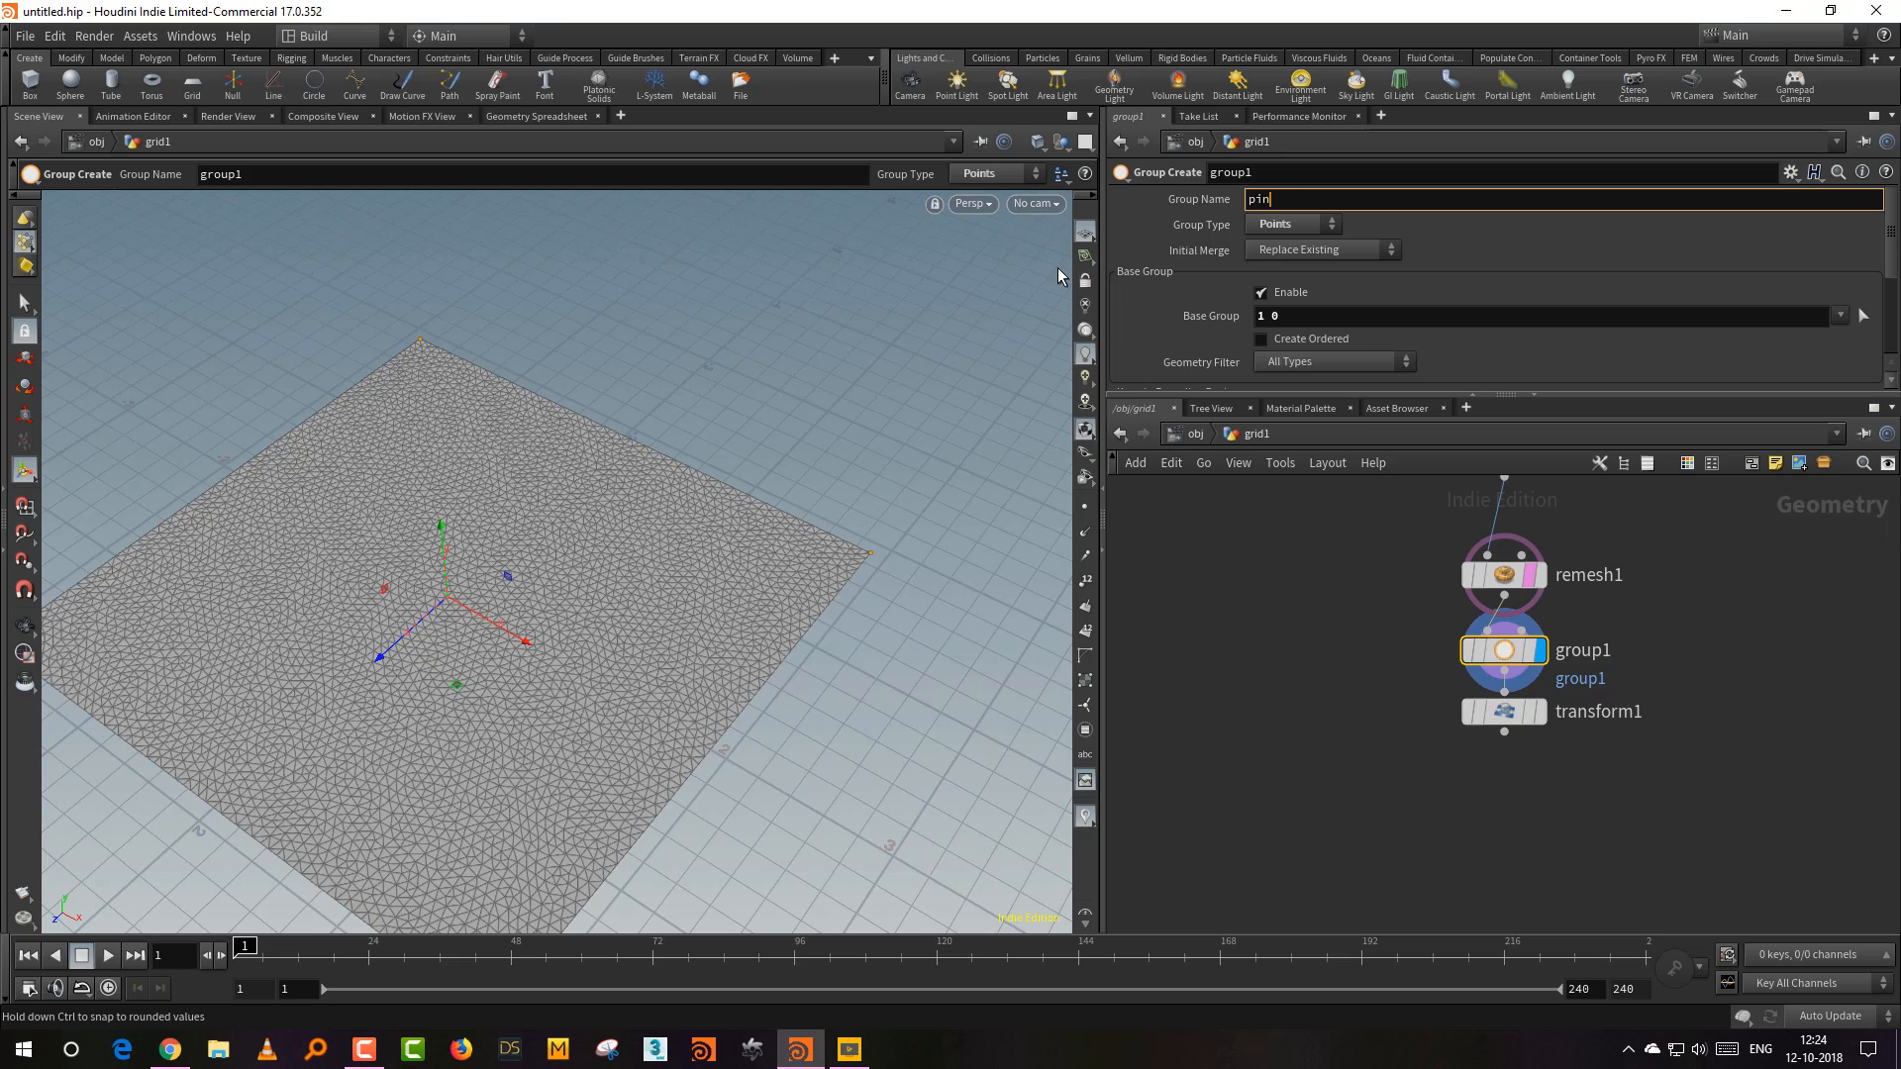
text(pin)
key(Return)
Step: Select transform1 and display its raised mesh
click(1530, 712)
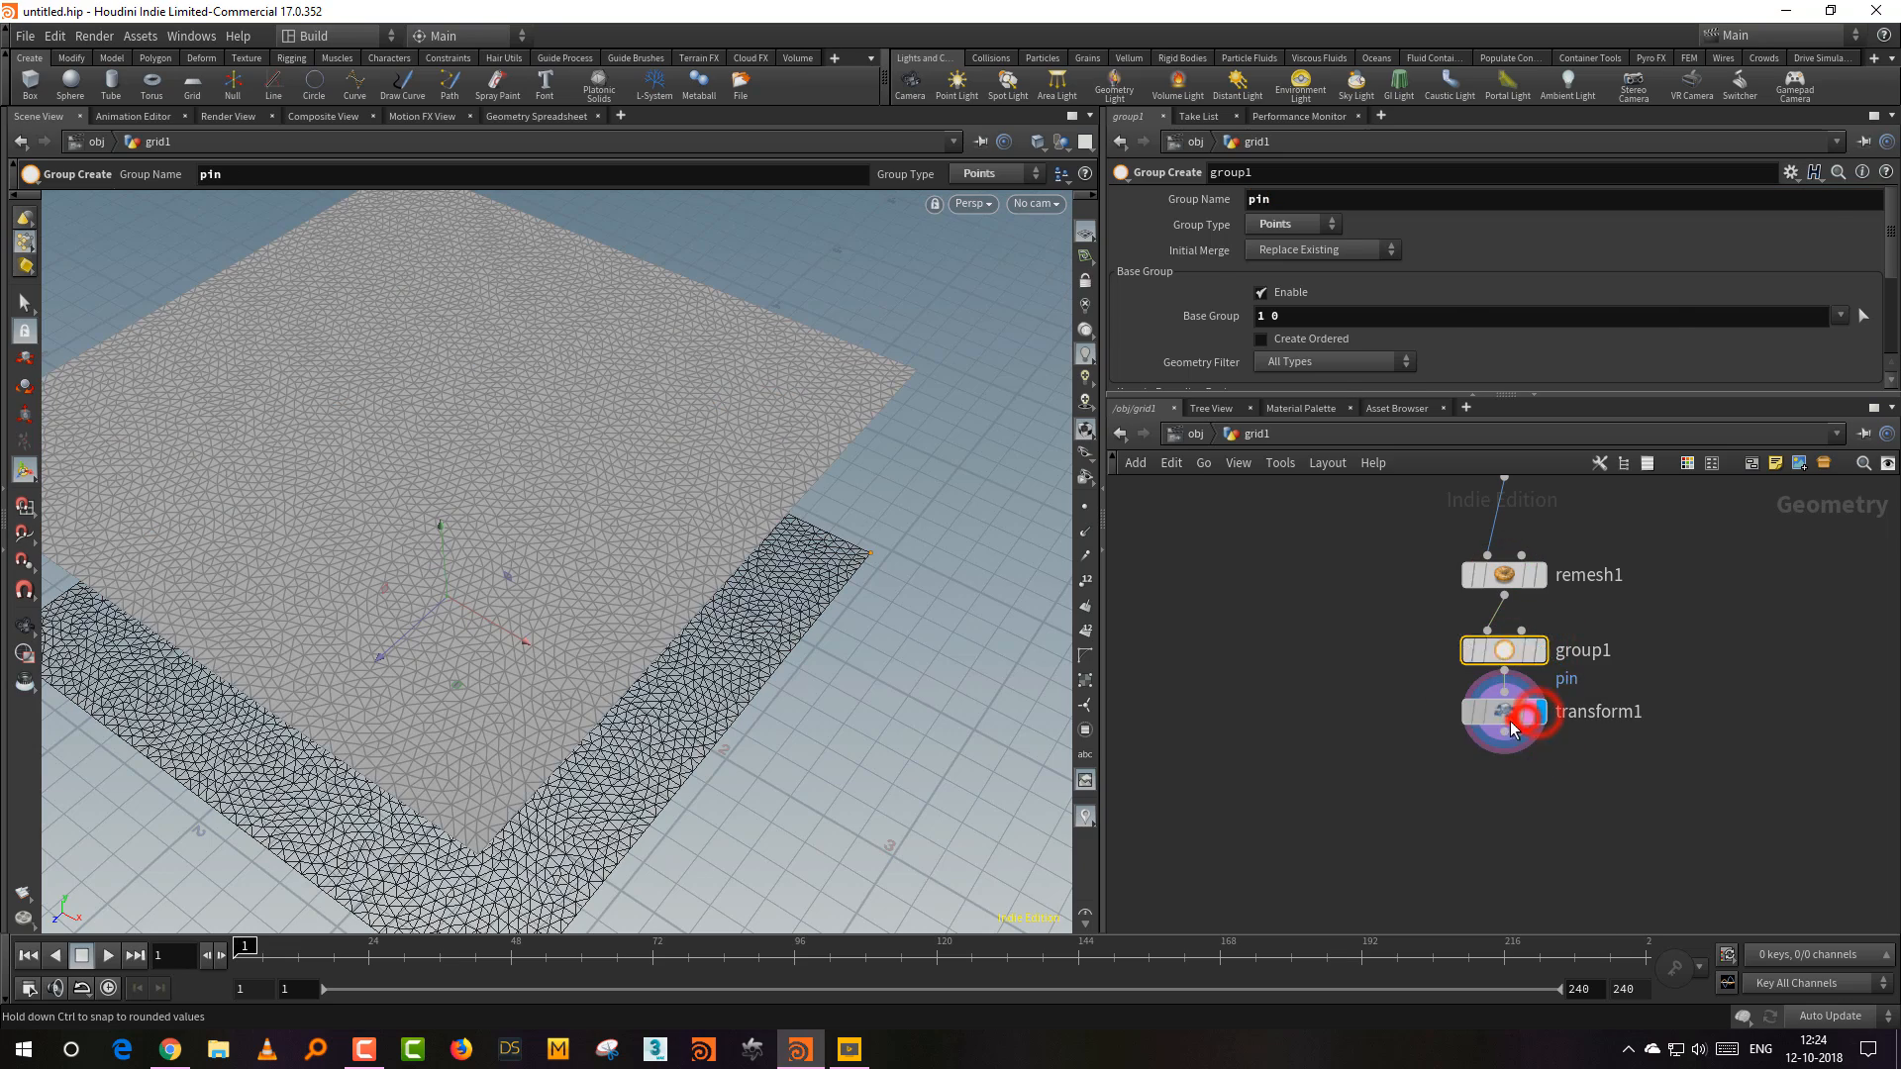
click(1509, 719)
alt+drag(806, 734, 759, 630)
alt+right_drag(759, 626, 734, 677)
alt+drag(740, 683, 748, 723)
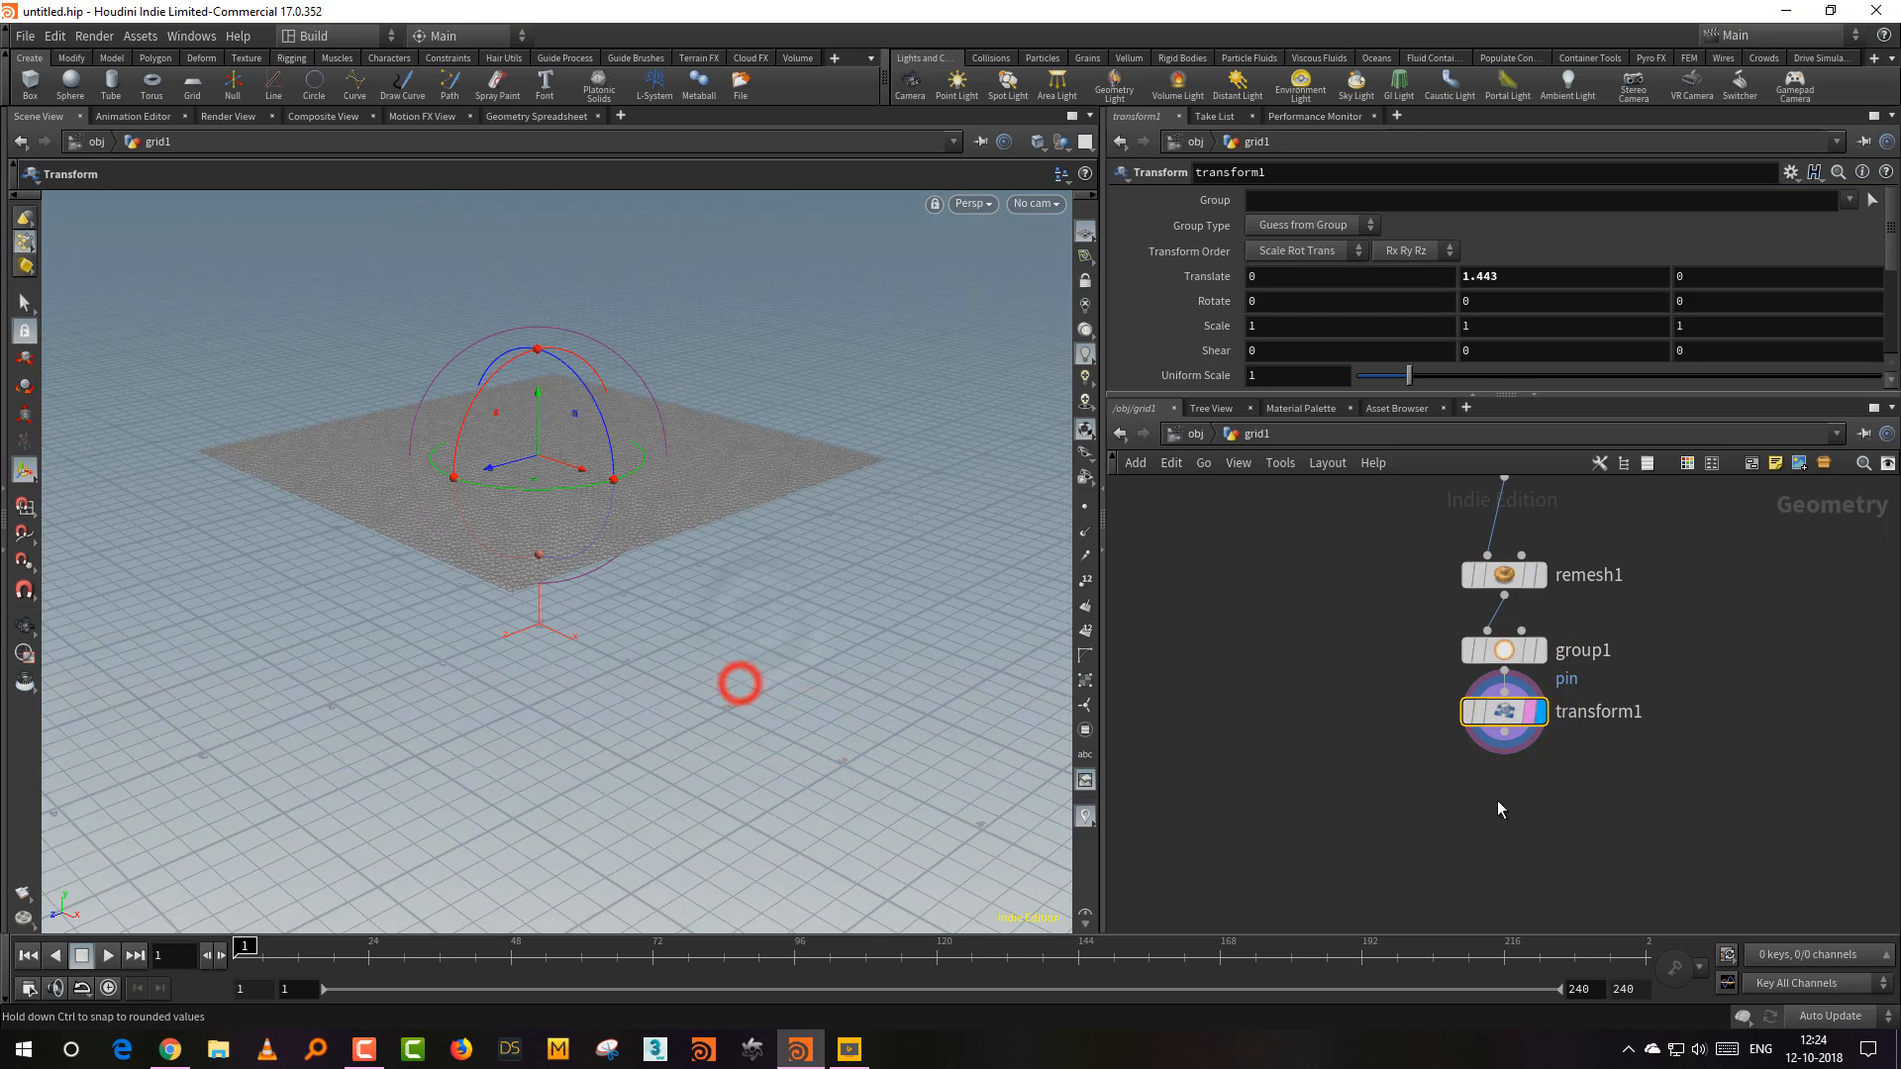
Step: Add a Rubber Toy test geometry node beside the grid's node chain and set its uniform scale to 0.72
key(Tab)
mouse_move(1493, 817)
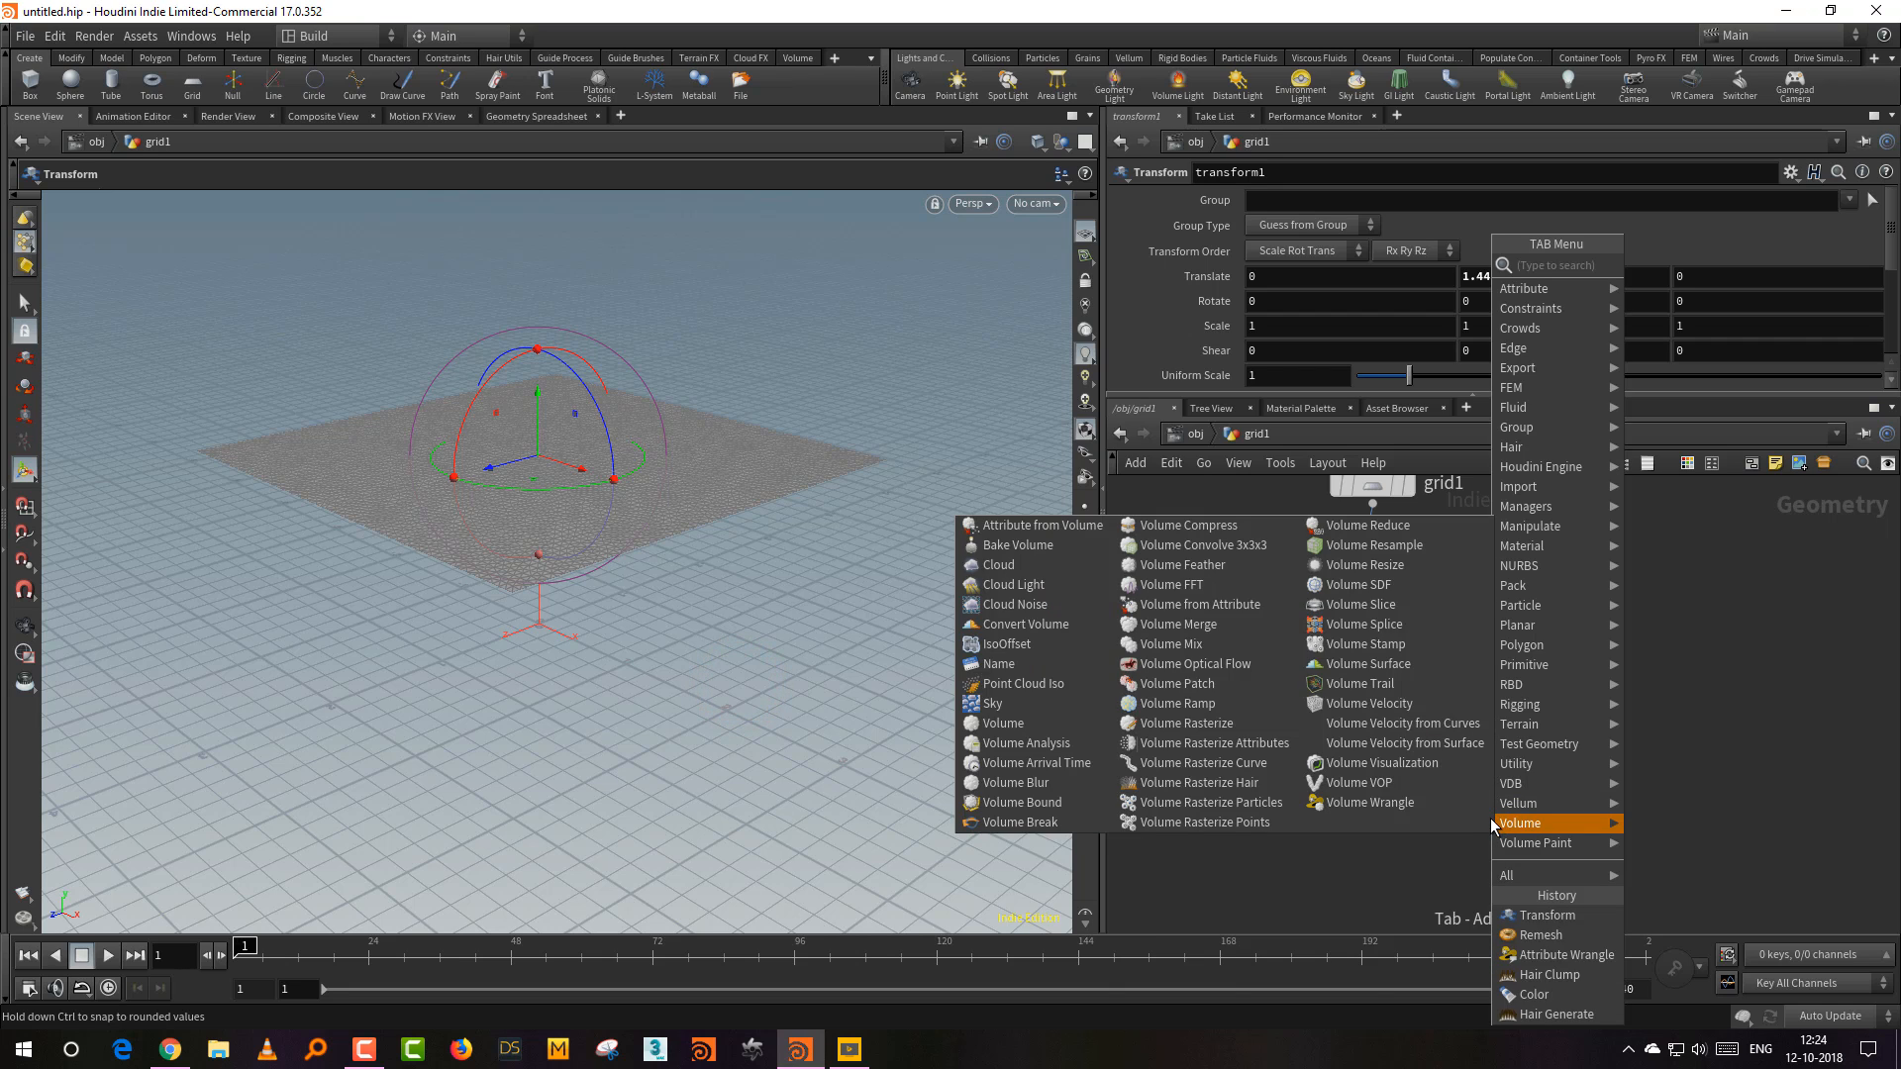
text(rubb)
click(1745, 283)
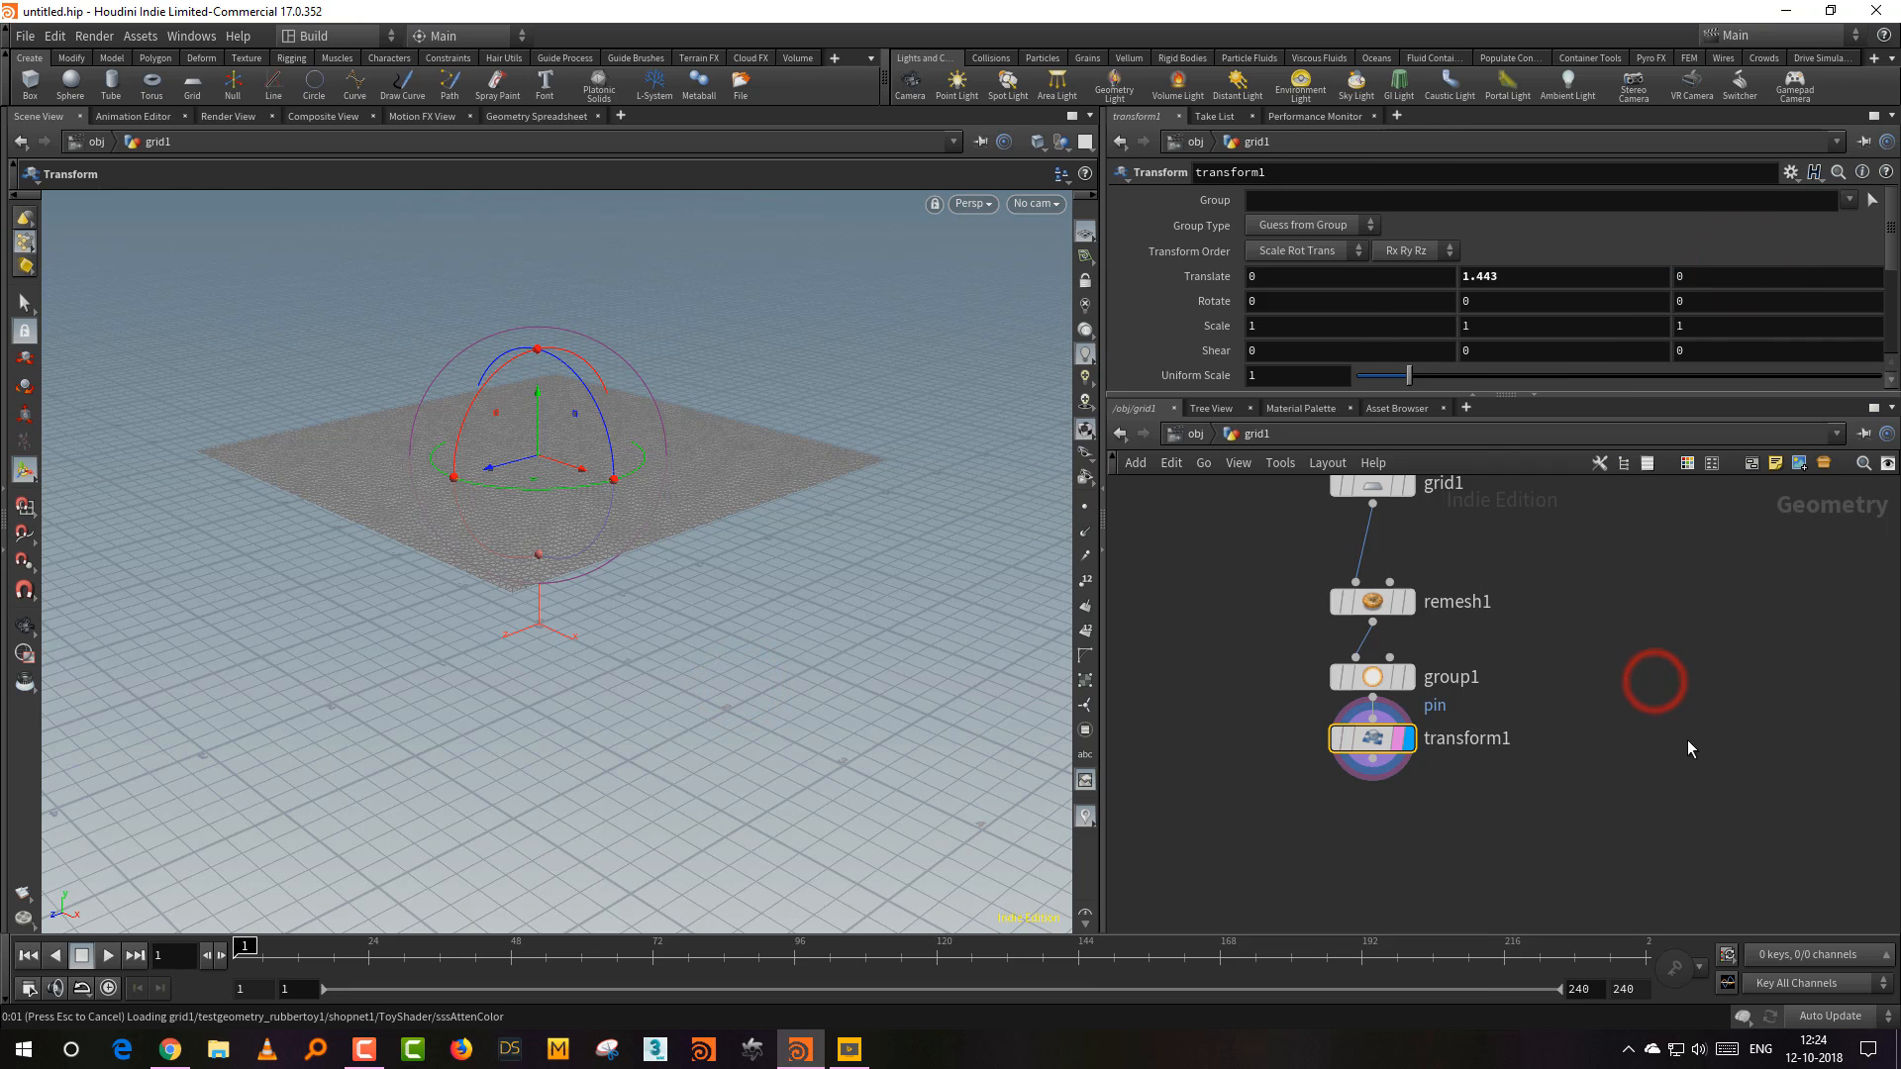
click(1687, 739)
drag(875, 792, 925, 722)
click(1653, 674)
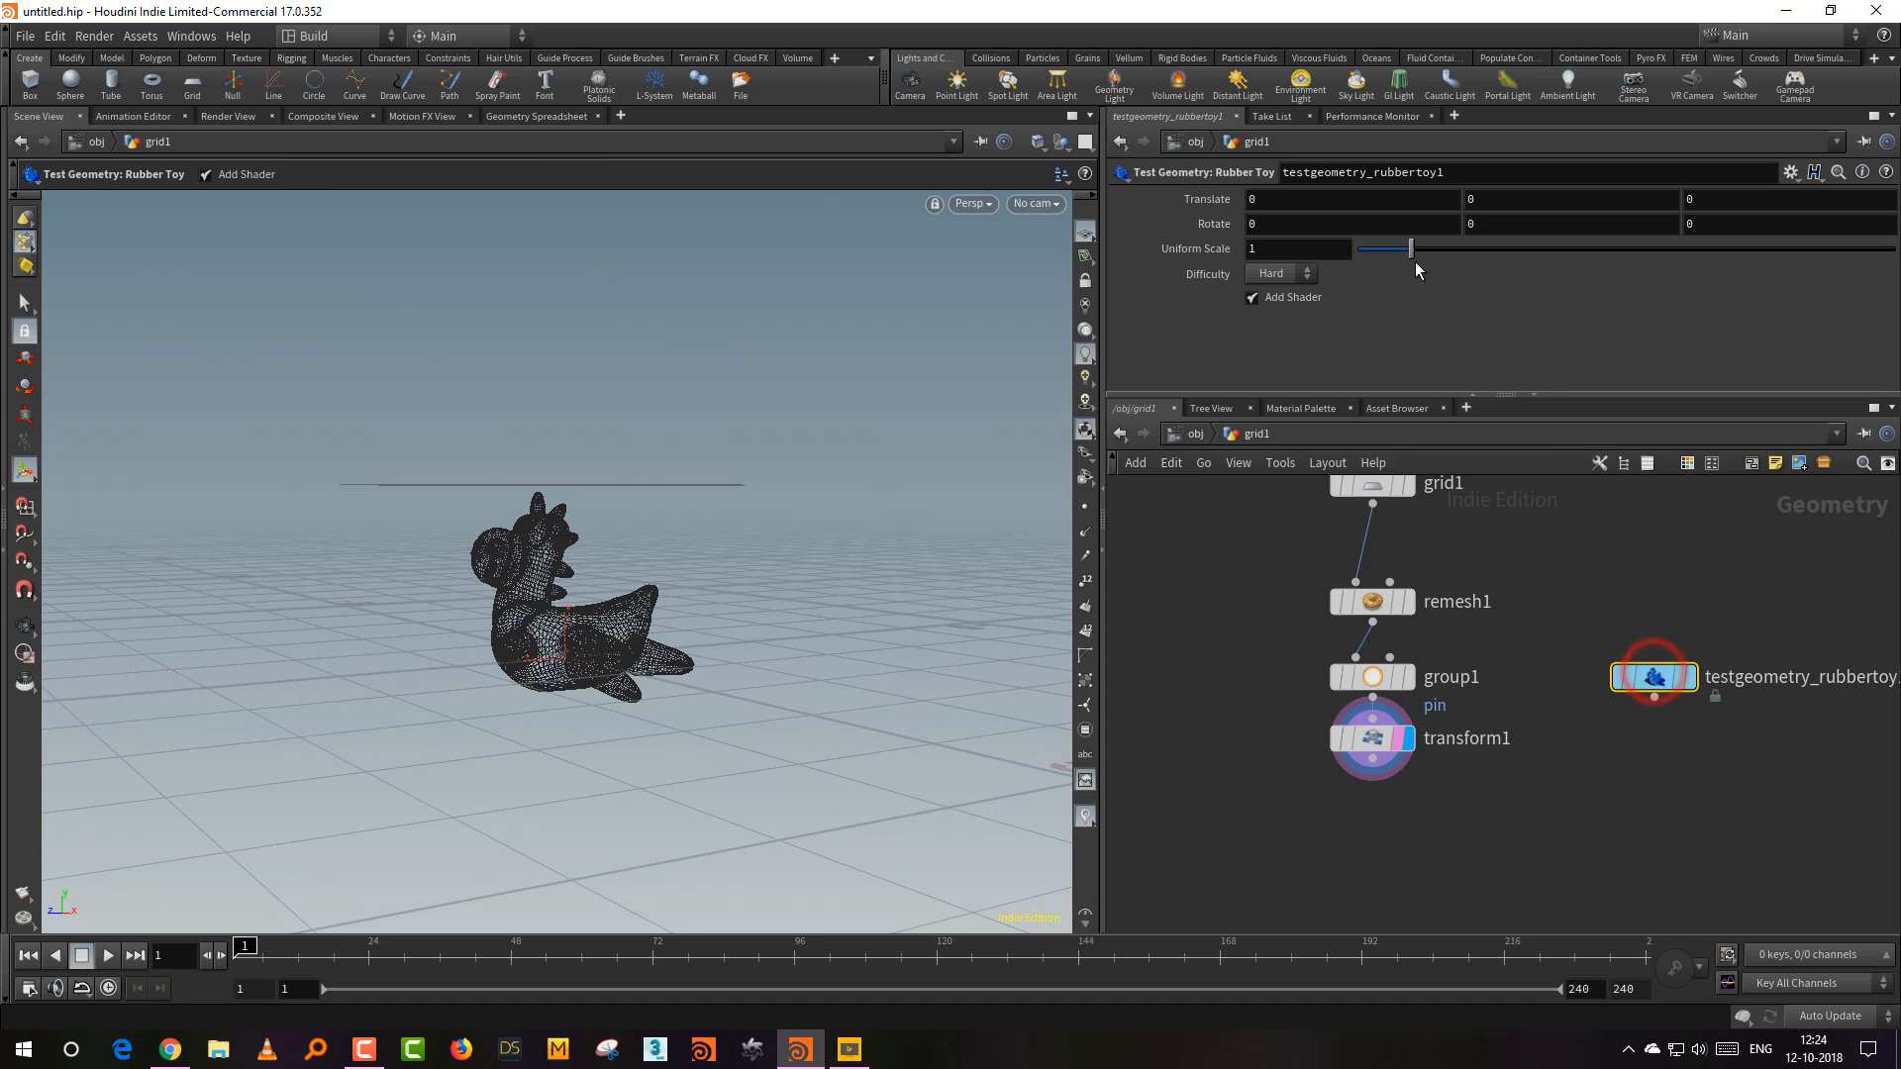
drag(1411, 249, 1397, 255)
alt+drag(807, 719, 821, 760)
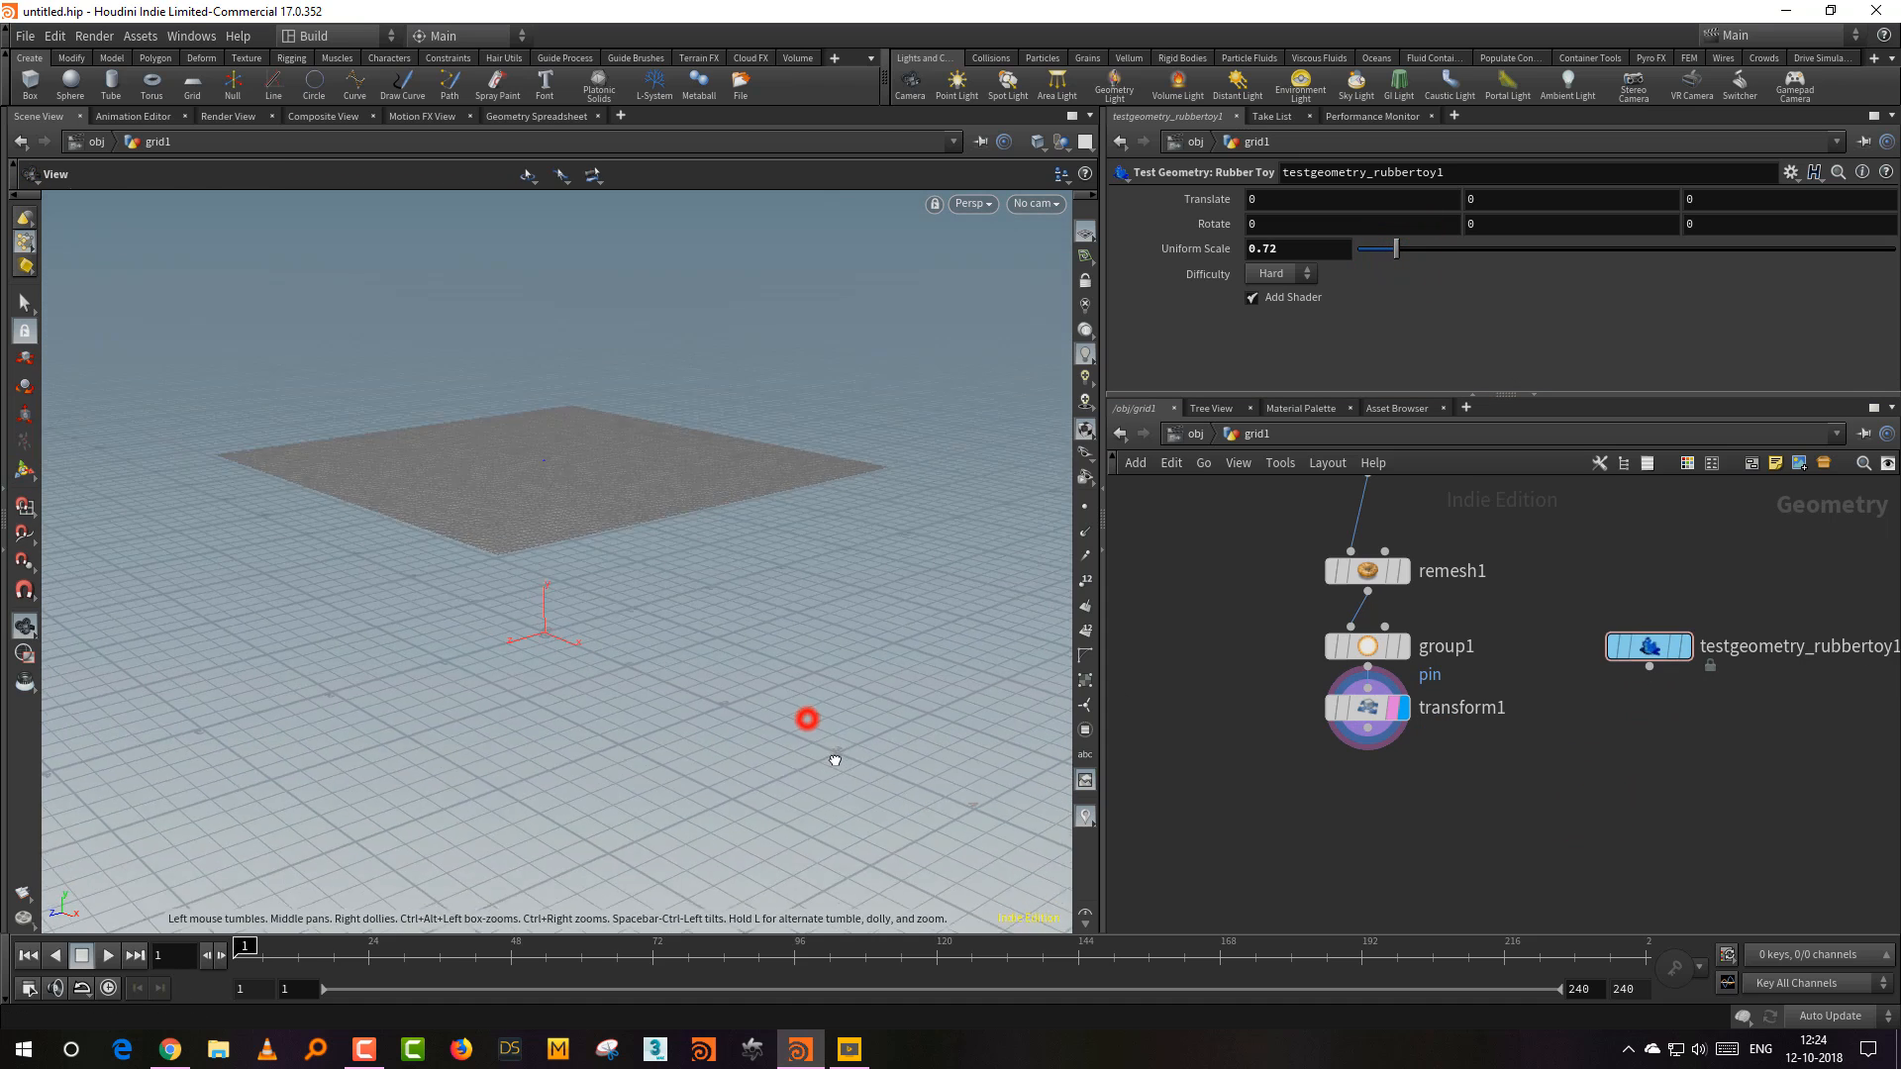
Step: Add a Vellum Configure Cloth node below transform1, wire transform1 into it, and display it
key(Tab)
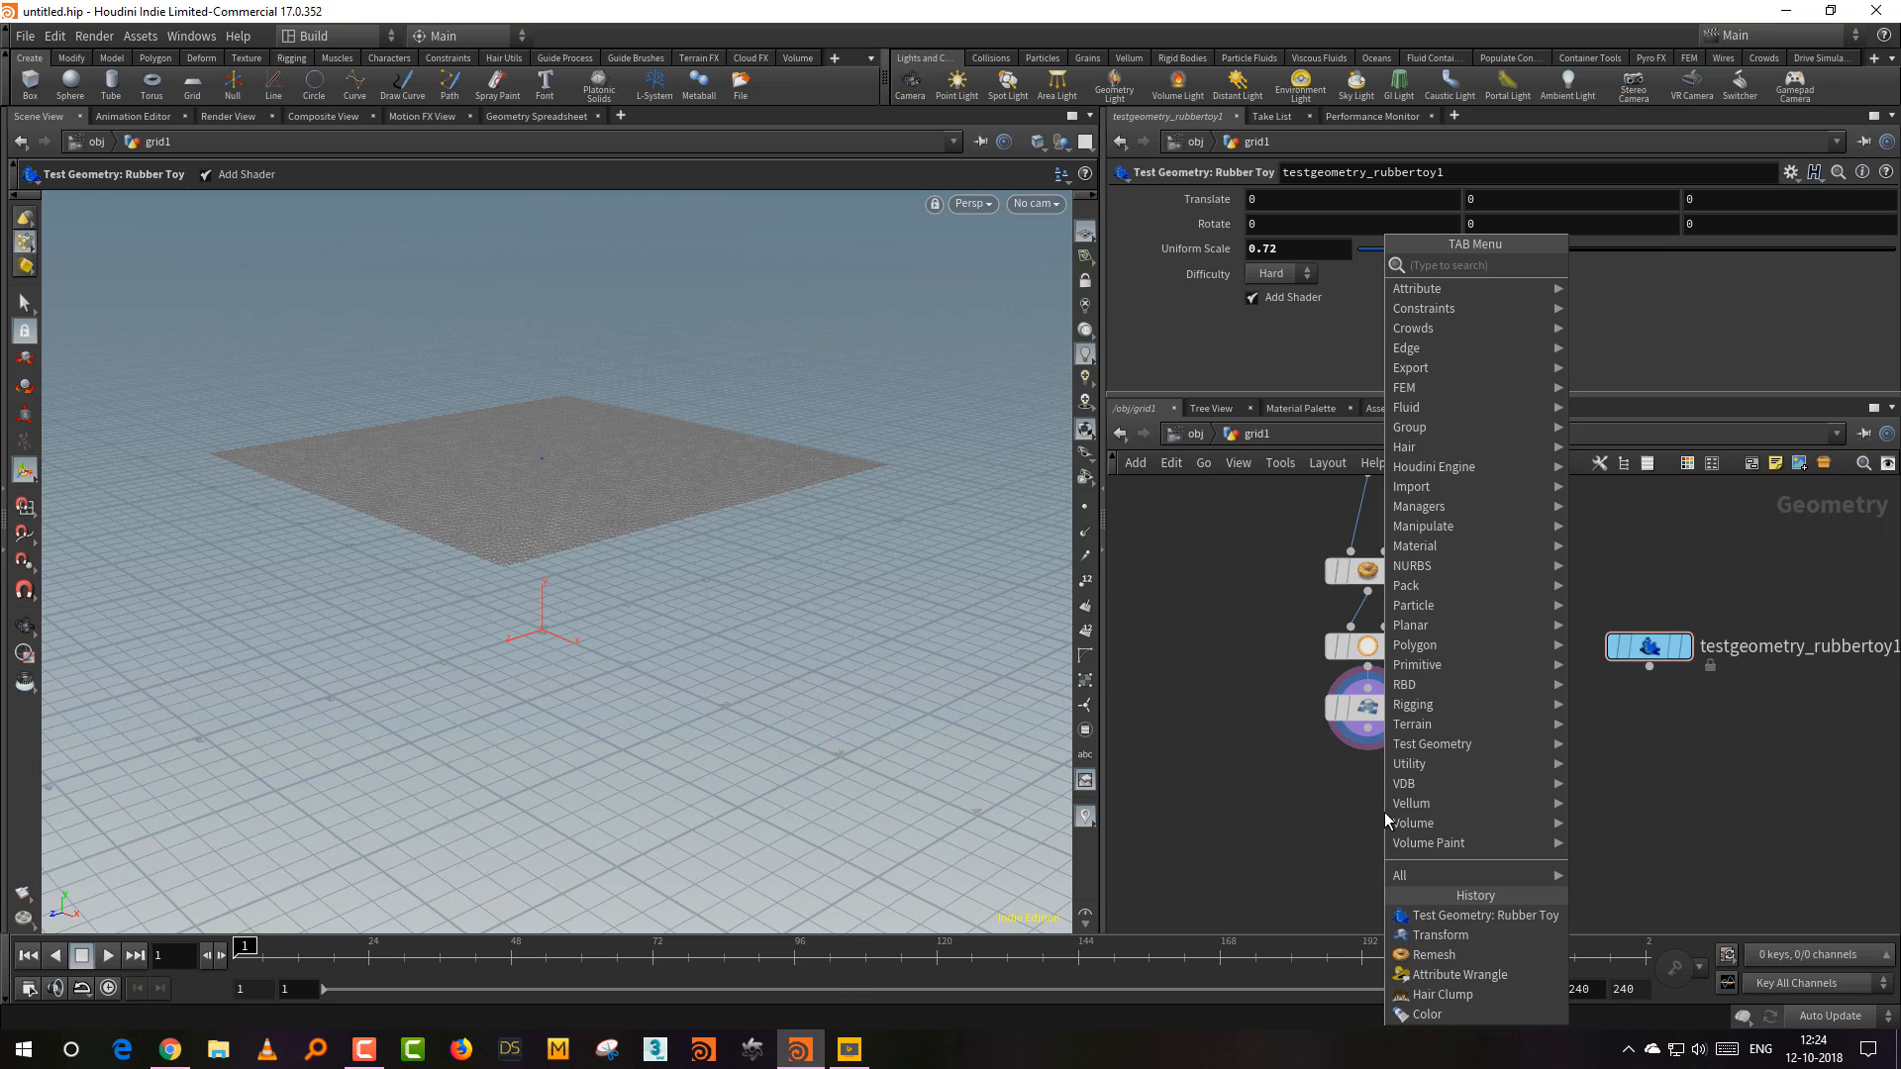
text(vell)
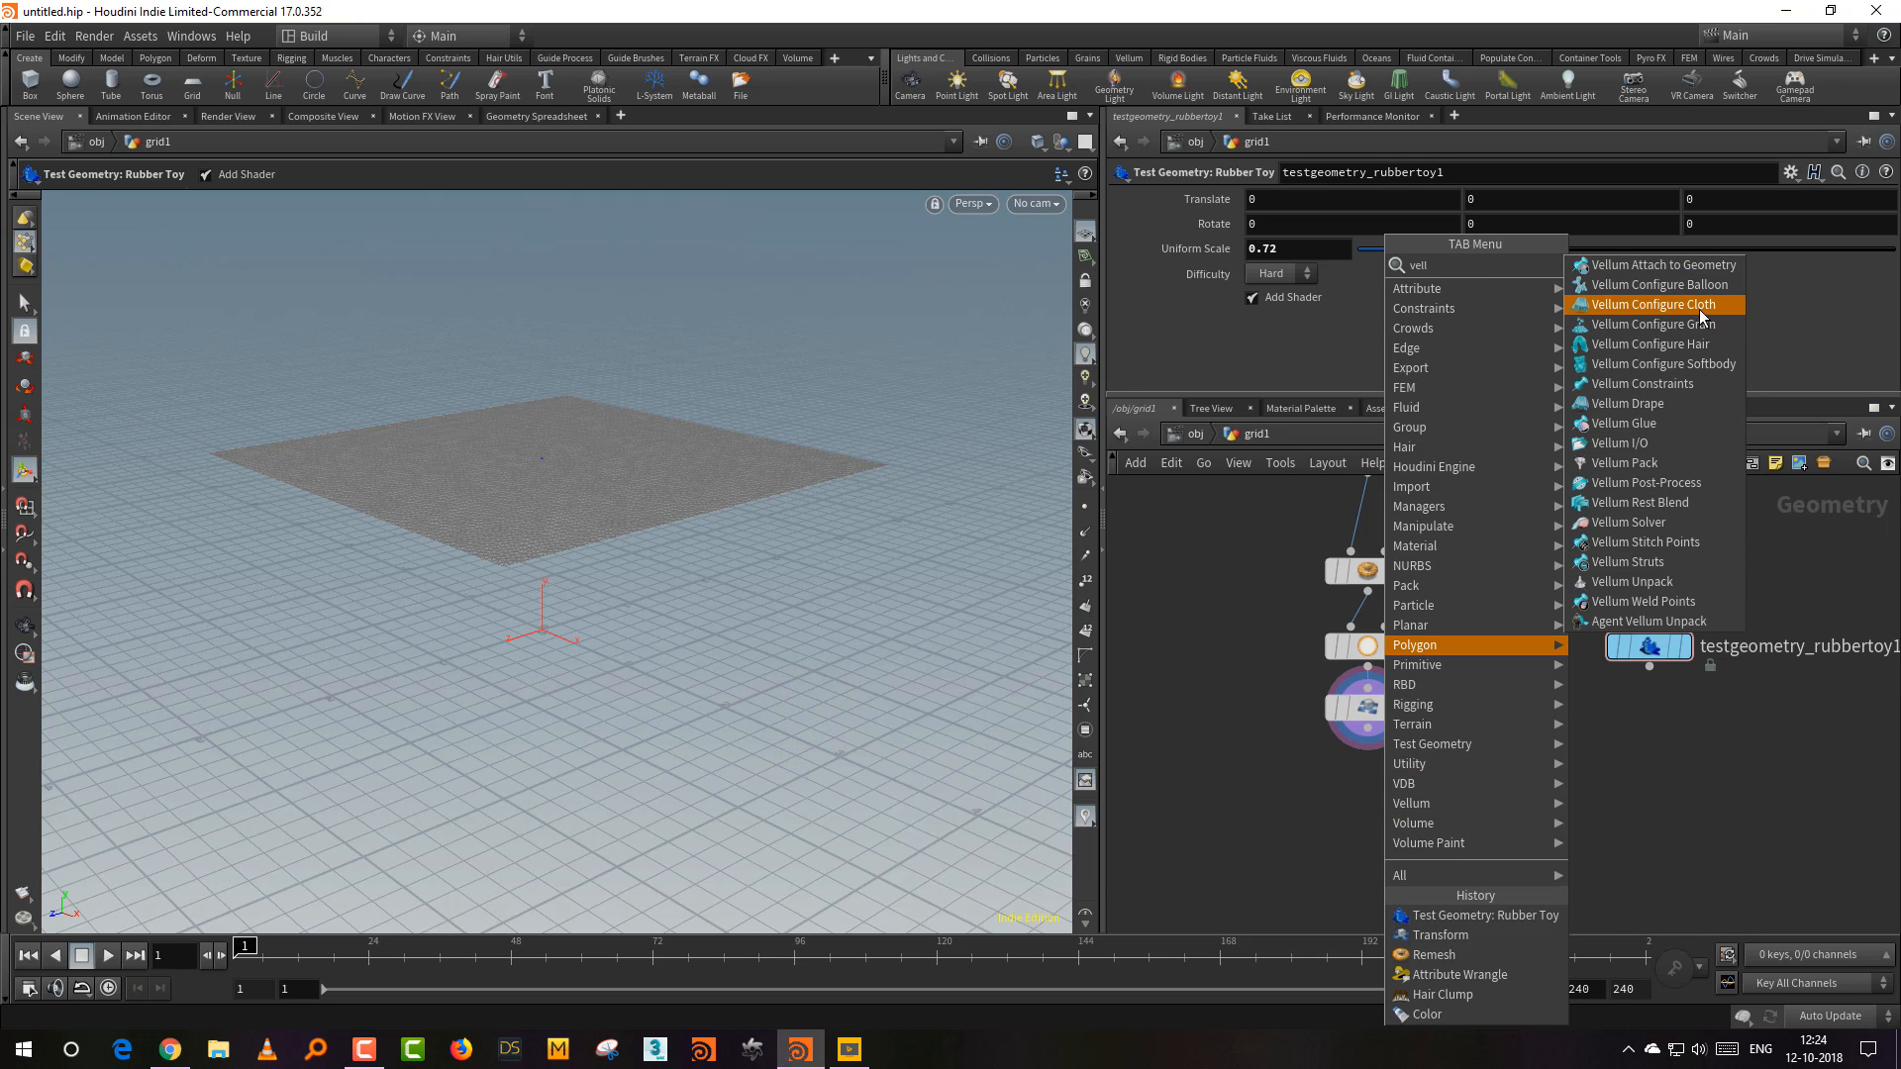
click(1699, 308)
click(1370, 837)
drag(1367, 735, 1345, 815)
click(1401, 838)
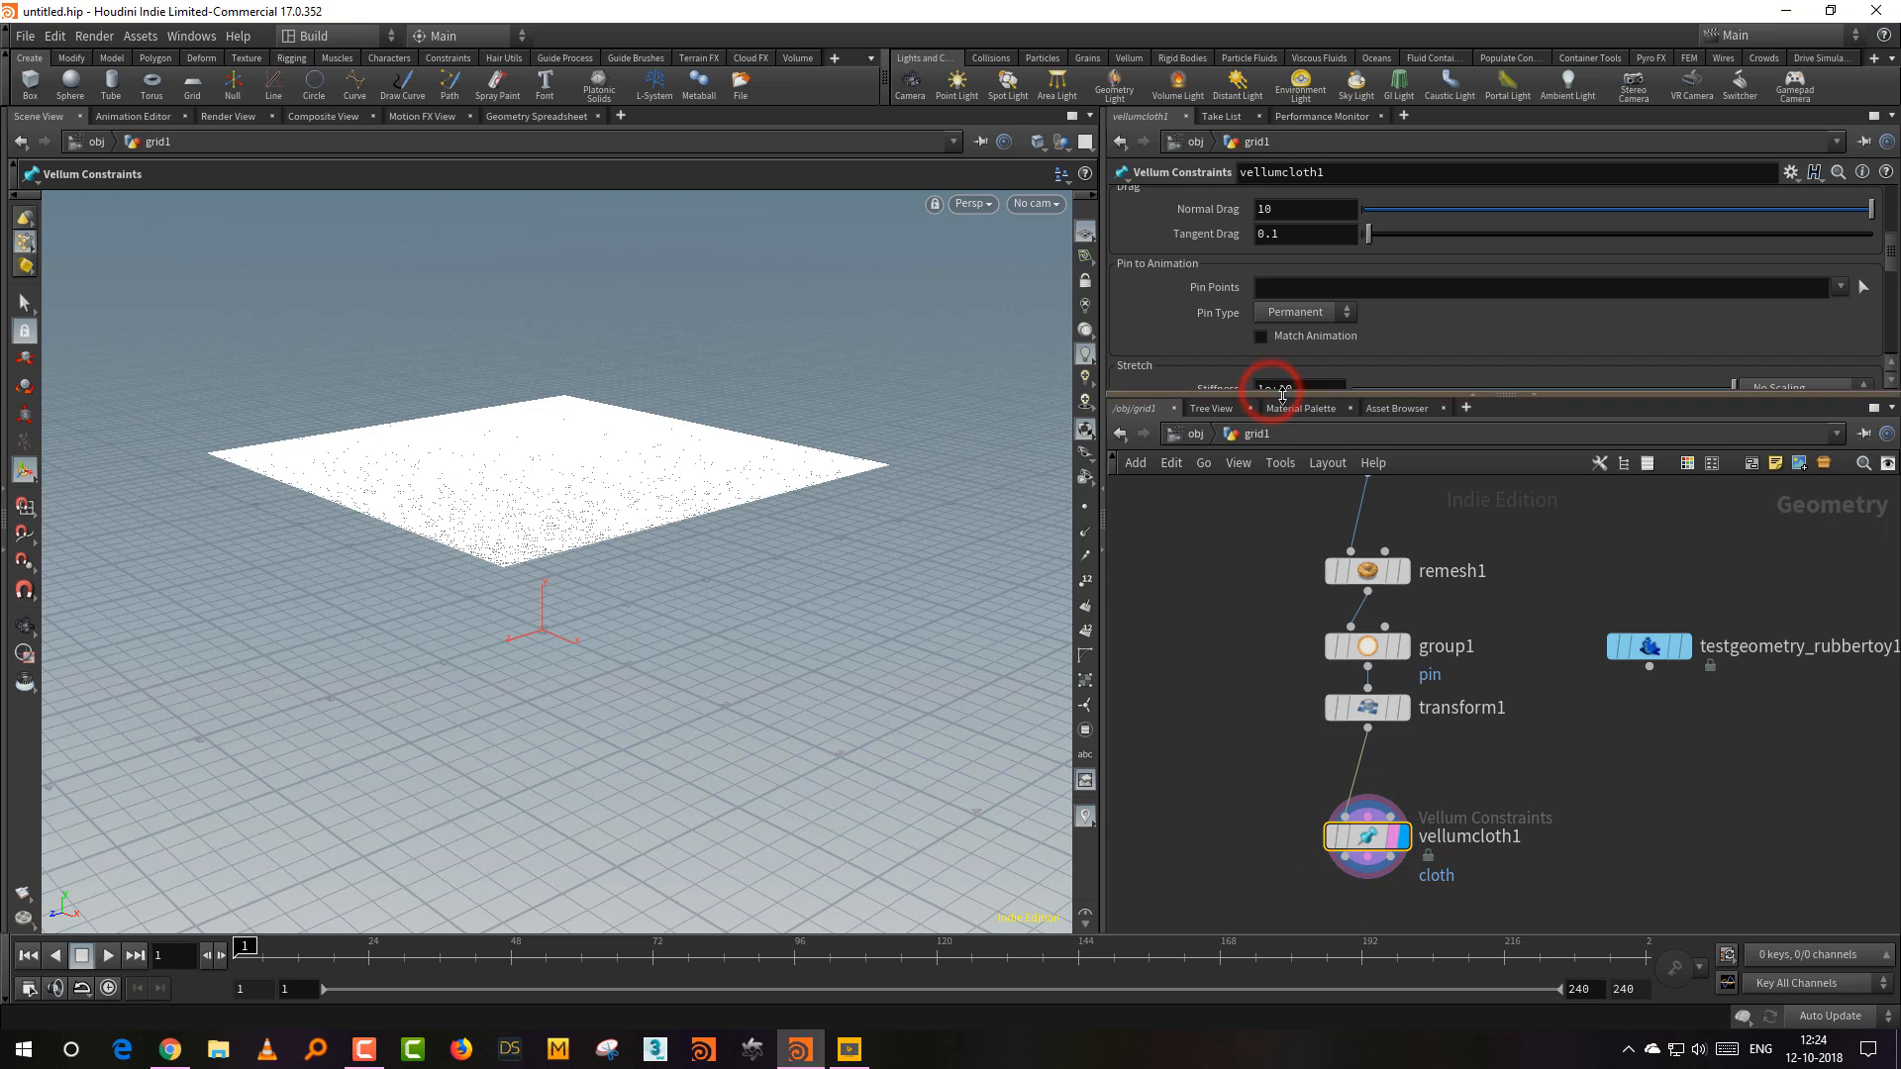
Step: Set vellumcloth1's pin points to the pin group
drag(1283, 396, 1283, 507)
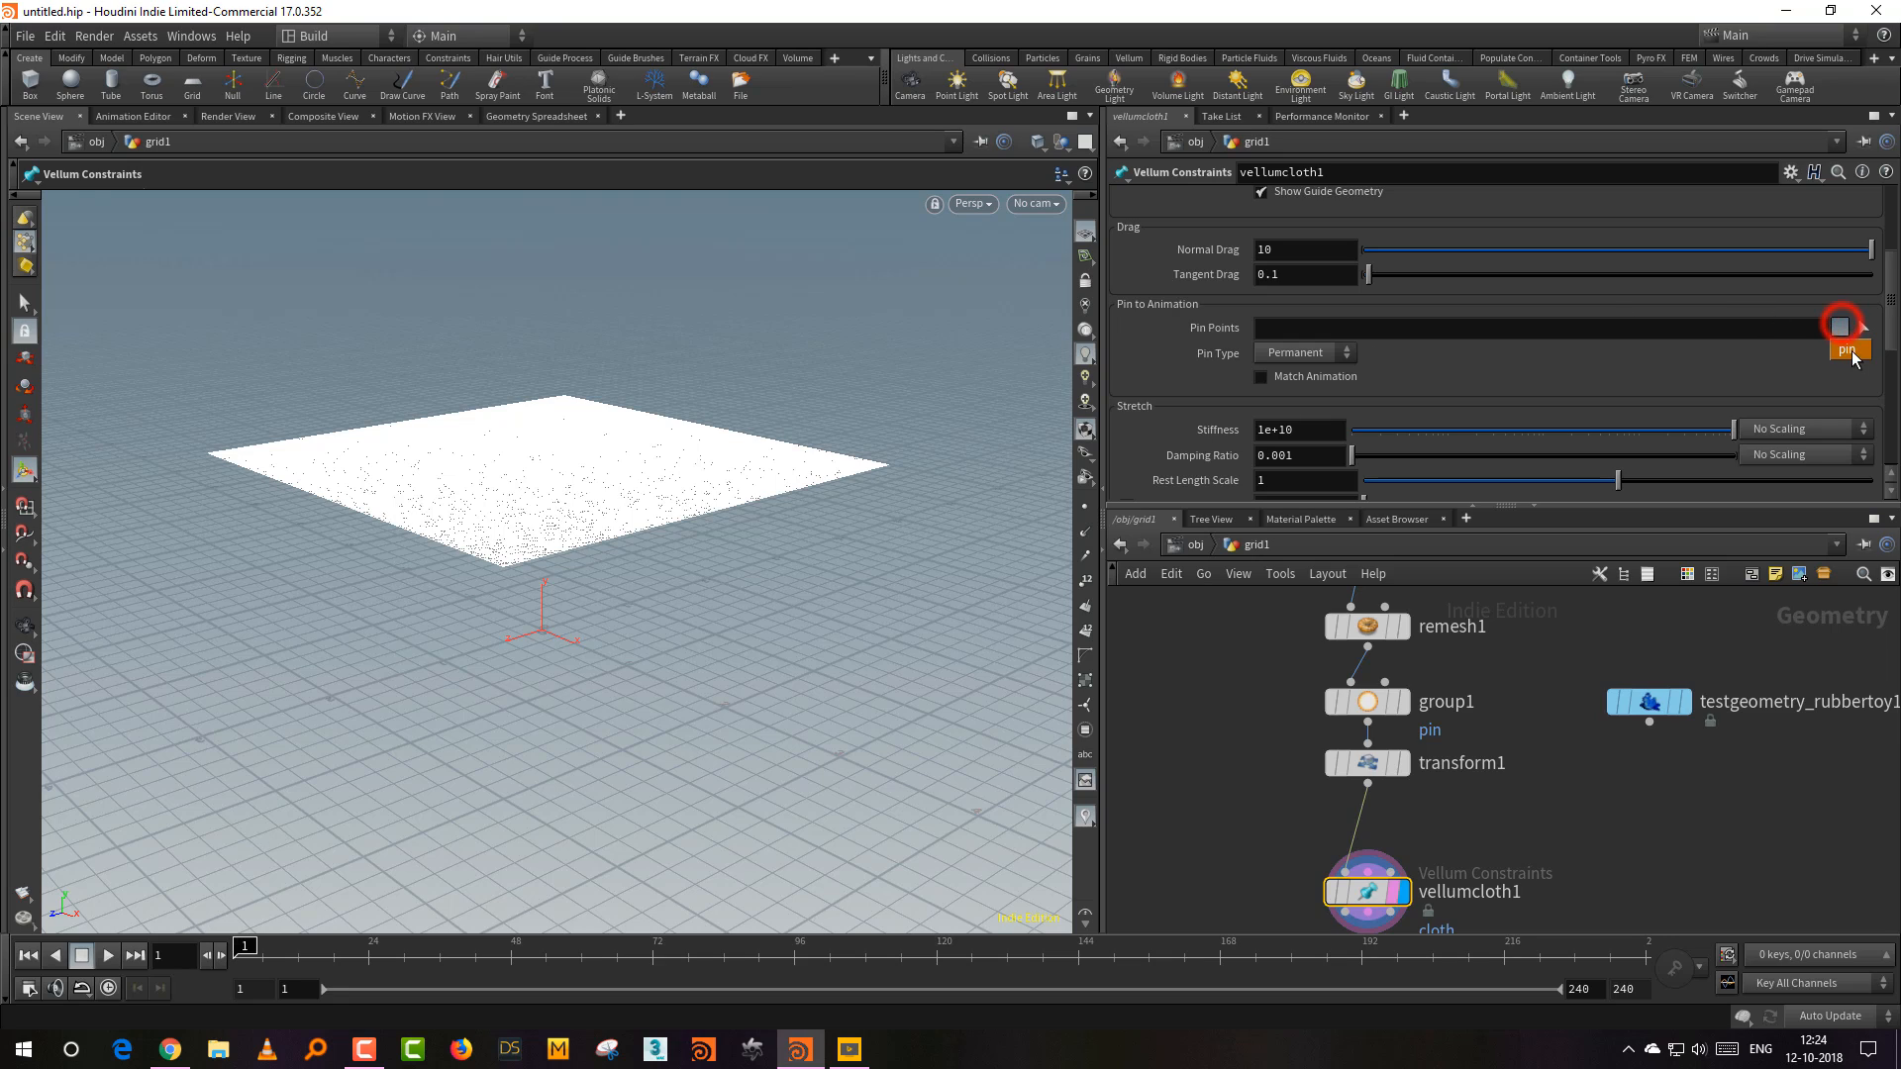
click(1850, 350)
key(Escape)
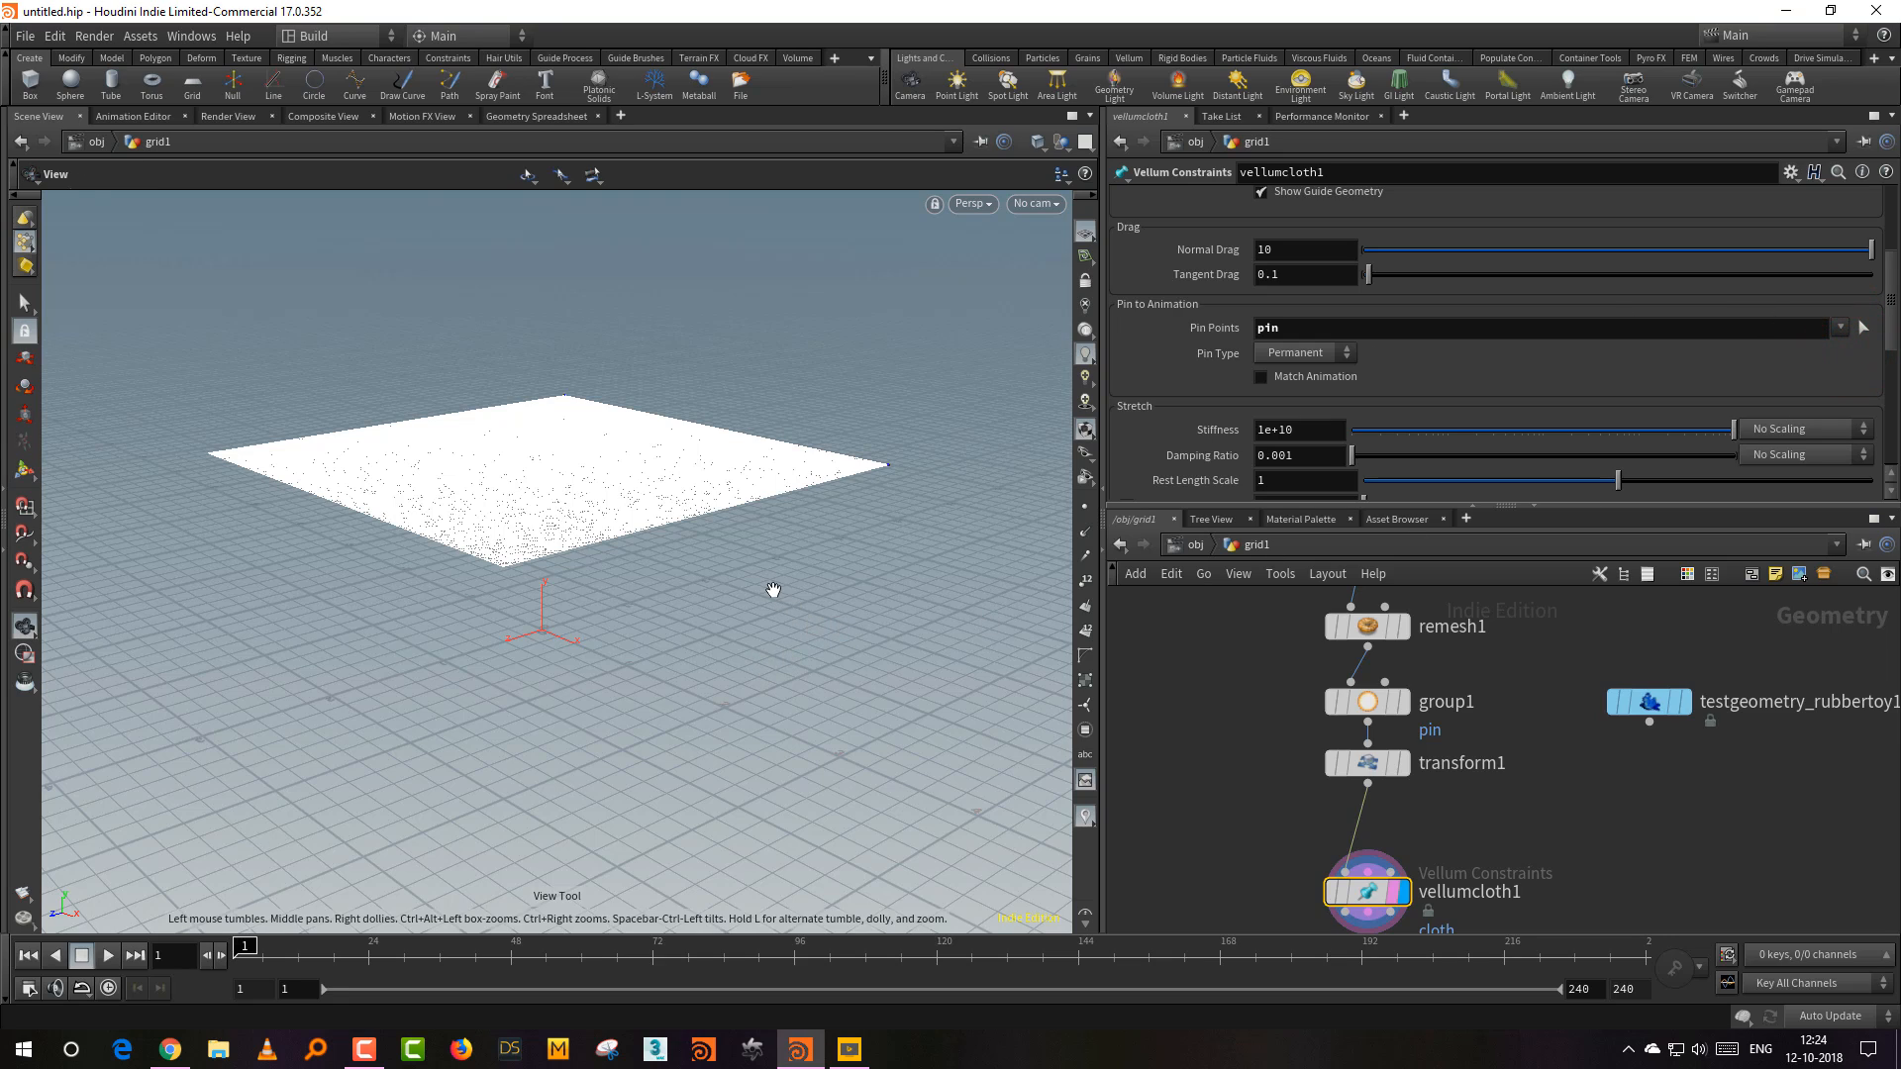
Step: Examine the pinned corners of the cloth and vellumcloth1's stretch and bend parameters
drag(772, 589, 727, 449)
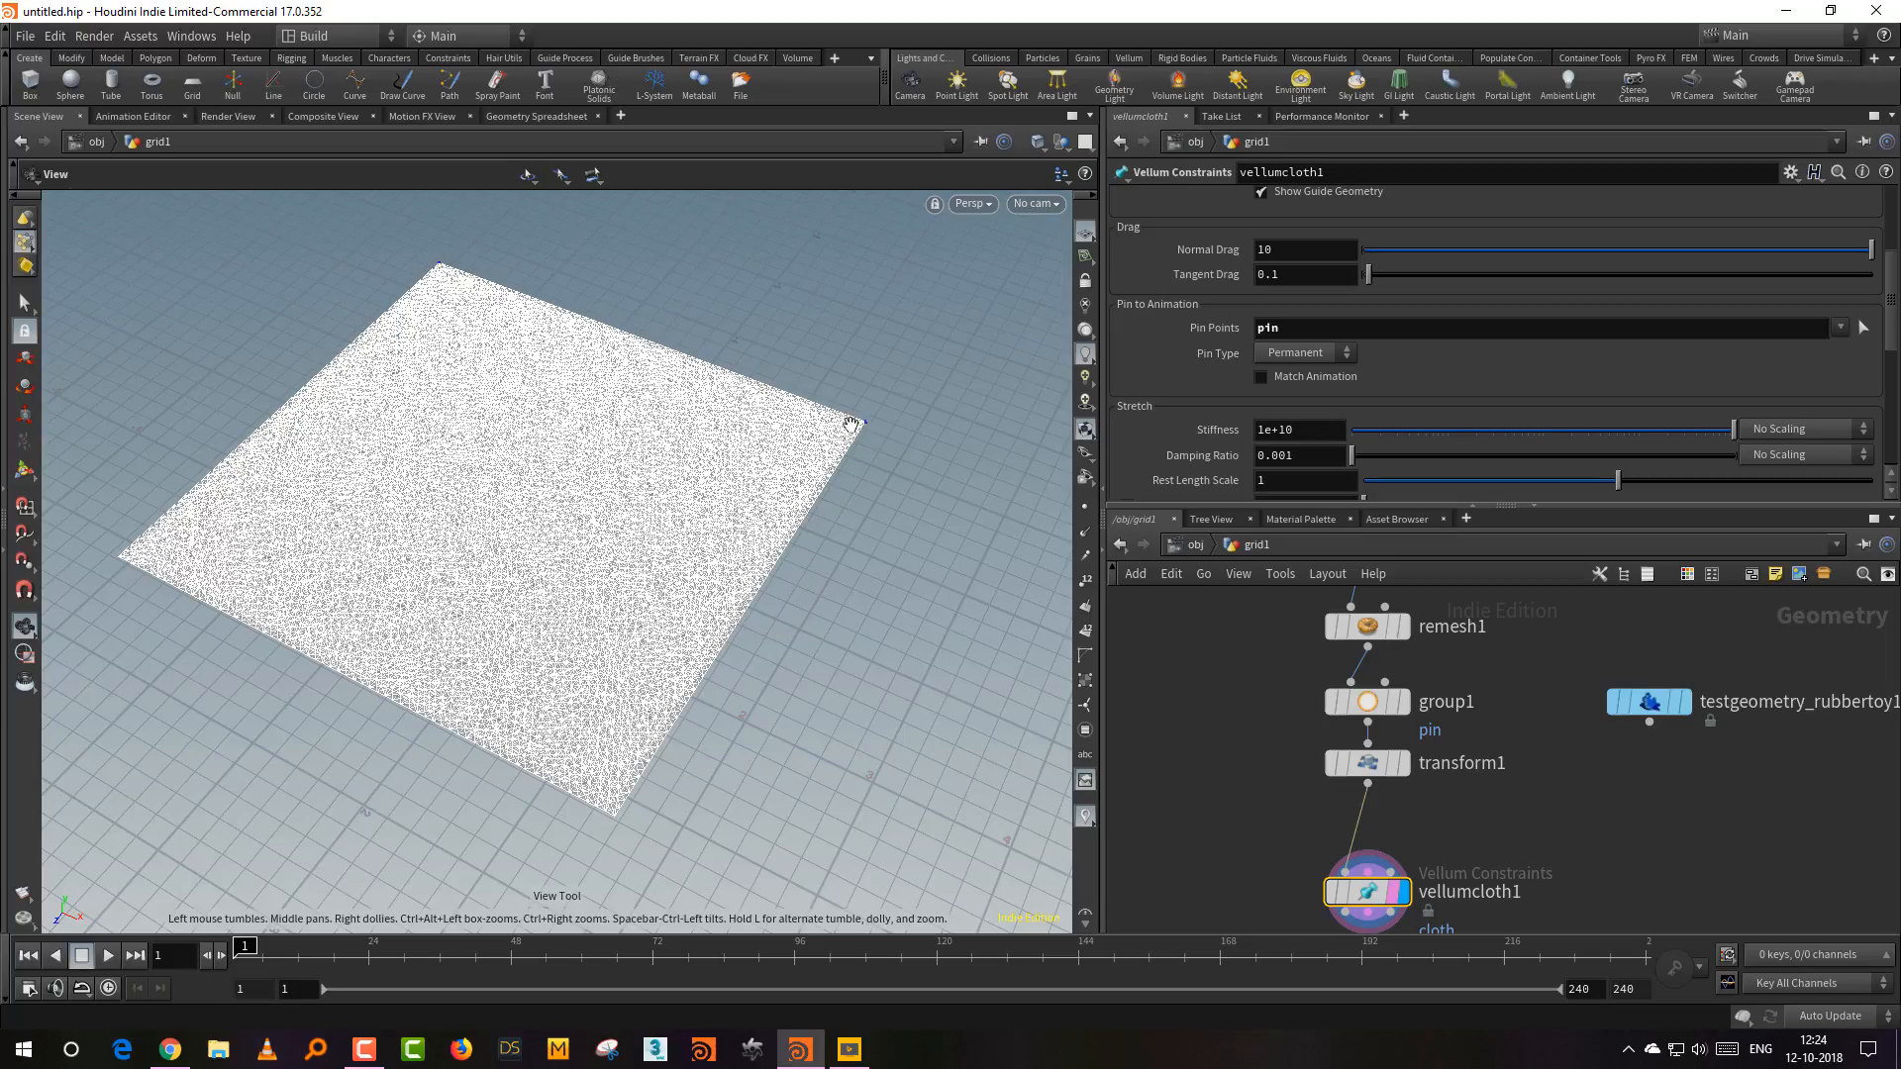
drag(889, 666, 858, 739)
right_drag(911, 634, 743, 807)
middle_drag(860, 680, 885, 647)
drag(887, 650, 848, 688)
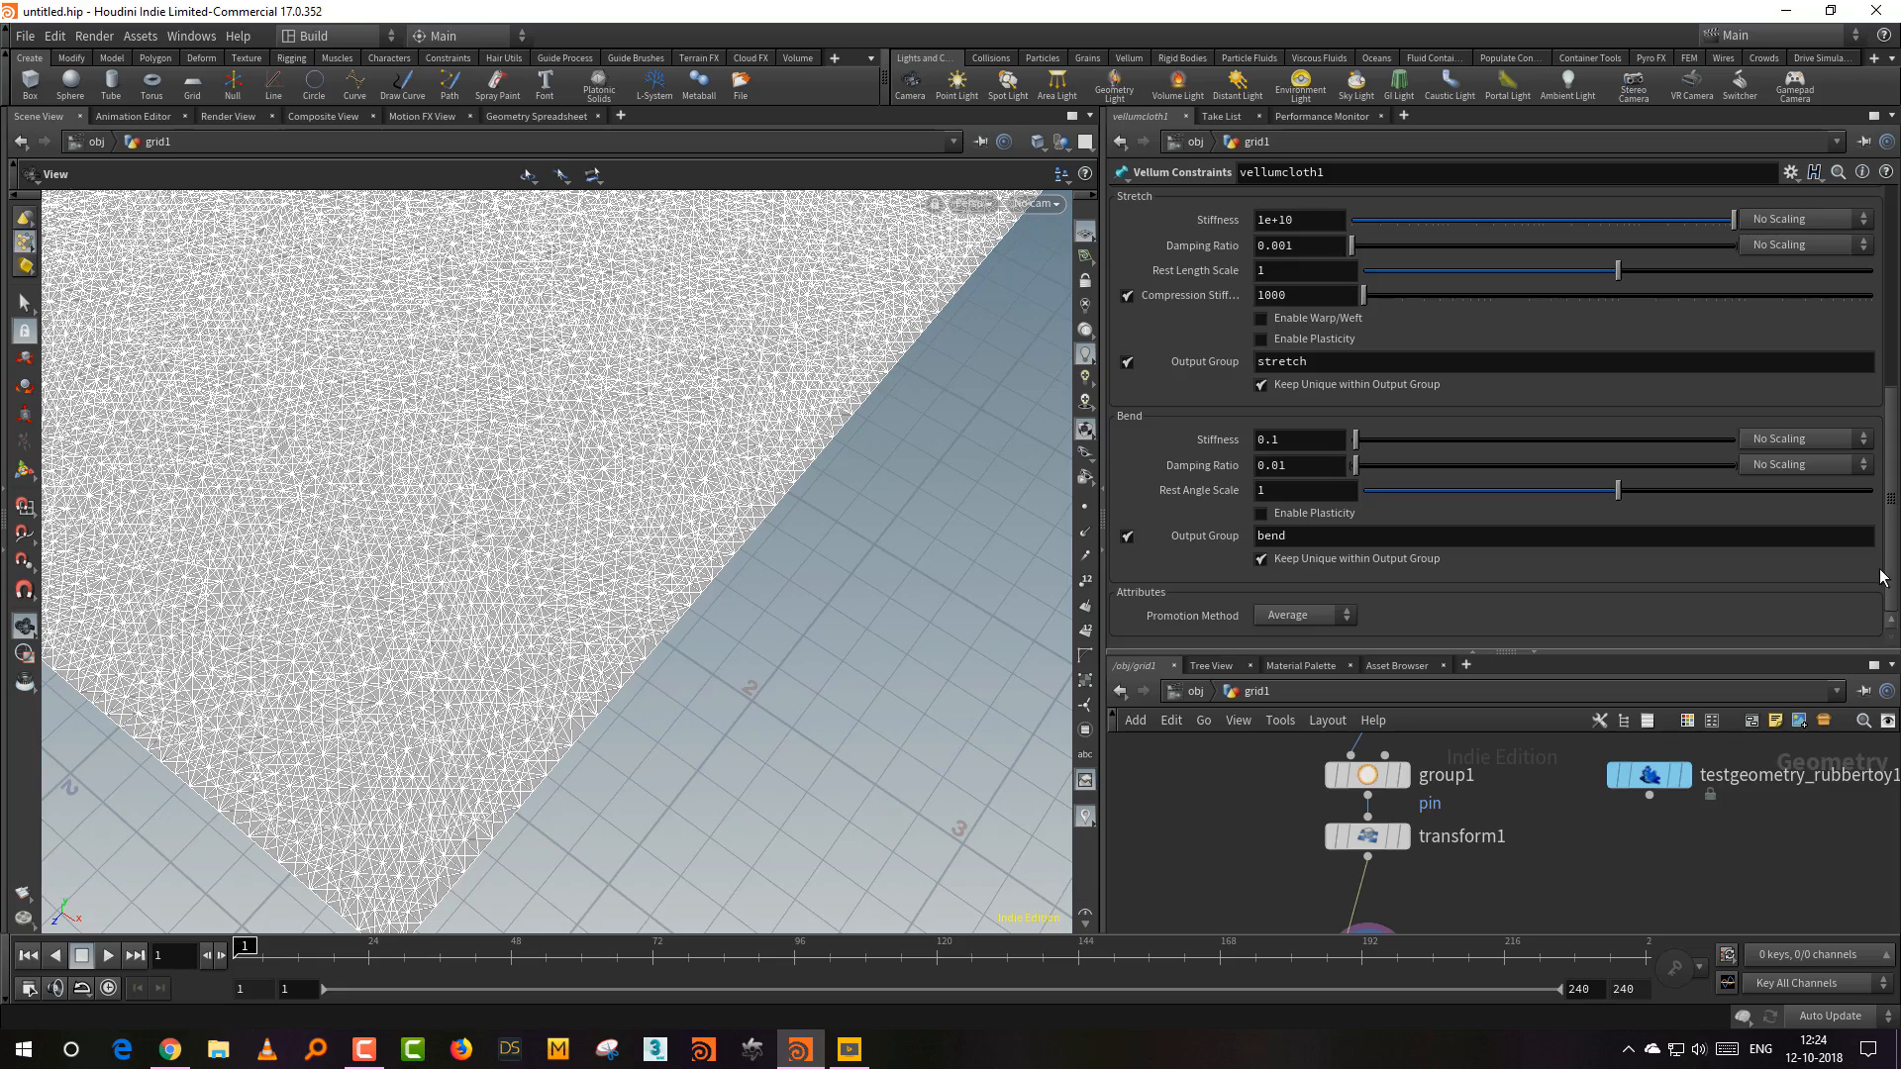
drag(1890, 563, 1890, 452)
right_drag(775, 732, 763, 773)
drag(764, 773, 750, 710)
Step: Add a Vellum Solver below vellumcloth1, connect the cloth's geometry and constraint outputs to it, and display it
middle_drag(1496, 899, 1485, 743)
click(1347, 889)
key(Tab)
text(ve)
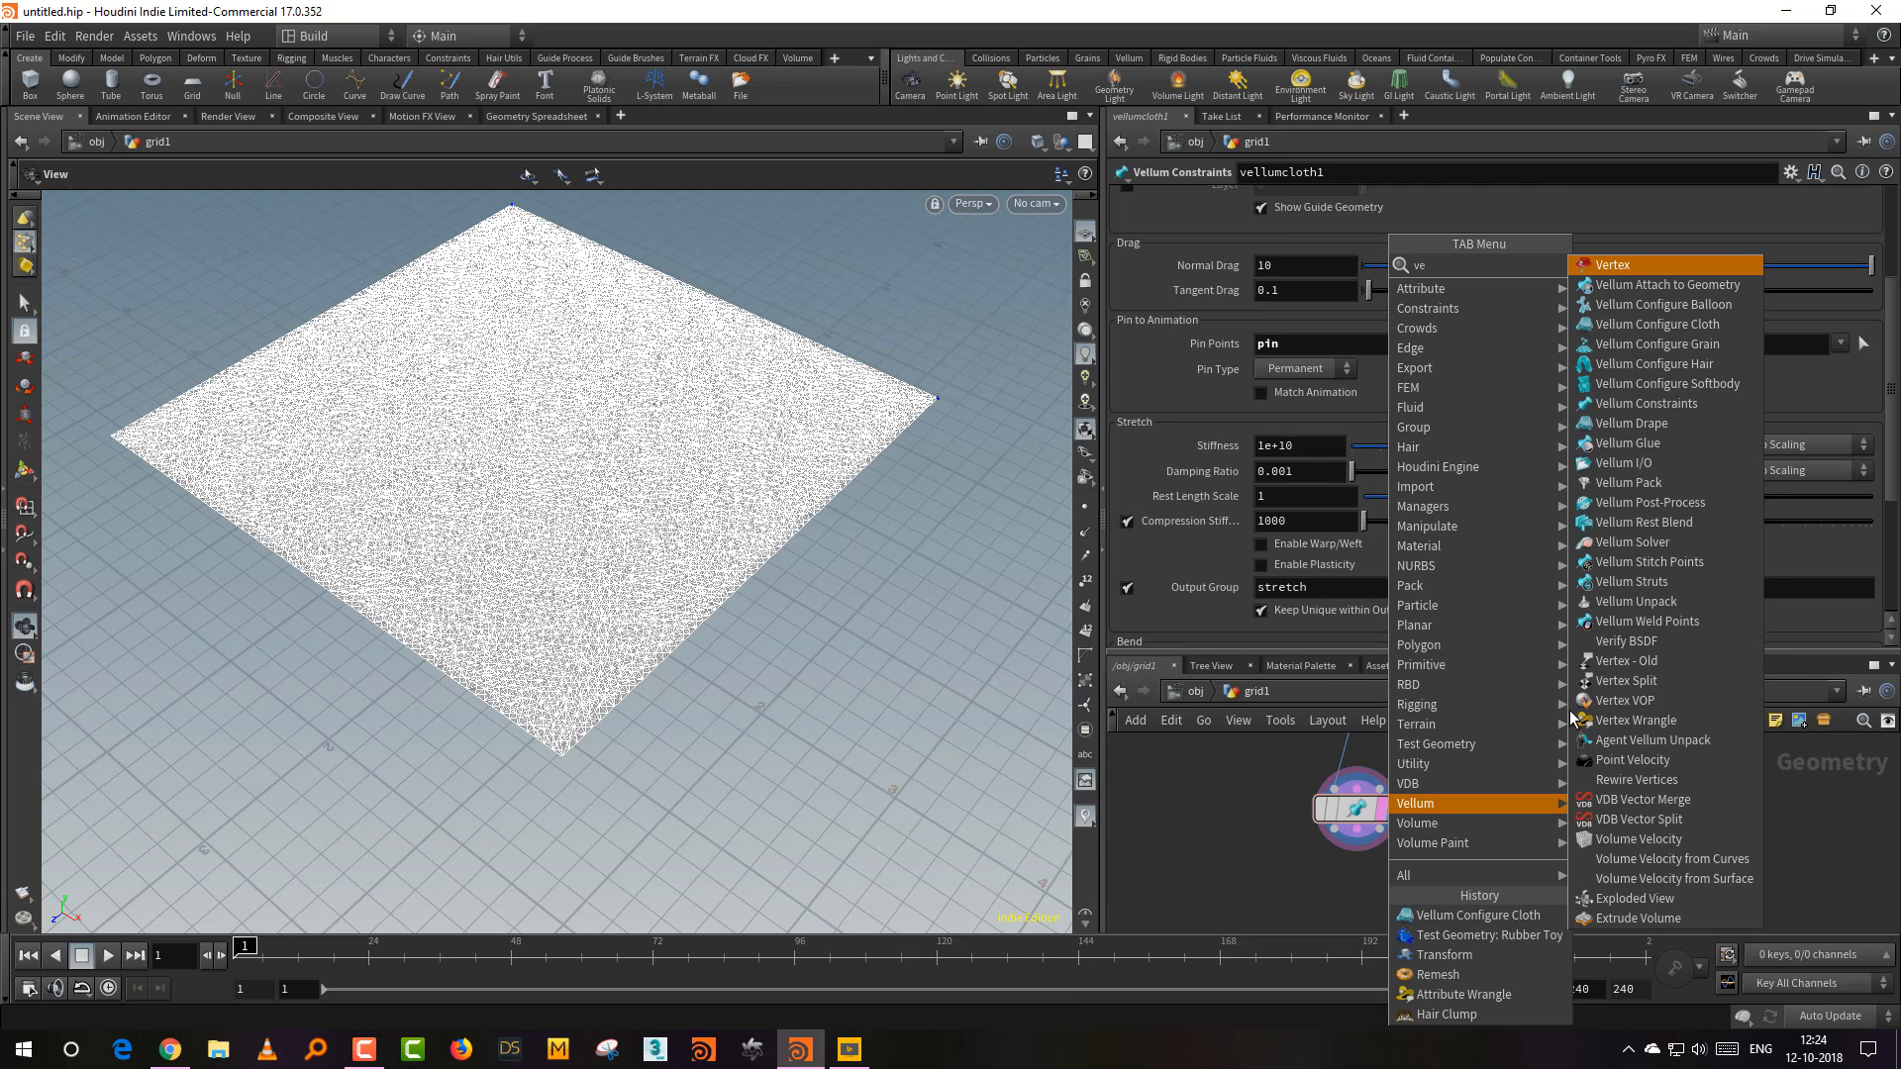
click(1667, 543)
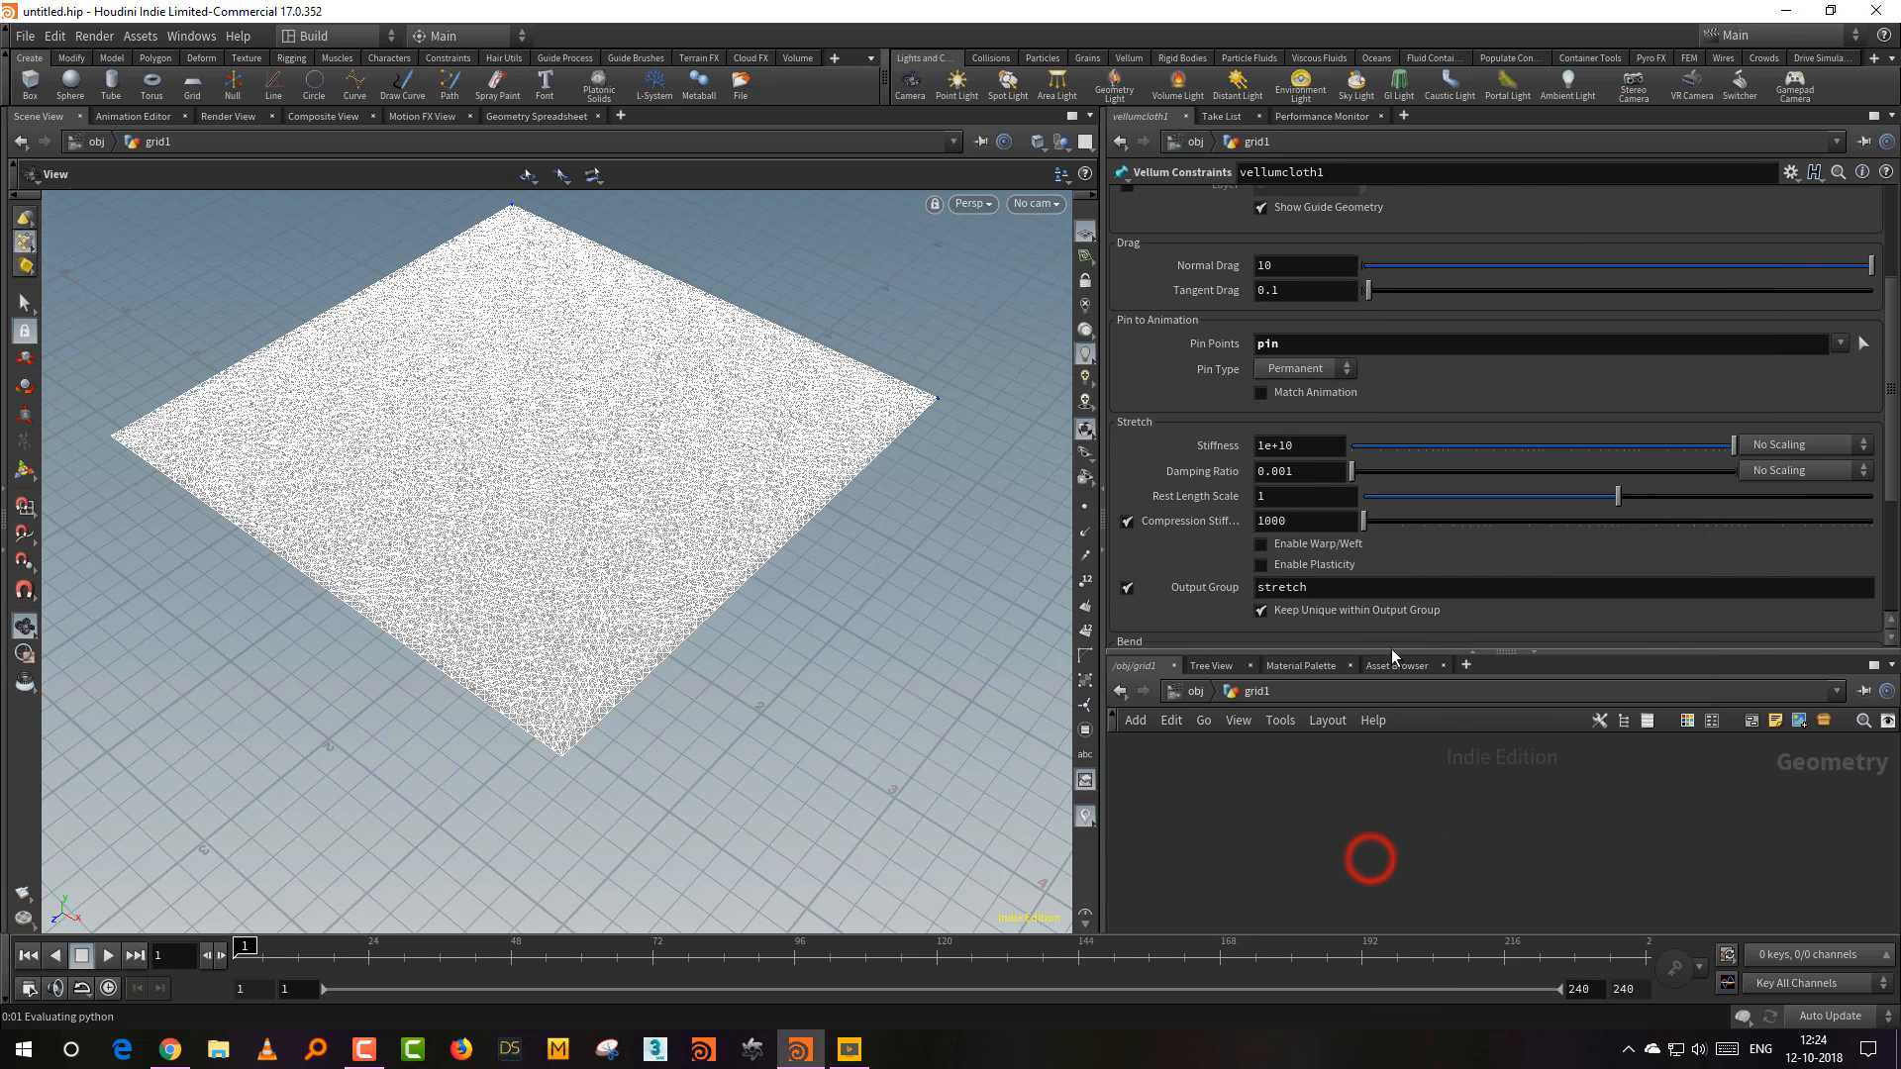
drag(1398, 651, 1398, 519)
middle_drag(1386, 770, 1375, 785)
drag(1325, 709, 1353, 842)
click(1389, 865)
Step: Play the first frames of the pinned cloth simulation and stop the playback
drag(886, 789, 743, 722)
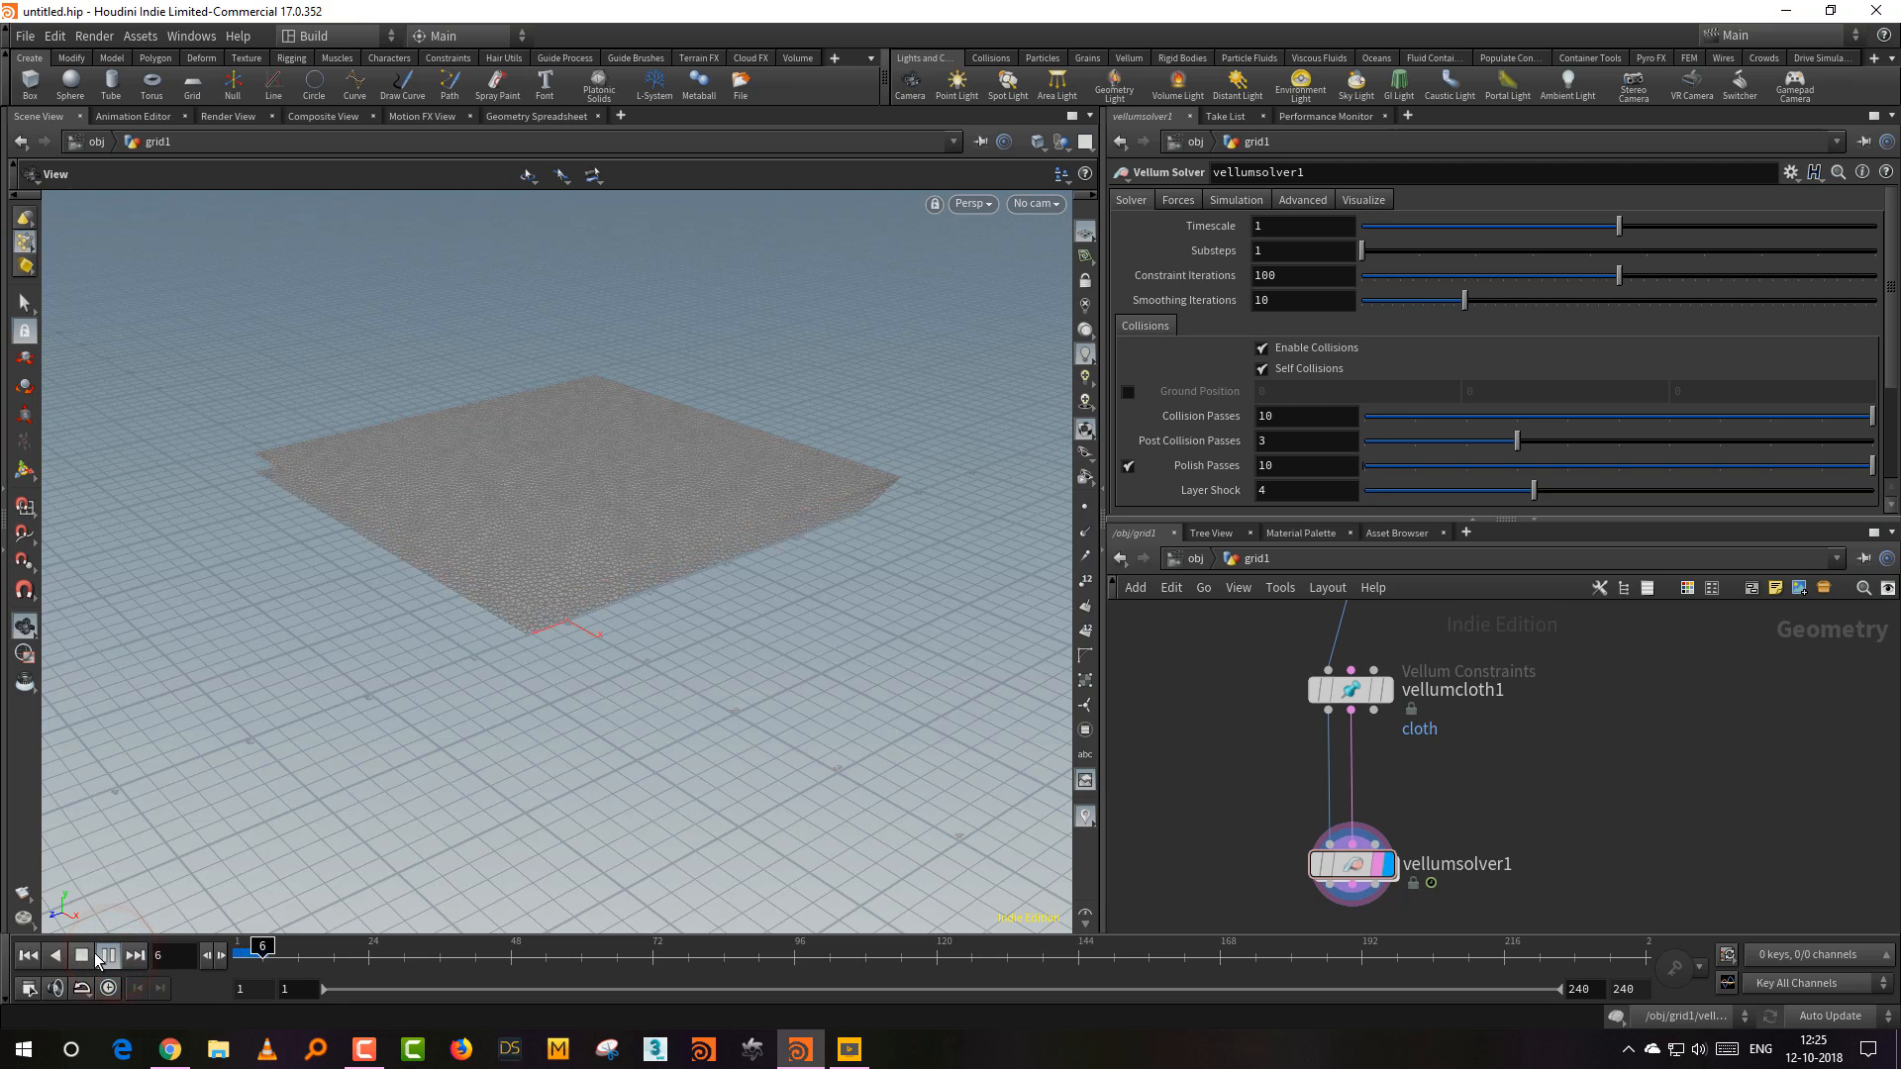
click(82, 954)
Step: Check the parameters of remesh1 and grid1, and toggle the wireframe overlay on the cloth at frame 1
middle_drag(1490, 630, 1411, 728)
drag(1413, 727, 1305, 793)
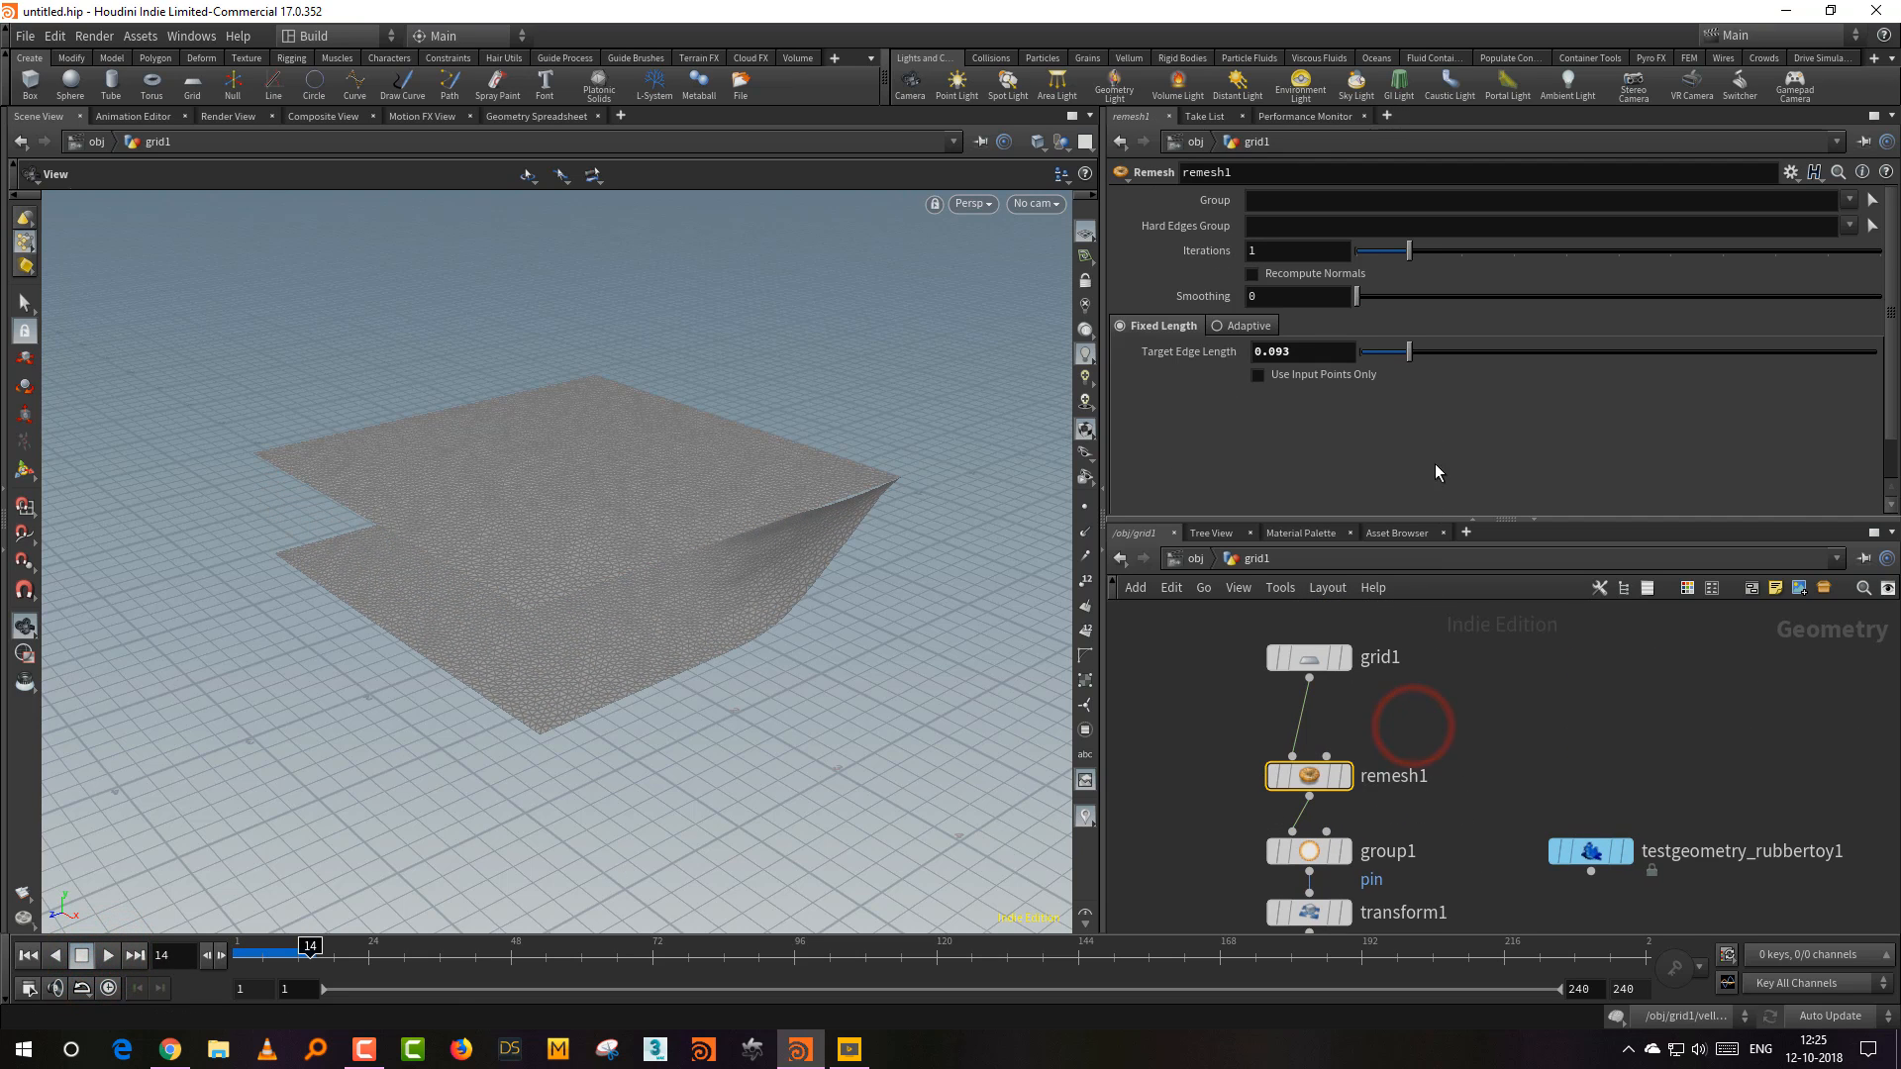
click(1306, 656)
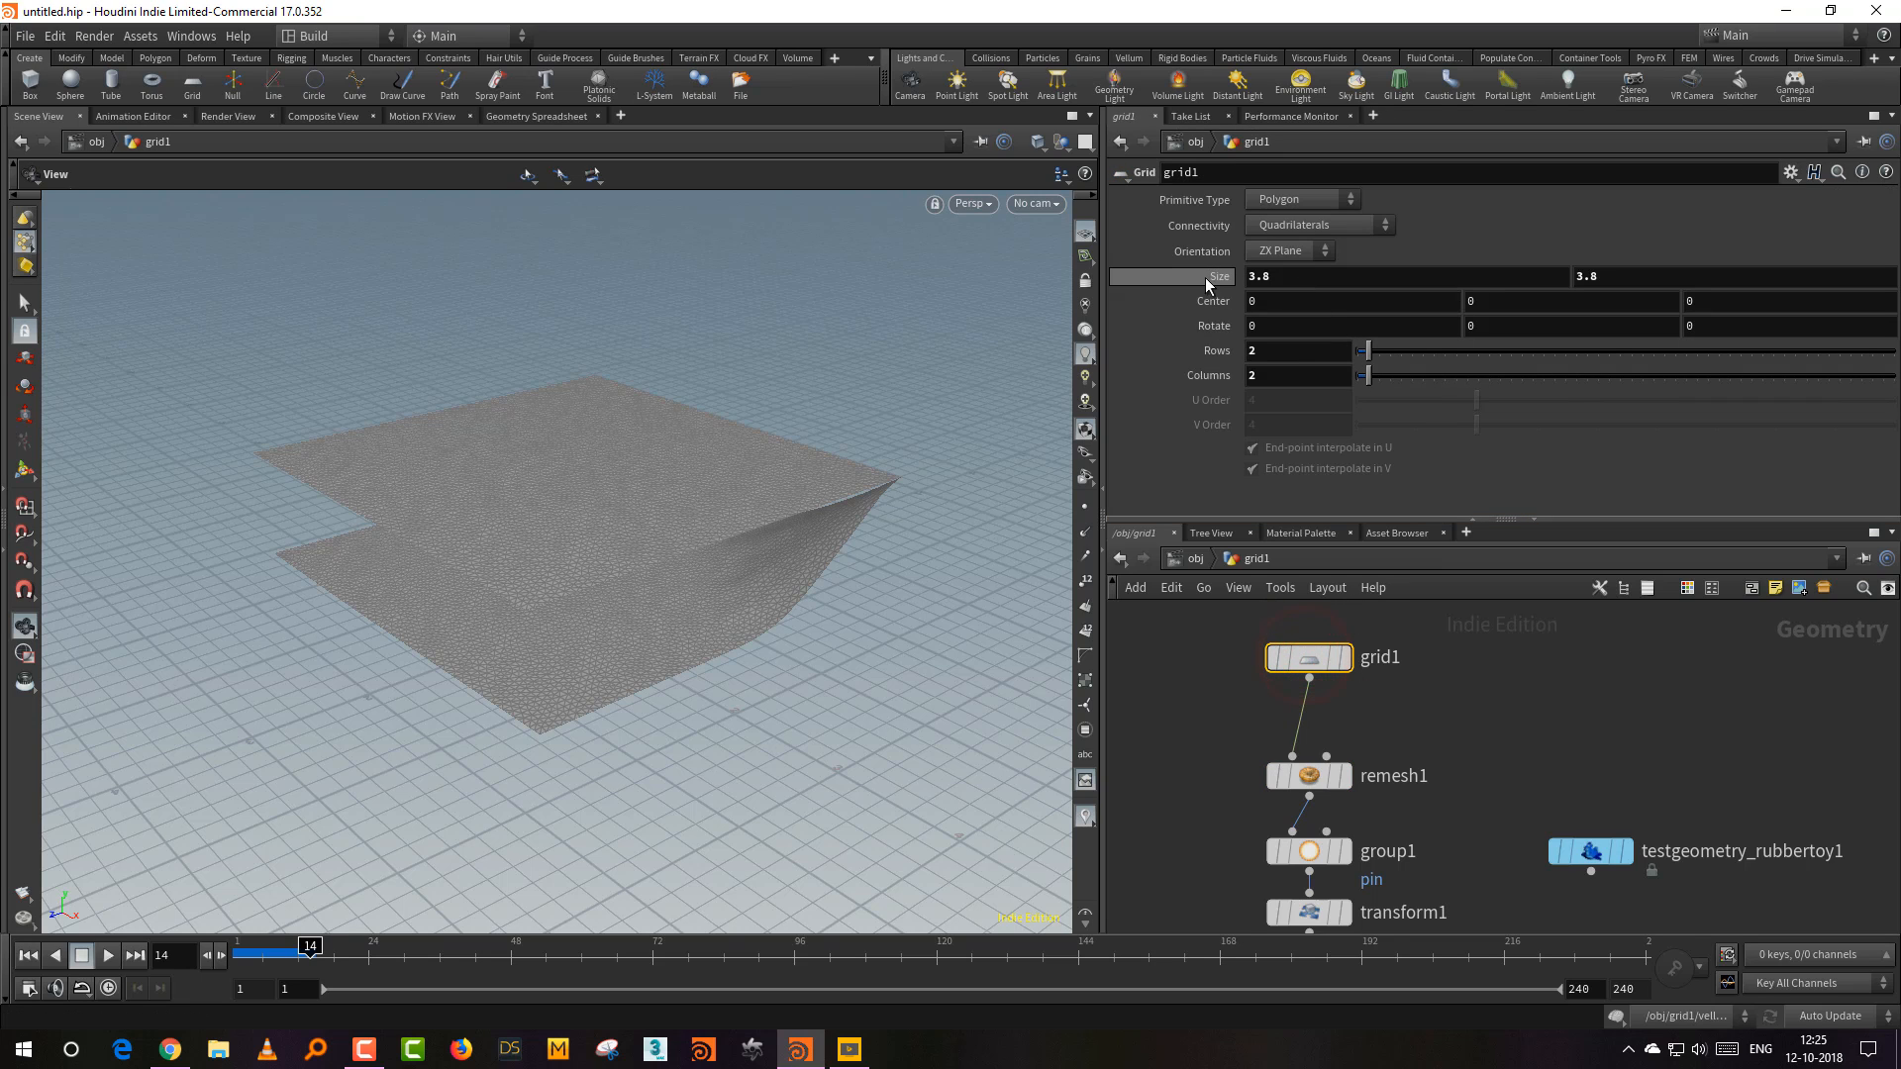
middle_drag(1205, 280, 1238, 290)
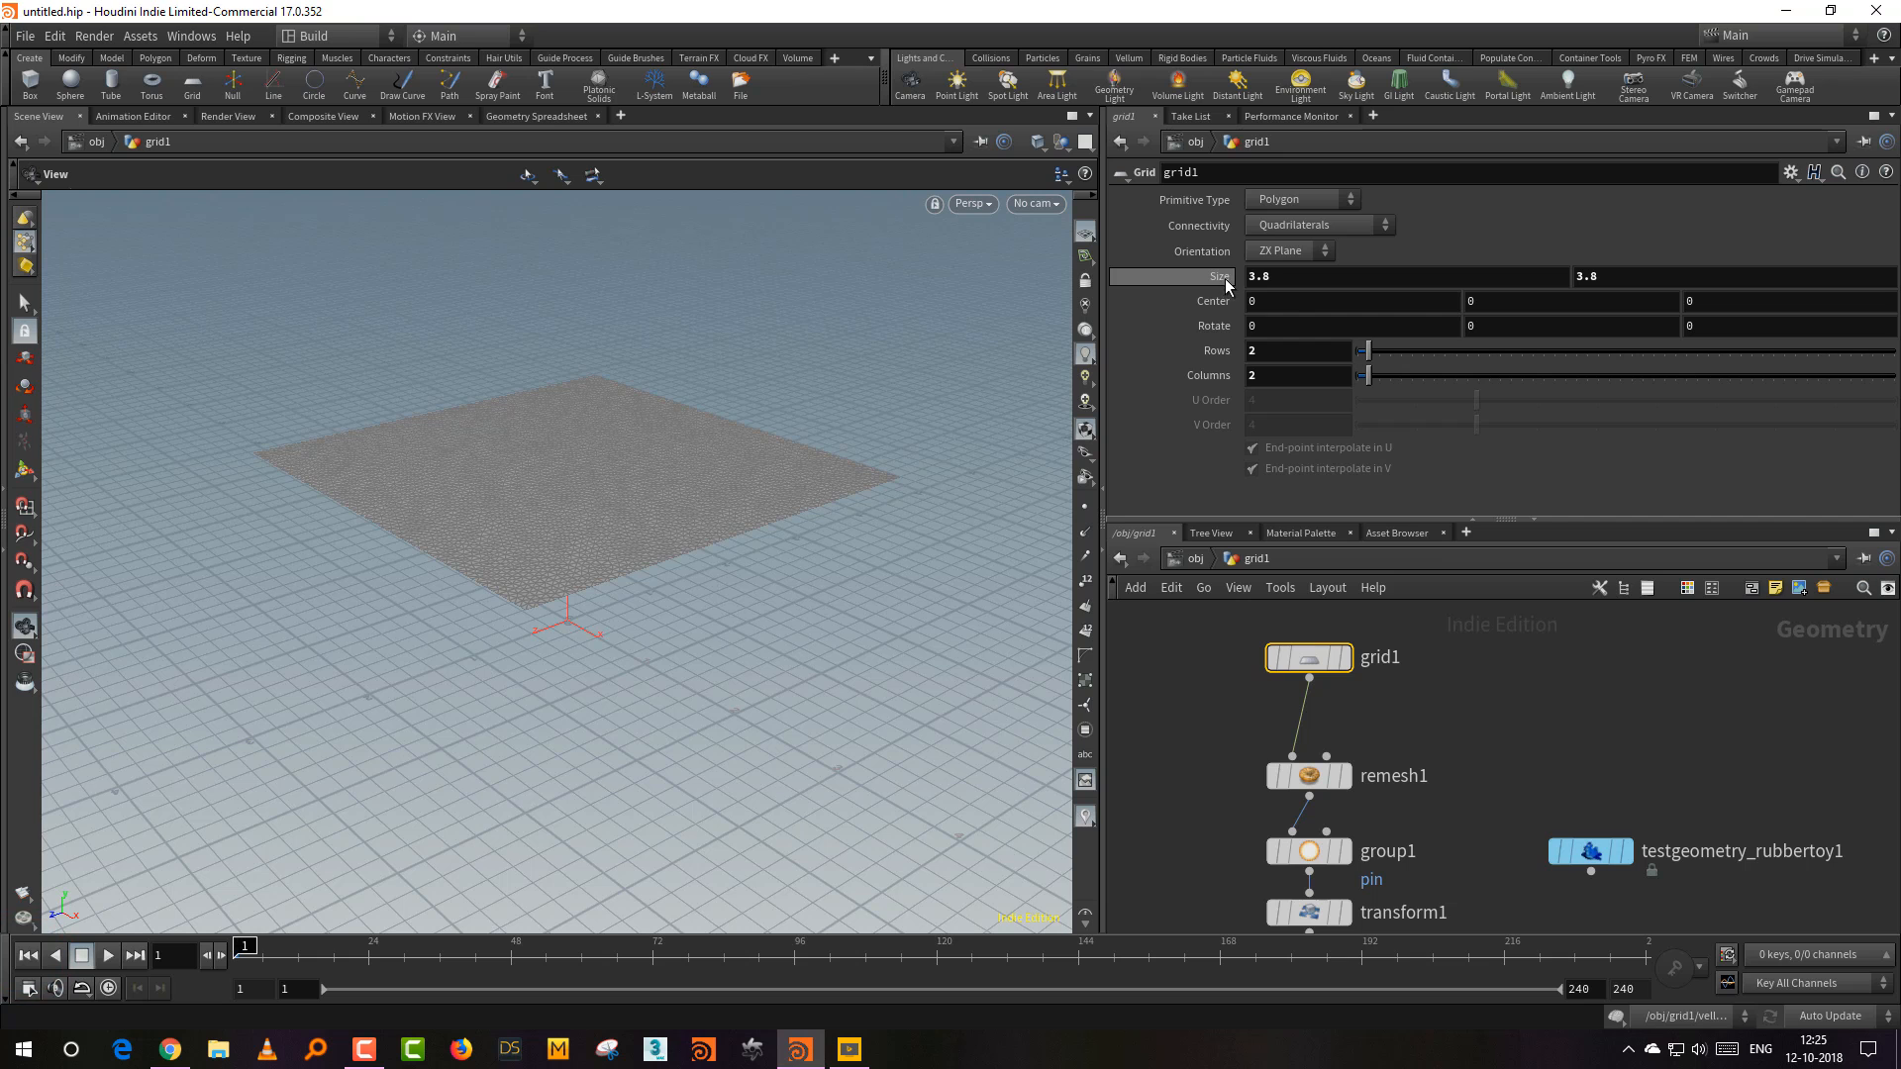
mouse_move(840, 667)
mouse_down()
mouse_move(859, 685)
mouse_move(819, 671)
mouse_up()
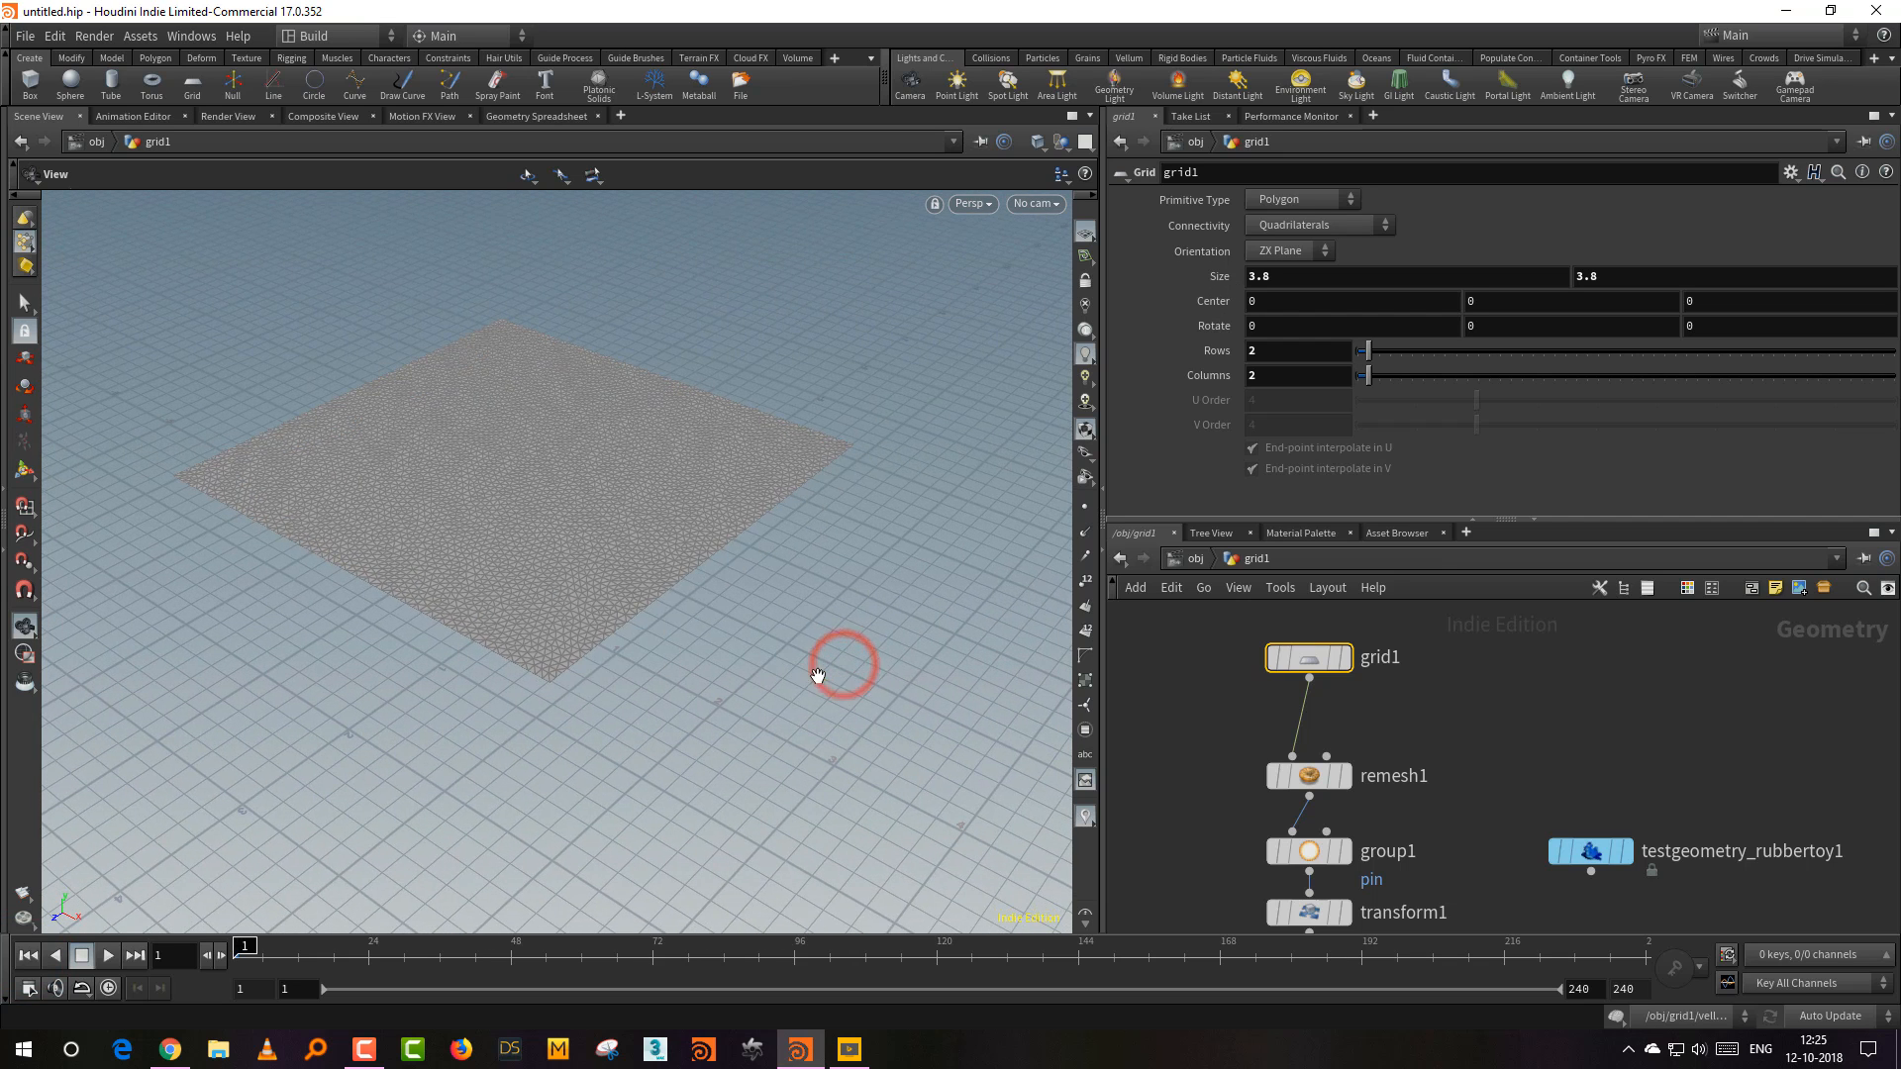
key(shift+w)
key(shift+w)
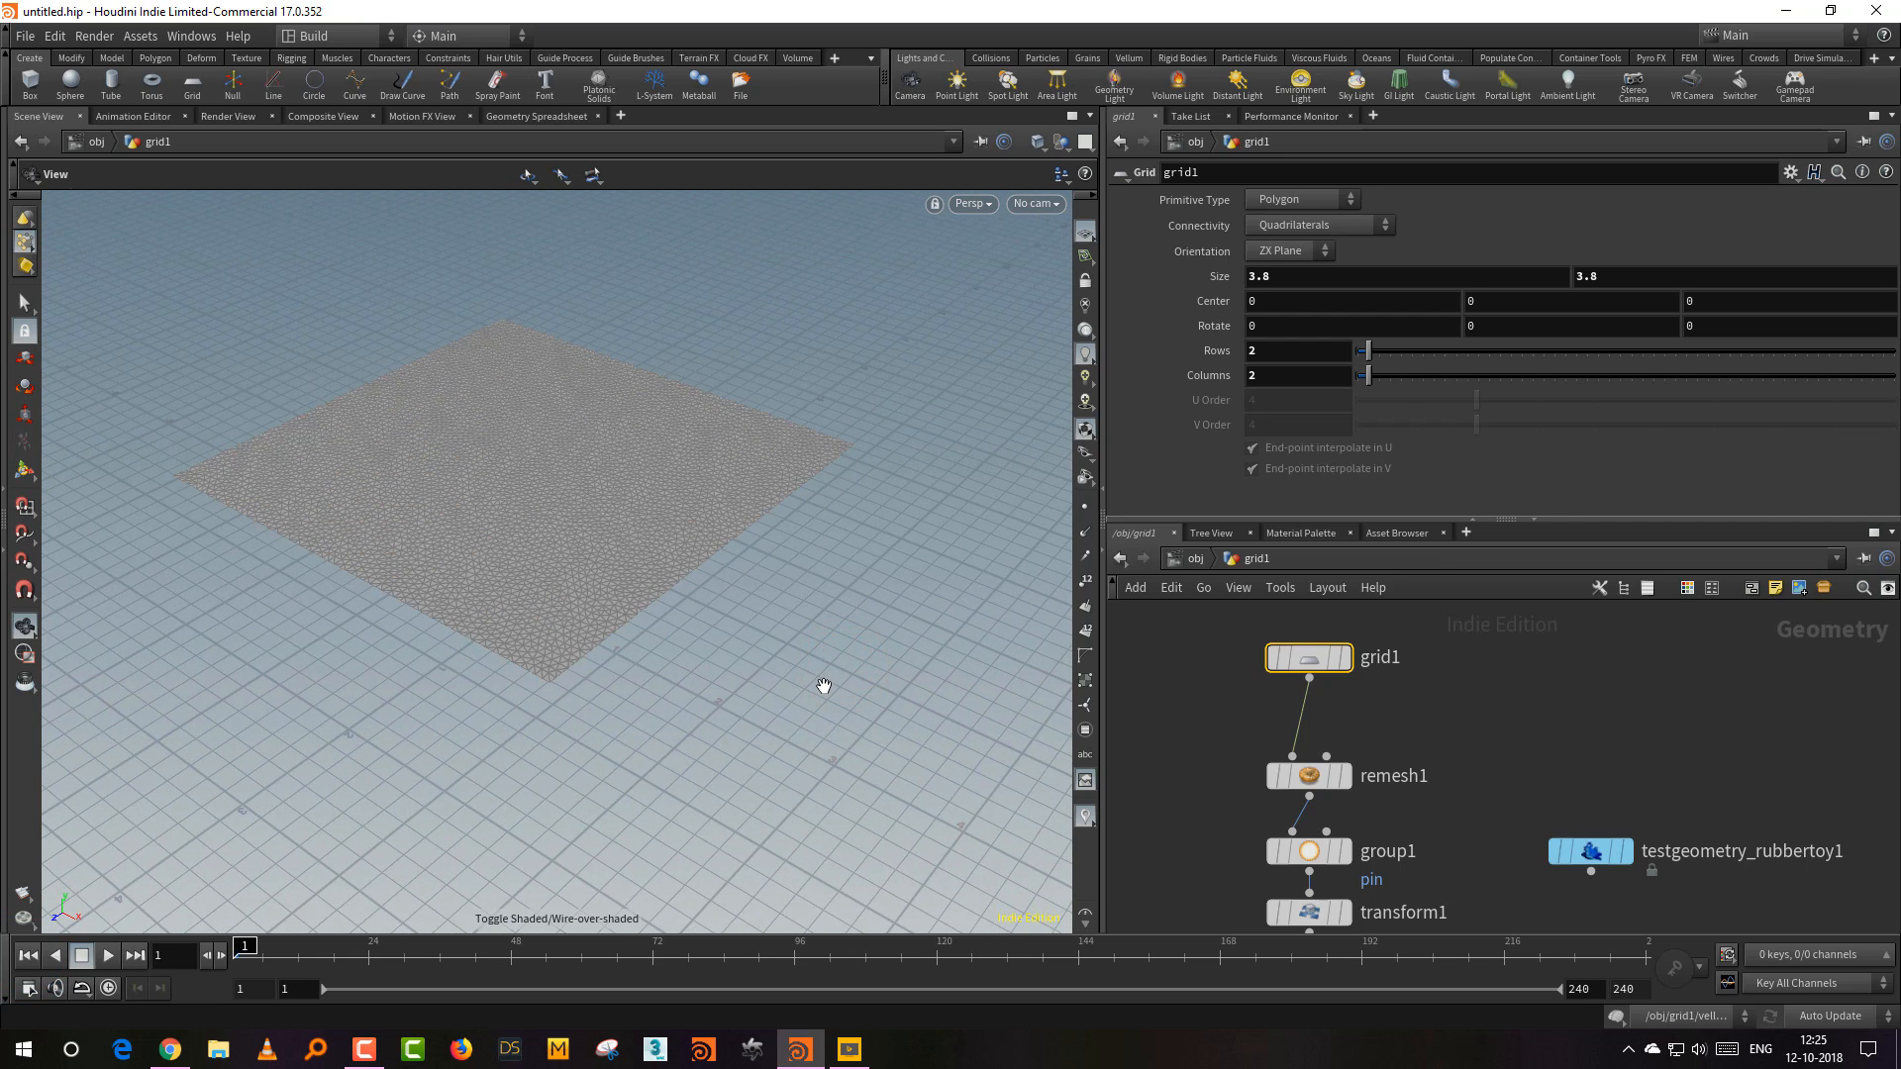
Step: Insert a Color node between remesh1 and group1 and set its color to red
key(Tab)
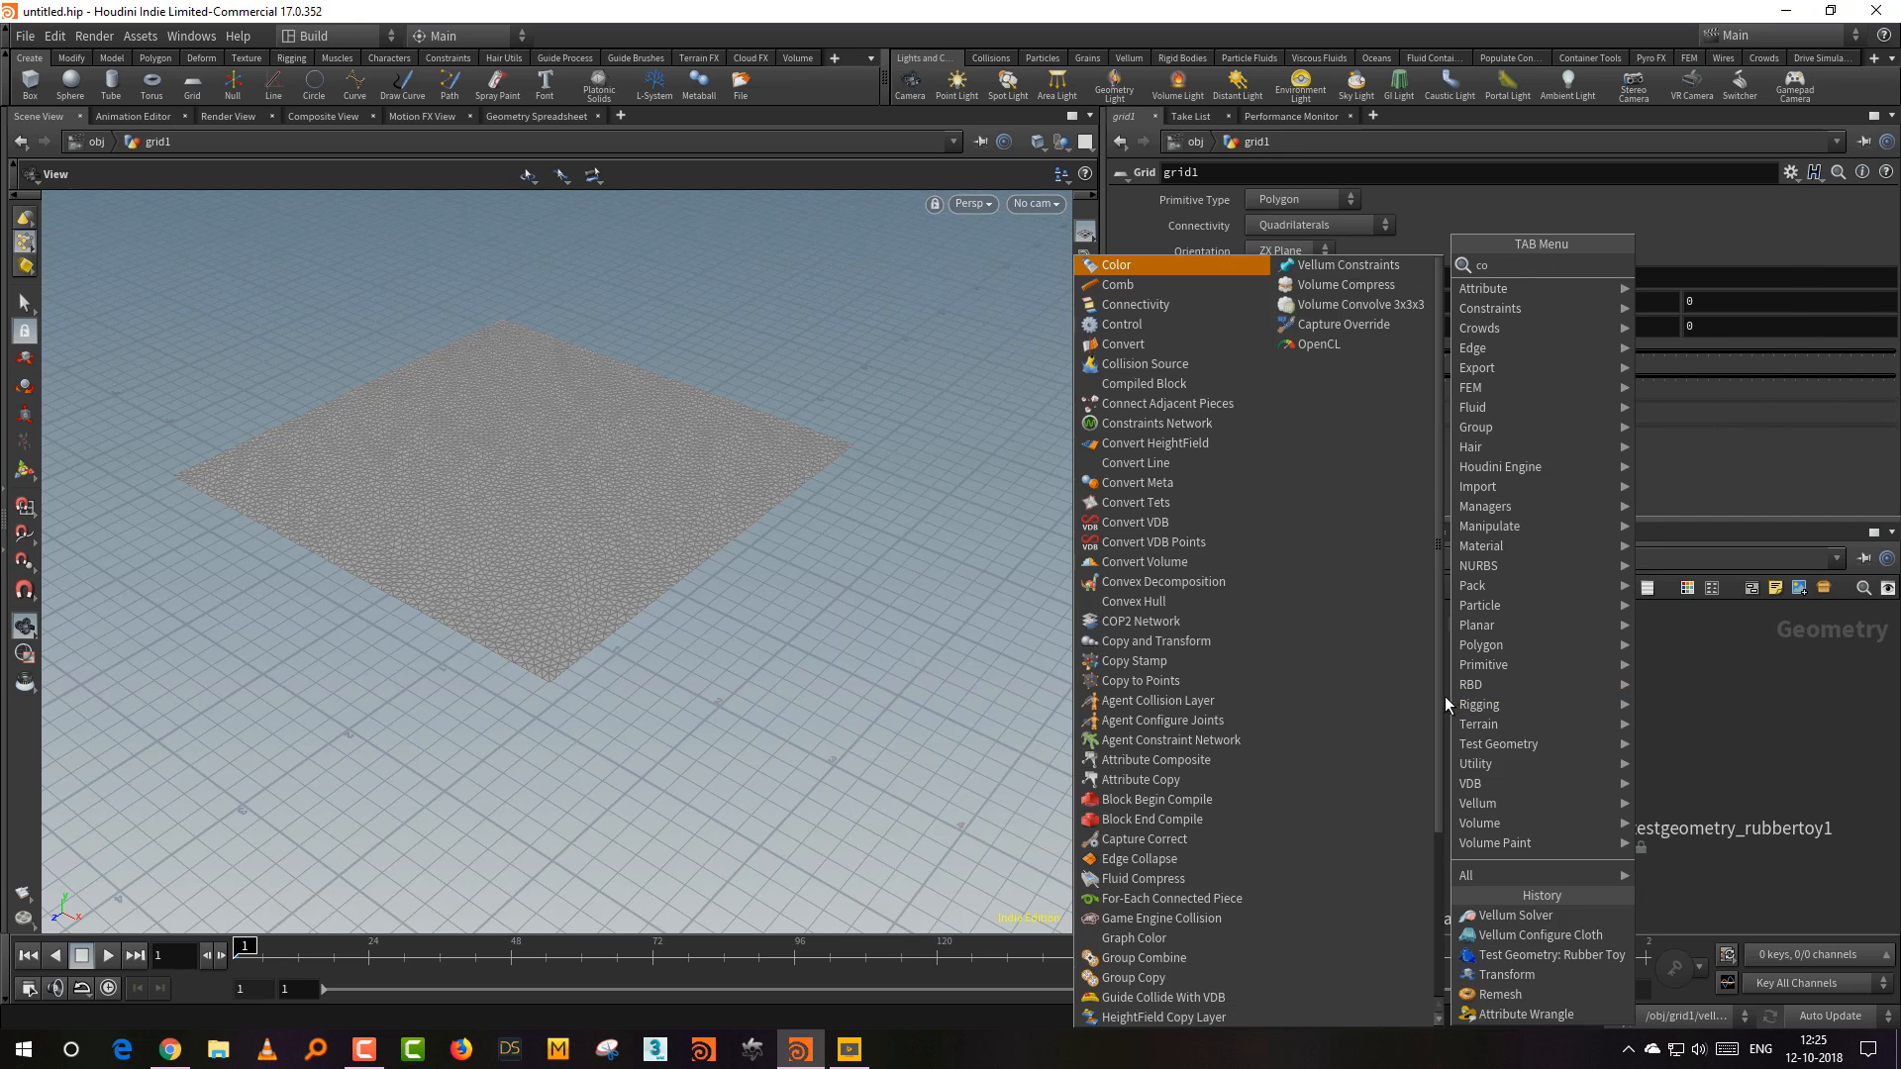
text(colo)
click(1673, 264)
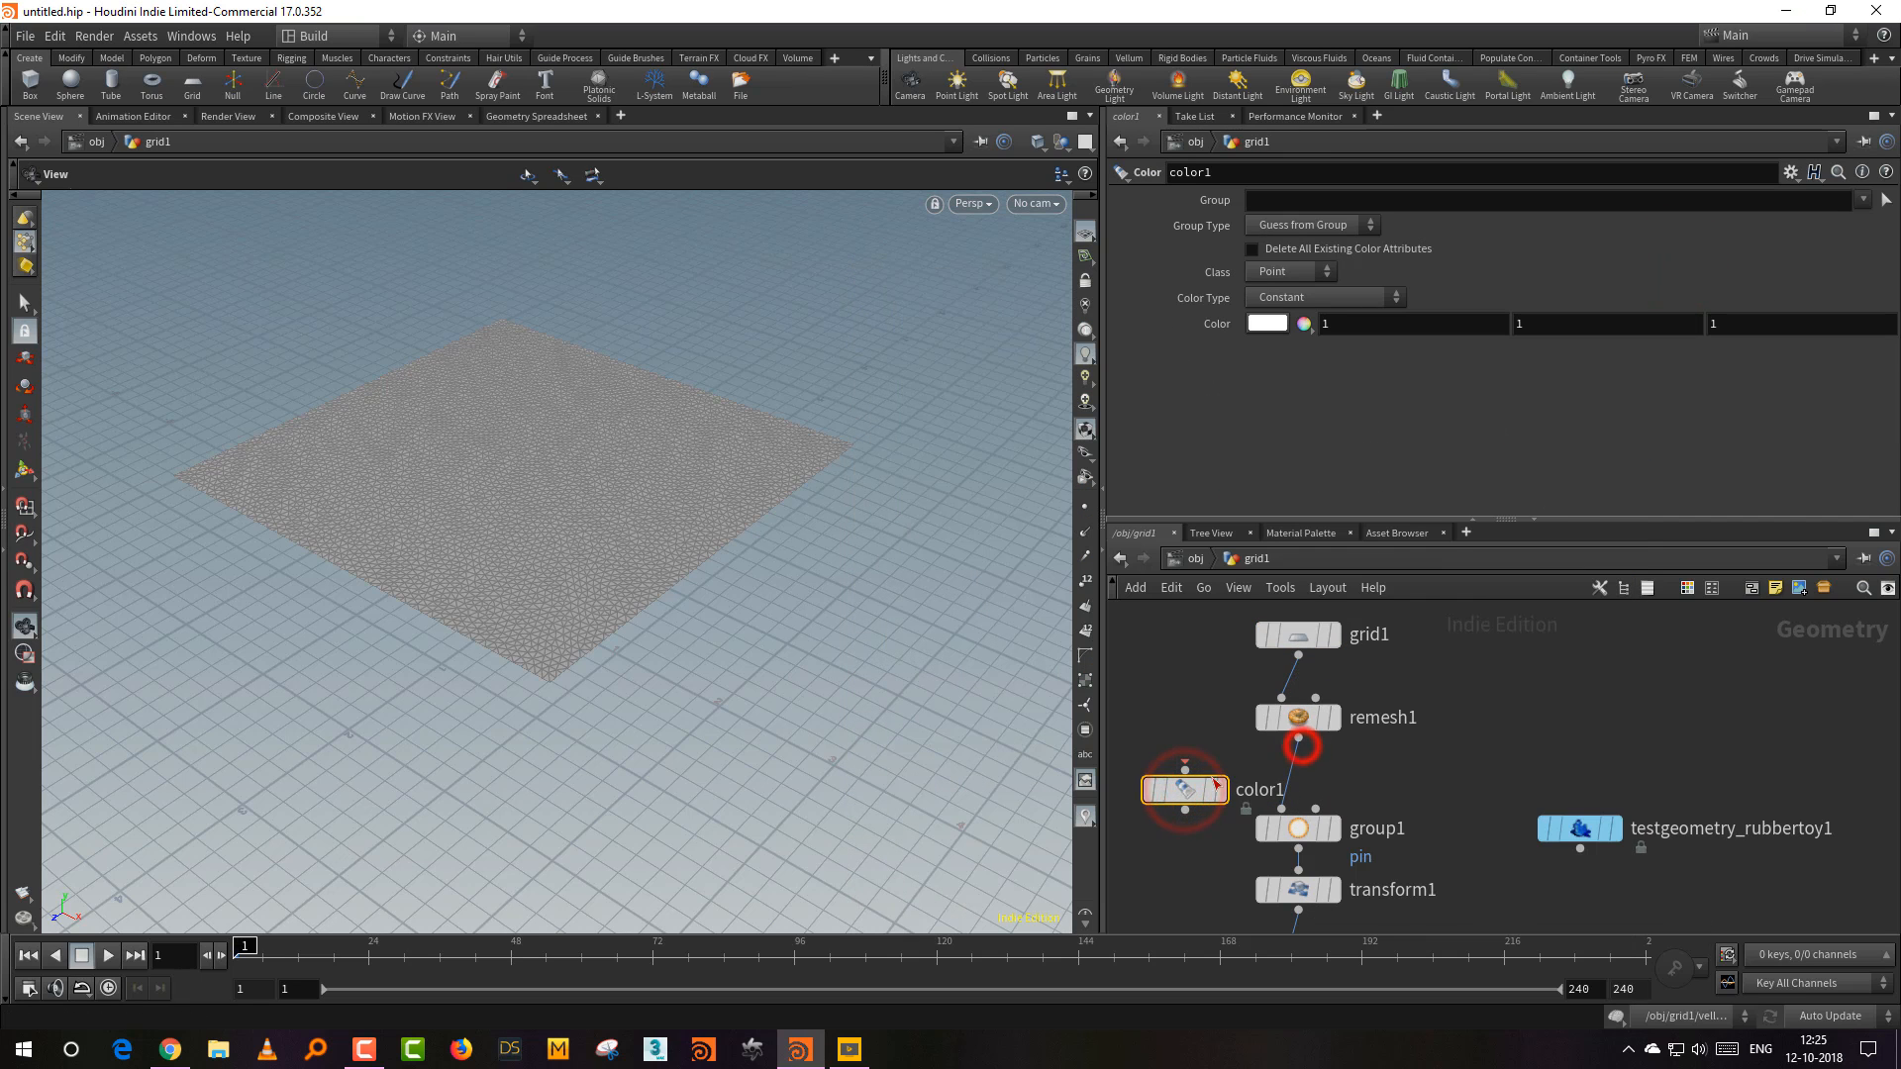
click(1306, 792)
click(1268, 324)
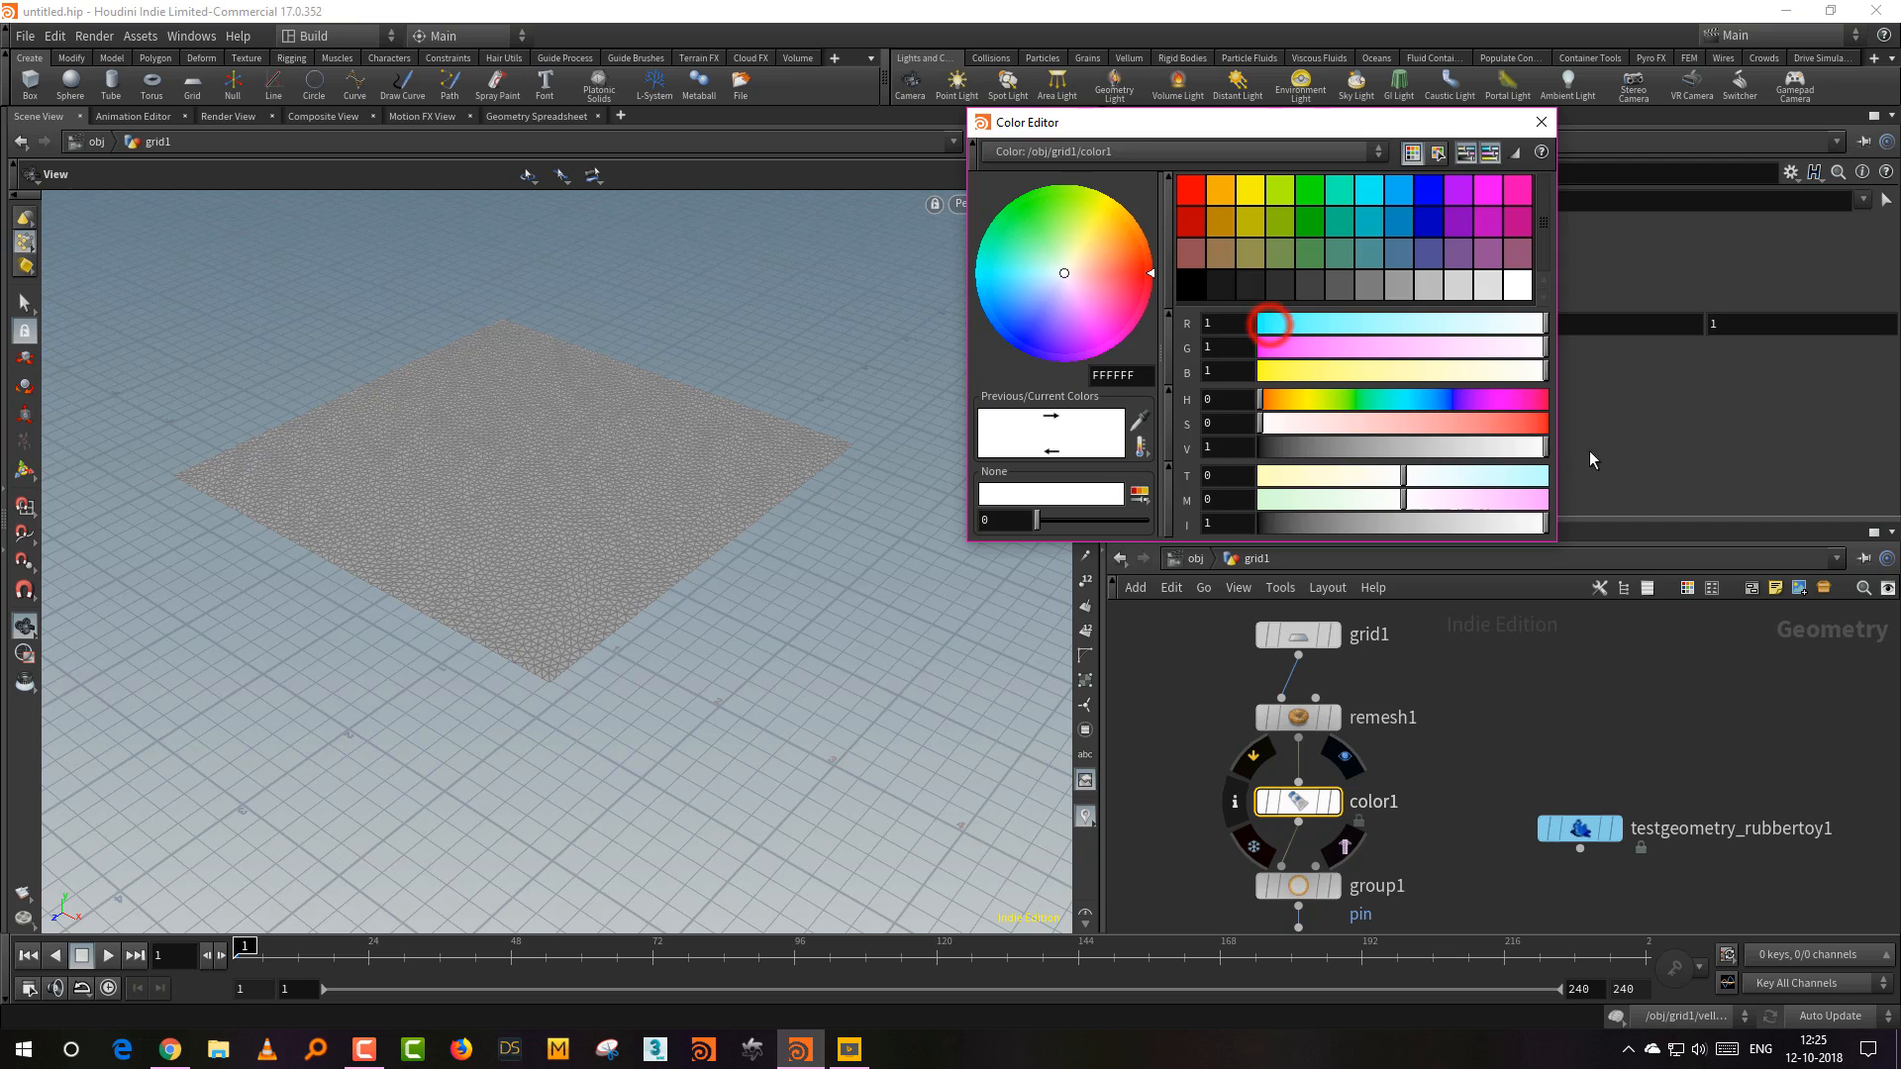
click(1533, 422)
click(1541, 122)
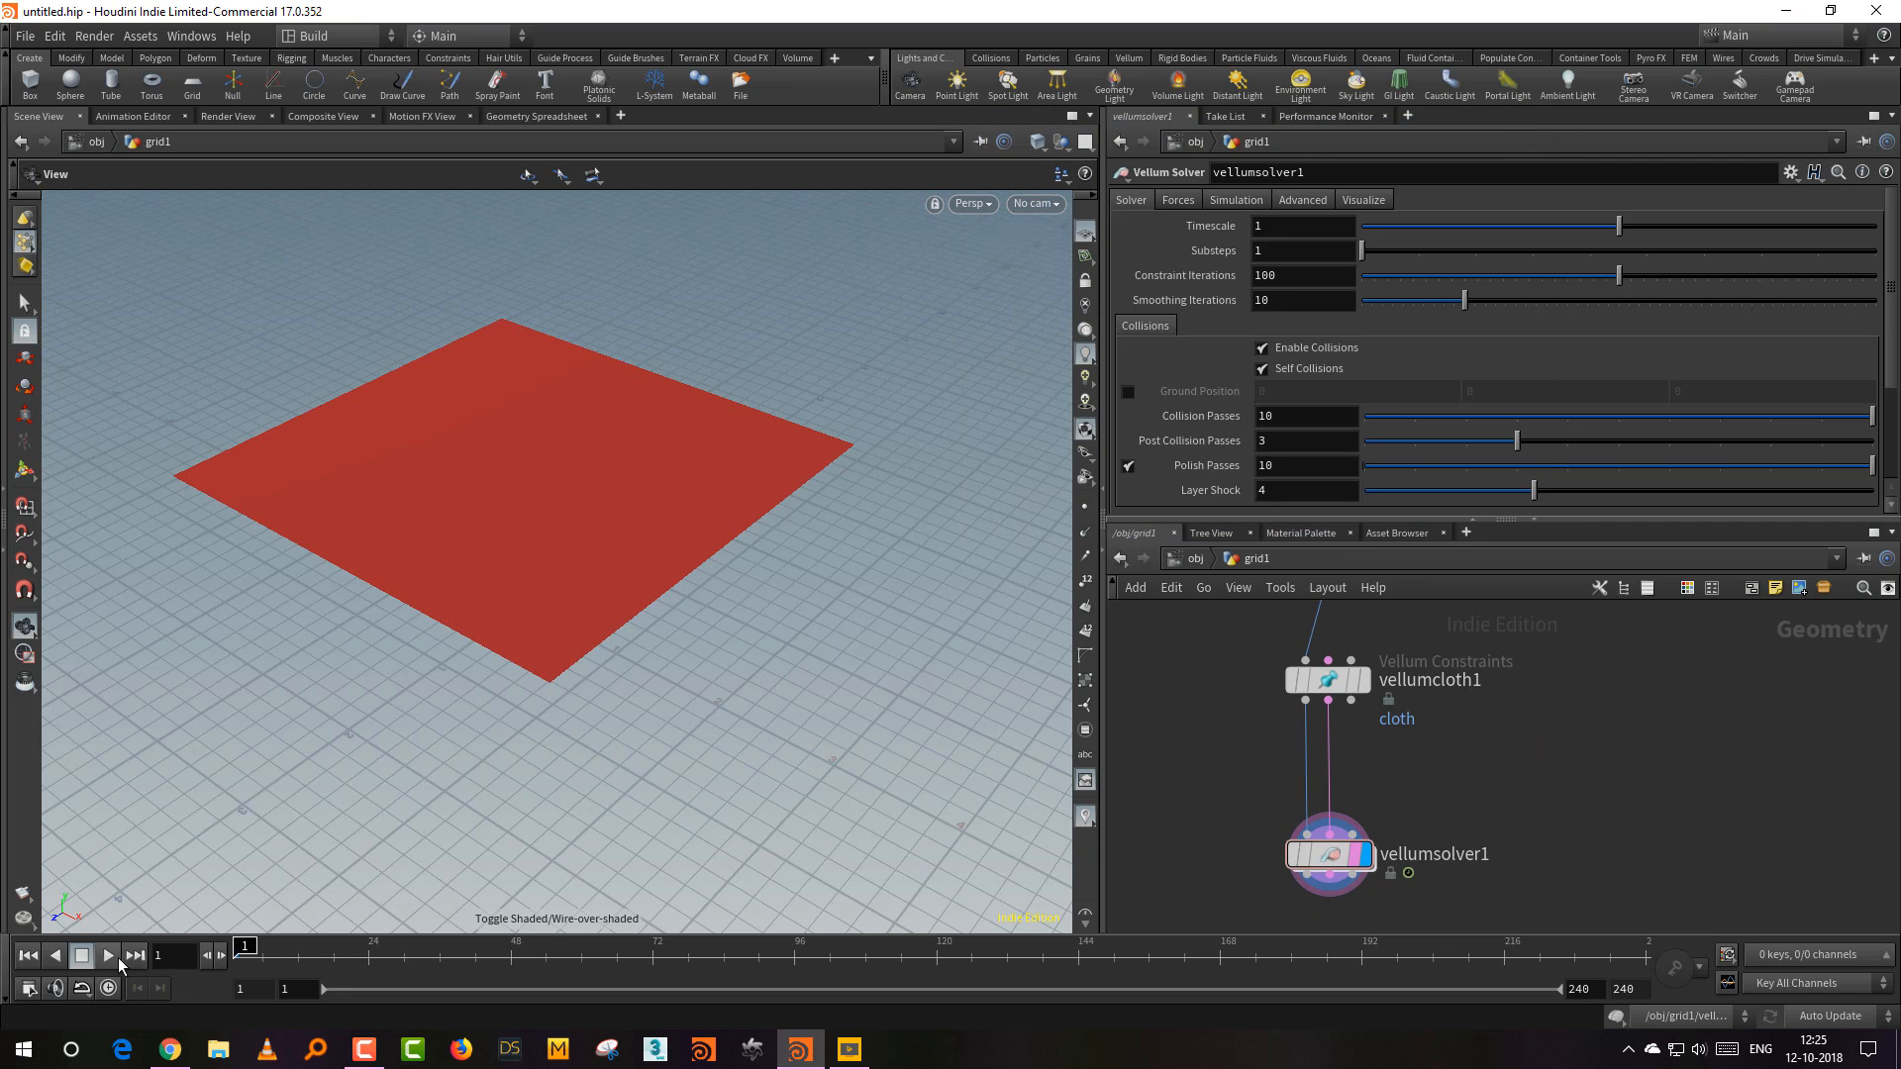
Step: Play the red cloth's simulation, stop it, and return to frame 1
click(109, 957)
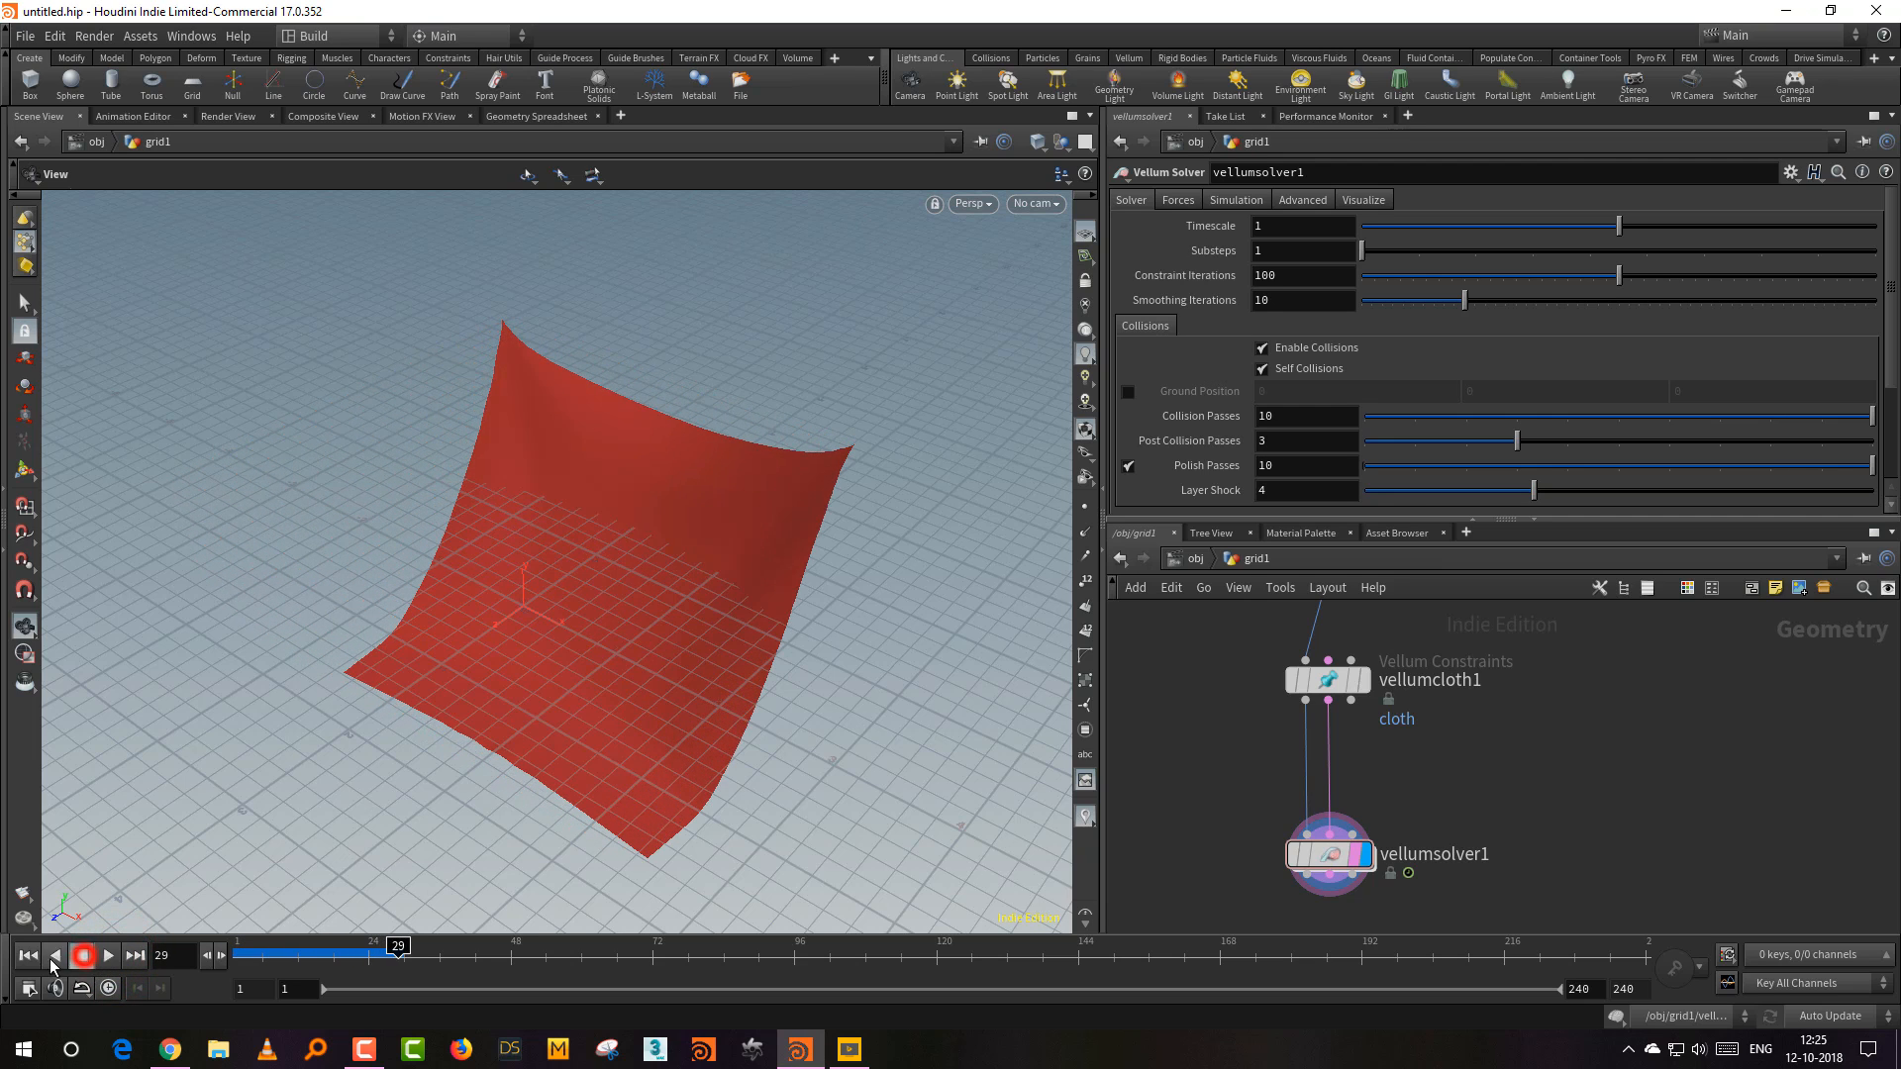
click(82, 956)
click(28, 955)
Step: Move testgeometry_rubbertoy1 near vellumsolver1 and connect it to the solver's third input
drag(1413, 519, 1476, 372)
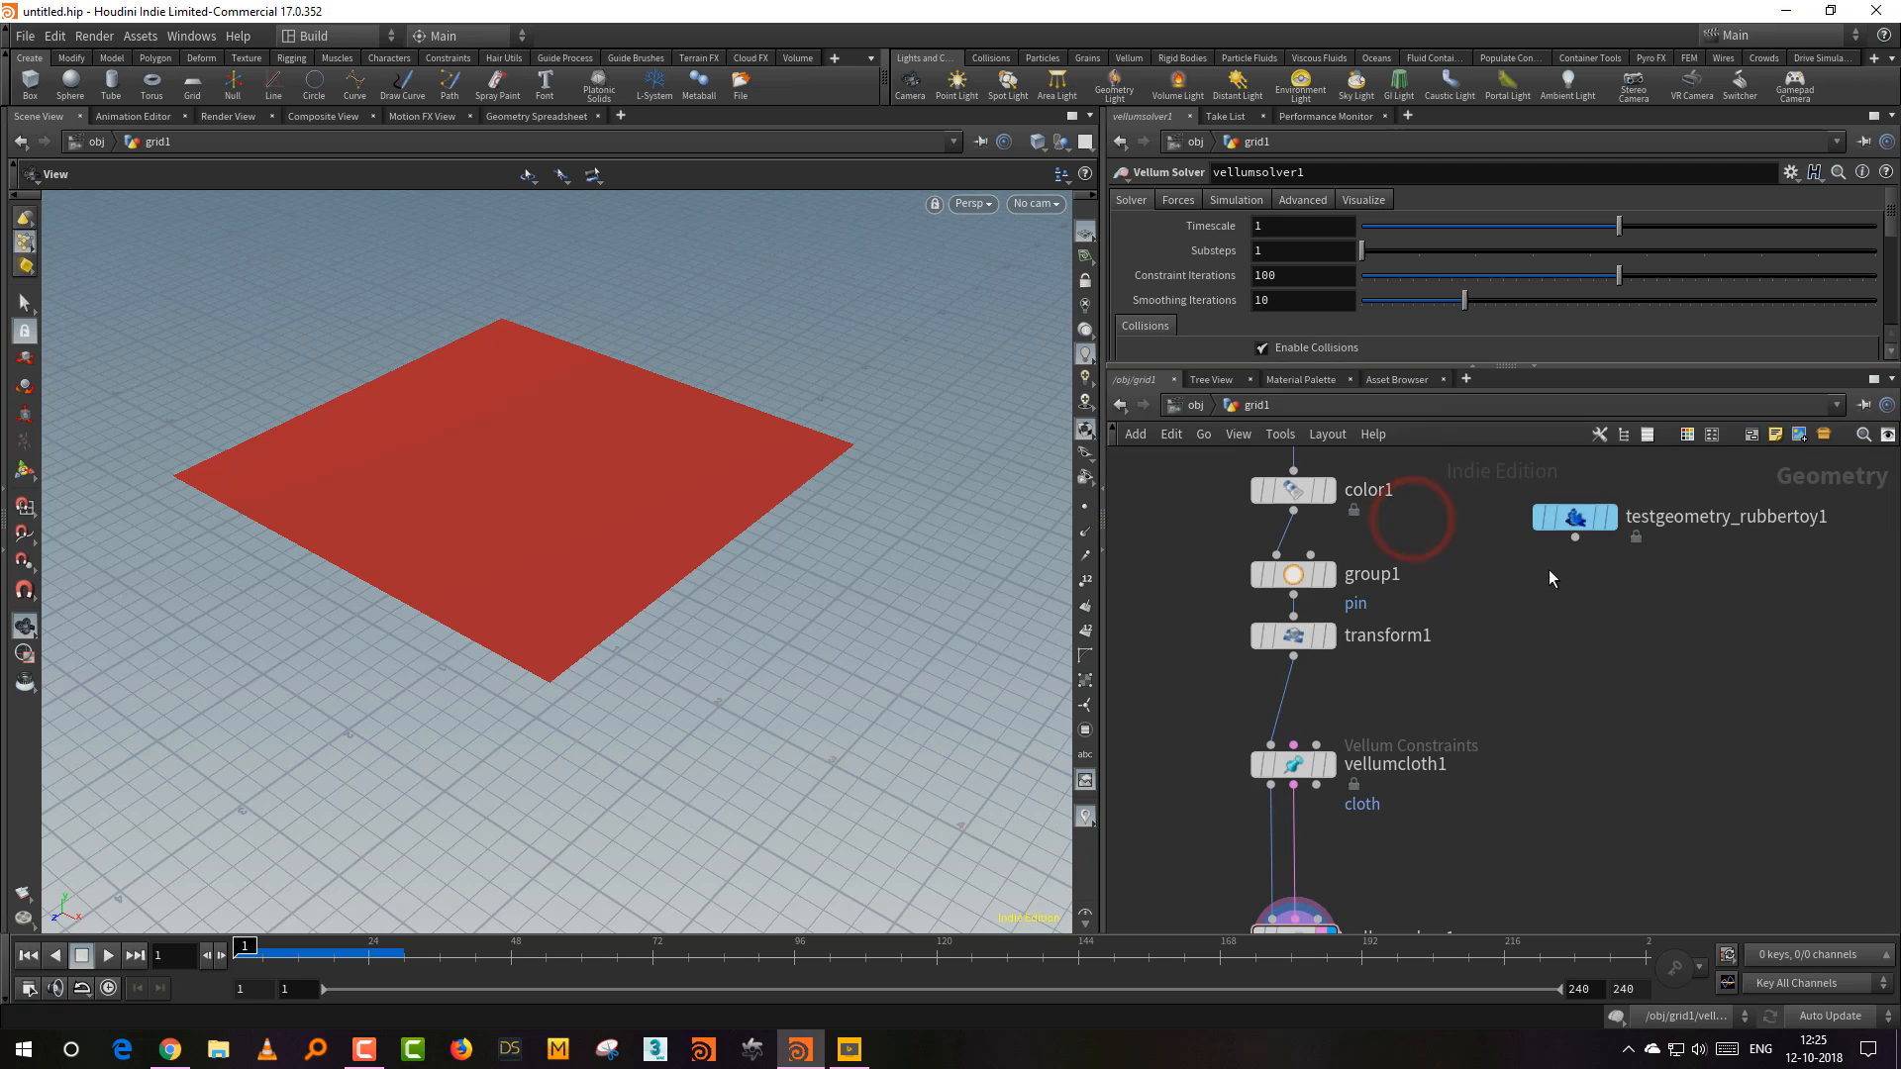
drag(1573, 525, 1544, 796)
middle_drag(1481, 824, 1525, 648)
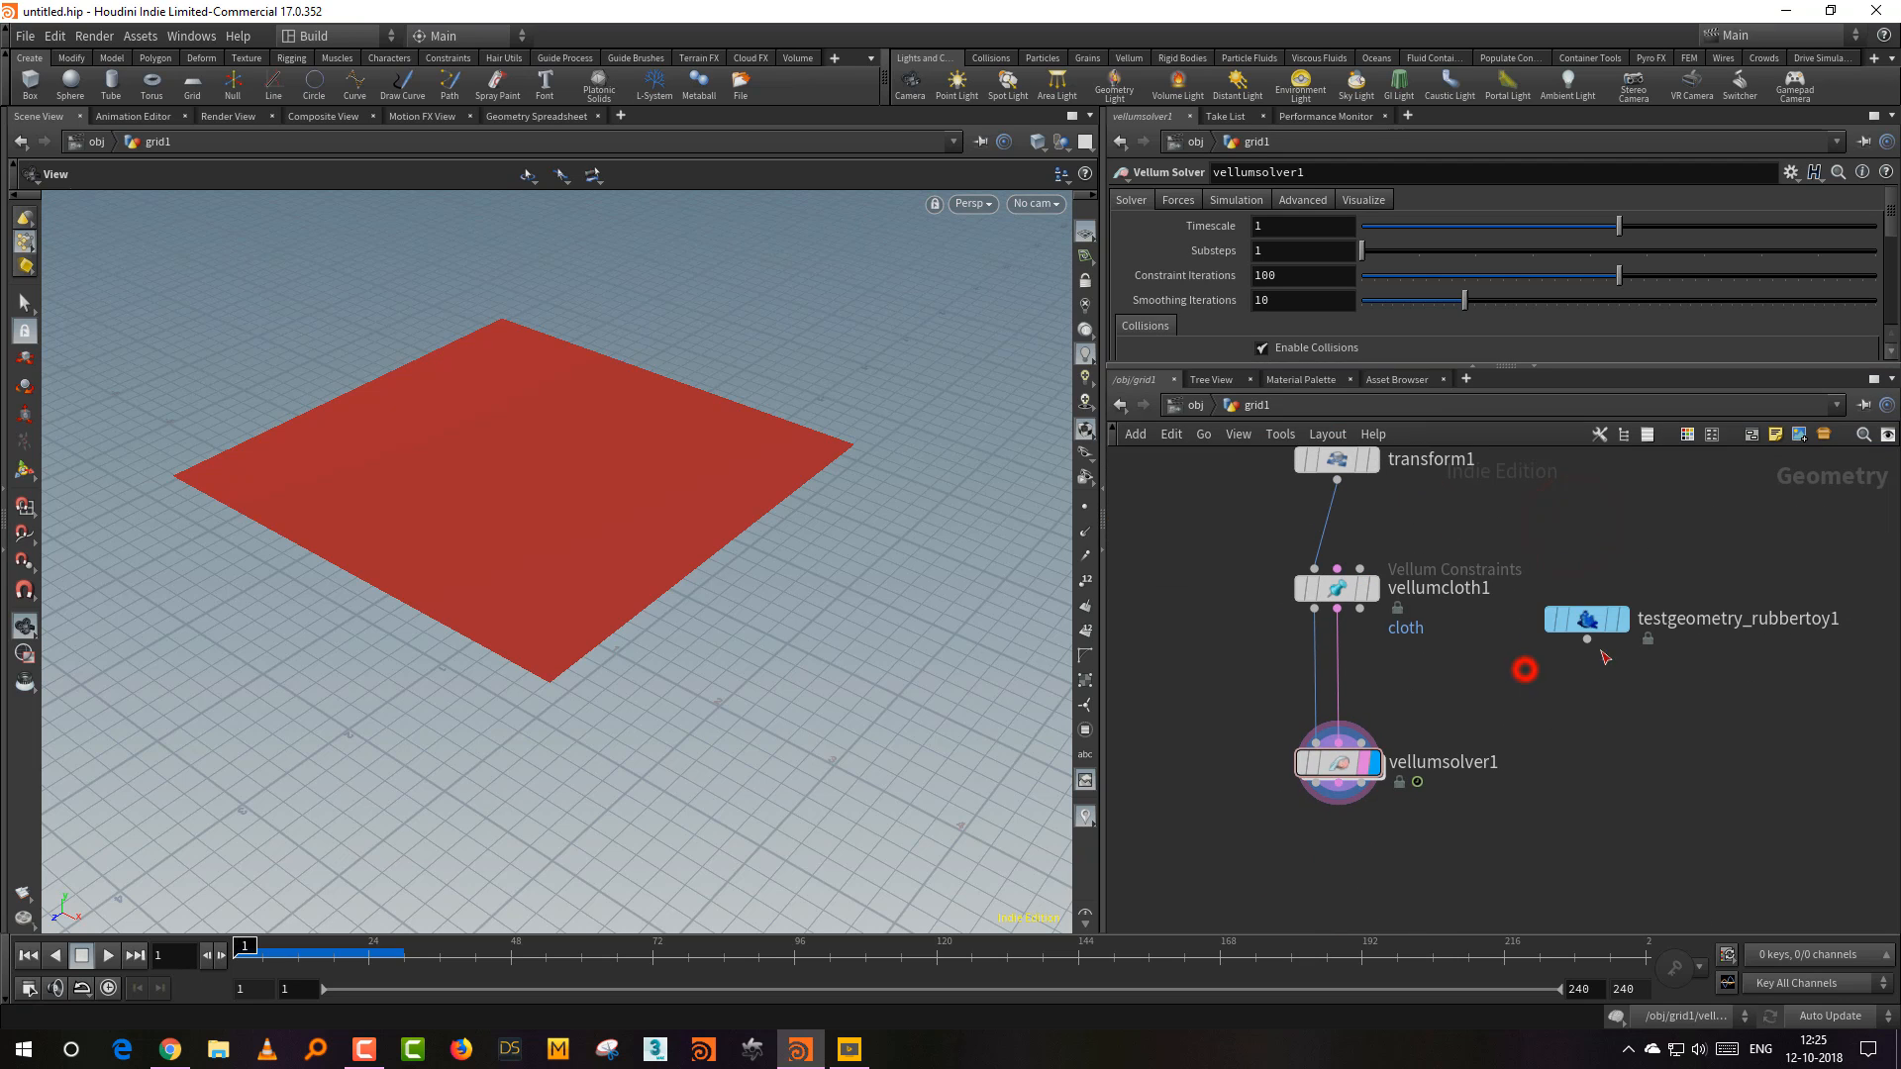
drag(1587, 640, 1591, 715)
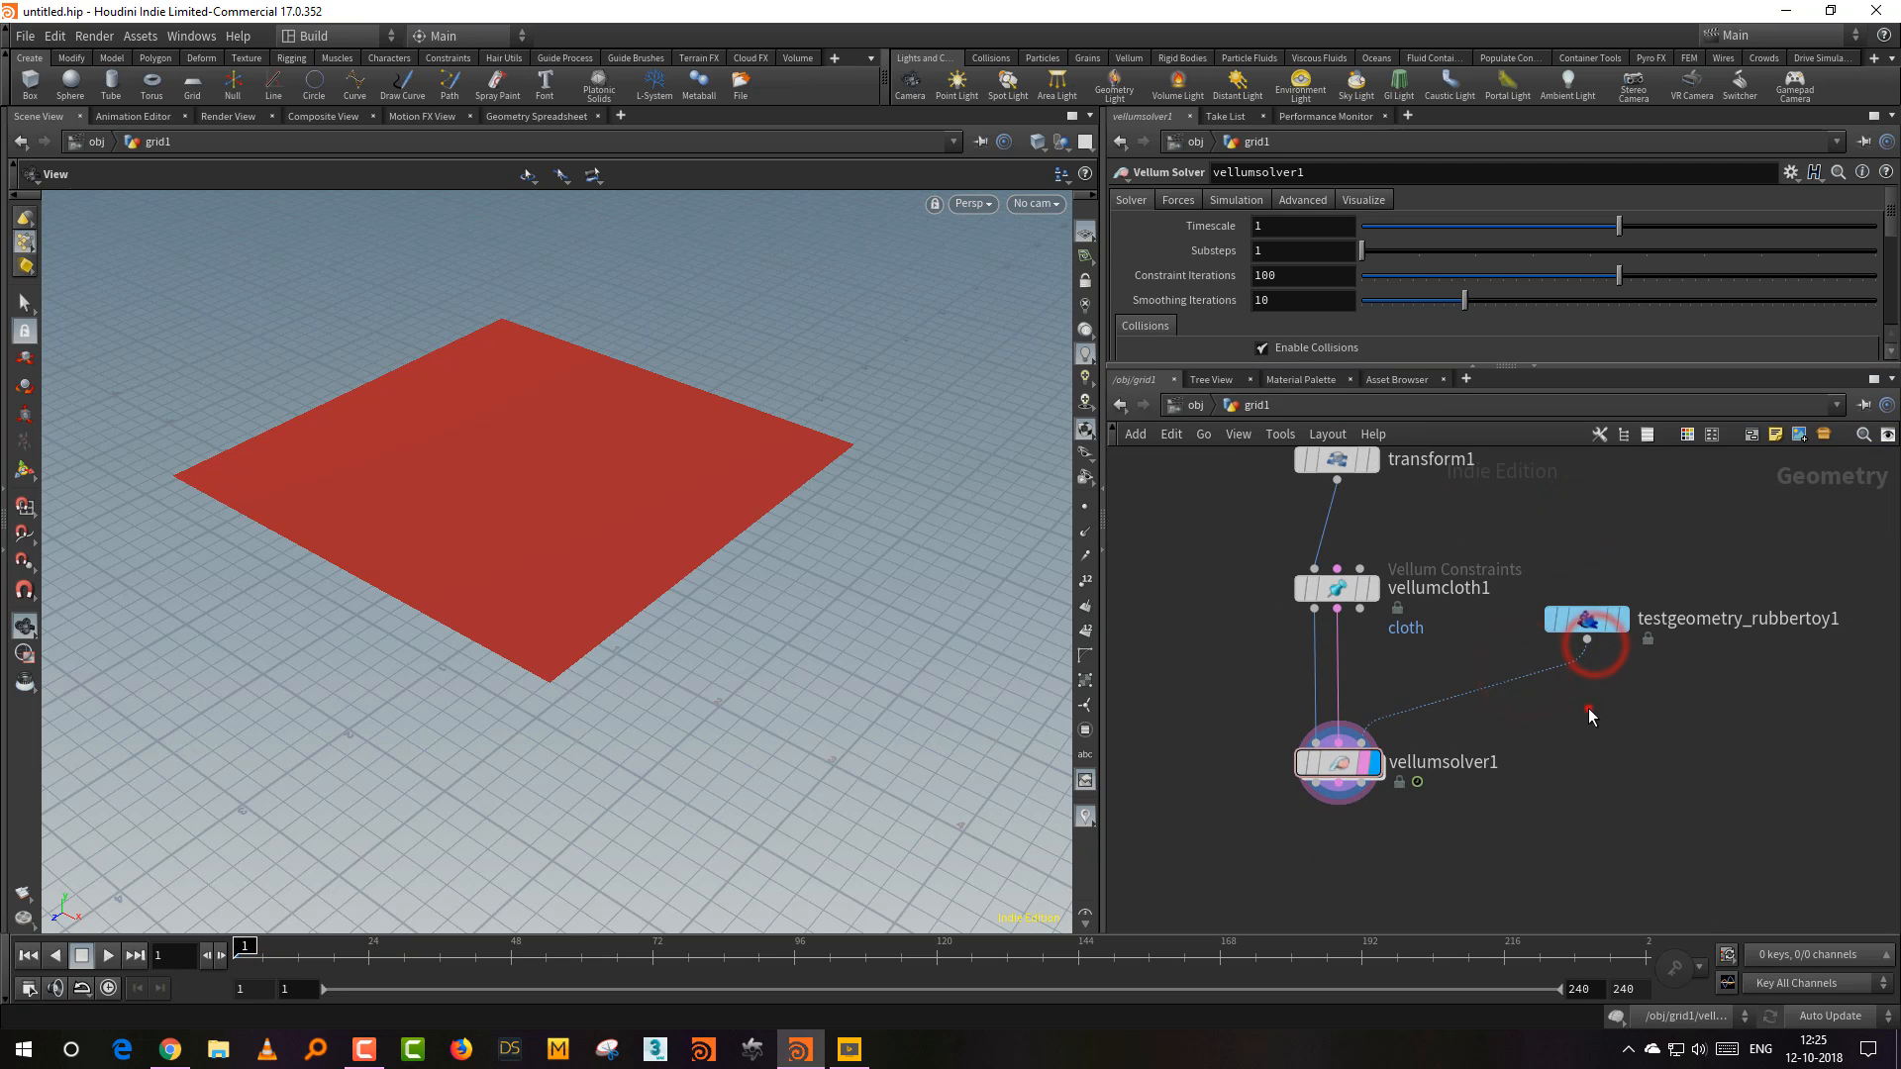
Step: Play the cloth simulation against the rubber toy, hide the viewport's reference grid, and return to frame 1
click(116, 955)
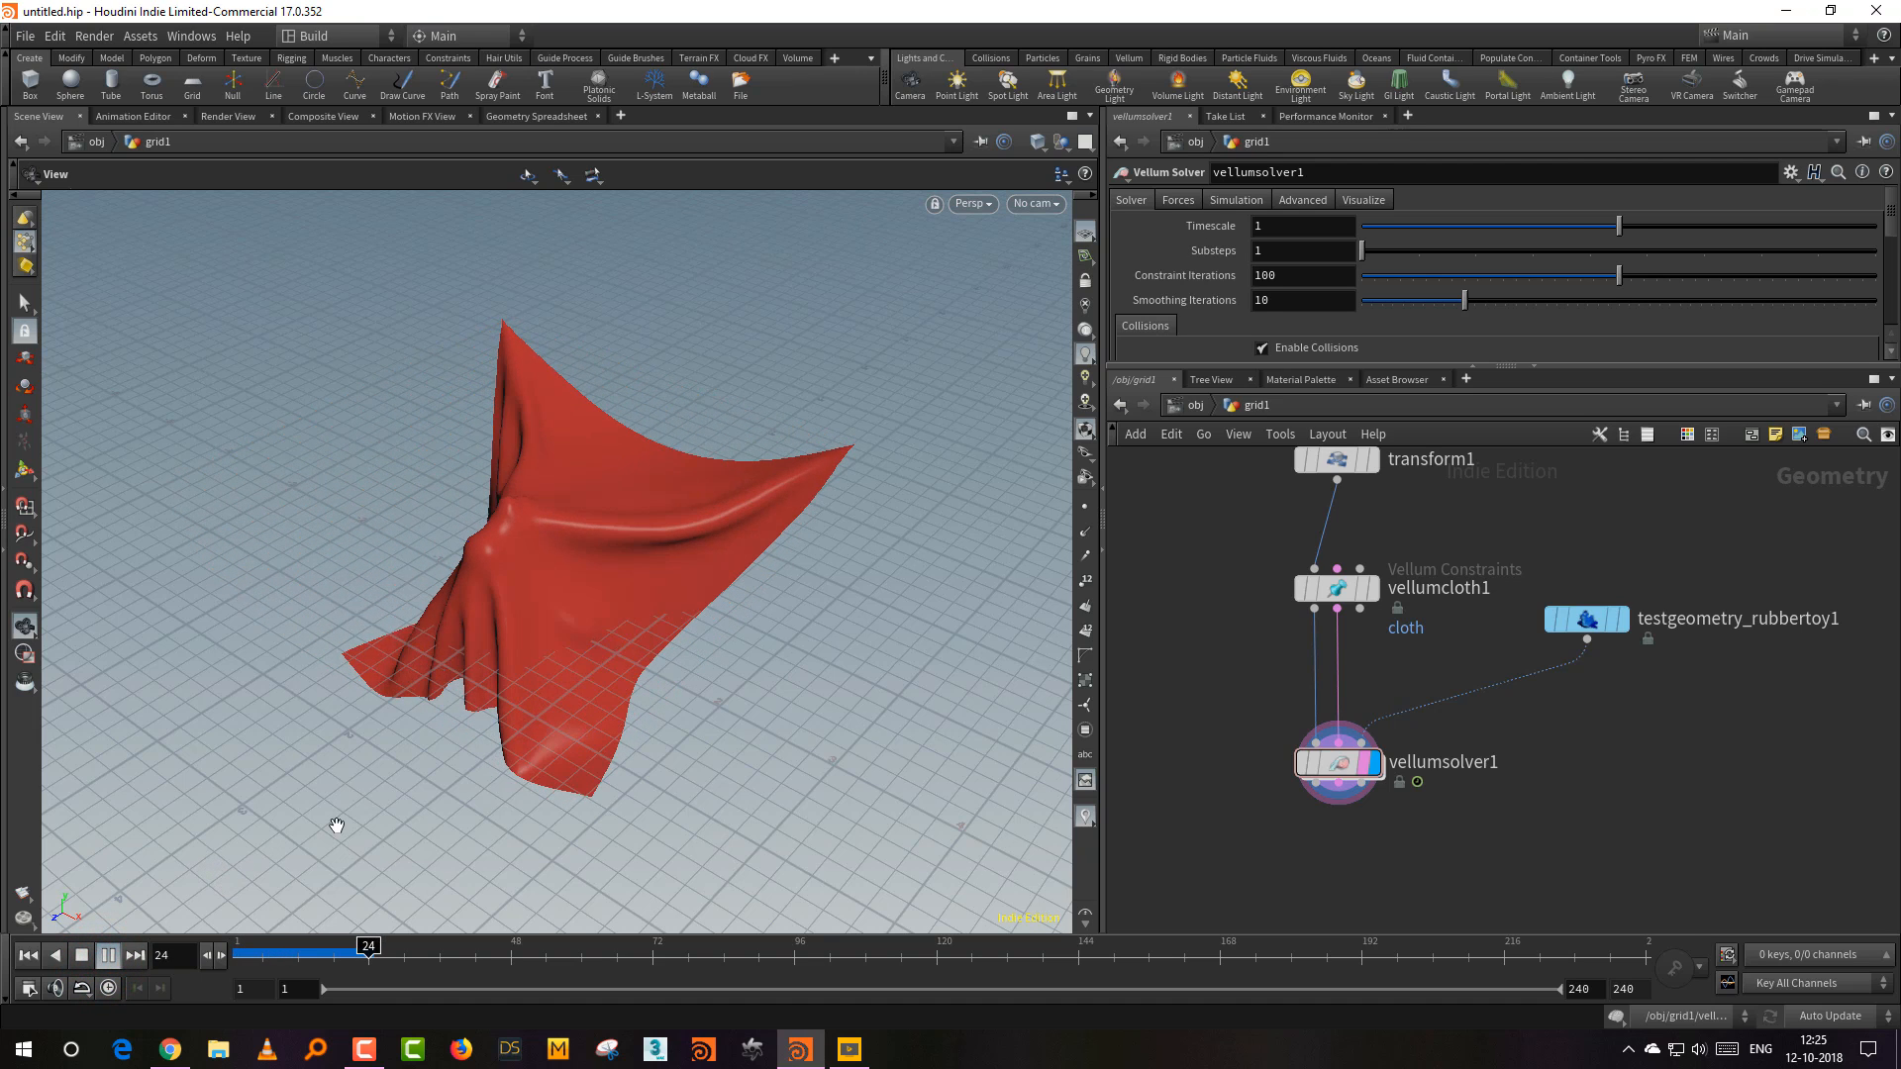
click(1085, 234)
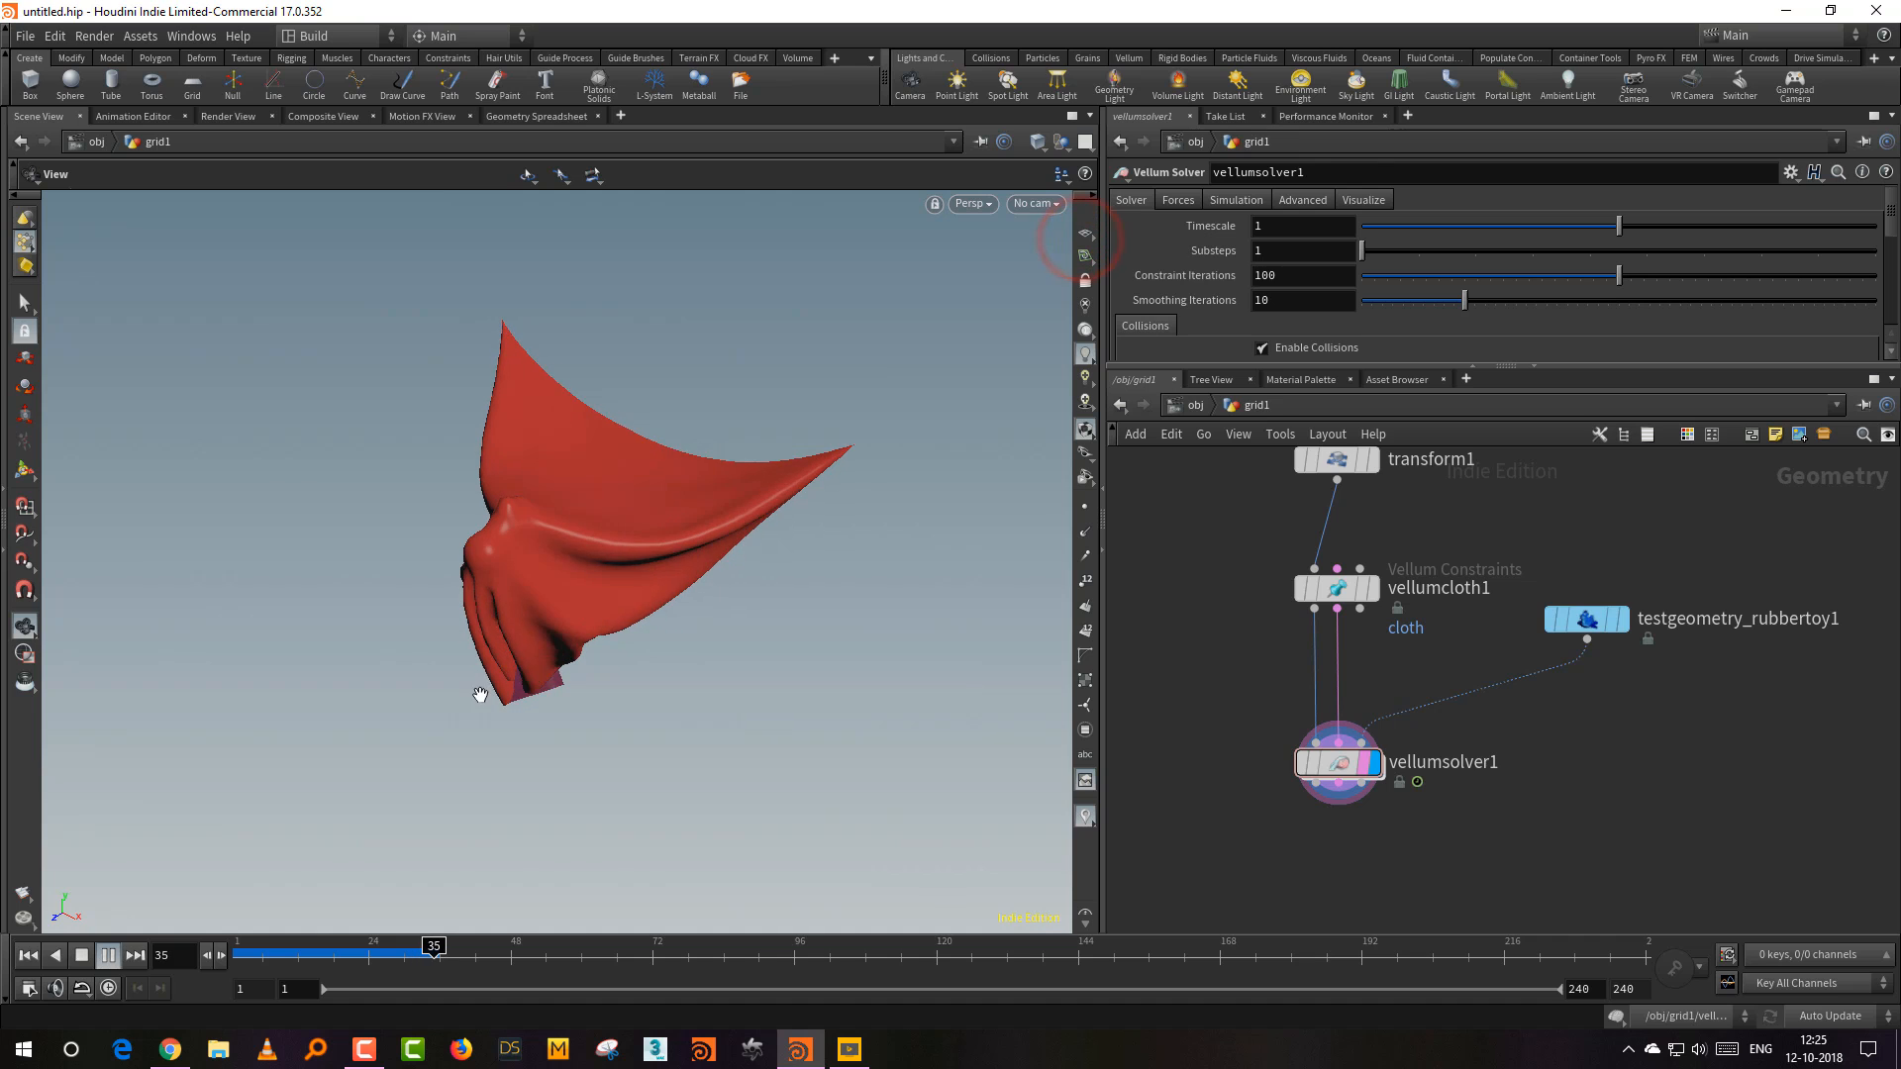
right_drag(447, 687, 557, 630)
drag(563, 639, 765, 596)
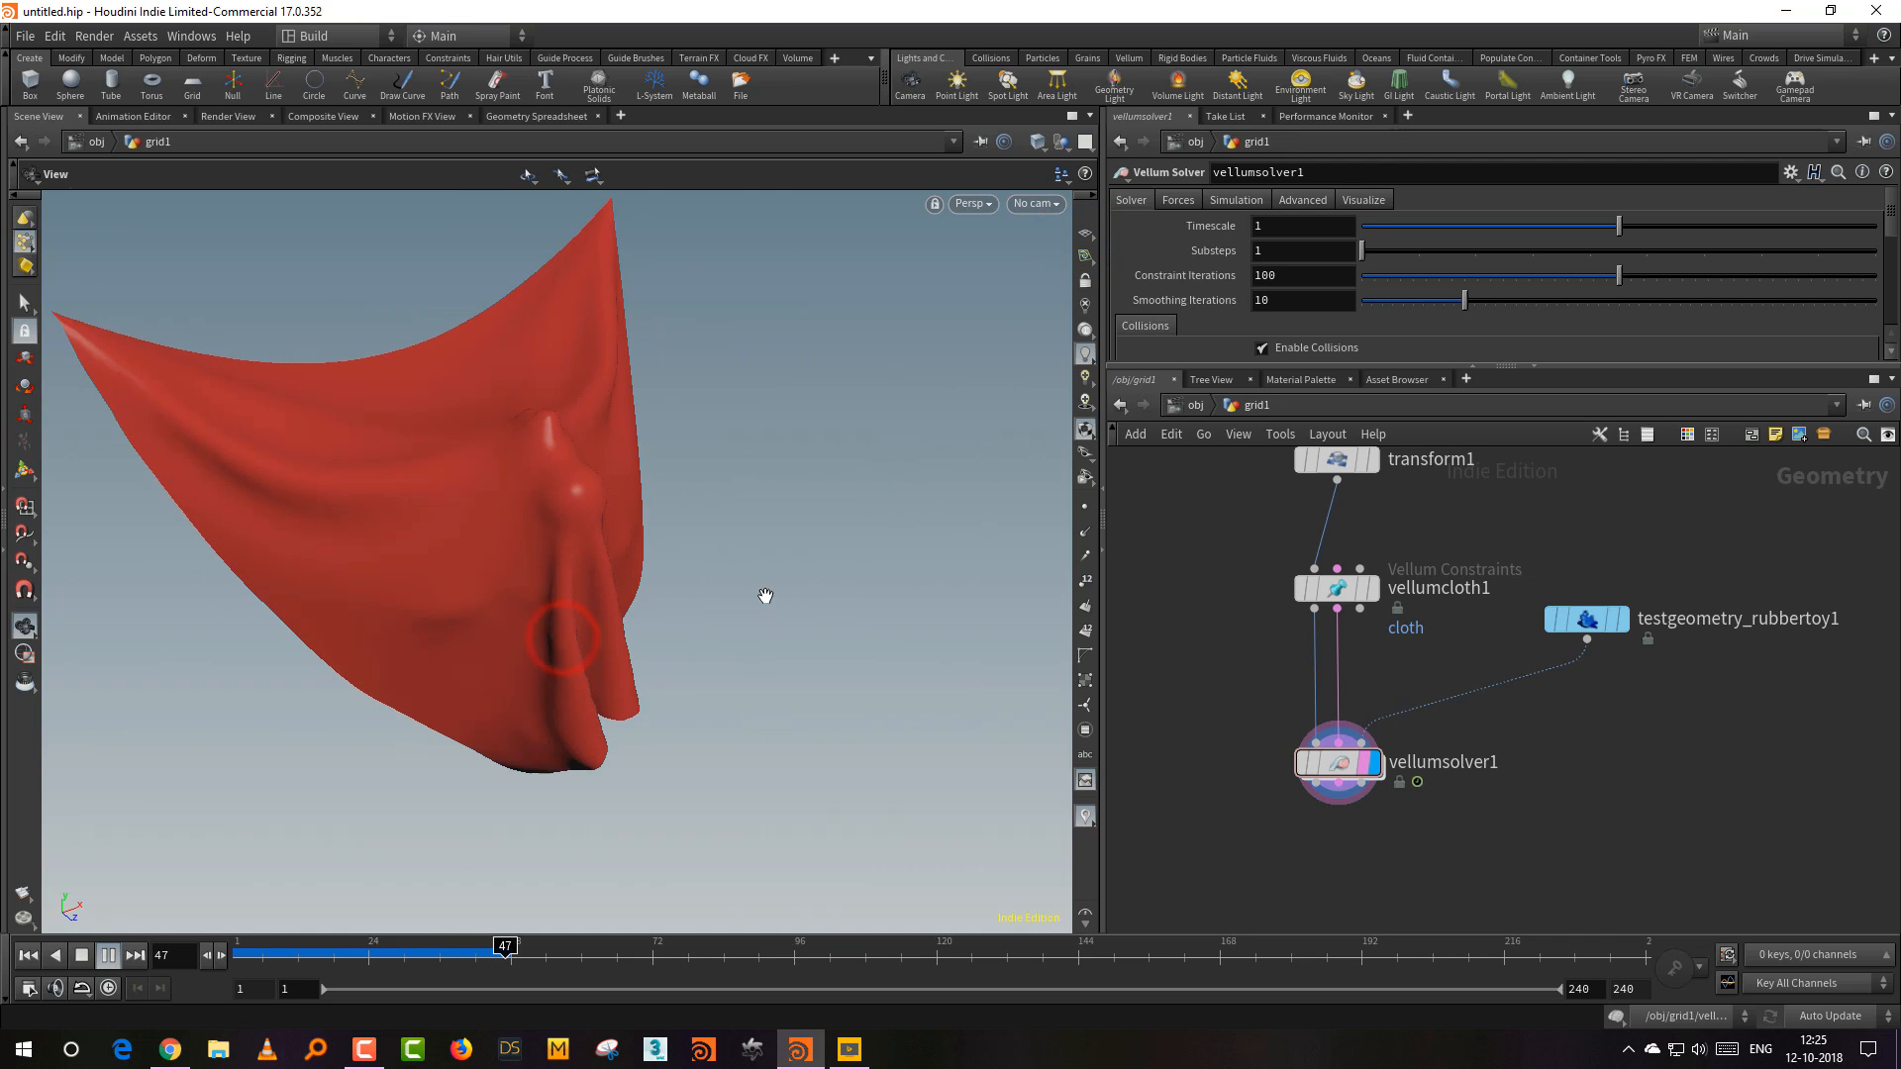
click(29, 957)
Step: Set vellumcloth1's bend stiffness to 3.6, play the simulation, and return to frame 1
middle_drag(1549, 827, 1537, 954)
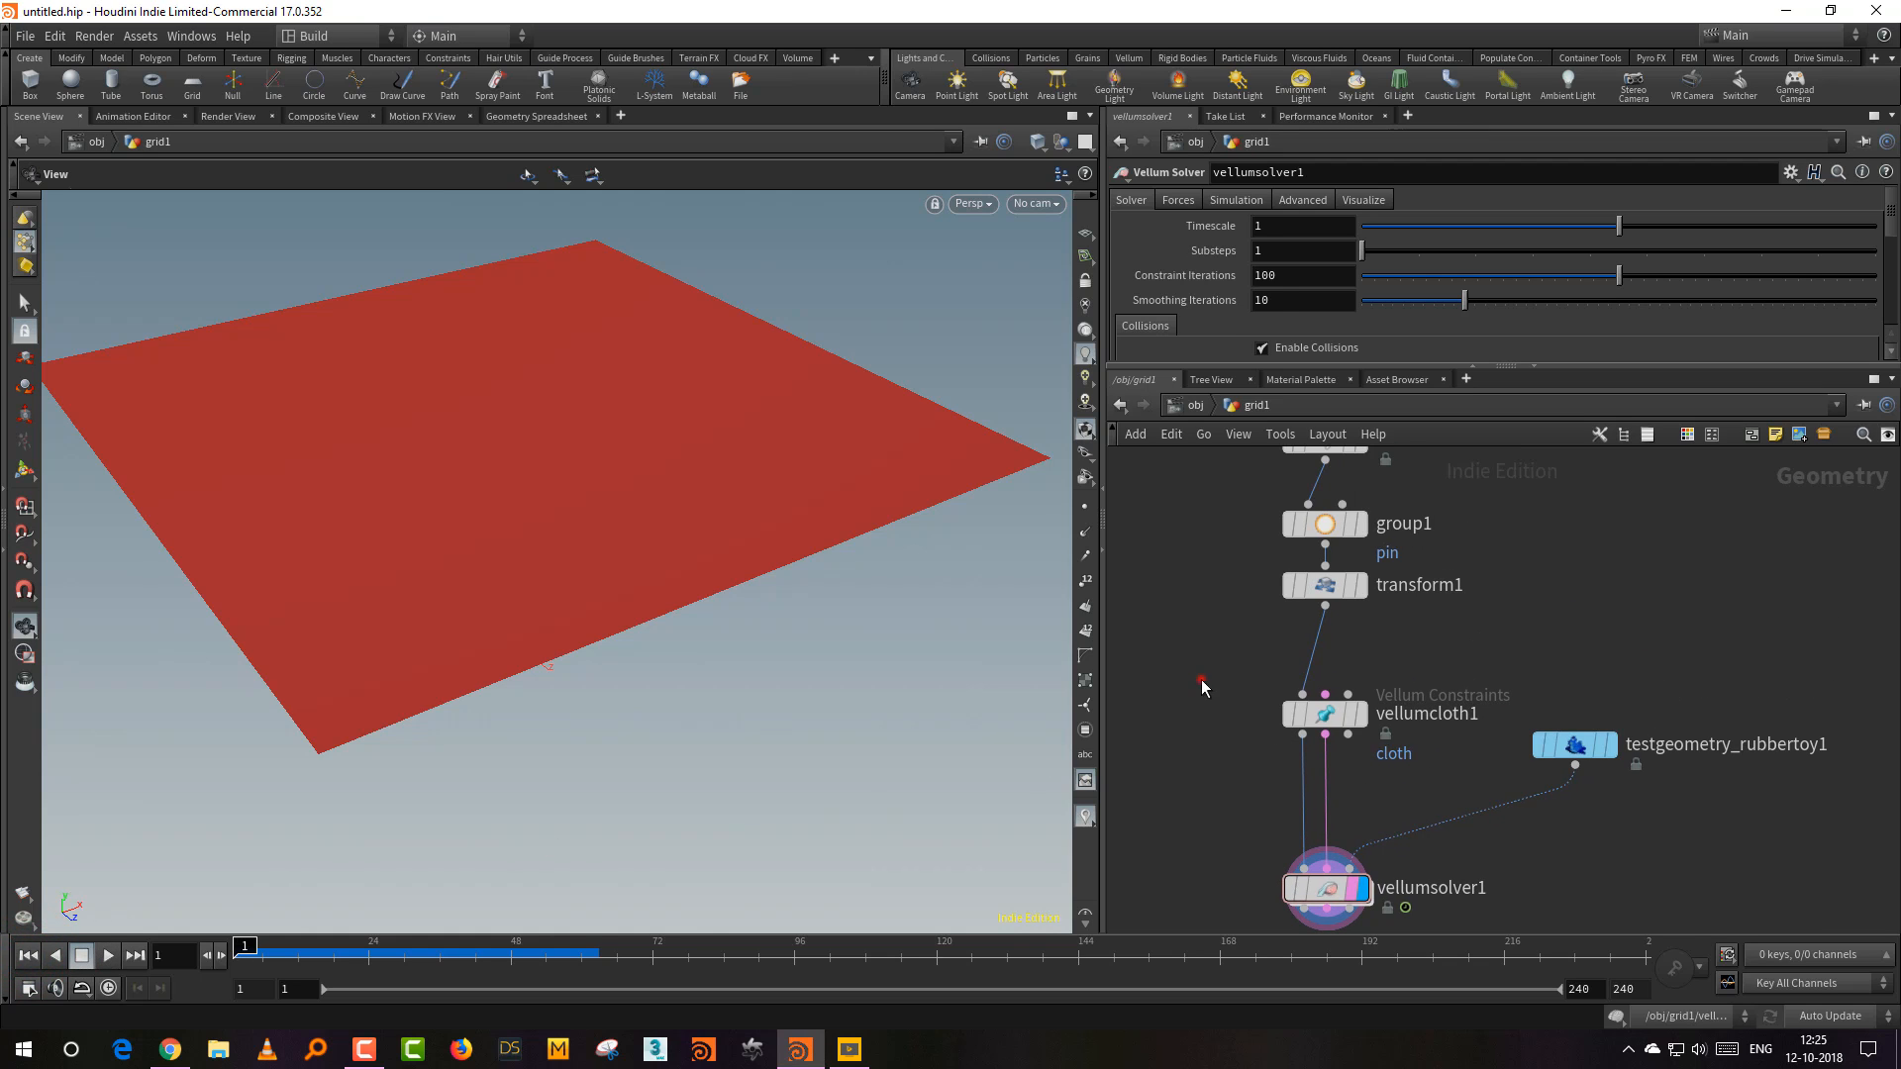
drag(1201, 681, 1374, 735)
drag(1378, 364, 1379, 540)
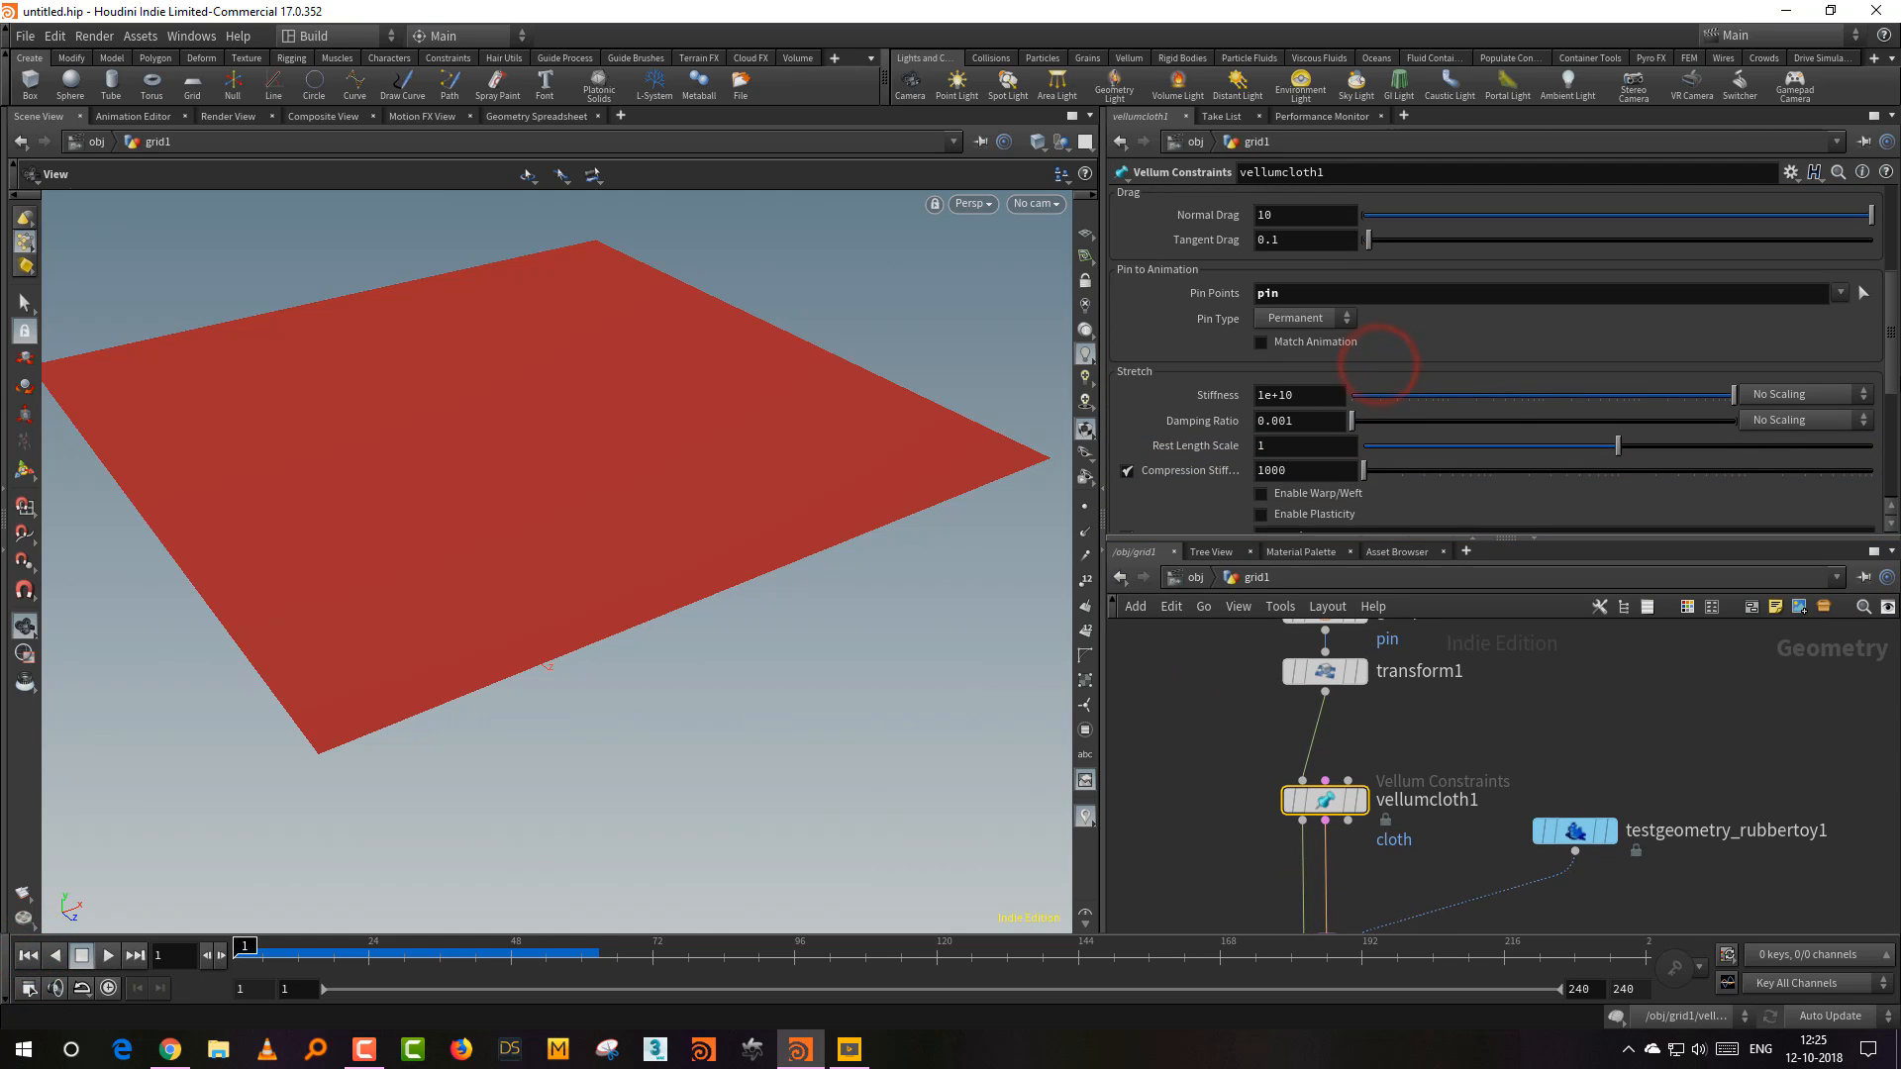
drag(1896, 342, 1897, 427)
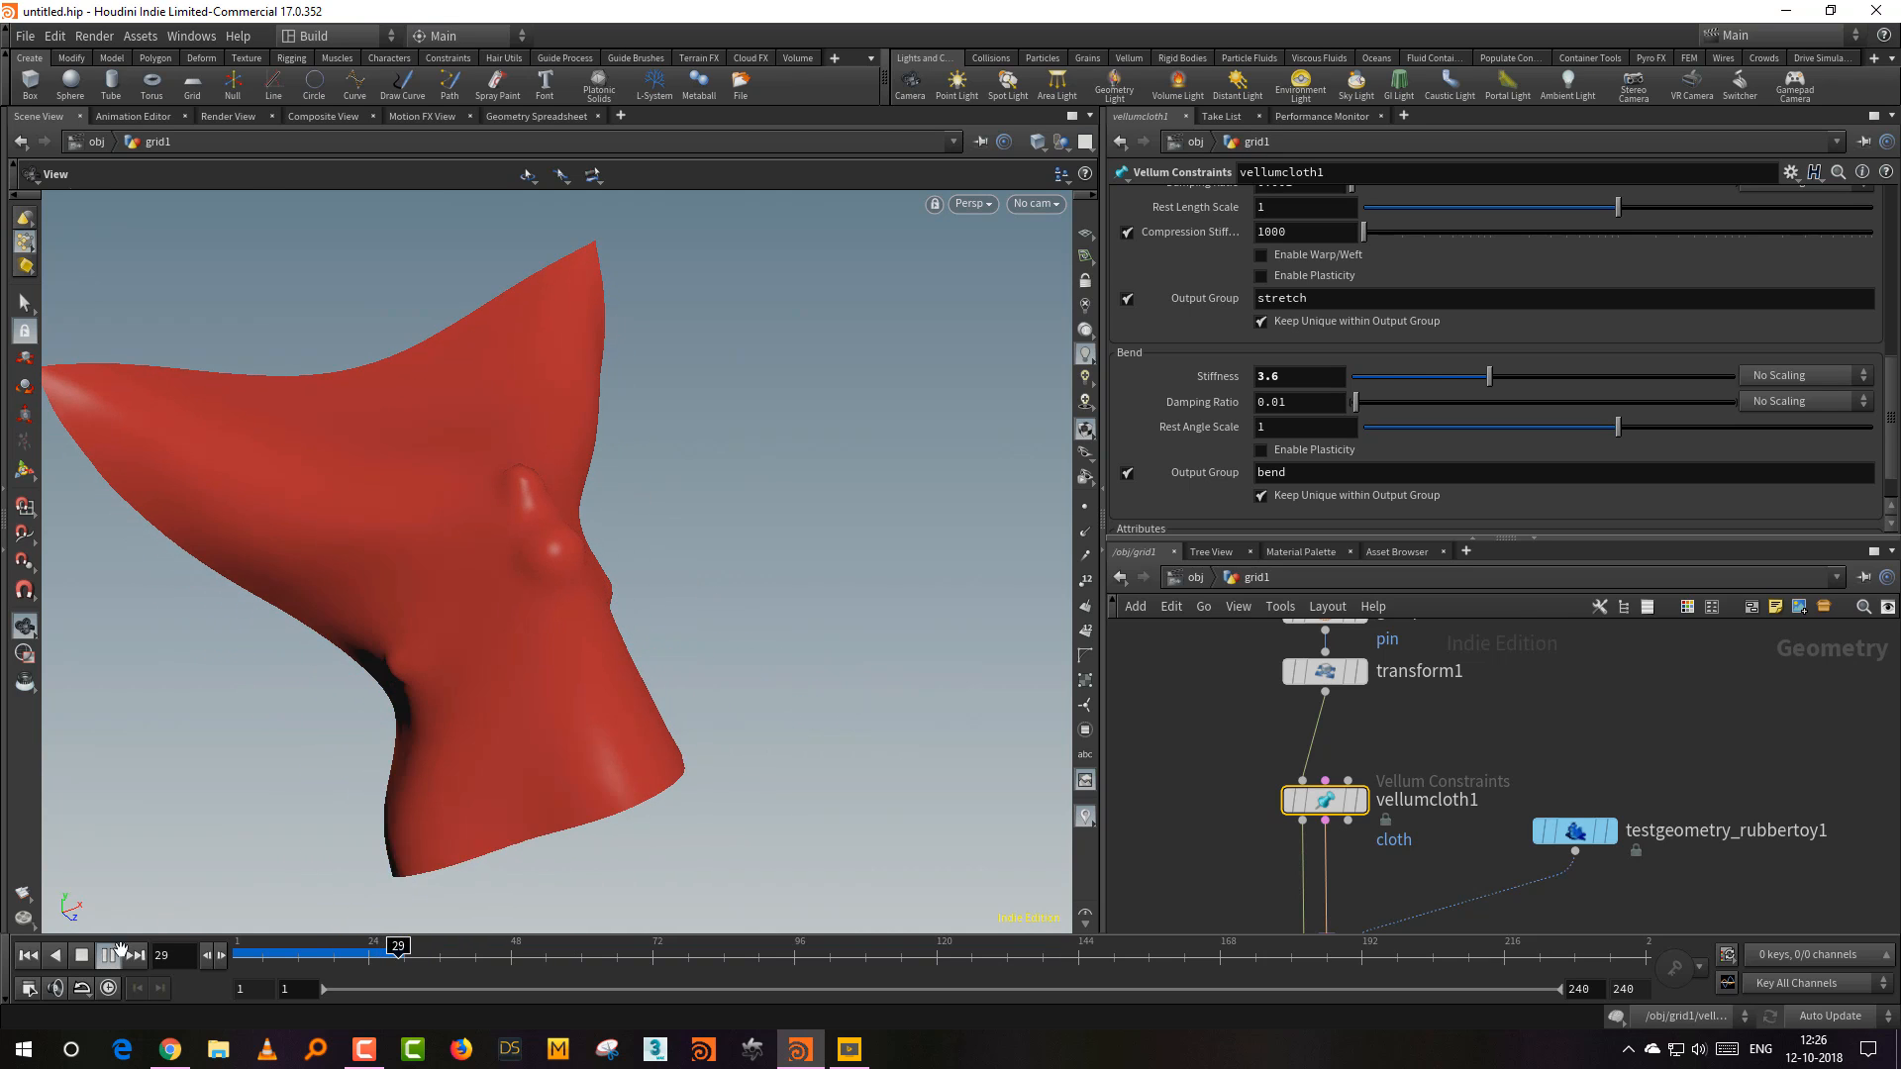
click(27, 955)
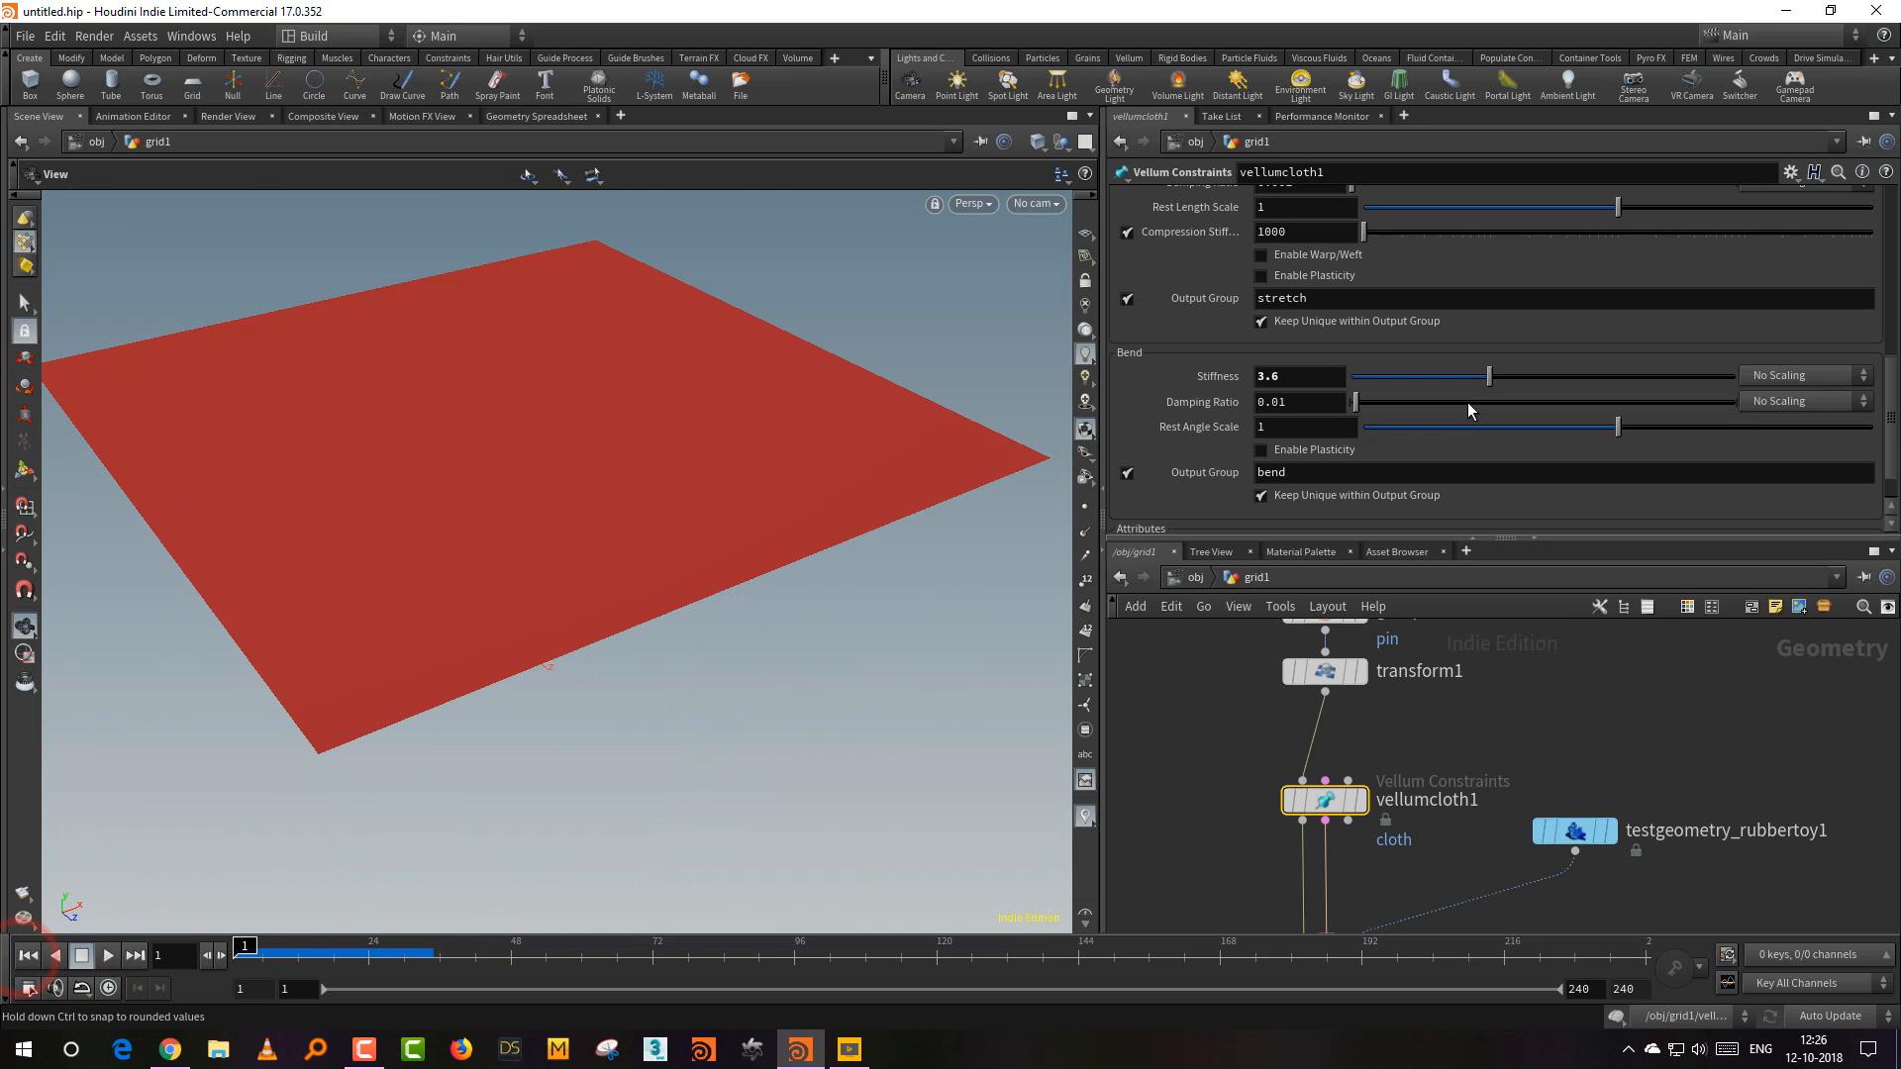
Step: Set vellumcloth1's bend damping ratio to 0.313, play the simulation, and return to frame 1
click(1472, 399)
click(111, 956)
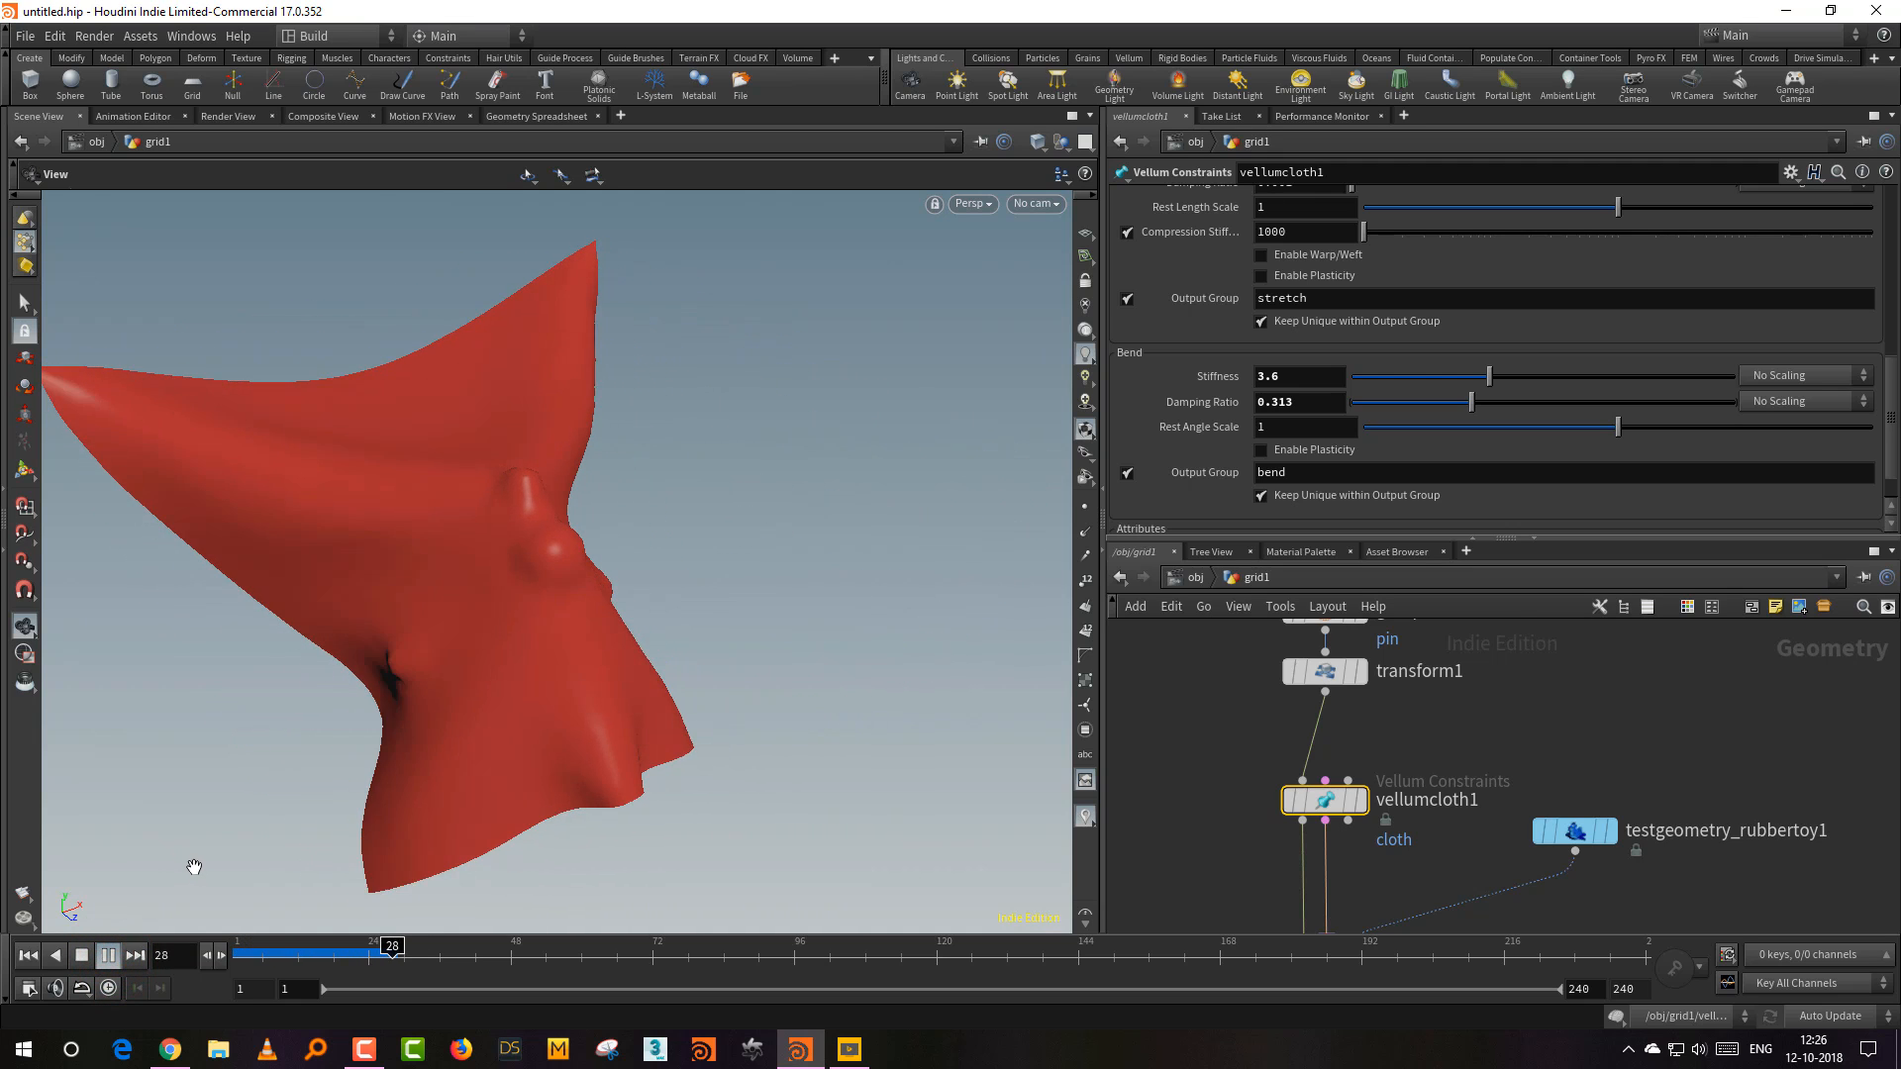
click(81, 956)
drag(770, 716, 662, 806)
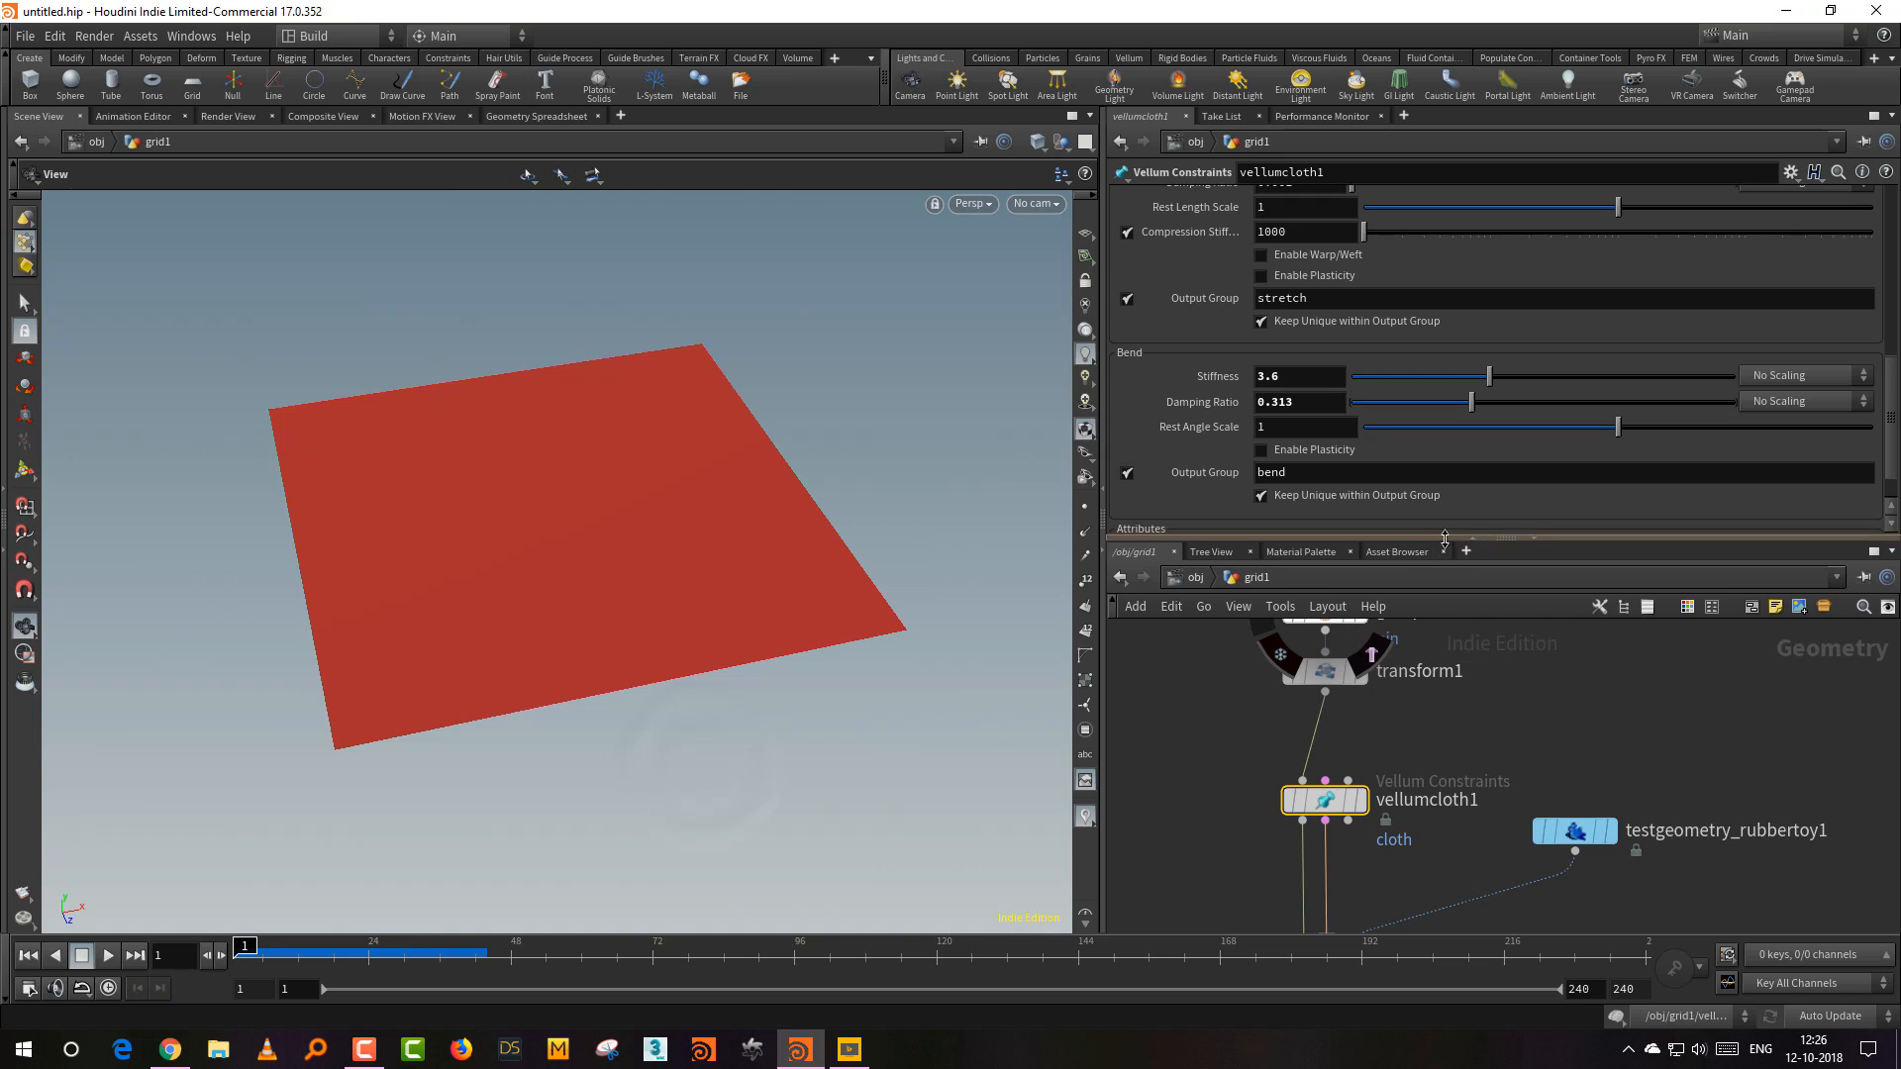
Step: Move the nodes apart to make room between color1 and group1, and display color1's output
drag(1477, 535, 1477, 398)
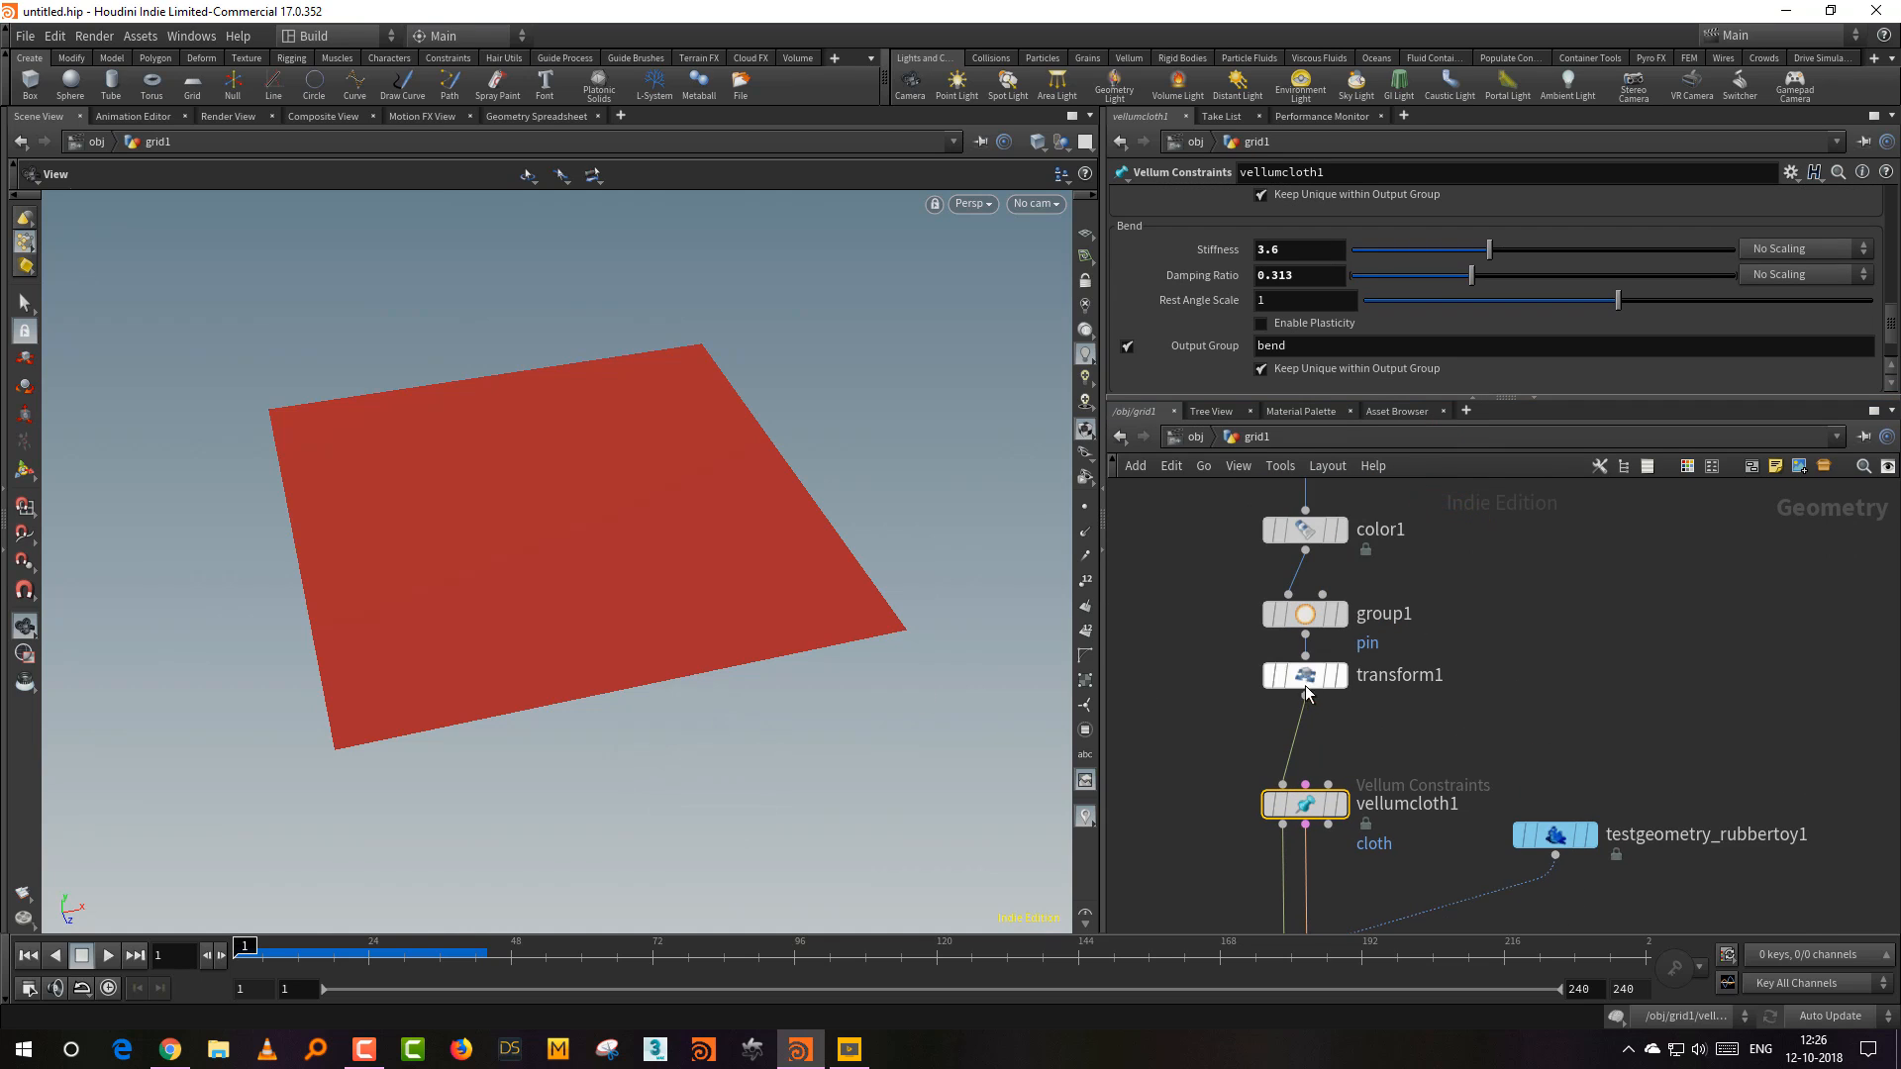
middle_drag(1435, 488, 1479, 683)
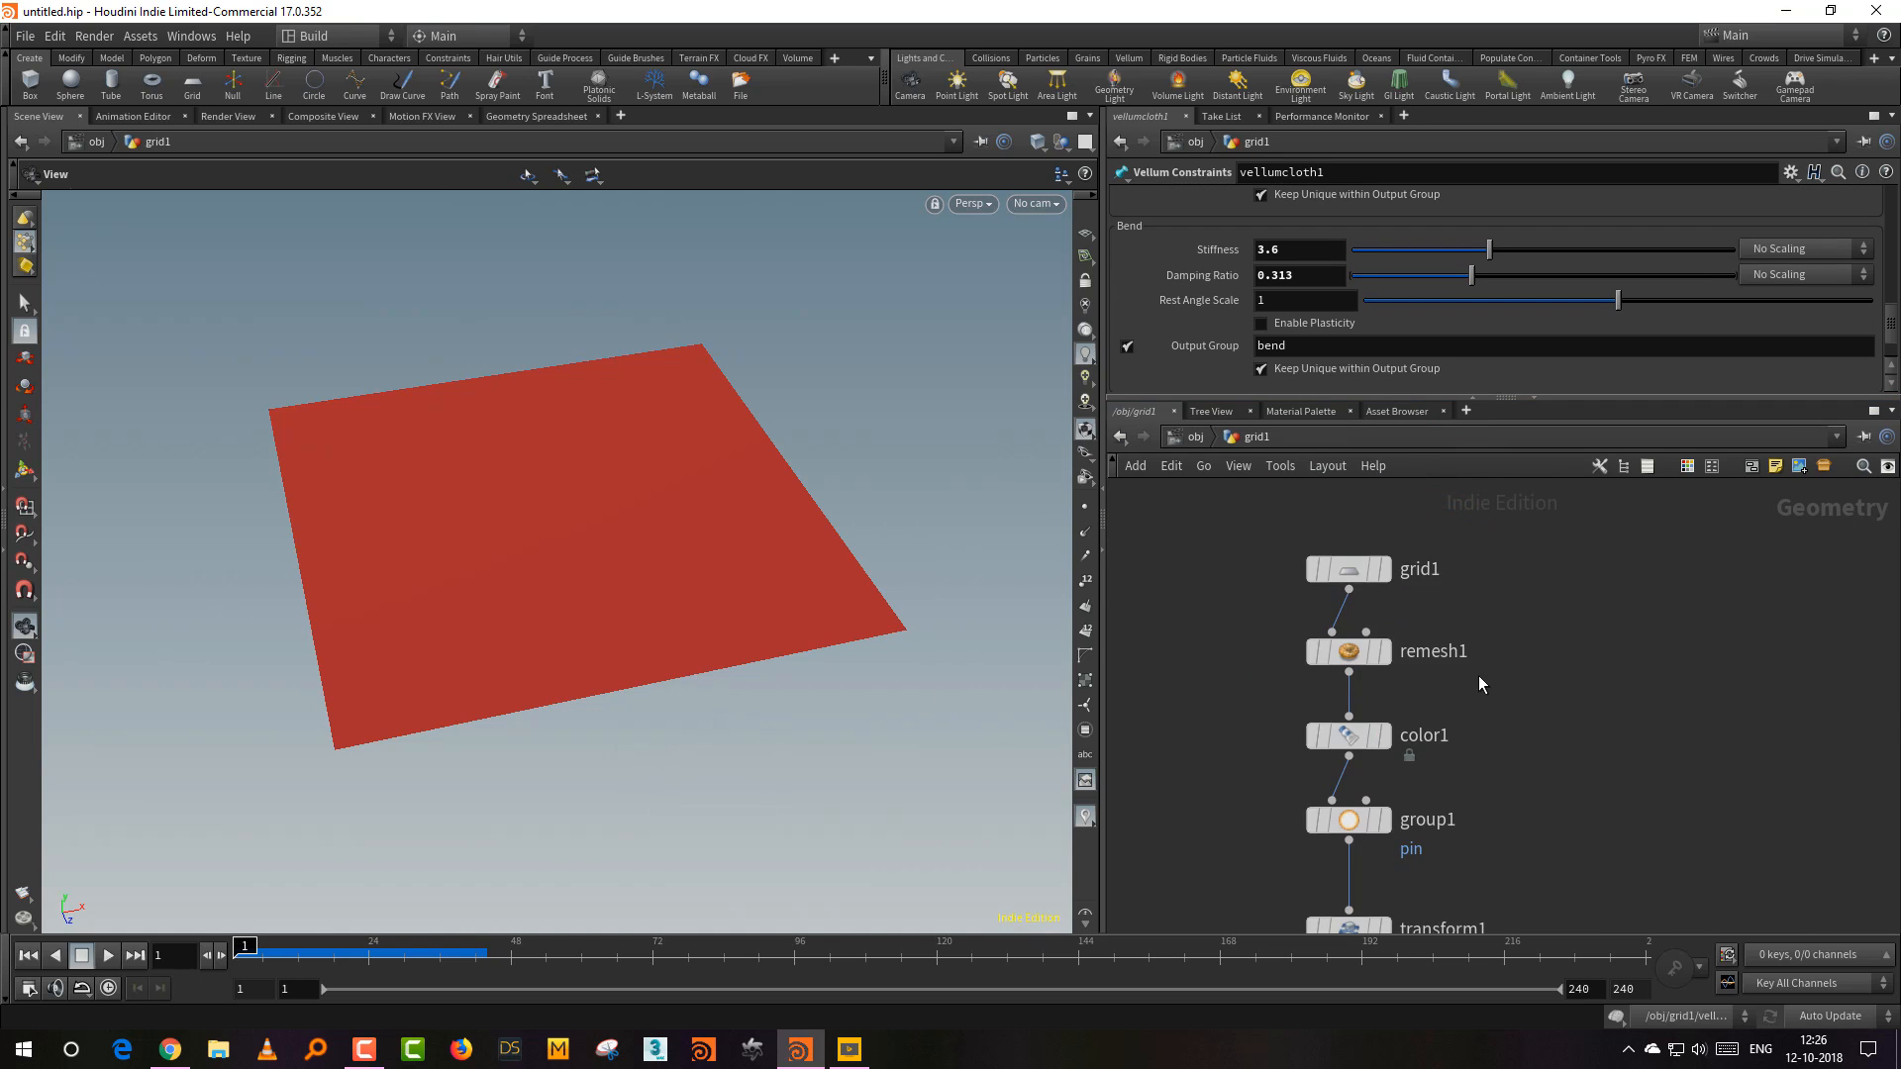
right_drag(1481, 688, 1264, 609)
drag(1250, 552, 1453, 753)
drag(1377, 731, 1387, 664)
drag(1509, 609, 1488, 681)
click(1416, 661)
click(1384, 659)
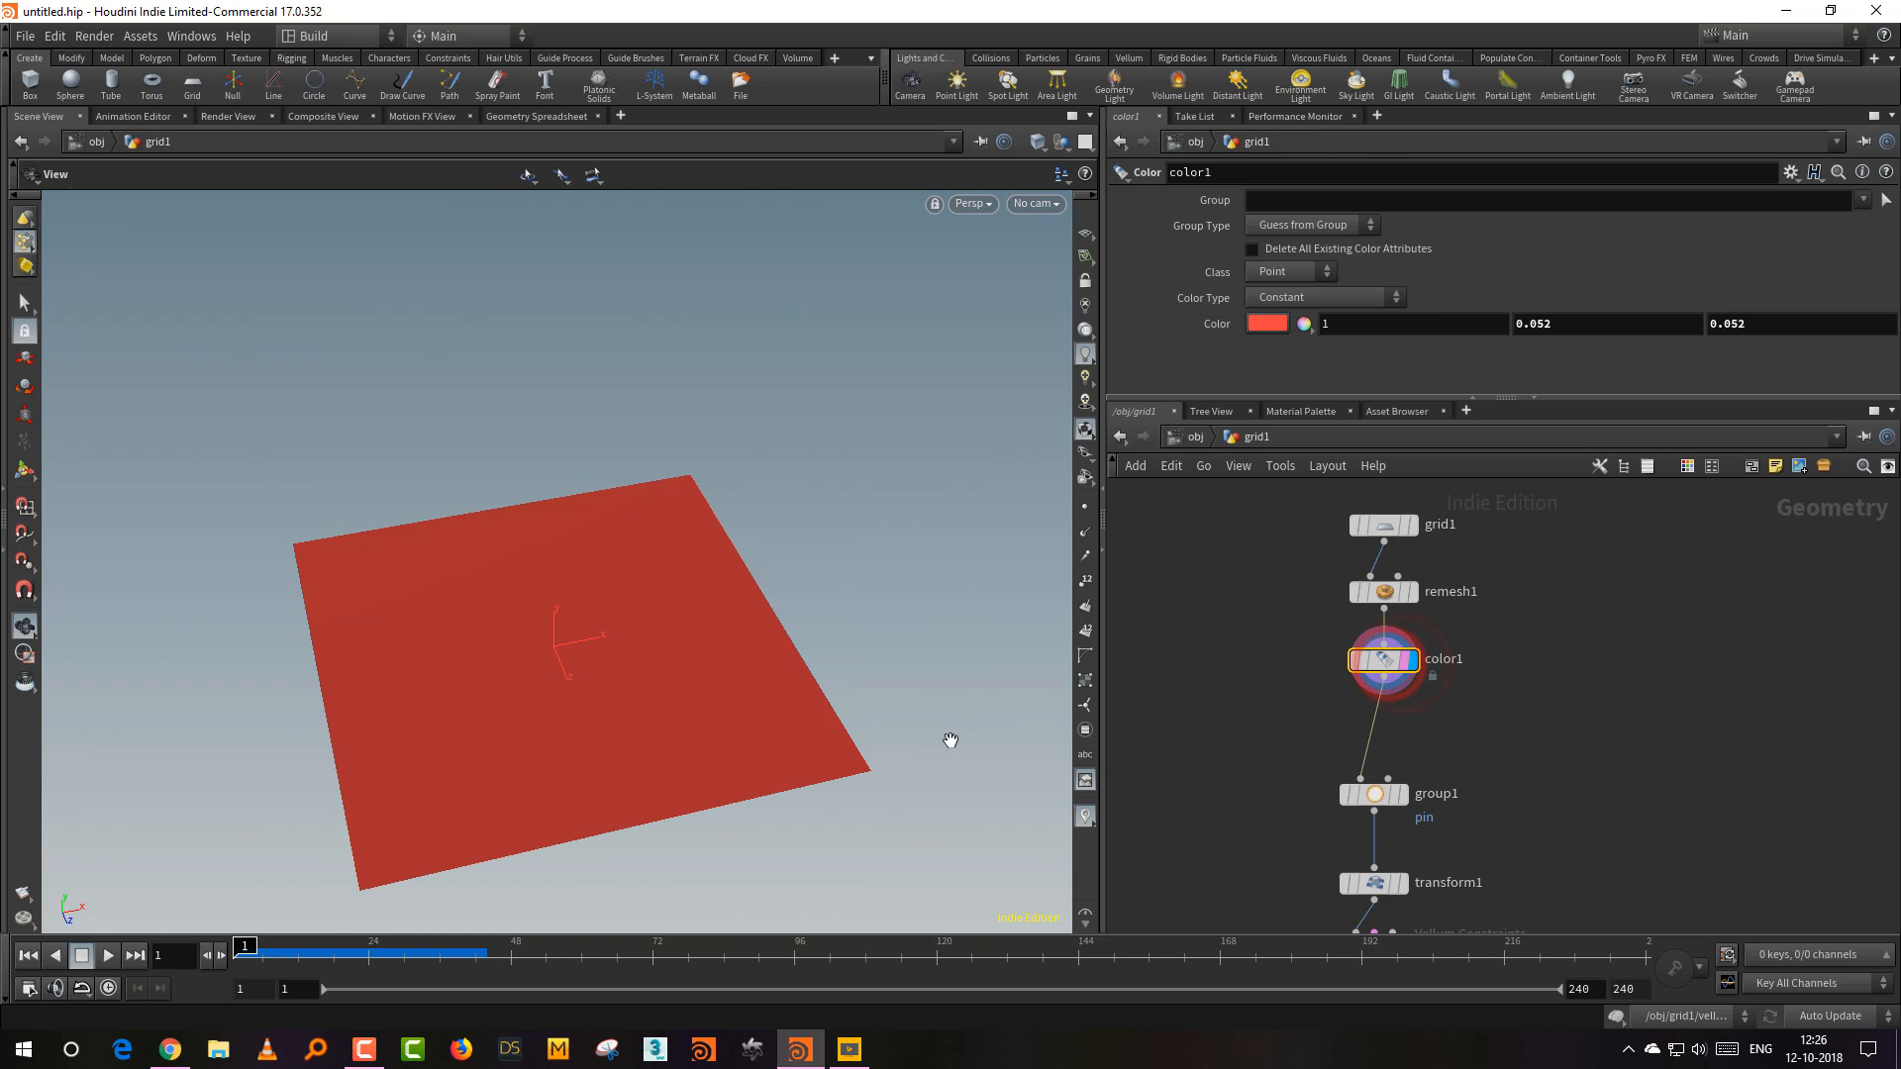
Step: Insert an Edge Fracture node between color1 and group1 and display its output
key(Tab)
text(edge)
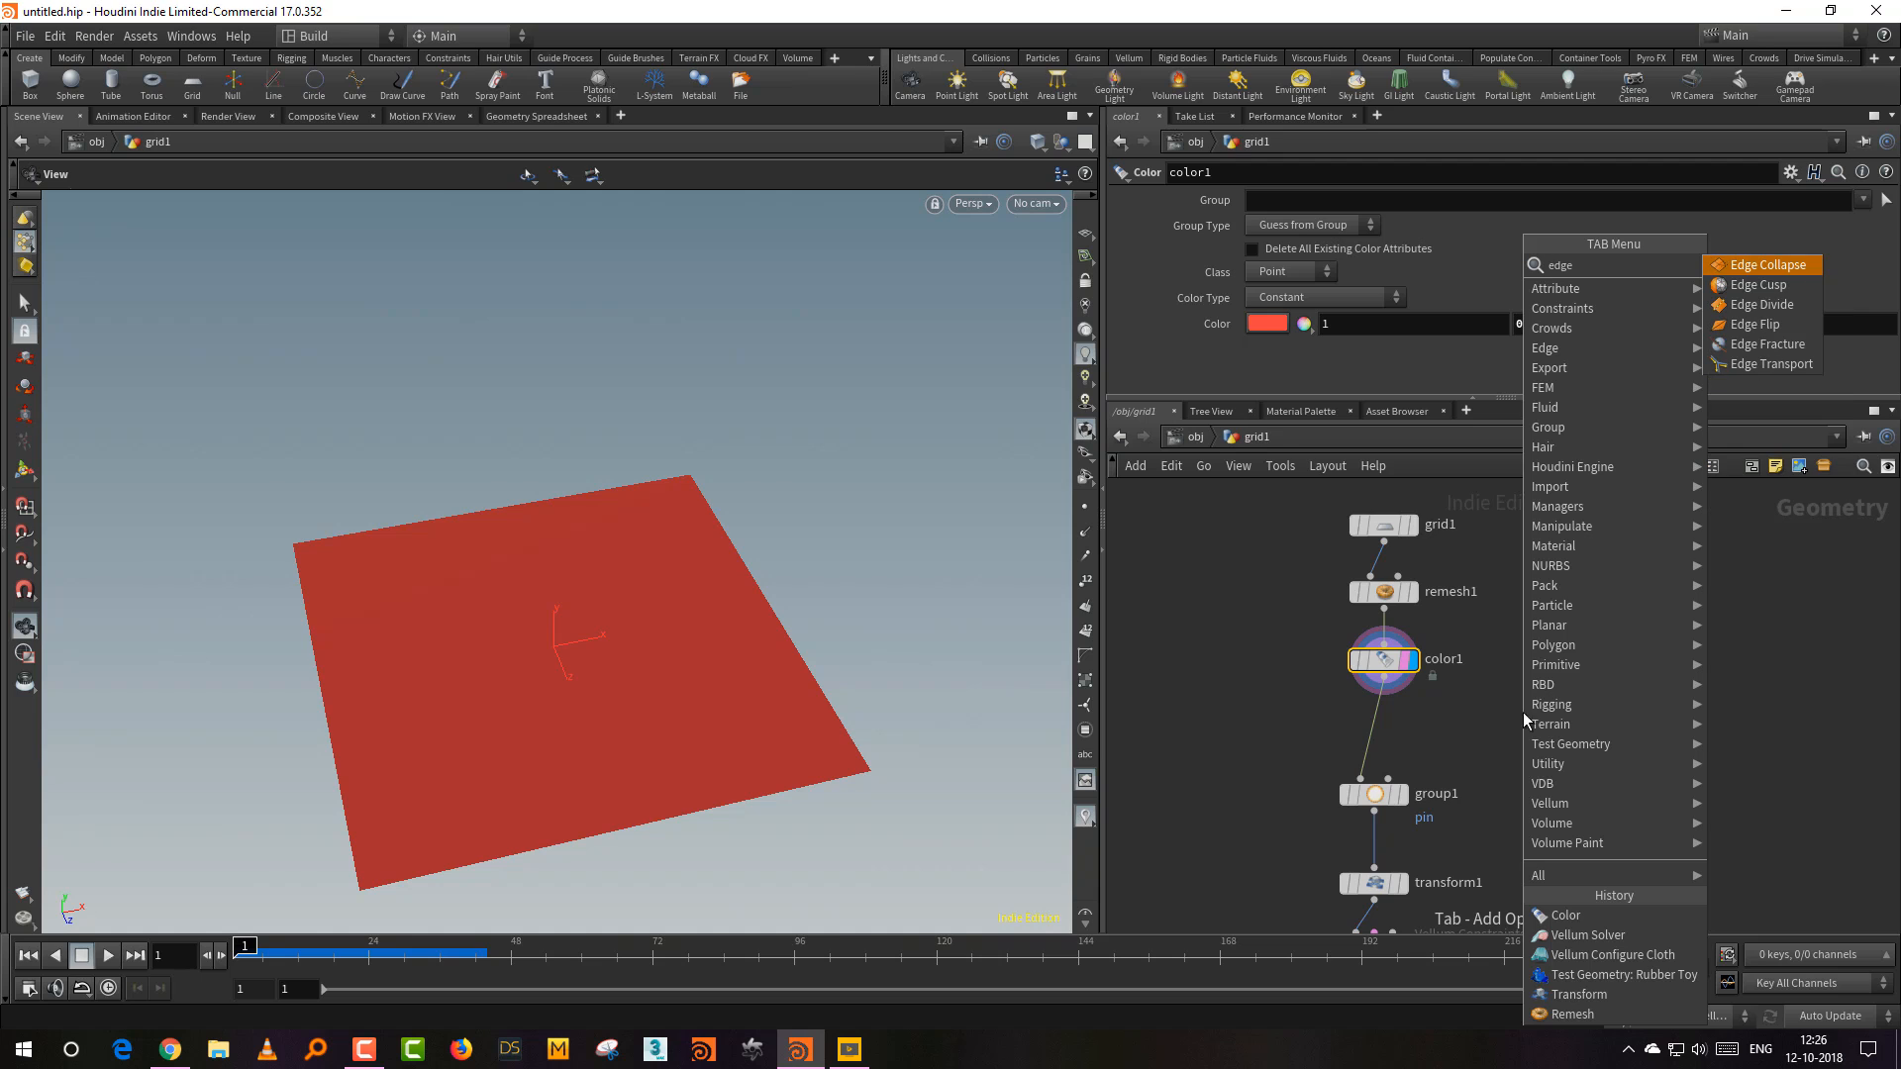
click(1768, 343)
click(1376, 735)
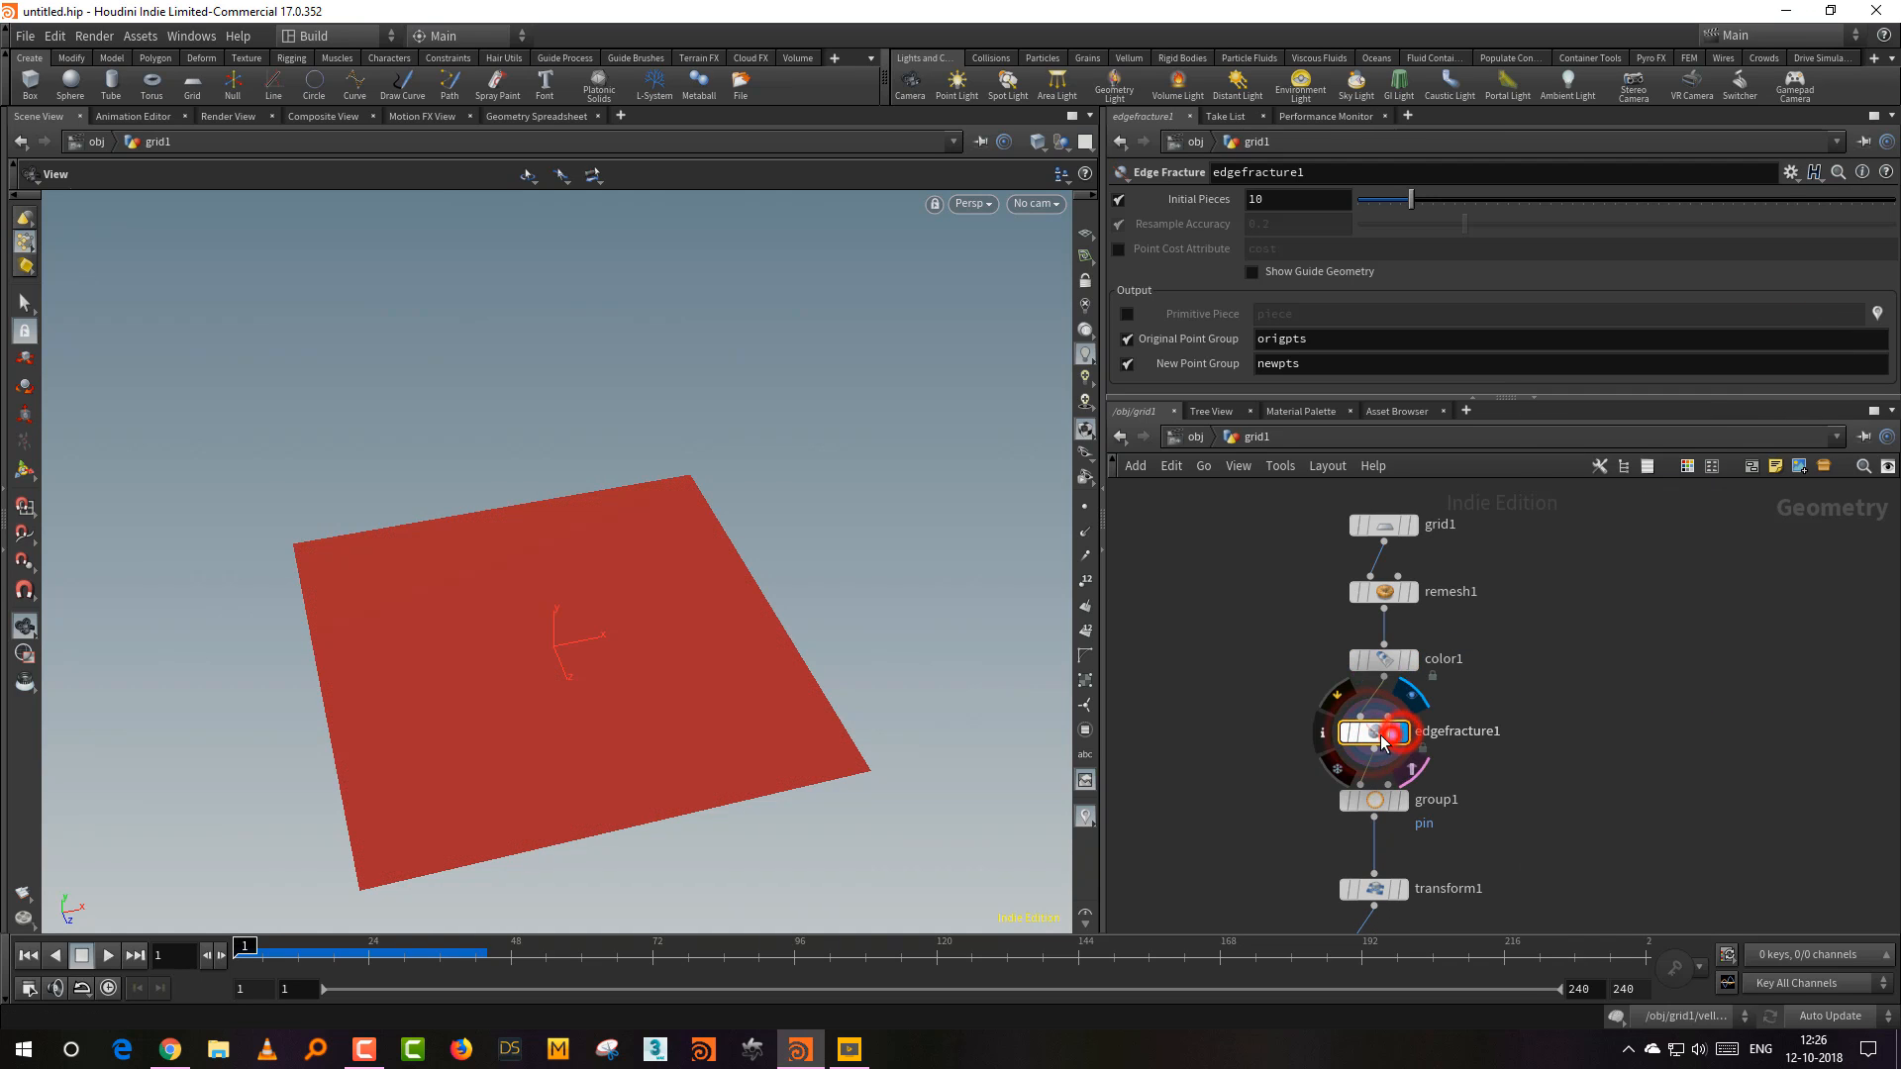
Step: Switch the viewport to wireframe and enable Primitive Piece and Show Guide Geometry on edgefracture1
drag(868, 645, 842, 717)
key(w)
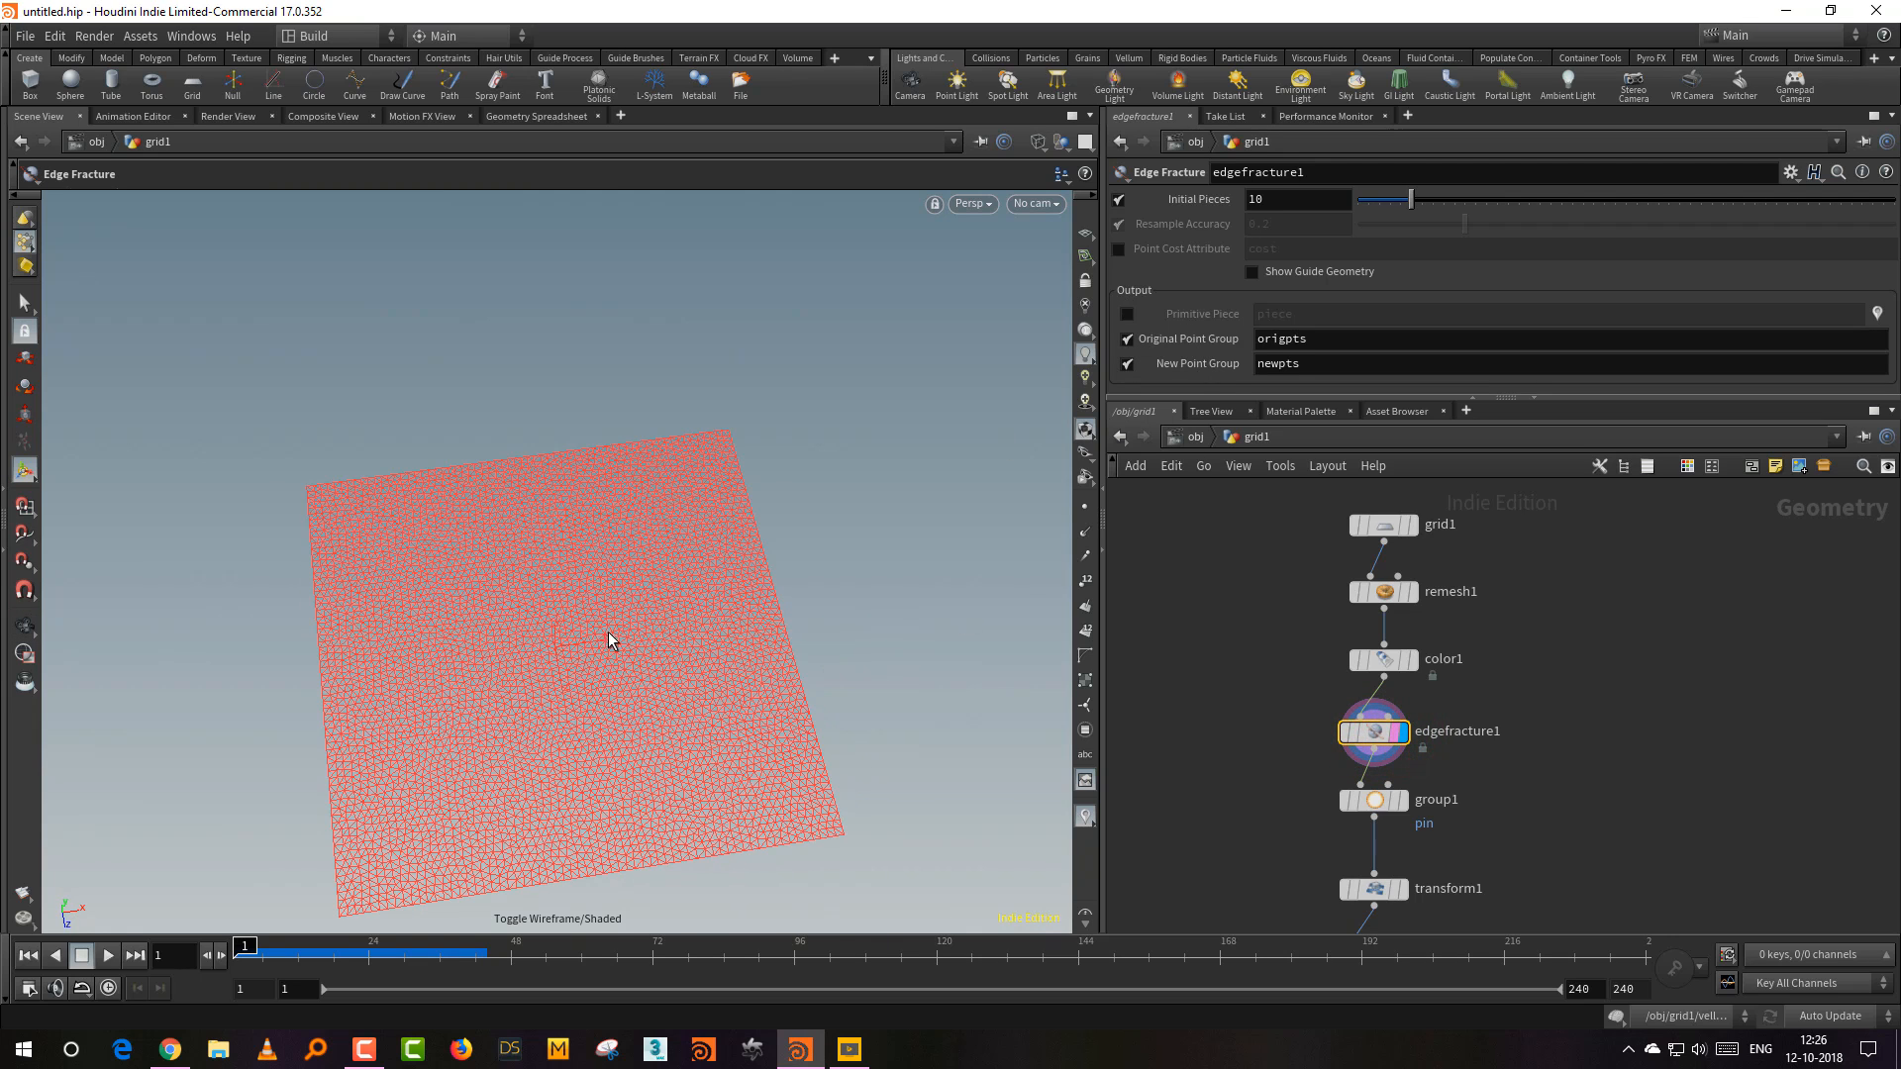
click(1126, 315)
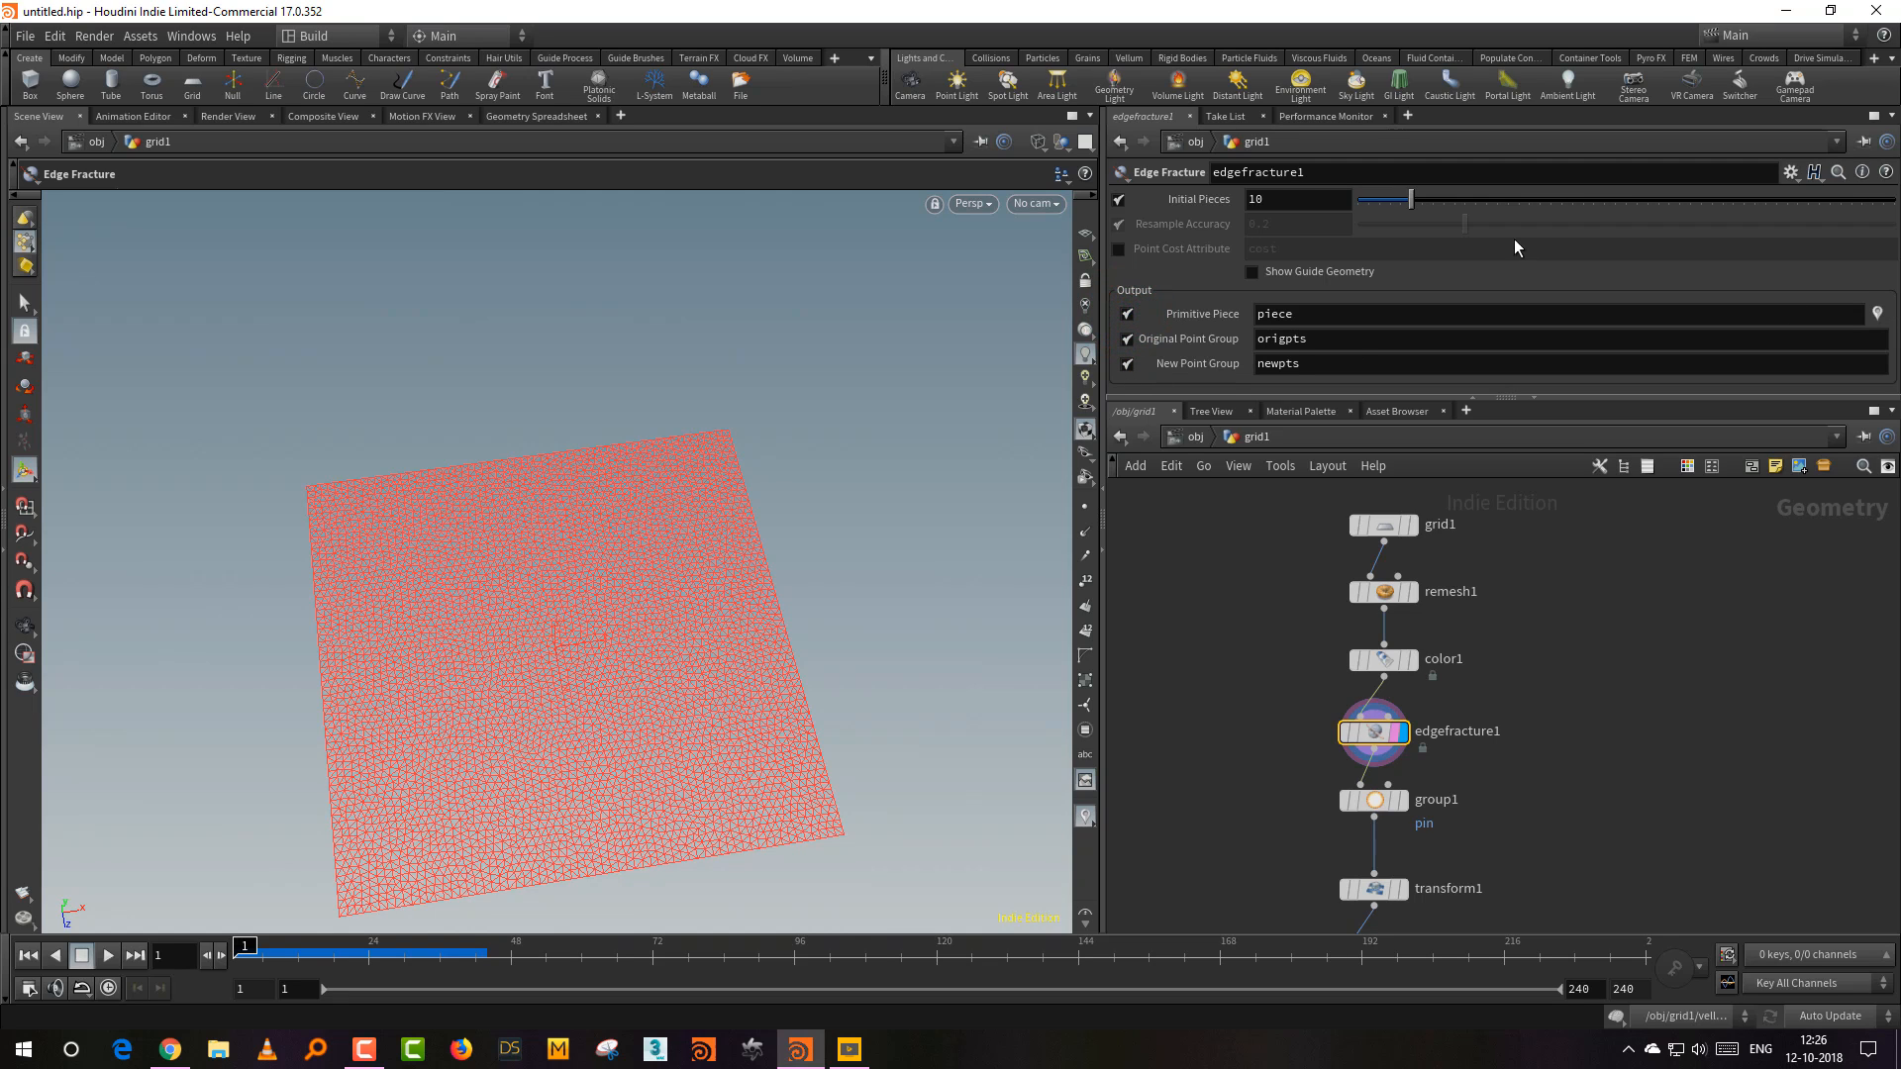
click(1287, 277)
Step: Visualize edgefracture1's piece attribute in colour and set Initial Pieces to 19
alt+drag(899, 611, 866, 683)
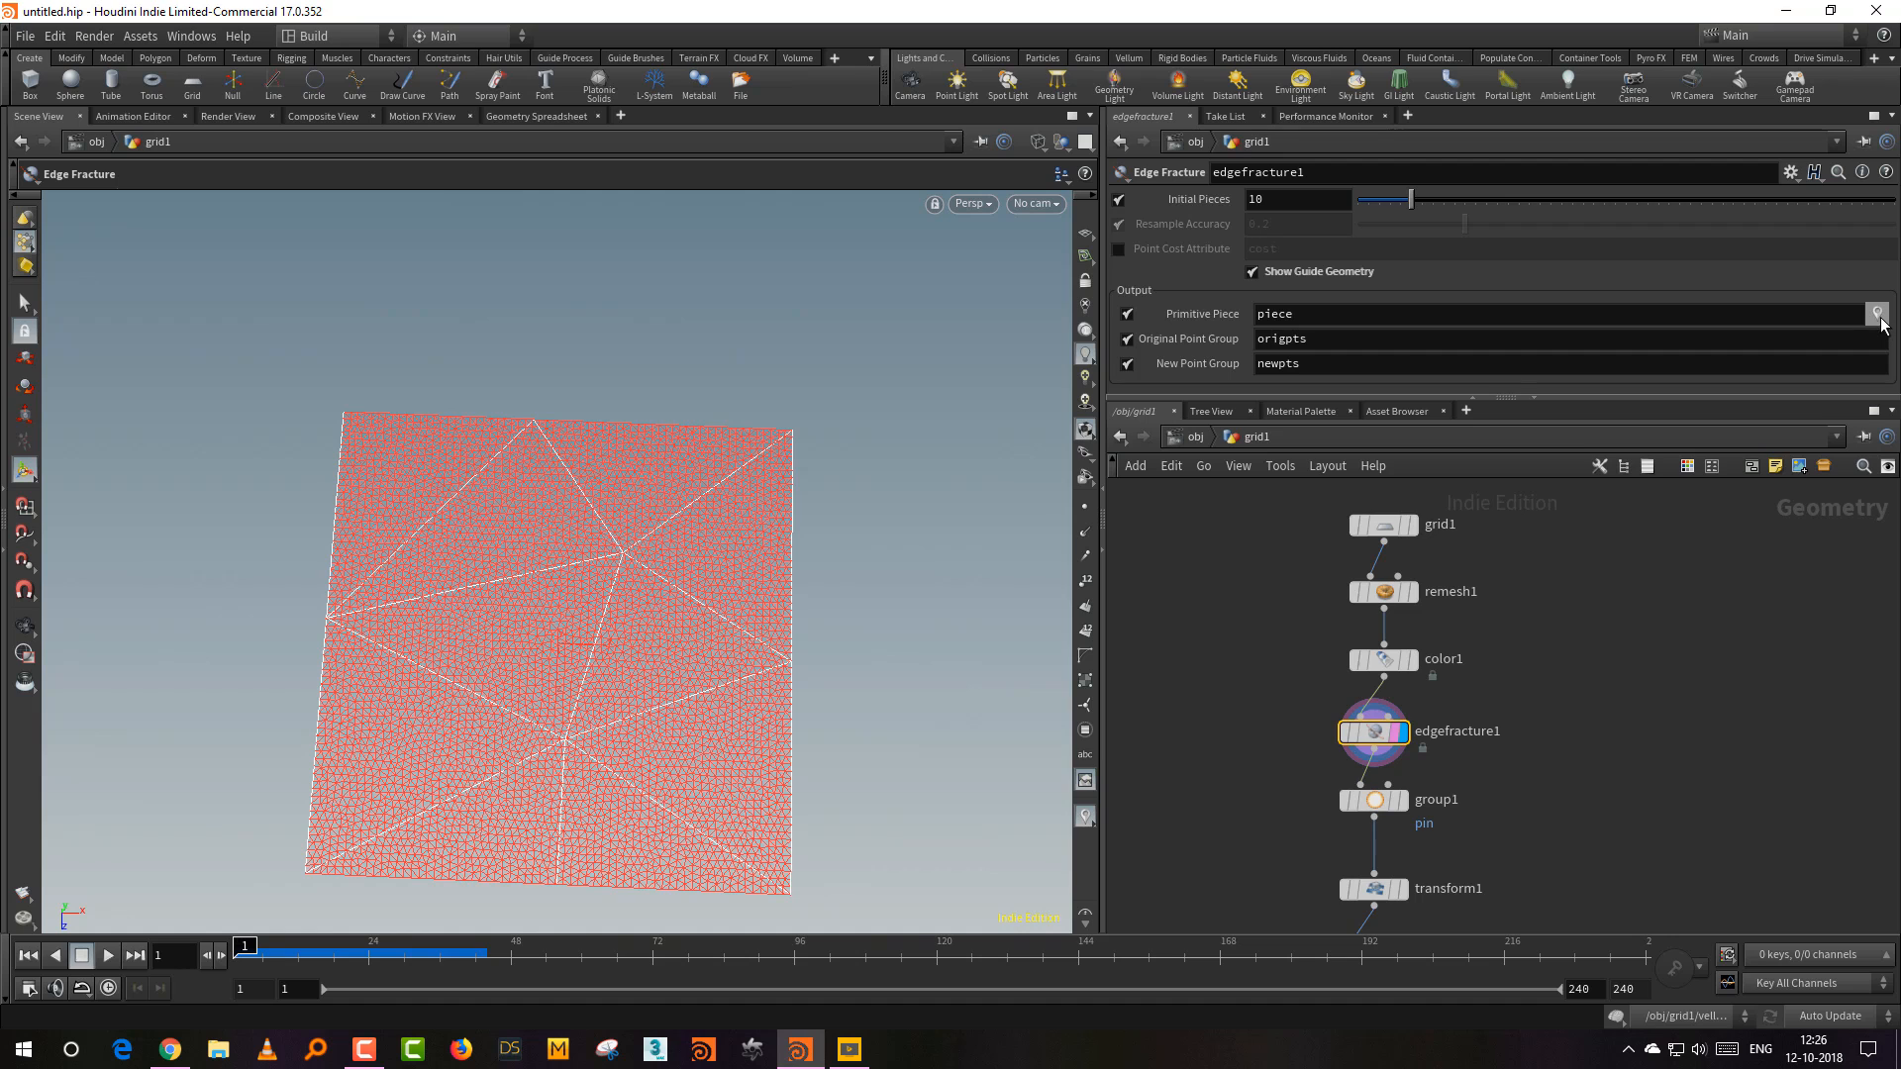
click(1878, 314)
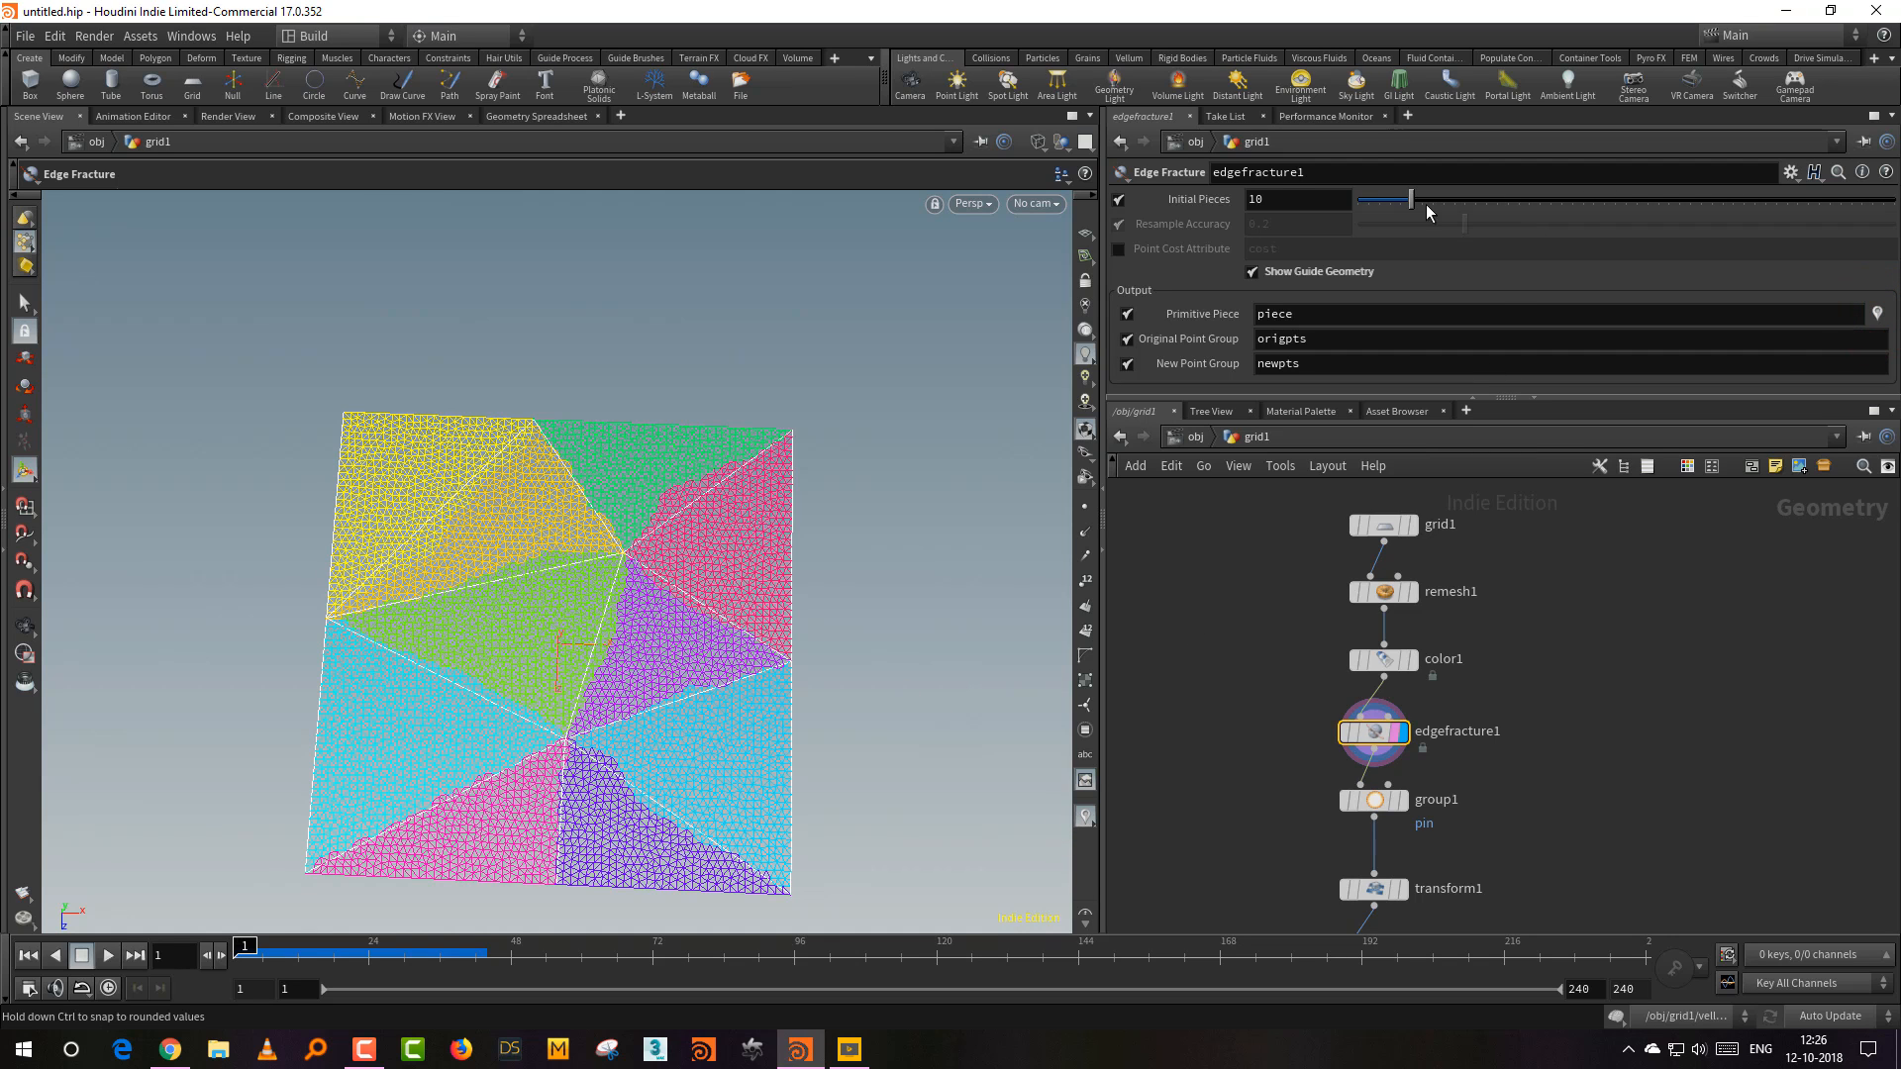
drag(1427, 212, 1460, 215)
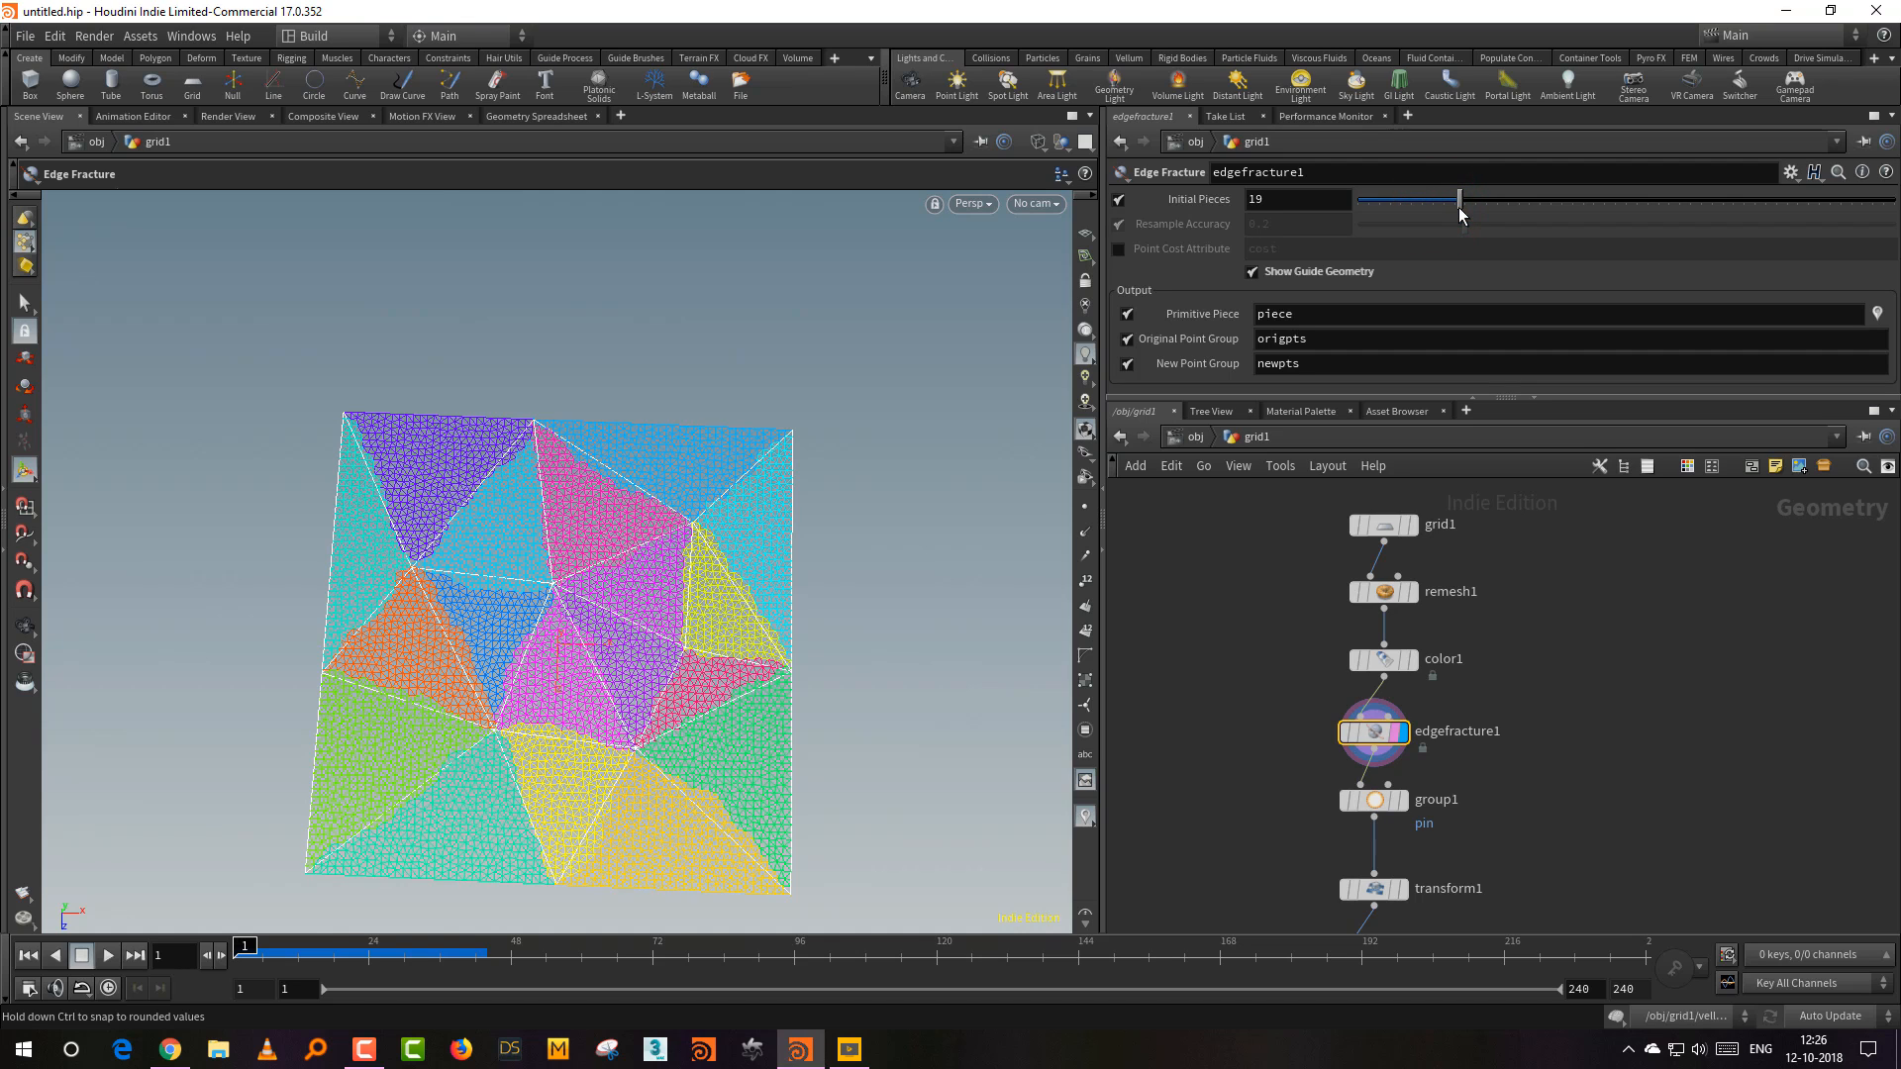
Step: Display group1's output, check its pin group settings, and reselect edgefracture1
middle_drag(1609, 774, 1539, 752)
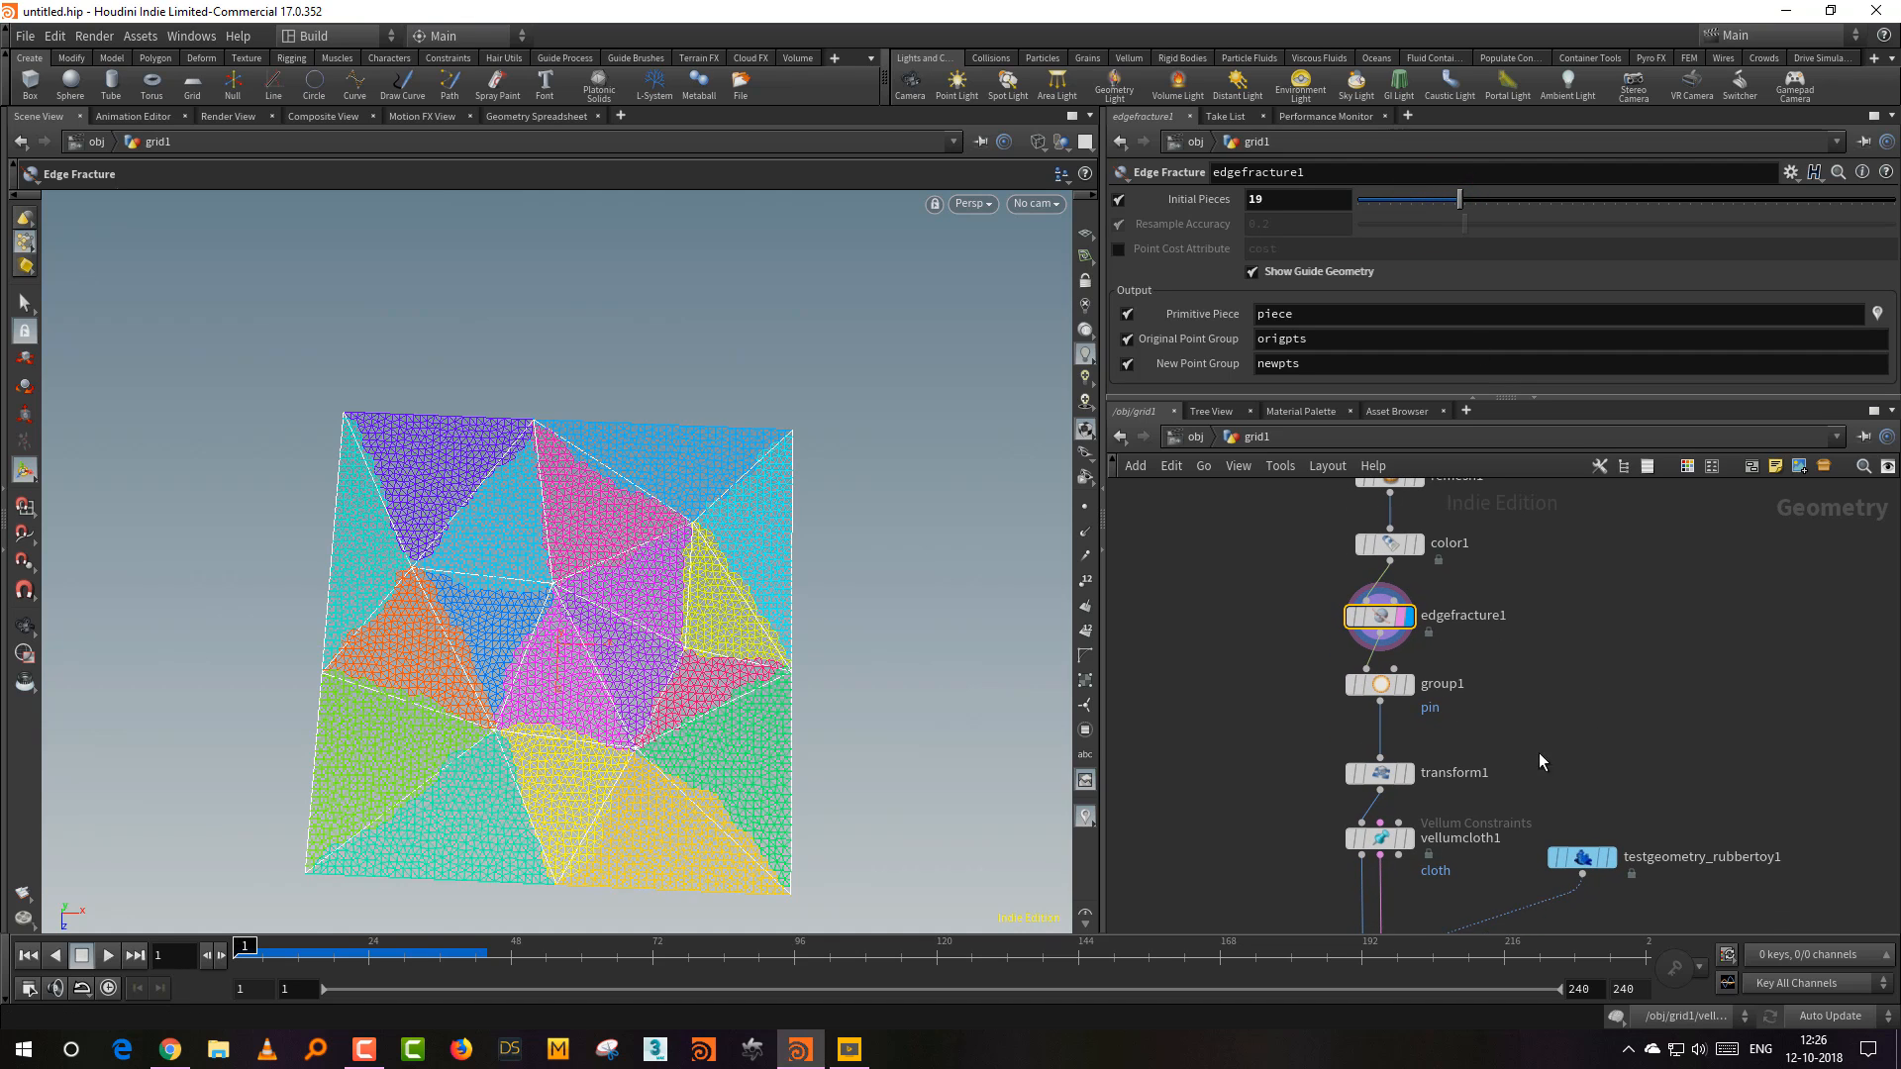
drag(1482, 661, 1405, 682)
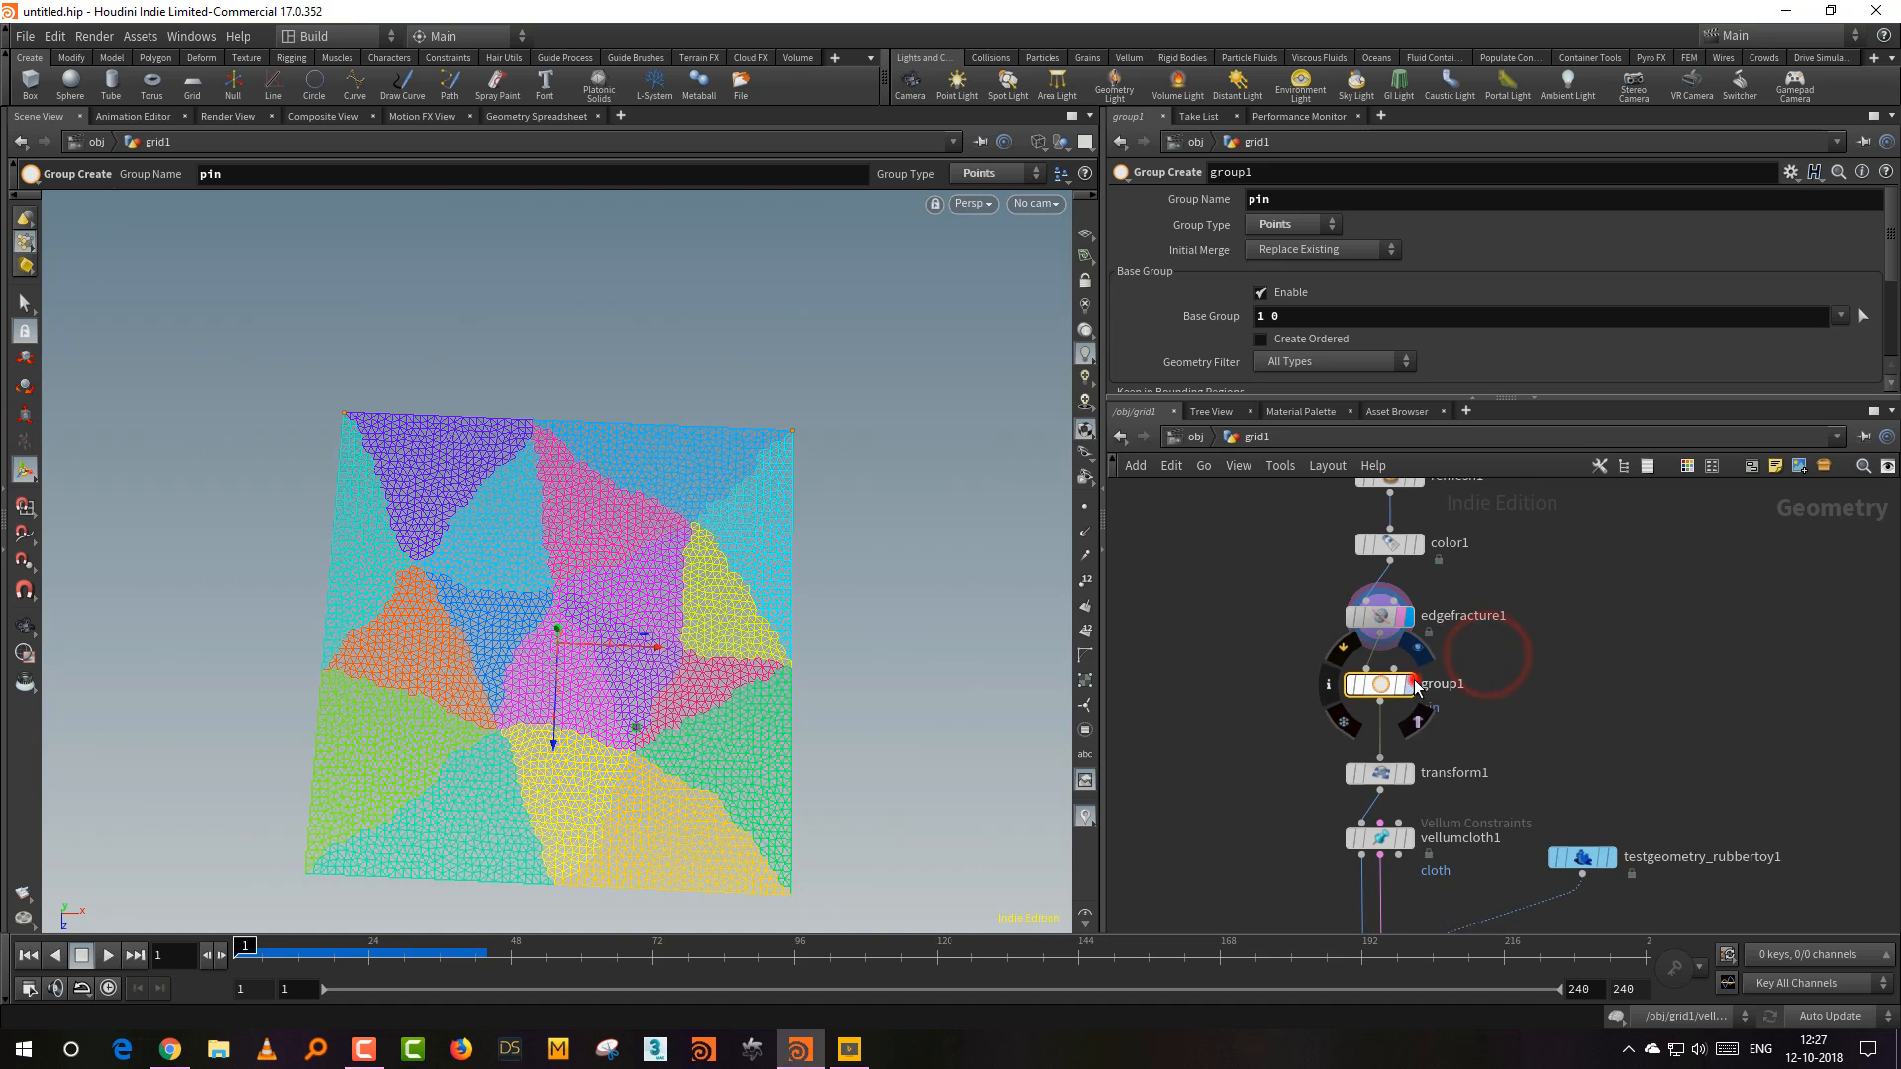
click(1410, 683)
drag(1513, 659, 1514, 729)
drag(1484, 656, 1402, 574)
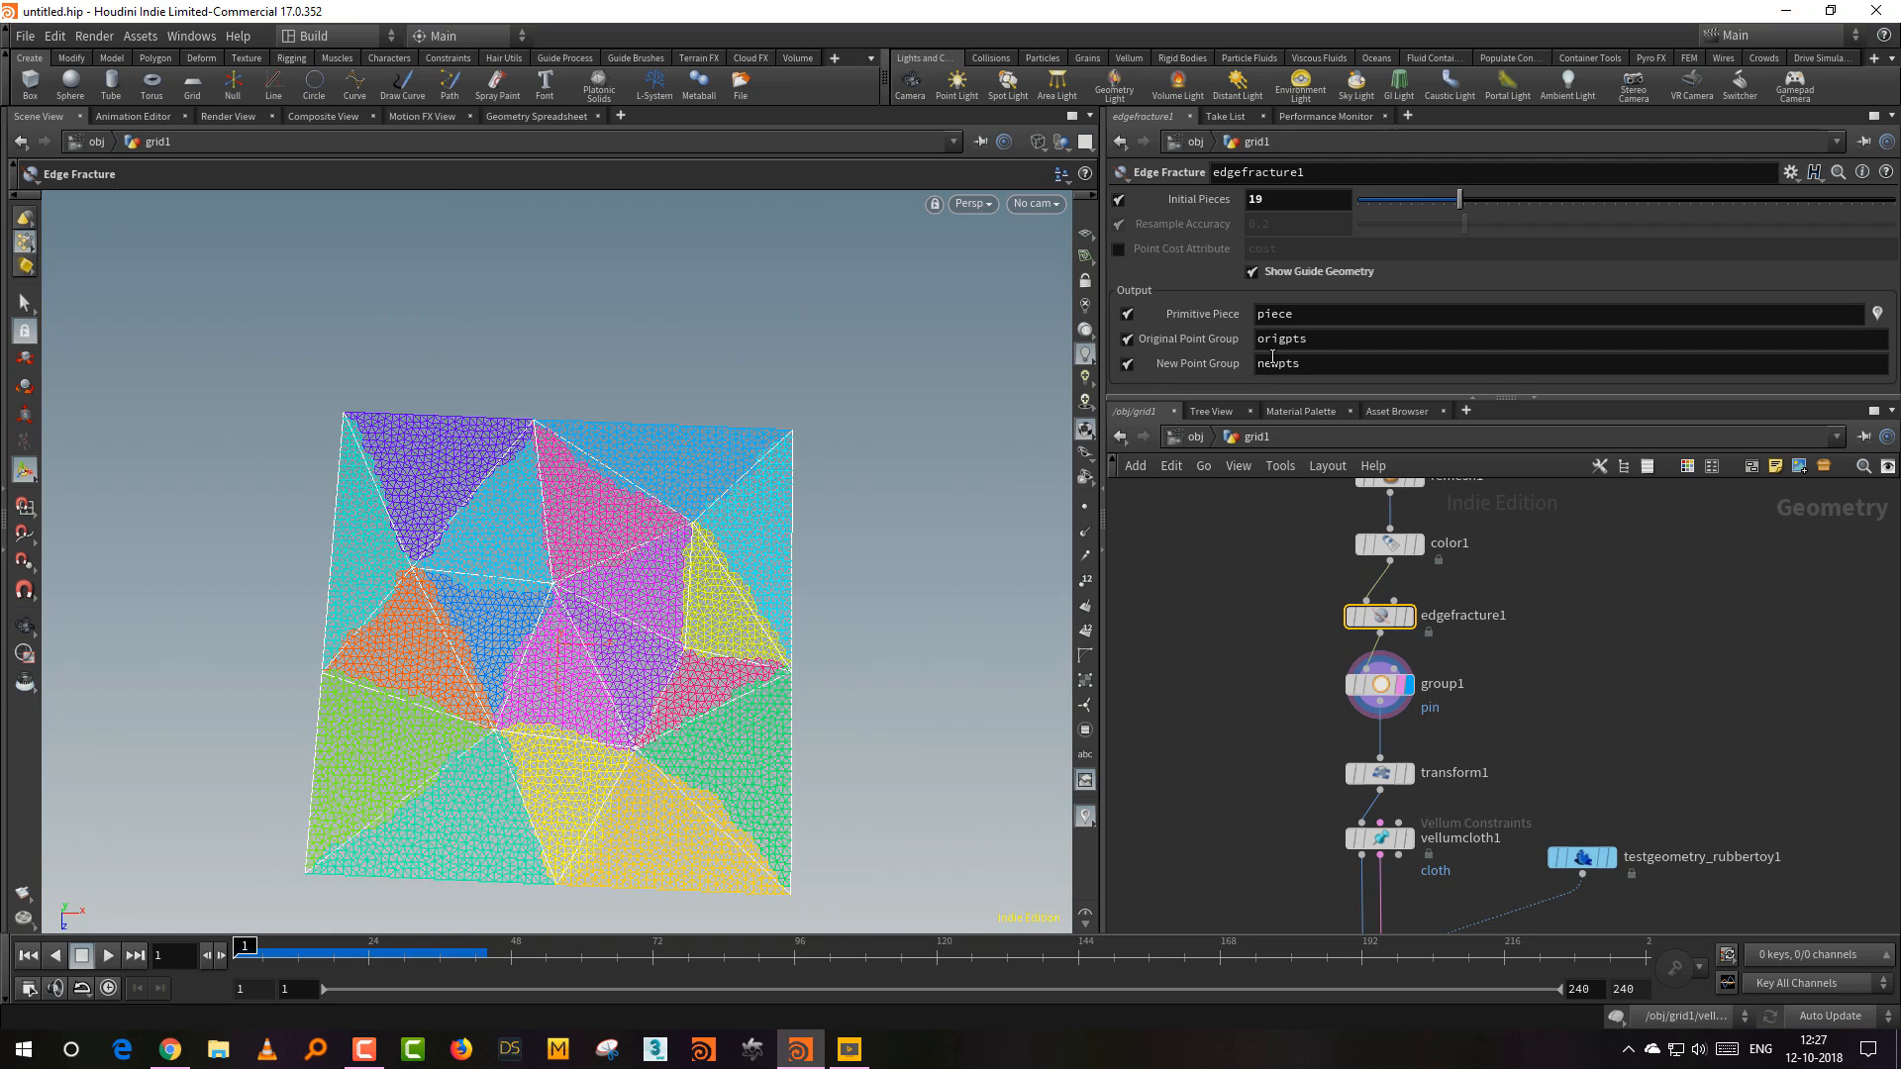
Step: Display vellumsolver1 in shaded mode, play the cloth simulation over the rubber toy, and rewind to frame 1
middle_drag(1509, 674, 1493, 432)
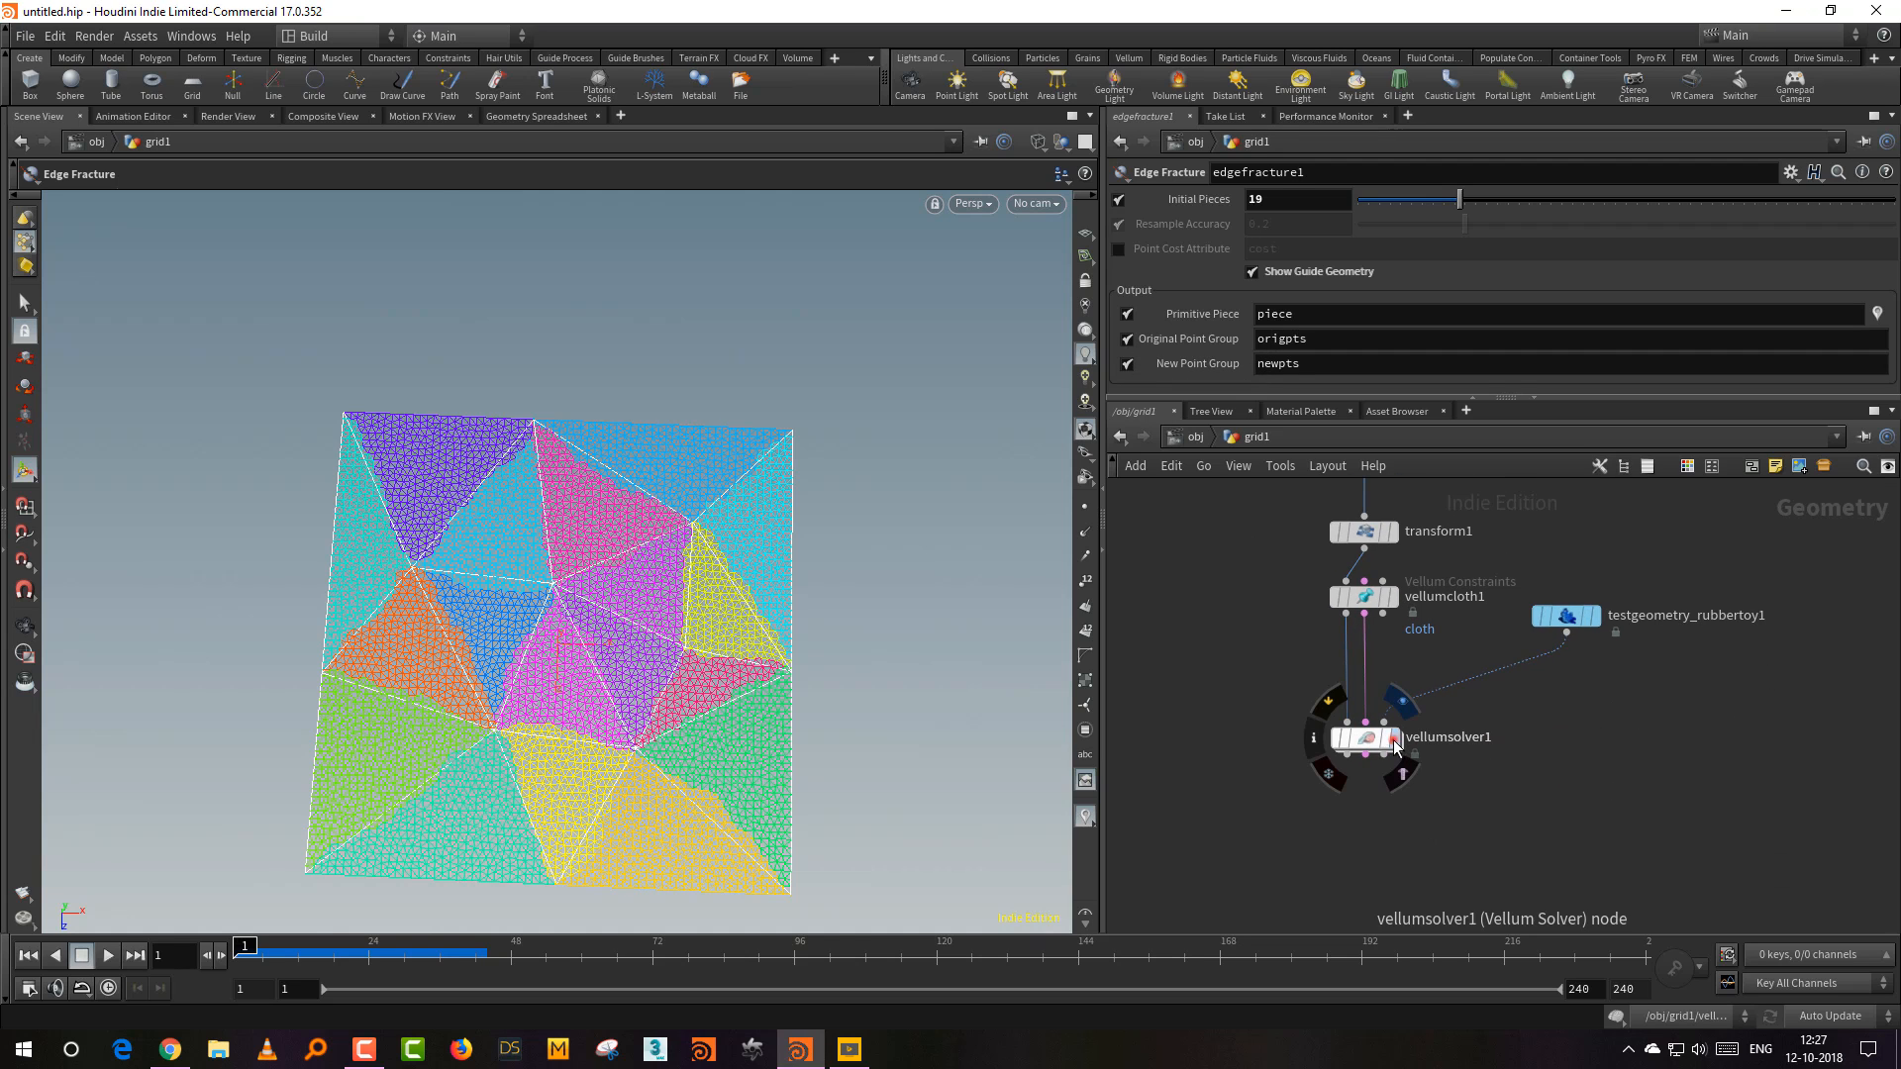
click(1383, 742)
key(shift+w)
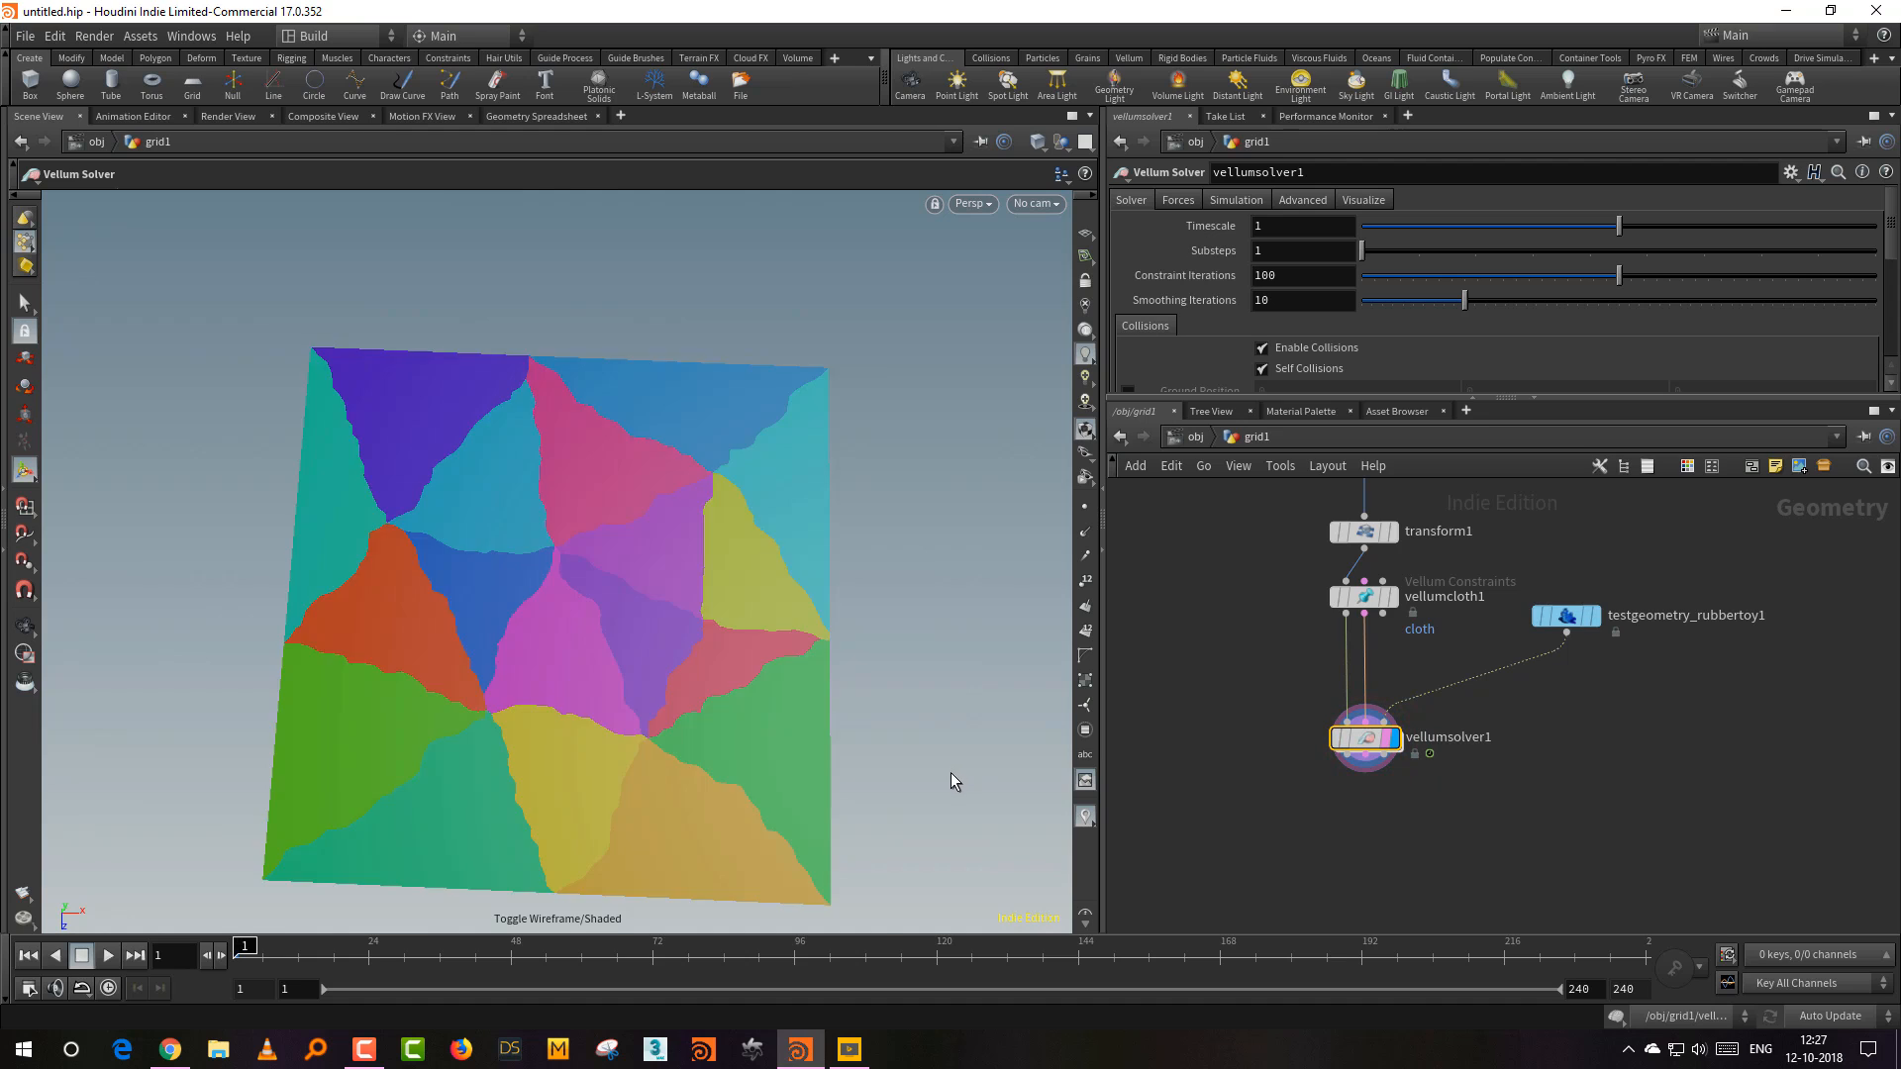
mouse_move(952, 801)
alt+mouse_down()
mouse_move(997, 722)
mouse_move(943, 694)
alt+mouse_up()
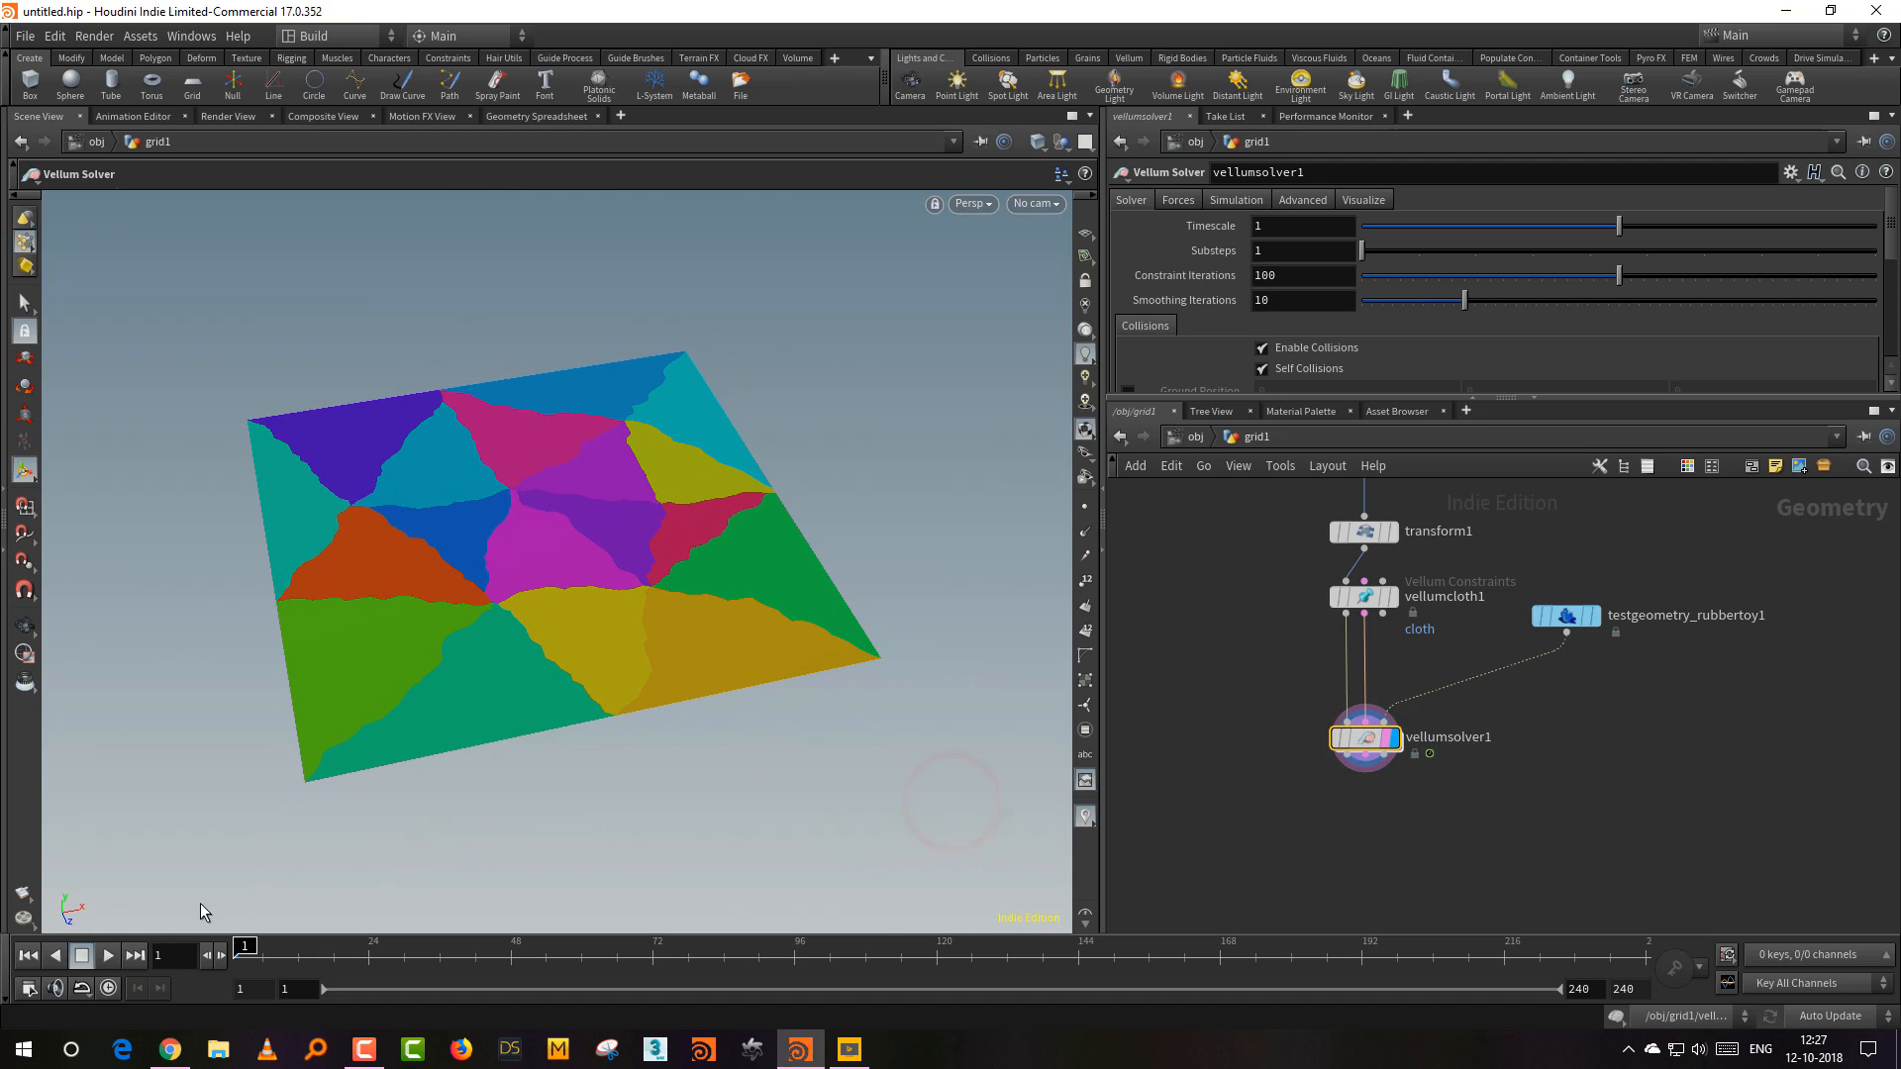
click(108, 955)
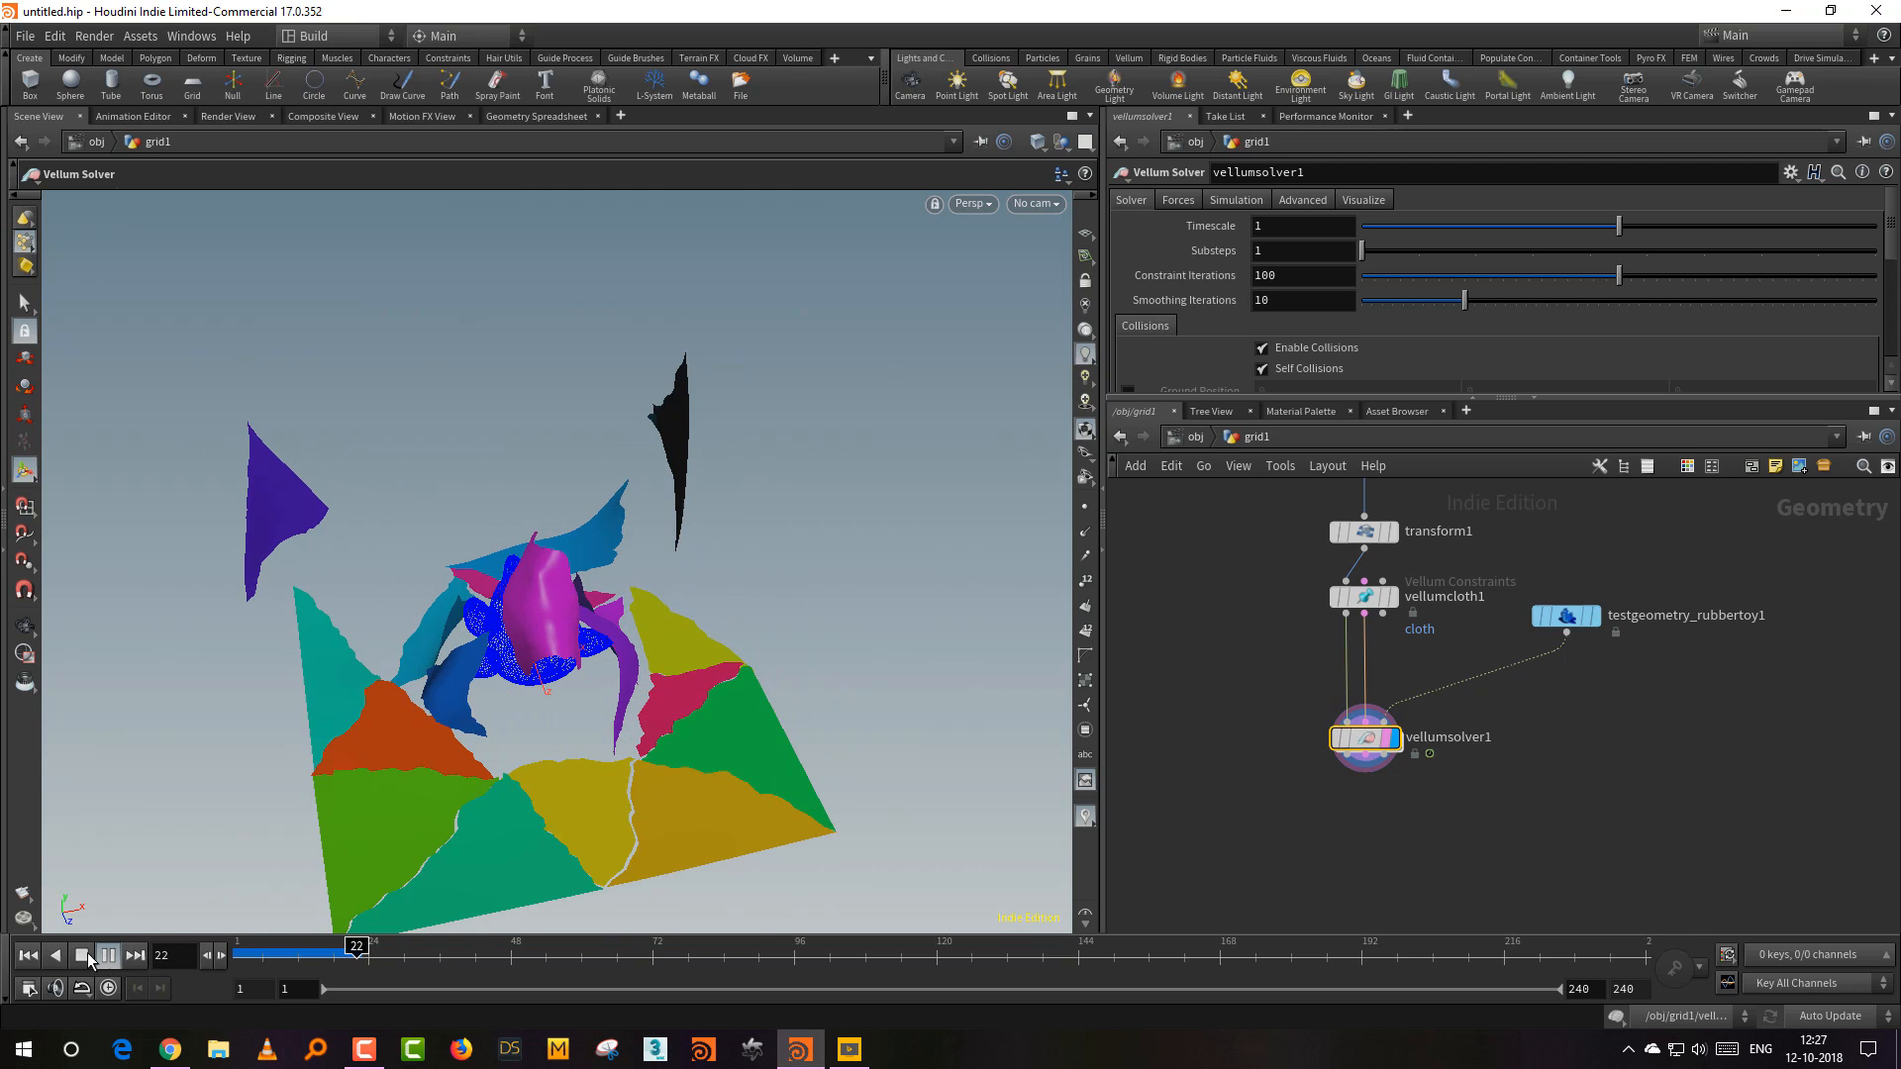
click(22, 956)
Step: Make room between vellumcloth1 and vellumsolver1 and add a Vellum Constraints node beside their wires
middle_drag(1437, 823, 1421, 866)
drag(1349, 788, 1349, 893)
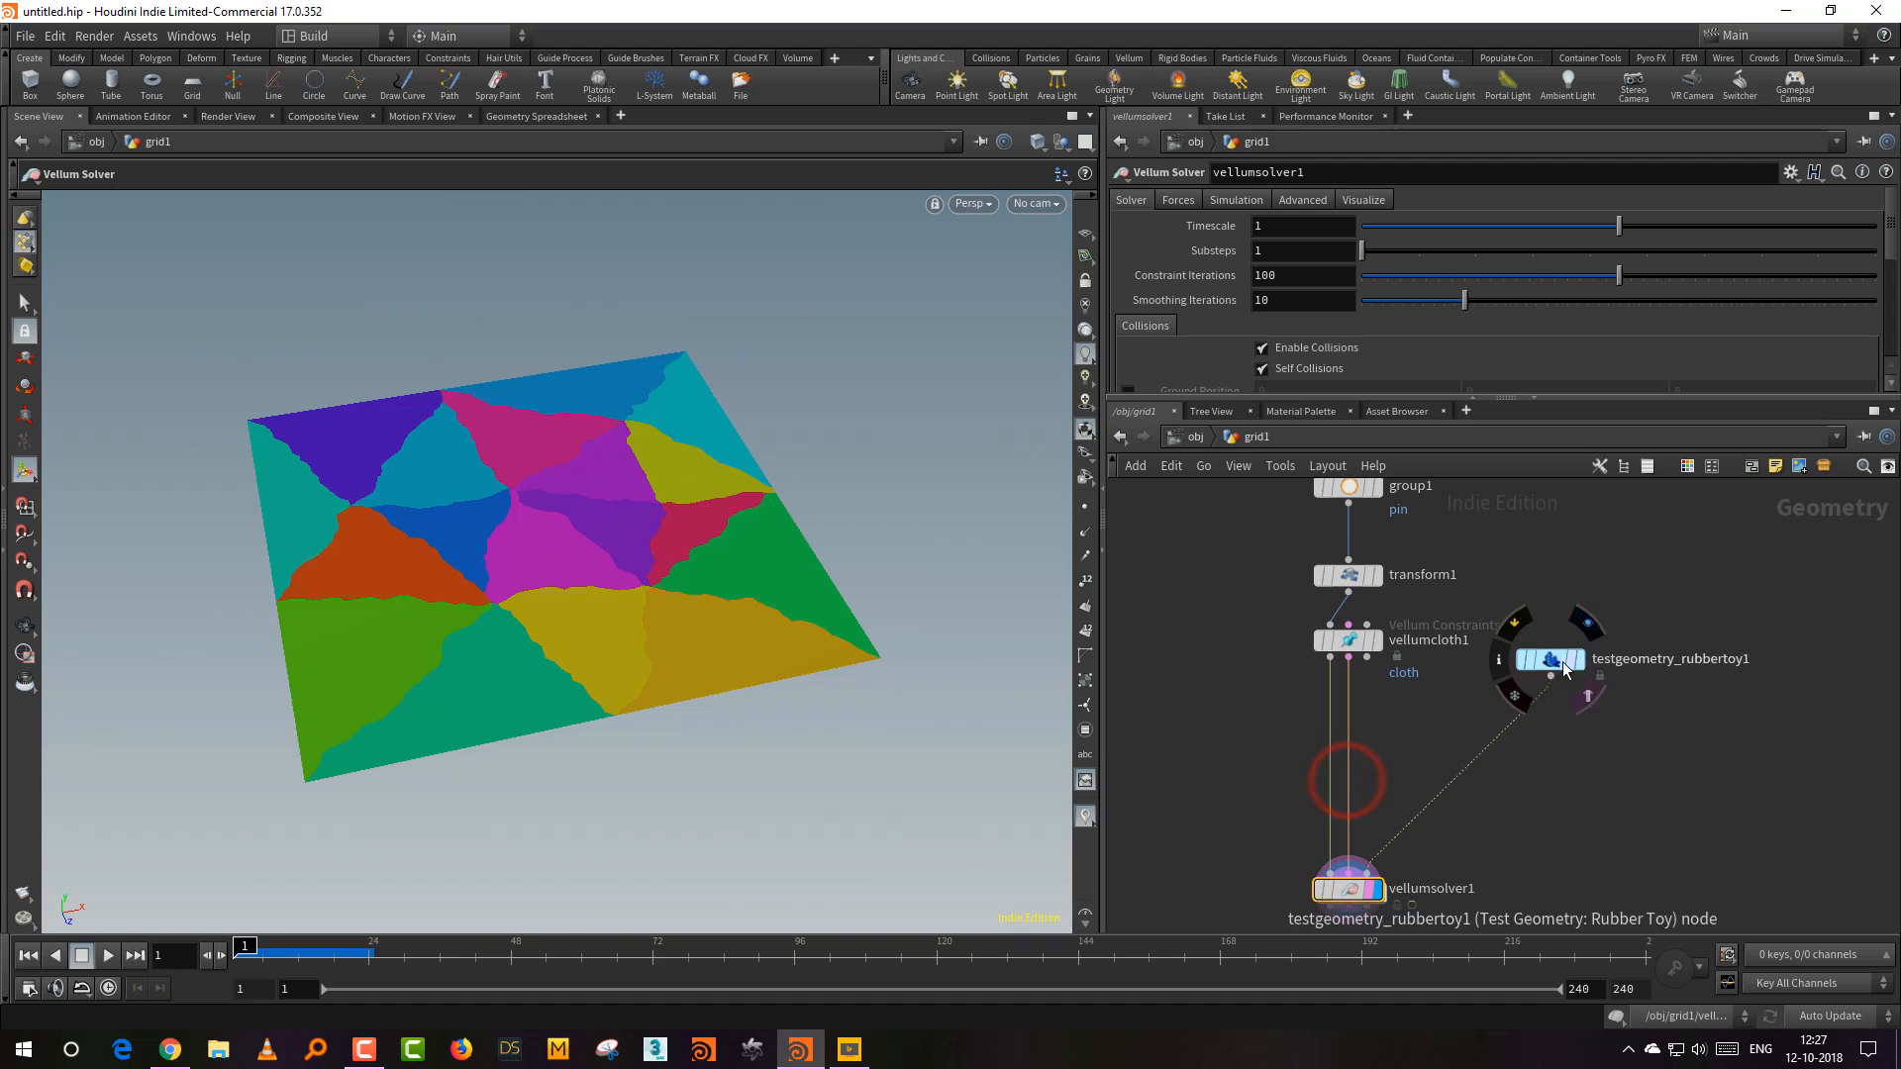
drag(1551, 659, 1557, 740)
key(Tab)
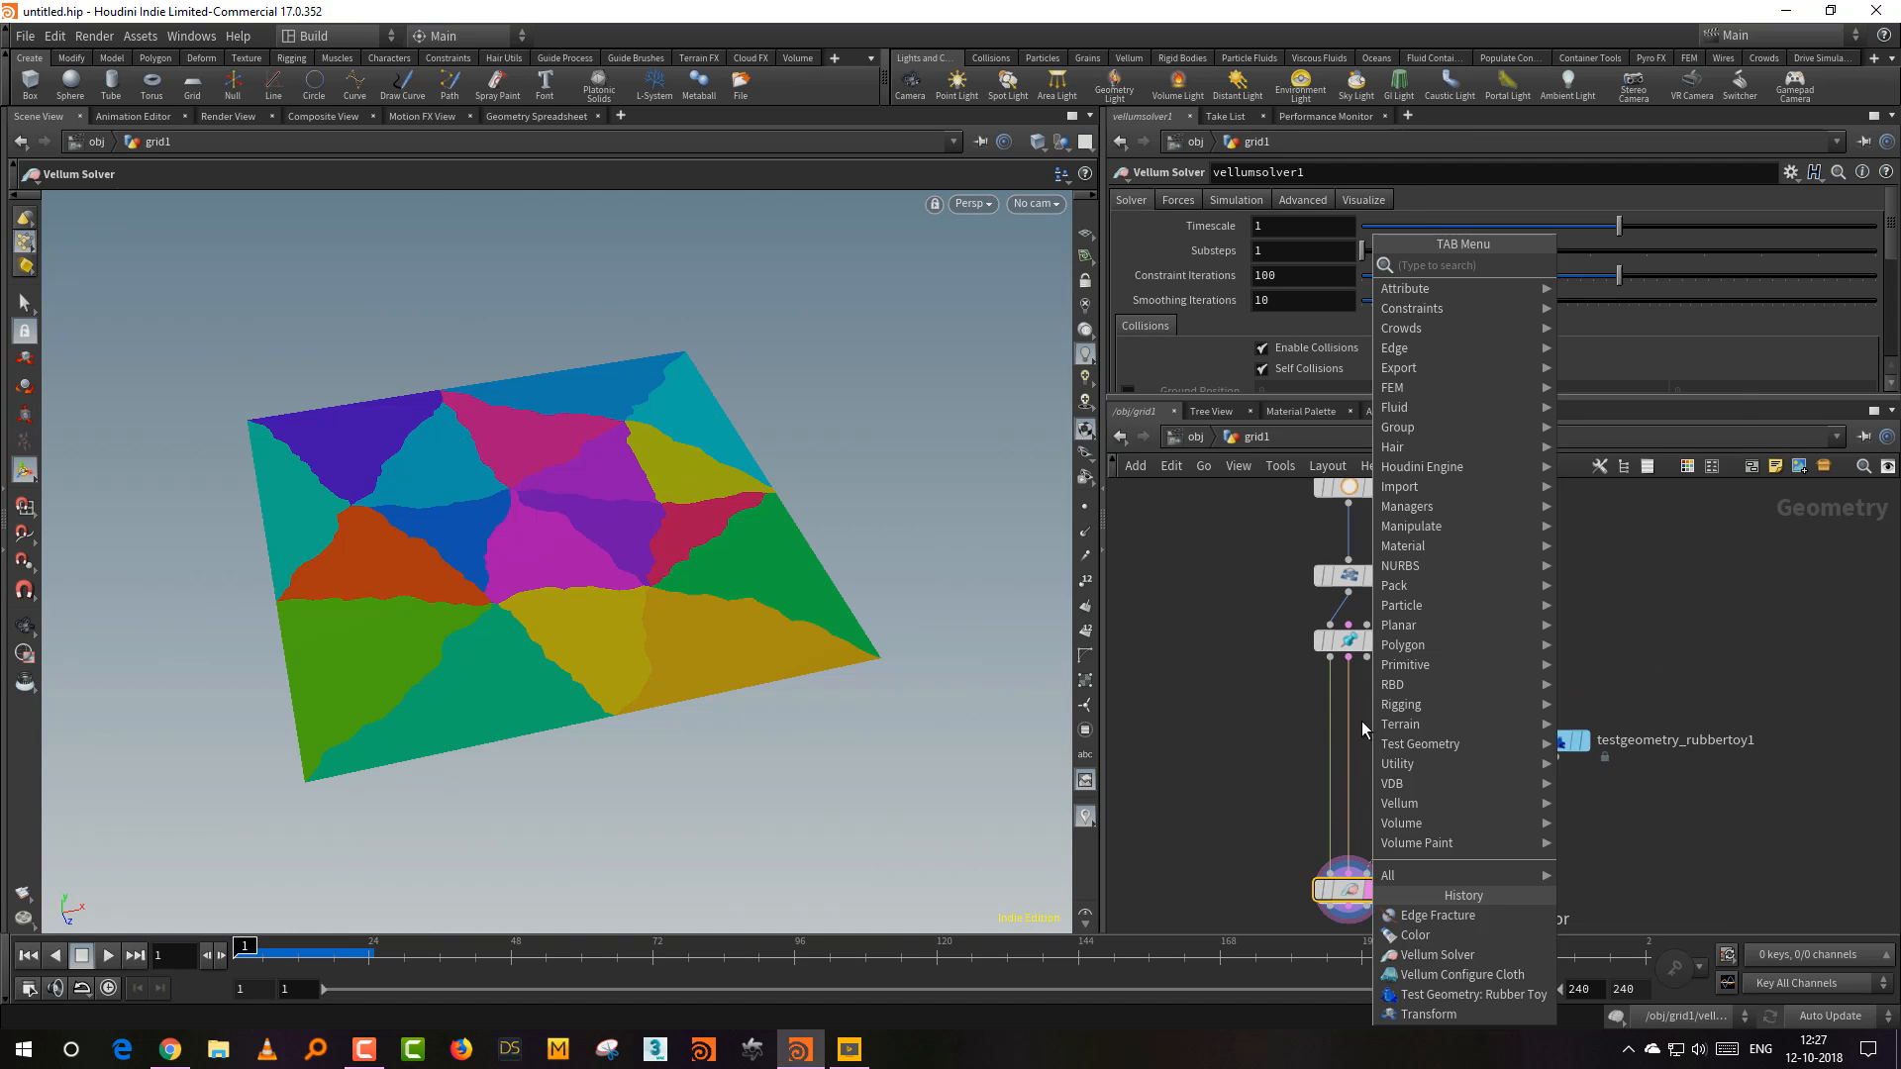
text(vellu)
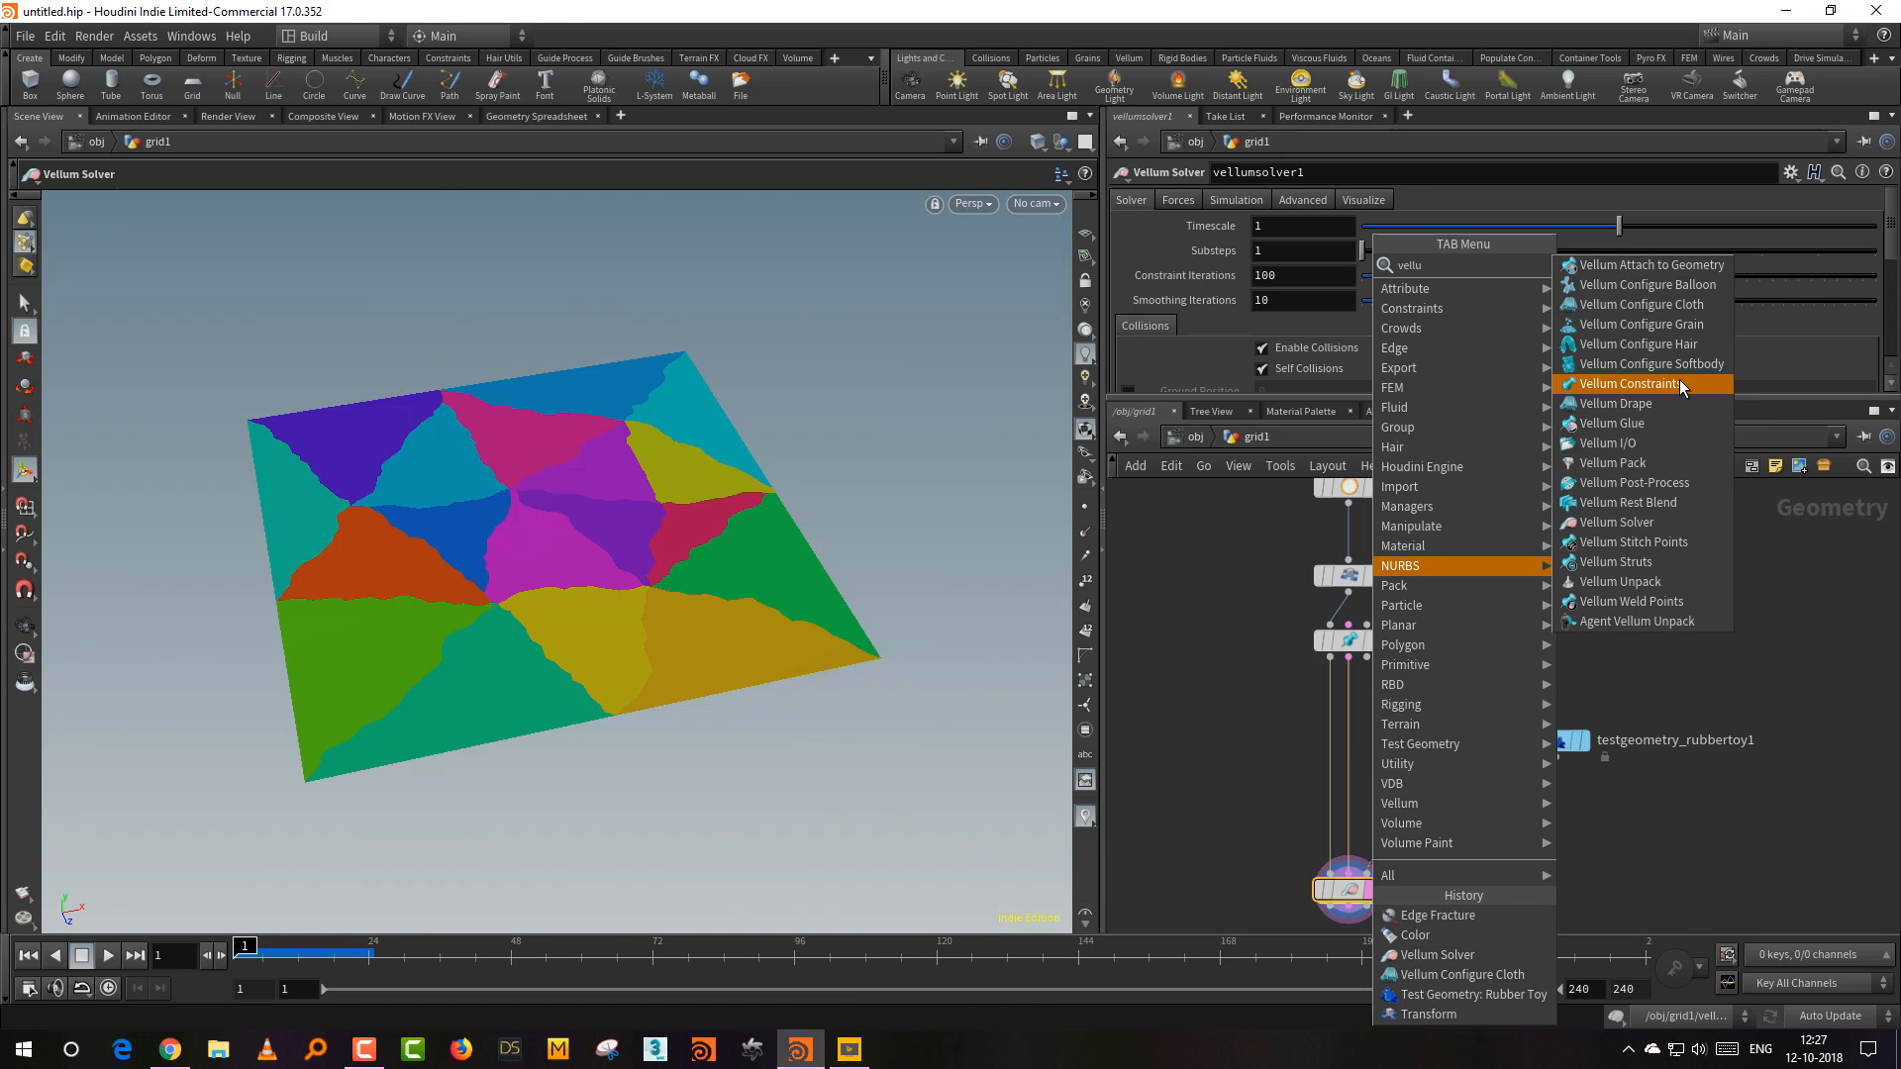
click(1678, 384)
click(1236, 798)
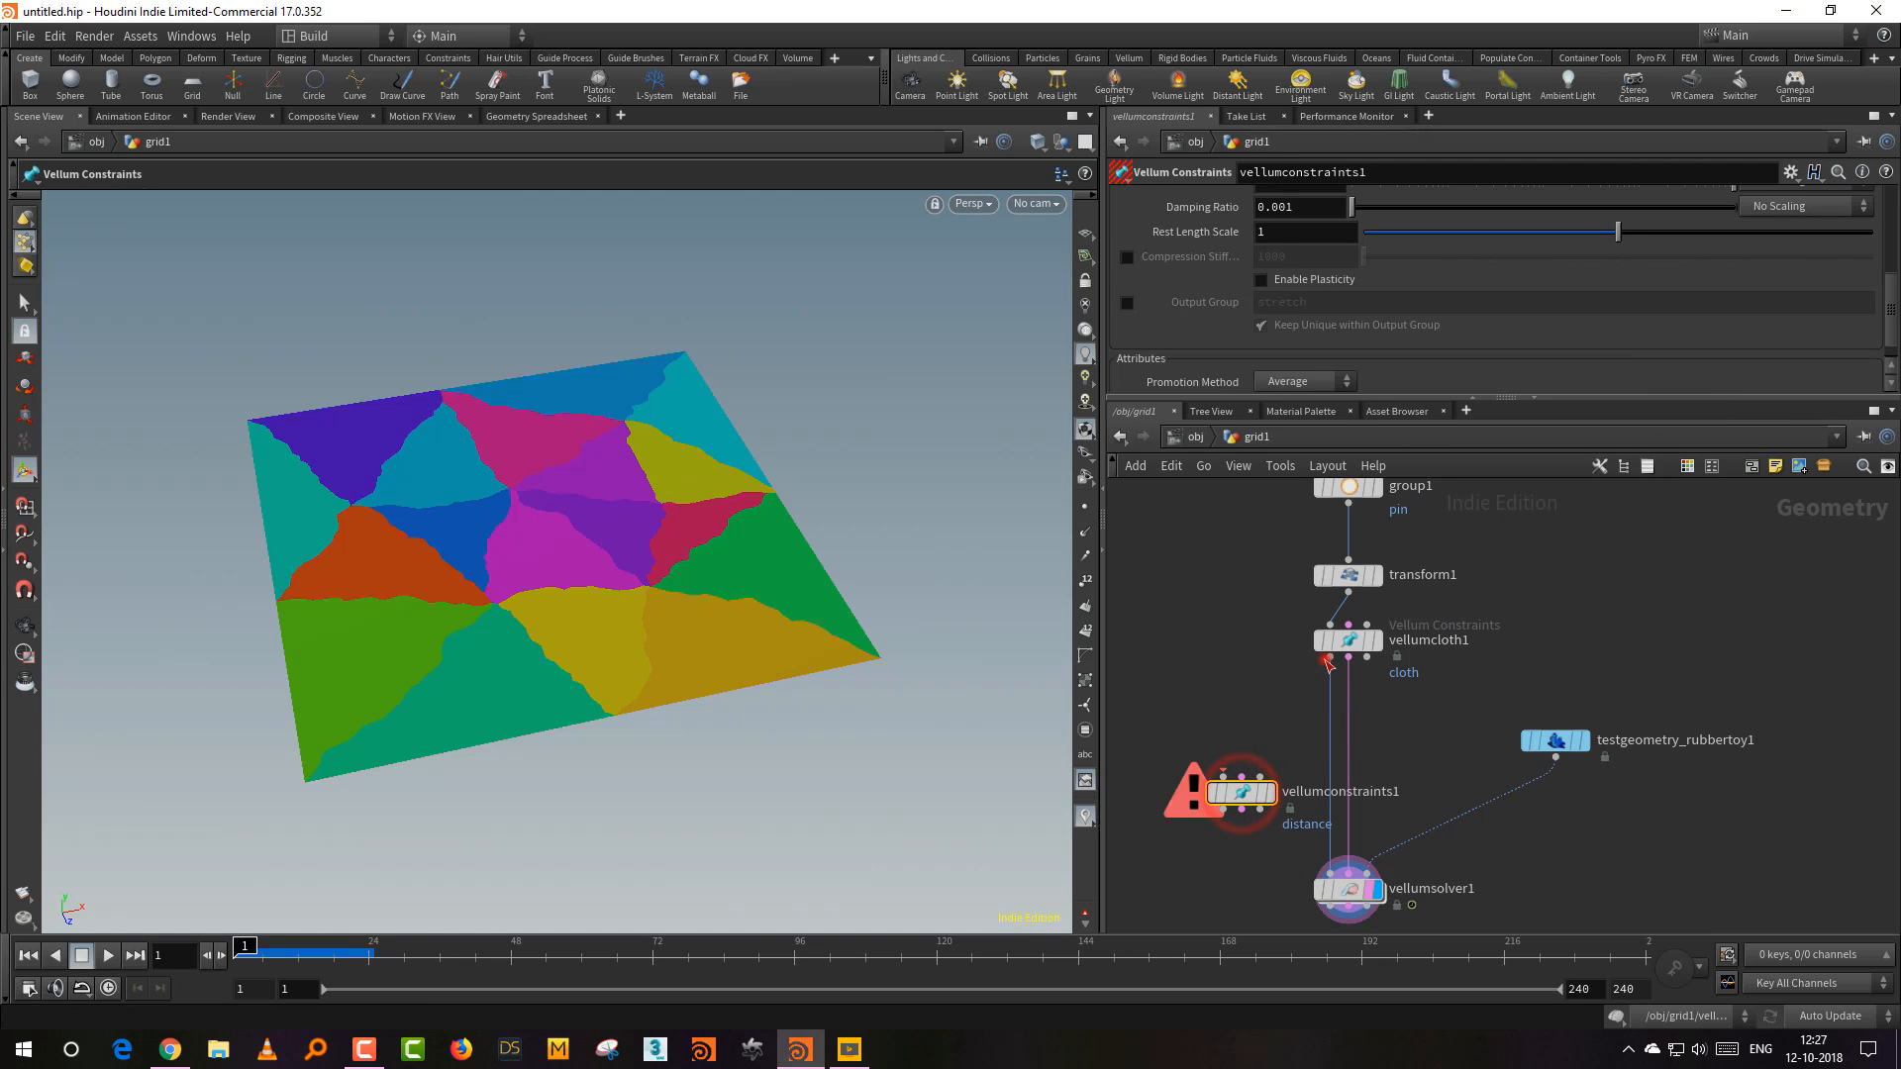
Step: Wire vellumcloth1's geometry and constraint outputs through vellumconstraints1 into vellumsolver1 and place the node in line between them
click(1328, 659)
click(1224, 778)
click(1347, 657)
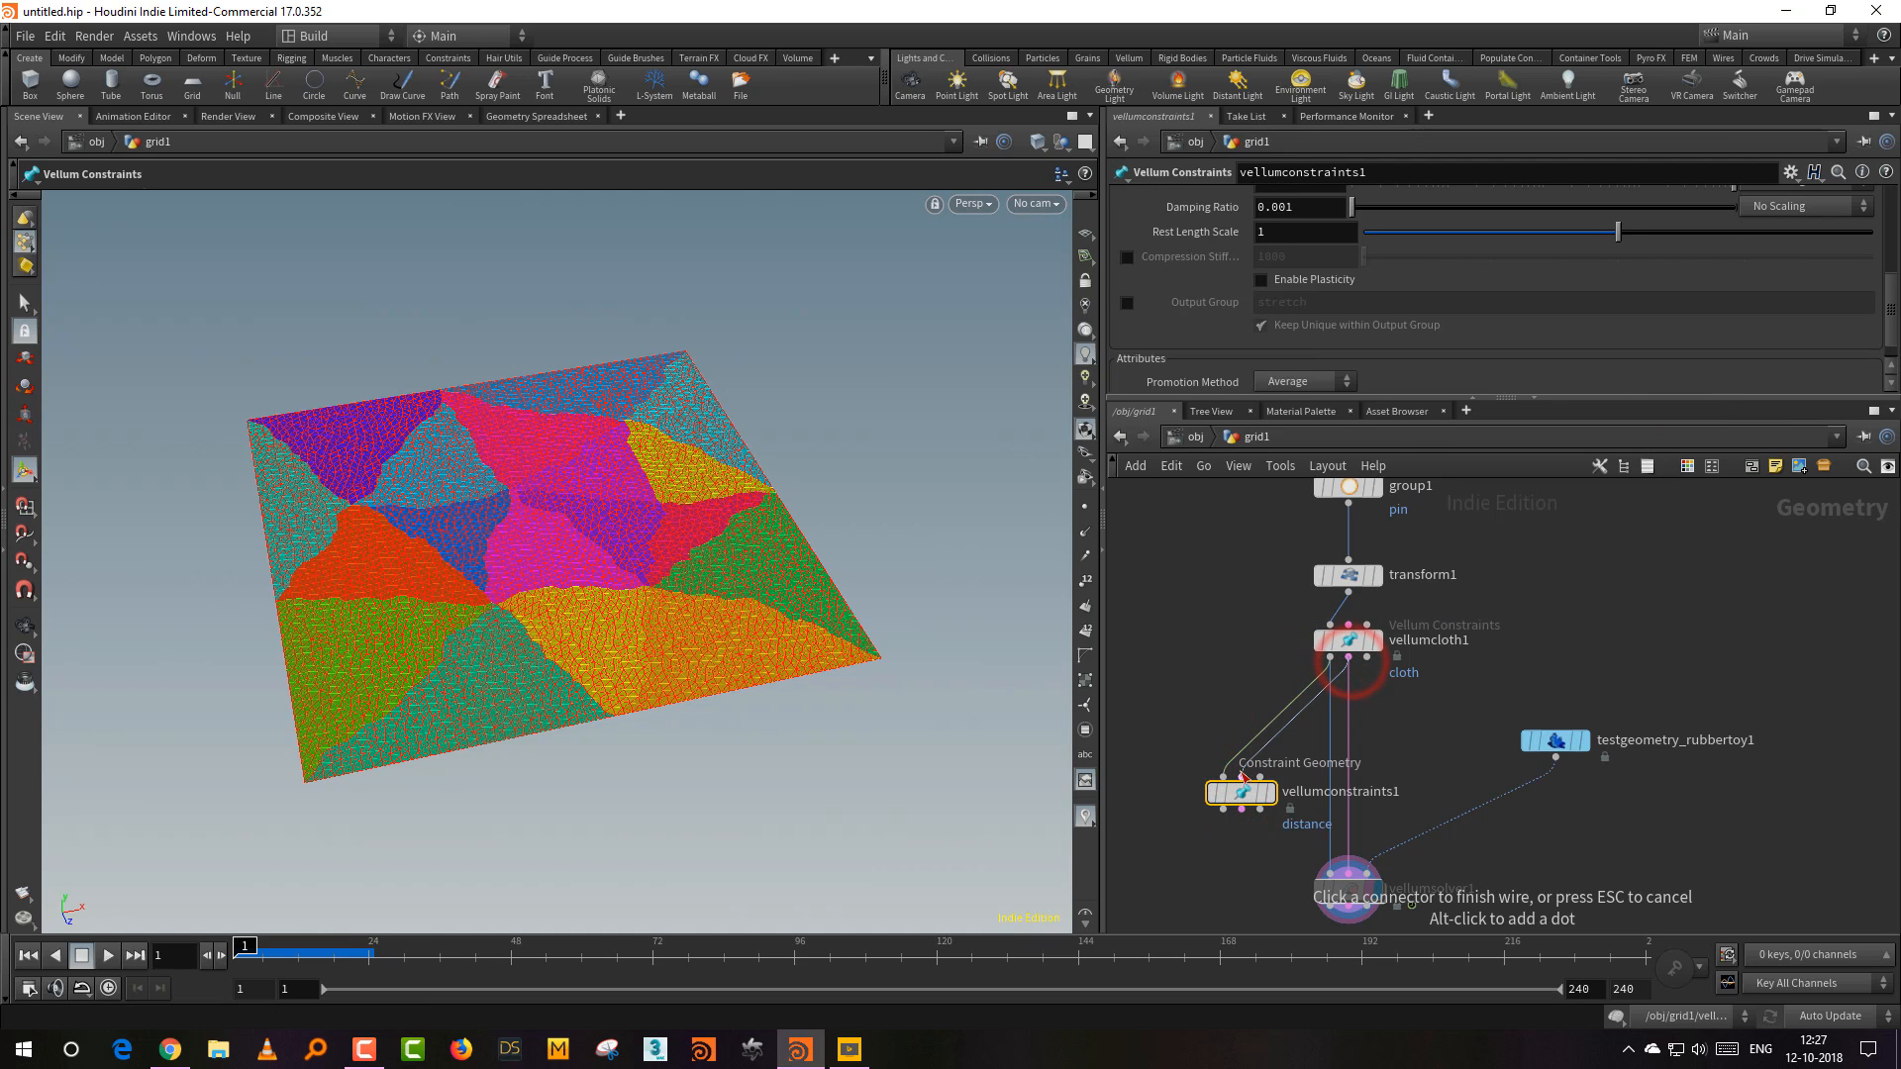
click(1242, 777)
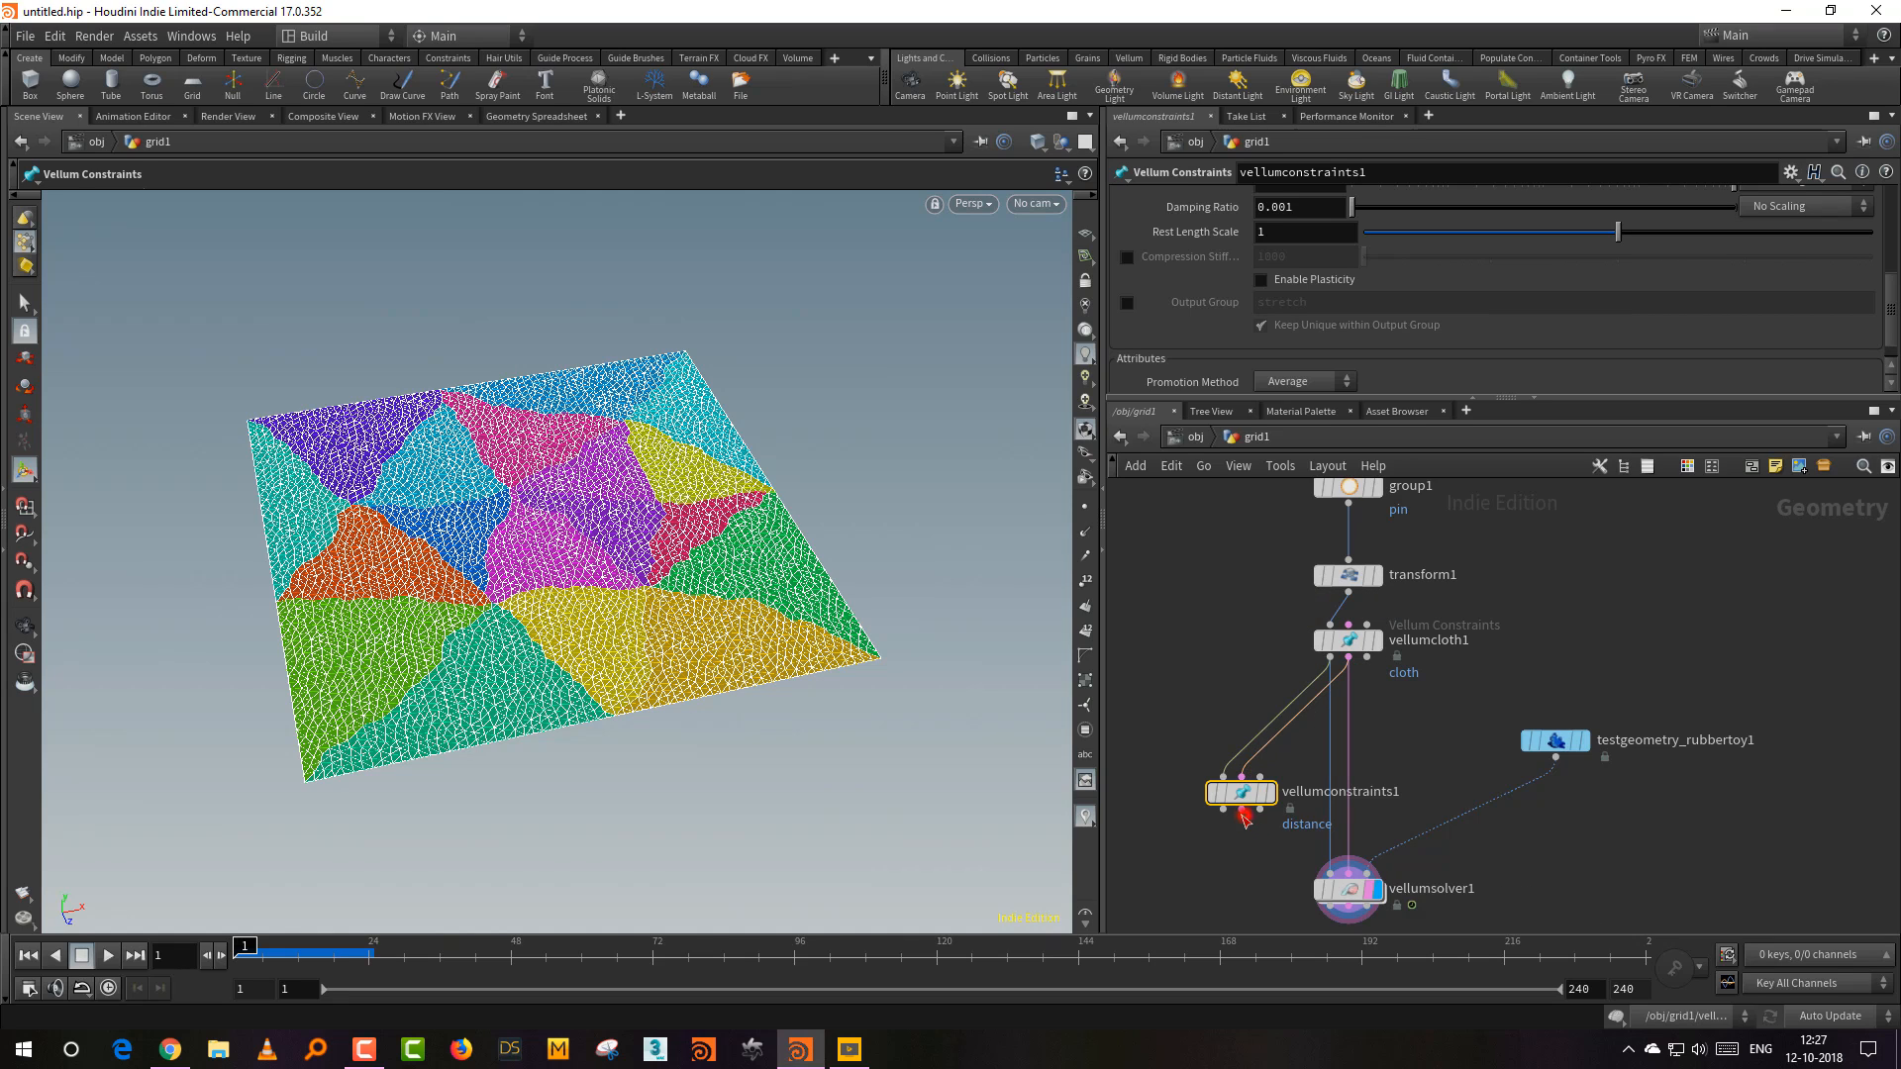
click(1242, 810)
click(1349, 873)
click(1224, 810)
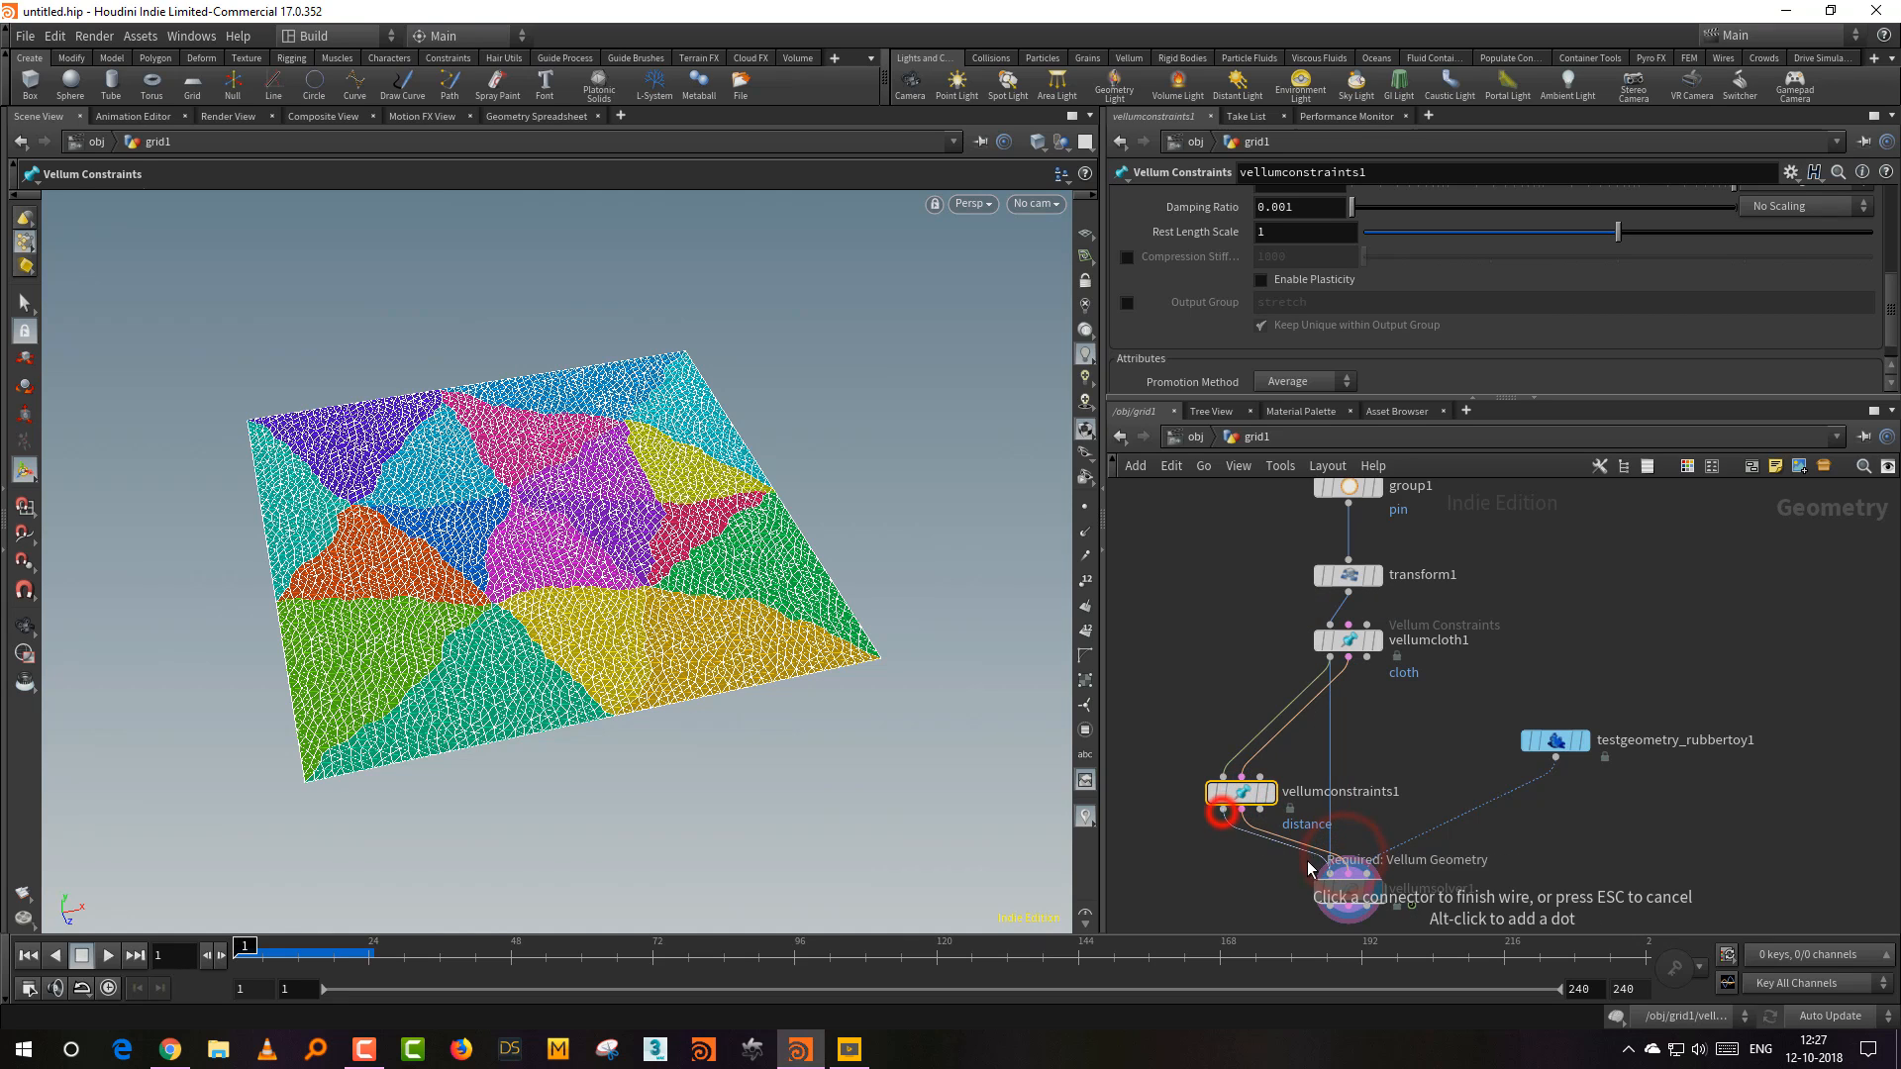
click(1327, 873)
drag(1241, 792, 1349, 775)
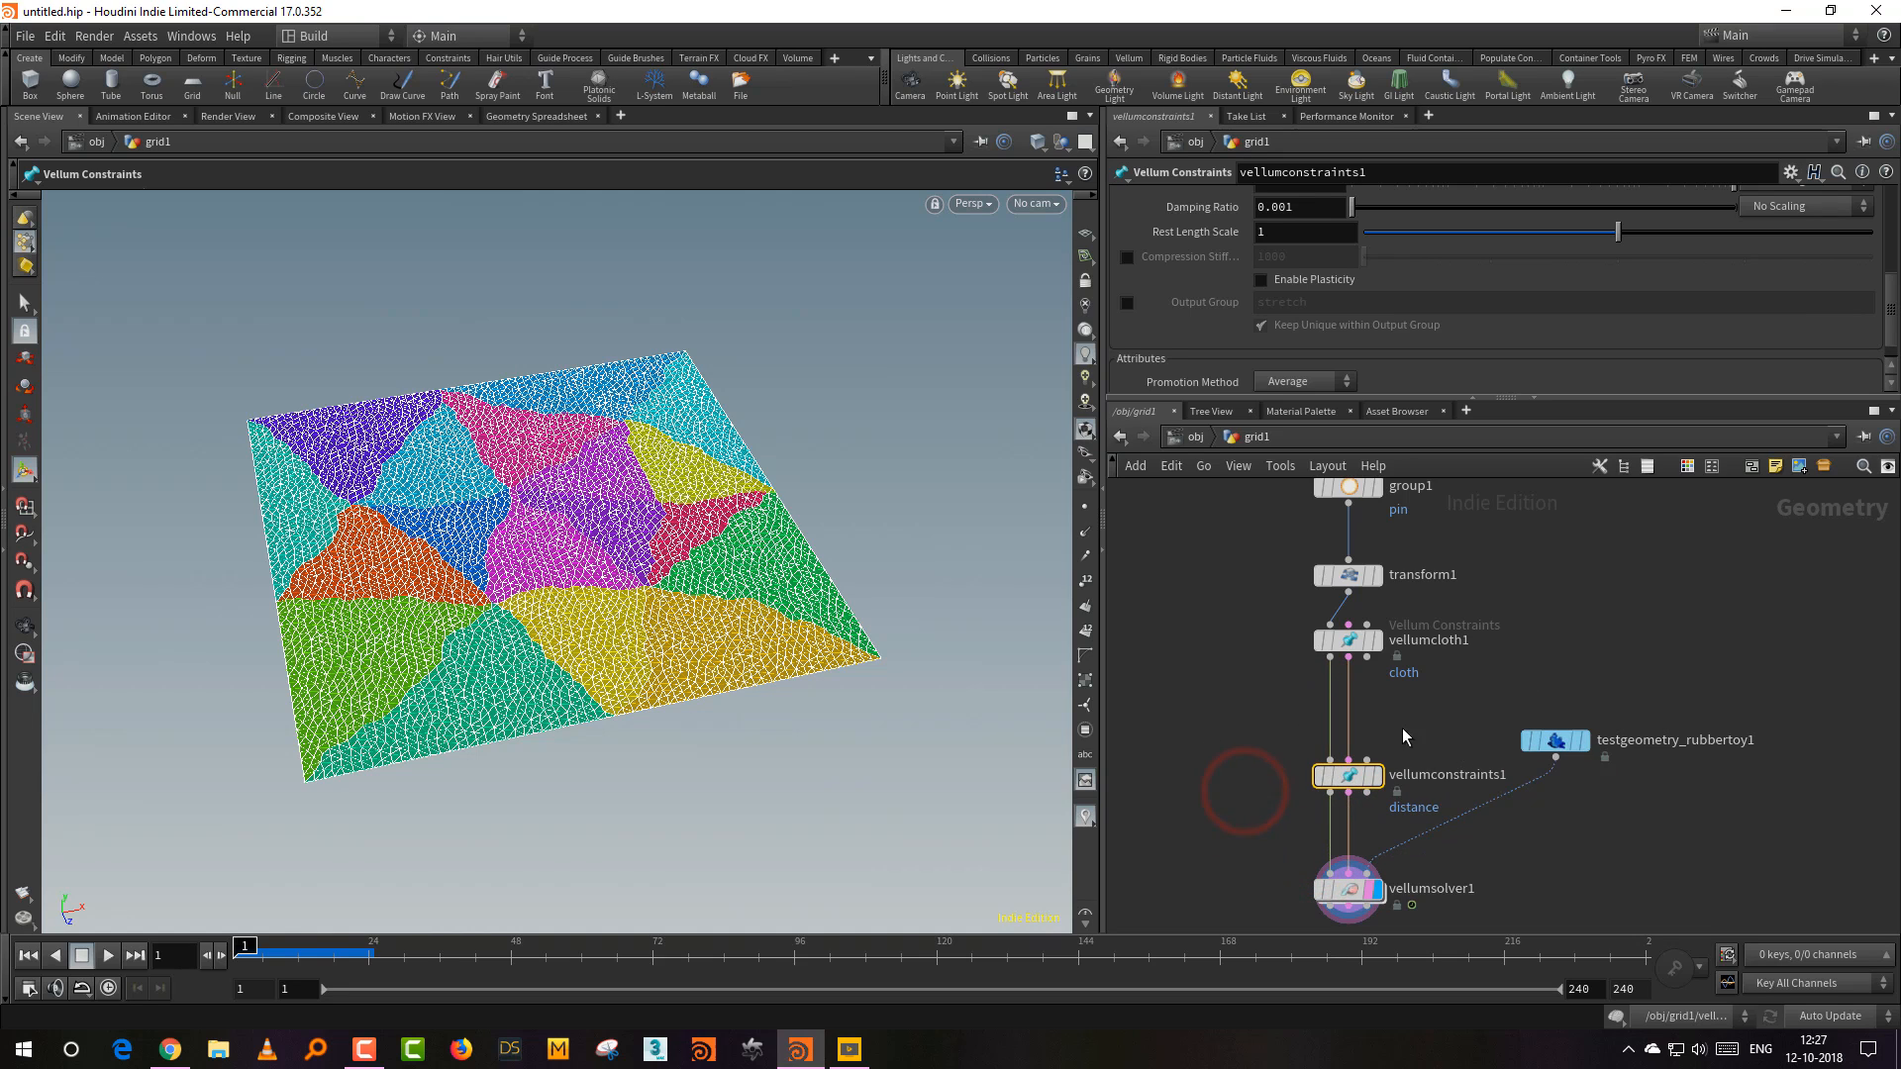
Step: Enlarge the parameter area and set vellumconstraints1's Constraint Type to Stitch Points
drag(1380, 395, 1379, 537)
drag(1891, 386, 1843, 225)
click(1290, 201)
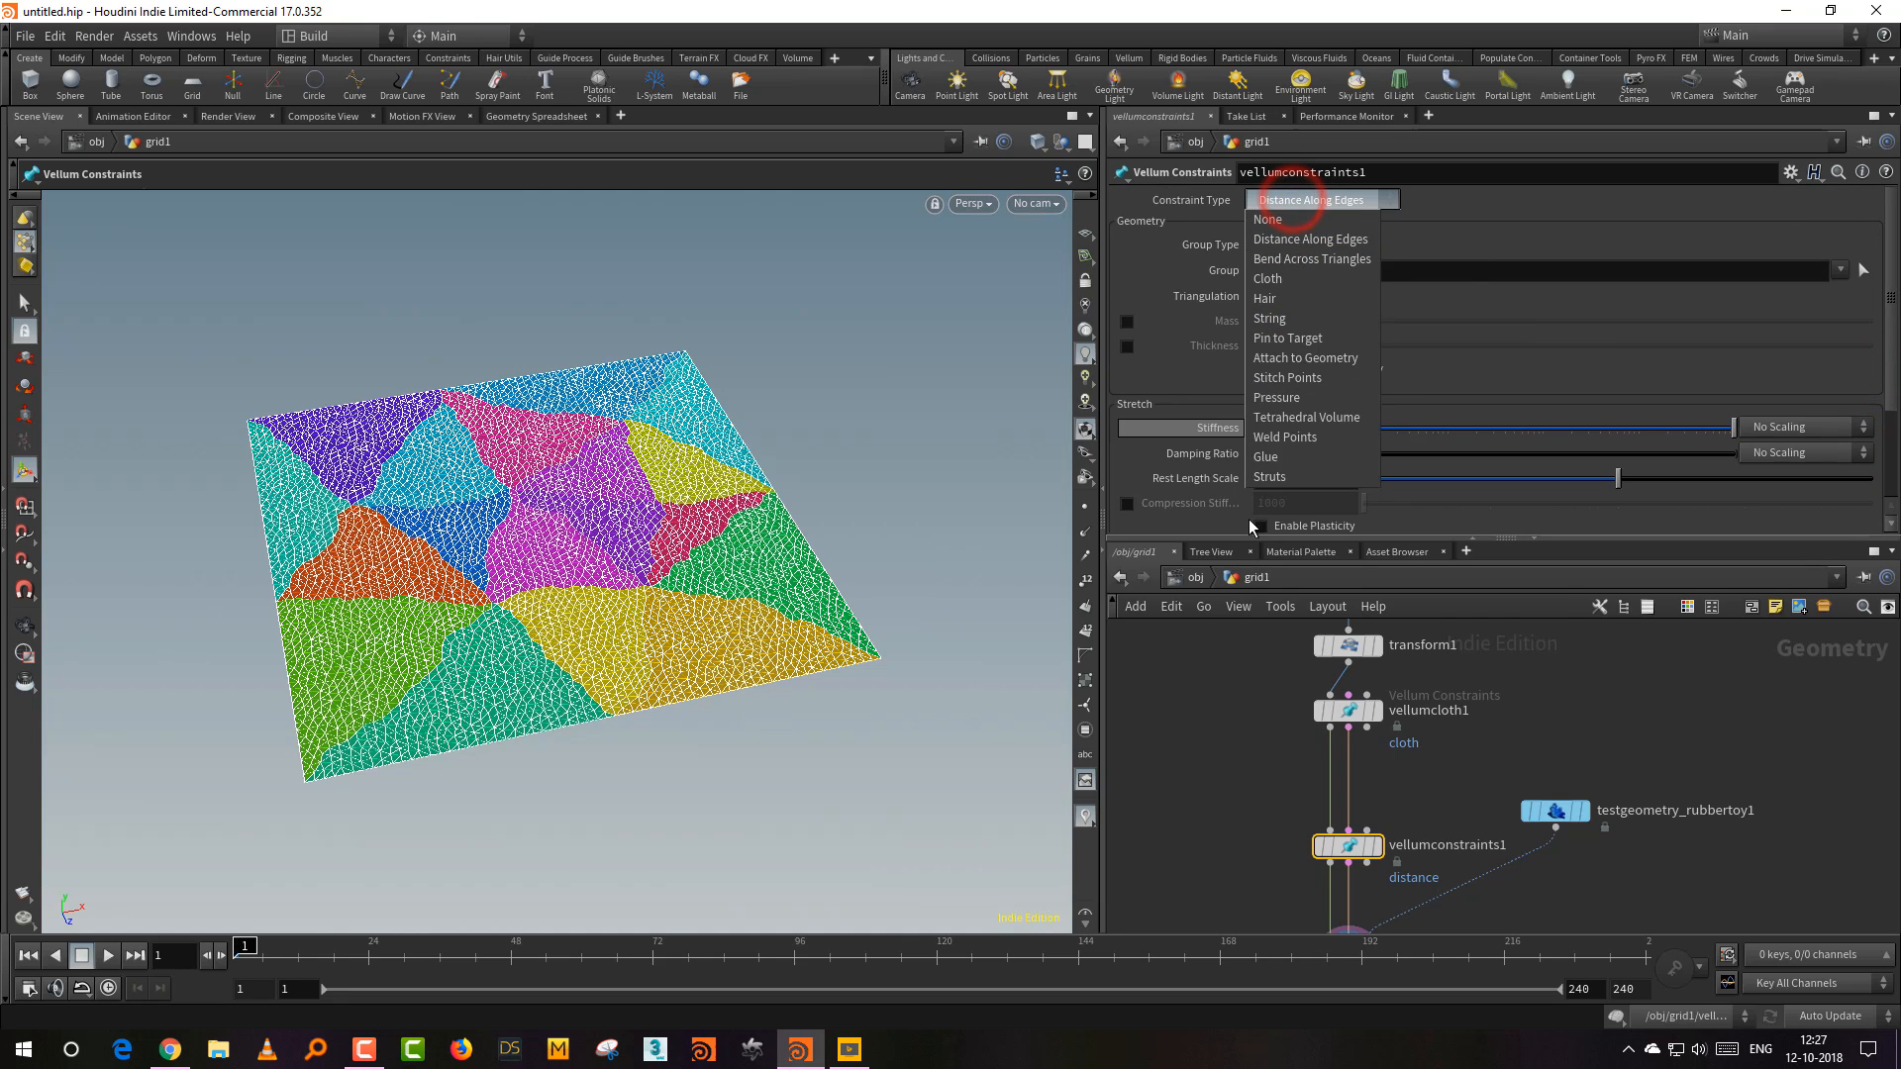
click(1305, 382)
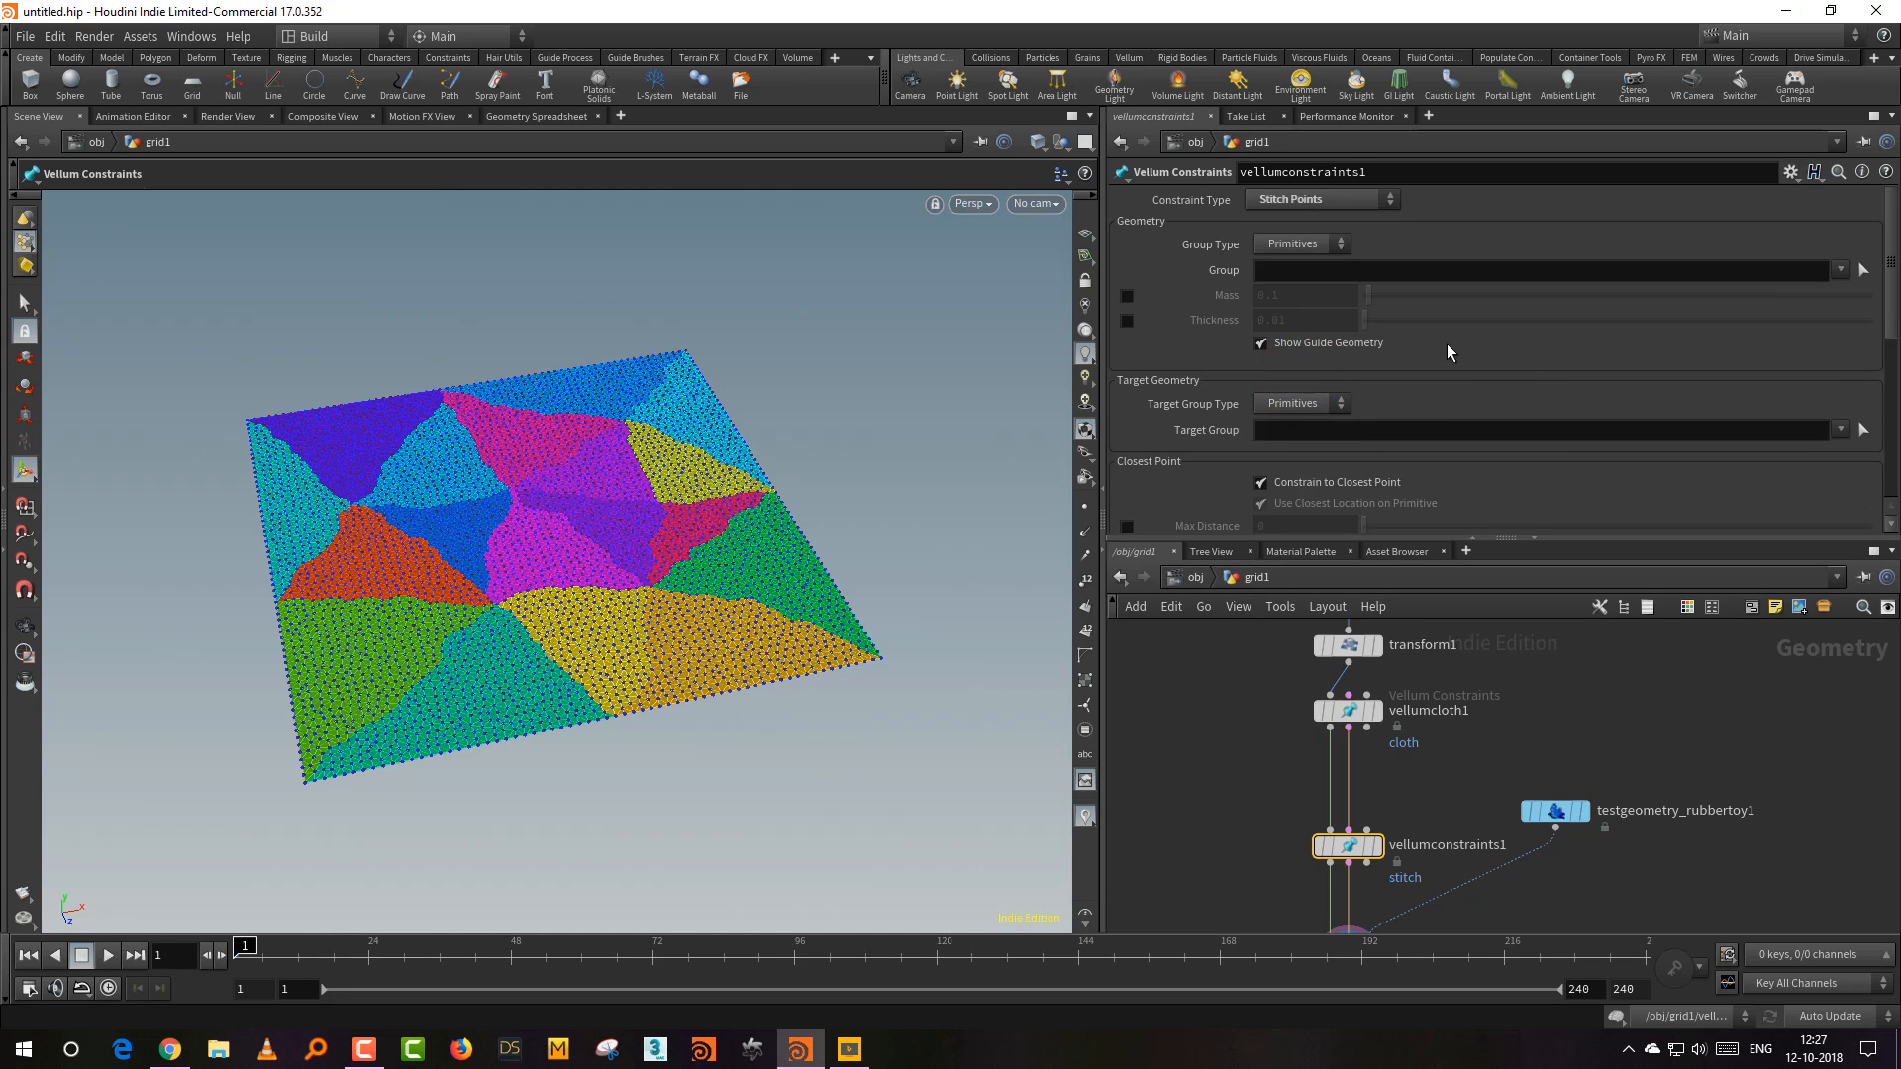
Step: Set the stitch constraint's Group Type to Points and its Group to newpts
drag(1892, 329, 1893, 358)
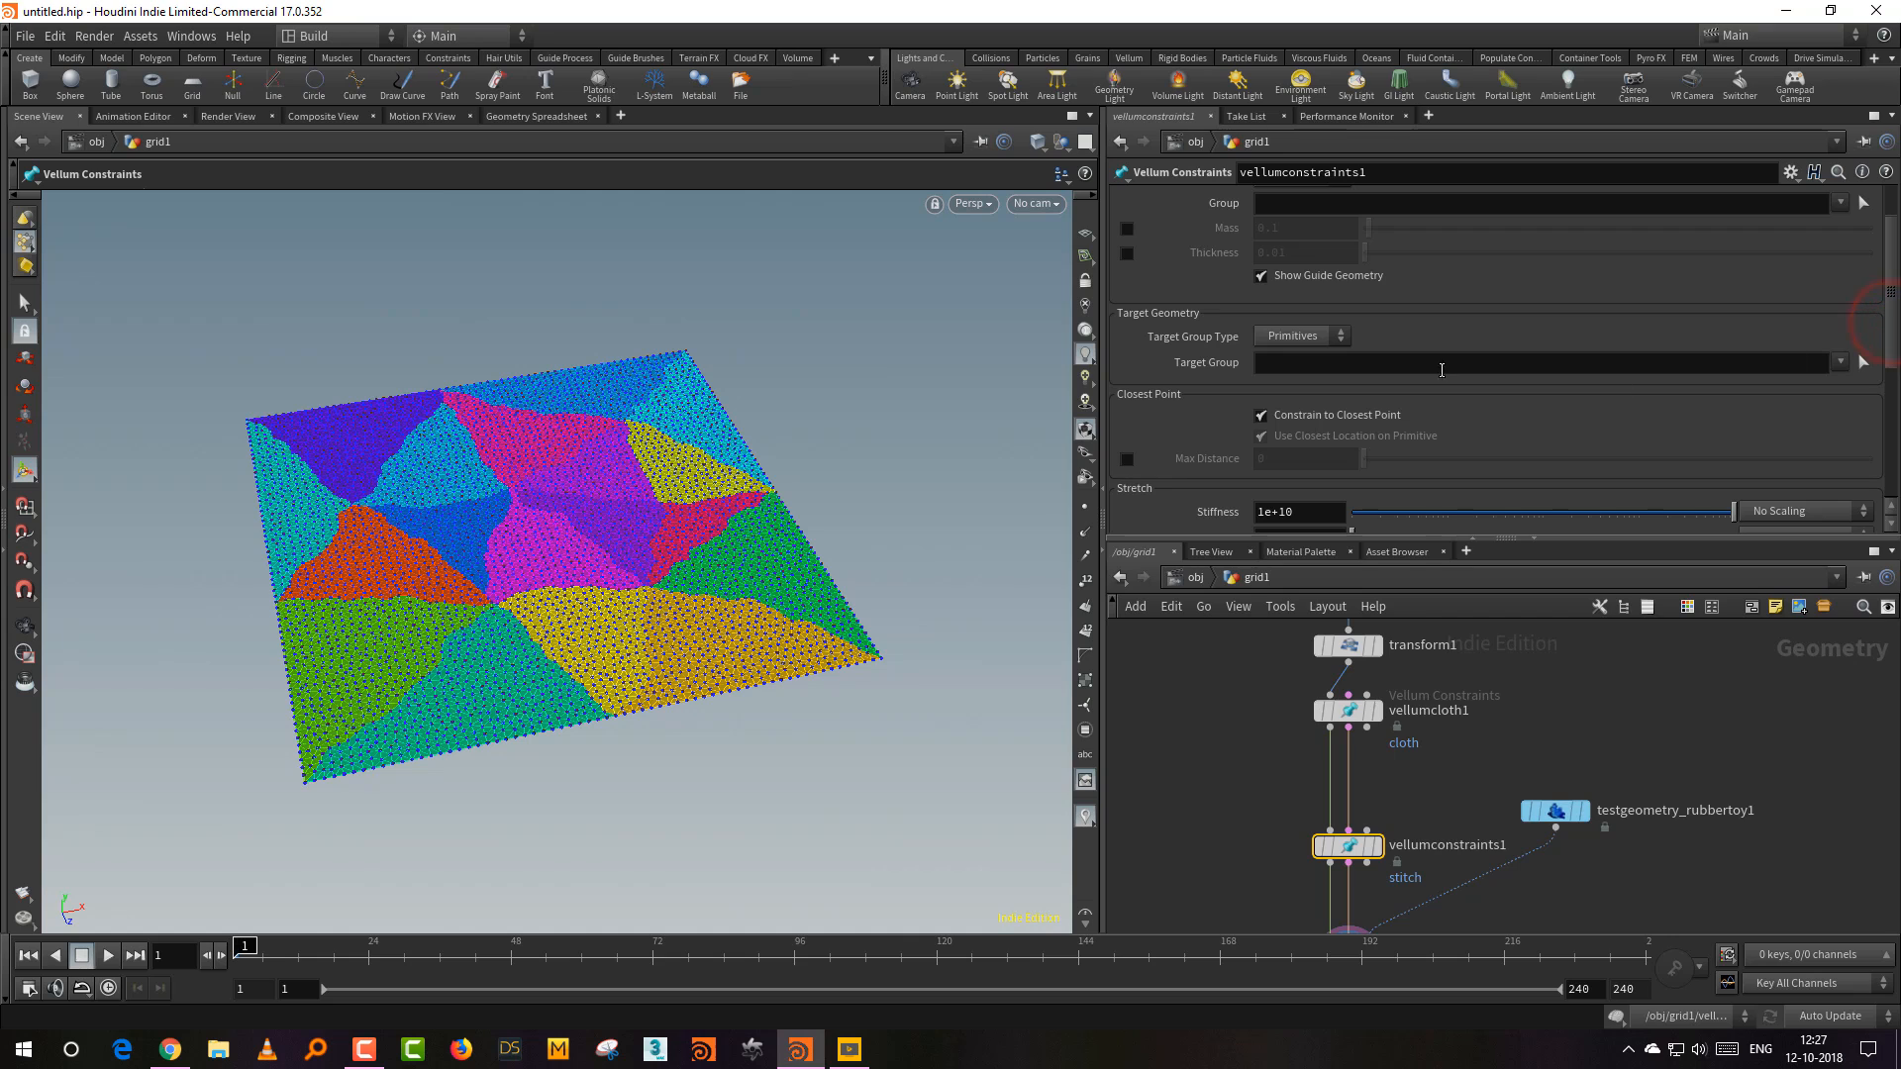
drag(1892, 295, 1892, 237)
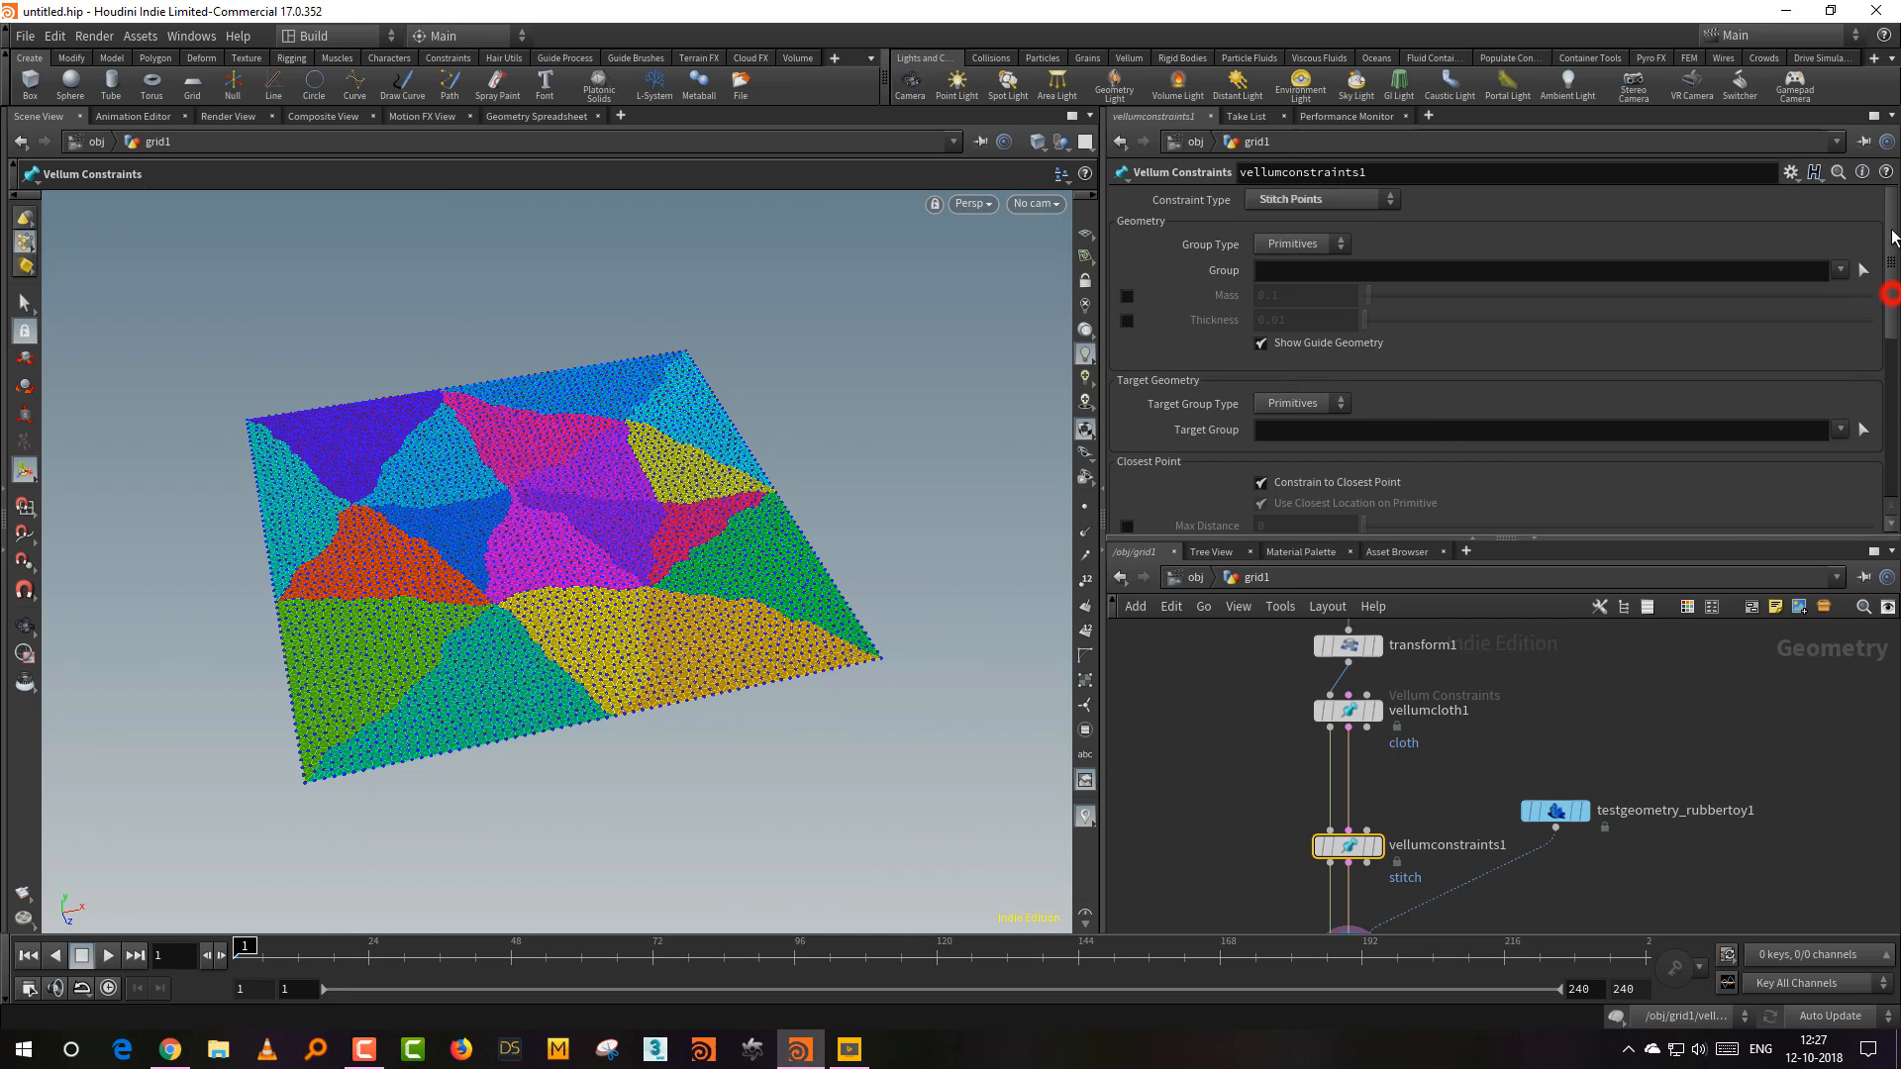
click(1294, 245)
click(1291, 286)
click(1858, 292)
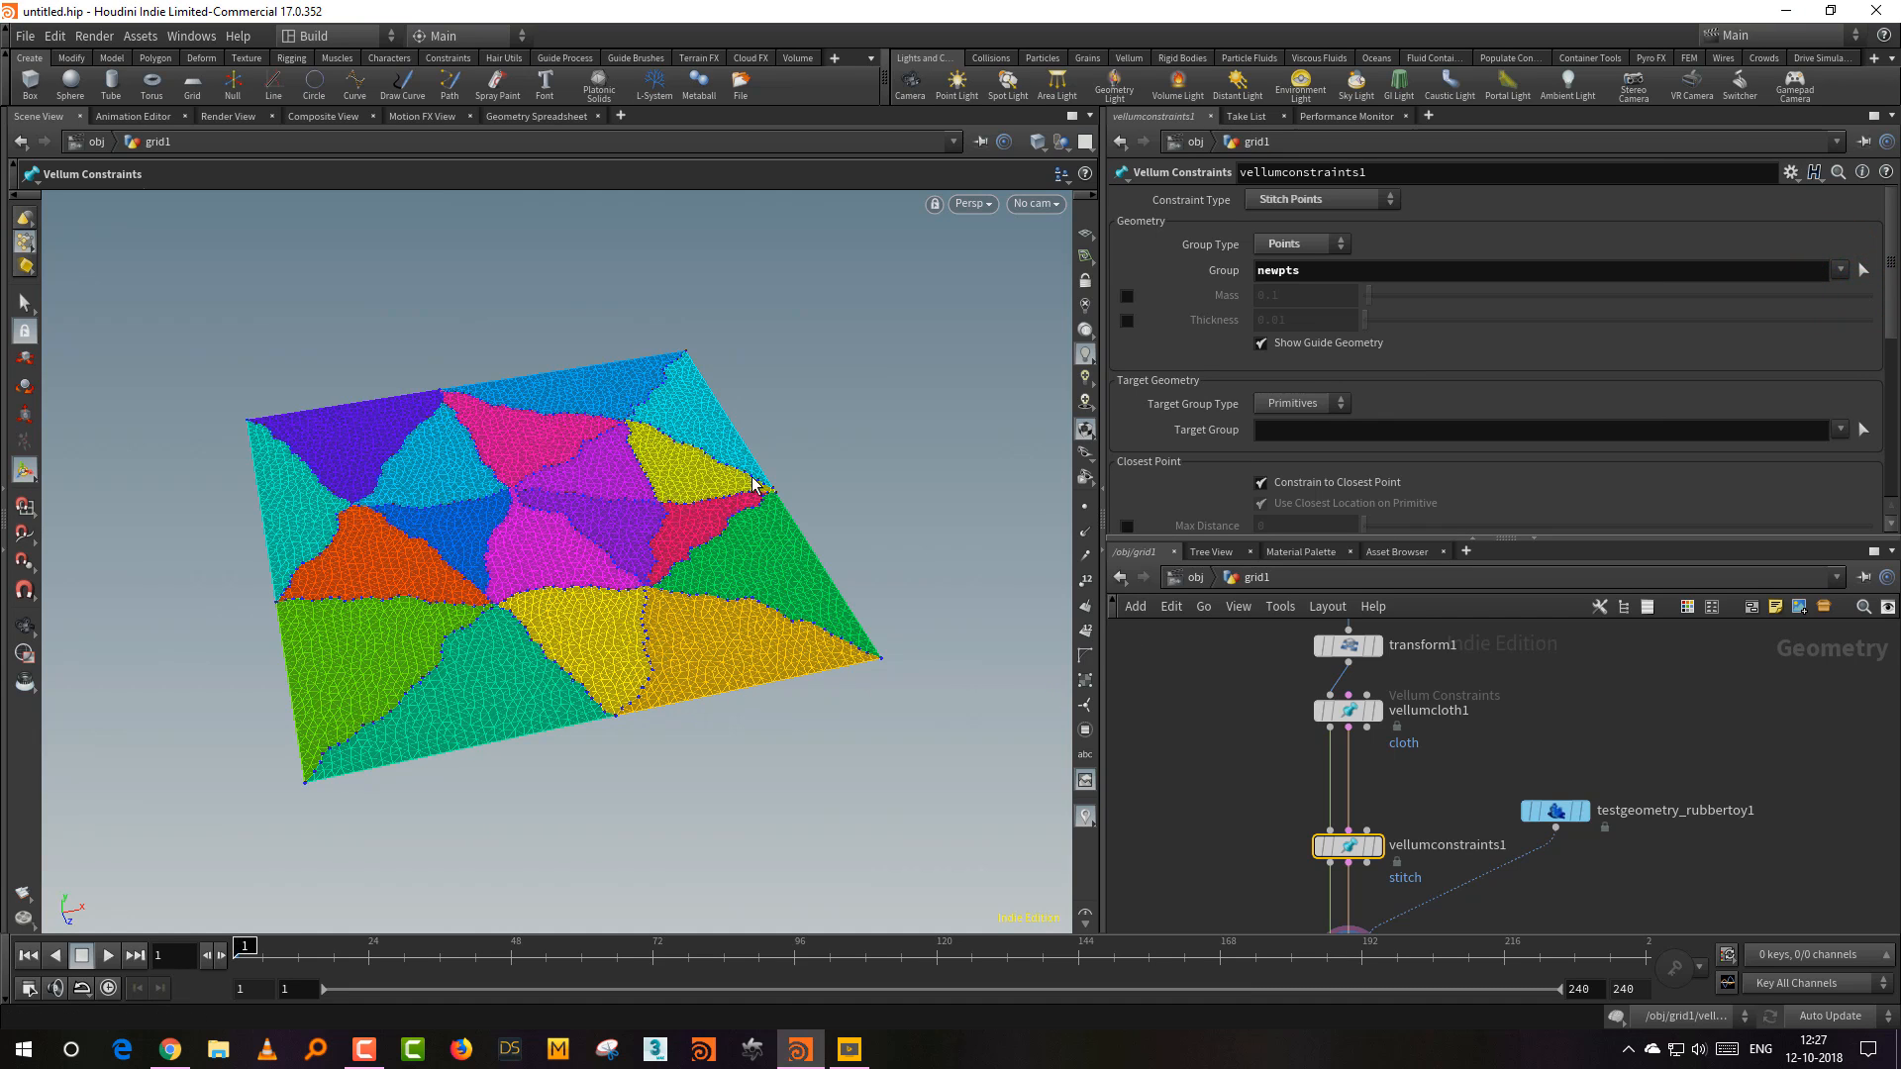
Step: Play the stitched cloth simulation from vellumsolver1 and rewind to the first frame
middle_drag(1487, 770, 1491, 644)
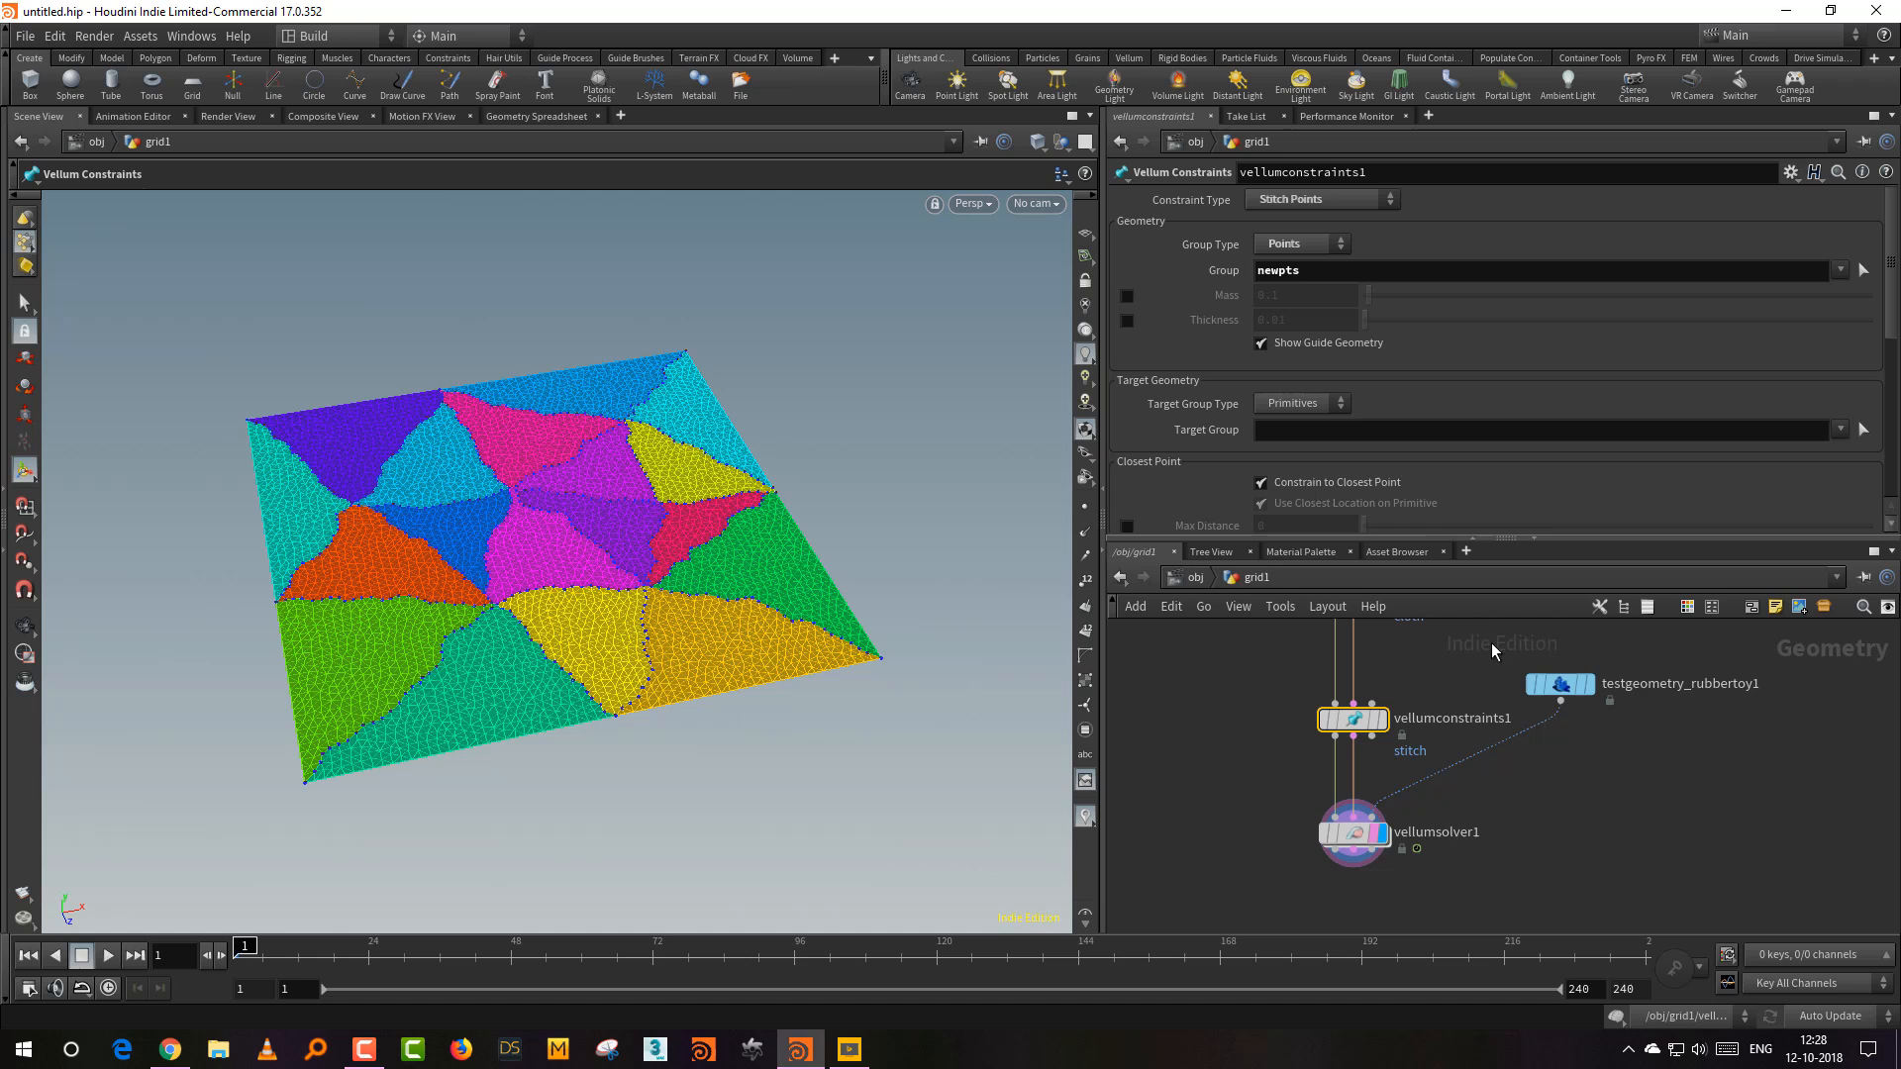
click(1357, 833)
click(1506, 791)
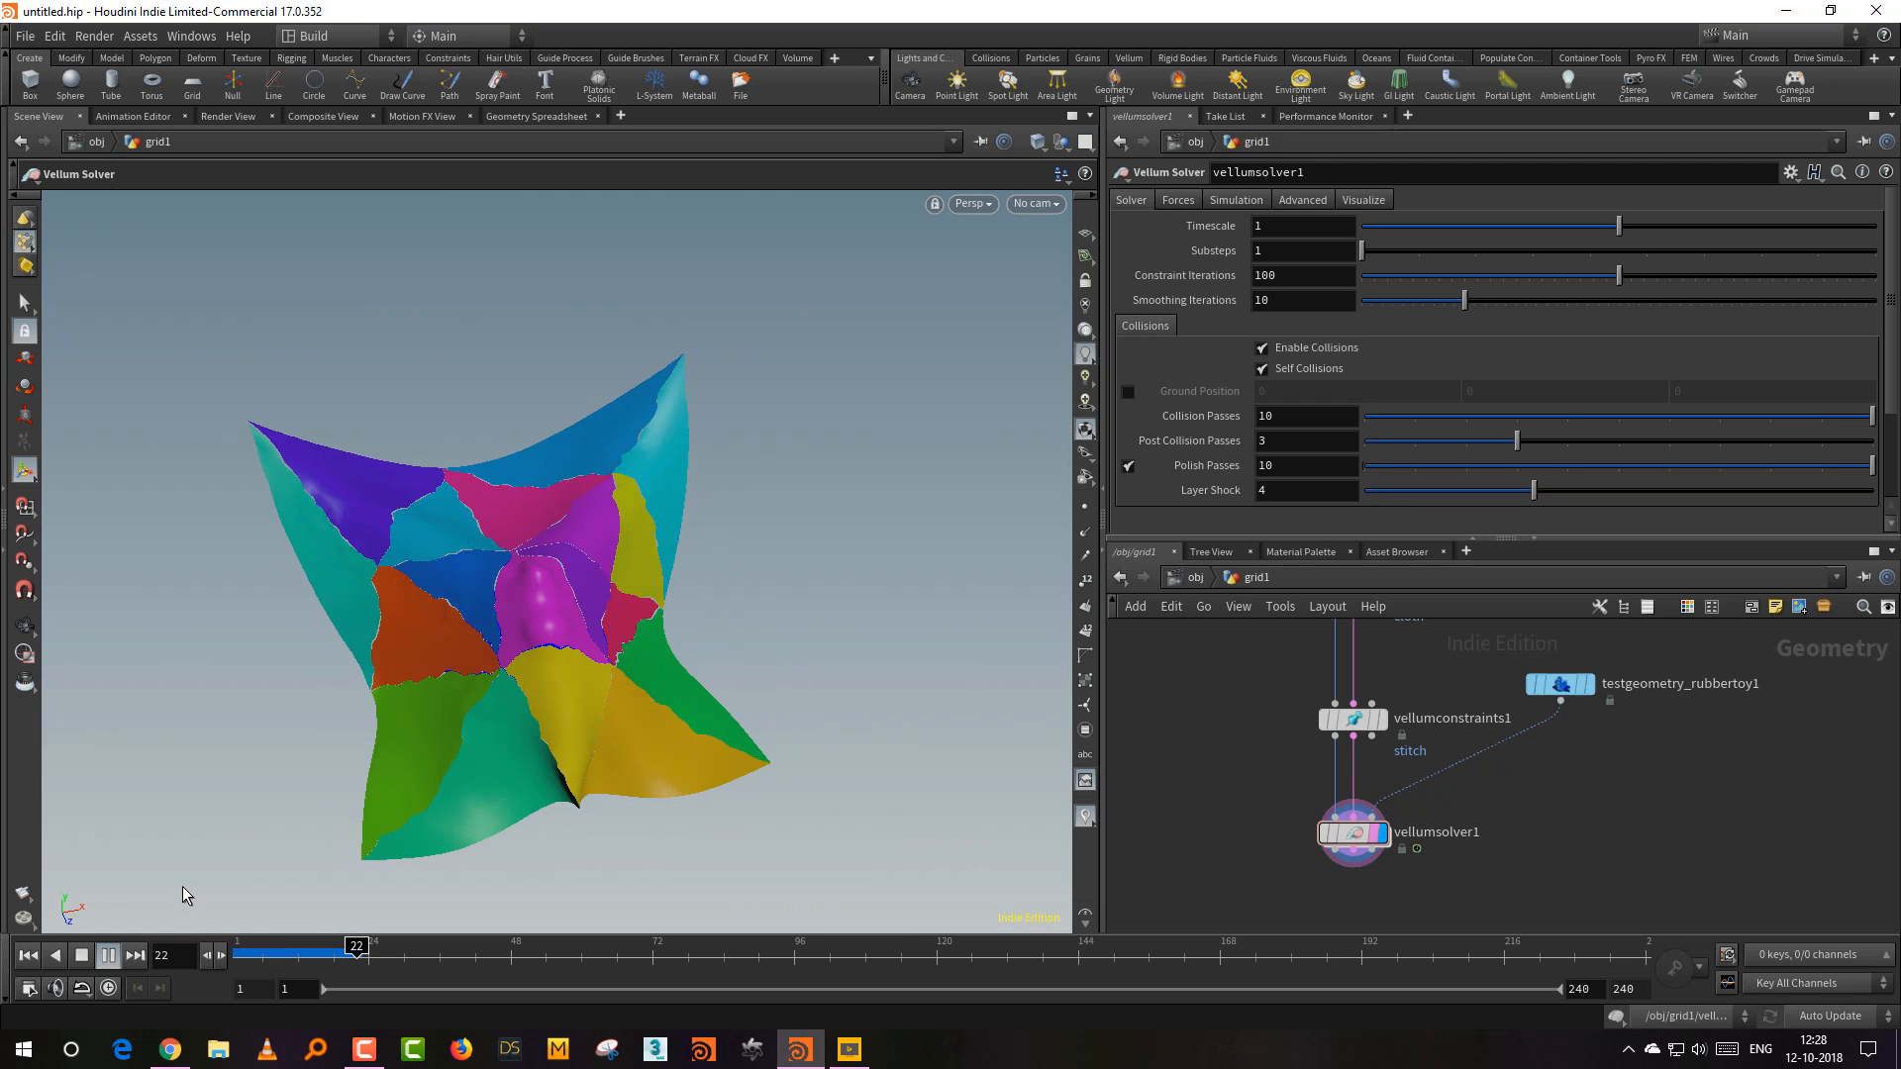
click(82, 956)
click(27, 956)
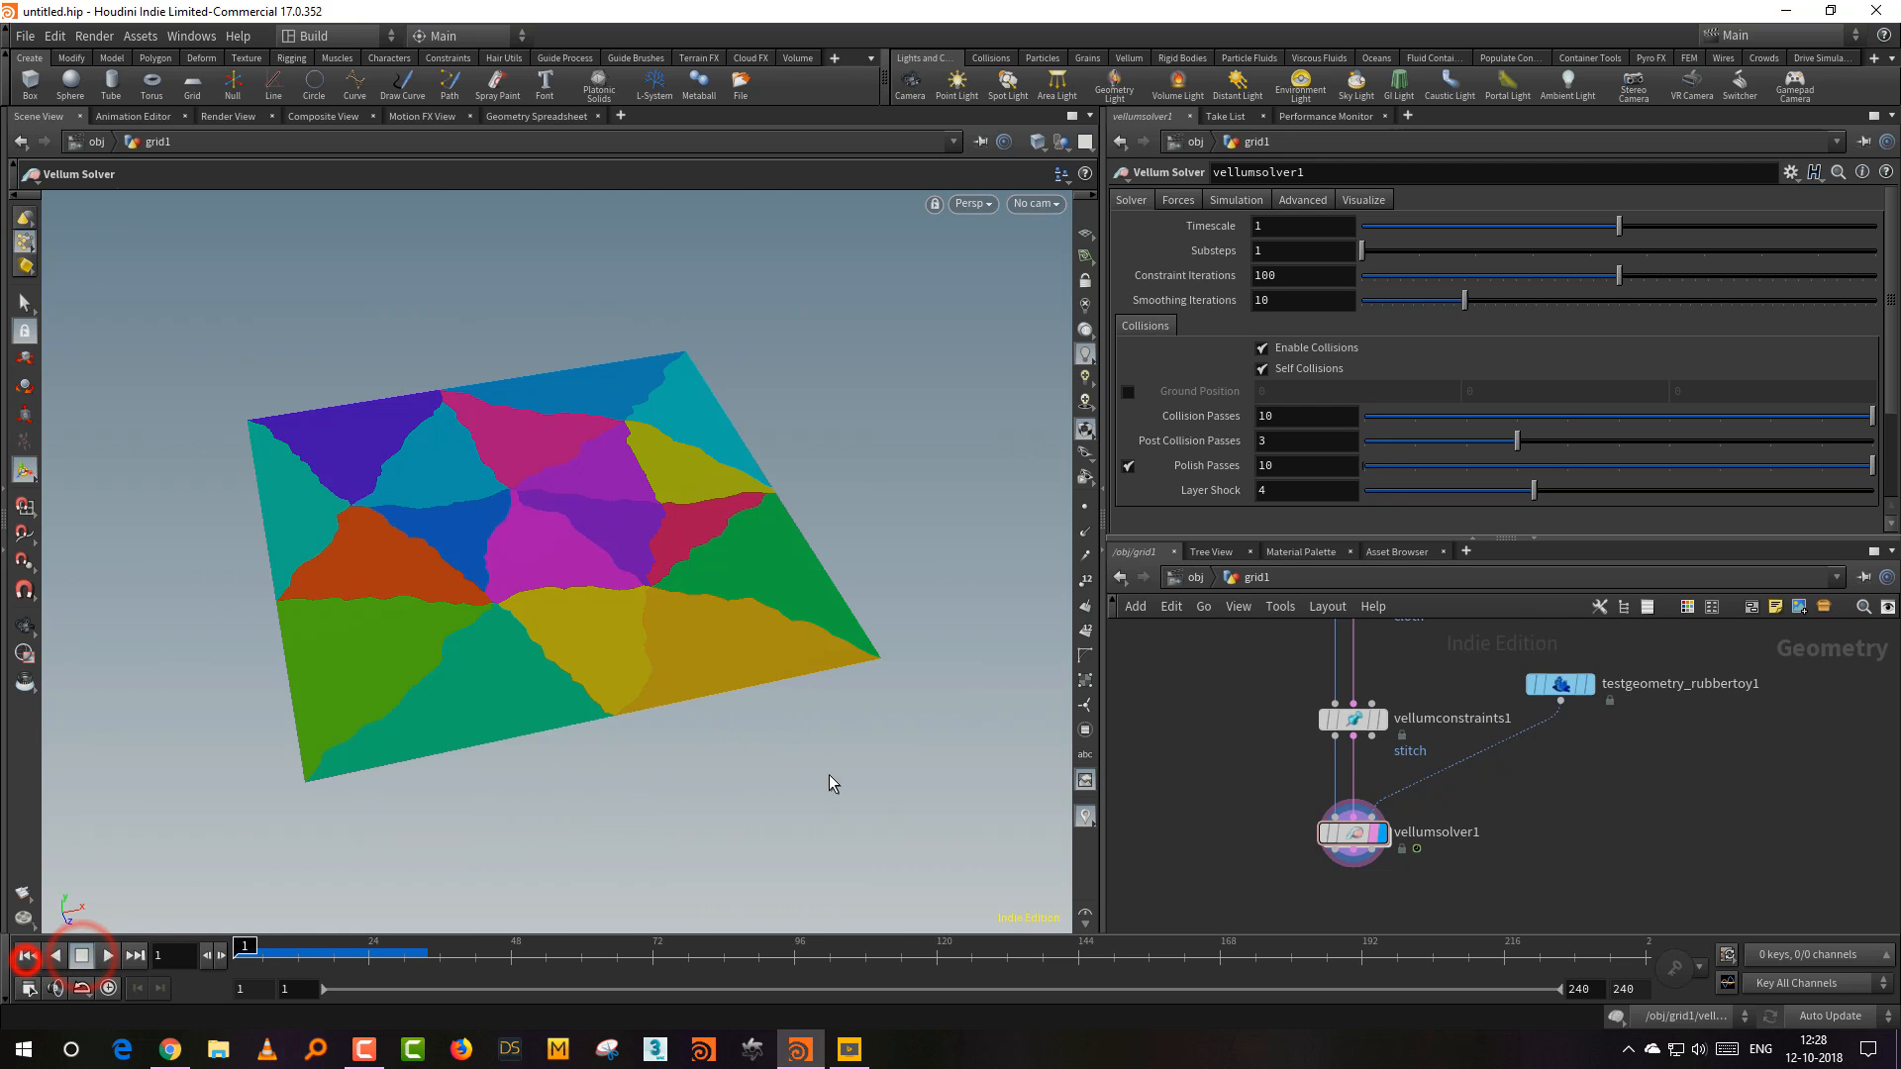
Step: Turn off the colour visualization of the Primitive Piece attribute on edgefracture1
middle_drag(1487, 634, 1475, 911)
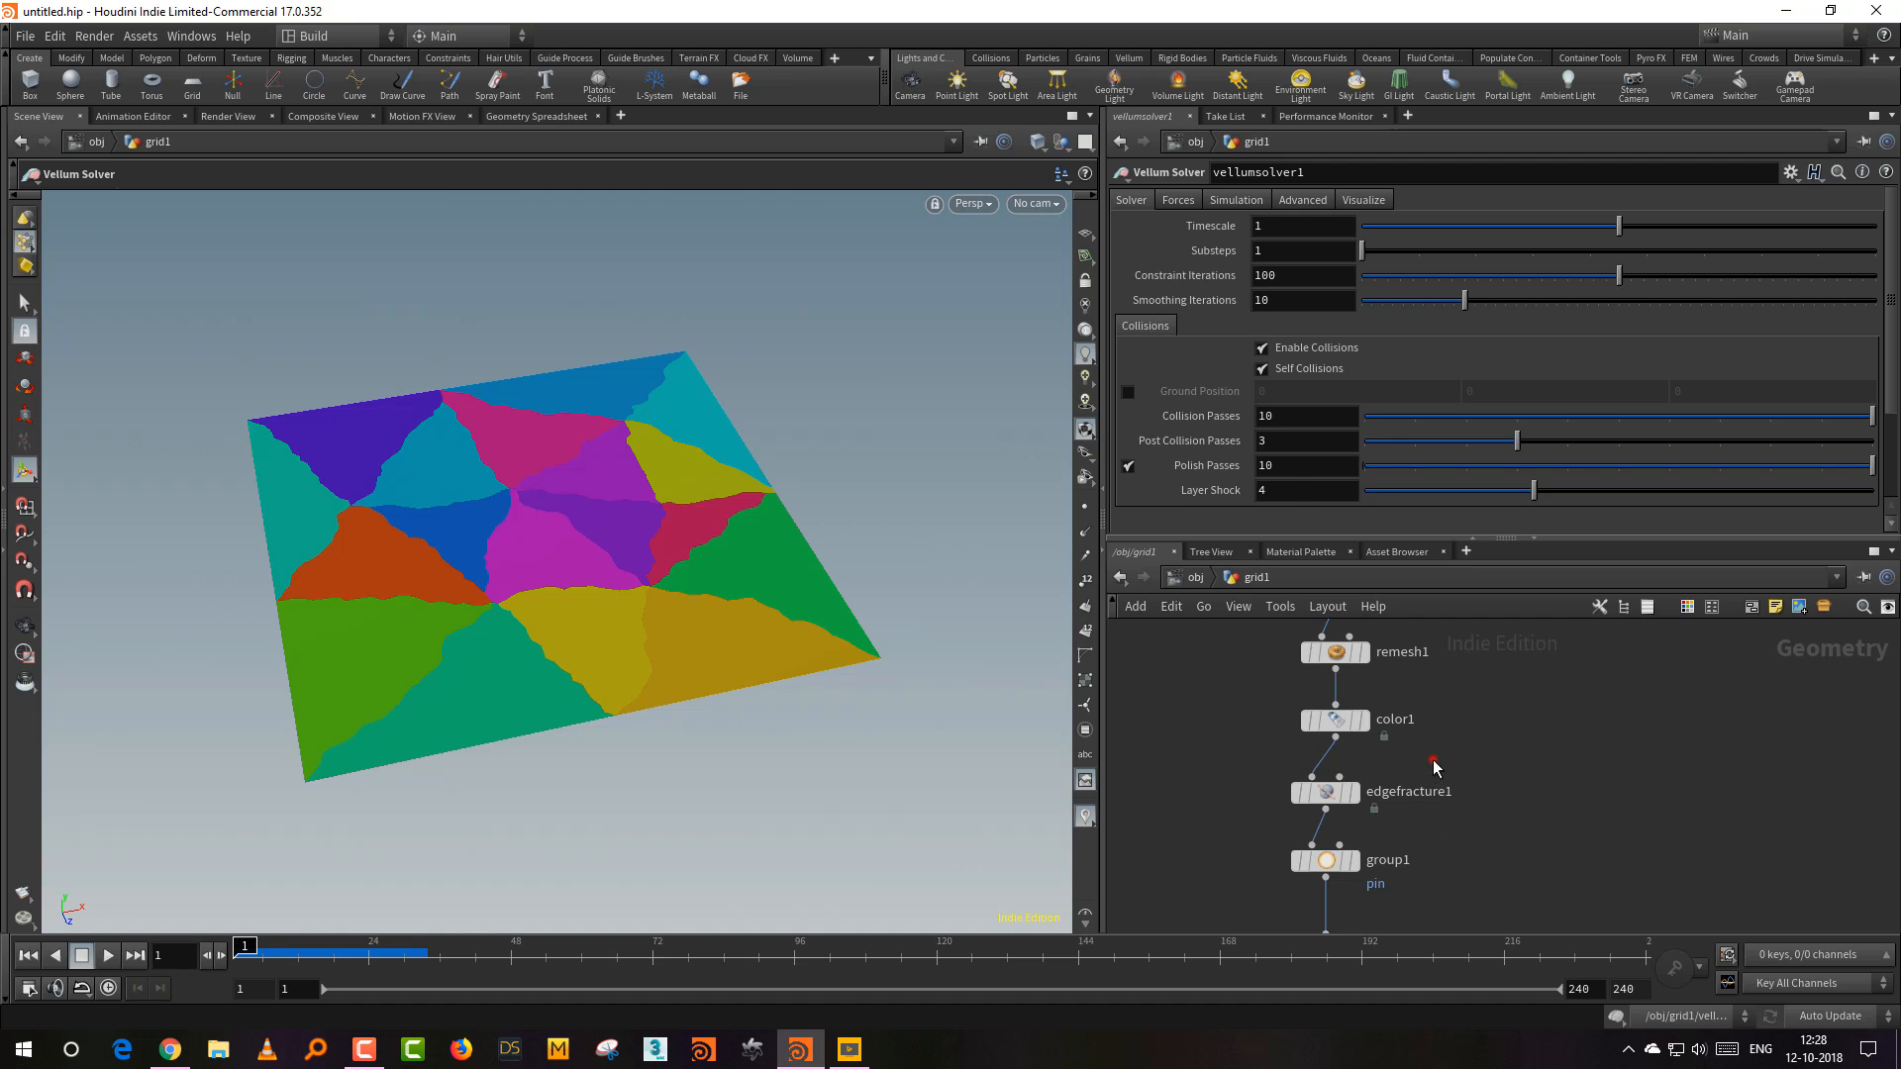
drag(1433, 761, 1318, 802)
click(1877, 313)
click(1629, 730)
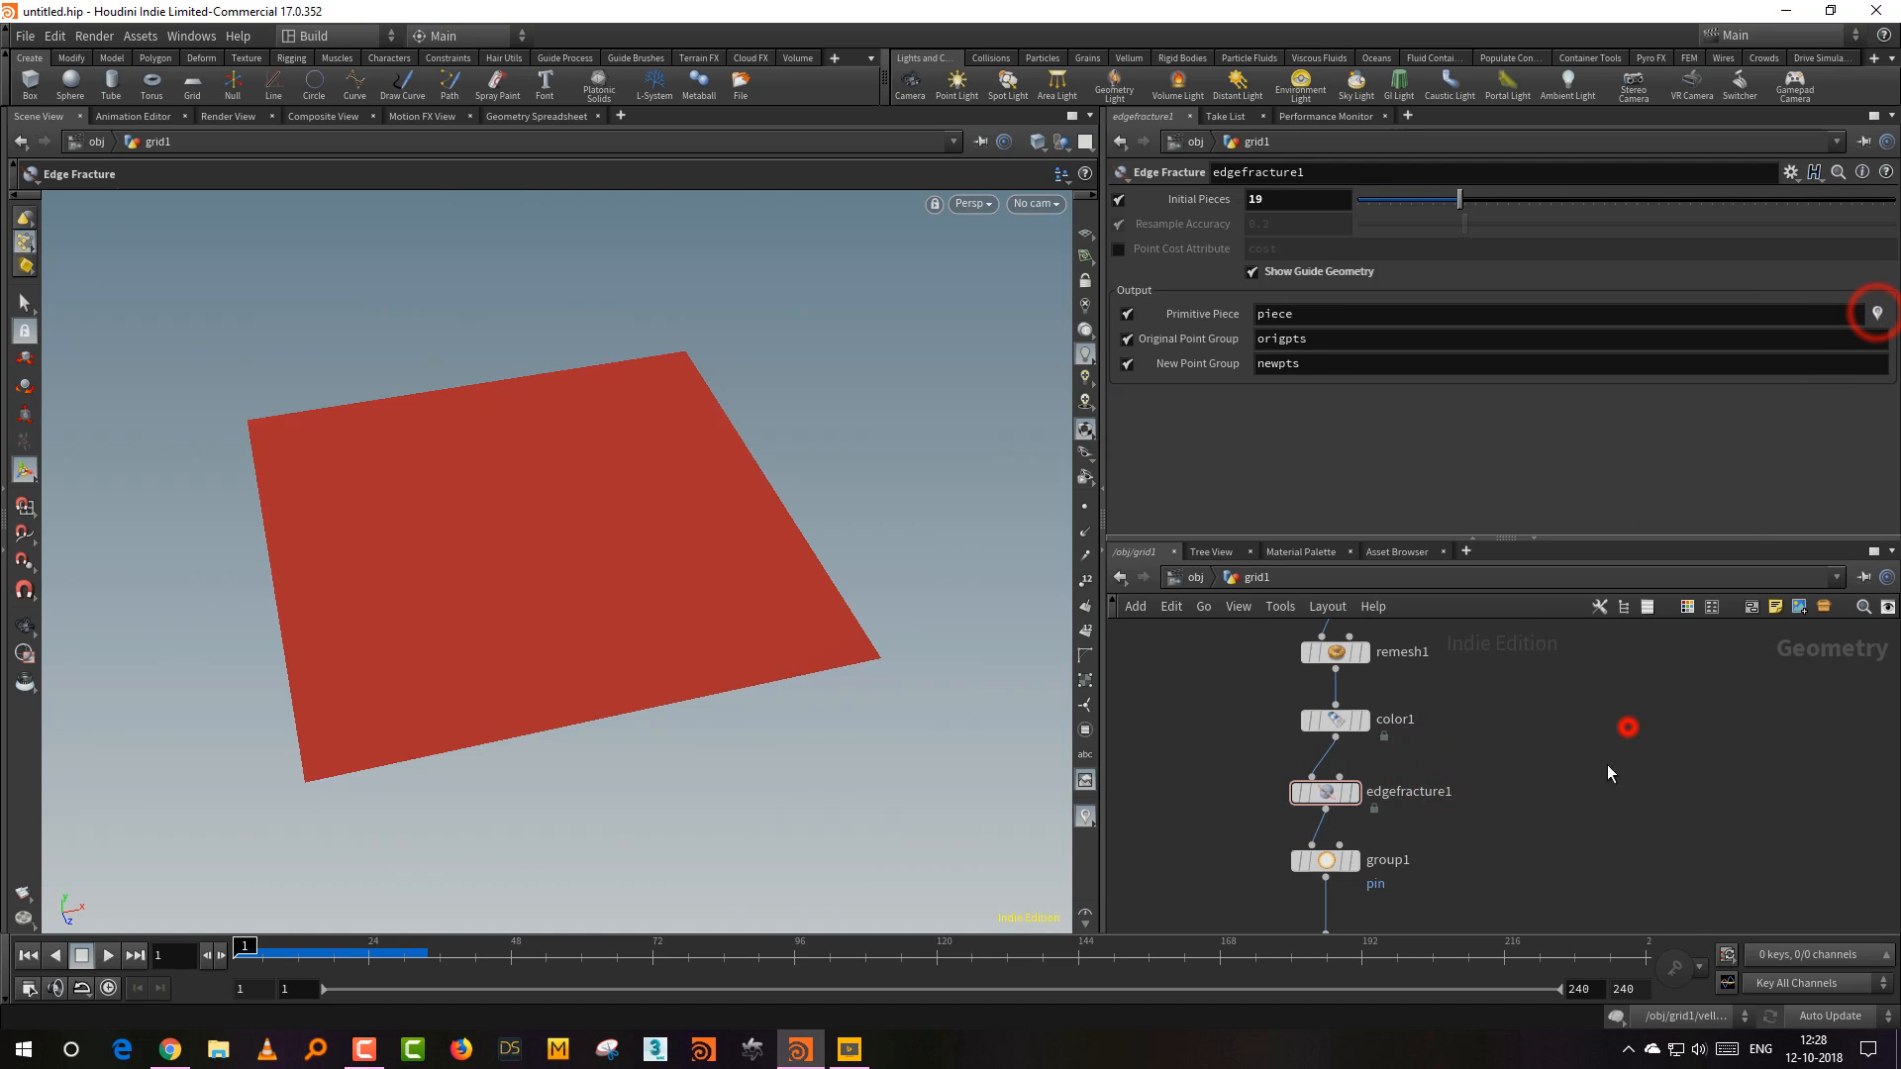
Step: Select vellumsolver1, play the simulation of the plain red cloth to inspect its seams, and rewind to frame 1
middle_drag(1515, 882, 1560, 628)
middle_drag(1538, 795, 1560, 623)
drag(1303, 839, 1531, 878)
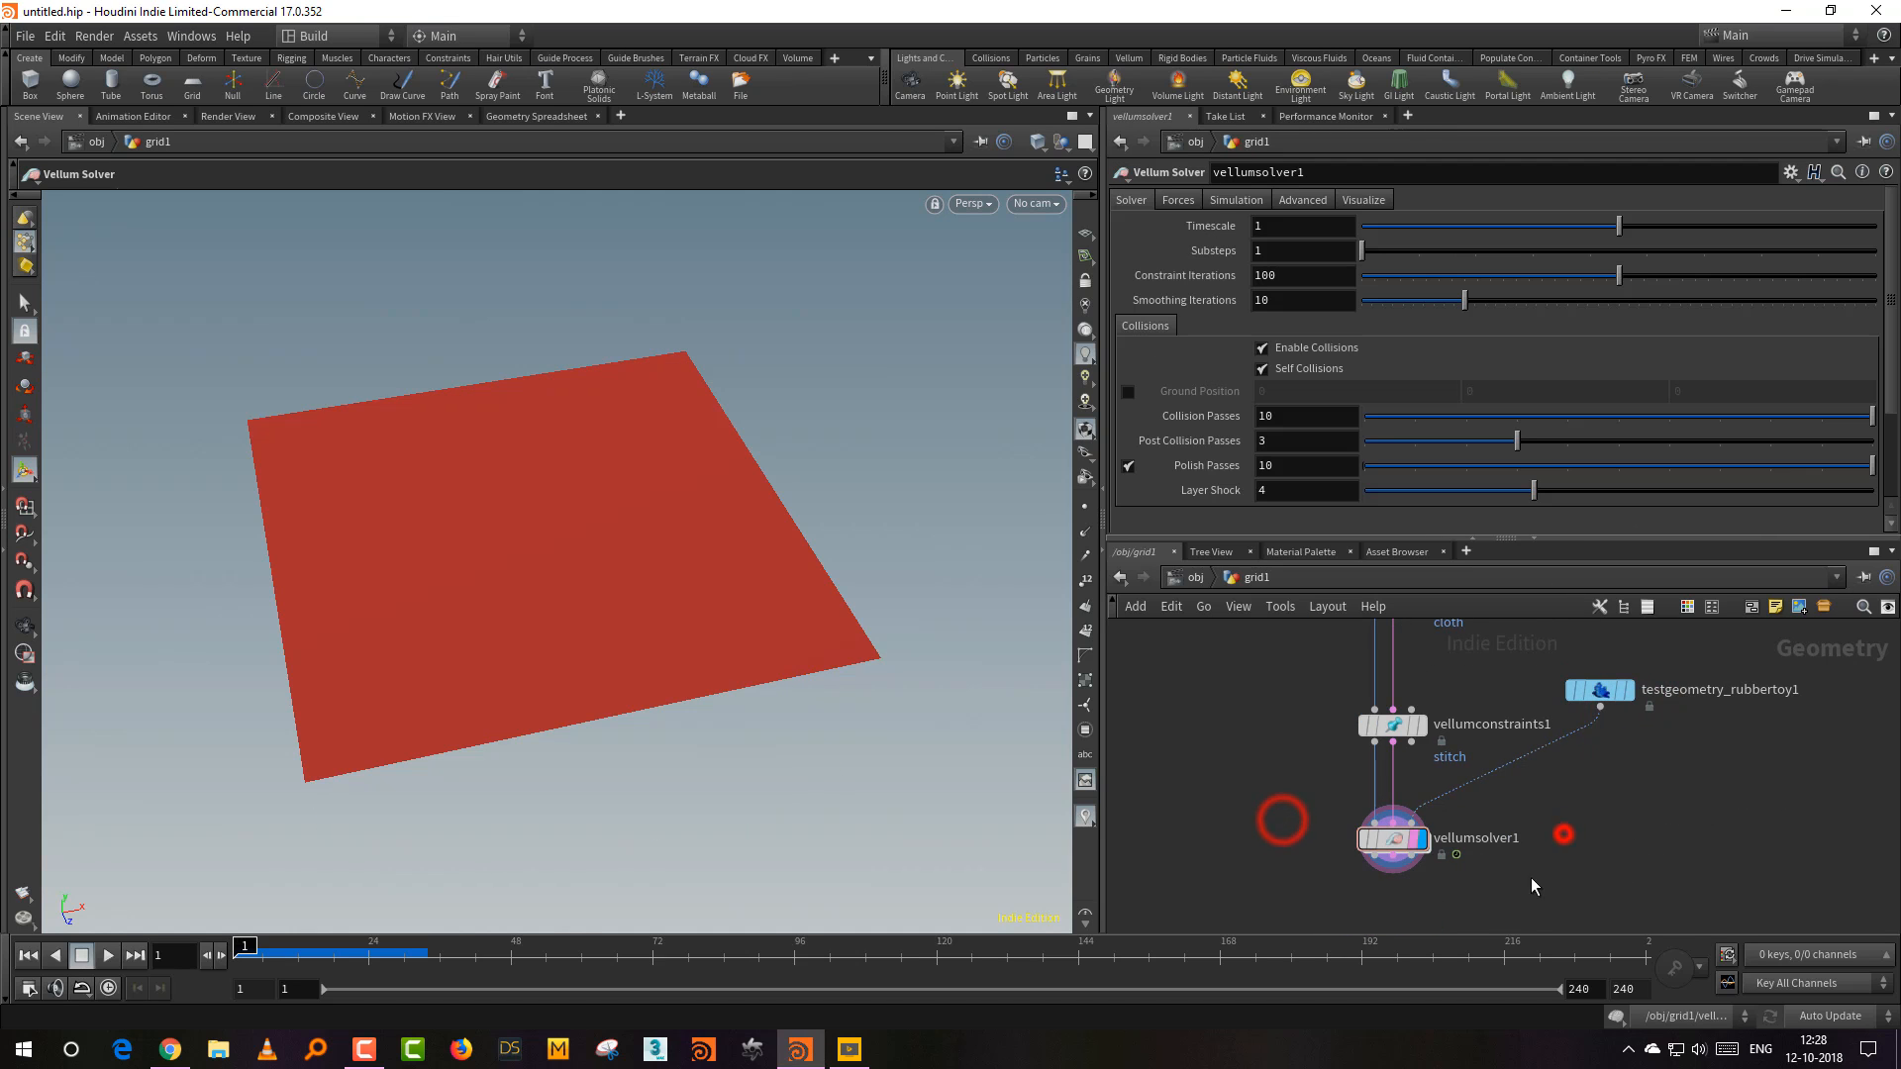
click(108, 955)
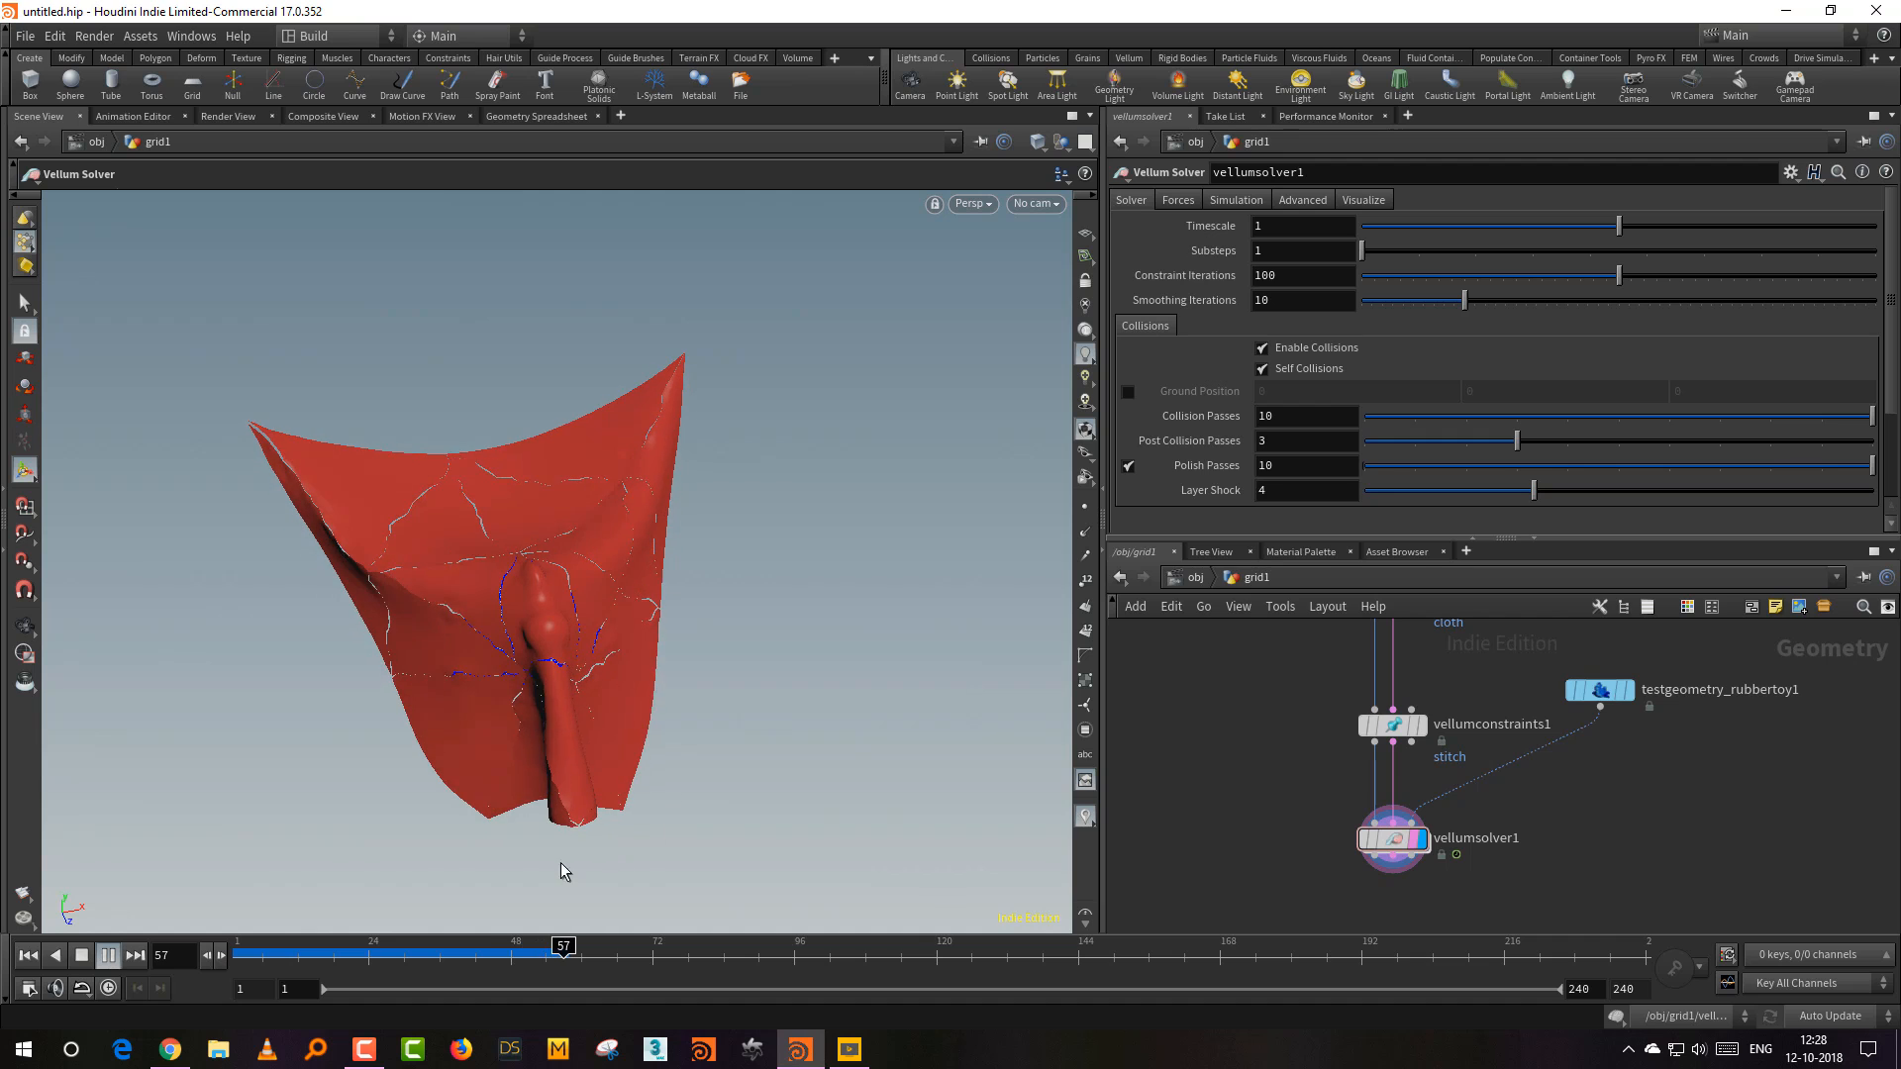
click(82, 956)
click(27, 955)
Step: Enable the Breaking threshold on vellumconstraints1, play the simulation to check the tearing, and rewind to the start
middle_drag(1189, 805, 1186, 948)
drag(1221, 823, 1408, 901)
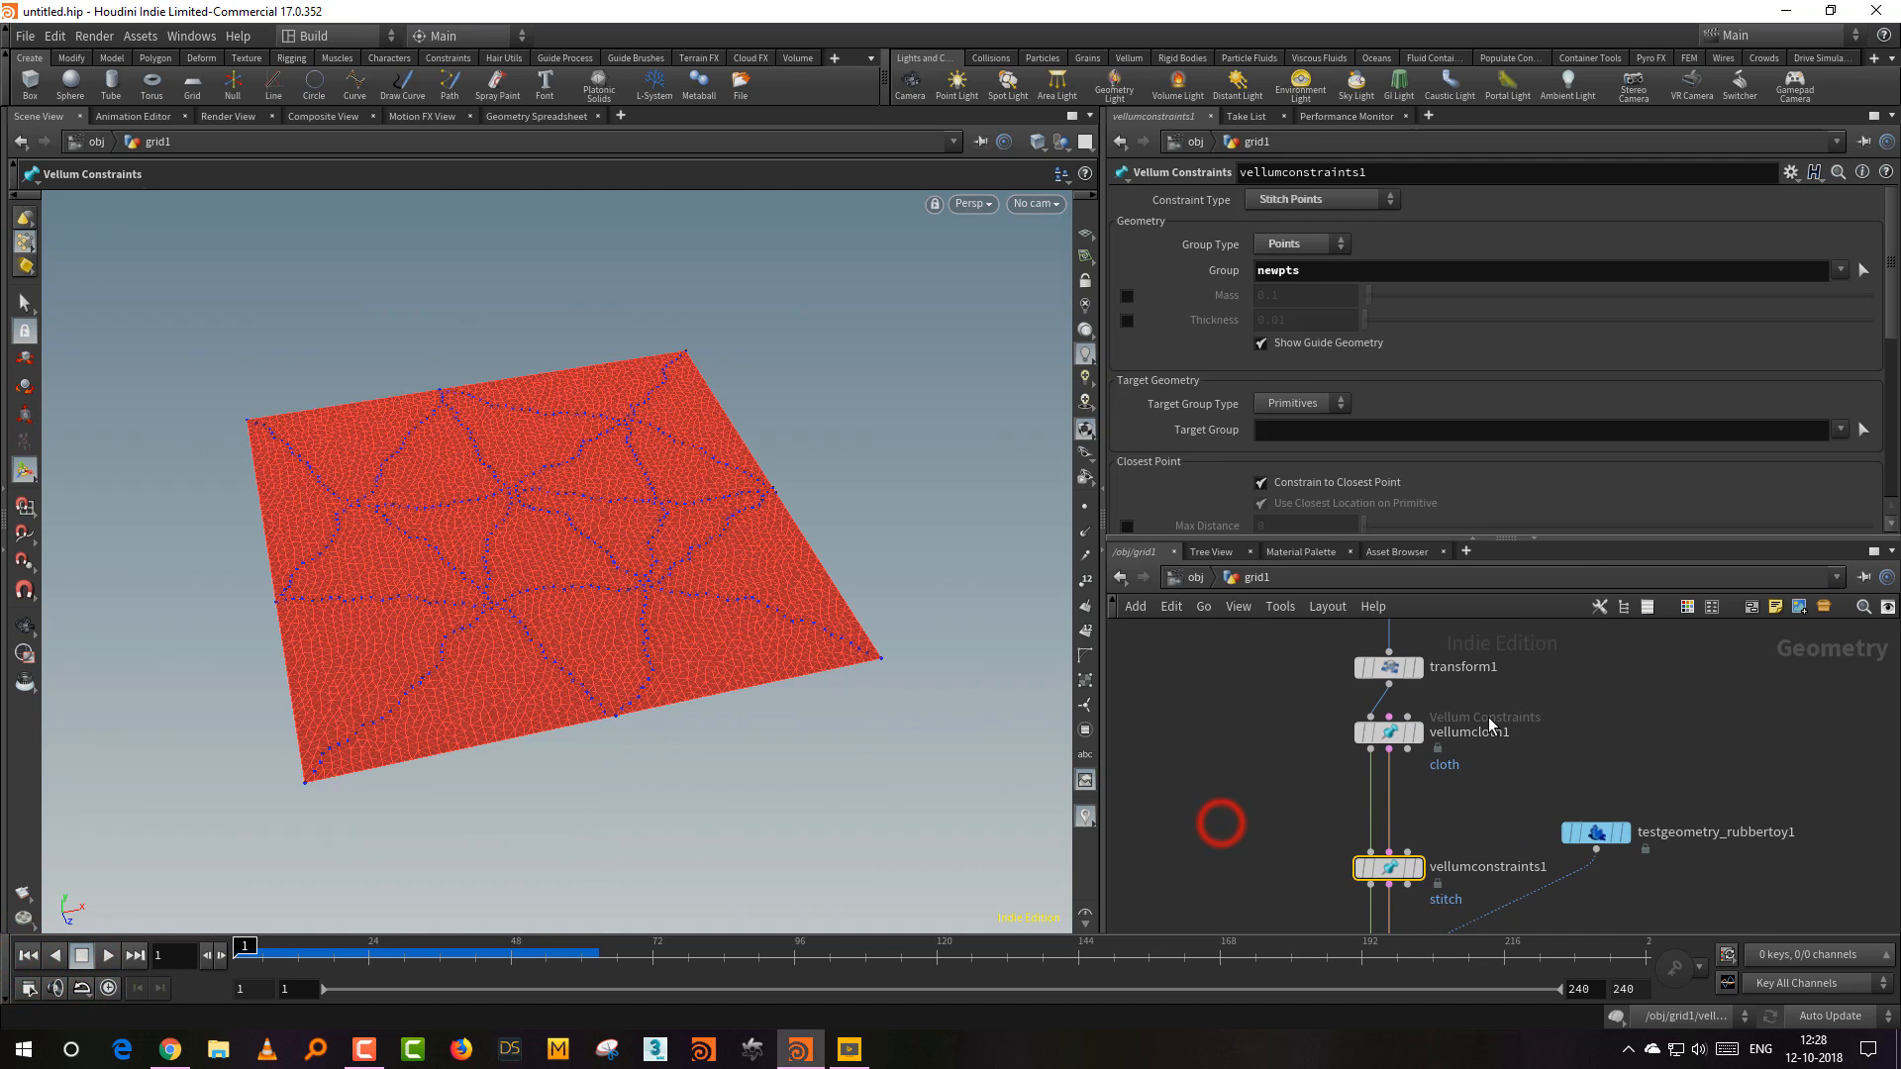
click(1884, 329)
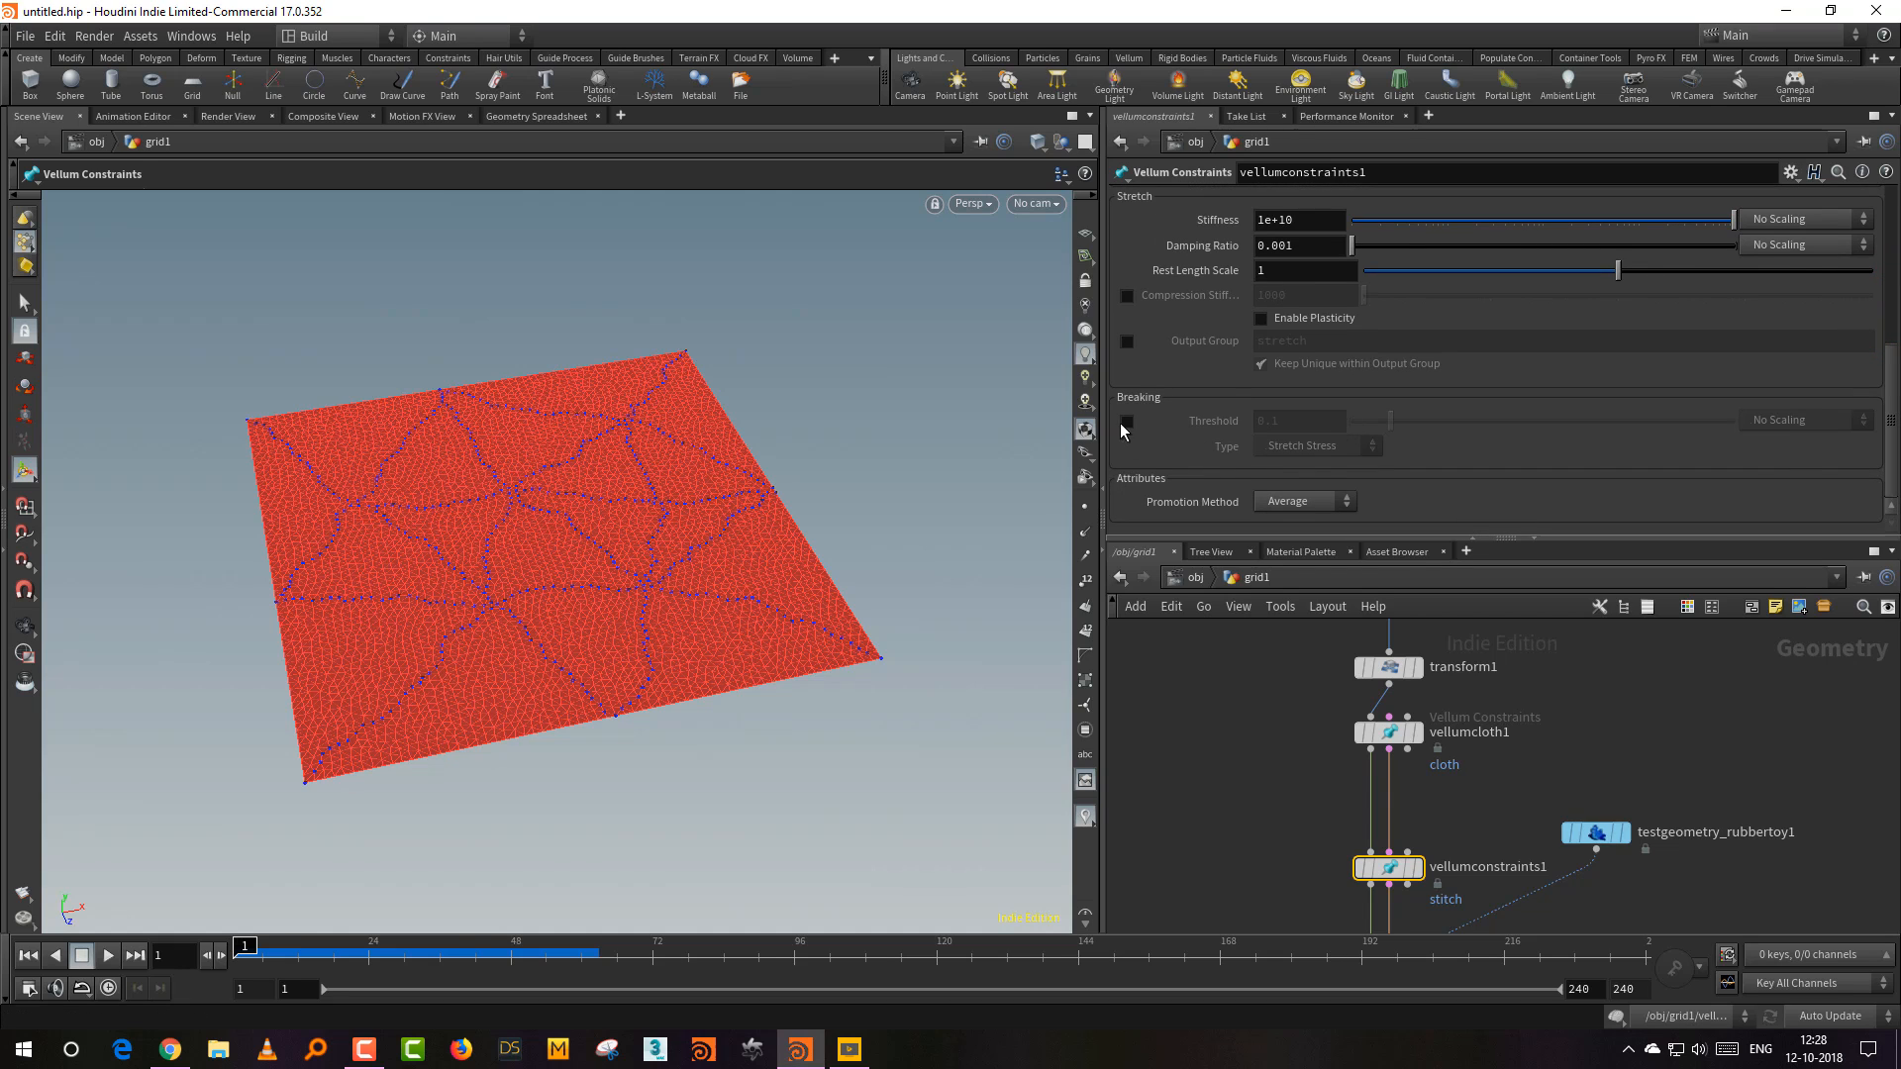
click(1239, 680)
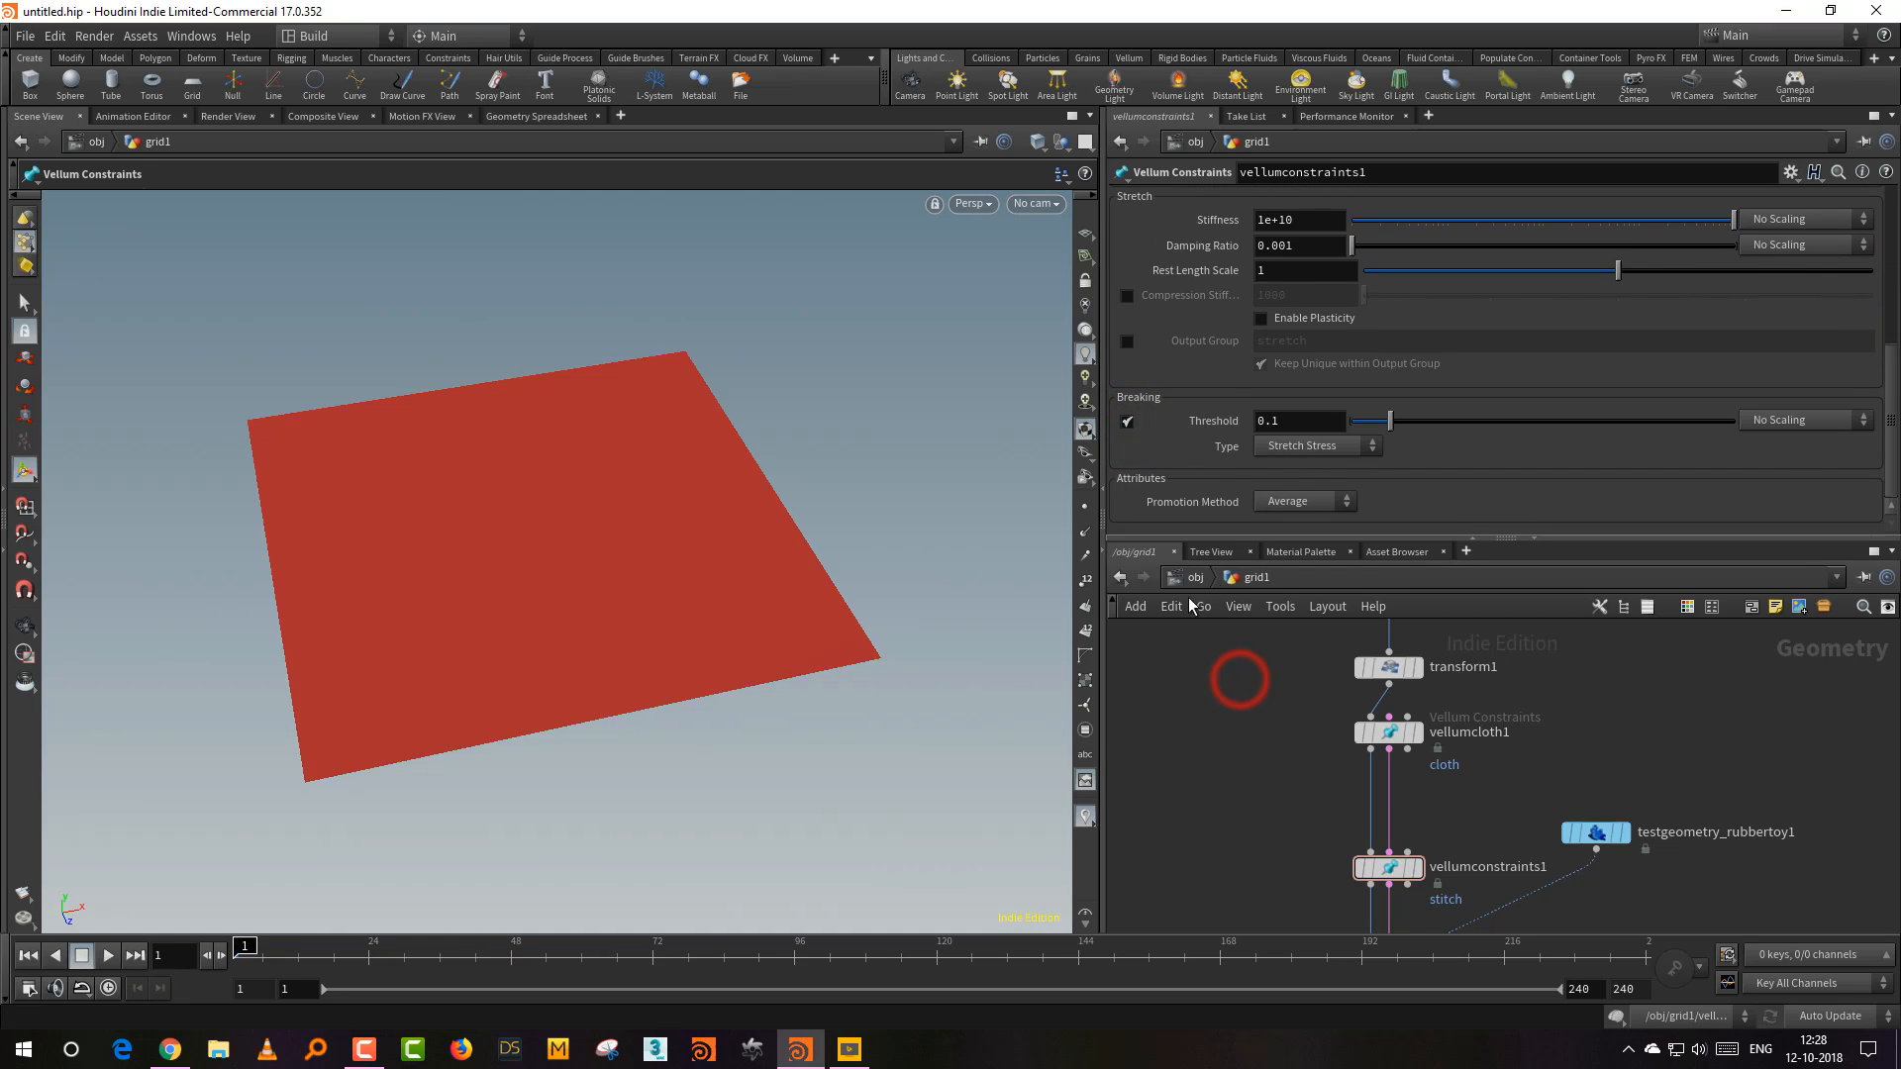
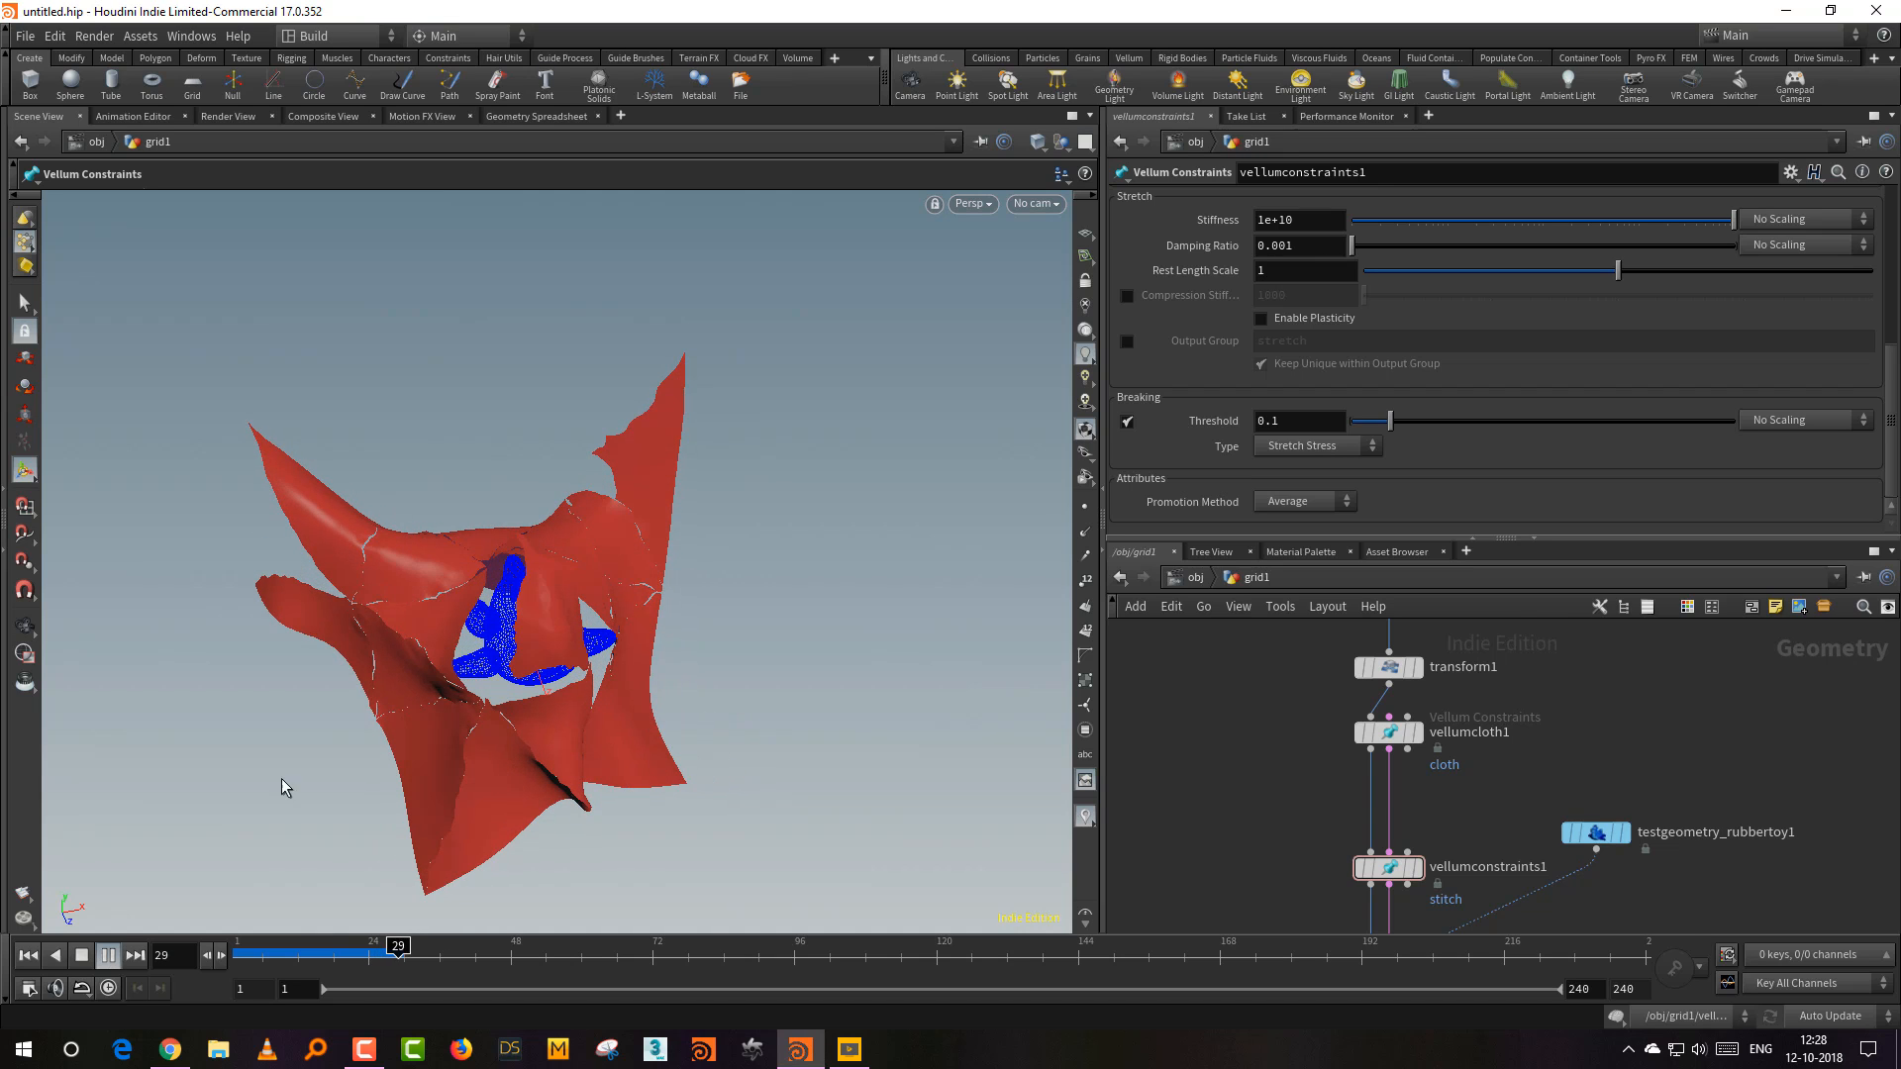
click(81, 955)
click(27, 956)
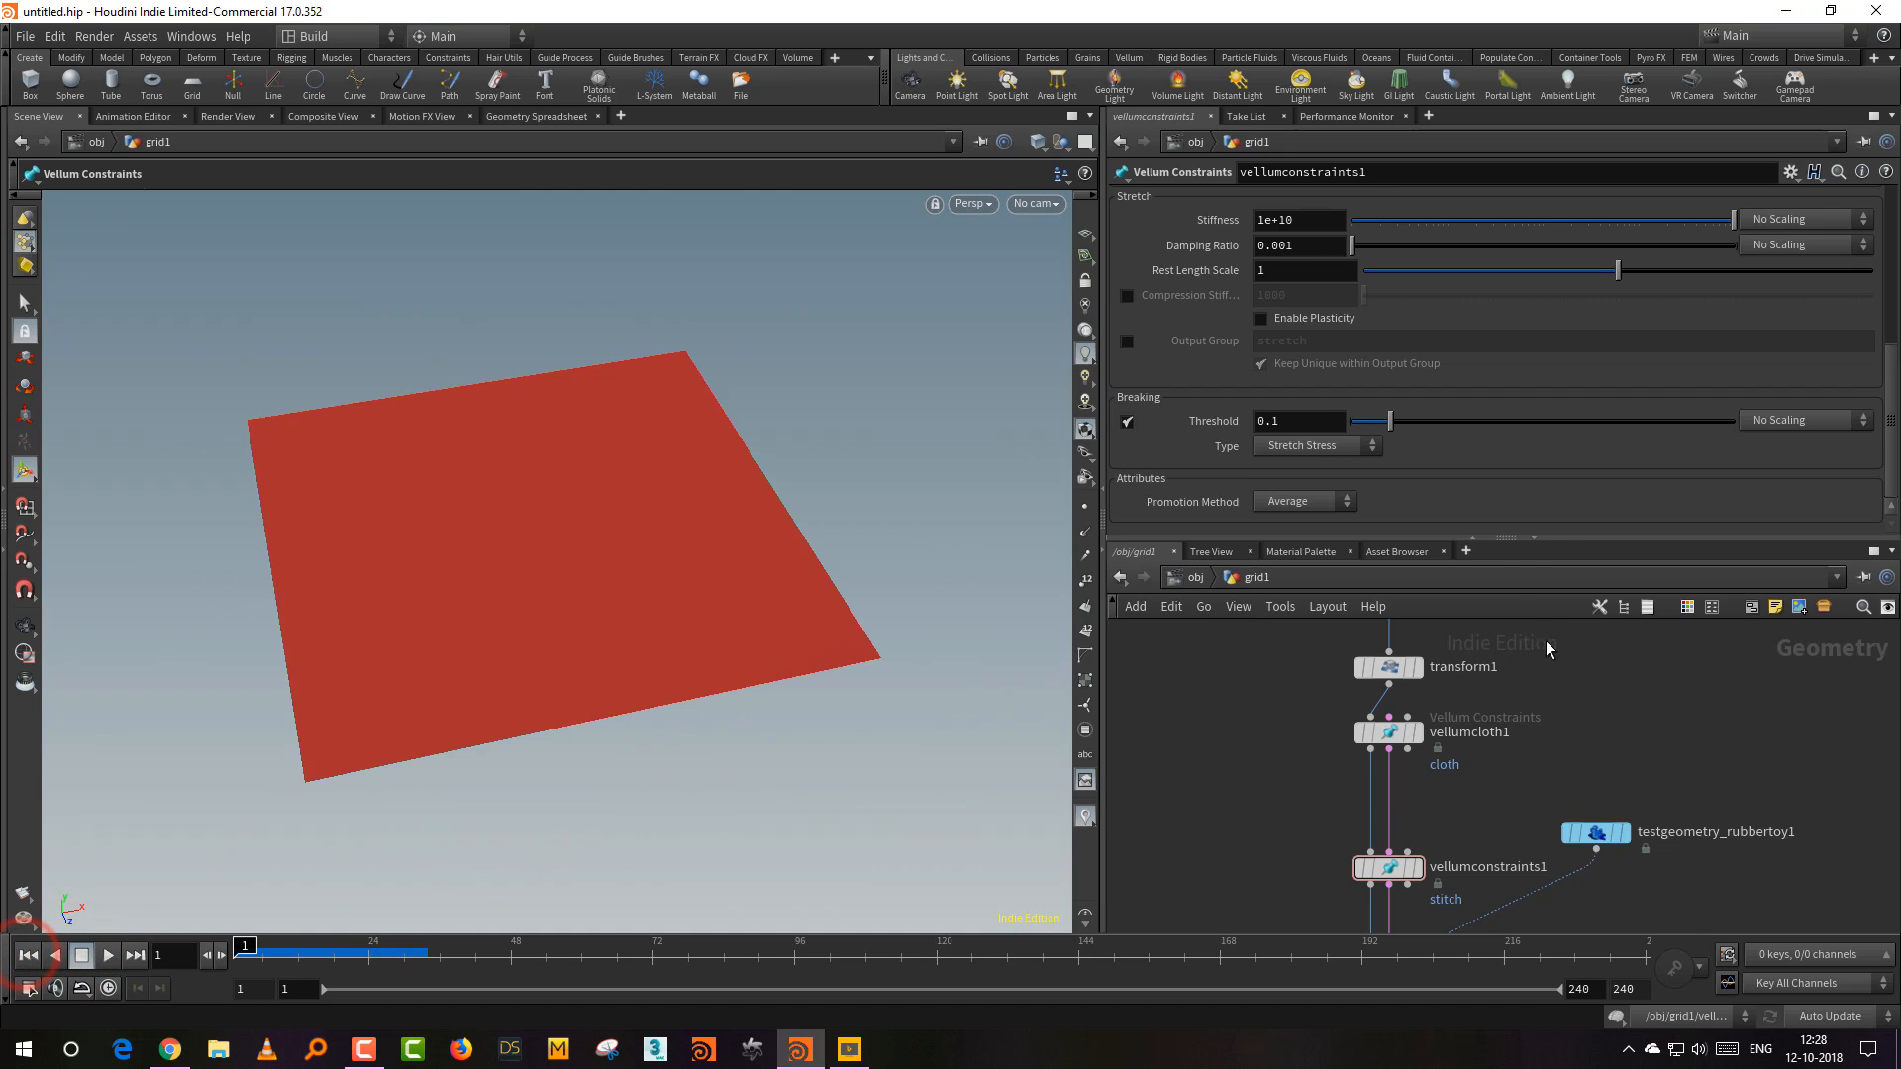
Step: Set the Breaking threshold to 0.58, replay the simulation, and rewind to the first frame
drag(1582, 538, 1581, 503)
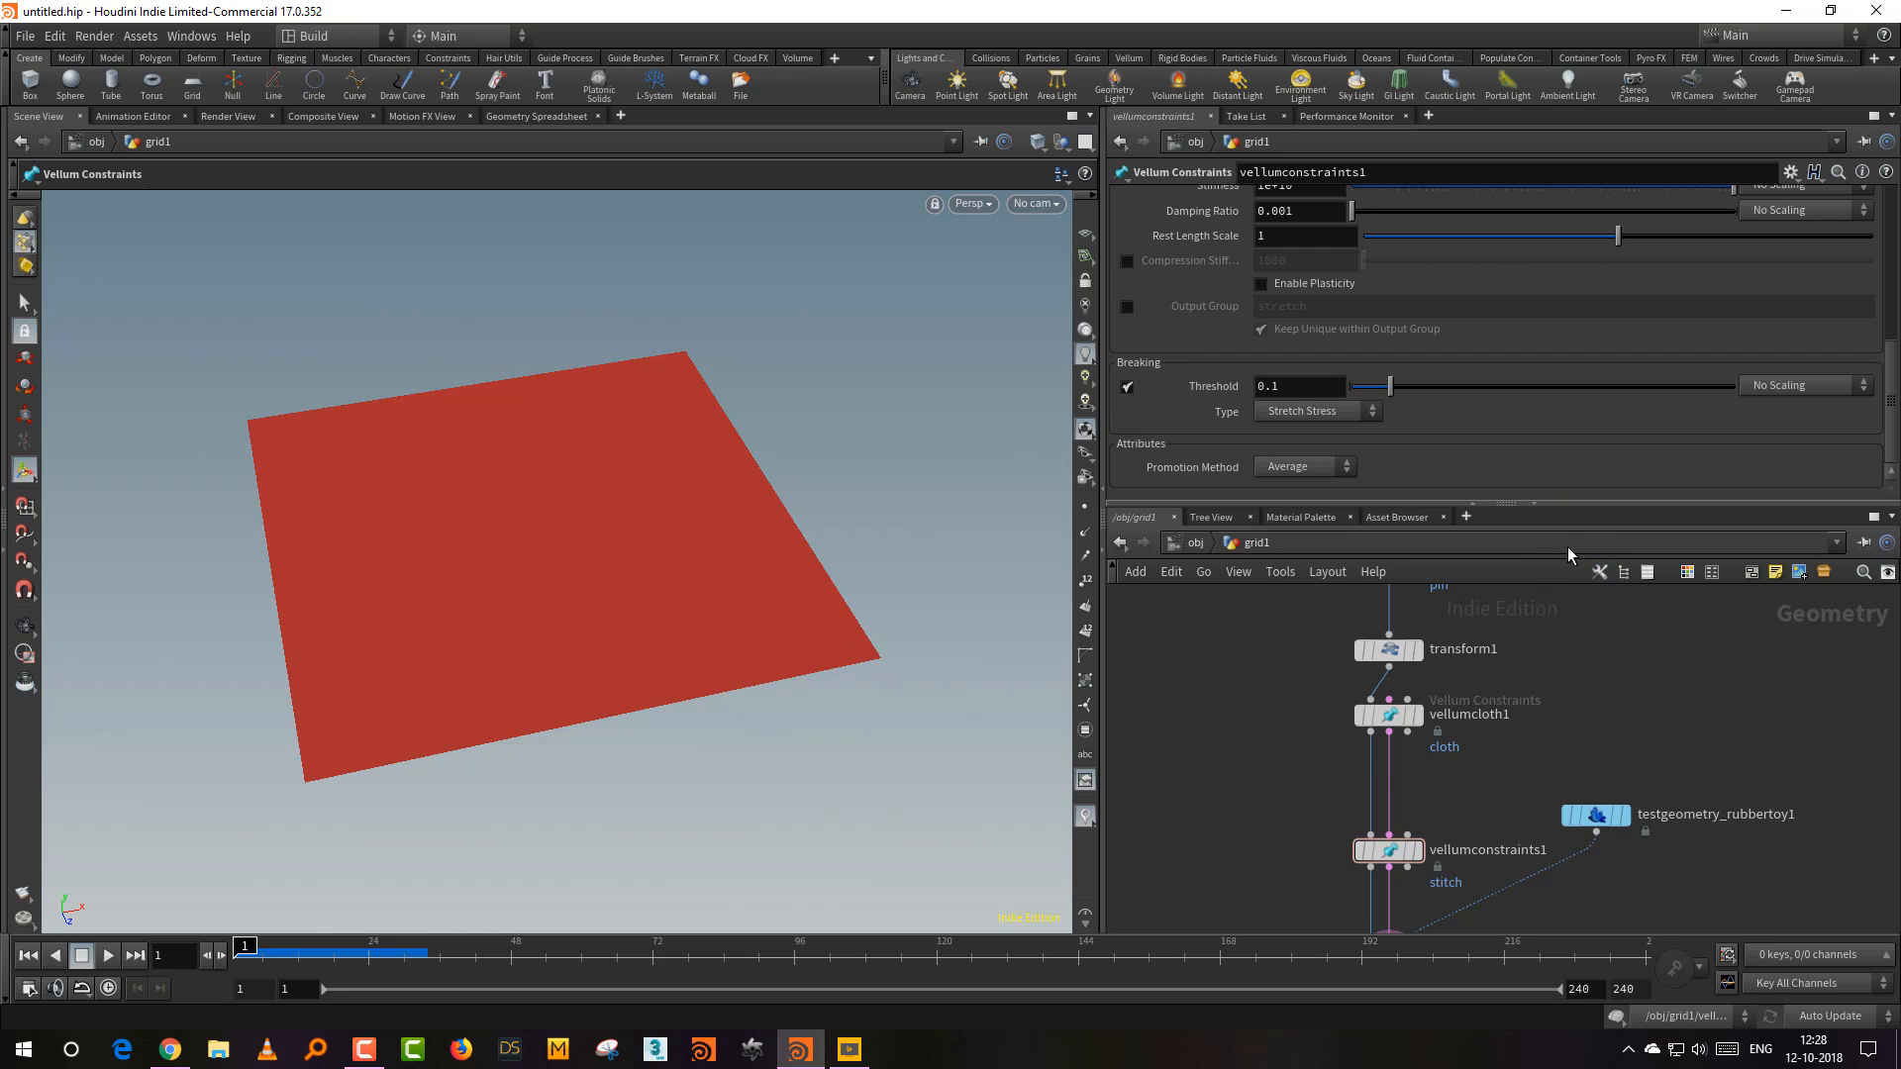
click(1578, 385)
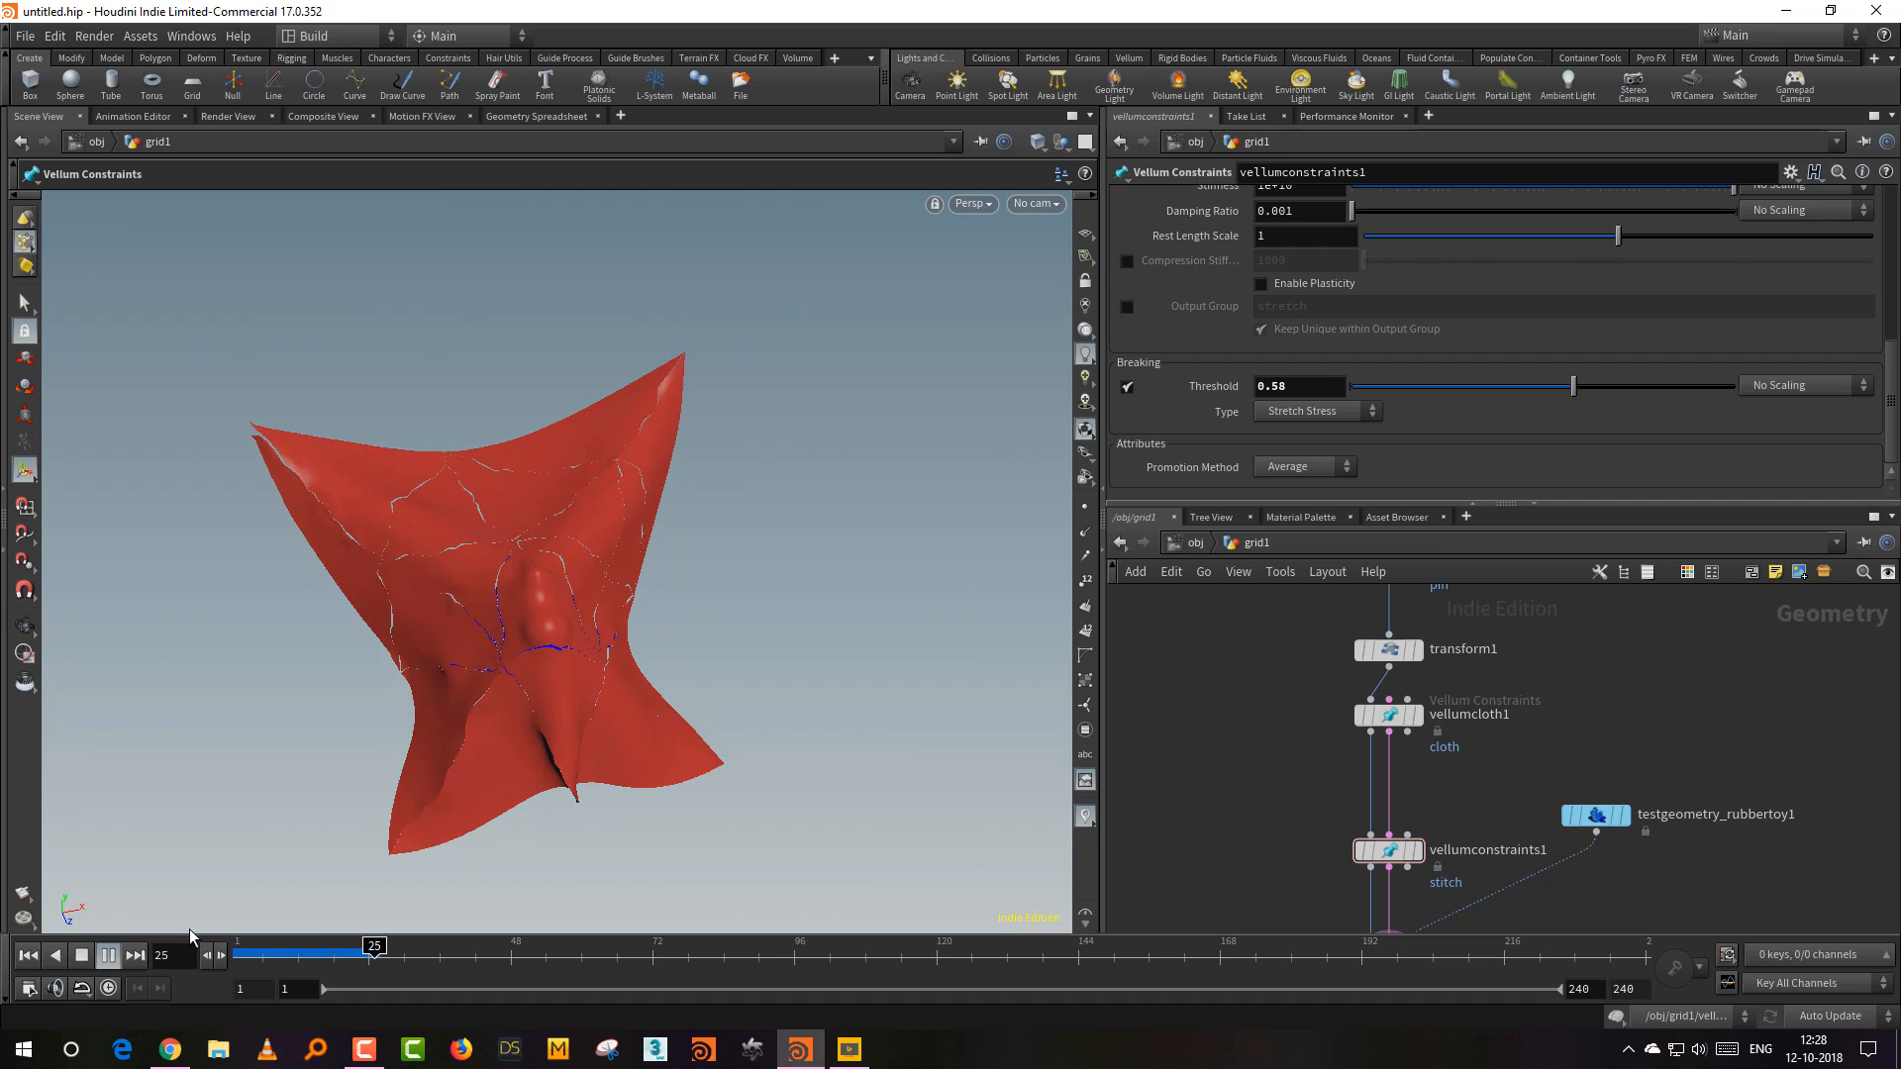
click(81, 955)
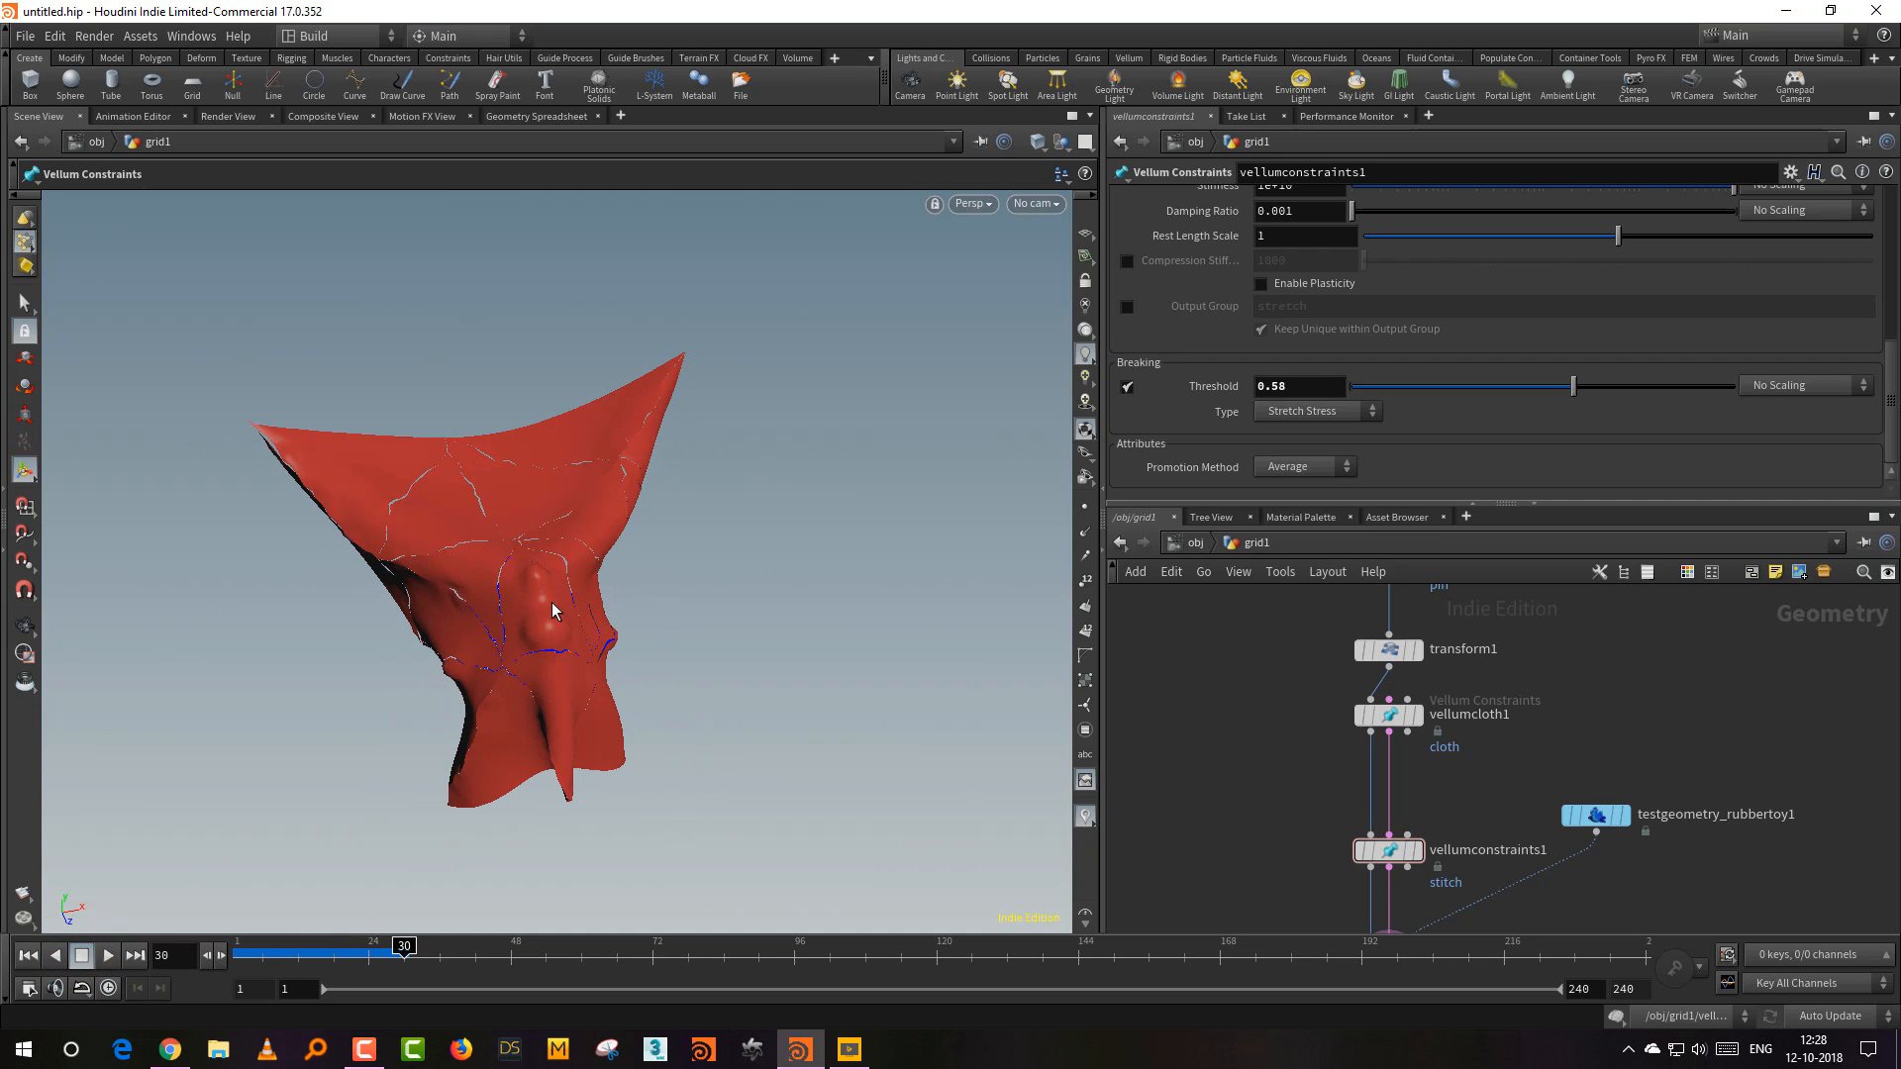
click(30, 955)
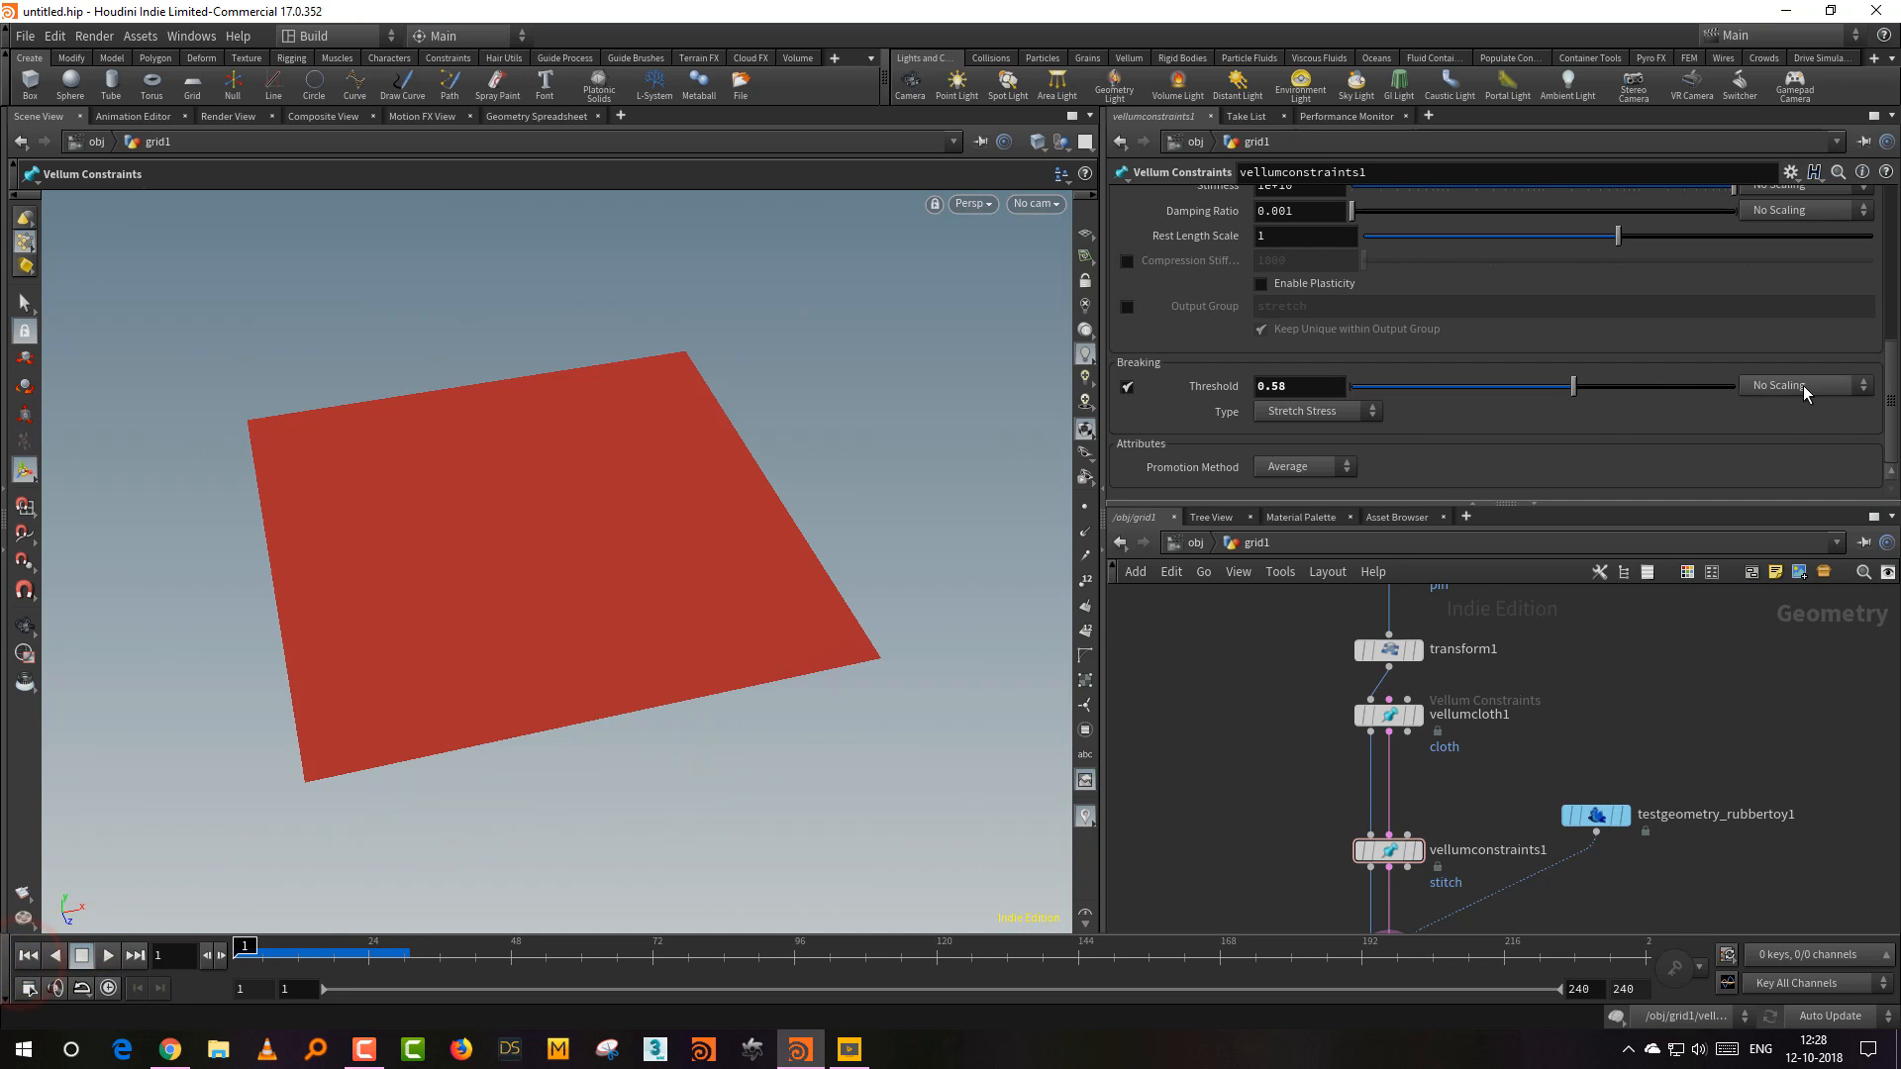
Step: Set the breaking threshold's scaling to Scale by Attribute and highlight the Threshold Attribute name
click(1812, 425)
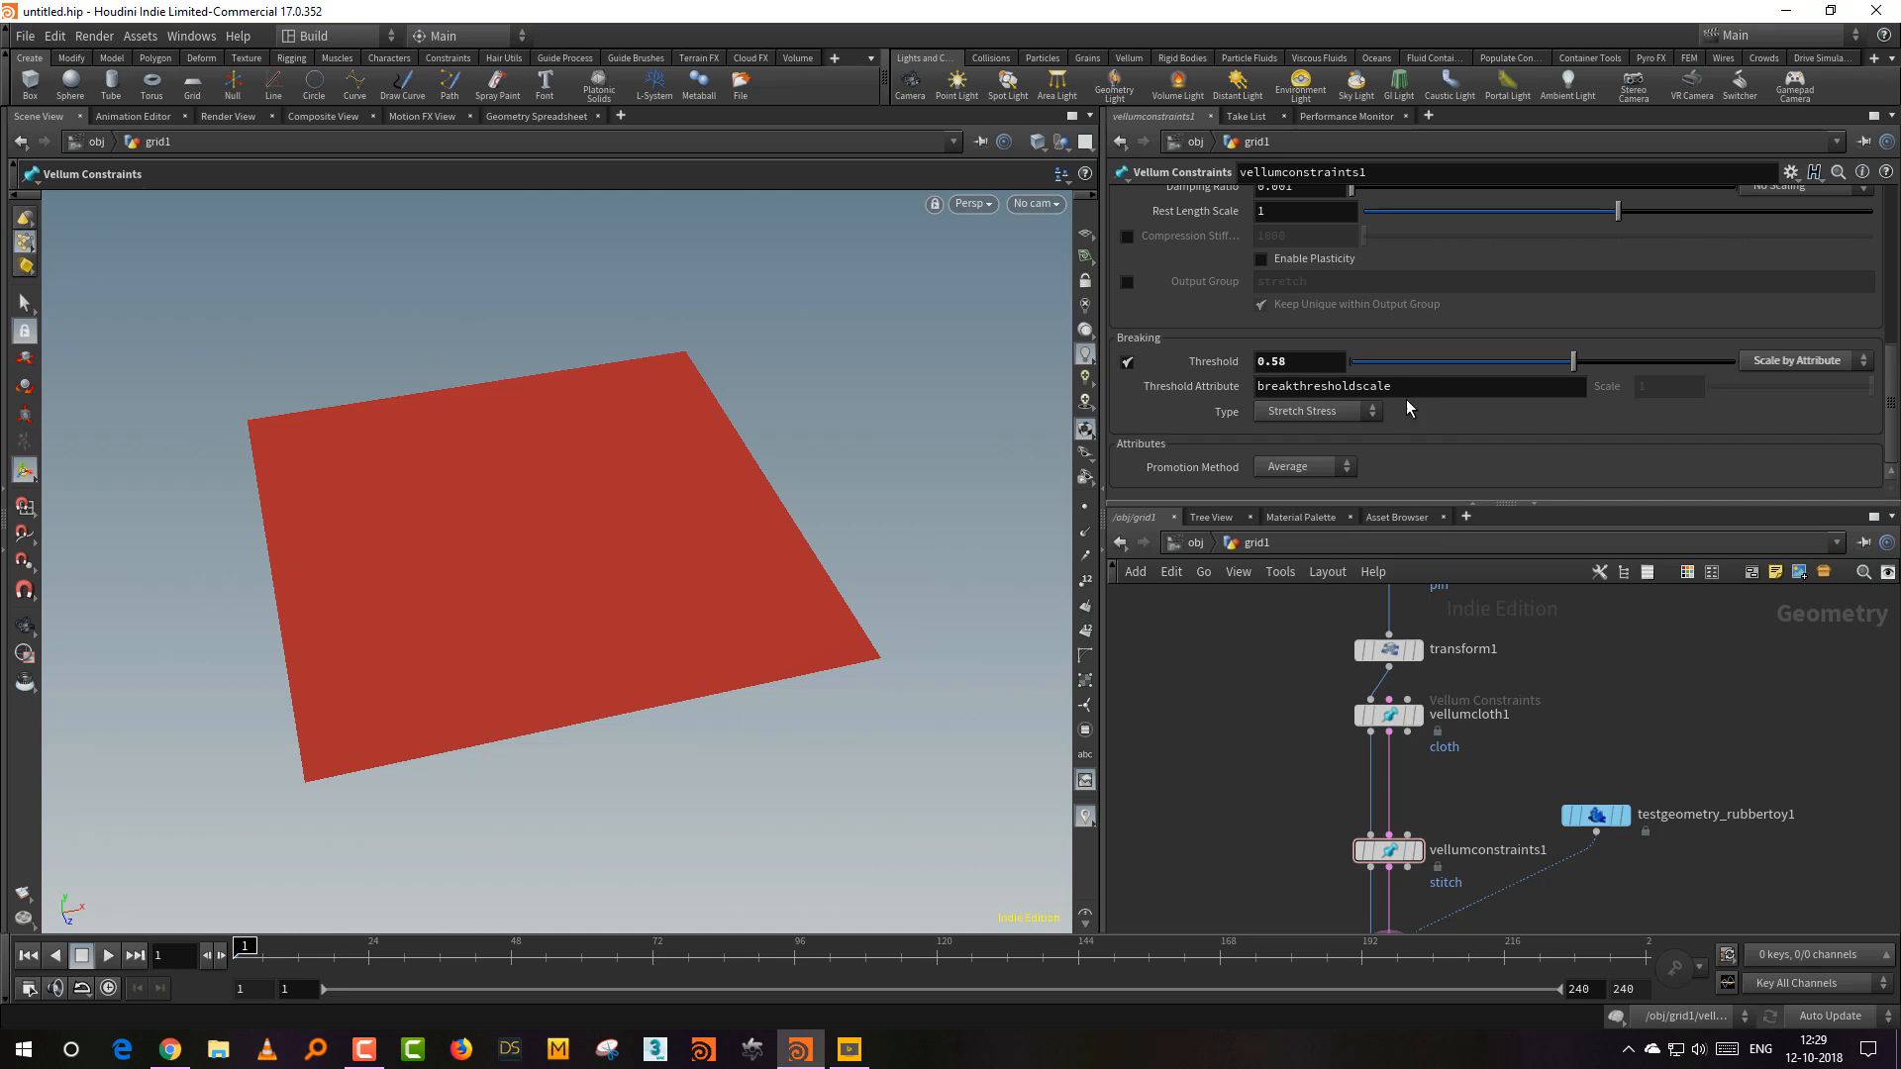
drag(1418, 382, 1297, 409)
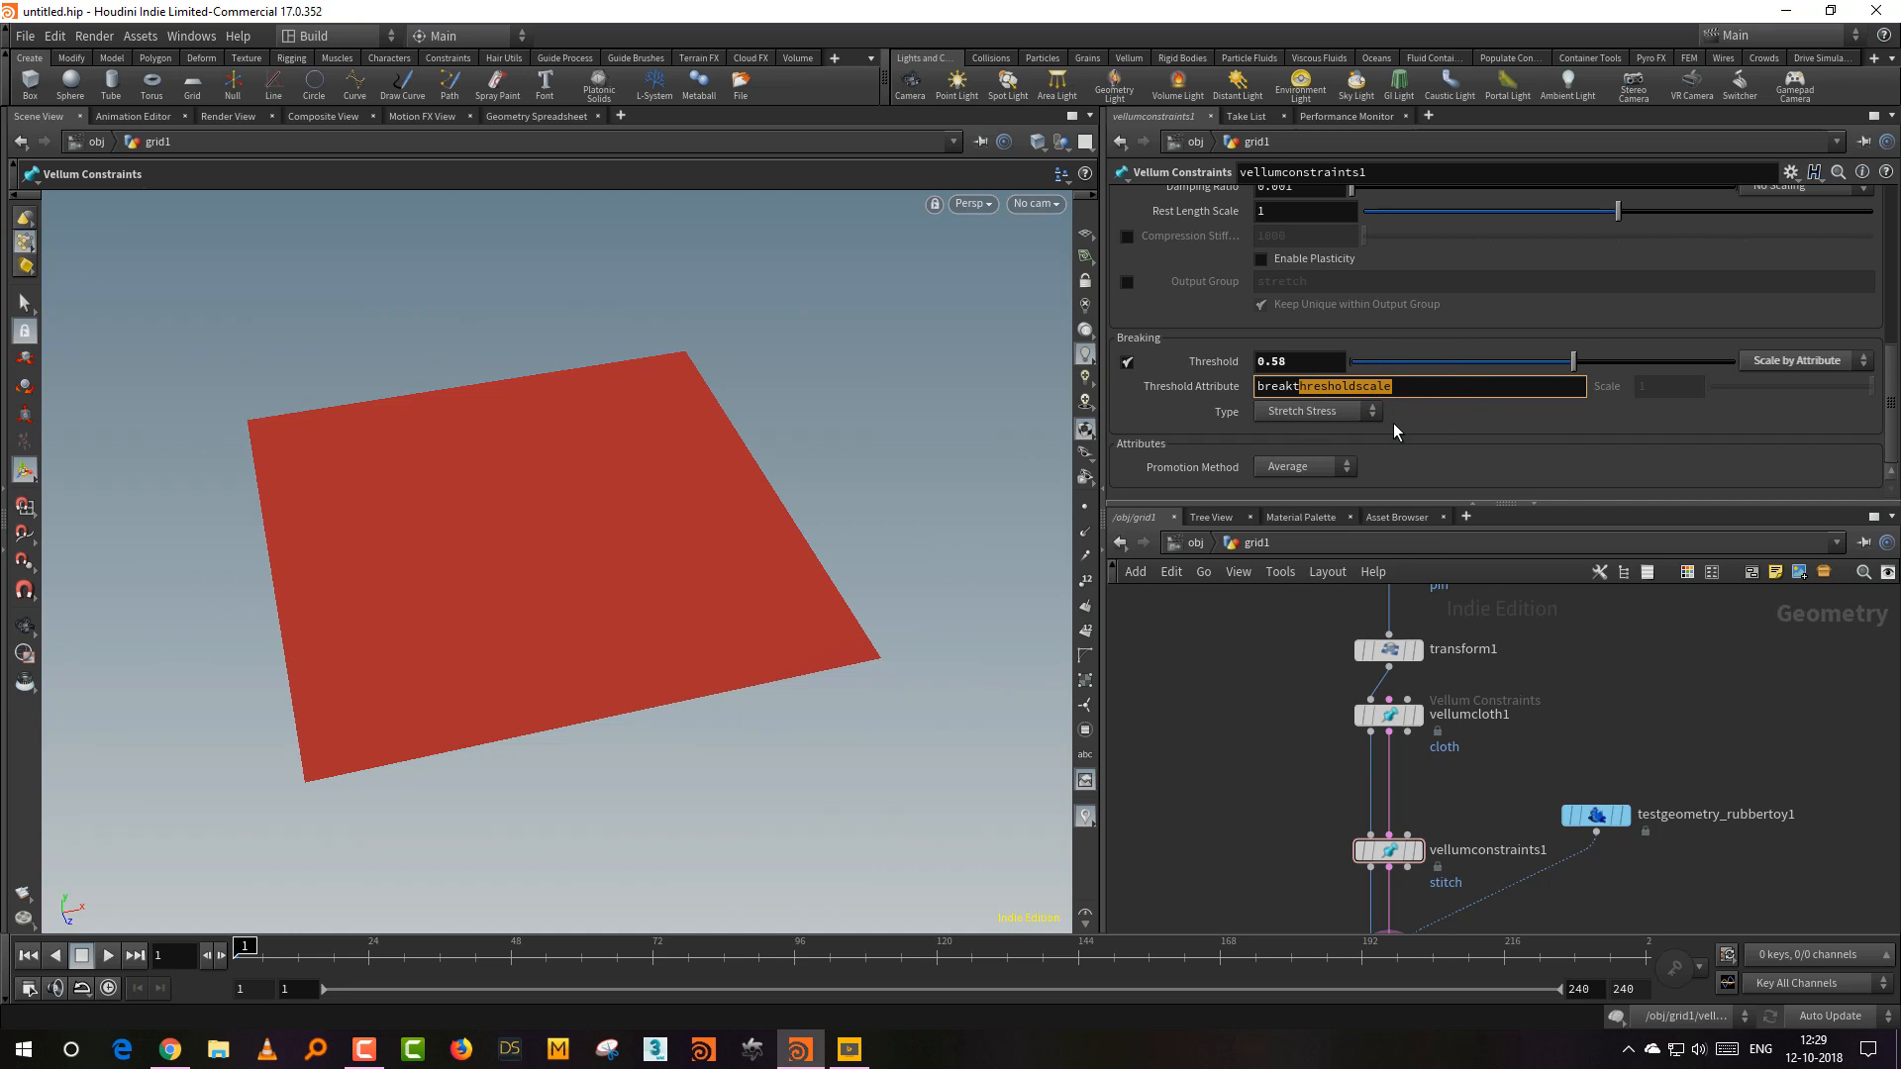
Step: Shorten the Threshold Attribute name on vellumconstraints1 to break
key(BackSpace)
key(BackSpace)
click(1230, 734)
Step: Space out vellumsolver1, vellumconstraints1 and testgeometry_rubbertoy1 to make room in the network between the cloth, constraint and solver nodes
middle_drag(1305, 840, 1290, 751)
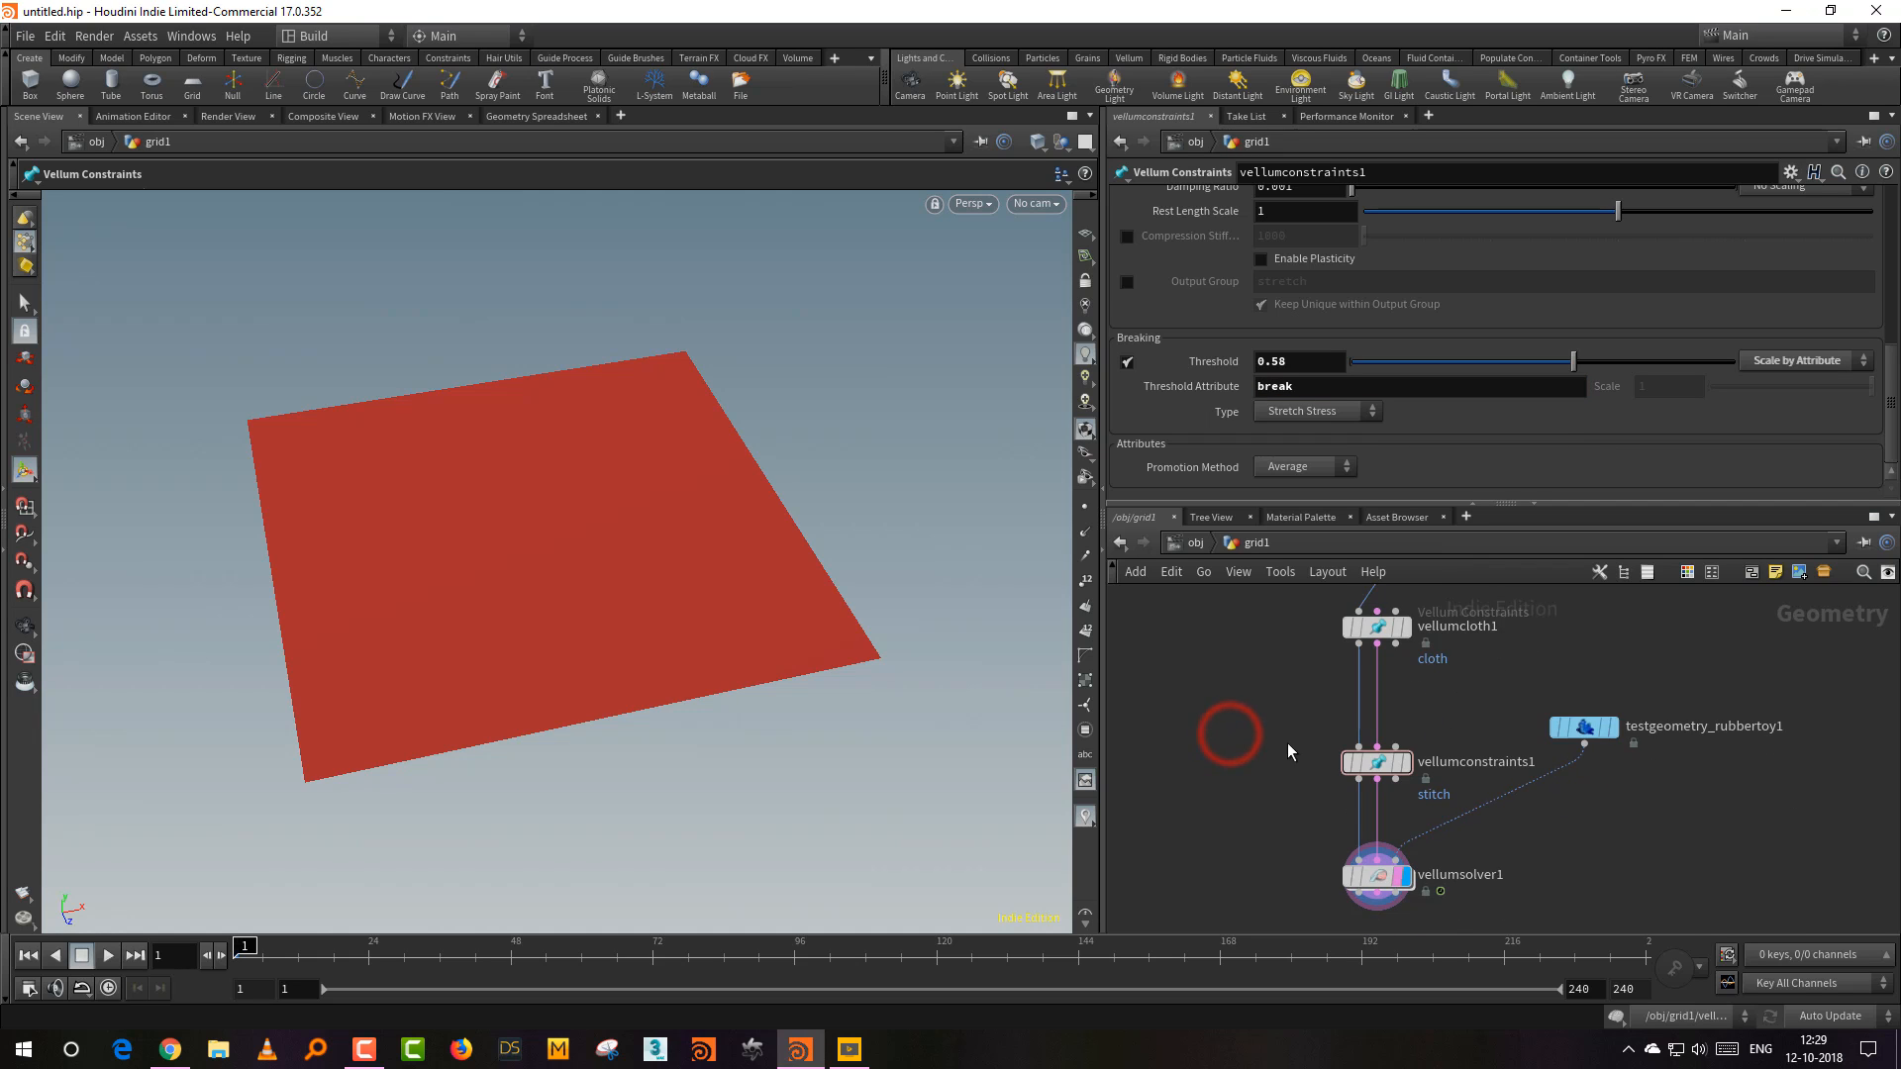
scroll(1292, 752, down, 3)
drag(1361, 848, 1363, 920)
drag(1361, 759, 1360, 742)
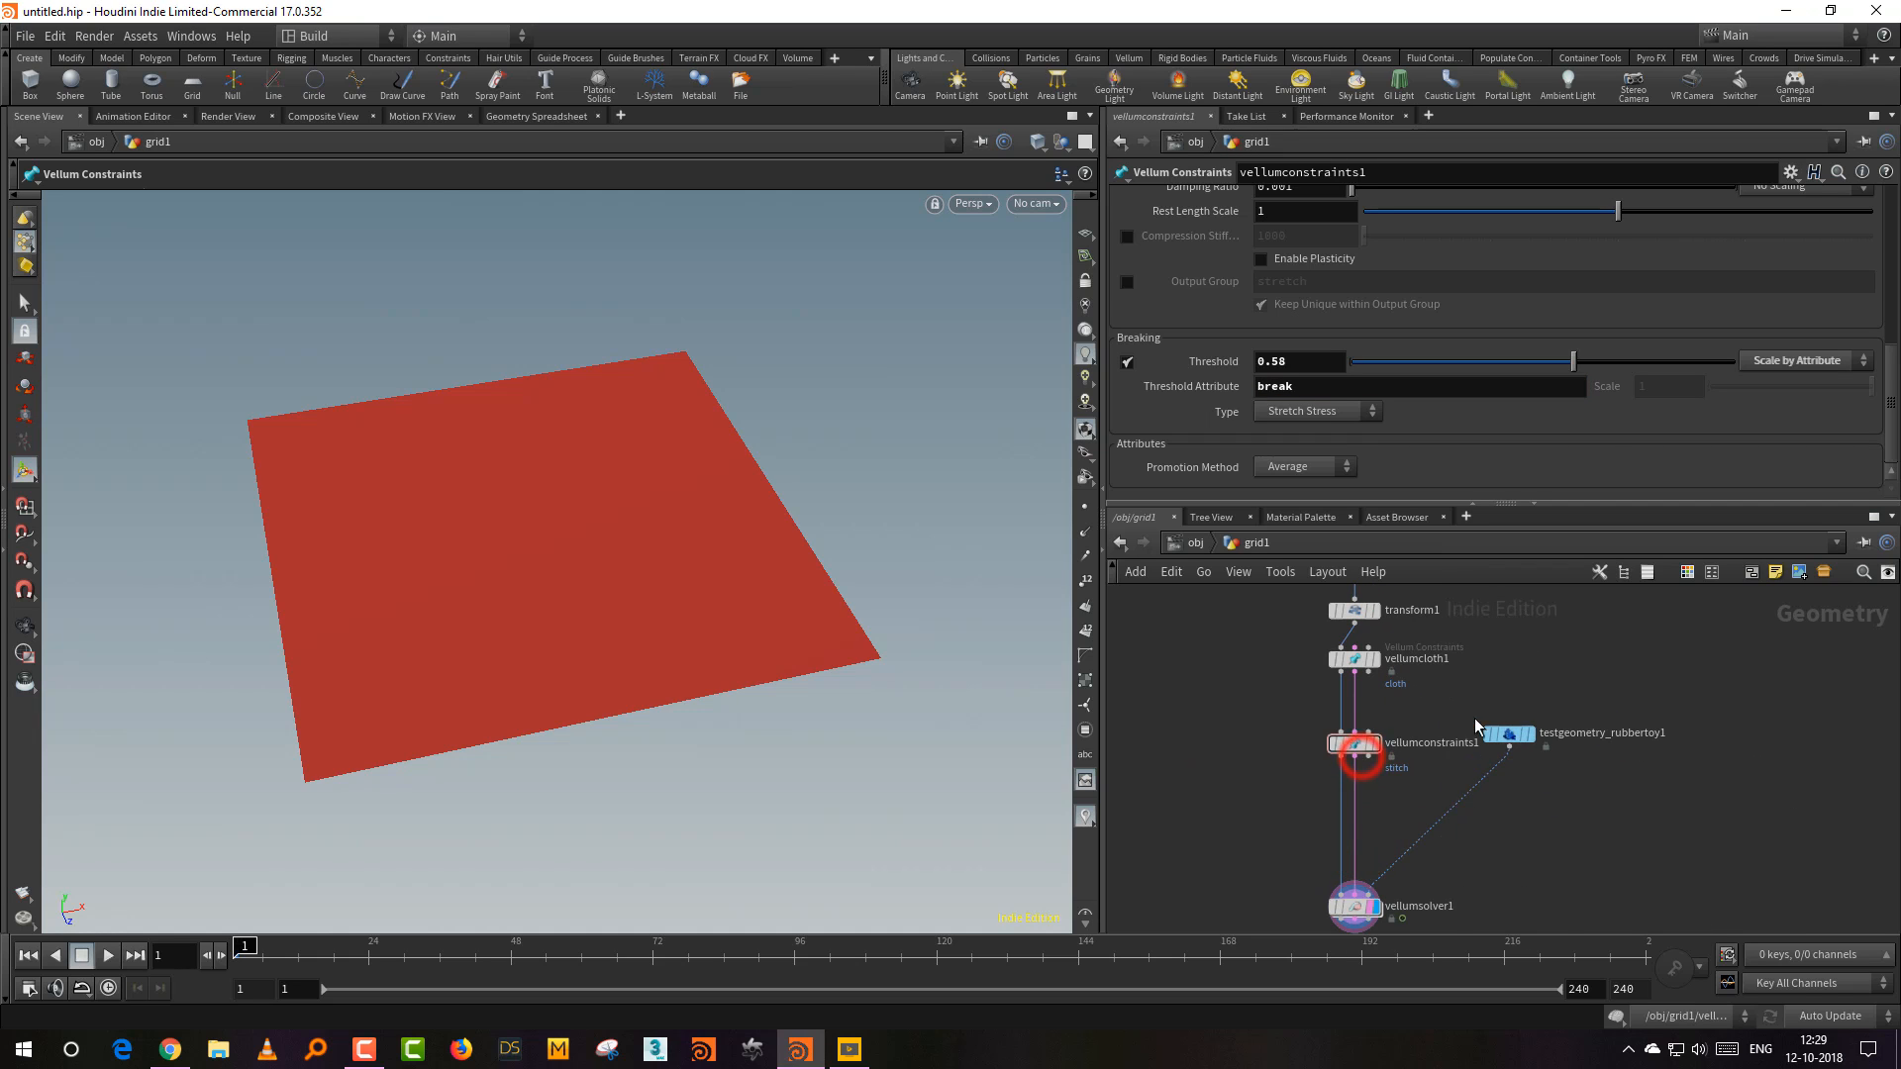
drag(1524, 748, 1576, 810)
drag(1355, 744, 1355, 787)
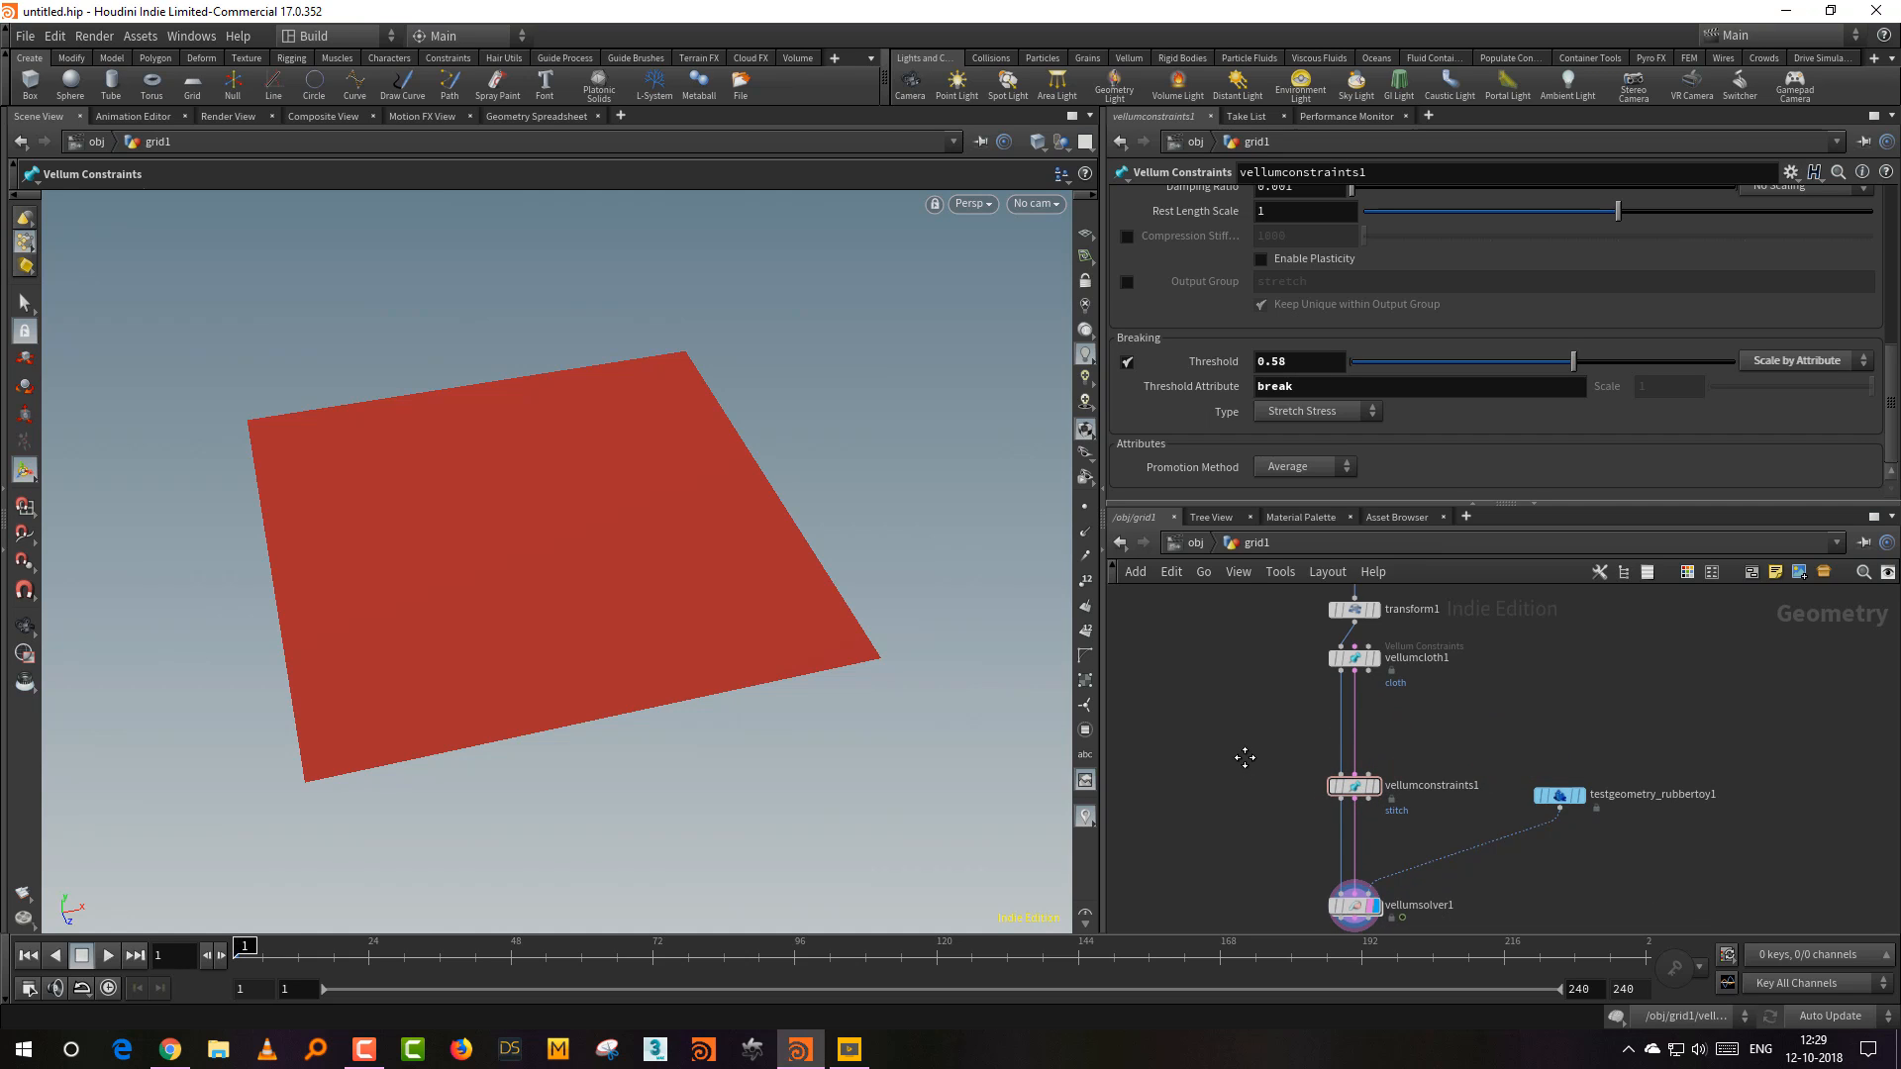
scroll(1252, 764, up, 2)
mouse_move(1251, 735)
middle_down()
mouse_move(1245, 794)
mouse_move(1247, 764)
middle_up()
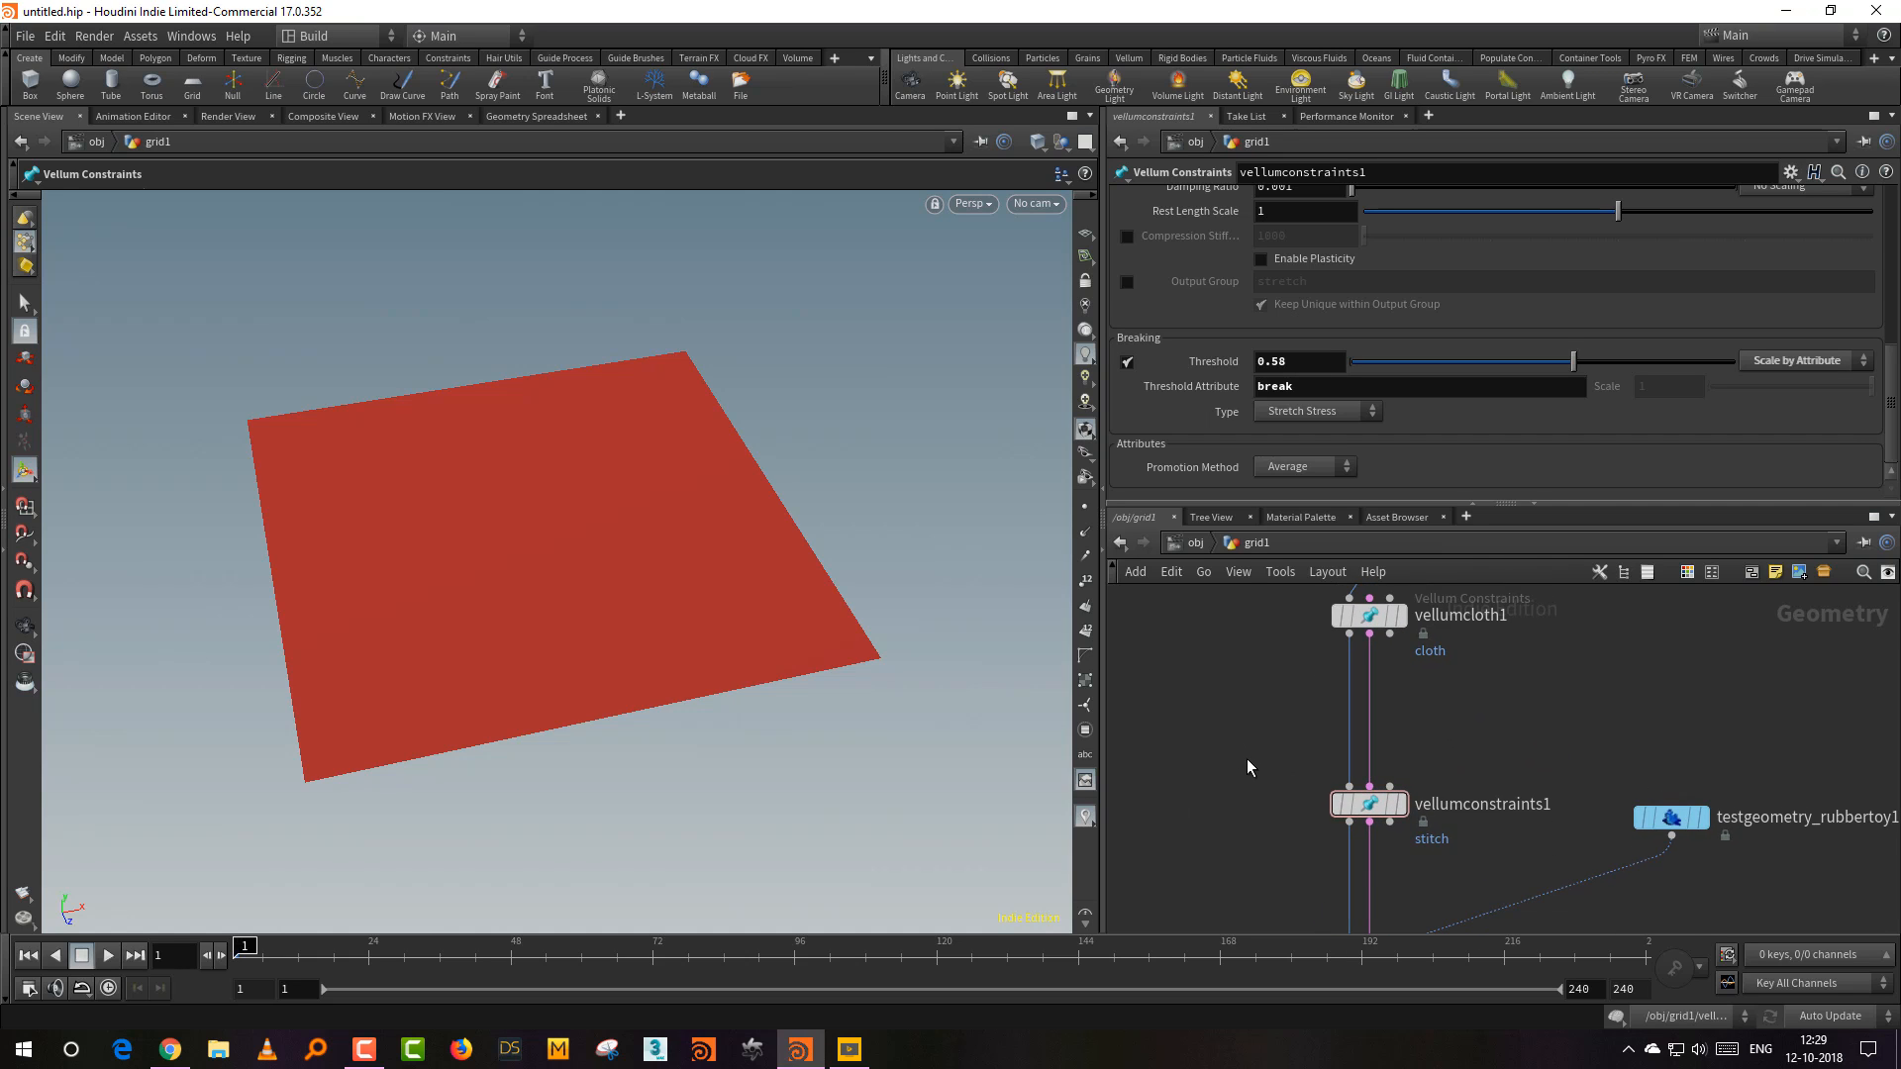
drag(1243, 769, 1370, 753)
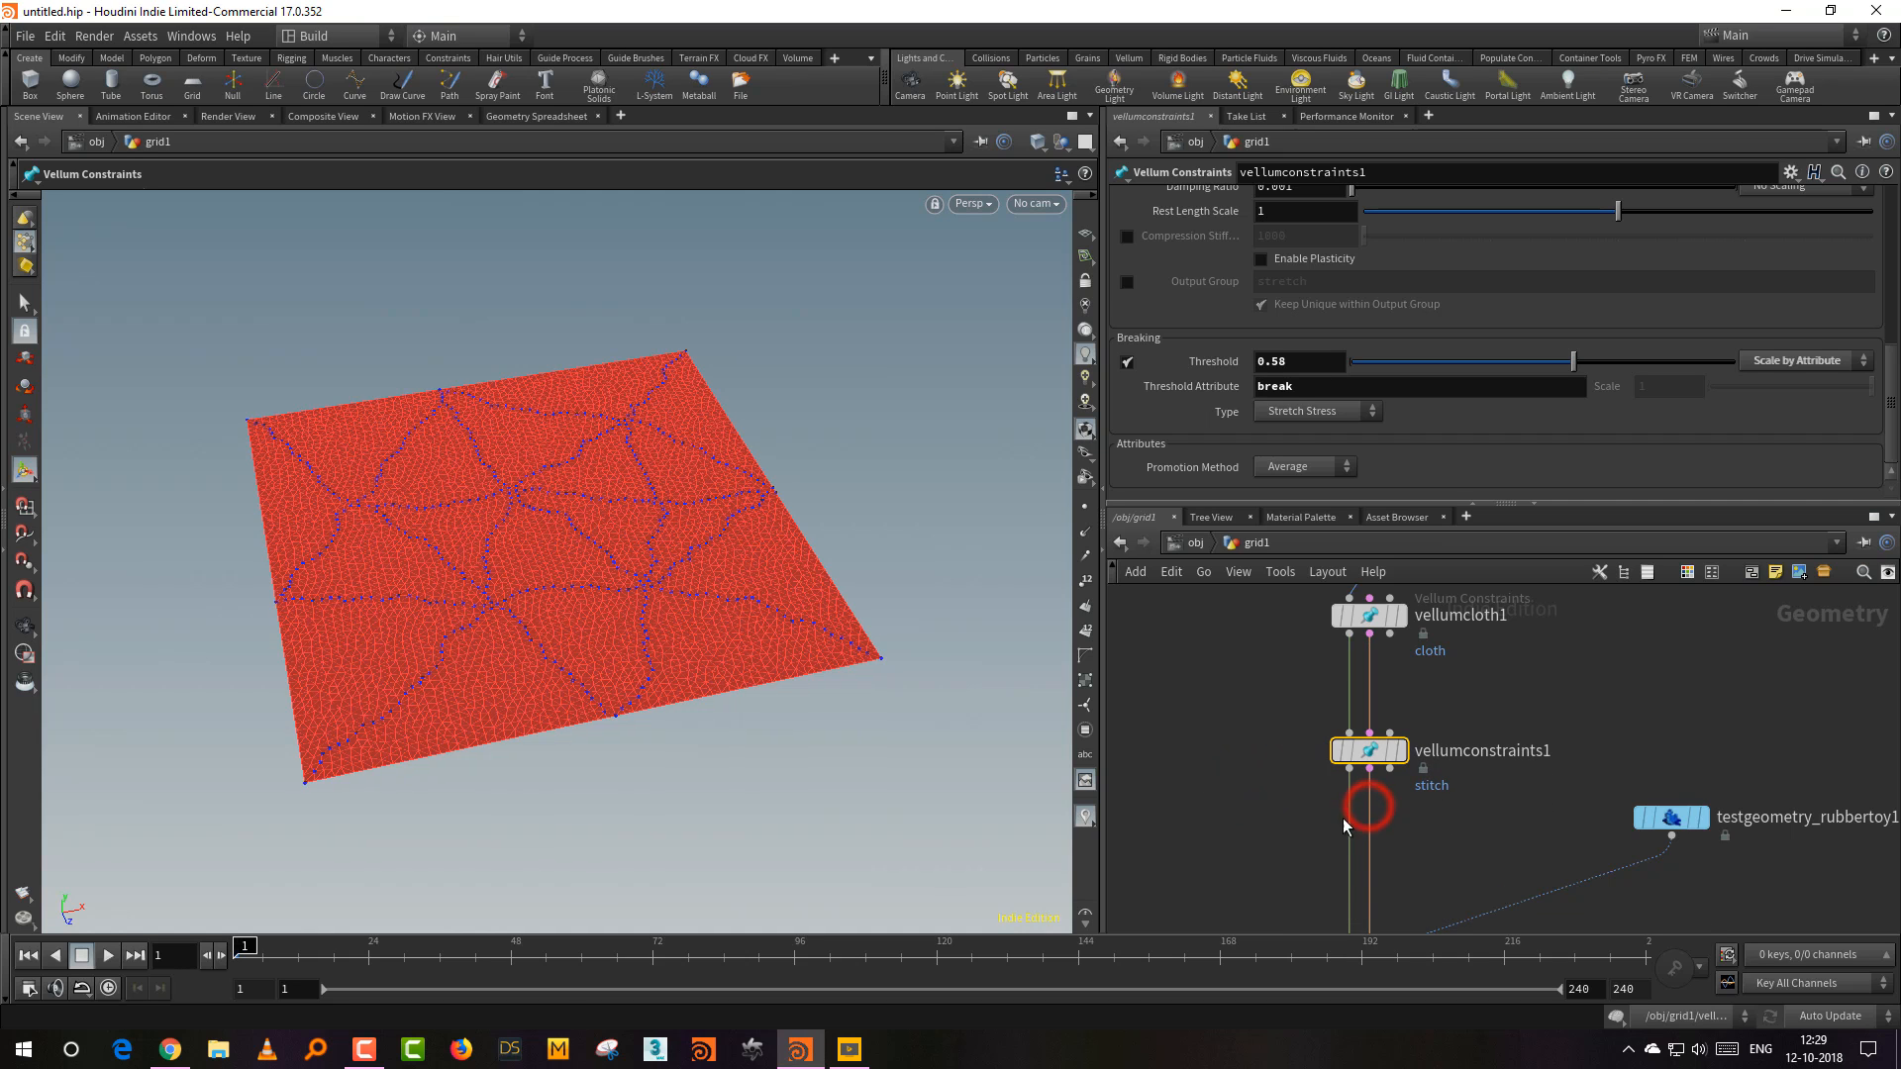
middle_drag(1286, 841, 1256, 817)
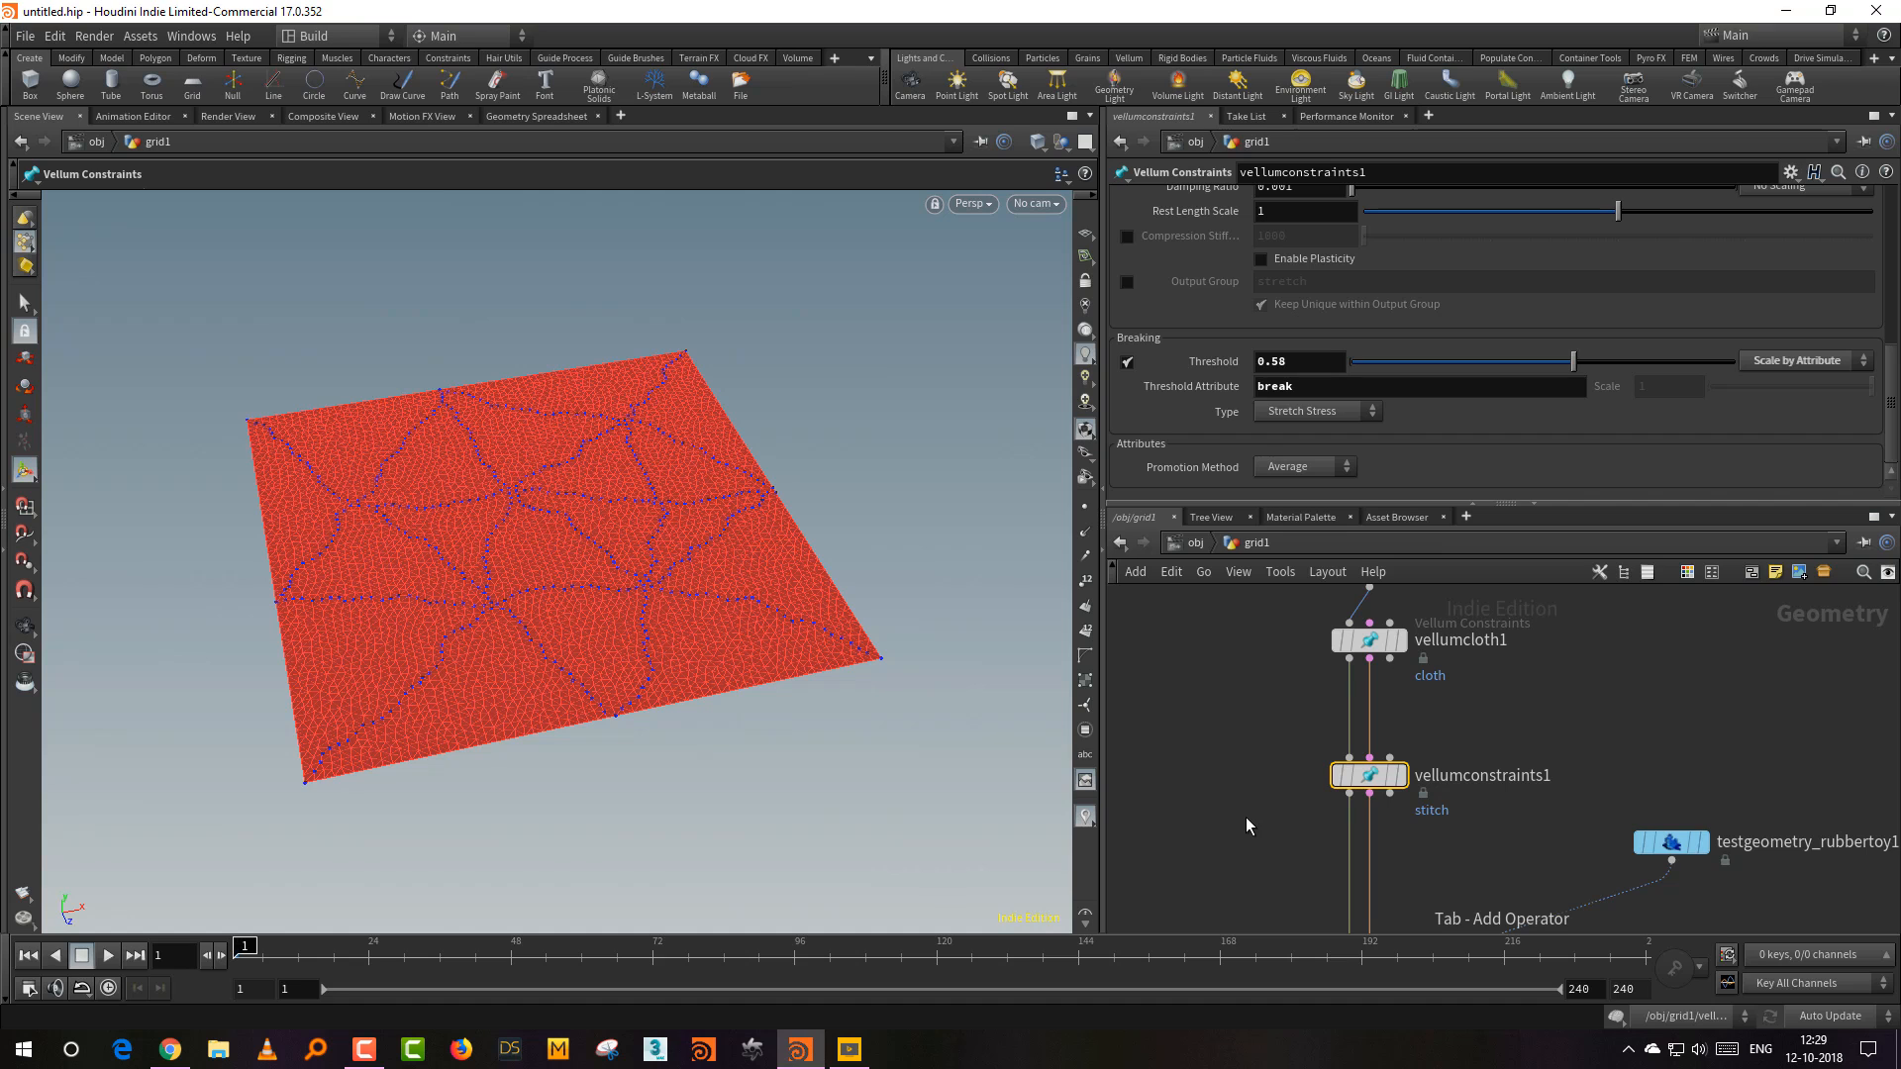
Step: Add an Attribute Wrangle node beside the vellumcloth1 and vellumconstraints1 chain
key(Tab)
key(Escape)
key(Tab)
text(w)
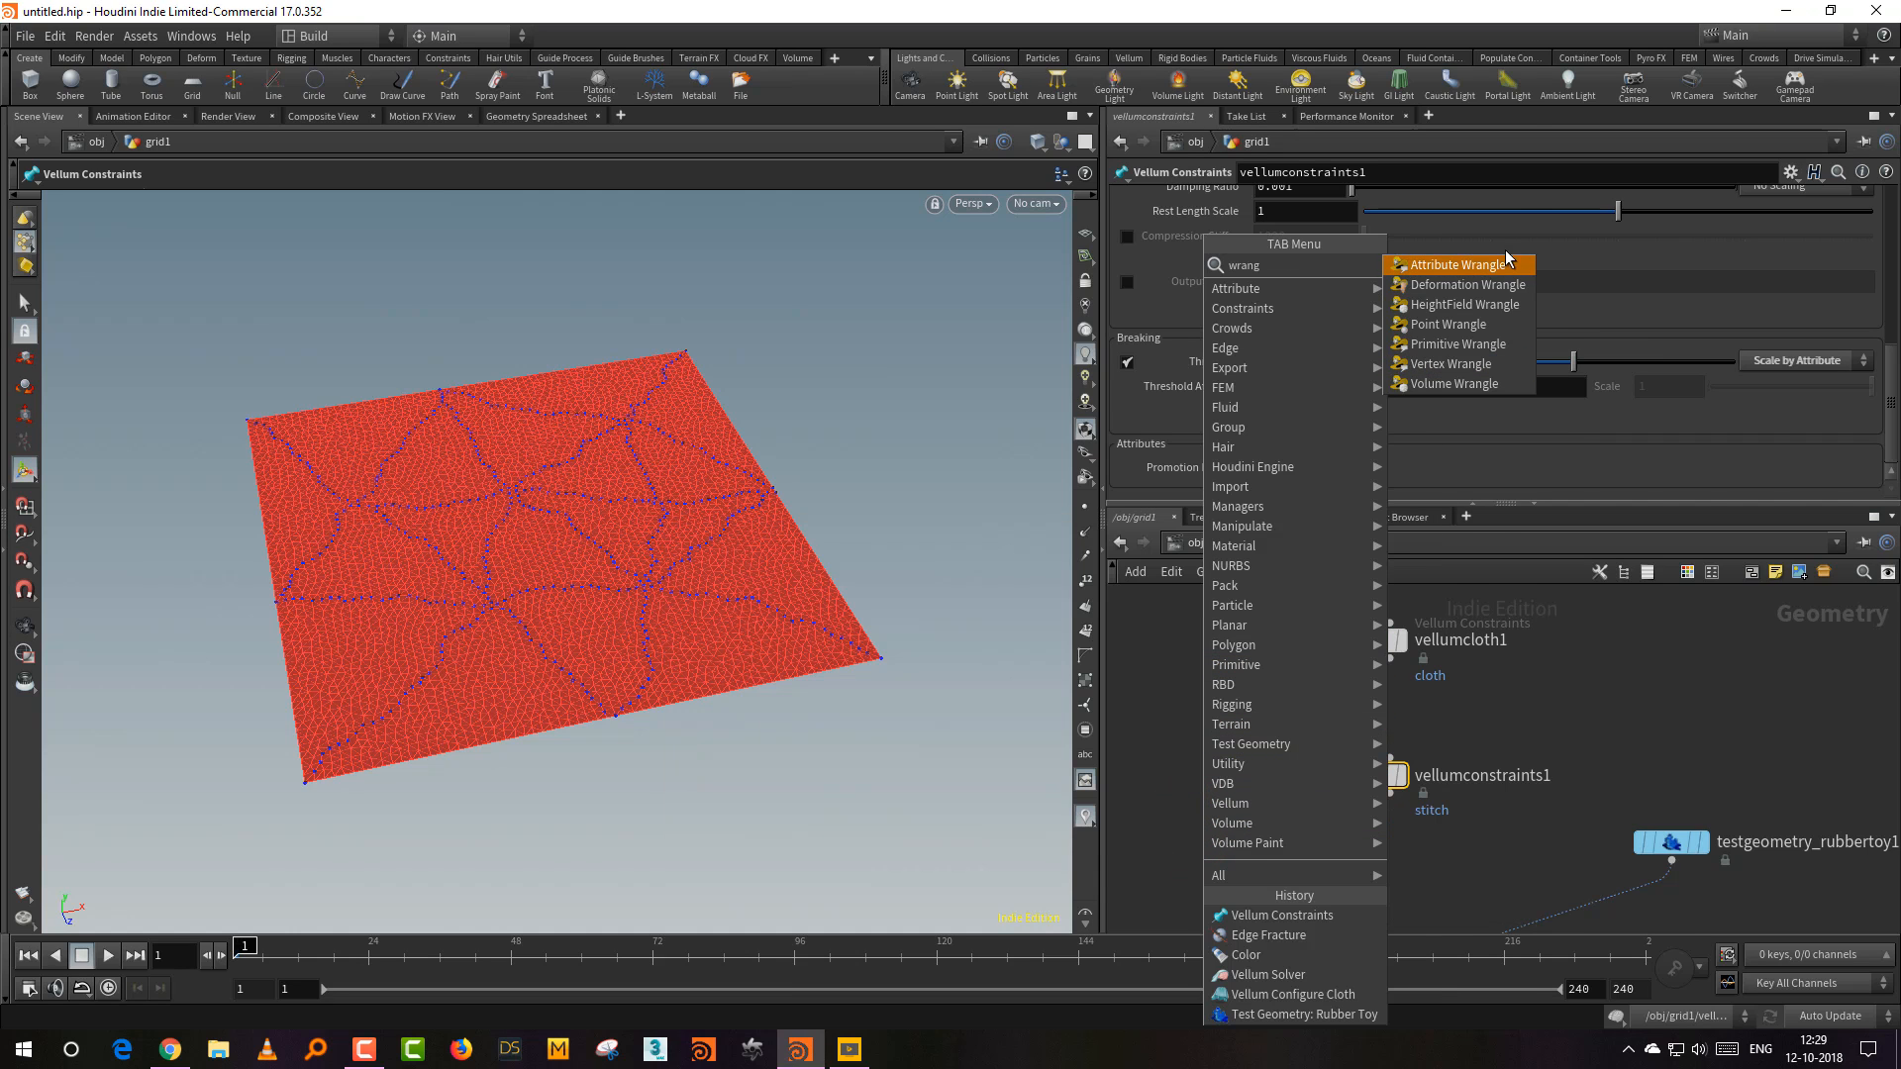
click(1501, 266)
click(1231, 745)
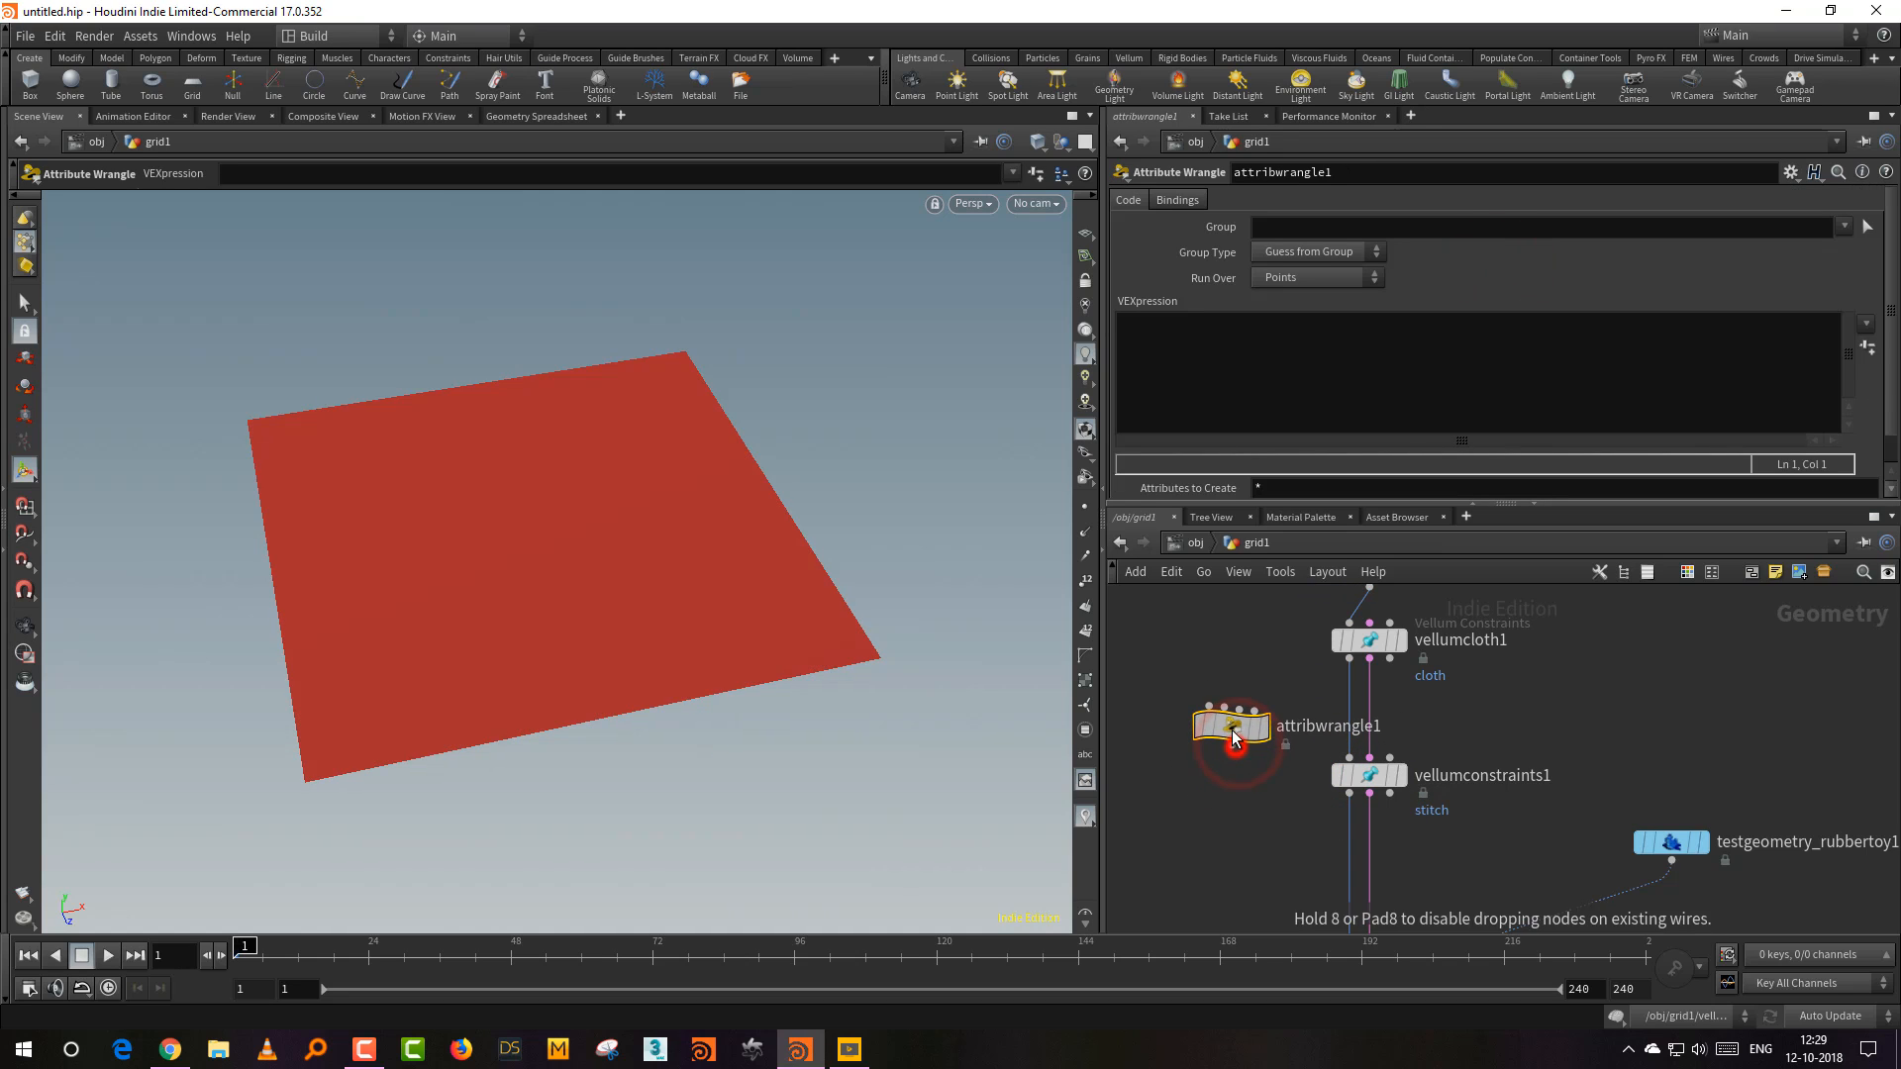
Step: Place attribwrangle1 beside the wires below vellumconstraints1 and connect its first input to the constraint node's first output
drag(1243, 743, 1272, 883)
middle_drag(1276, 772, 1278, 831)
click(1374, 684)
click(1254, 719)
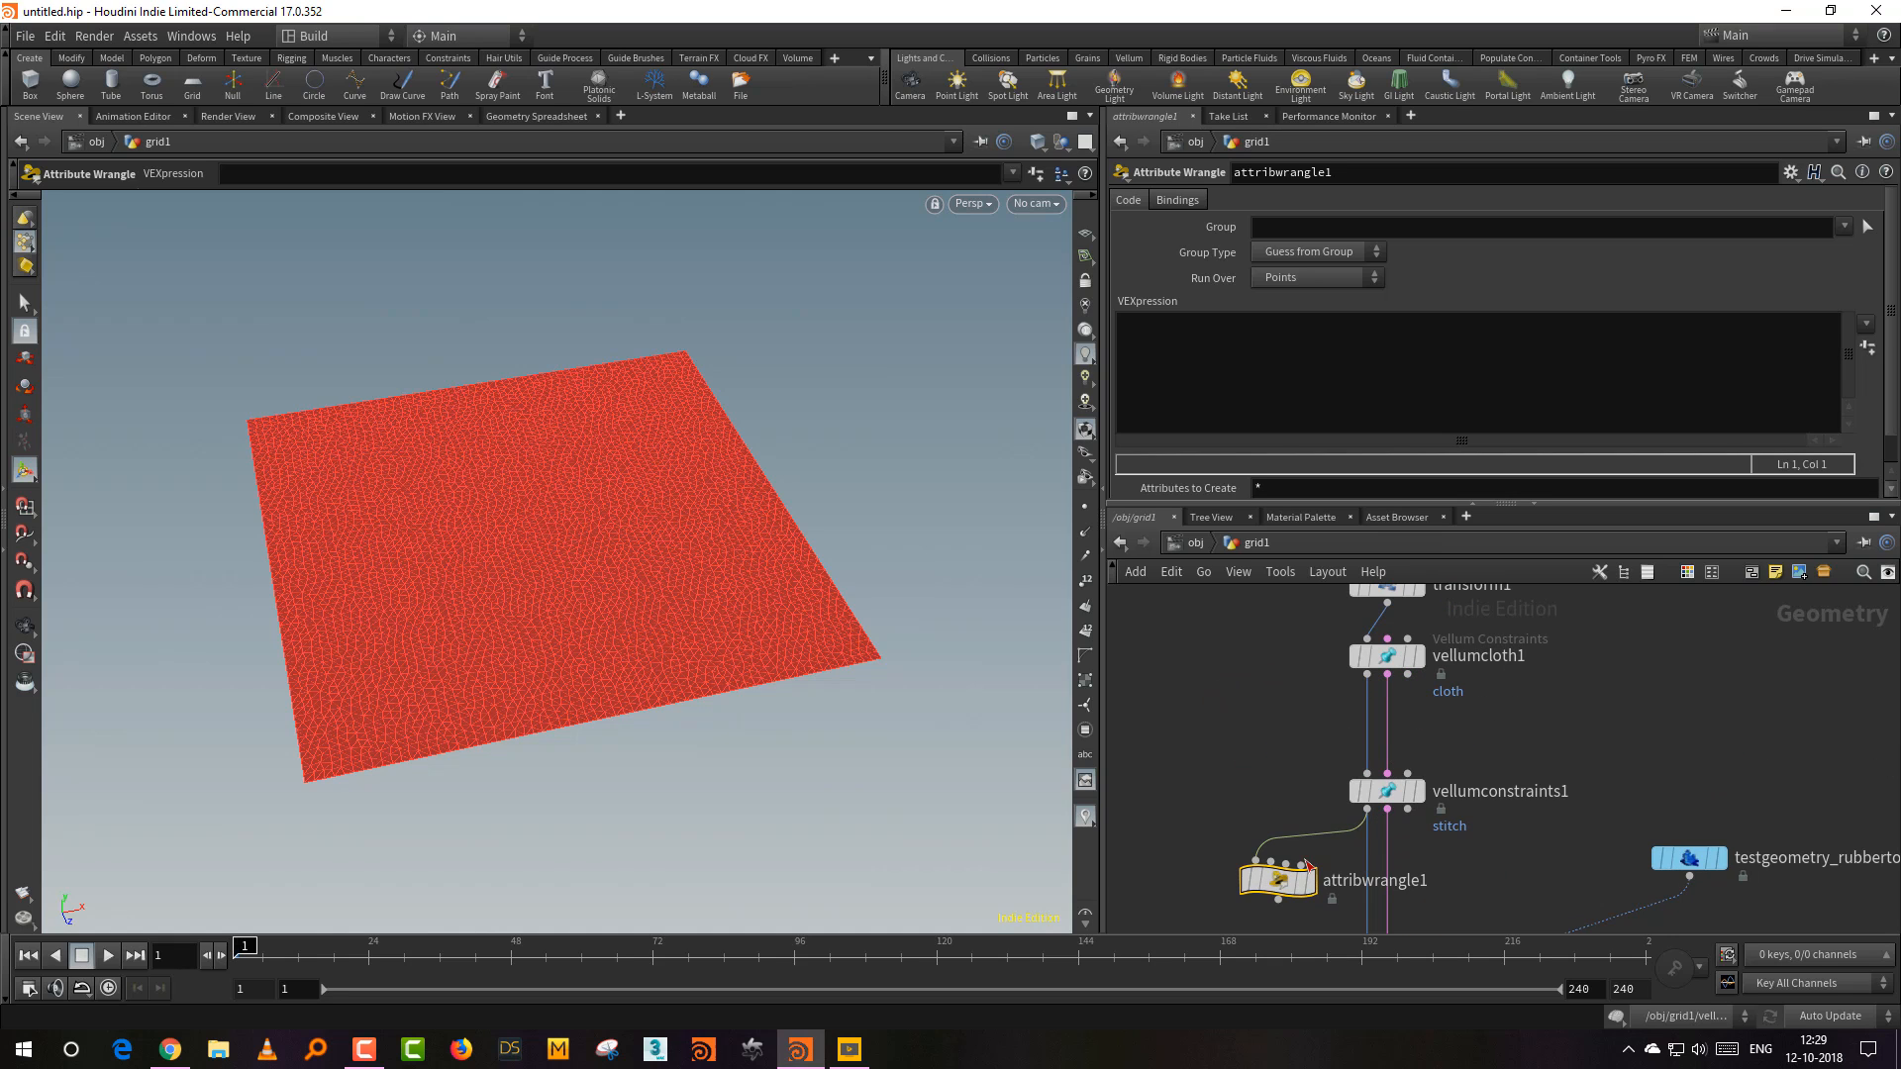
Step: Write the VEXpression f@break = 1; in attribwrangle1
click(1201, 341)
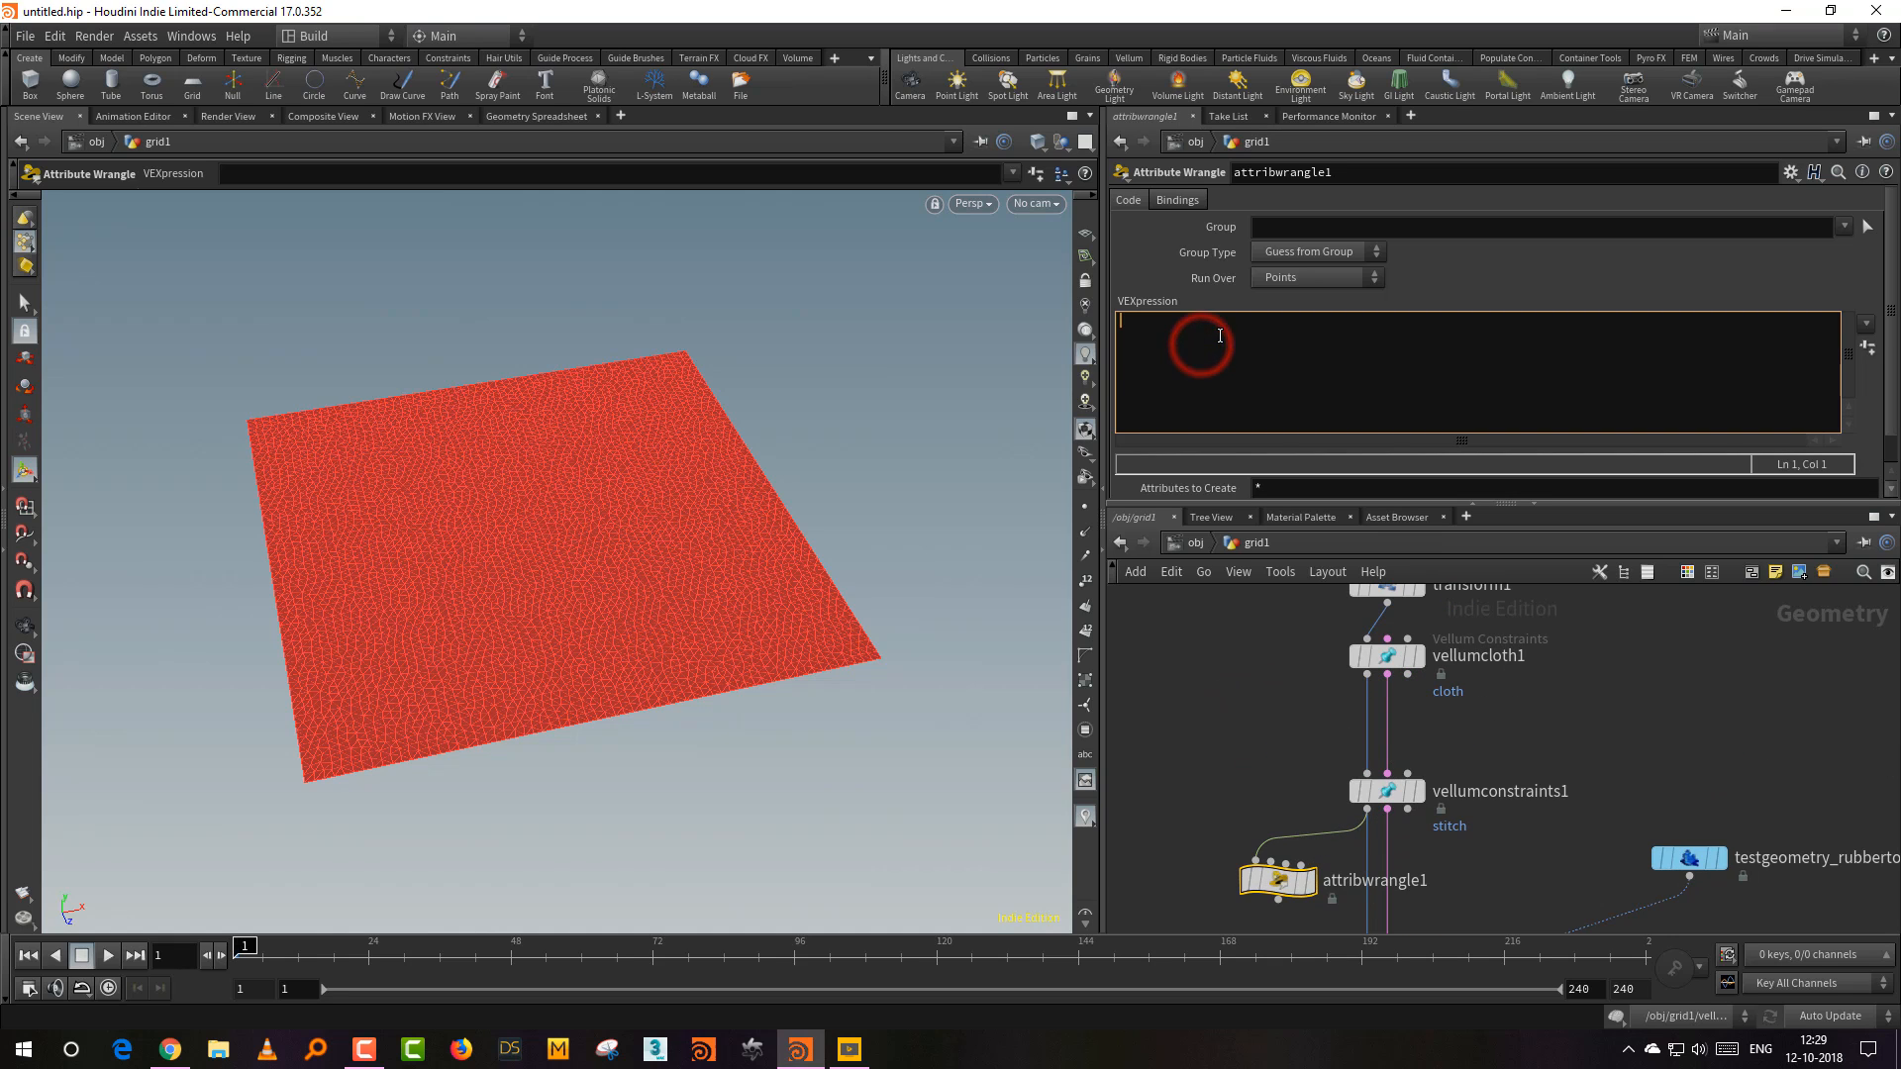
text(f@)
text(brak)
key(BackSpace)
key(BackSpace)
text(e)
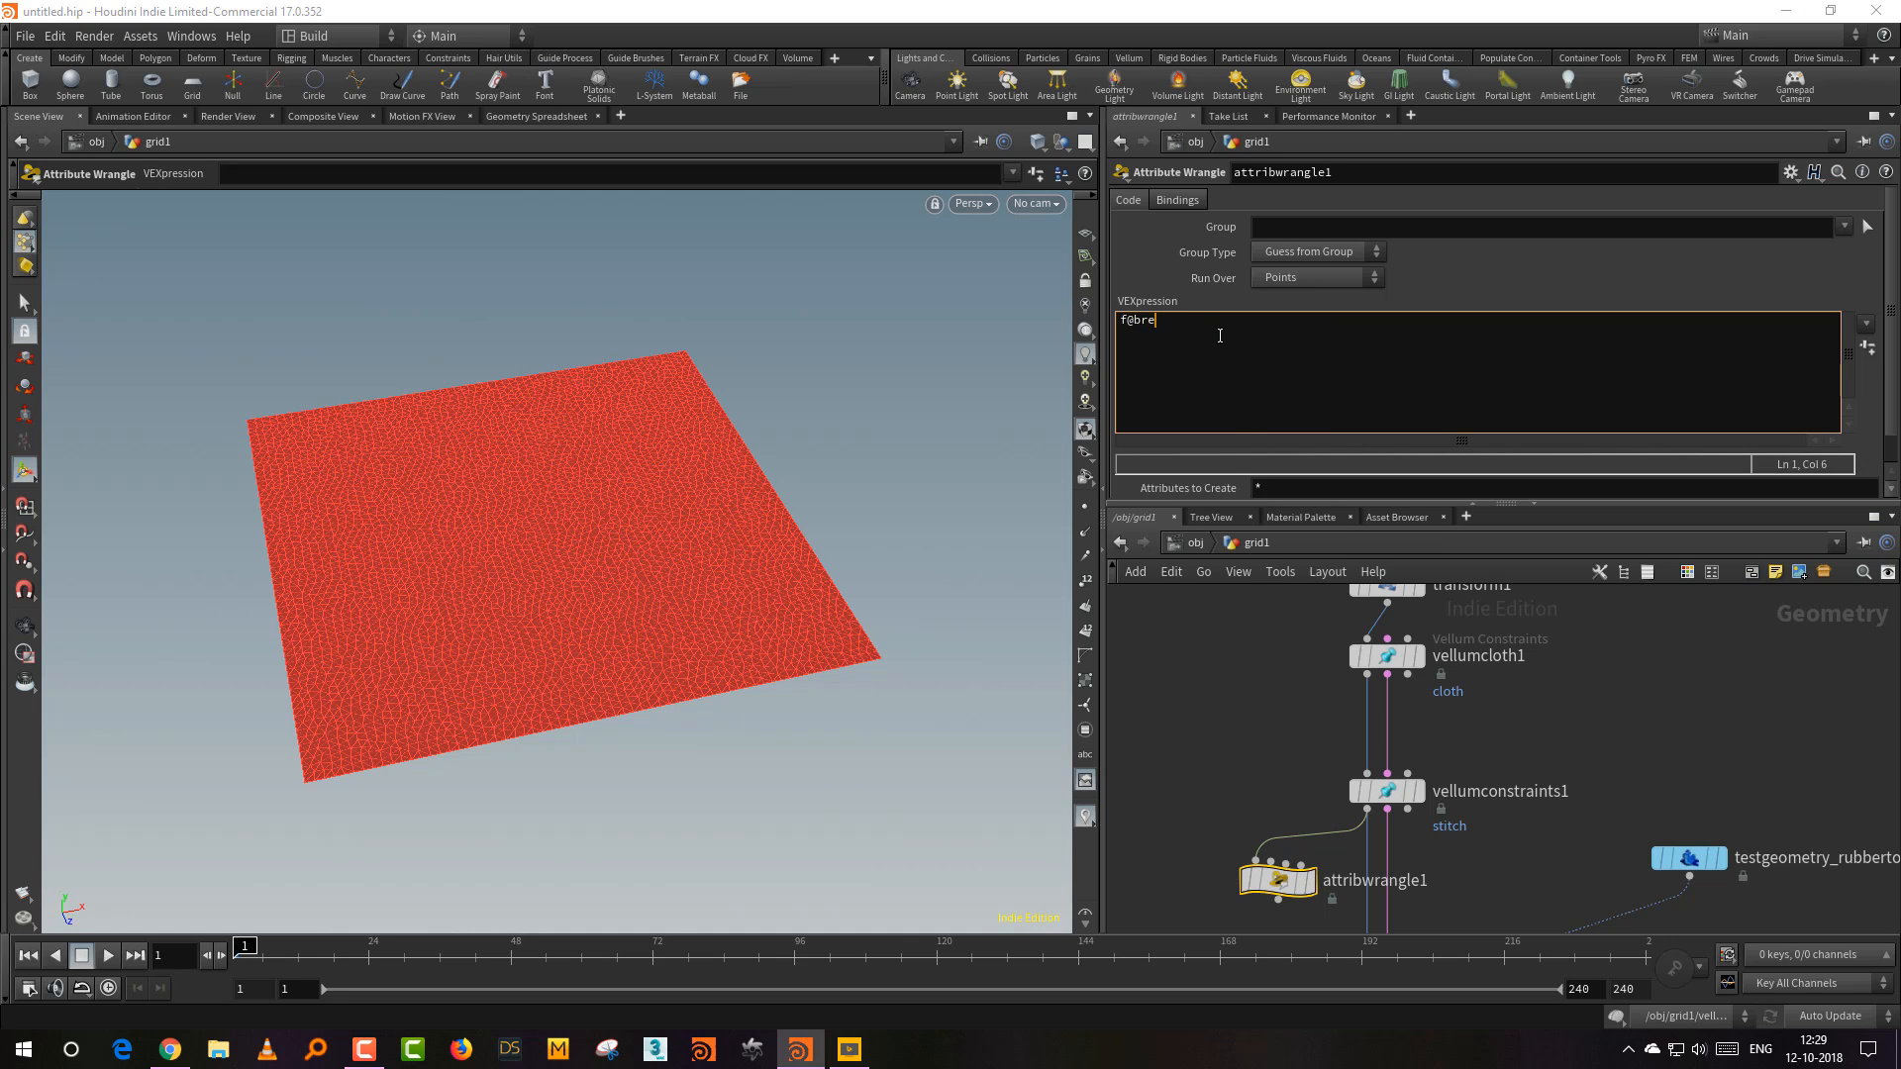
text(ak = 1;)
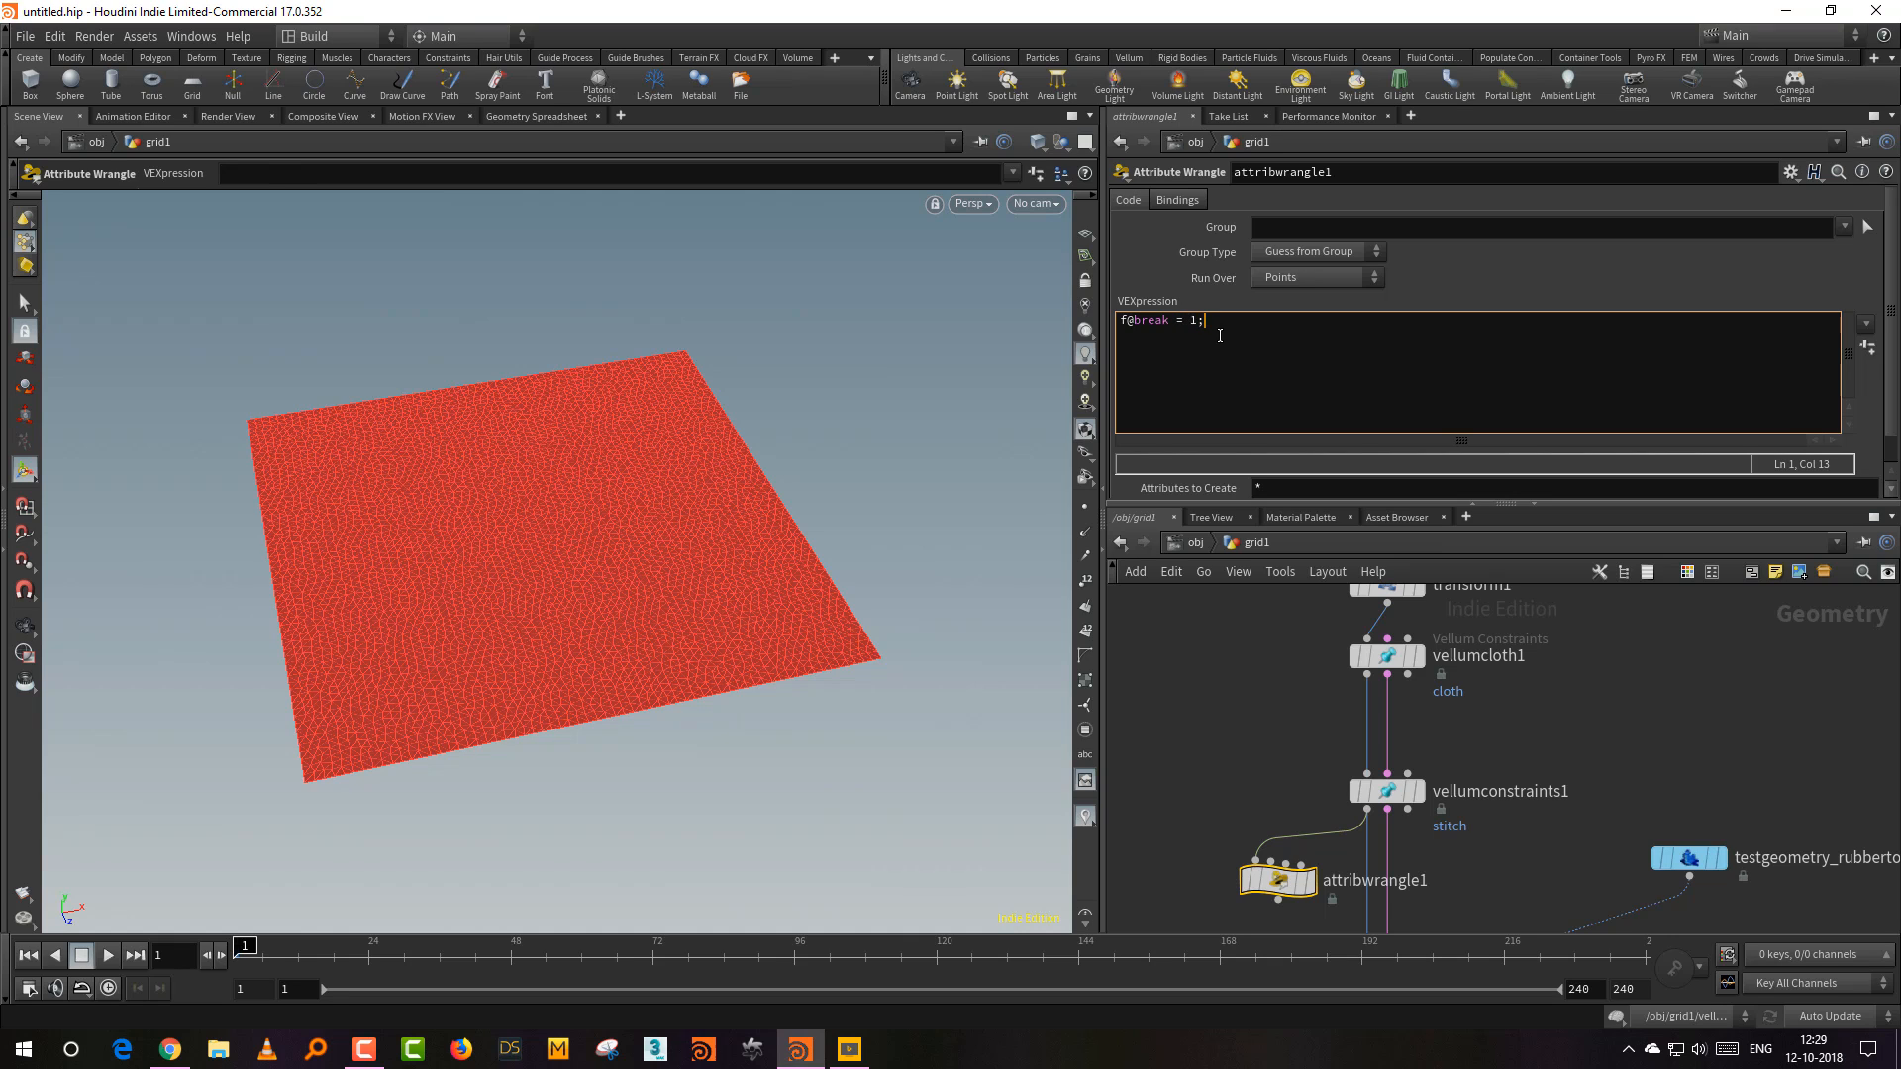
click(1227, 749)
middle_drag(1300, 872, 1311, 798)
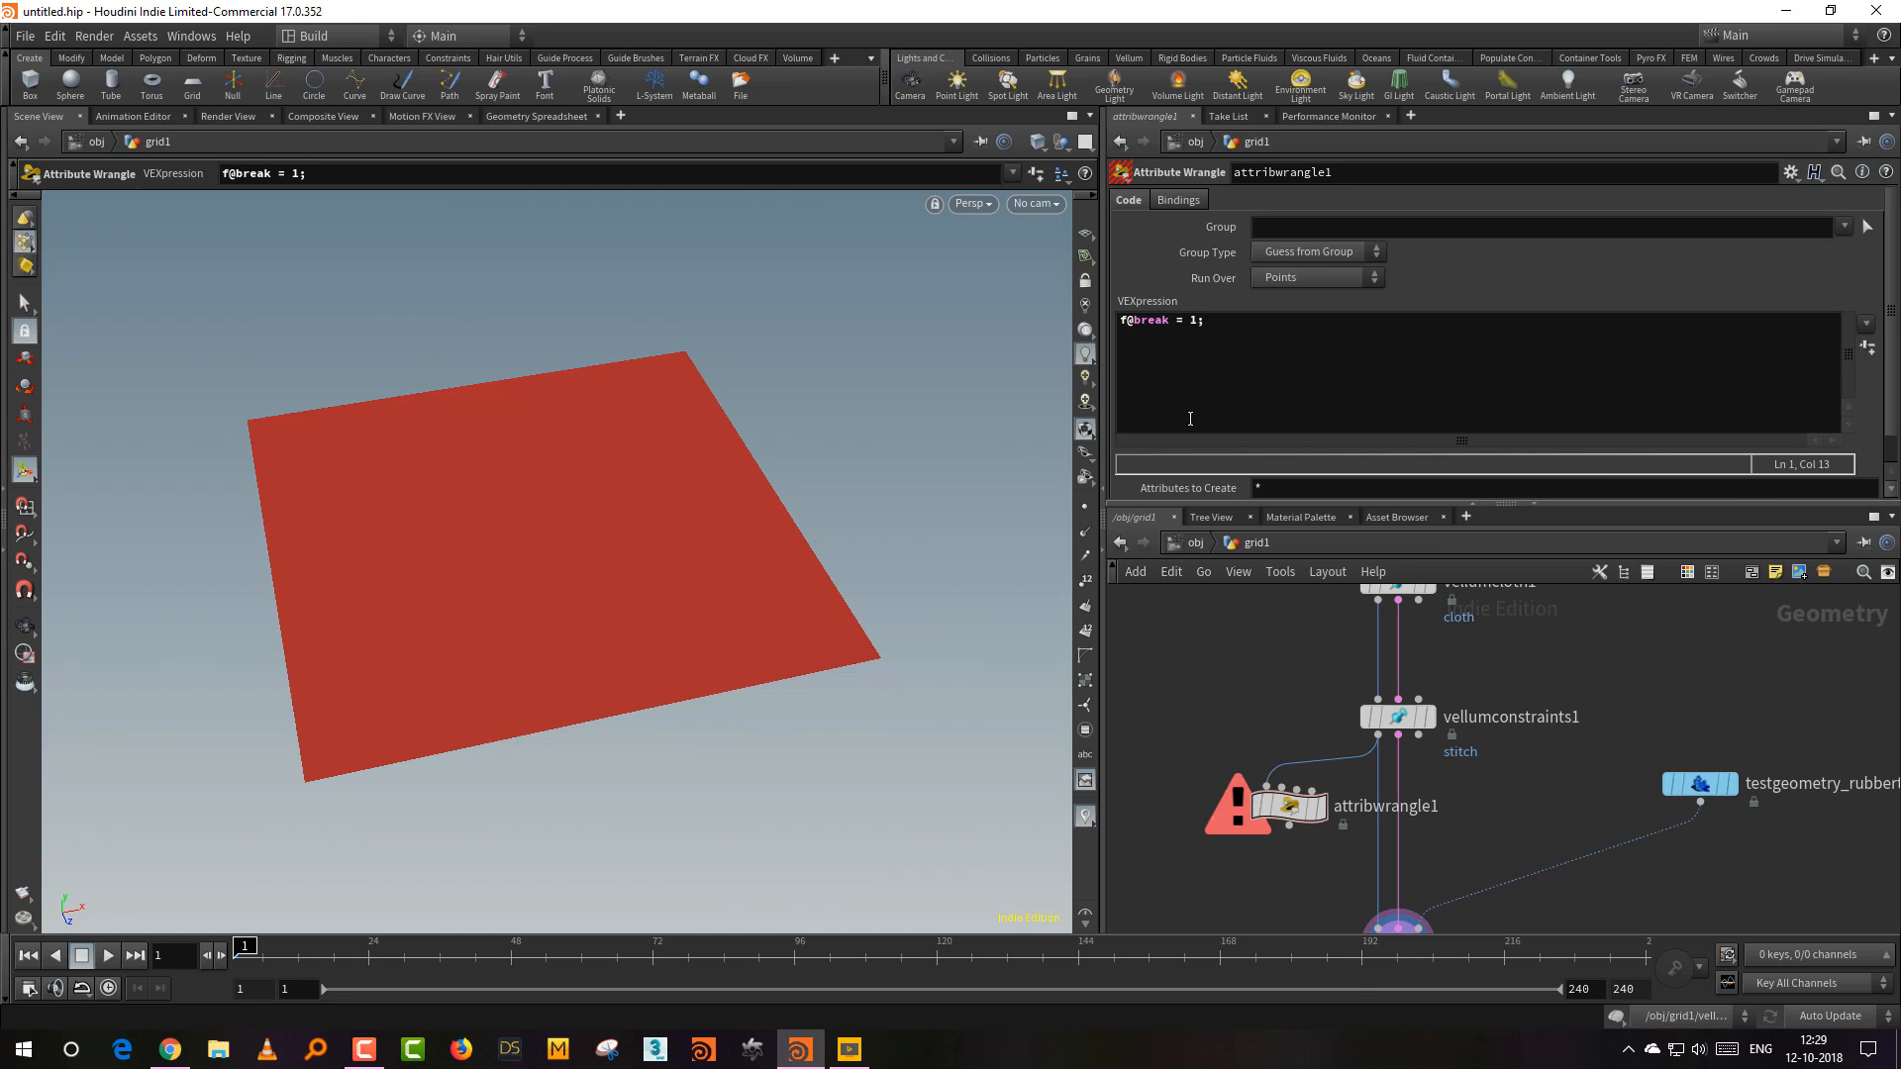
Step: Set the Threshold Attribute on vellumconstraints1 to breakscale
click(1238, 805)
click(1157, 718)
drag(1277, 683, 1547, 735)
click(1360, 386)
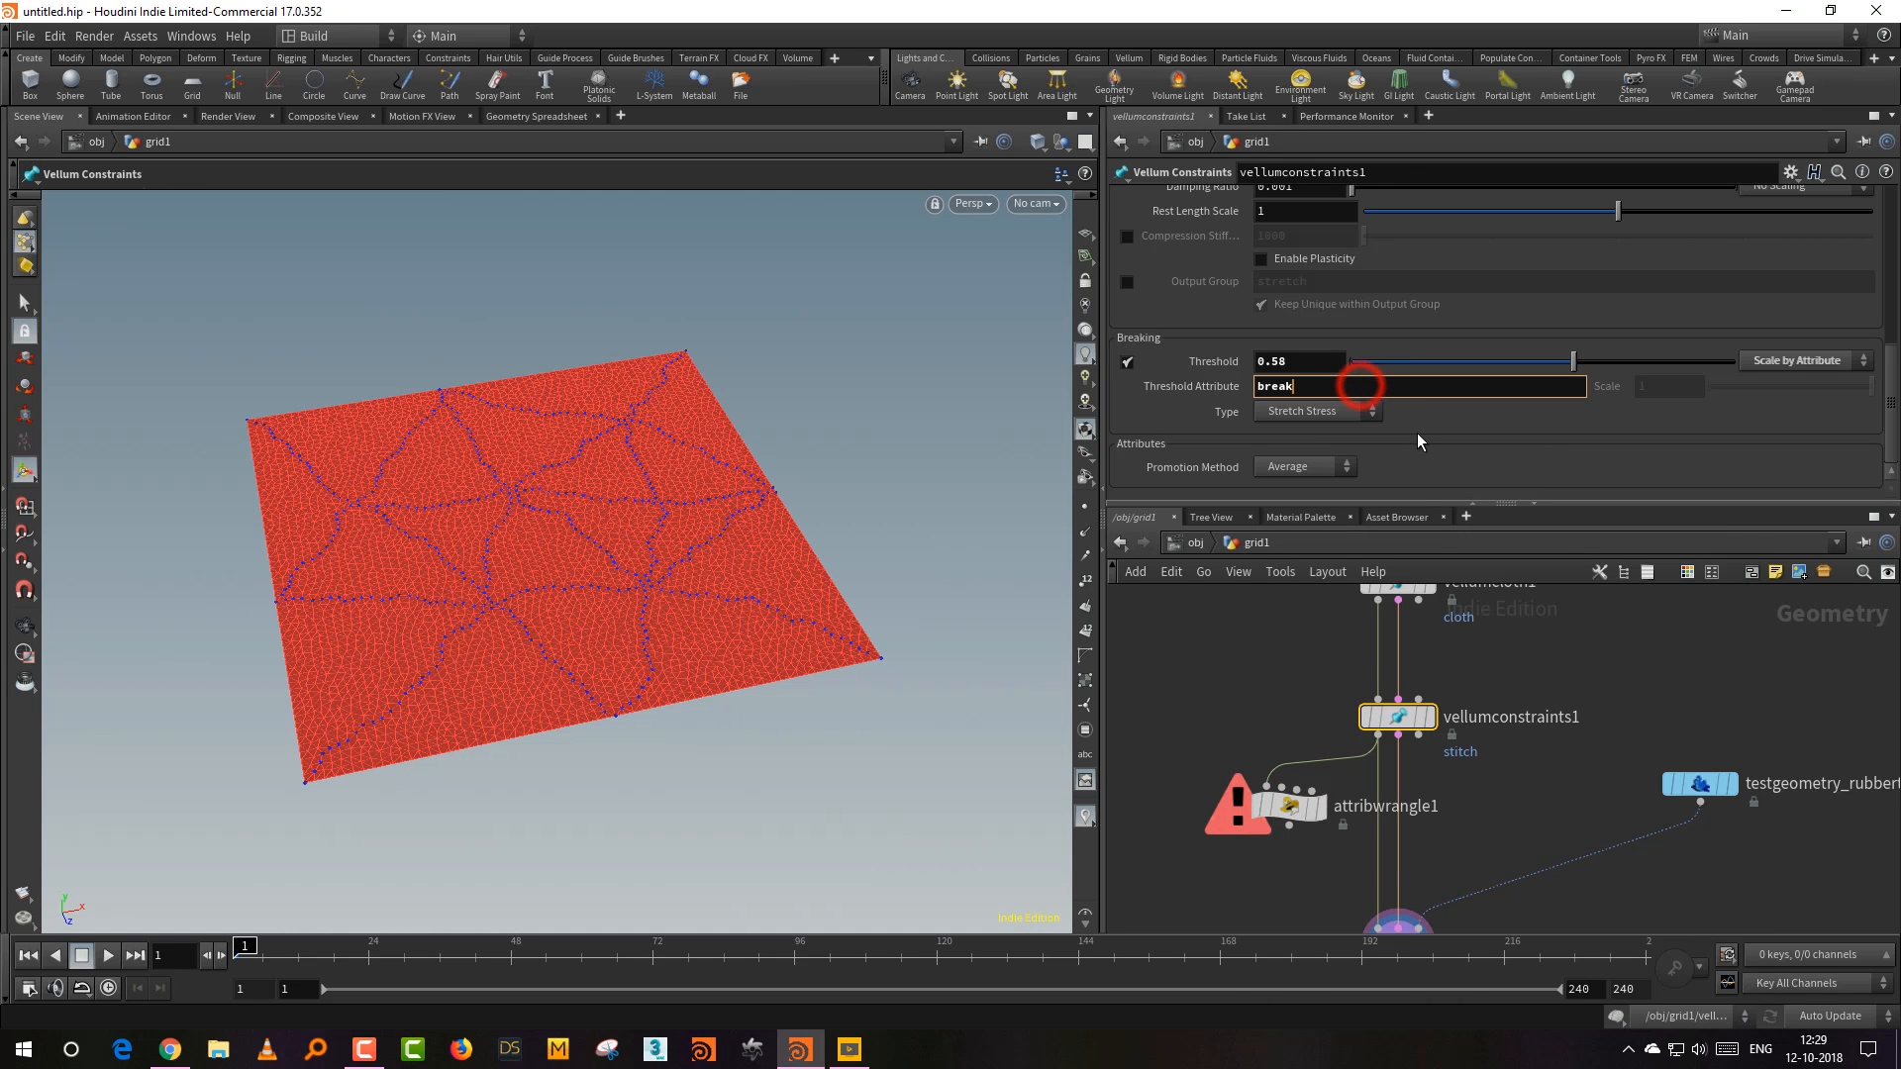
text(scale)
key(Return)
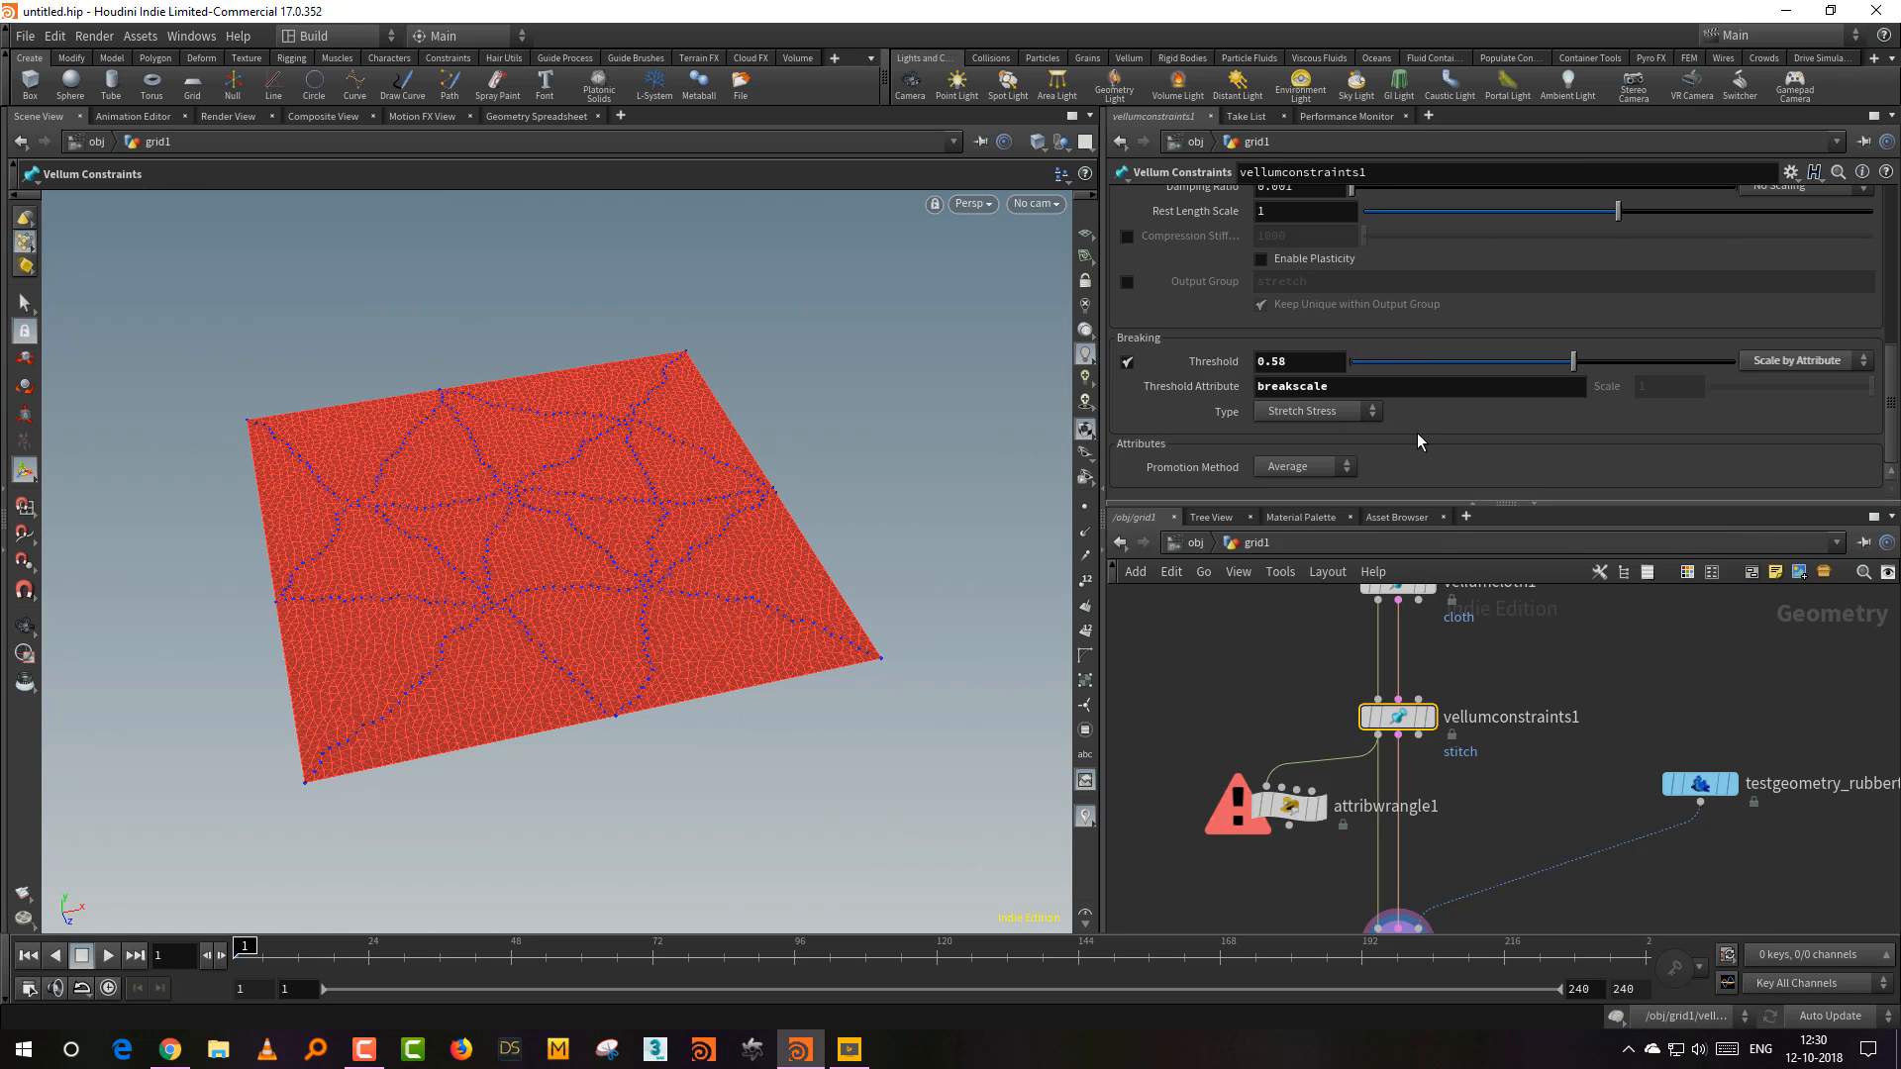
Step: Copy the breakscale attribute name into attribwrangle1's expression so it reads f@breakscale = 1;
double_click(1370, 385)
key(ctrl+c)
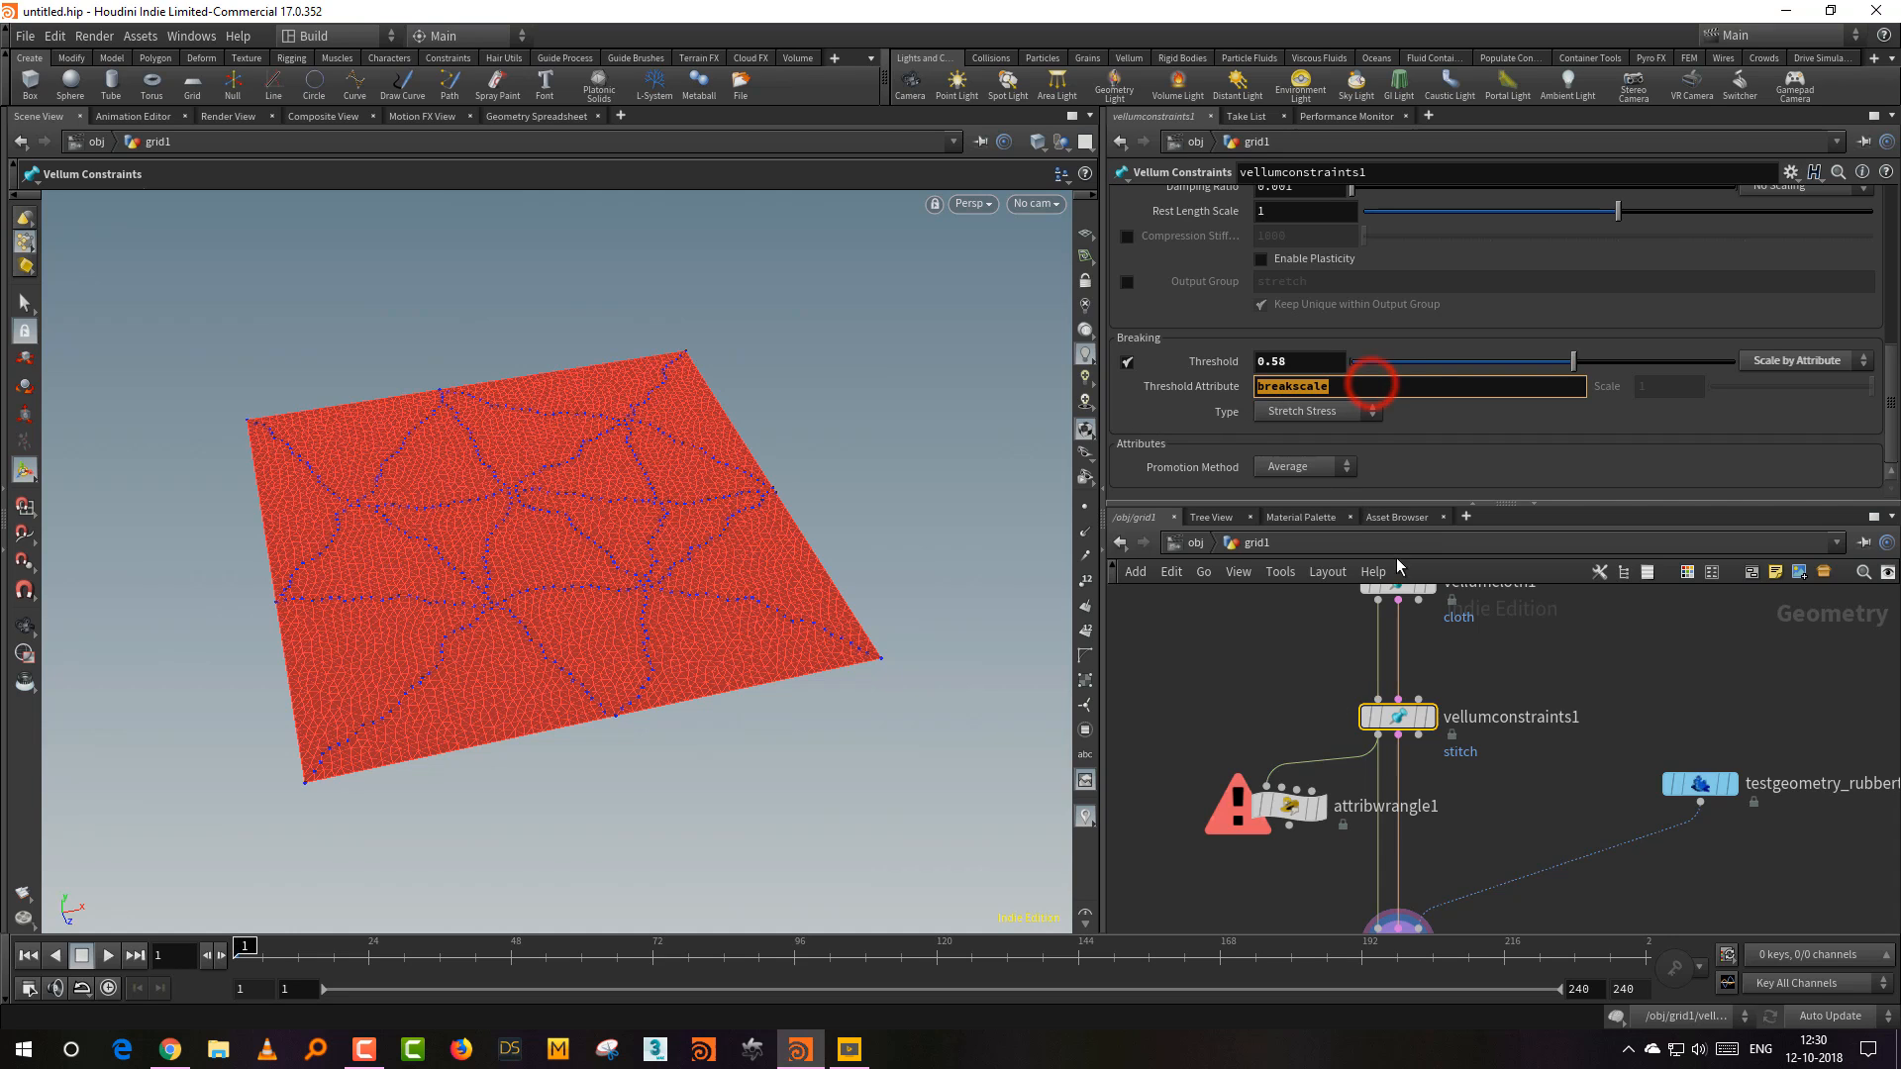
drag(1229, 735, 1315, 798)
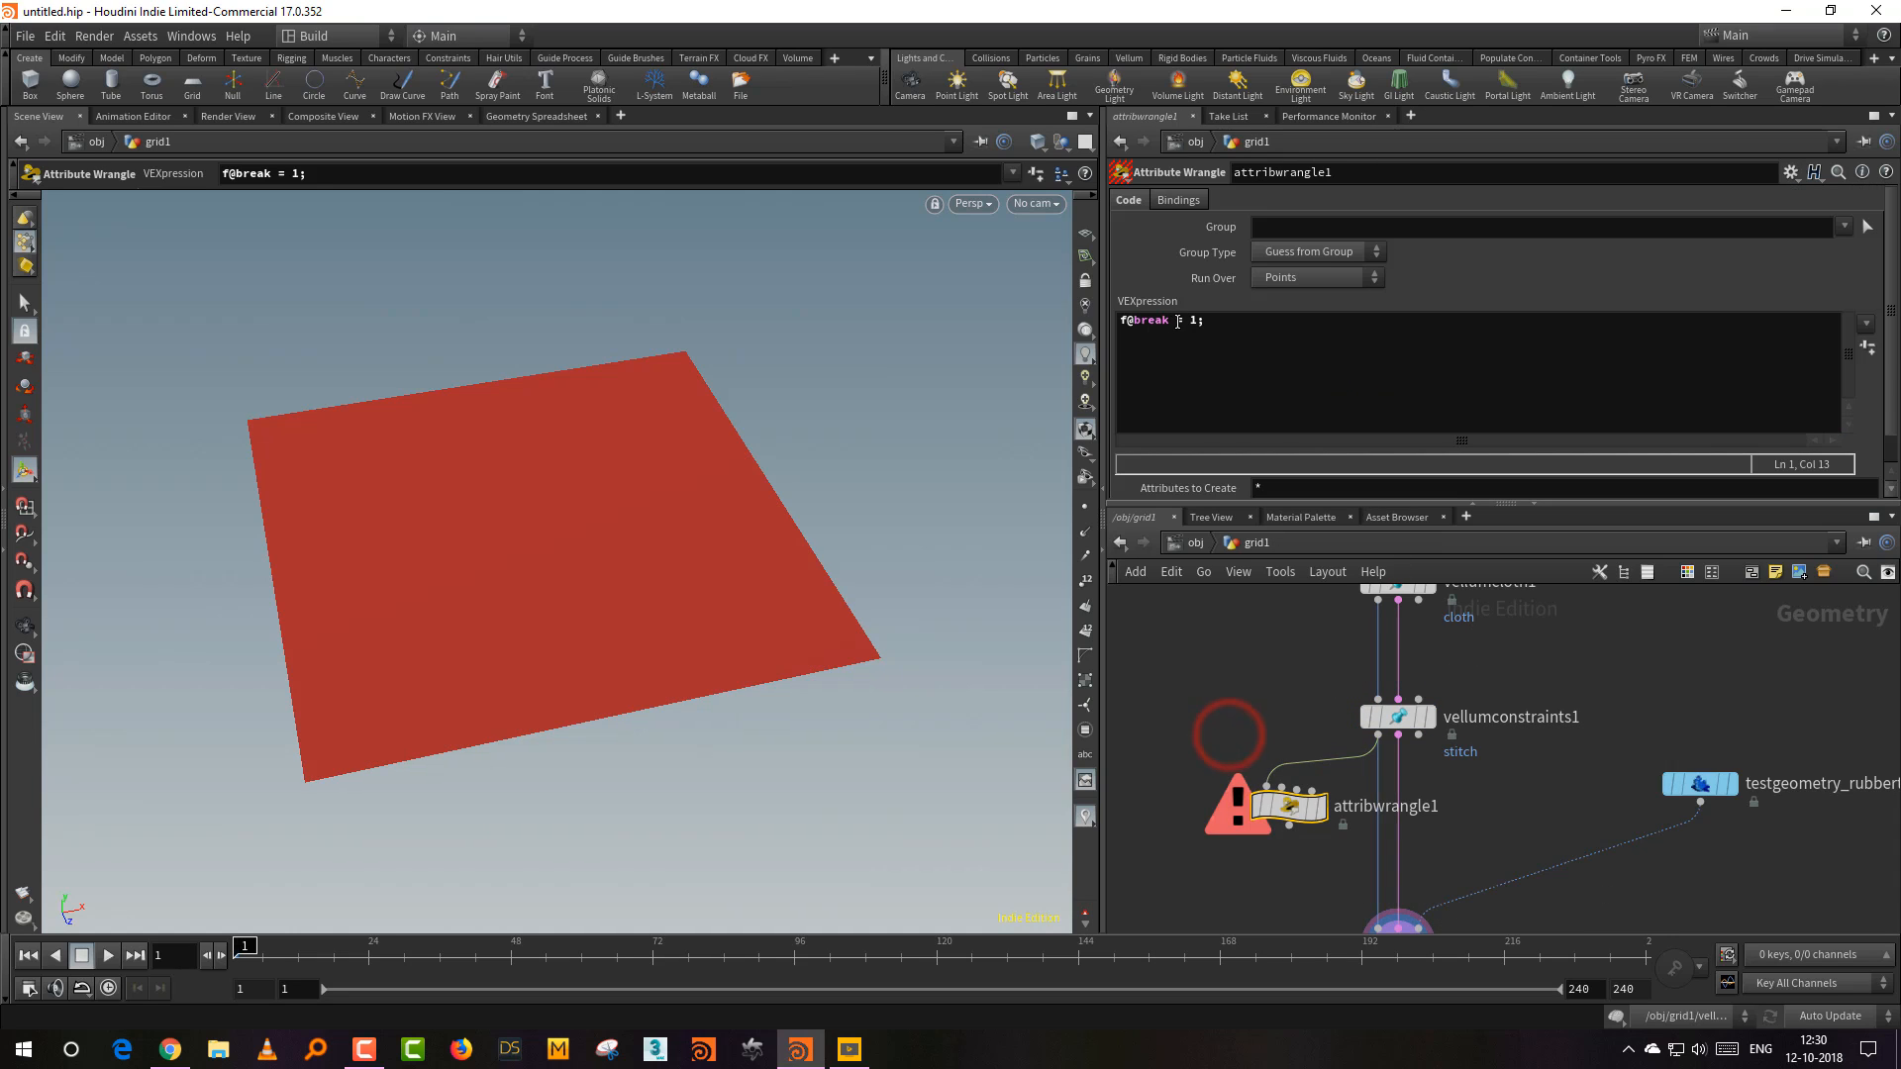
drag(1170, 327, 1145, 327)
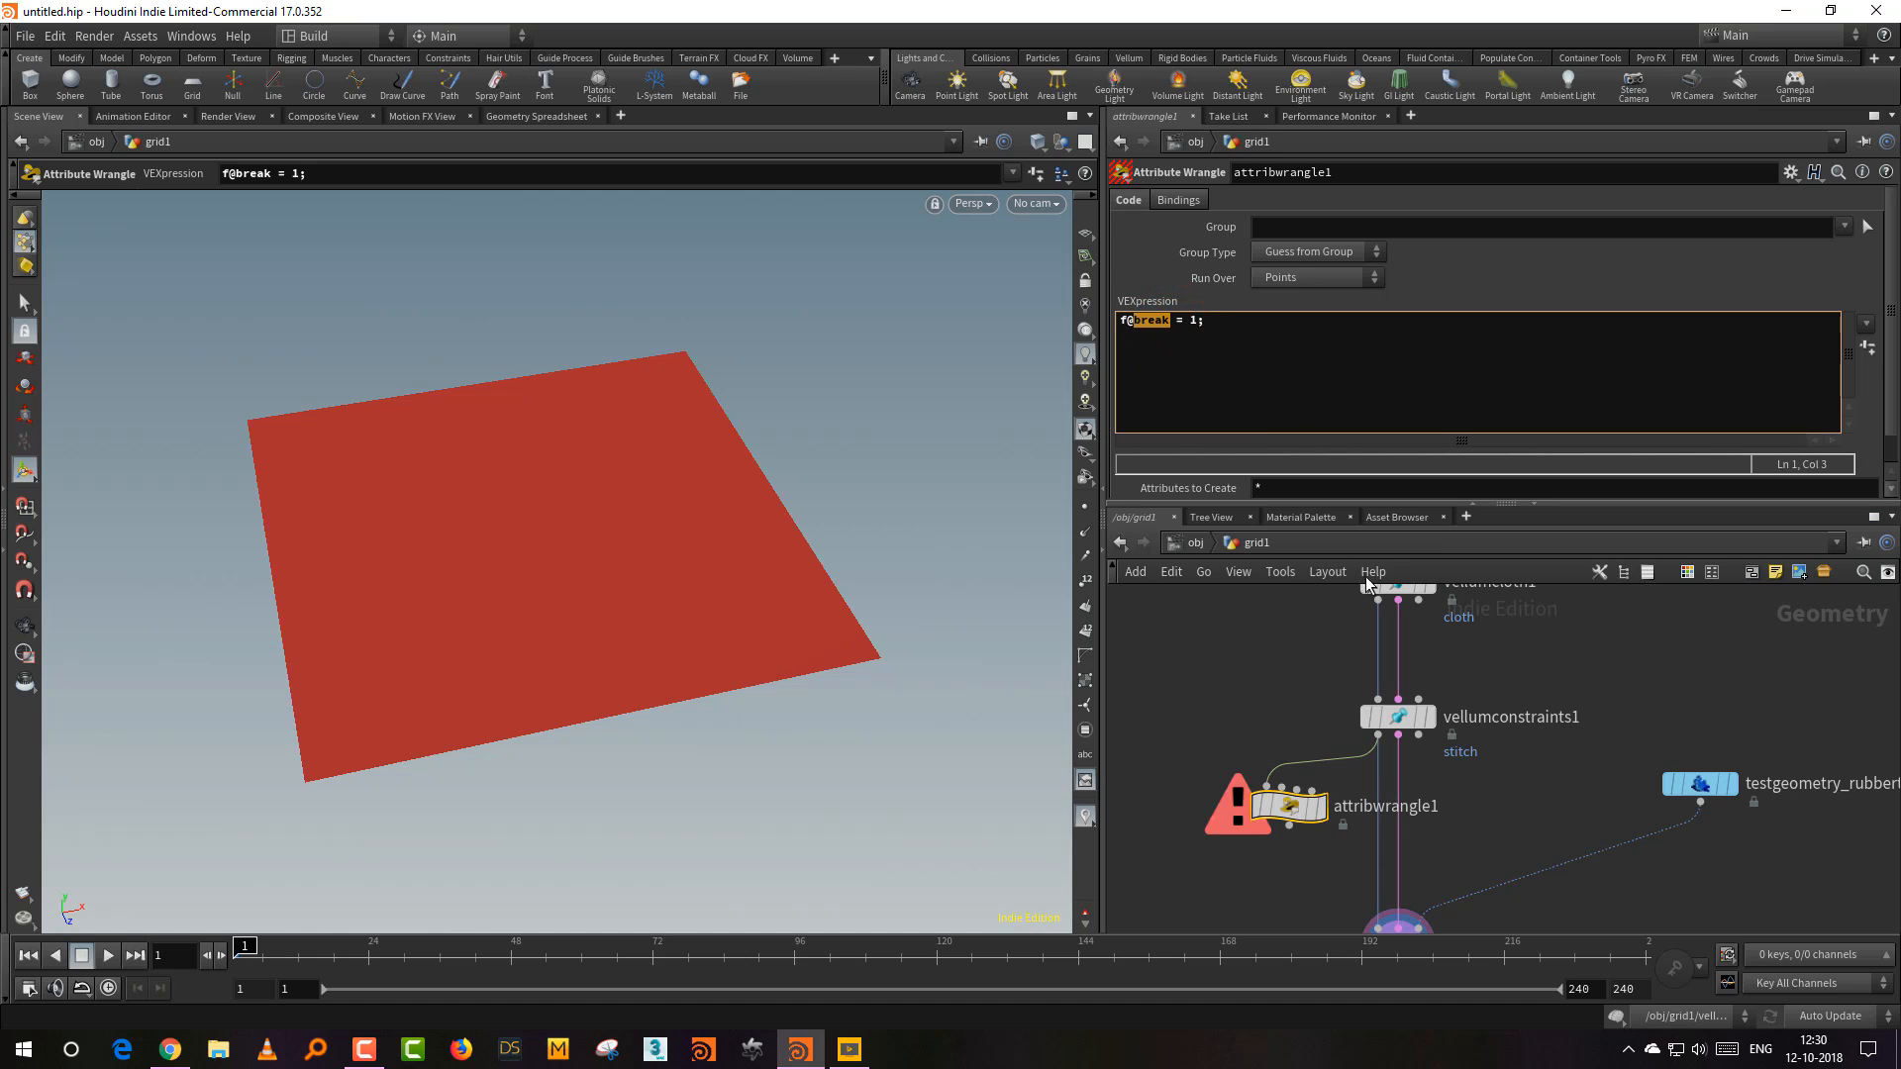
key(ctrl+v)
click(1282, 661)
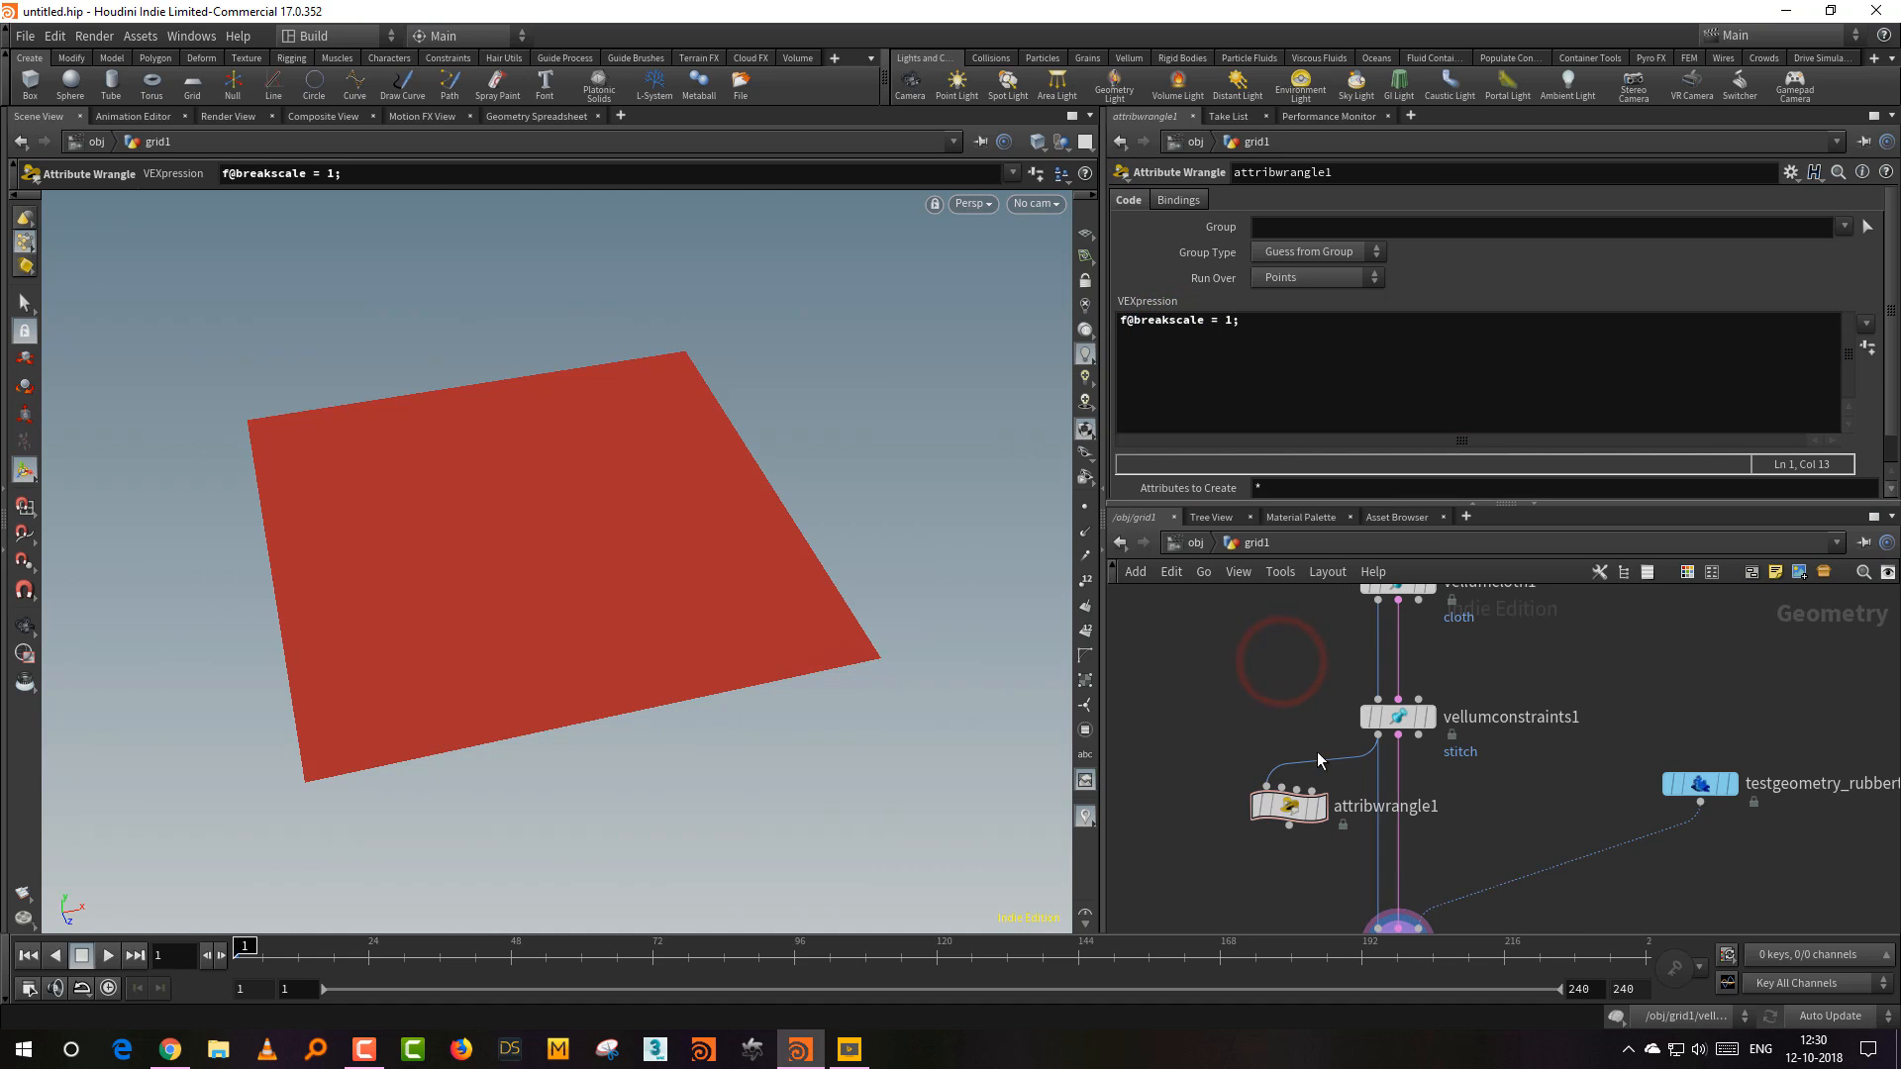
Step: Rewire attribwrangle1 between the first output of vellumcloth1 and the first input of vellumconstraints1
drag(1287, 807, 1301, 648)
click(1380, 602)
click(1250, 657)
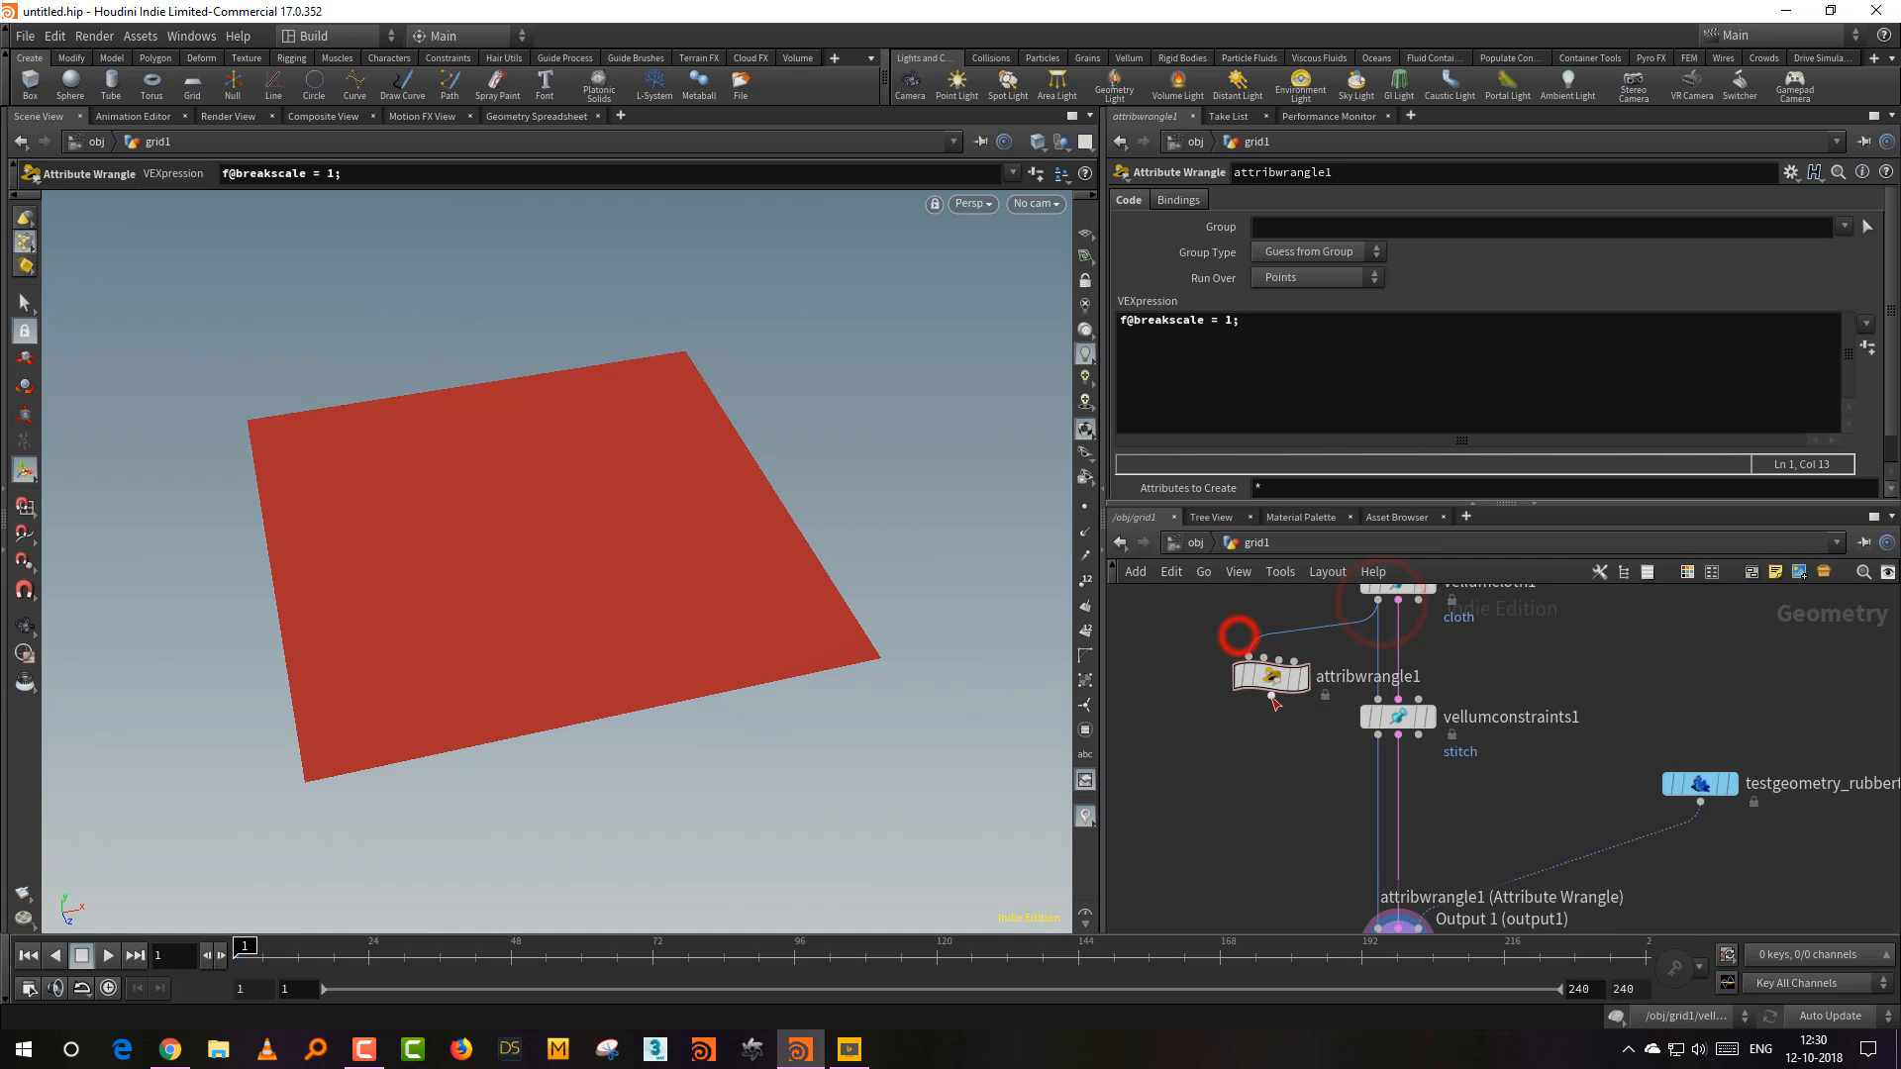
click(1272, 696)
click(1363, 698)
drag(1293, 684, 1330, 682)
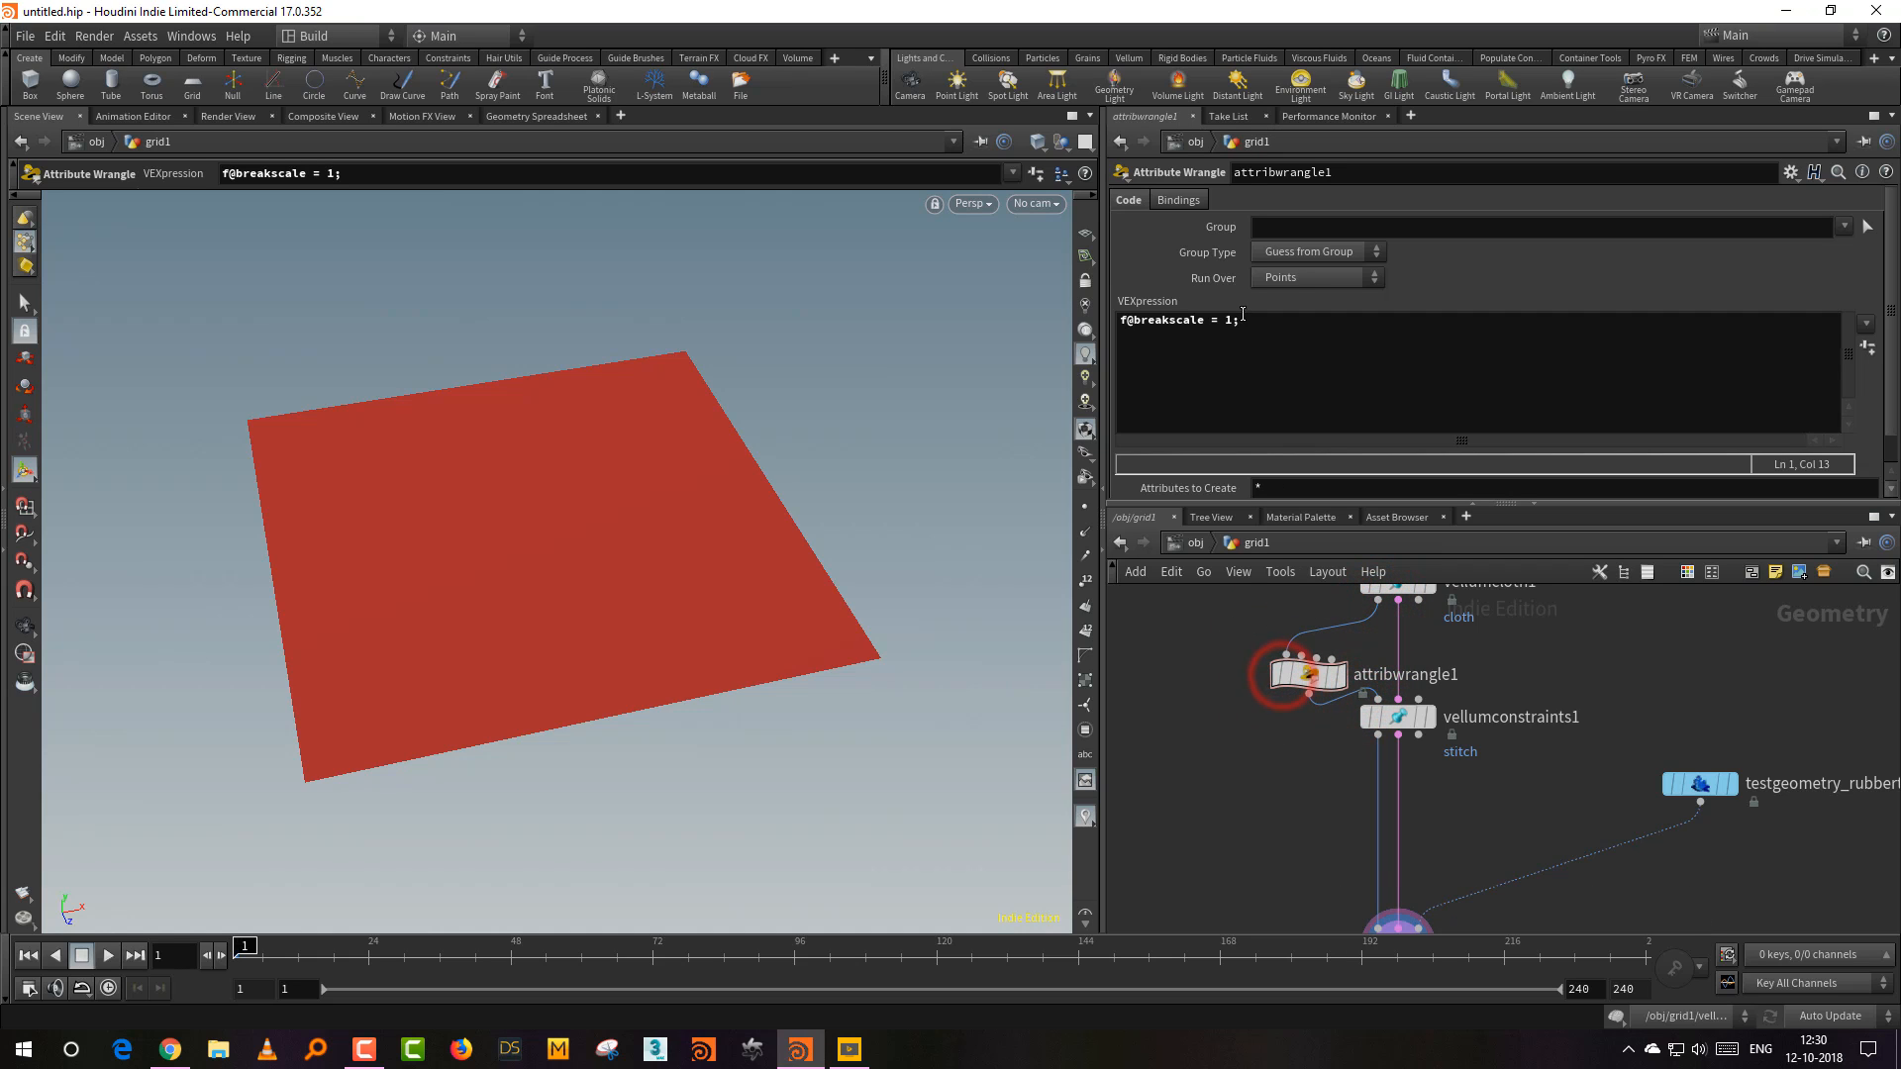
Step: Change the wrangle expression to f@breakscale = 0; and move vellumconstraints1 slightly farther below the wrangle
click(1228, 322)
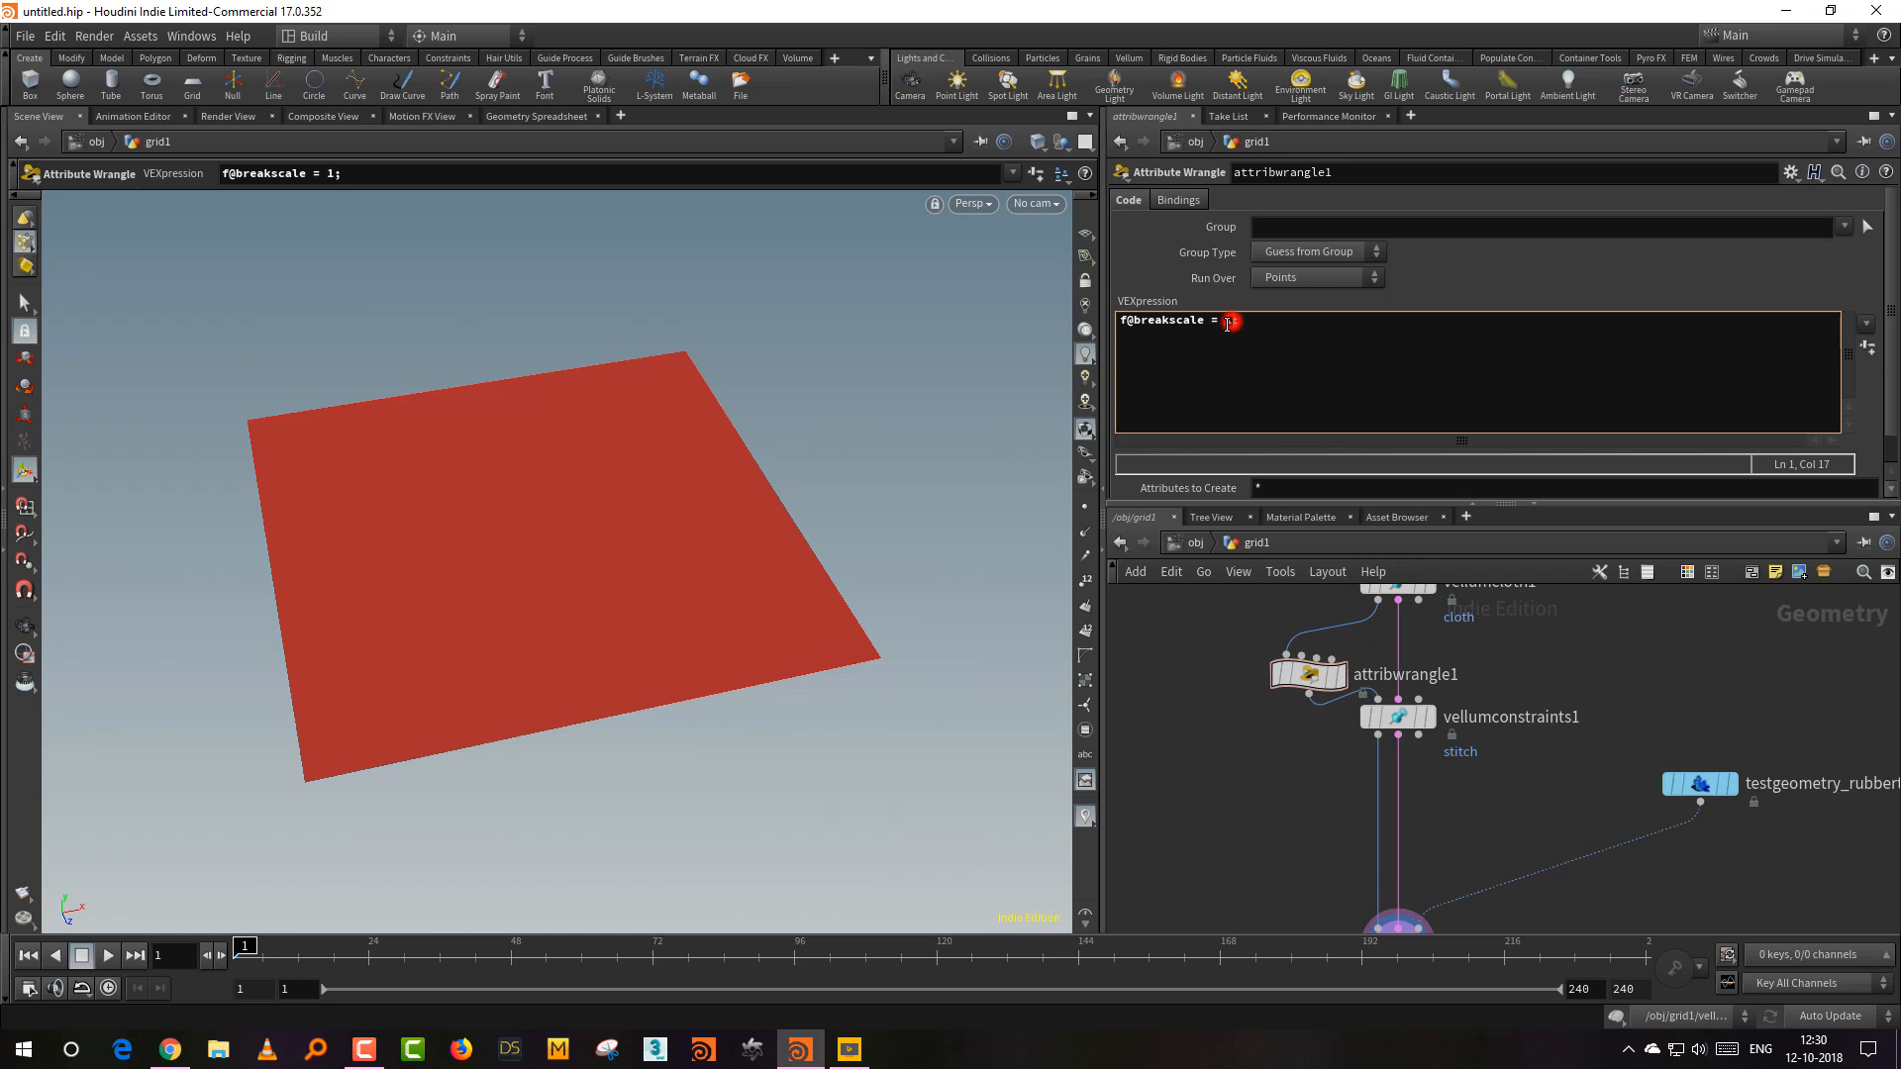
click(1207, 717)
drag(1392, 715, 1392, 758)
Step: Play the simulation to check the tearing with the zero break scale, stop it, and rewind to frame 1
middle_drag(1526, 712, 1519, 598)
middle_drag(1519, 728, 1515, 671)
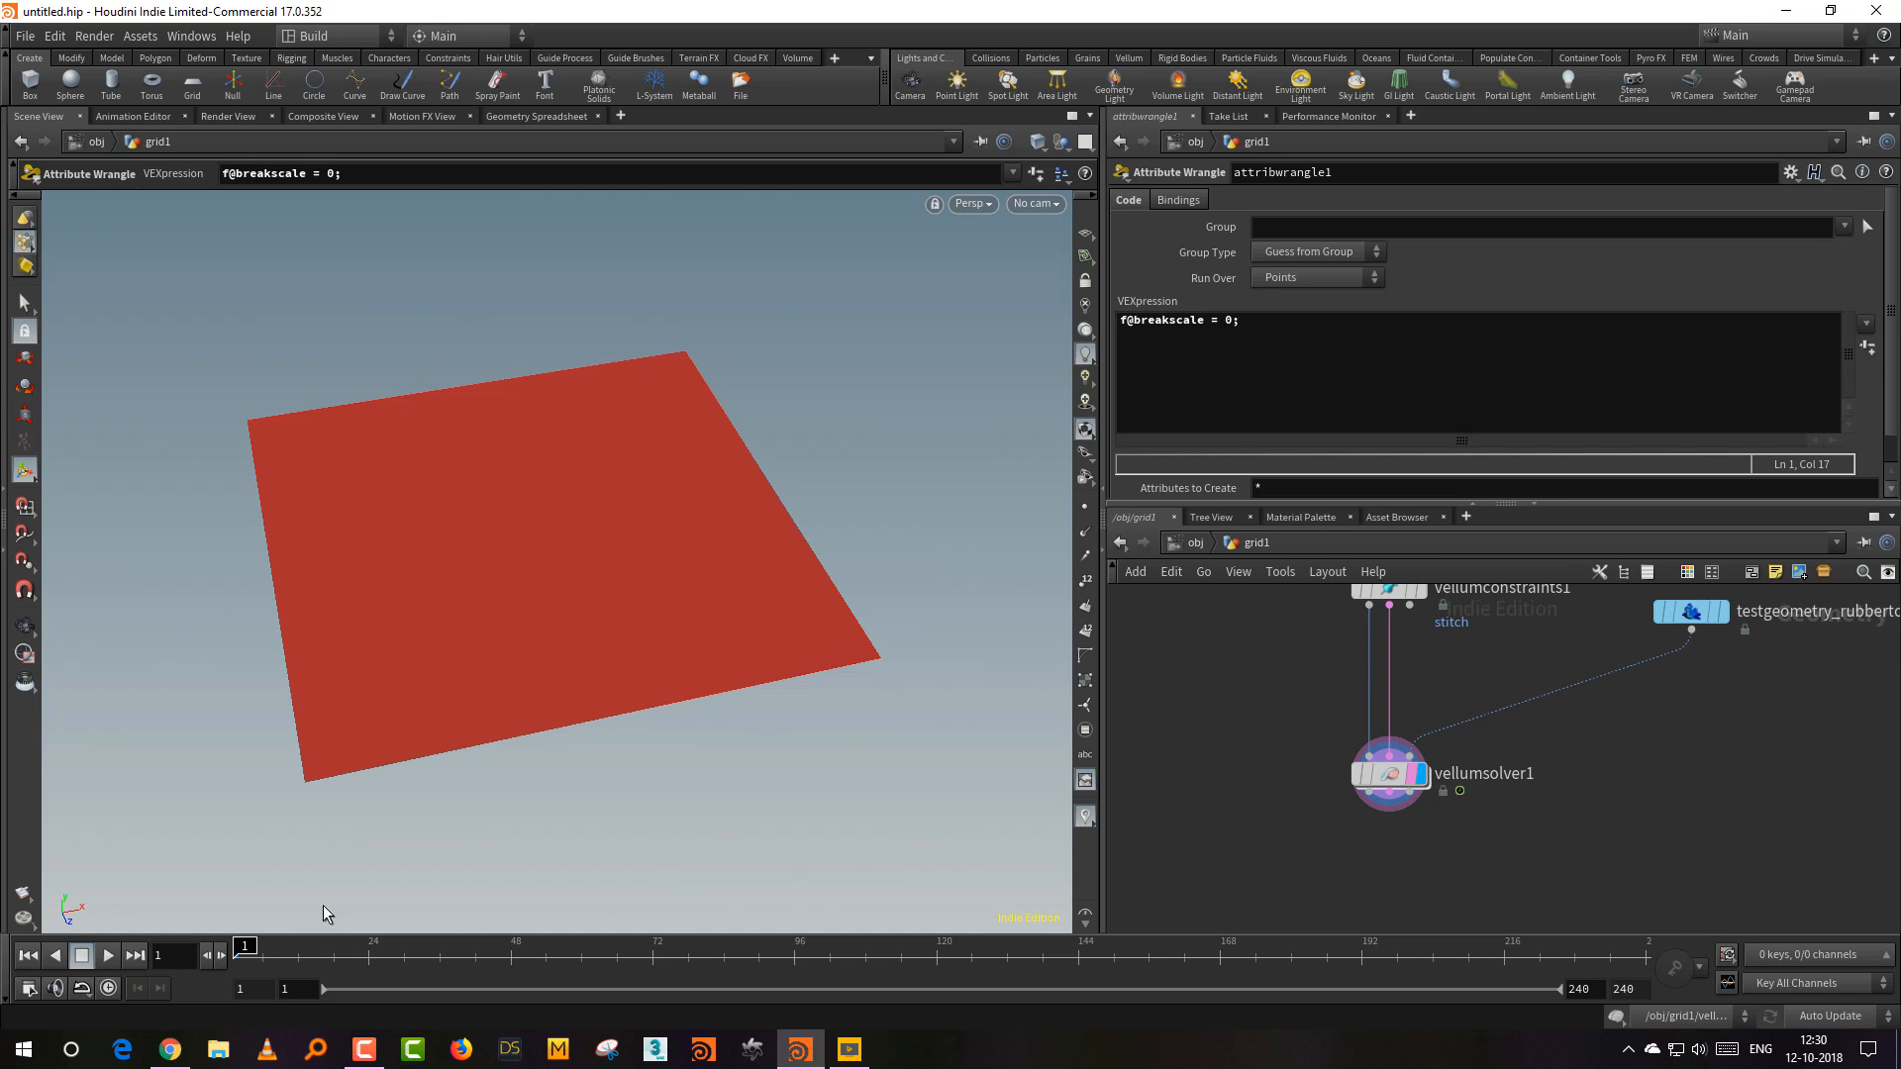
click(108, 955)
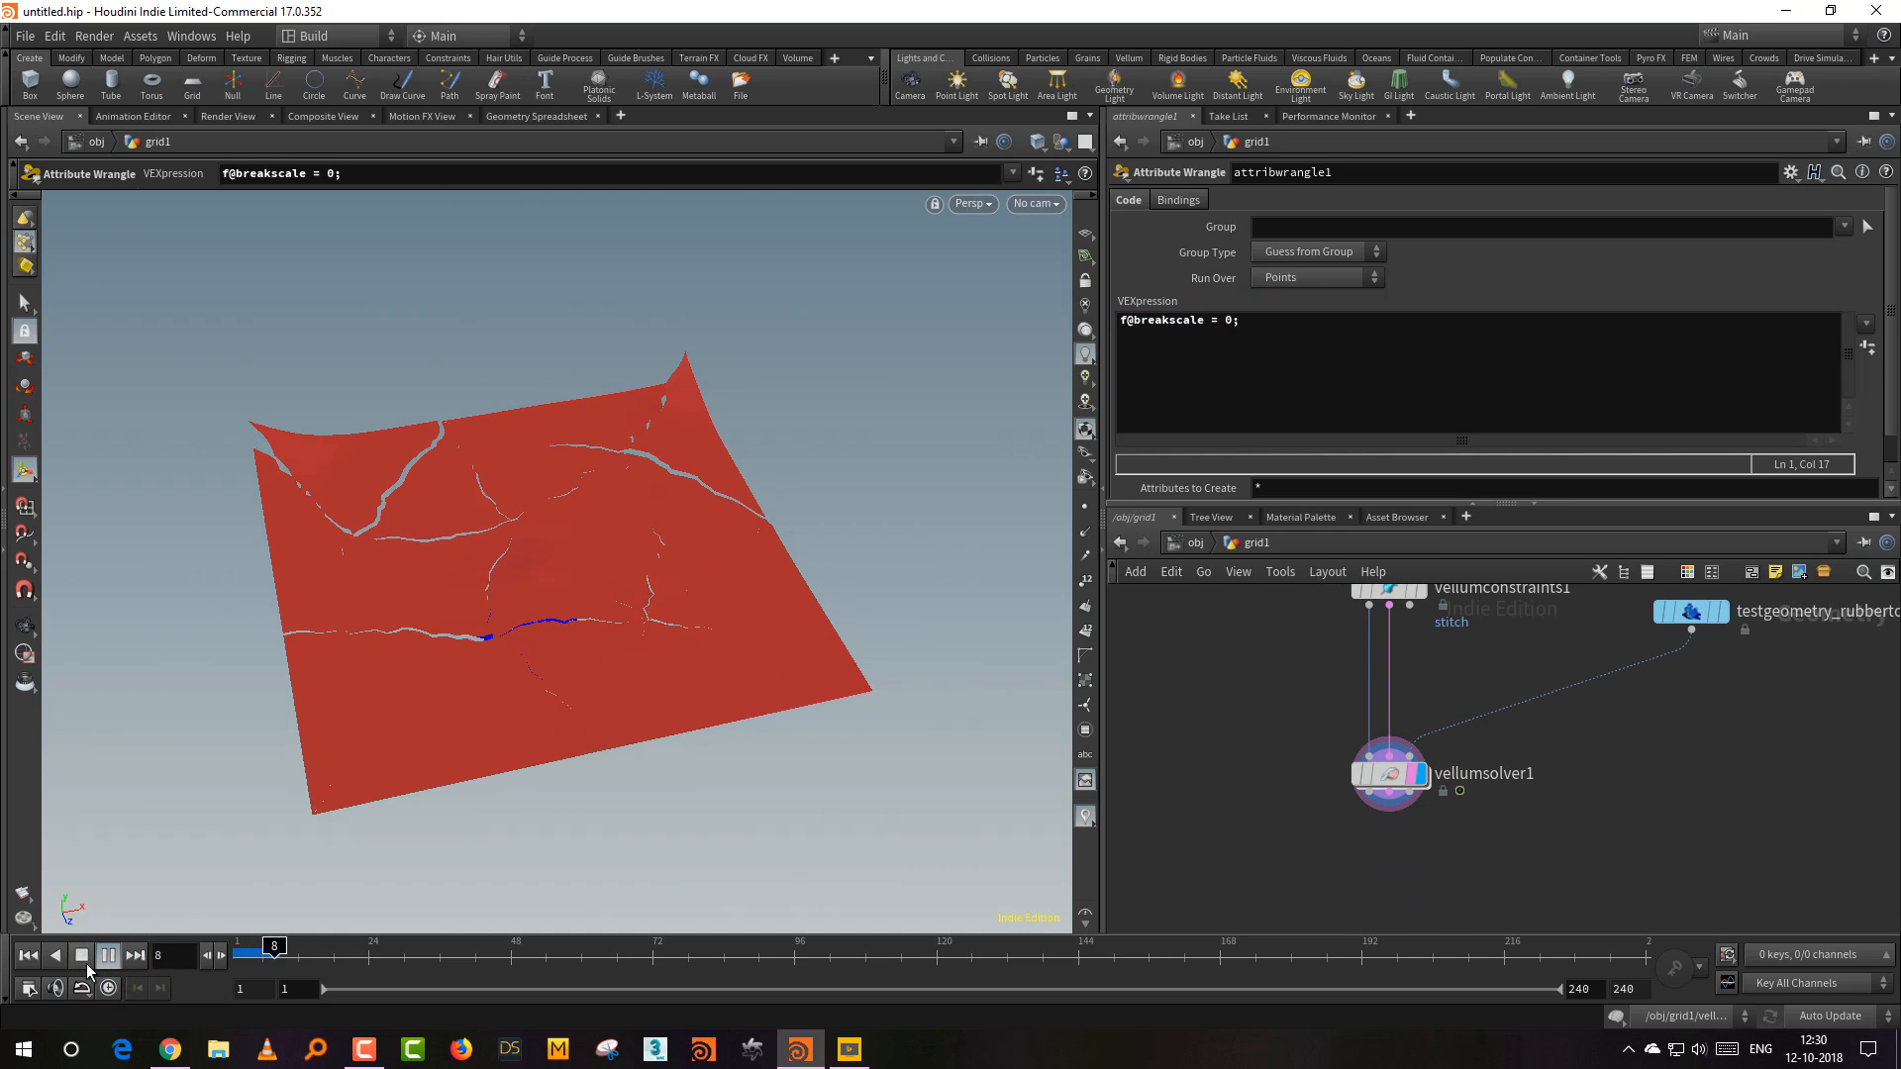
click(83, 955)
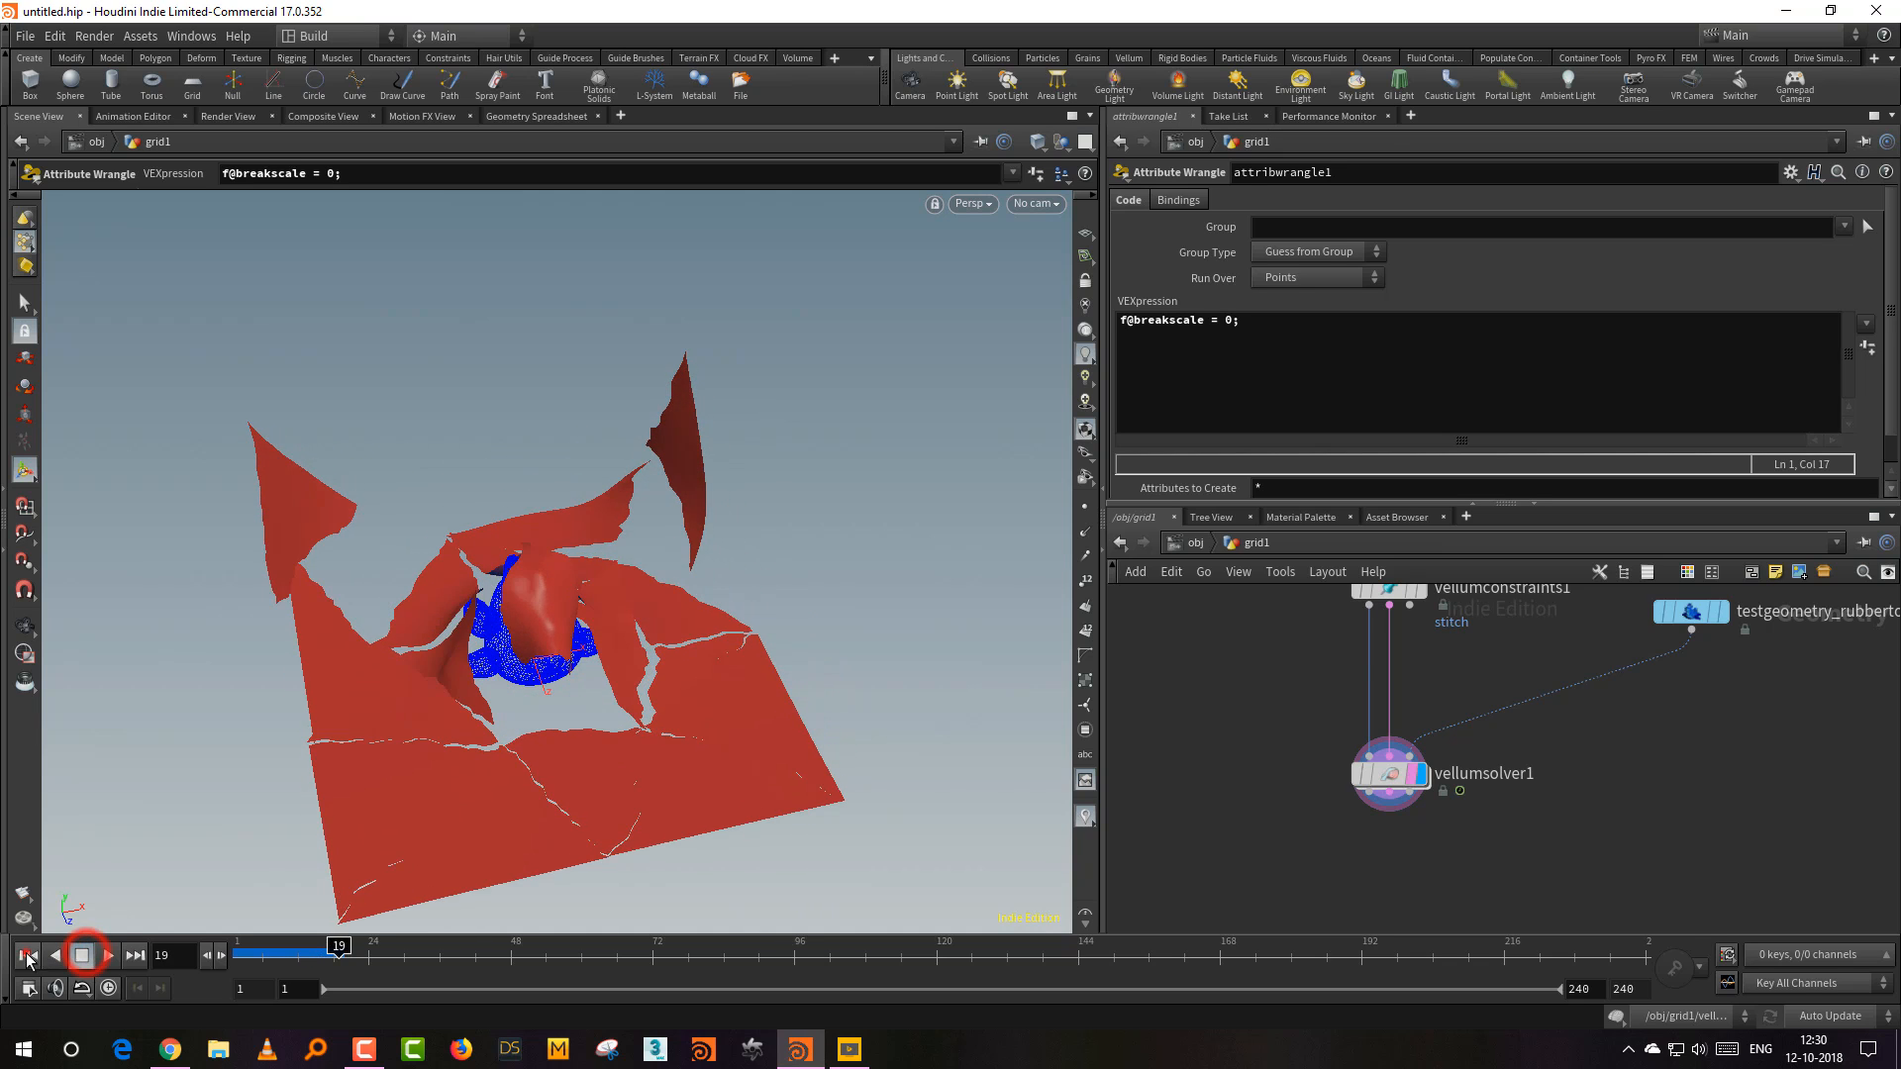
click(27, 954)
Step: Set the breaking threshold on vellumconstraints1 to No Scaling, play the simulation for comparison, and rewind to frame 1
middle_drag(1272, 633, 1251, 819)
drag(1218, 777, 1453, 821)
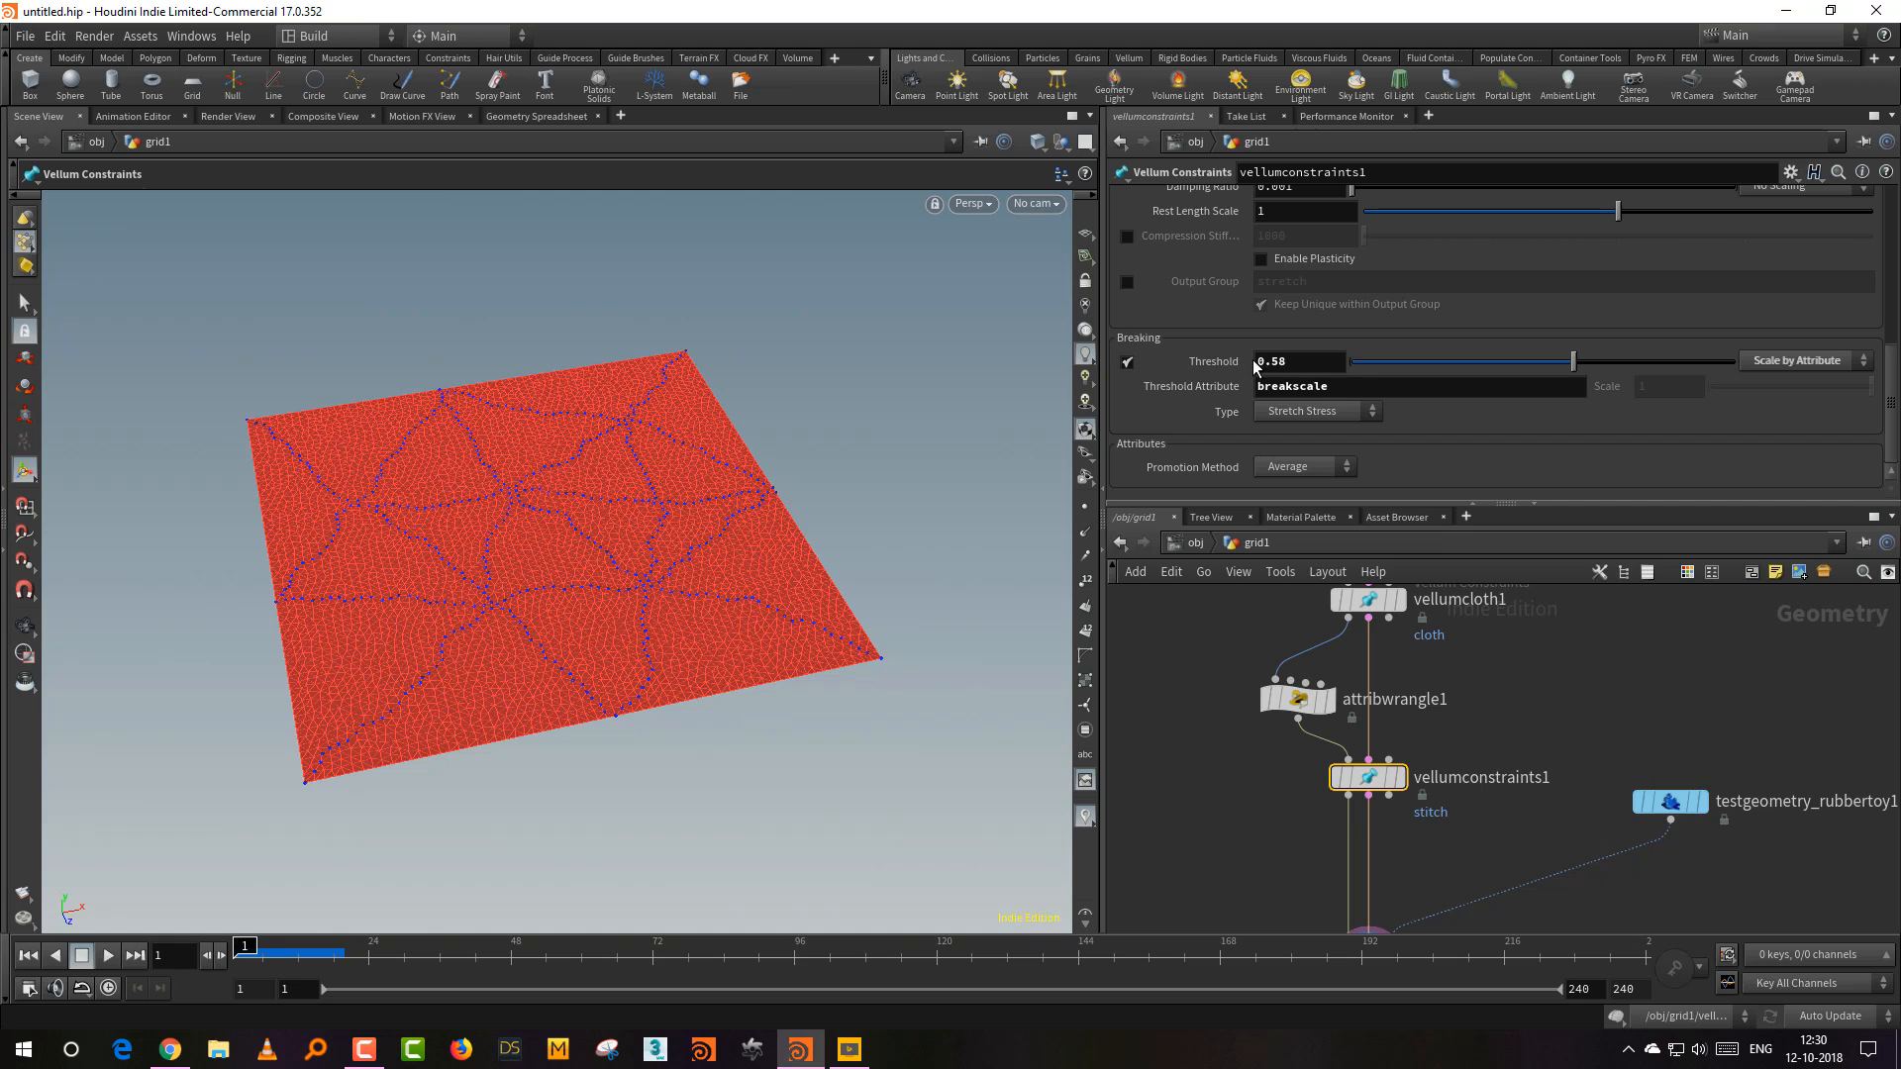
middle_drag(1275, 707, 1268, 788)
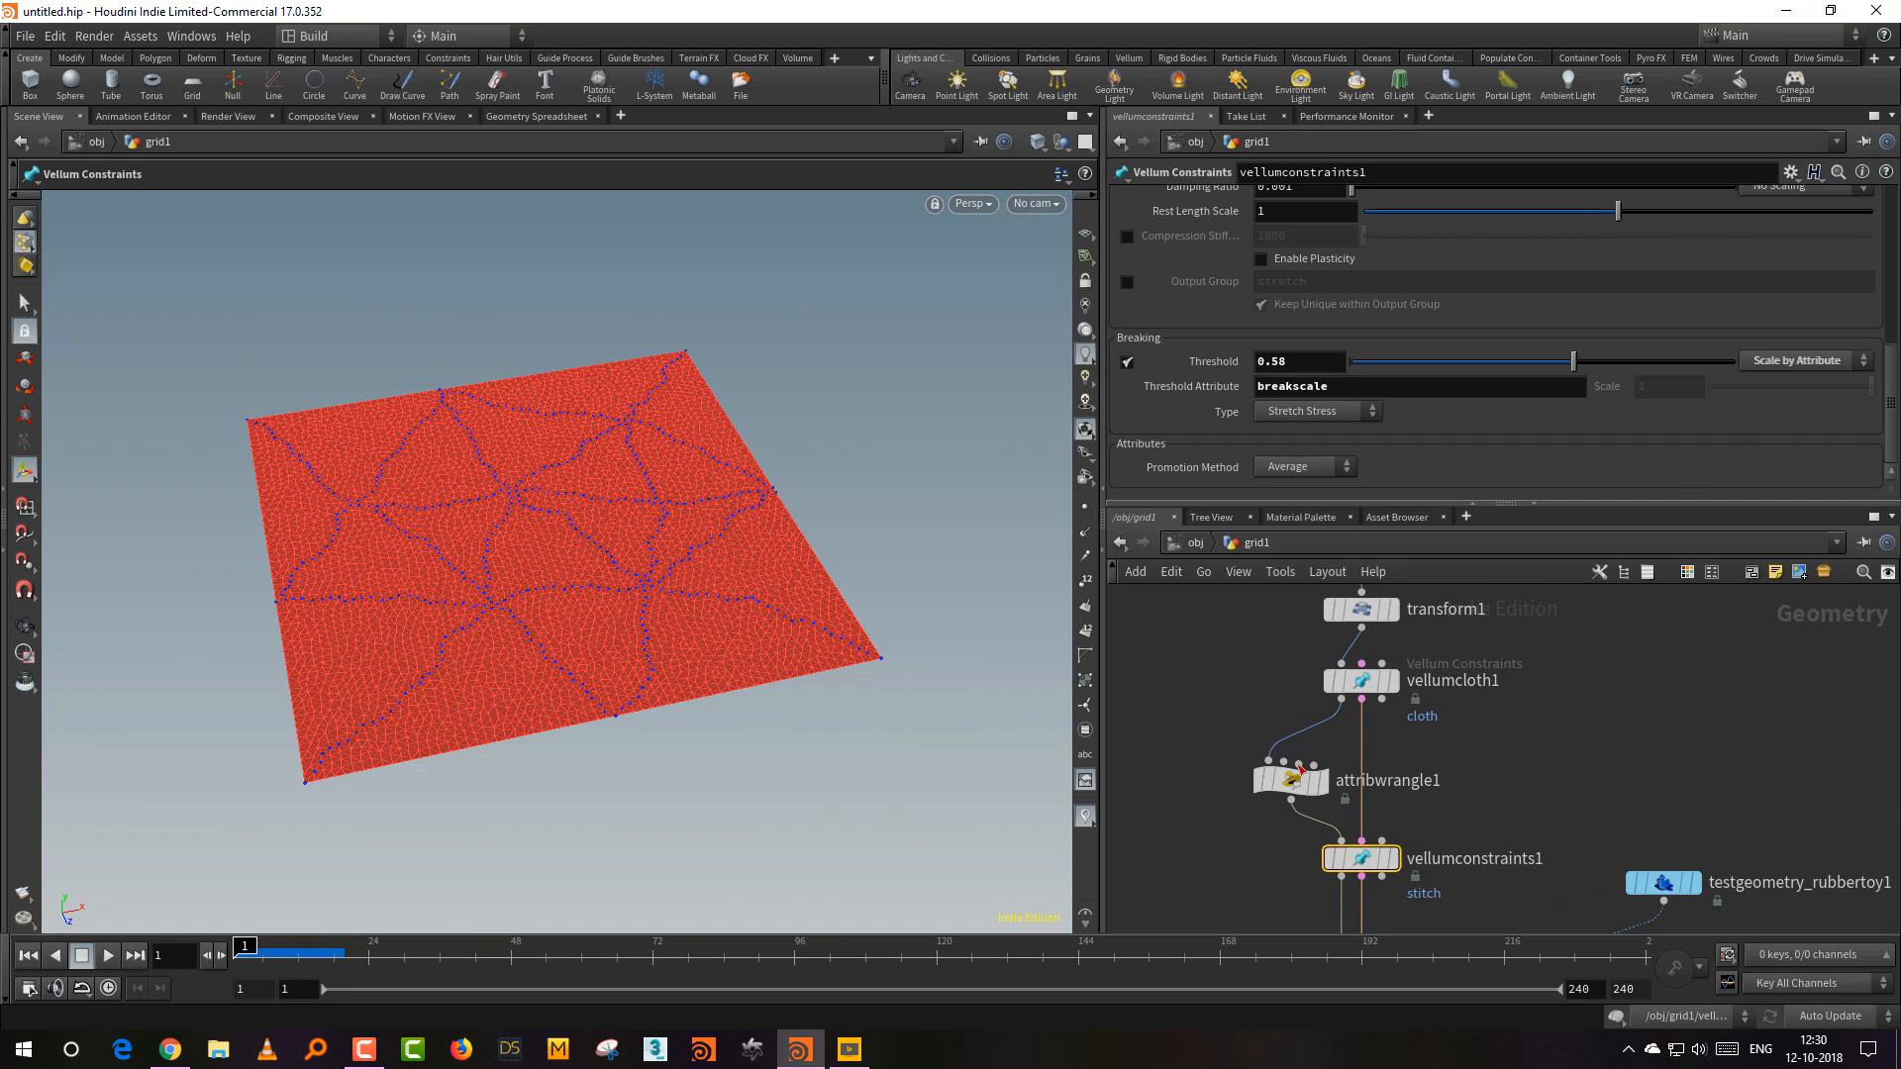
mouse_move(1293, 782)
mouse_down()
mouse_move(1282, 769)
mouse_move(1285, 785)
mouse_up()
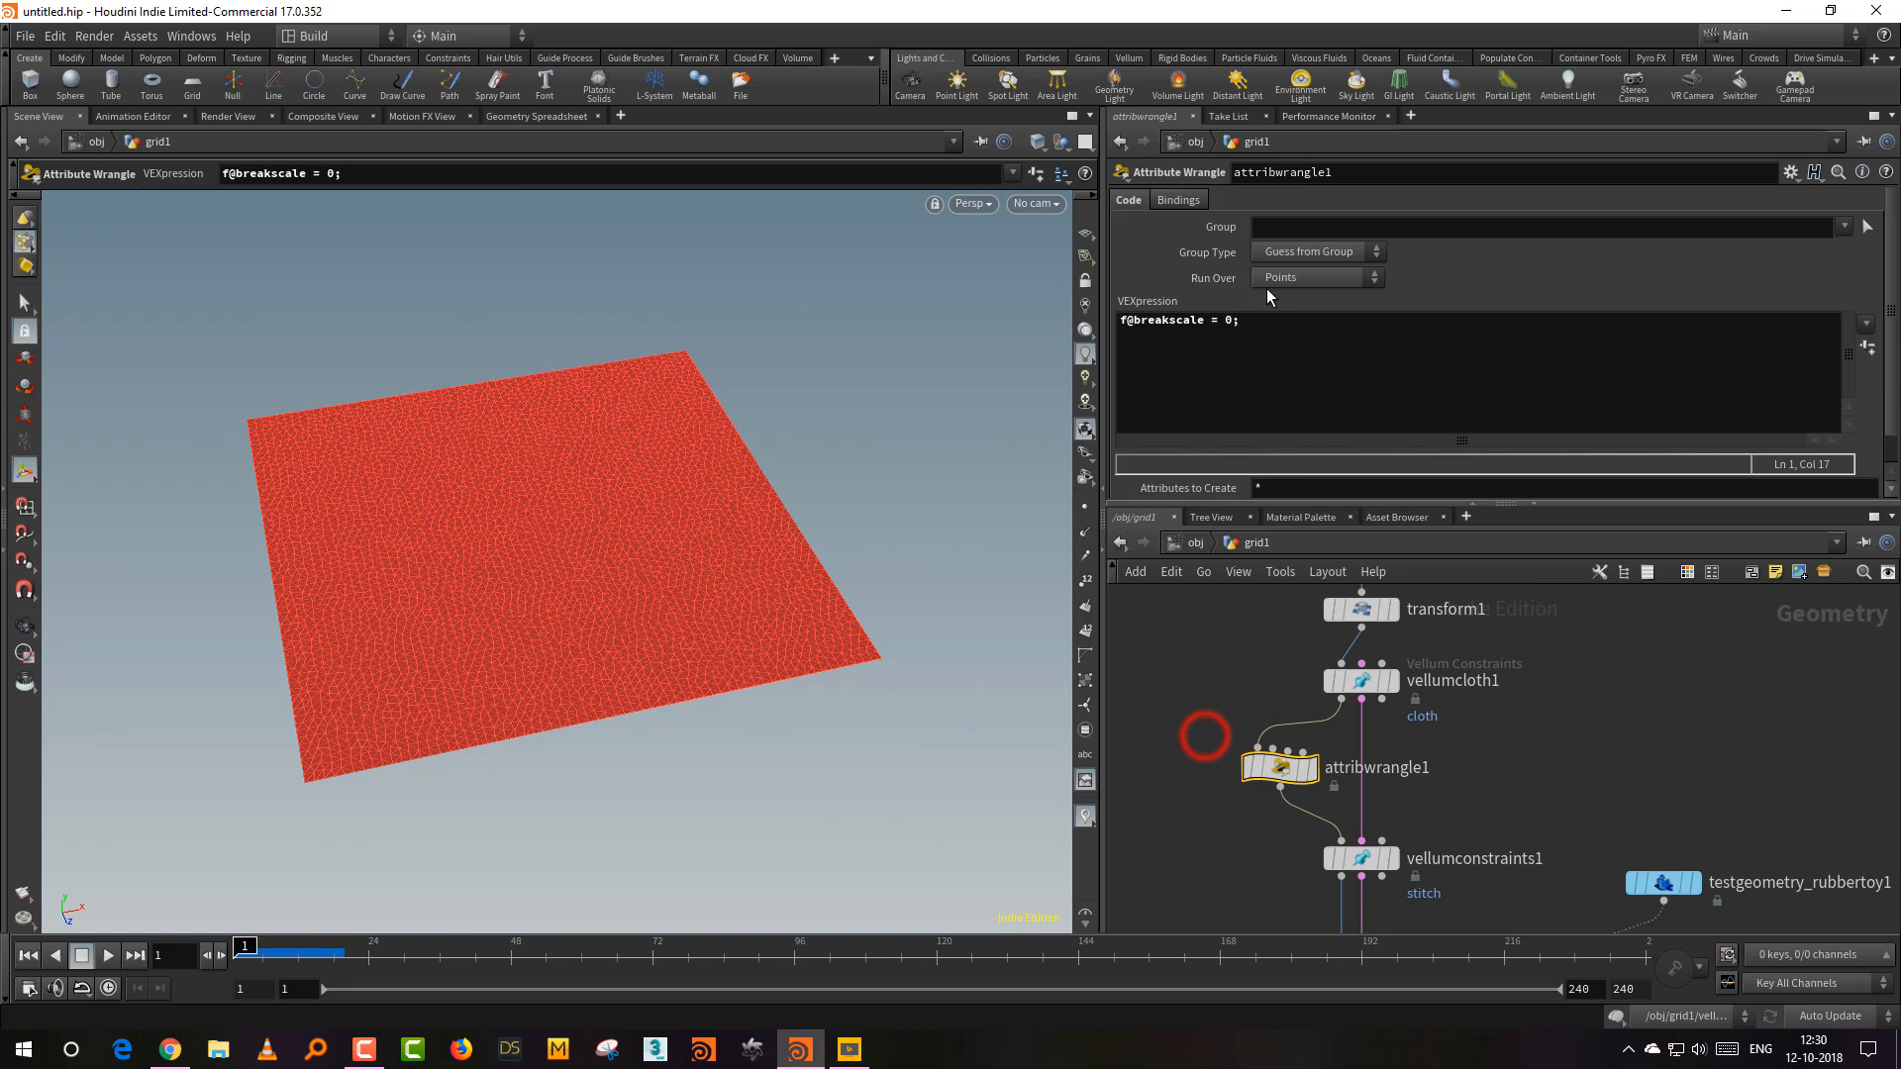
drag(1471, 814, 1369, 883)
click(1820, 362)
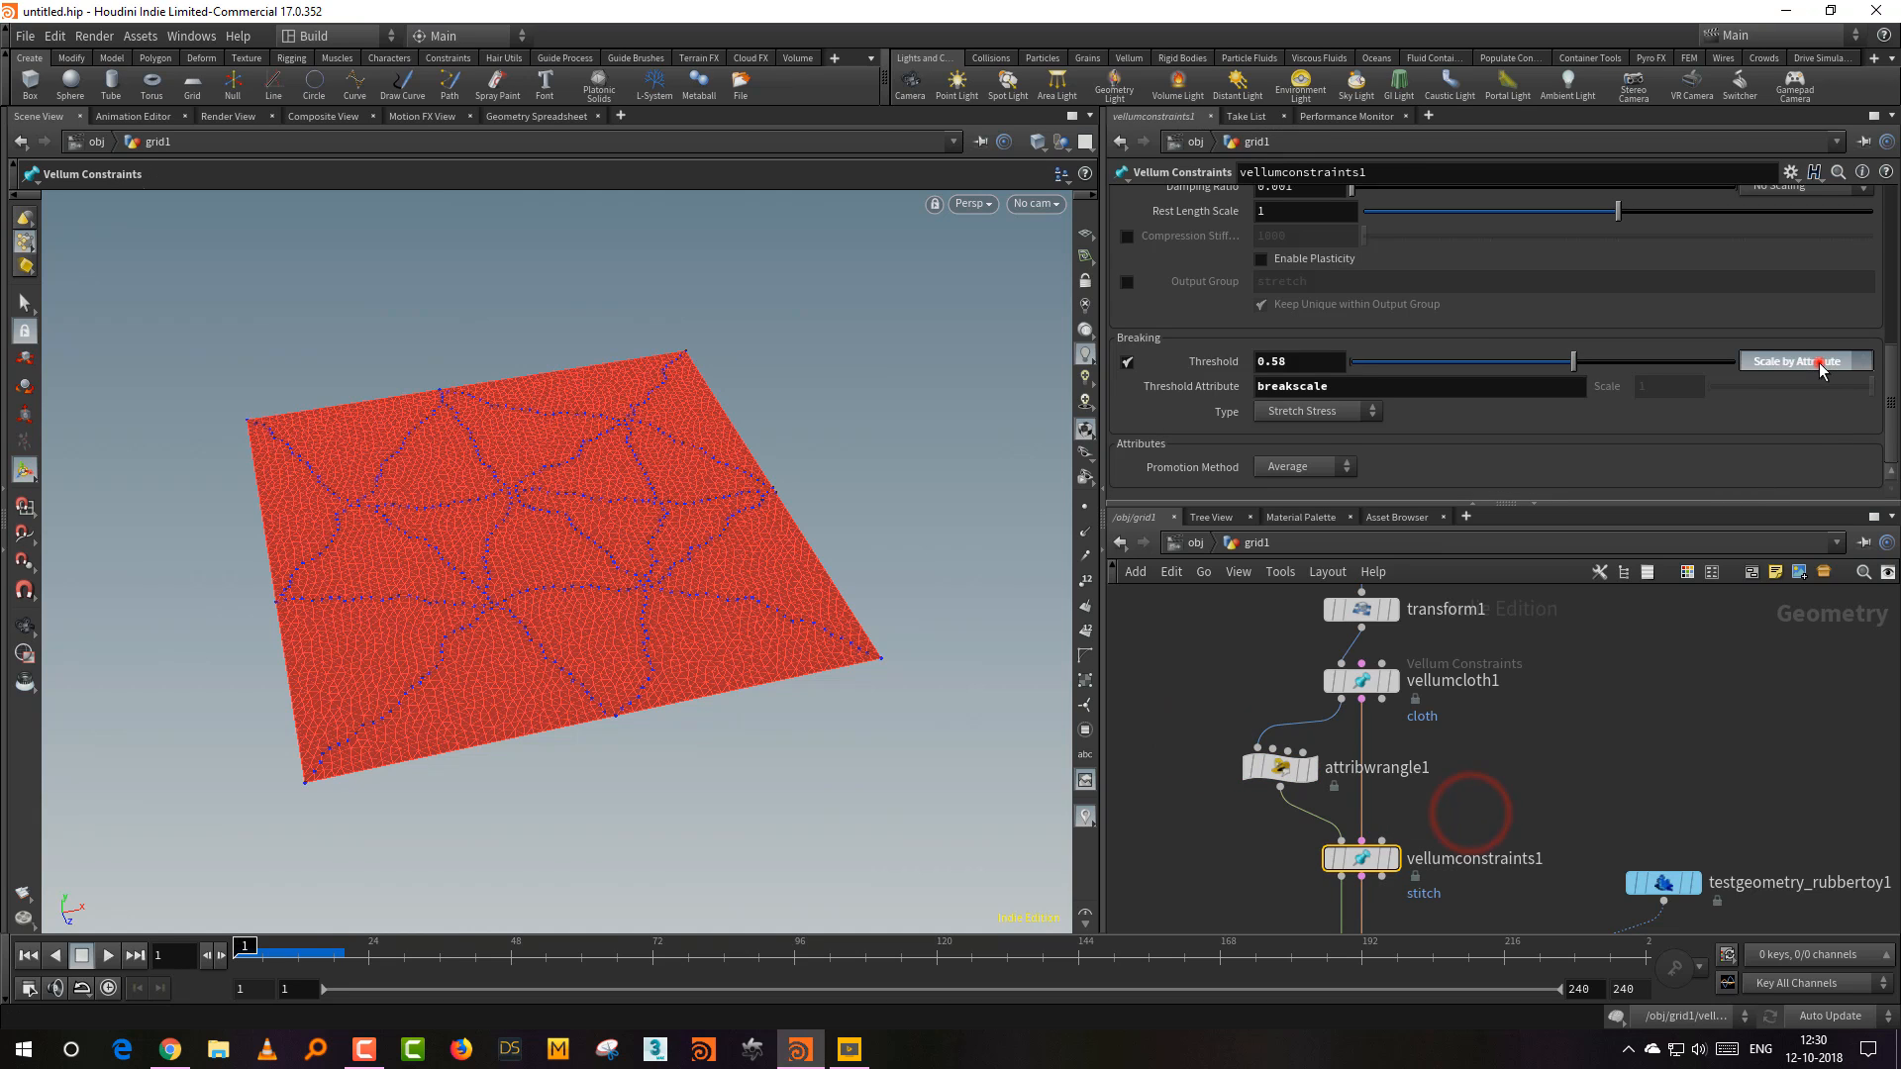
click(1805, 388)
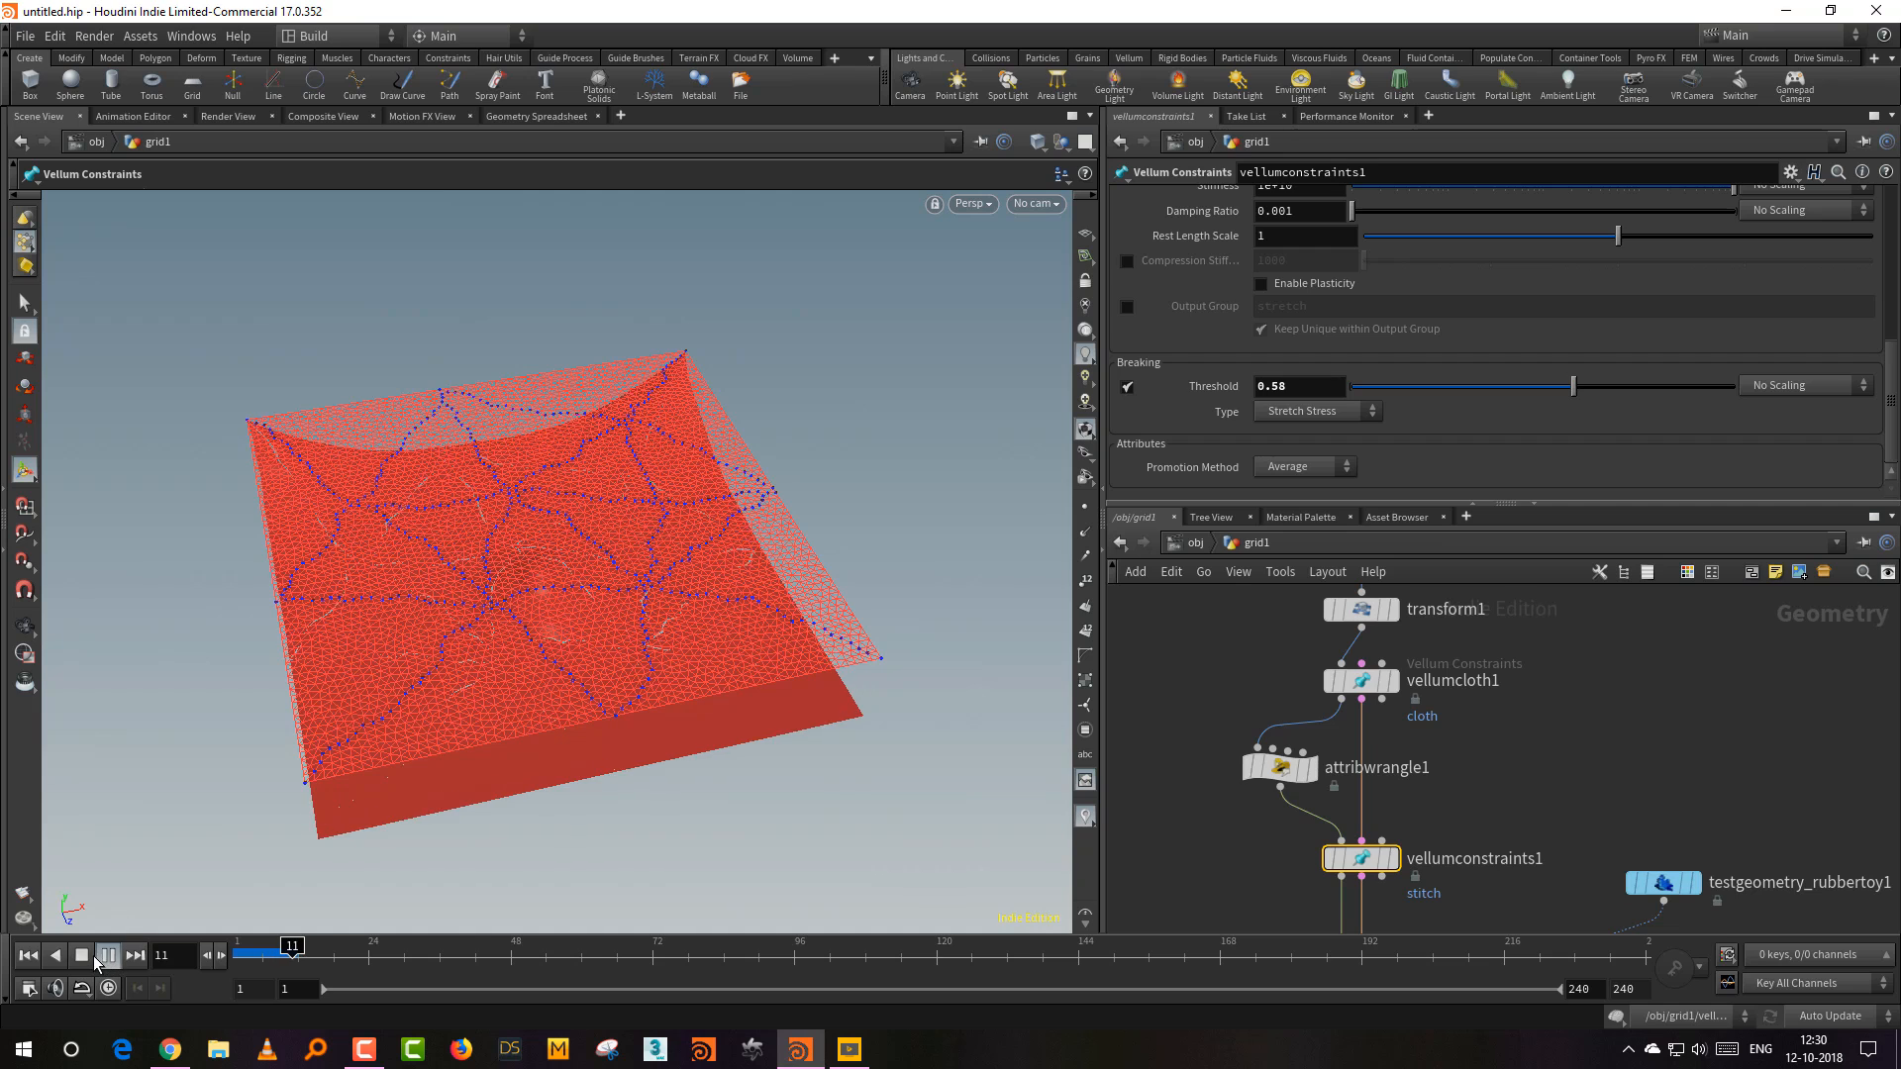
click(1228, 790)
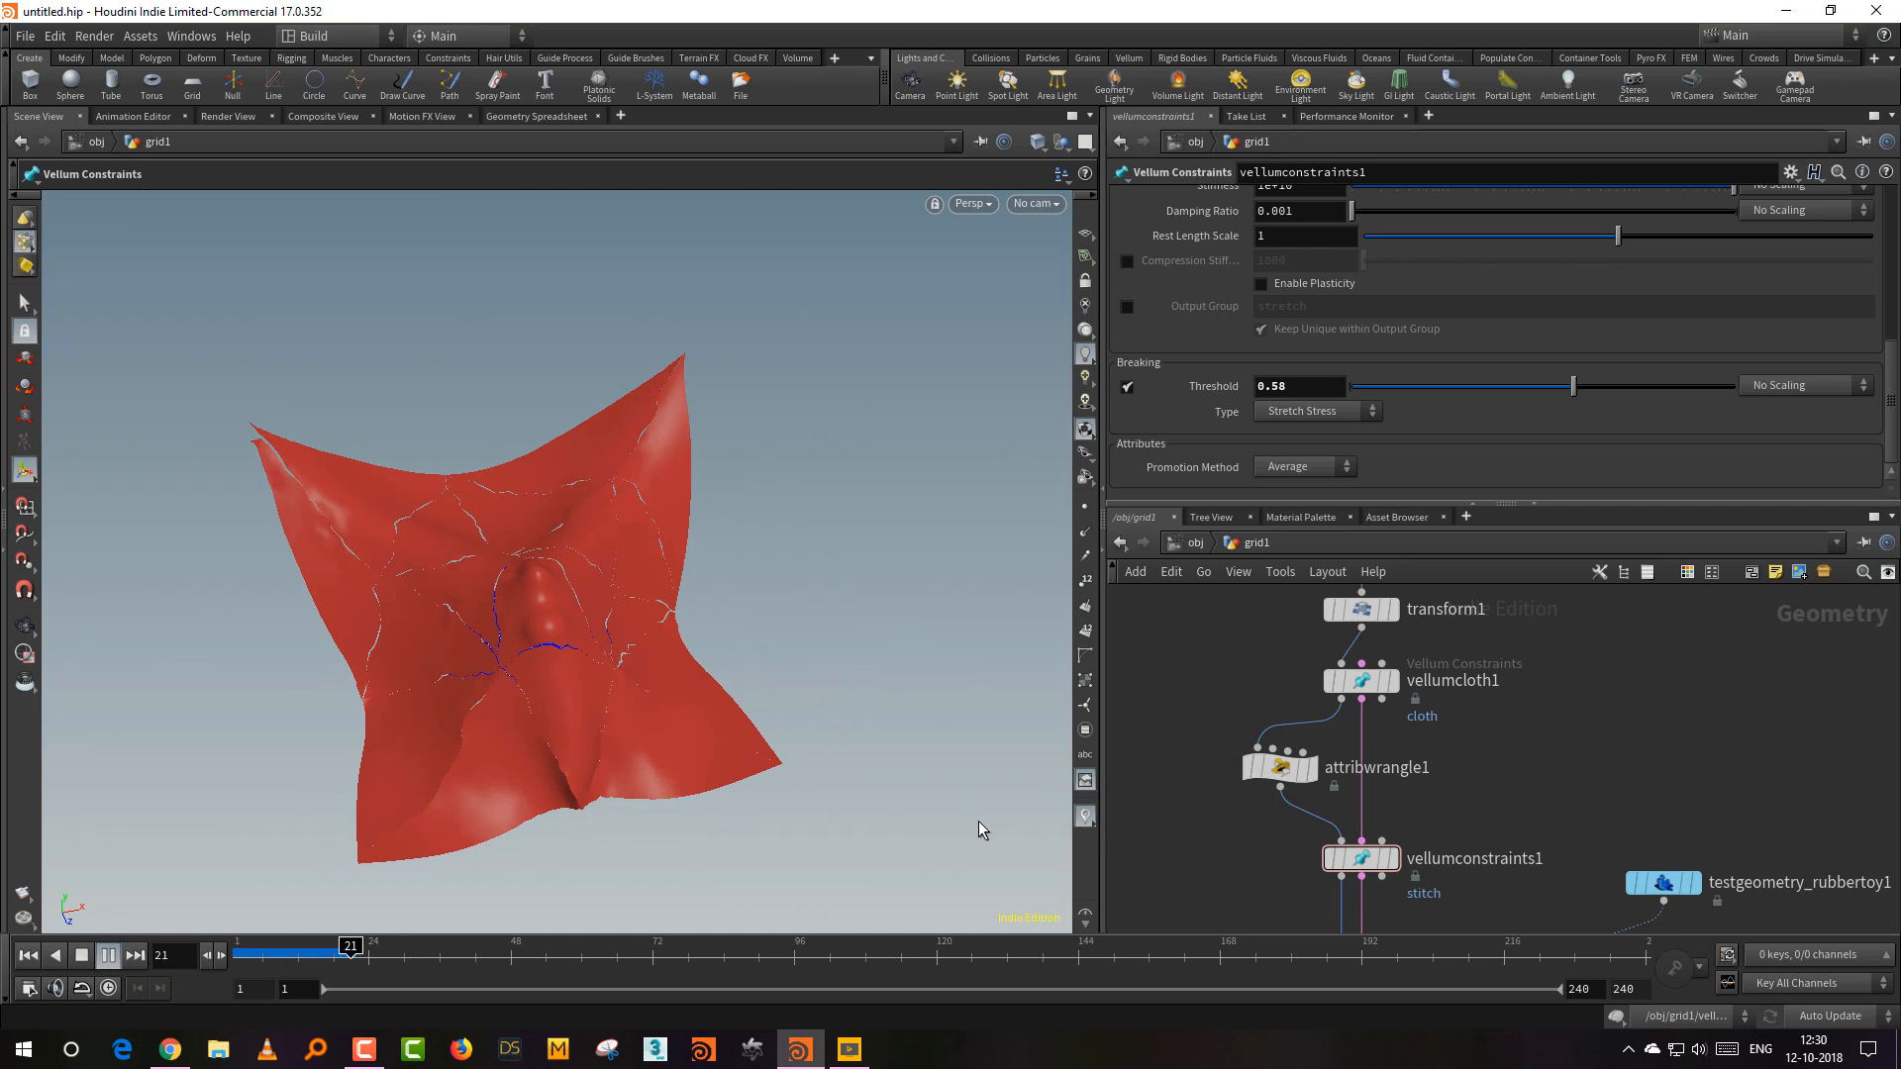
click(81, 956)
click(28, 955)
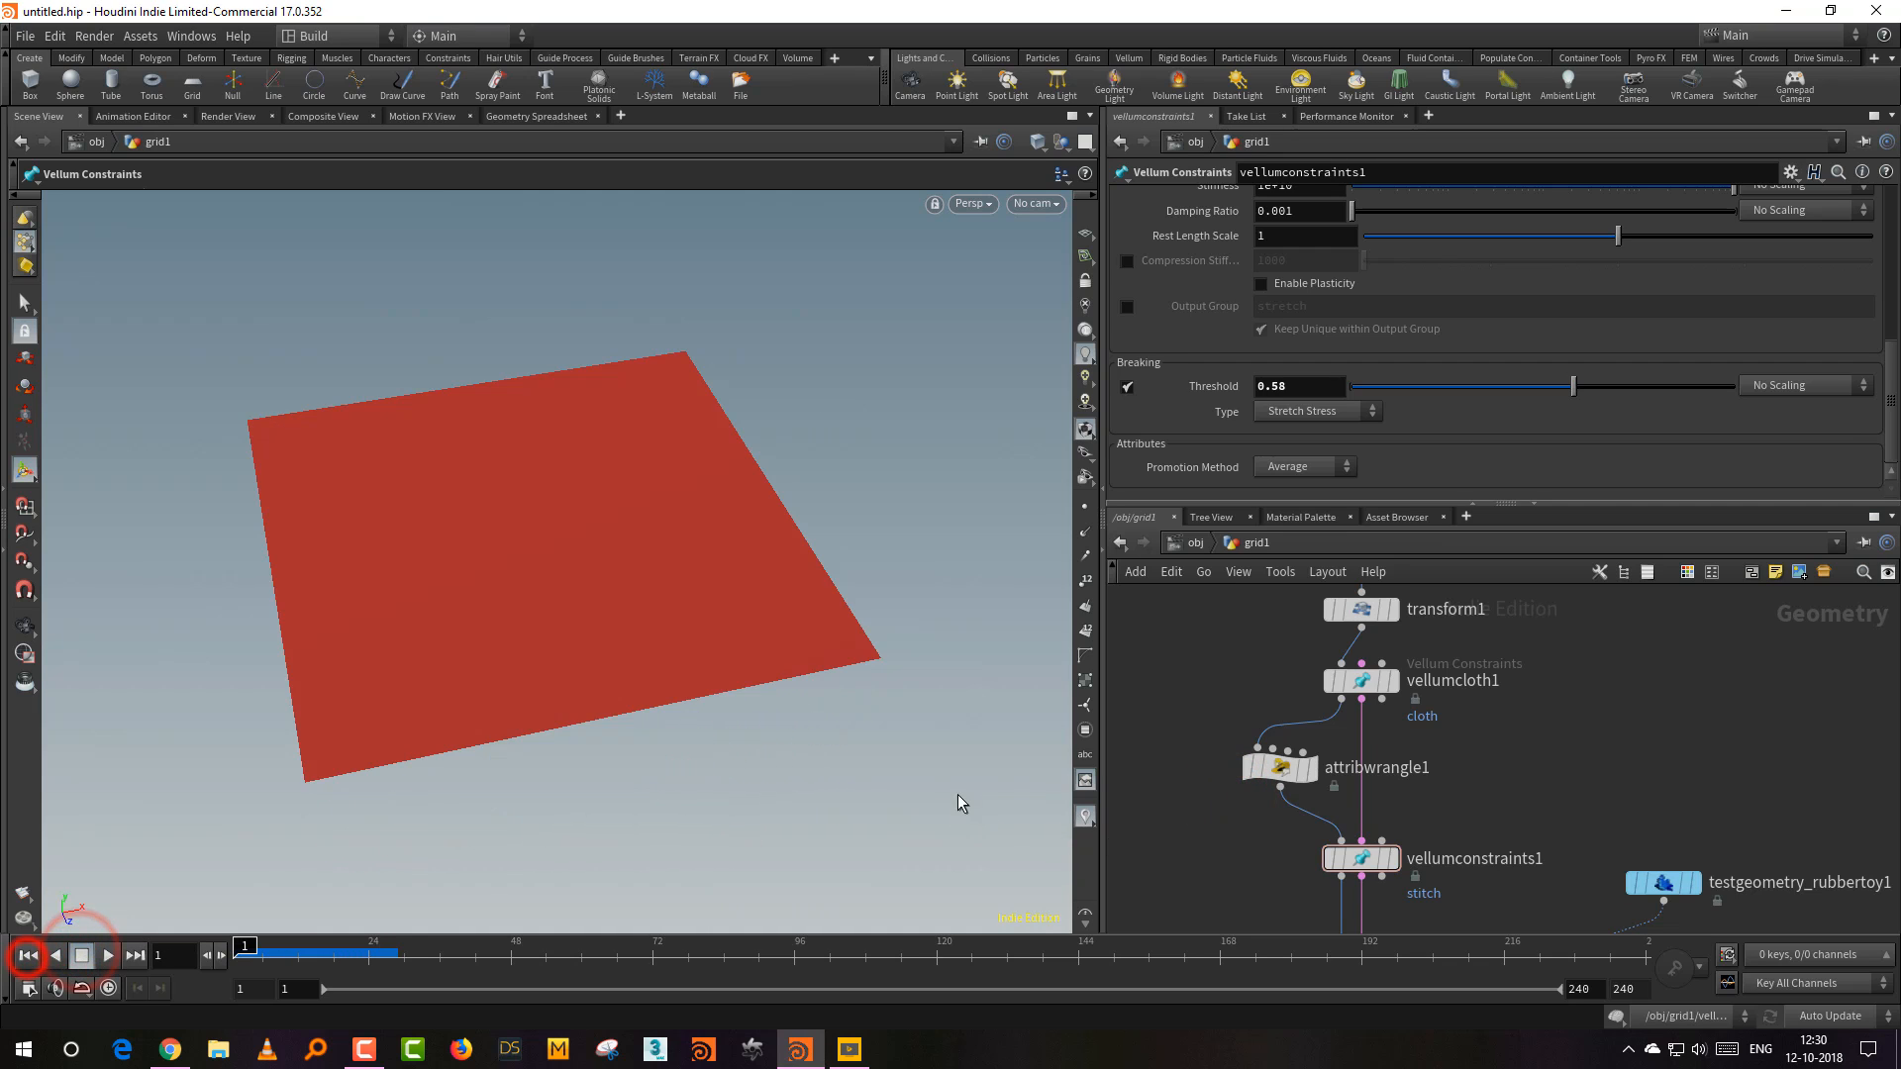
Step: Set the breaking threshold back to Scale by Attribute, replay the simulation, and rewind to frame 1
click(1798, 385)
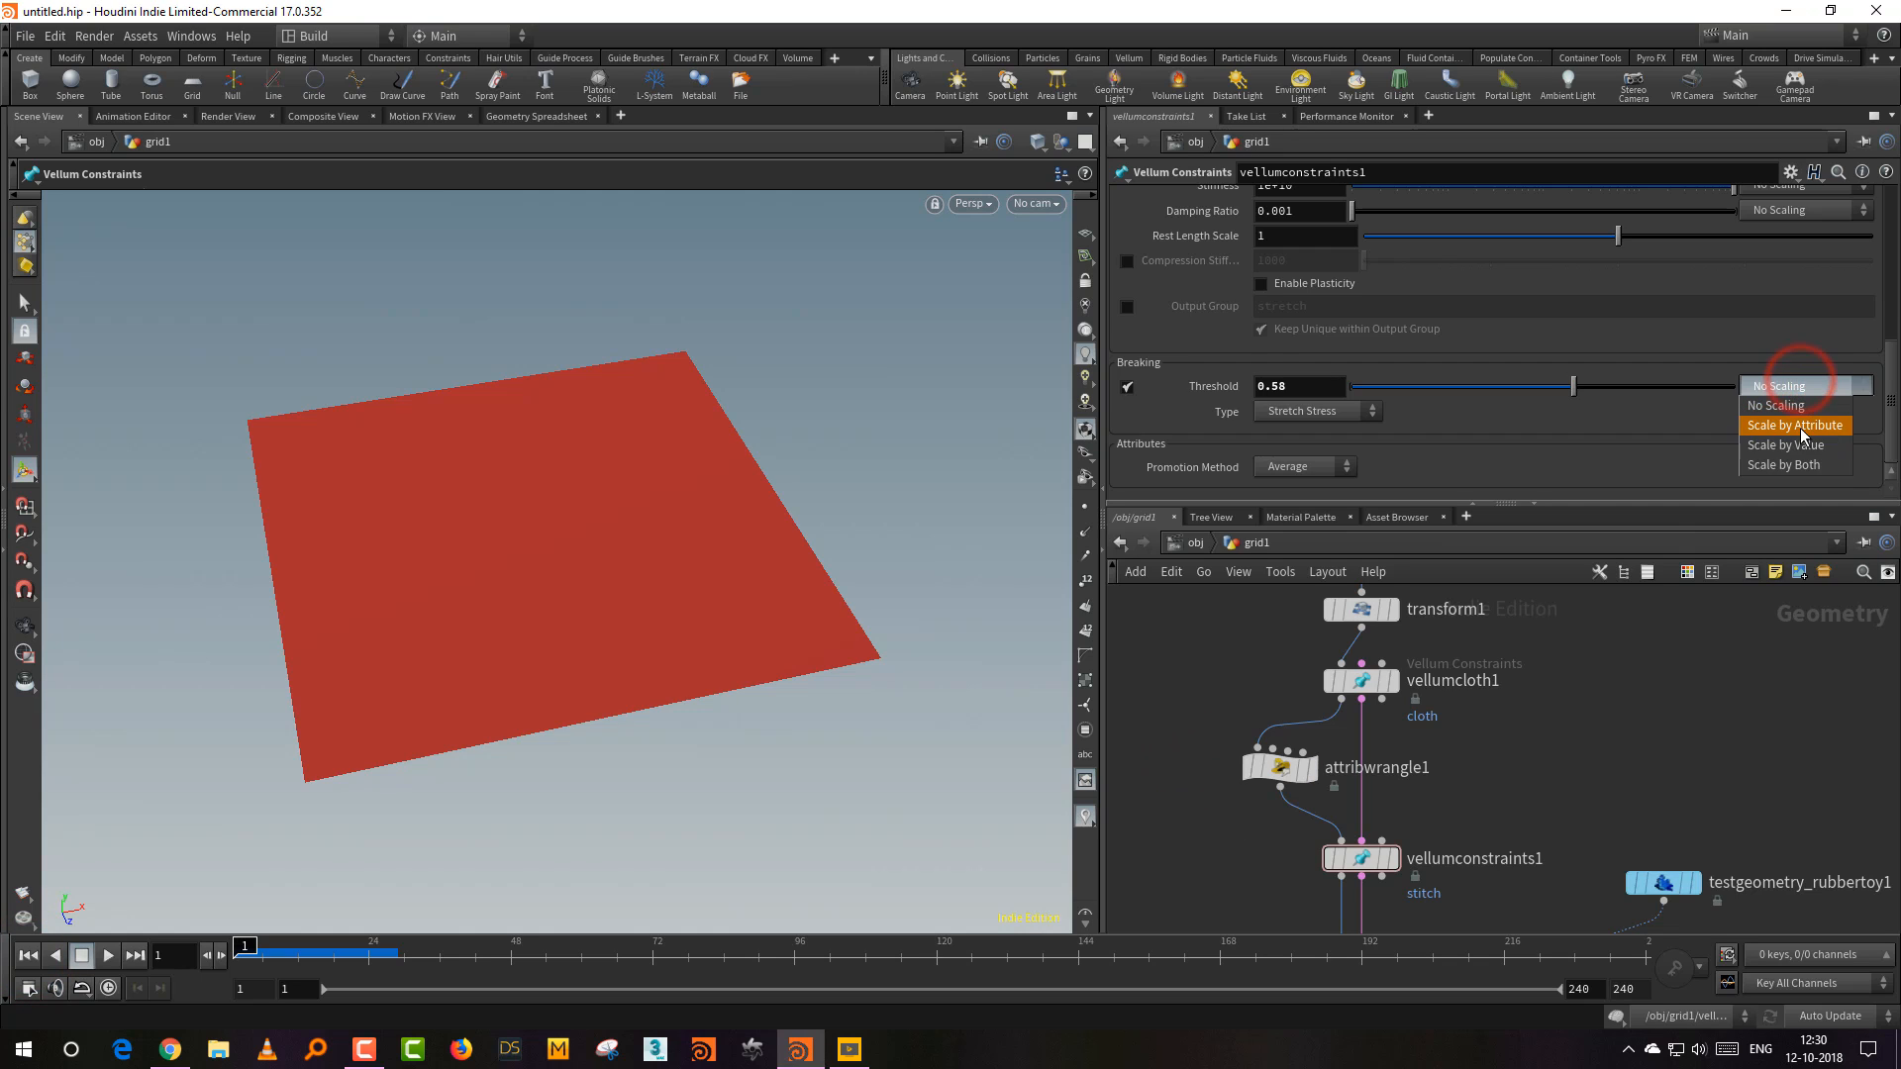
click(1797, 416)
click(109, 956)
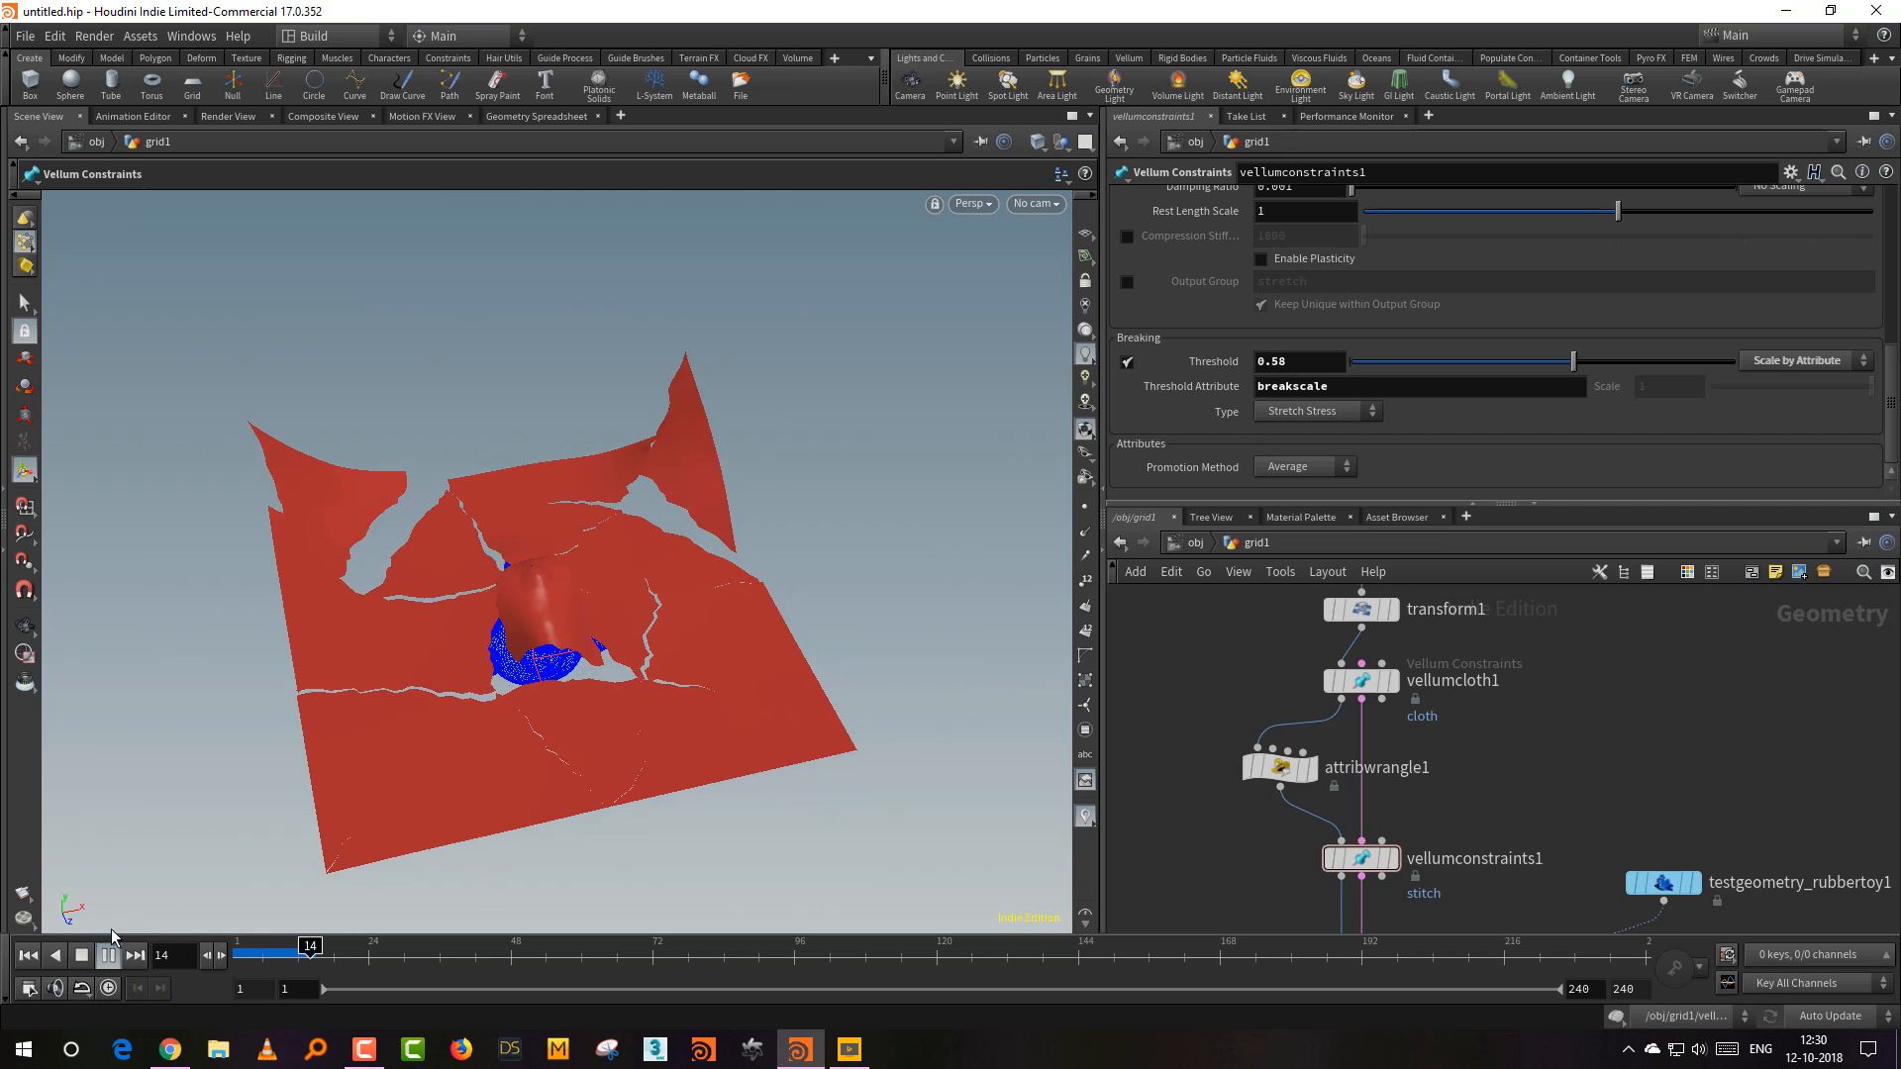
click(81, 955)
click(27, 955)
Step: Change the expression in attribwrangle1 to f@breakscale = 1;
drag(1203, 723, 1315, 784)
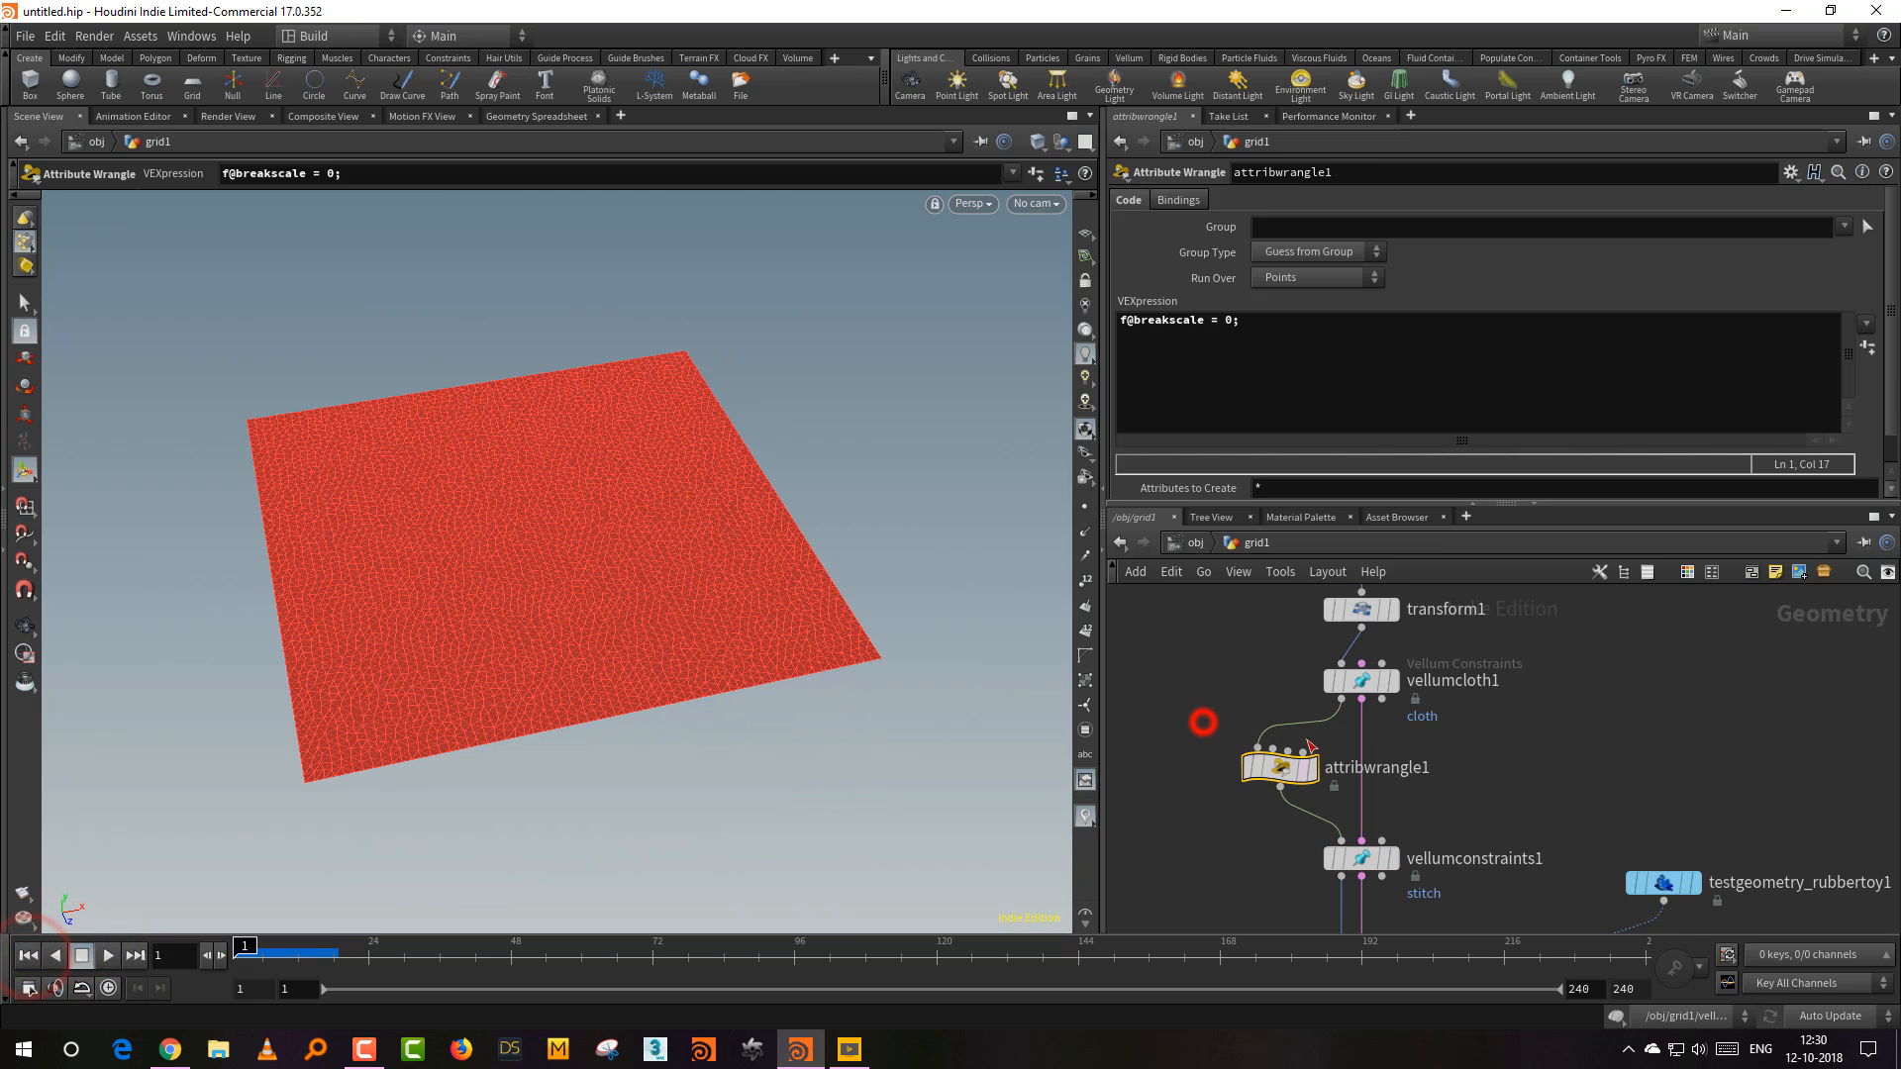
double_click(1229, 321)
text(1)
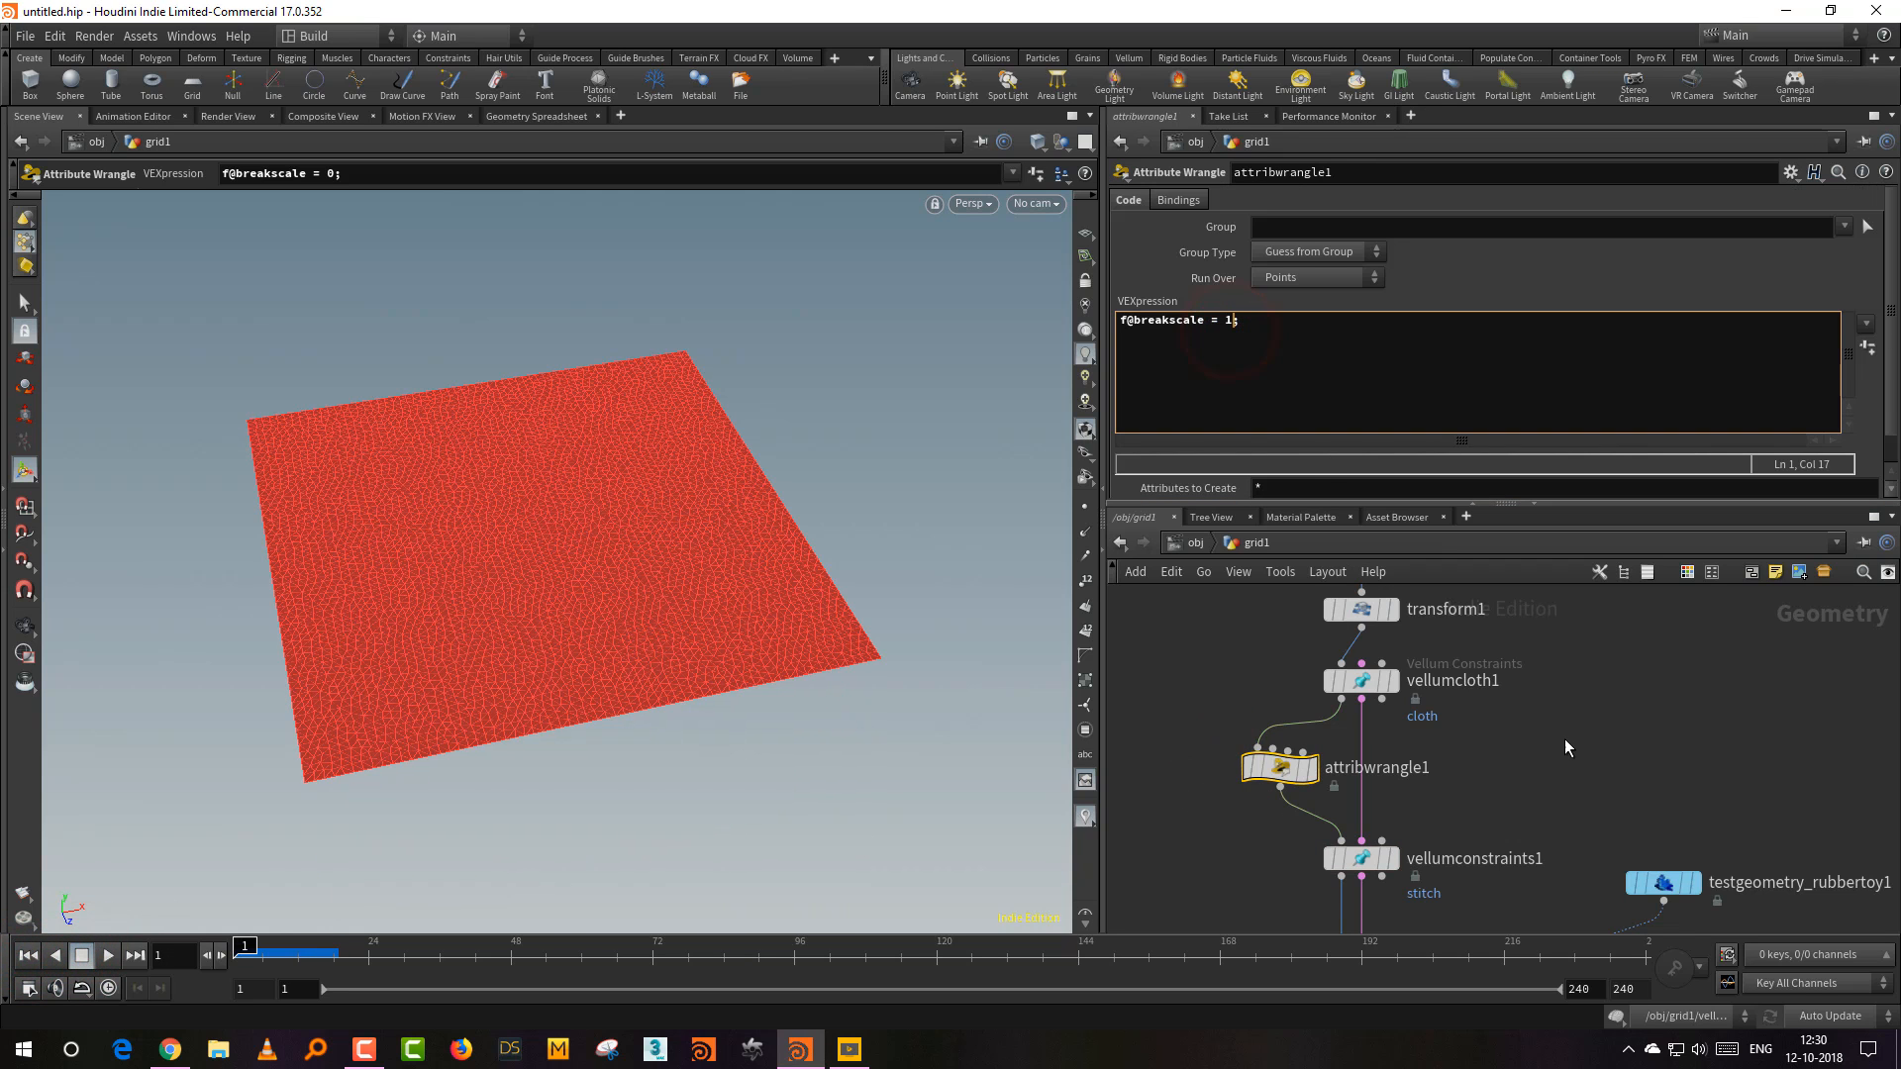
click(1564, 739)
Step: Make room above vellumconstraints1 and insert a Paint node on the wire between attribwrangle1 and vellumconstraints1
middle_drag(1252, 808, 1249, 724)
drag(1364, 776, 1364, 835)
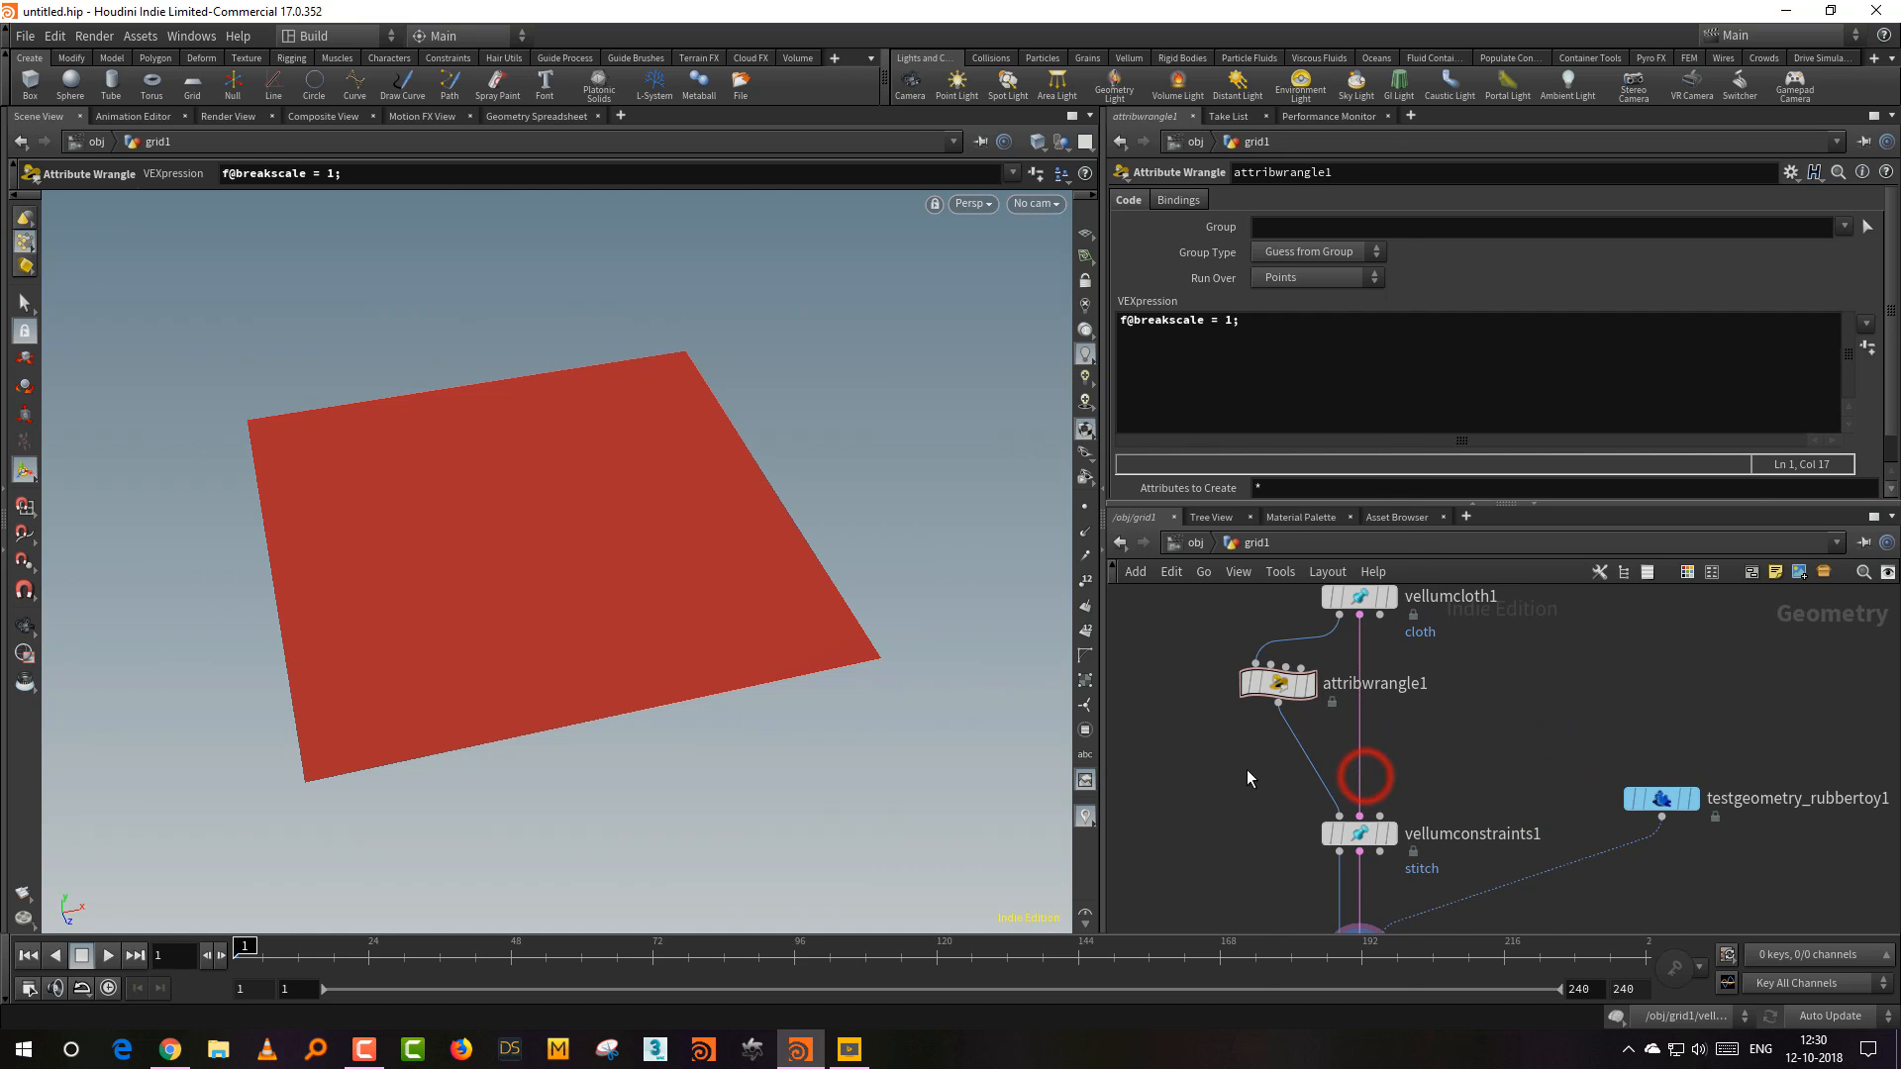
key(Tab)
text(paint)
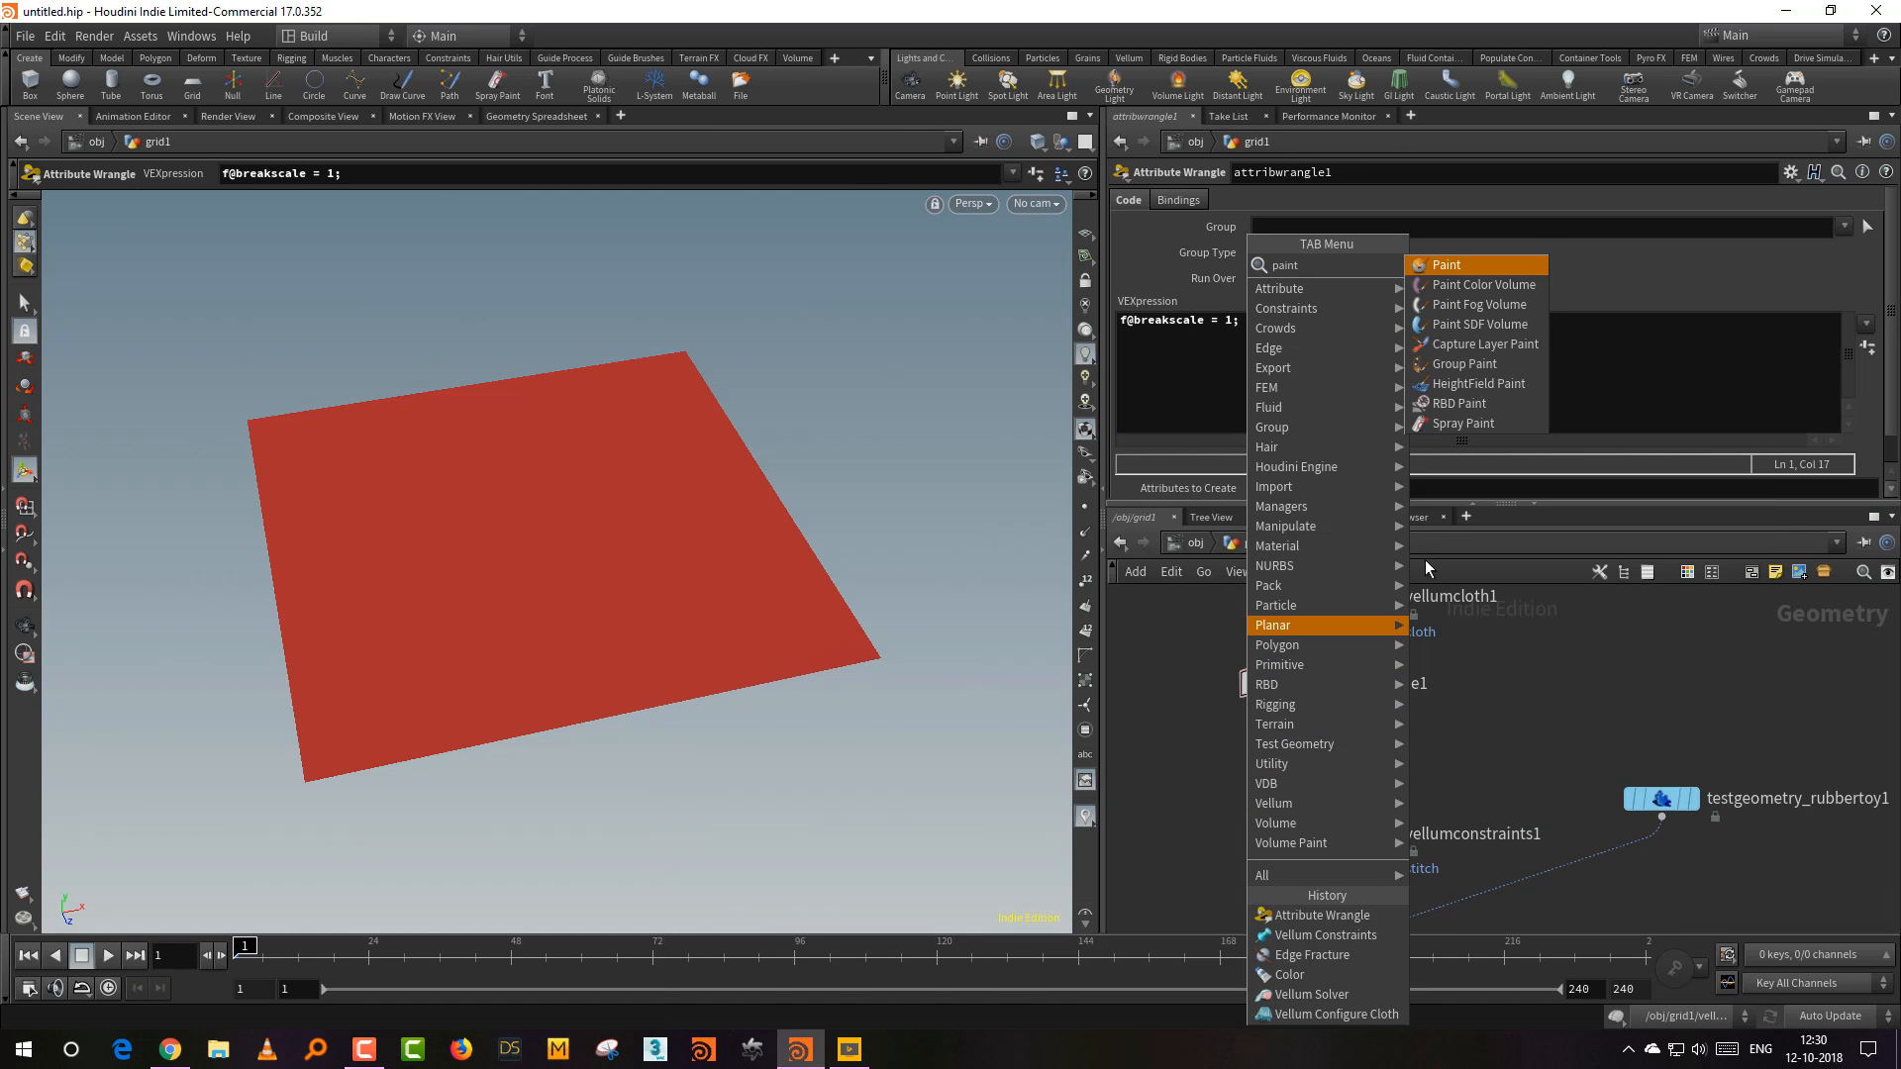
click(1446, 264)
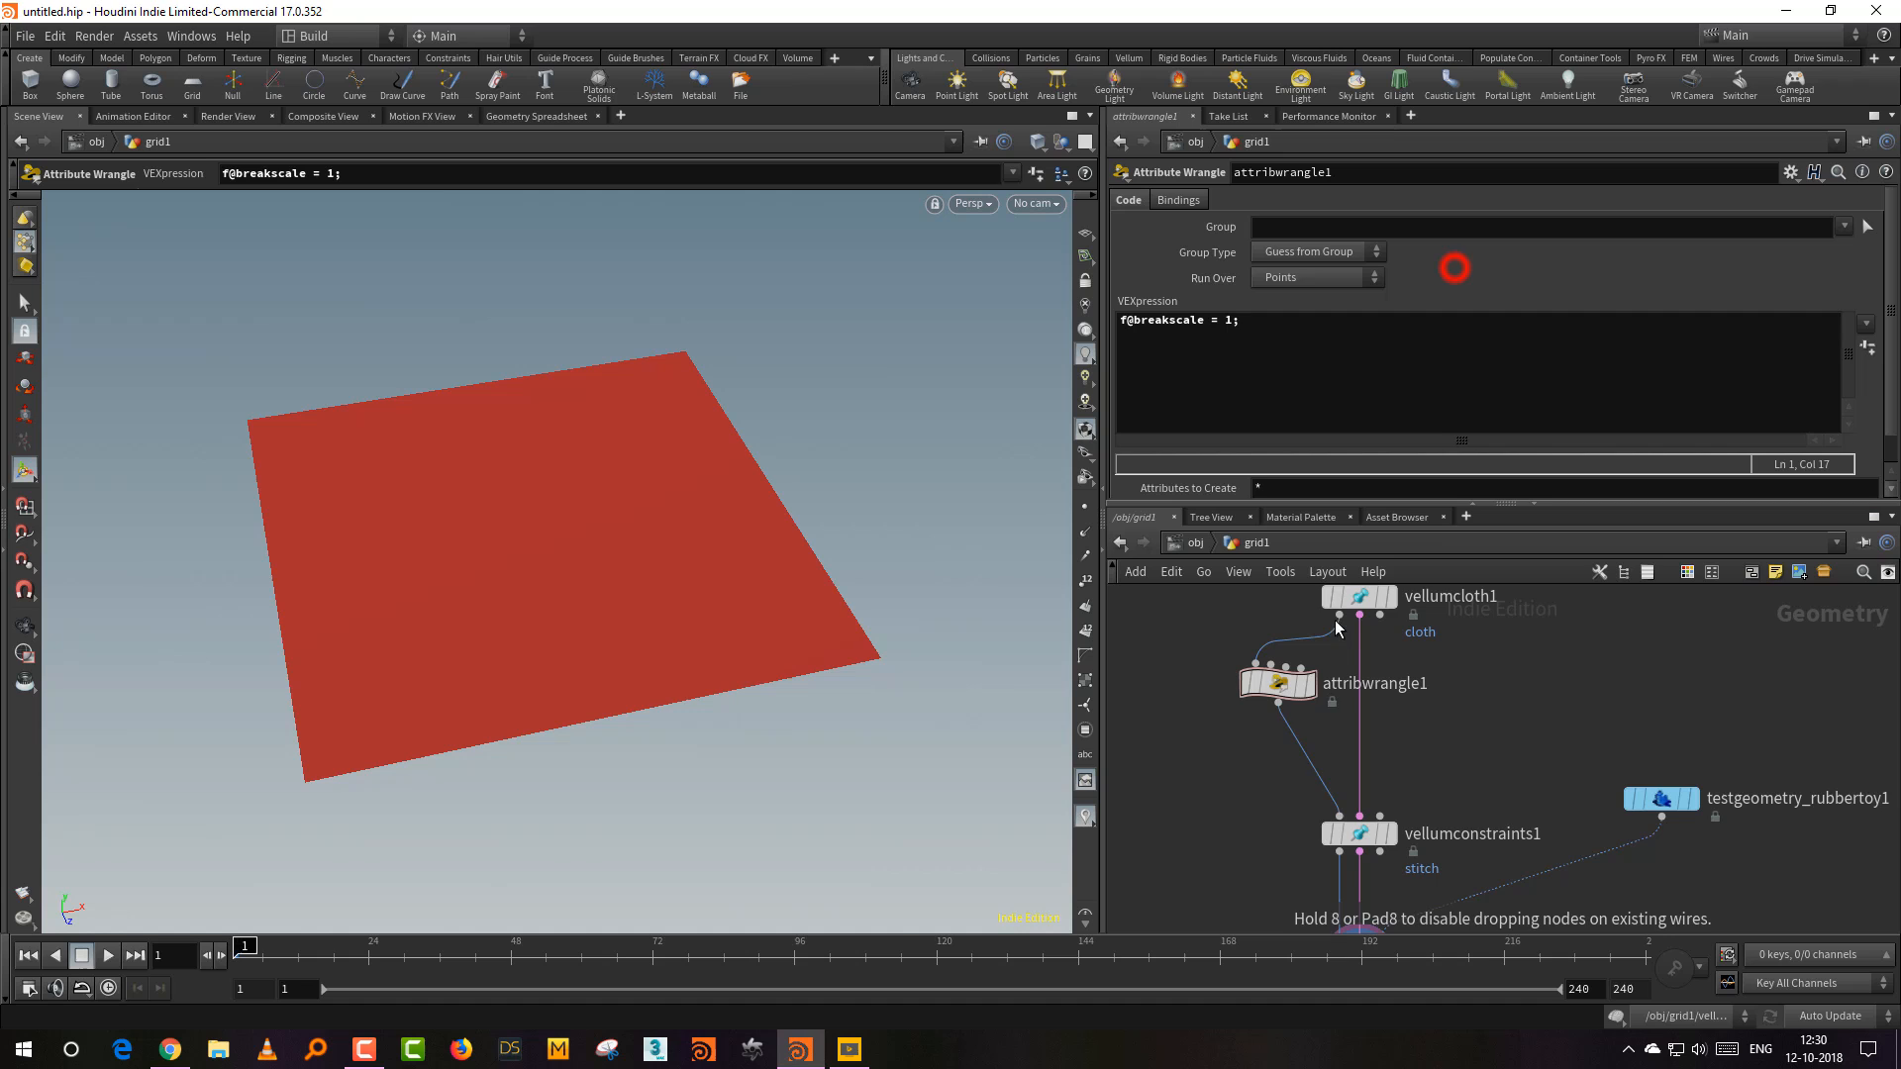
click(1304, 762)
drag(1305, 767, 1280, 773)
Step: Copy the attribute name from the wrangle and set paint1's Override Color to breakscale
drag(1195, 659, 1287, 705)
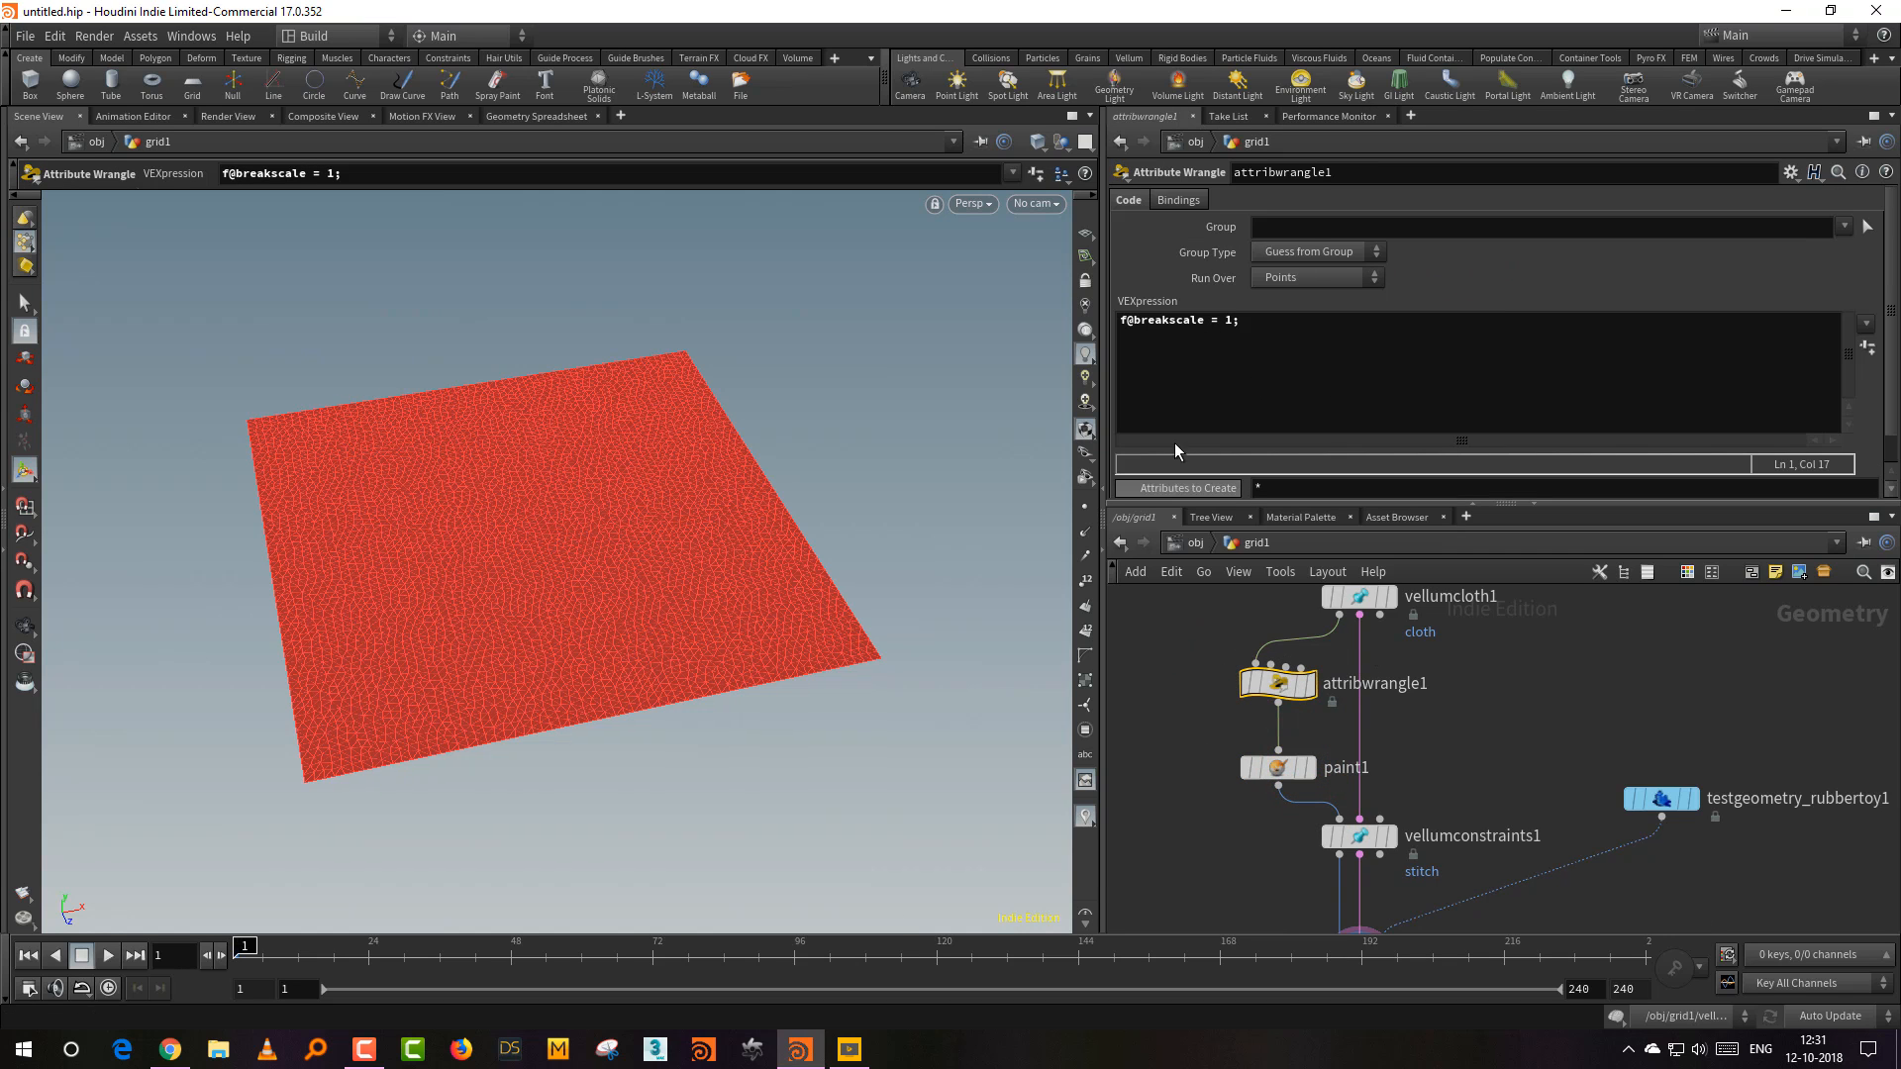
drag(1202, 321, 1177, 330)
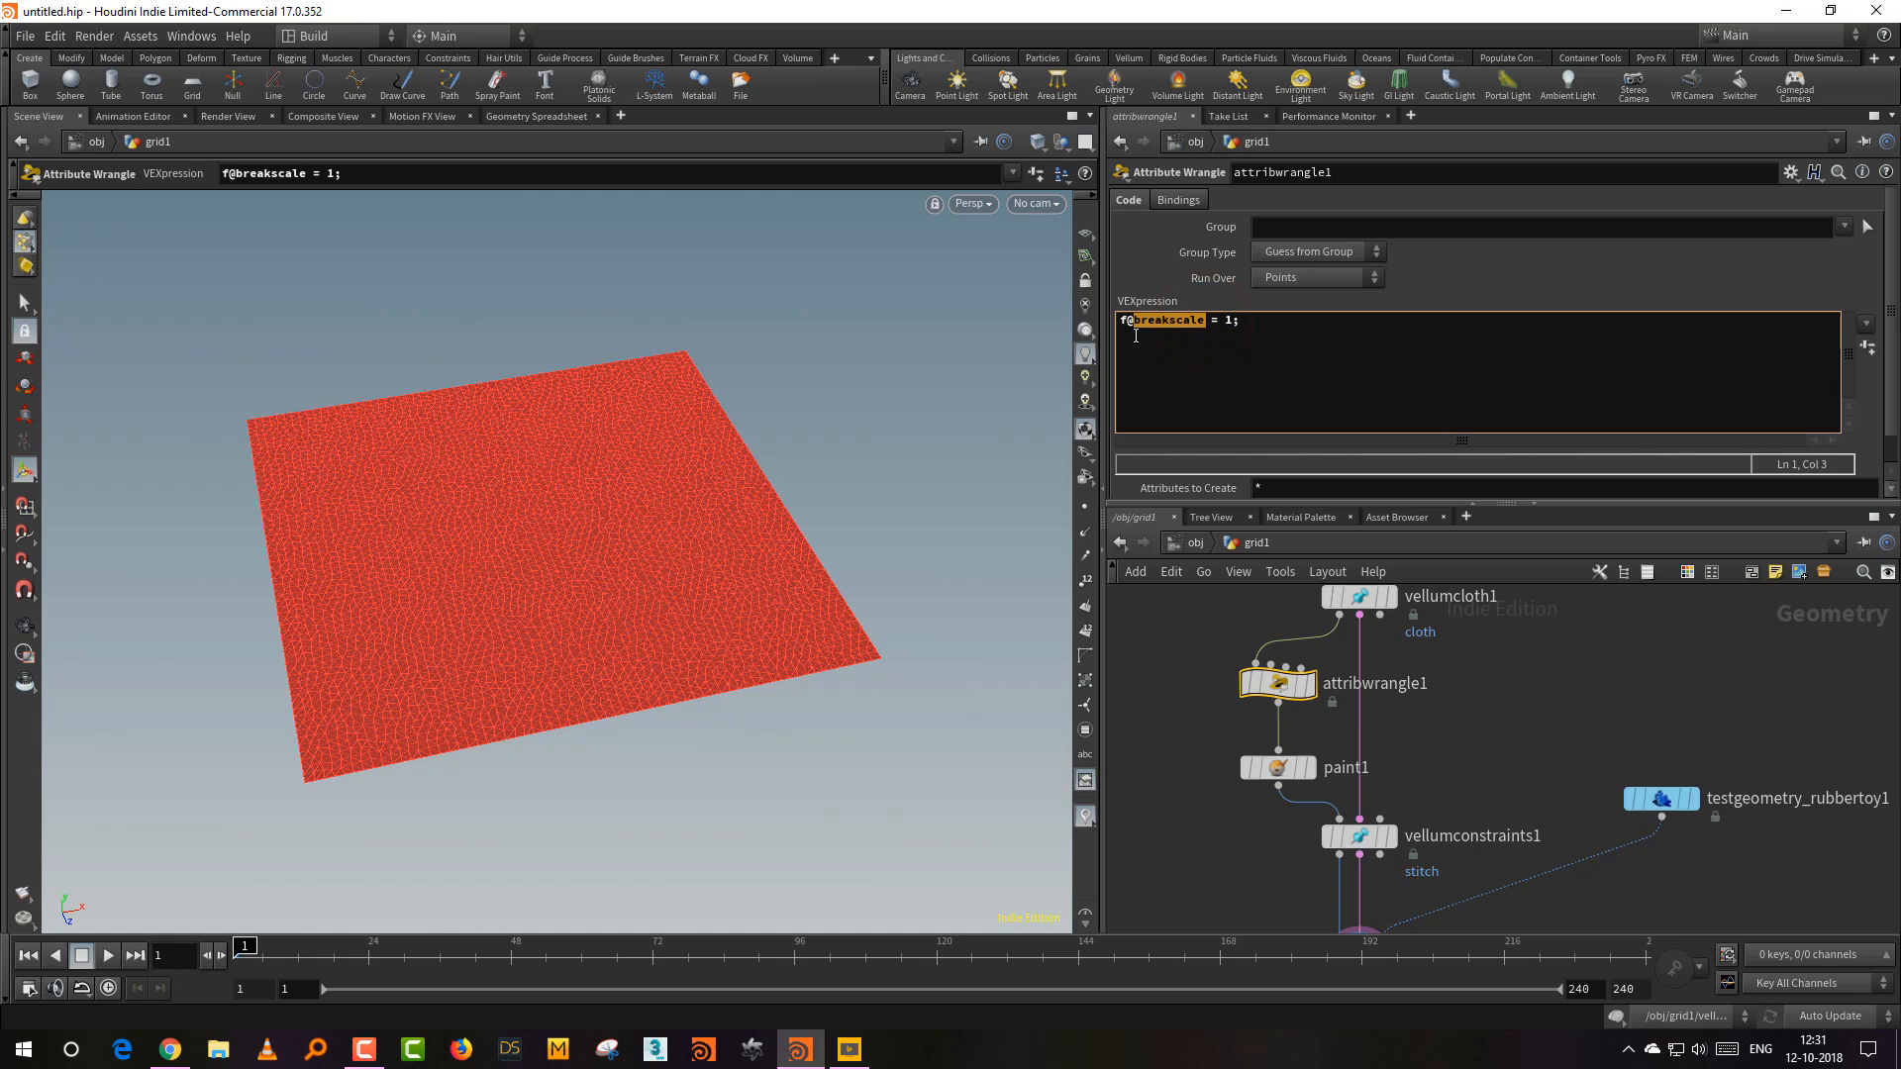
drag(1205, 733, 1305, 787)
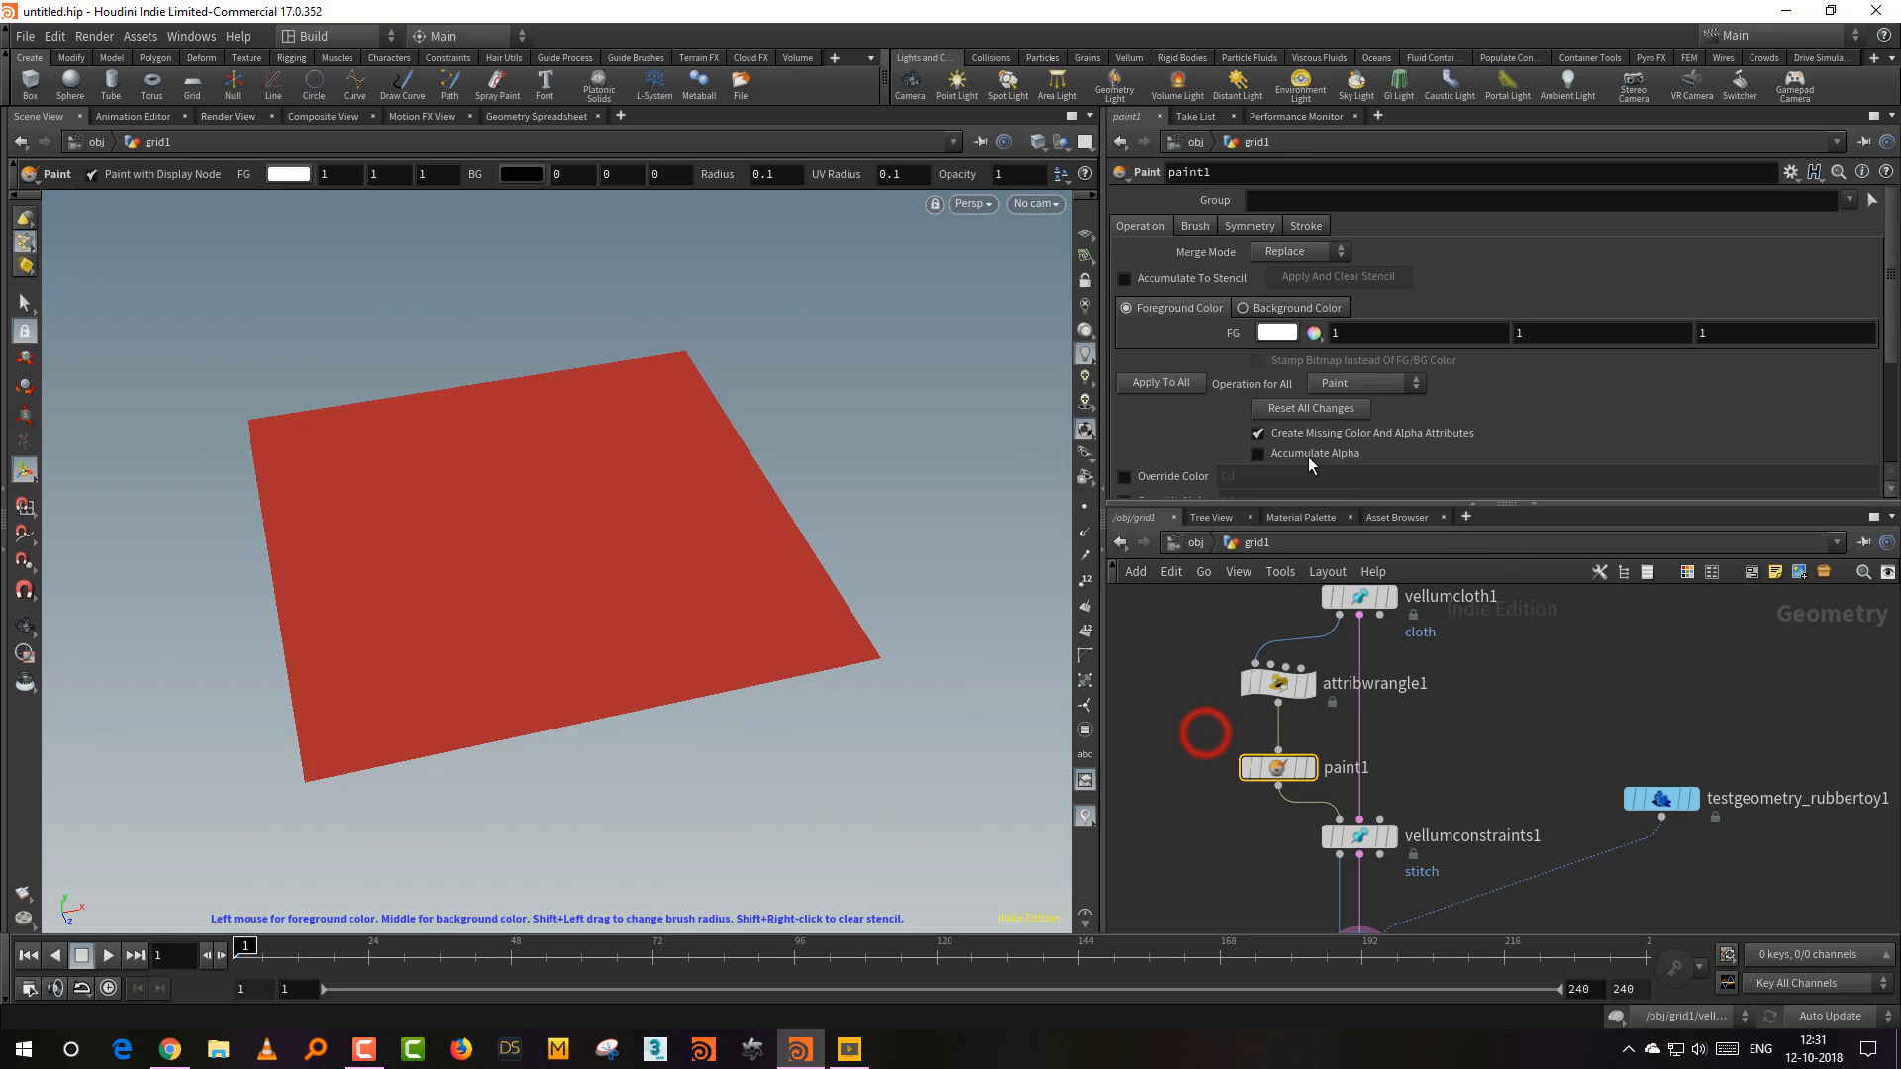
click(1125, 478)
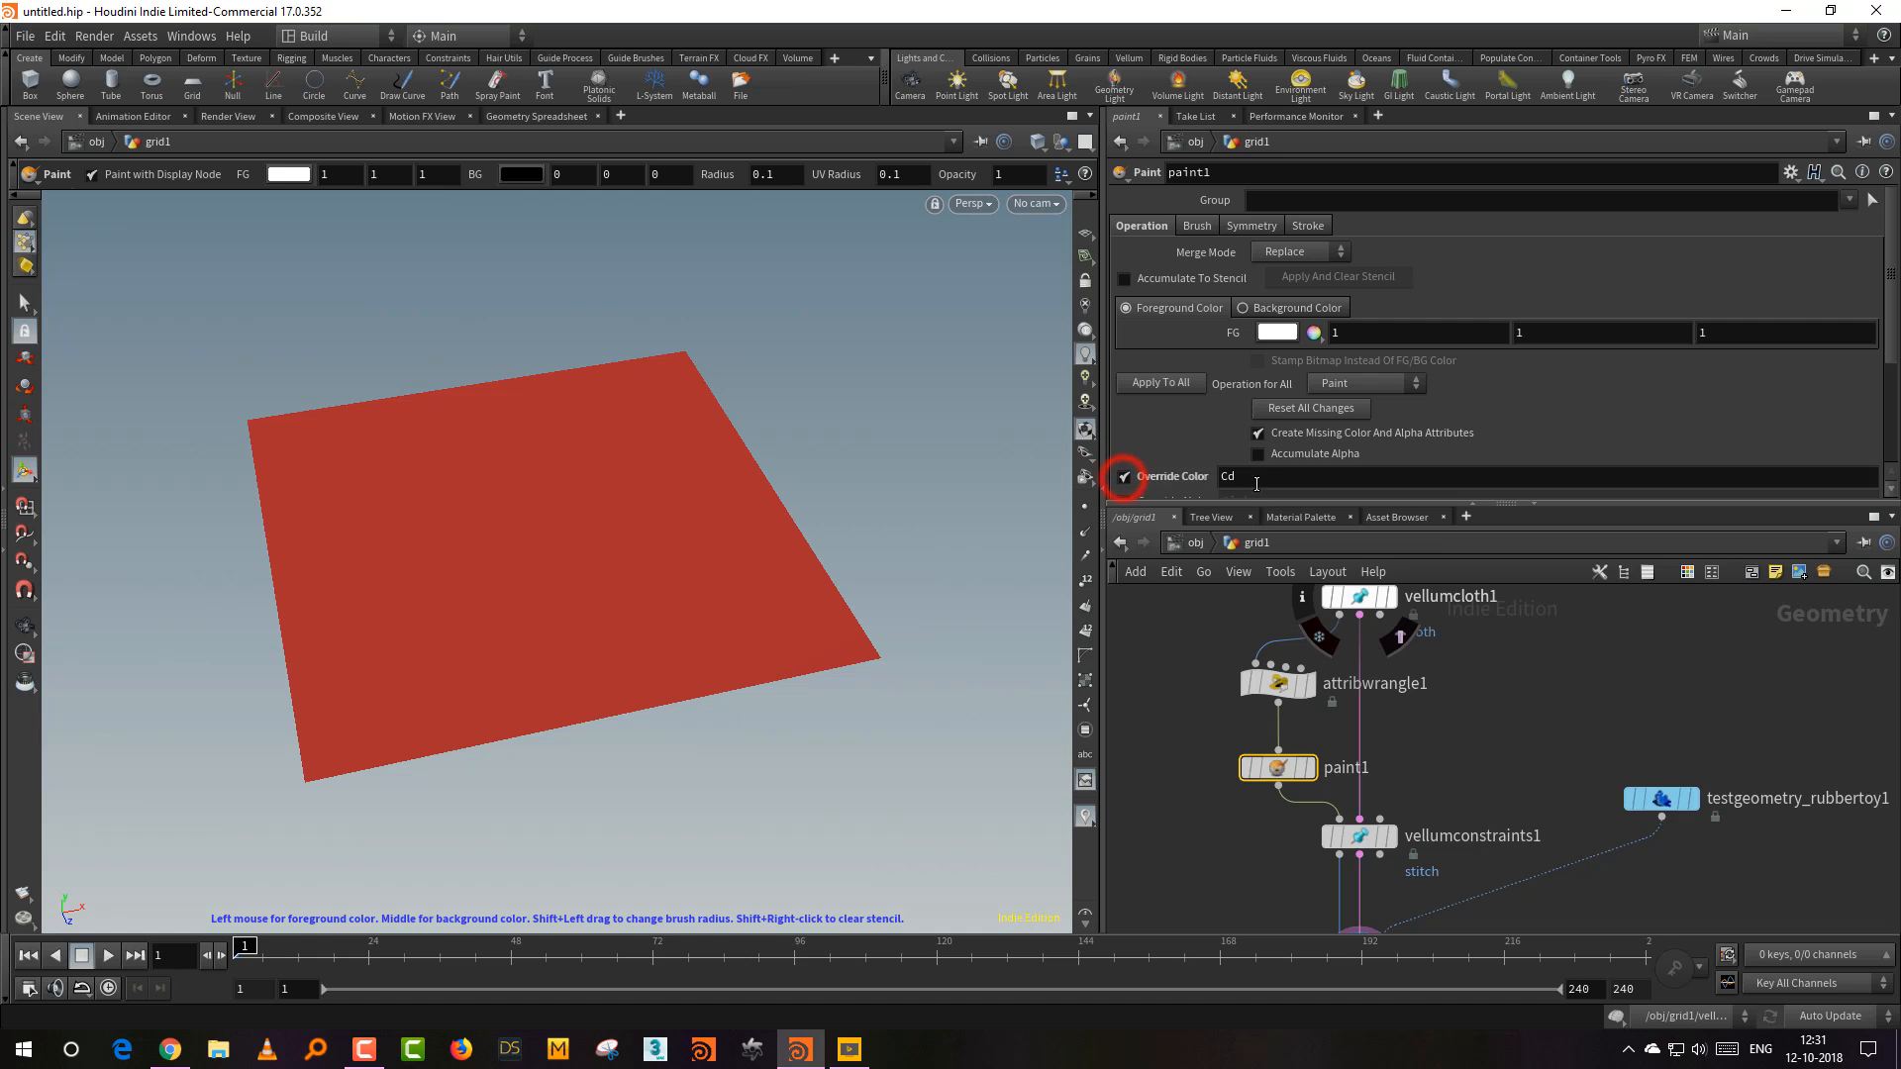
click(1256, 479)
key(Return)
Step: Set the foreground color to 0.021 and paint a patch near the cloth's center with a brush radius of about 0.63
click(1277, 332)
drag(1274, 446, 1268, 454)
click(1541, 122)
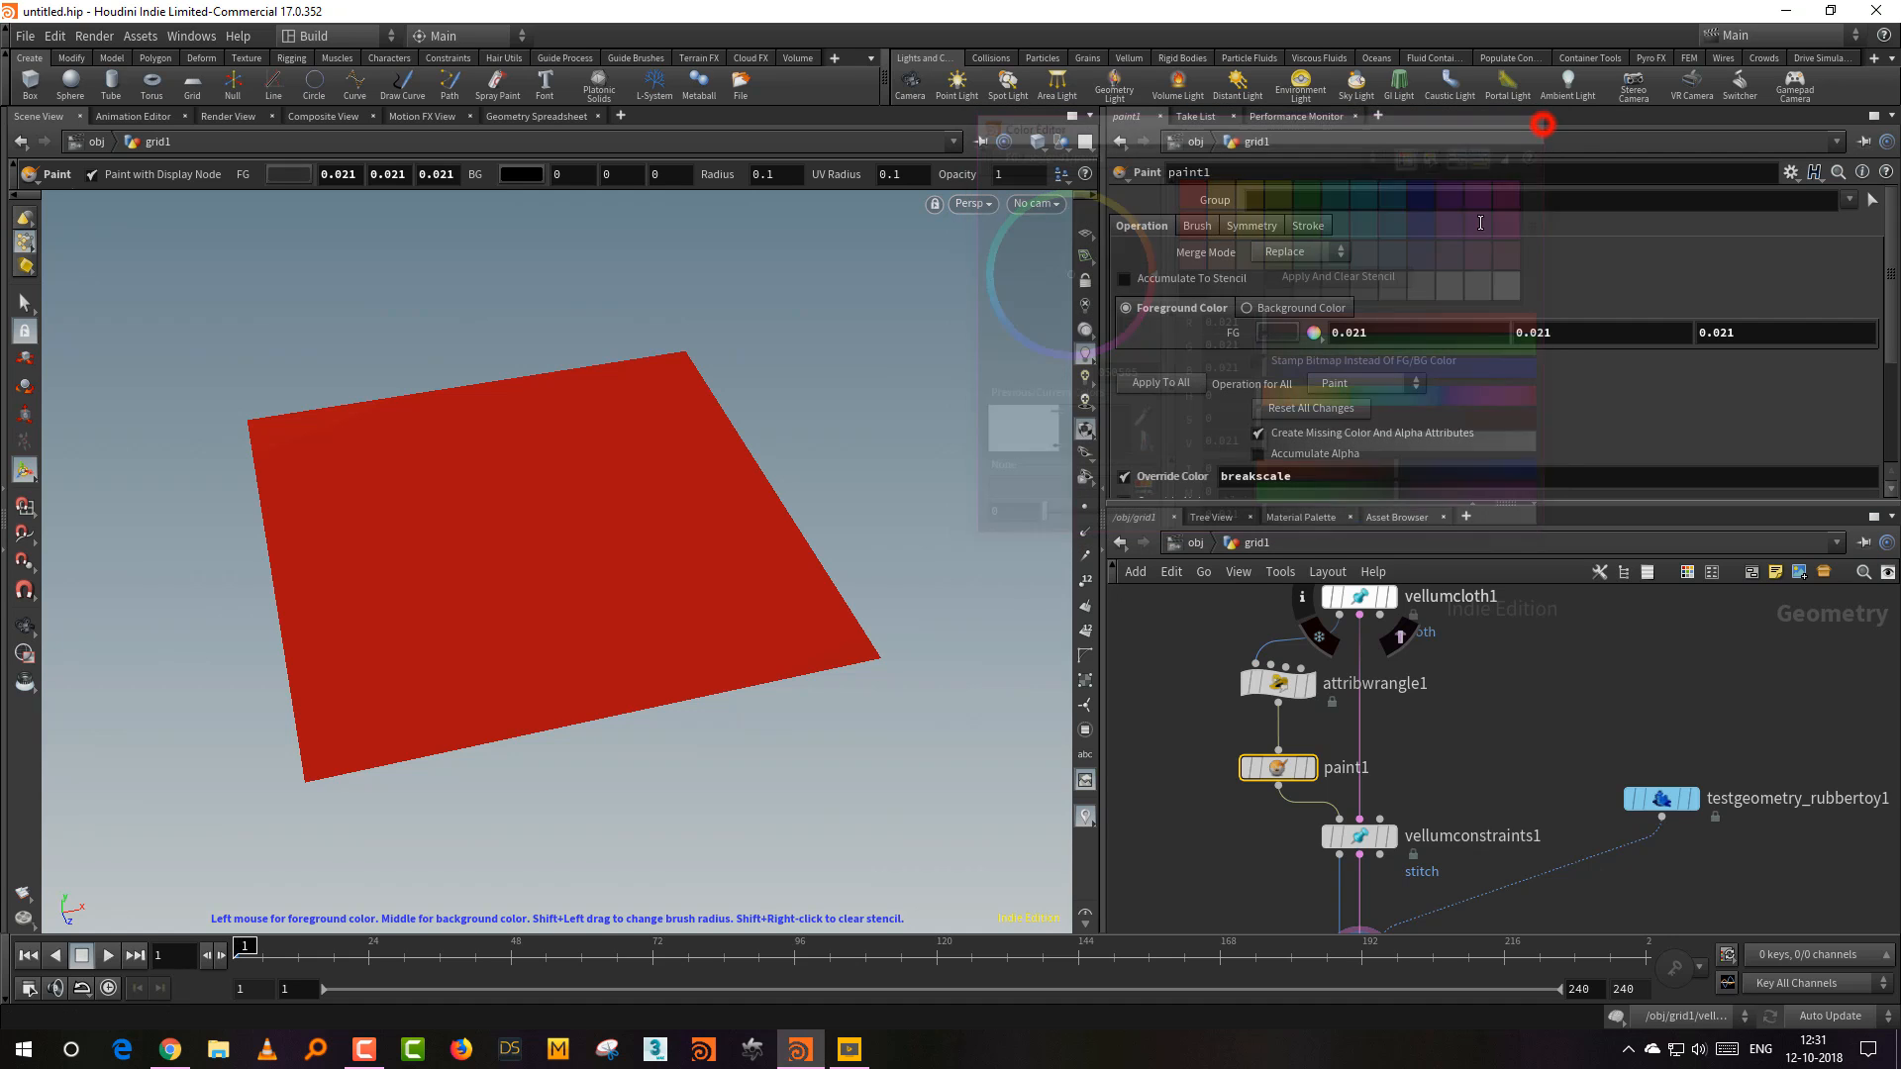
mouse_move(536, 603)
shift+mouse_down()
mouse_move(667, 556)
mouse_move(527, 582)
mouse_move(564, 678)
mouse_move(485, 612)
mouse_move(463, 558)
mouse_move(536, 598)
mouse_move(466, 585)
mouse_move(905, 710)
shift+mouse_up()
Step: Display vellumsolver1, play the simulation to inspect the tearing around the painted area, stop it, and rewind to frame 1
middle_drag(1185, 848, 1174, 718)
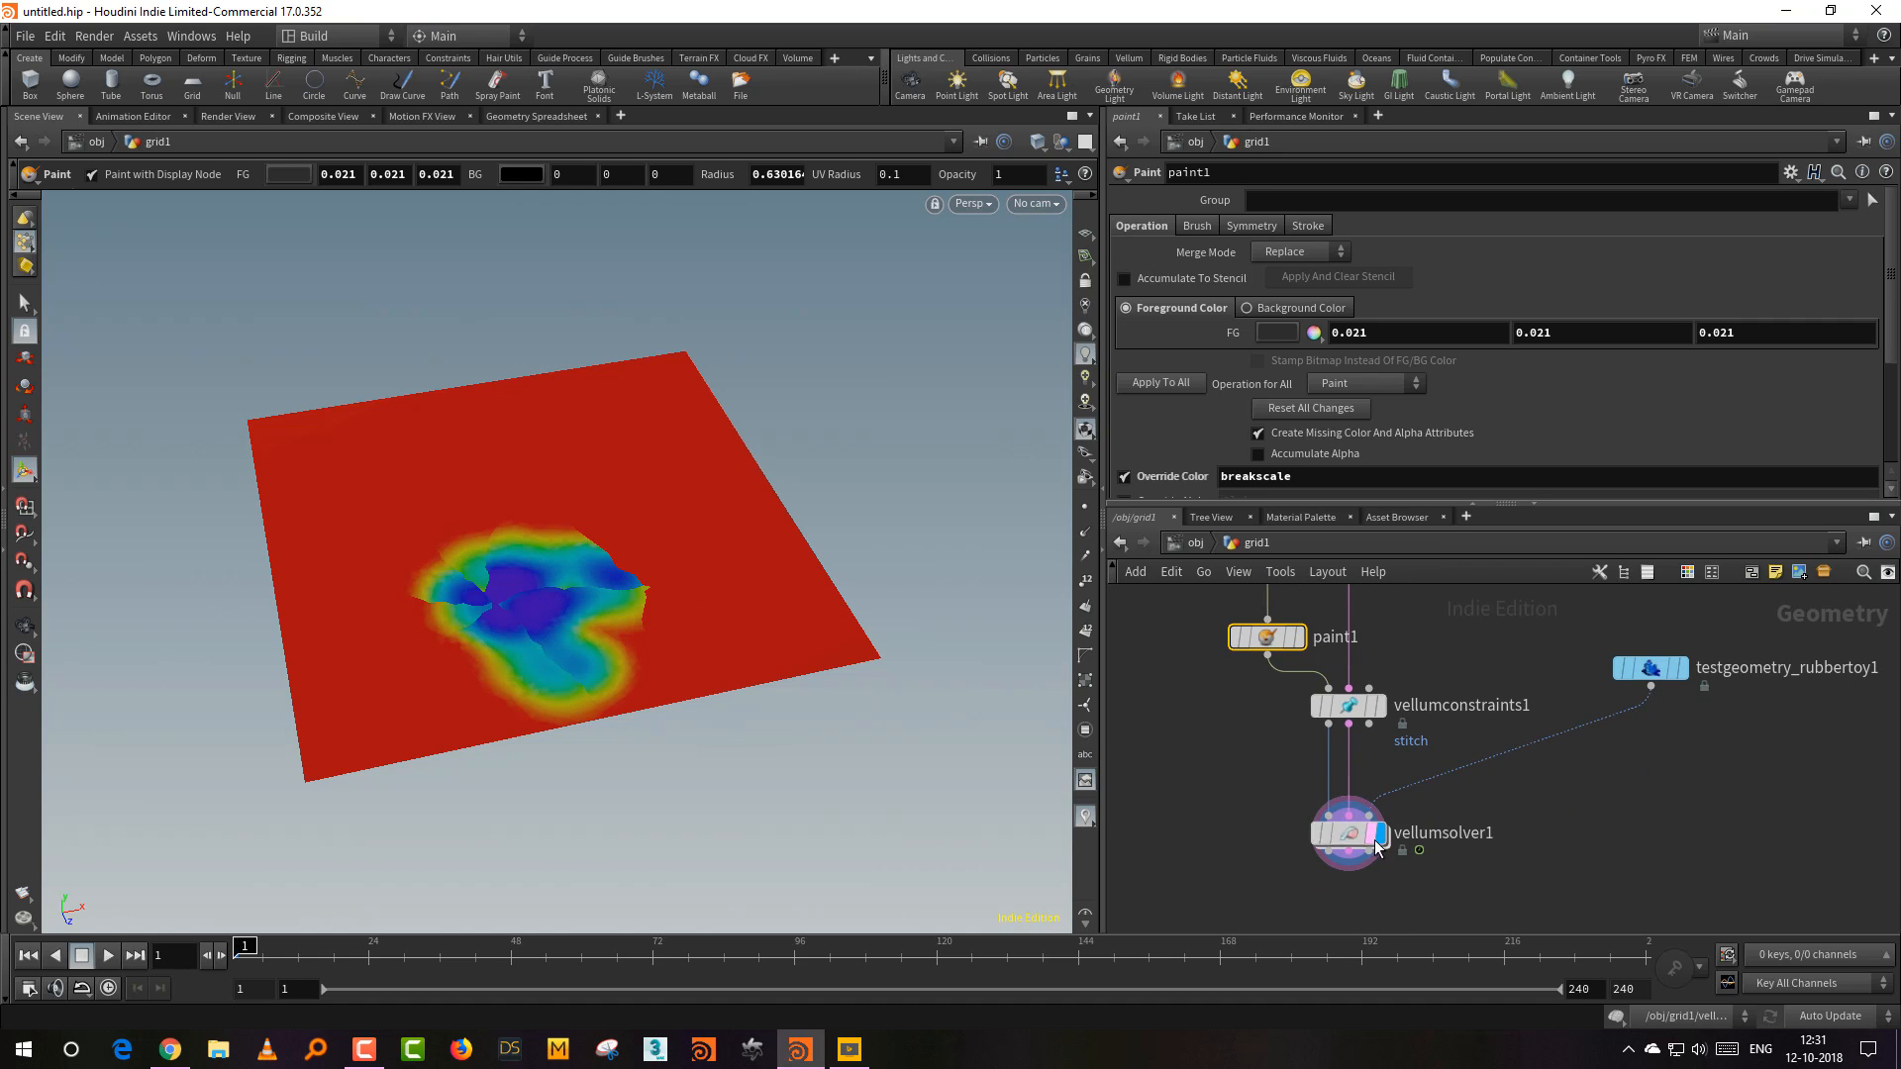
click(1350, 833)
click(1530, 792)
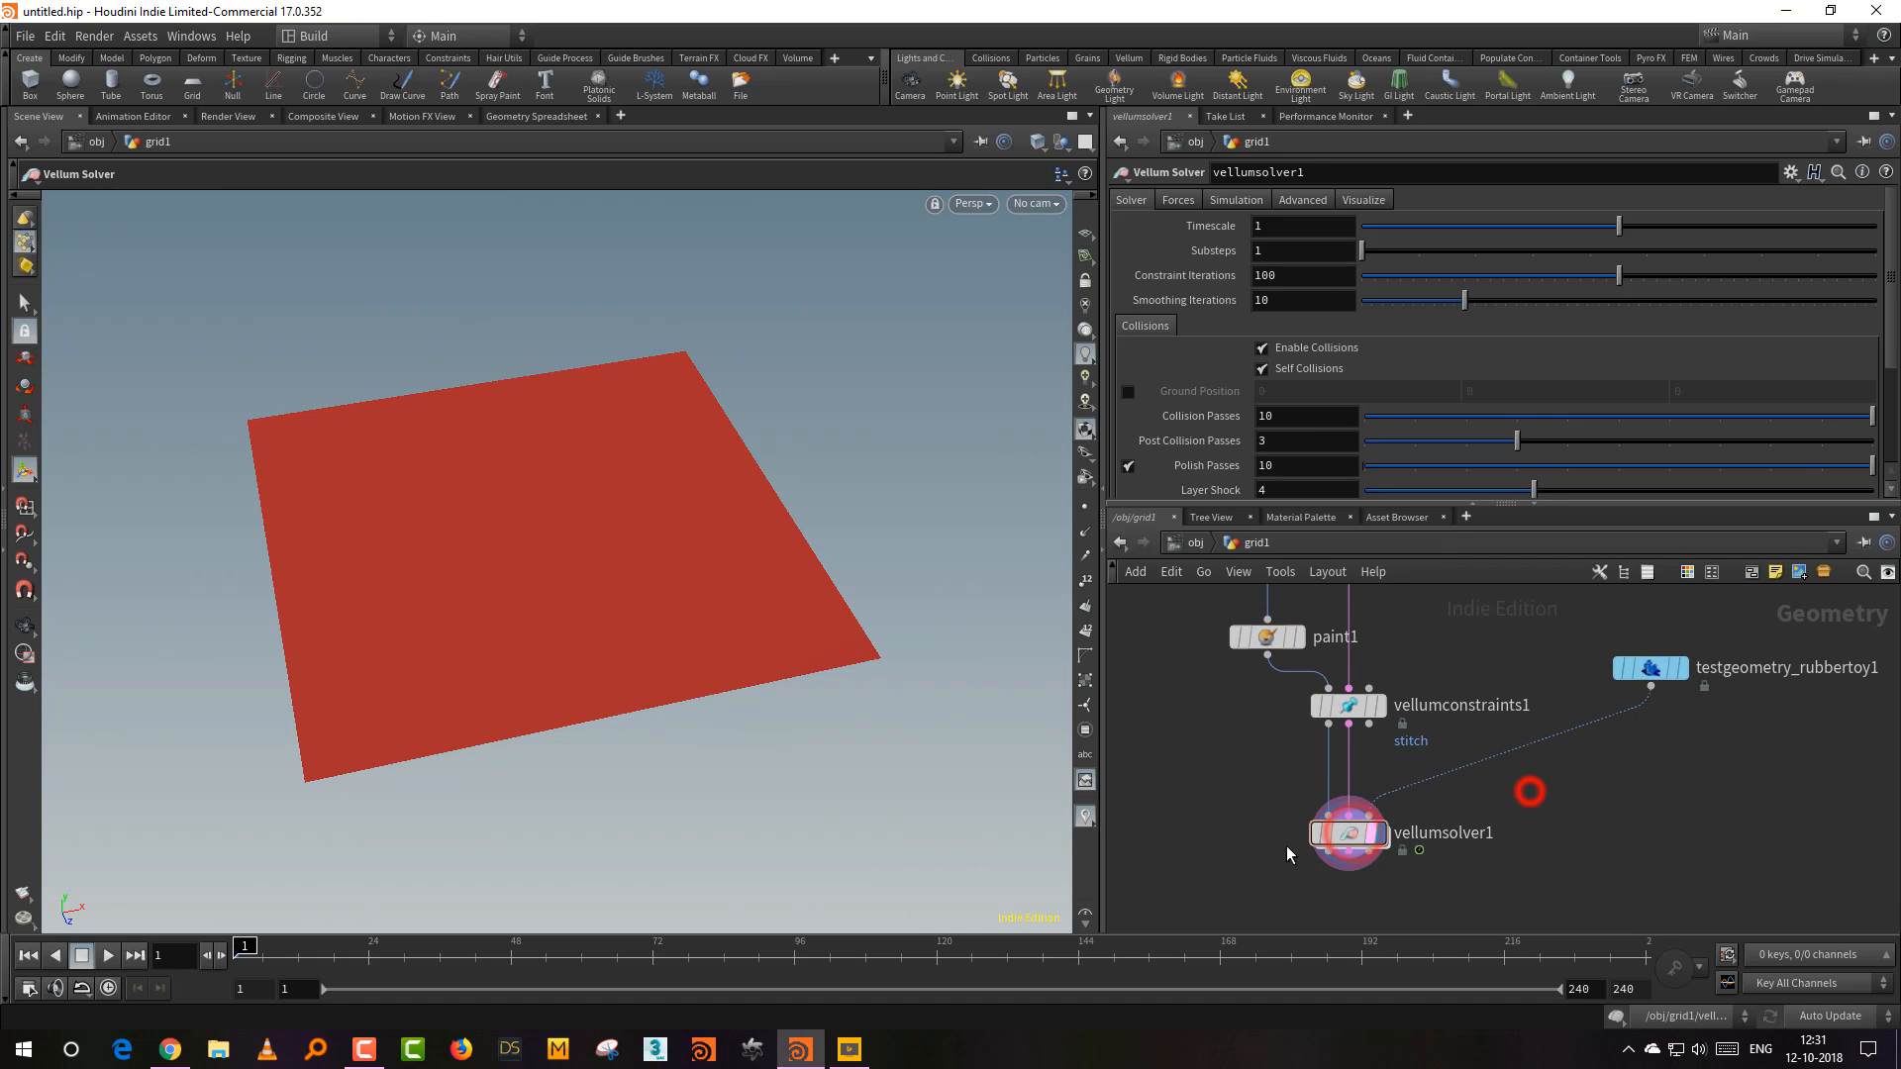
click(109, 956)
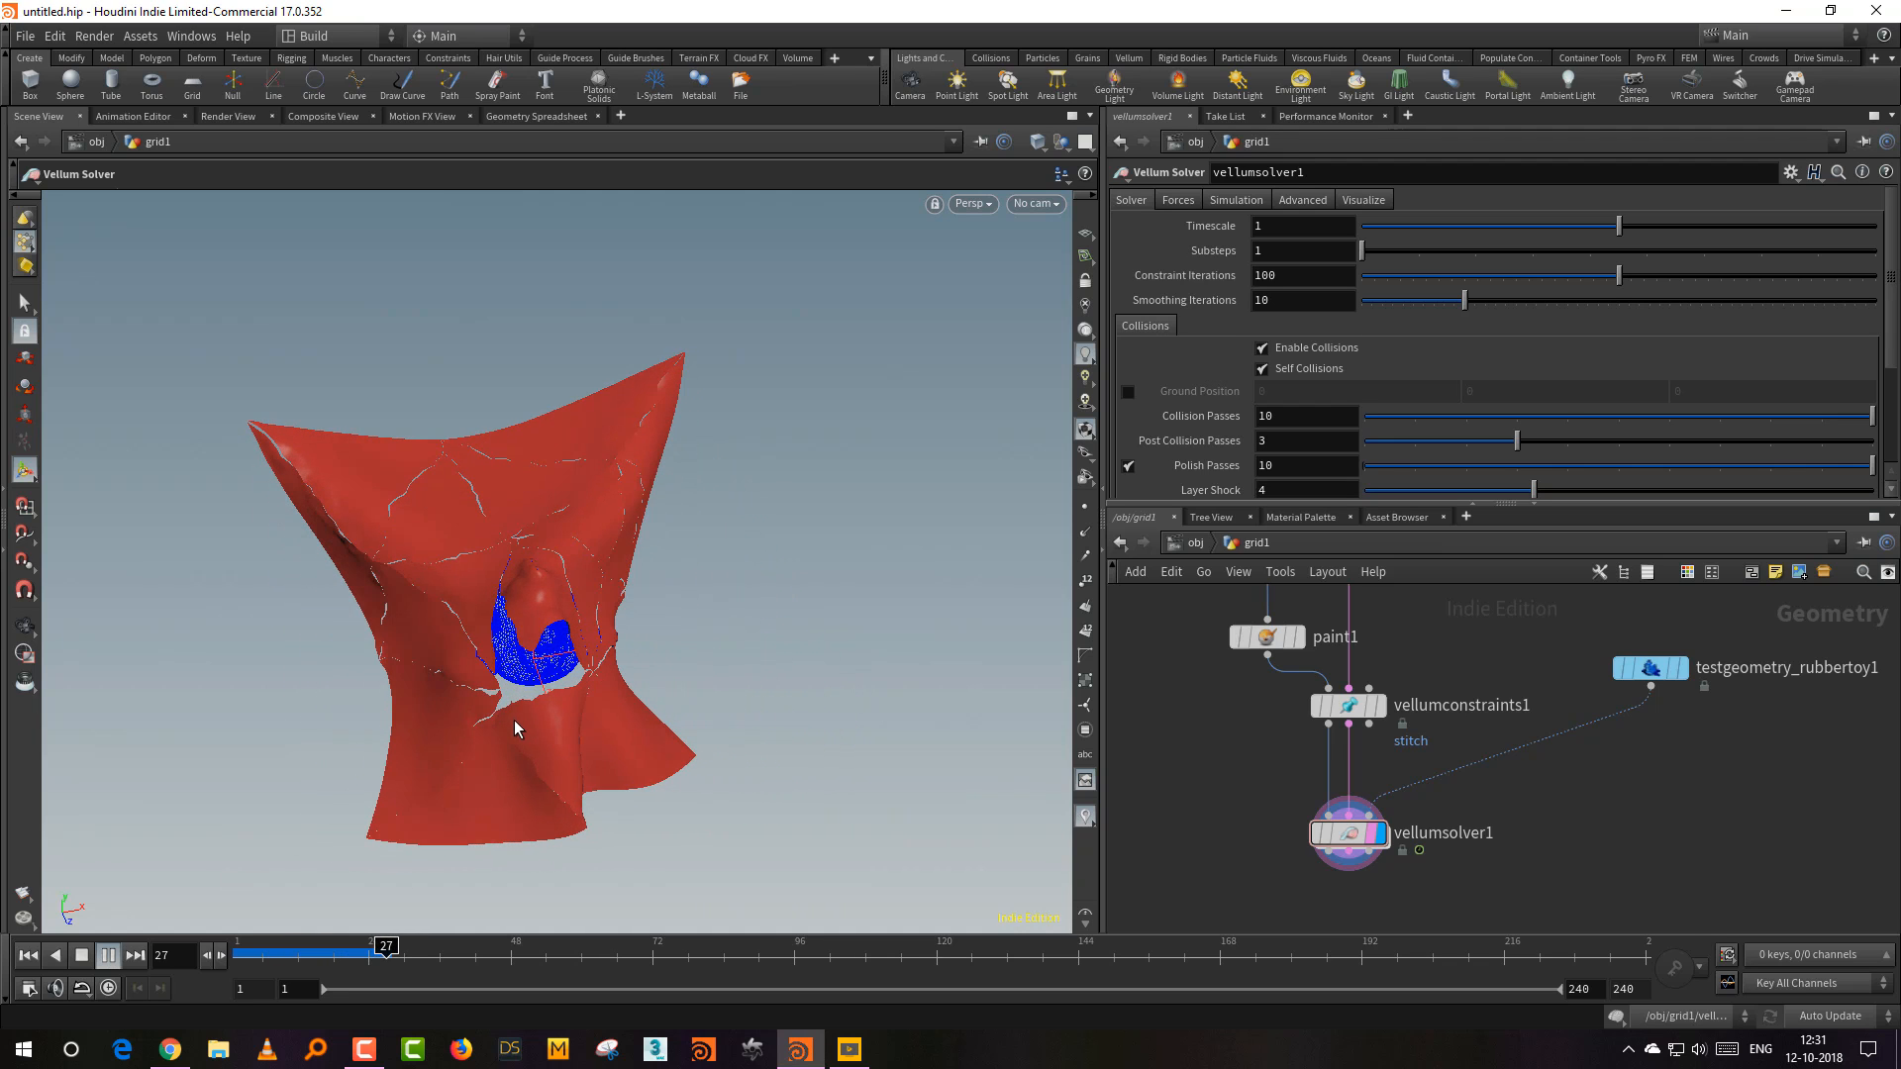
key(Escape)
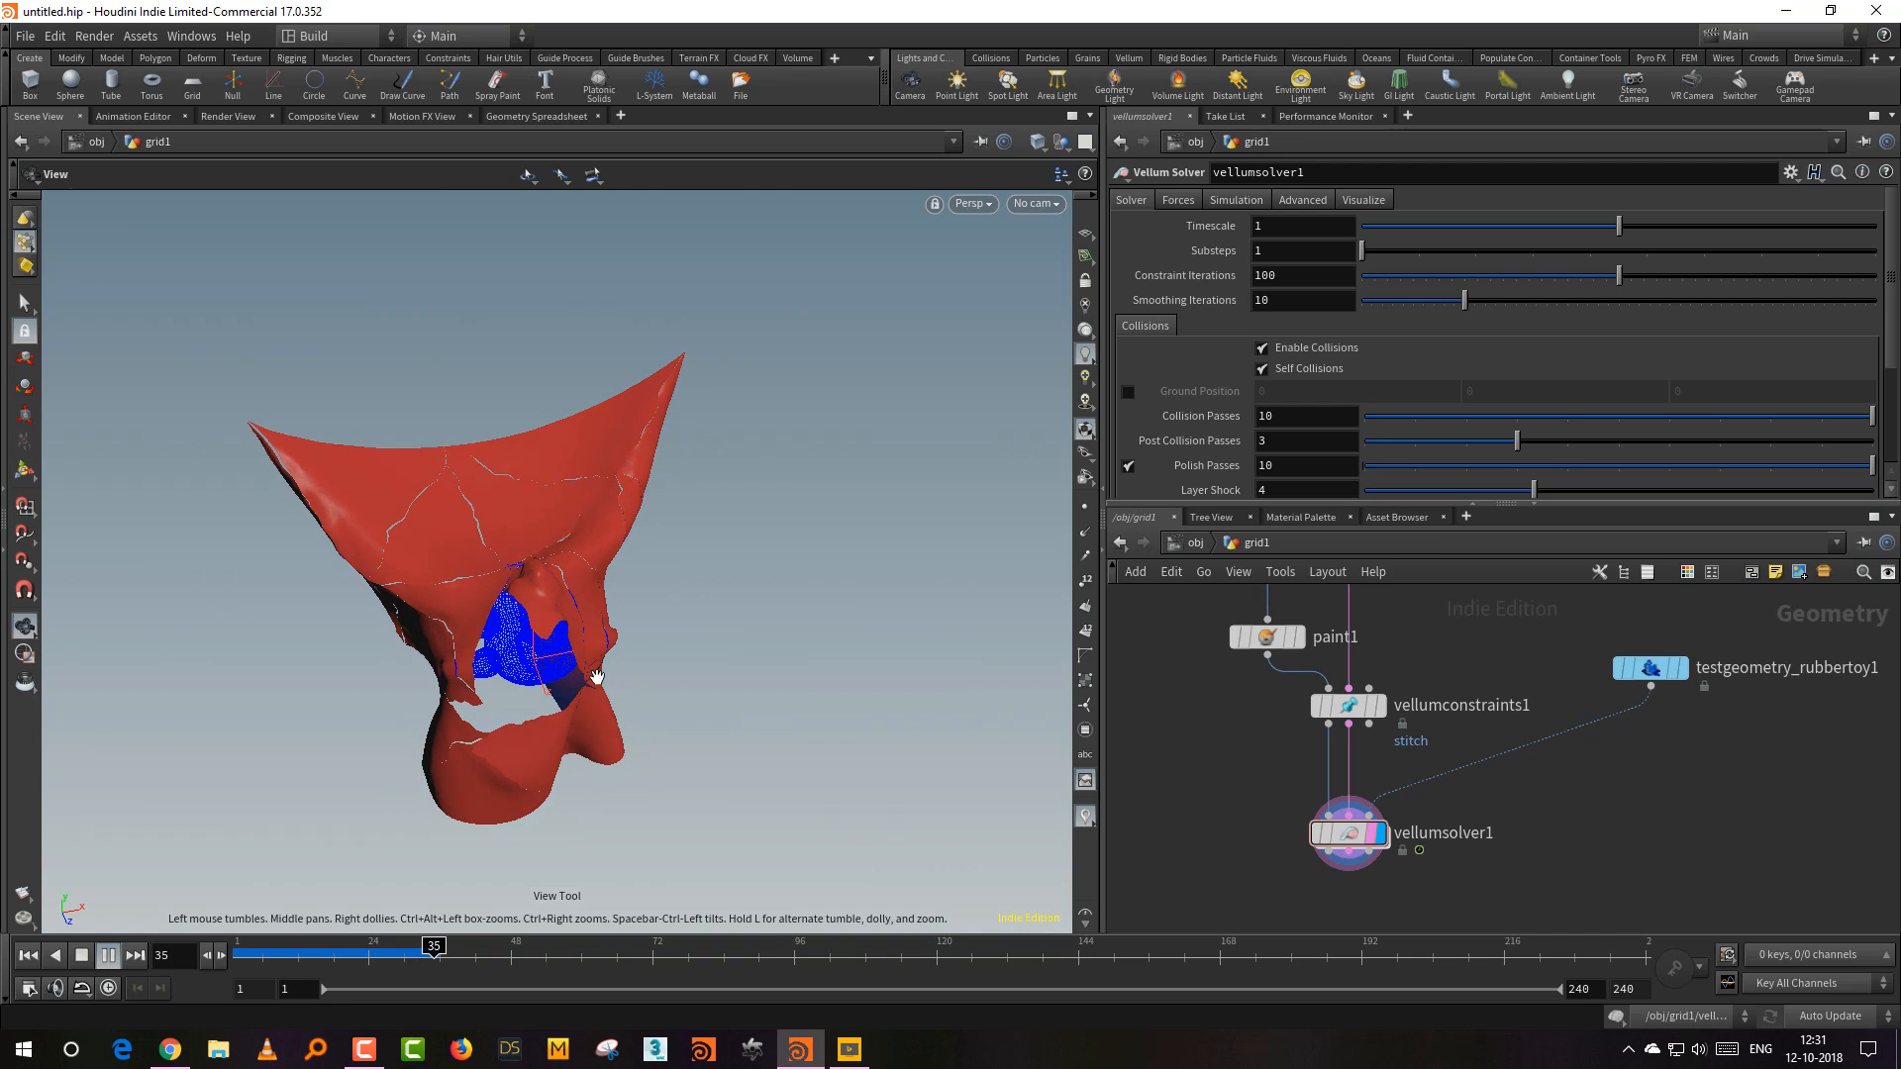
drag(654, 666, 774, 568)
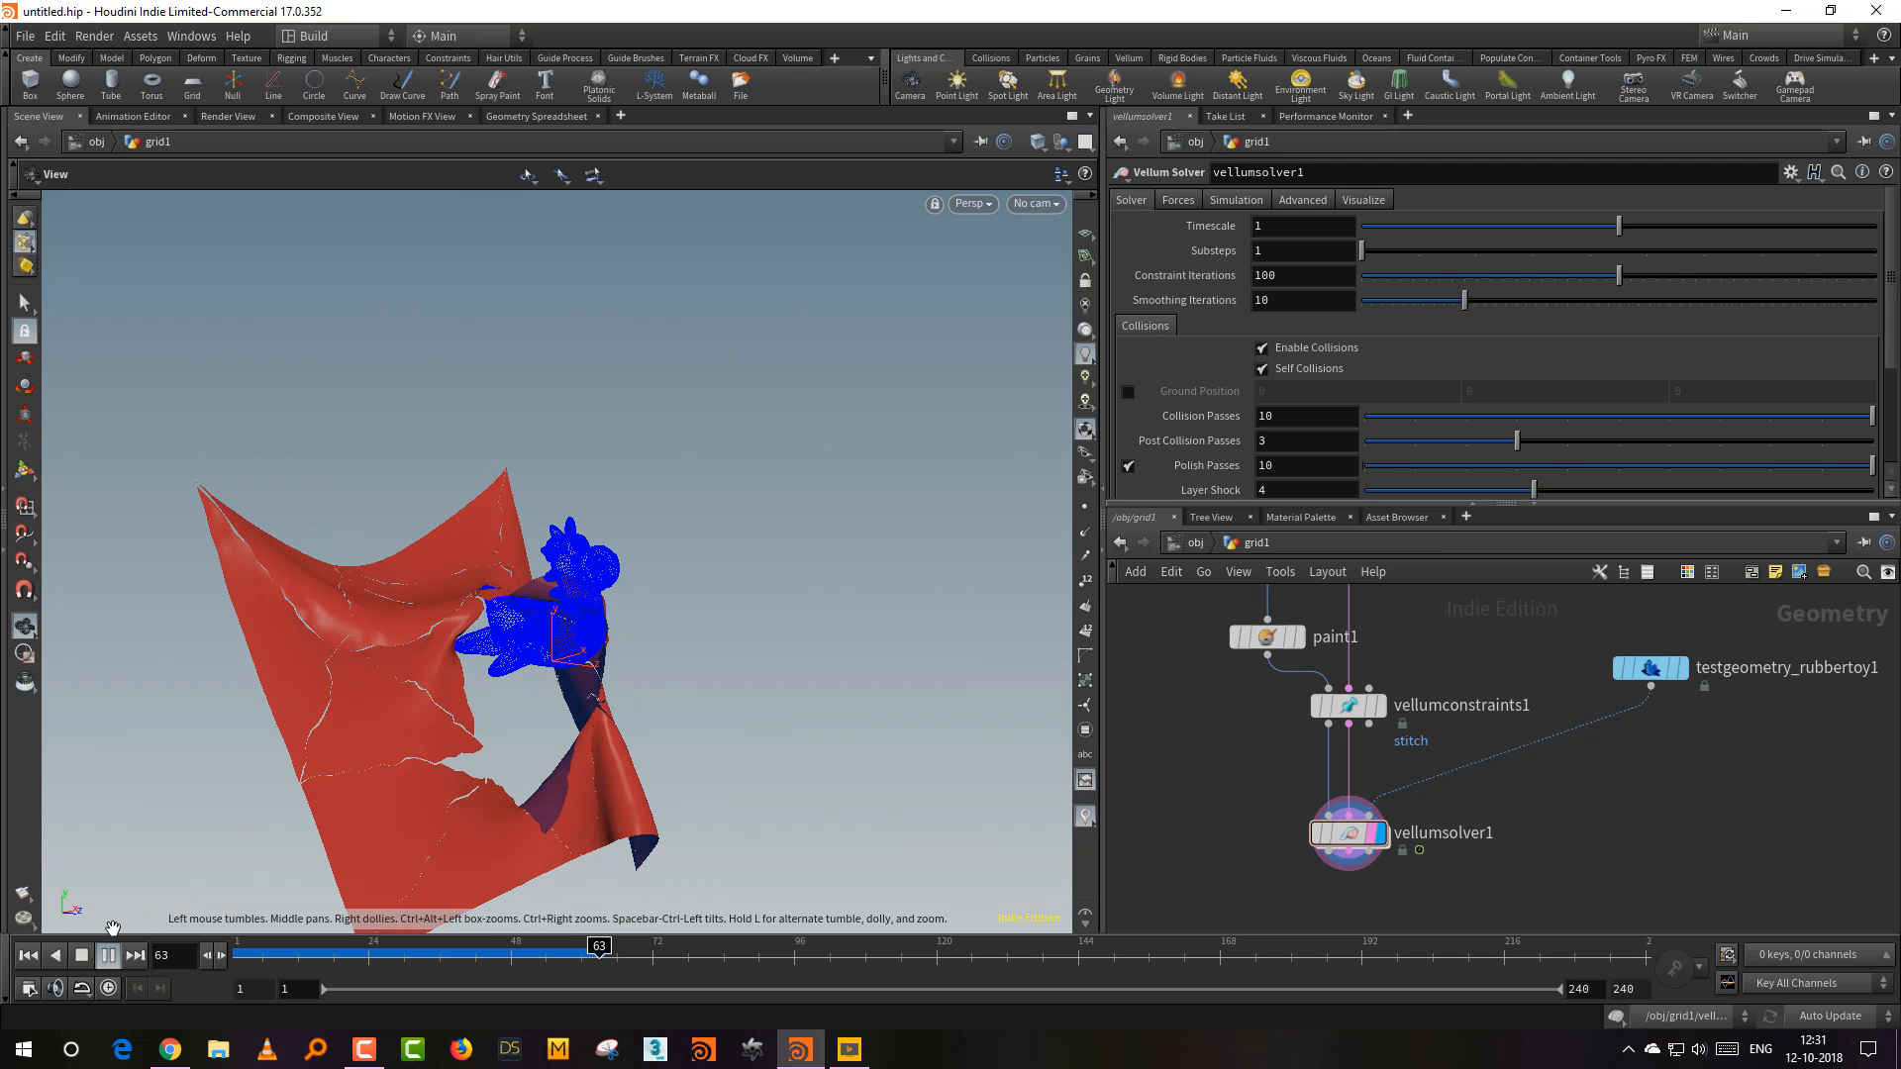
click(83, 956)
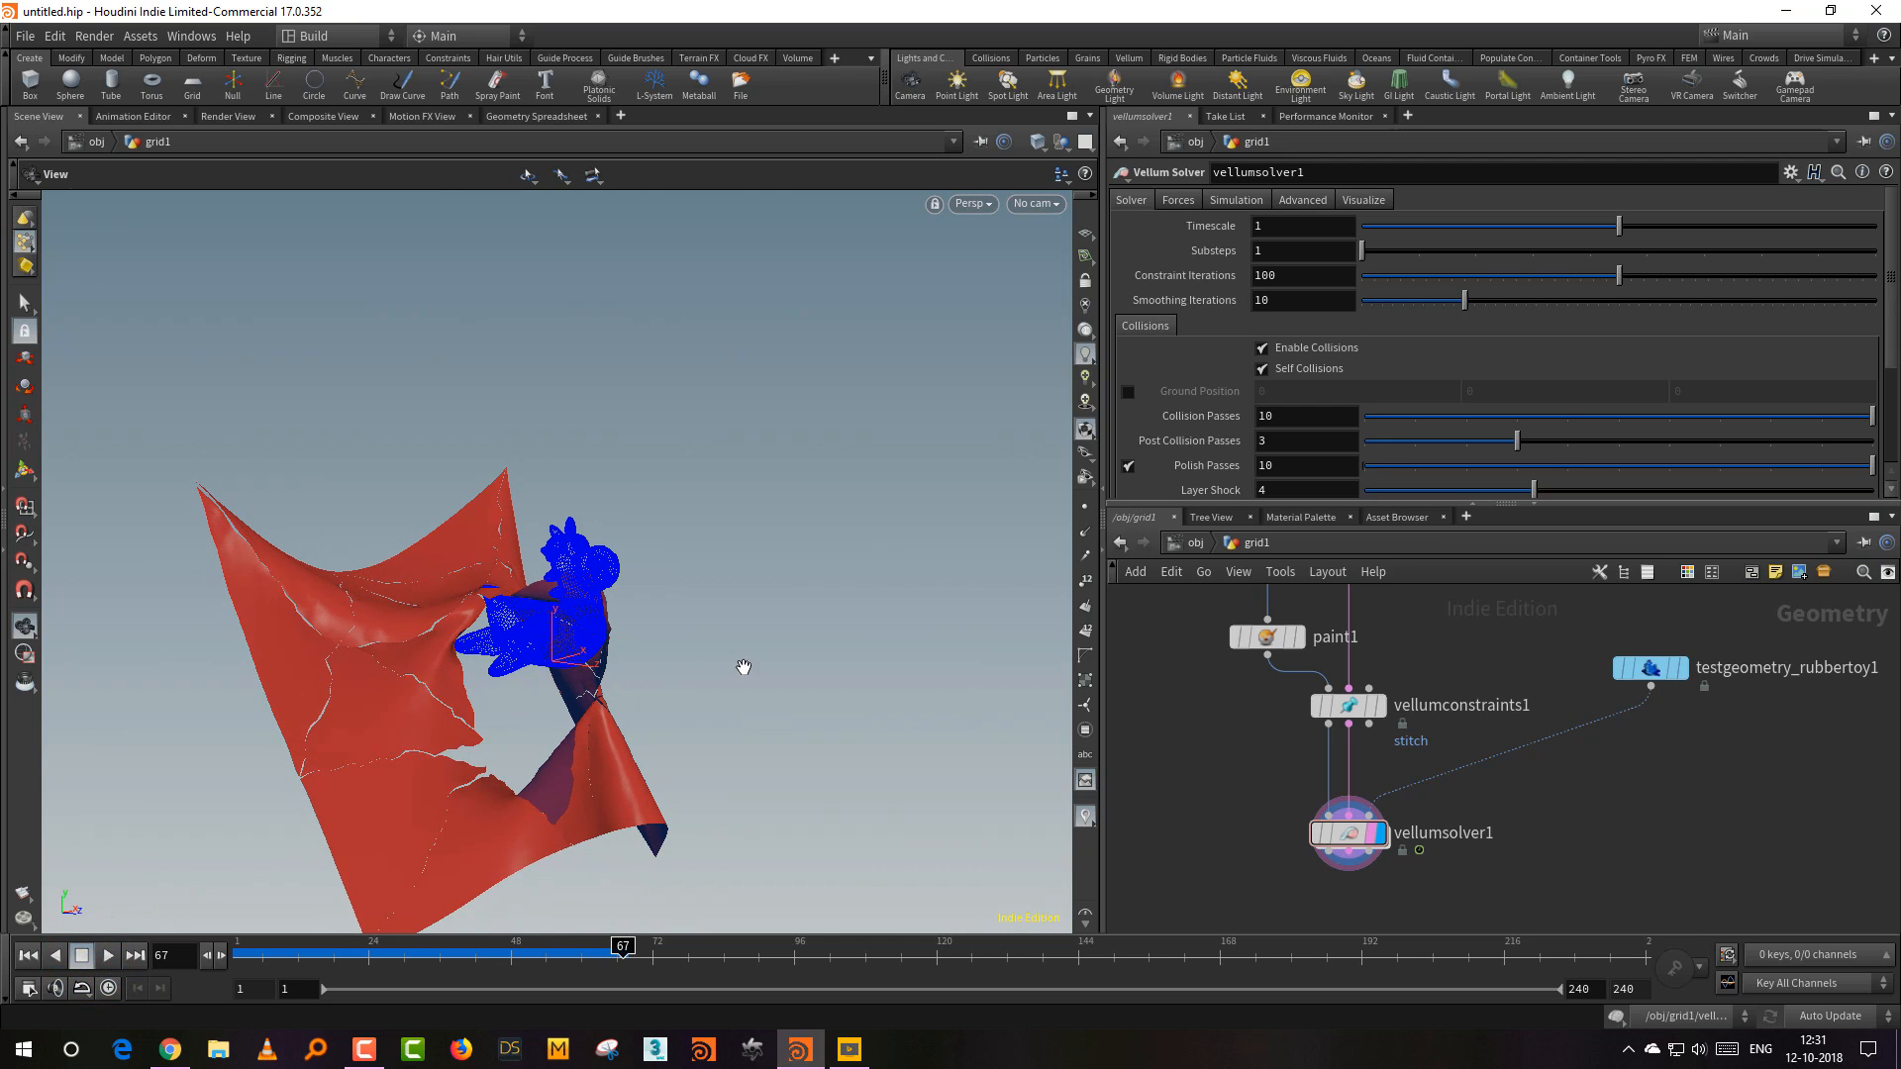
mouse_move(743, 667)
mouse_down()
mouse_move(711, 657)
mouse_move(688, 603)
mouse_move(722, 636)
mouse_up()
click(367, 1060)
click(368, 1055)
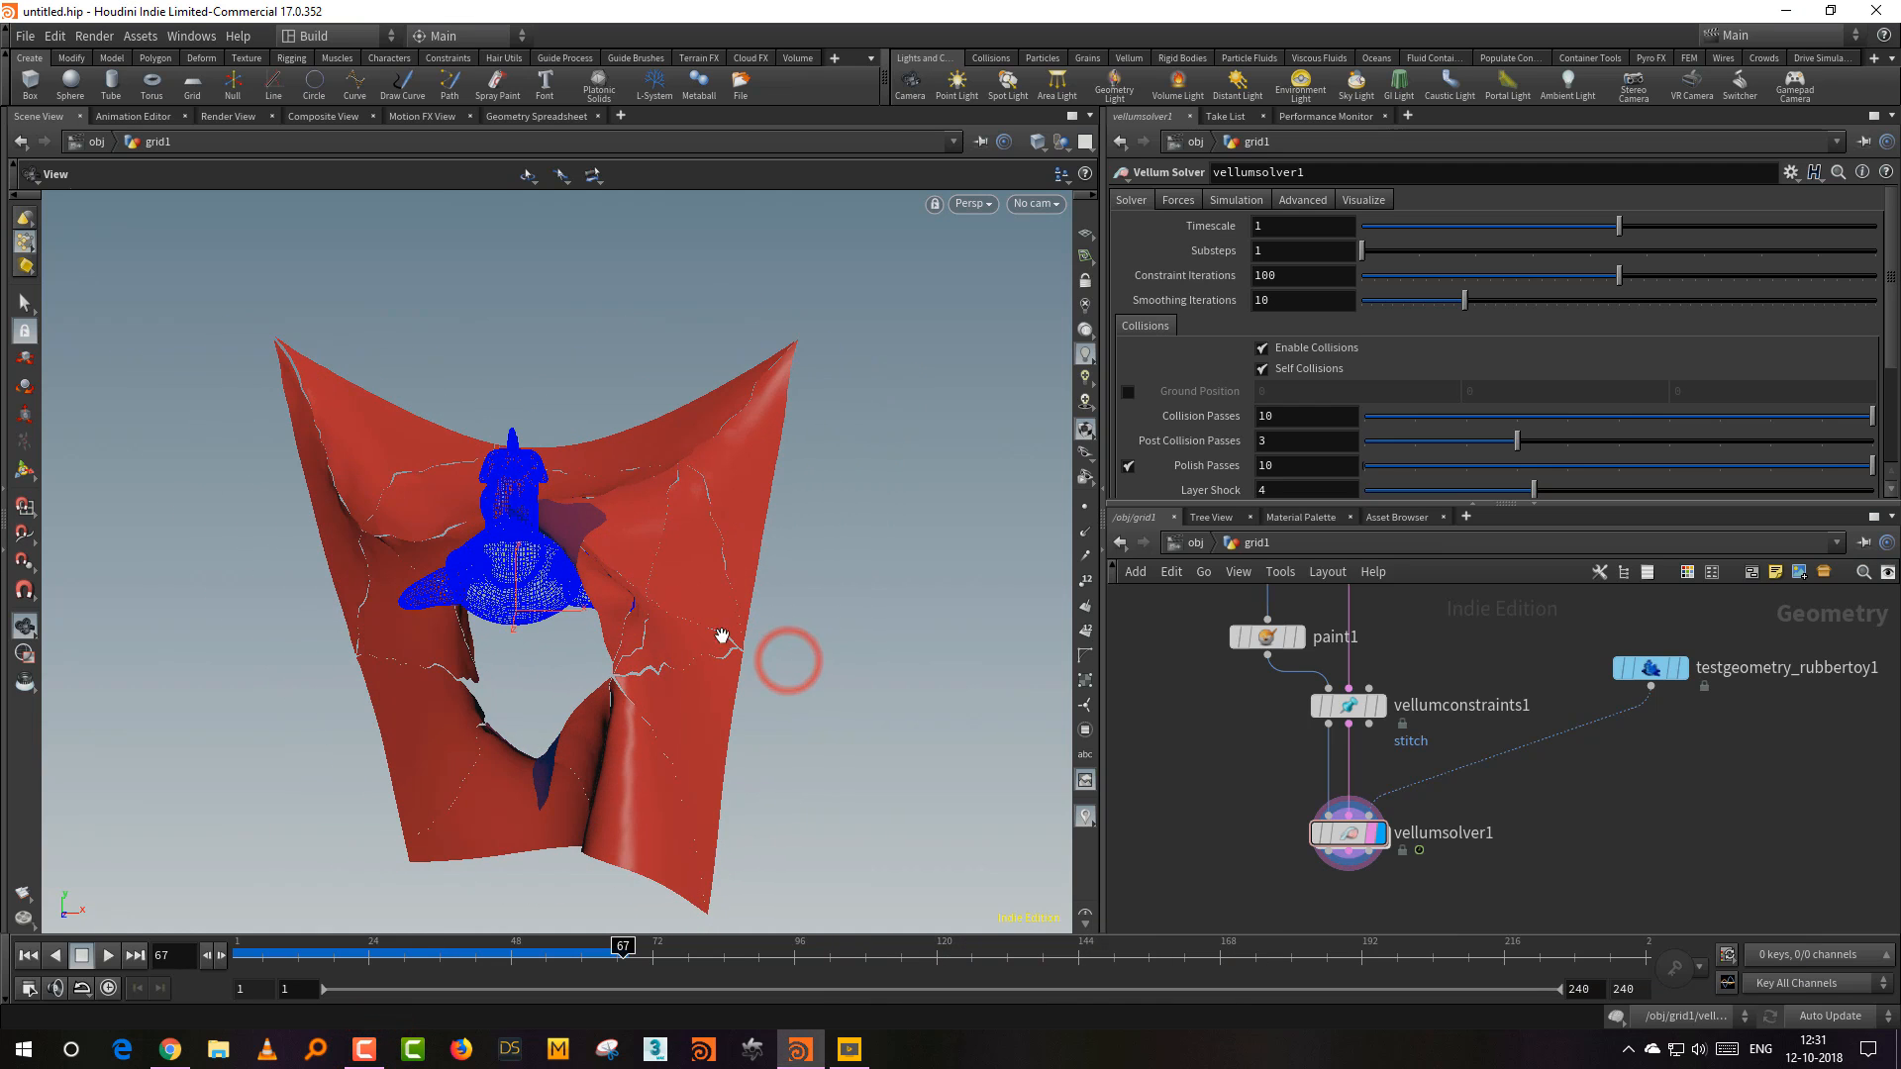
click(28, 956)
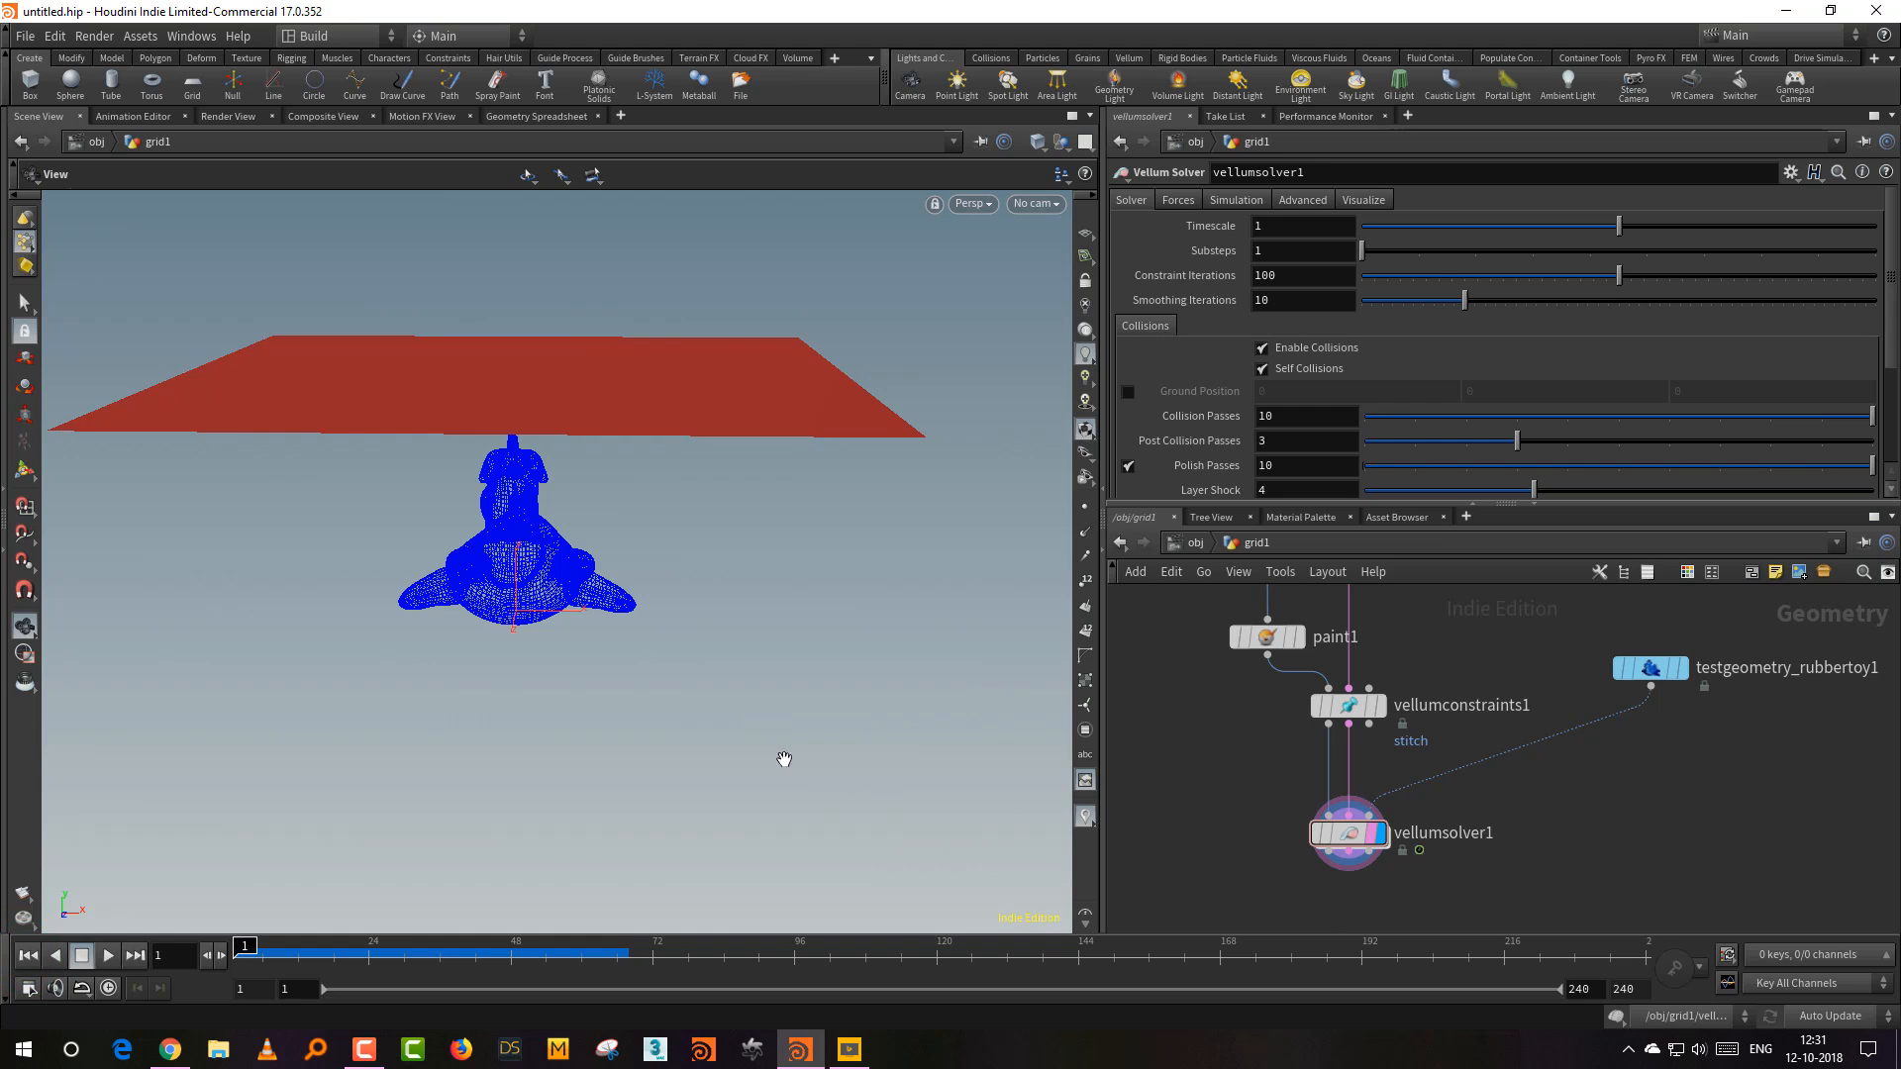
Step: Turn off Show Collision in the visualization settings of vellumsolver1
drag(785, 759, 785, 747)
click(1231, 819)
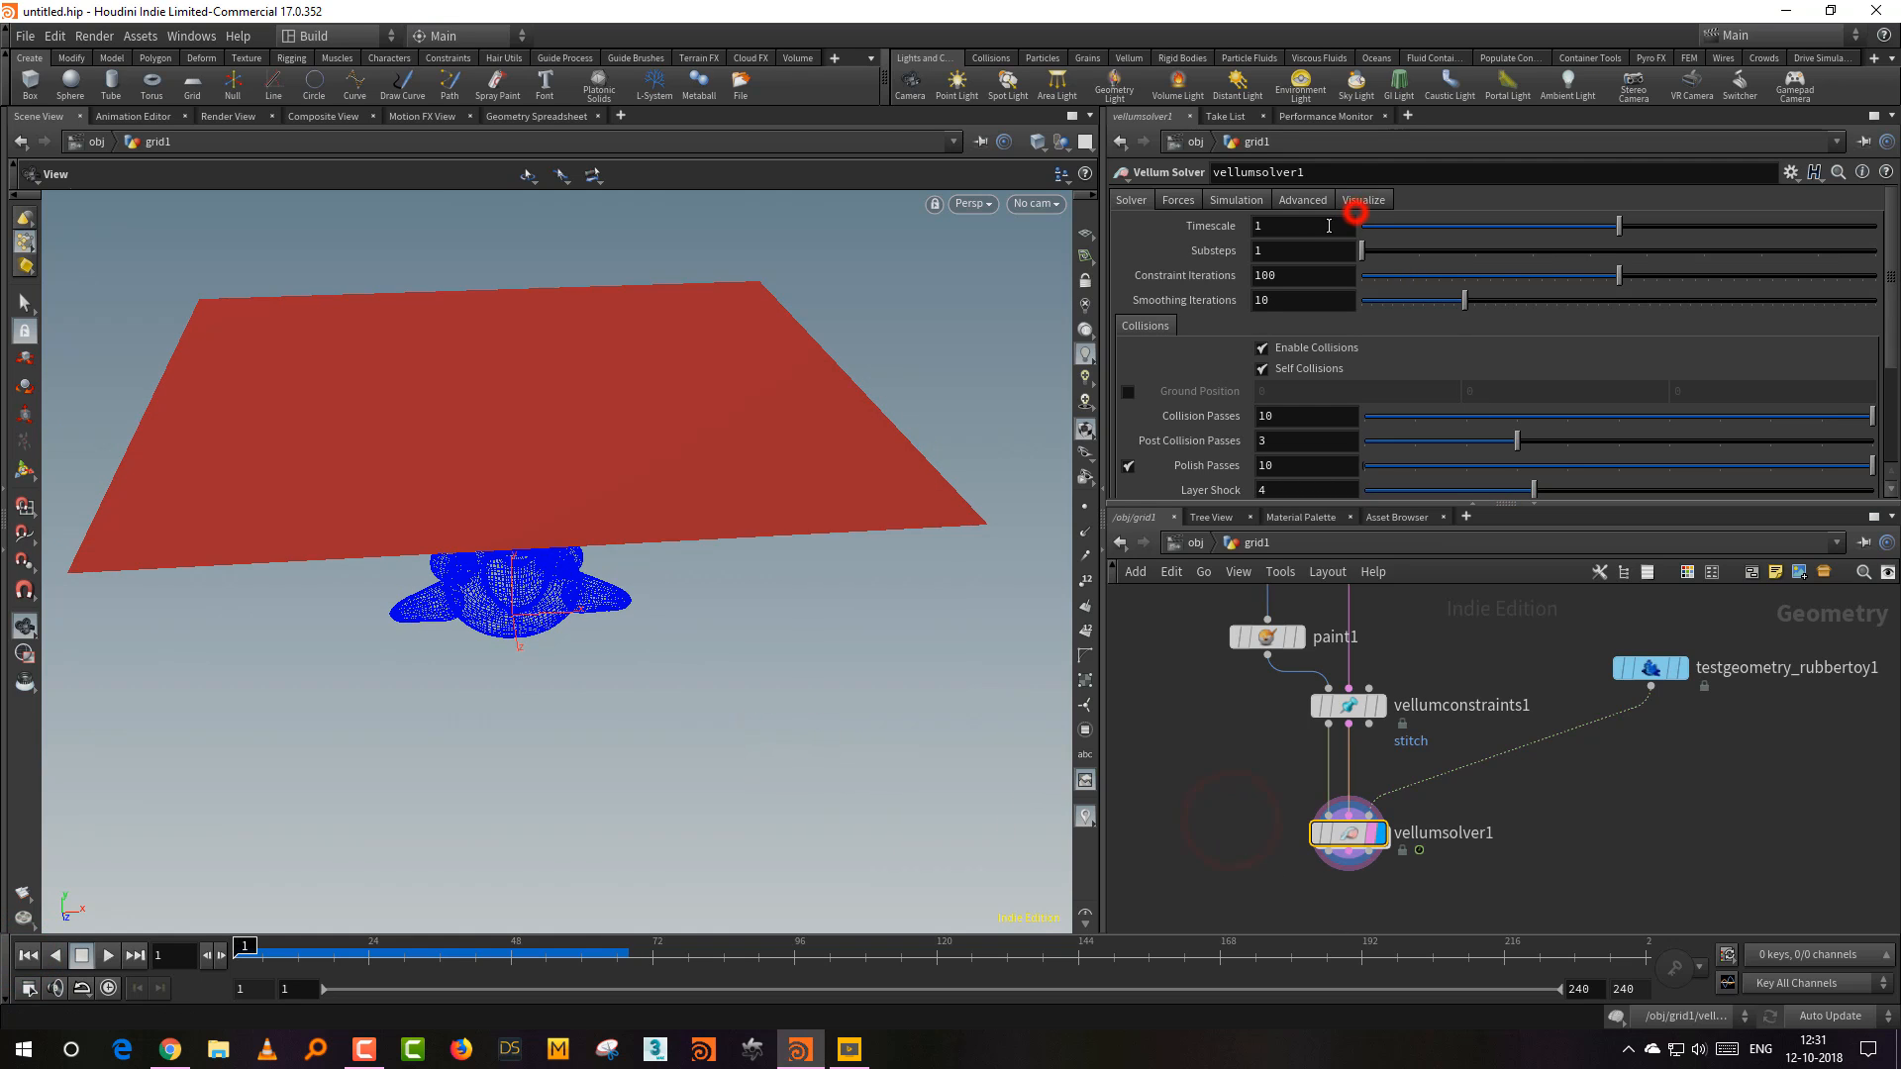
click(1366, 204)
click(1315, 224)
drag(742, 696, 1019, 725)
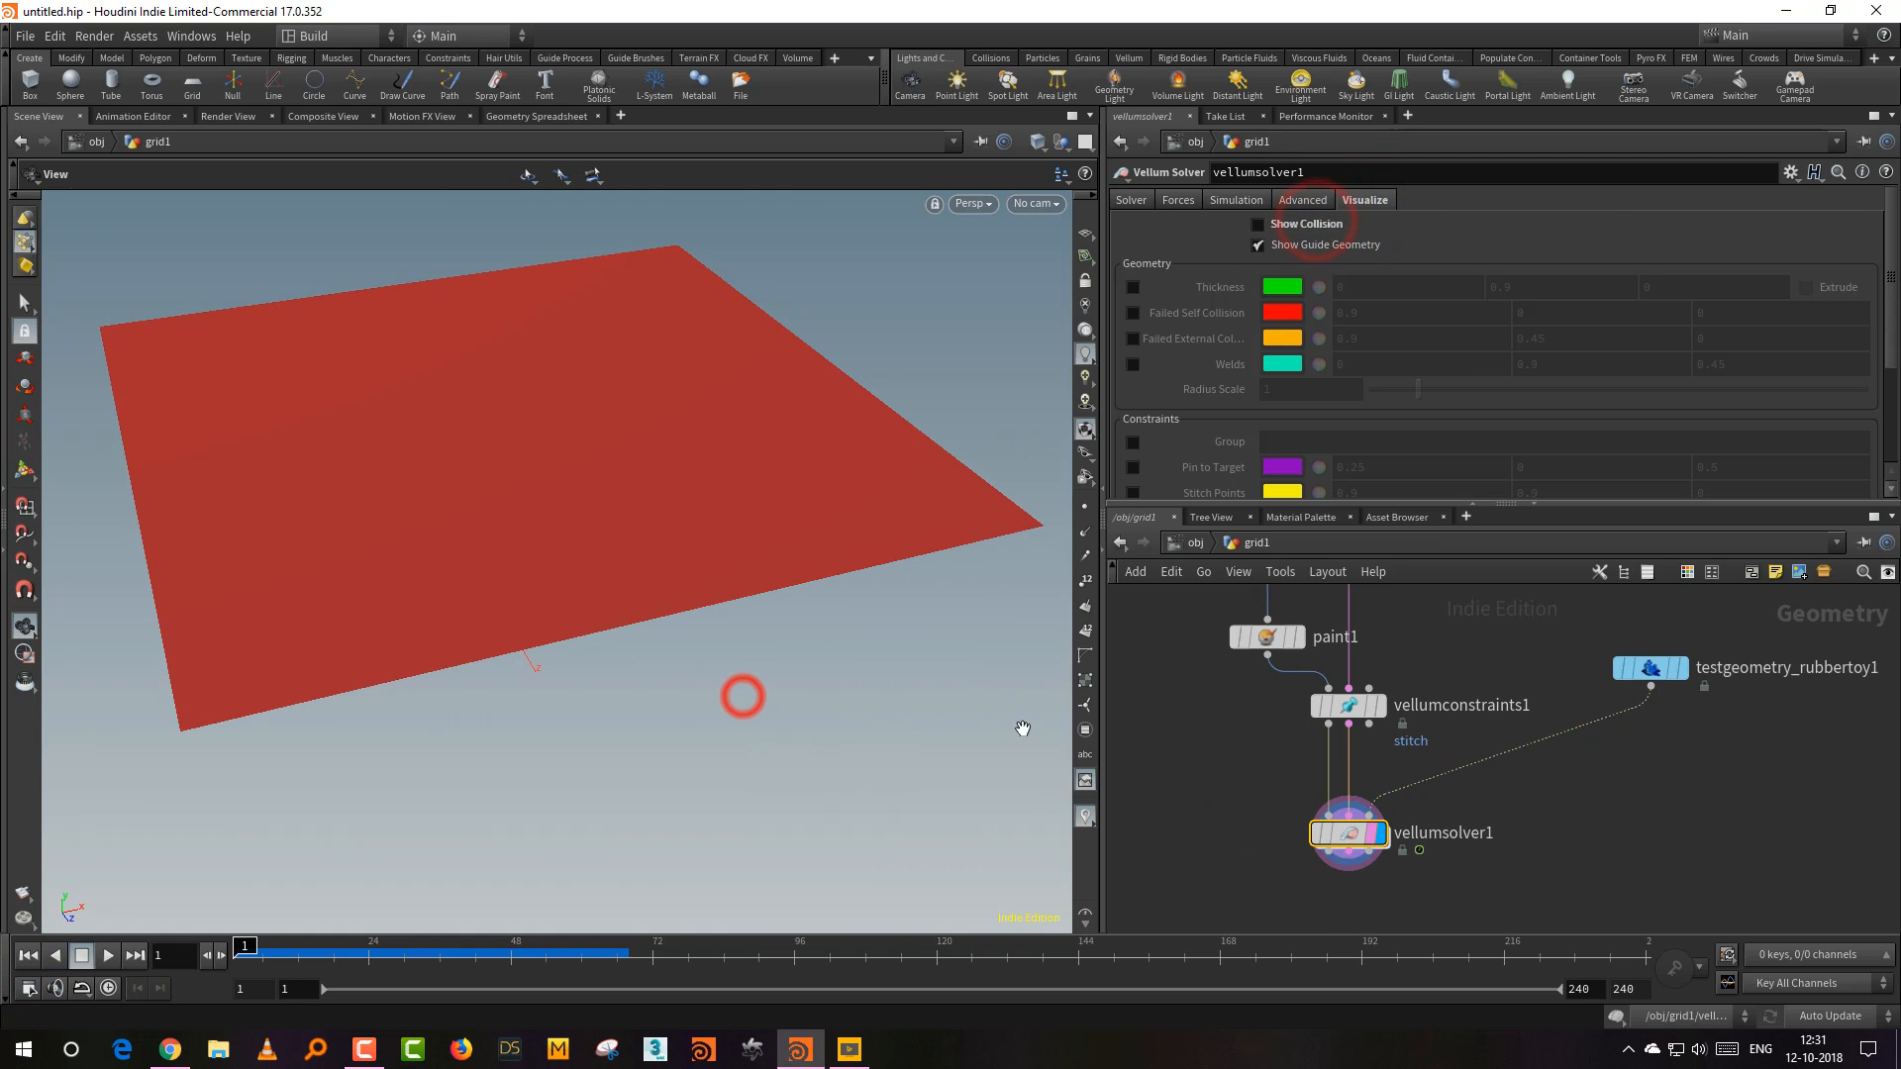
Step: Add a Fuse node below vellumsolver1, connect it to the solver's first output, and display it
middle_drag(1216, 861, 1221, 780)
key(Tab)
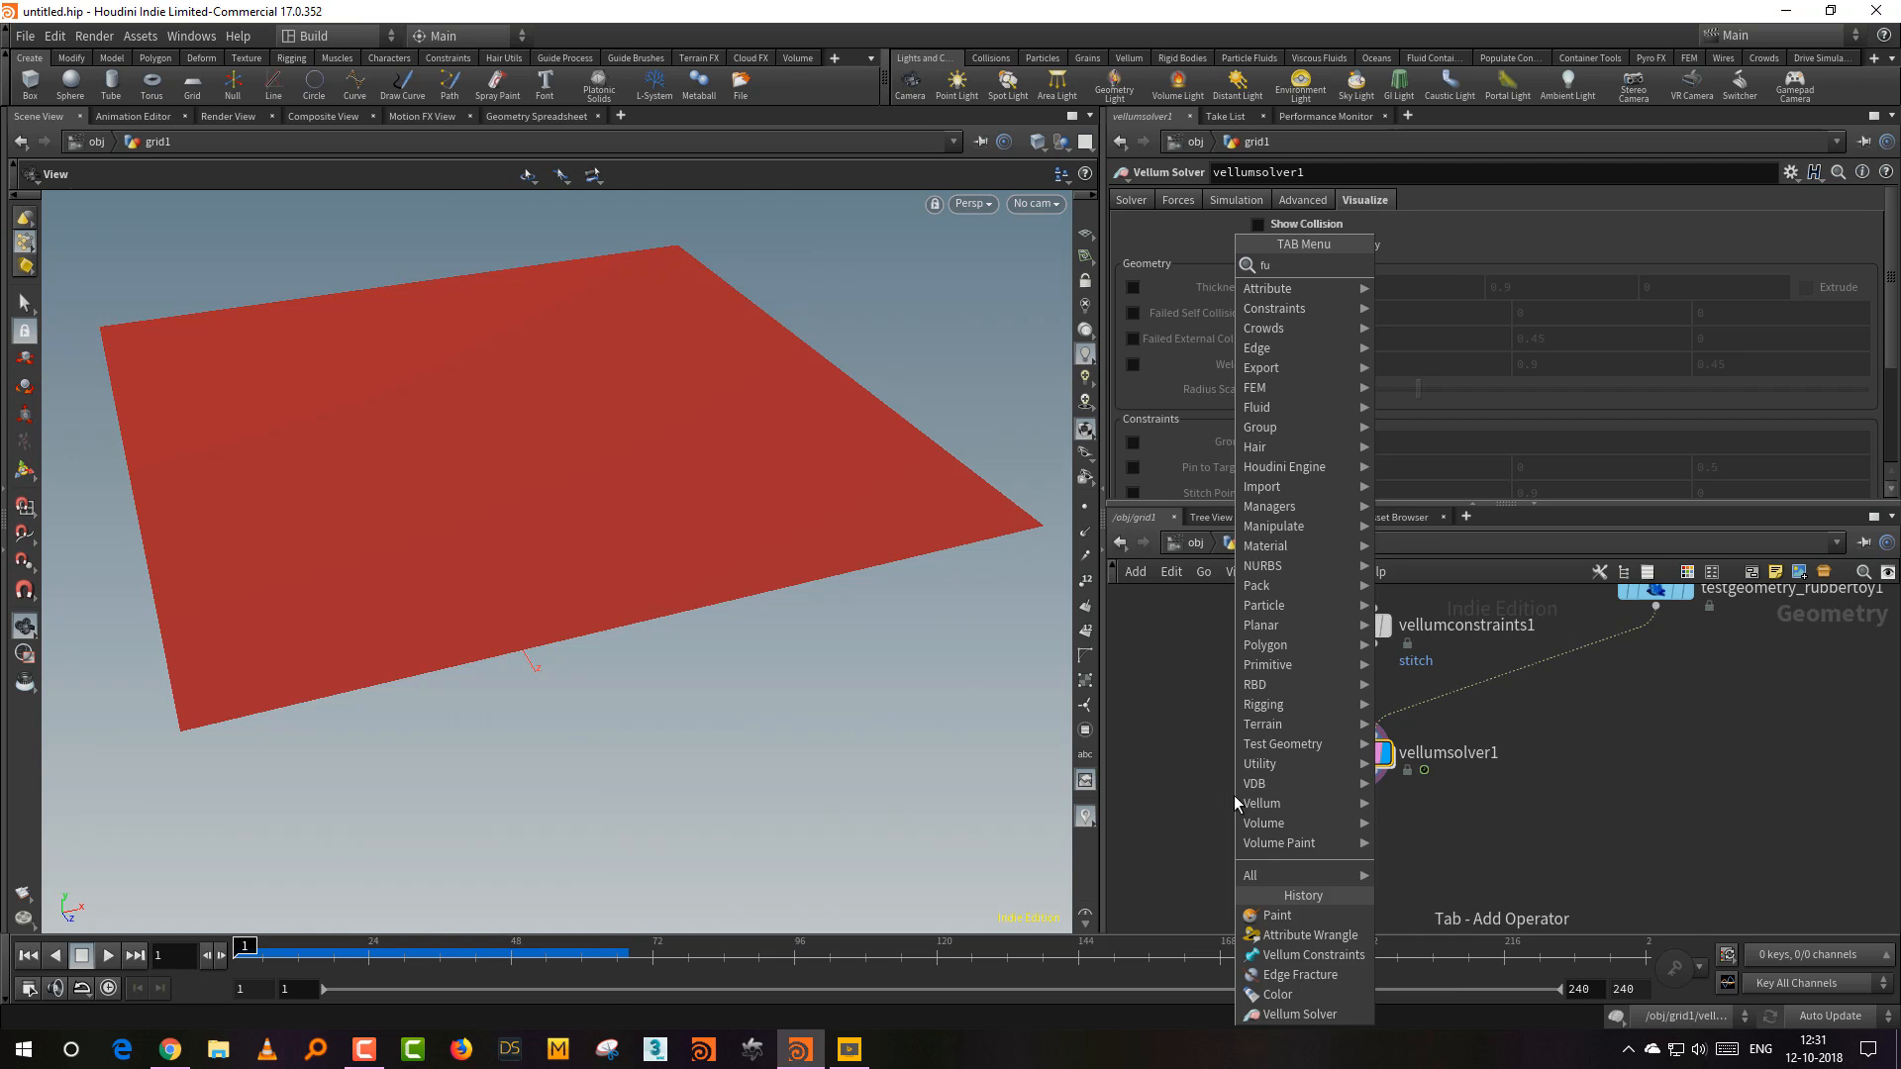
click(1426, 262)
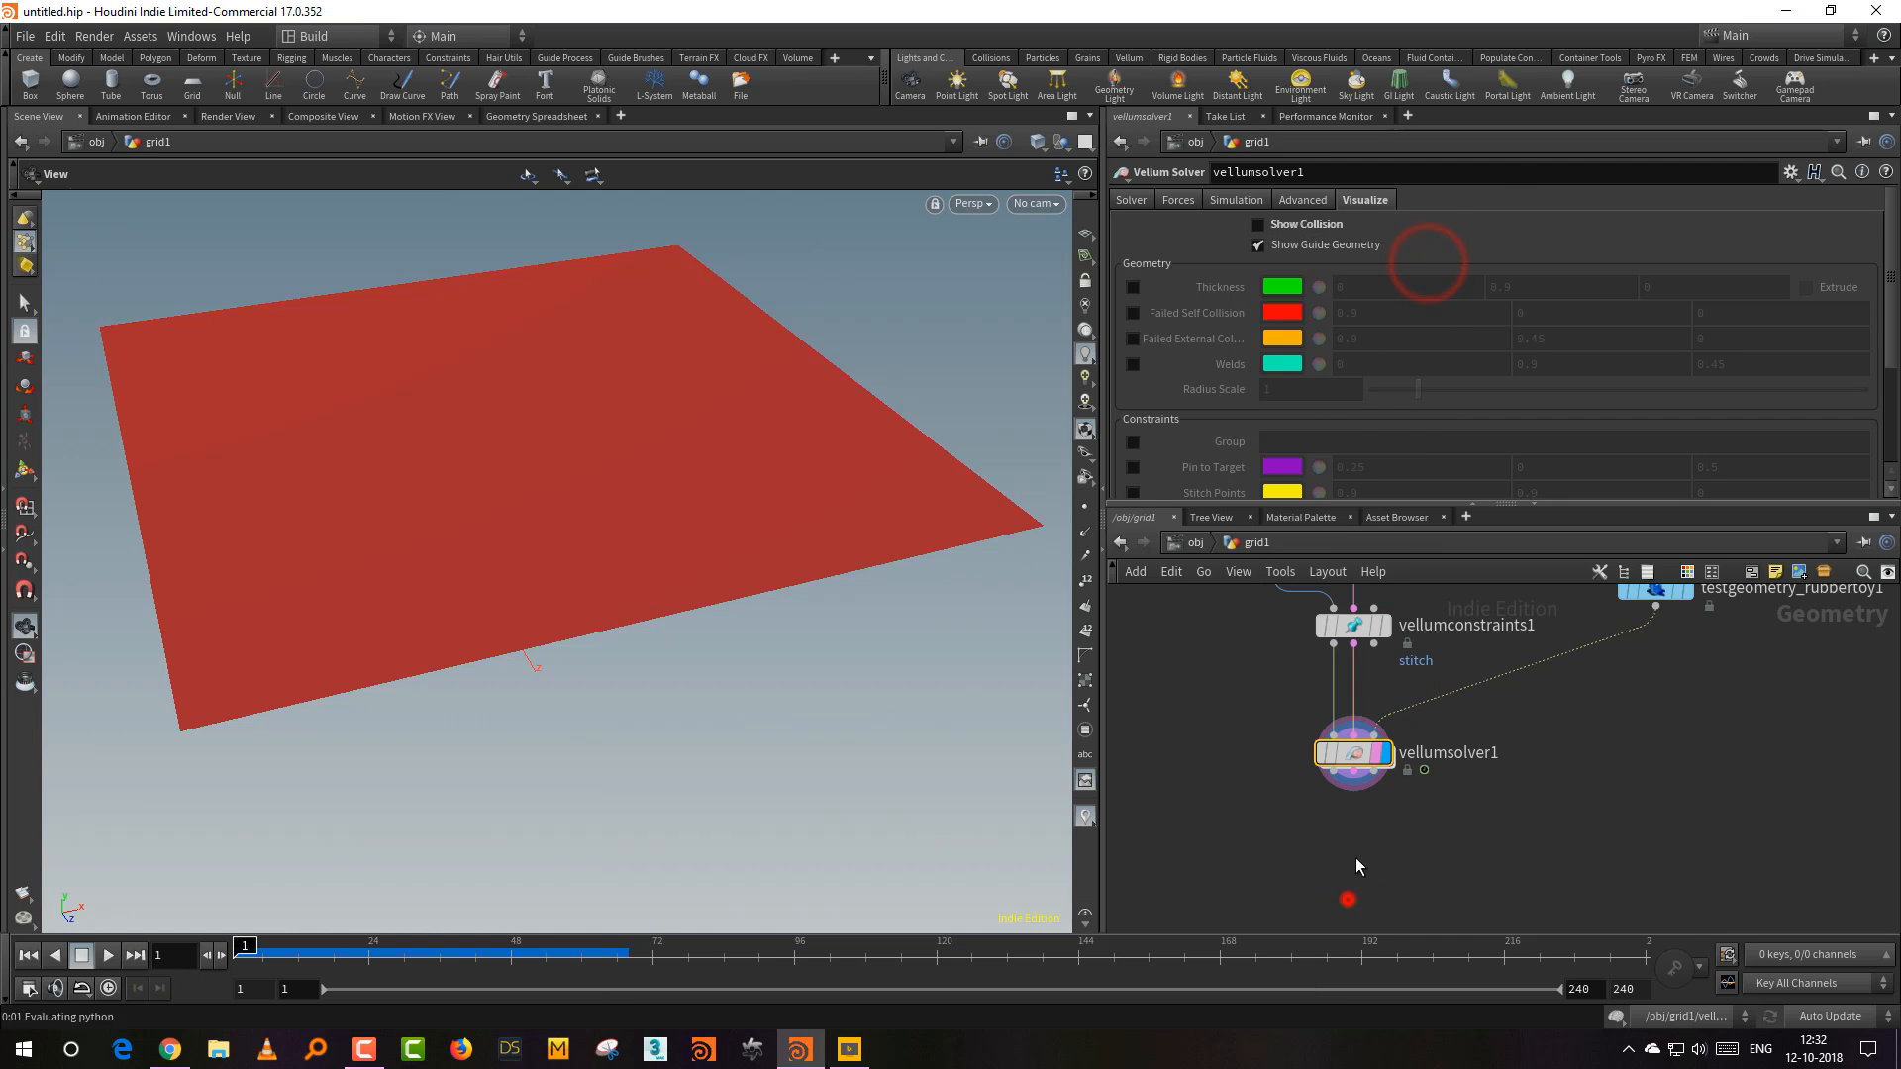
click(1349, 899)
drag(1335, 775, 1354, 881)
click(1383, 896)
click(1370, 905)
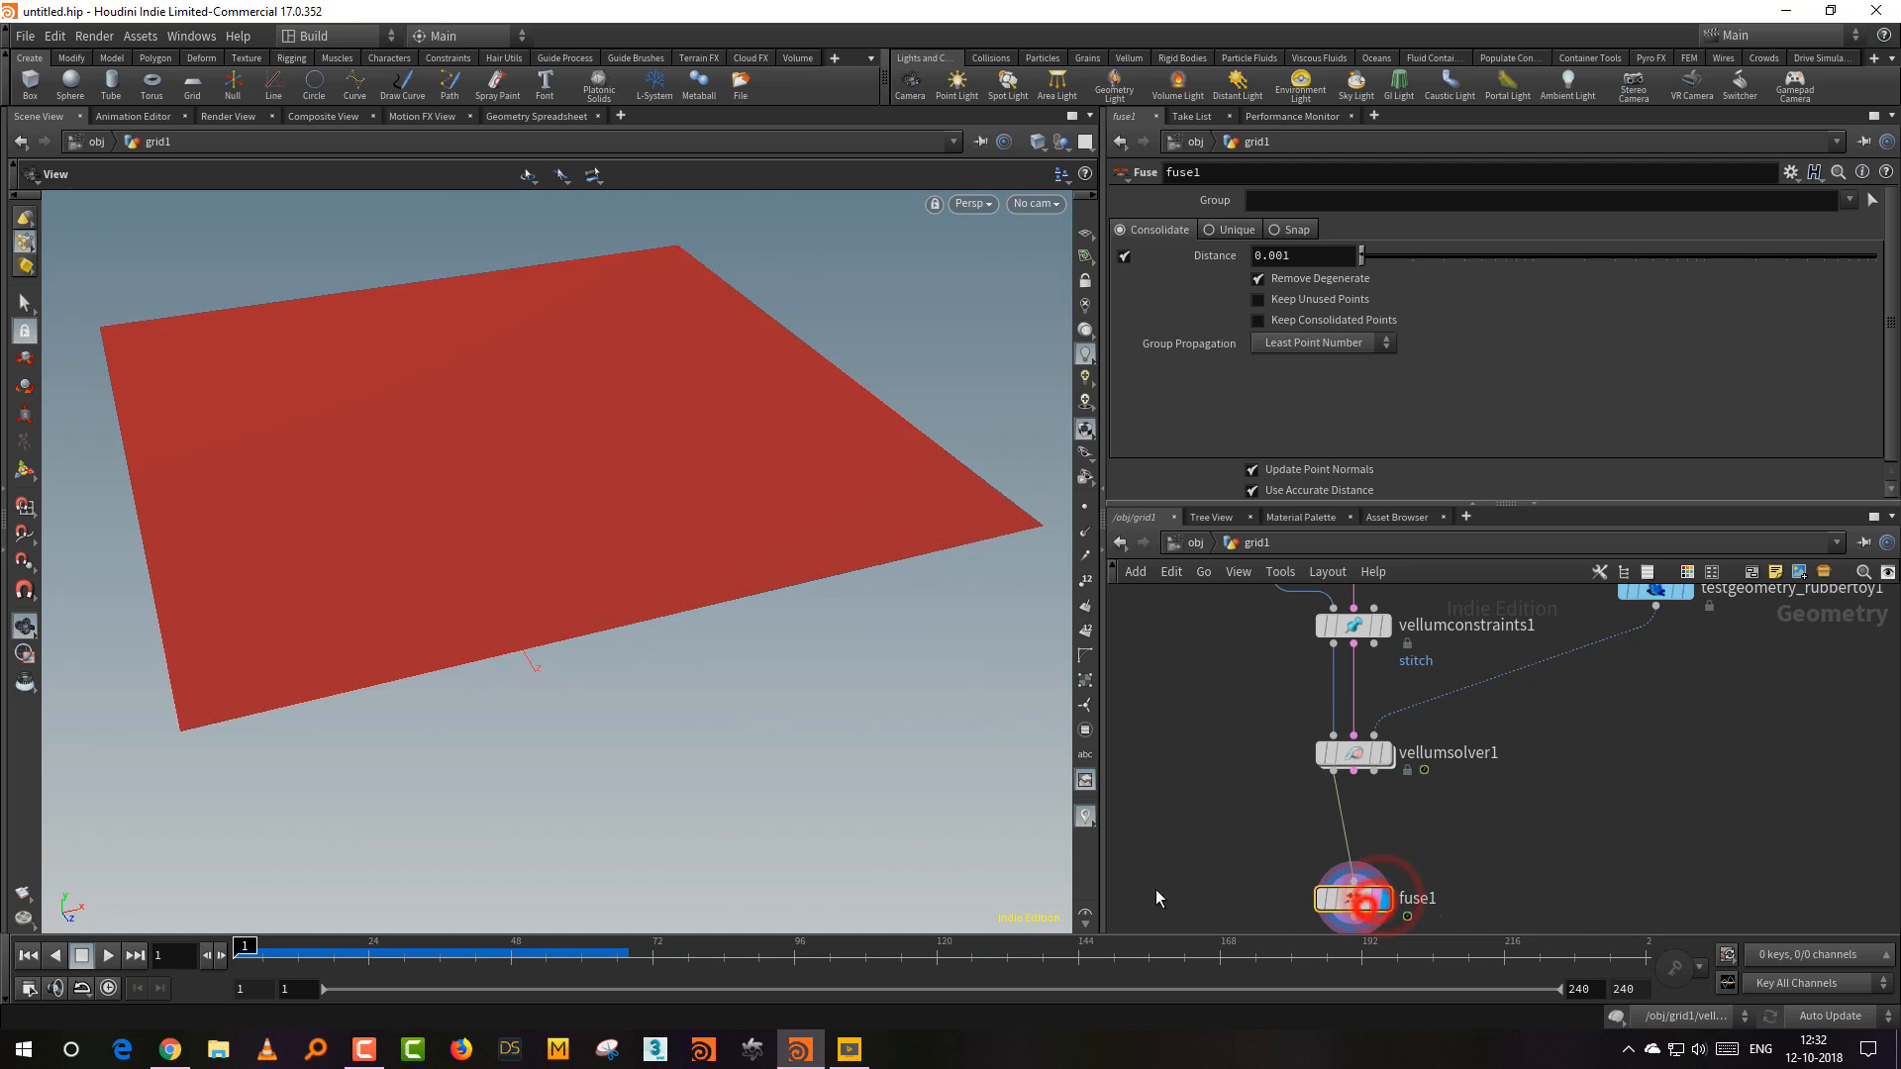
Step: Set fuse1's distance to 0.0274983 while checking the torn cloth at several frames, and return to frame 1
drag(245, 947, 329, 944)
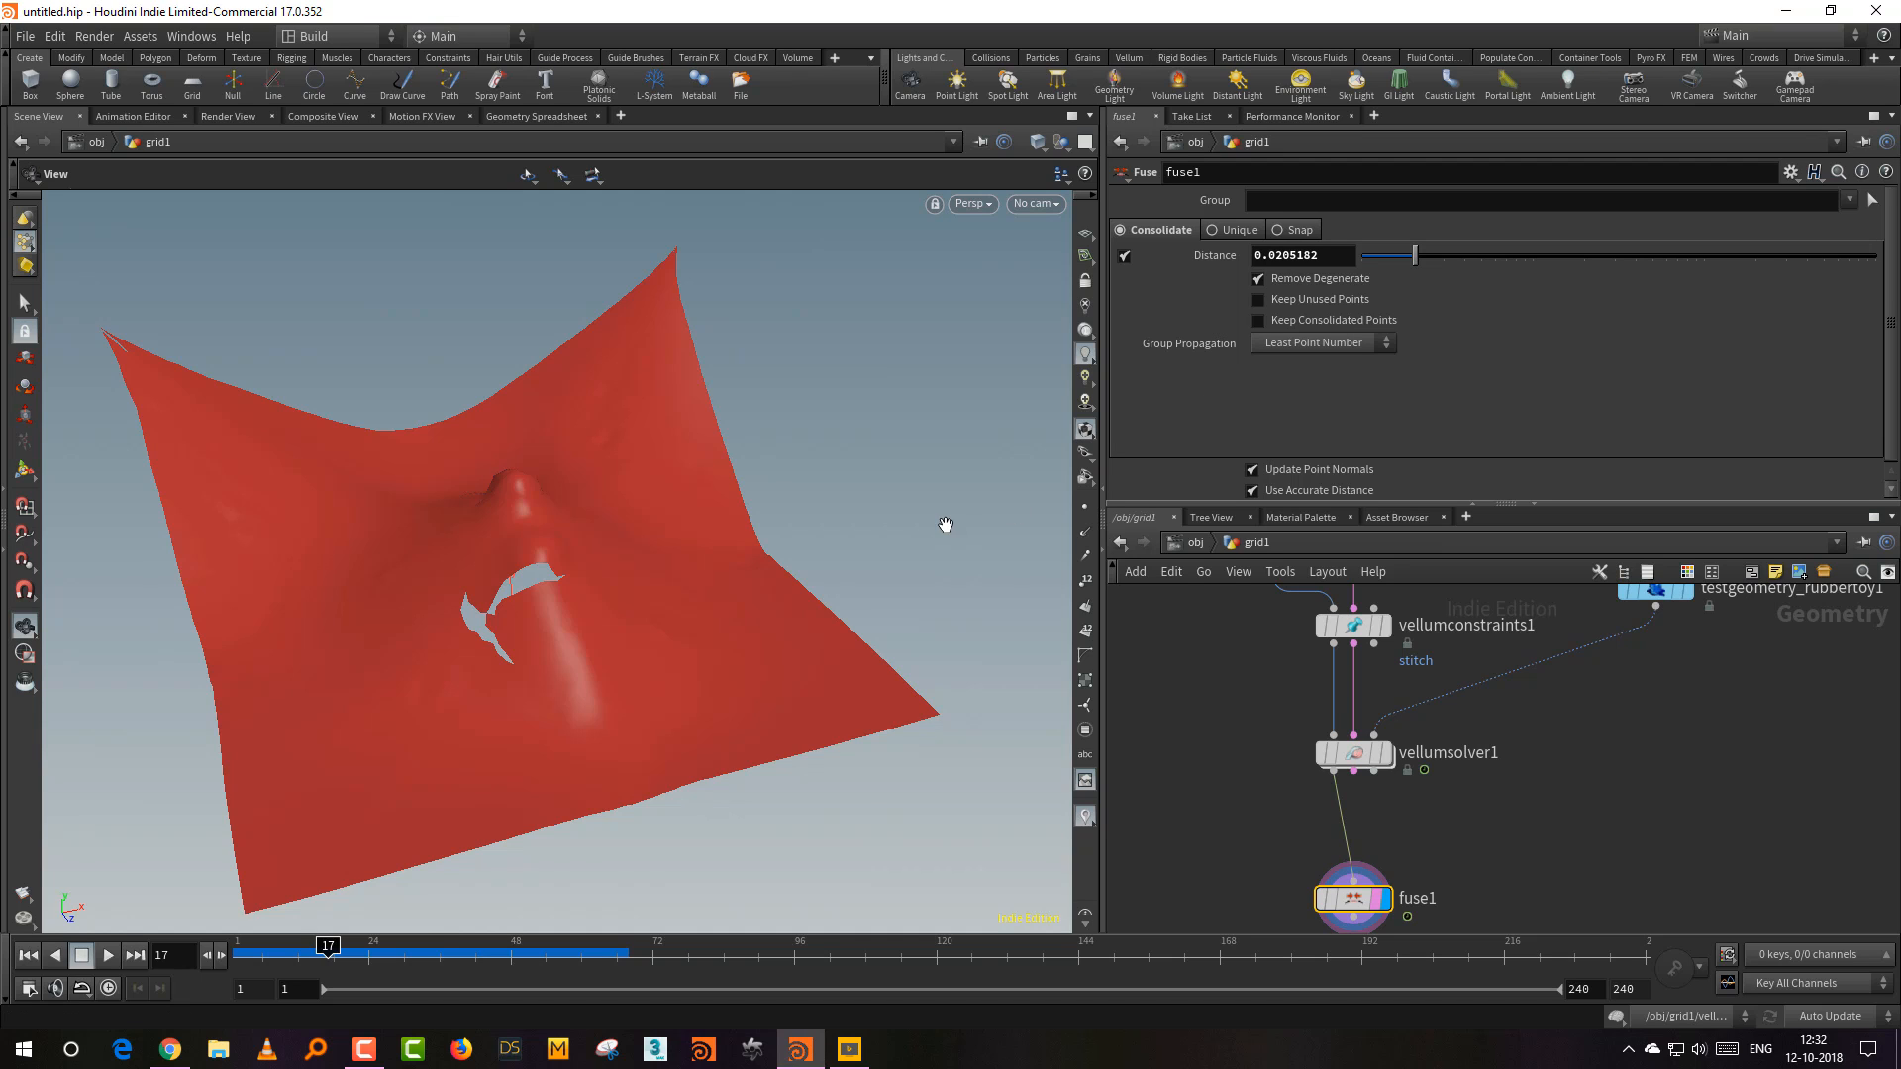
drag(946, 525, 891, 628)
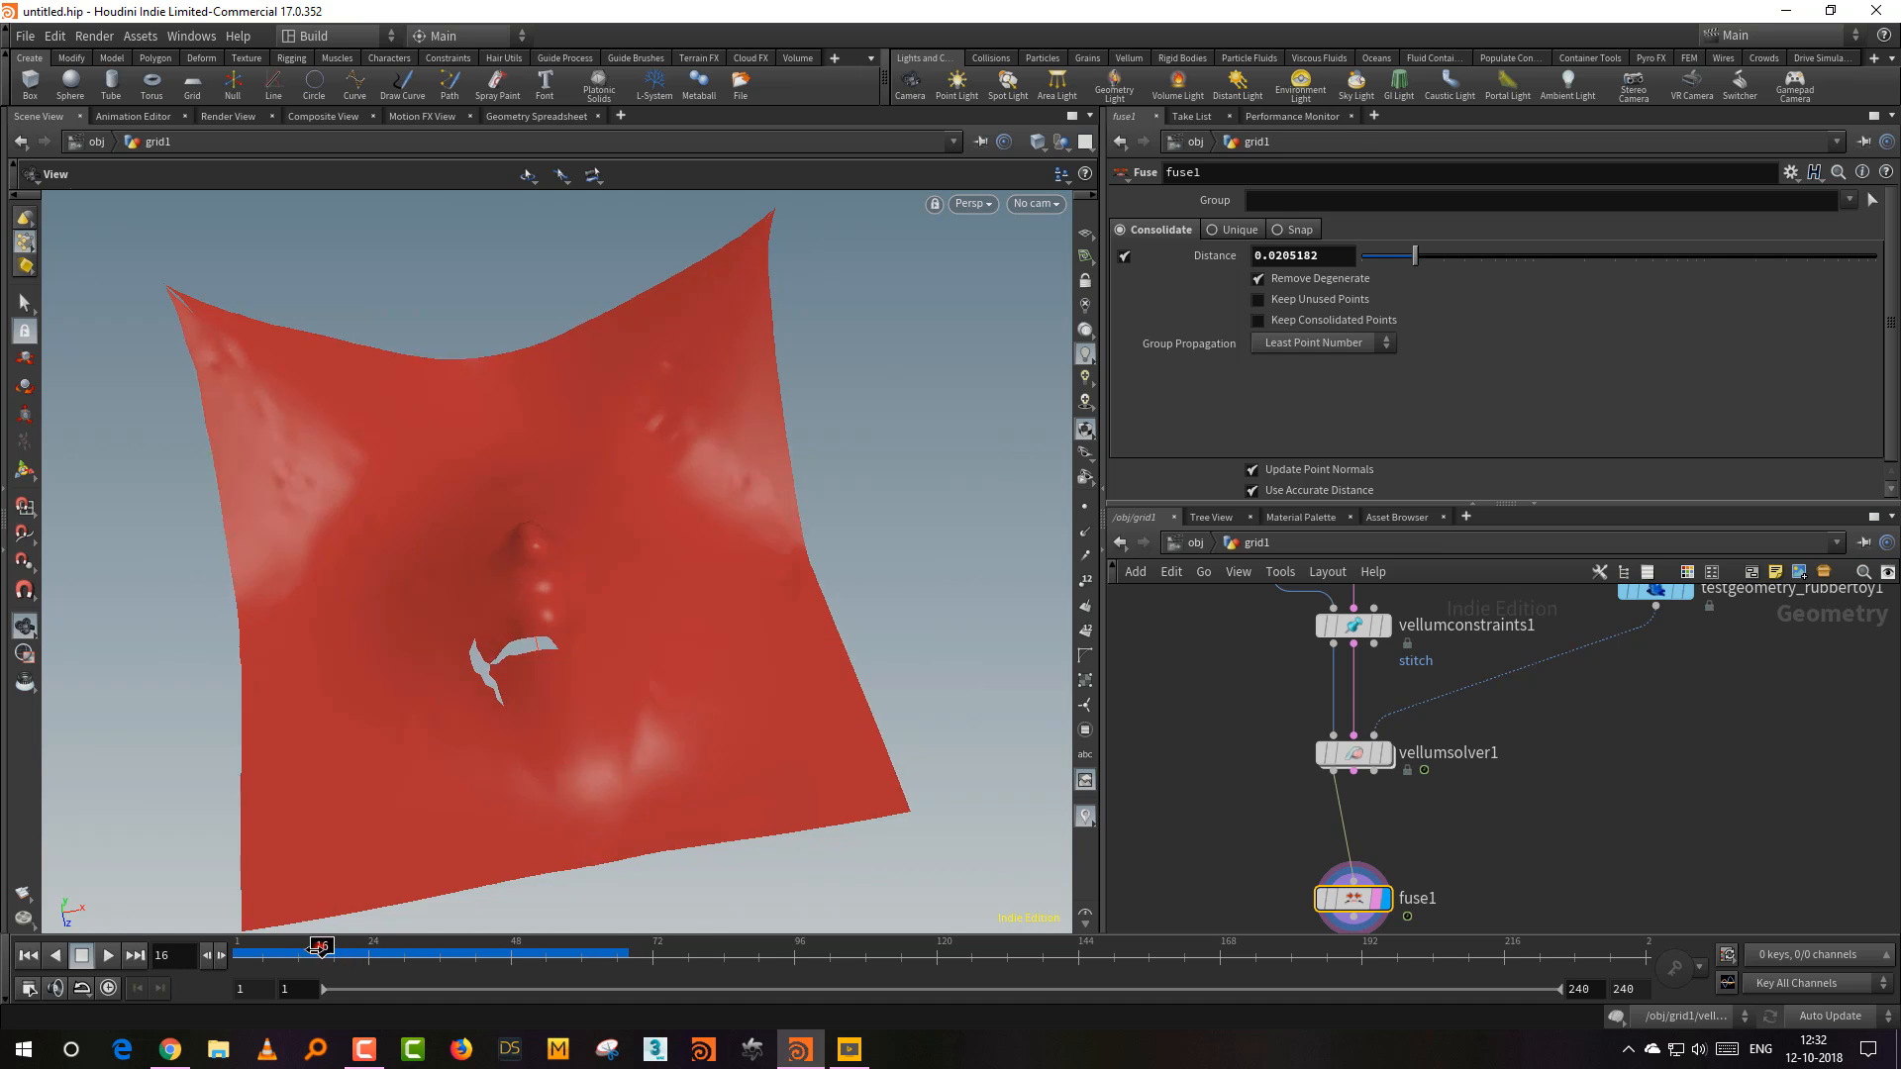
drag(374, 947, 502, 931)
drag(1423, 260, 1438, 264)
drag(818, 713, 862, 632)
right_drag(858, 631, 793, 679)
drag(795, 680, 839, 672)
drag(509, 960, 243, 948)
drag(784, 675, 693, 752)
Step: Display edgefracture1 and show the cloth in the top view
scroll(1463, 806, down, 3)
middle_drag(1533, 672, 1501, 842)
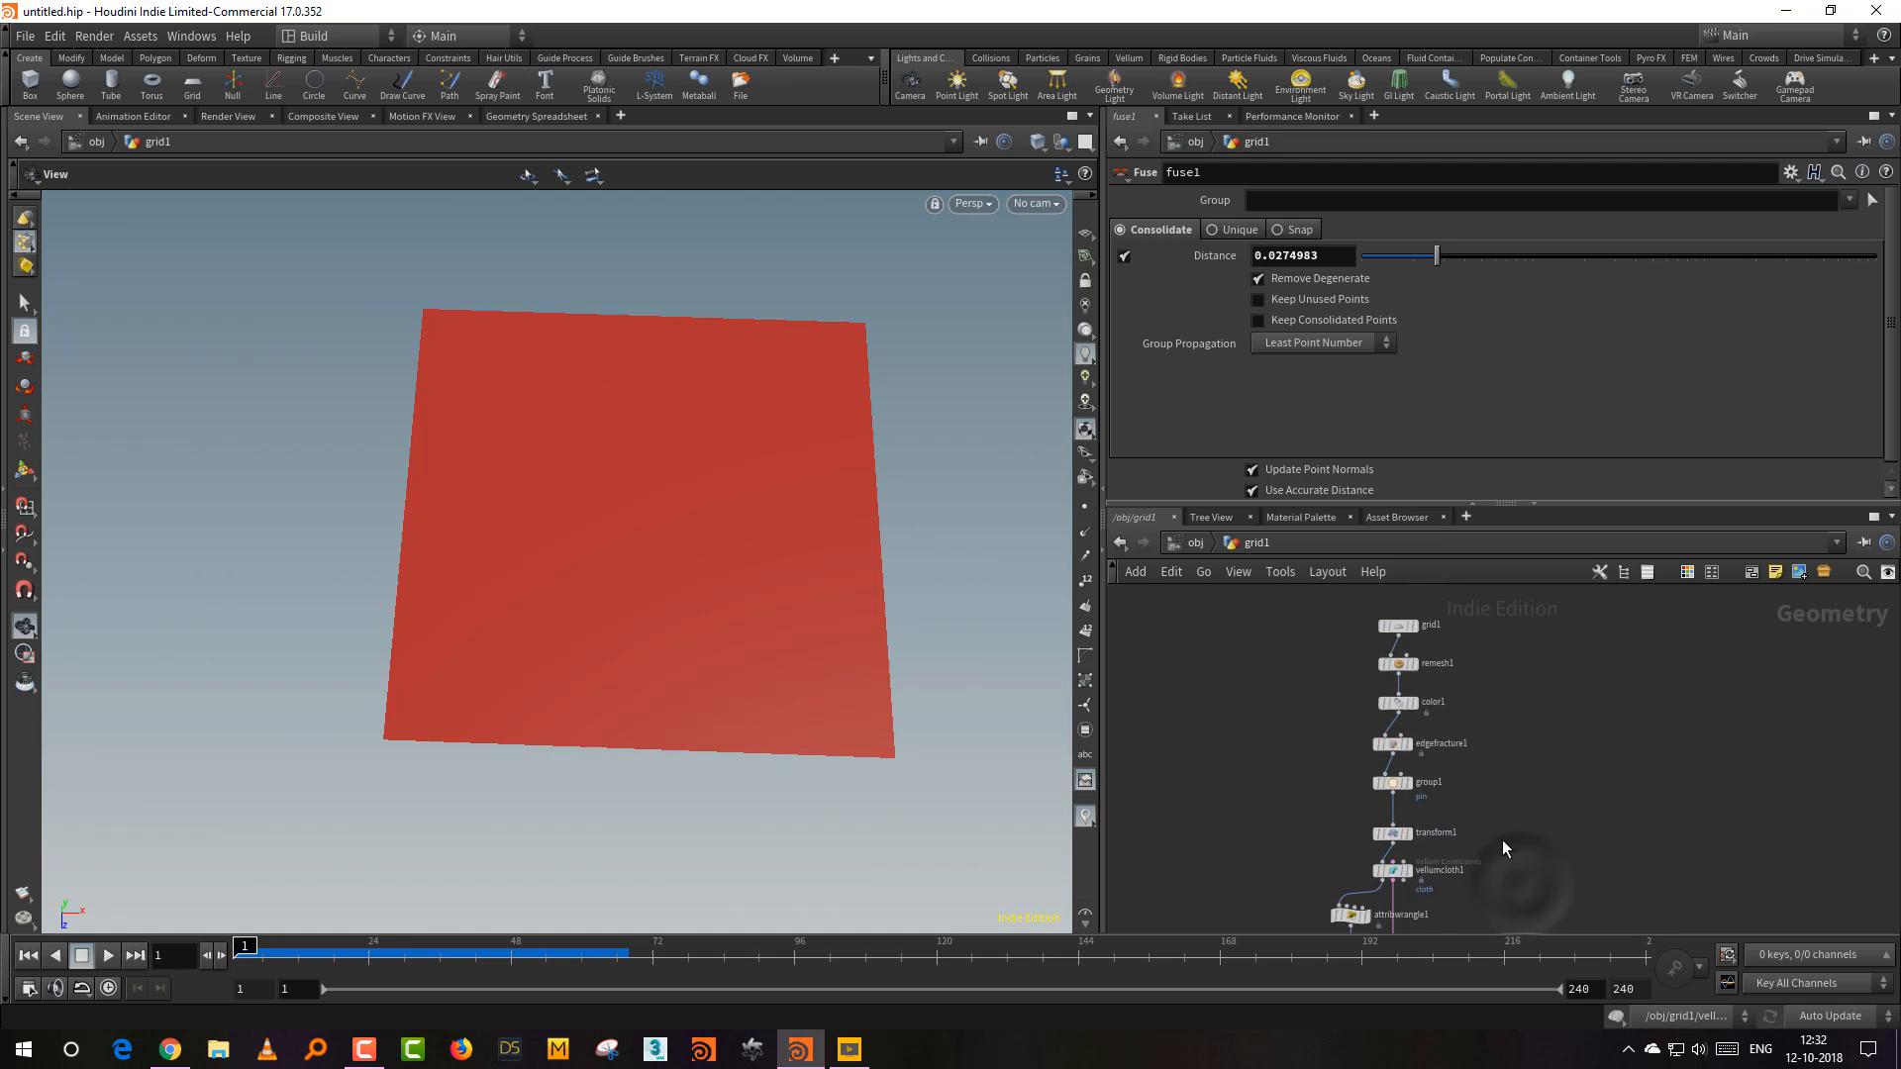
middle_drag(1484, 730, 1475, 846)
scroll(1474, 814, up, 4)
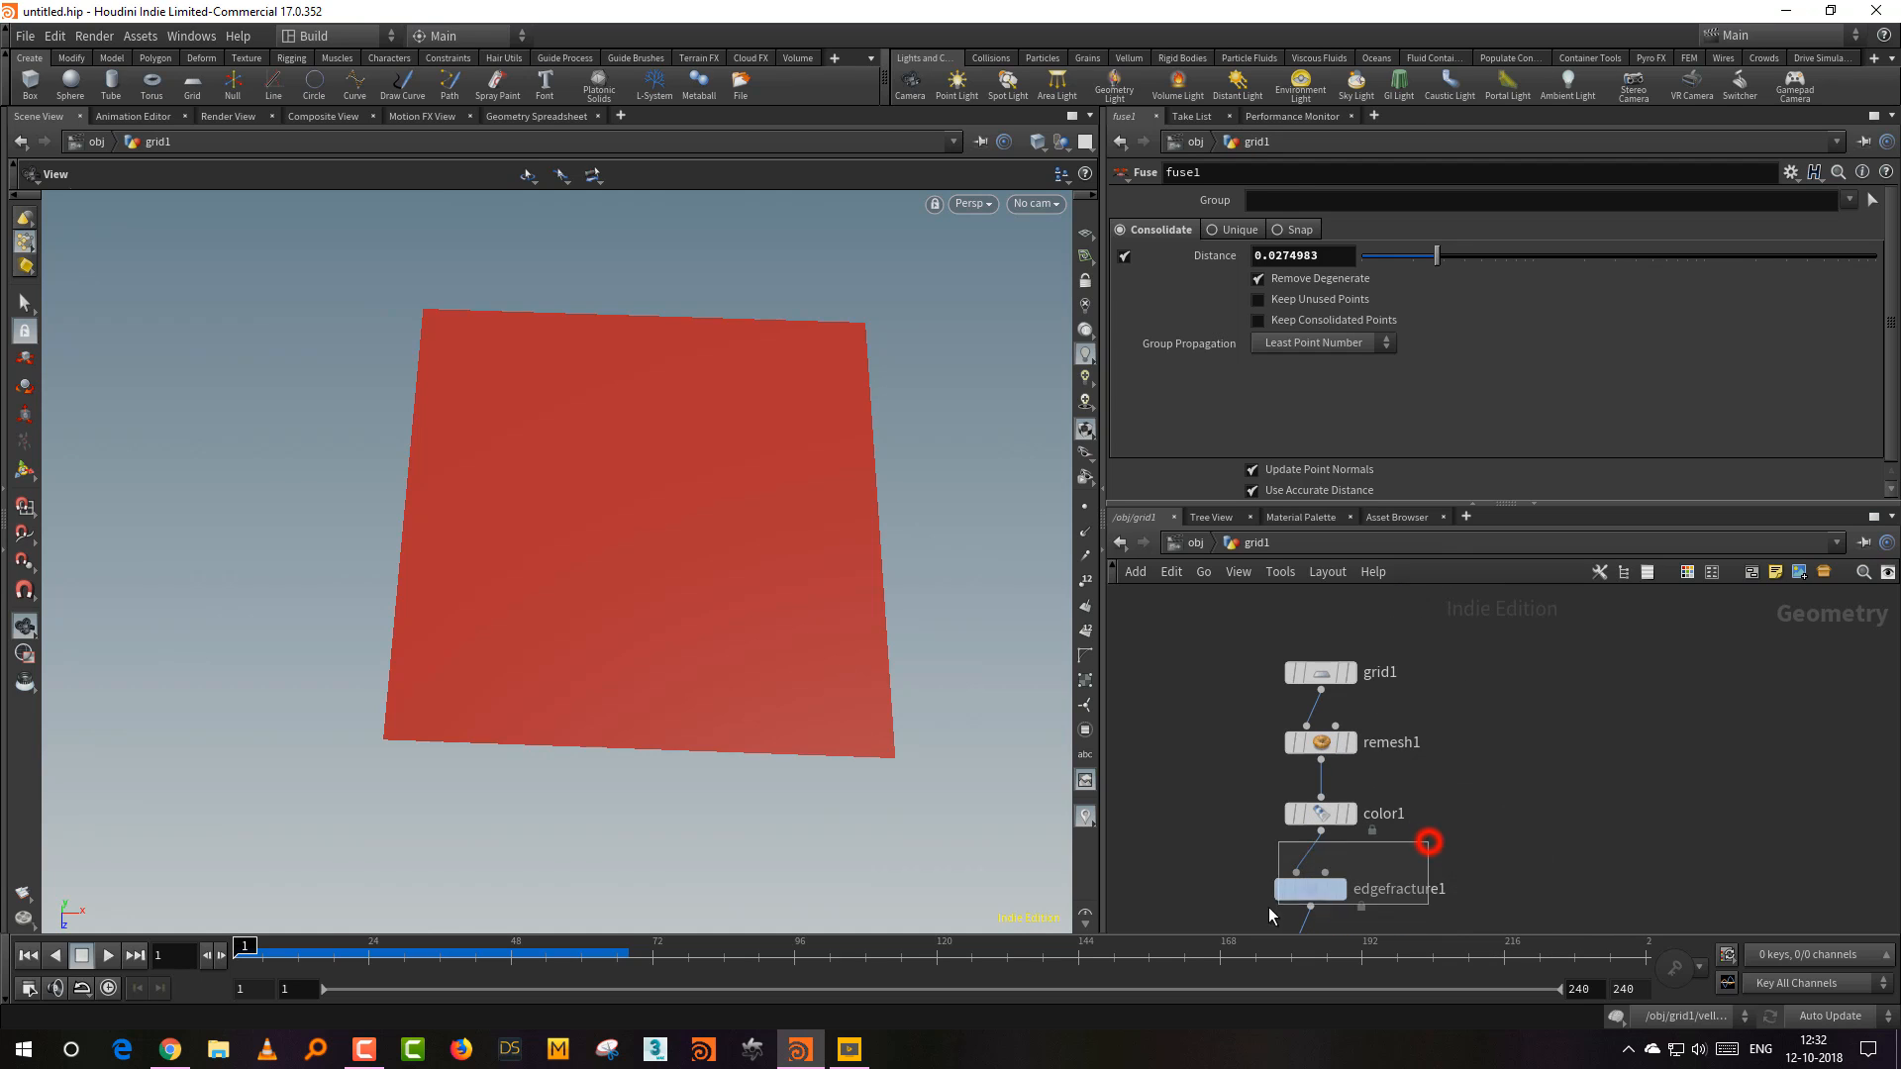
drag(1269, 907, 1271, 905)
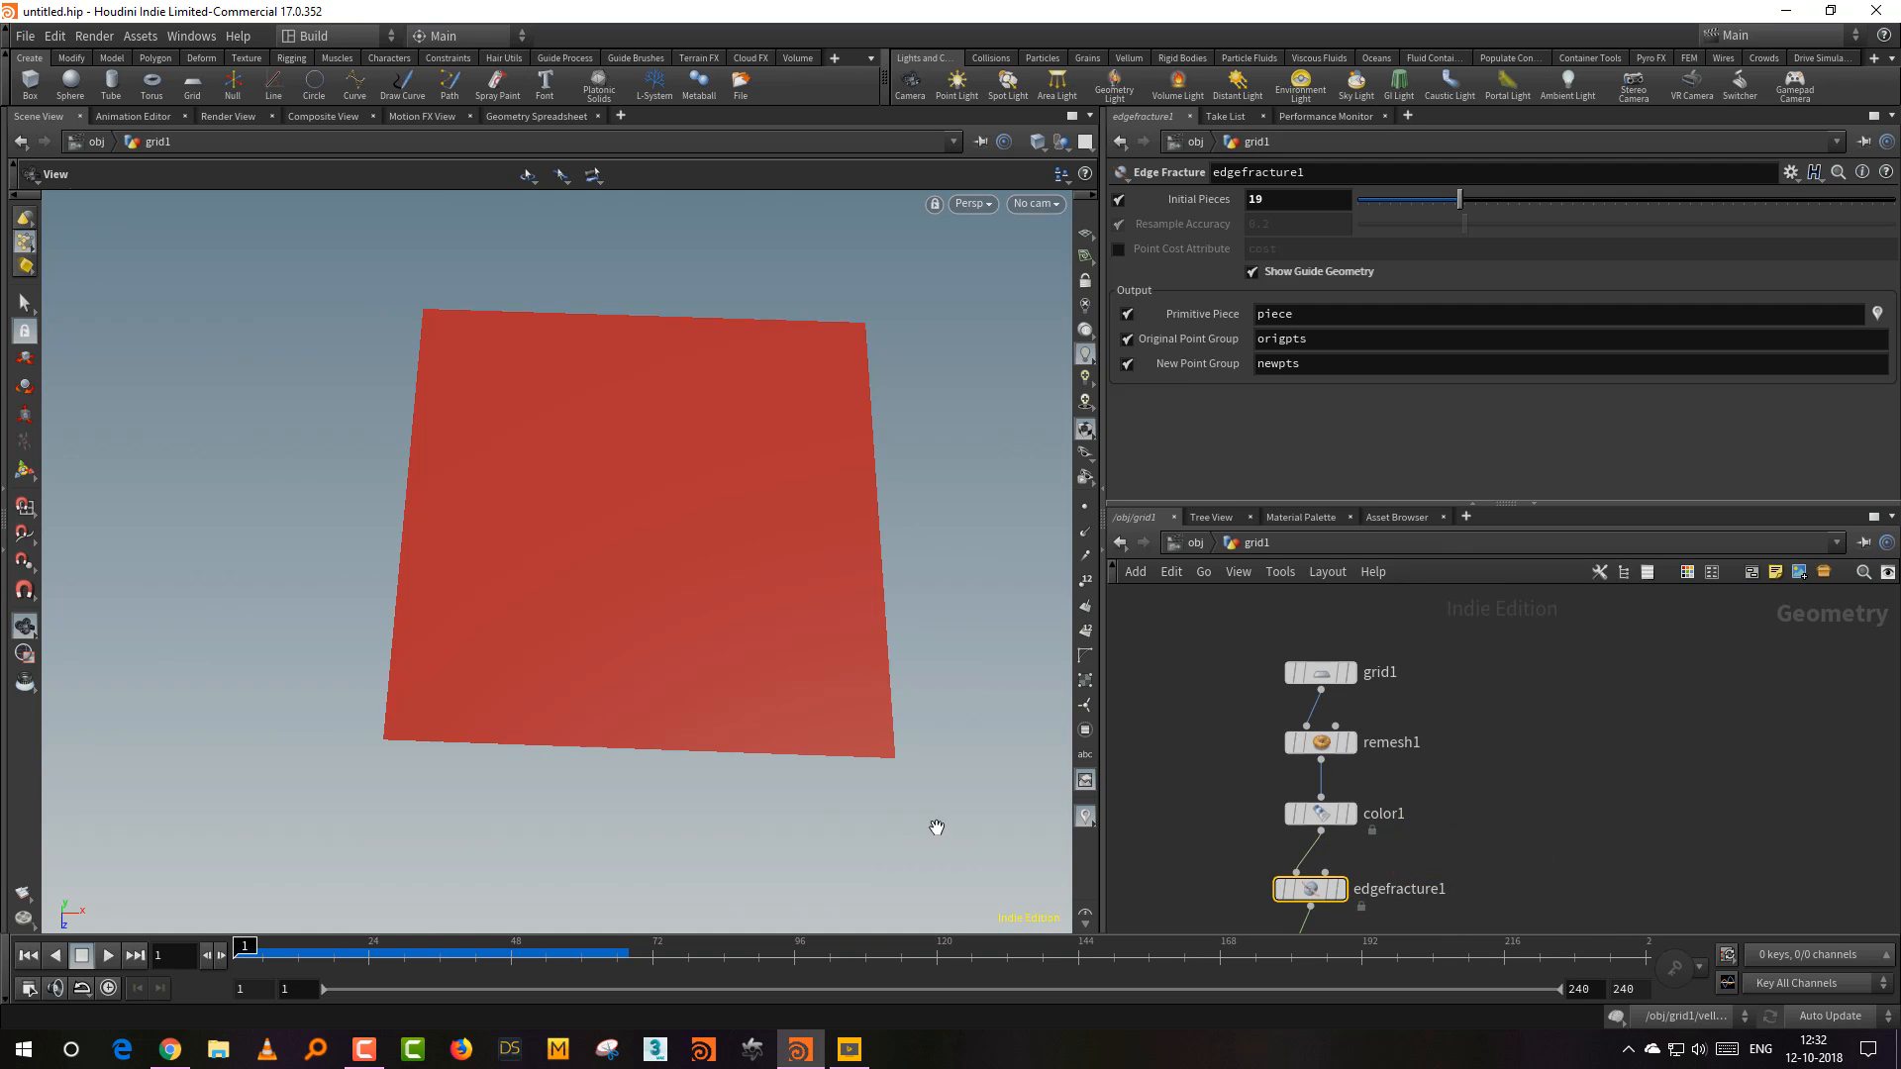
drag(934, 827, 892, 828)
click(1341, 894)
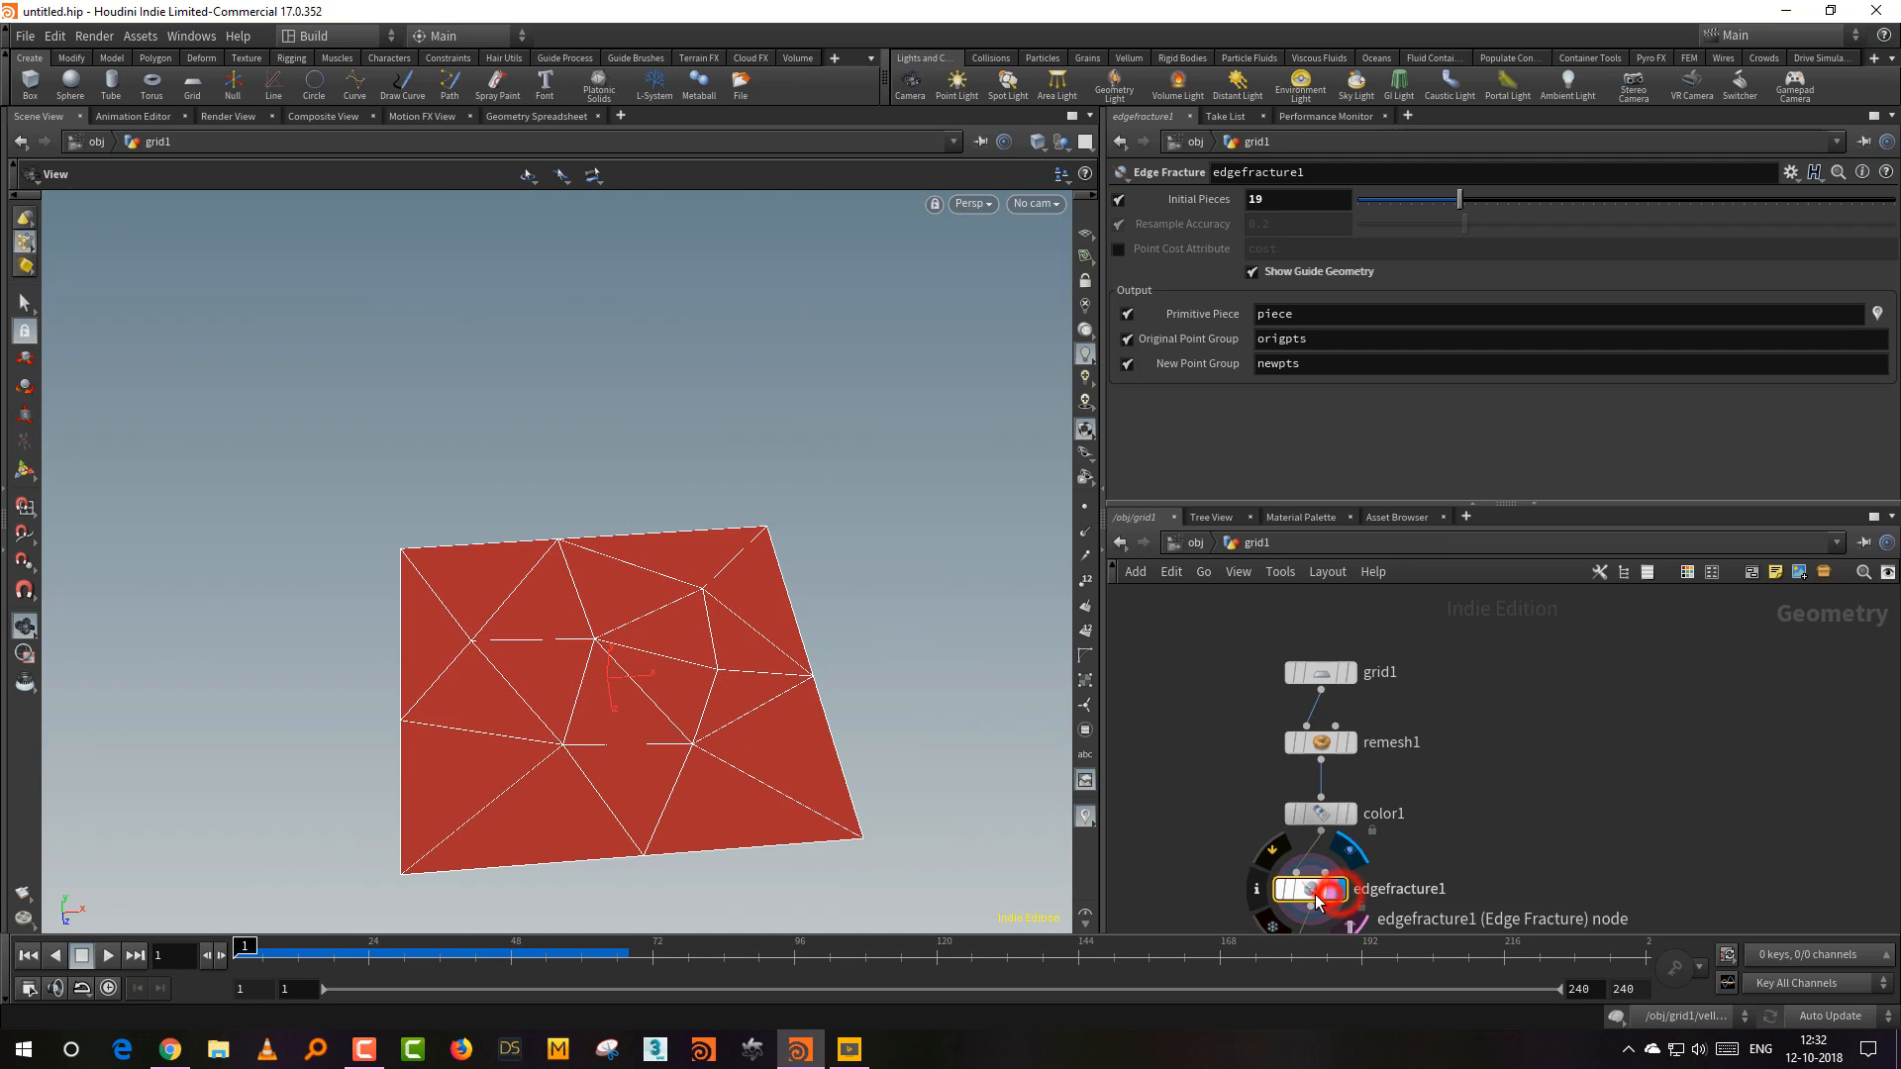
key(space+2)
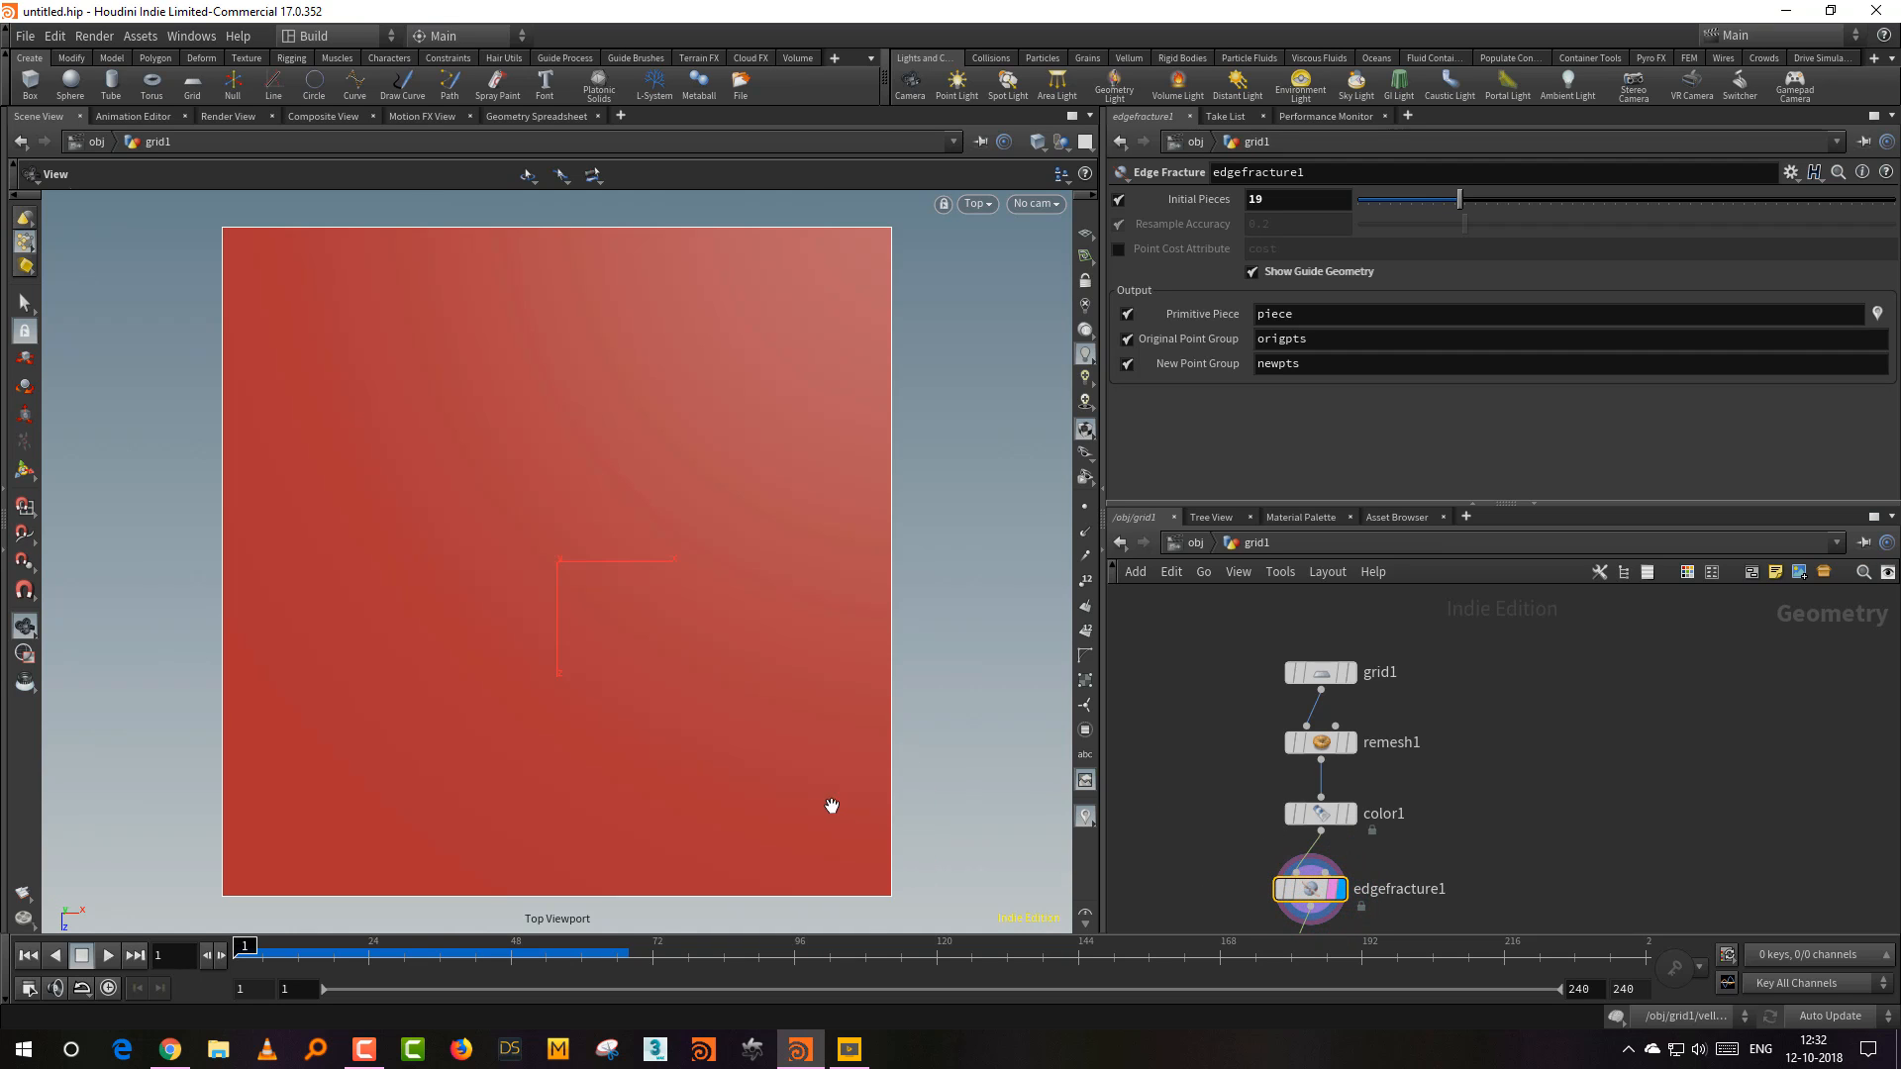
Step: Enable Create in Context and draw a five-point zigzag polygon curve lengthwise across the cloth, extending past both opposite edges
click(1061, 176)
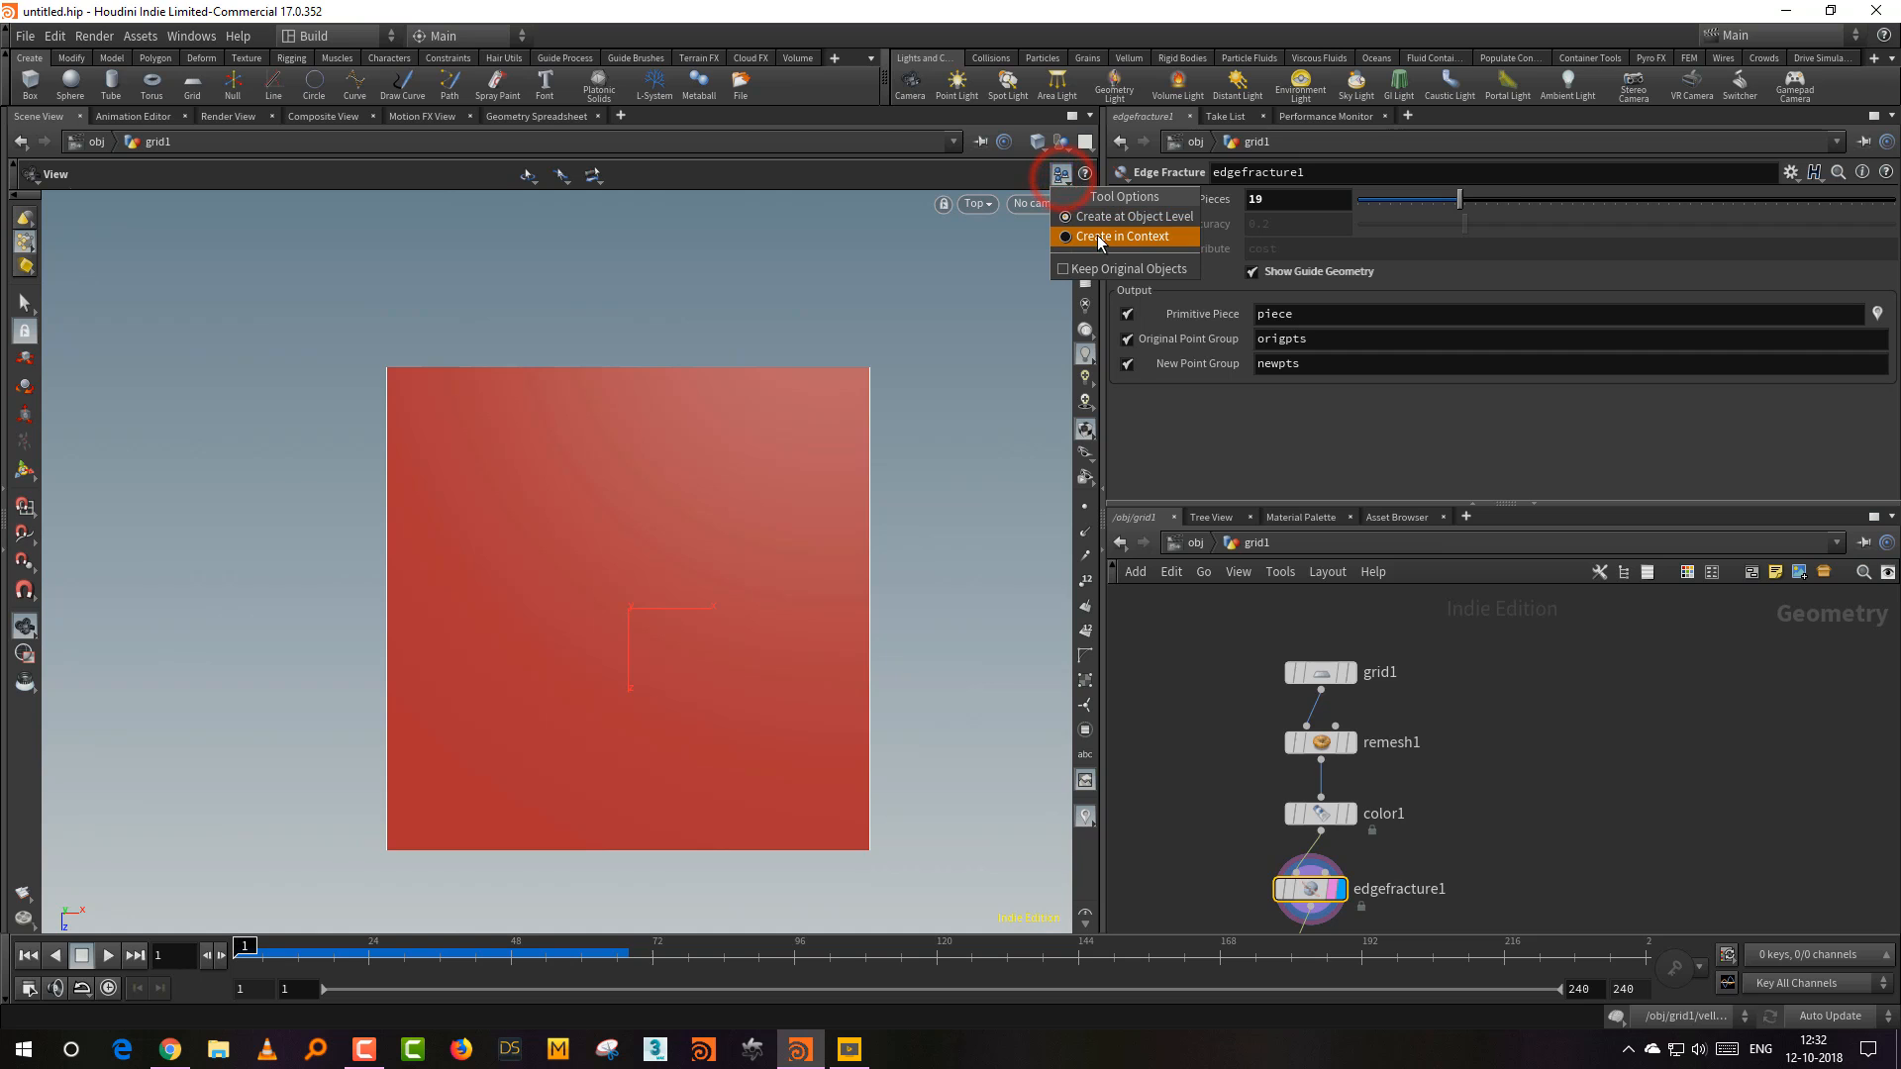
click(1099, 240)
key(Tab)
text(c)
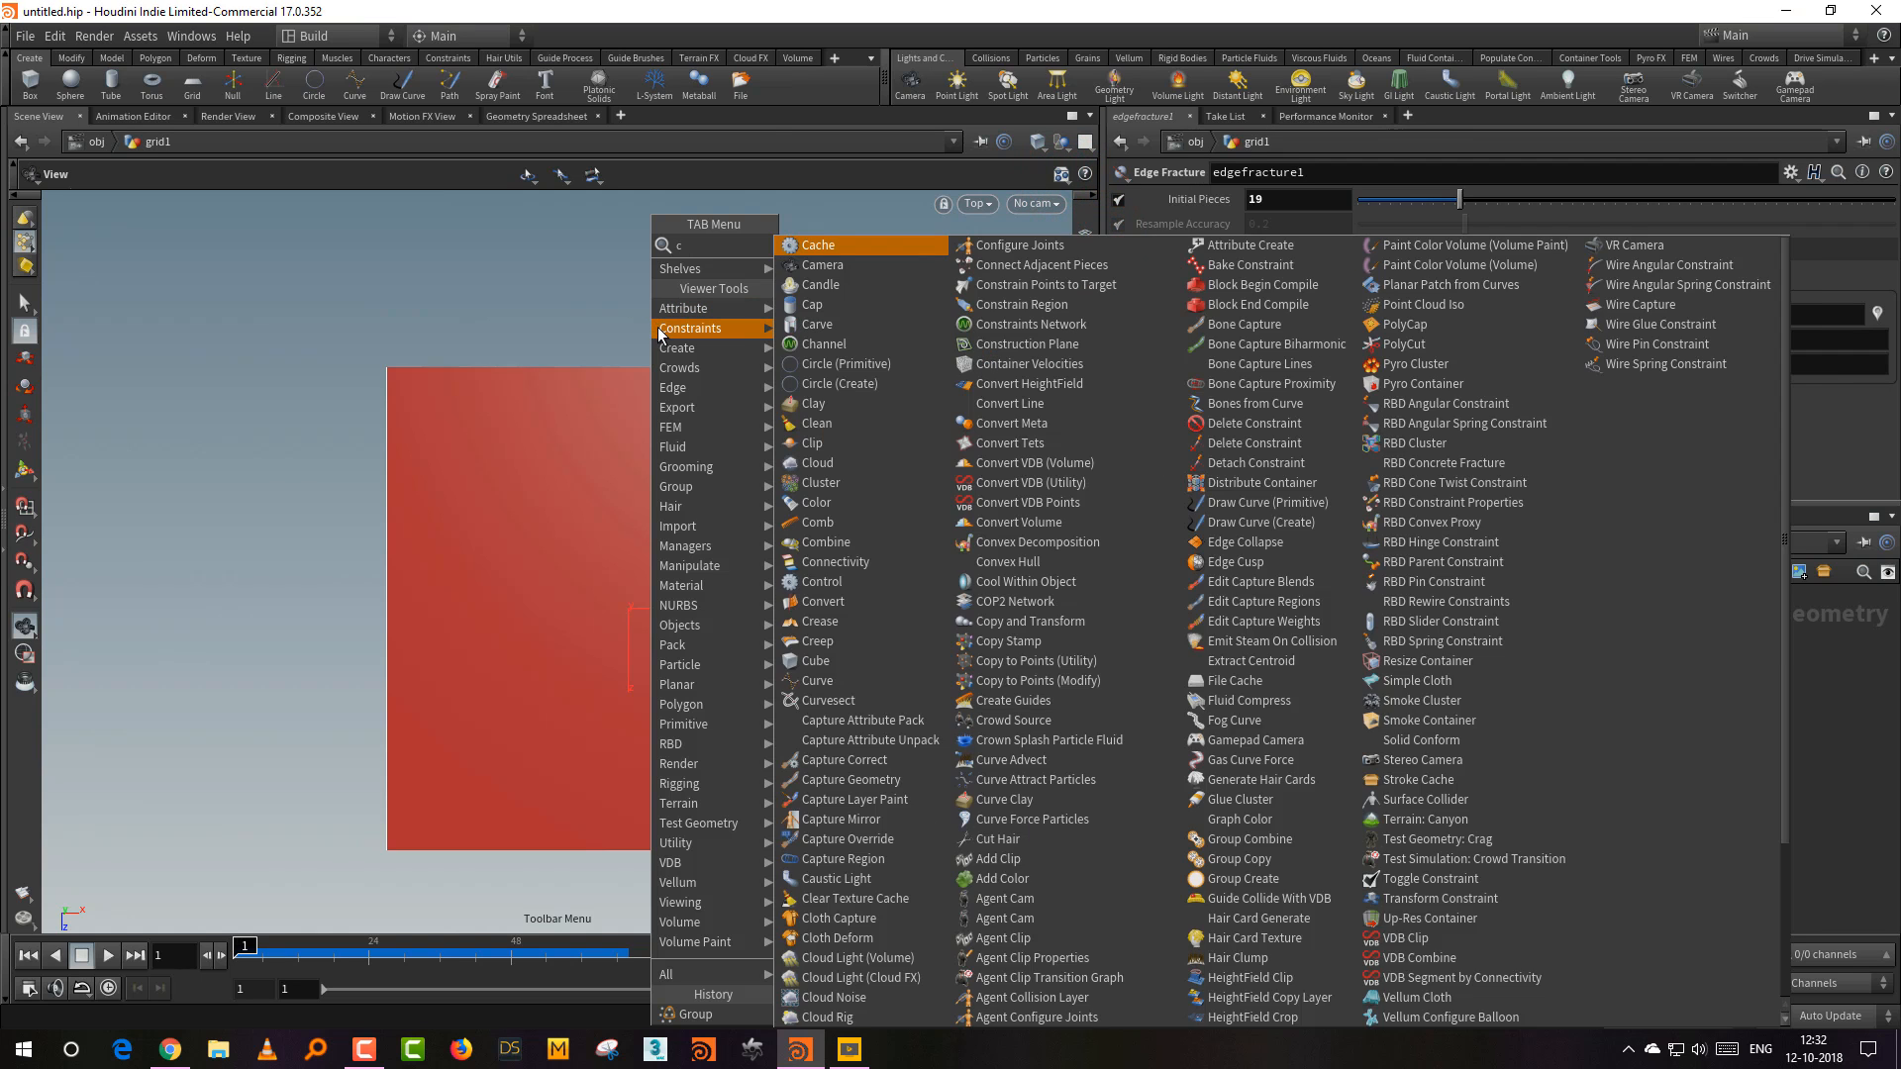
text(urve)
click(818, 245)
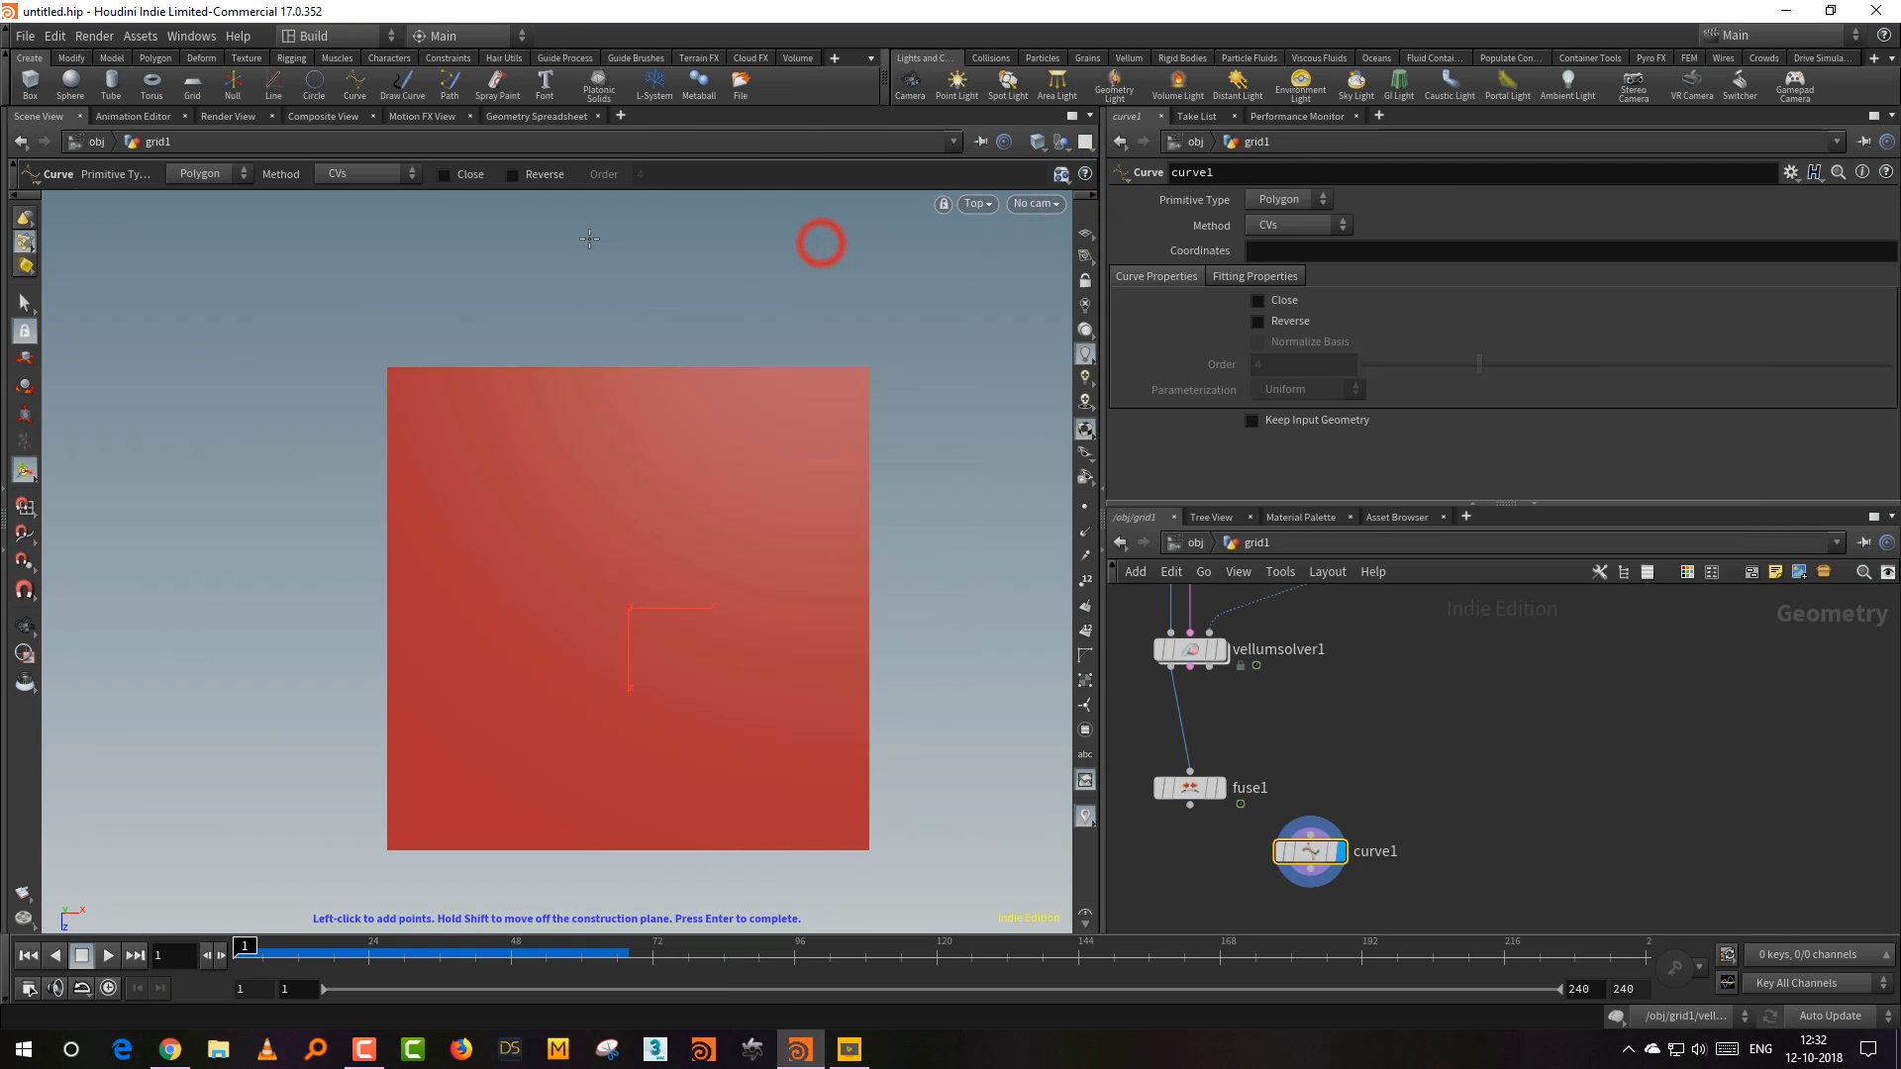
click(657, 443)
click(564, 587)
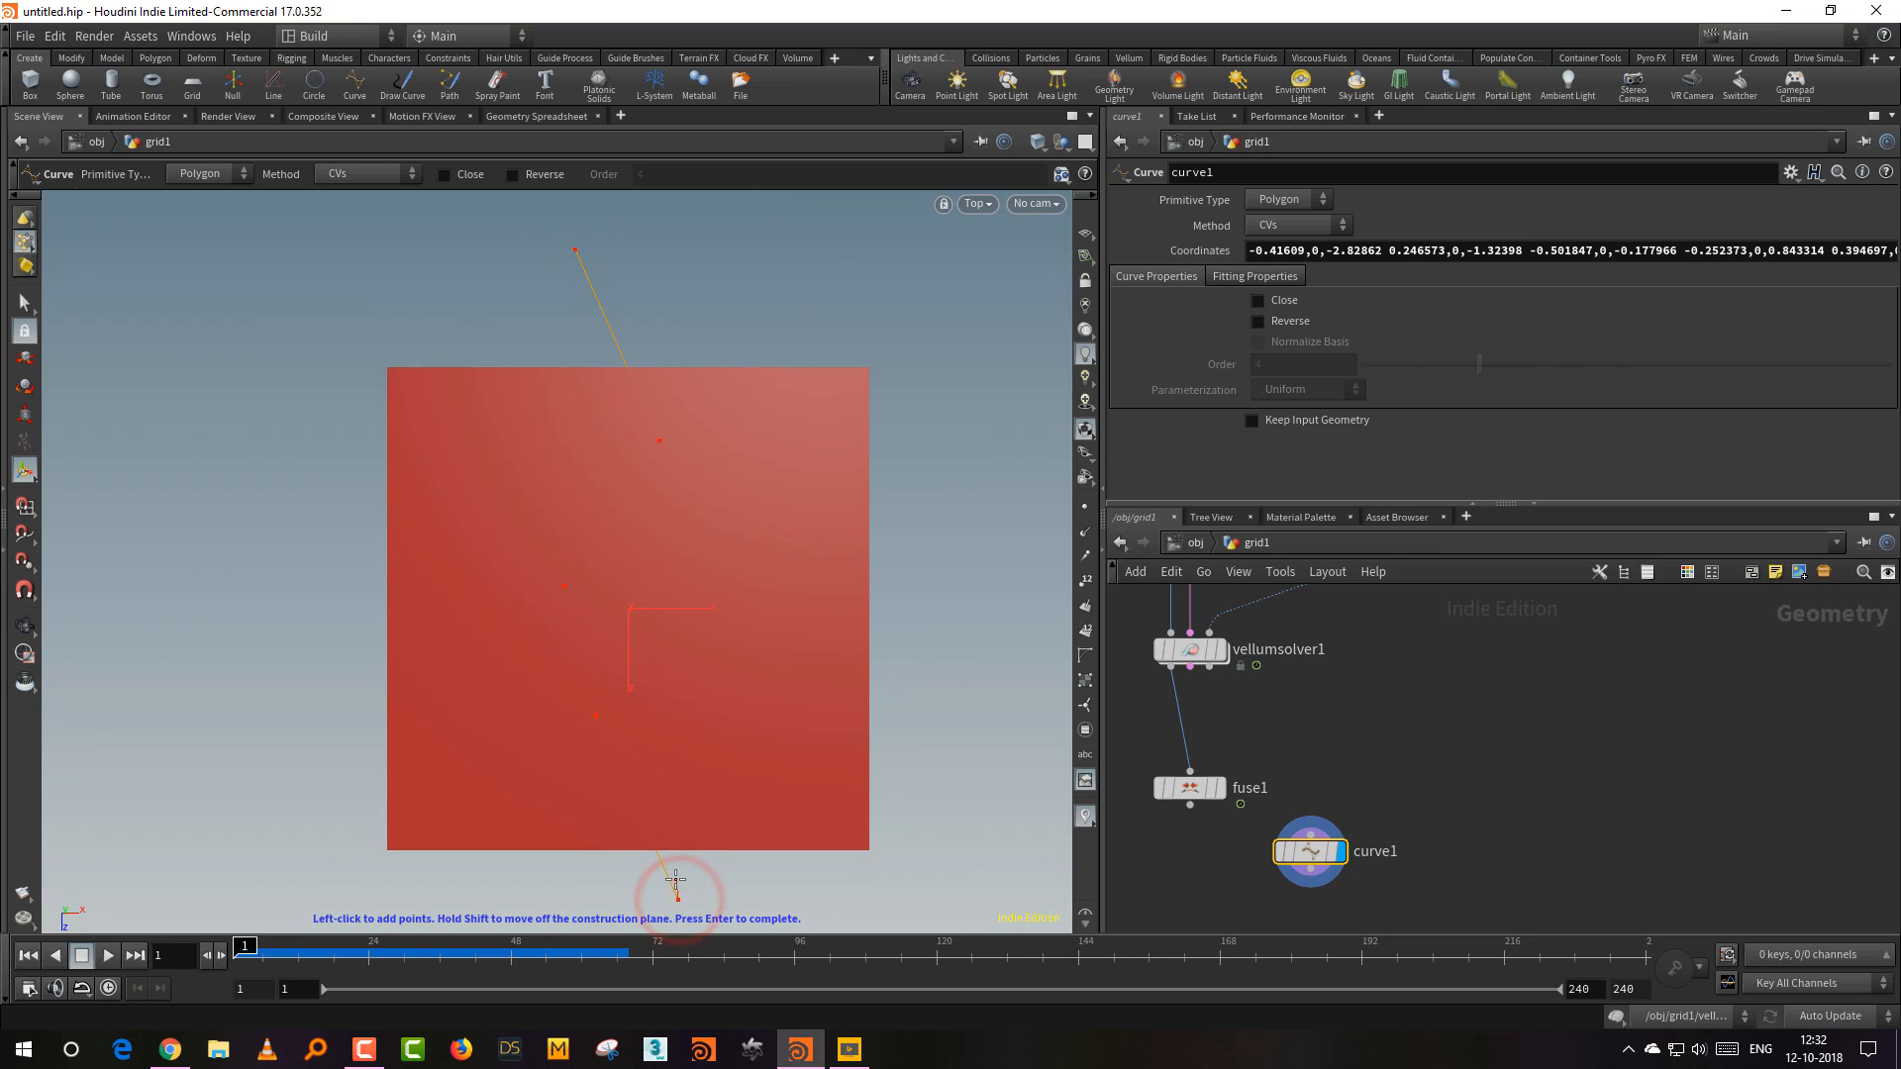
key(Return)
Step: Move curve1 from the end of the network up beside color1 and edgefracture1
middle_drag(1417, 776, 1347, 813)
drag(1253, 895, 1614, 685)
right_drag(1533, 758, 1475, 879)
drag(1490, 849, 1453, 642)
right_drag(1412, 683, 1515, 601)
middle_drag(1408, 687, 1414, 824)
drag(1562, 652, 1423, 758)
middle_drag(1303, 816, 1443, 739)
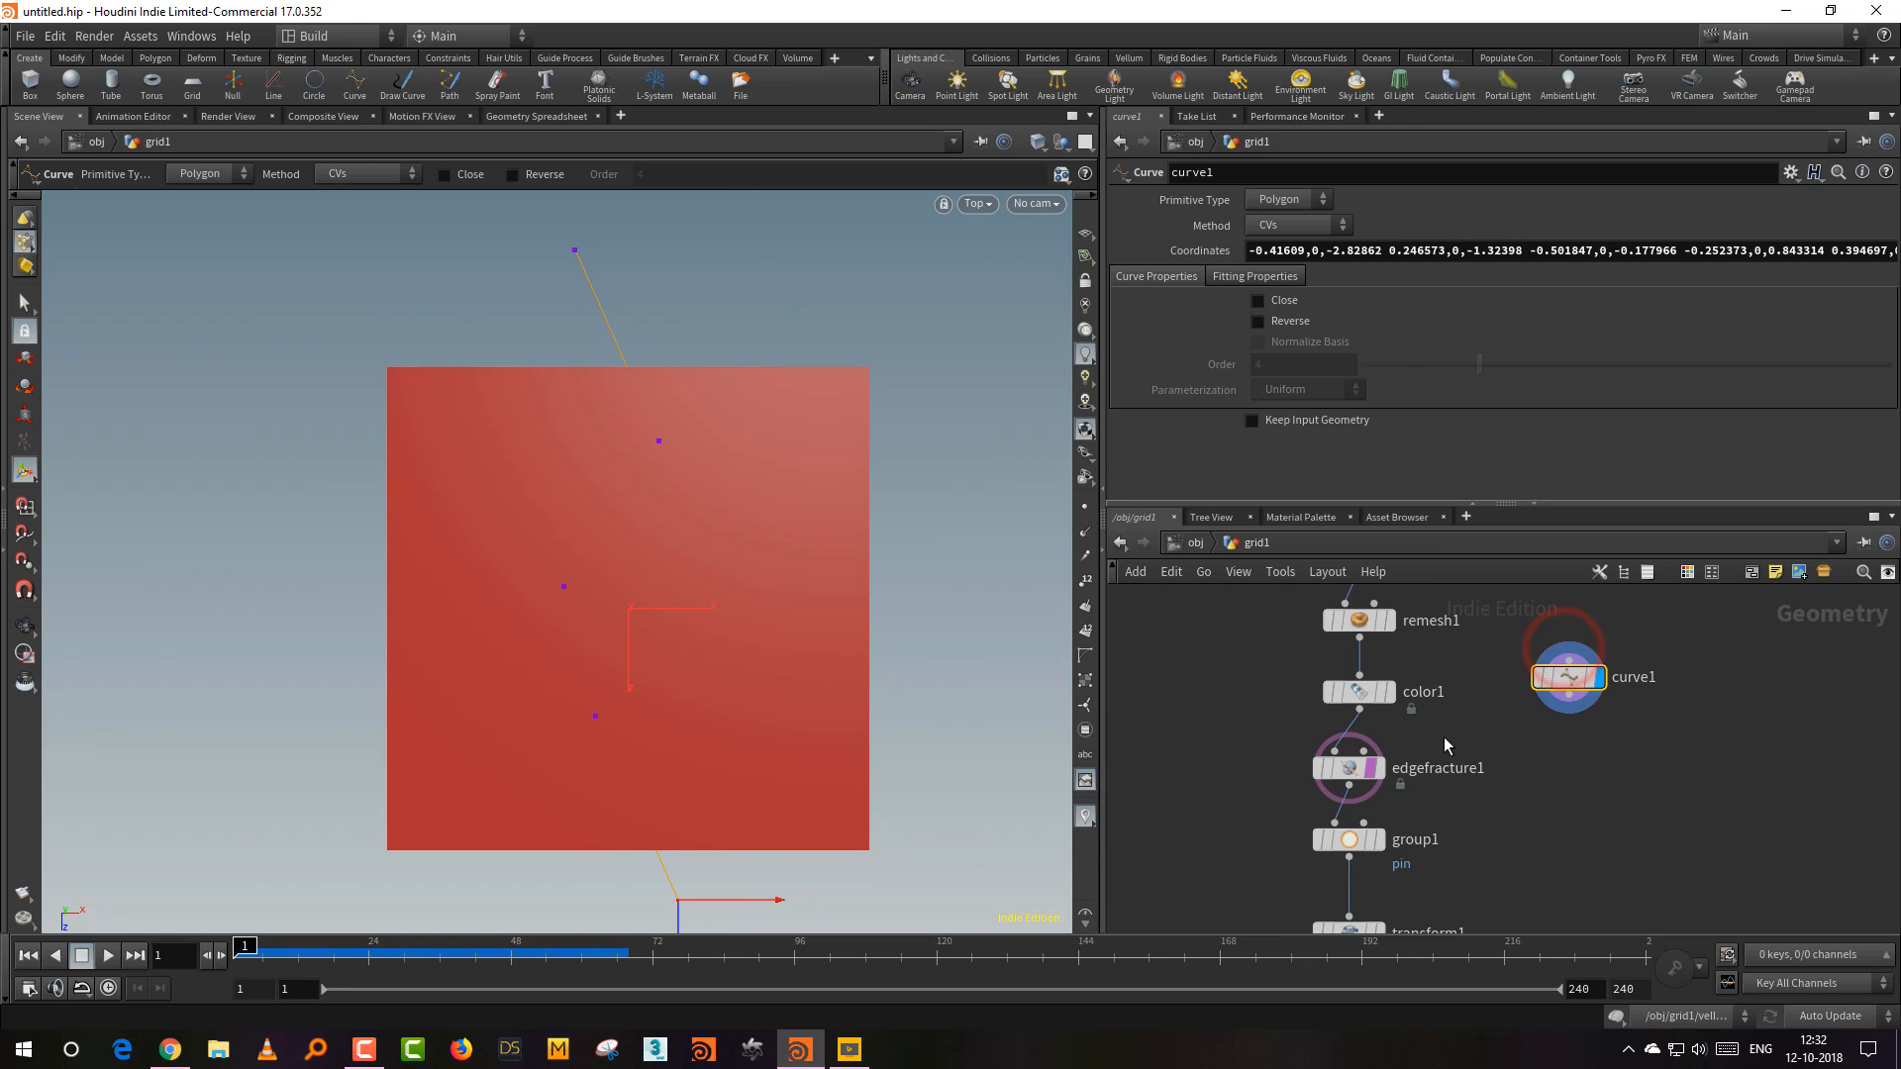
Step: Duplicate edgefracture1 and place the copy beside the original, fed by color1
drag(1448, 737, 1303, 768)
key(ctrl+c)
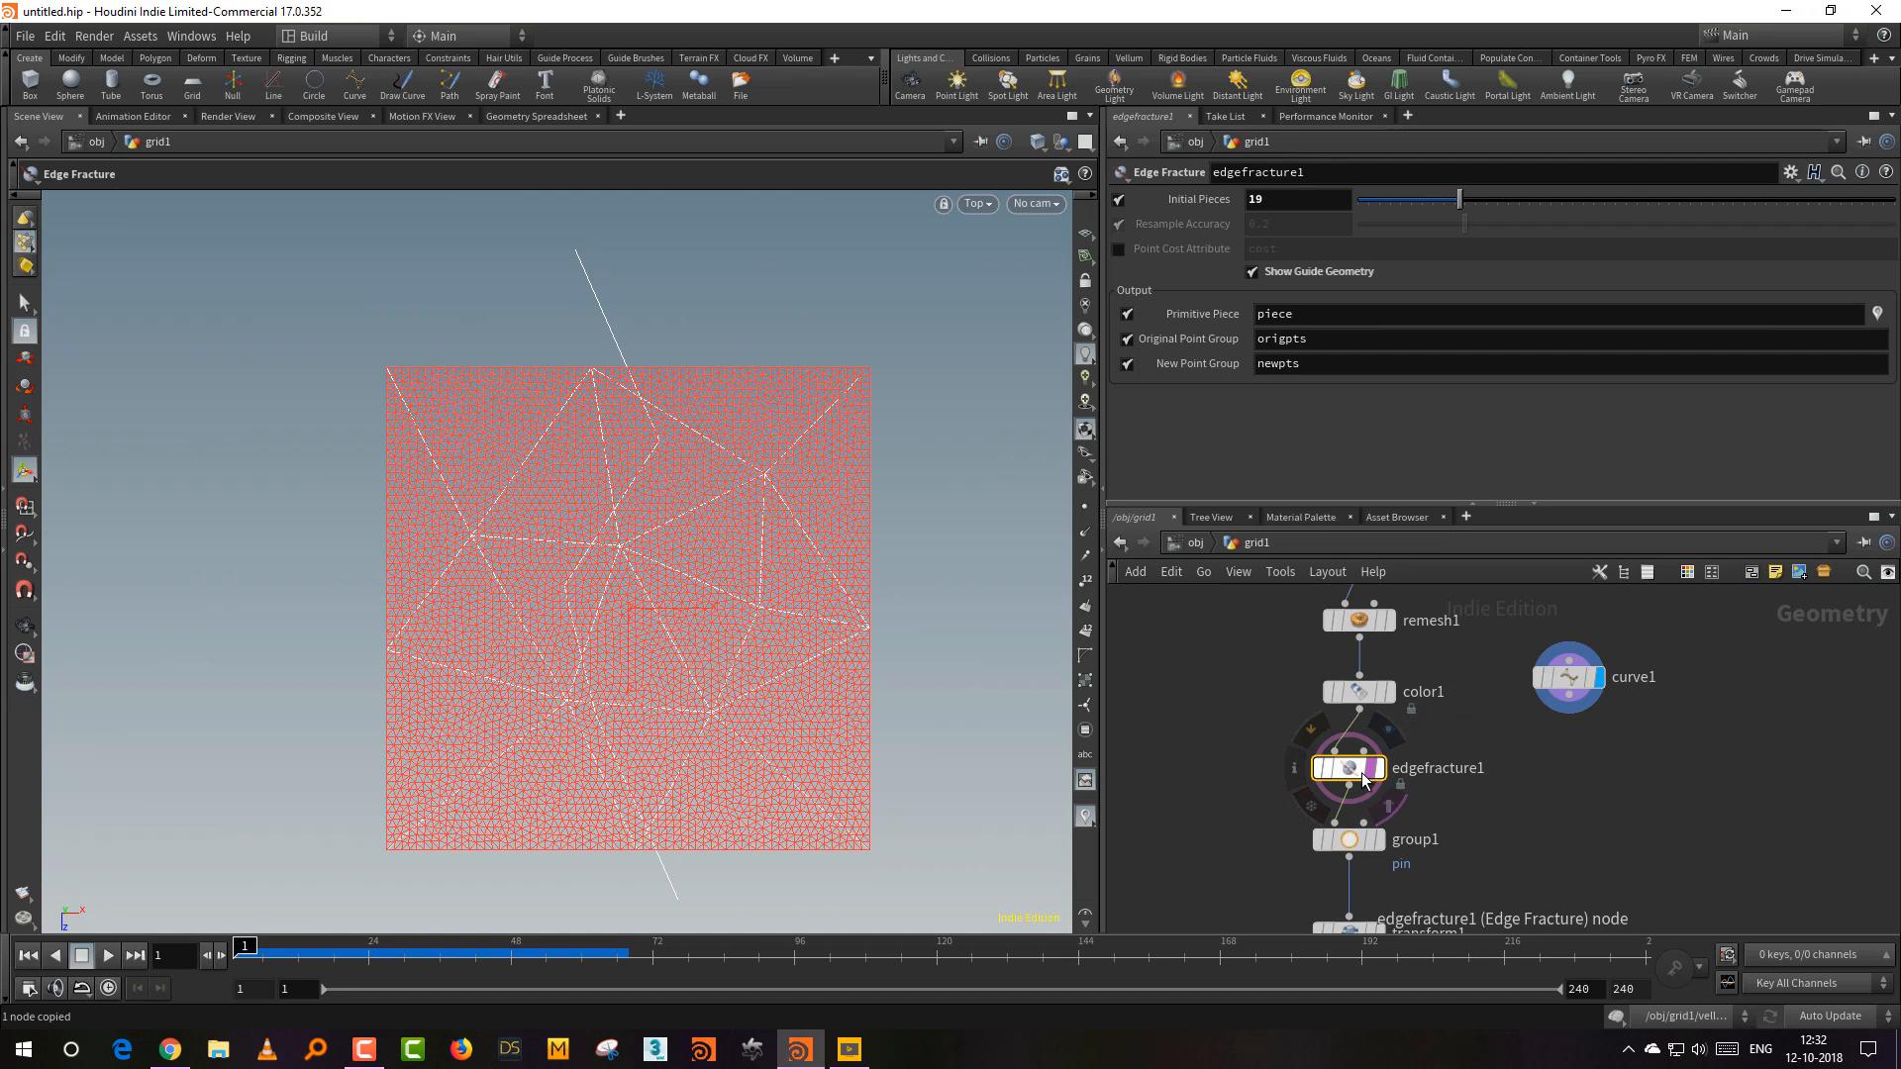
key(ctrl+v)
click(1170, 767)
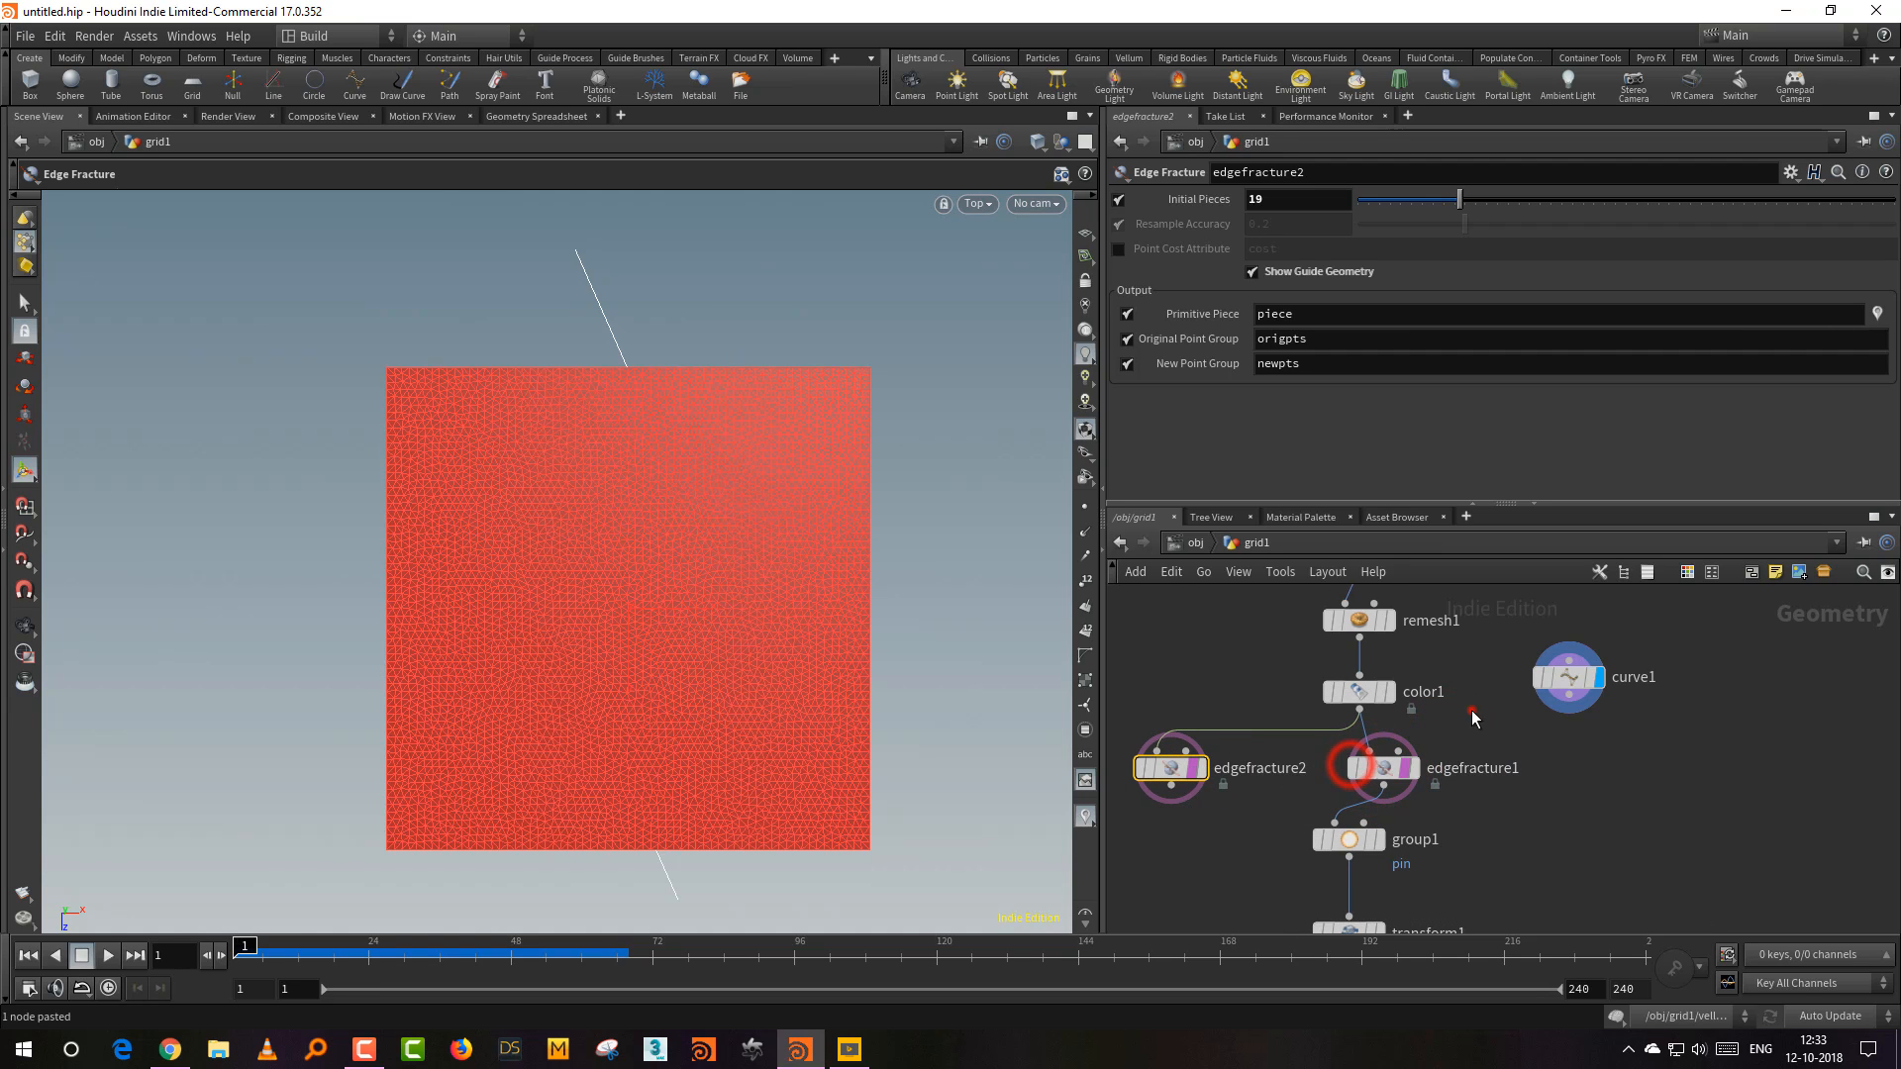
Step: Connect curve1 to edgefracture1's second input, display edgefracture1 in wireframe, and disable Initial Pieces so only the curve cuts the cloth
click(1568, 696)
click(1387, 776)
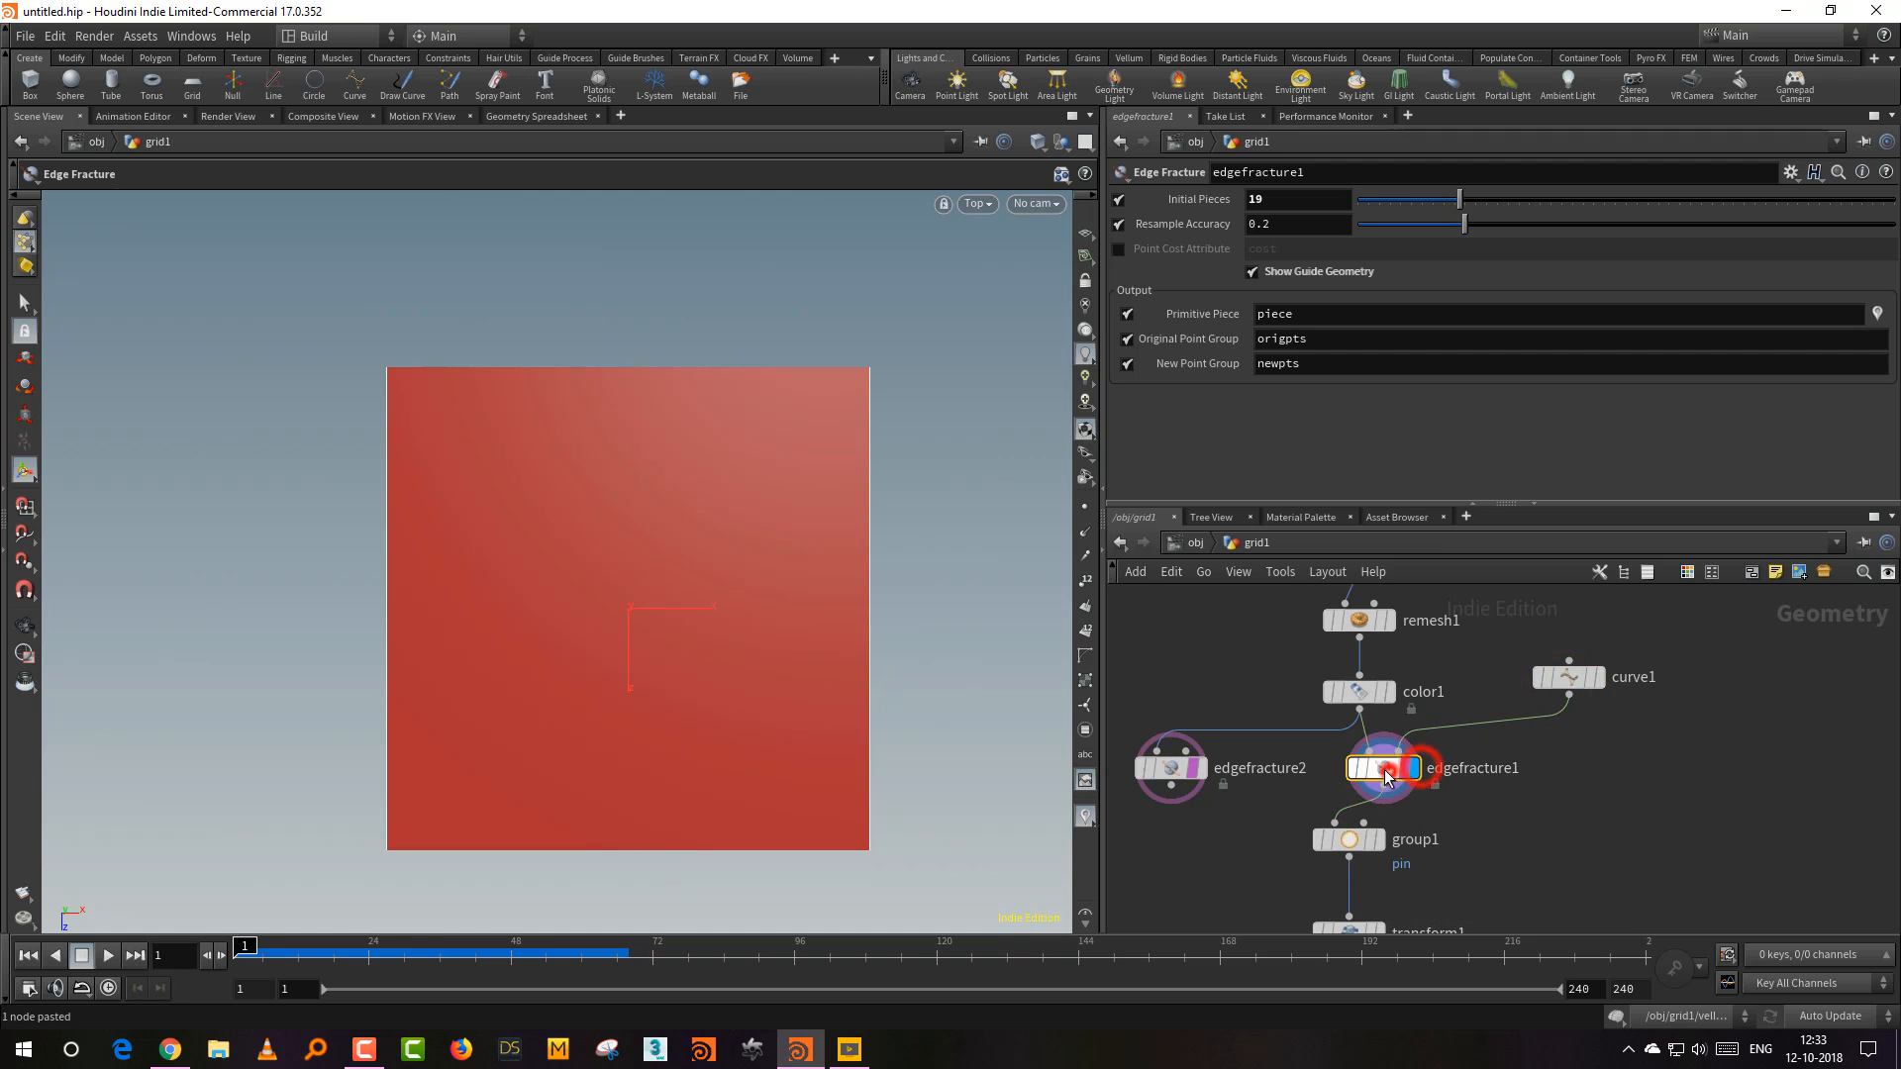
key(w)
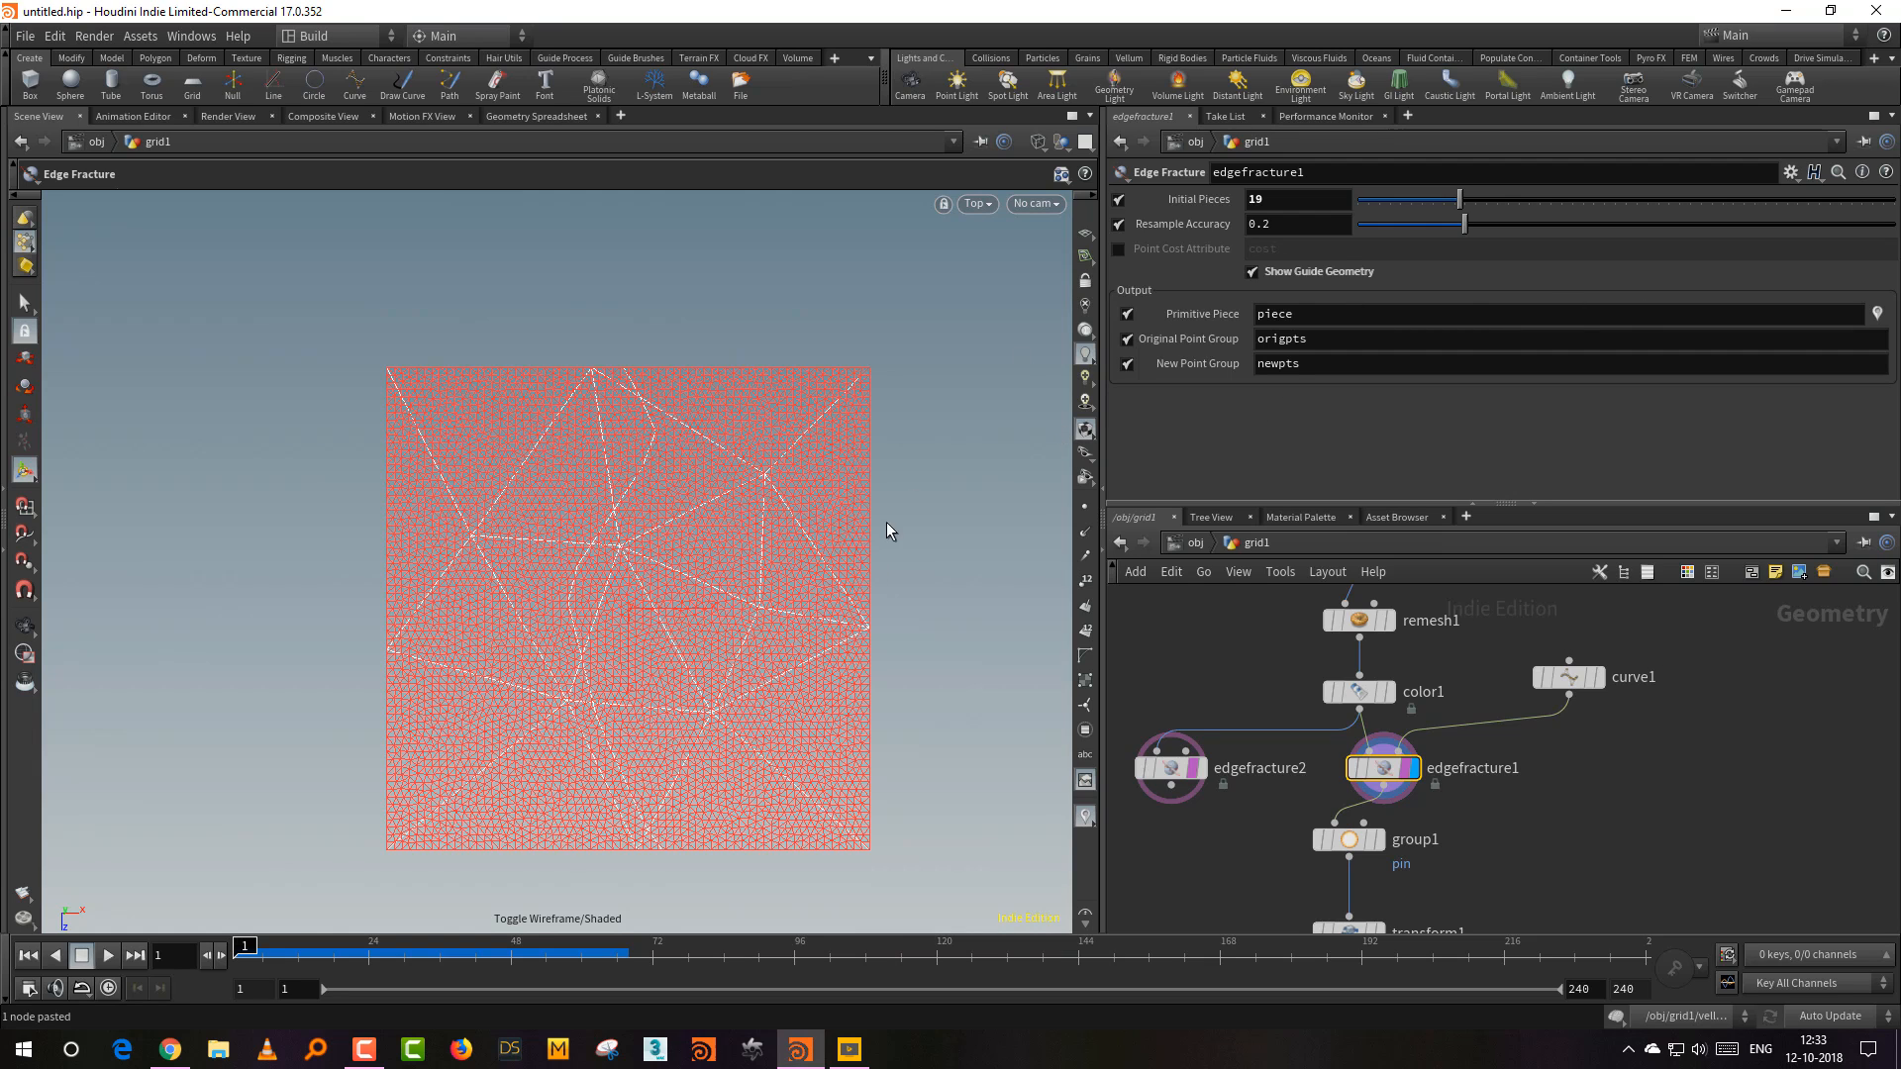
click(1120, 201)
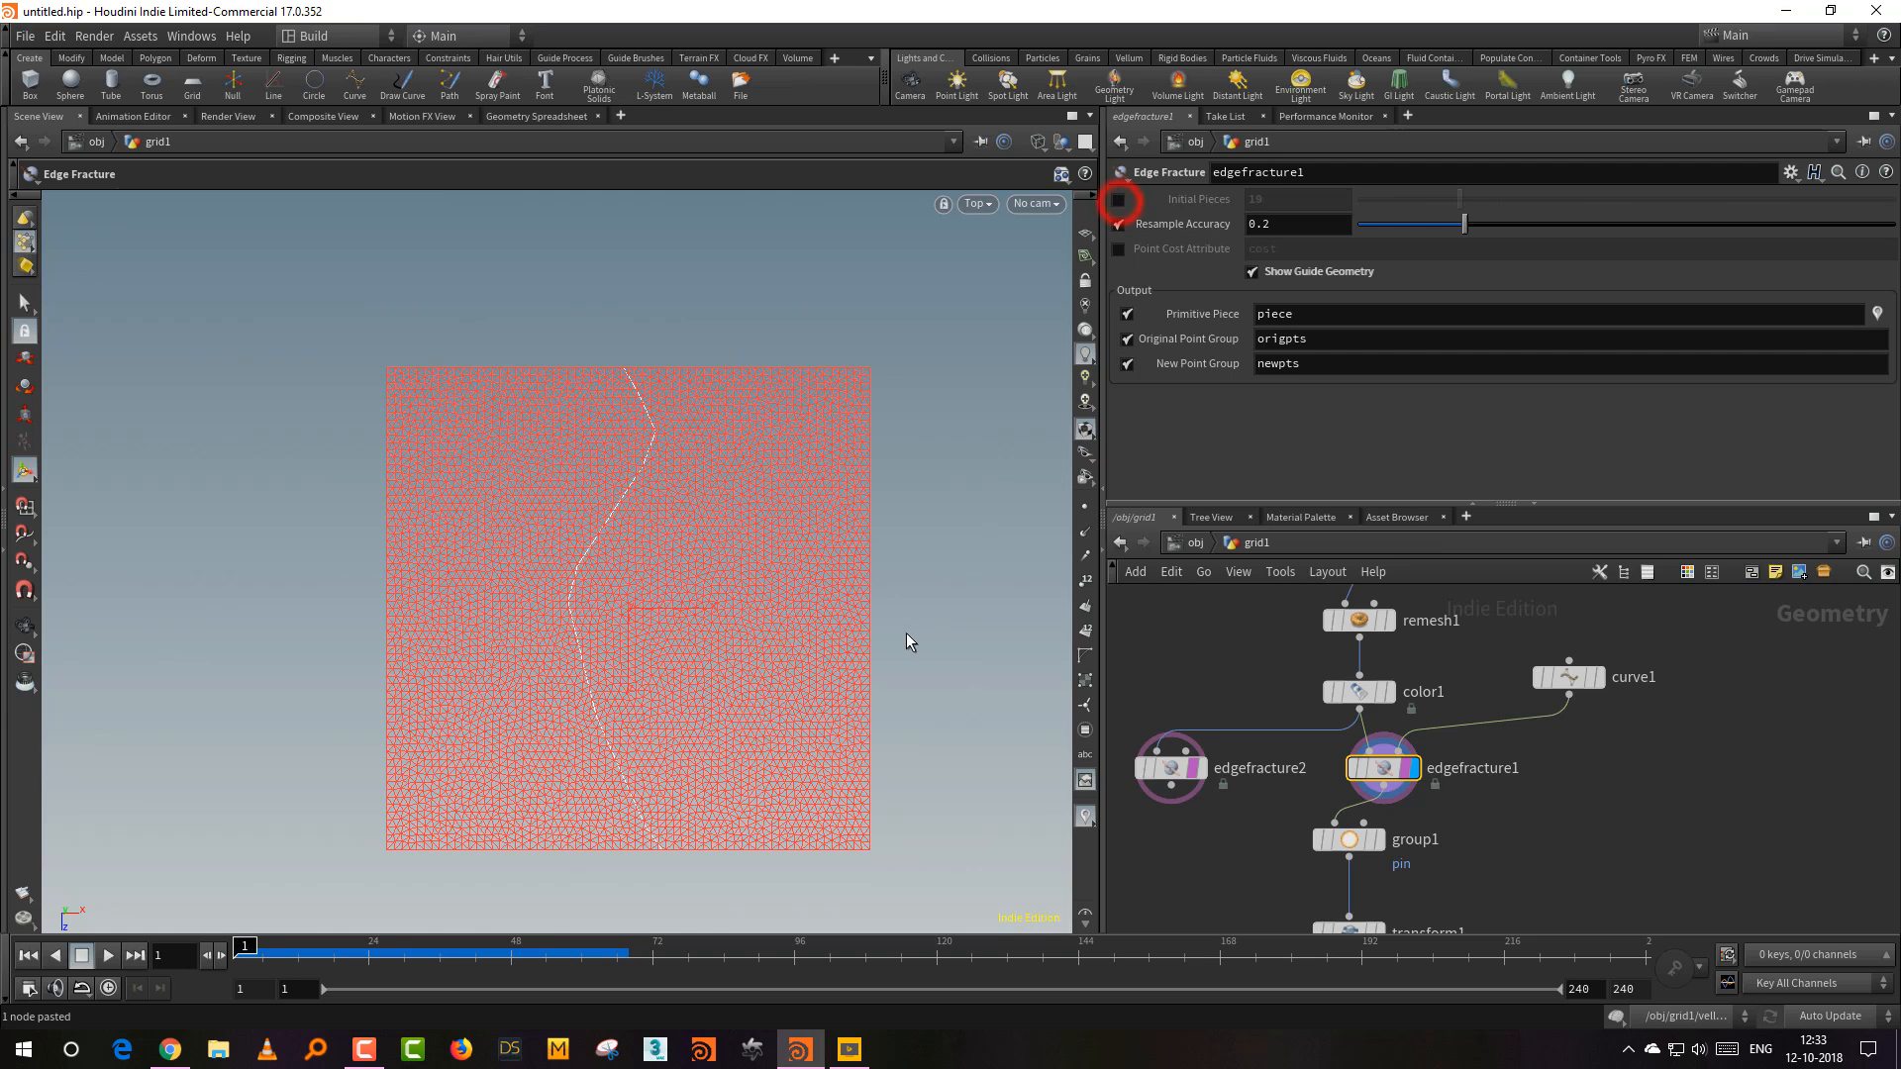
Step: Visualize edgefracture1's Primitive Piece attribute on the cloth
click(1879, 314)
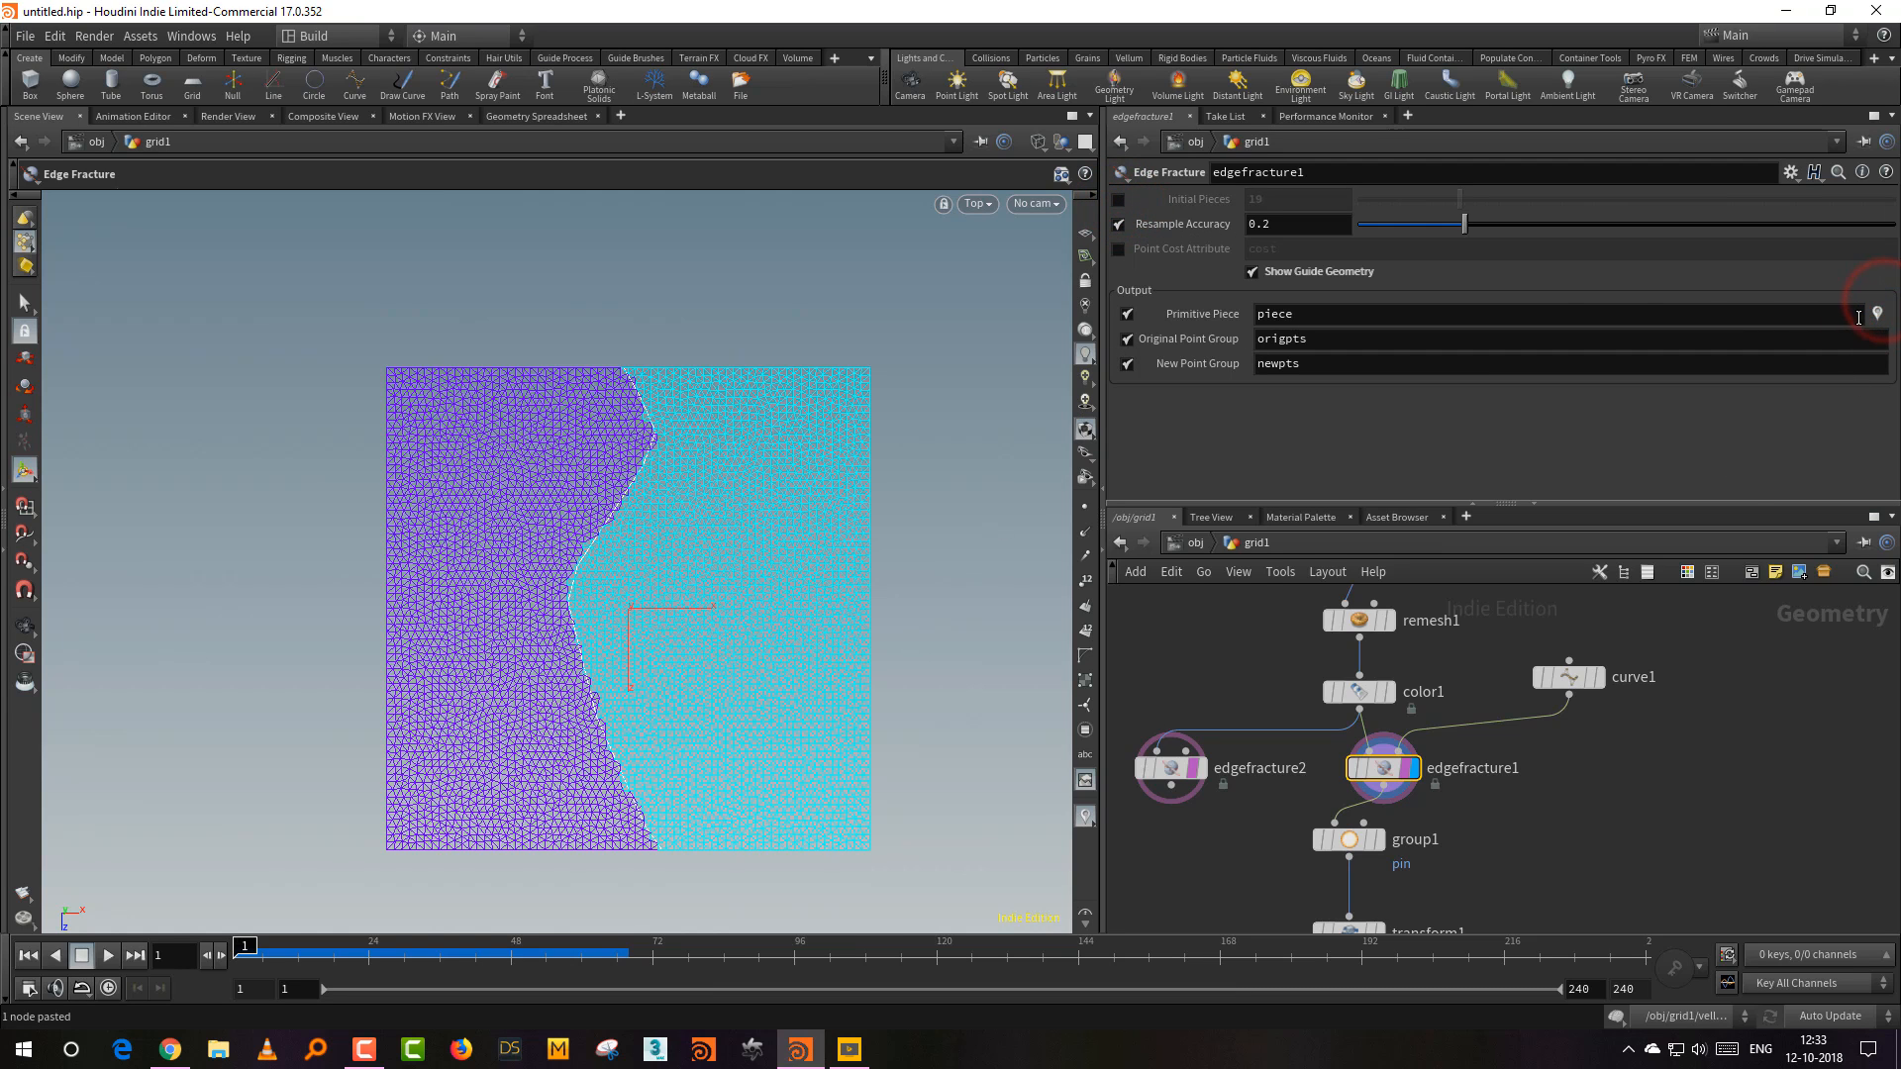
click(1880, 320)
click(1881, 329)
Step: Disconnect paint1 from between attribwrangle1 and vellumconstraints1 and move it aside
middle_drag(1605, 830, 1634, 594)
middle_drag(1604, 748, 1695, 552)
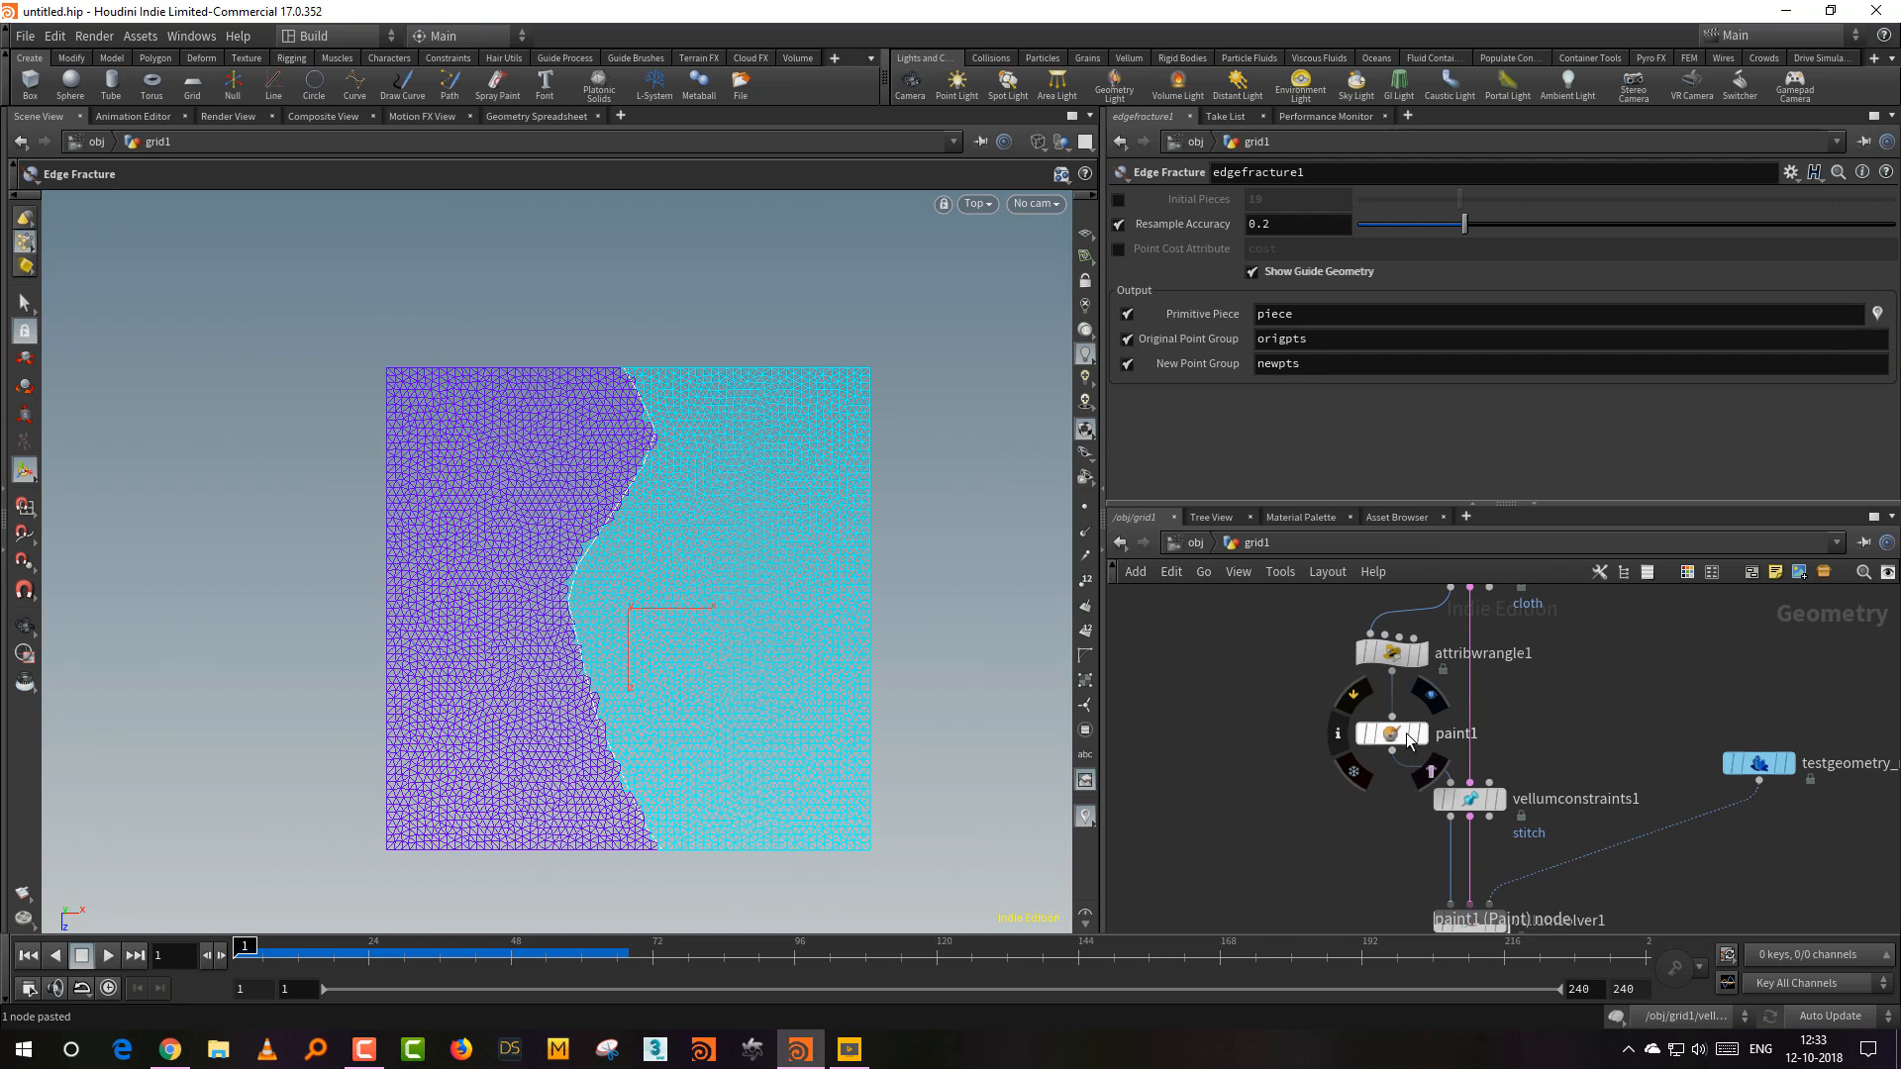
drag(1387, 733, 1372, 726)
drag(1208, 758, 1152, 760)
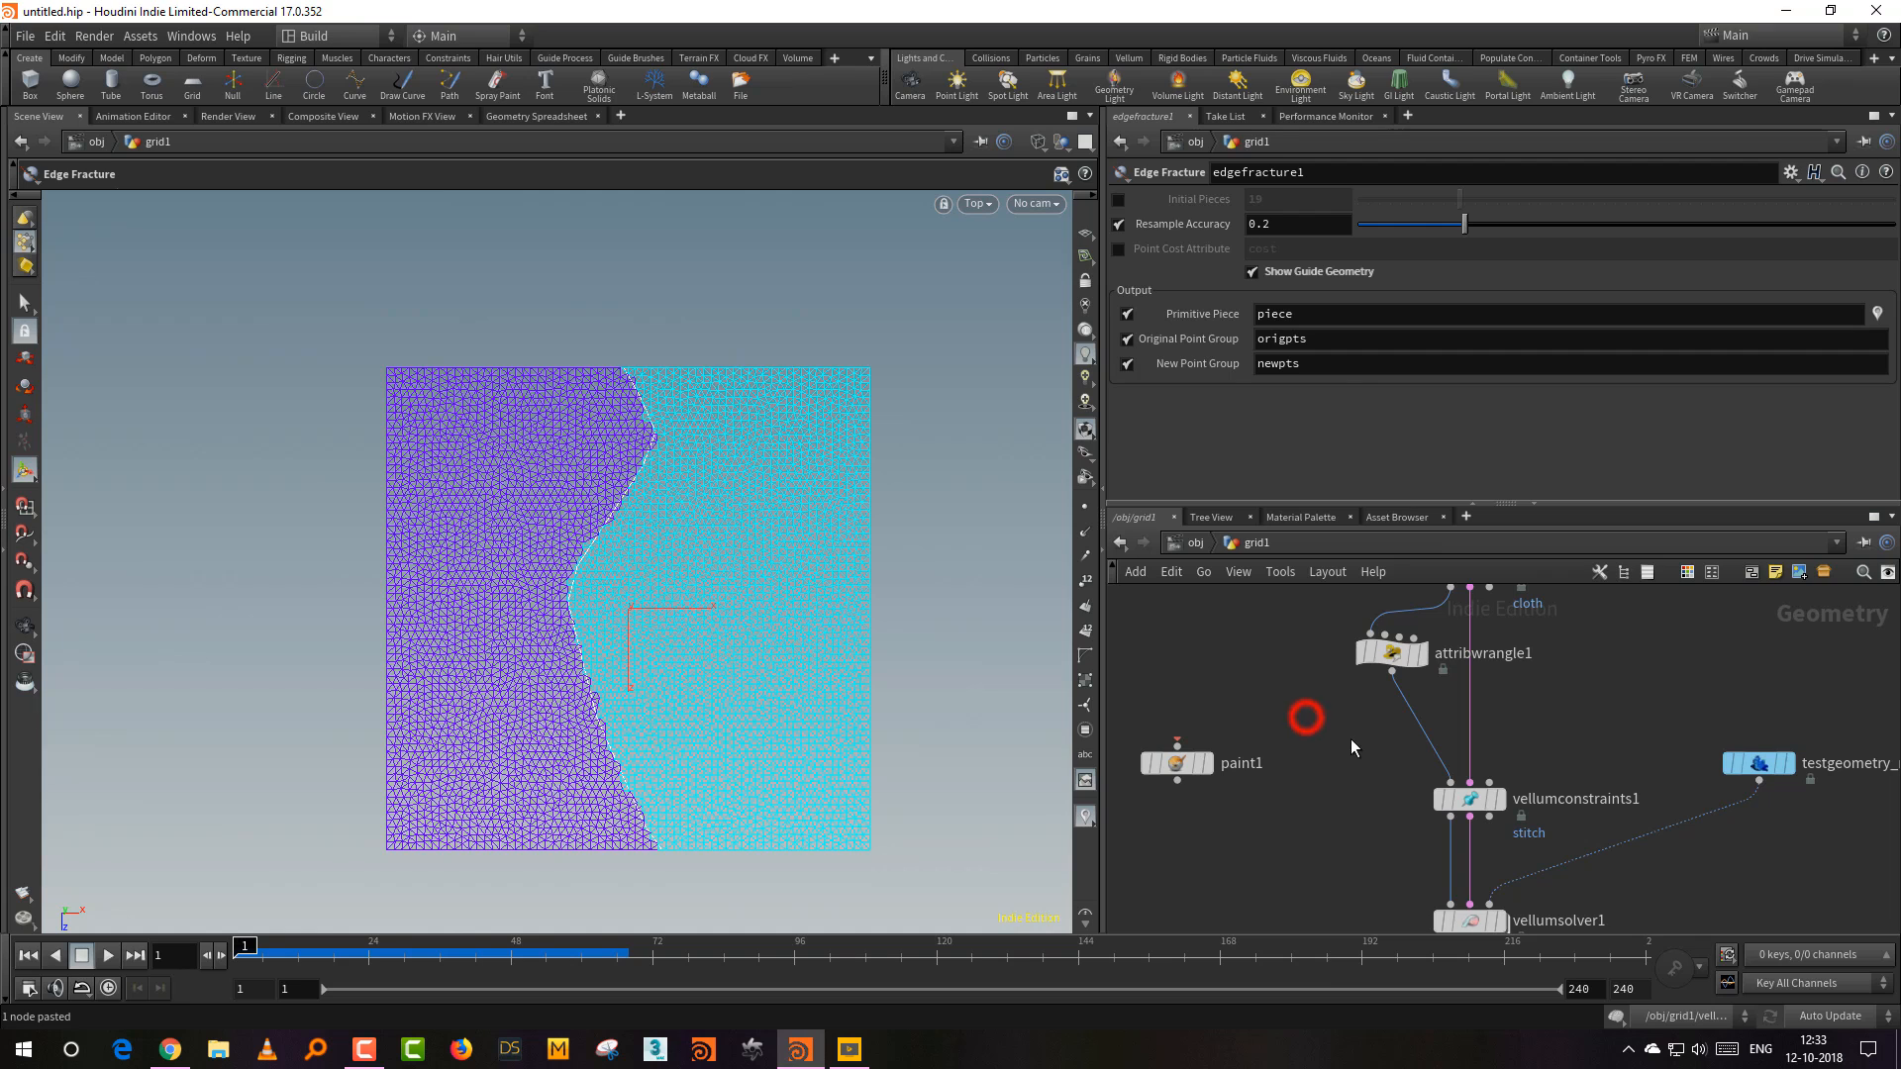
Step: Add a new Paint node between attribwrangle1 and vellumconstraints1 and display it
key(Tab)
text(pai)
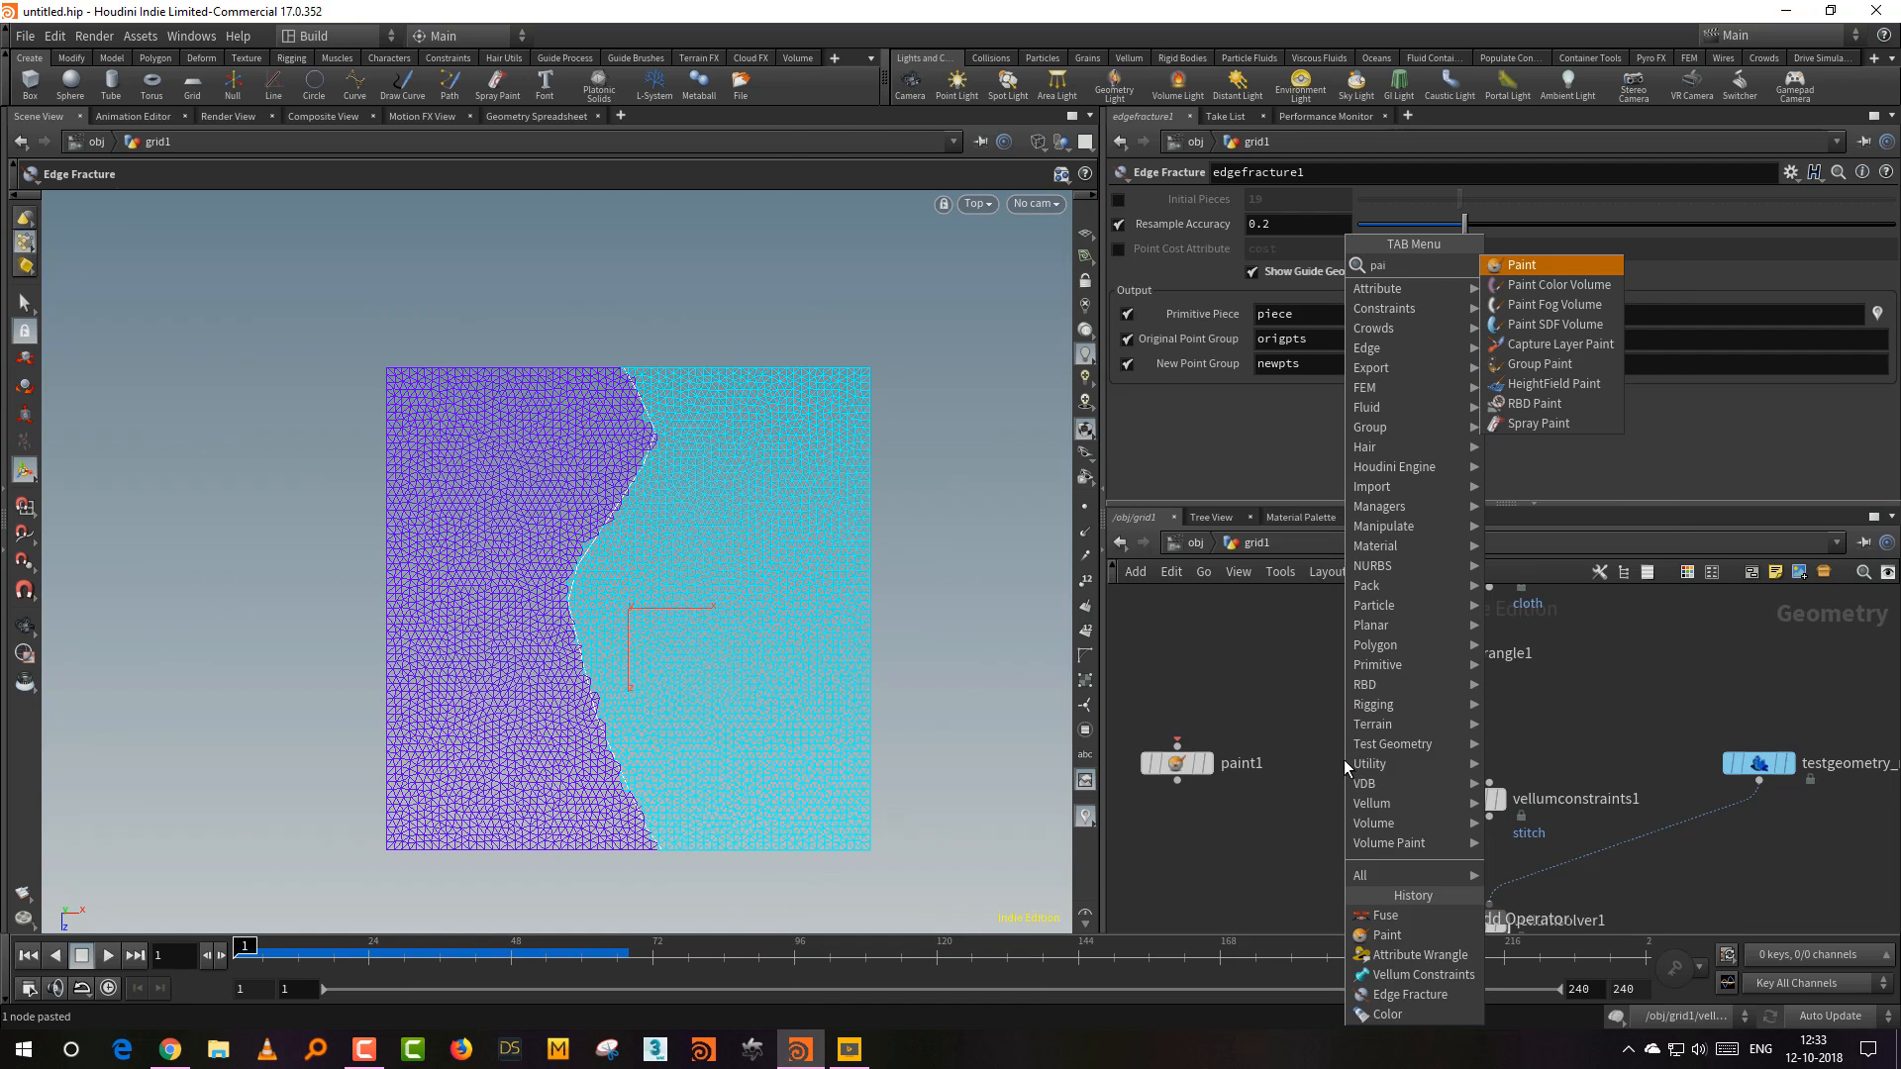
click(1547, 266)
click(1413, 713)
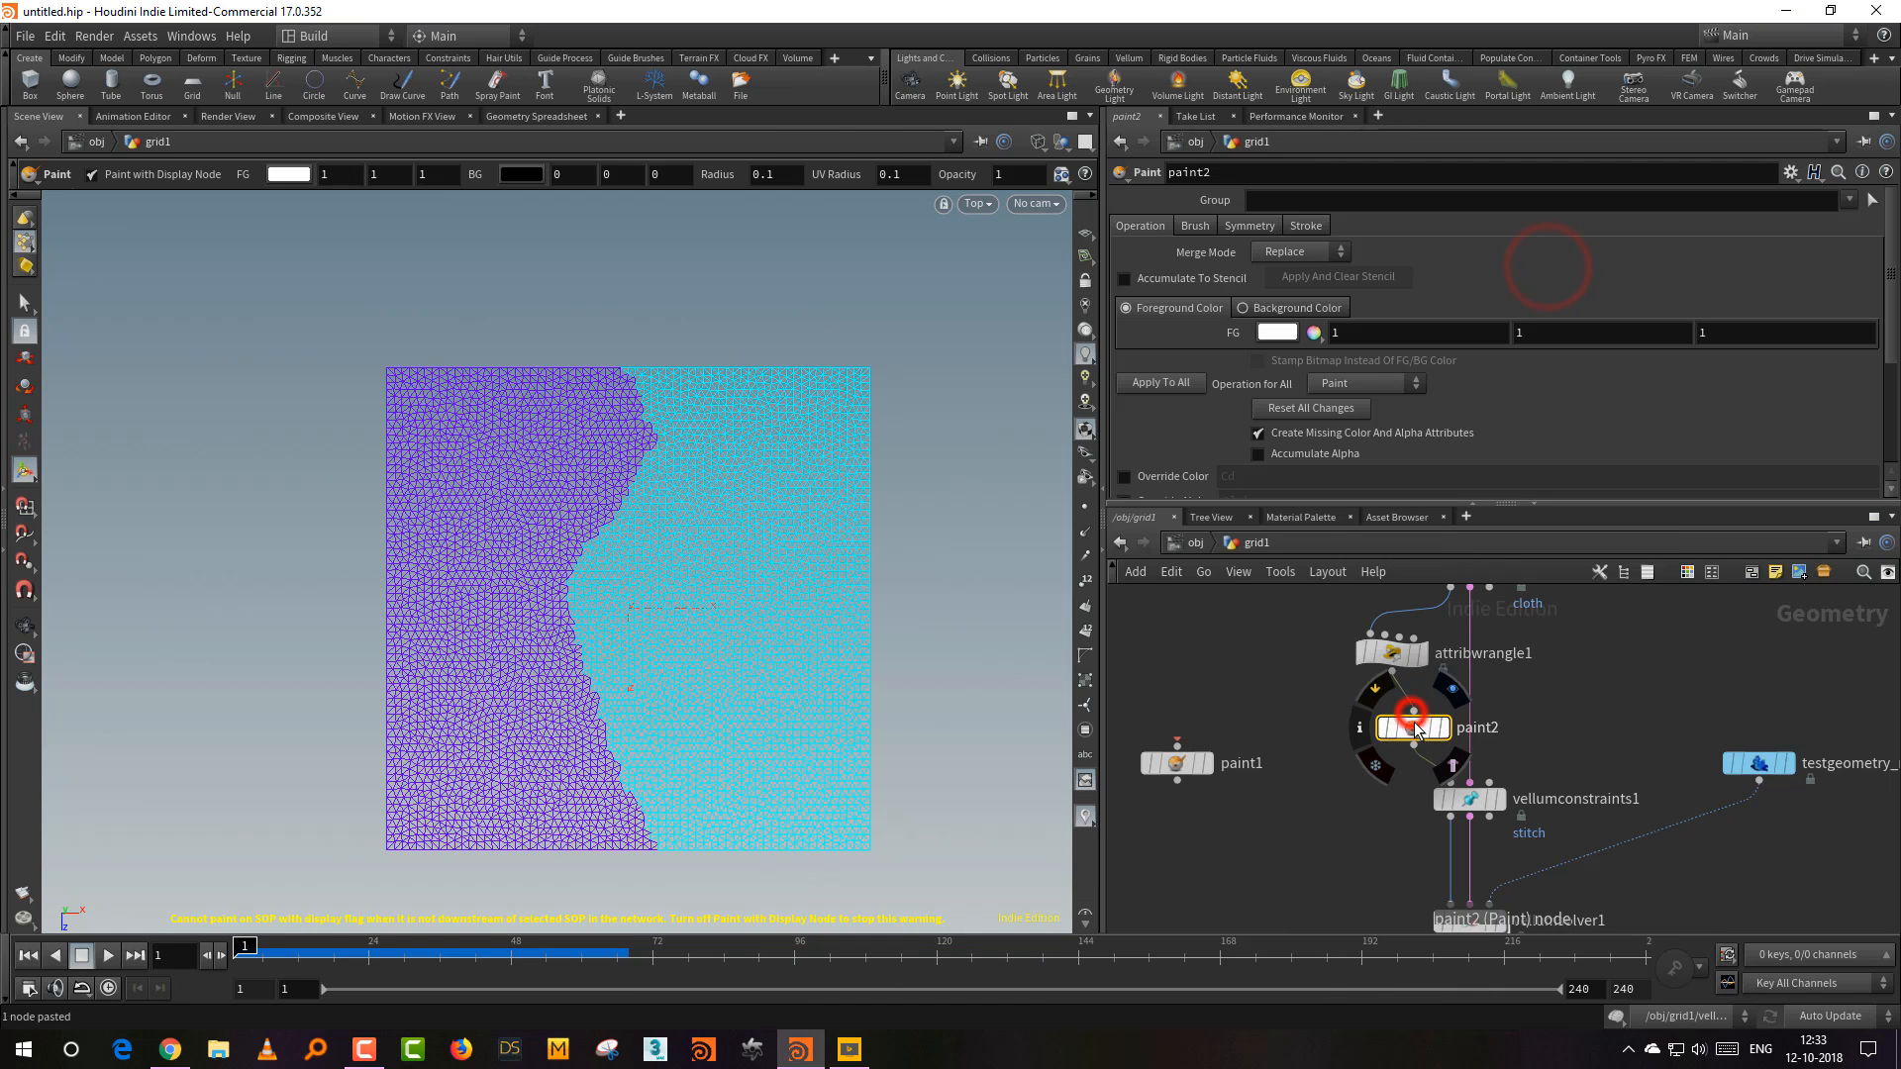
drag(1414, 728, 1394, 742)
click(1424, 740)
click(1402, 746)
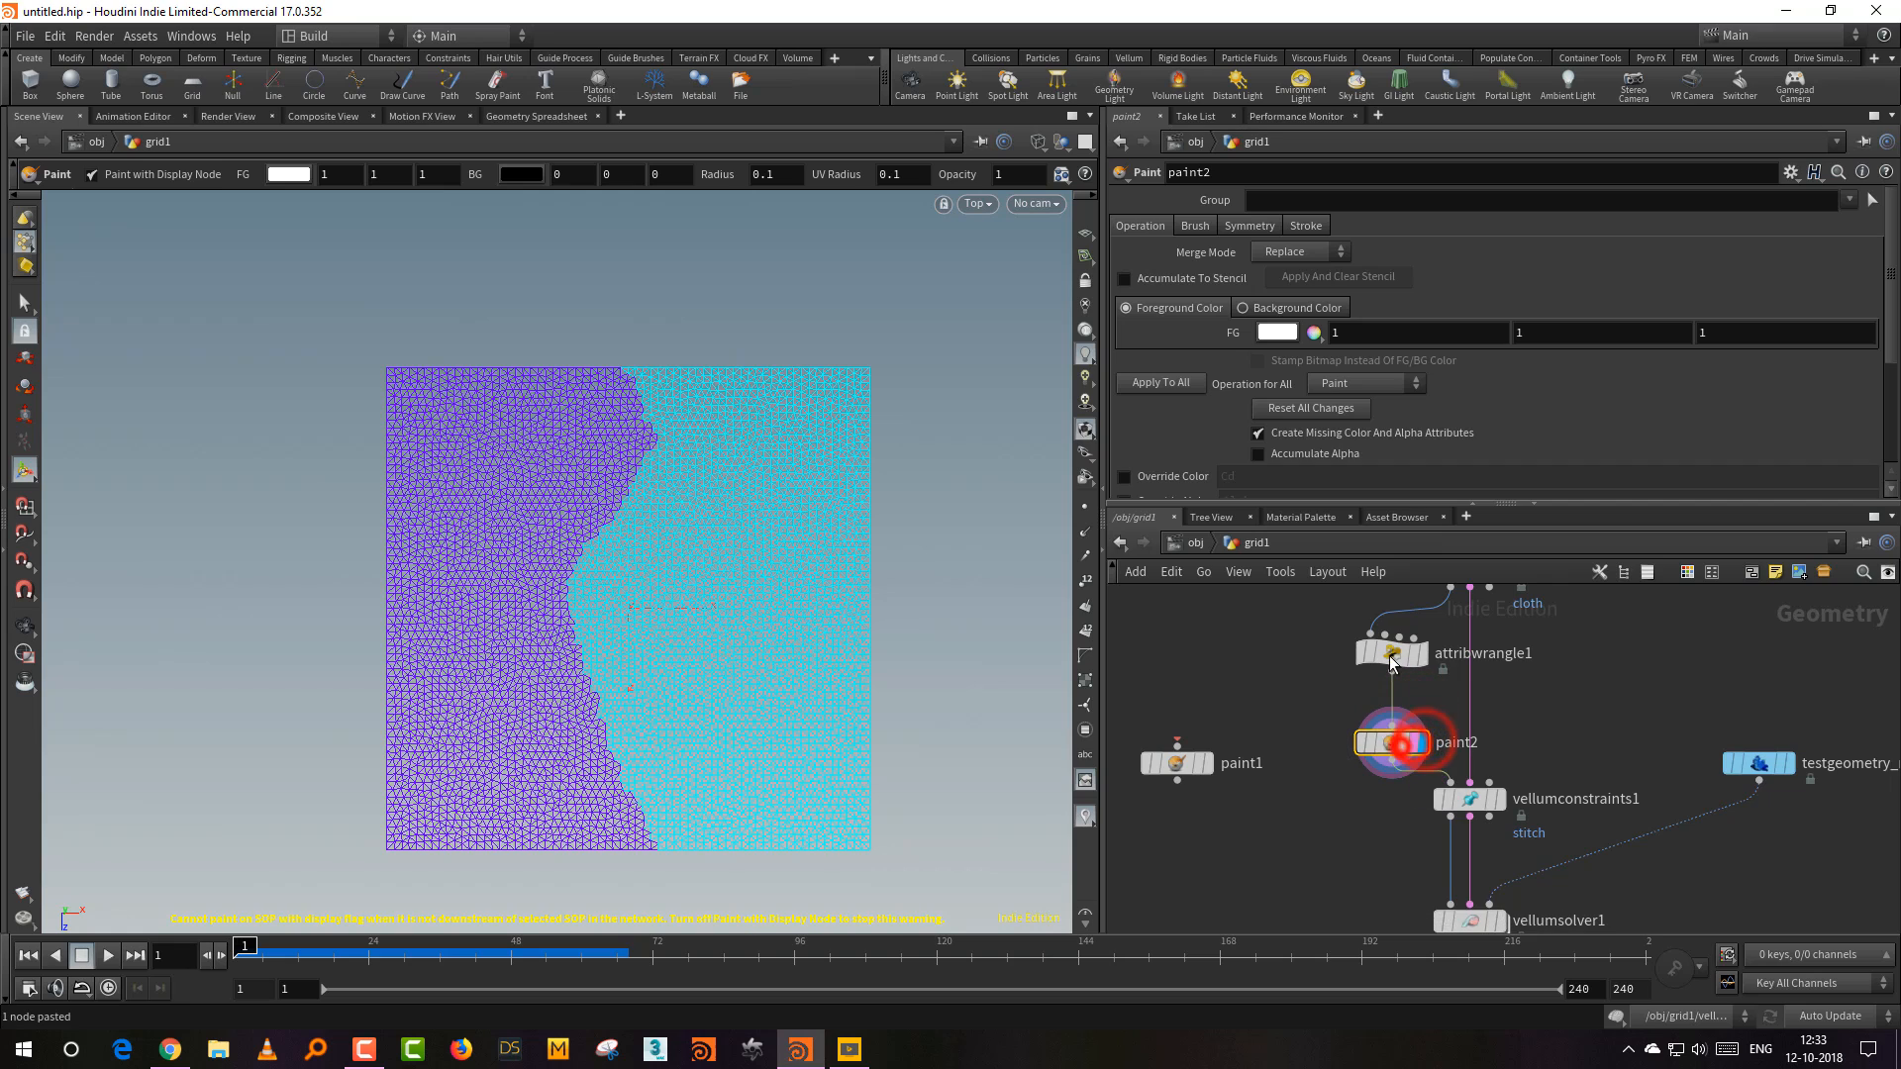
Step: Enable Override Color on paint2 and set it to breakscale, copied from paint1
click(1166, 476)
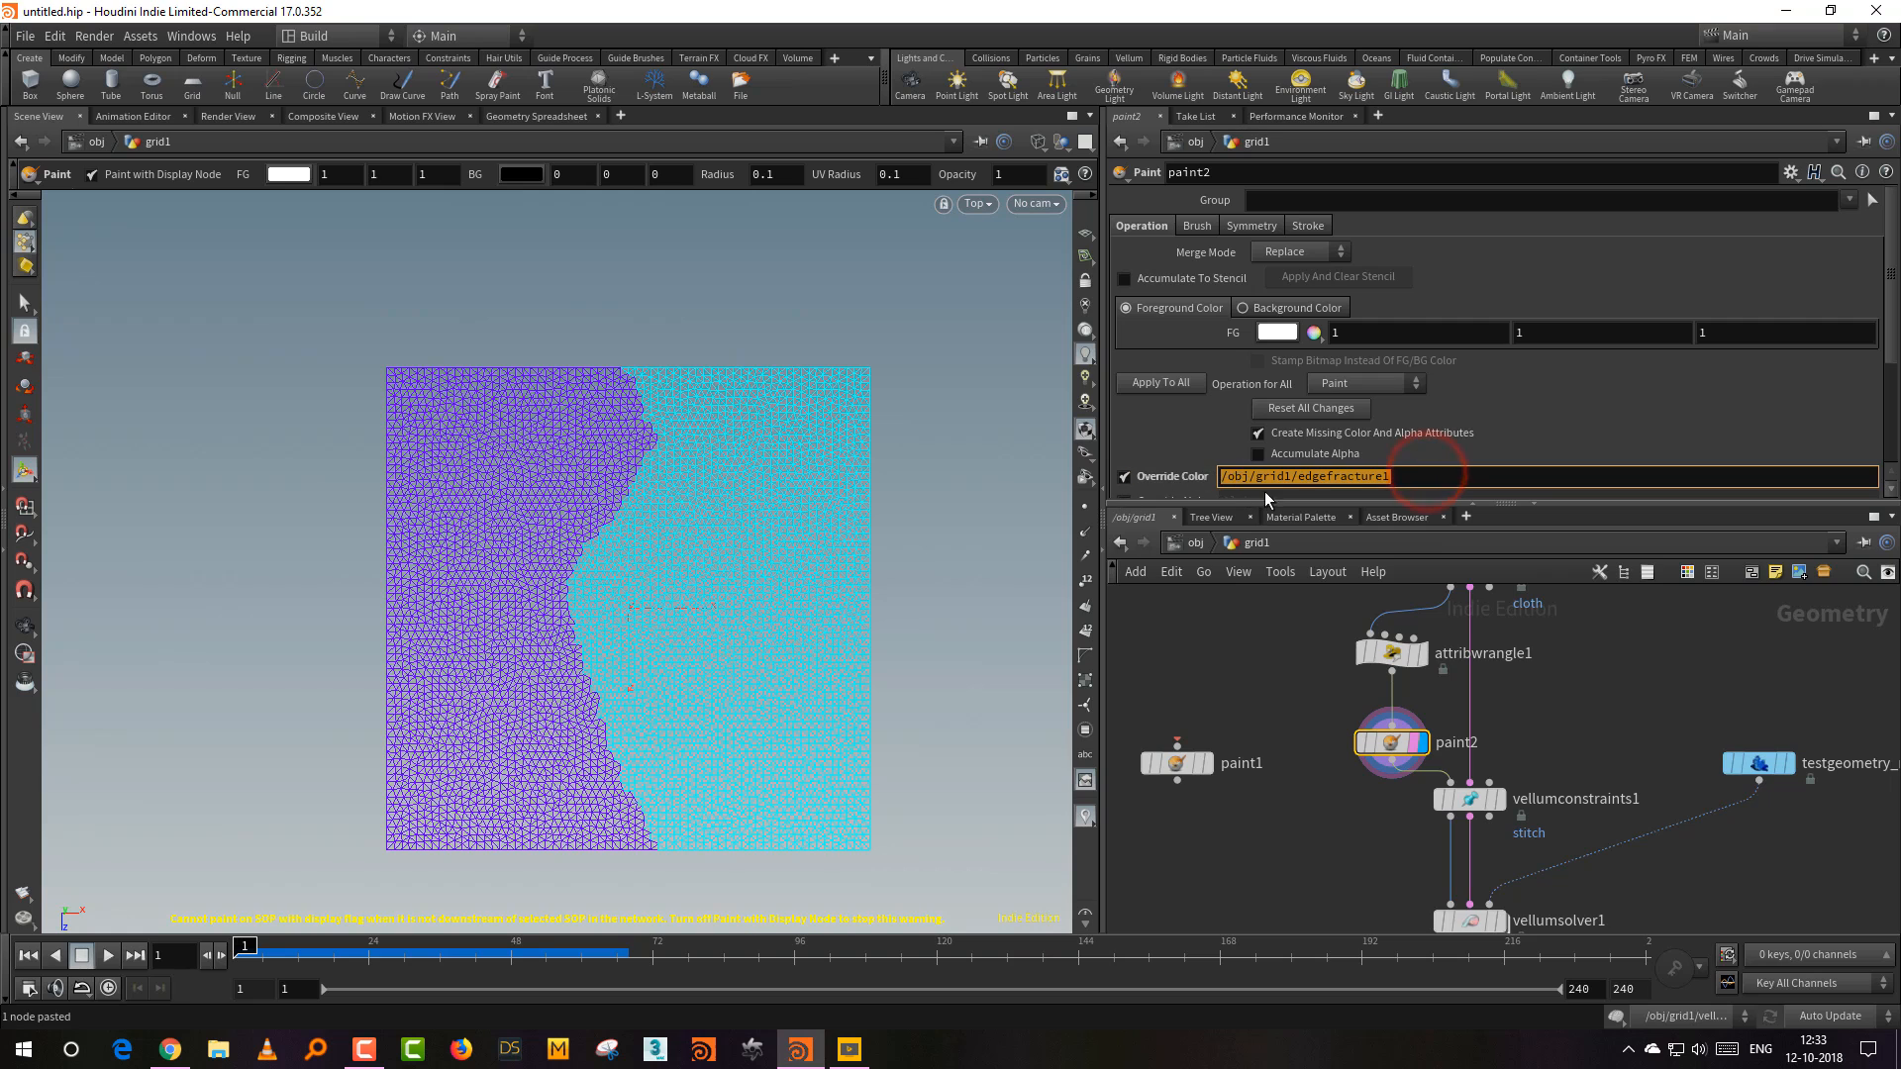
click(1234, 653)
drag(1265, 711, 1100, 823)
drag(1307, 478, 1128, 526)
key(ctrl+c)
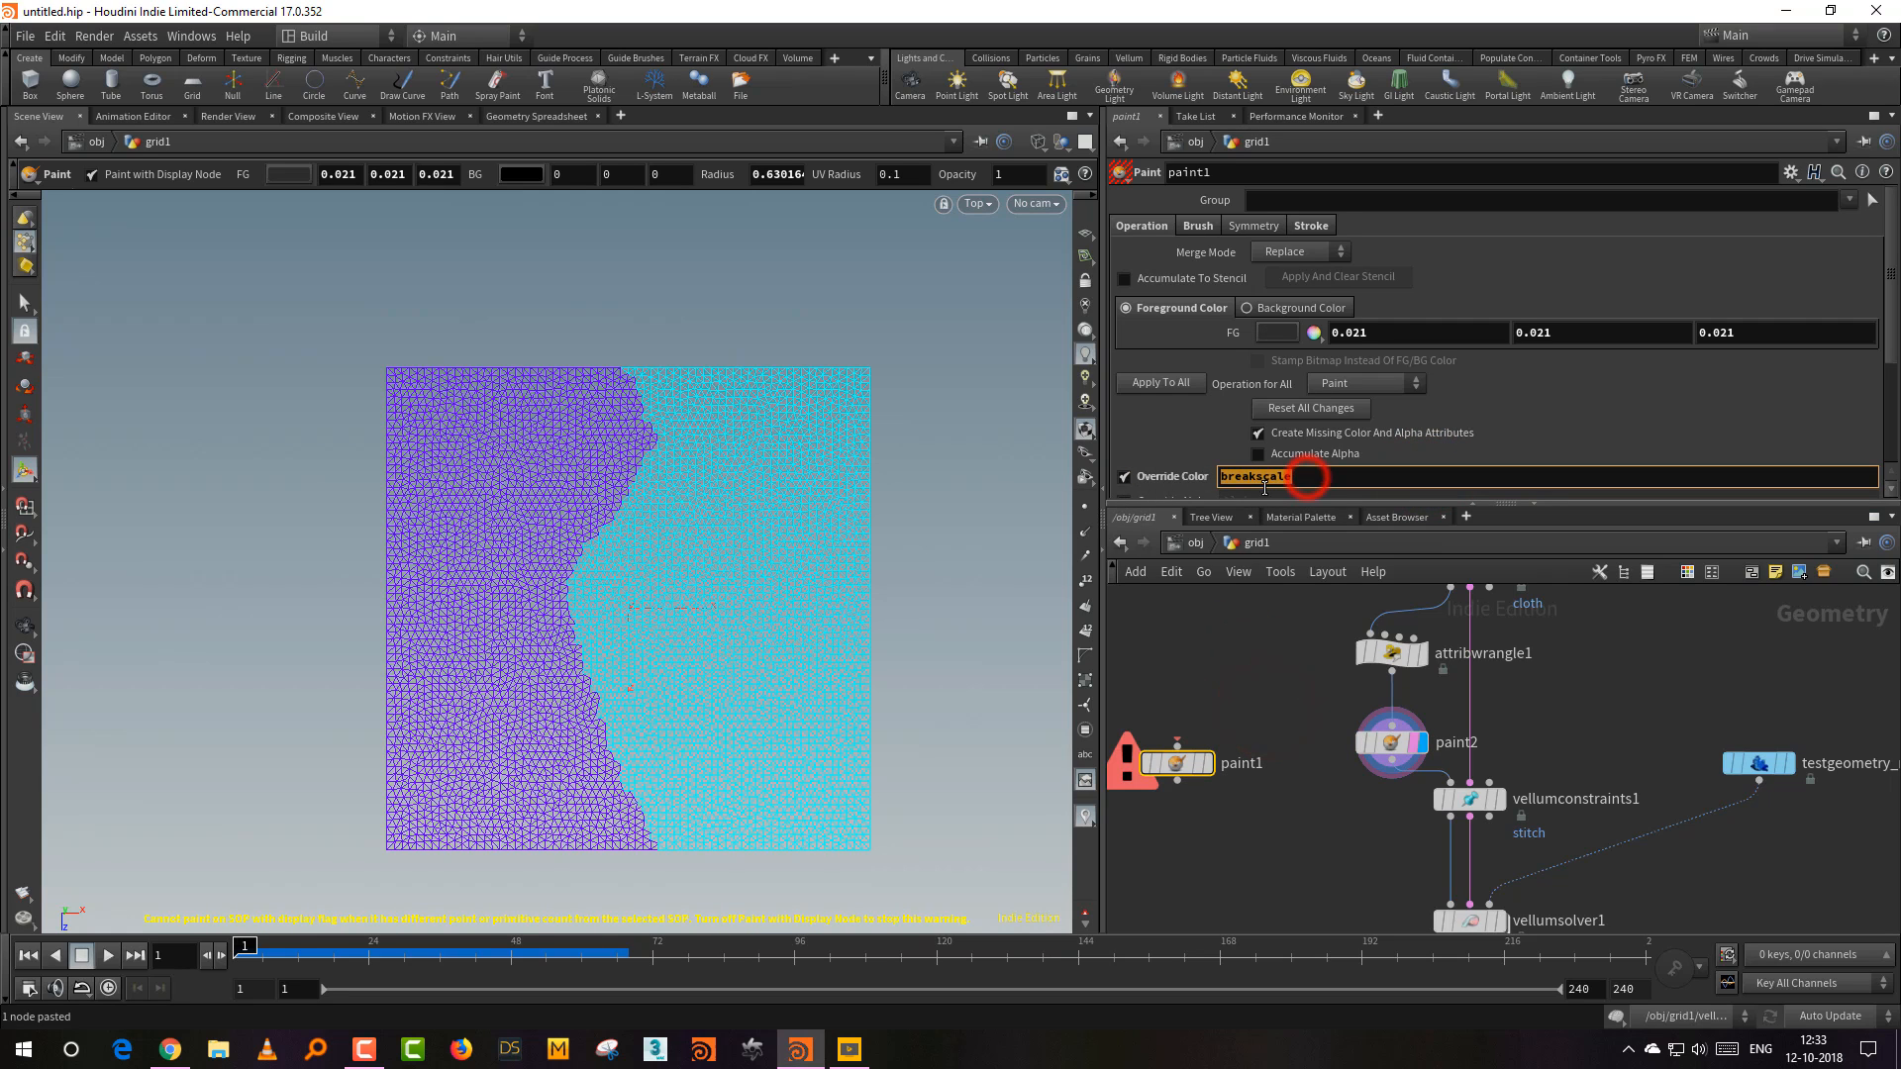
drag(1328, 693, 1406, 740)
click(1253, 480)
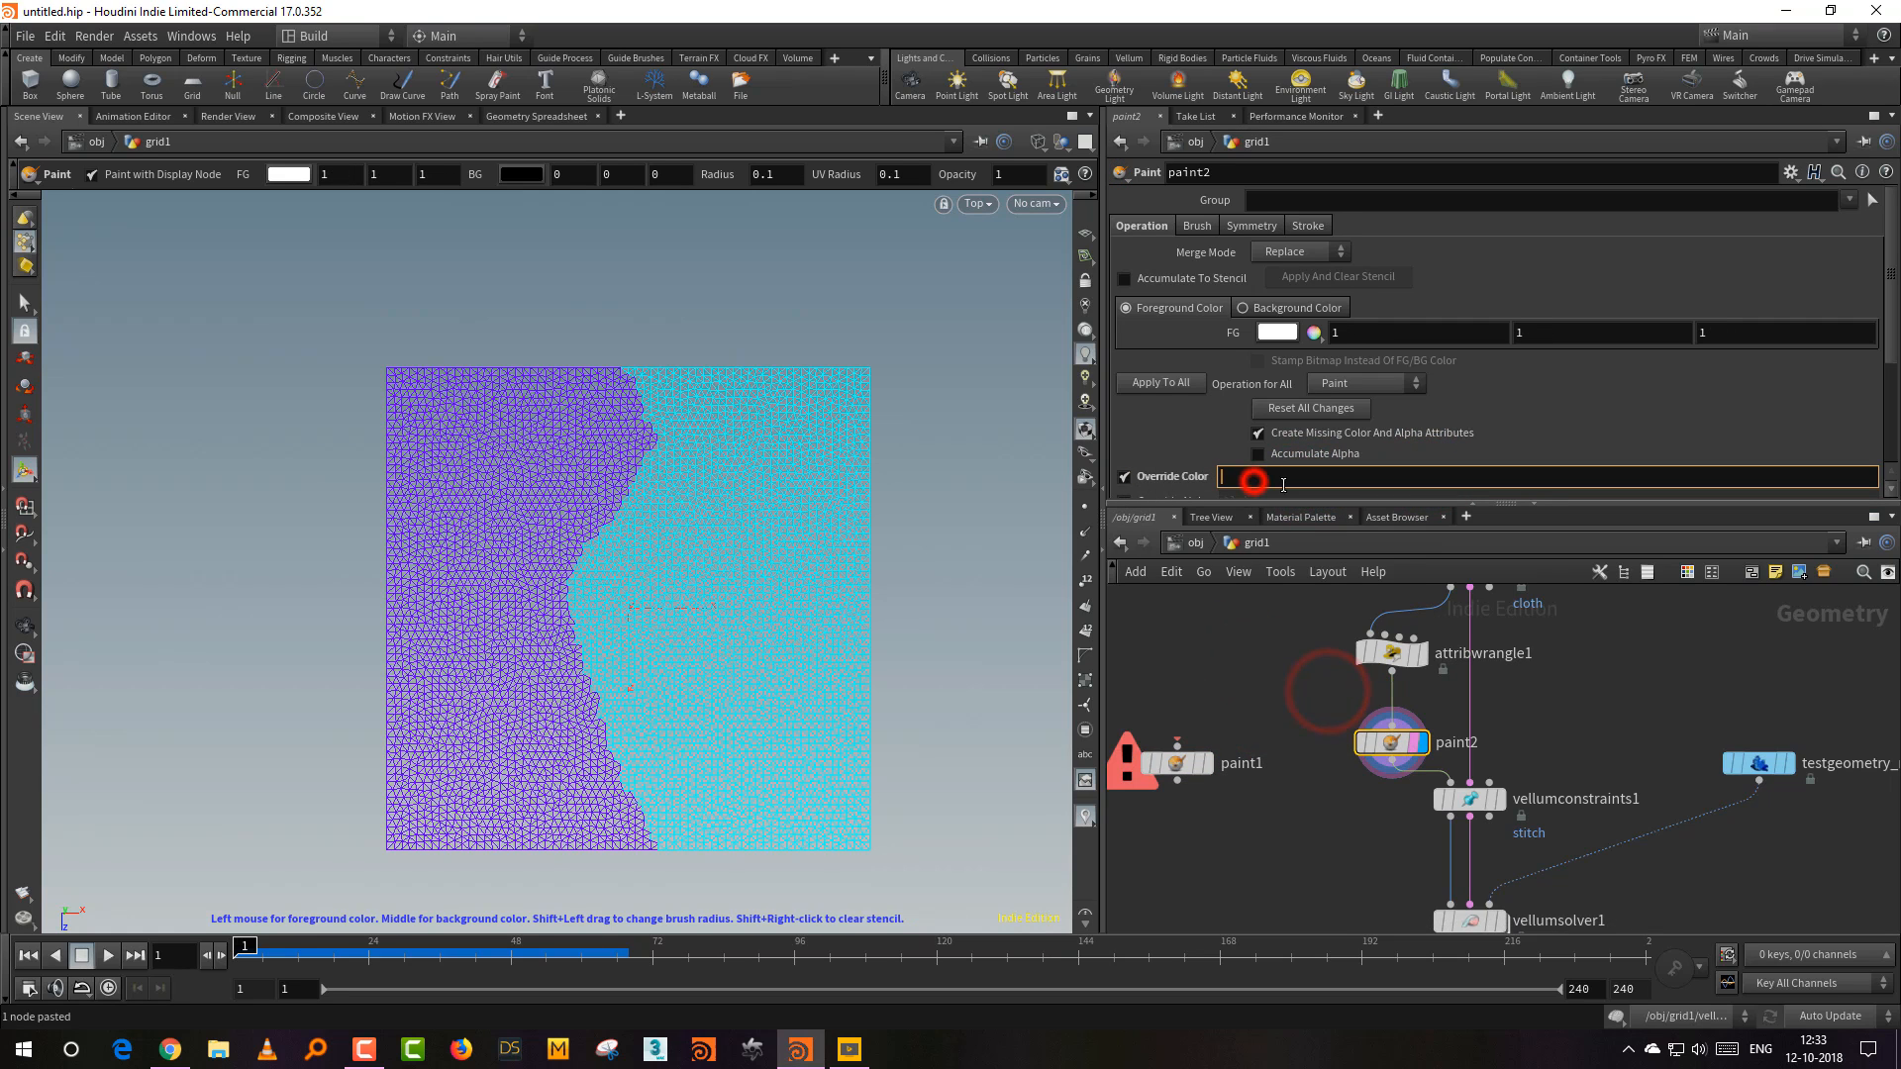
key(ctrl+v)
Step: Set paint2's foreground color to 0.028 in all channels and enlarge the brush radius to about 0.588
click(1277, 333)
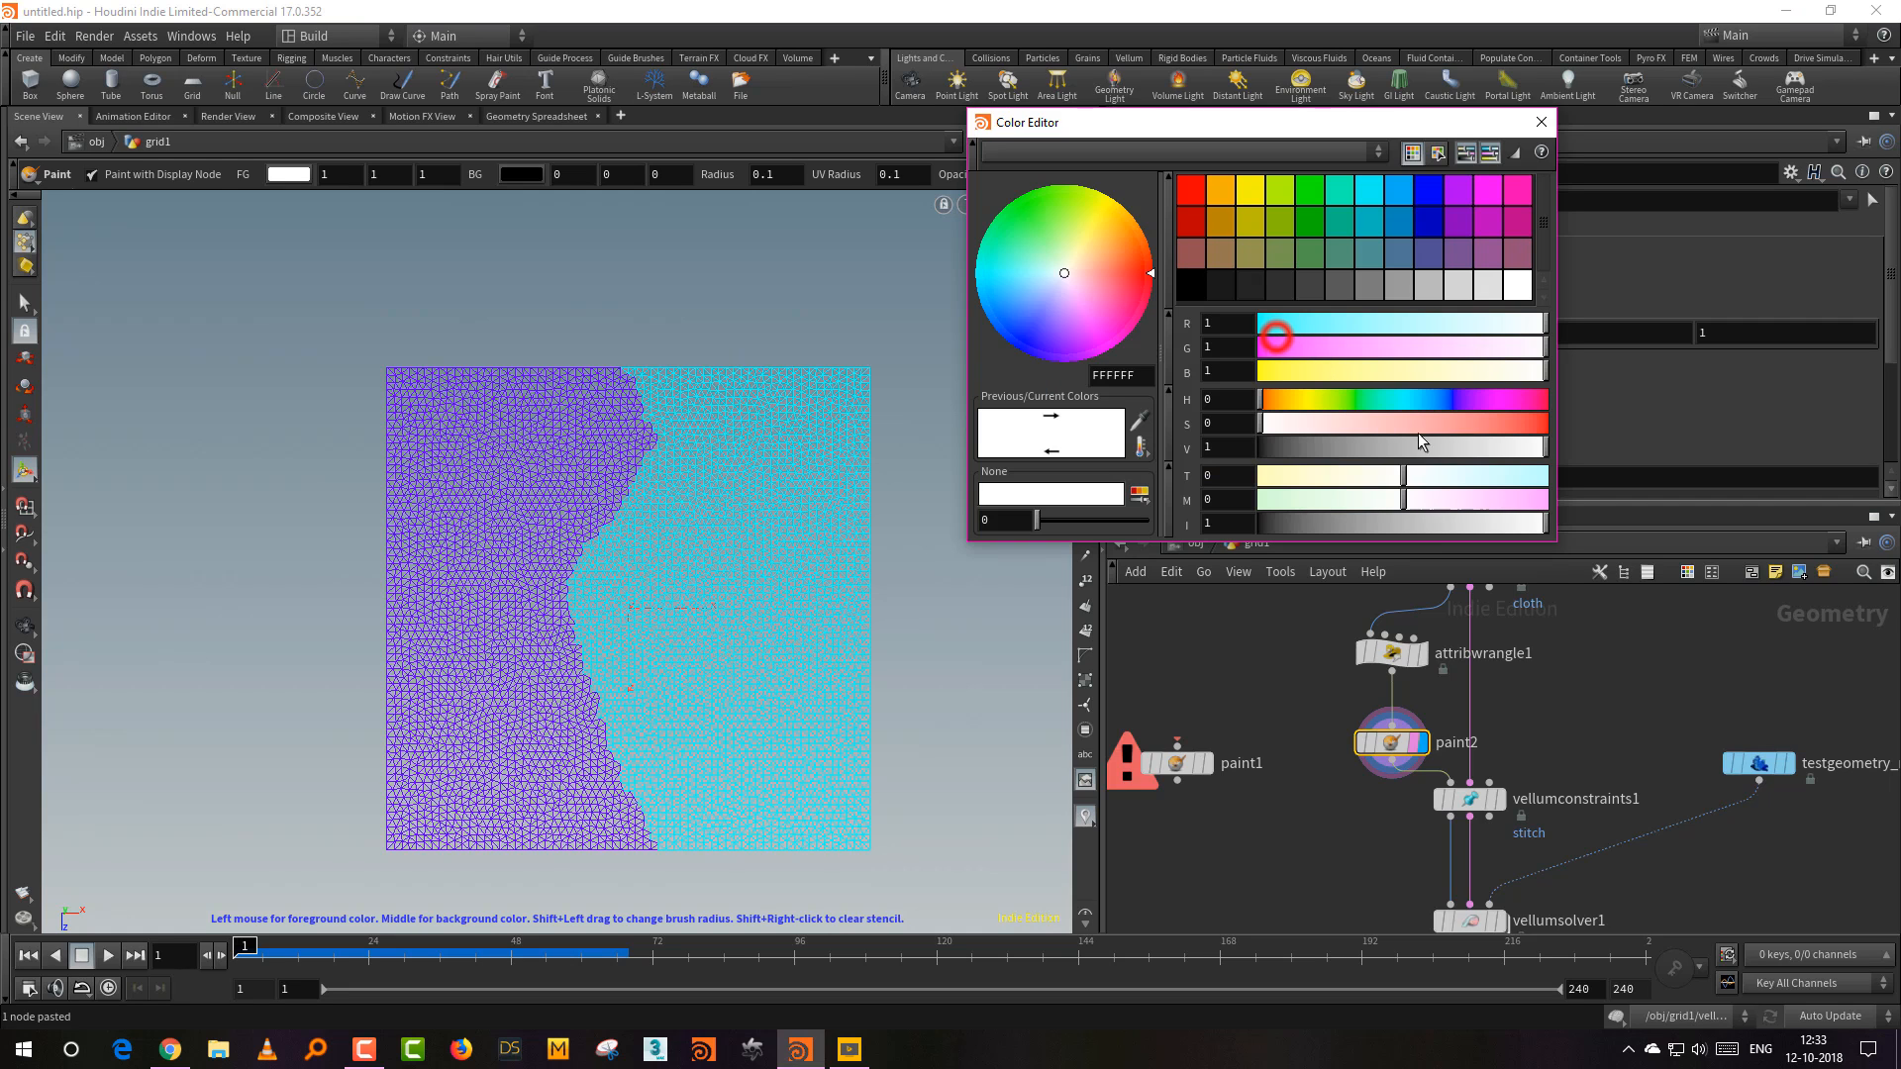
click(1272, 448)
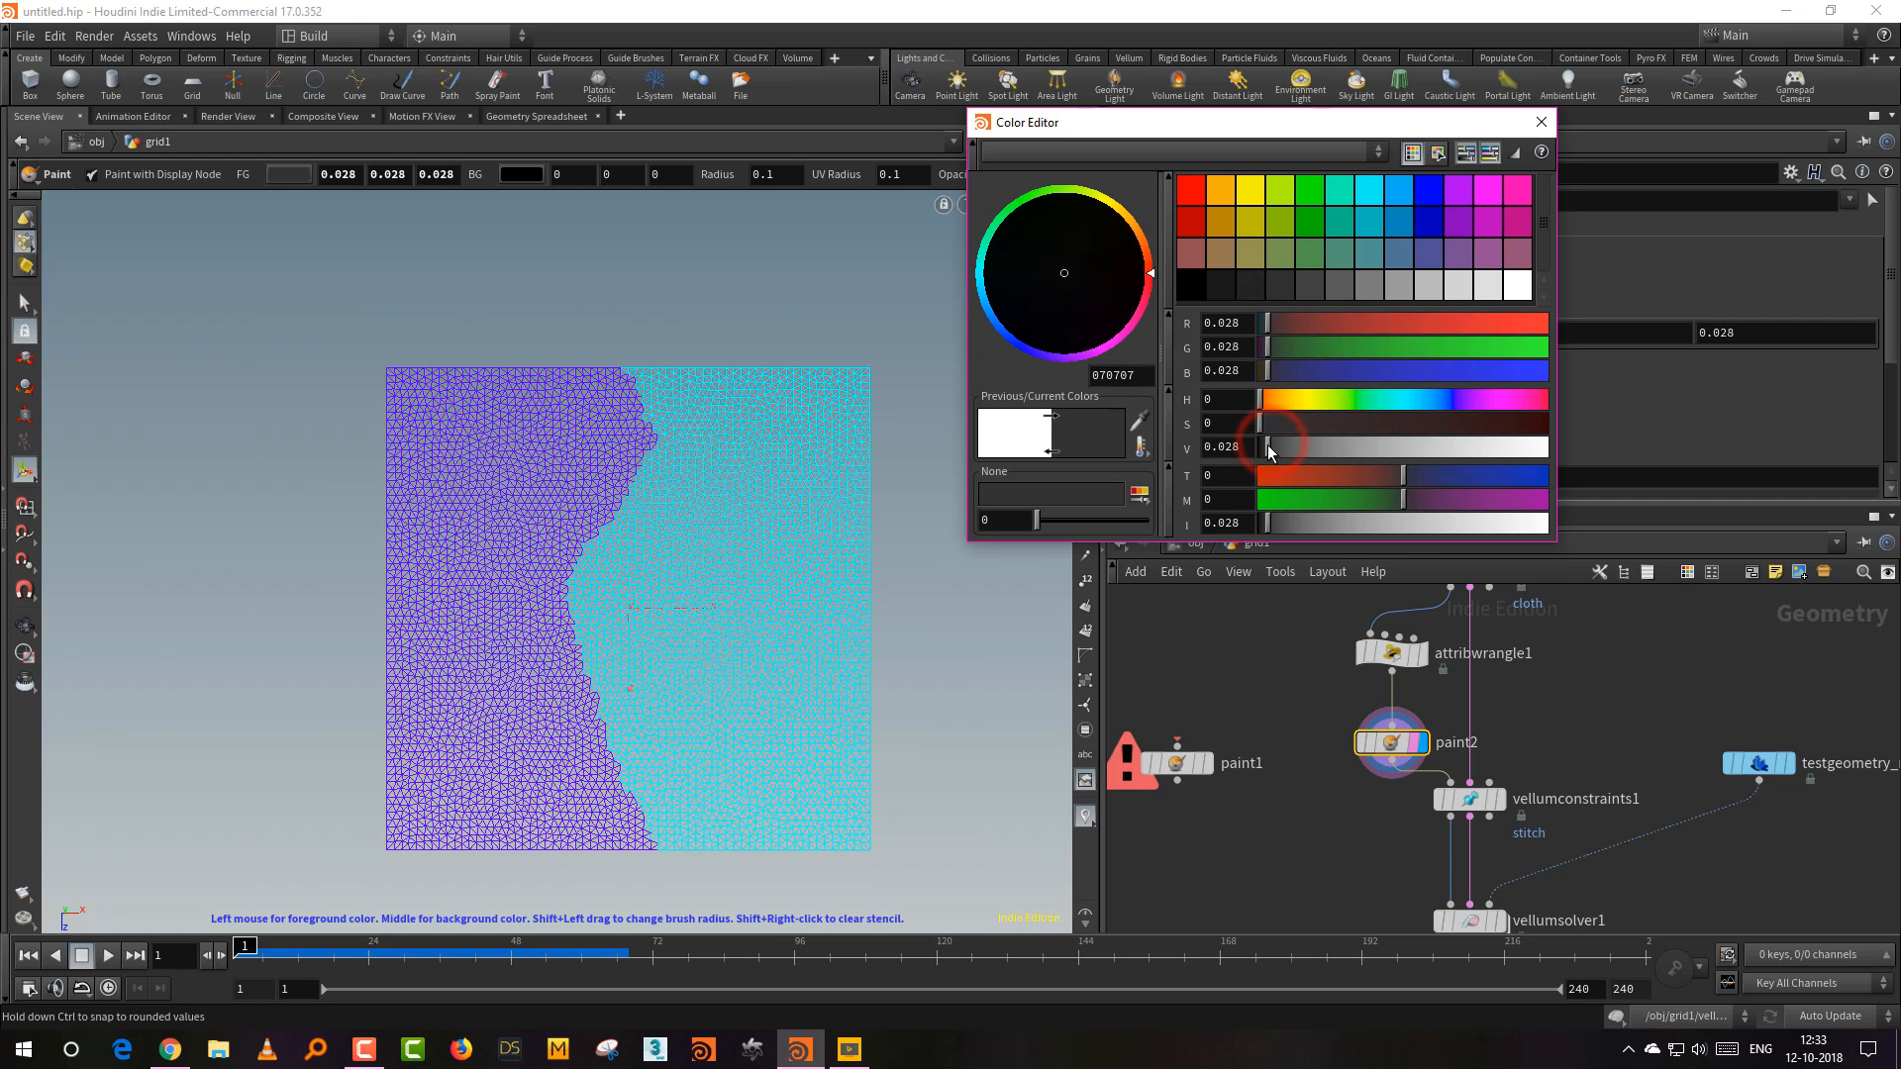
click(1542, 122)
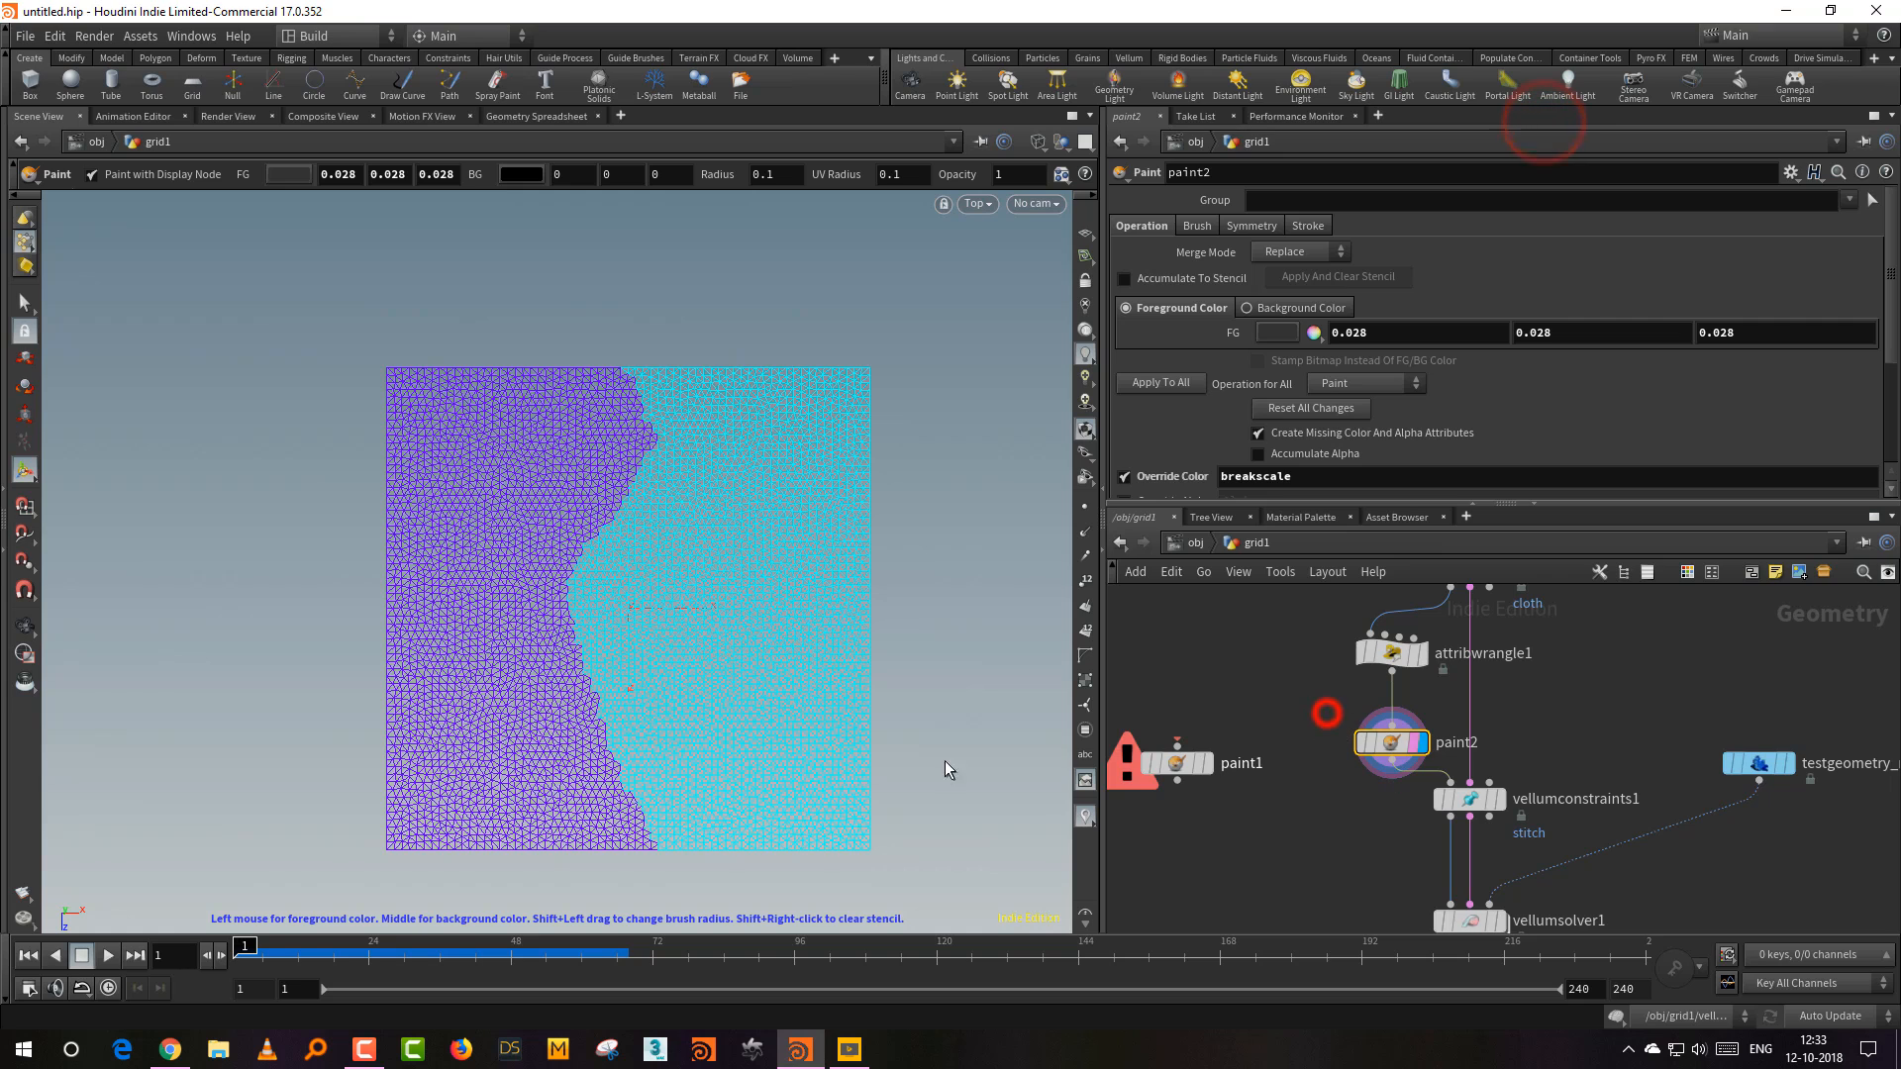
shift+drag(689, 634, 748, 626)
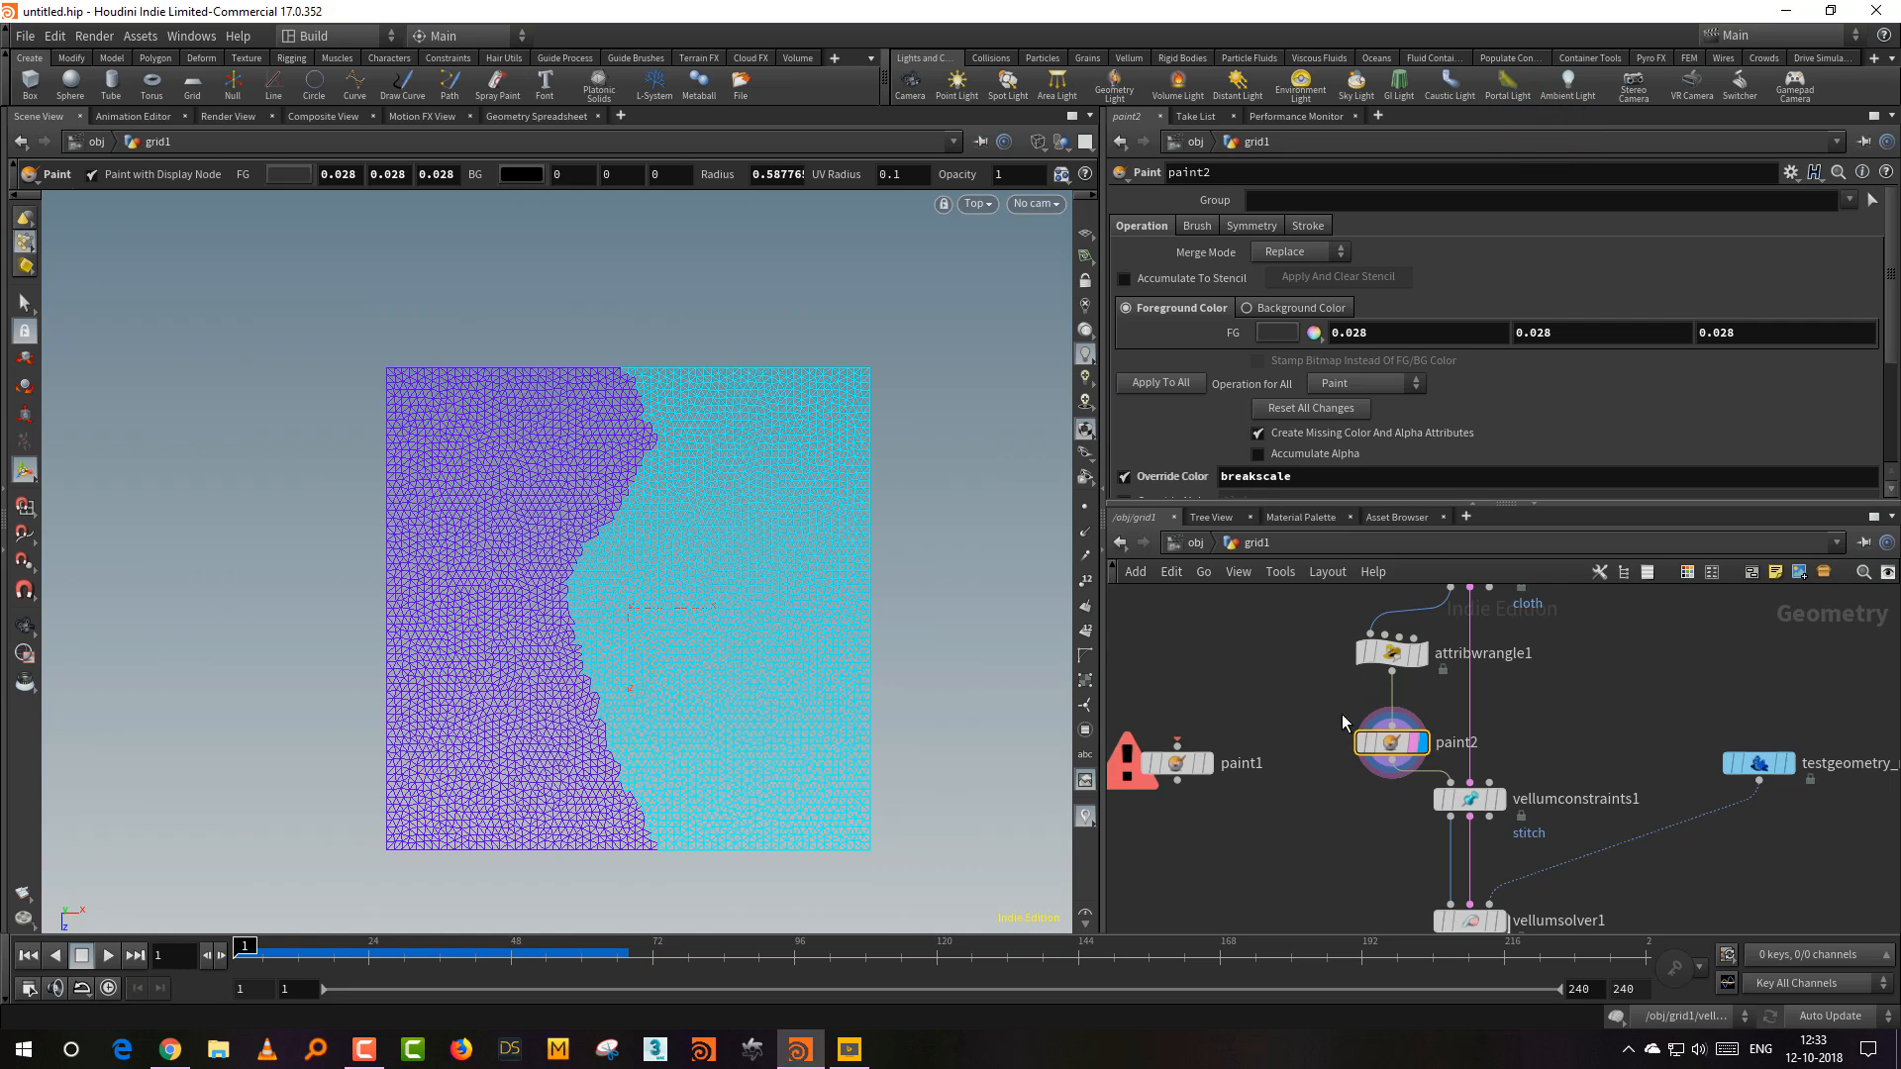
click(1307, 710)
Step: Paint a breakscale stroke along the lower middle part of the tear line and switch to the perspective view
click(590, 668)
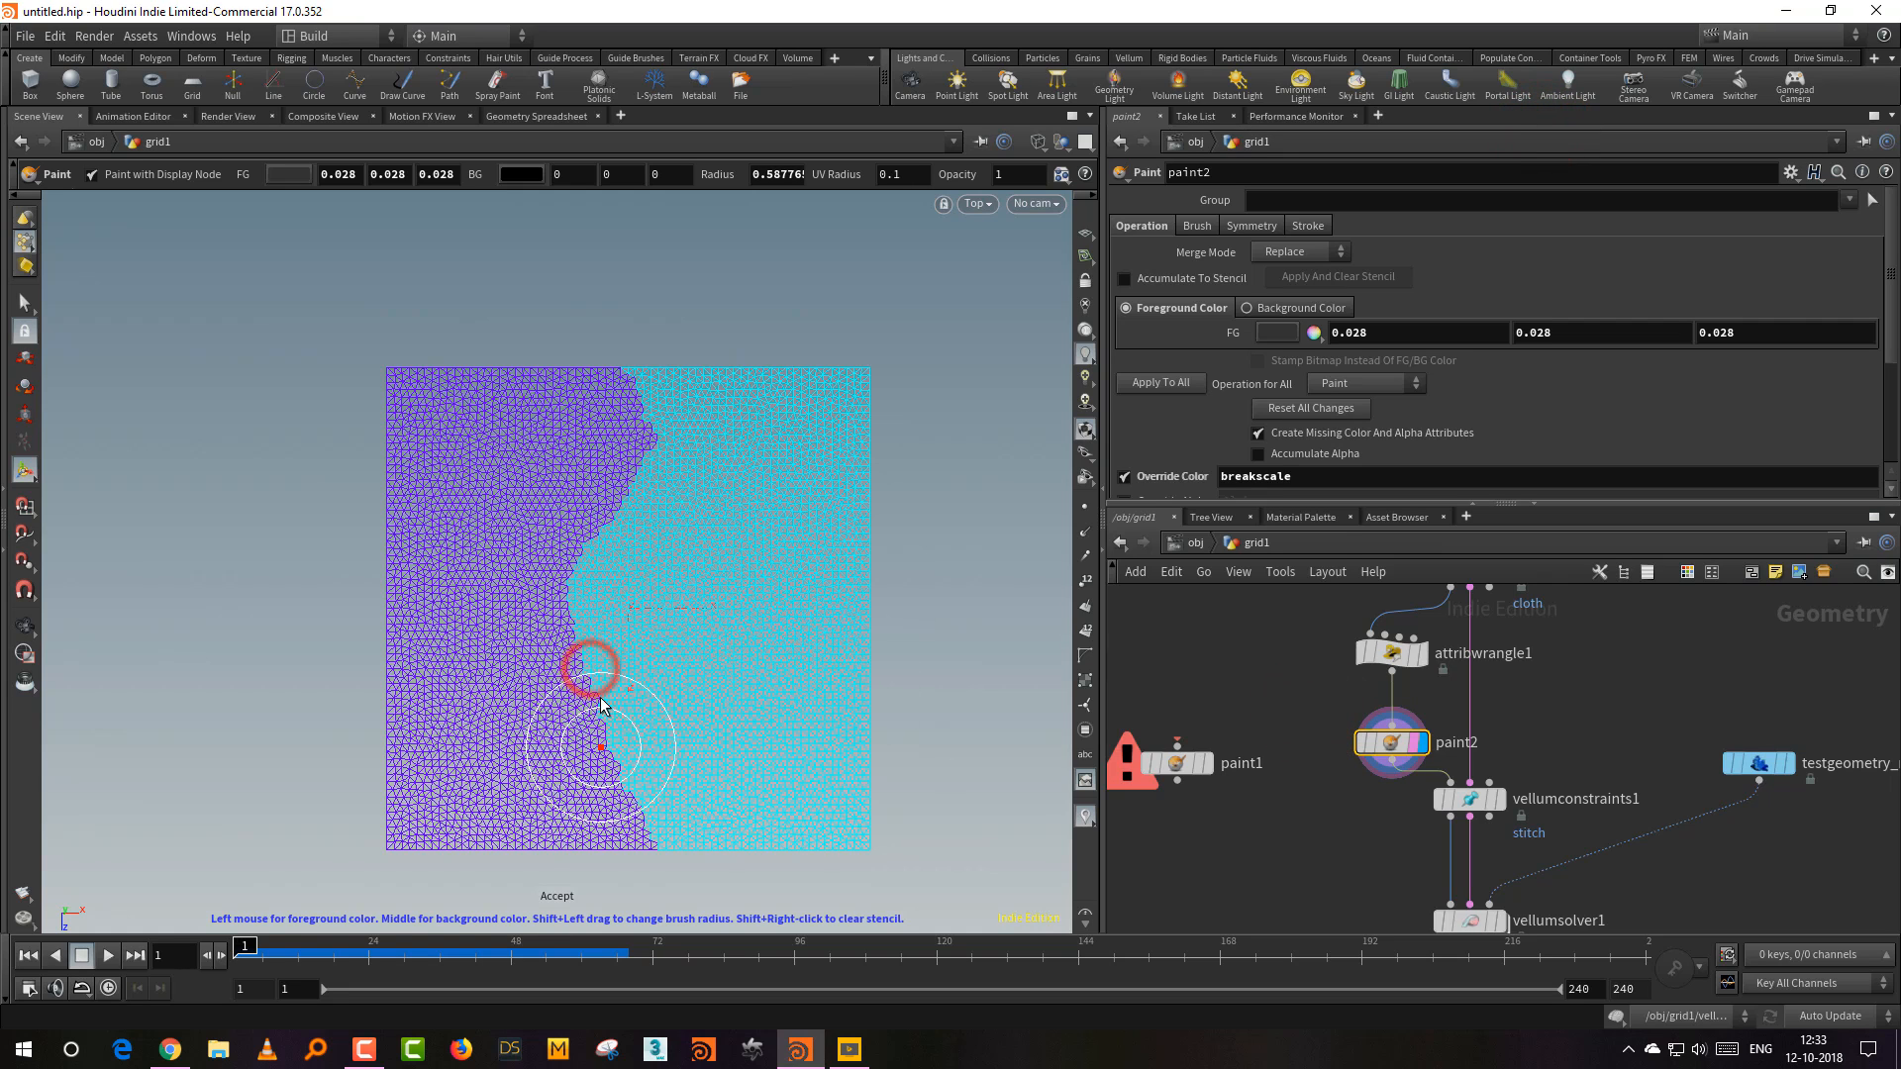
key(space+1)
drag(627, 705, 637, 679)
key(Return)
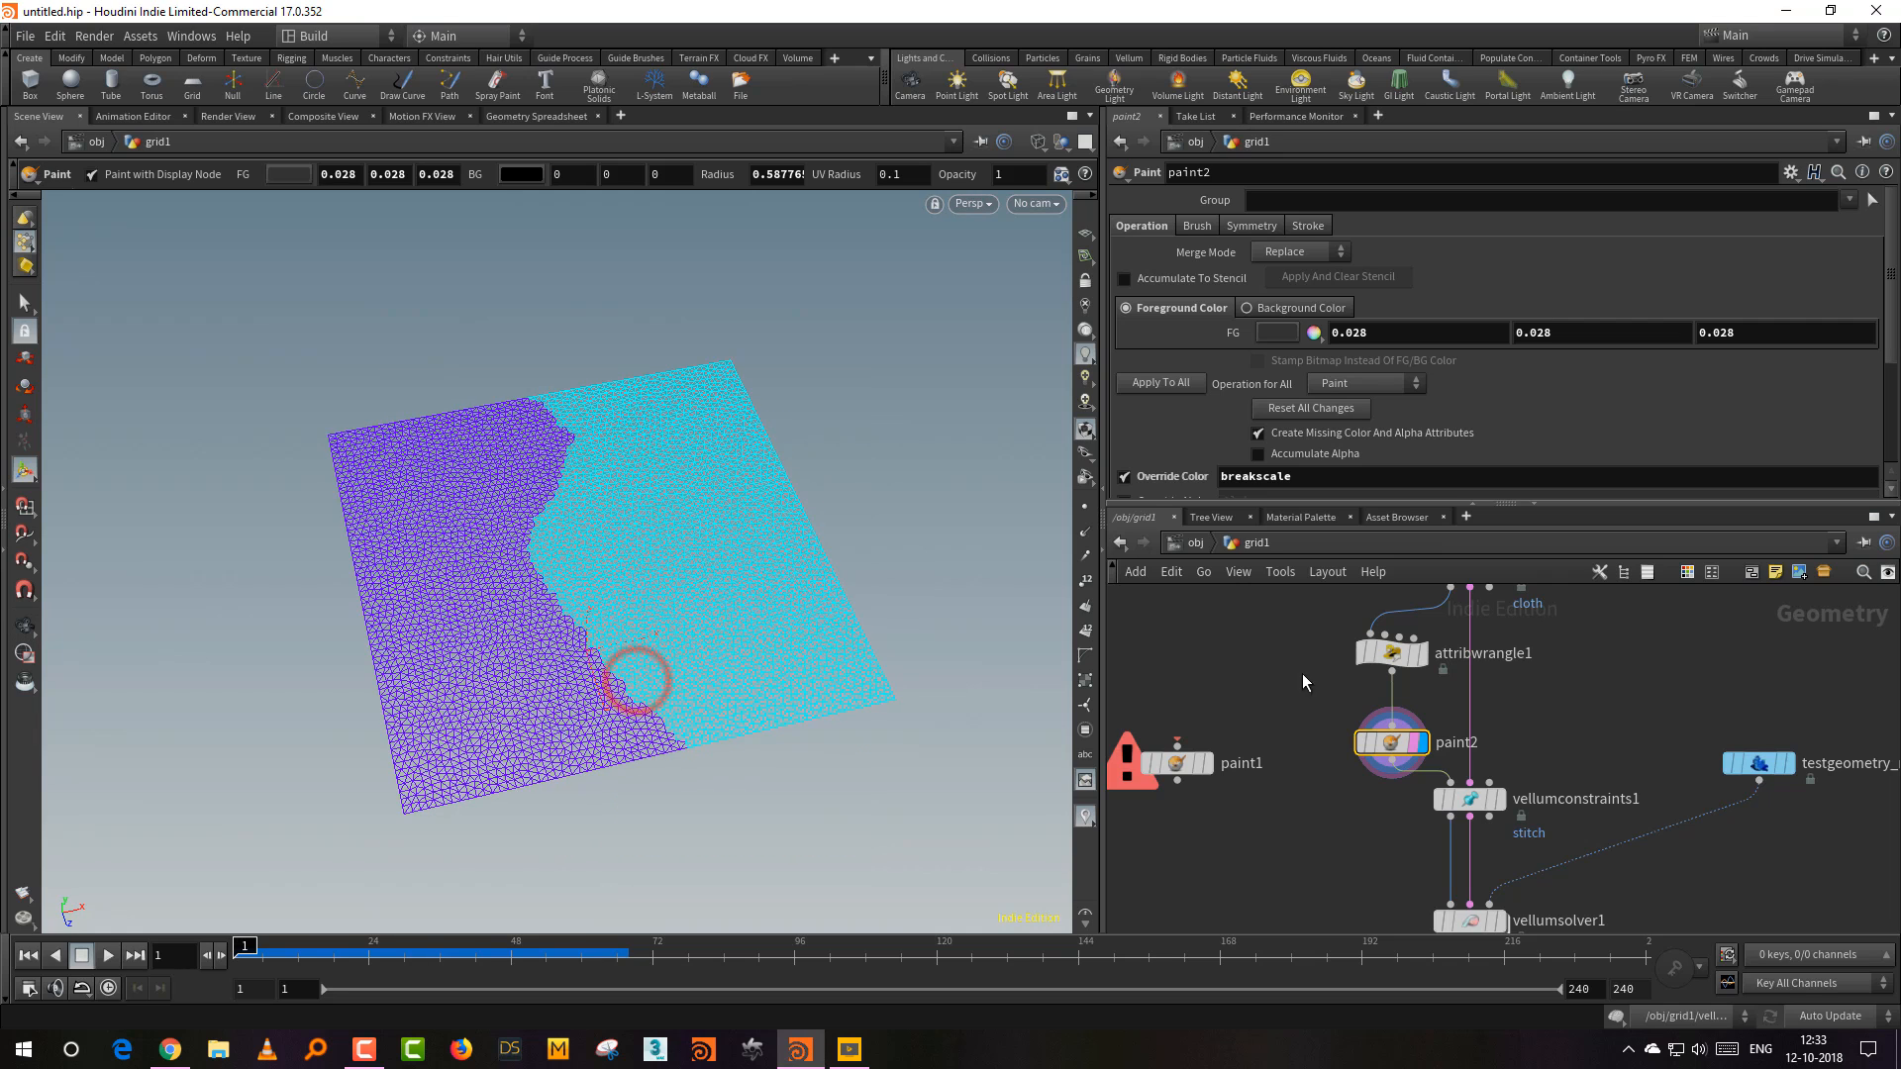
Step: Return to shaded display and turn off edgefracture1's Primitive Piece visualization
key(w)
middle_drag(1286, 721, 1288, 916)
middle_drag(1287, 683, 1289, 905)
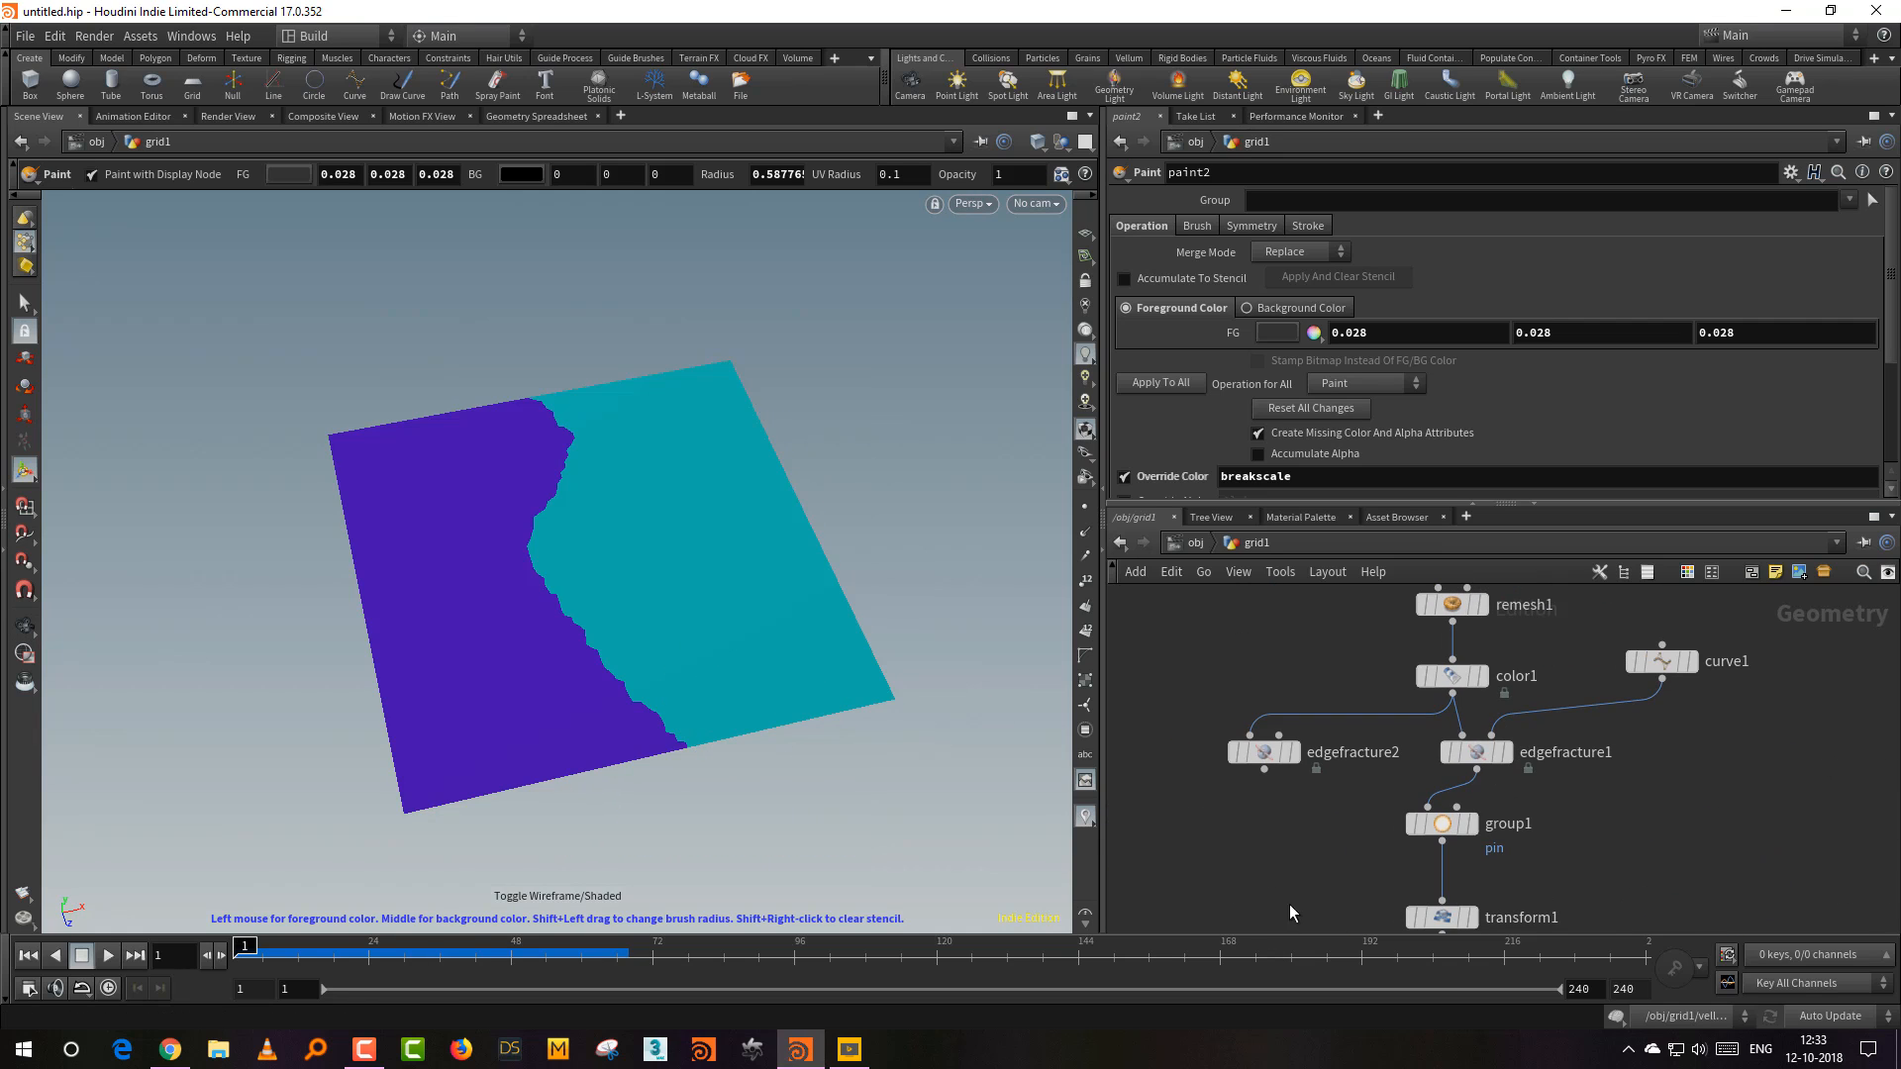
drag(1598, 789, 1505, 687)
click(1877, 313)
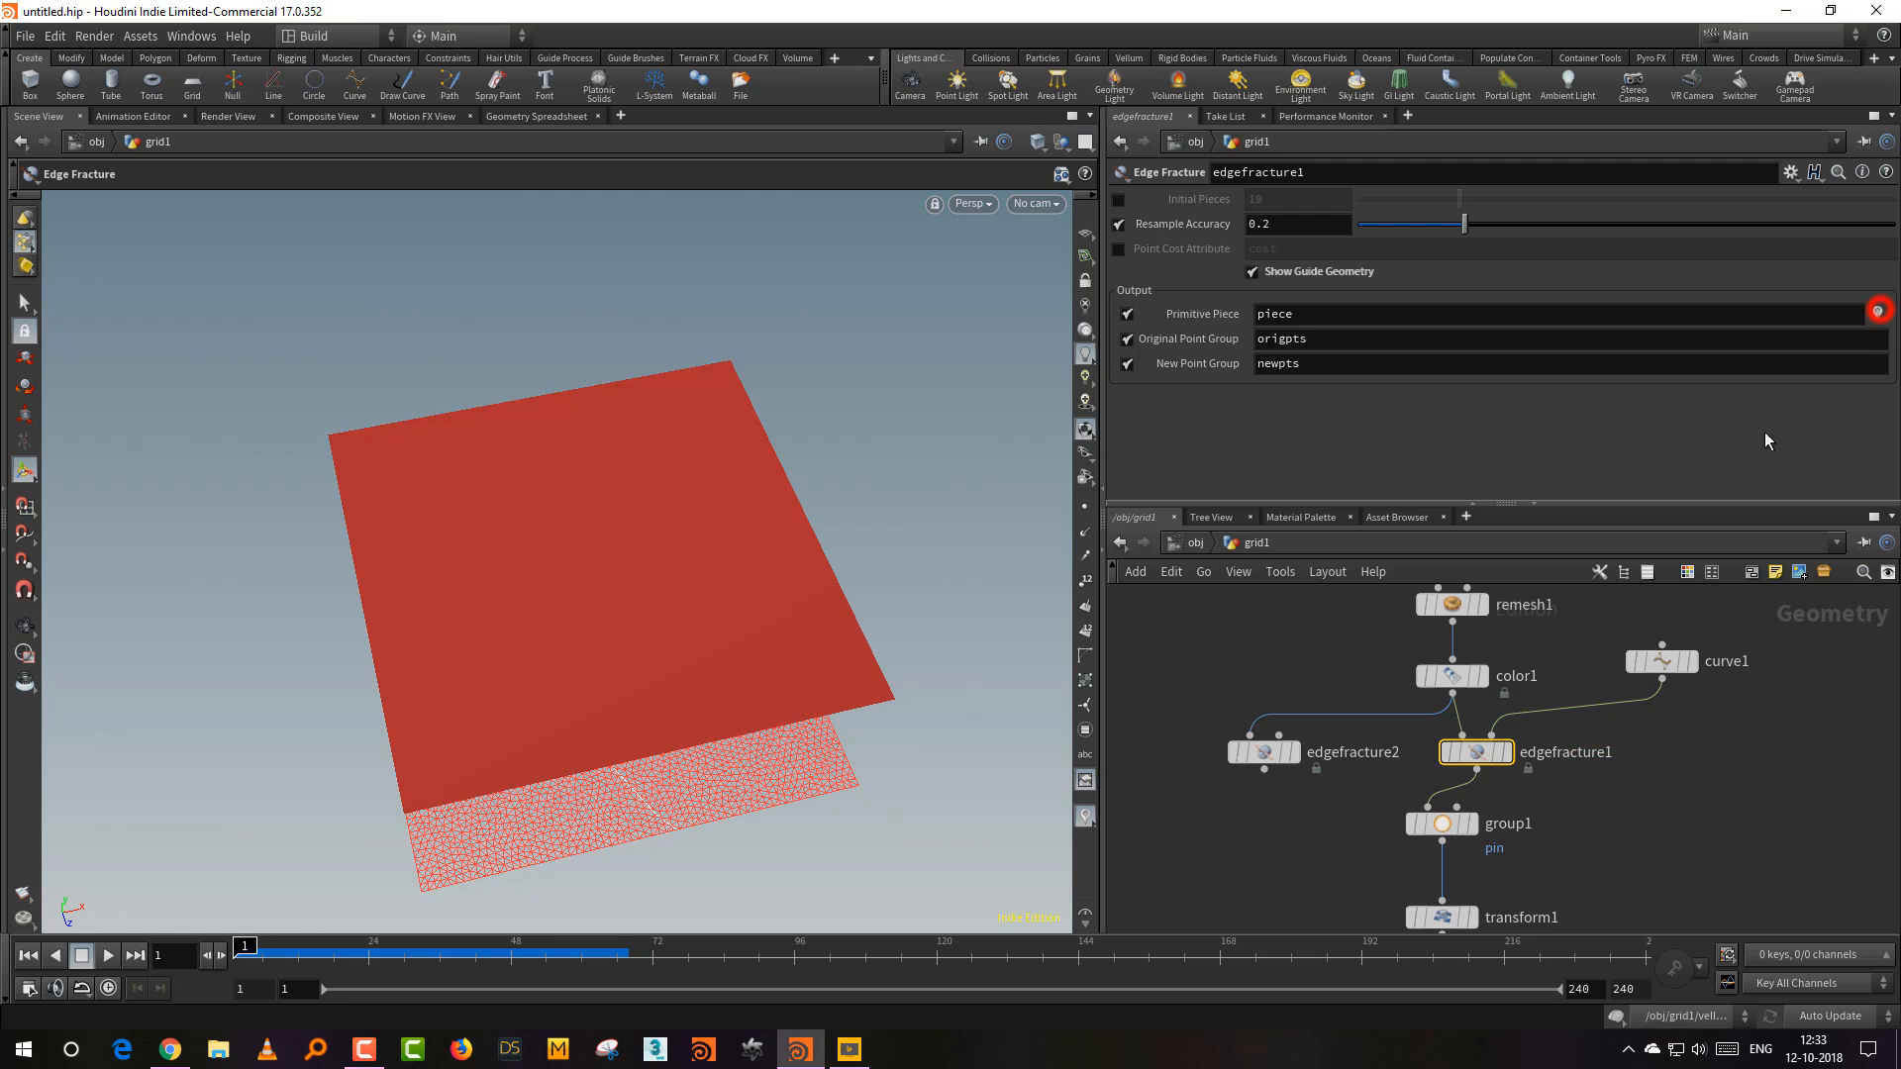
Step: Extend paint2's low breakscale area along the tear line with further brush strokes
middle_drag(1282, 847, 1315, 662)
drag(1317, 808, 1410, 880)
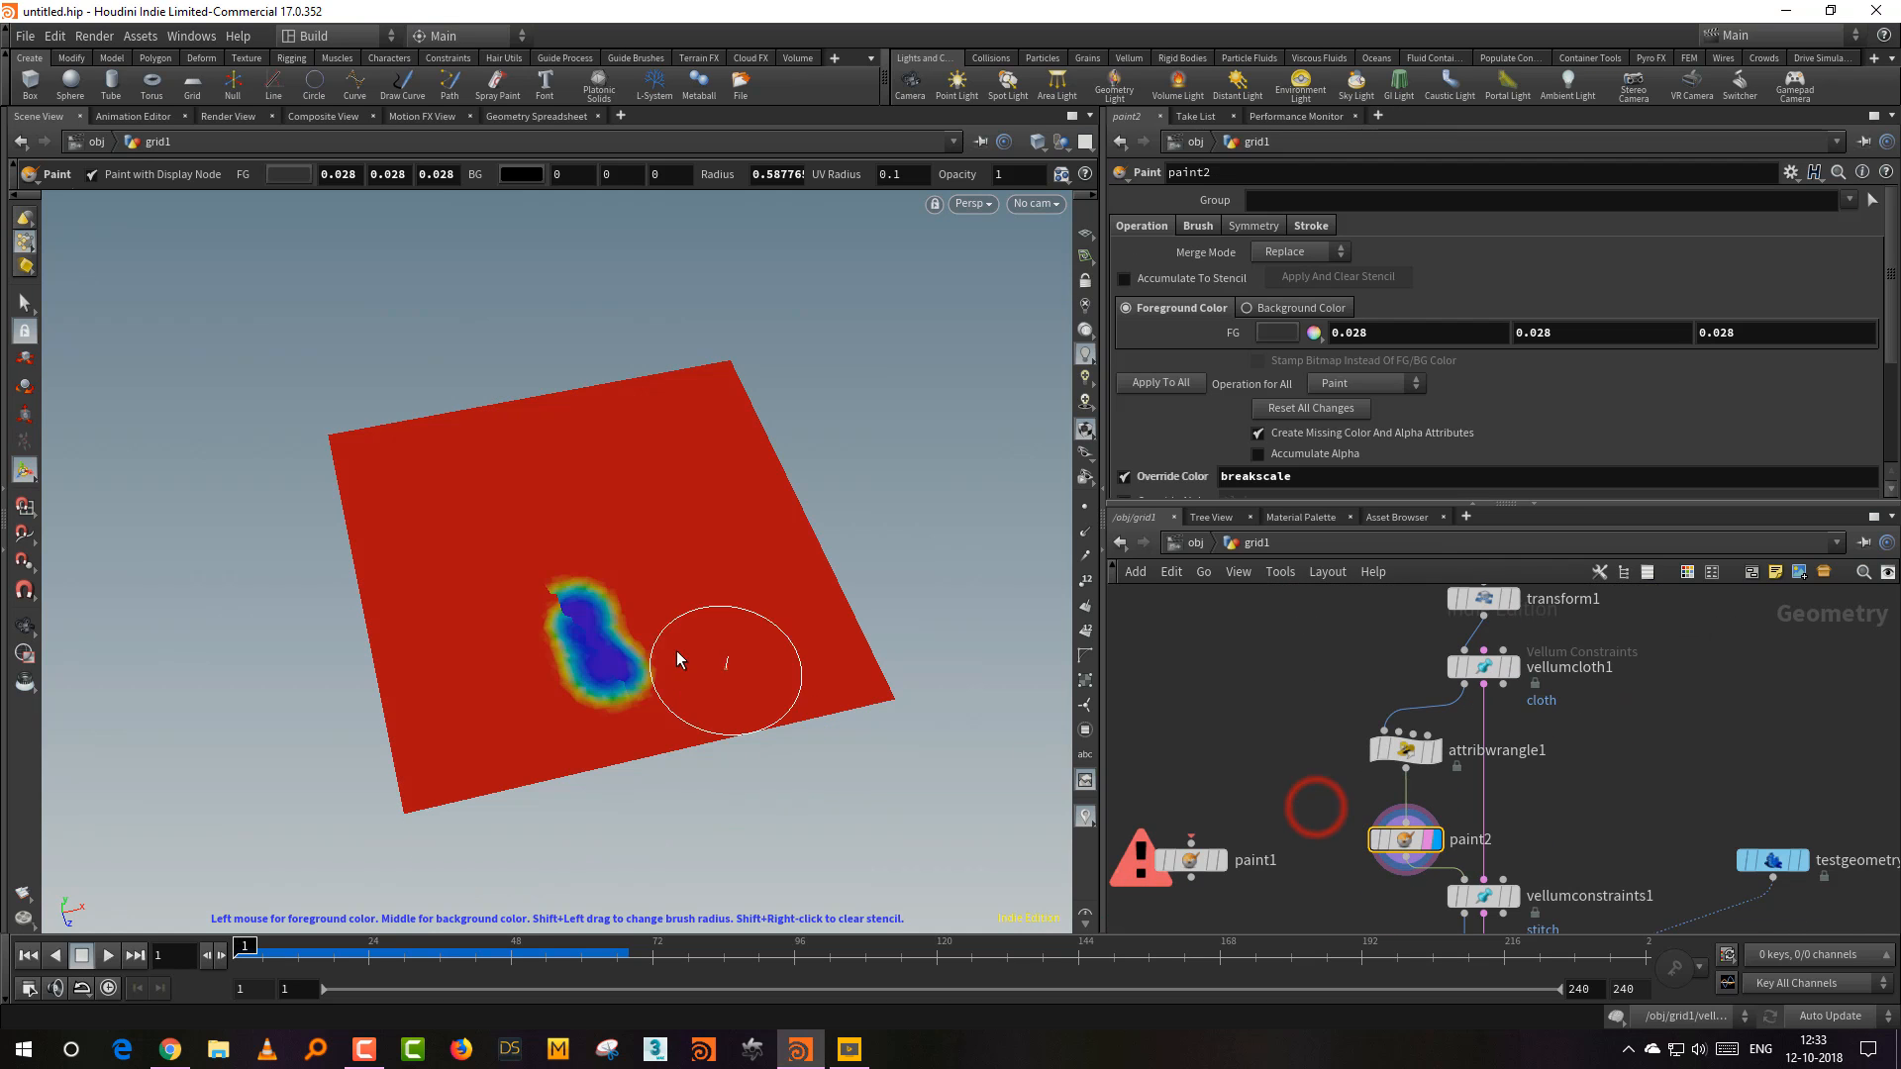
mouse_move(649, 645)
mouse_down()
mouse_move(591, 630)
mouse_move(538, 571)
mouse_move(633, 666)
mouse_up()
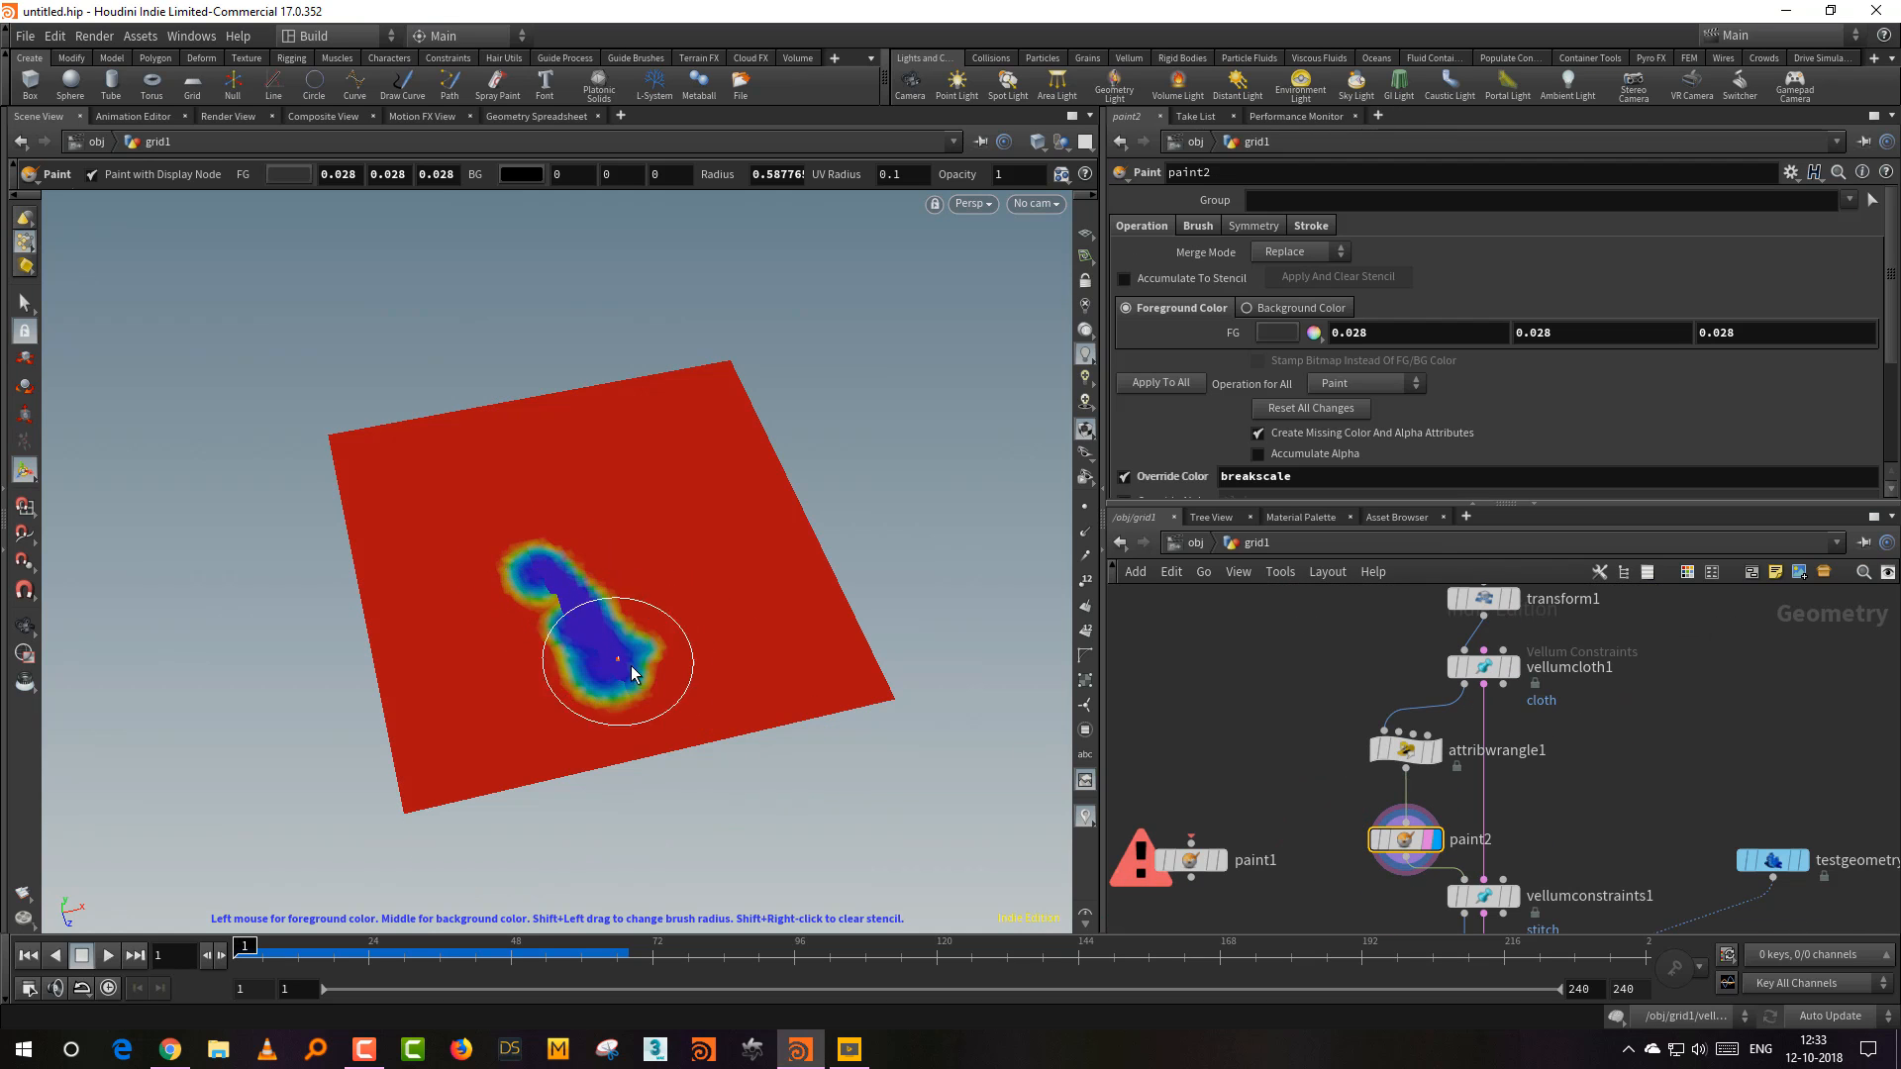
Step: Display fuse1, play the simulation while inspecting the tear from another angle, and return to frame 1
middle_drag(1327, 871, 1268, 755)
middle_drag(1516, 840, 1496, 748)
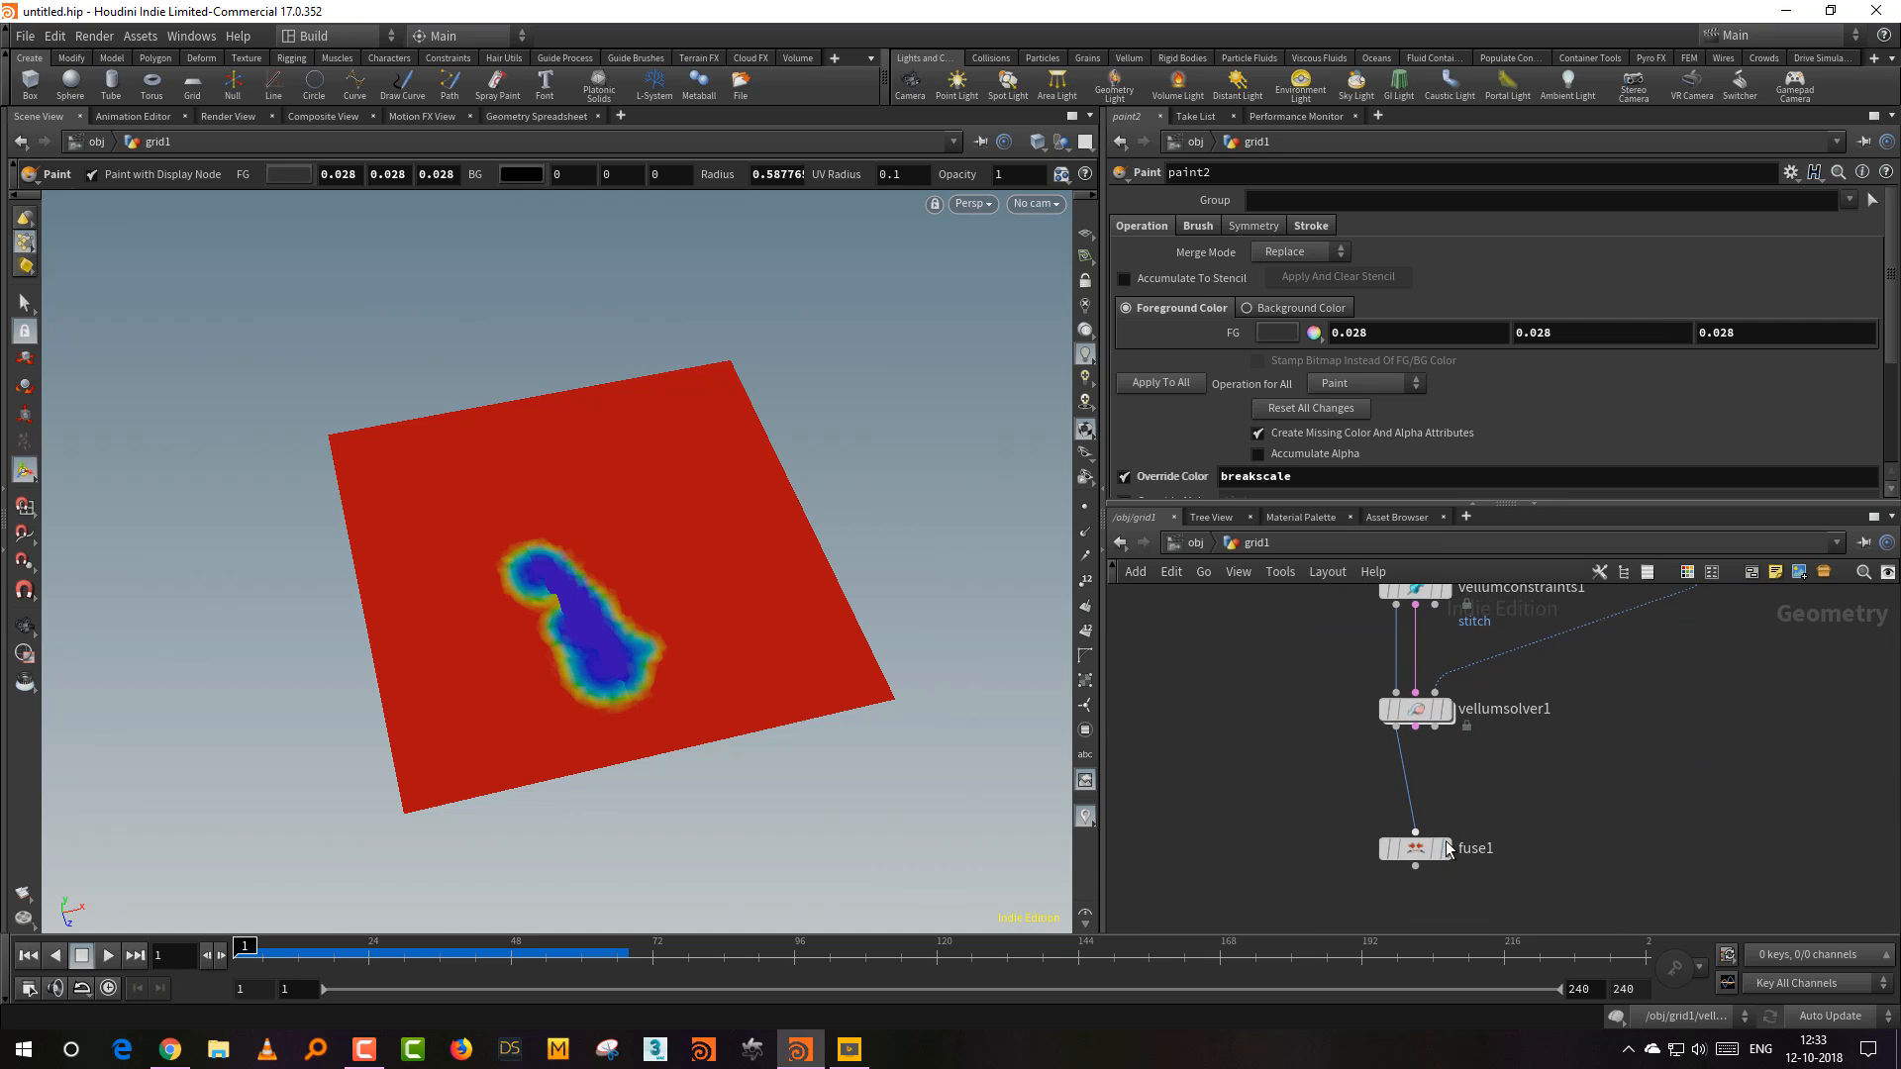
click(1444, 849)
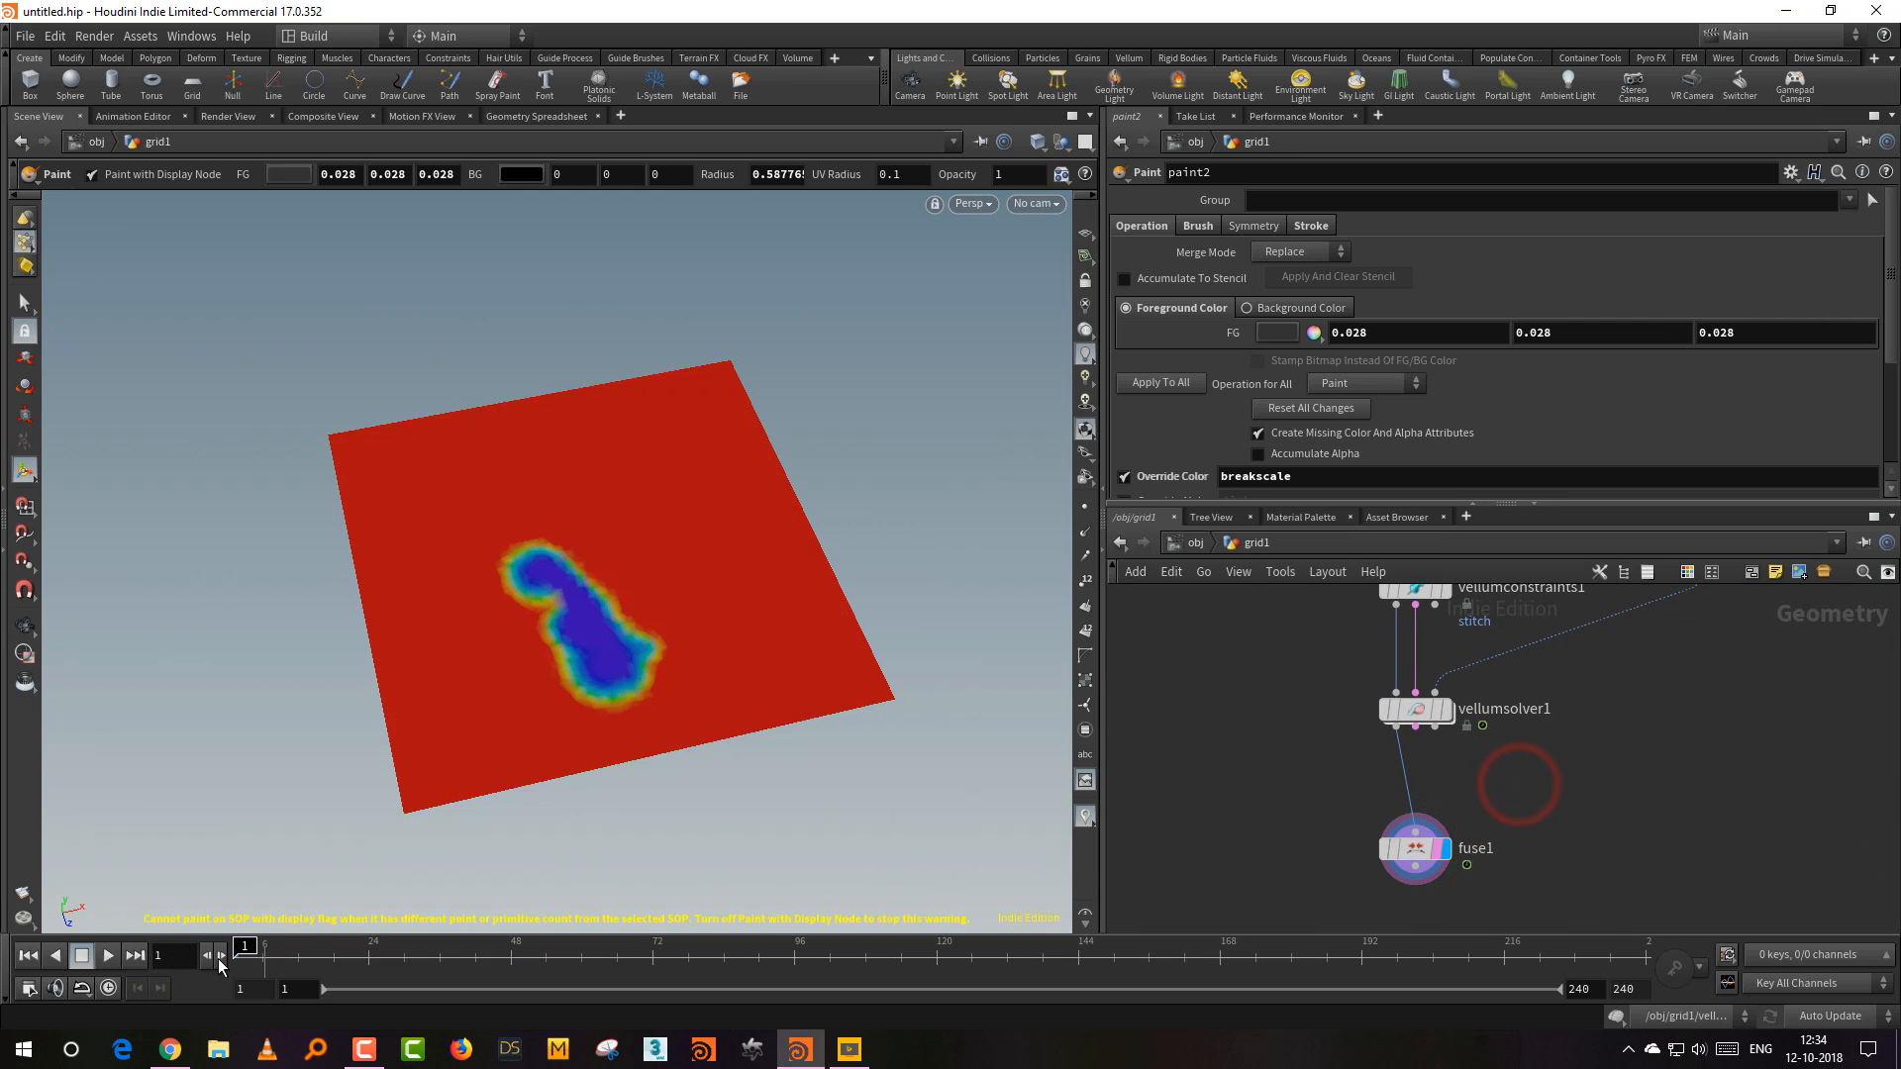
drag(1356, 804, 1460, 876)
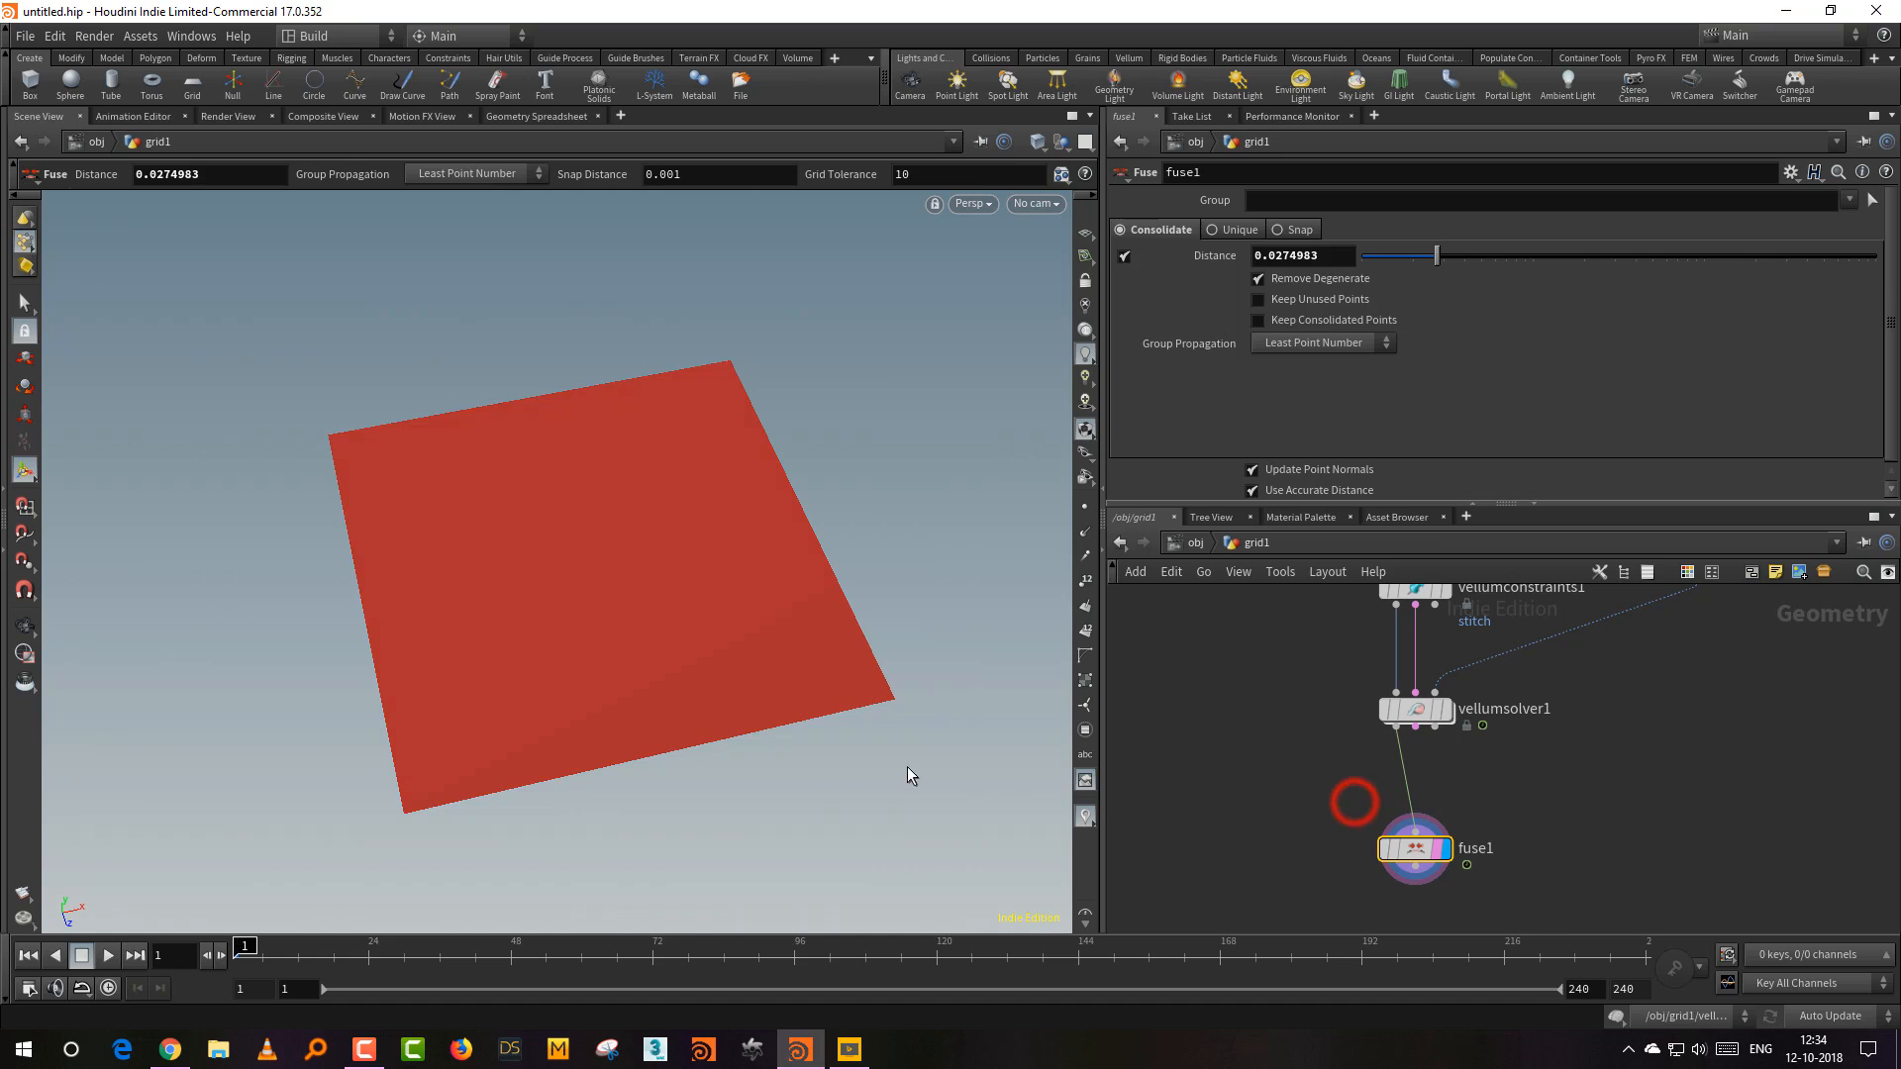
click(109, 957)
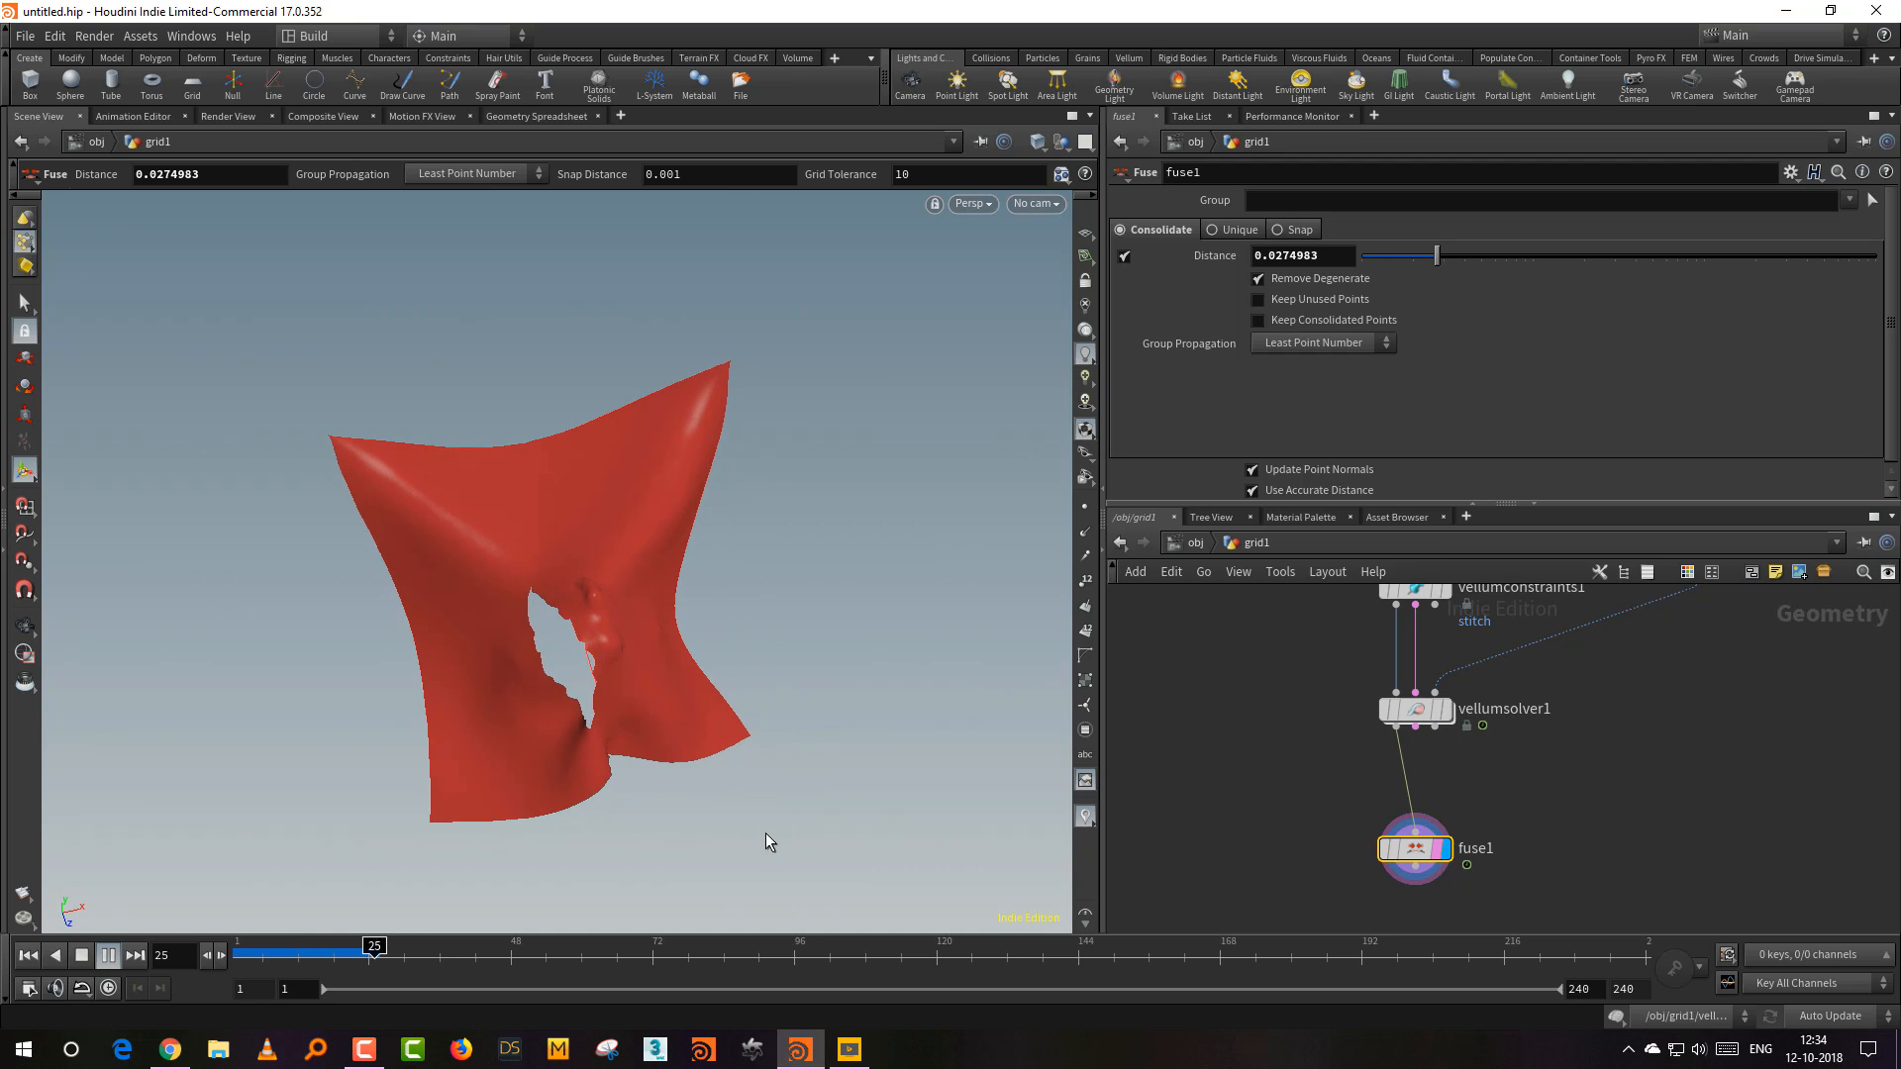
drag(722, 760, 740, 744)
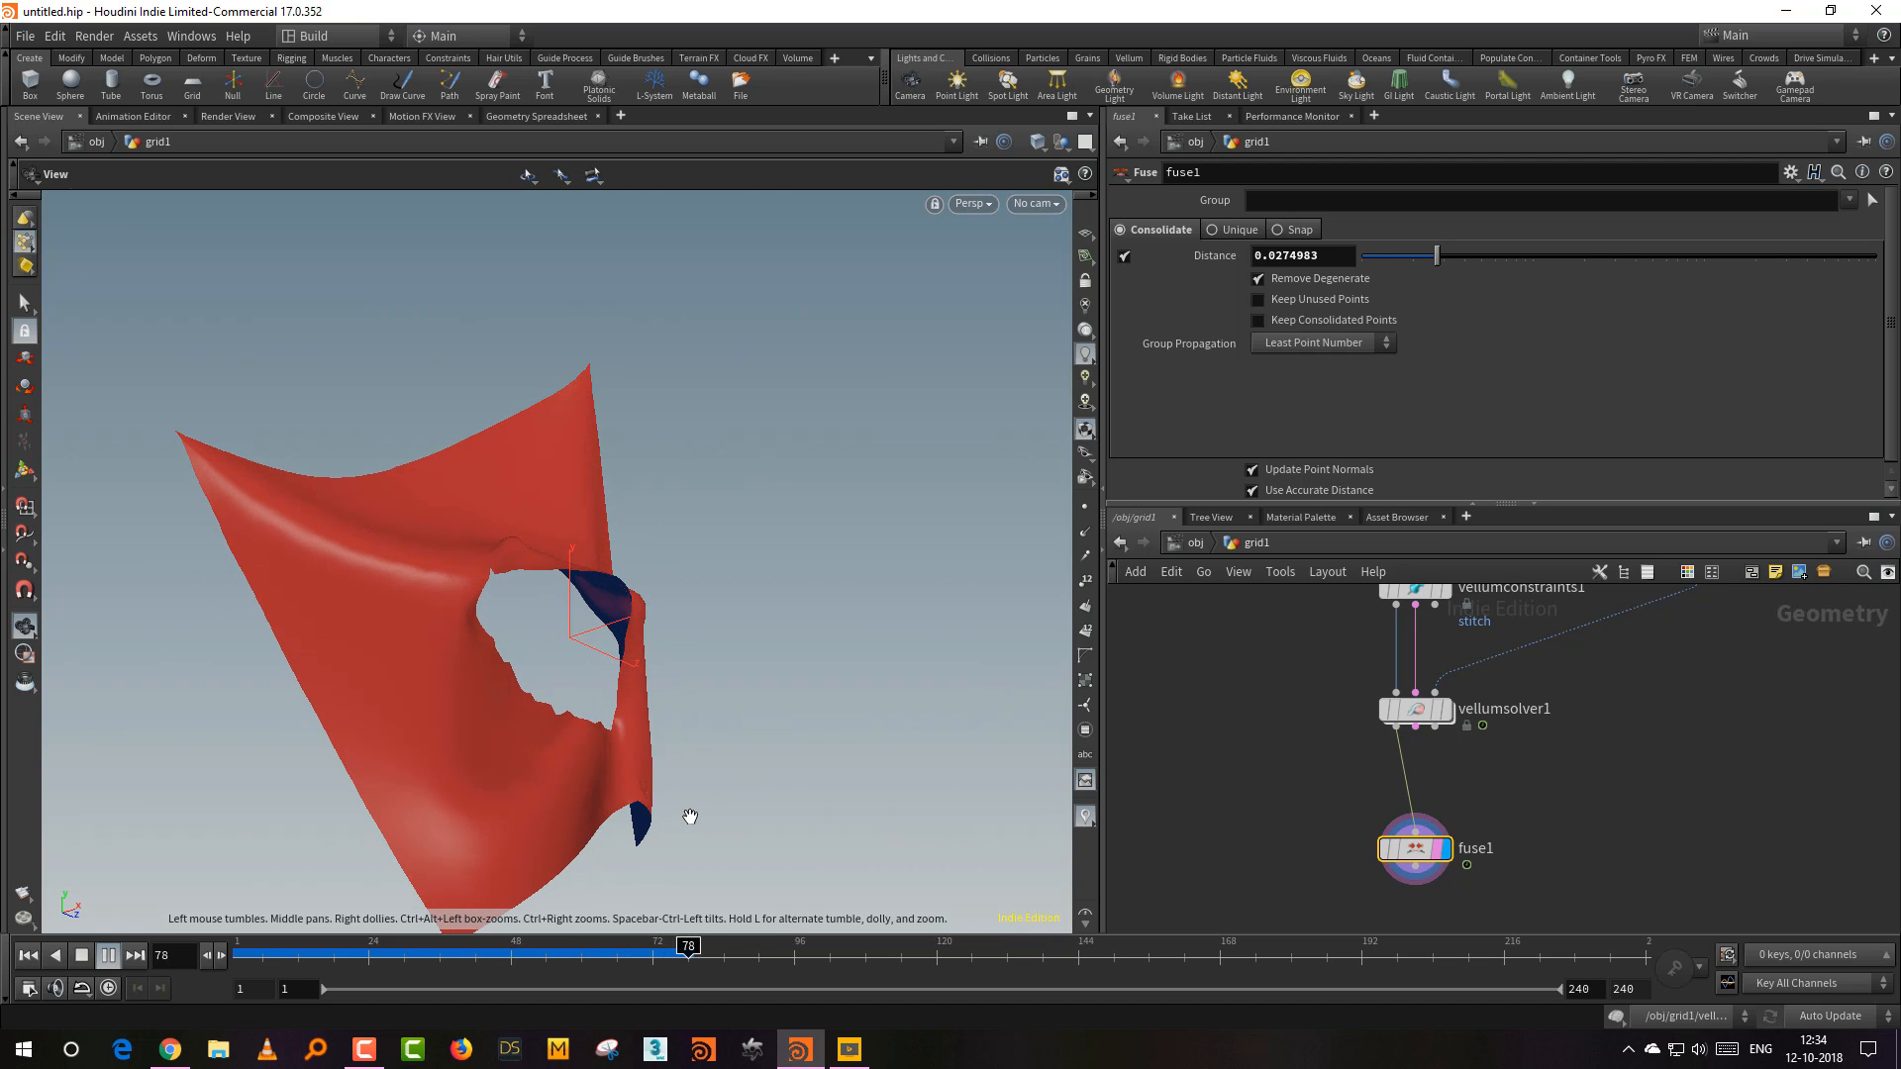
click(28, 955)
drag(784, 740, 513, 905)
right_drag(662, 805, 774, 795)
Step: Select edgefracture2 to show its parameters
middle_drag(1254, 683, 1272, 993)
middle_drag(1242, 734, 1238, 956)
middle_drag(1227, 662, 1204, 793)
click(1214, 795)
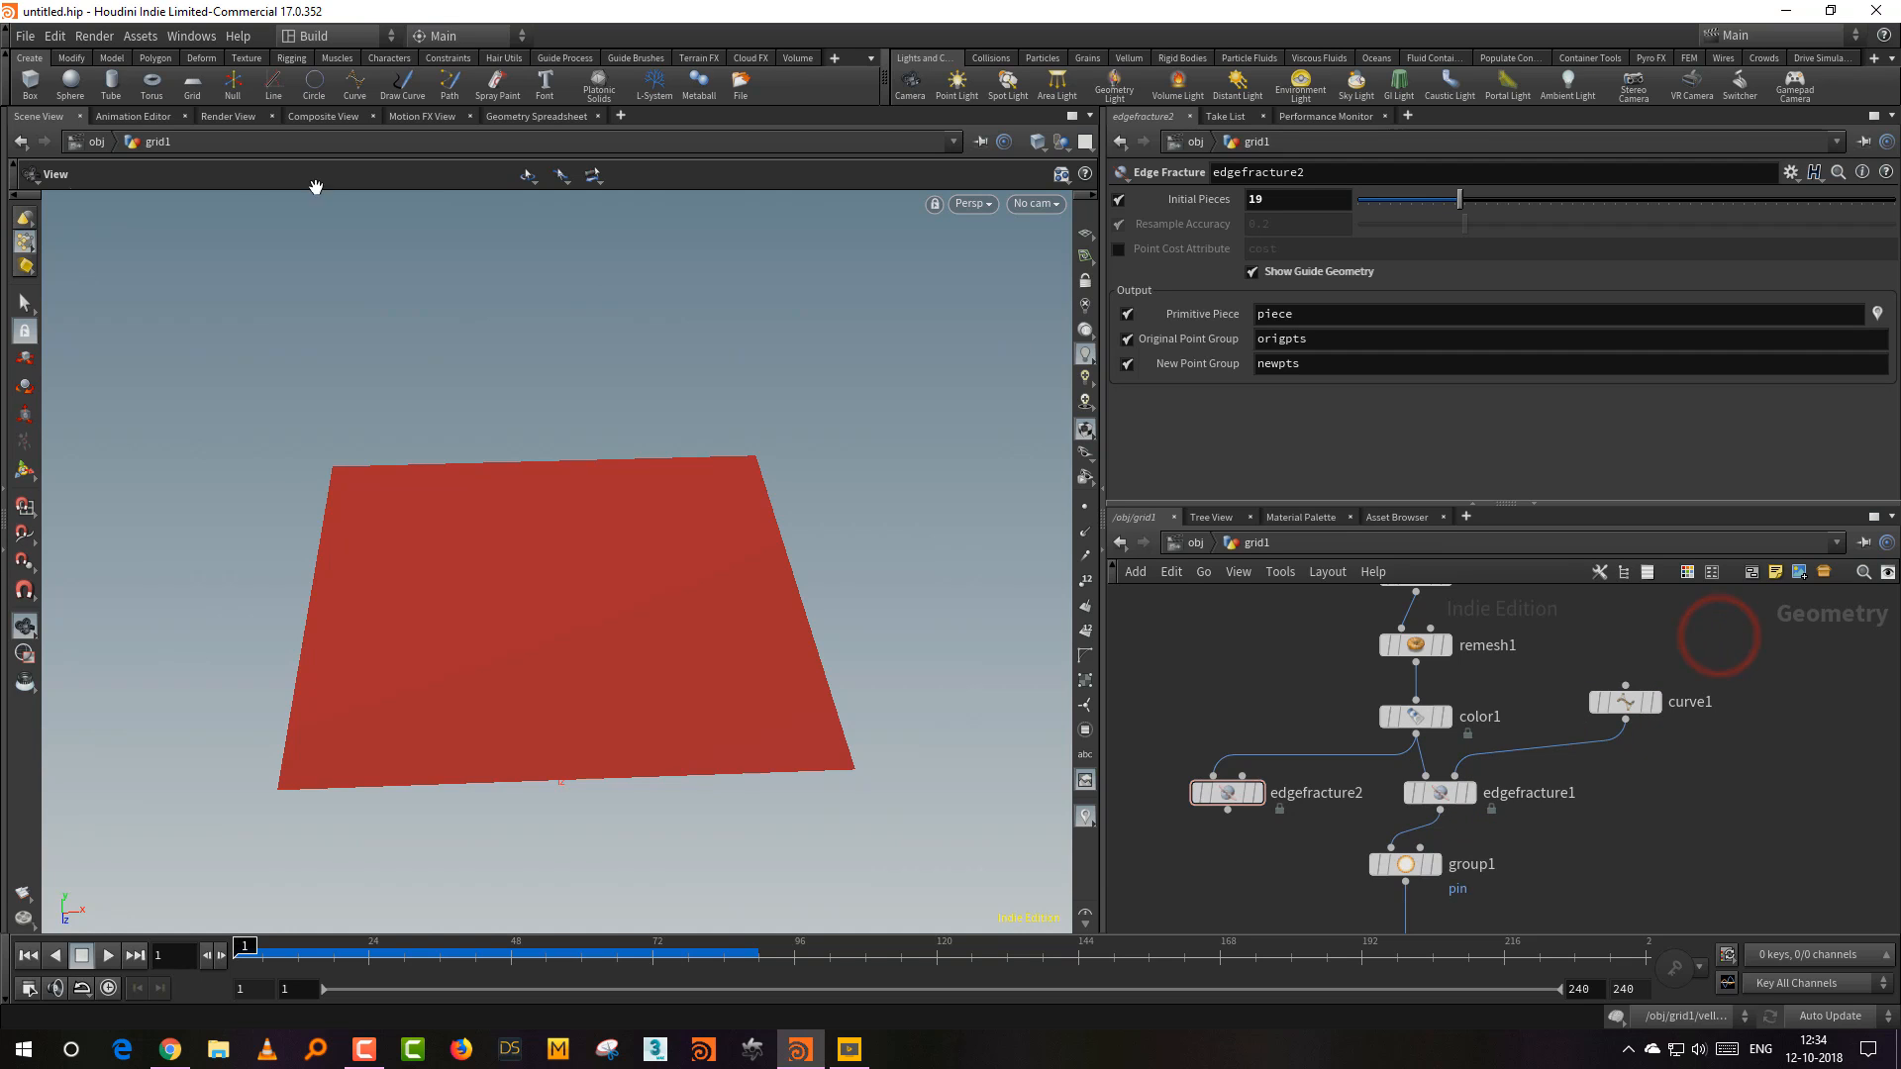
Step: Save the scene on the Desktop as "vellum cloth"
click(28, 39)
click(52, 134)
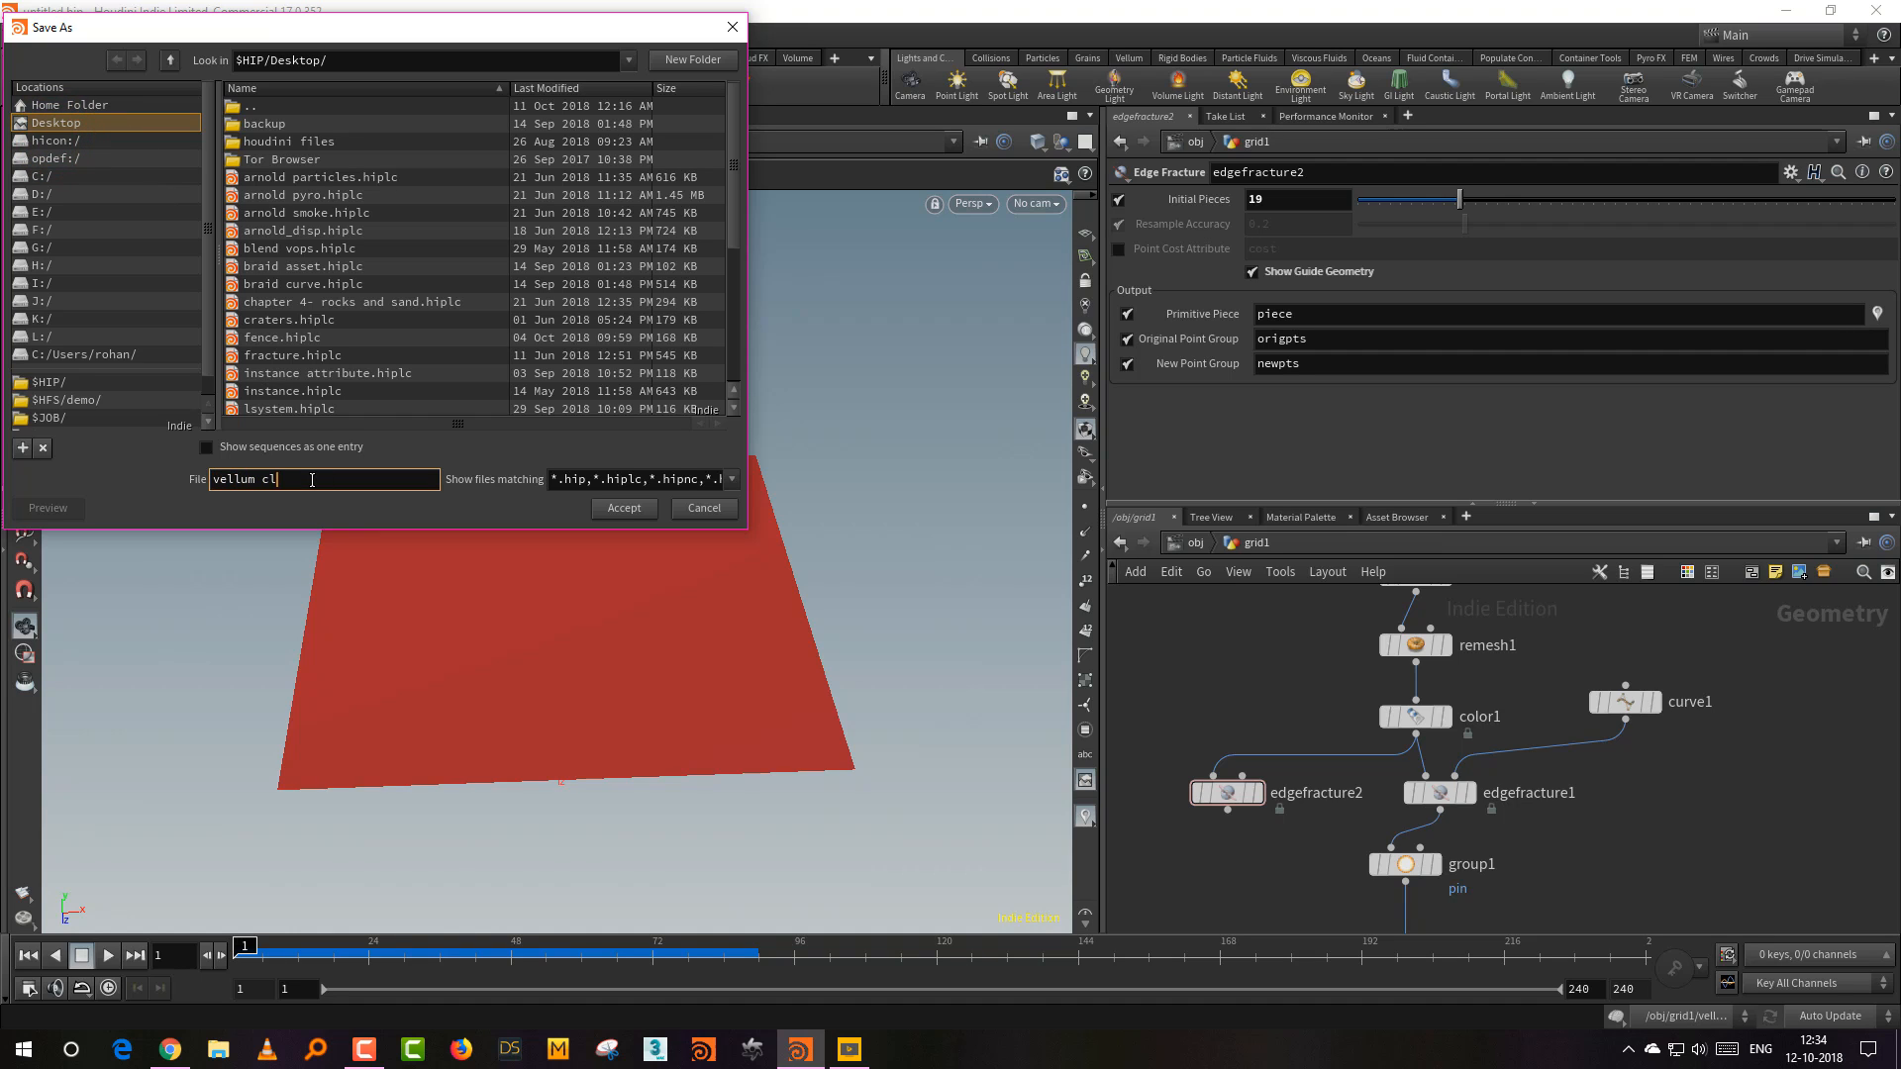
click(626, 509)
scroll(1522, 730, down, 1)
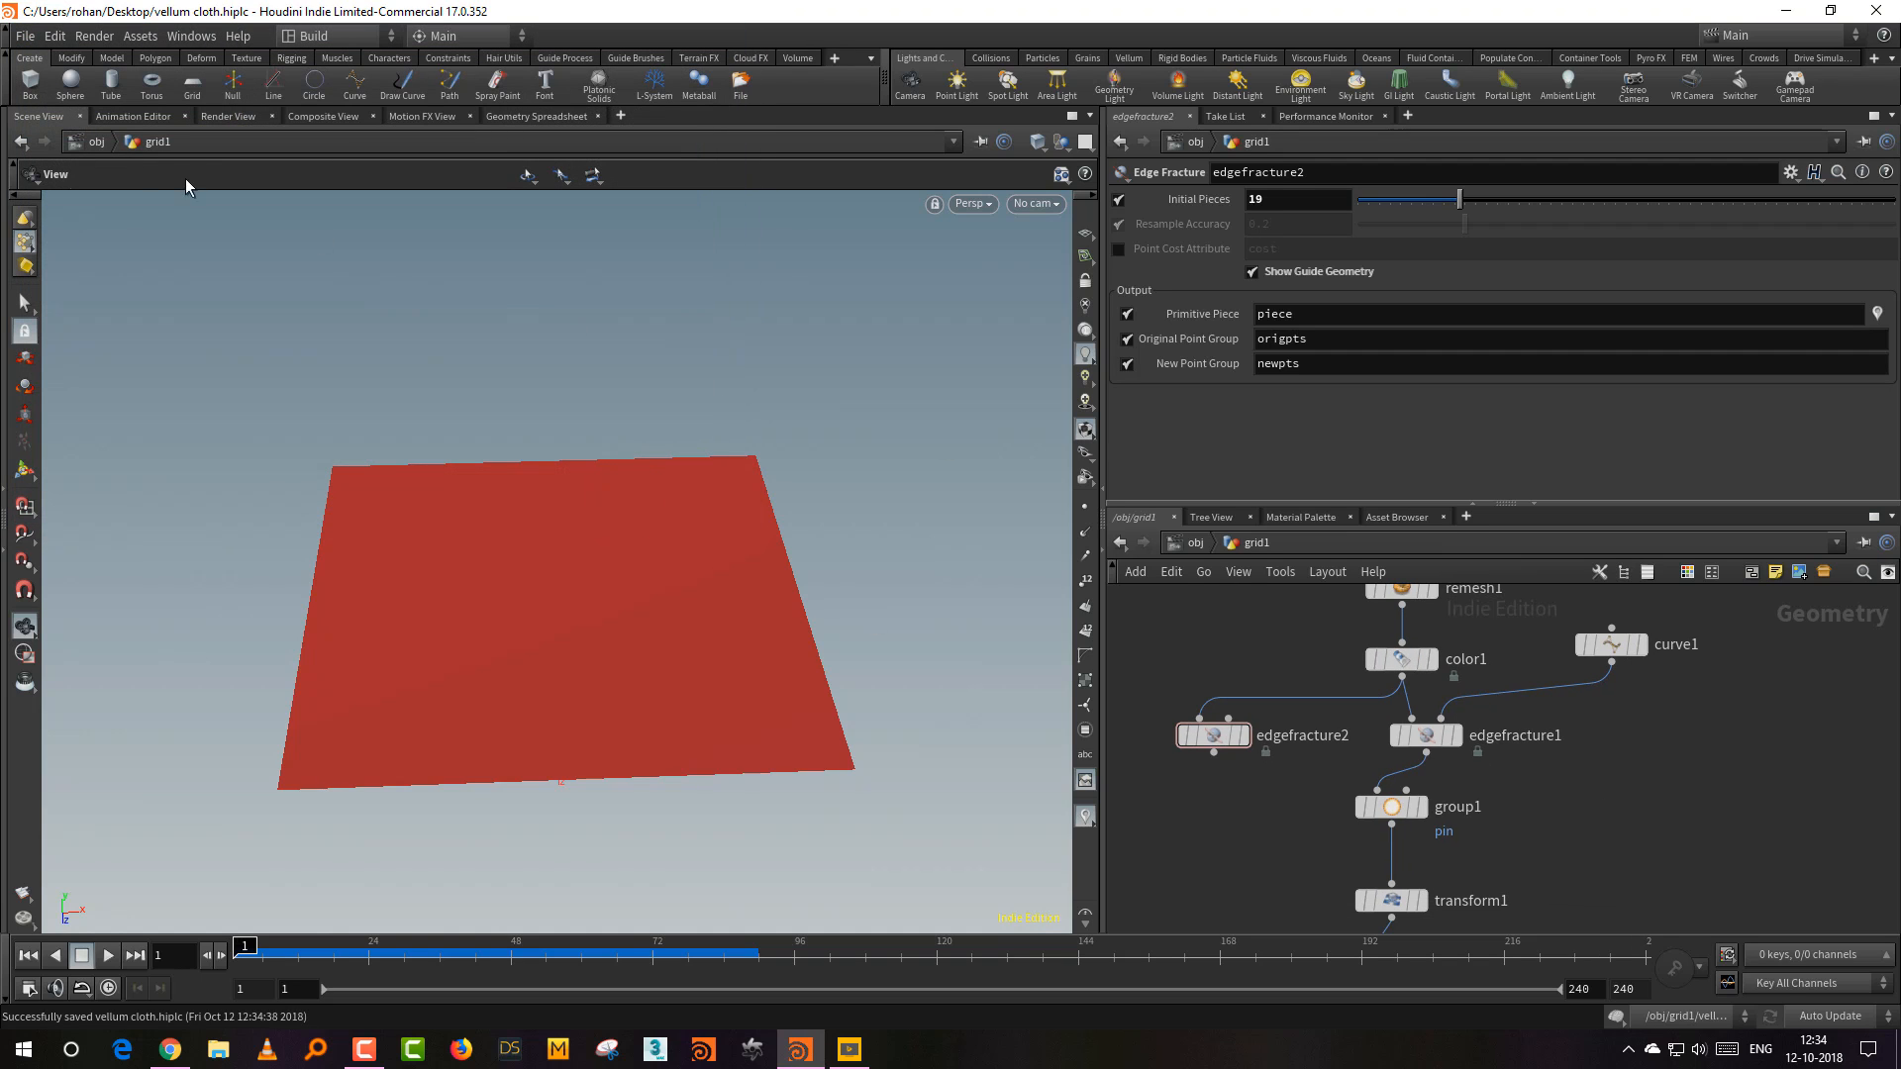
Step: Start a new scene and add a Sphere object to the empty network
click(26, 36)
click(34, 55)
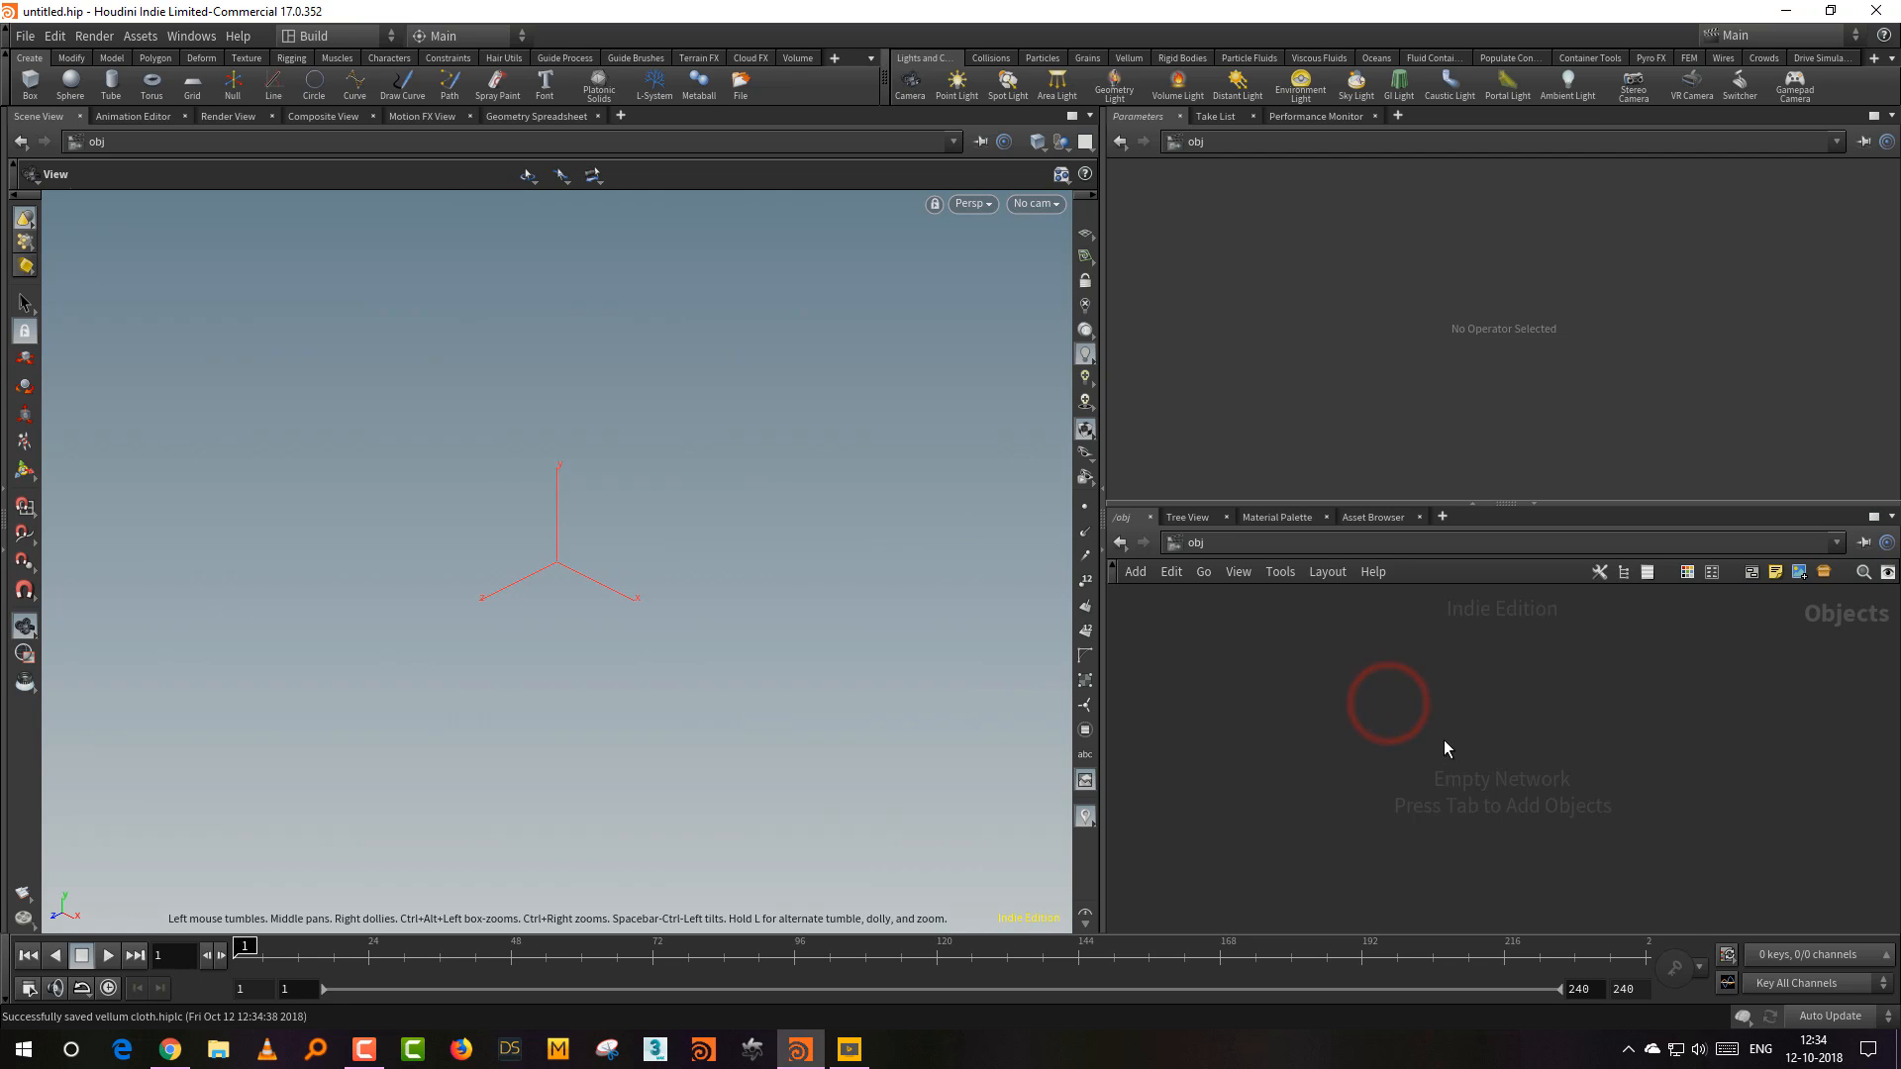
key(Tab)
text(sph)
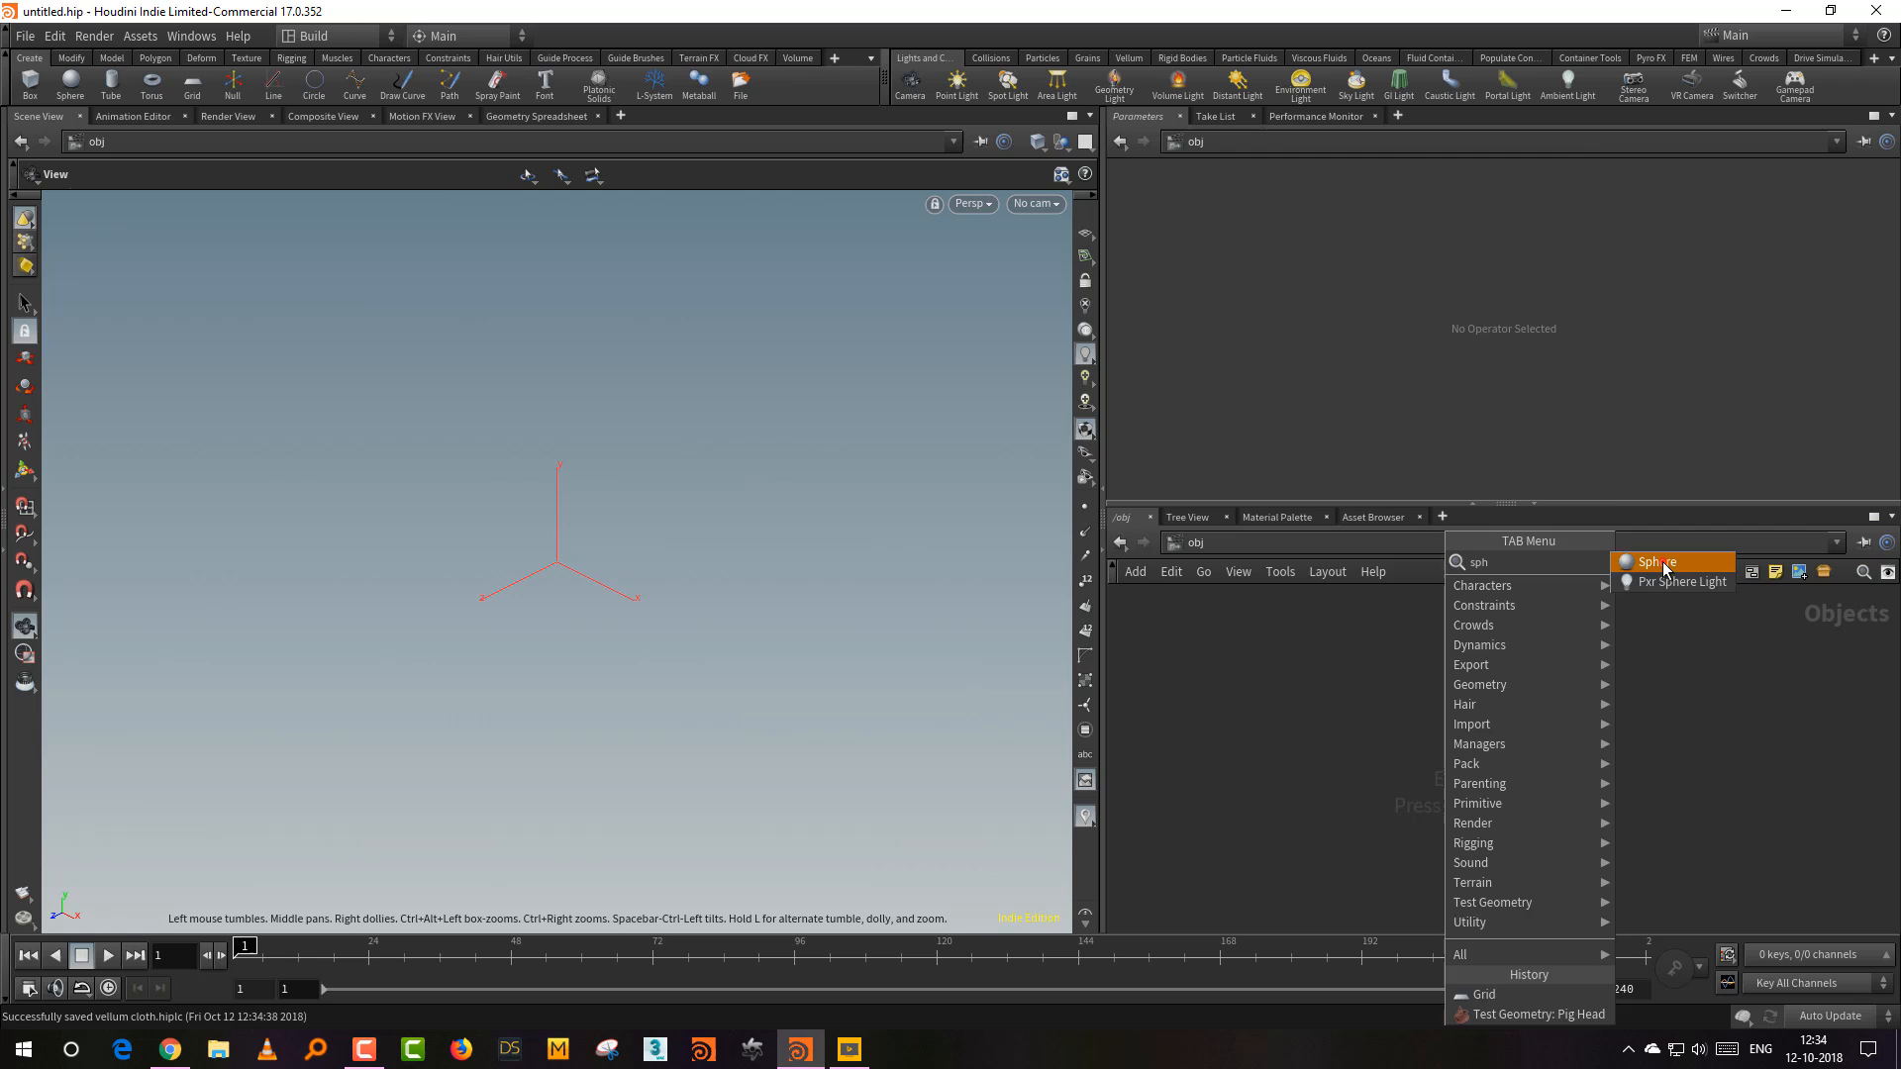
click(1664, 564)
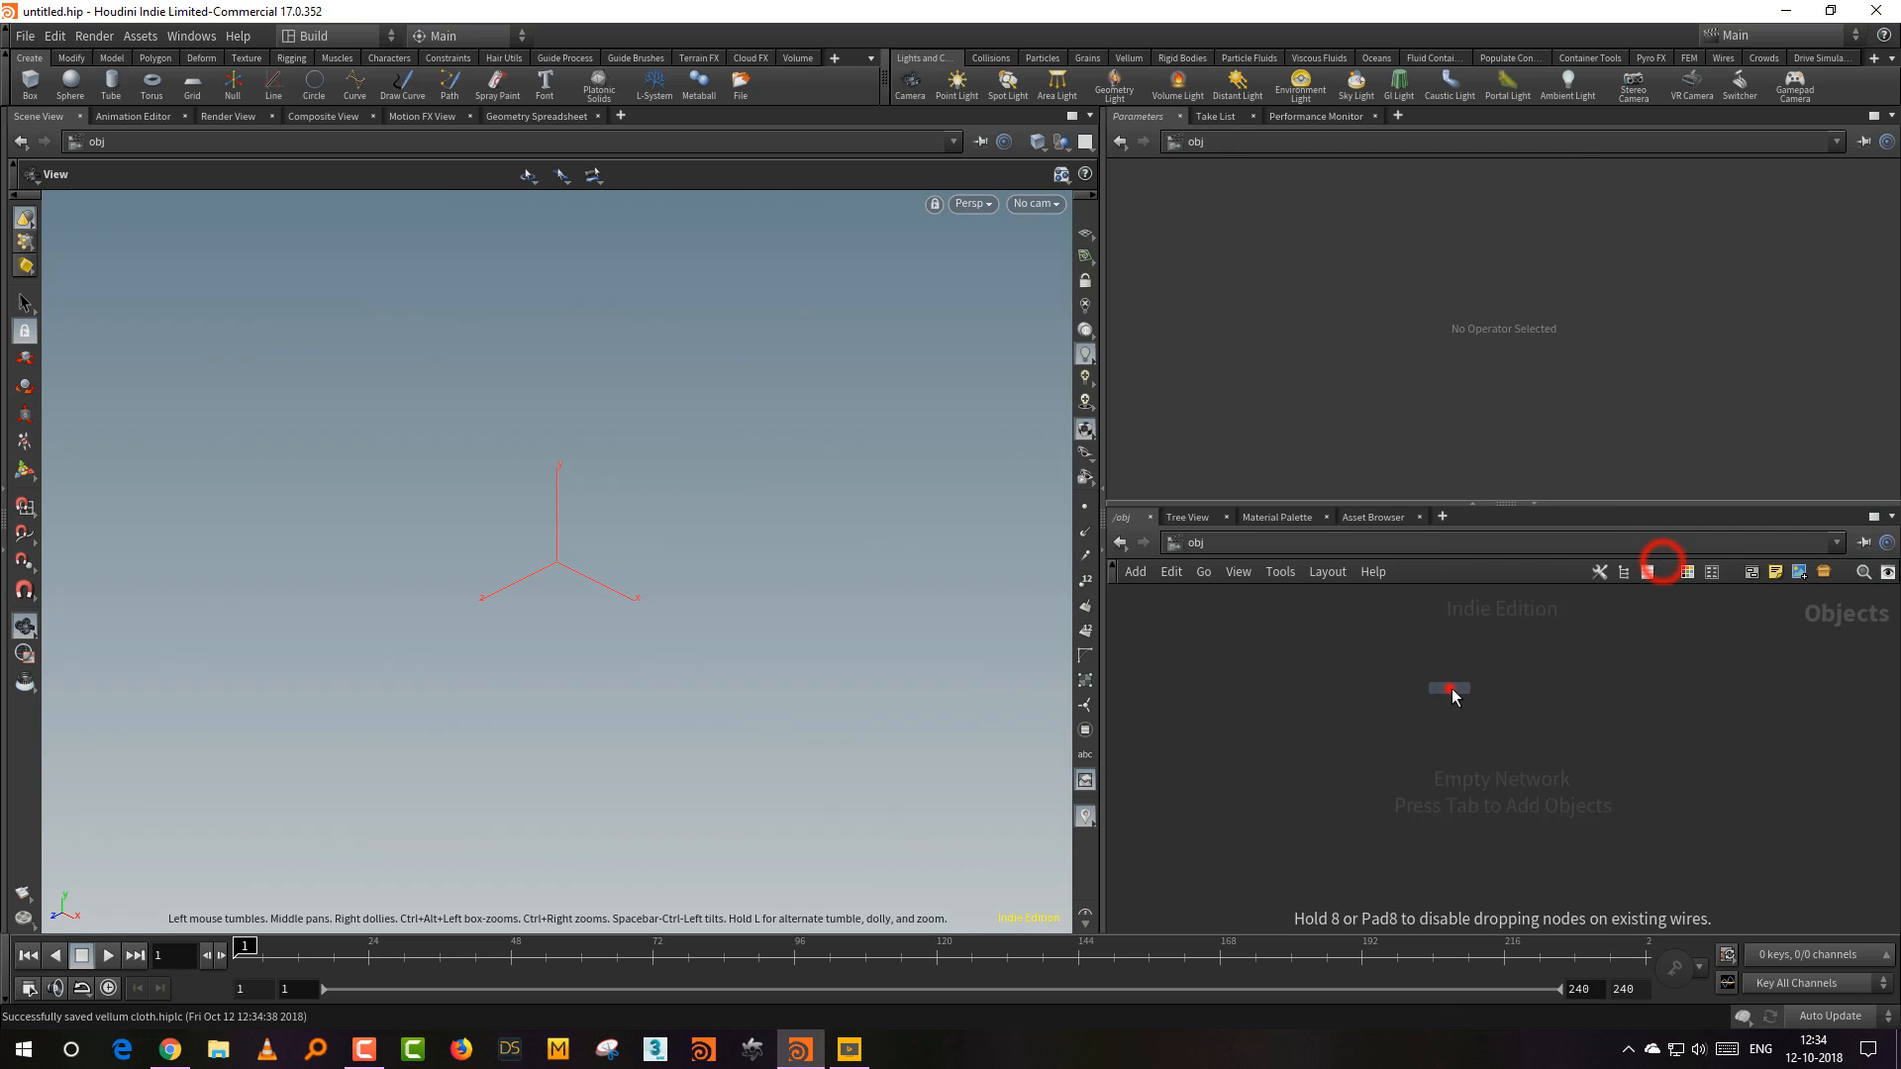
click(1452, 687)
Step: Add a displayed Points from Volume node fed by sphere1 and set its Point Separation to 0.13
key(Tab)
text(poin)
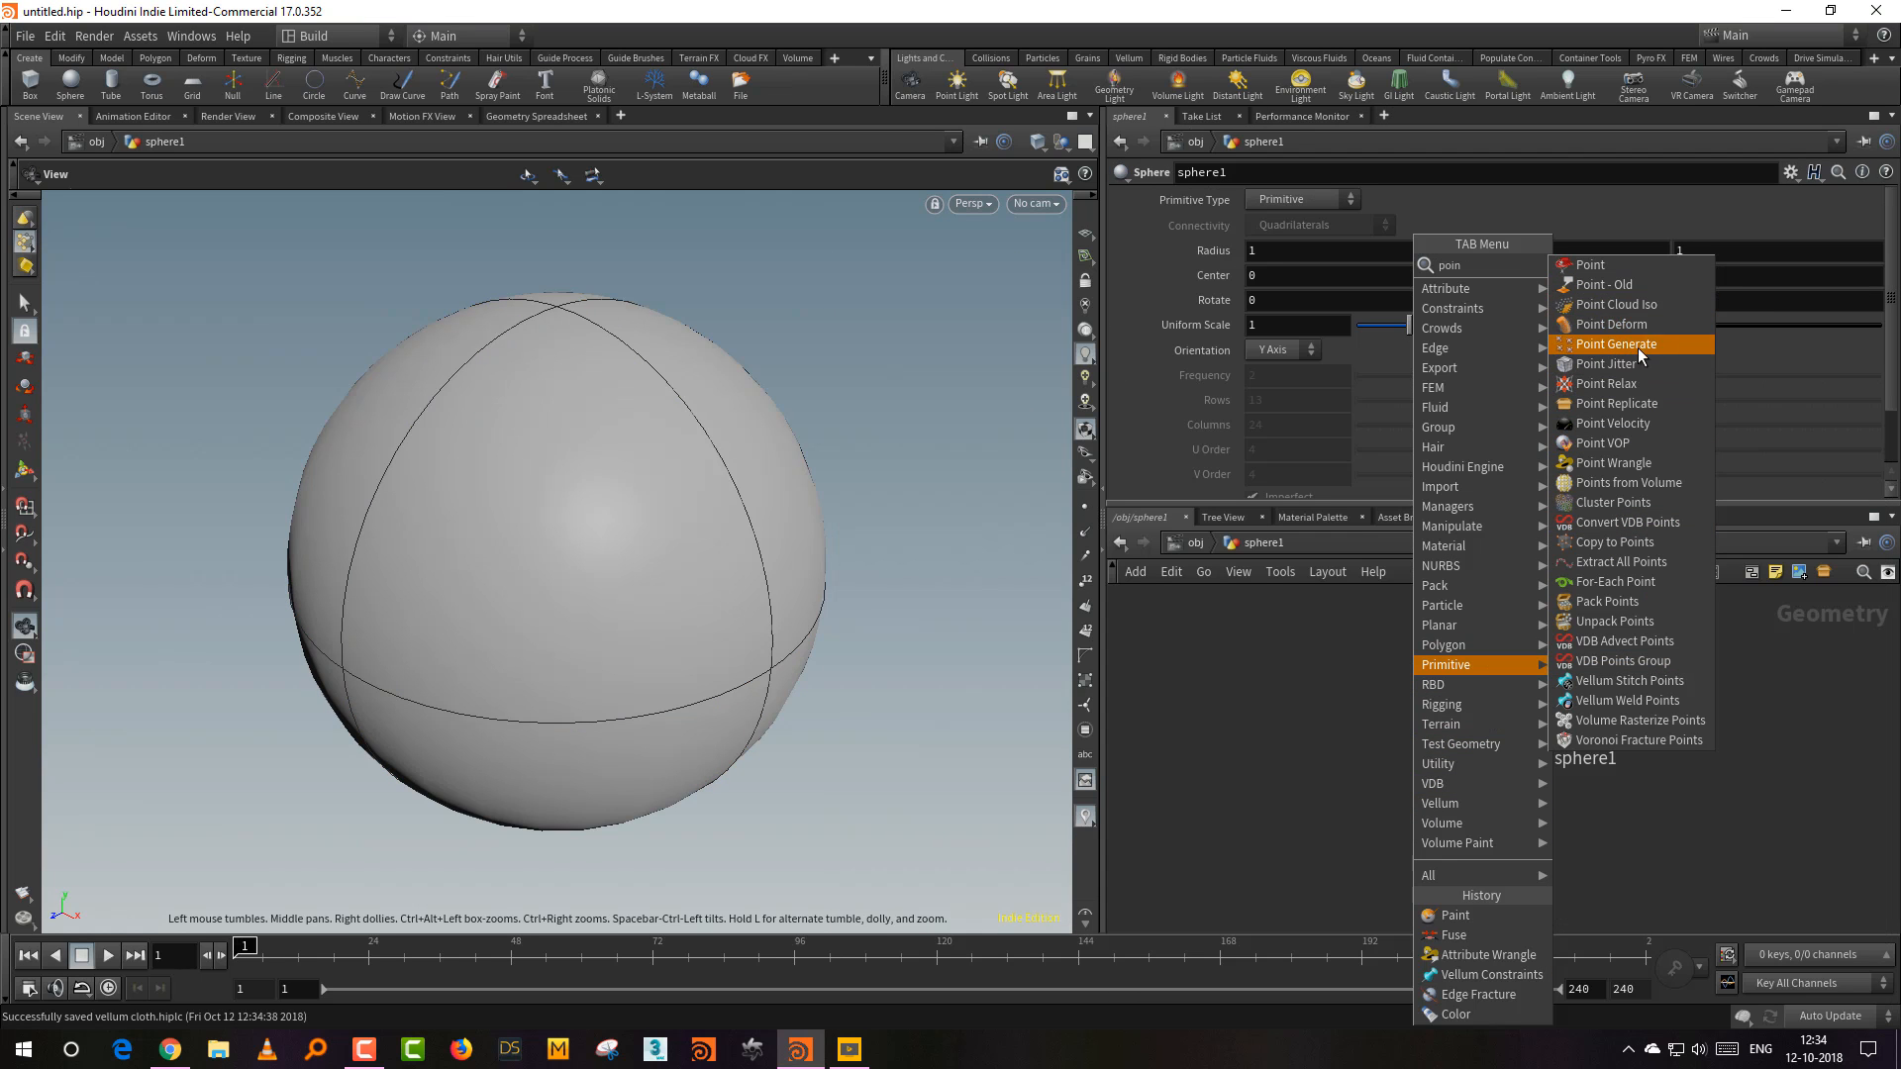
click(1654, 482)
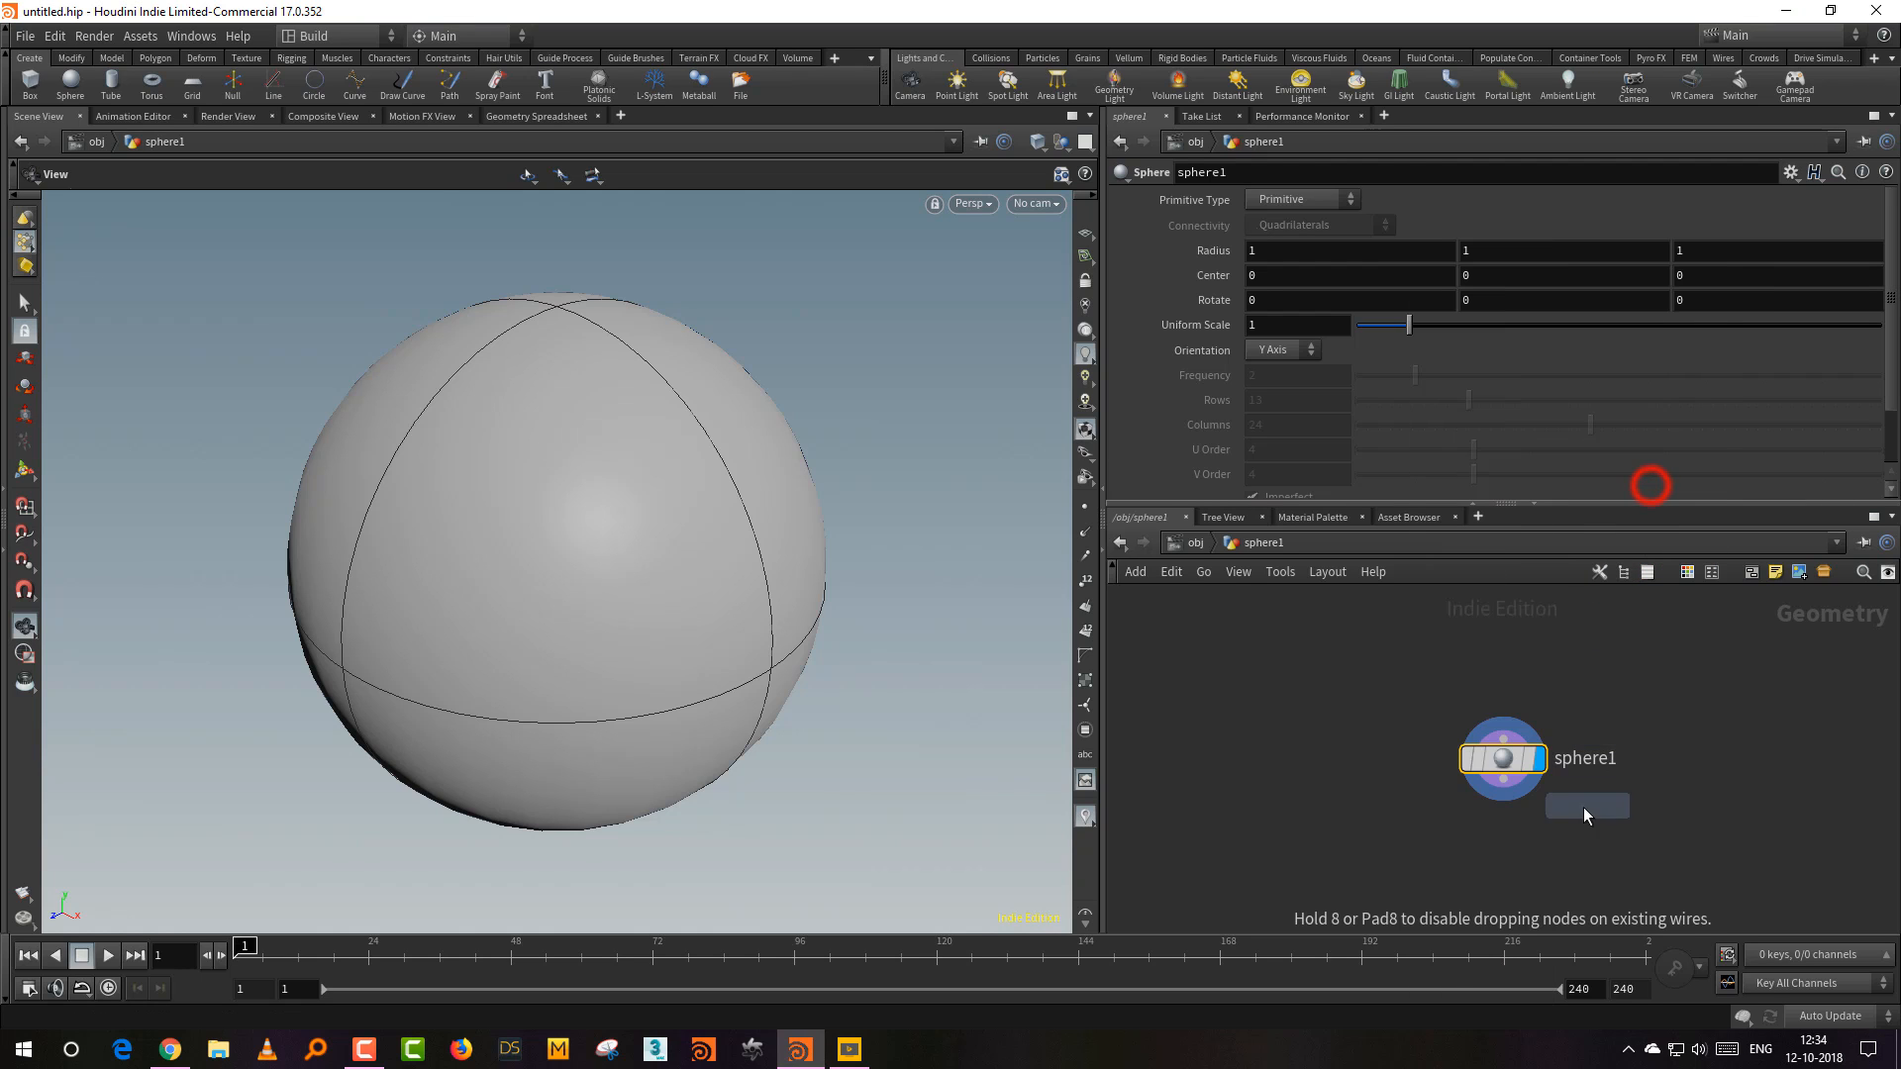
click(1535, 836)
click(1538, 834)
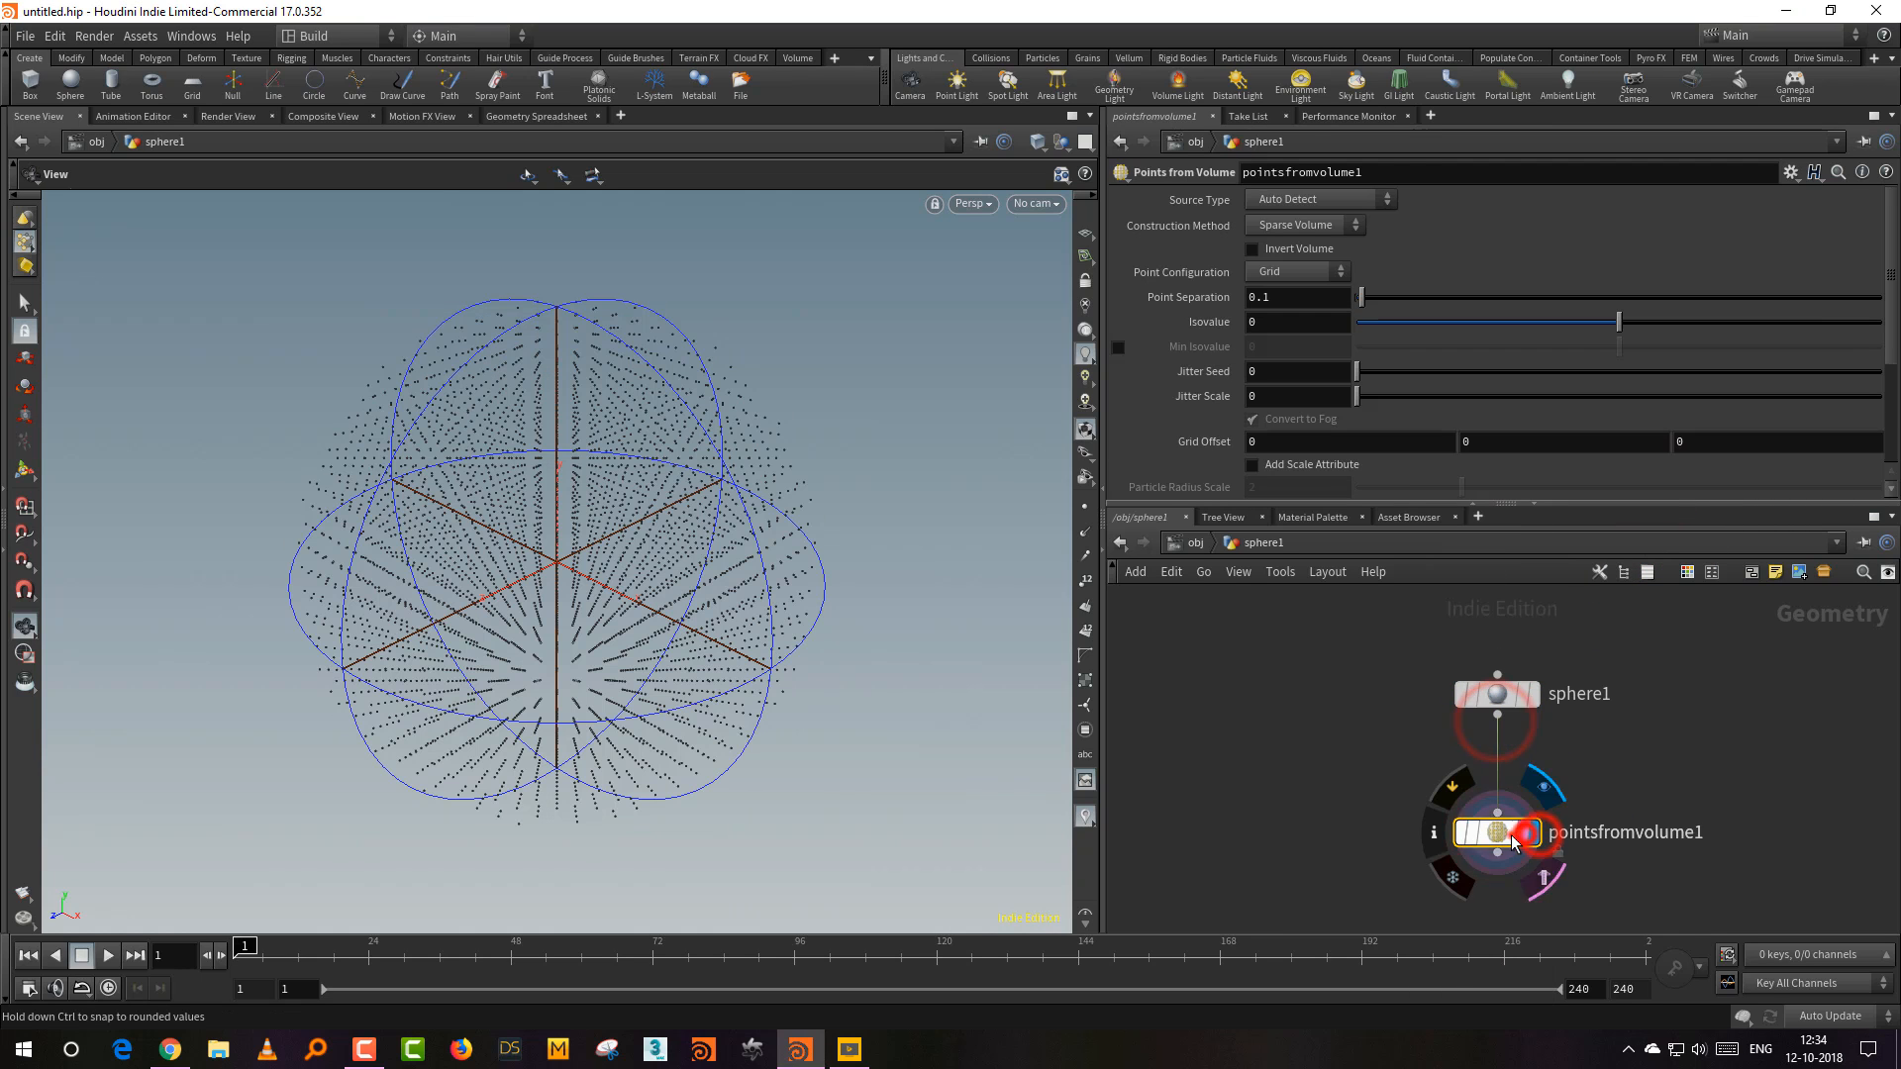
drag(1364, 305, 1372, 299)
Step: Insert a Transform node between sphere1 and pointsfromvolume1 and raise the sphere about 1.82 units in Y
key(Tab)
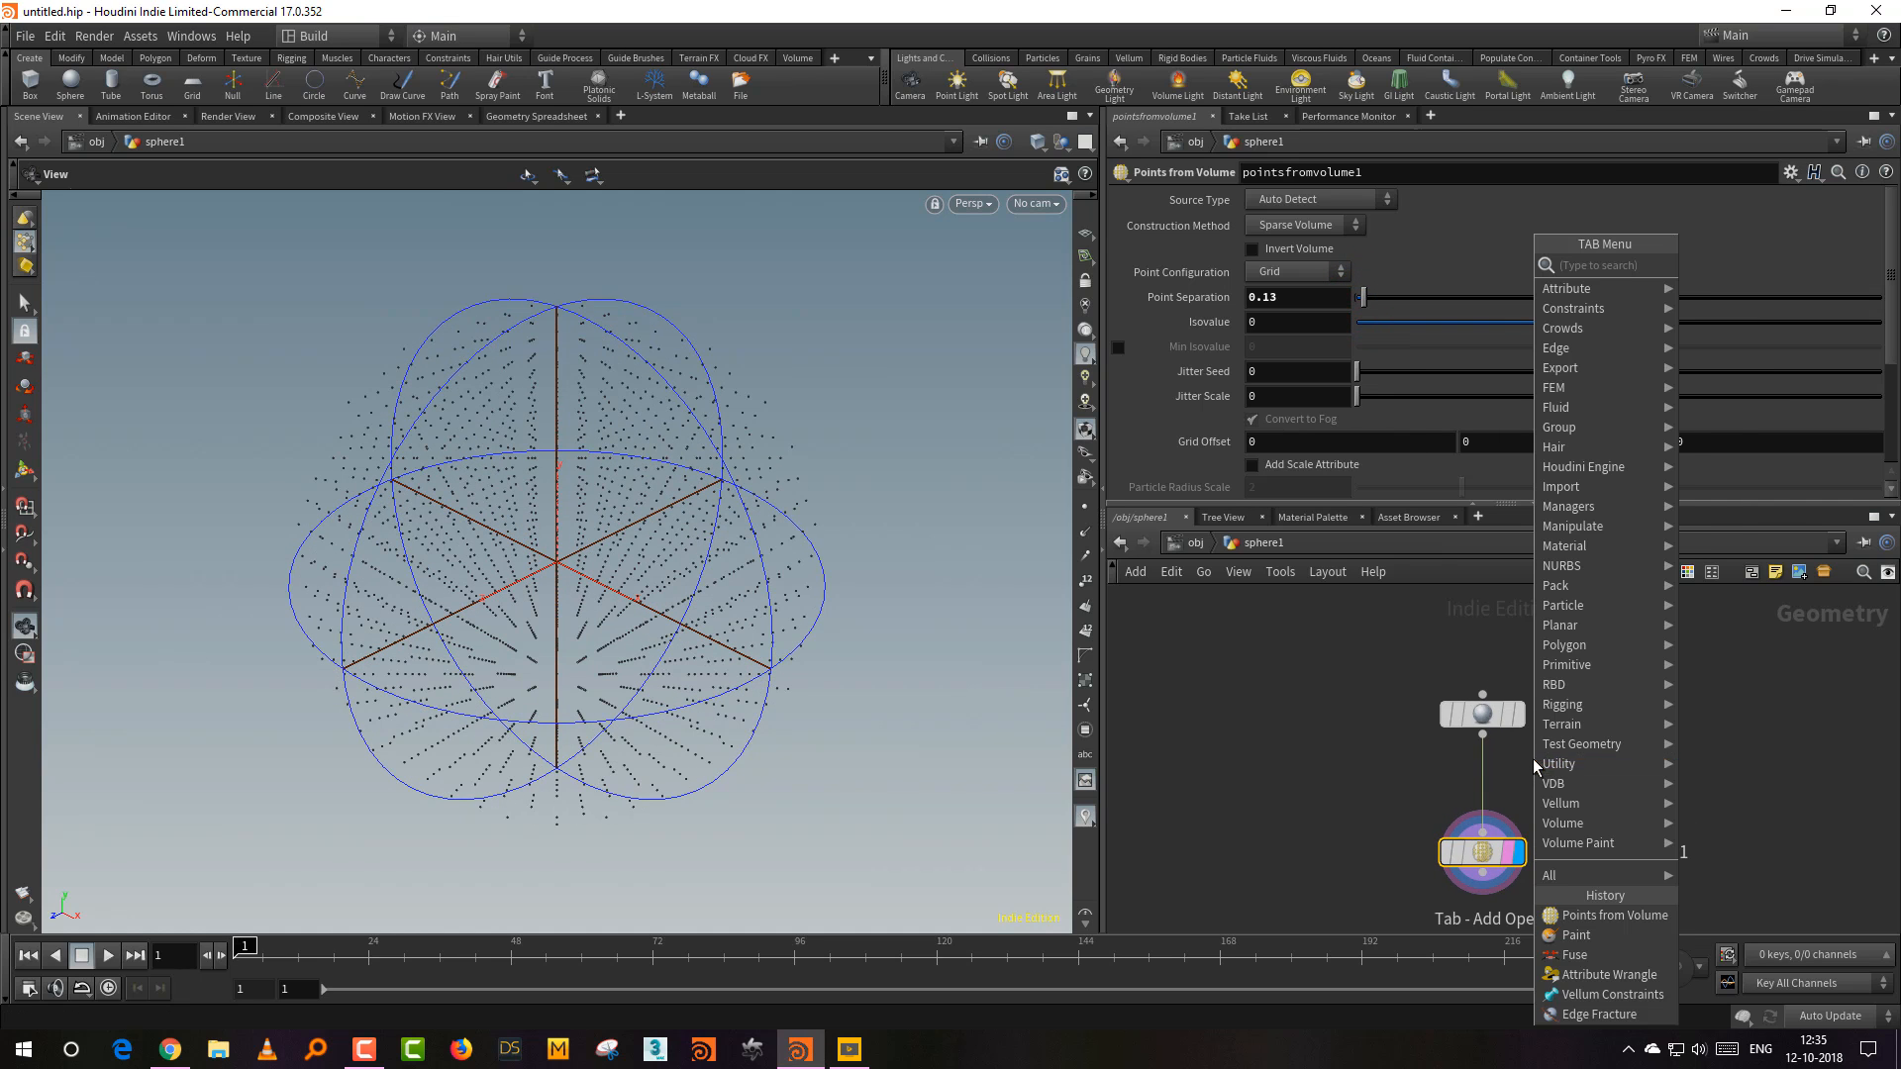
mouse_move(1575, 657)
click(1726, 302)
click(1477, 777)
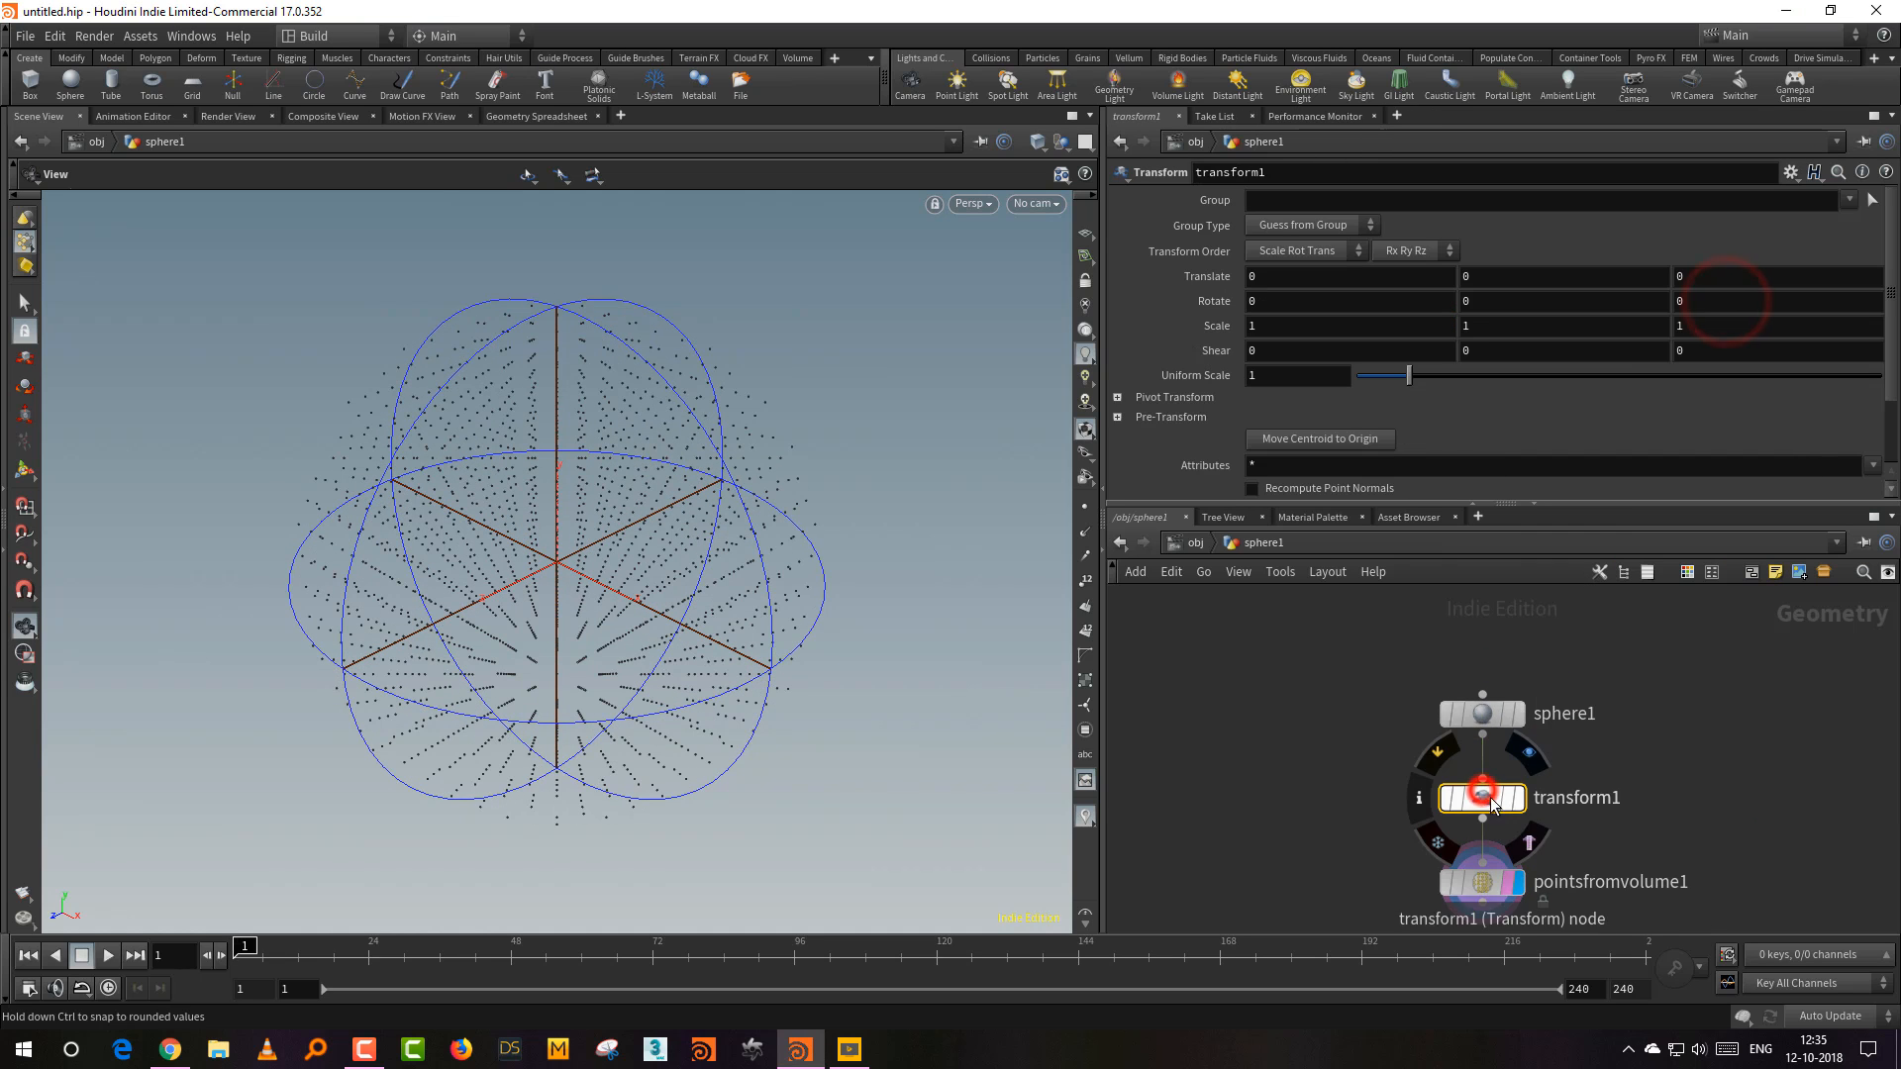
key(space+h)
key(Return)
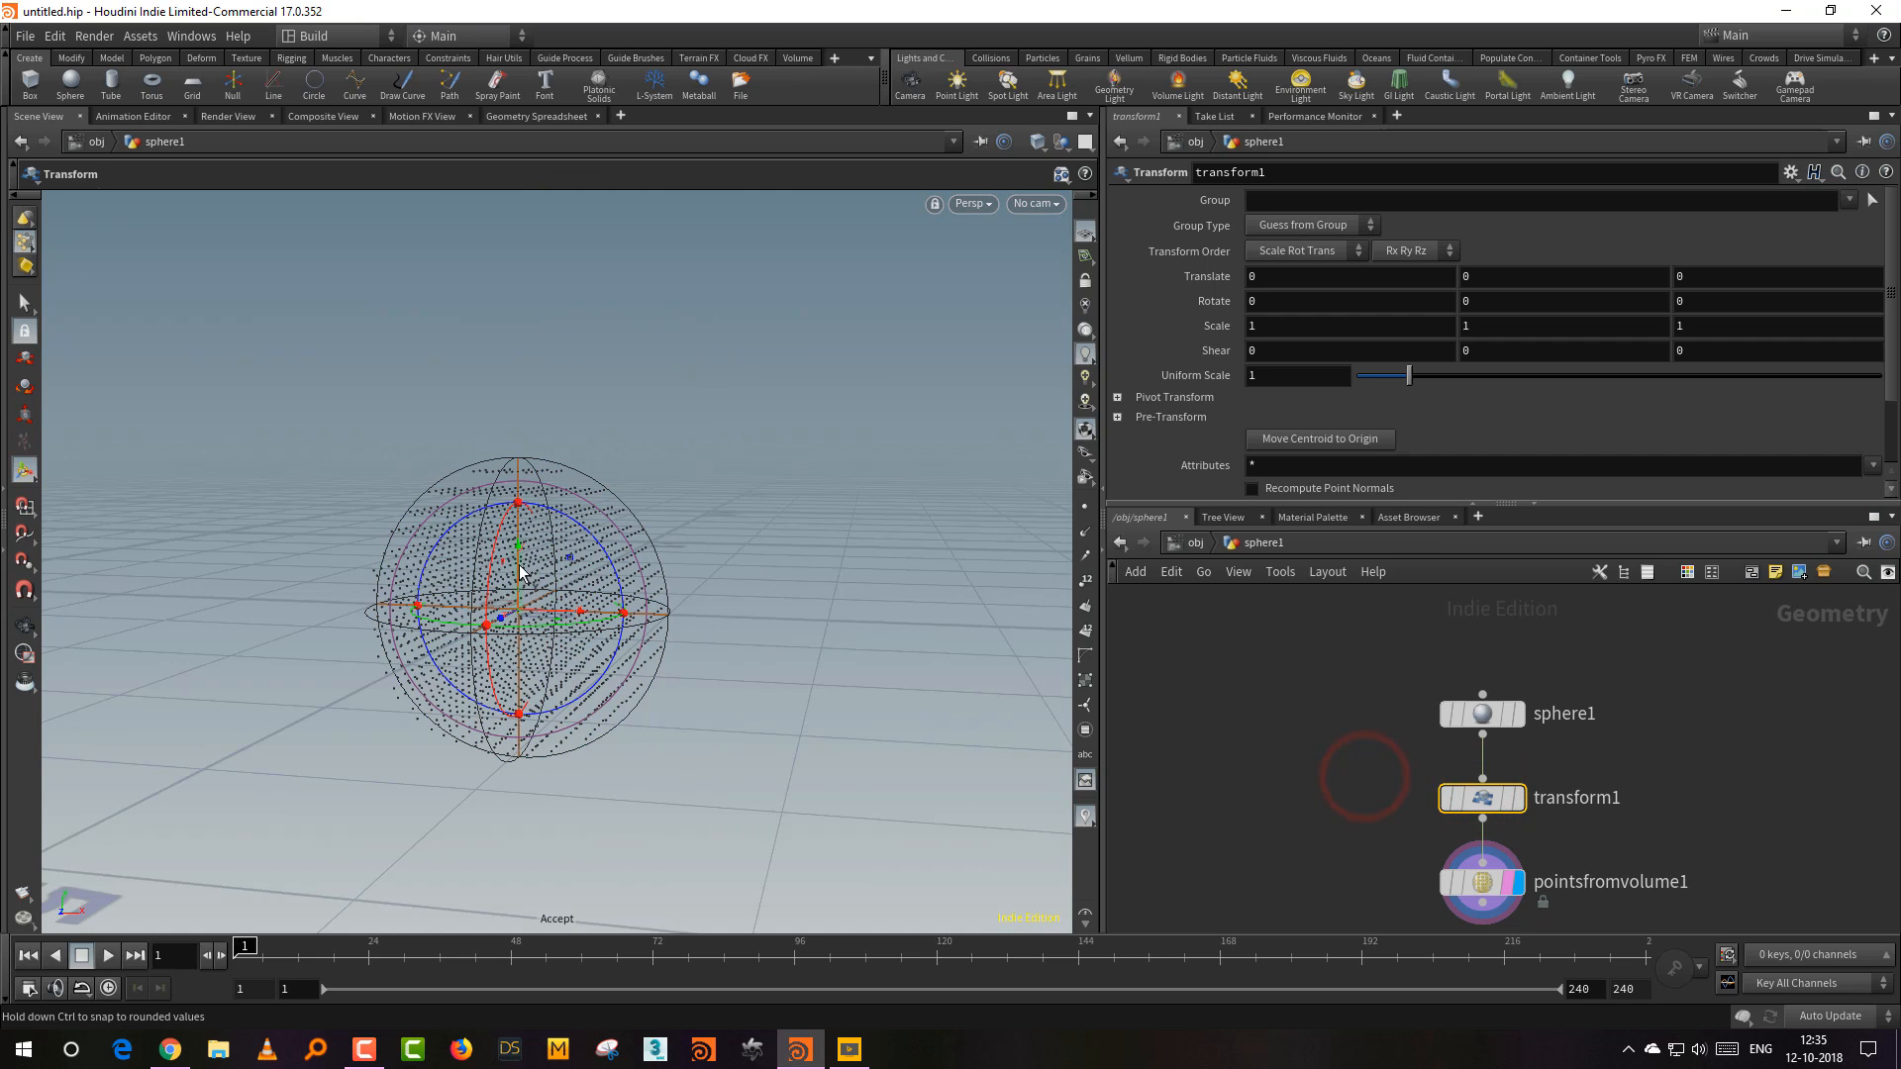
drag(516, 574, 526, 292)
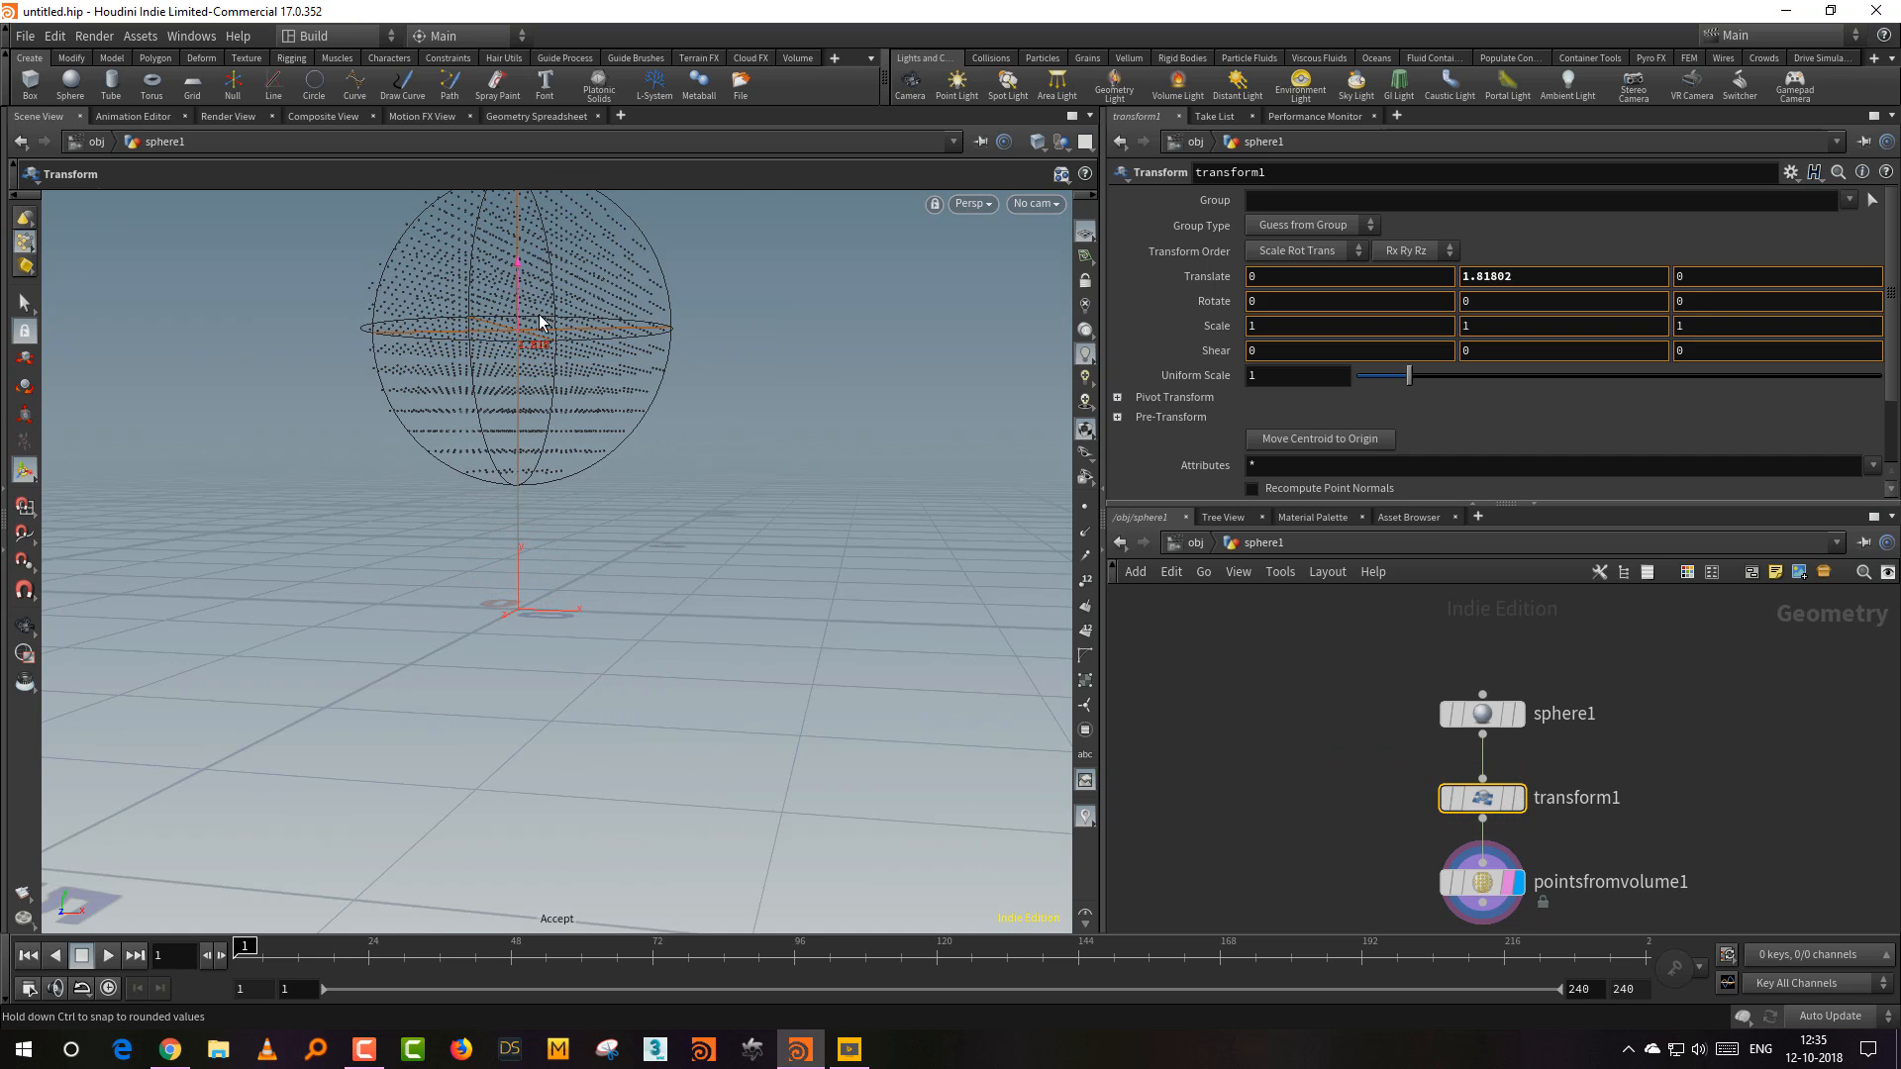
alt+right_drag(642, 513, 594, 580)
alt+drag(630, 563, 603, 565)
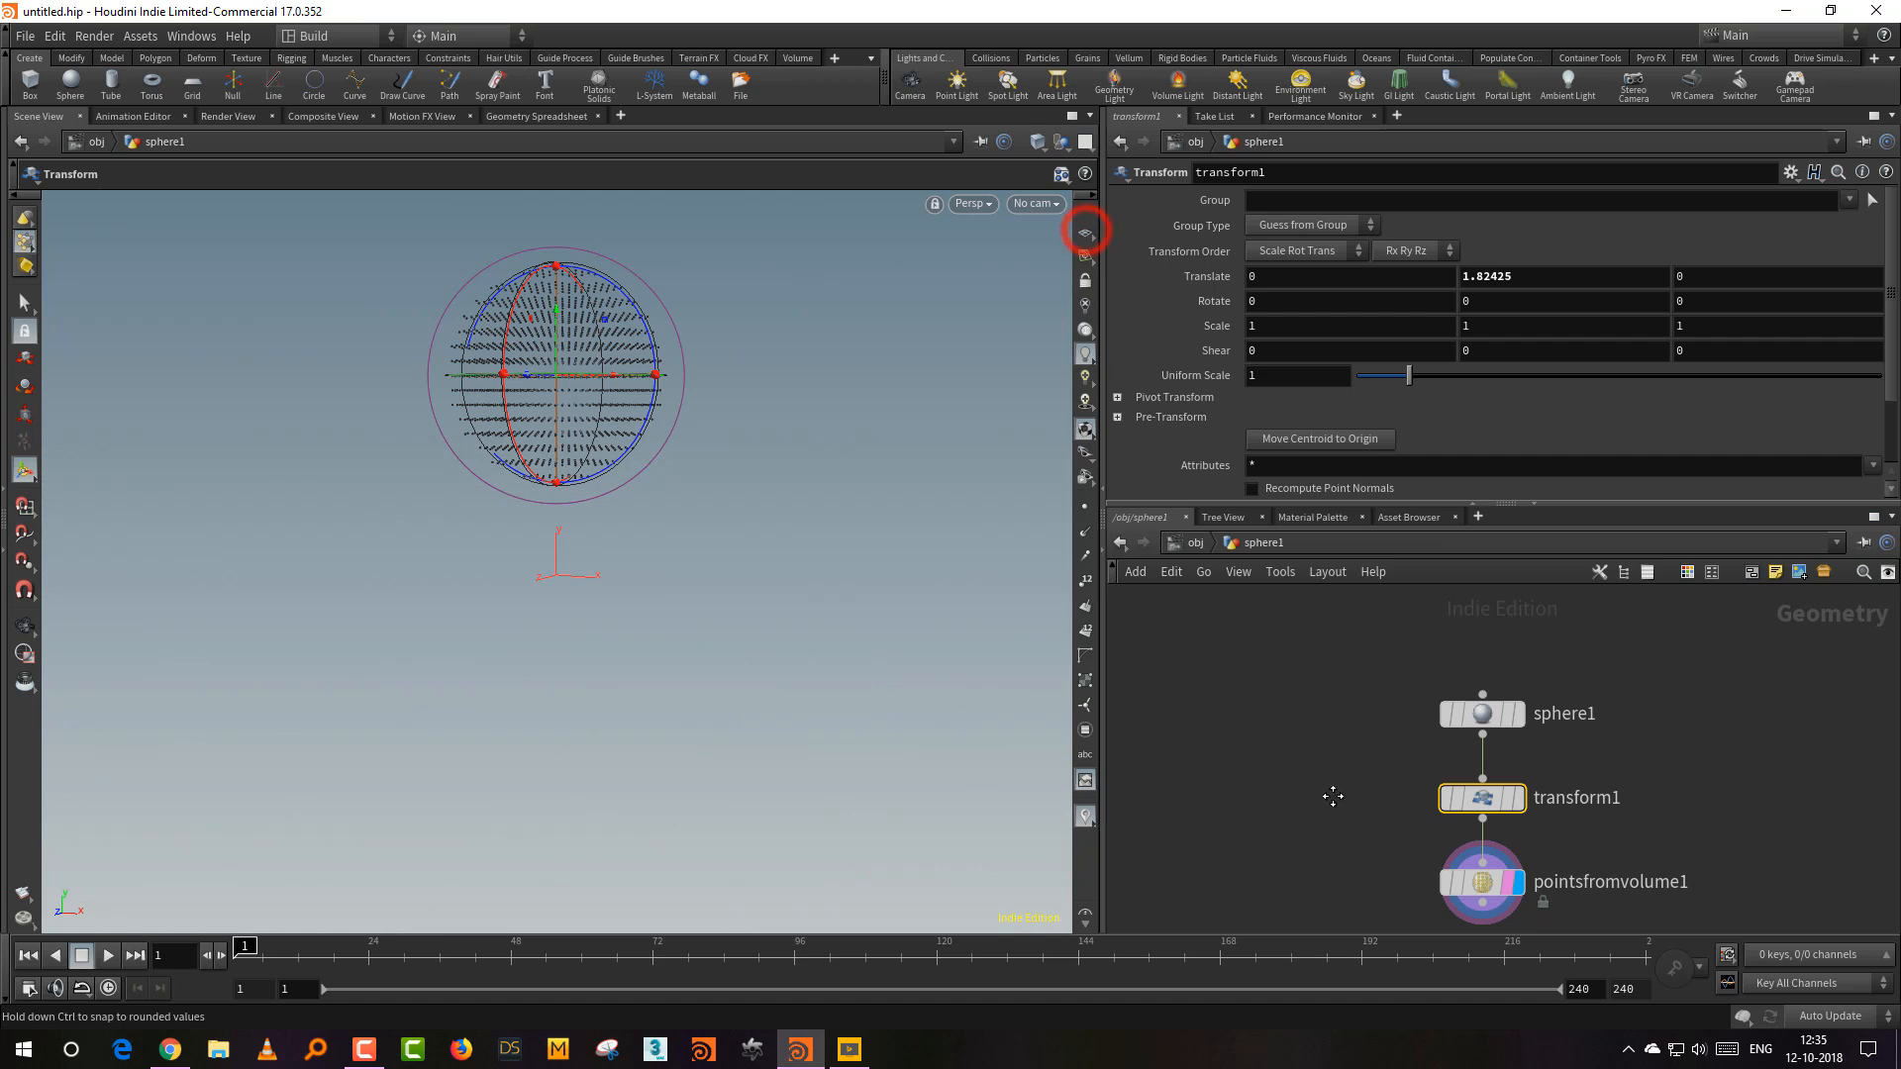
Step: Add a Vellum Configure Grain node, feed it from pointsfromvolume1, and display it
click(1342, 758)
key(Tab)
text(c)
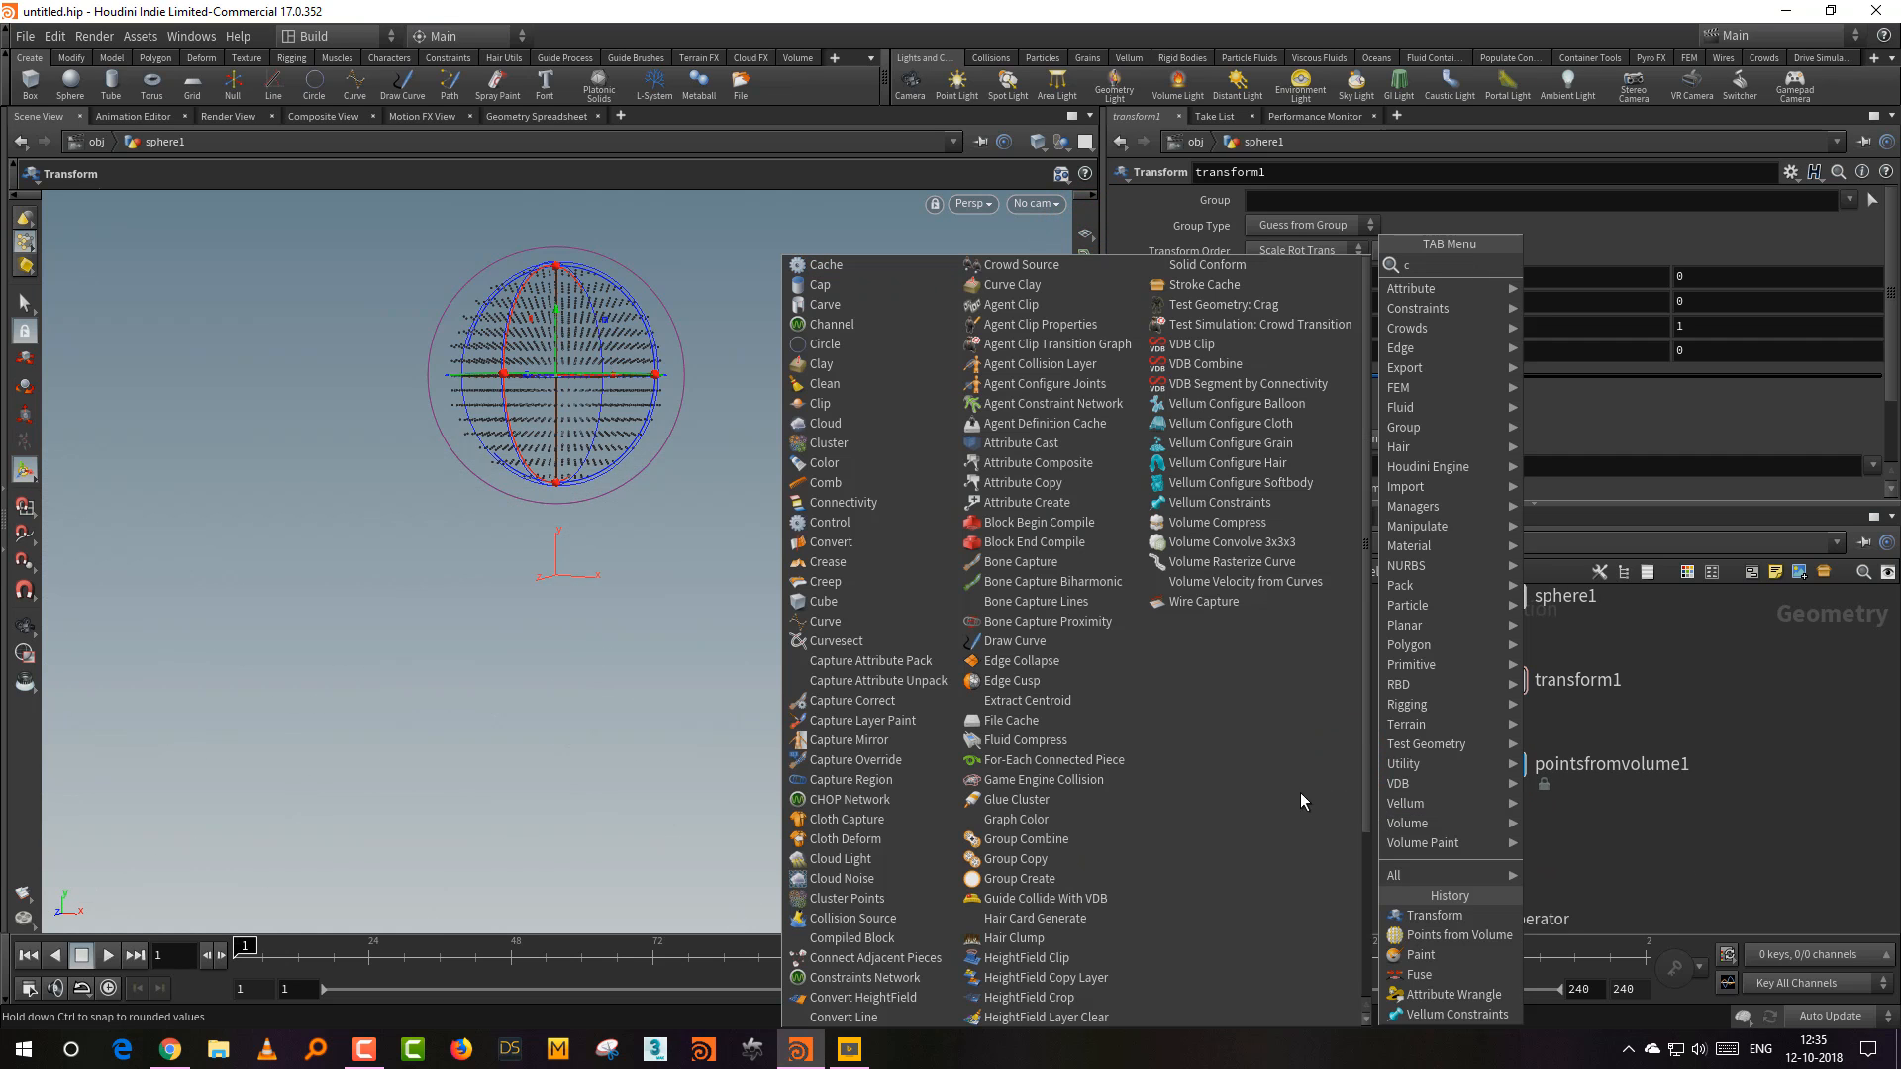
key(Escape)
key(Tab)
text(vell)
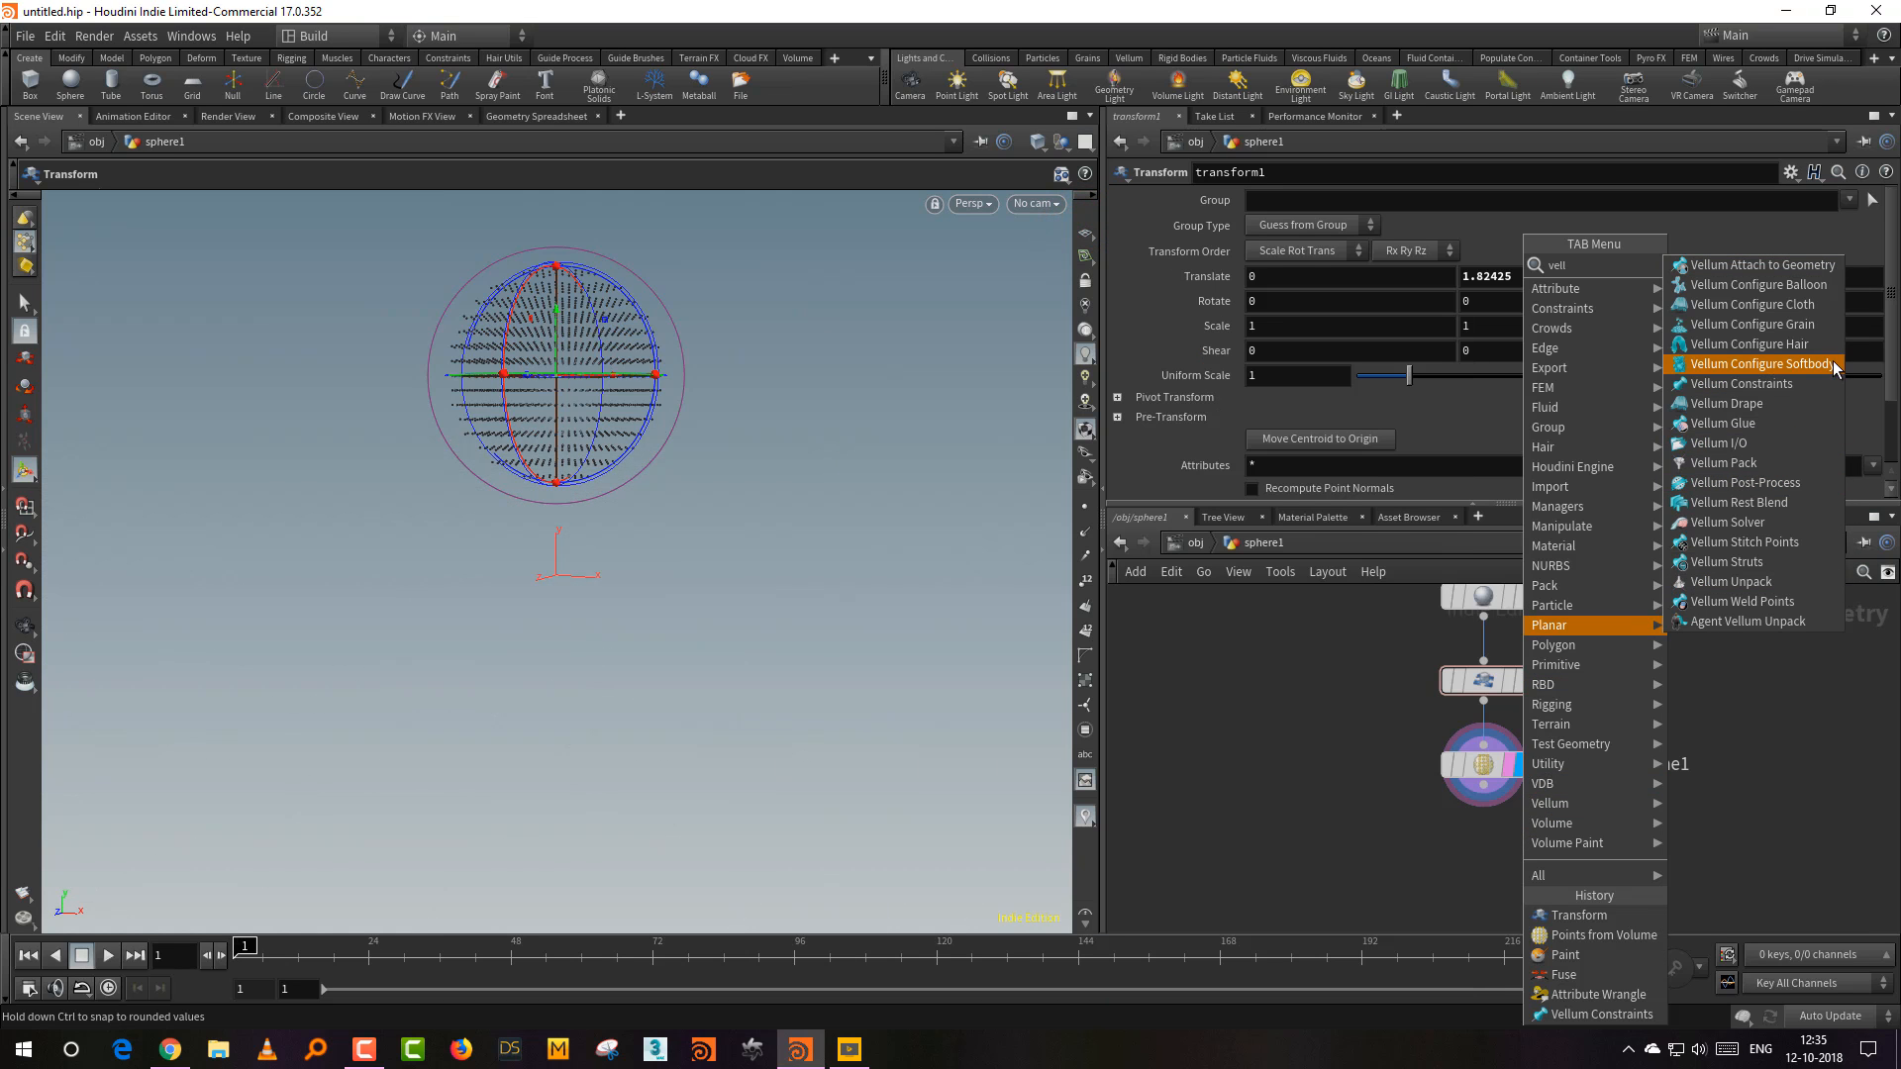
click(1811, 326)
click(1476, 823)
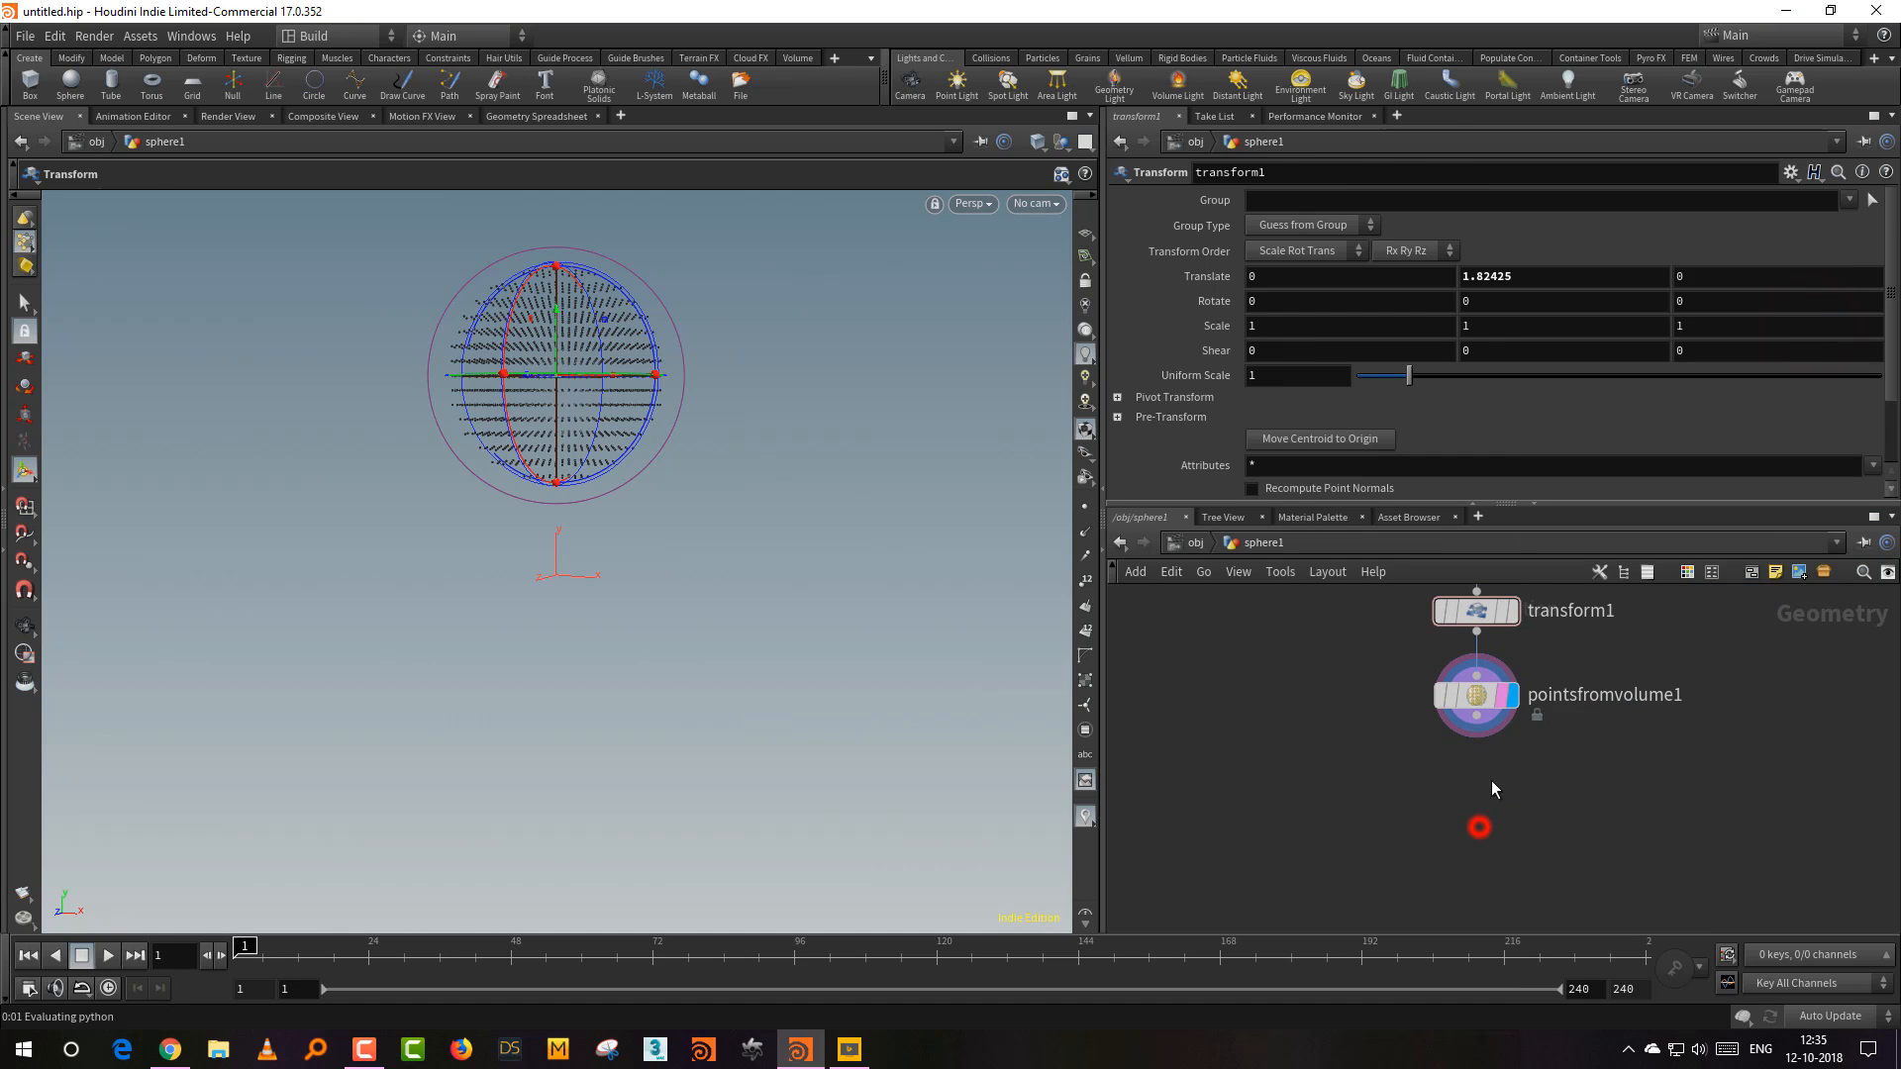
click(1477, 714)
click(1454, 805)
click(1512, 832)
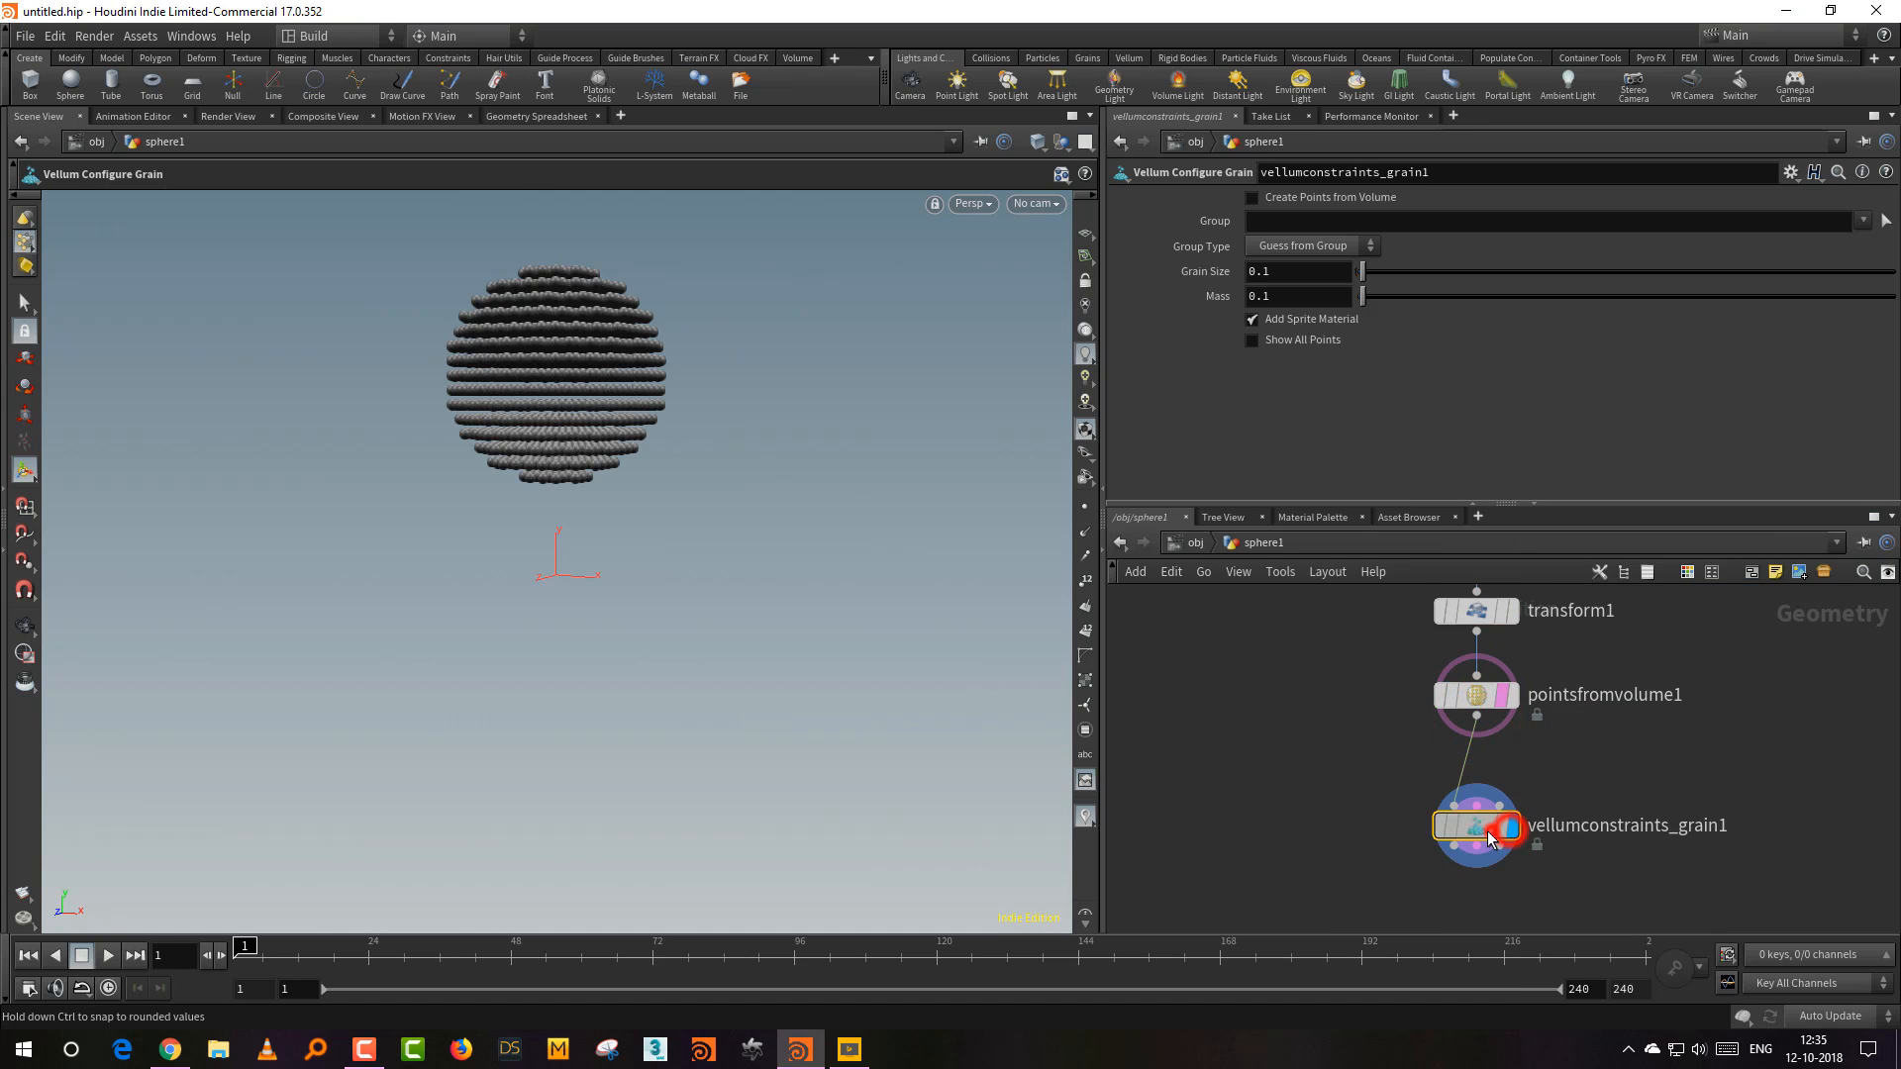
Step: Add a Vellum Solver, wire the grain node's geometry and constraint outputs into it, and display it
key(Escape)
mouse_move(721, 511)
mouse_down()
mouse_move(655, 644)
mouse_move(700, 509)
mouse_up()
key(Tab)
text(vell)
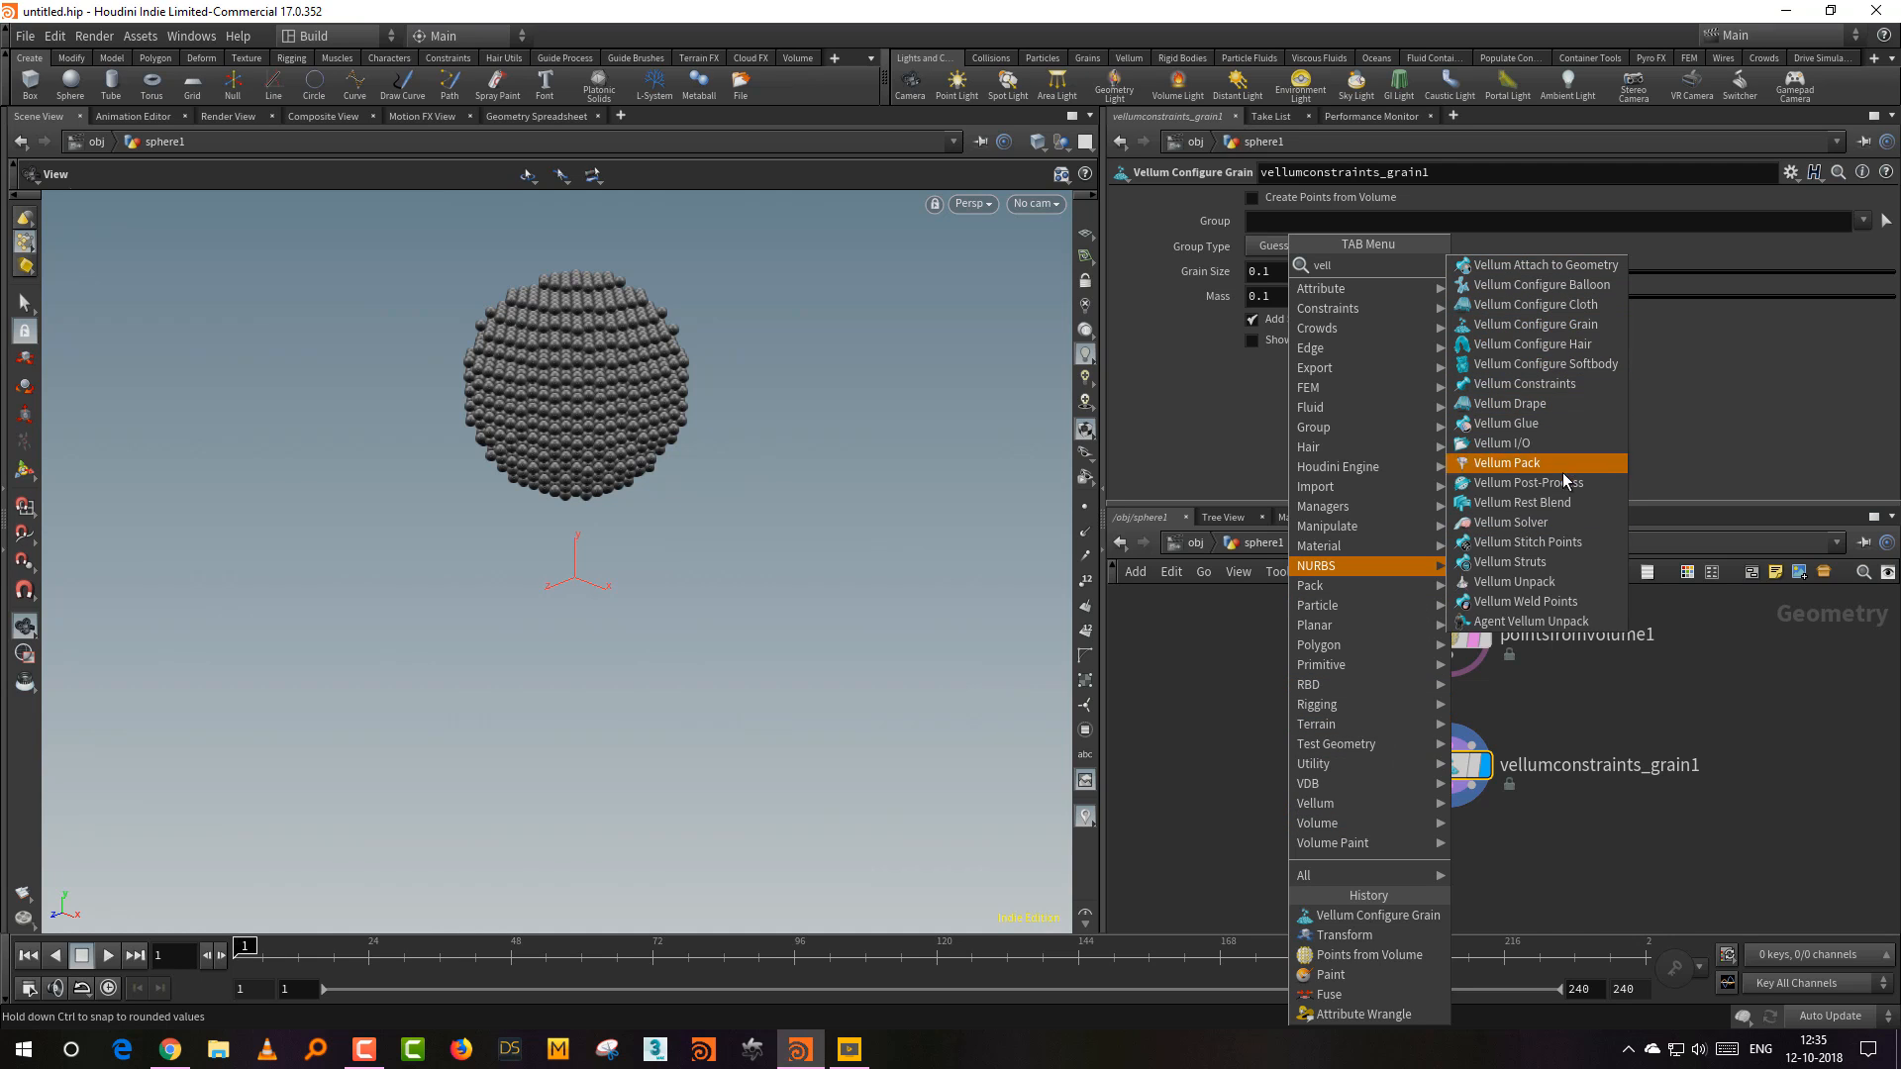
click(1556, 522)
click(1455, 897)
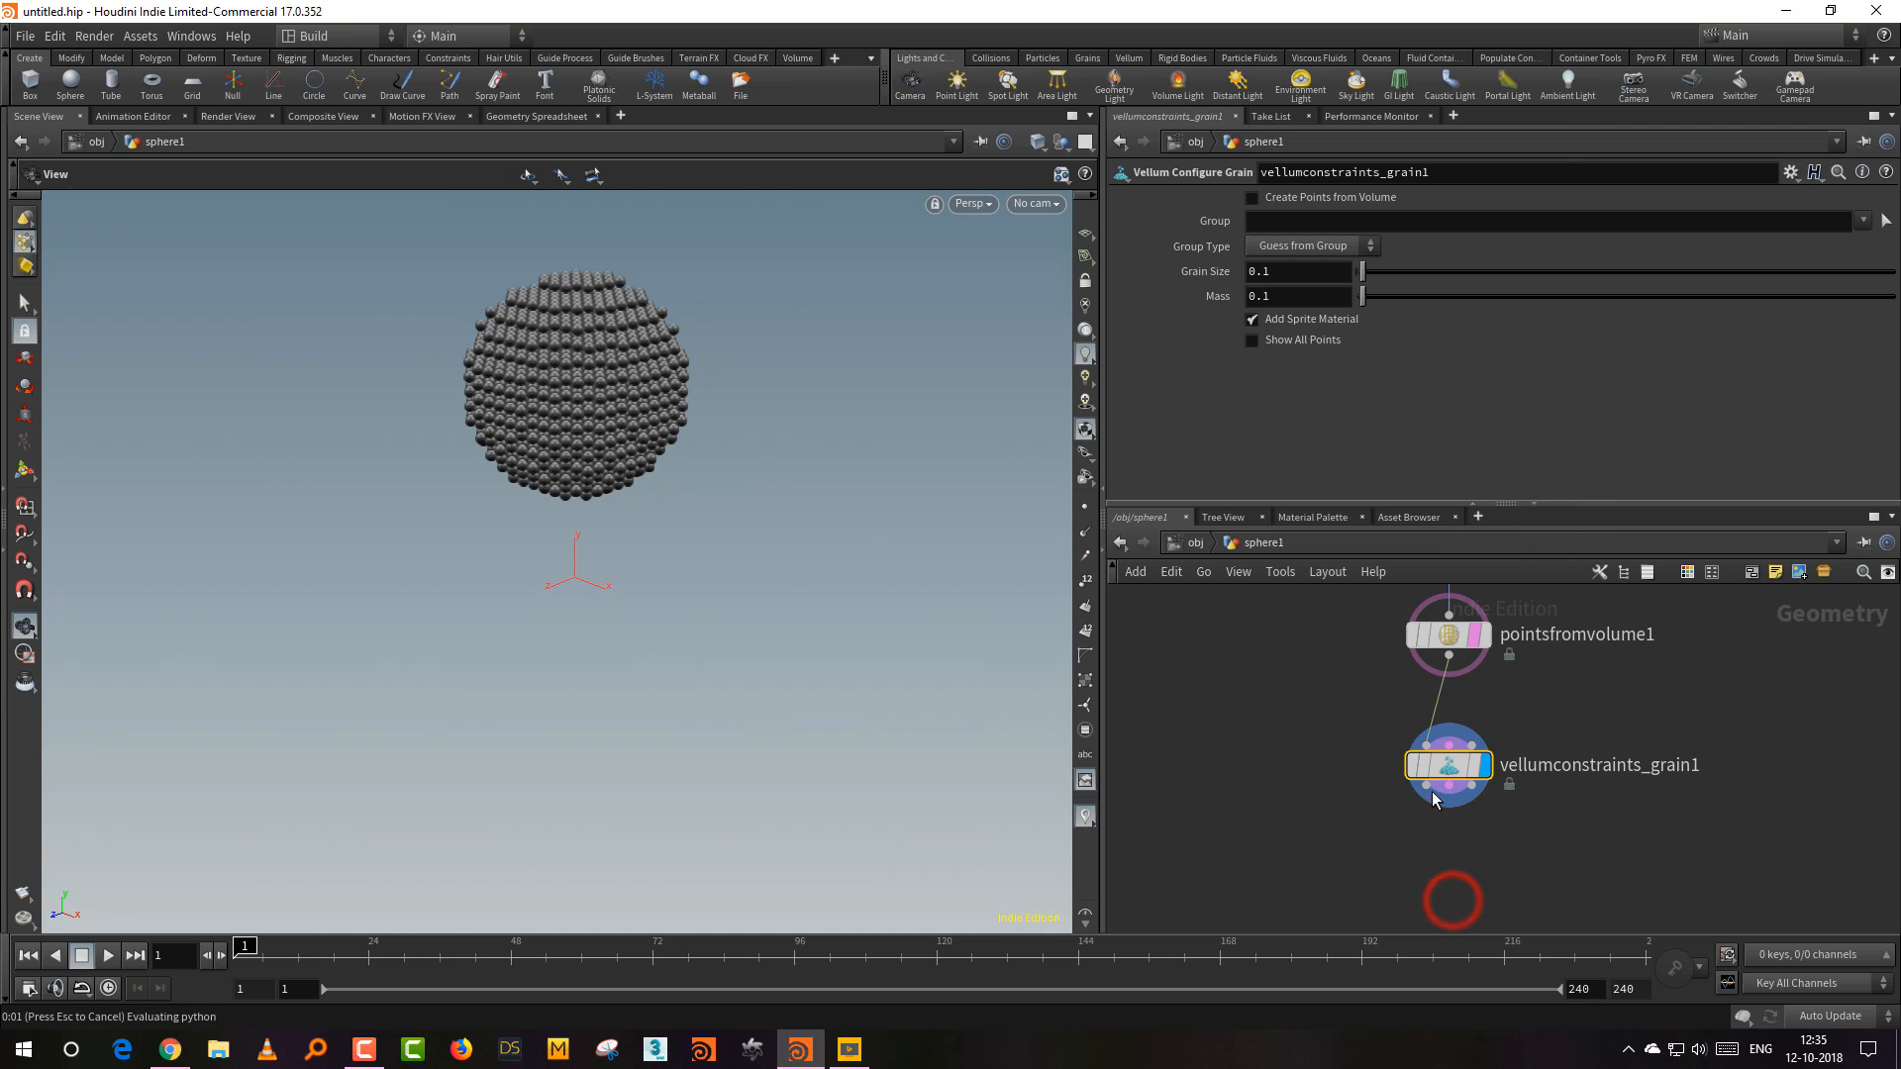
middle_drag(1351, 840, 1348, 793)
drag(1423, 740, 1424, 832)
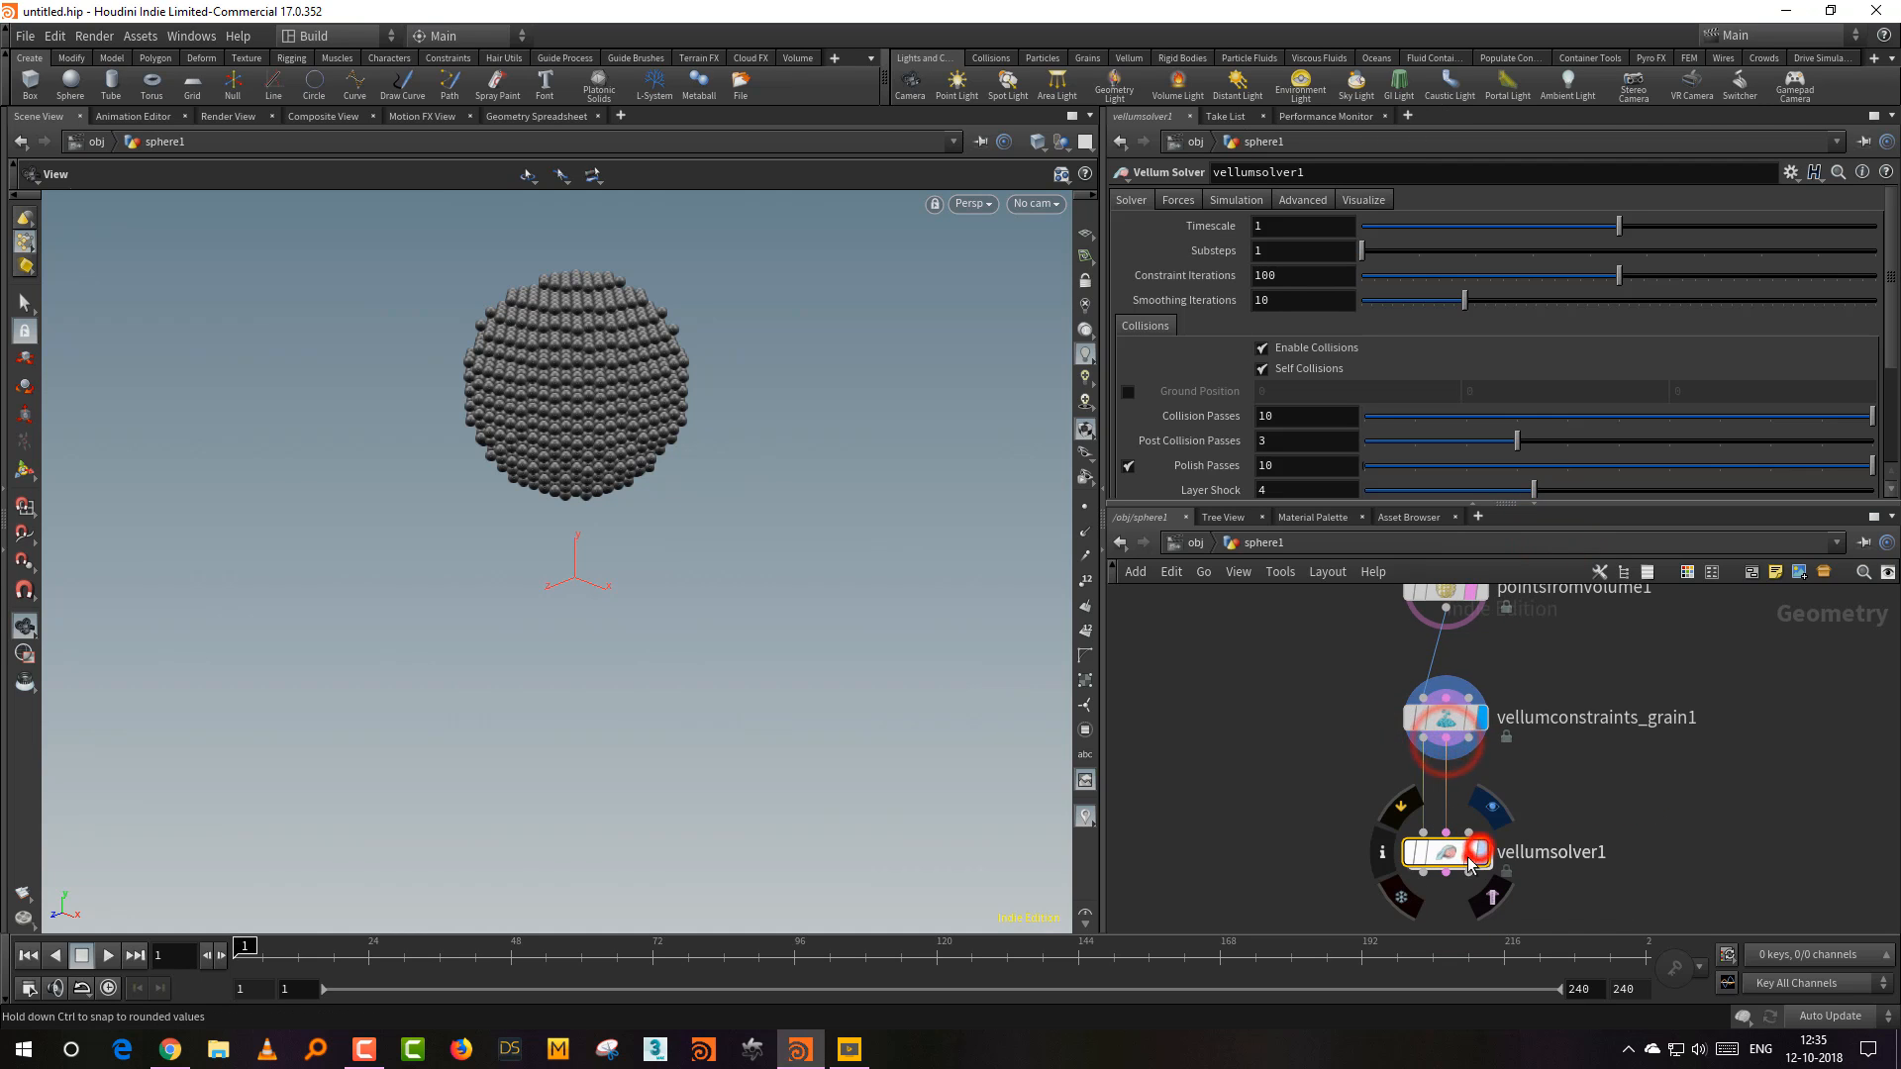
click(1477, 855)
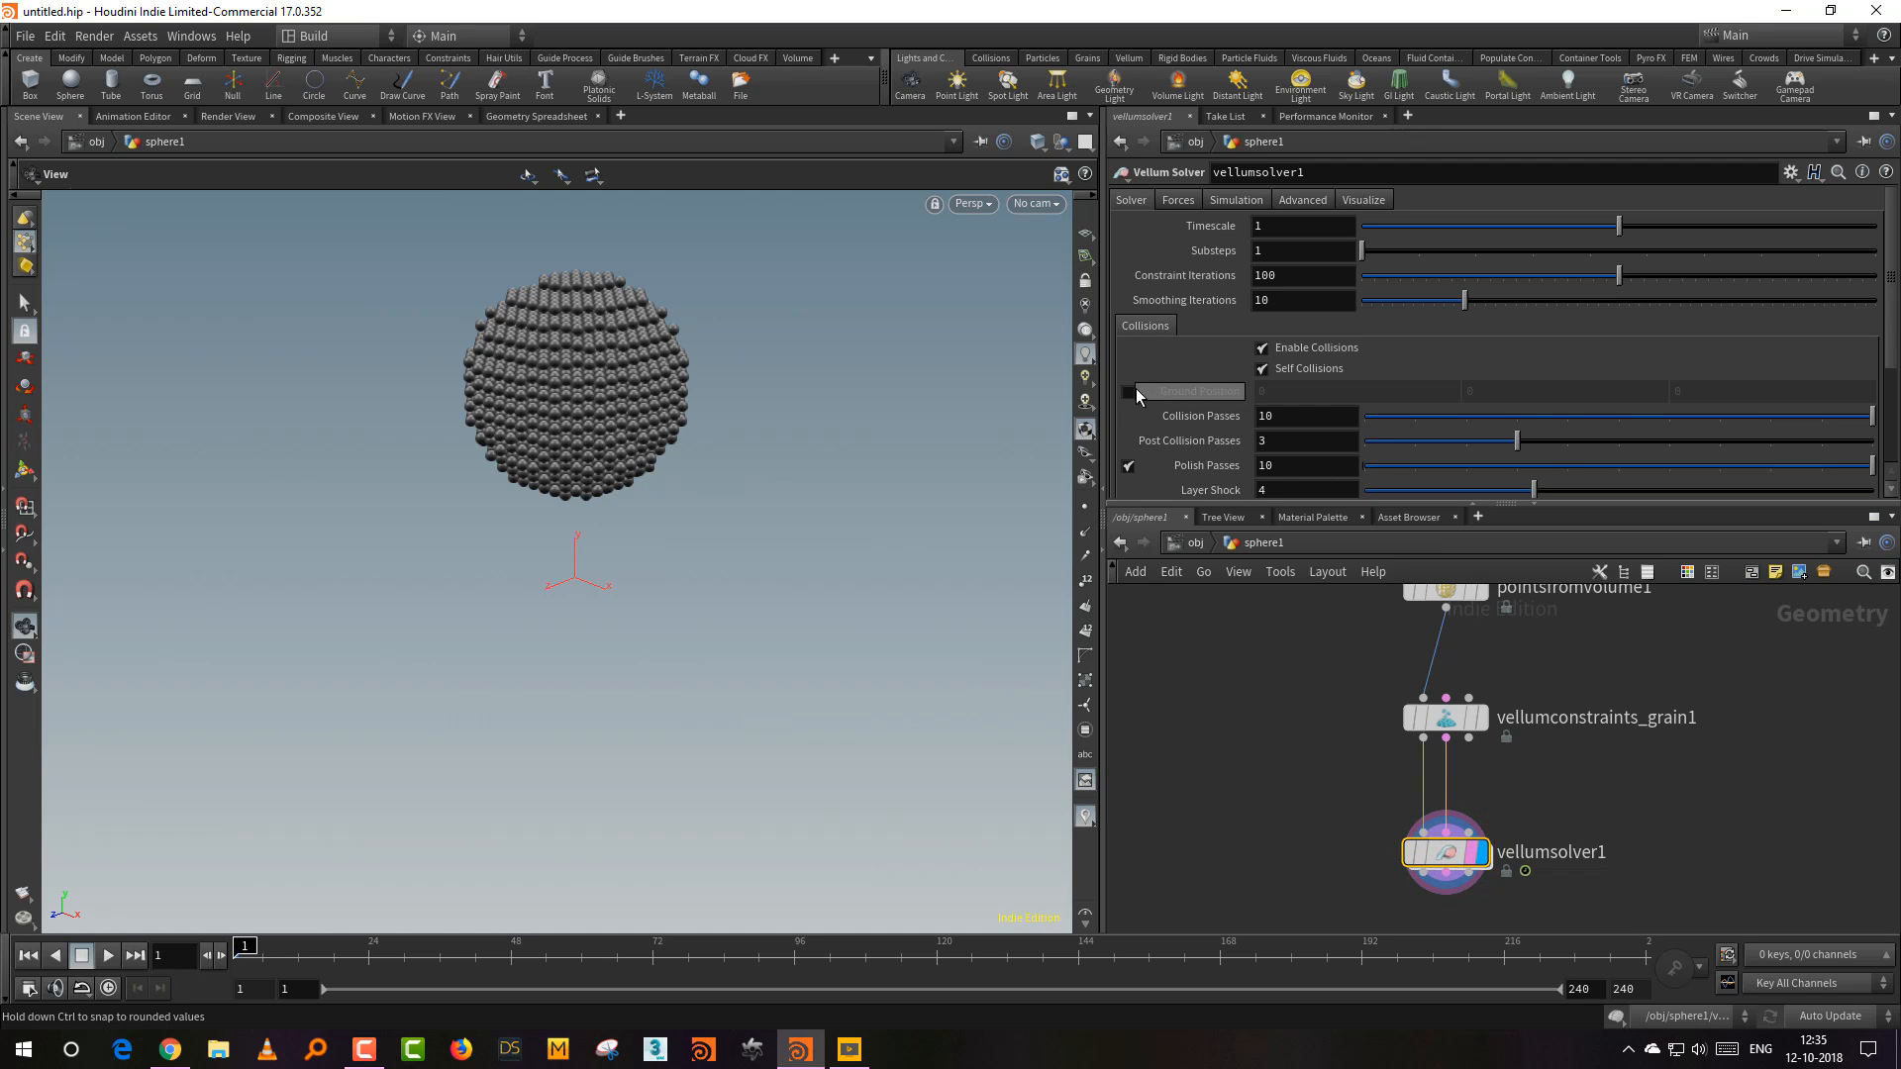
Step: Enable the solver's Ground Position at 0, 0, 0 and play the grain simulation from a wider view
click(1129, 391)
right_drag(709, 662, 626, 716)
drag(627, 713, 688, 688)
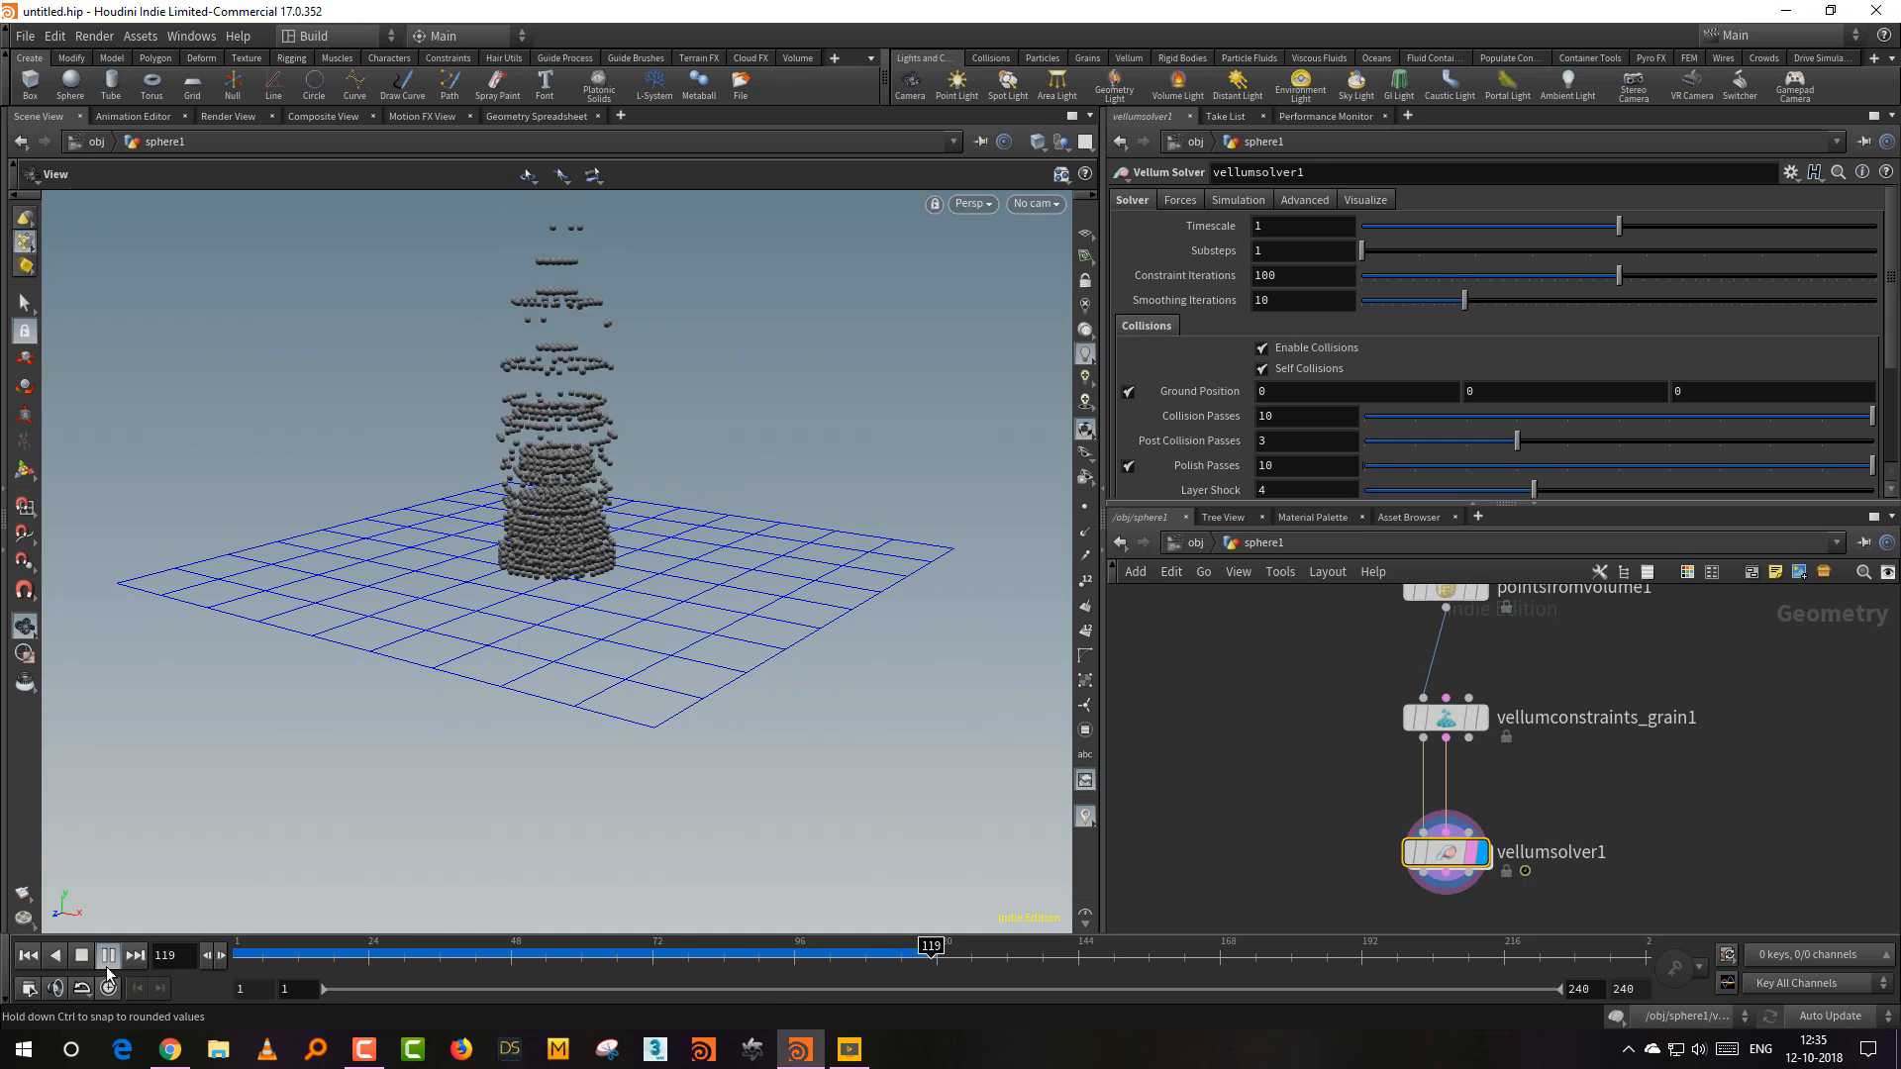
click(80, 954)
Step: Set vellumconstraints_grain1's Grain Size to 0.06, play the simulation, and return to frame 1
middle_drag(1196, 766, 1171, 890)
drag(1254, 786, 1475, 697)
drag(1322, 801, 1500, 861)
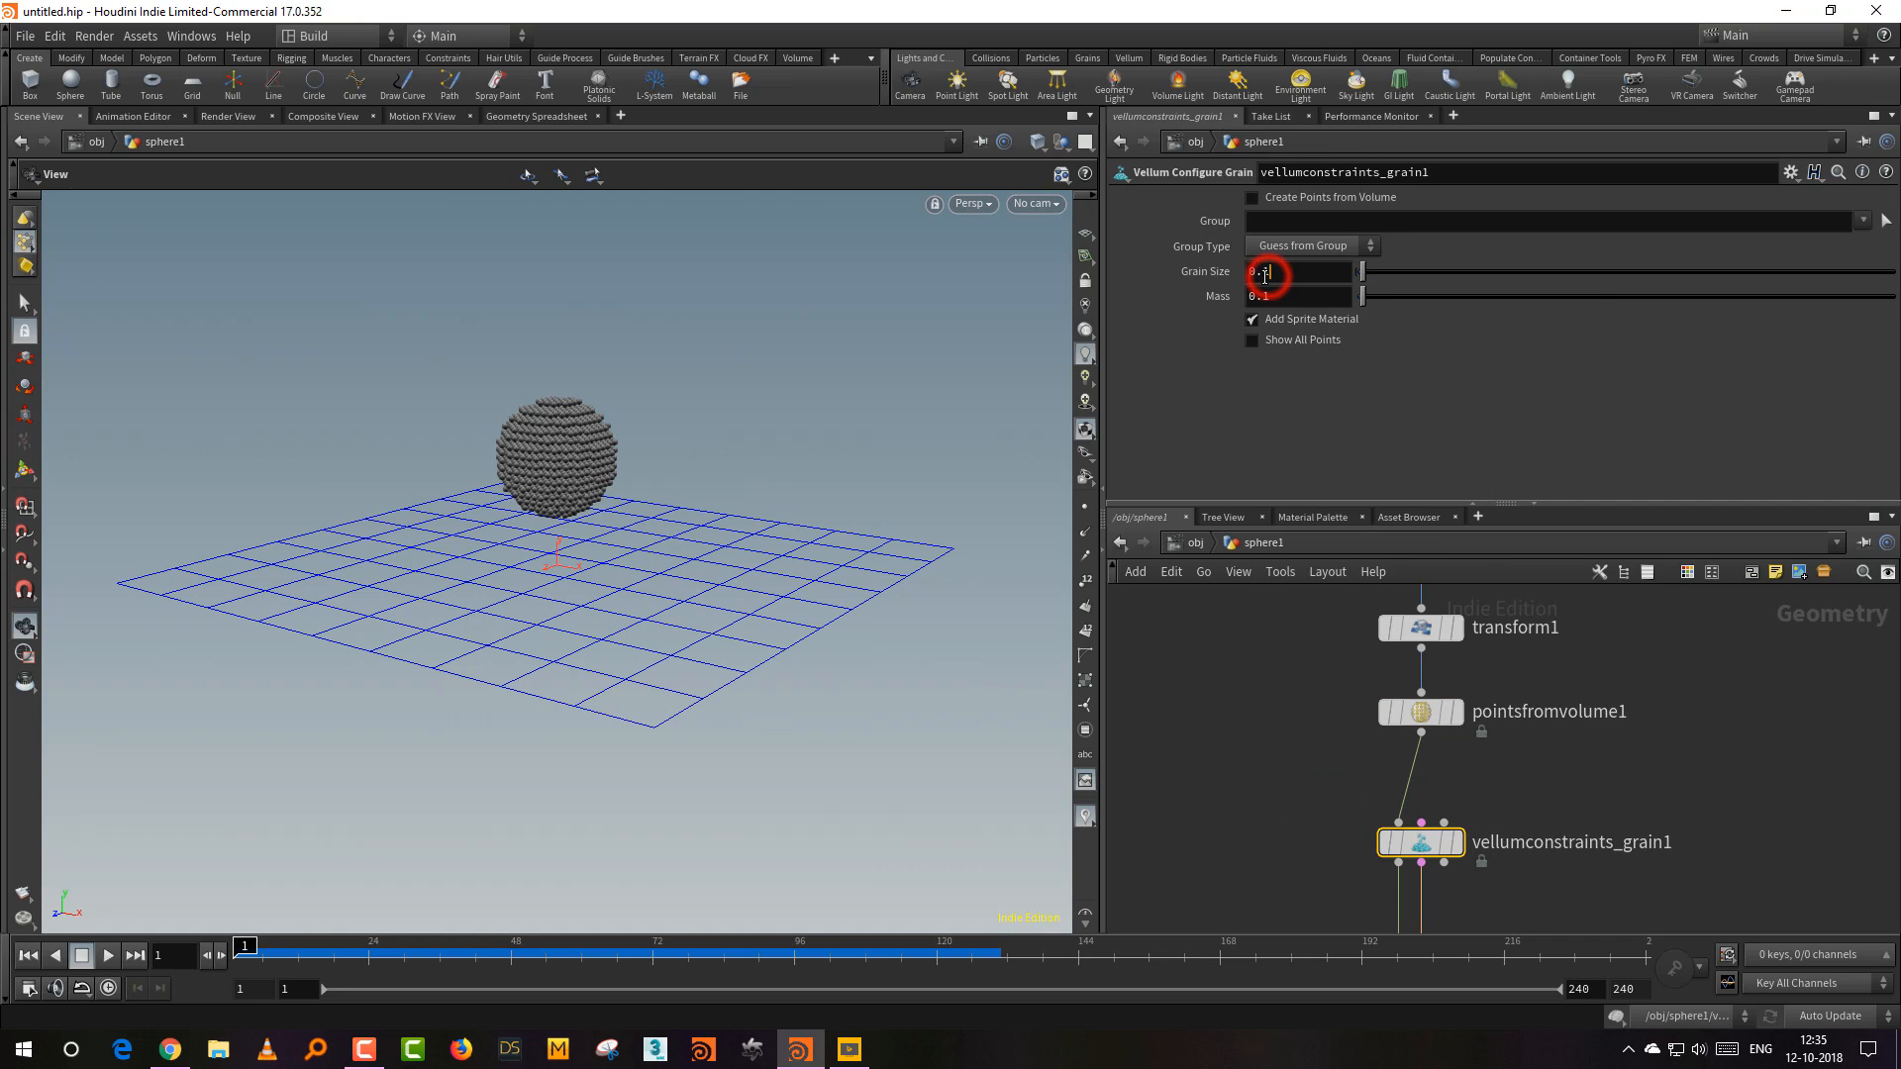
text(1)
key(Return)
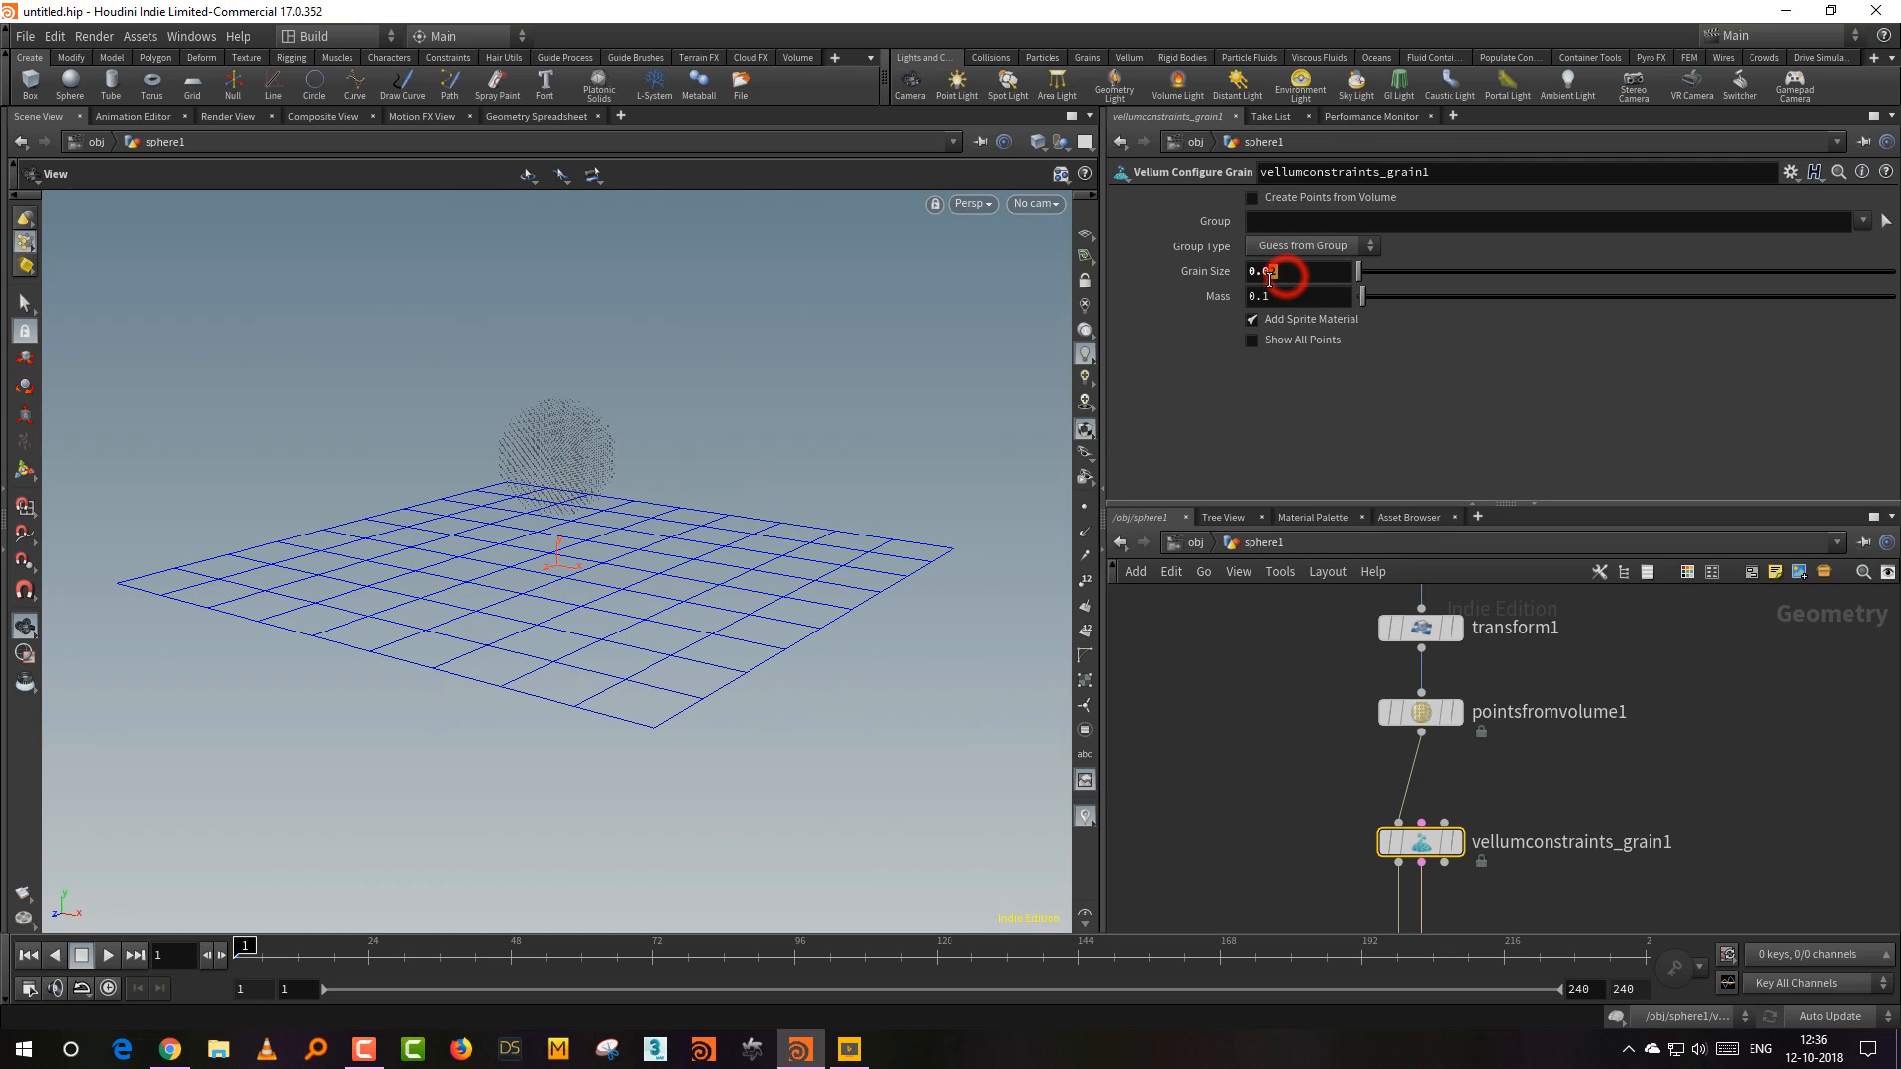
key(Return)
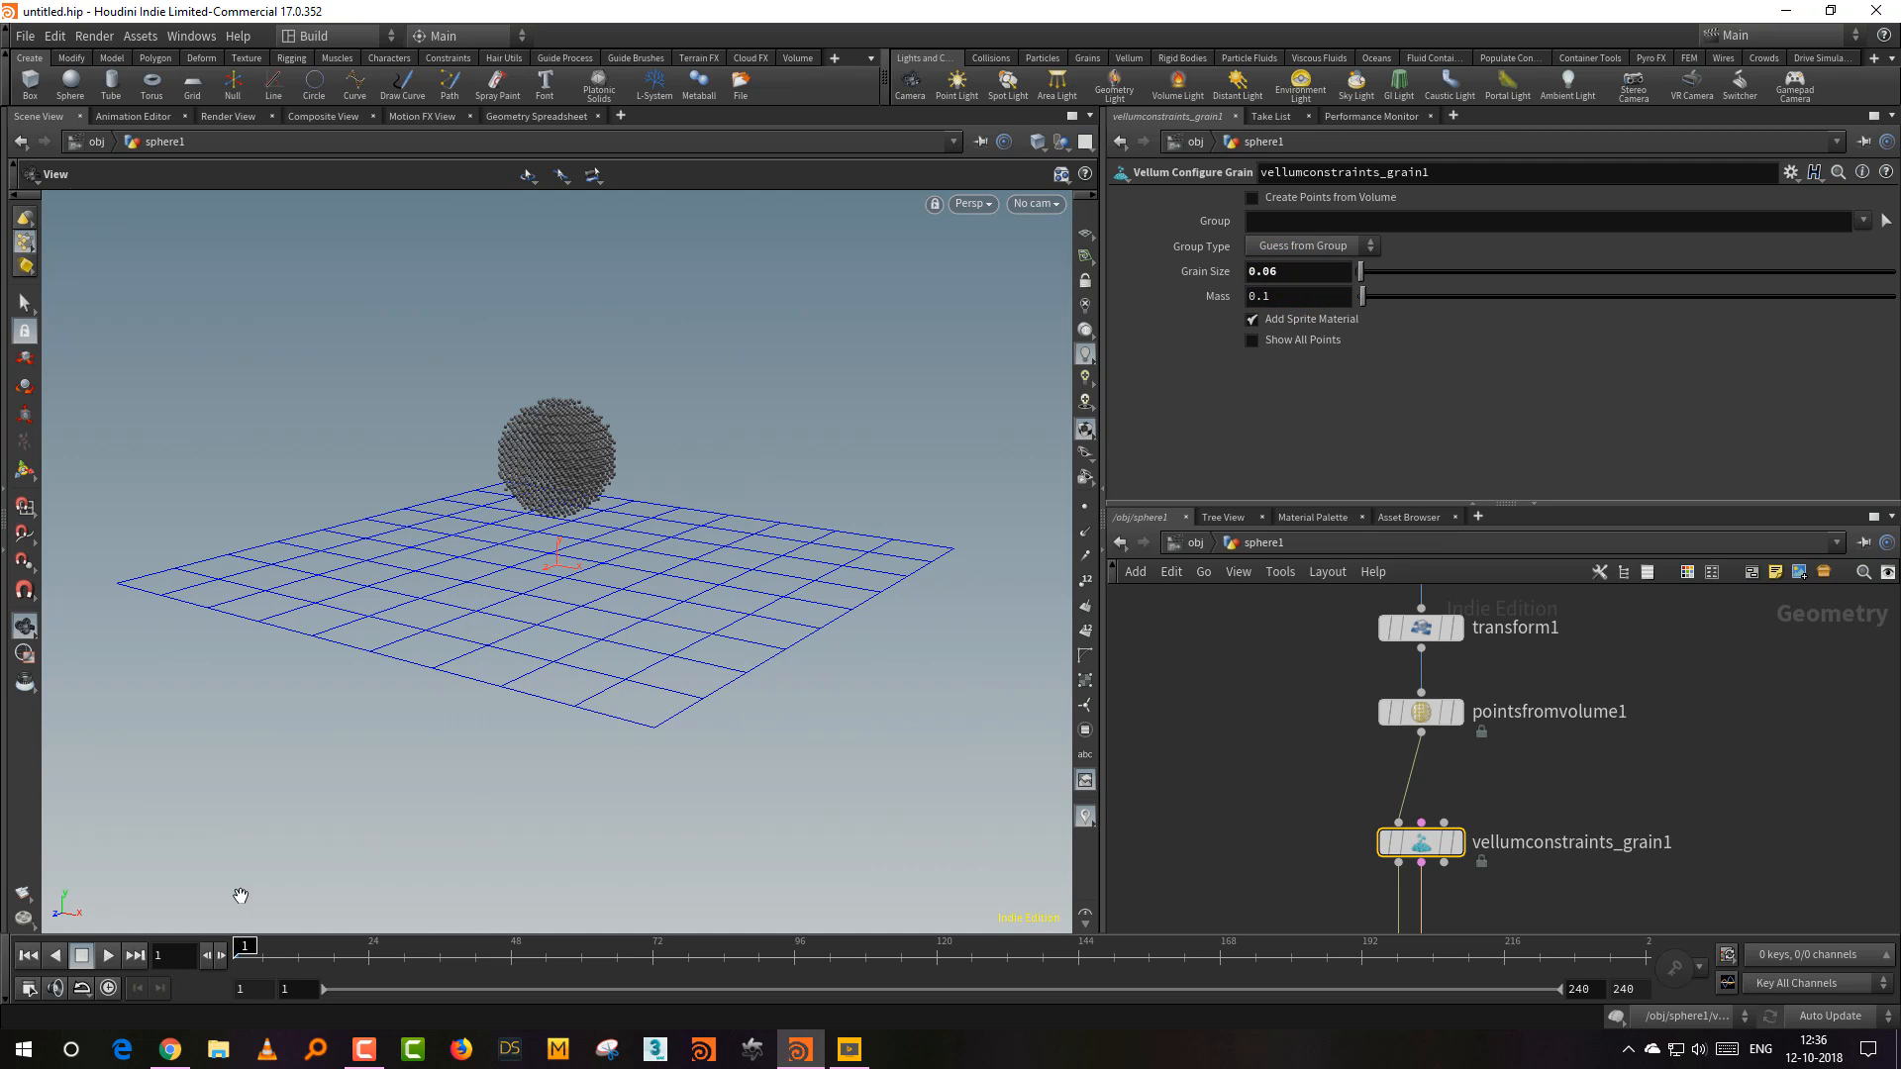
click(109, 956)
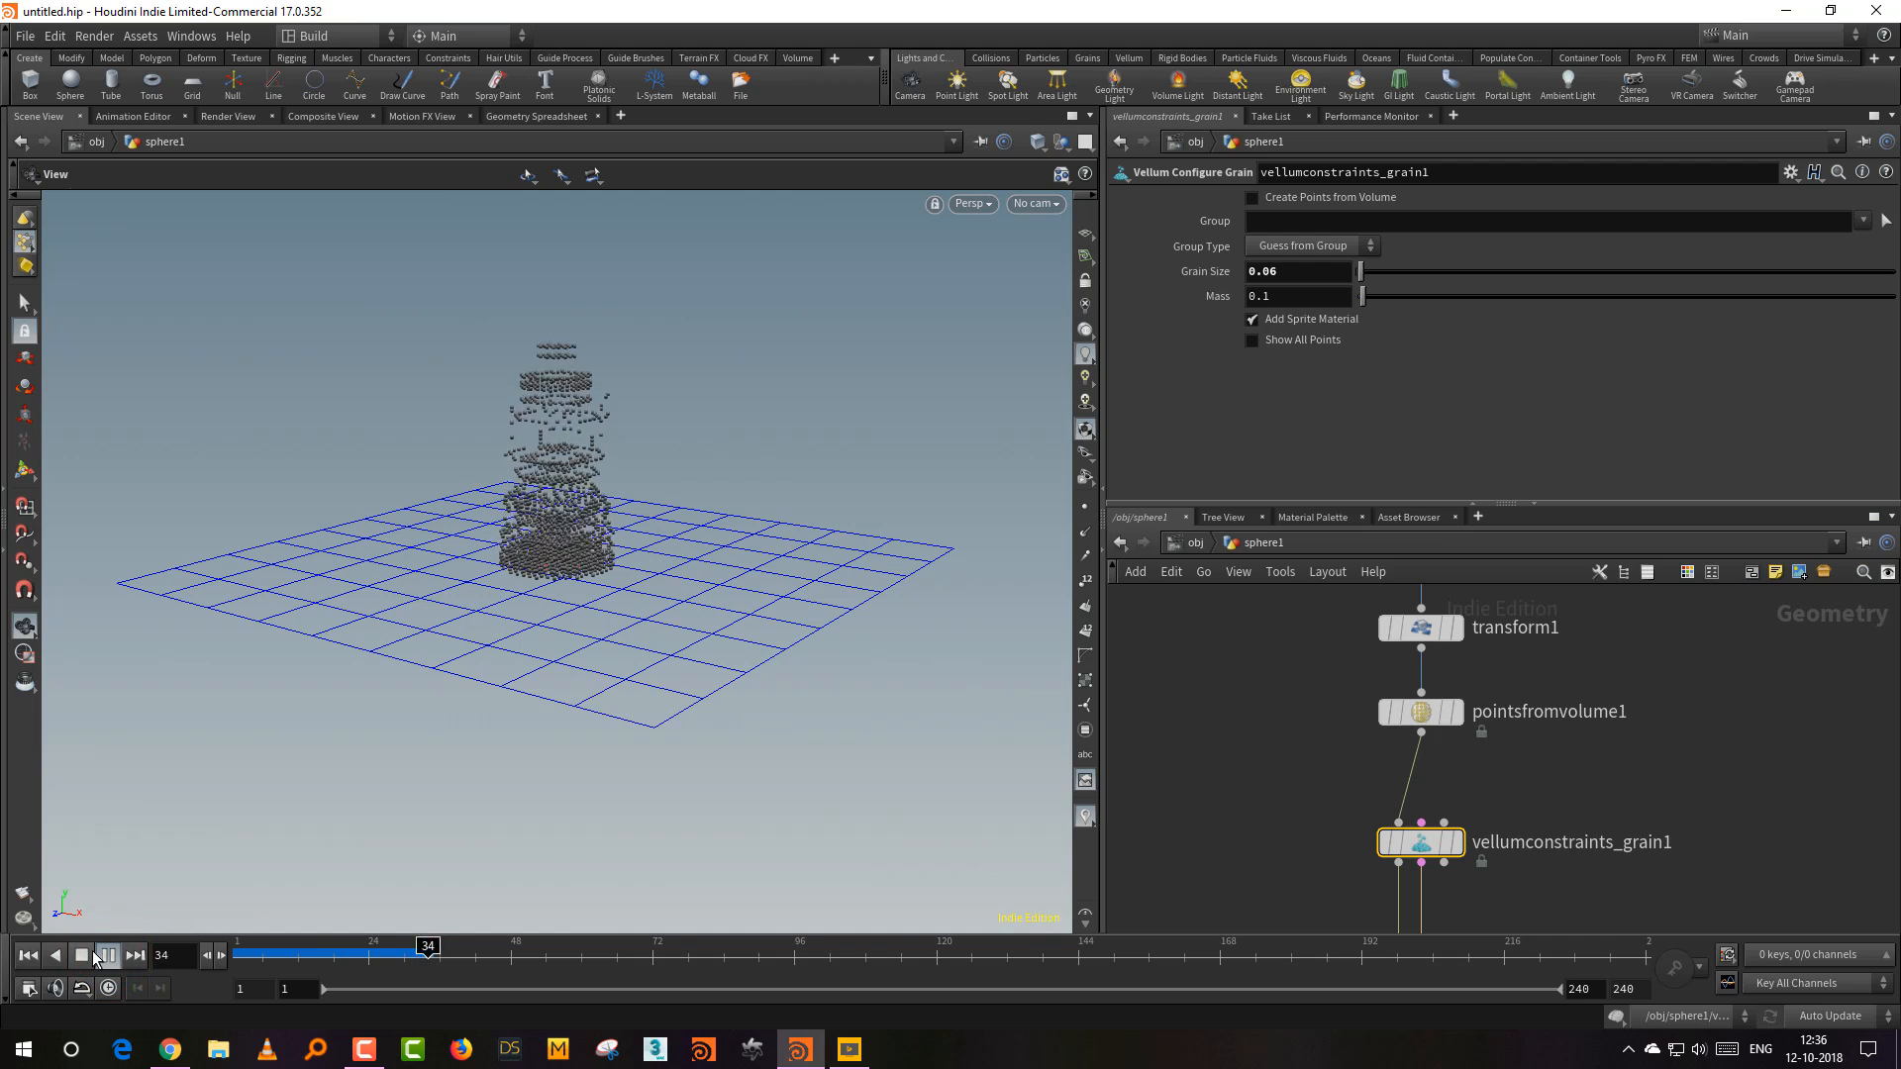
click(91, 956)
click(30, 955)
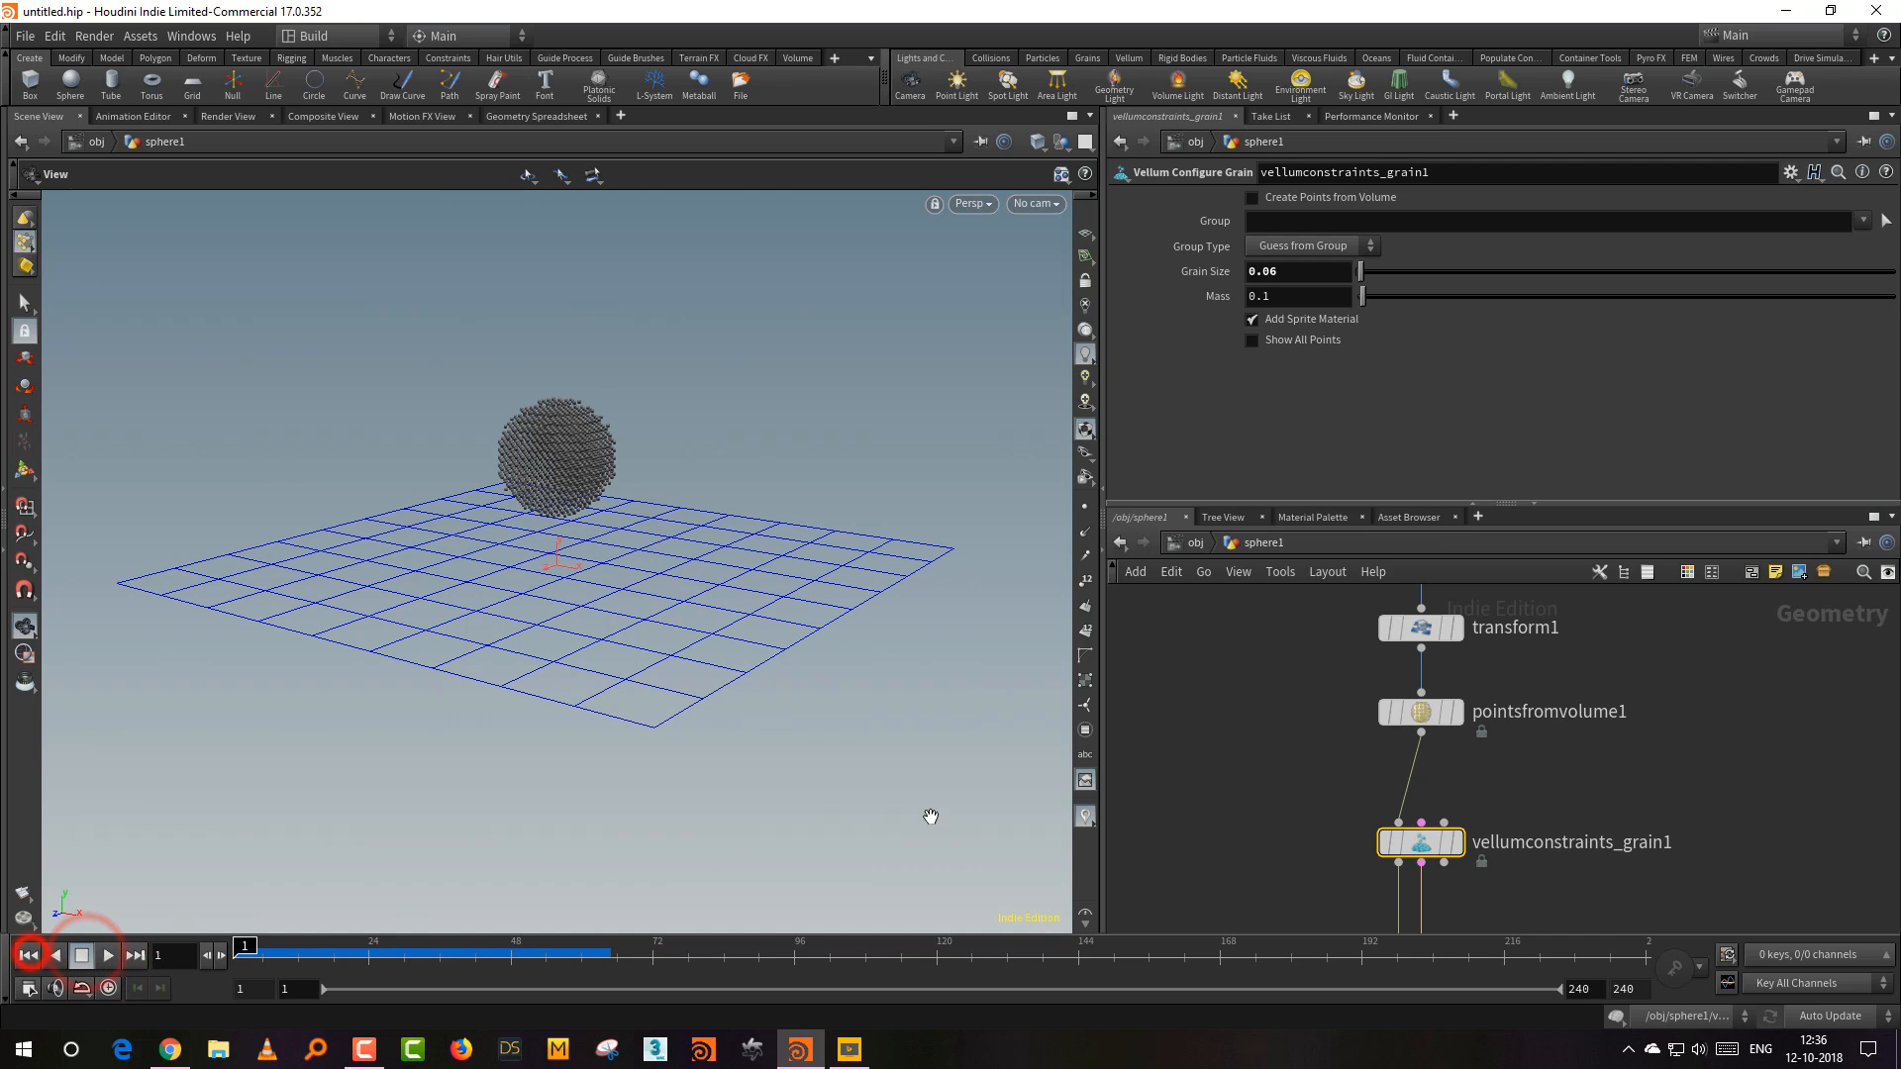
Step: Set pointsfromvolume1's Jitter Scale to 0.23, play the simulation, and return to frame 1
middle_drag(1341, 740, 1320, 805)
drag(1302, 758, 1511, 824)
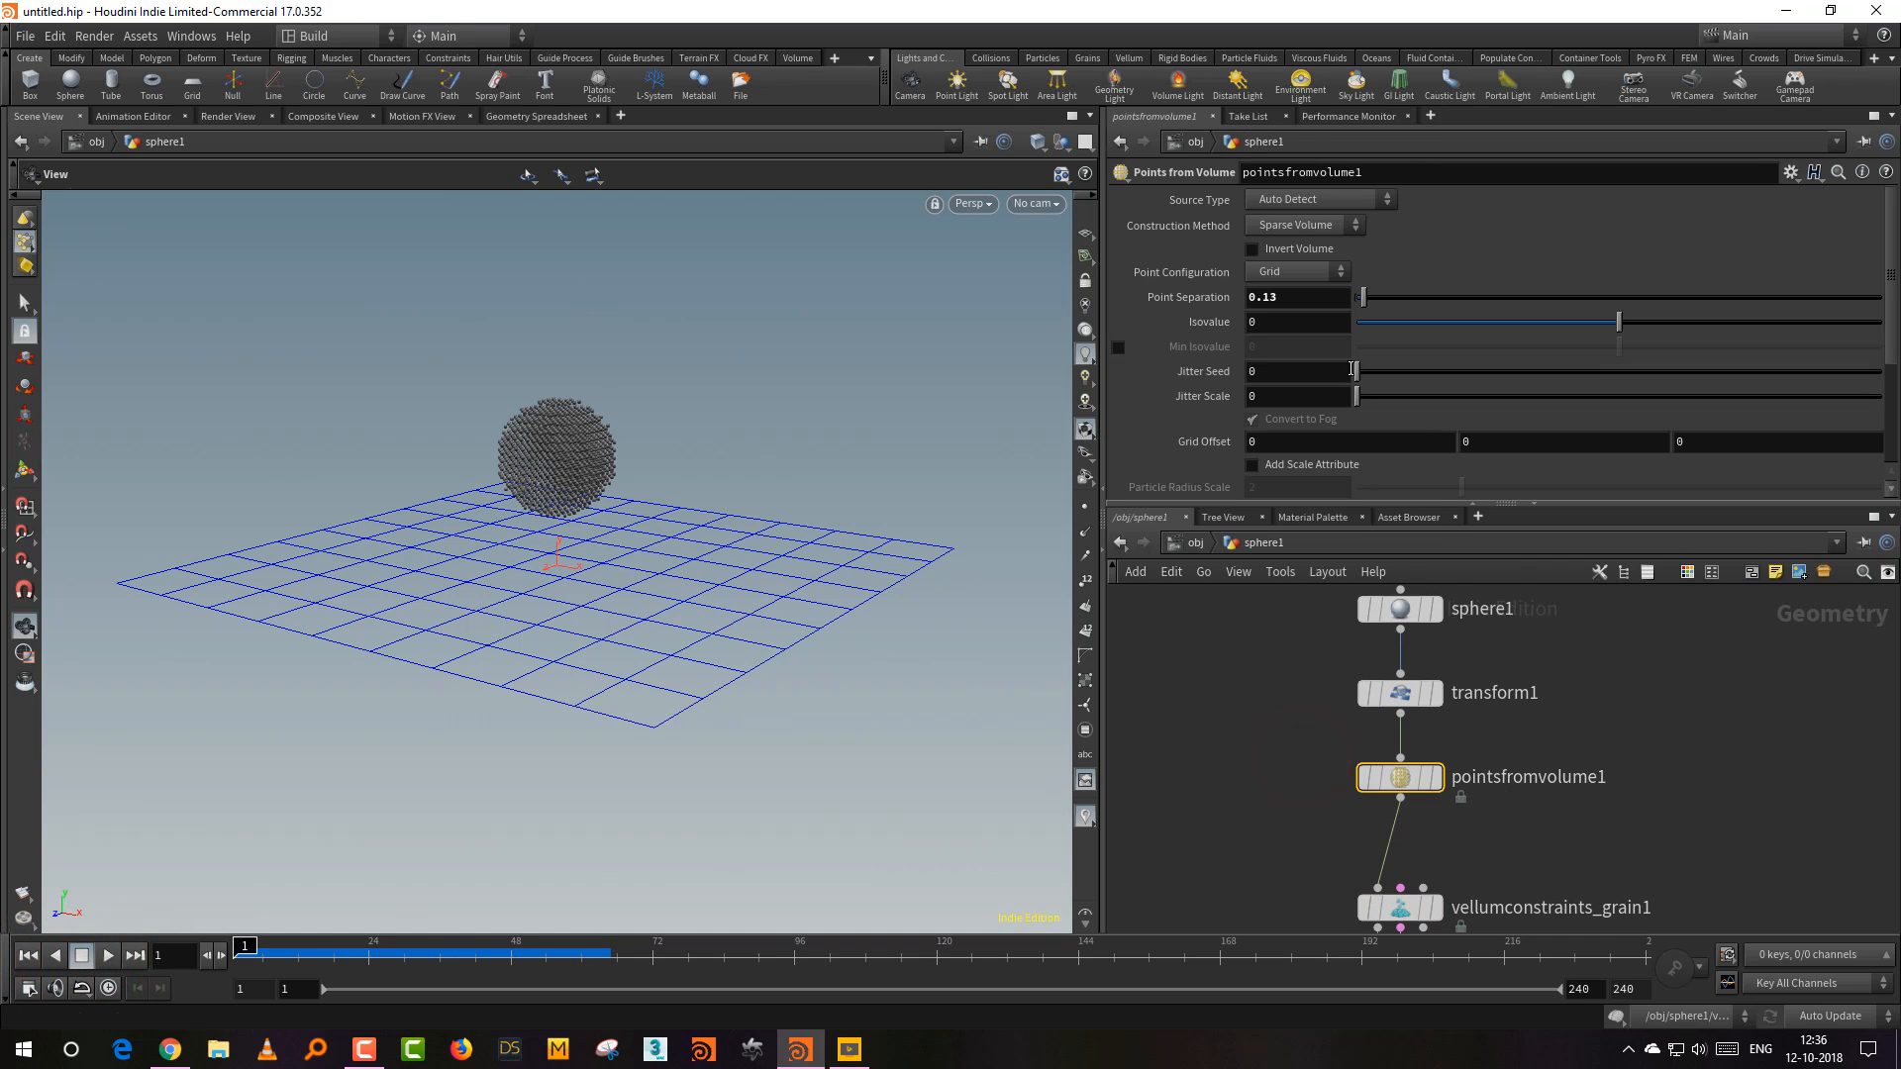
drag(1376, 395, 1368, 398)
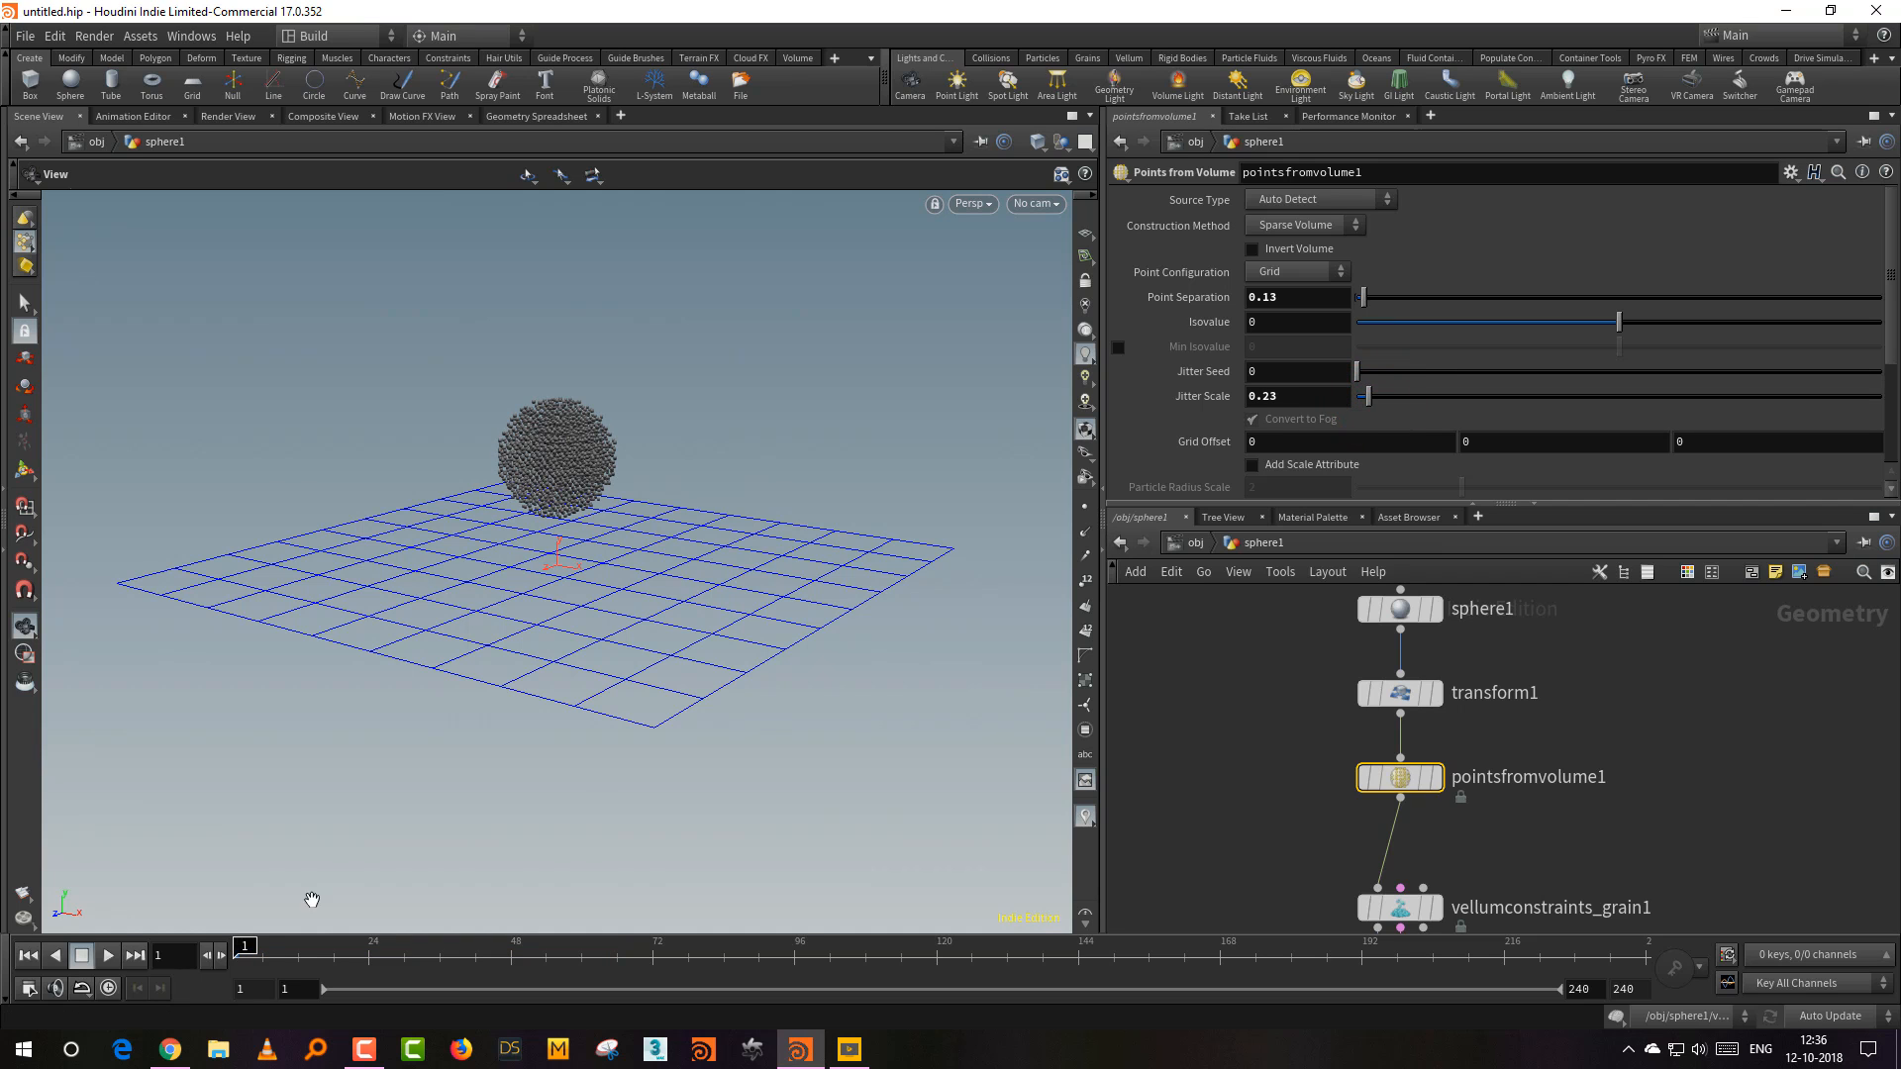
click(108, 957)
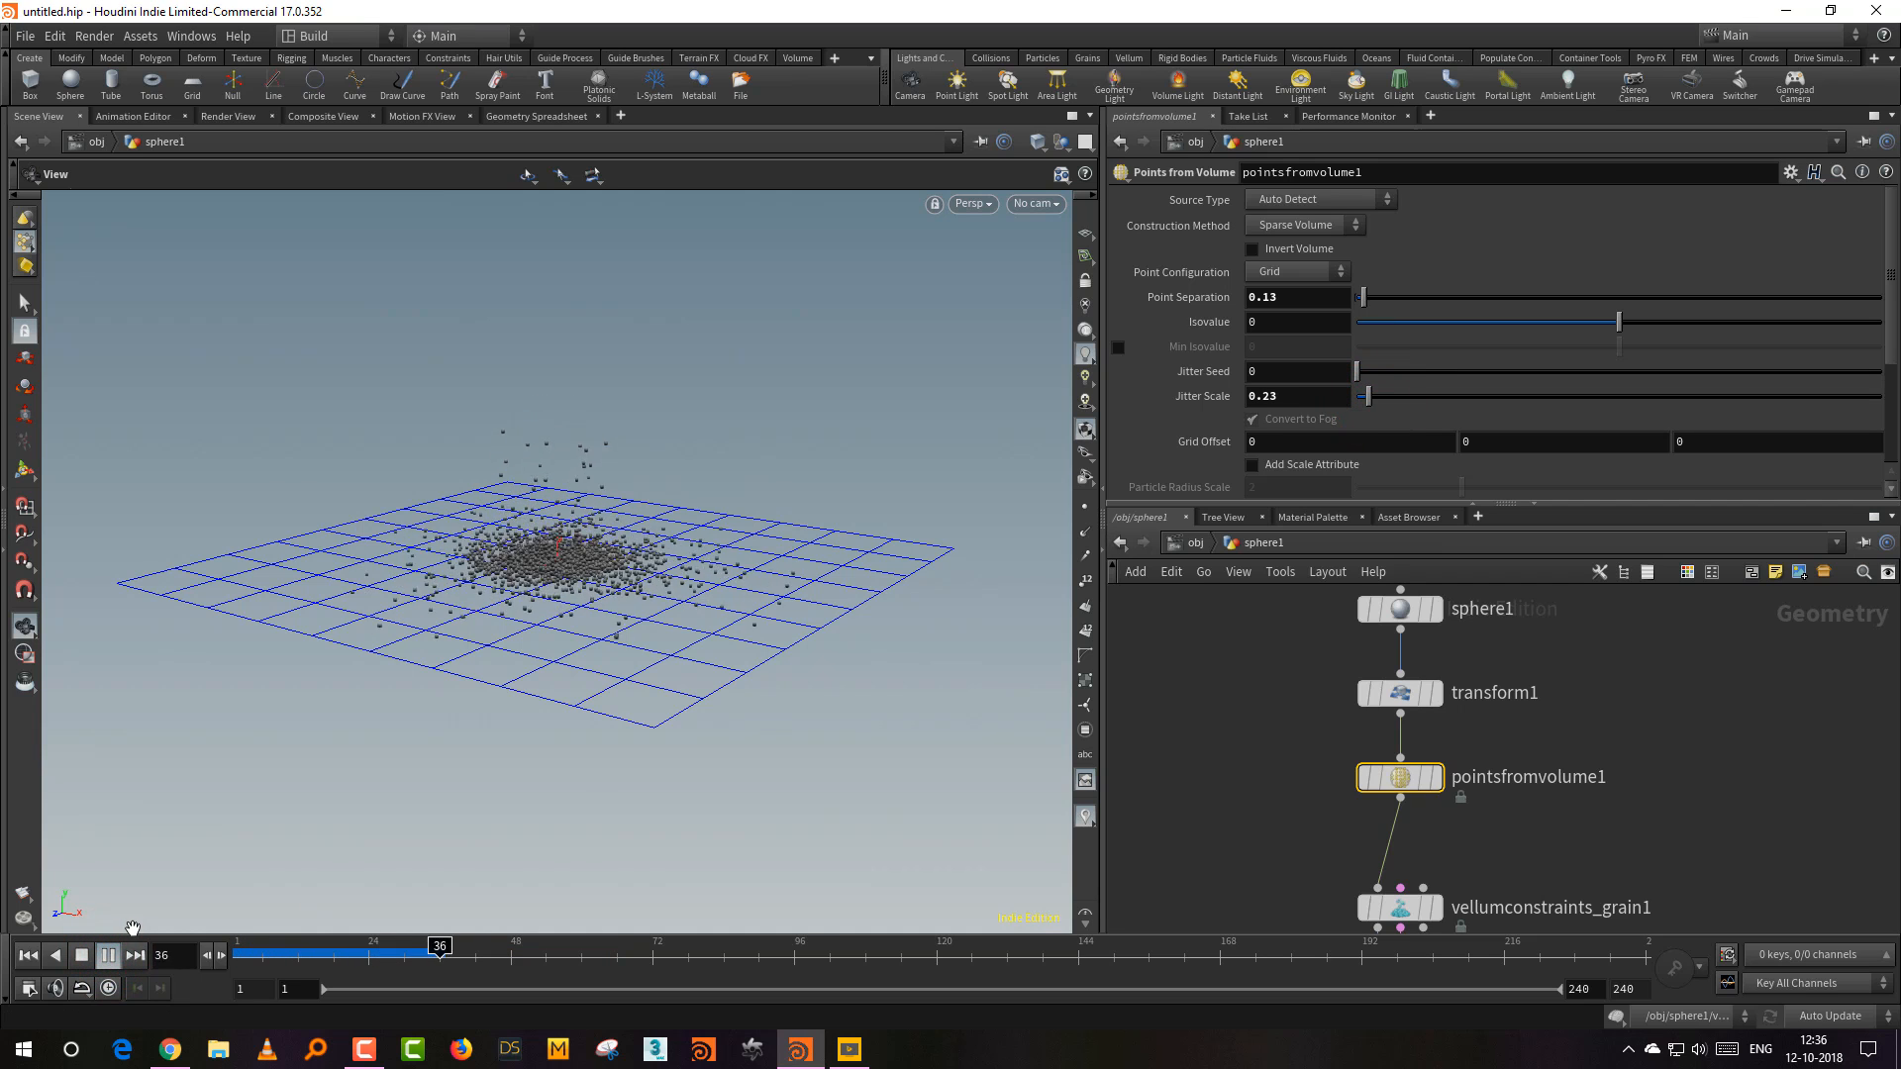
click(81, 956)
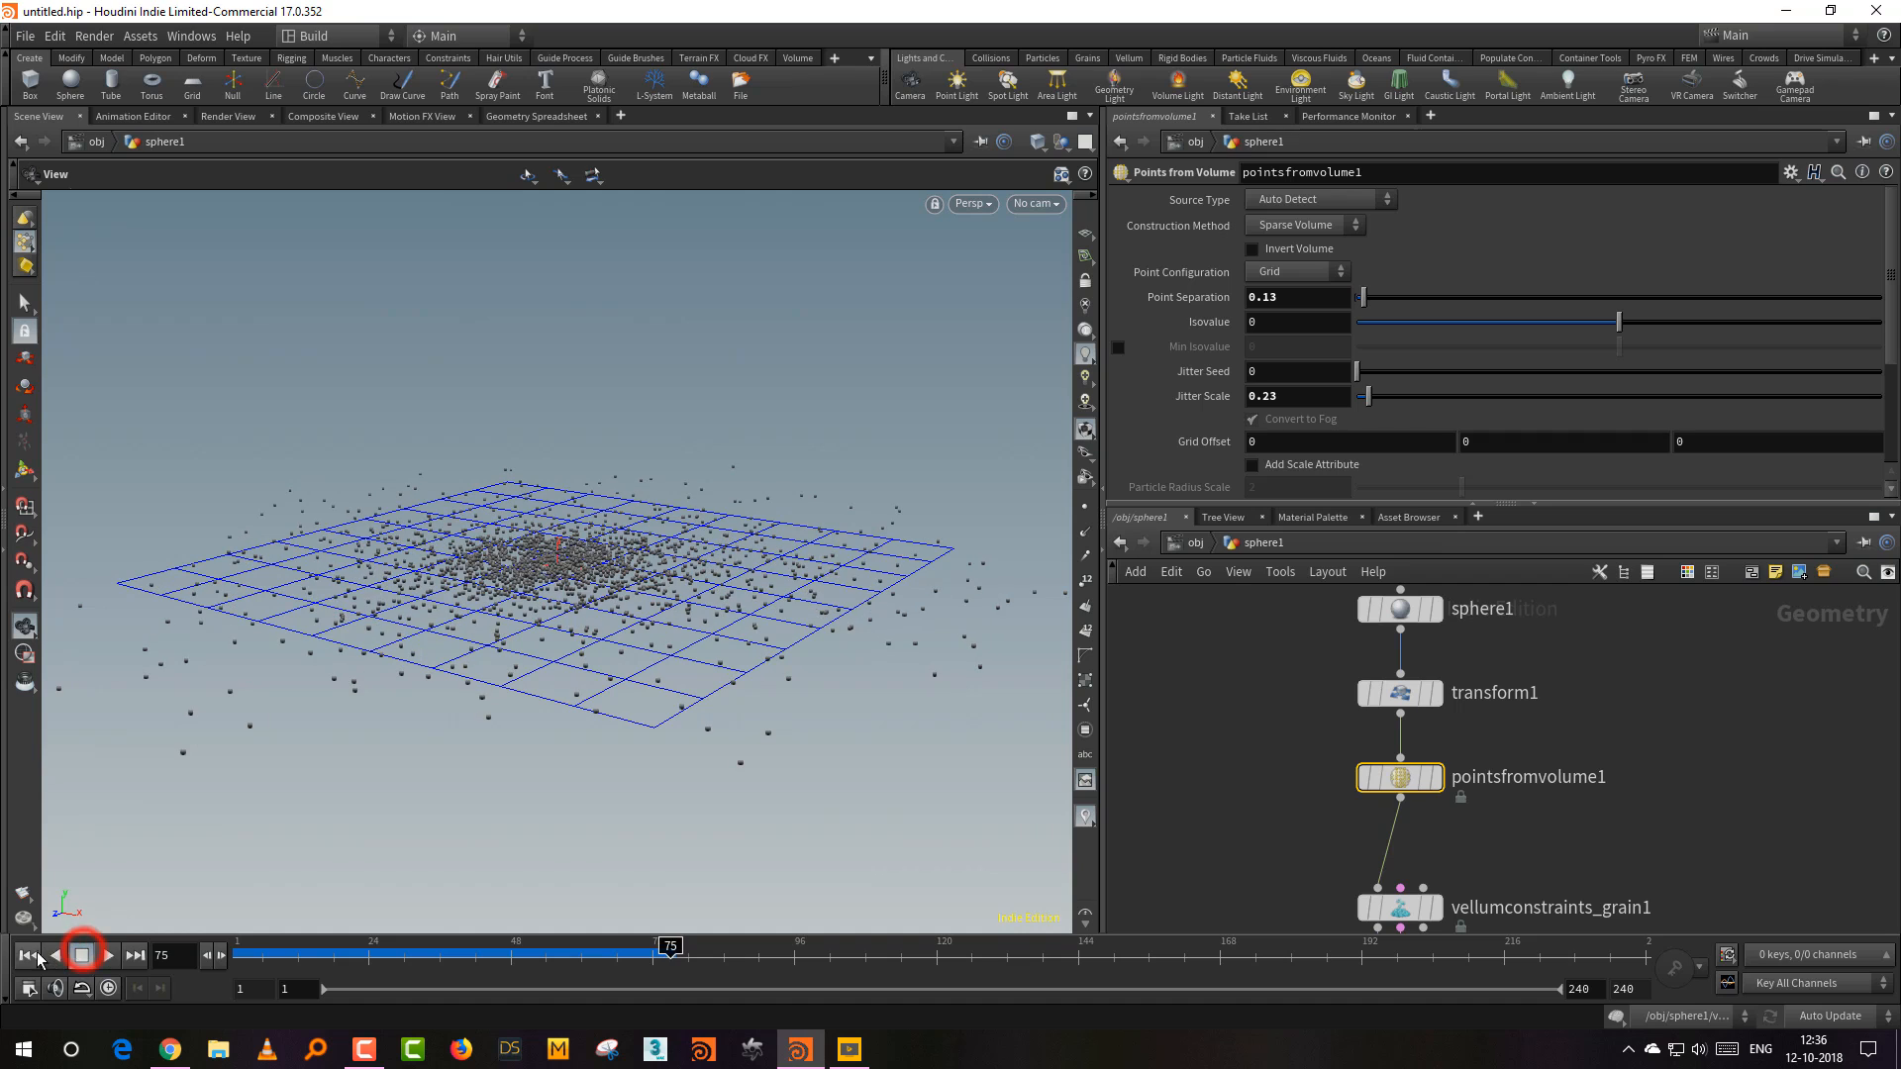
click(28, 955)
Step: Set vellumsolver1's friction Static Threshold to 1.91, test the simulation, and return to frame 1
middle_drag(1570, 828, 1563, 752)
click(1561, 768)
middle_drag(1514, 898, 1532, 838)
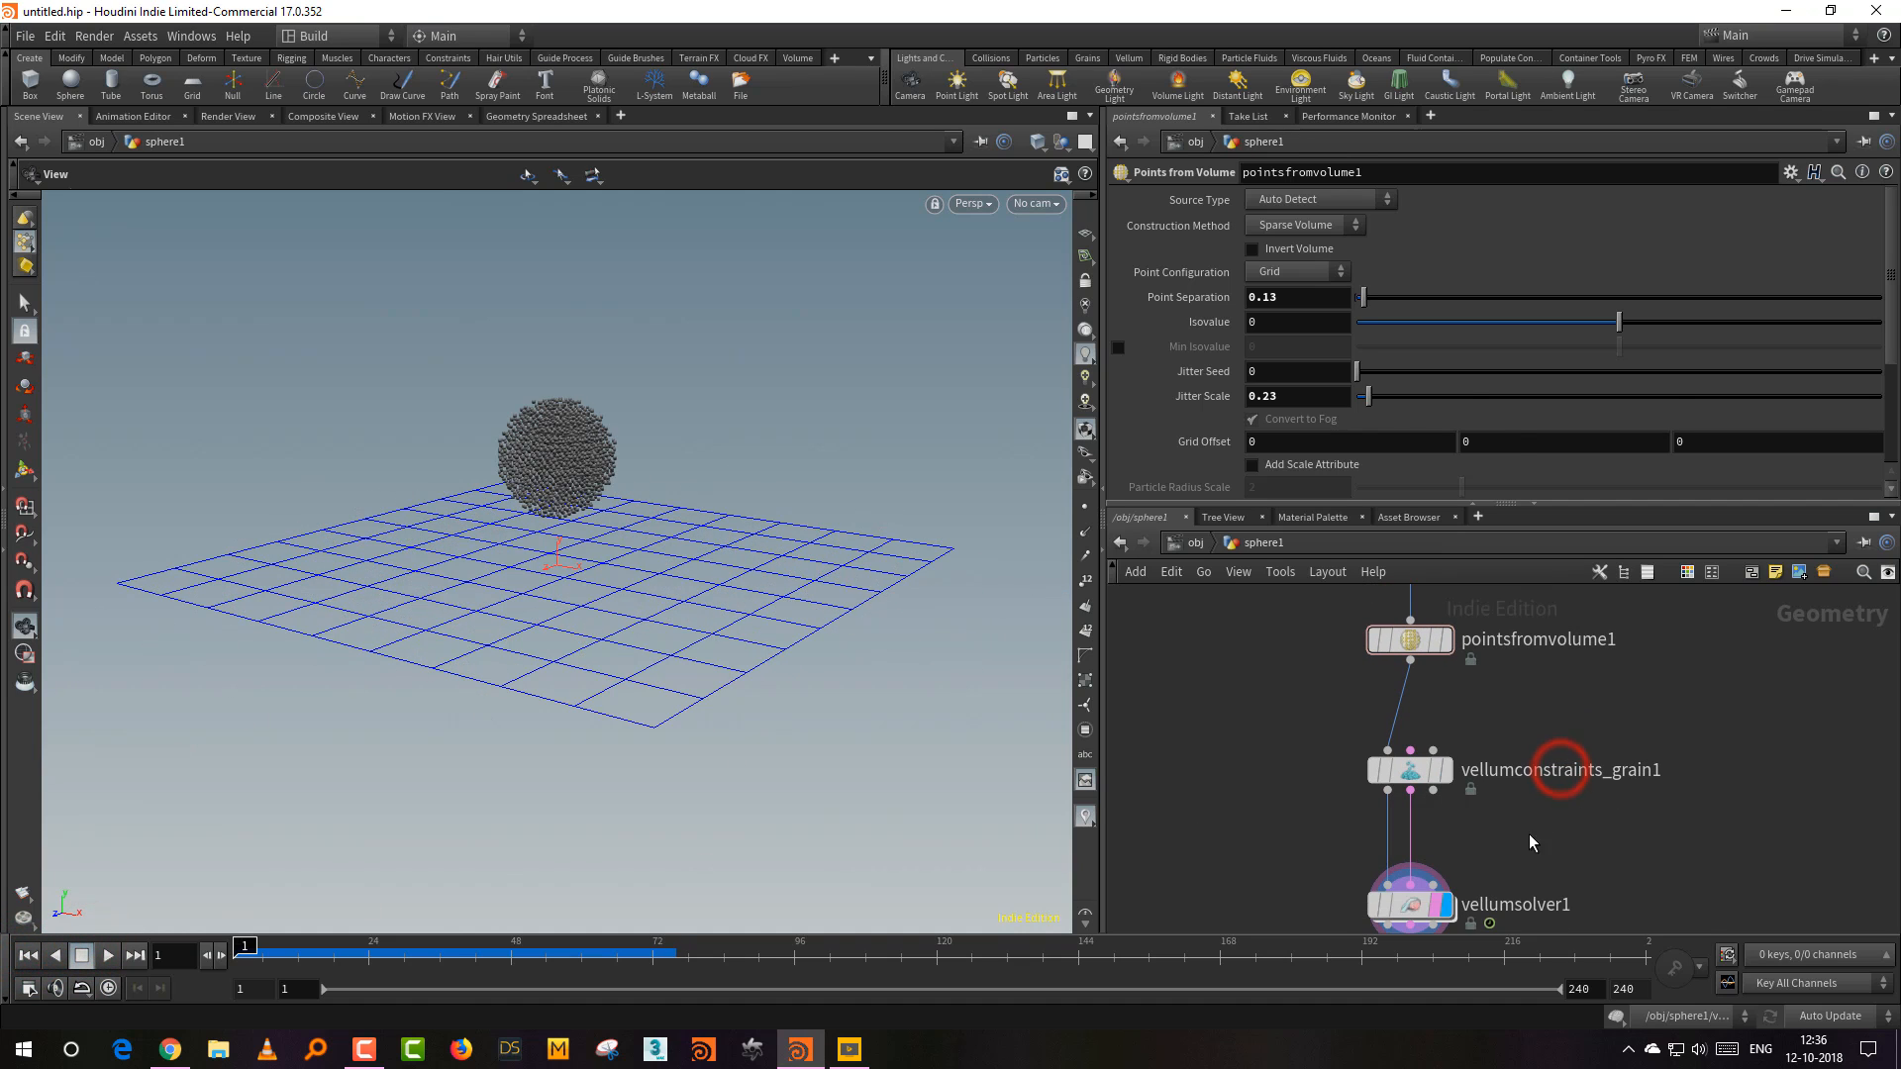
drag(1542, 841, 1426, 909)
drag(1307, 506, 1309, 592)
click(1188, 200)
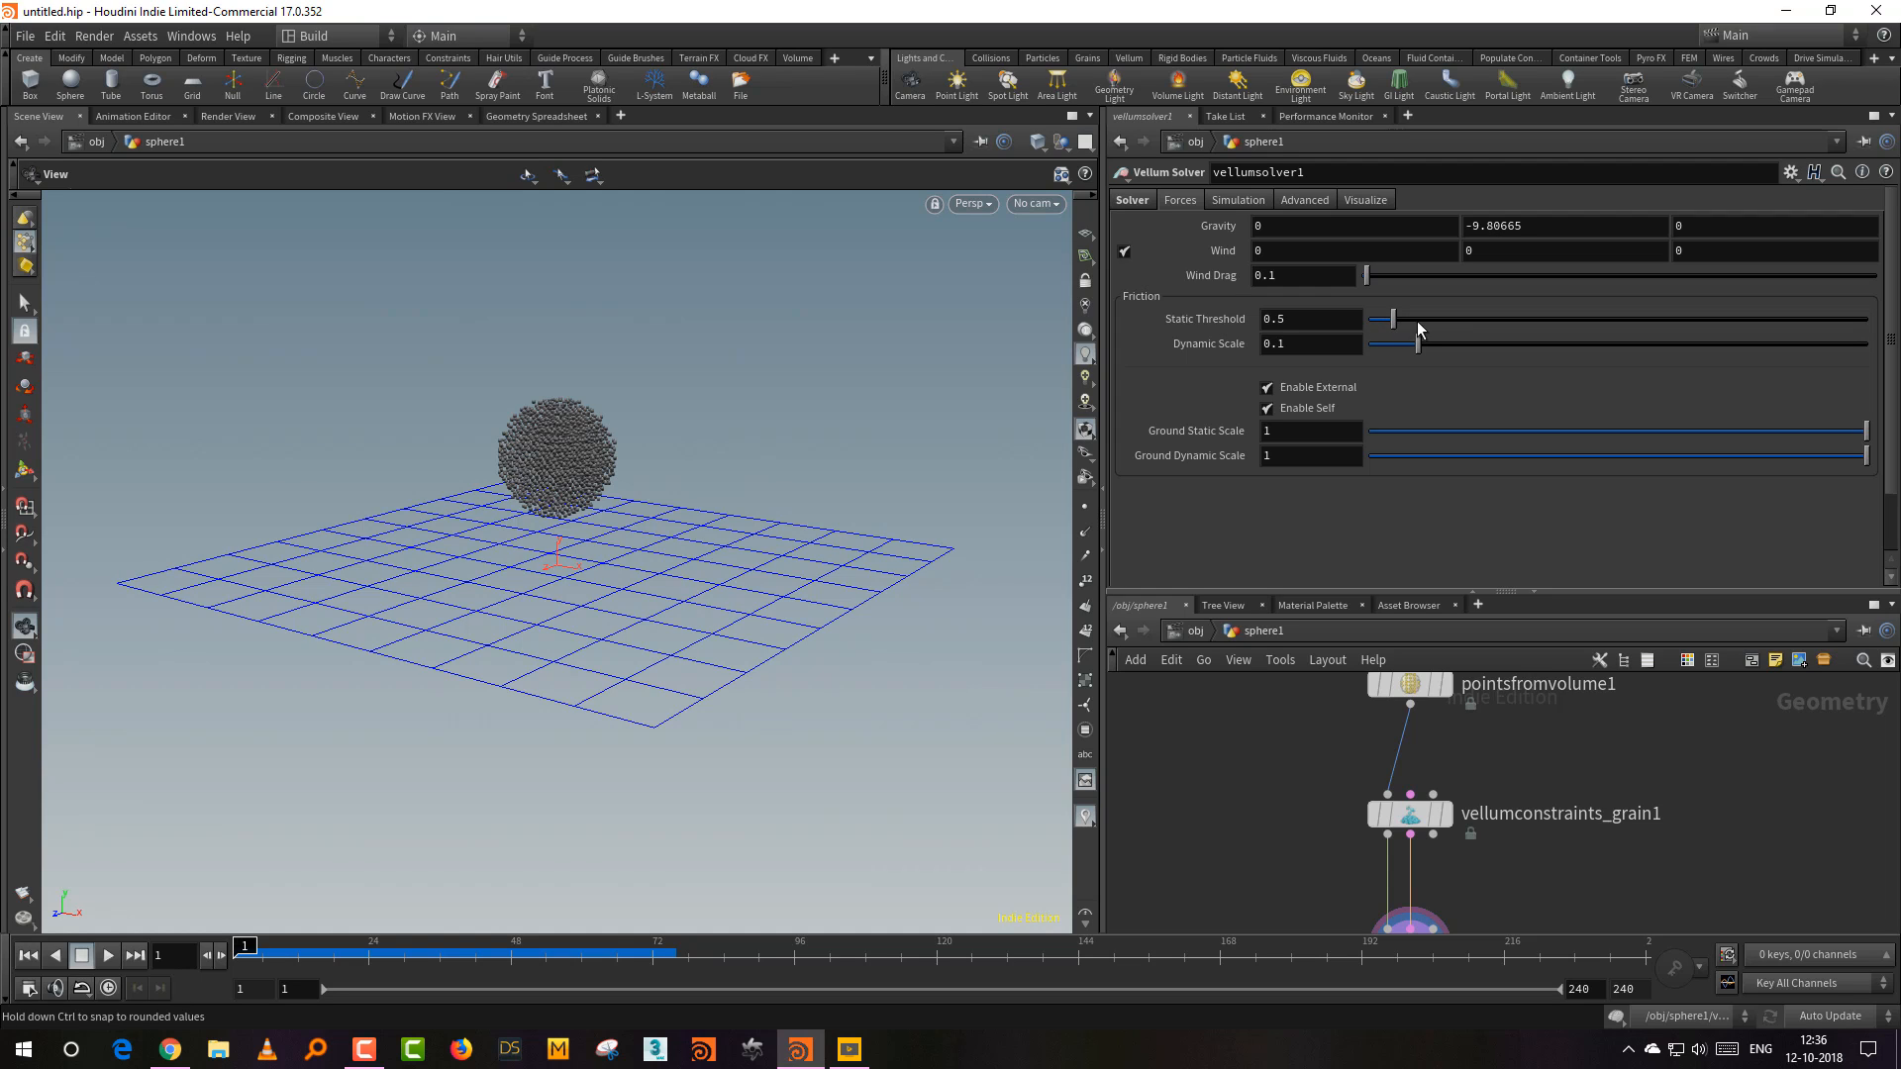
drag(1448, 319, 1544, 323)
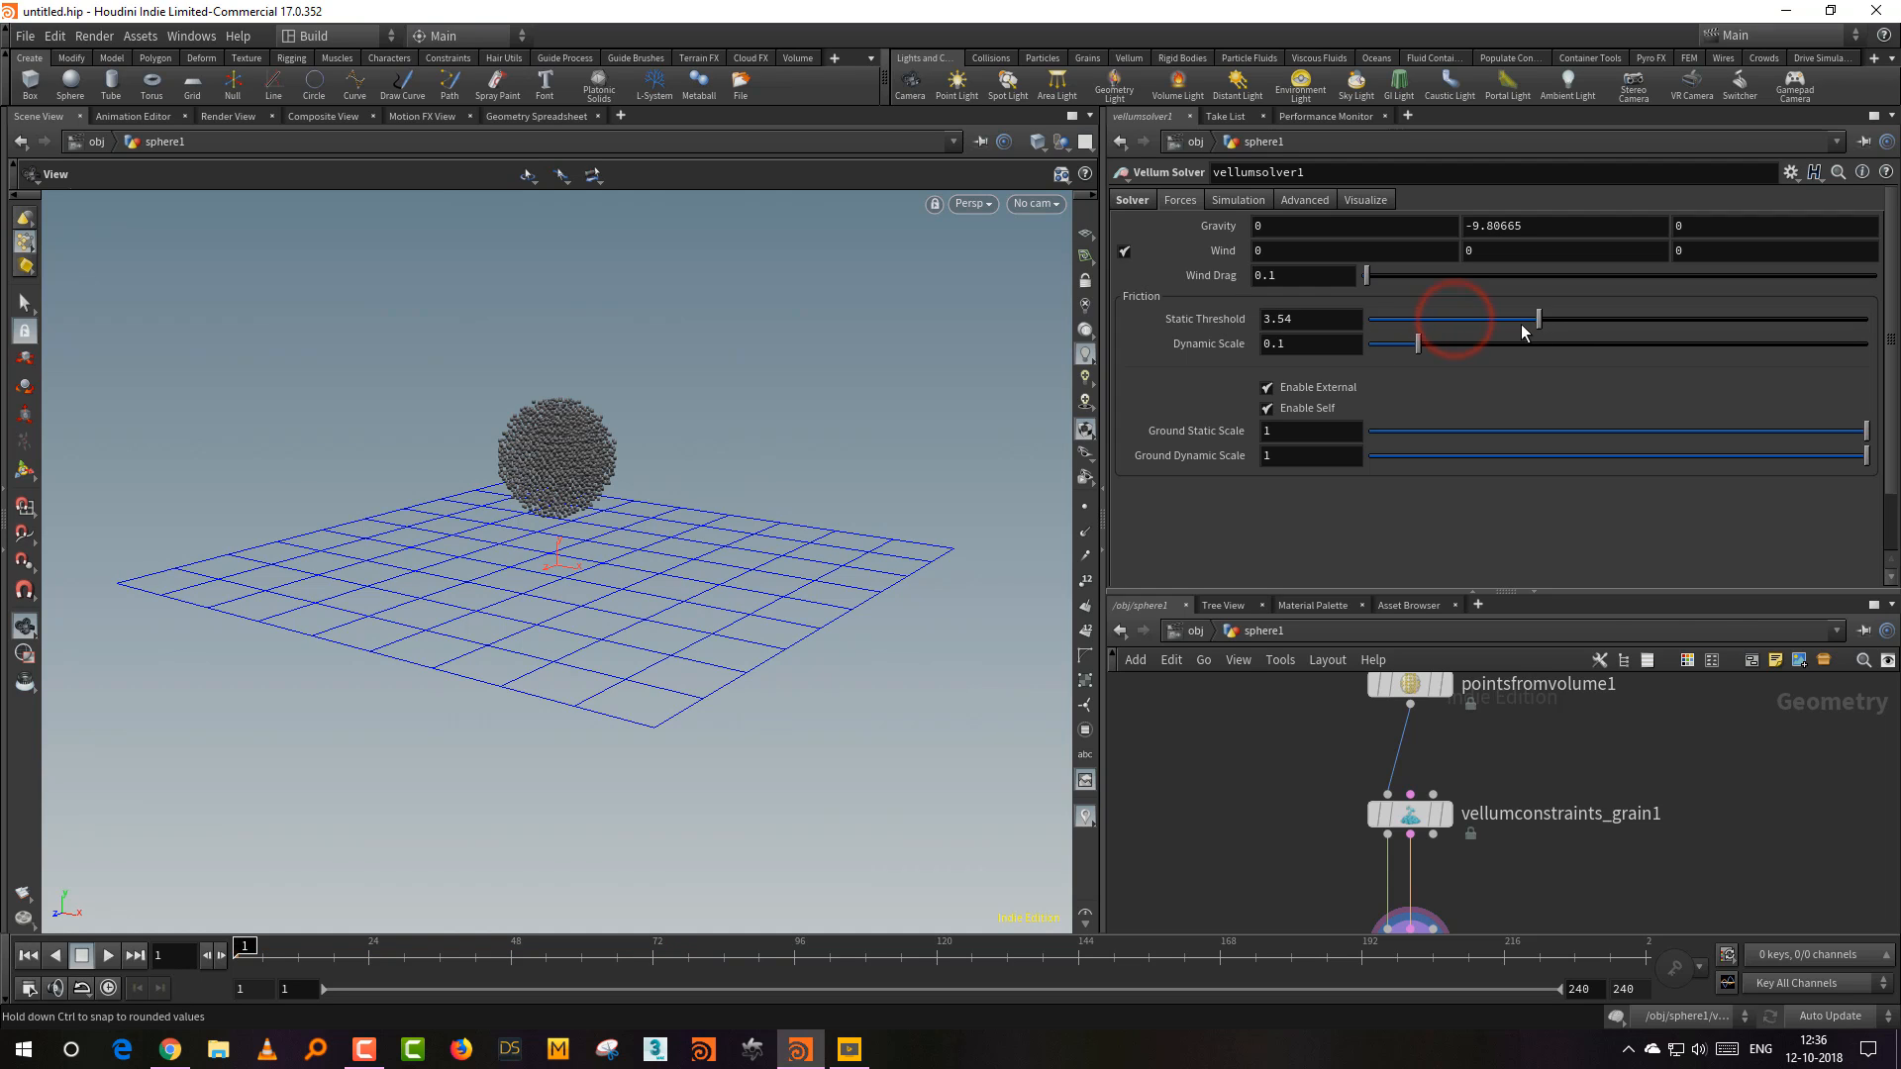
click(82, 956)
click(30, 955)
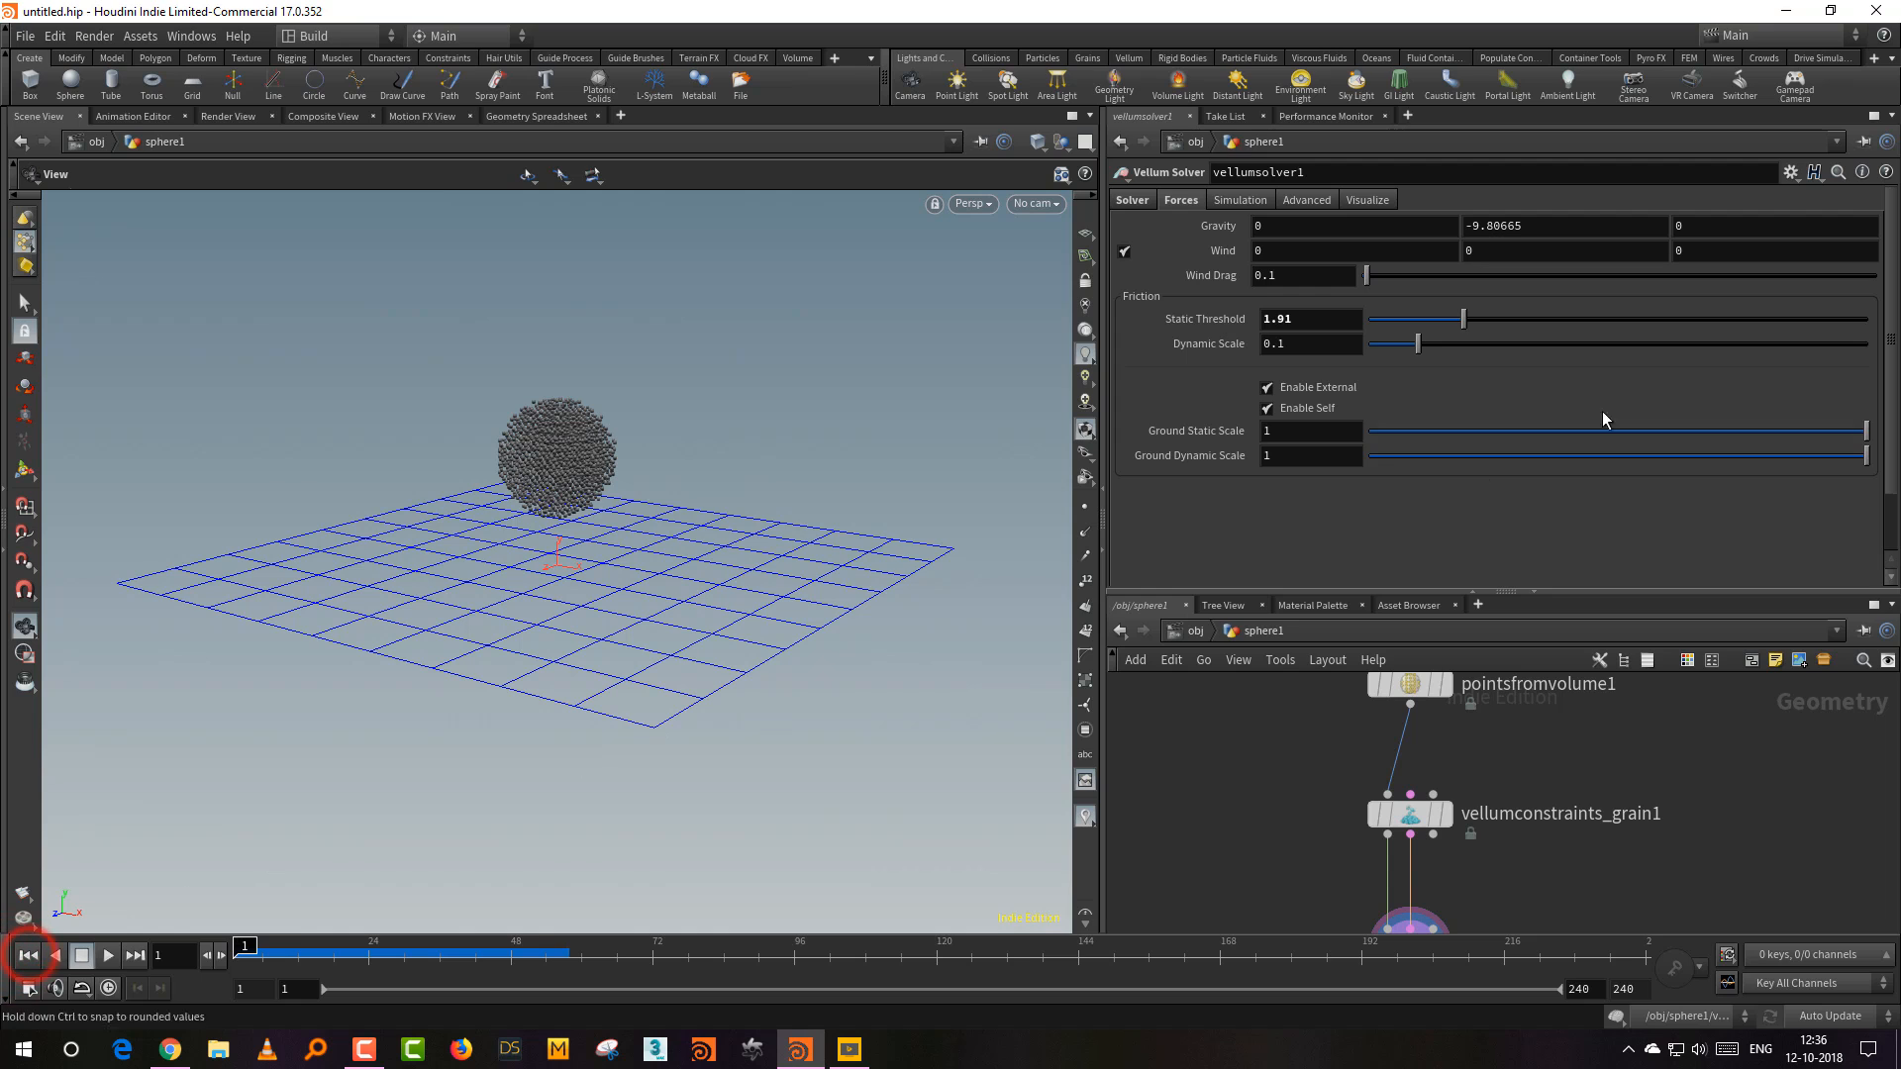
Step: Set the solver's friction Dynamic Scale to 0.334 and play the simulation
click(1523, 351)
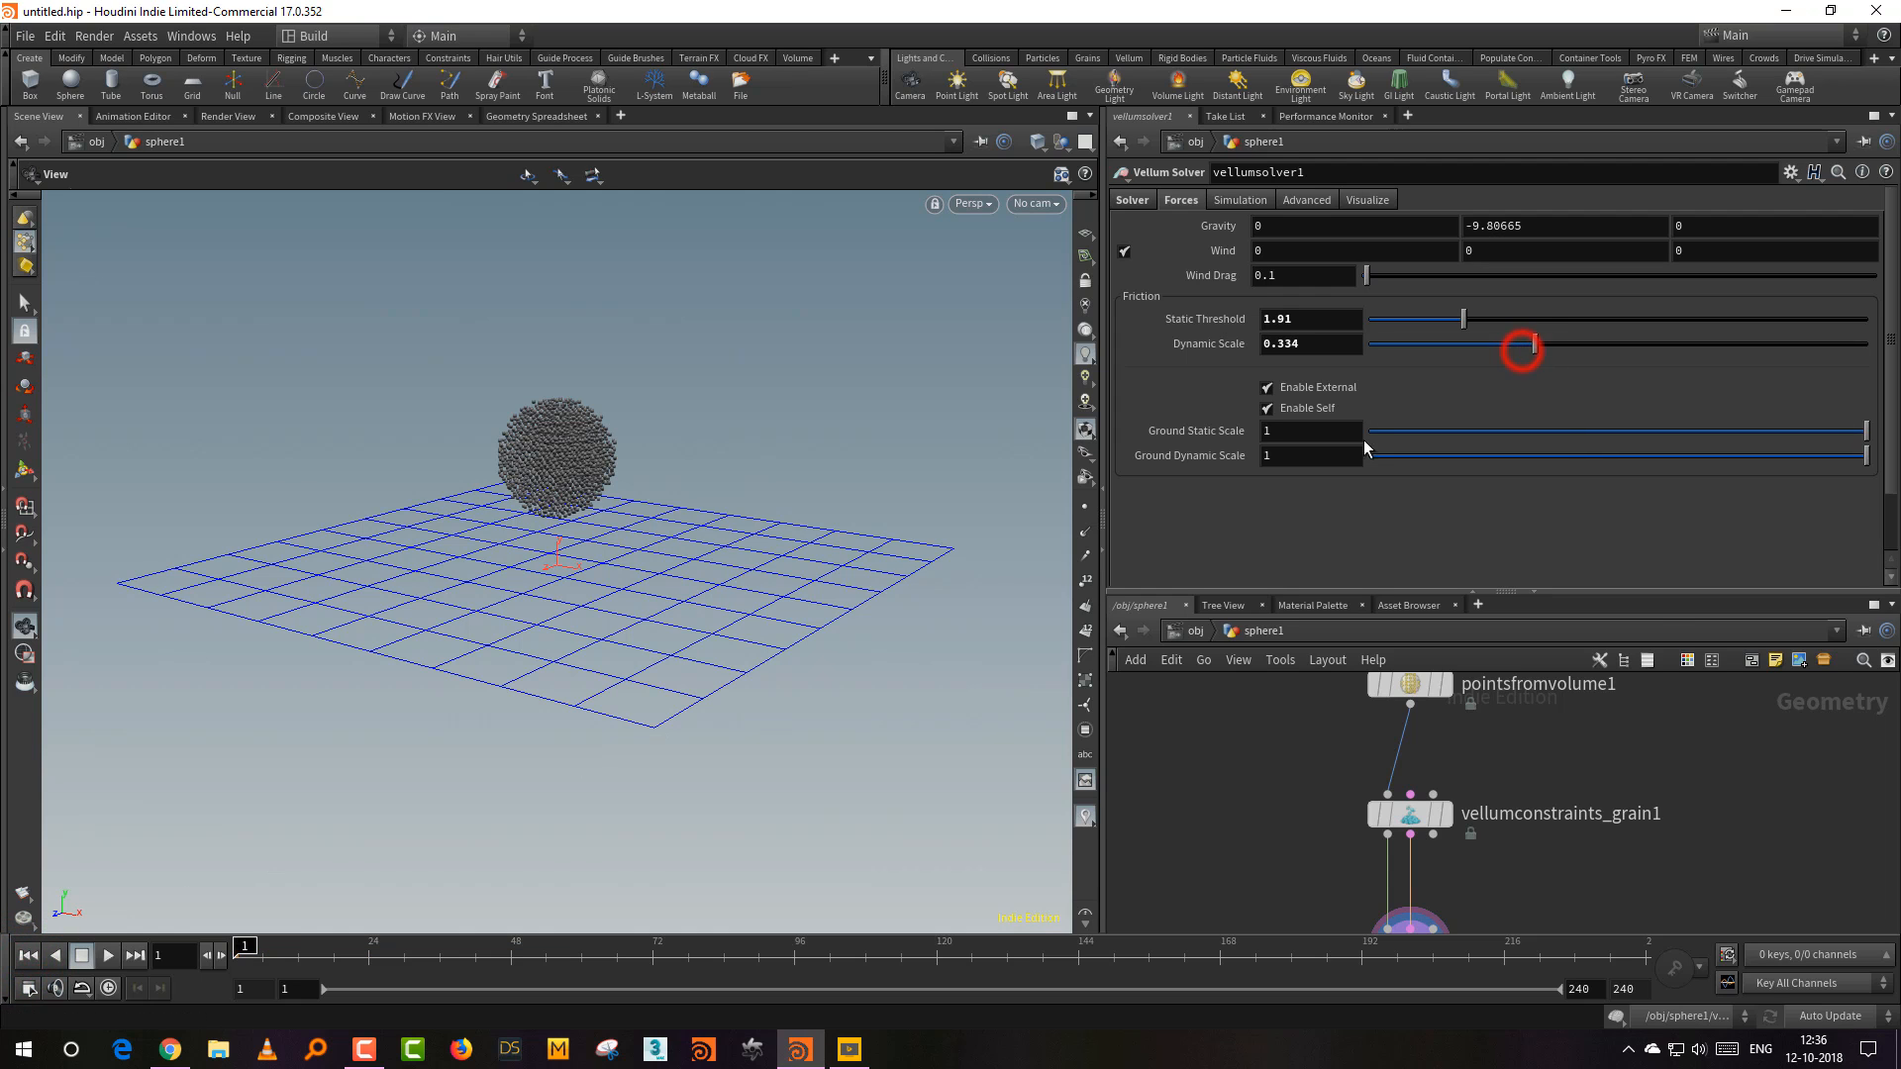
click(107, 956)
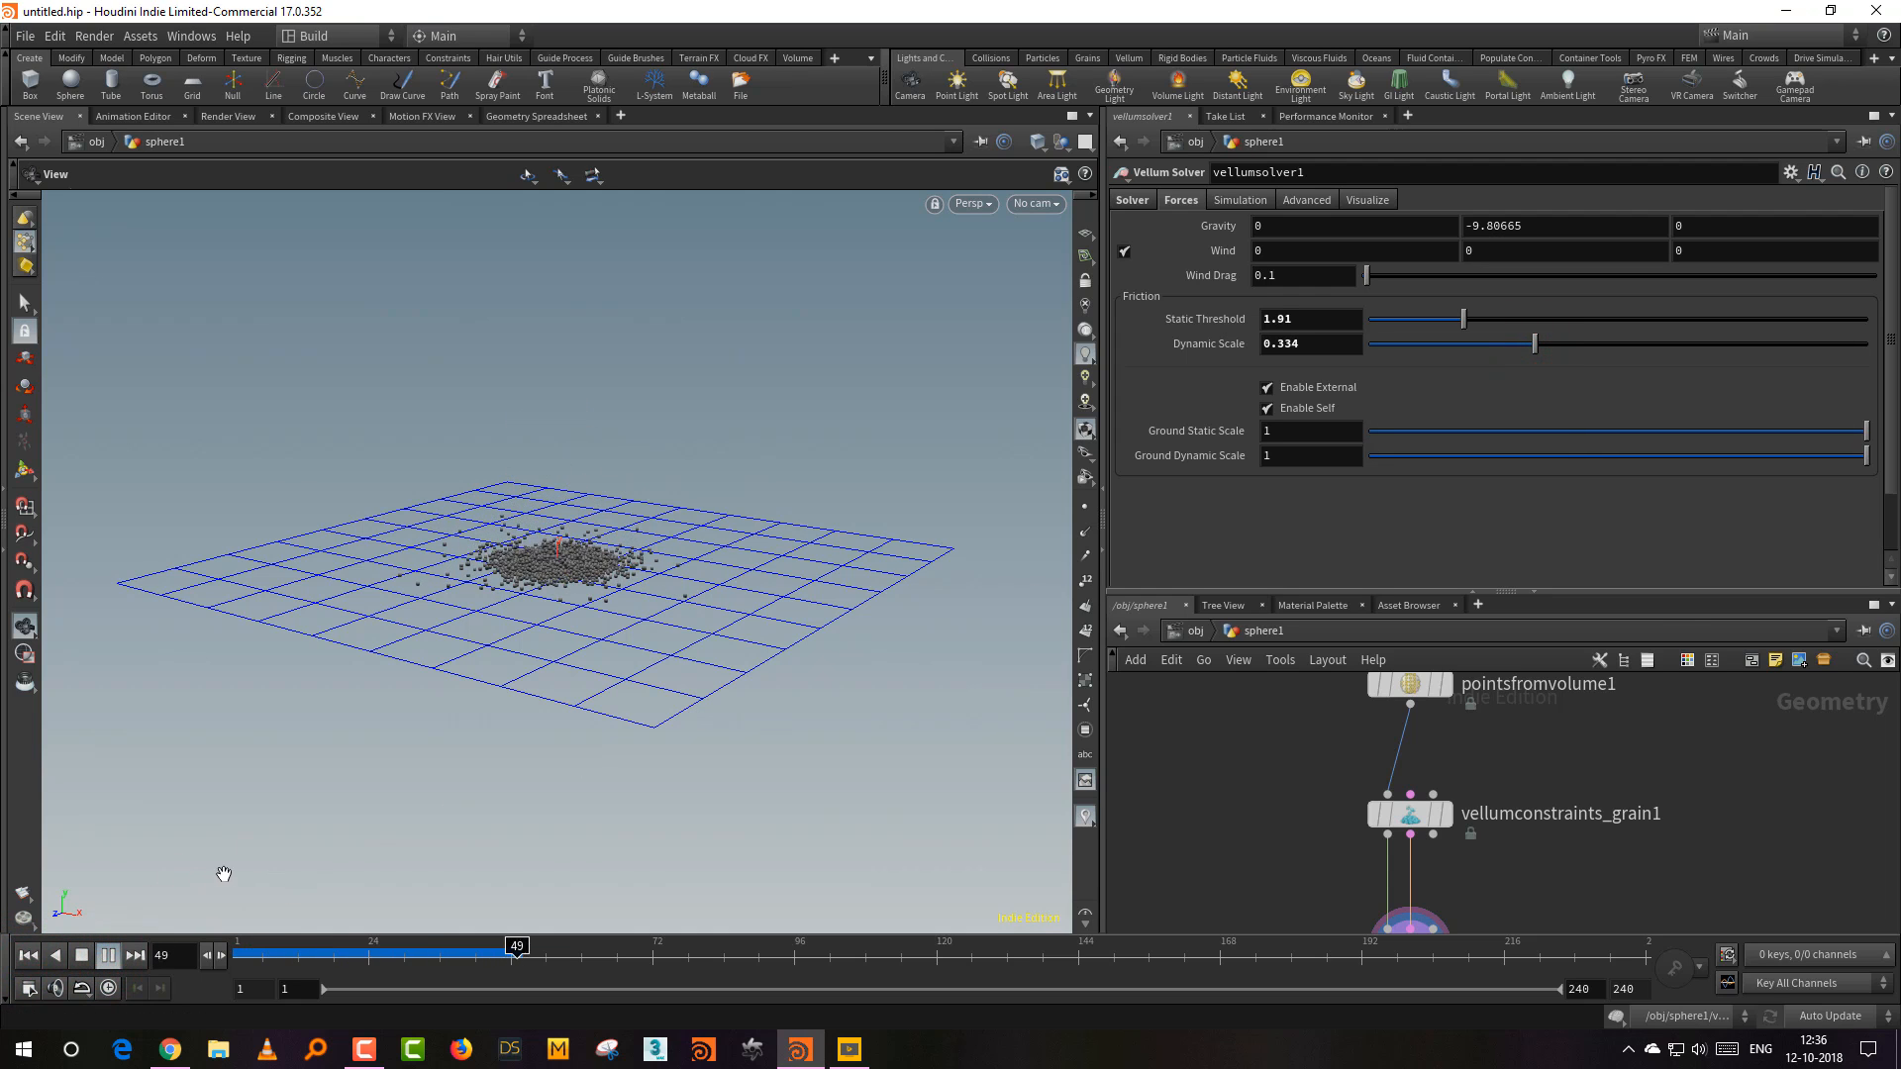
Step: Watch the grains spread on the ground plane, stop the playback, and return to frame 1
scroll(680, 472, up, 3)
drag(656, 508, 644, 552)
click(81, 957)
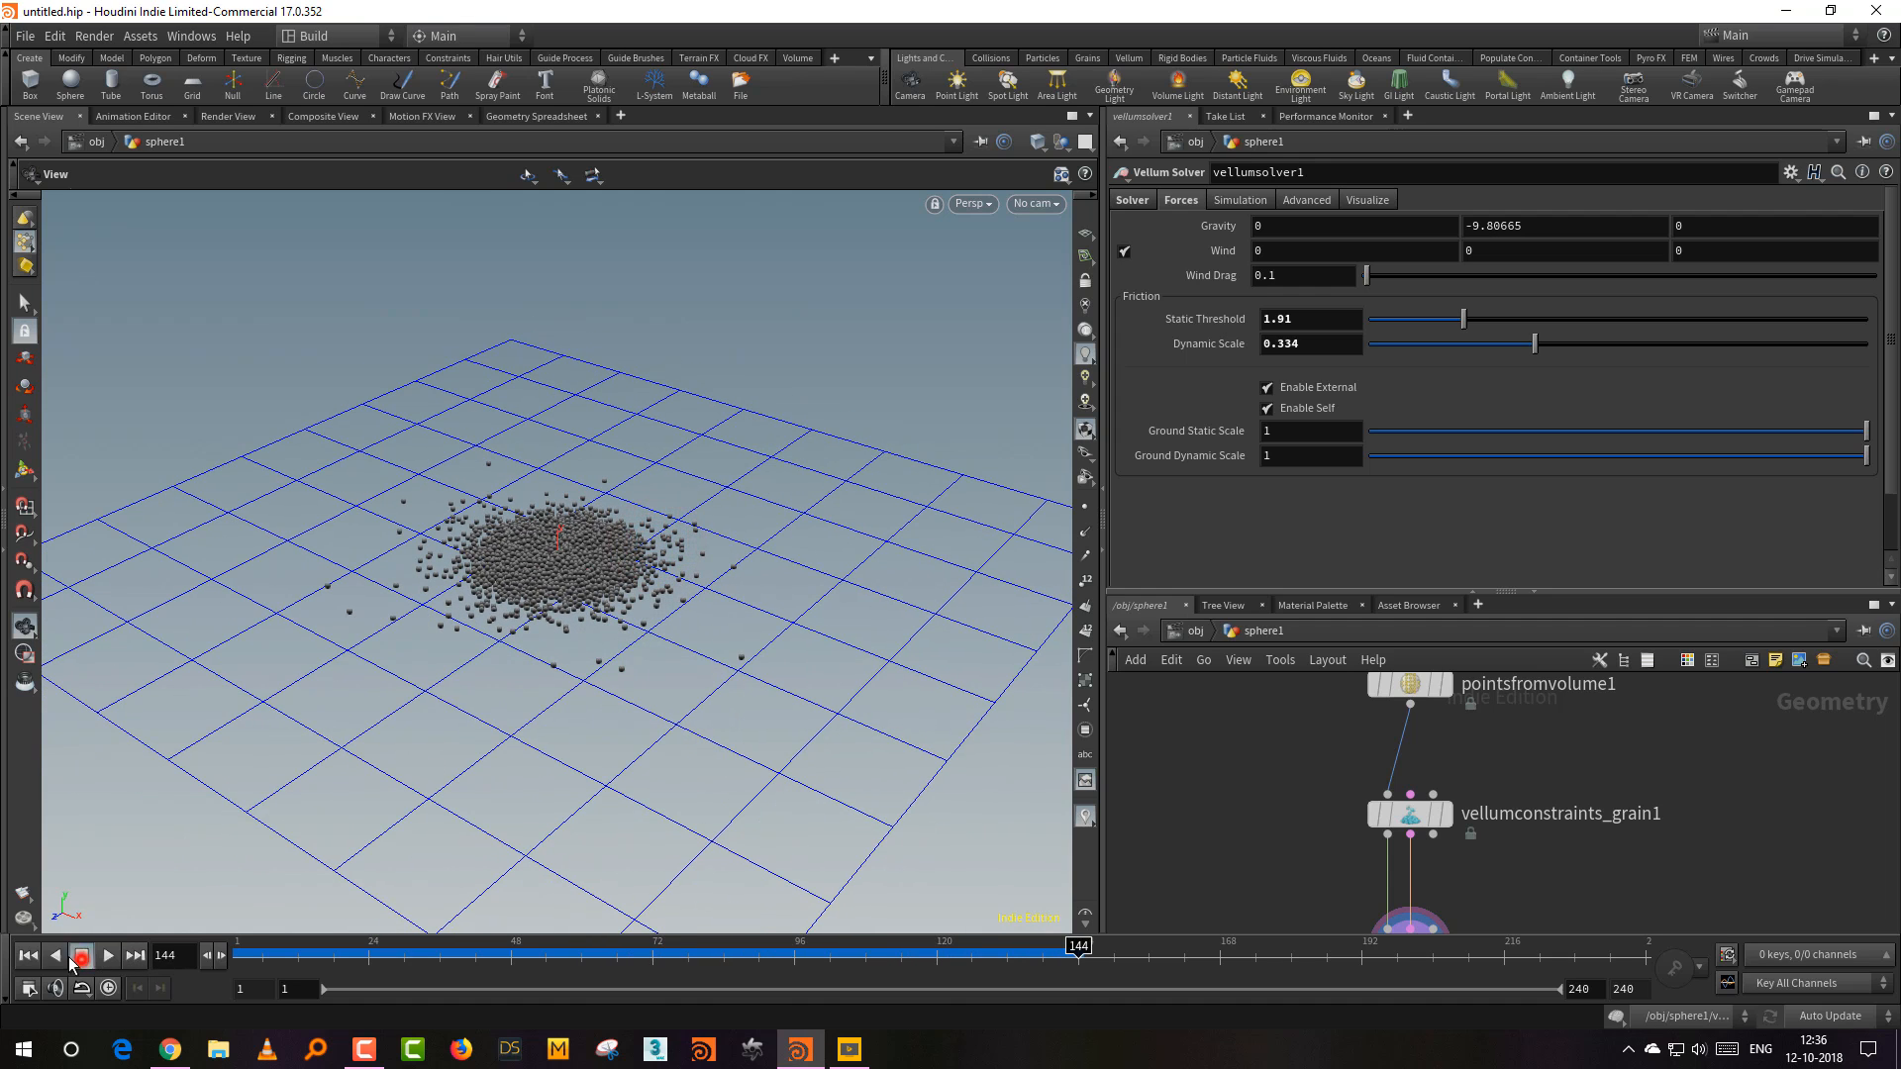
click(28, 955)
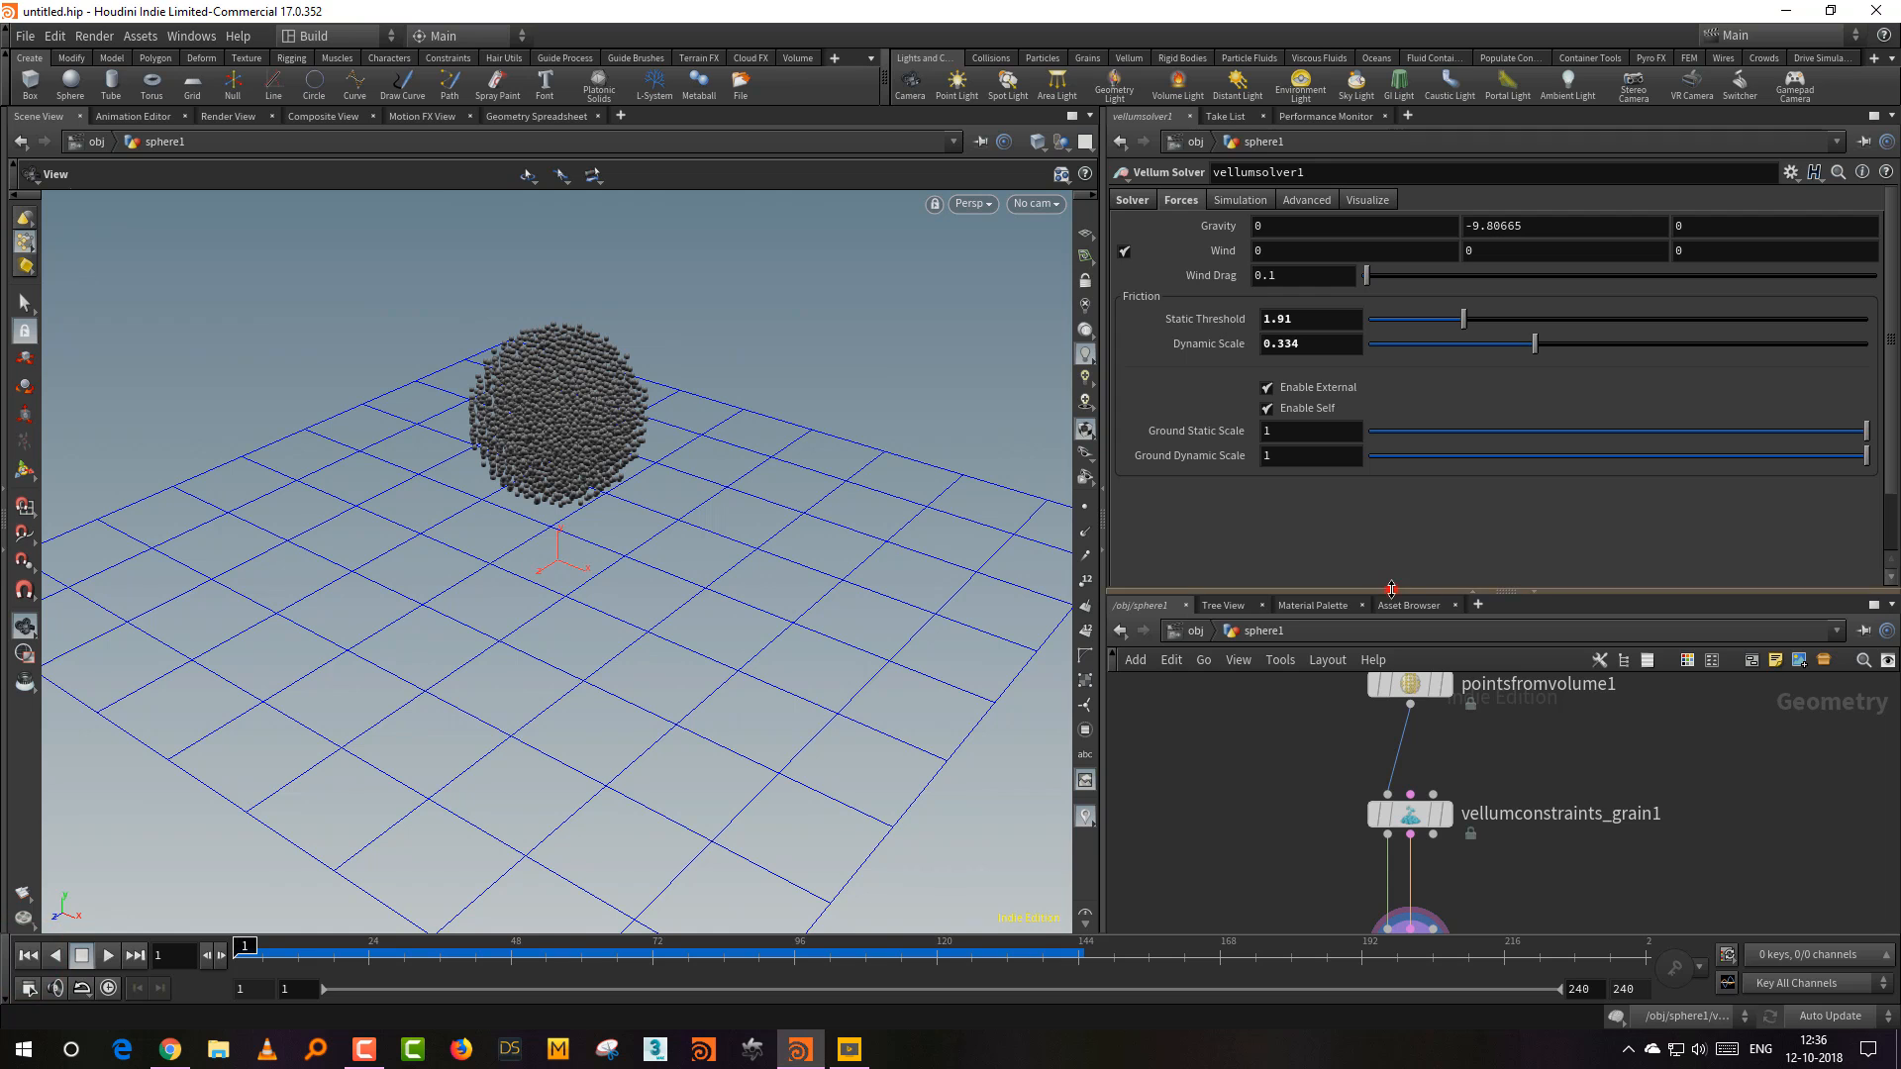
Step: Raise the grain sphere above the ground with transform1, to a Y translate of about 3.81
drag(1393, 591, 1396, 419)
middle_drag(1608, 541, 1602, 820)
right_drag(1619, 784, 1544, 782)
click(1547, 789)
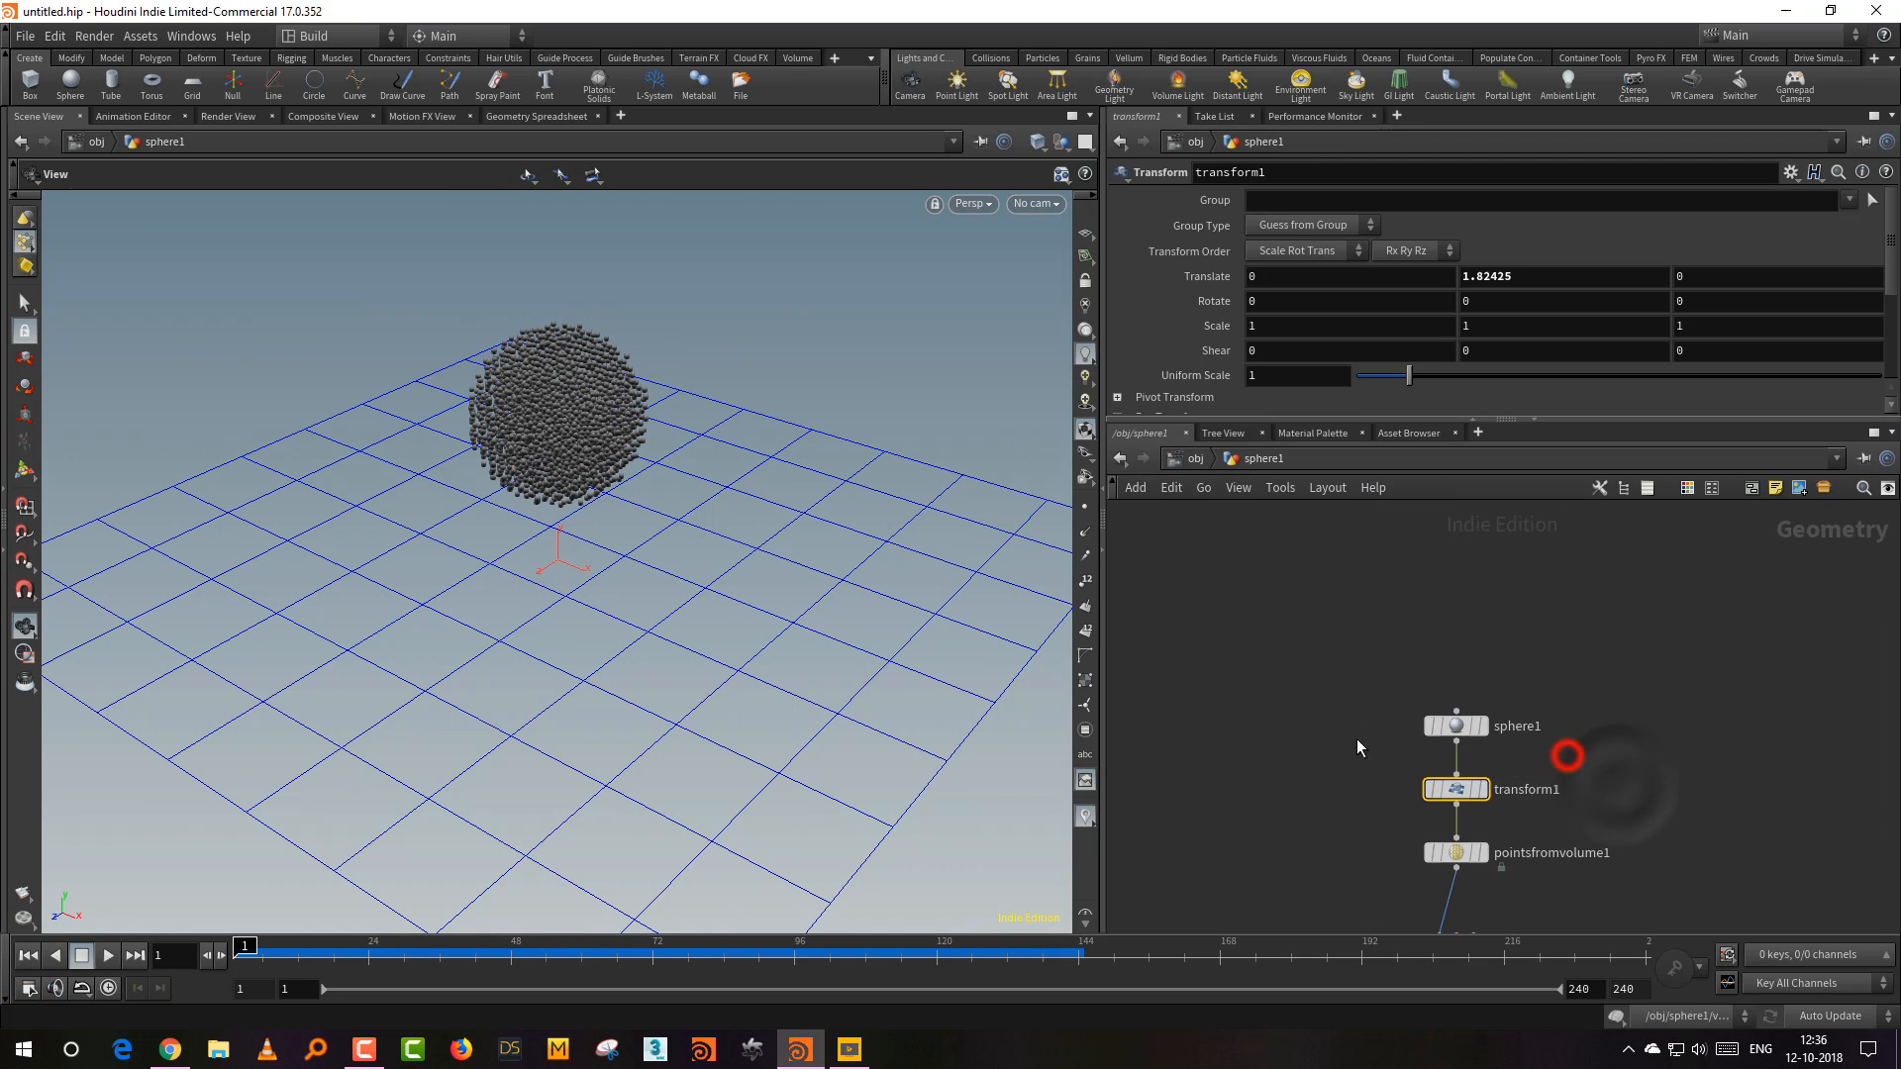
middle_drag(719, 664, 692, 744)
drag(713, 730, 679, 684)
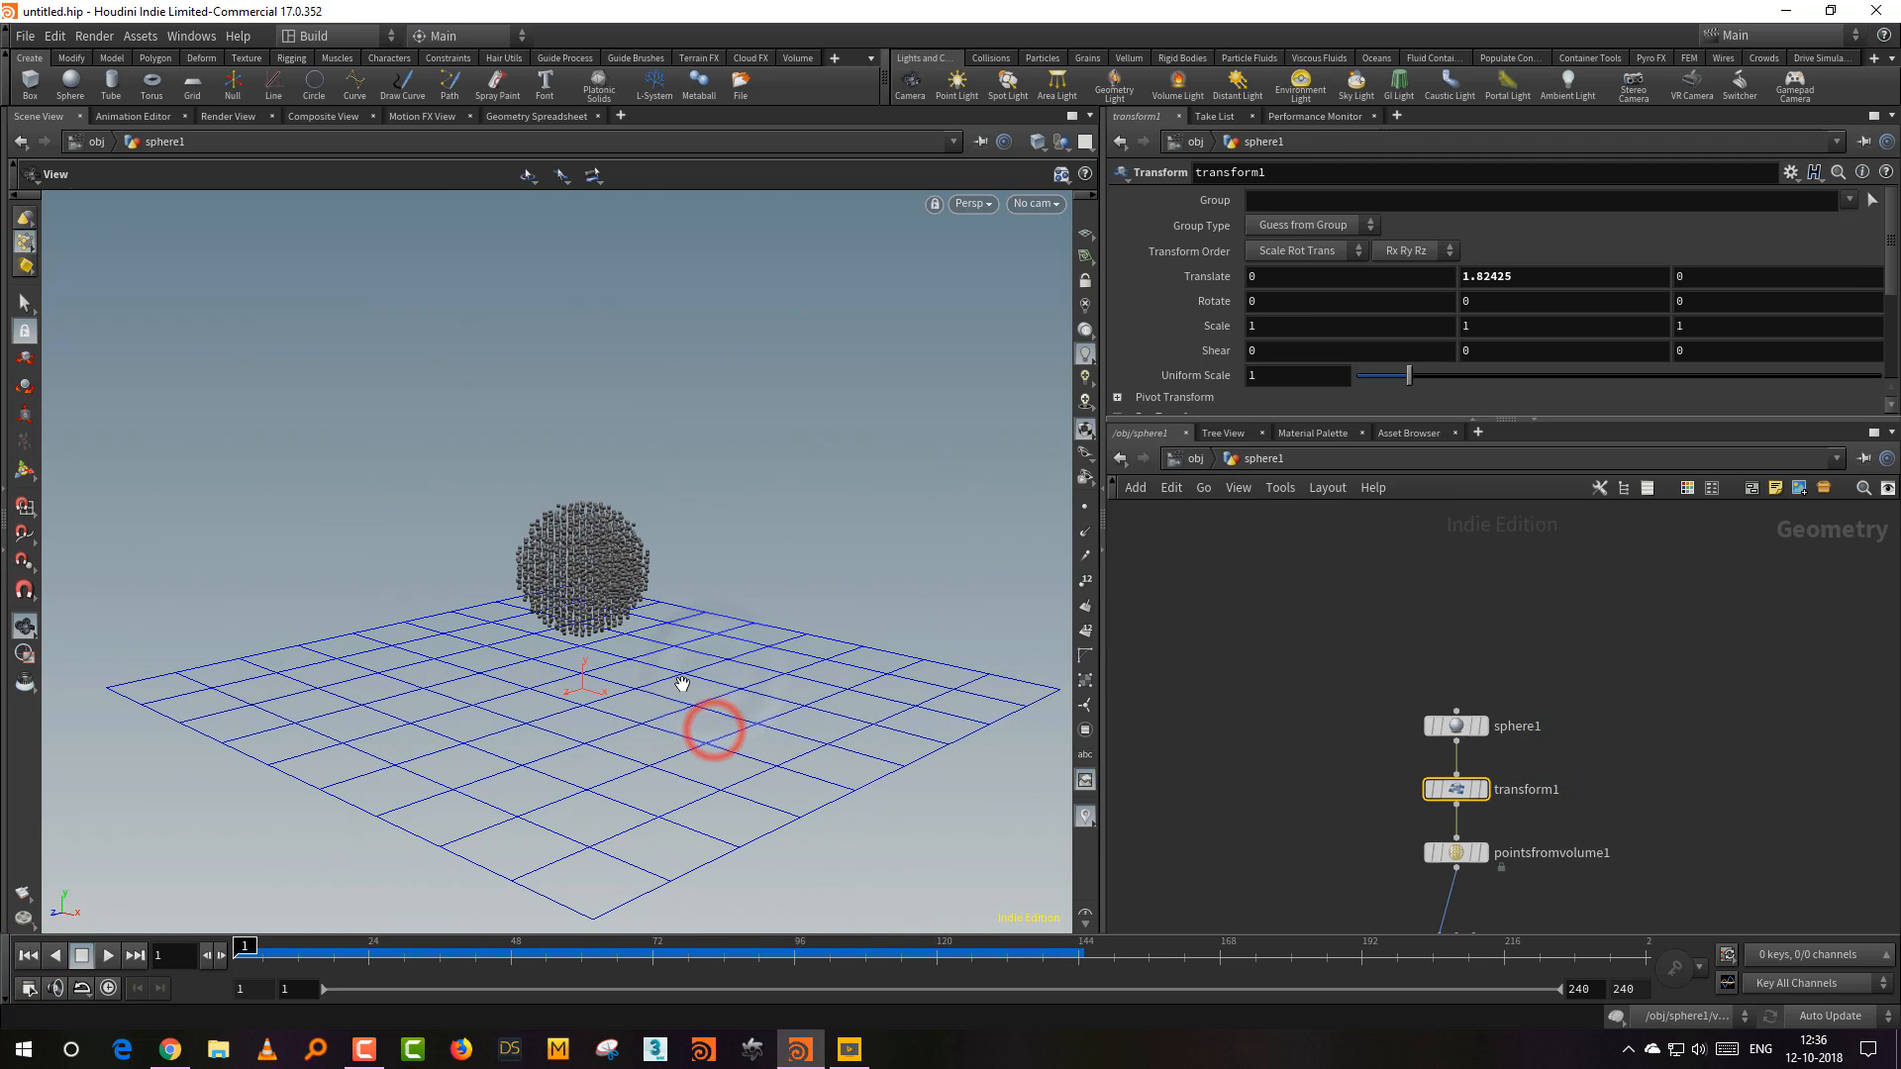
key(Return)
drag(586, 536, 598, 406)
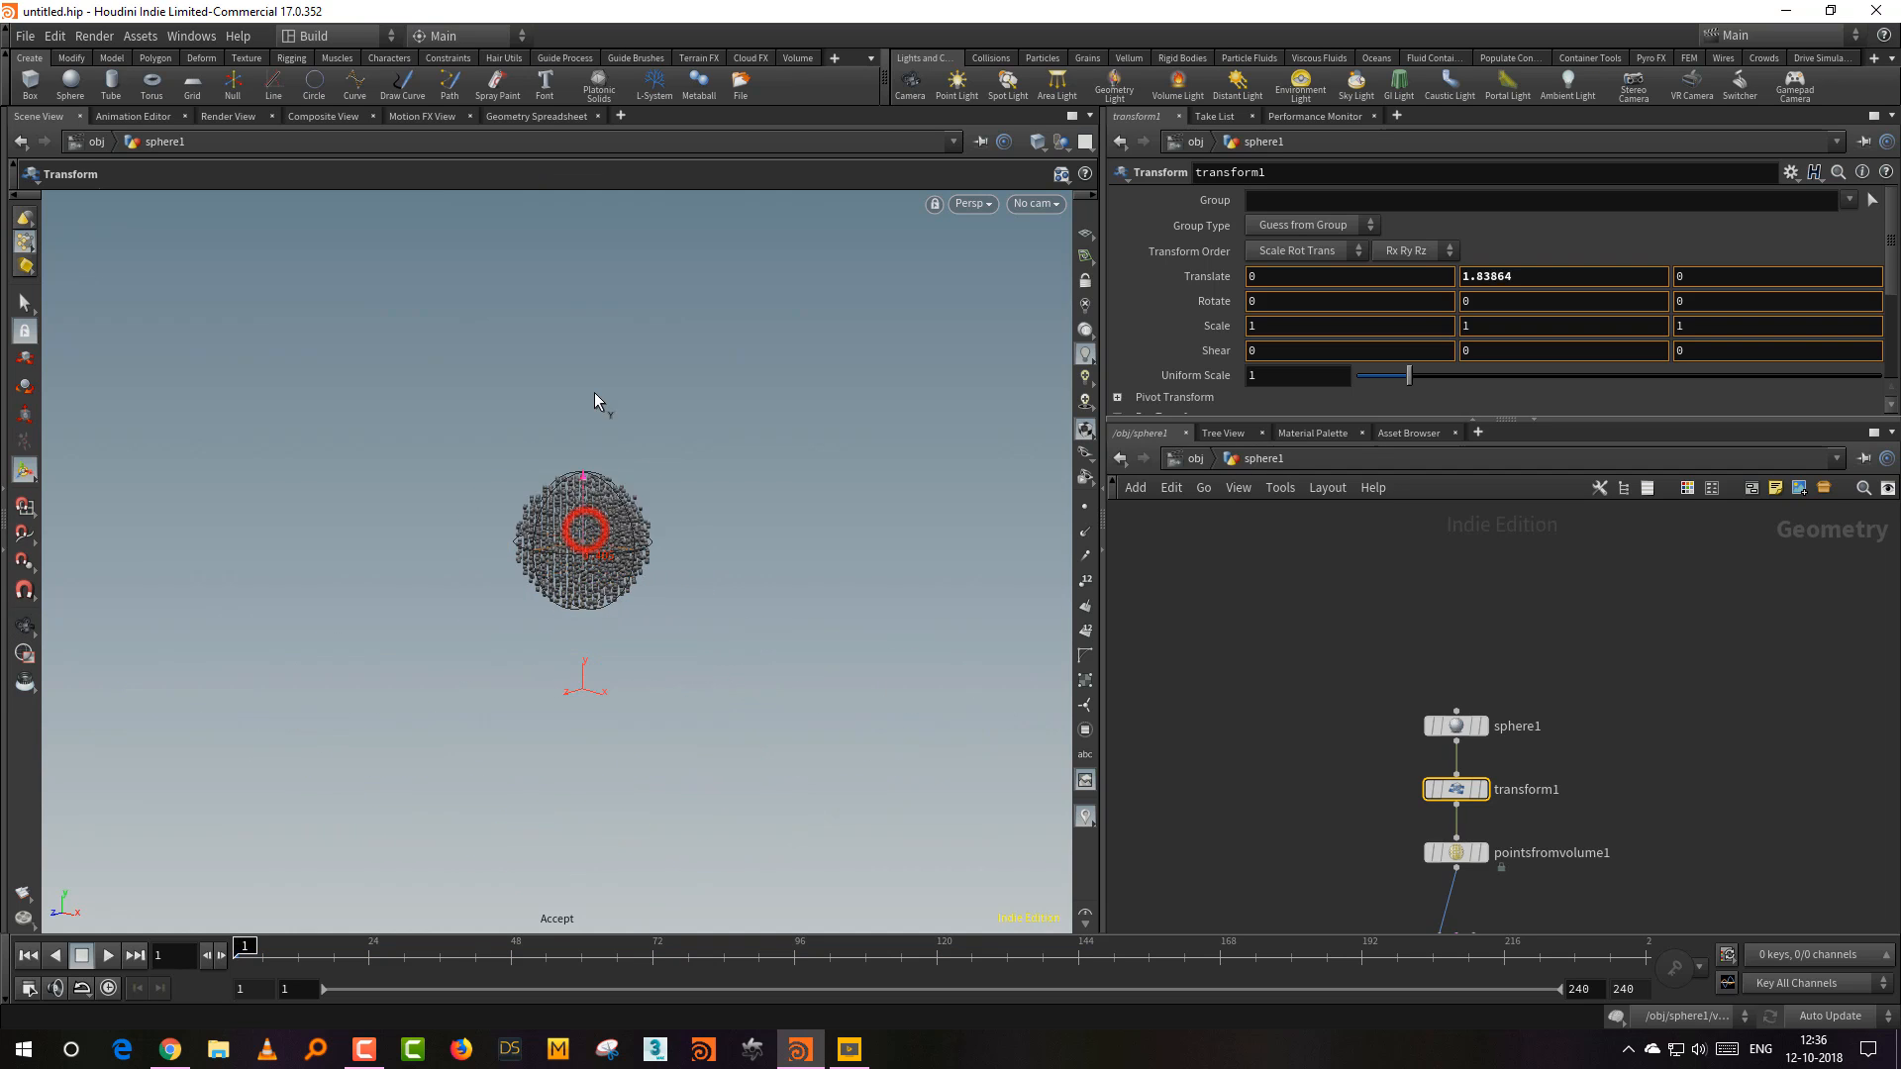
key(Escape)
alt+right_drag(663, 640, 667, 624)
alt+drag(667, 624, 734, 641)
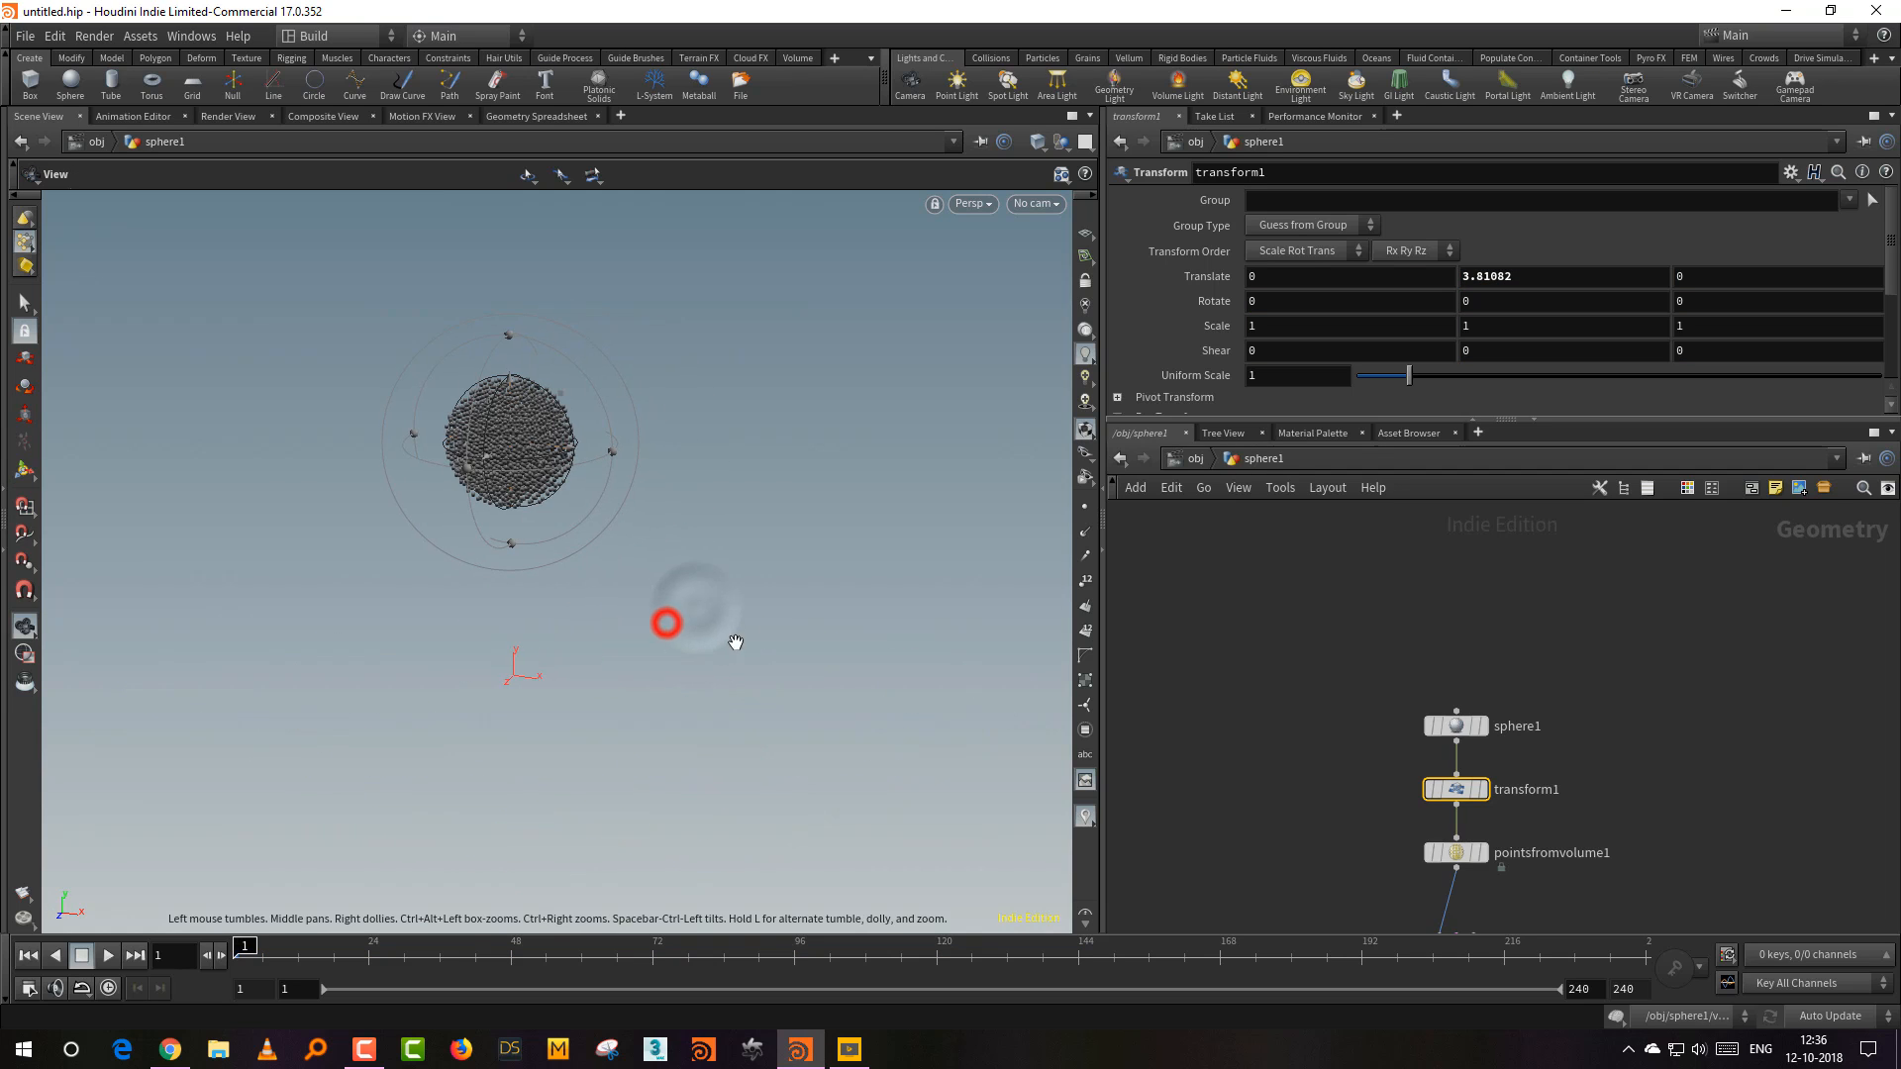
Step: Add a Grid node beside the sphere's node chain
click(1665, 757)
middle_drag(1595, 760, 1493, 608)
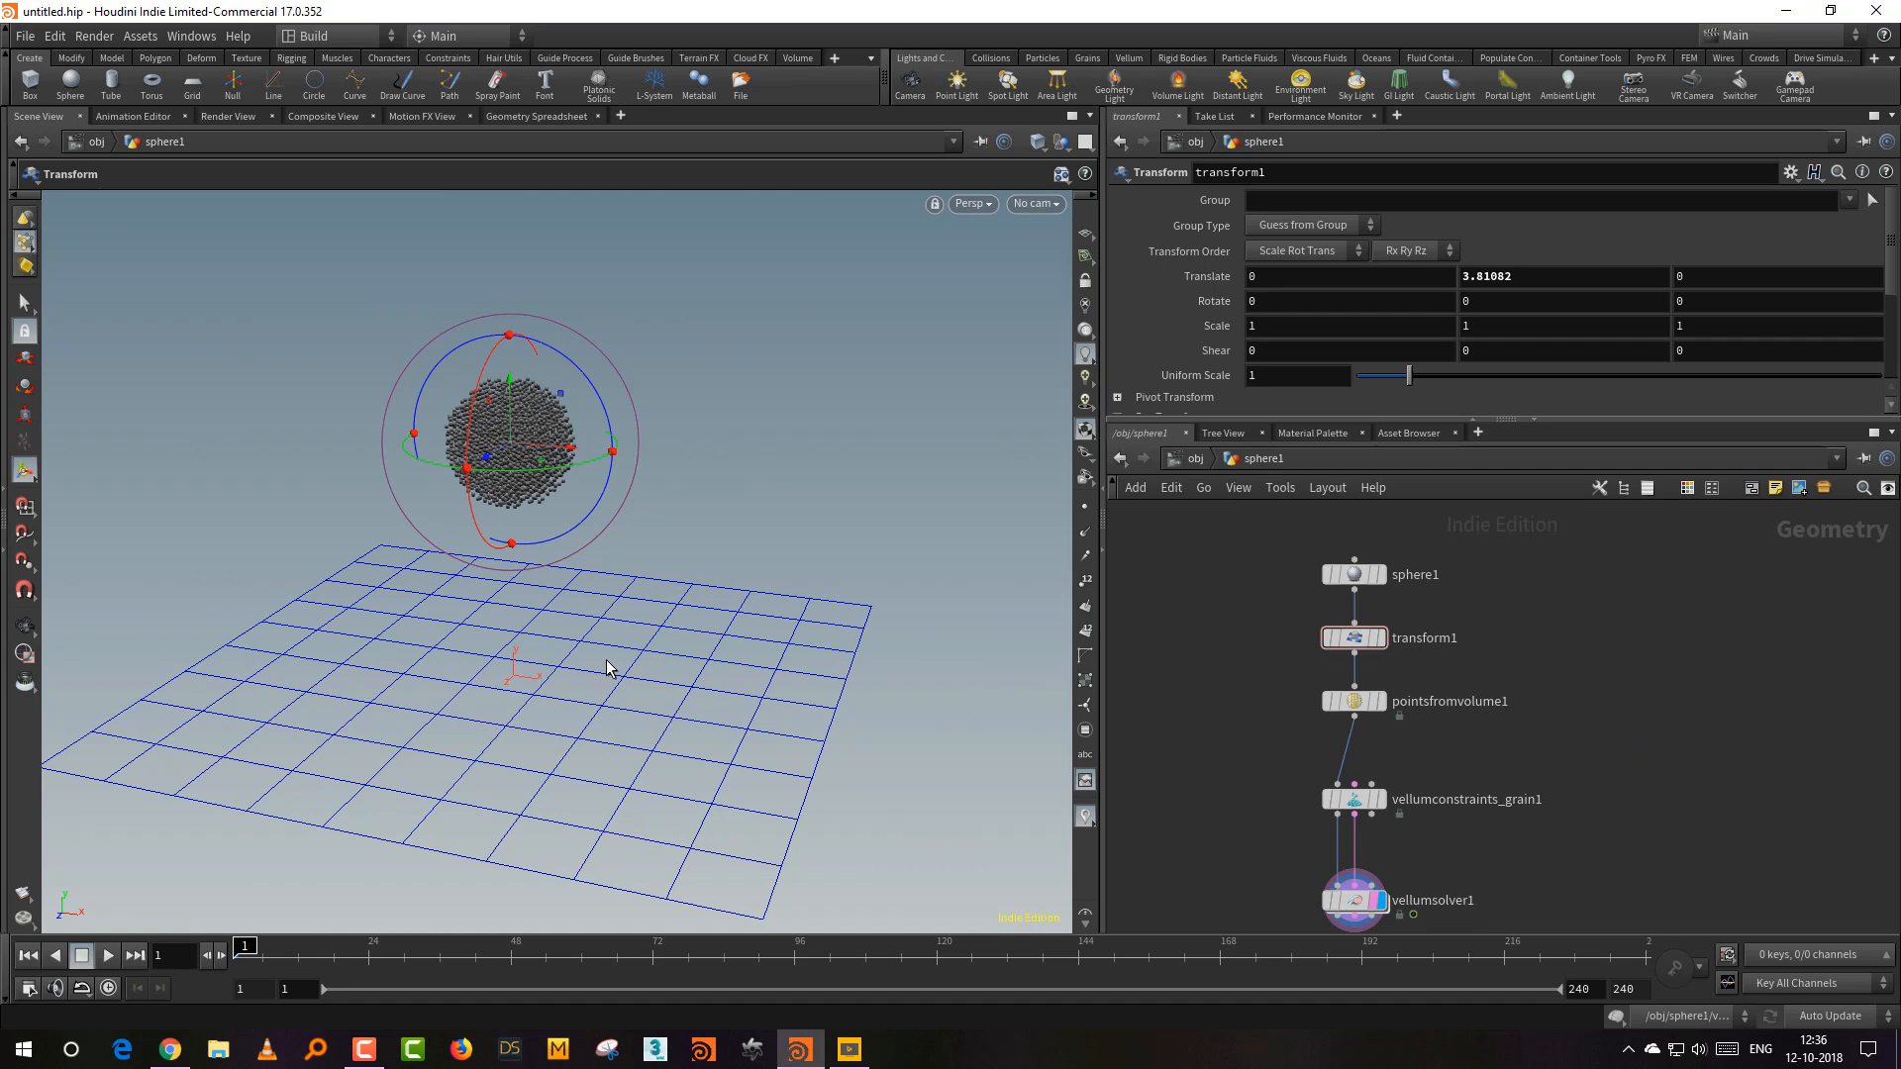
key(Tab)
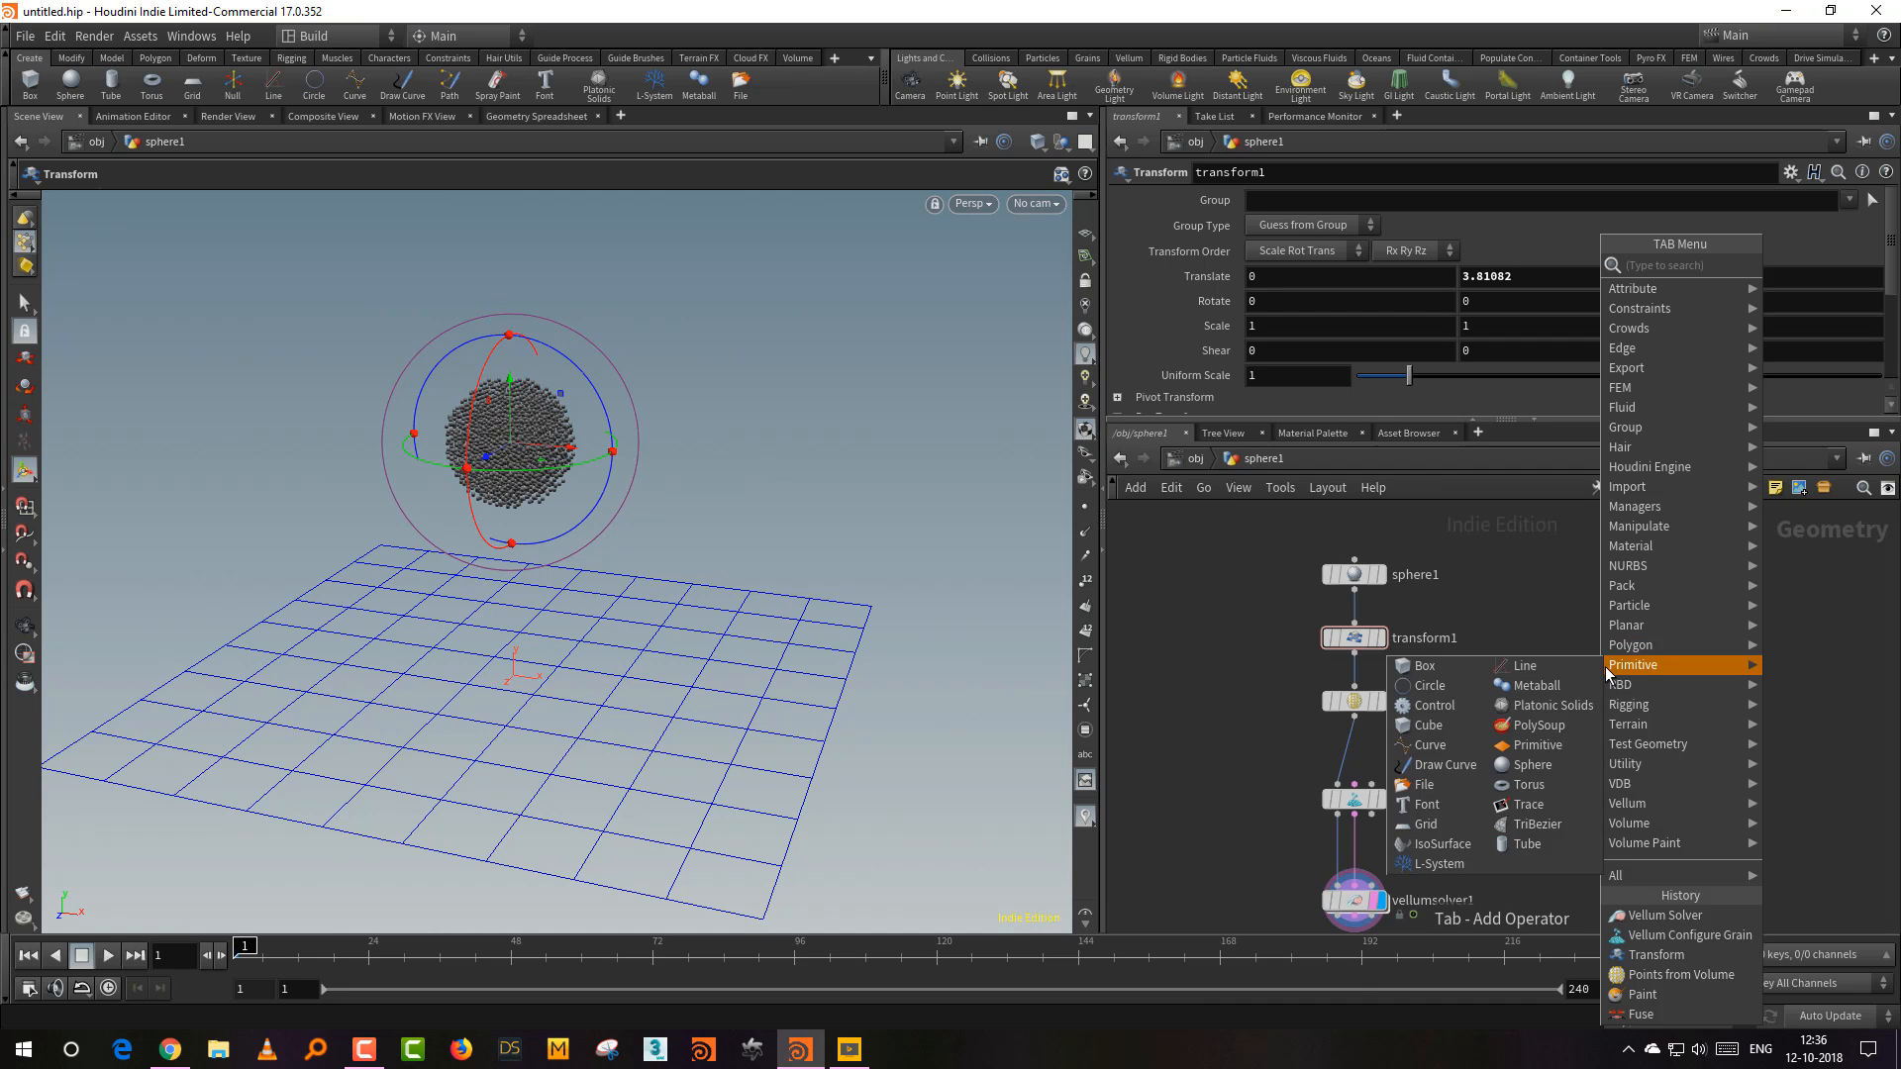
click(1797, 260)
click(1643, 686)
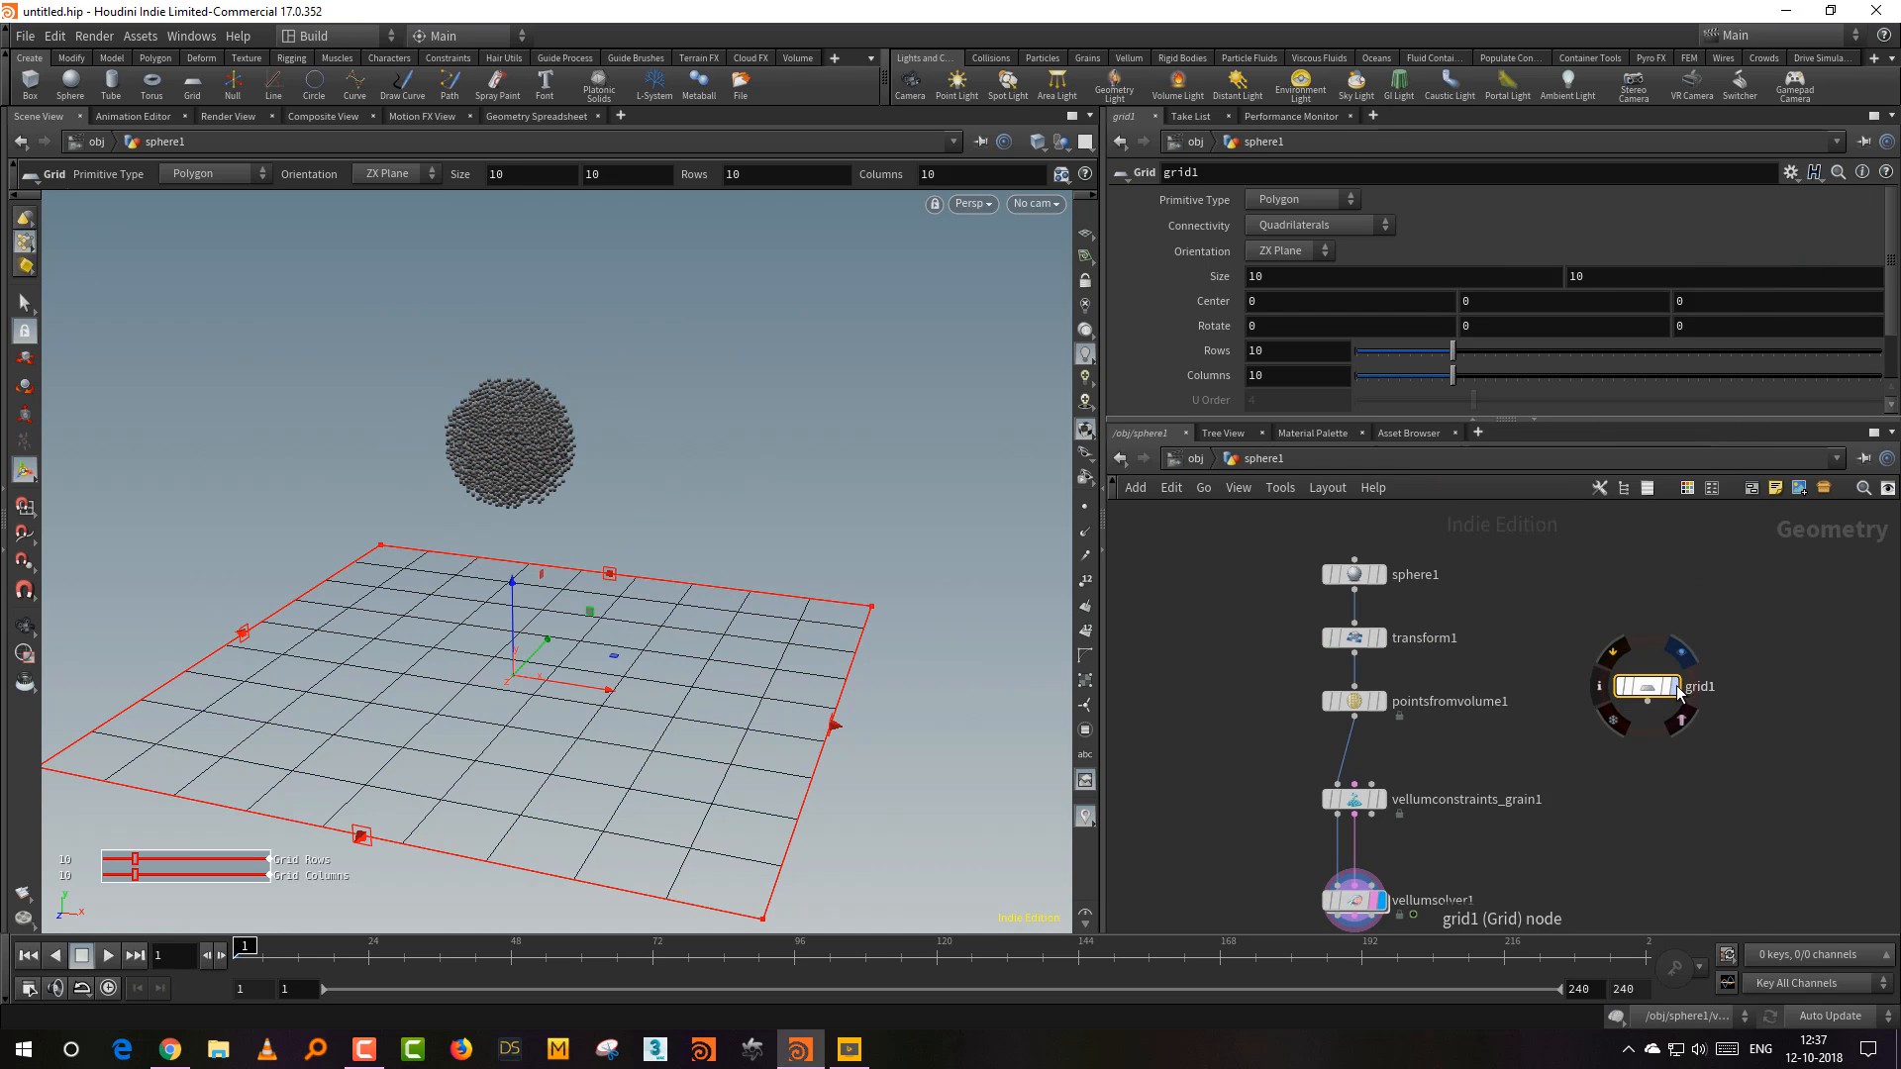
Step: Try turning off Ground Position in vellumsolver1's collision settings
middle_drag(1441, 883, 1445, 780)
drag(1464, 768, 1267, 812)
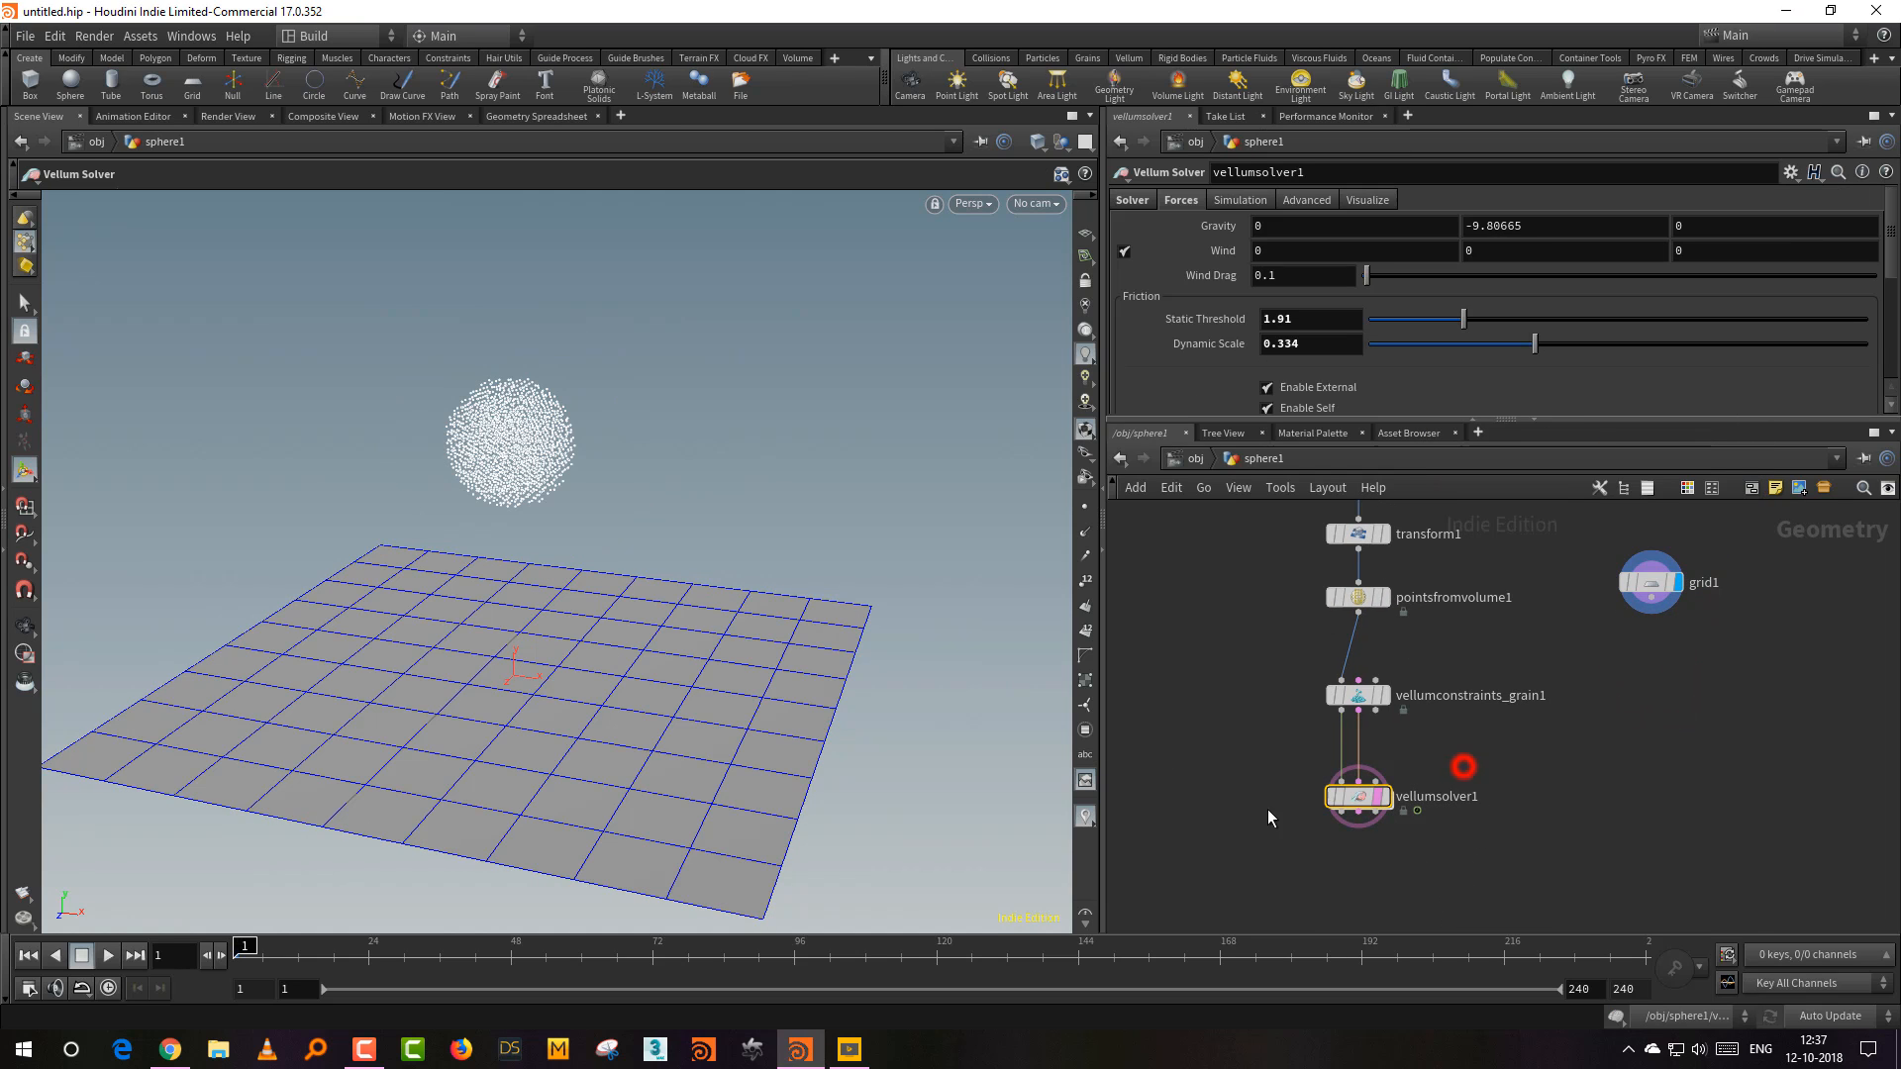
click(1138, 200)
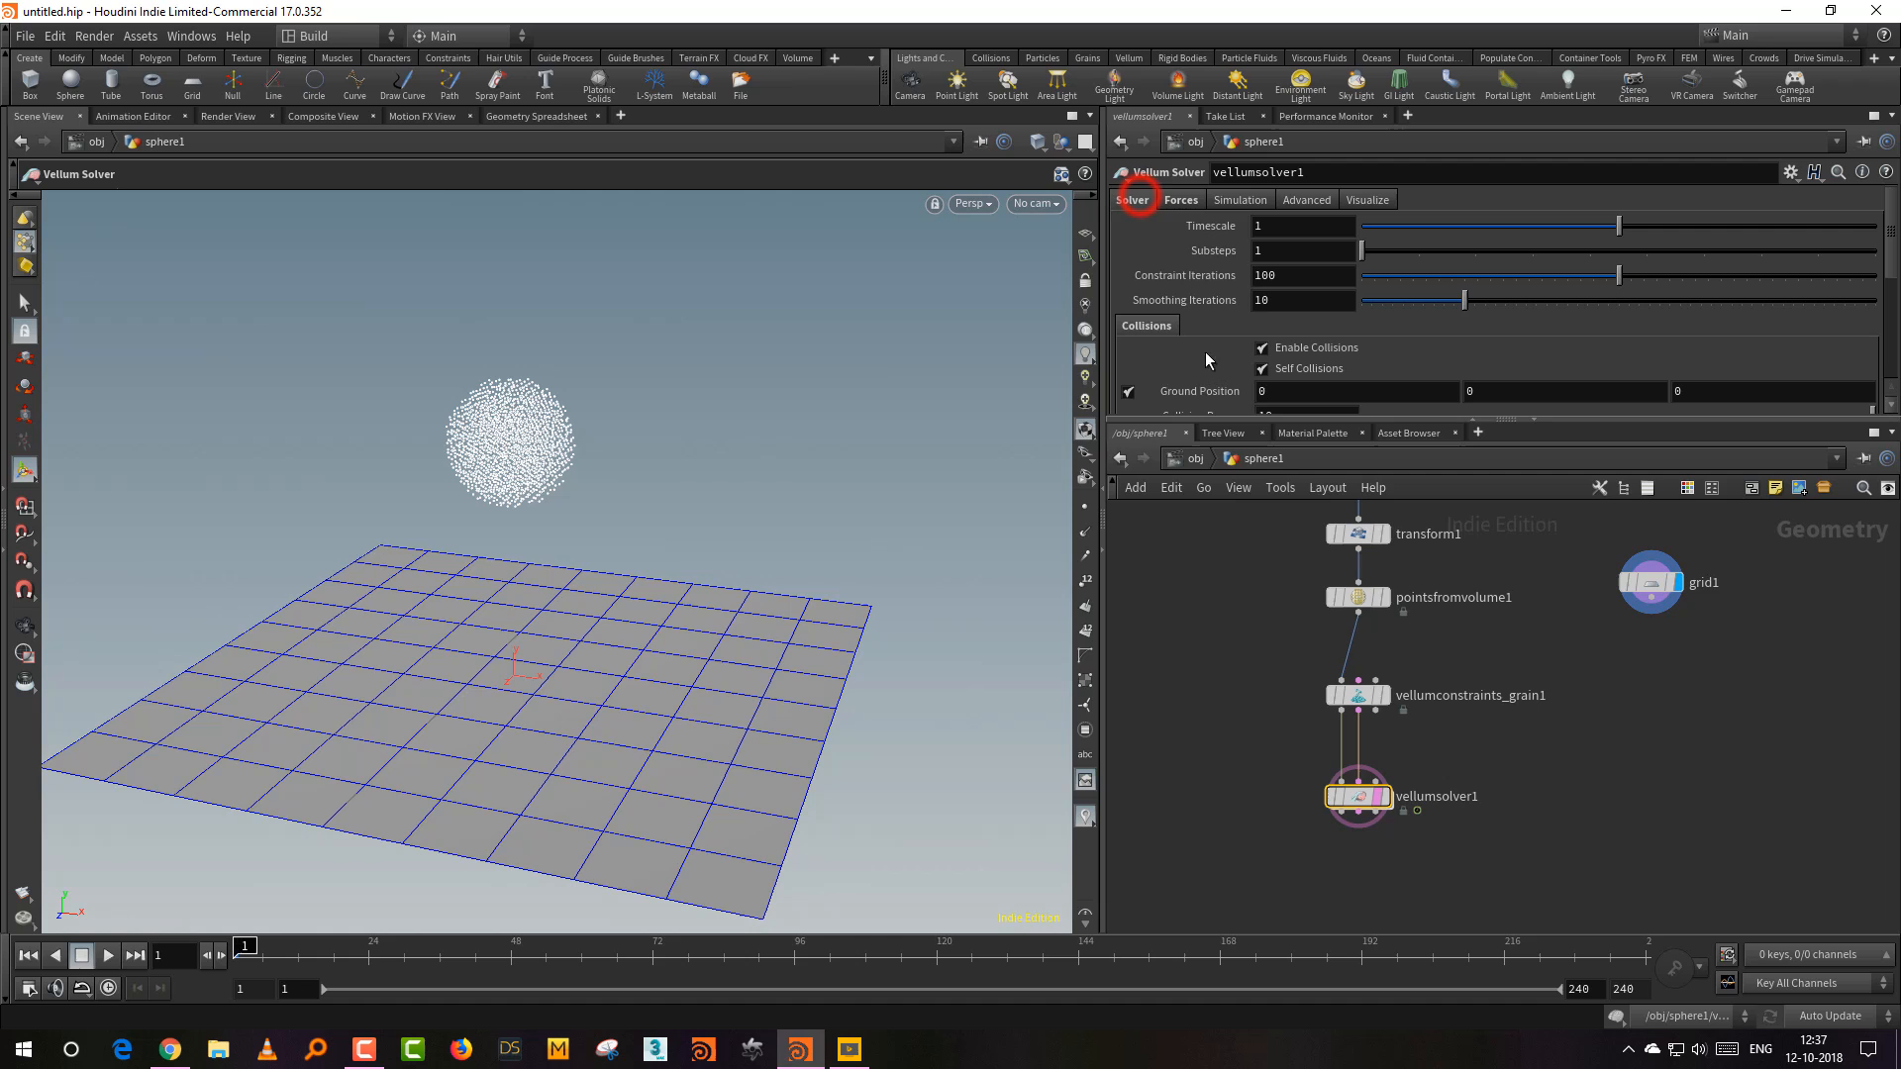
click(1129, 391)
Step: Set grid1's Rows and Columns to 31 each
click(1654, 583)
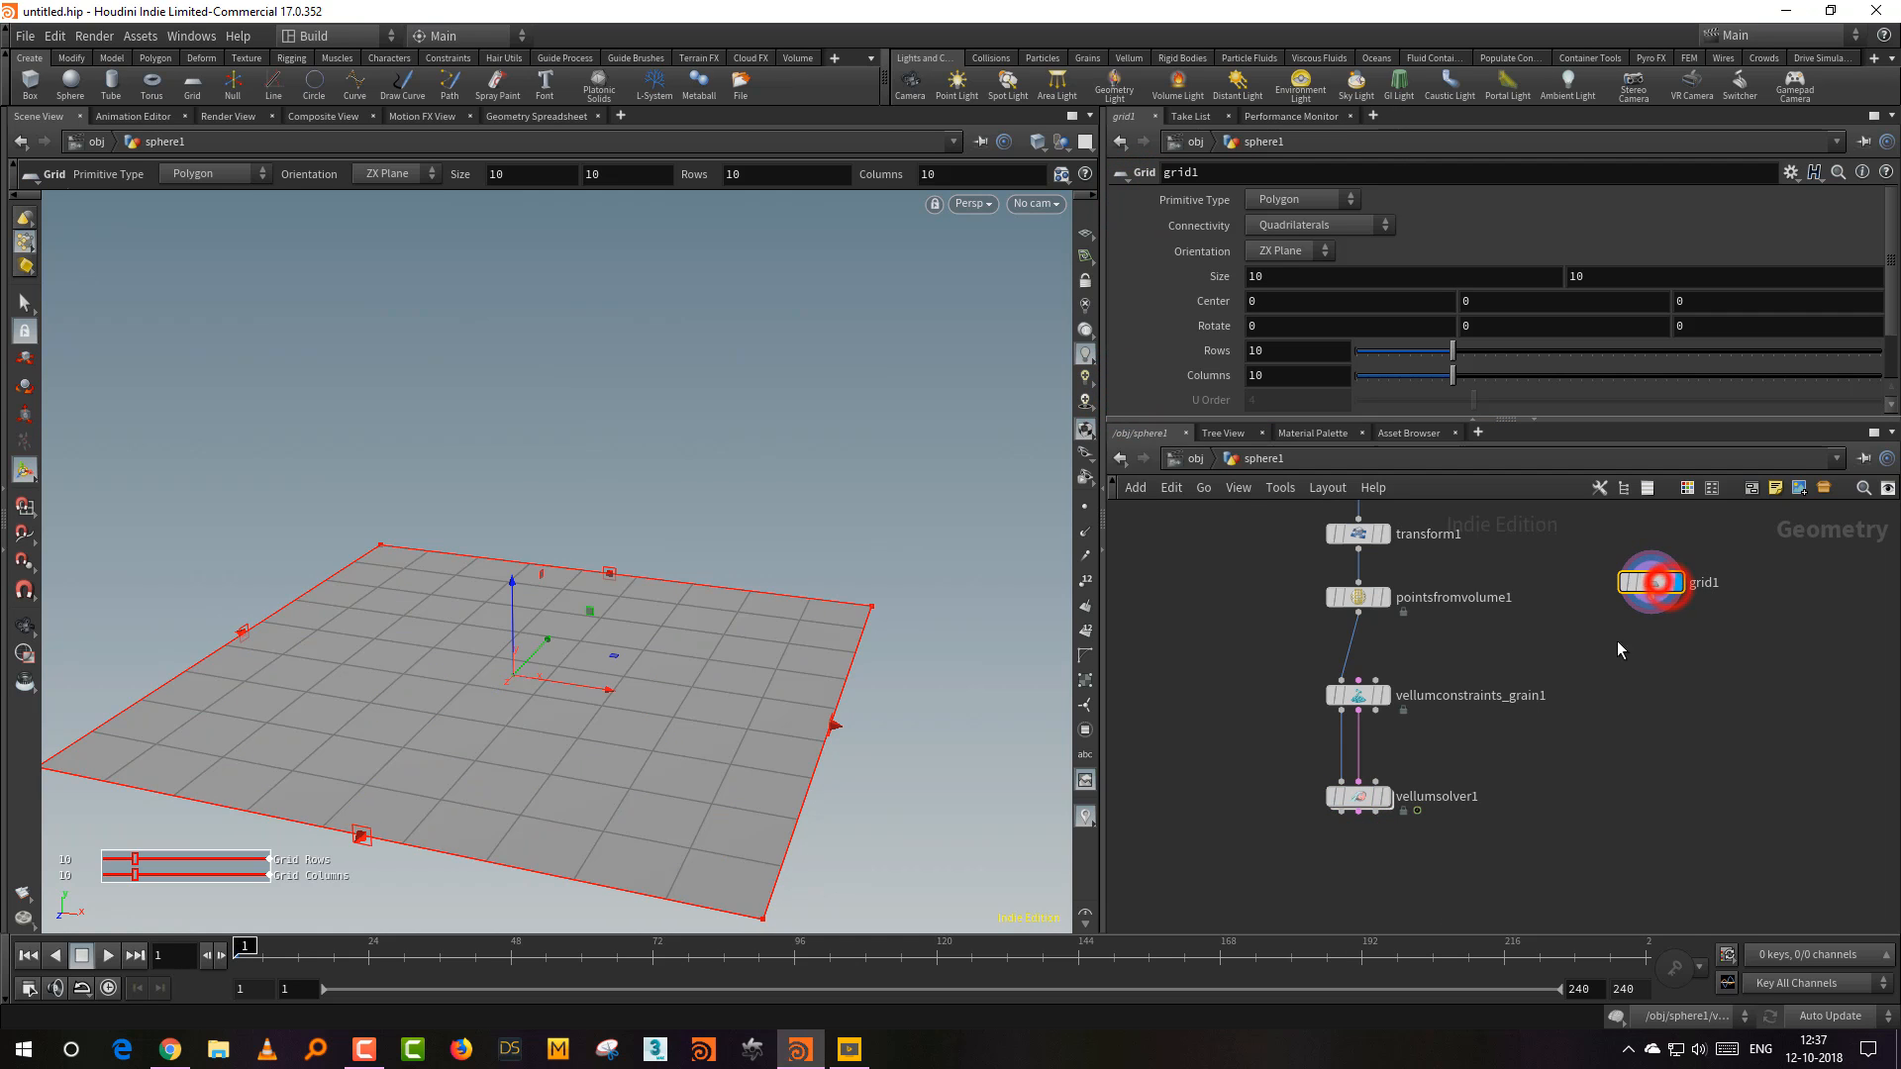
click(1678, 350)
click(1678, 375)
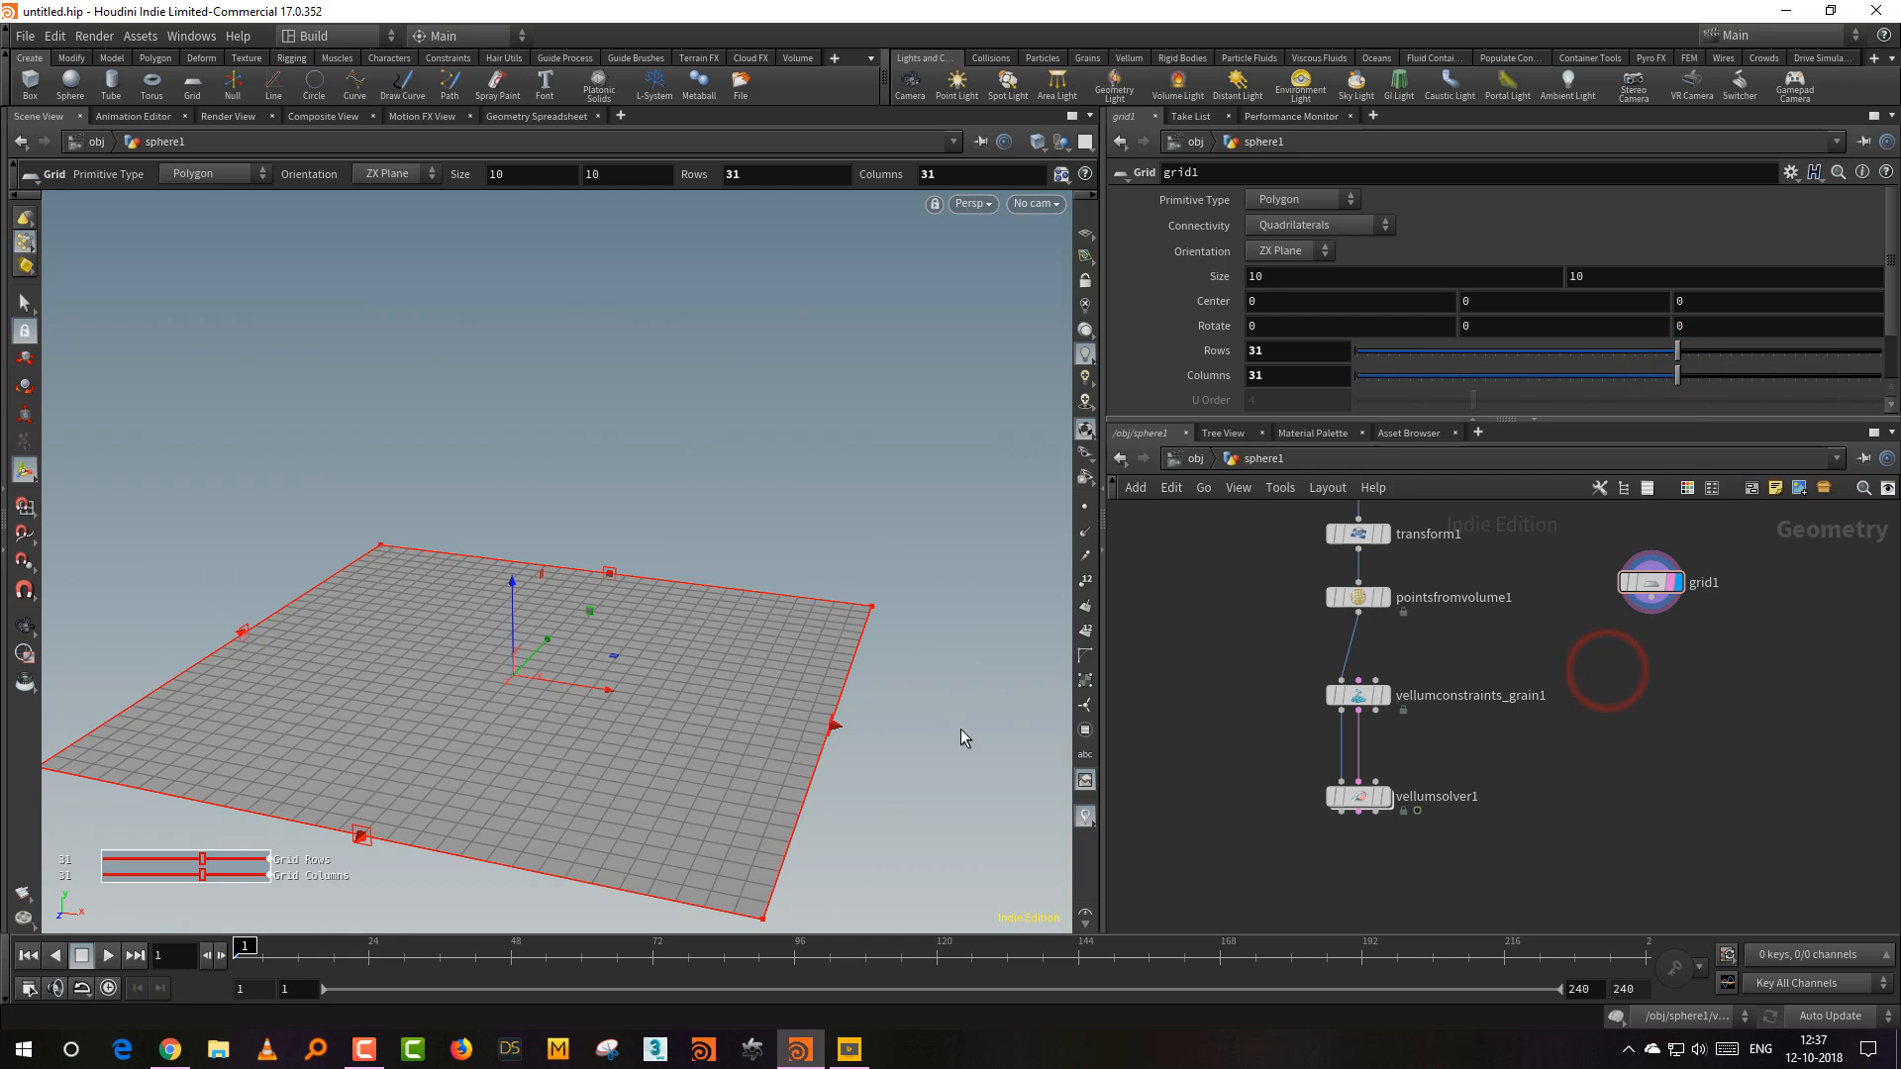
Step: Select the four corner points of the grid in the viewport
alt+drag(960, 729, 906, 767)
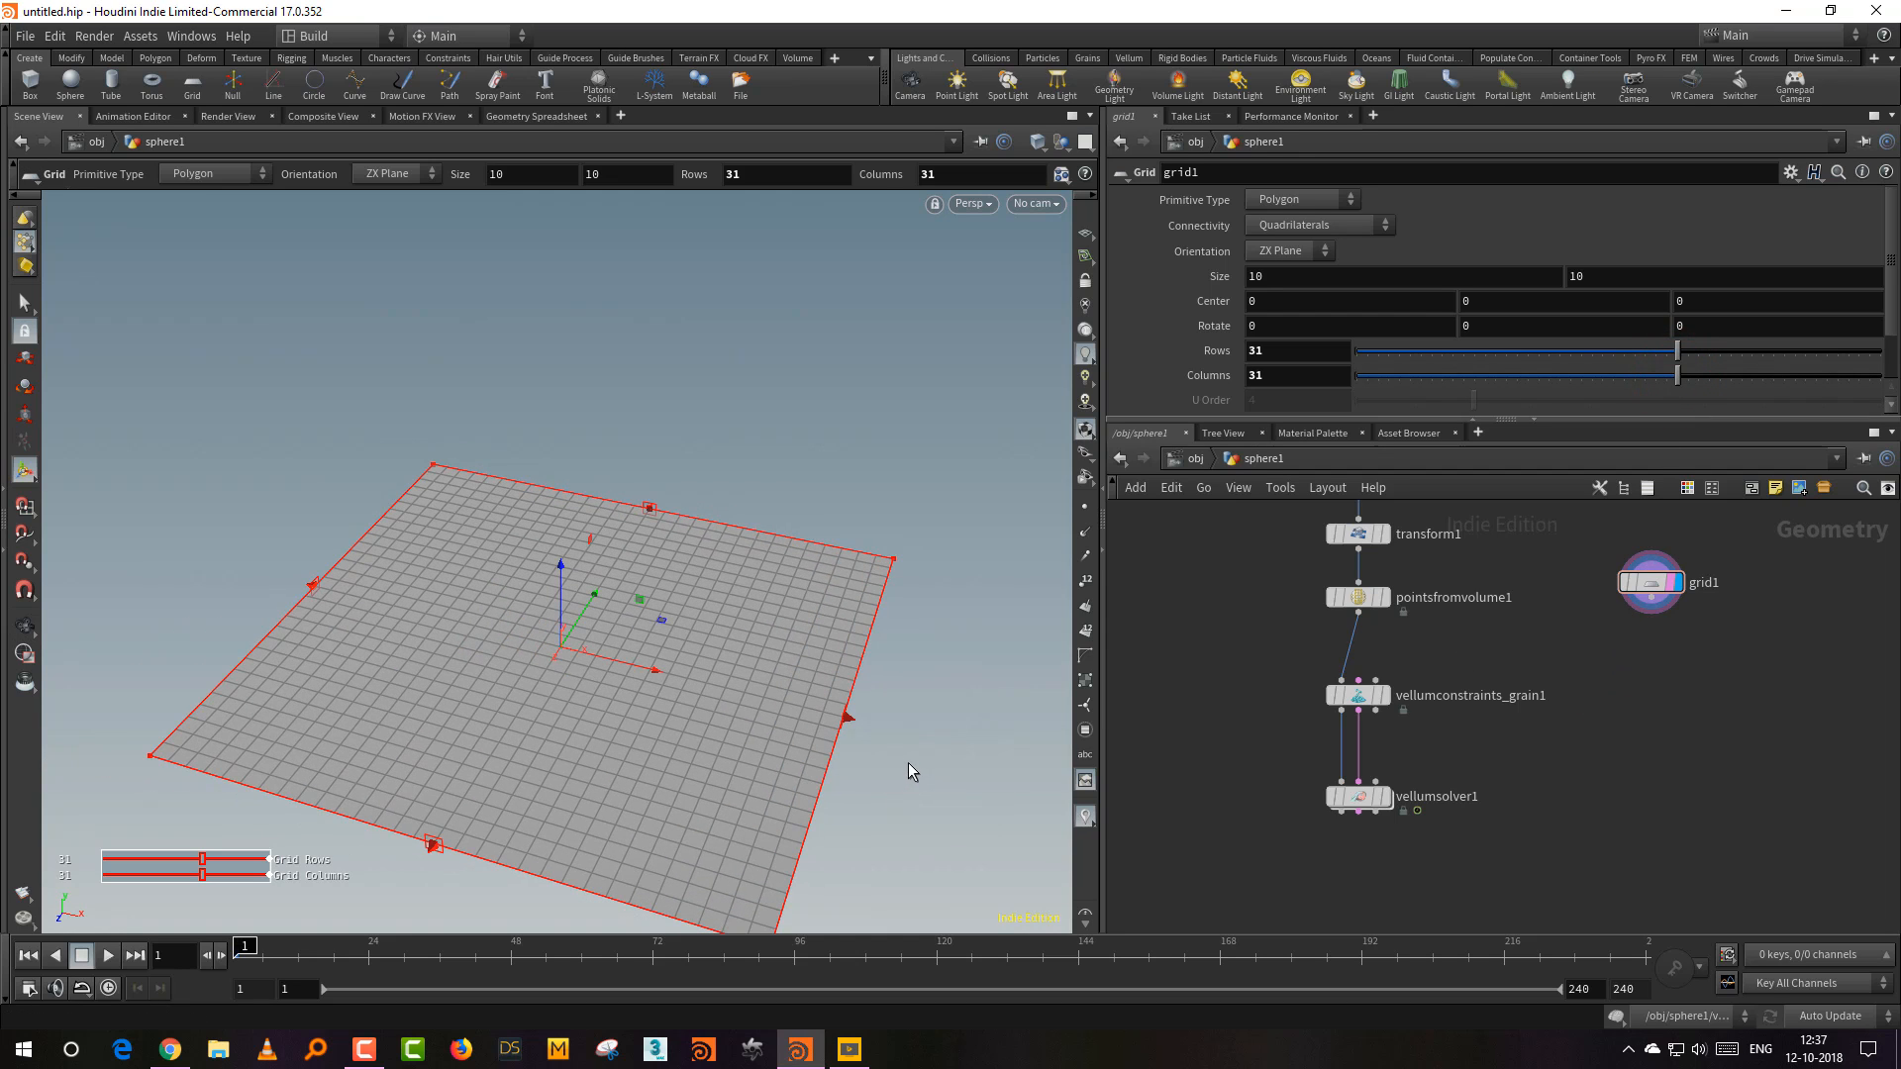
key(s)
click(932, 538)
drag(886, 568, 885, 565)
shift+click(424, 445)
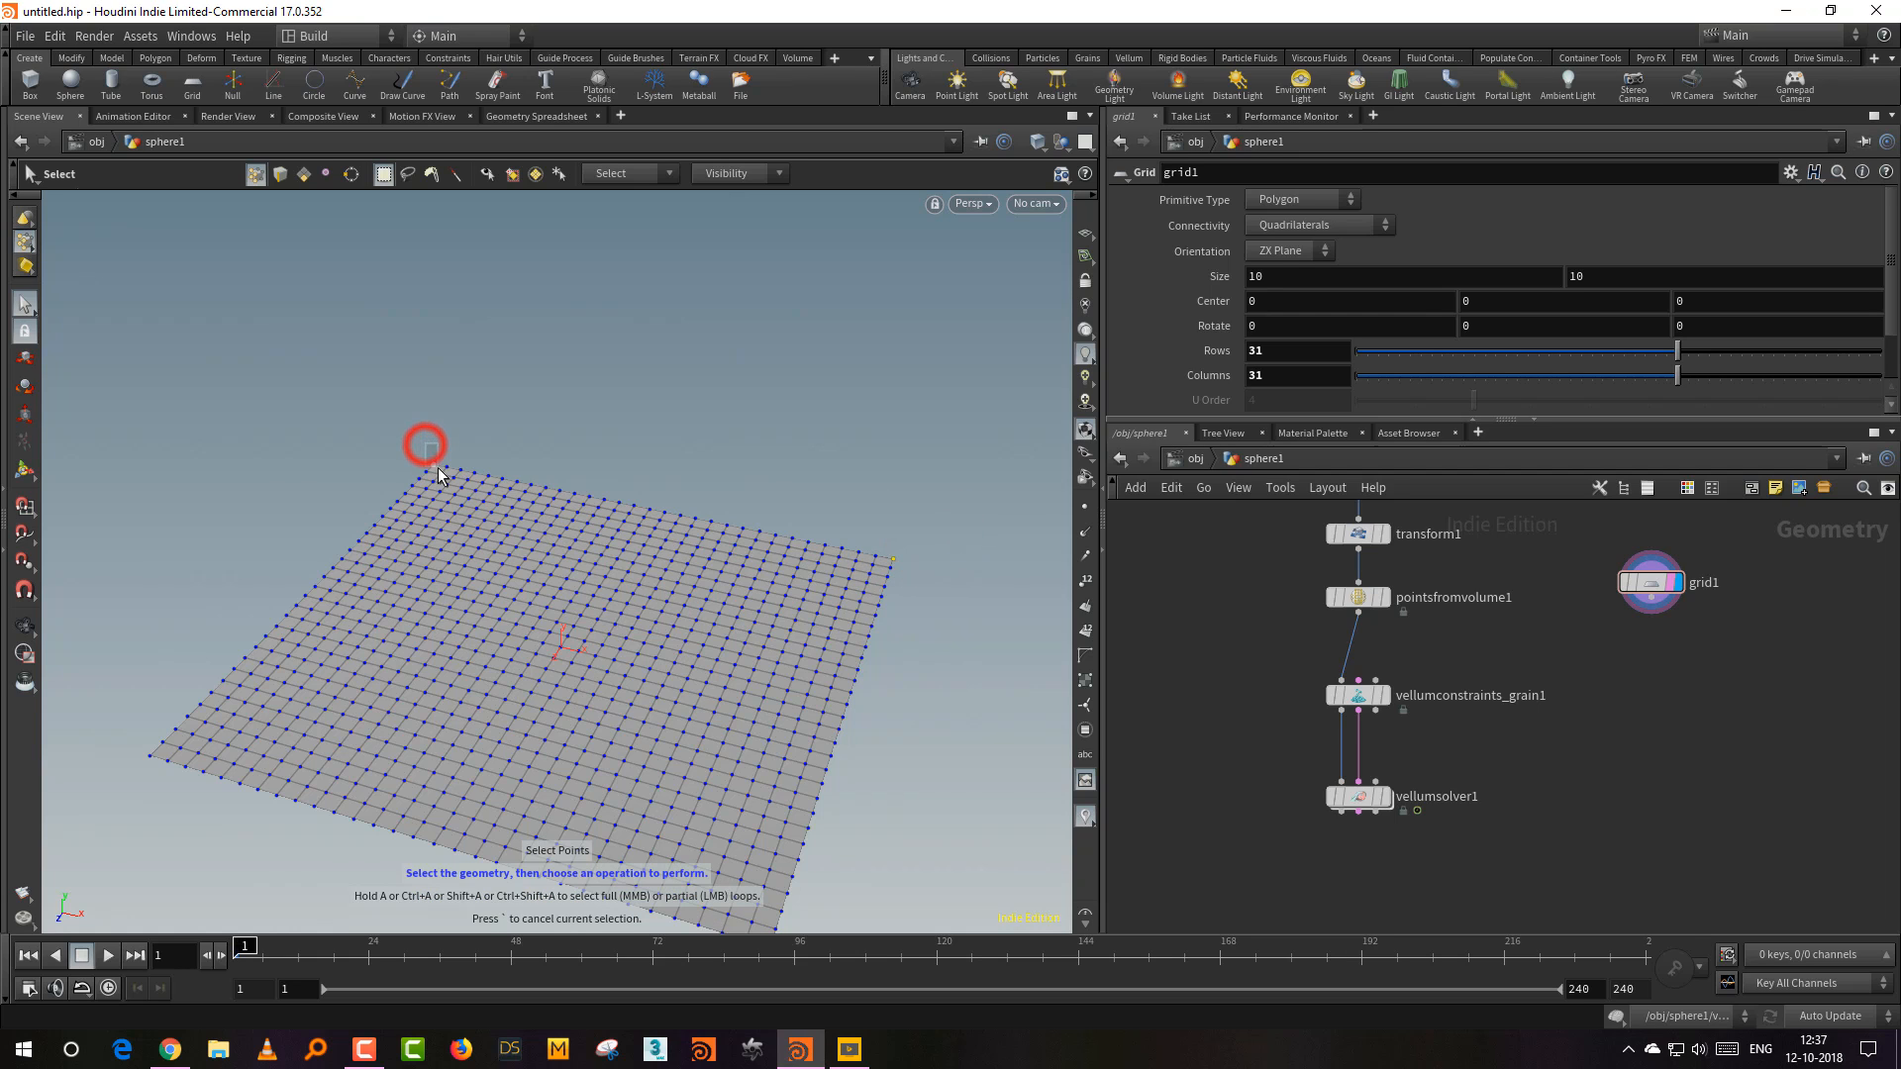
shift+click(139, 754)
scroll(536, 681, down, 1)
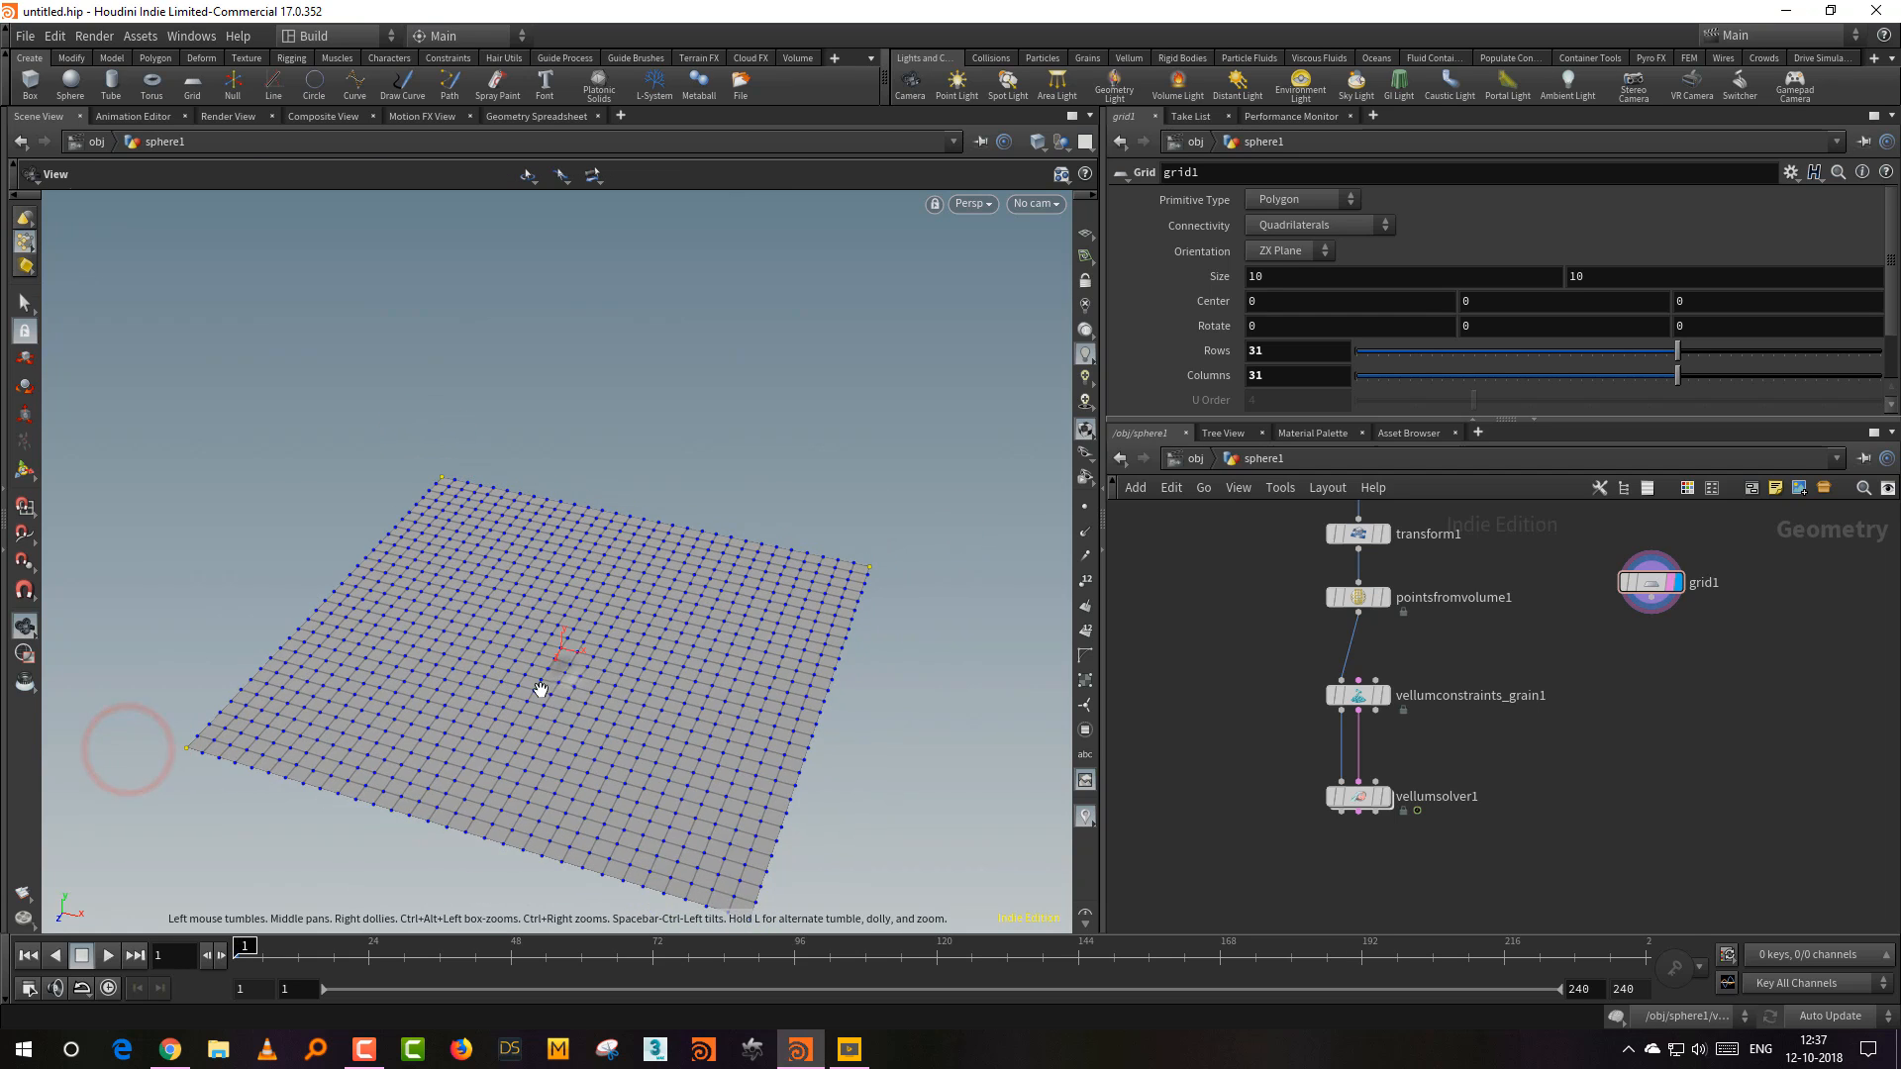
alt+middle_drag(536, 681, 473, 614)
shift+drag(660, 853, 679, 820)
Step: Create a point group from the selected grid corners and name it pins
key(Tab)
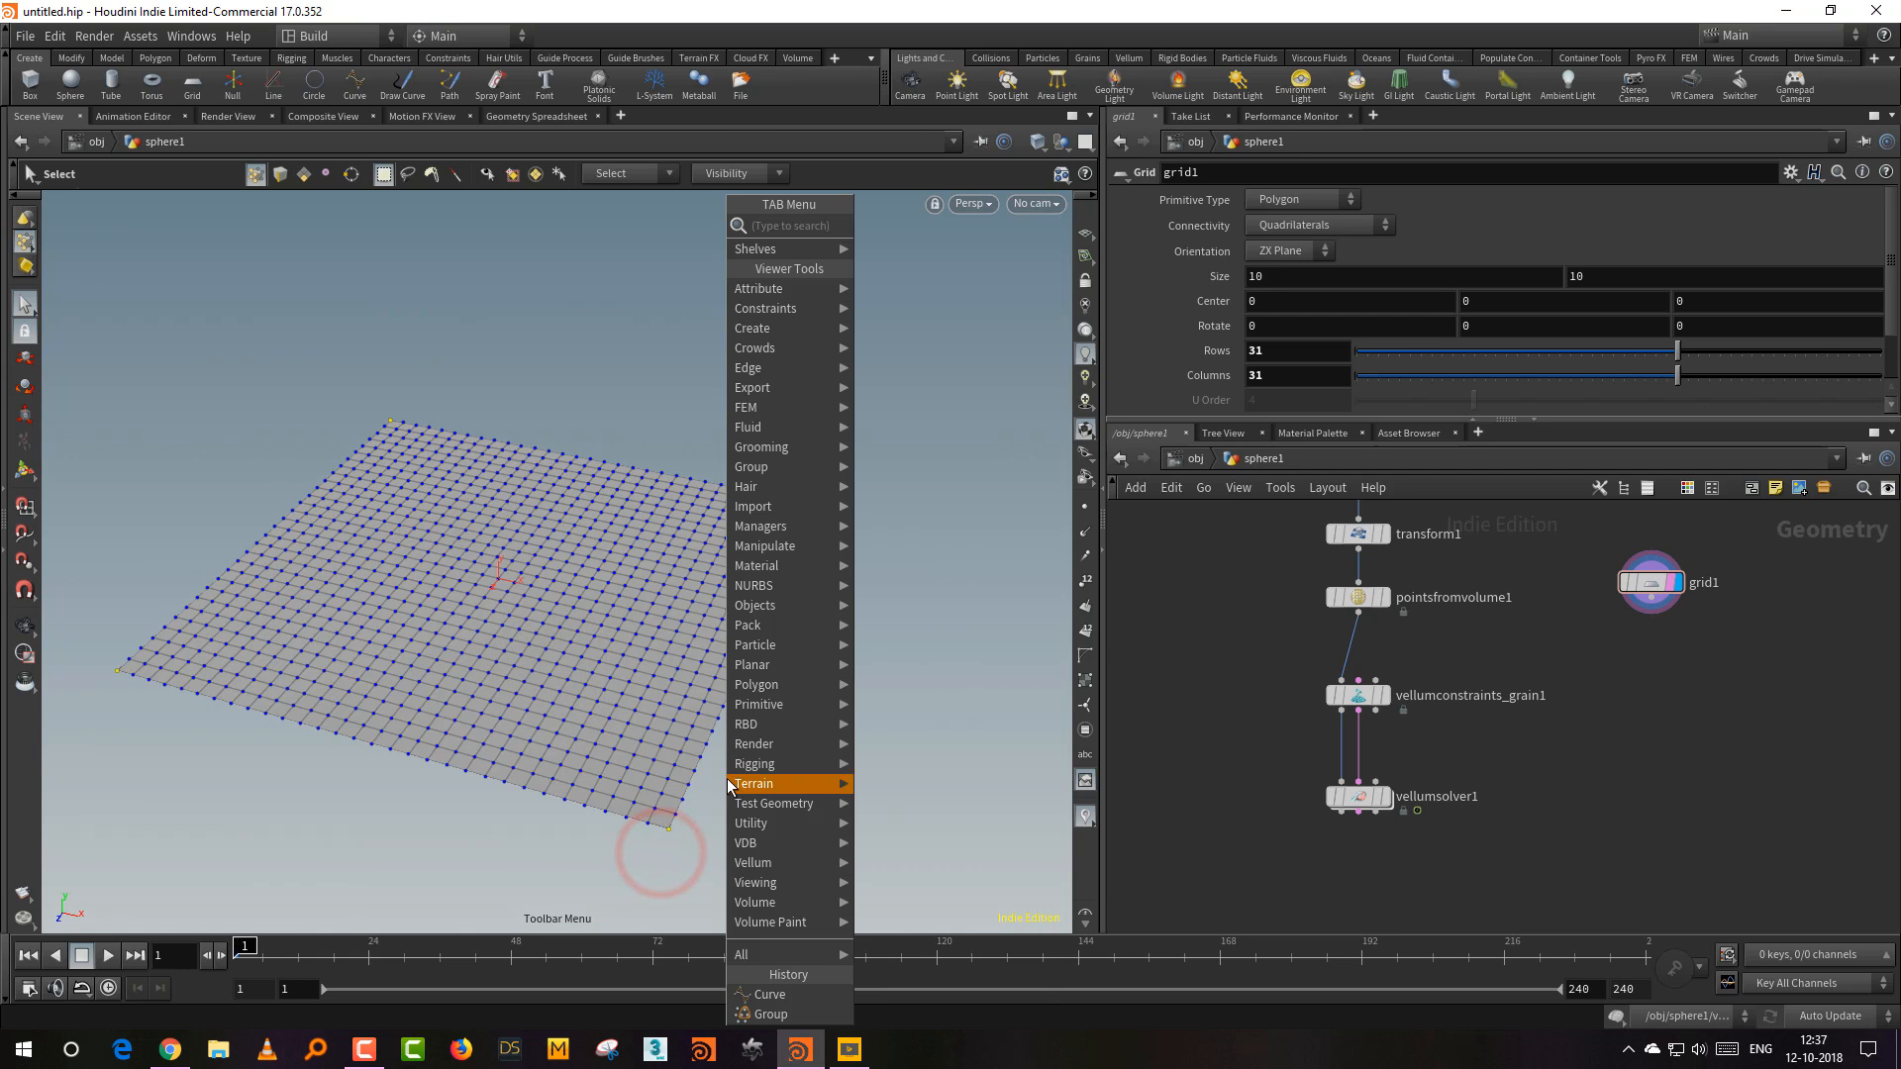
text(grou)
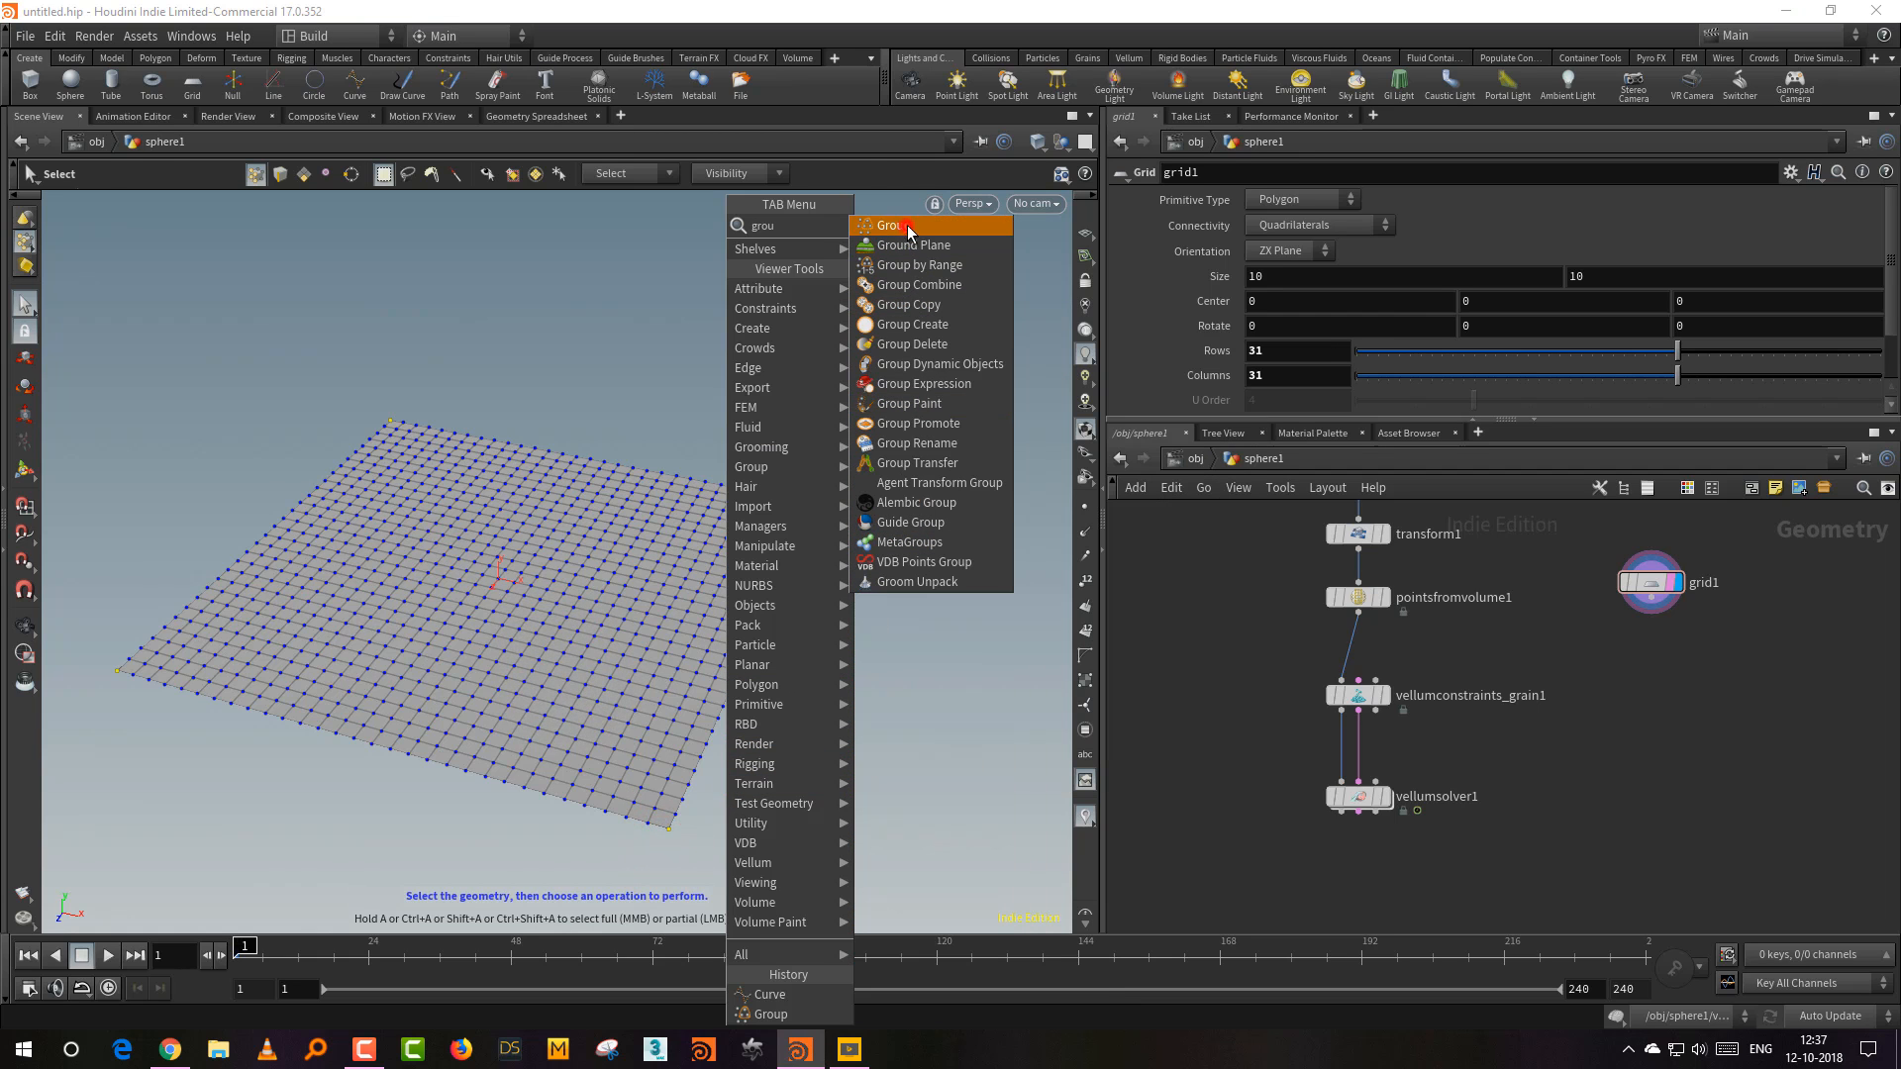
click(907, 227)
drag(1695, 592, 1742, 561)
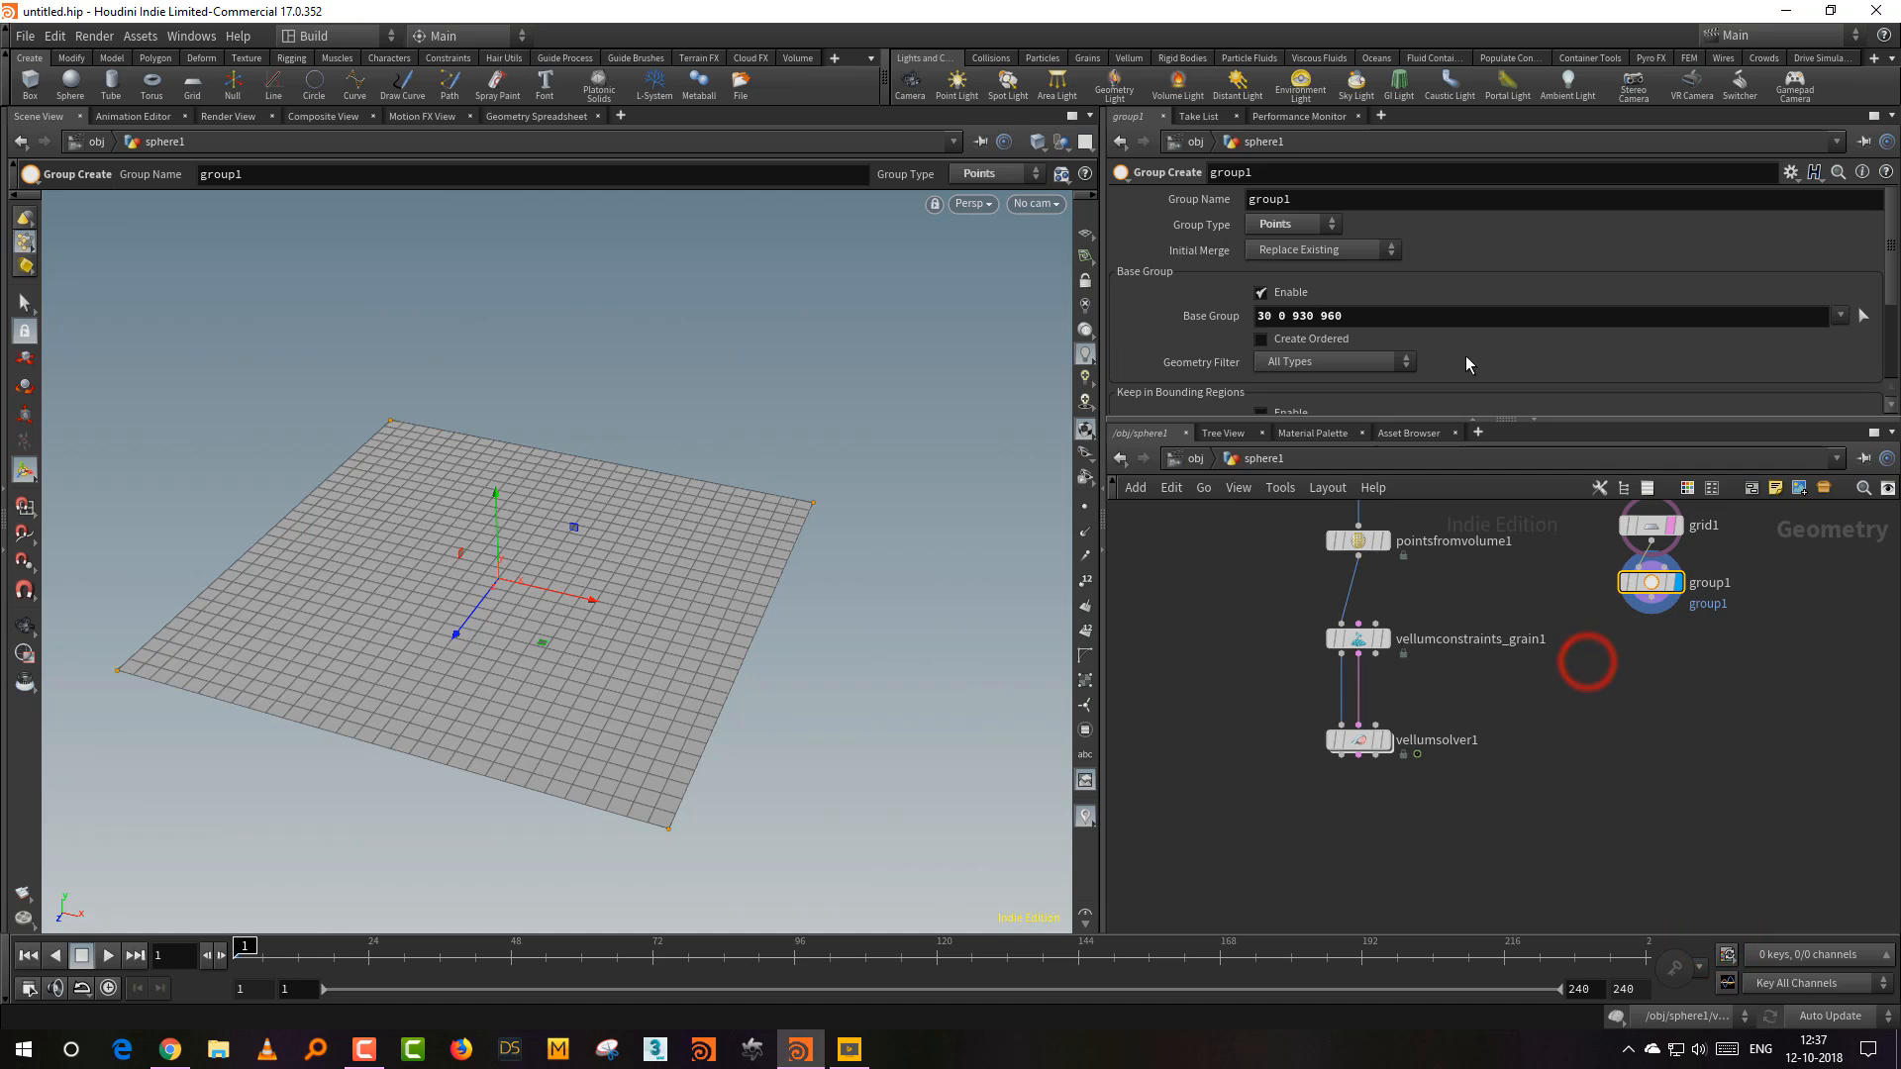
double_click(1254, 202)
text(pin)
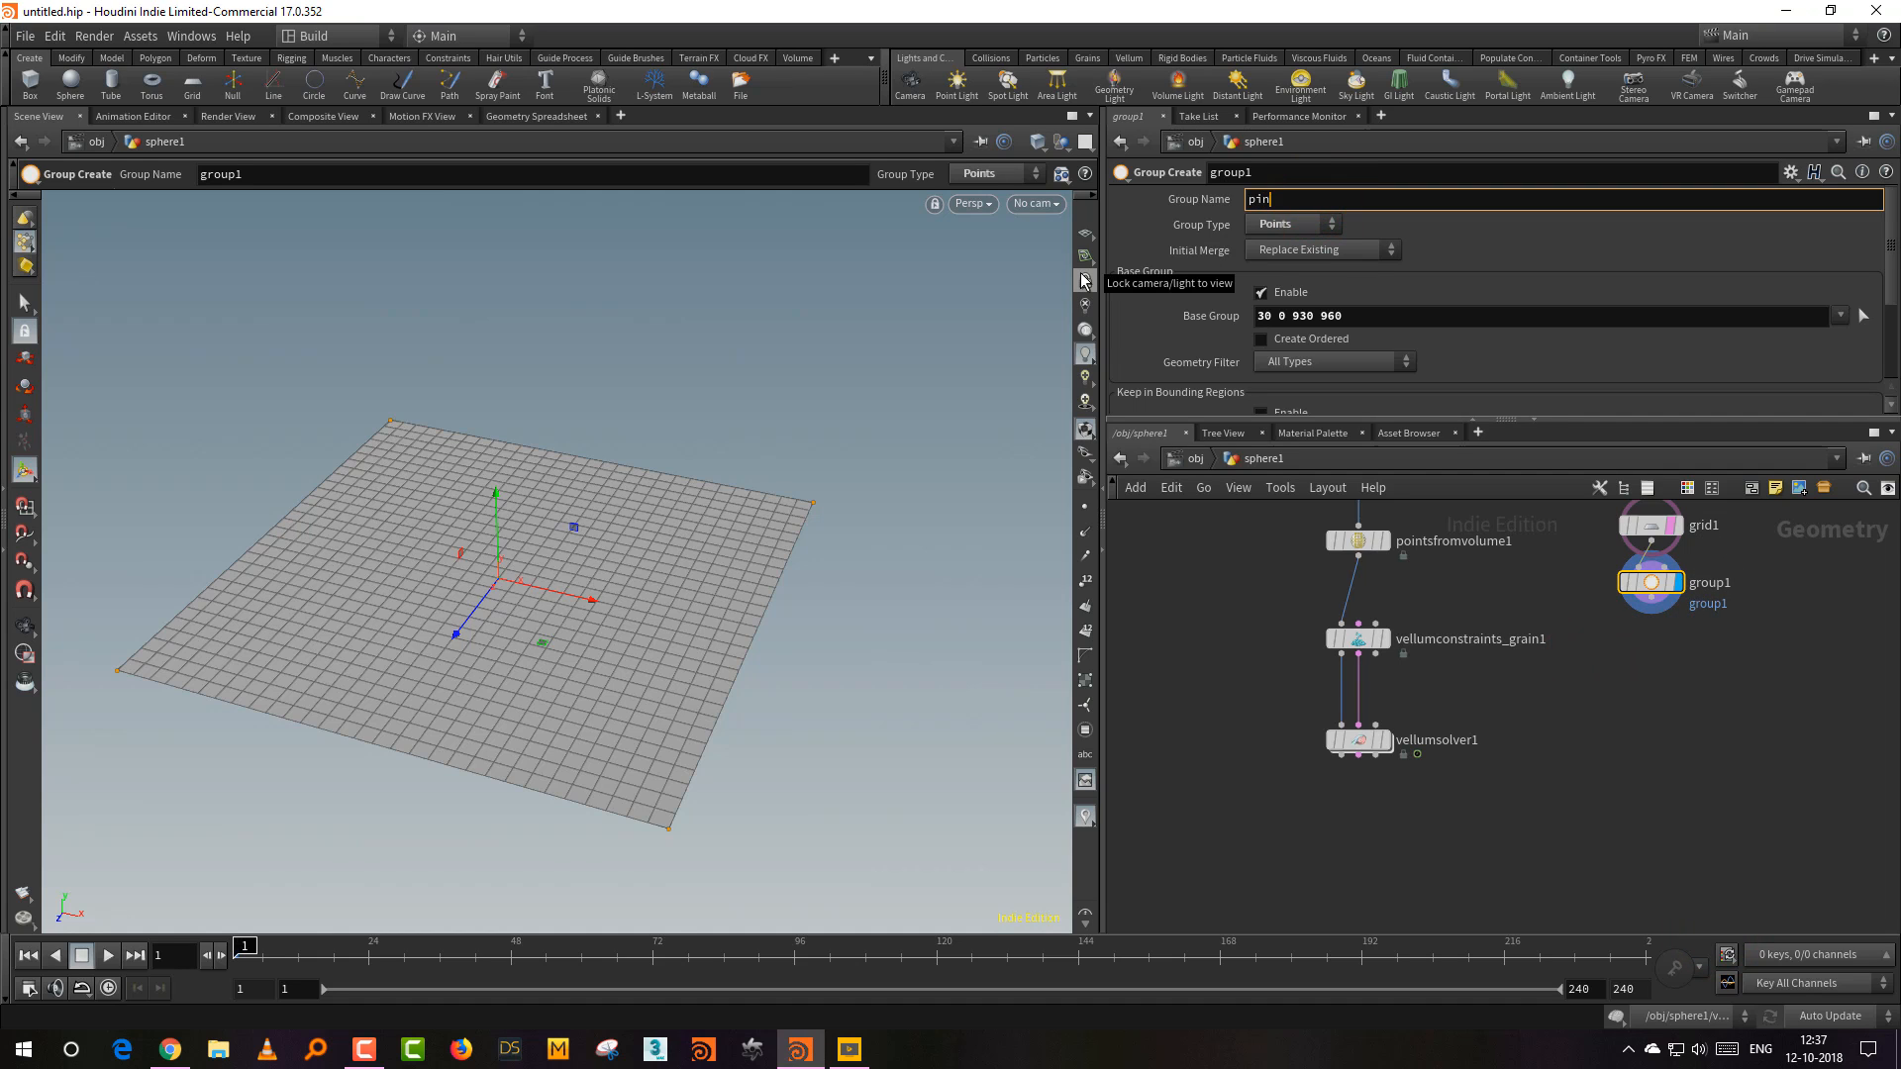
text(s)
key(Return)
Step: Add a Vellum Configure Cloth node, connect group1 to it, and set its Pin Points to pins
middle_drag(1628, 707, 1570, 763)
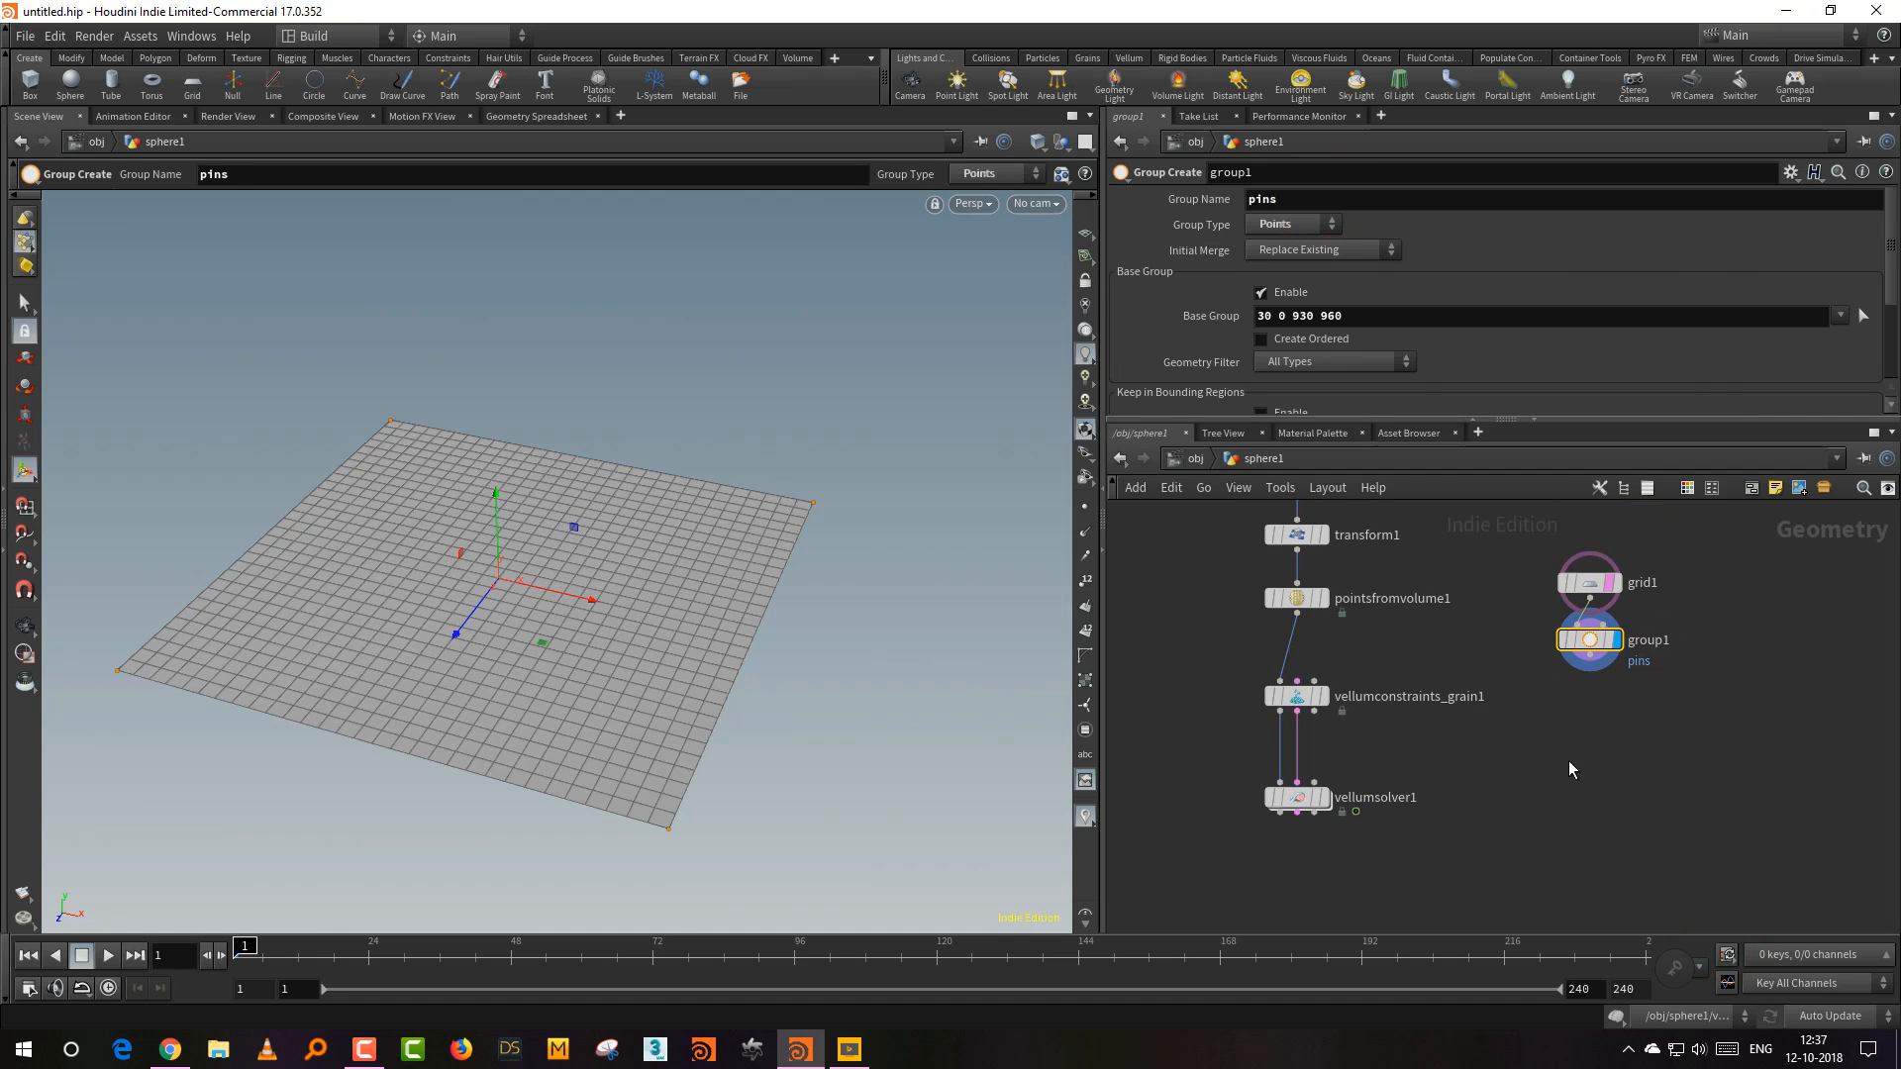
key(Tab)
text(vell)
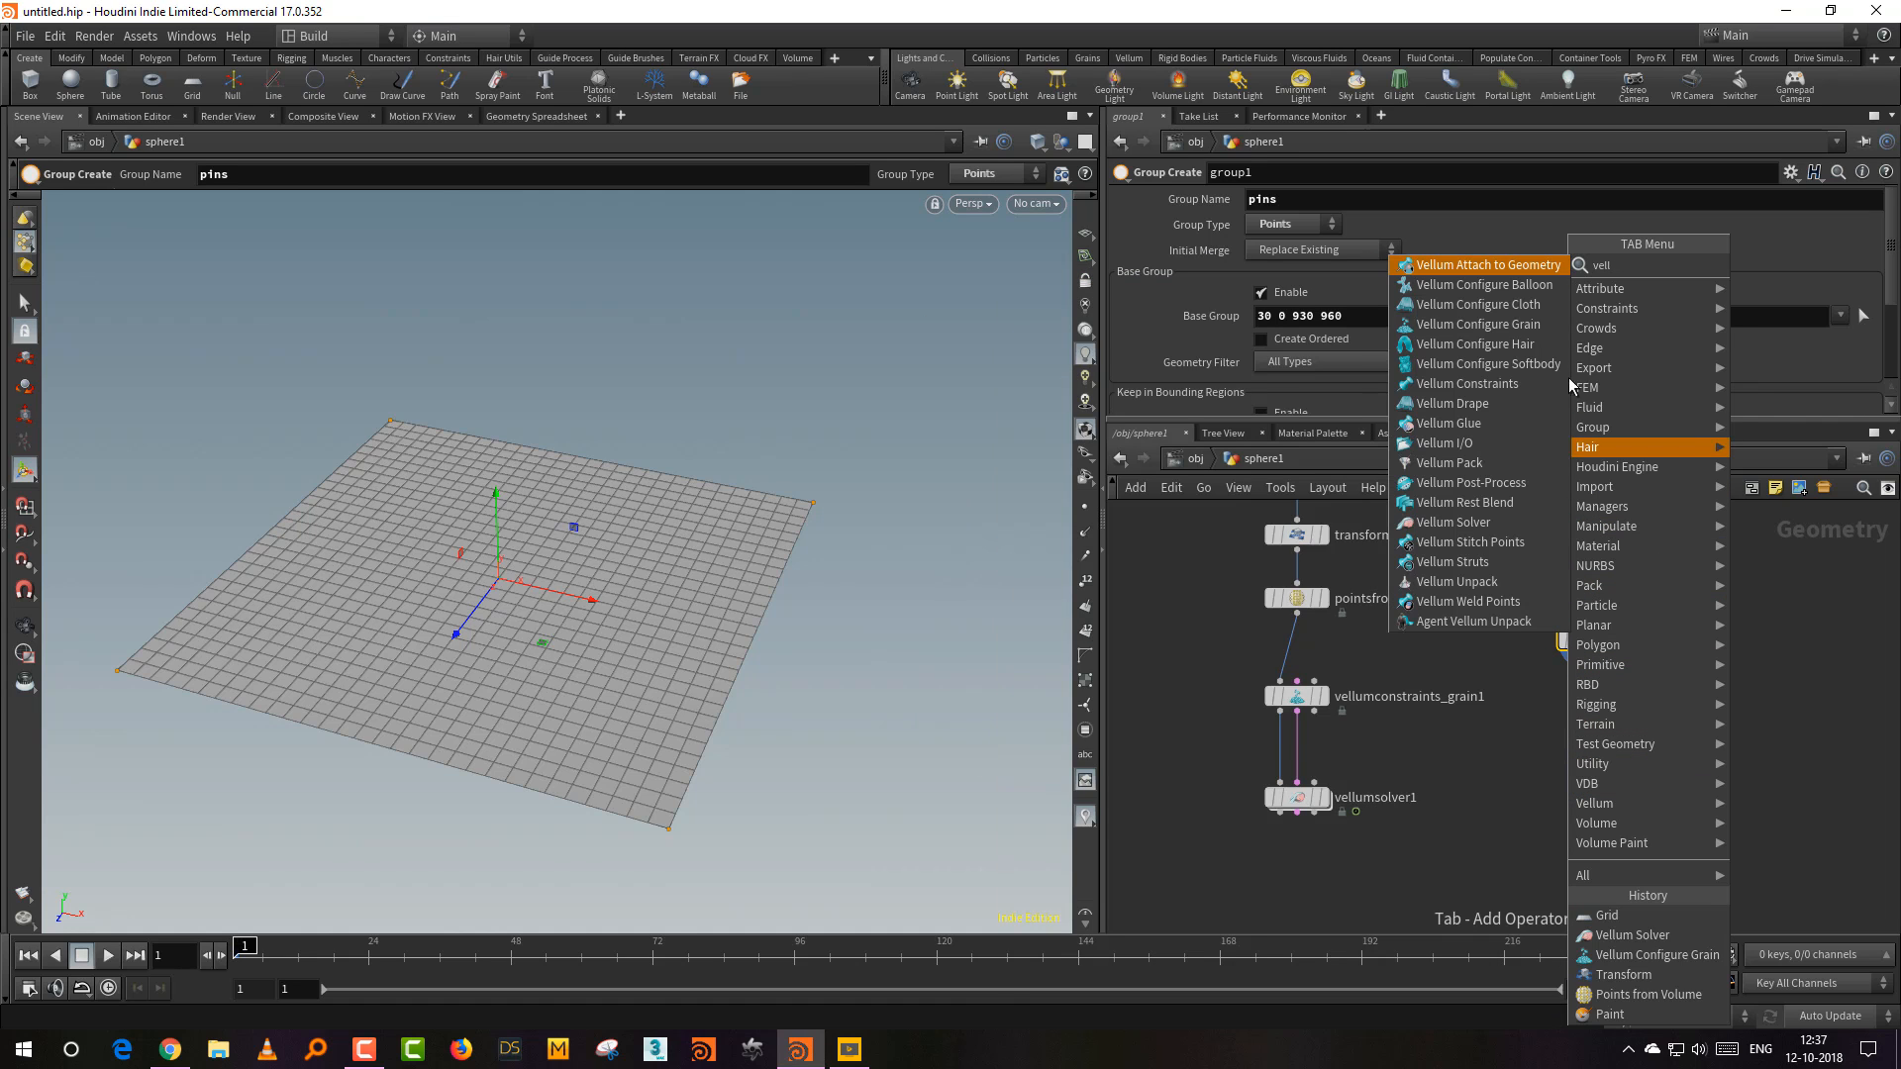
click(1505, 306)
click(1593, 738)
drag(1596, 675, 1574, 721)
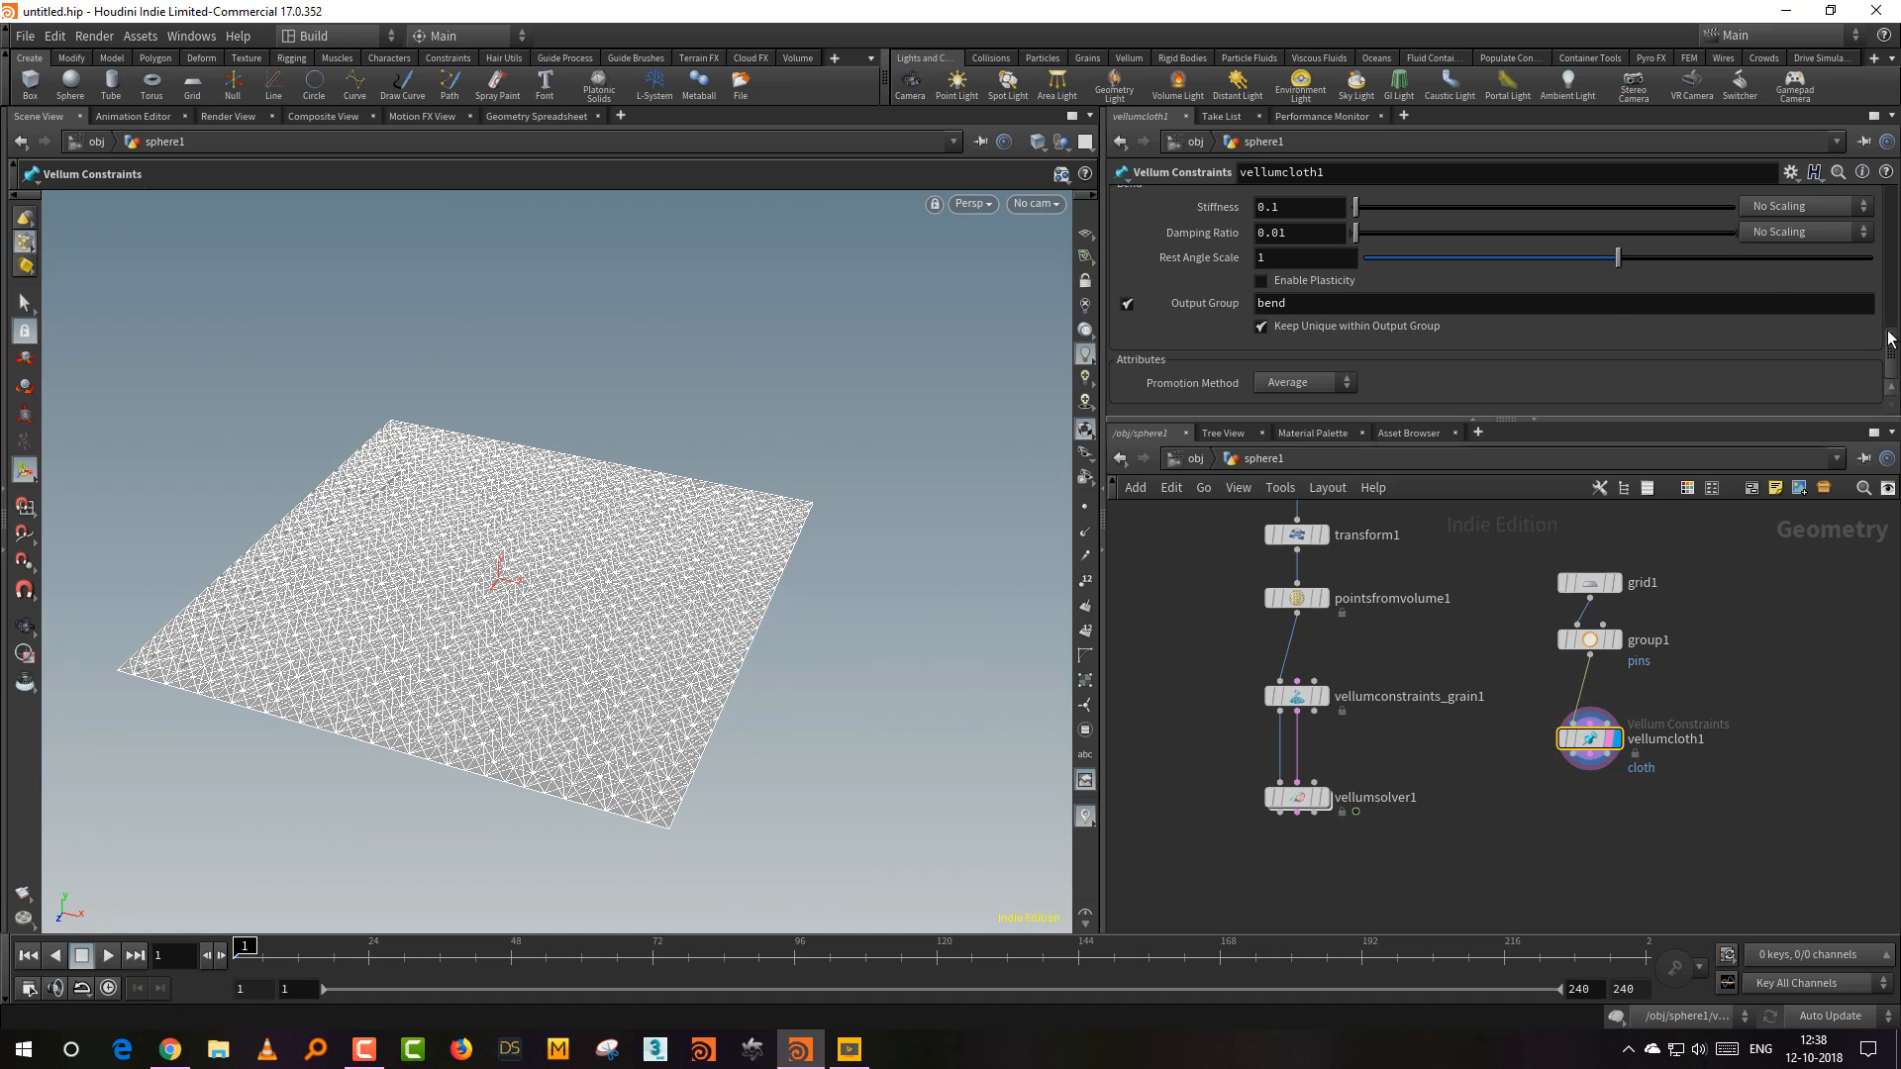
drag(1889, 337, 1892, 257)
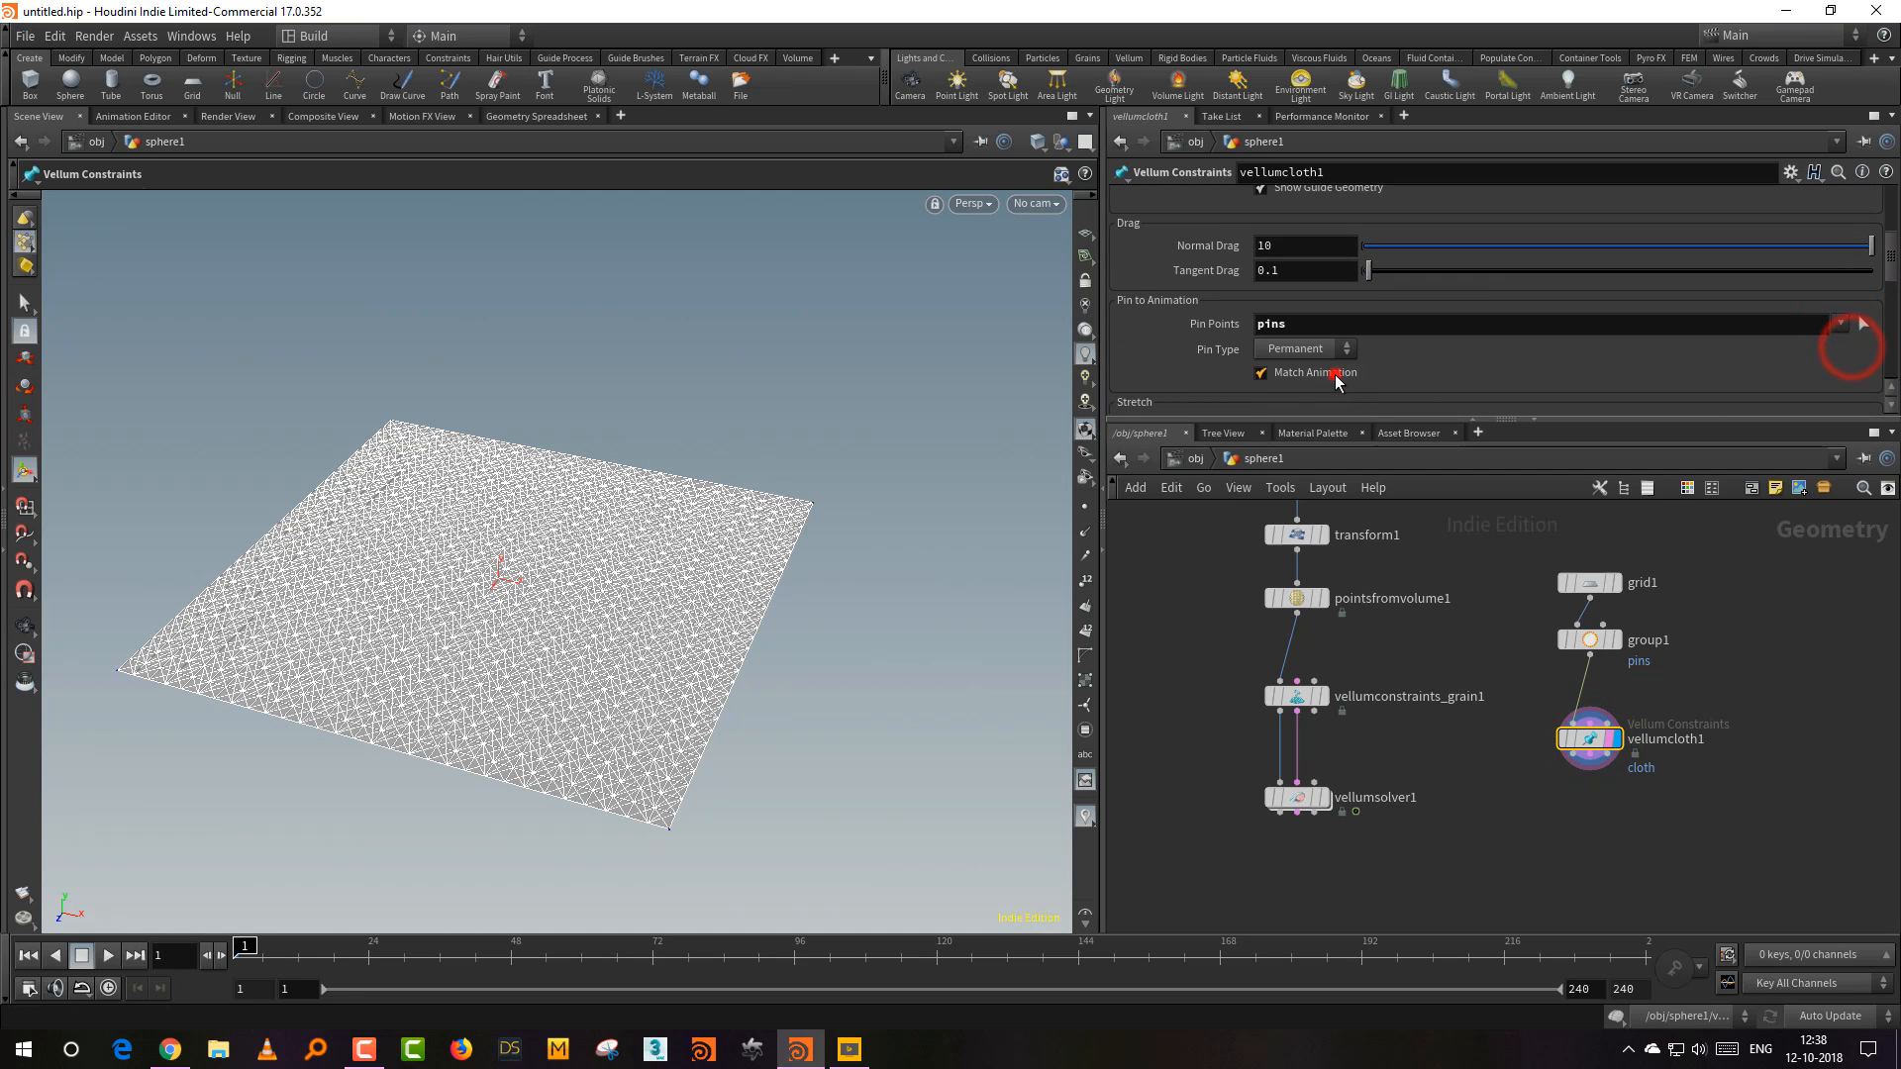
Step: Move vellumsolver1 lower in the network and display vellumcloth1 followed by vellumconstraints_grain1
drag(1297, 797, 1309, 913)
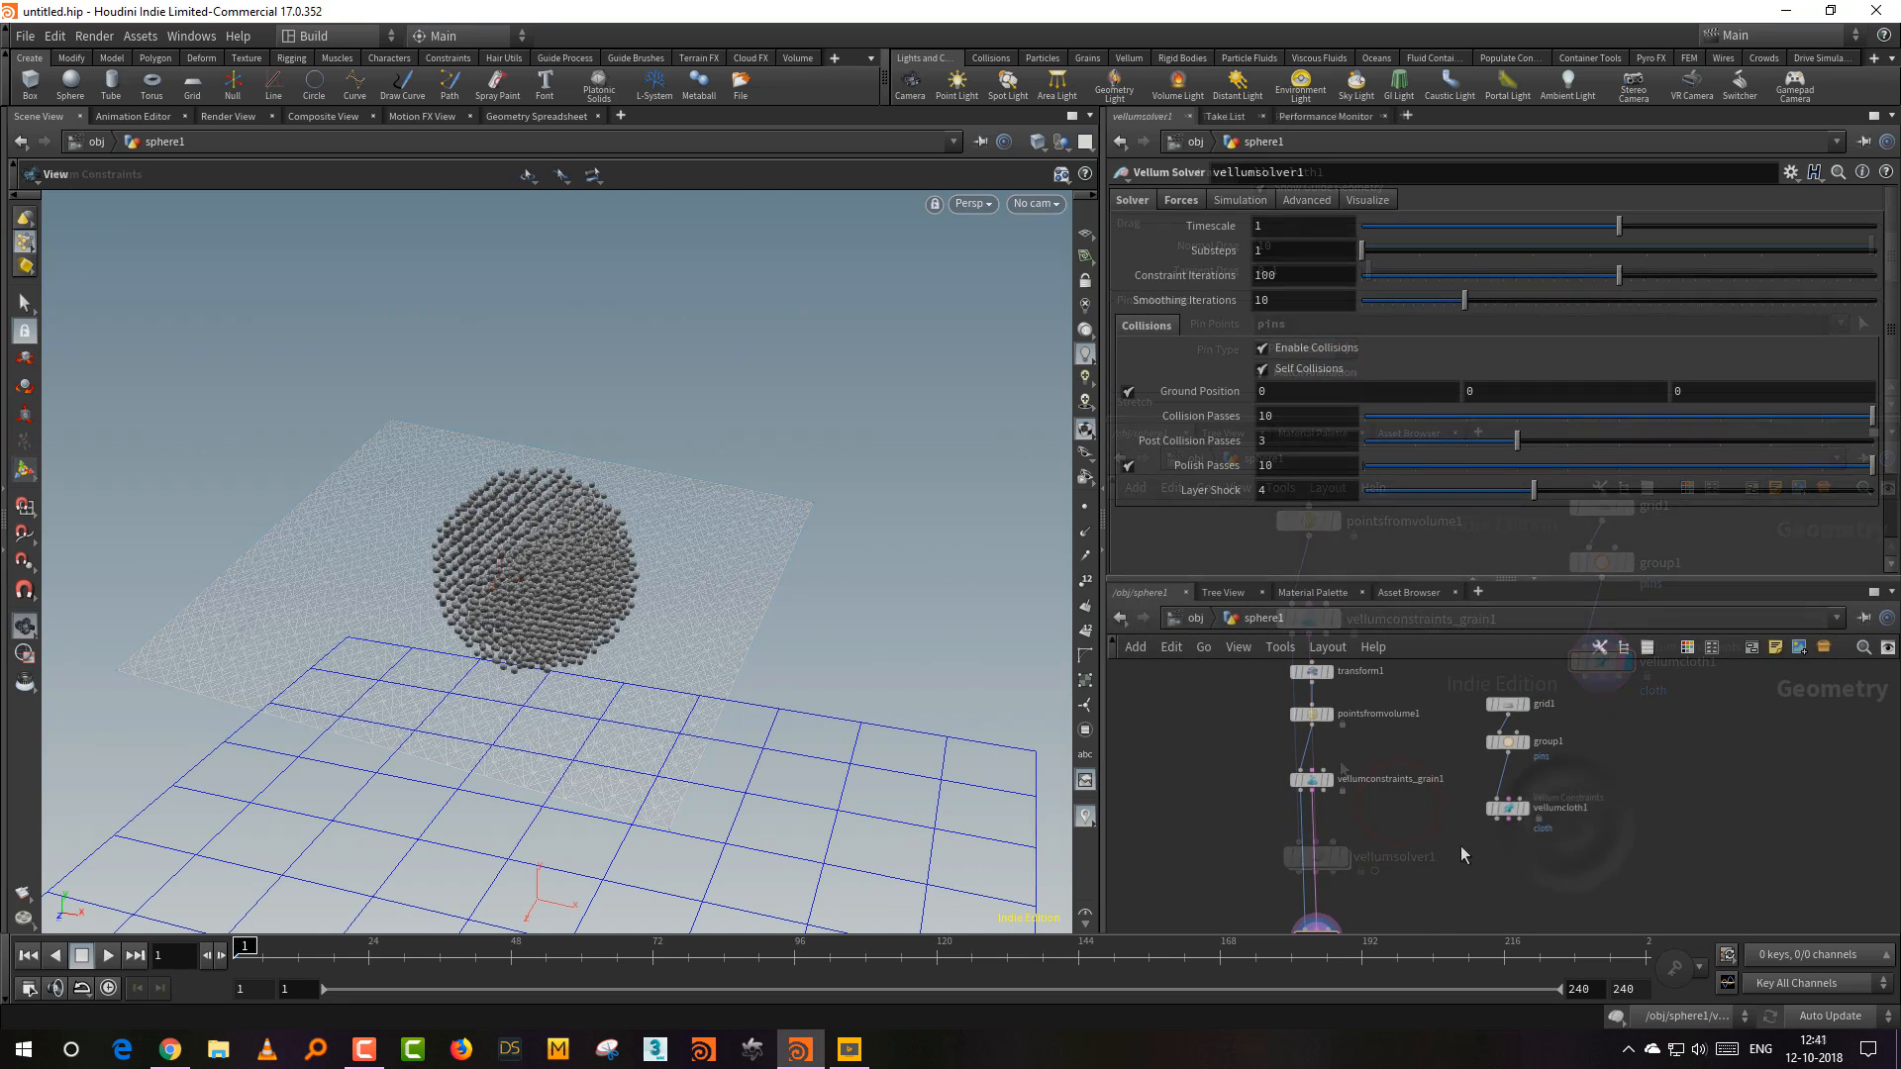
click(1522, 809)
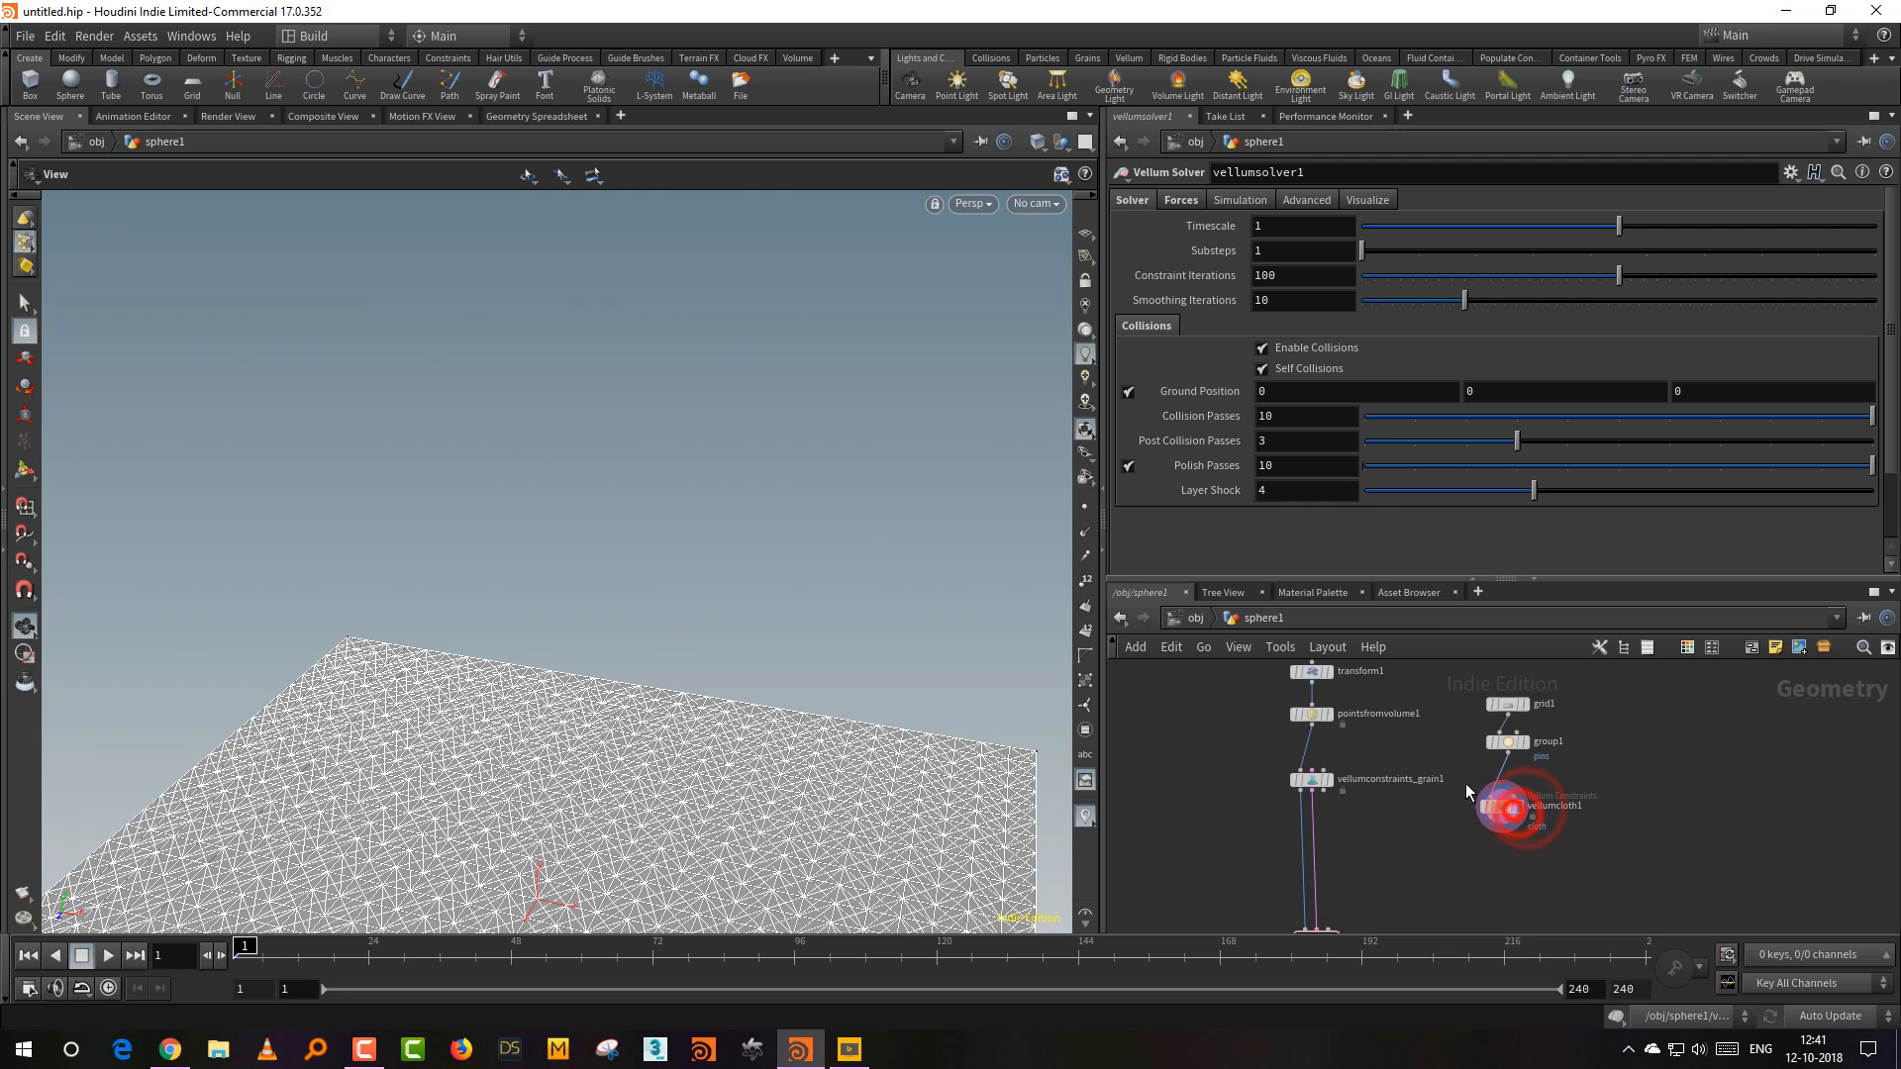
click(1329, 780)
click(1327, 780)
middle_drag(1454, 840, 1453, 769)
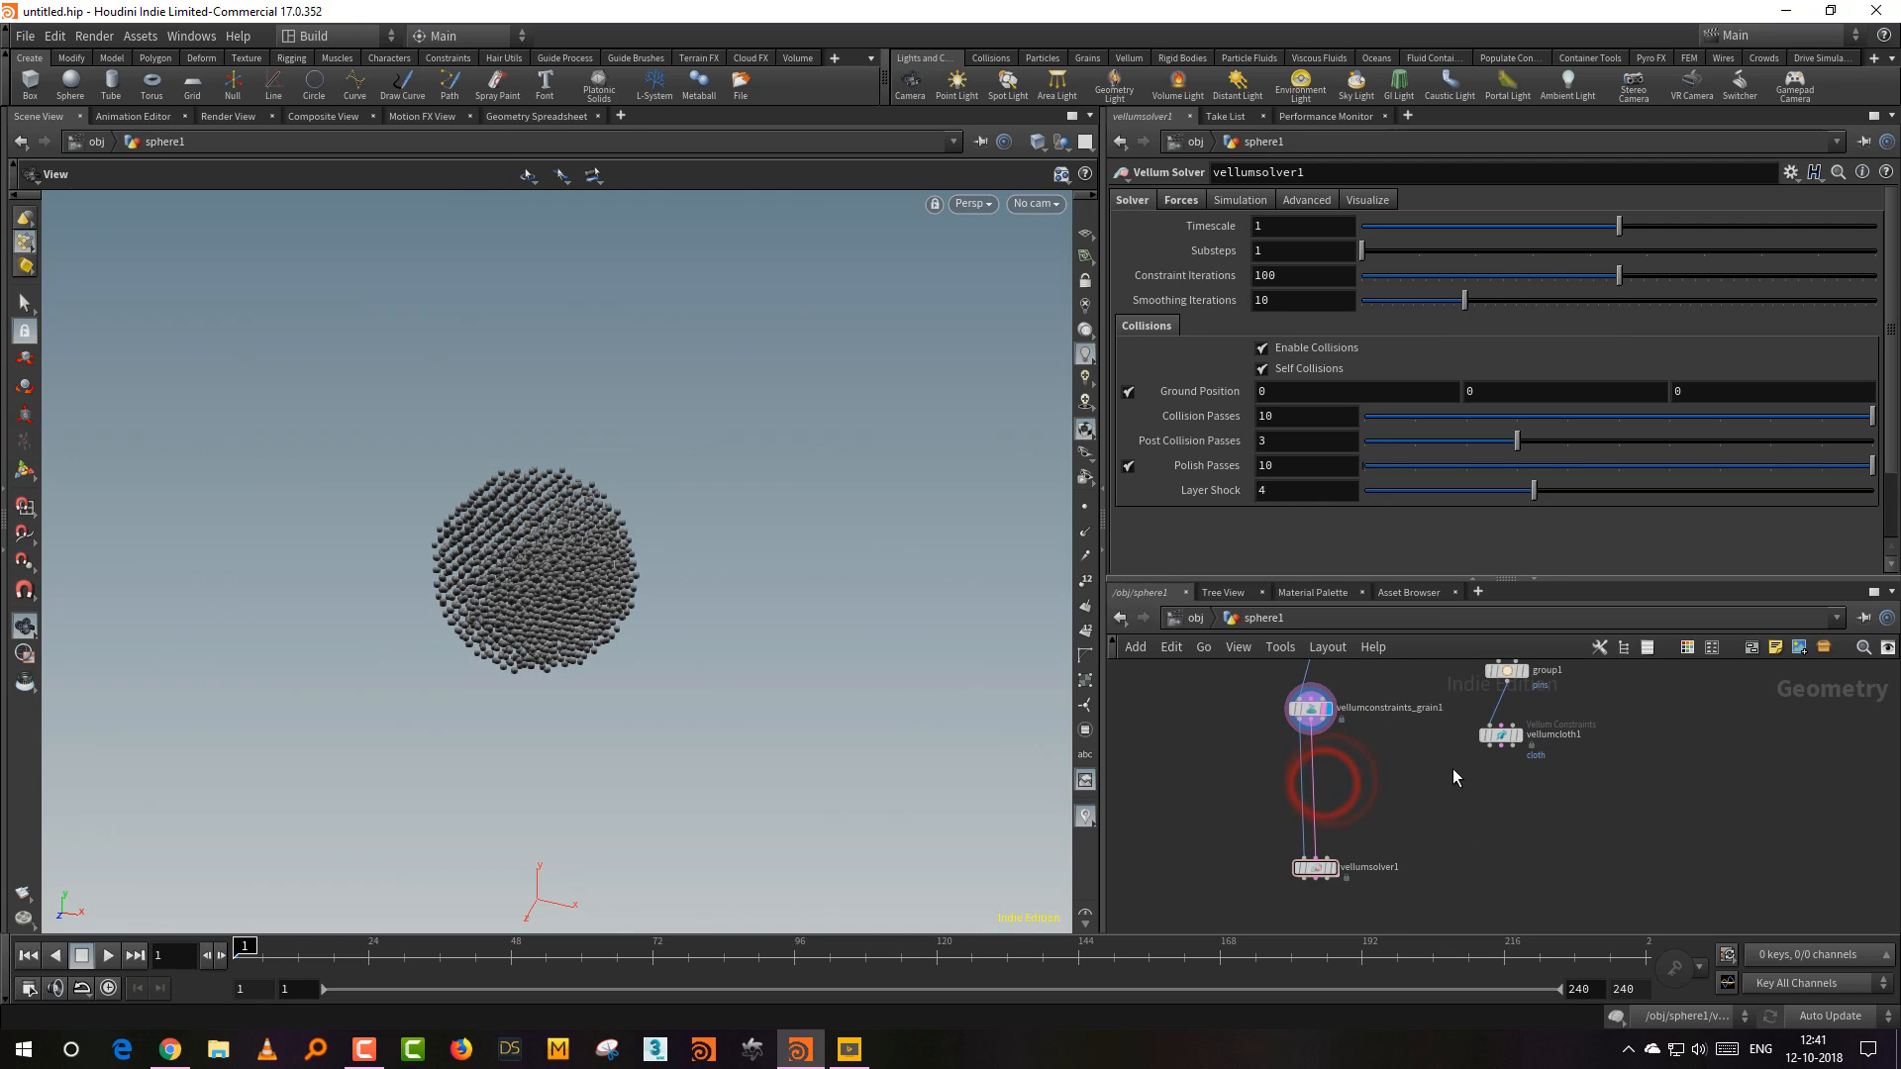
Step: Add a Merge node between the grain and cloth branches, above vellumsolver1
drag(1436, 800, 1529, 712)
scroll(1377, 799, up, 3)
key(Tab)
text(m)
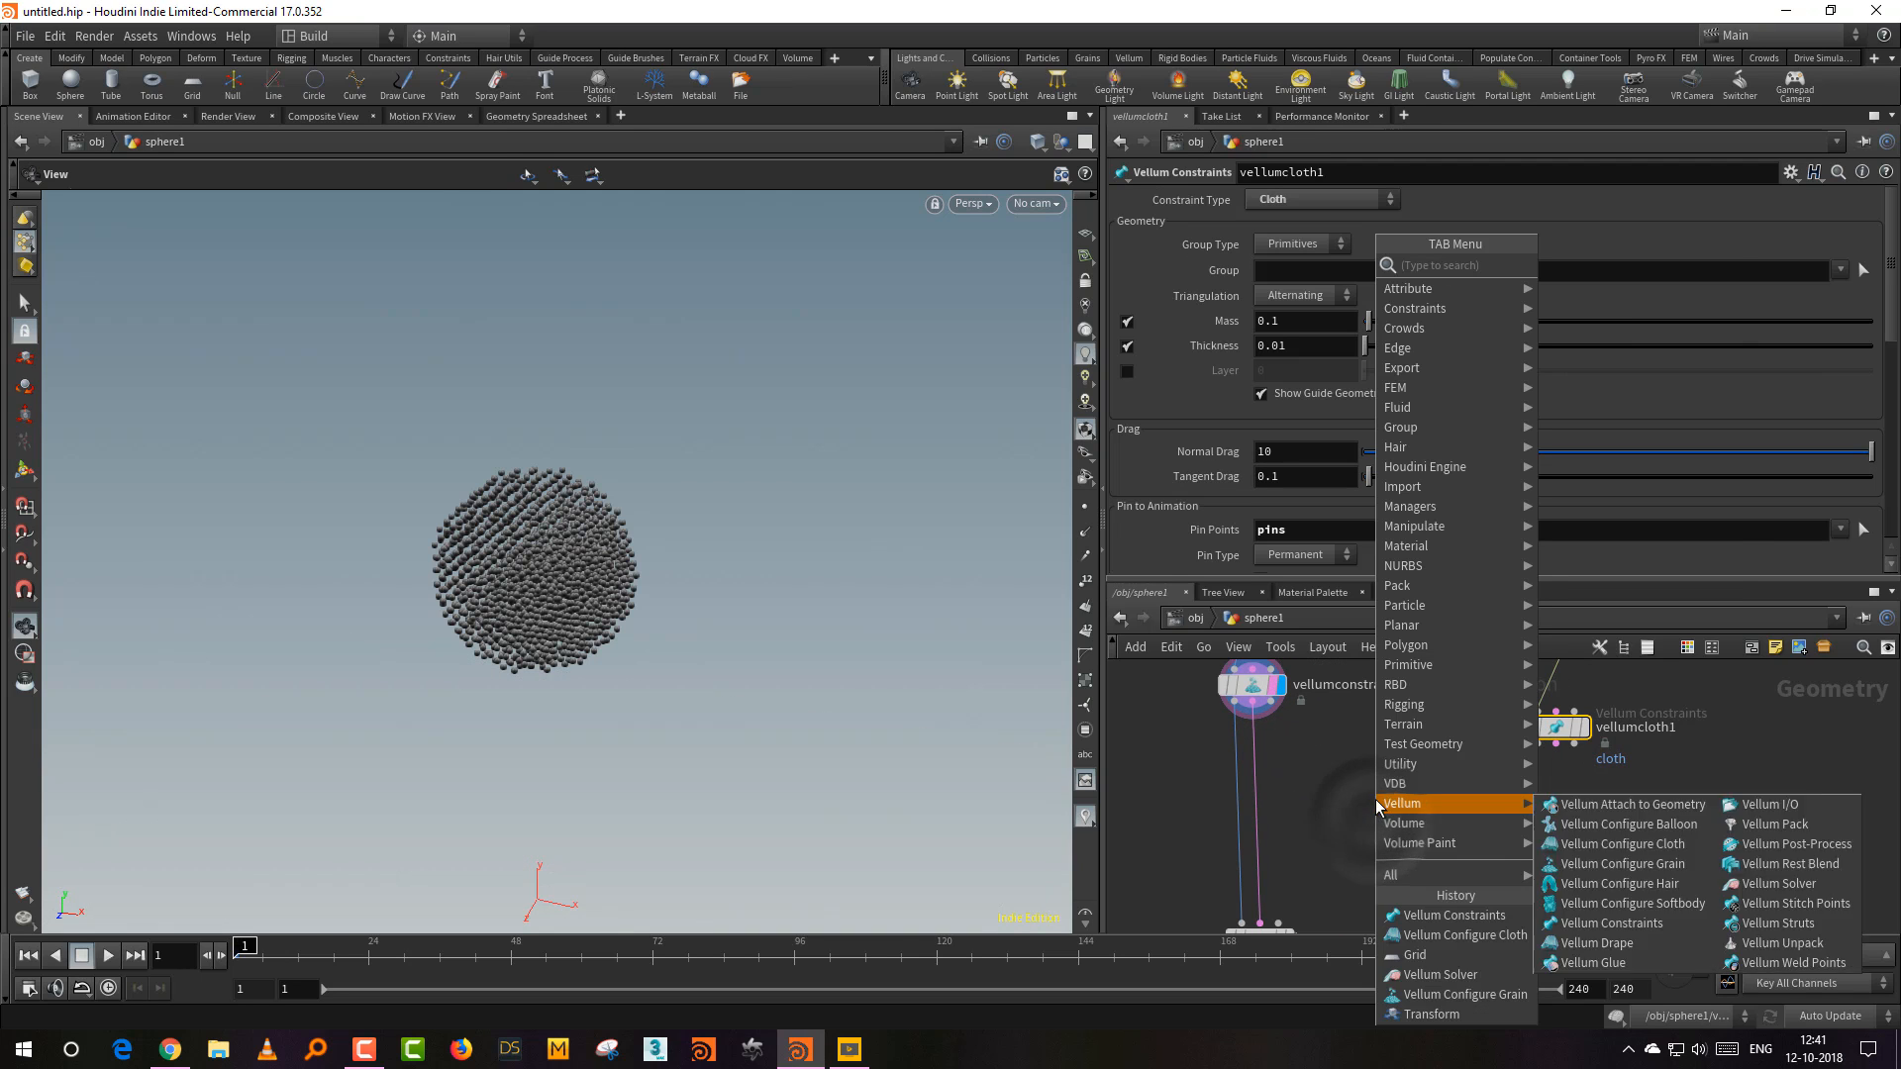
text(erge)
click(1580, 265)
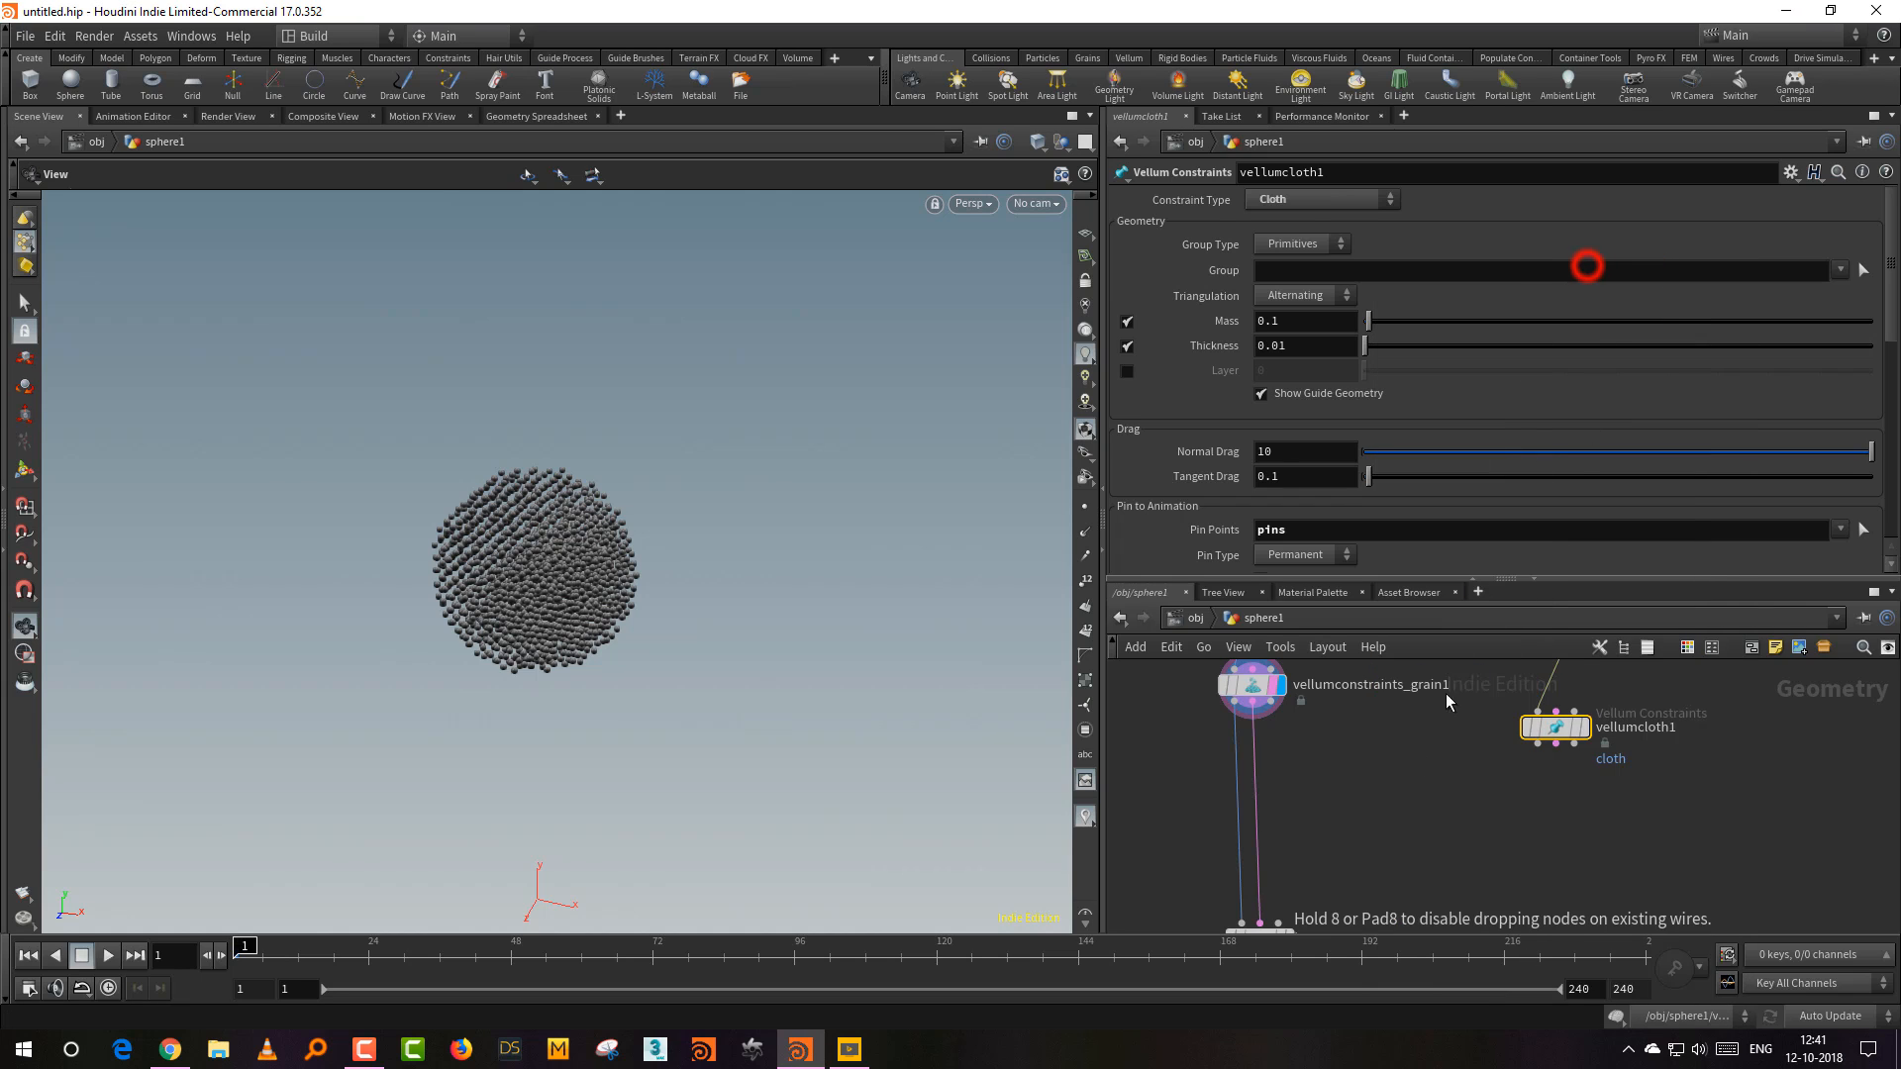
click(1379, 842)
Step: Connect the geometry outputs of vellumconstraints_grain1 and vellumcloth1 to merge1
middle_drag(1348, 786, 1345, 757)
click(1236, 681)
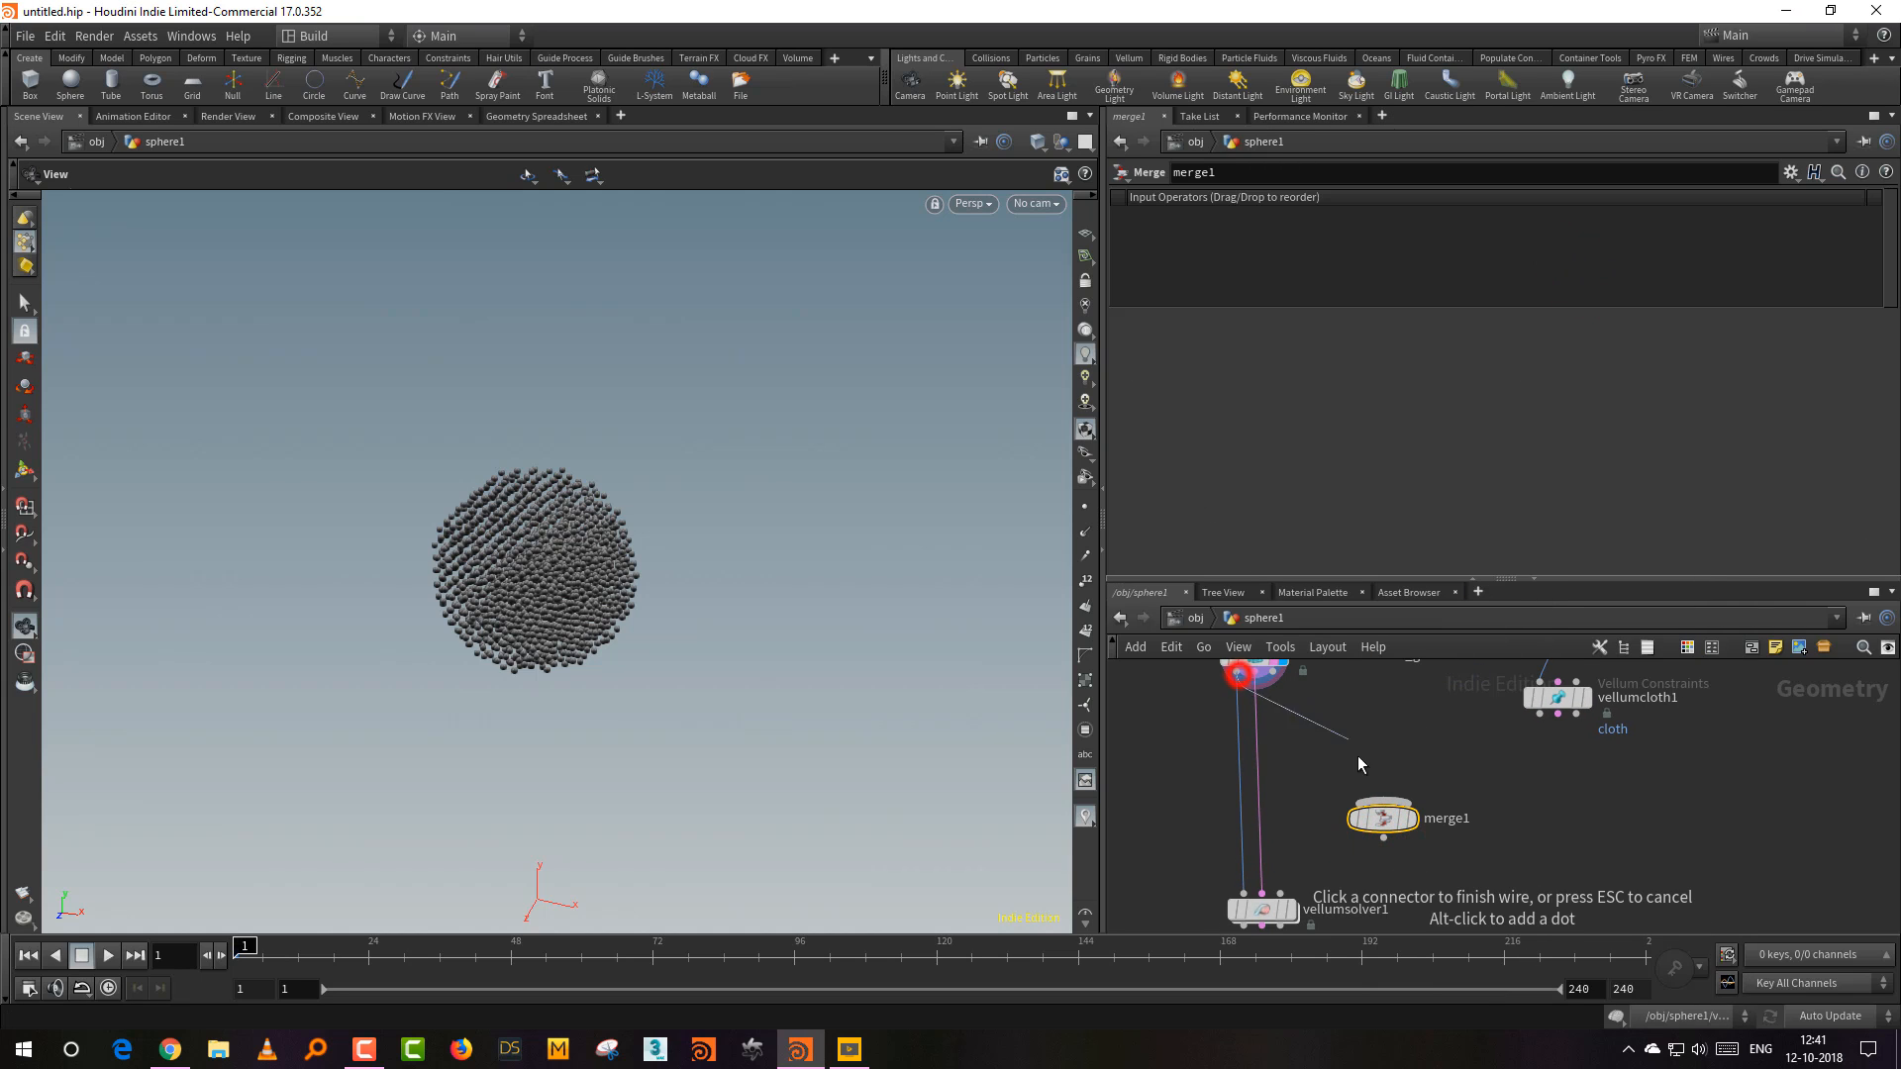
click(1362, 762)
middle_drag(1515, 707, 1501, 747)
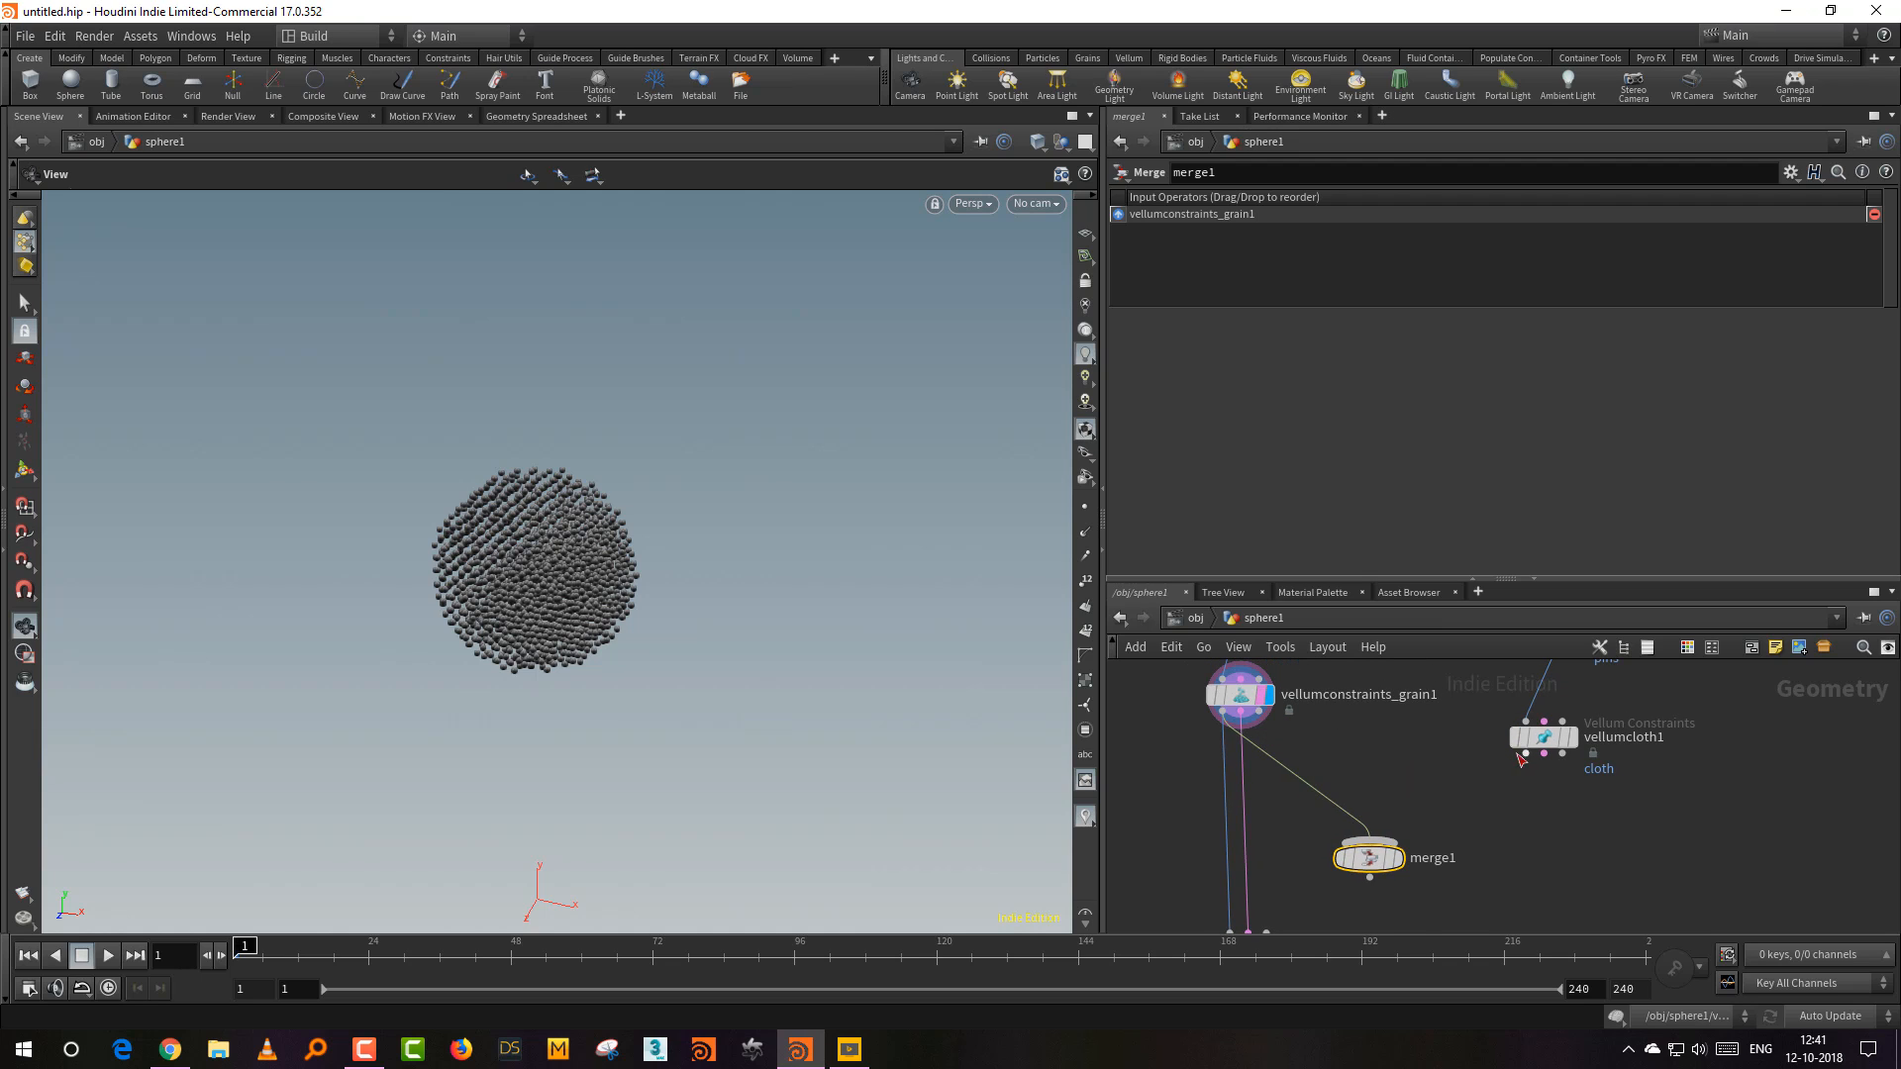
click(1525, 754)
click(1365, 830)
Step: Add a second Merge node and connect the constraint outputs of vellumconstraints_grain1 and vellumcloth1 to it
middle_drag(1426, 855, 1414, 816)
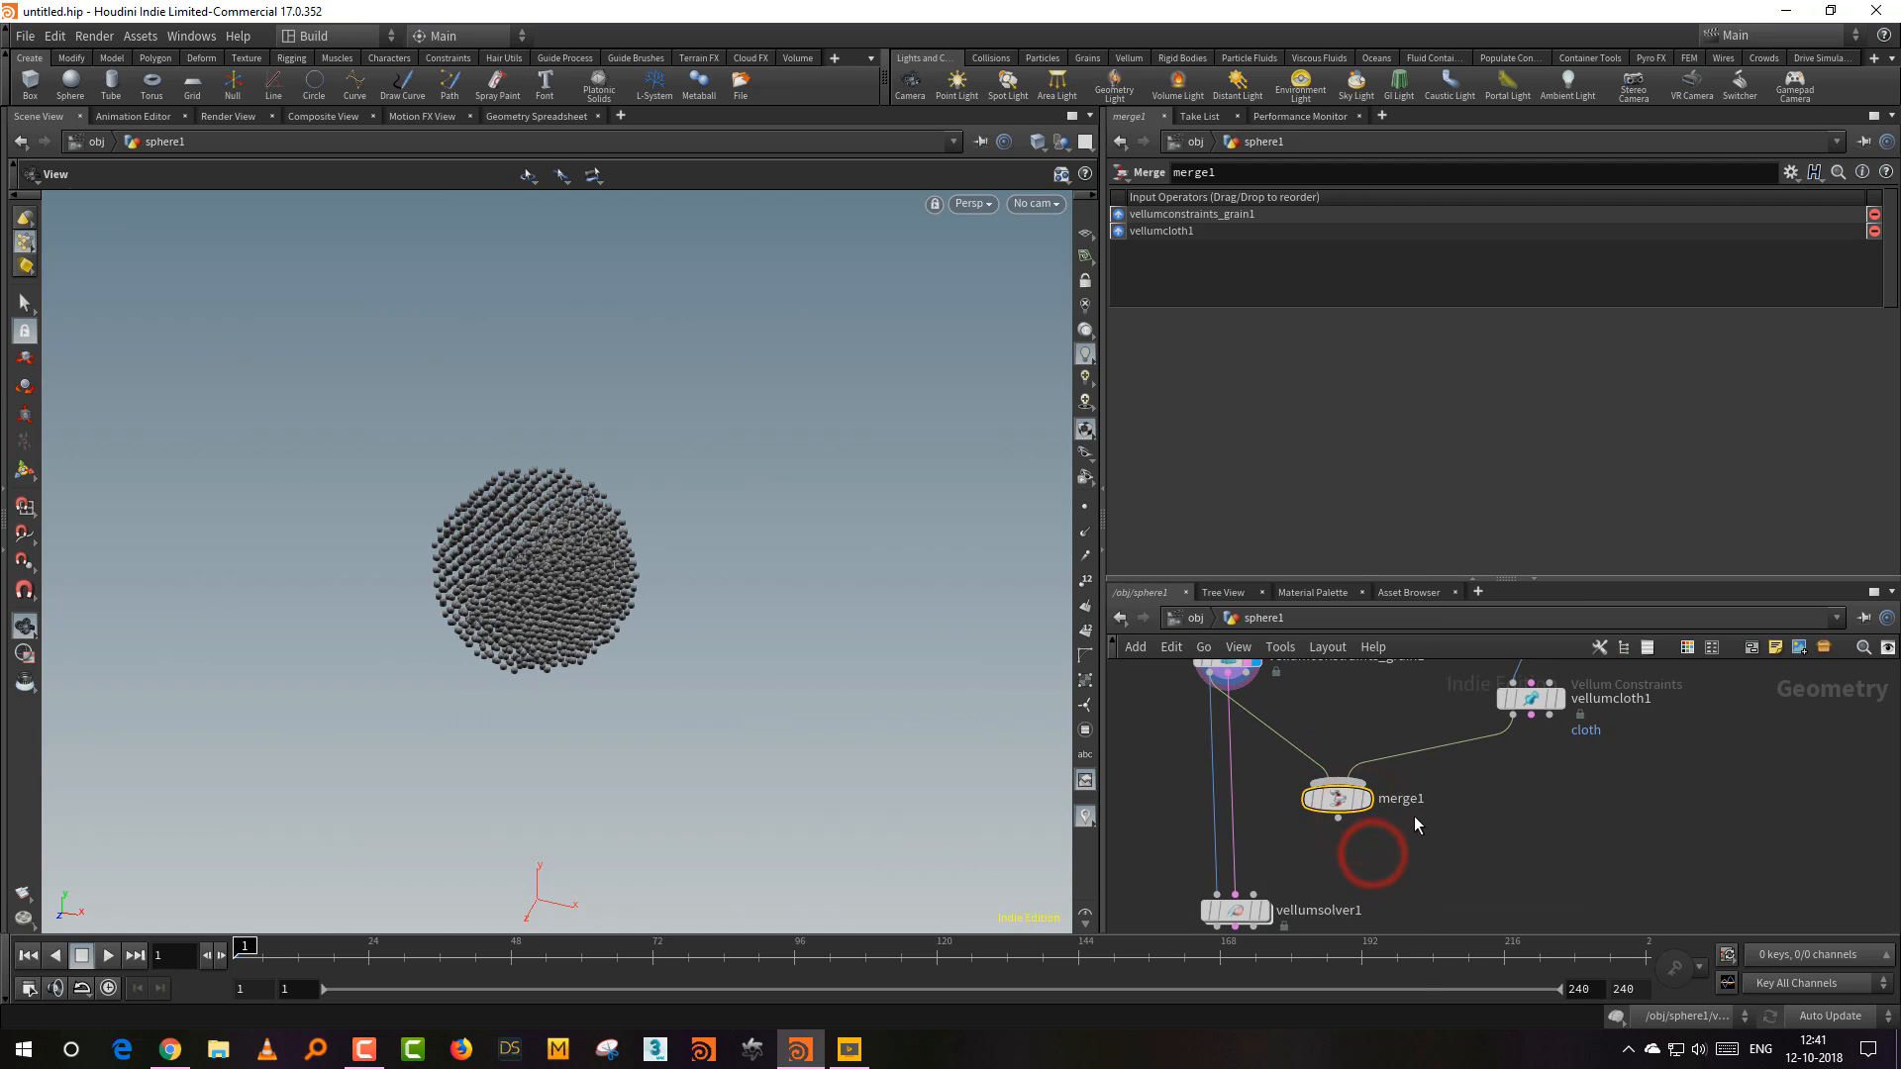
key(Tab)
text(mer)
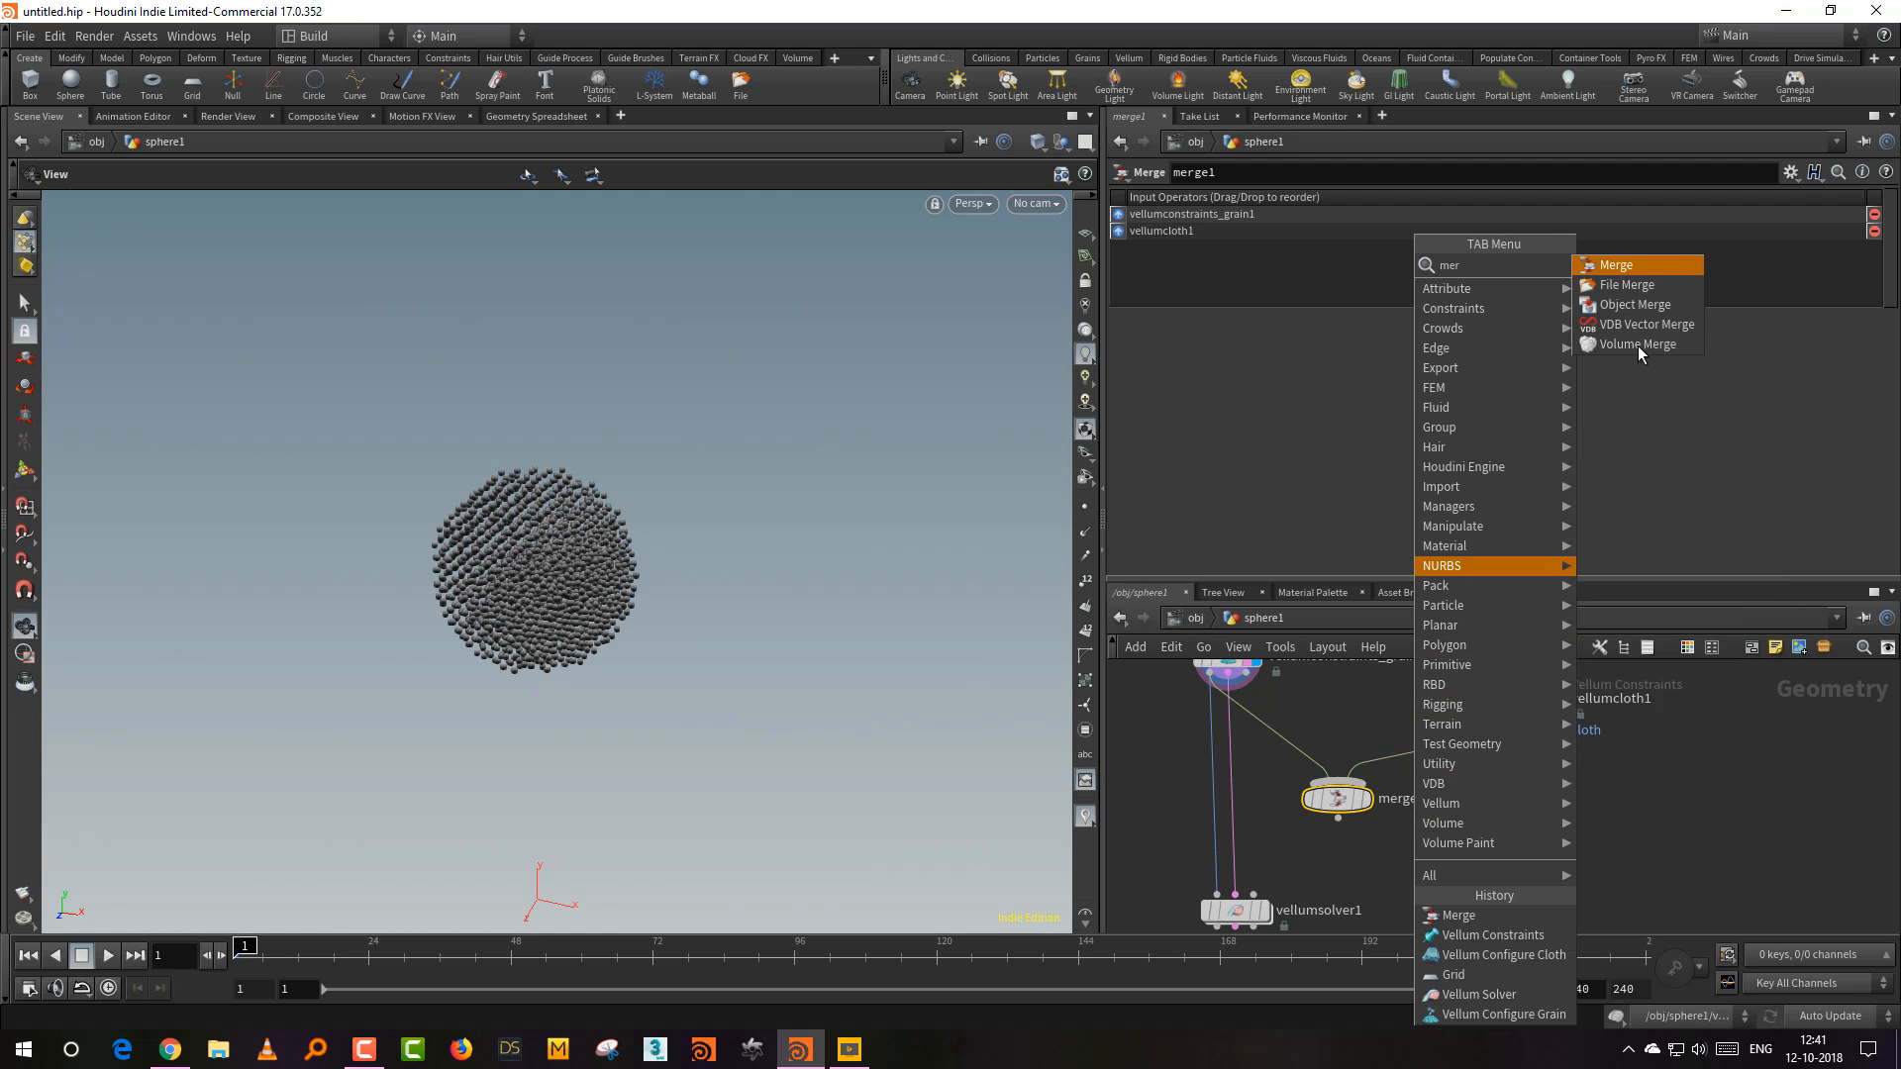
click(1648, 265)
click(1514, 795)
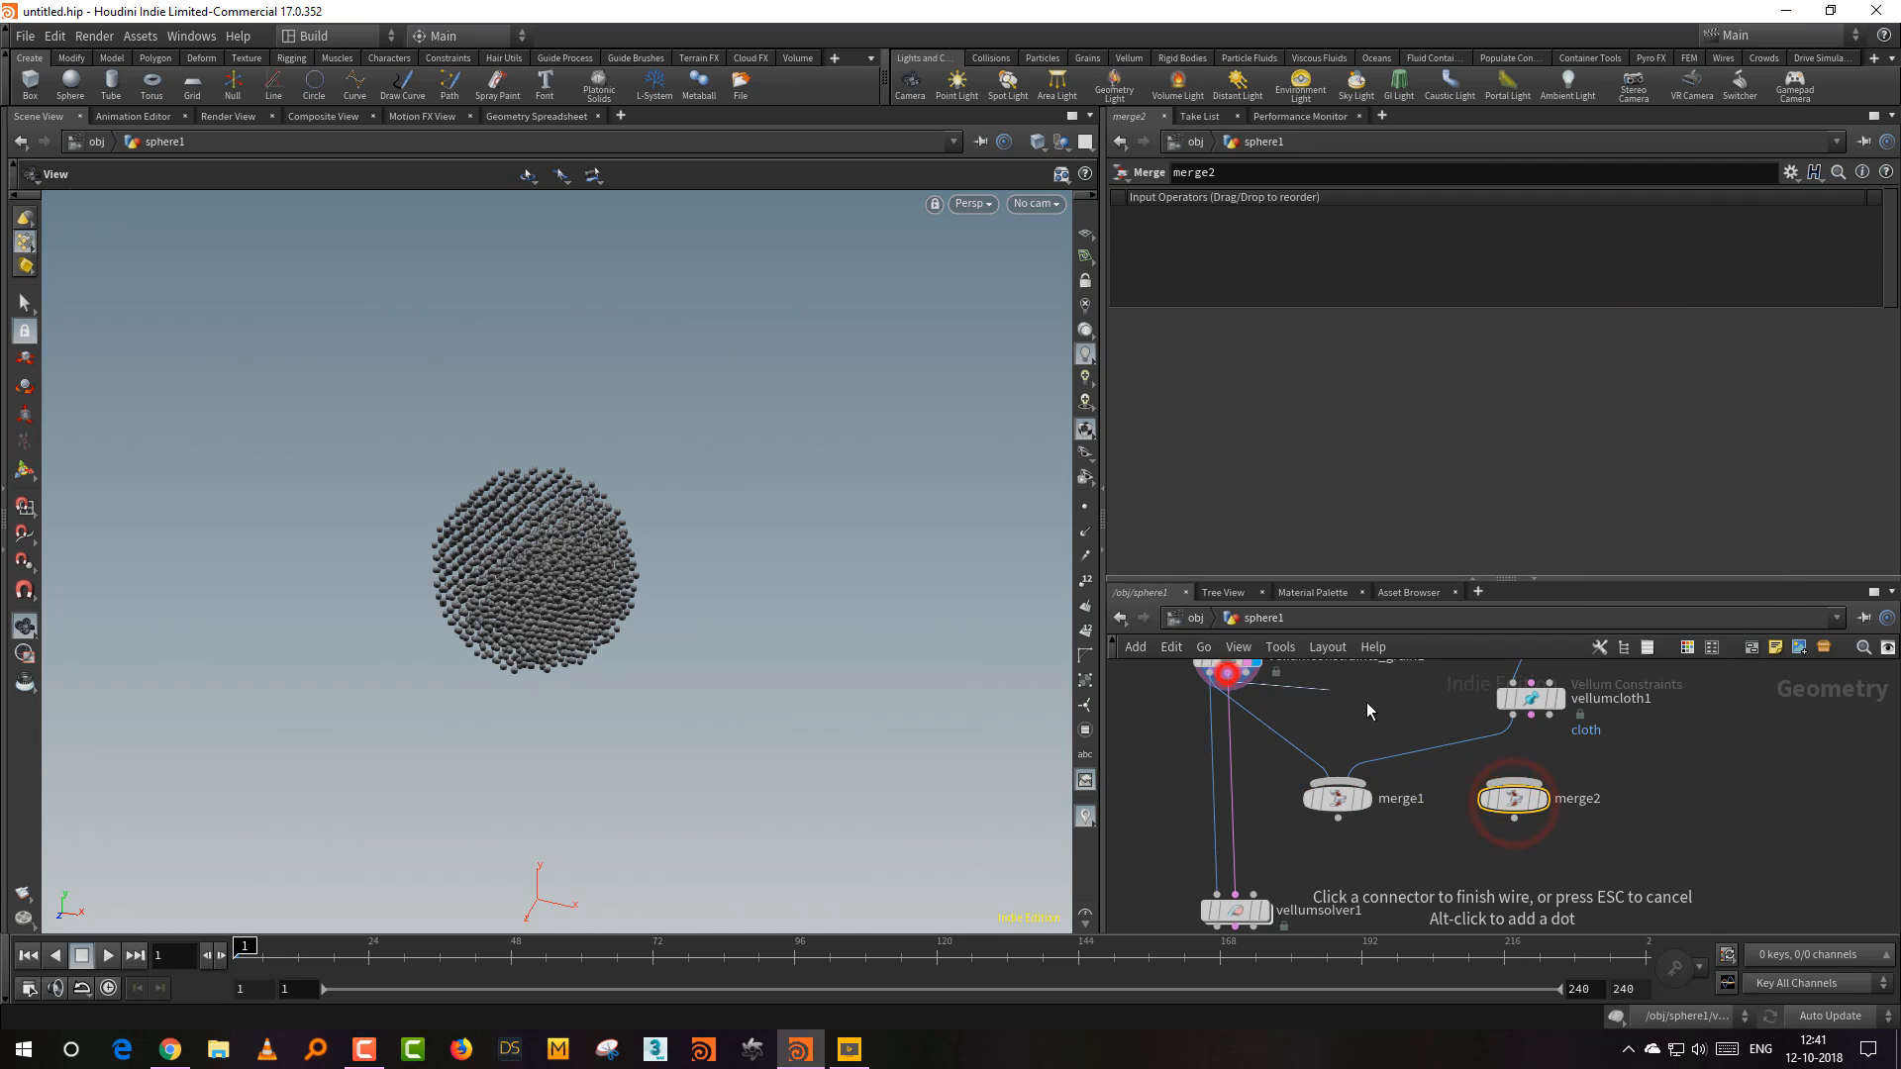
click(1490, 770)
click(1531, 715)
click(1530, 772)
middle_drag(1387, 833, 1404, 750)
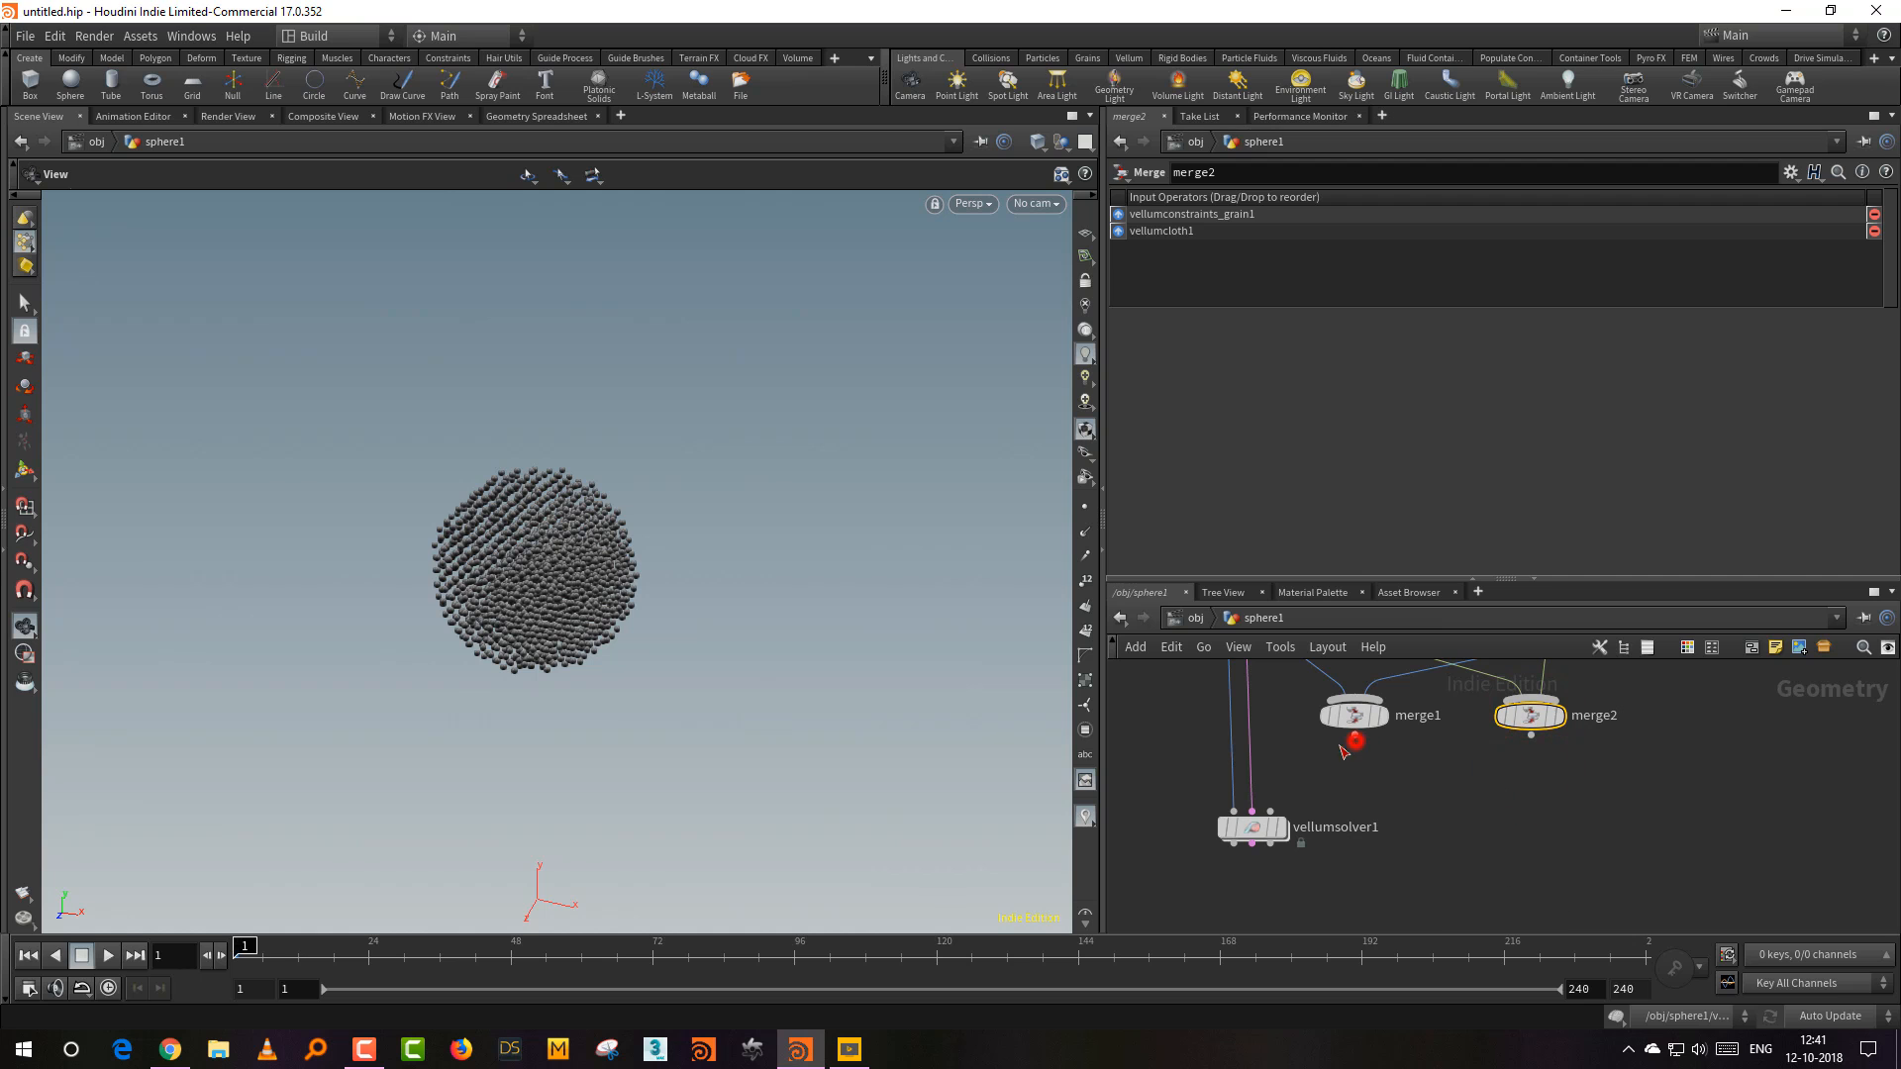
Step: Connect merge1 to the geometry input and merge2 to the constraint input of vellumsolver1, and display the solver
click(1220, 792)
drag(1256, 828, 1359, 850)
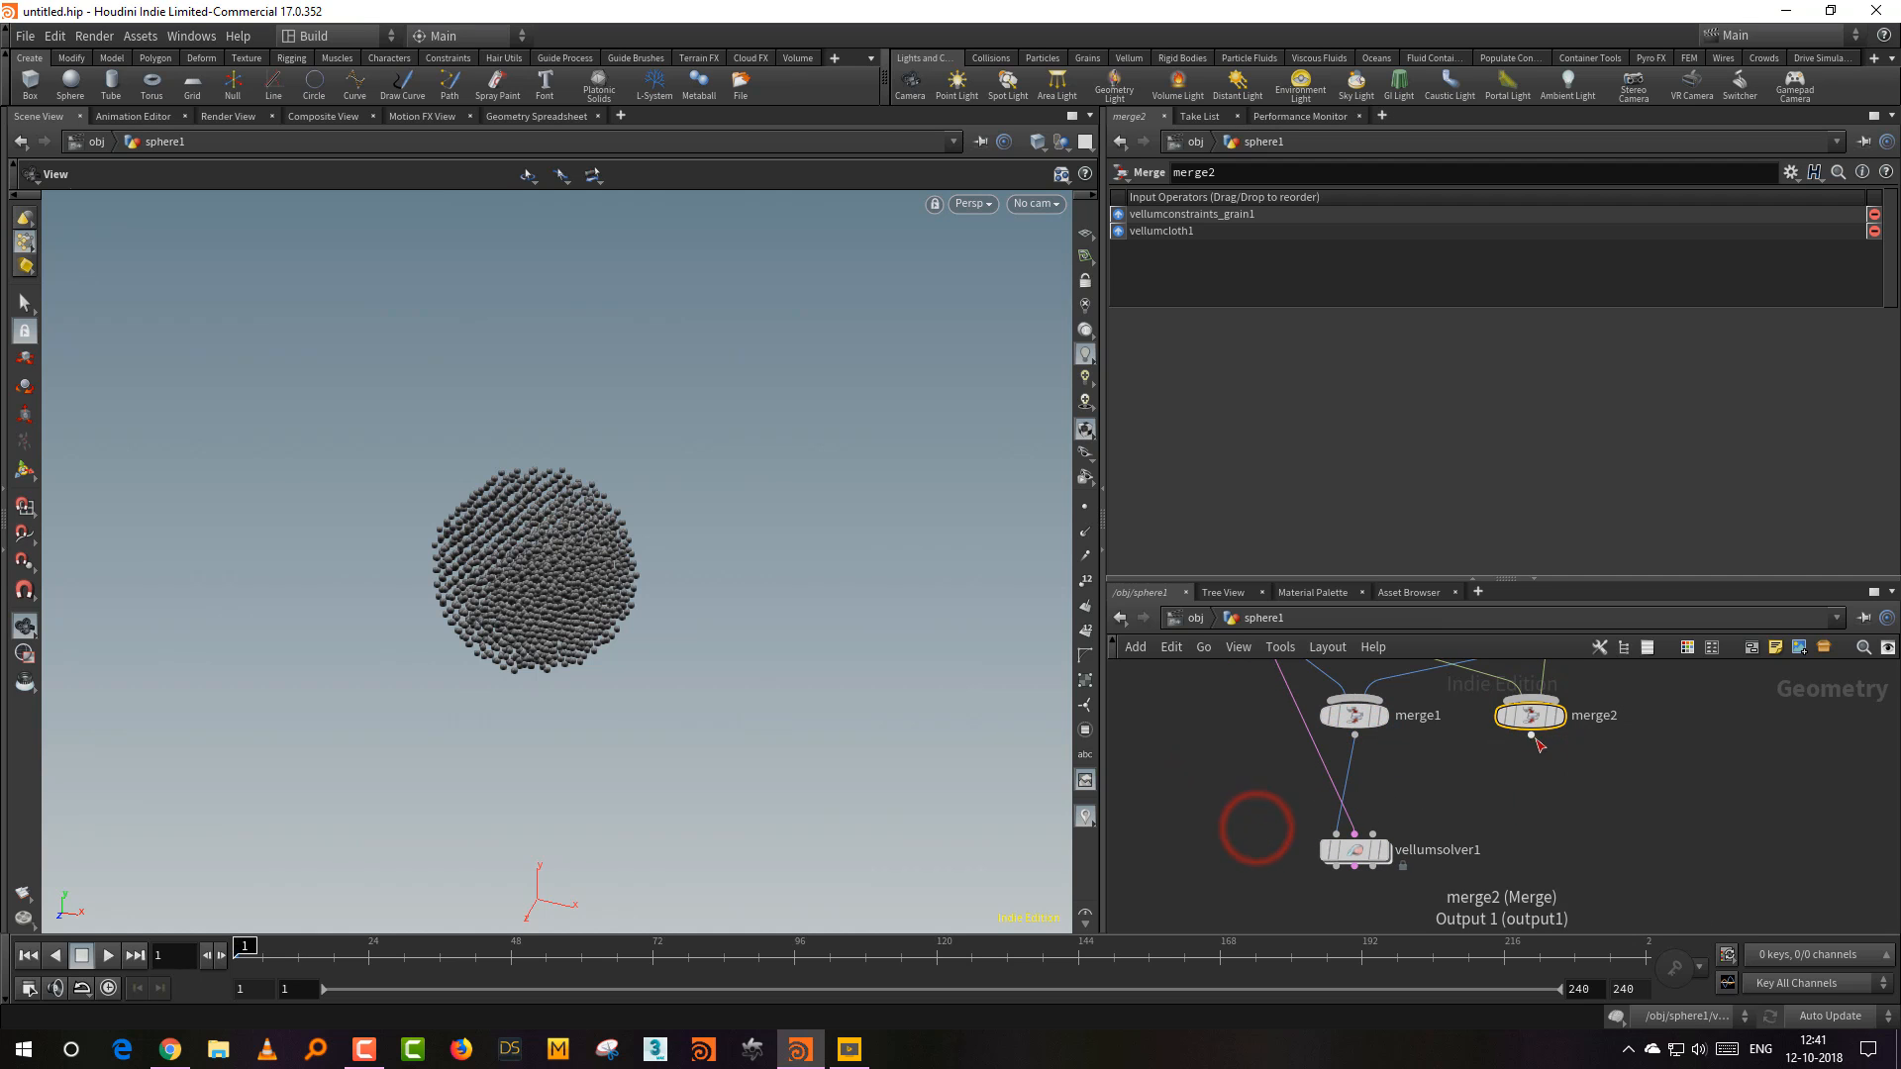
click(1531, 737)
click(1355, 835)
click(1383, 849)
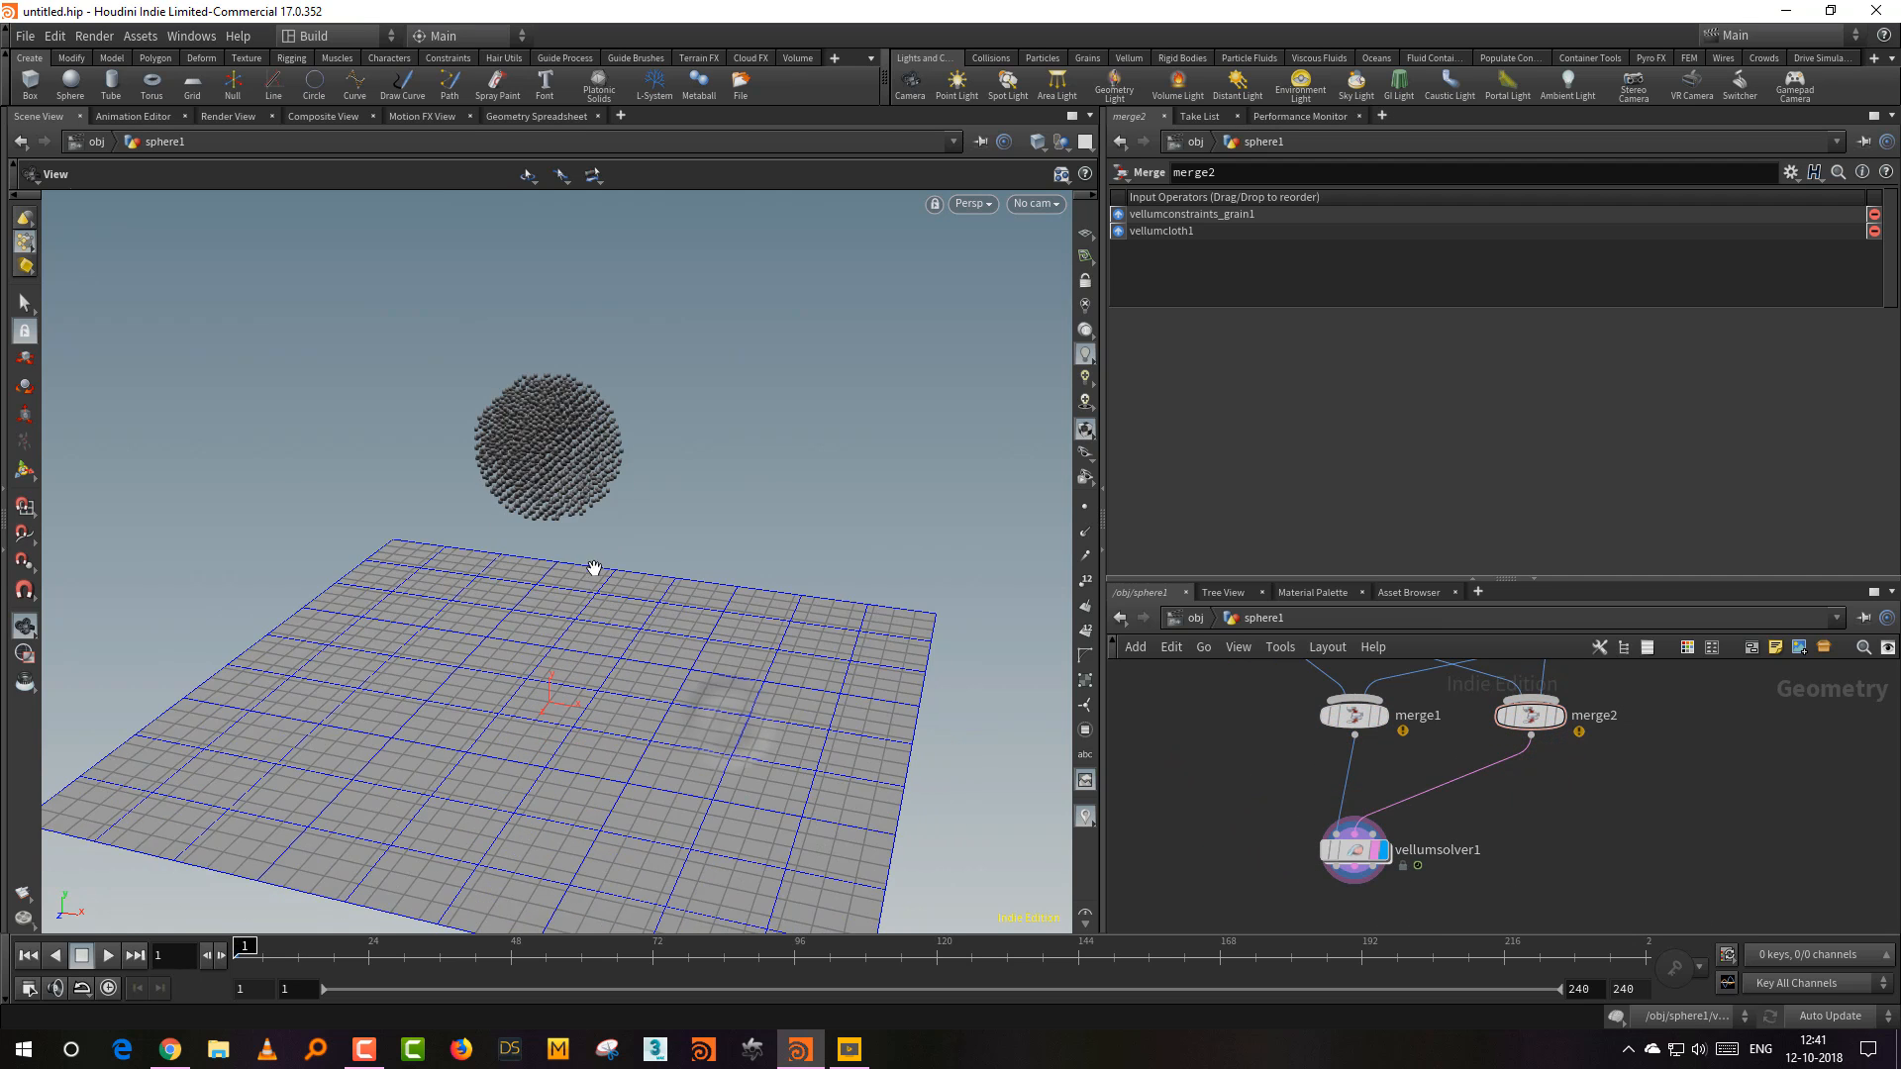
drag(594, 569, 922, 709)
Step: Turn off the ground position on vellumsolver1, play the grains falling onto the pinned cloth, and rewind to frame 1
drag(1357, 887, 1367, 890)
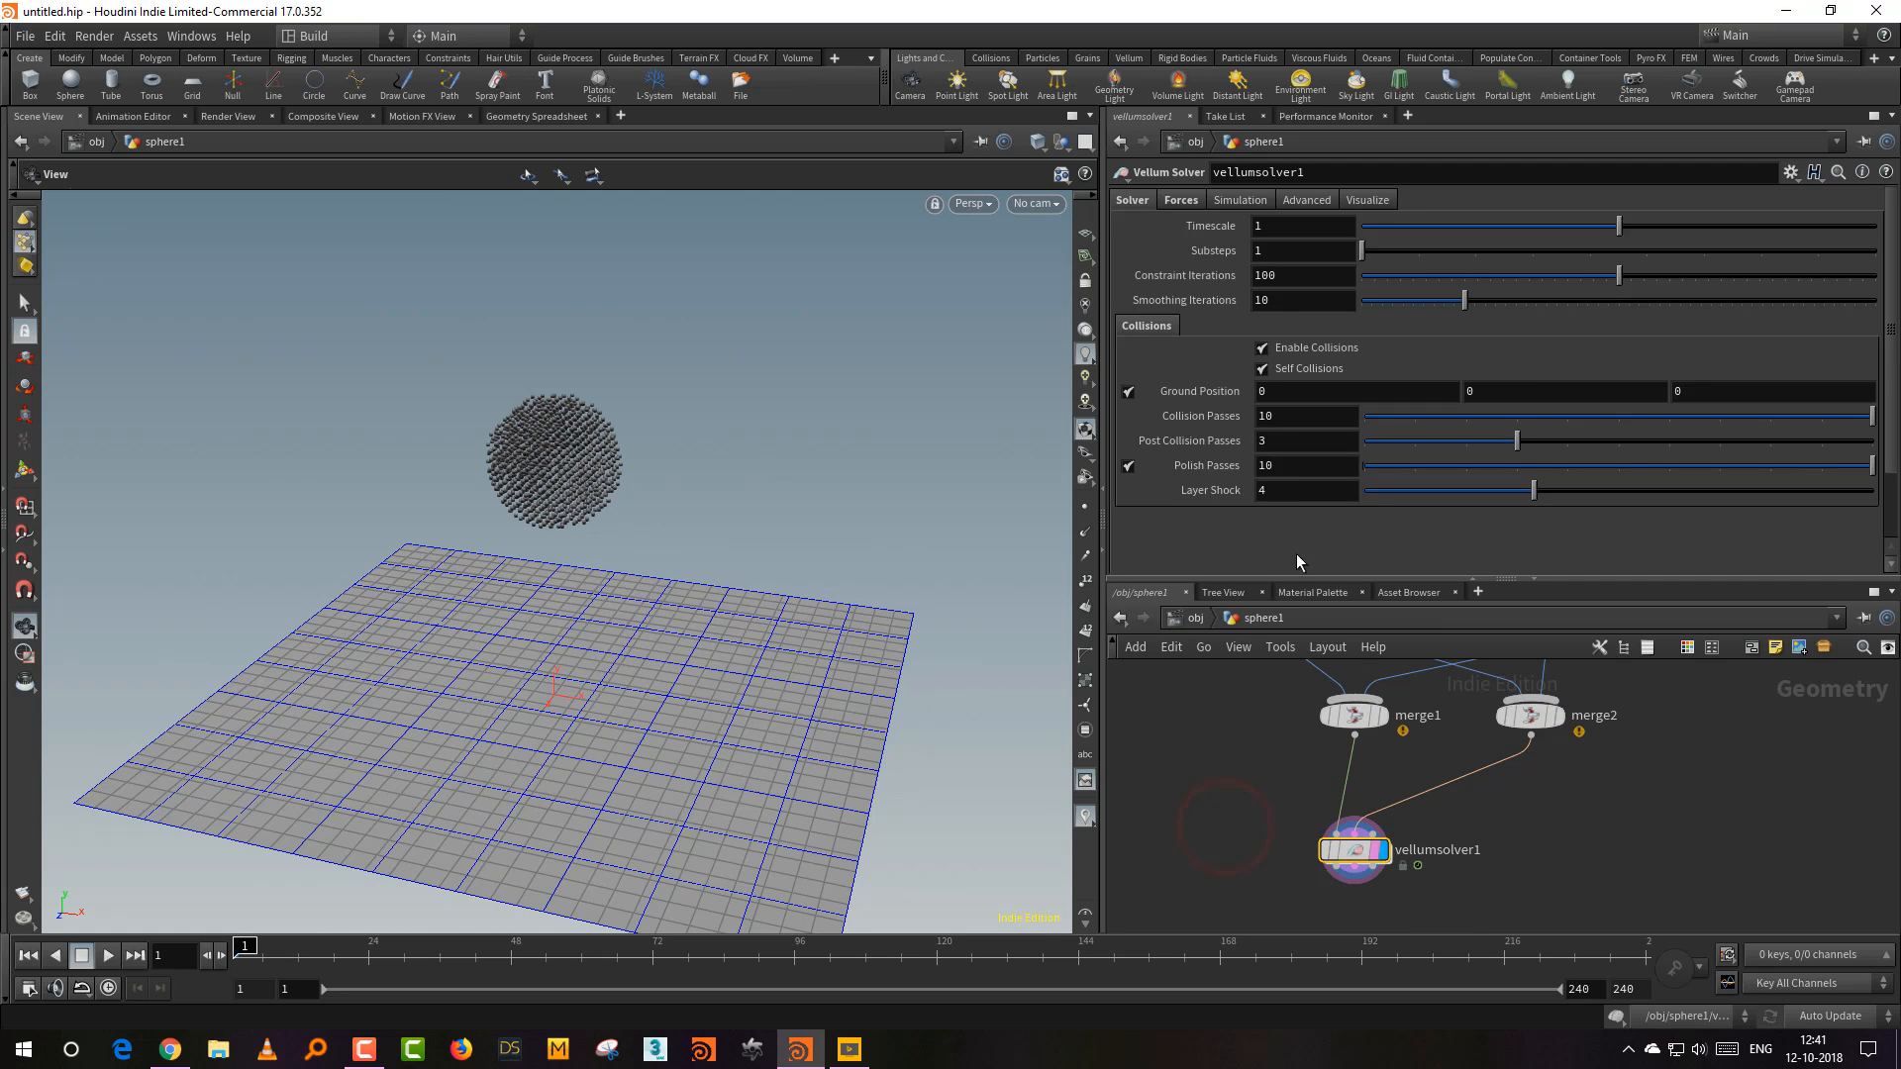
click(1126, 394)
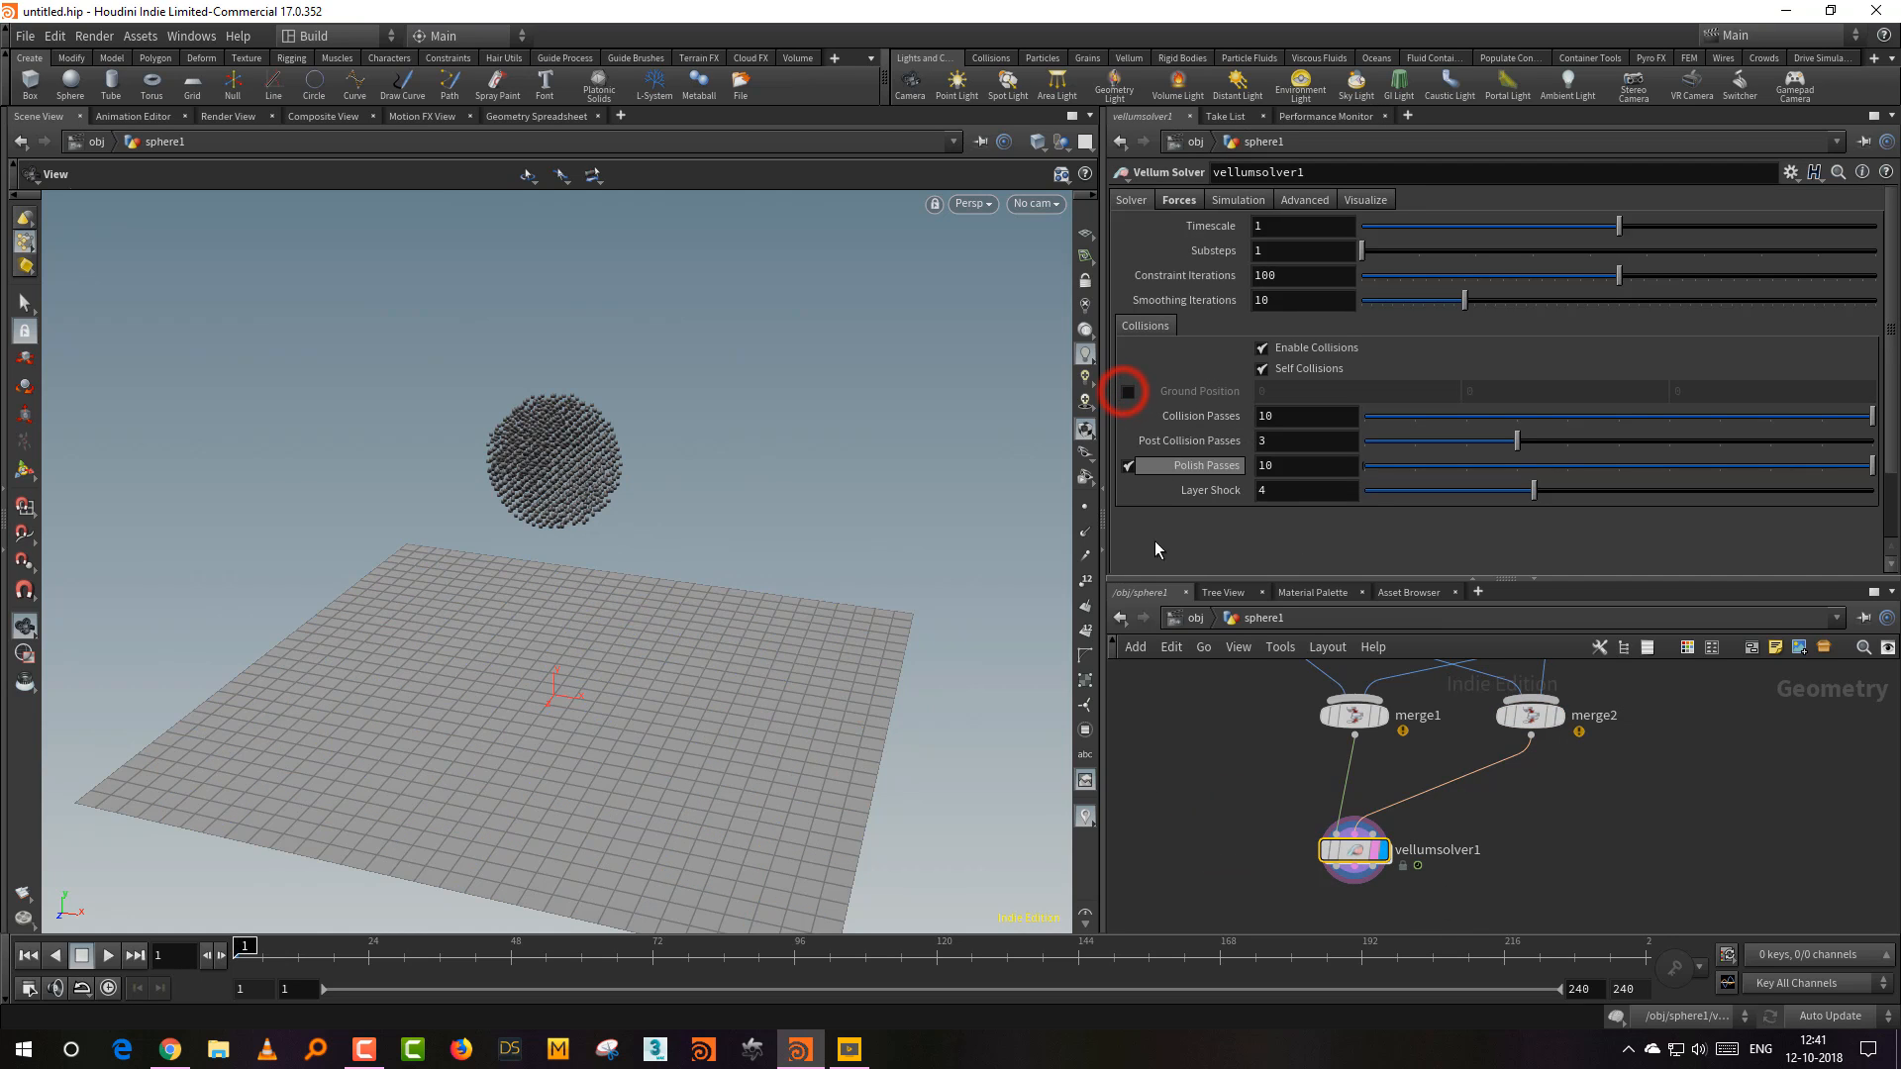
click(106, 956)
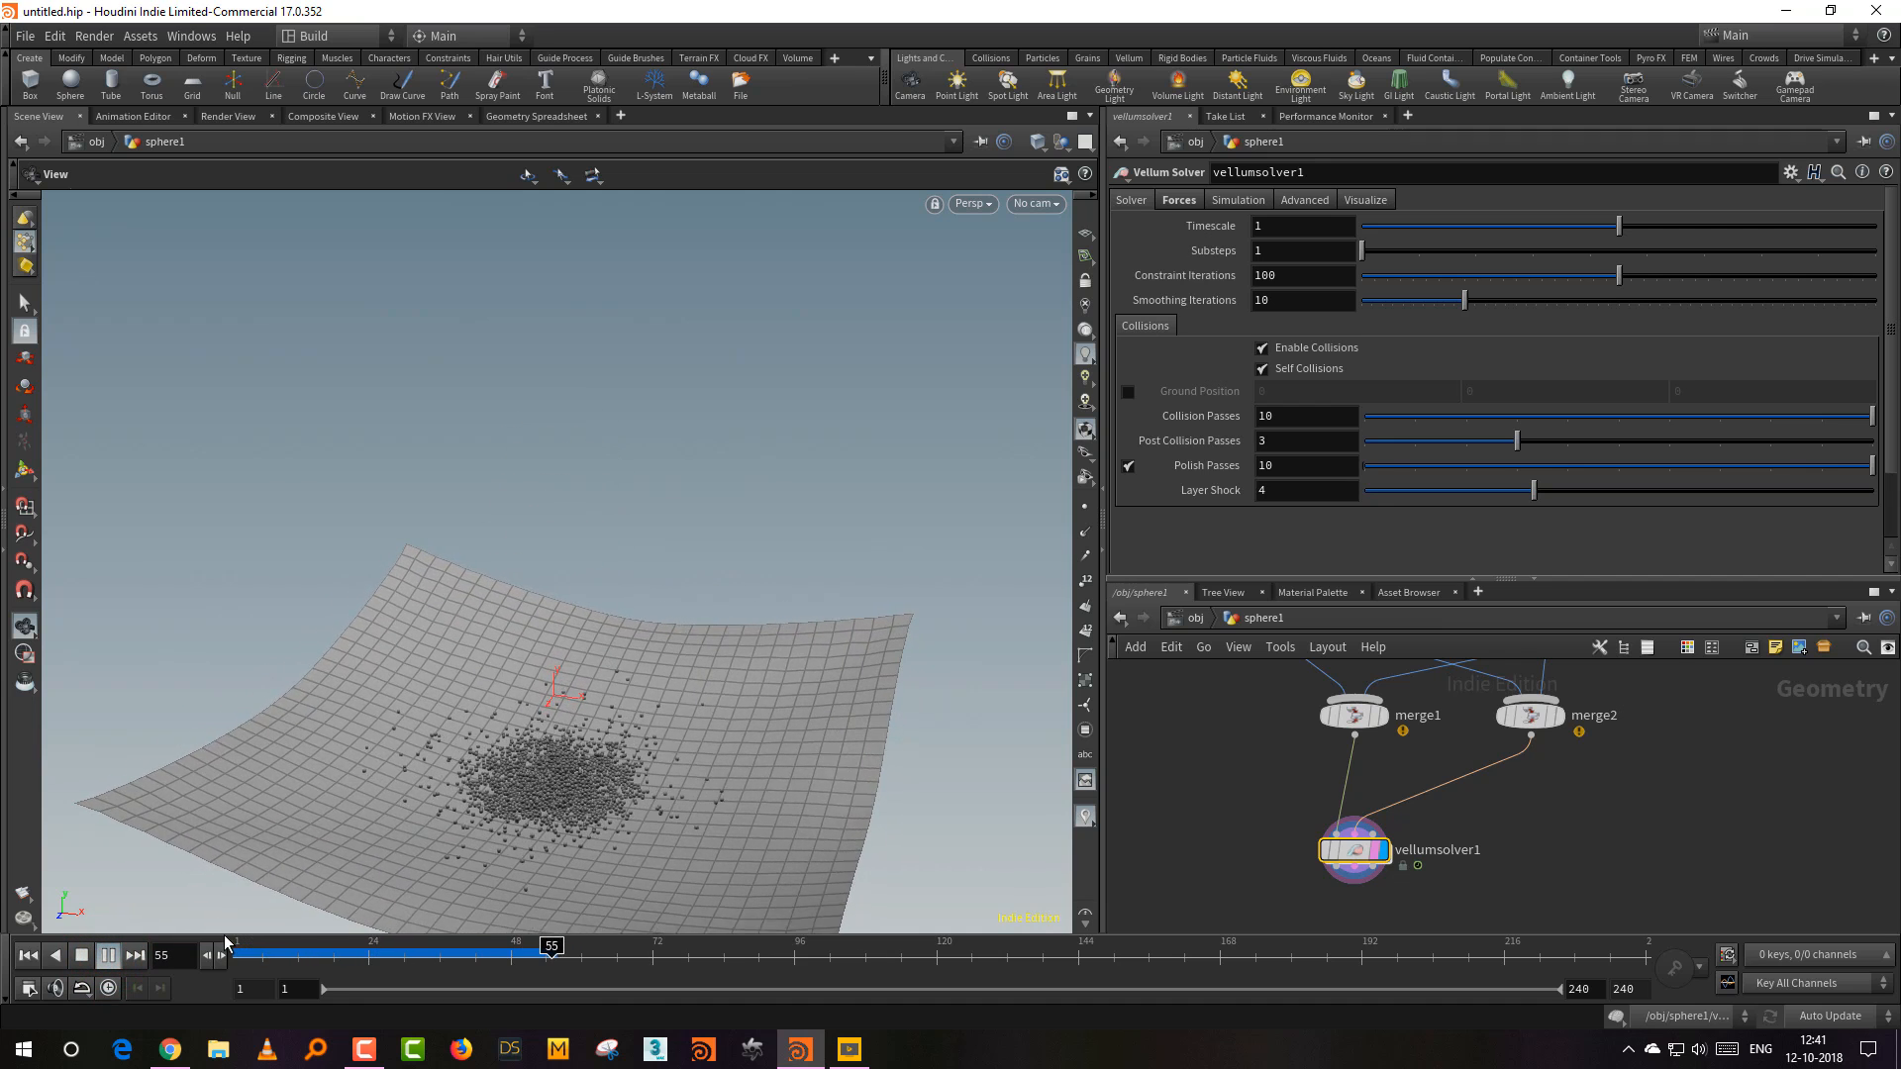
drag(601, 694, 590, 626)
middle_drag(580, 708, 552, 624)
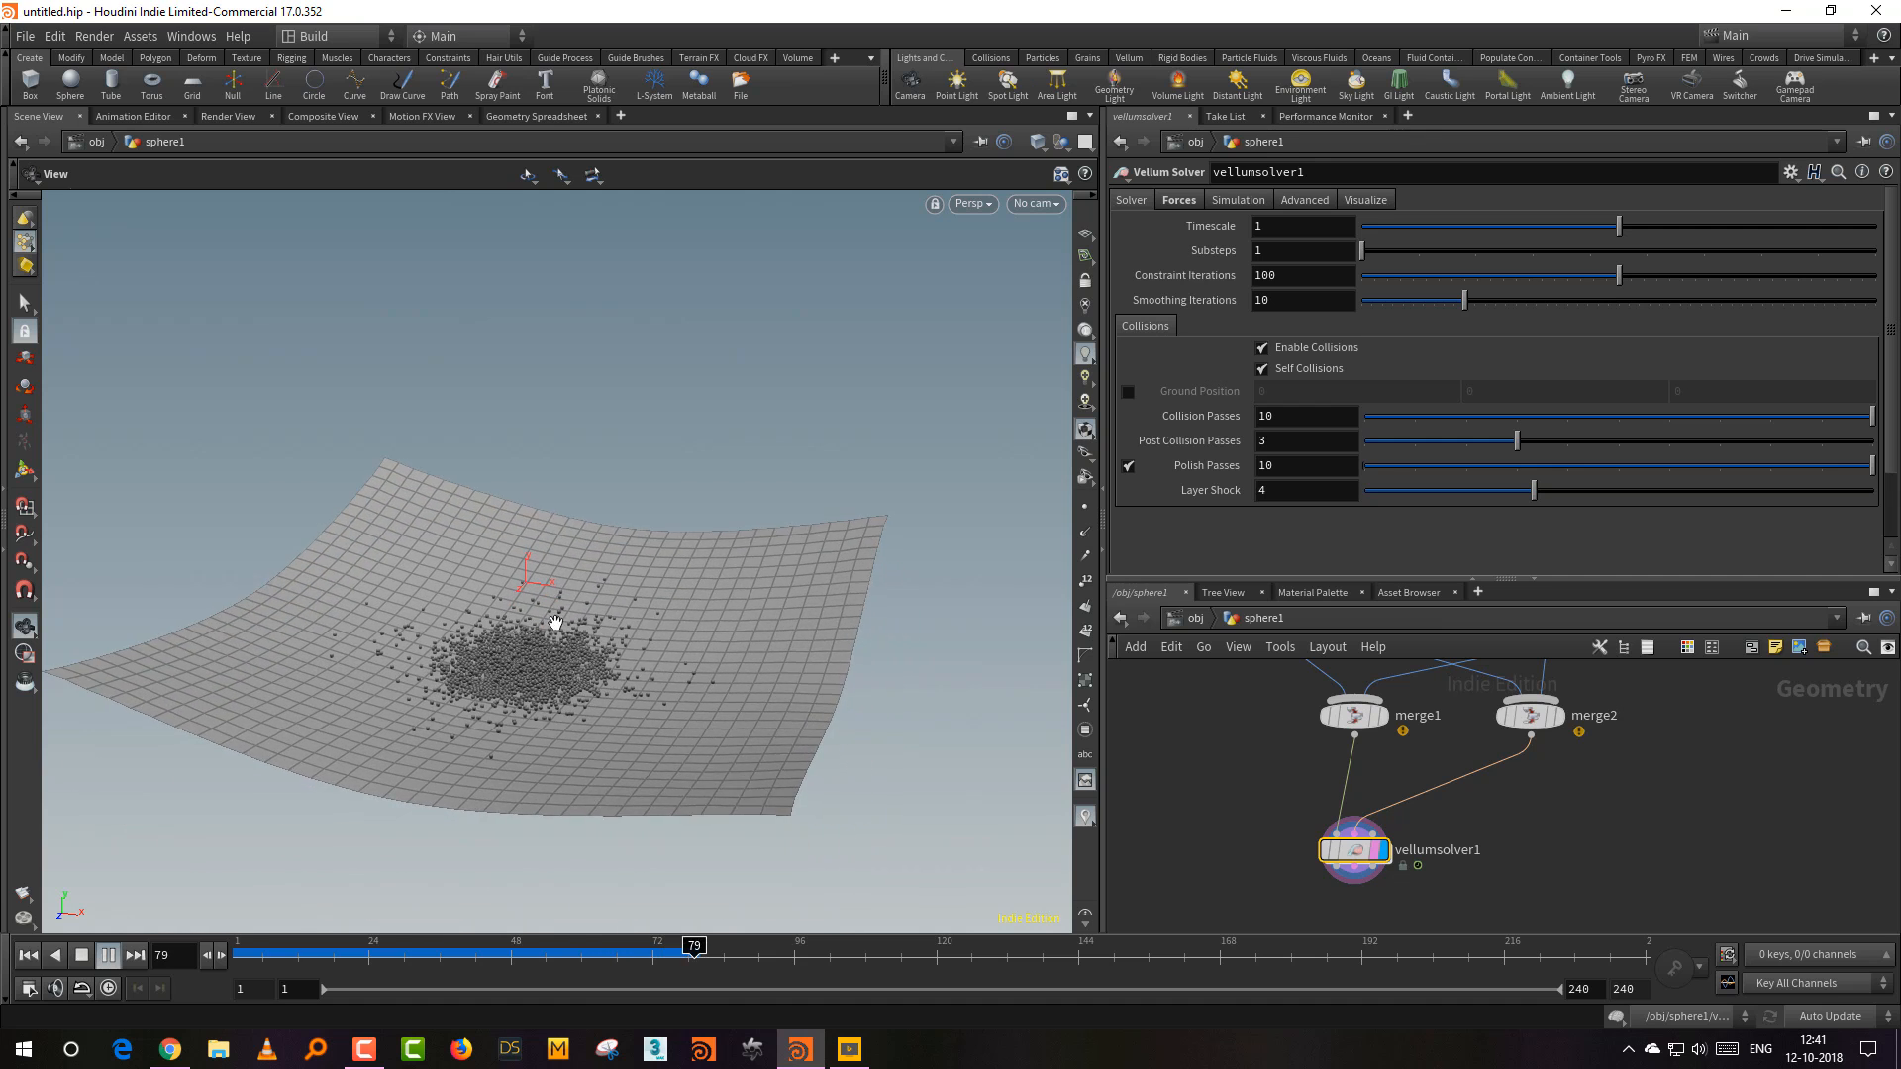
right_drag(551, 624, 594, 651)
drag(592, 657, 567, 679)
click(27, 955)
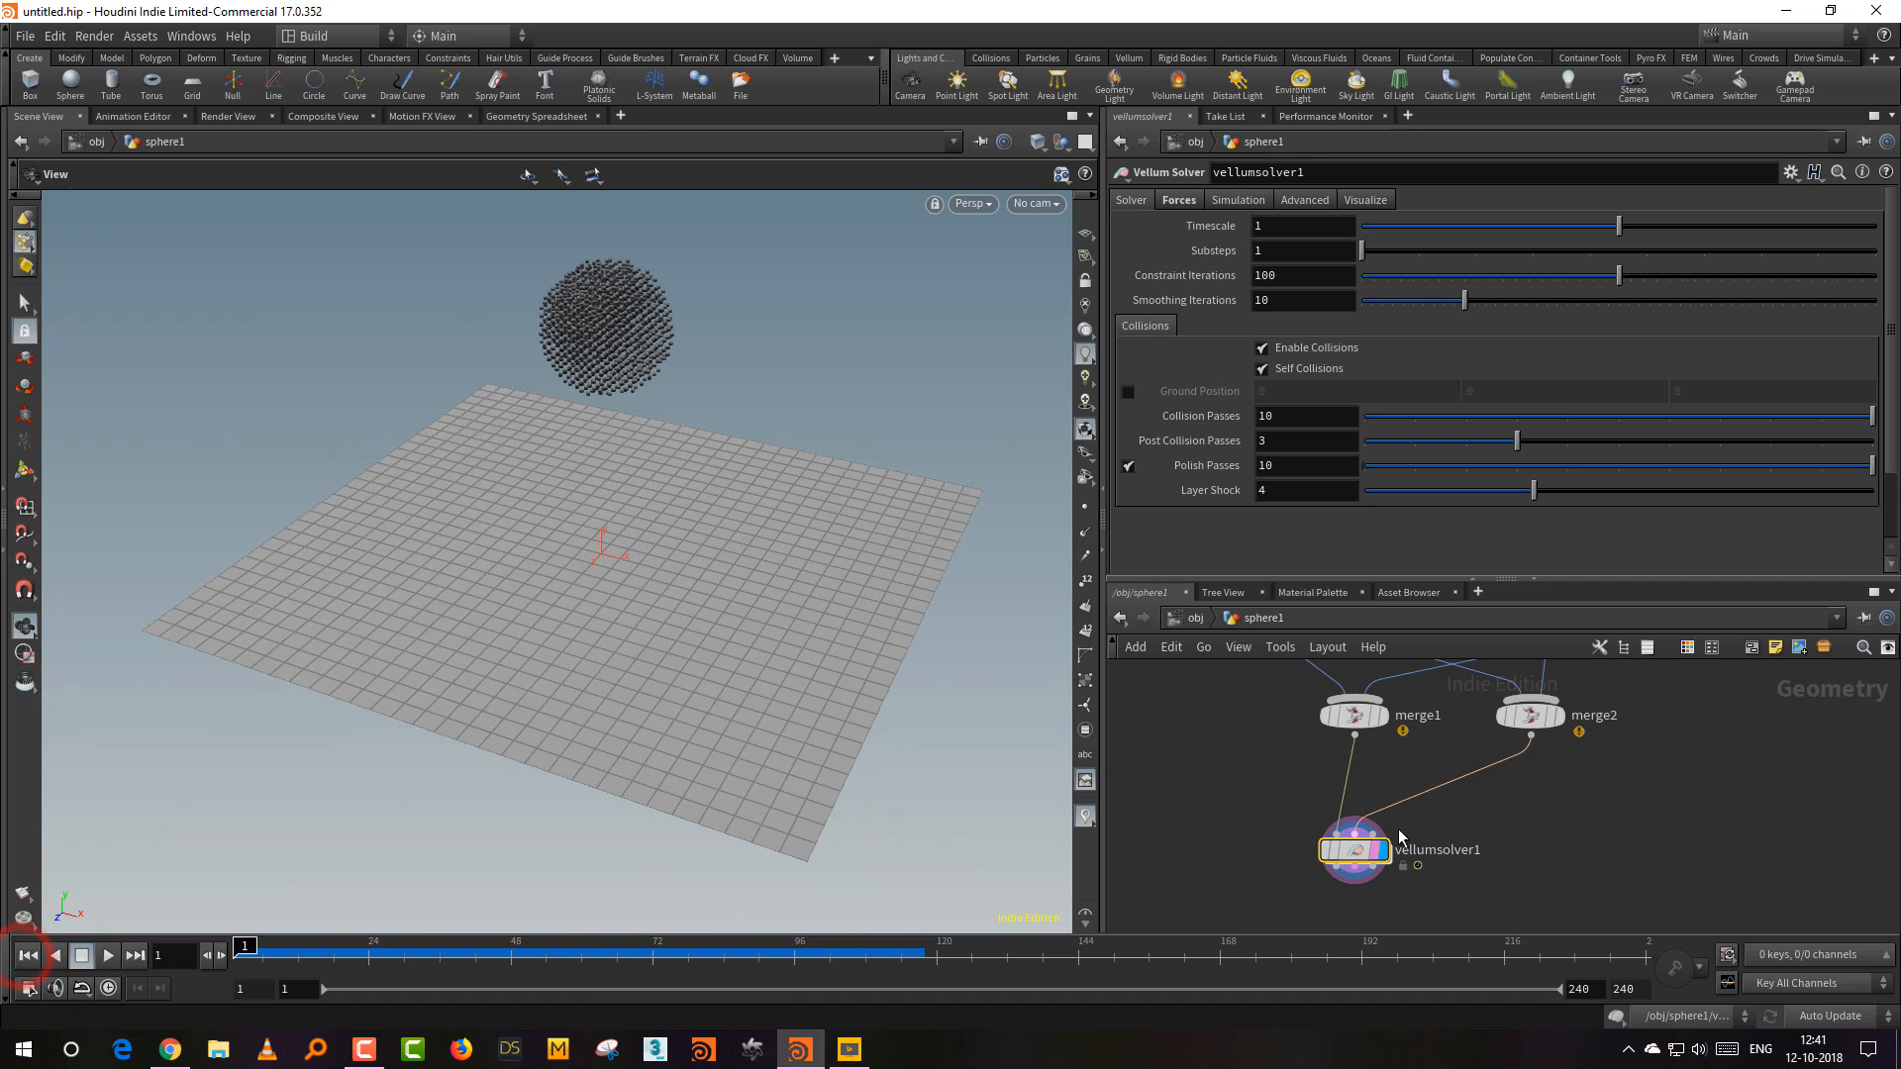
middle_drag(1492, 828, 1469, 889)
click(107, 955)
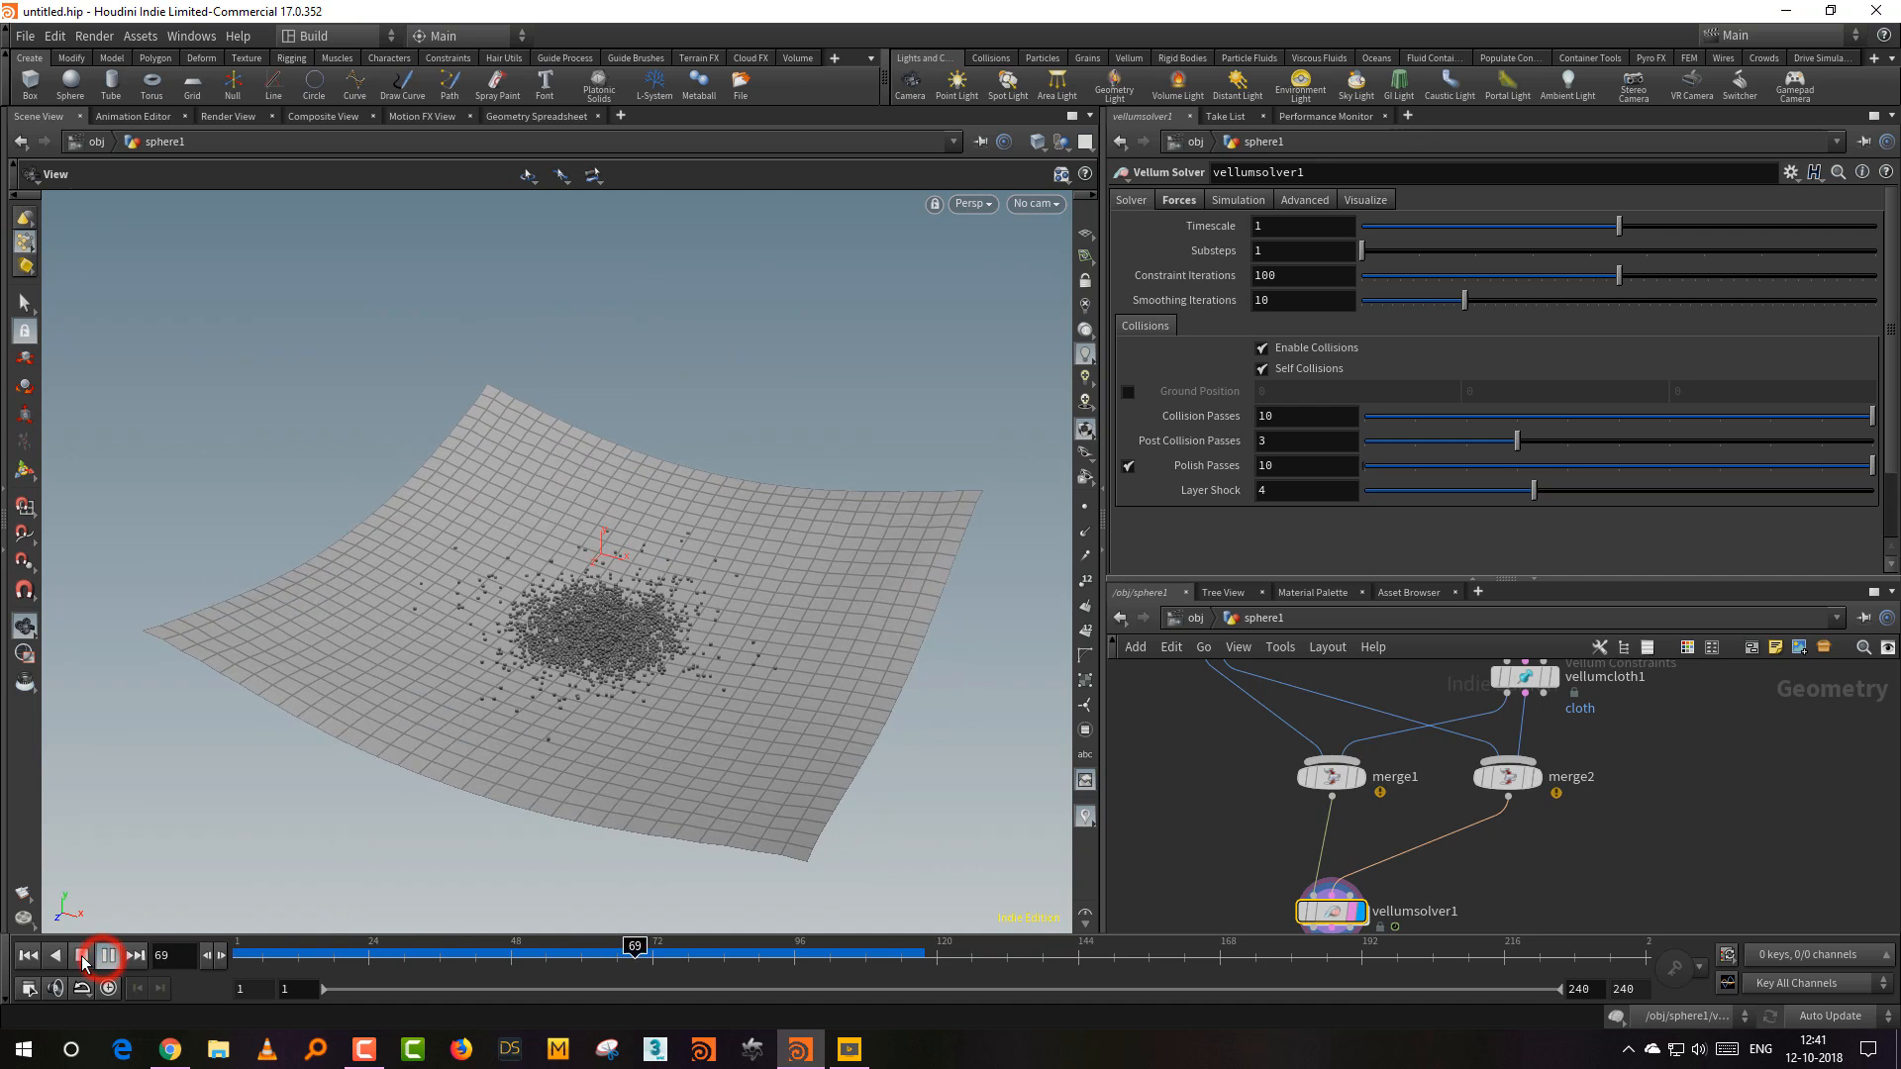
click(23, 956)
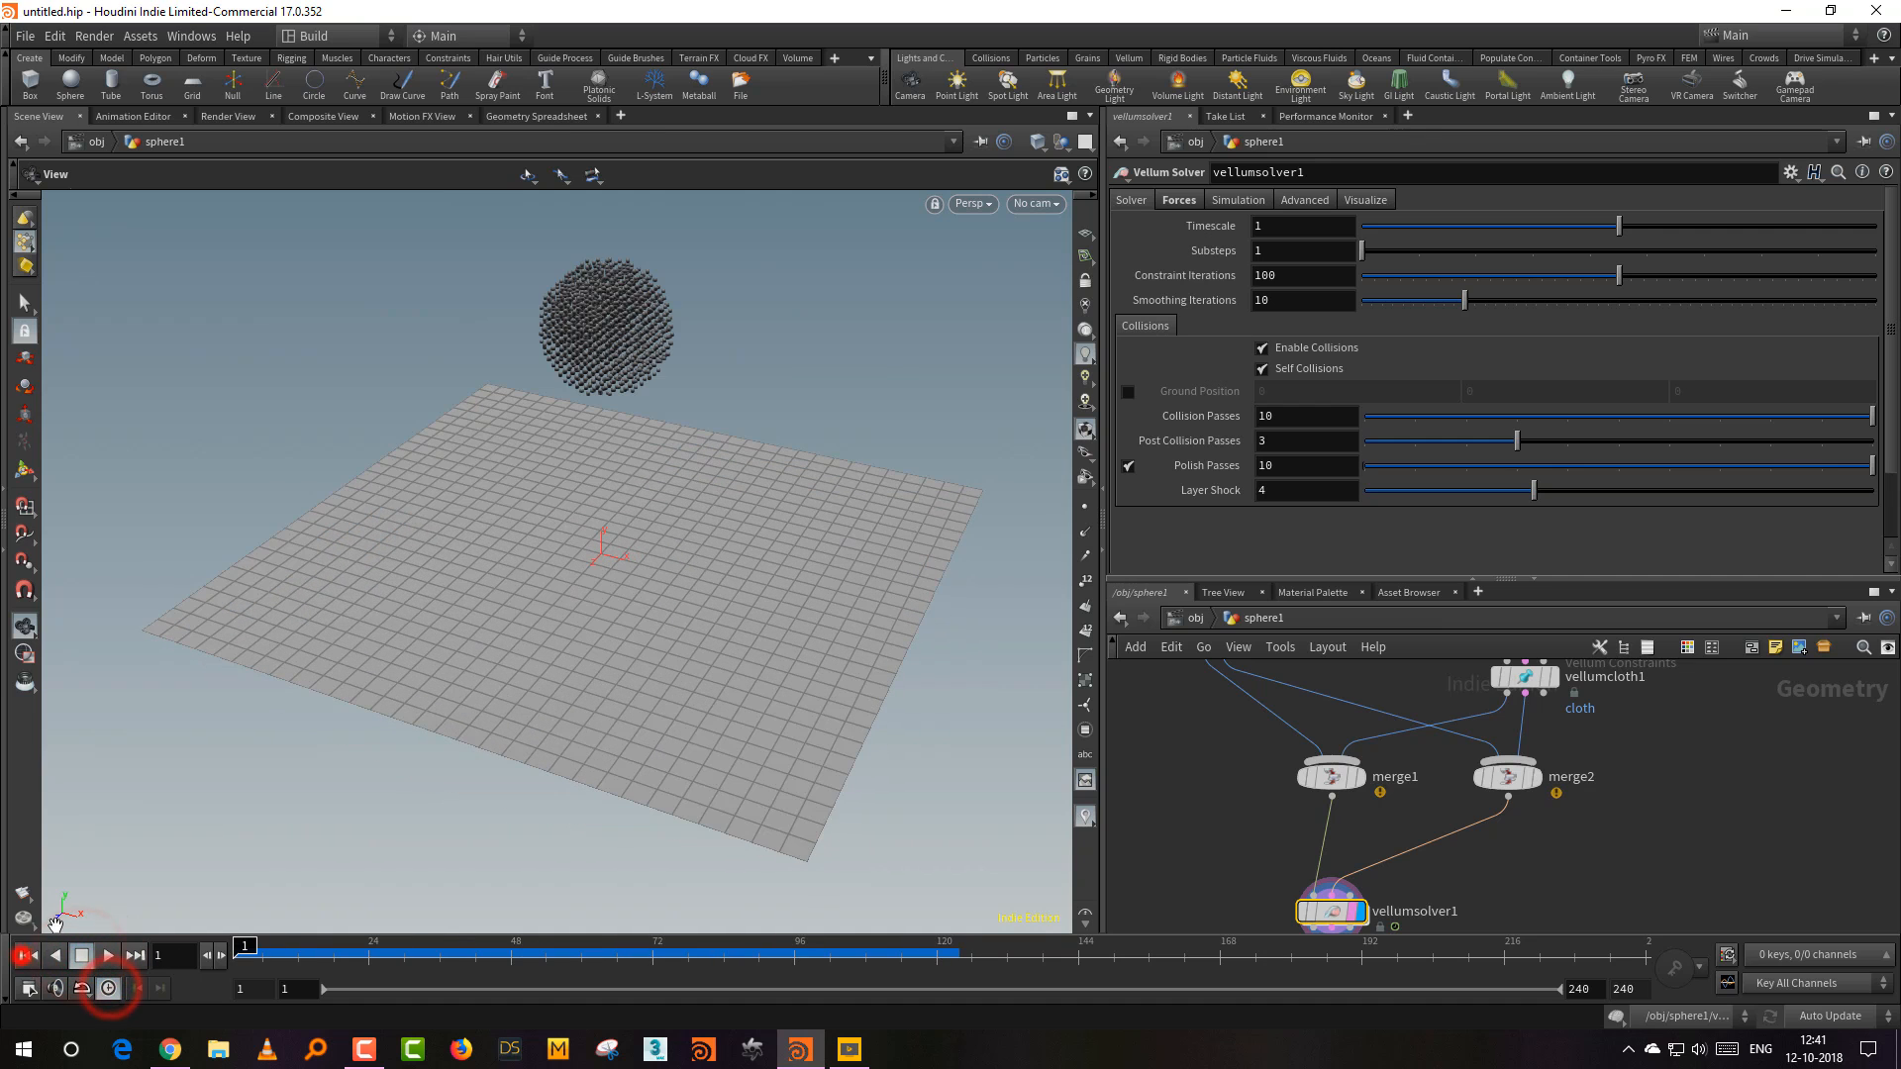
Step: Move vellumsolver1 further below the merge nodes and open its internal forces network in an enlarged network view
middle_drag(1453, 878, 1443, 790)
drag(1319, 825, 1370, 872)
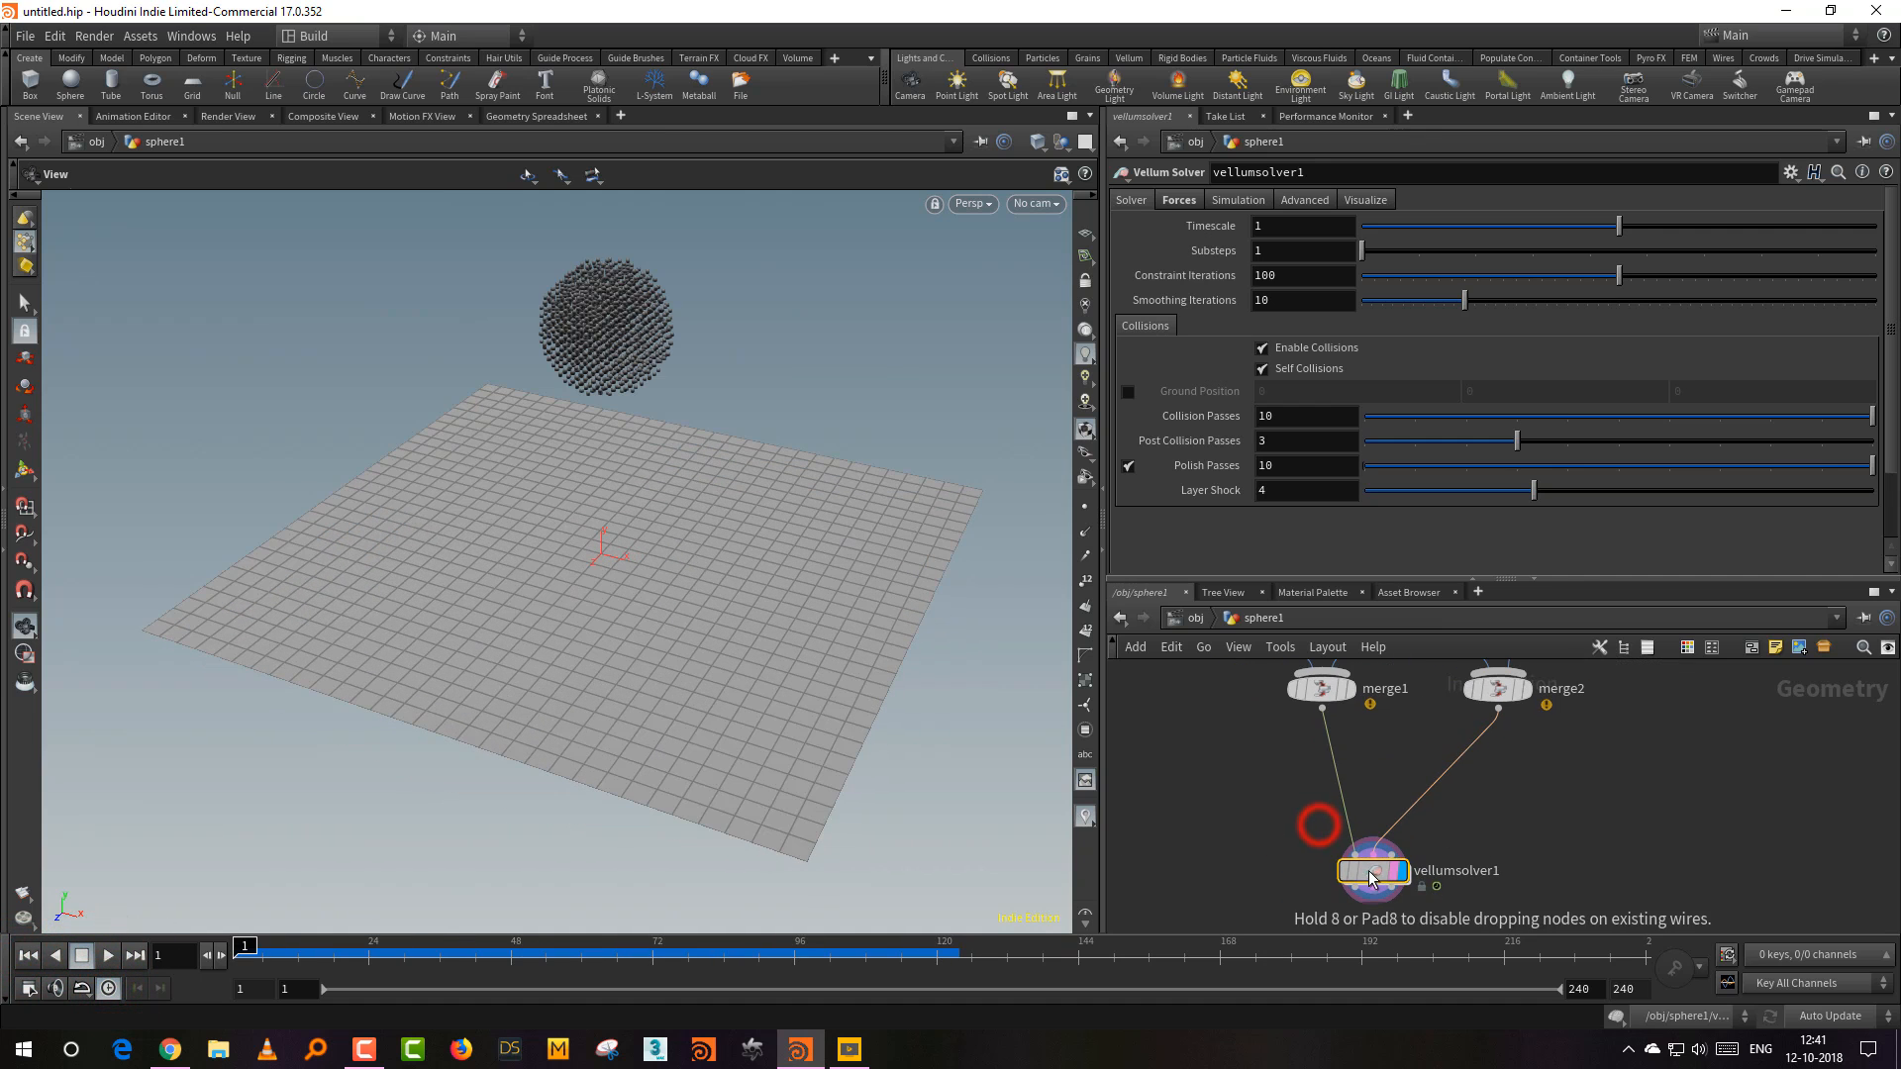
middle_drag(1433, 819, 1418, 842)
drag(720, 757, 755, 721)
mouse_move(760, 714)
mouse_down()
mouse_move(742, 688)
mouse_move(747, 722)
mouse_move(772, 713)
mouse_move(755, 747)
mouse_move(775, 706)
mouse_move(758, 738)
mouse_up()
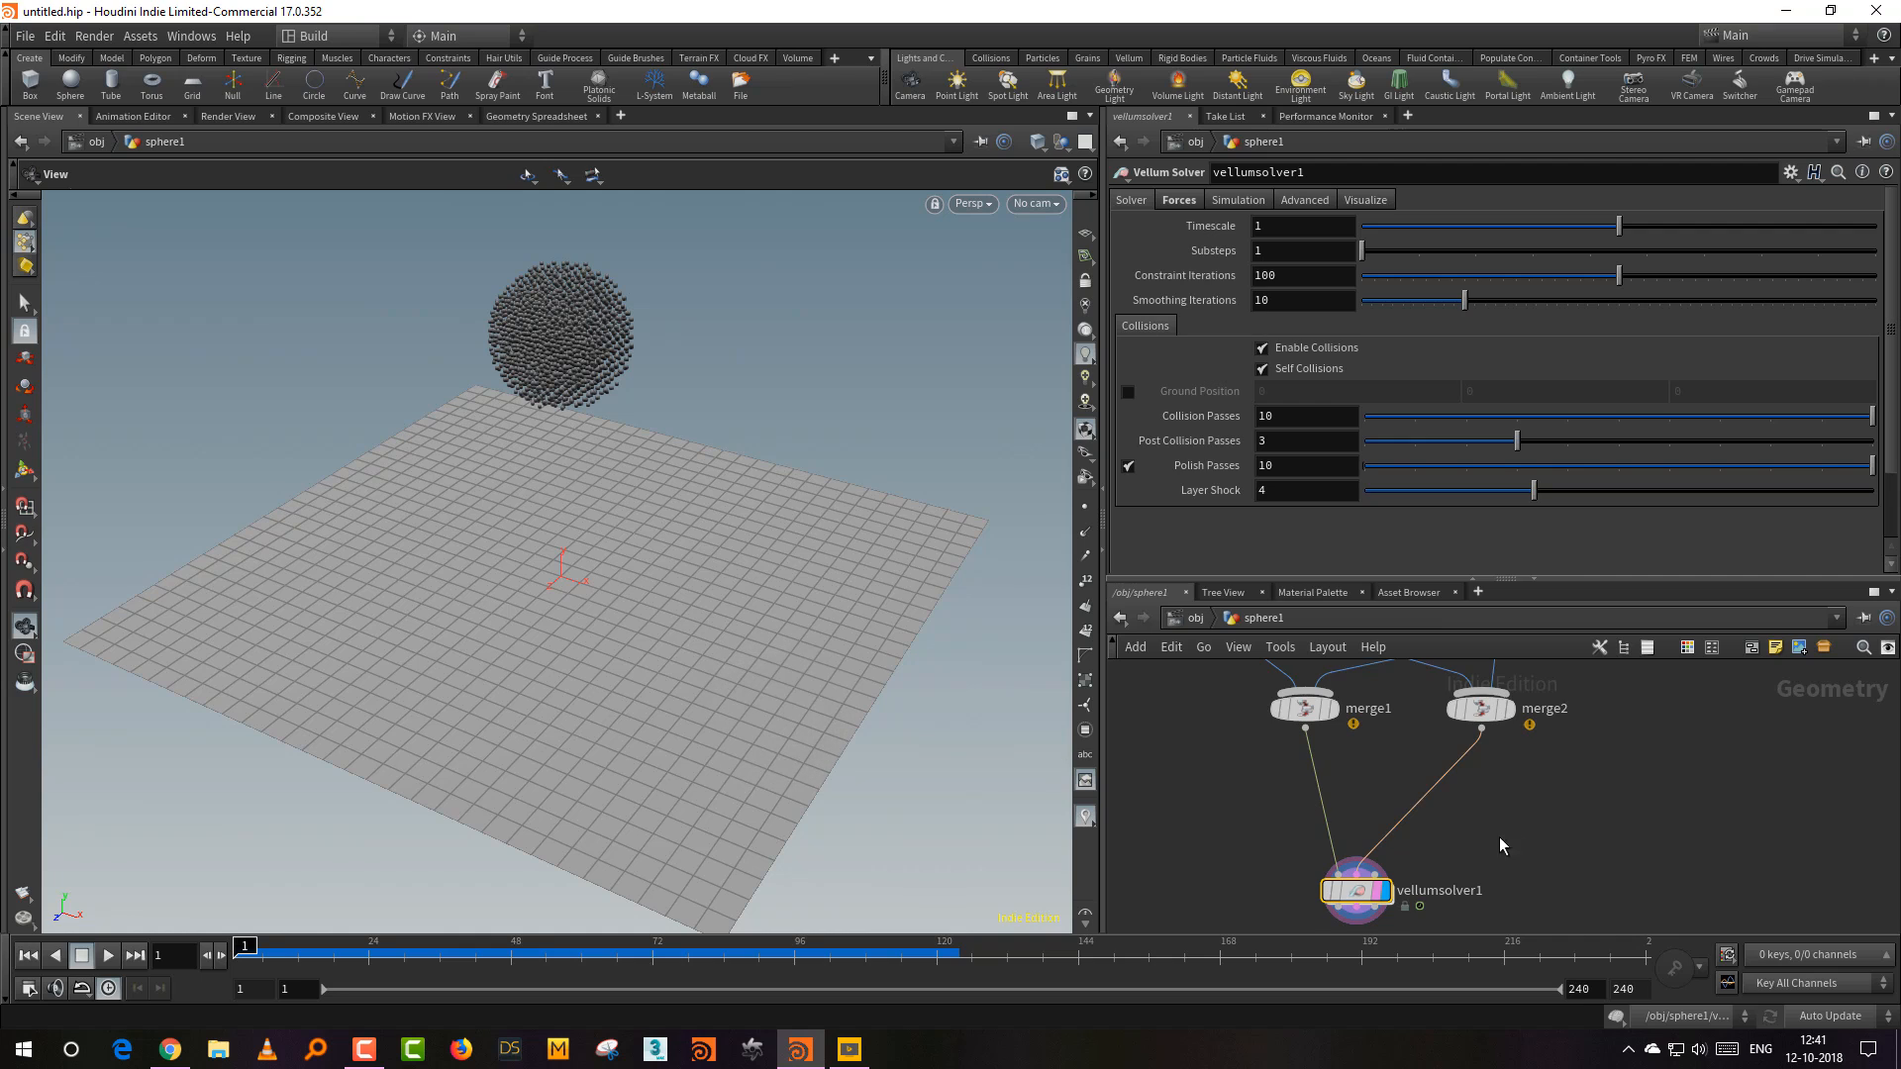
middle_drag(1500, 846, 1489, 799)
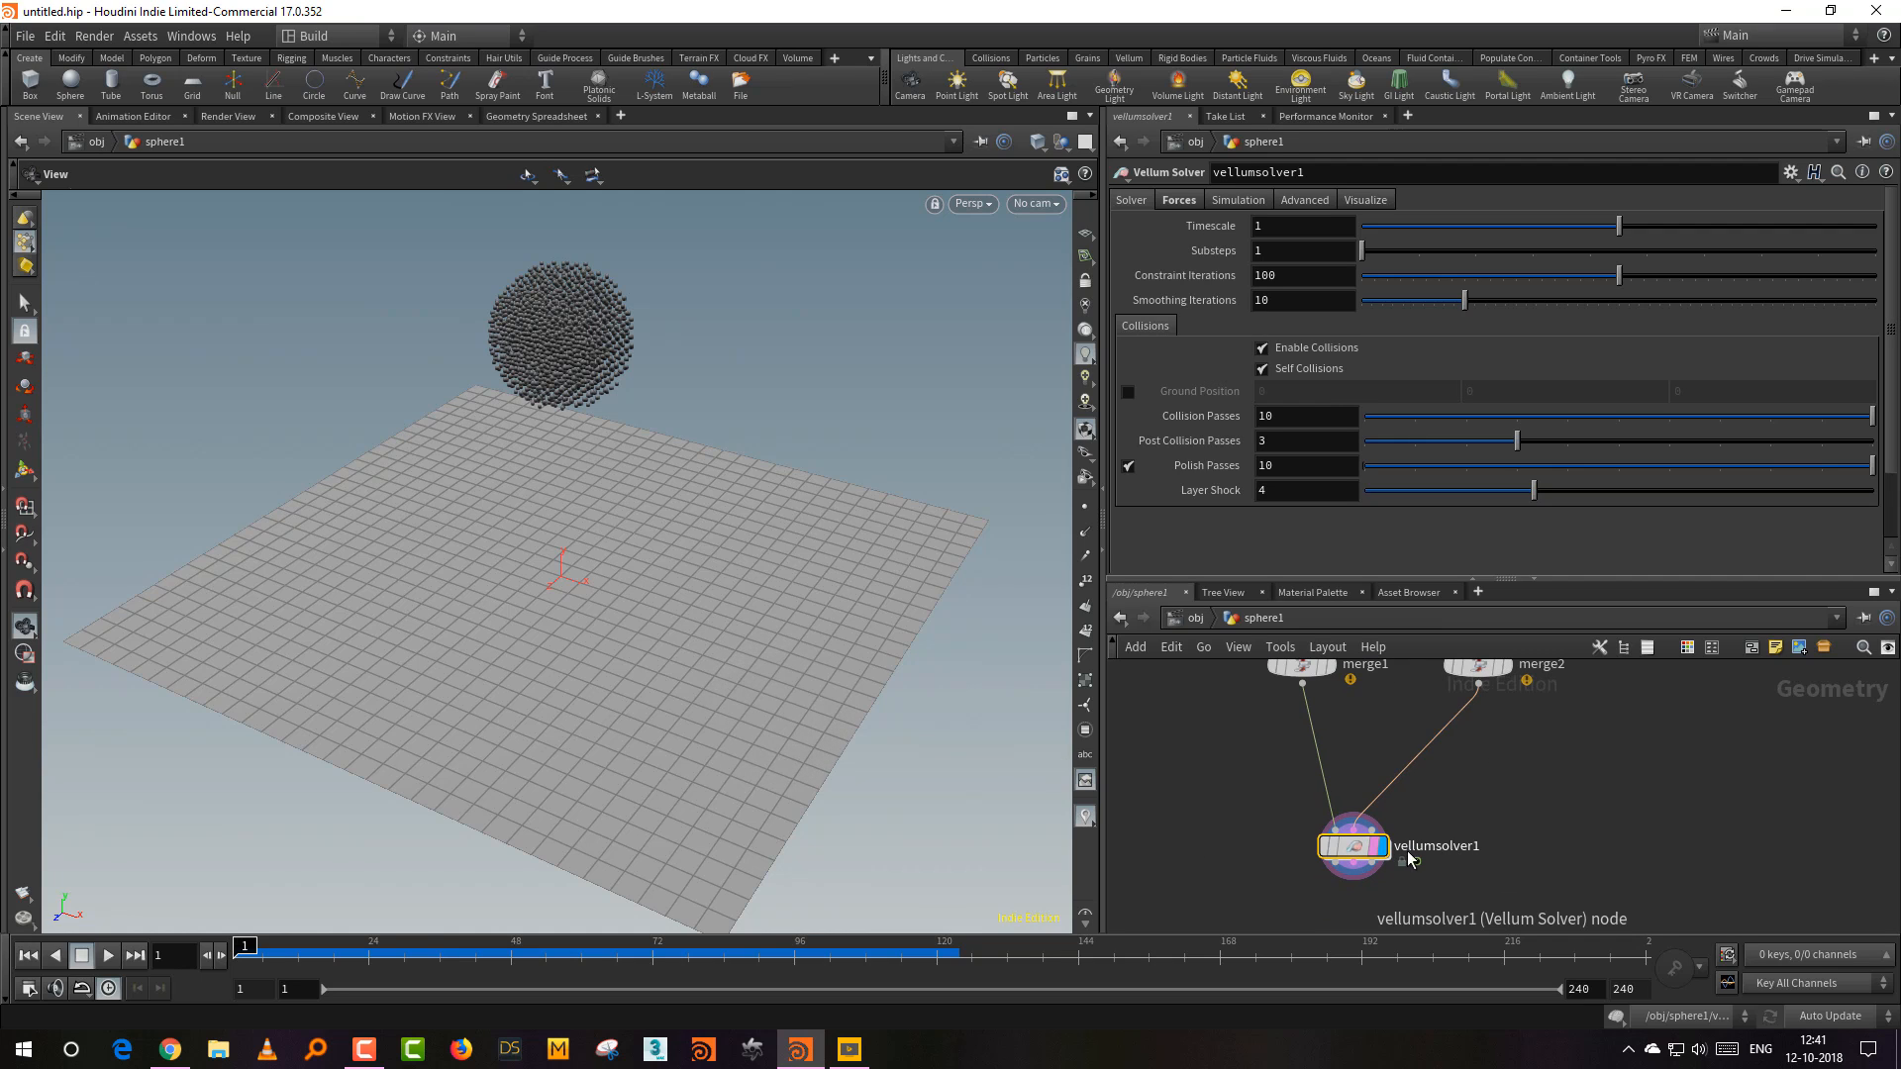
double_click(1354, 850)
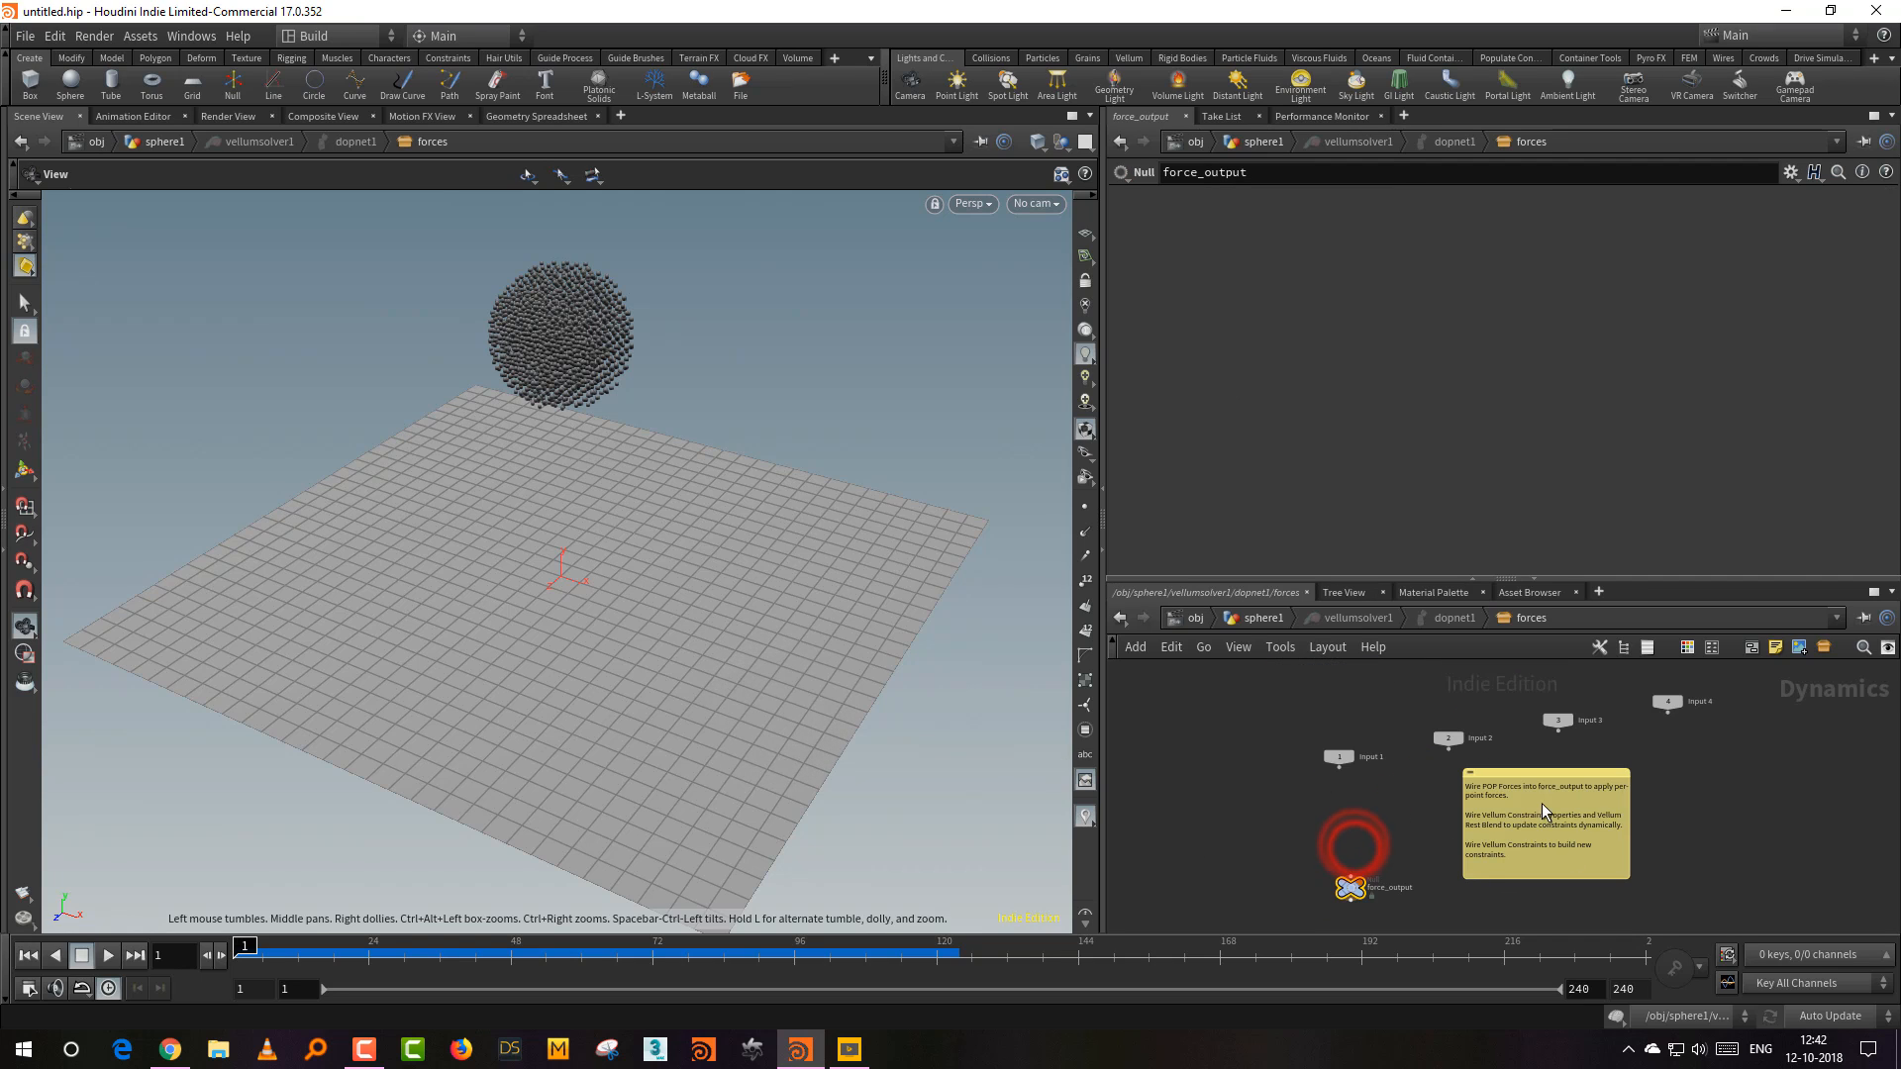
drag(1336, 581, 1350, 496)
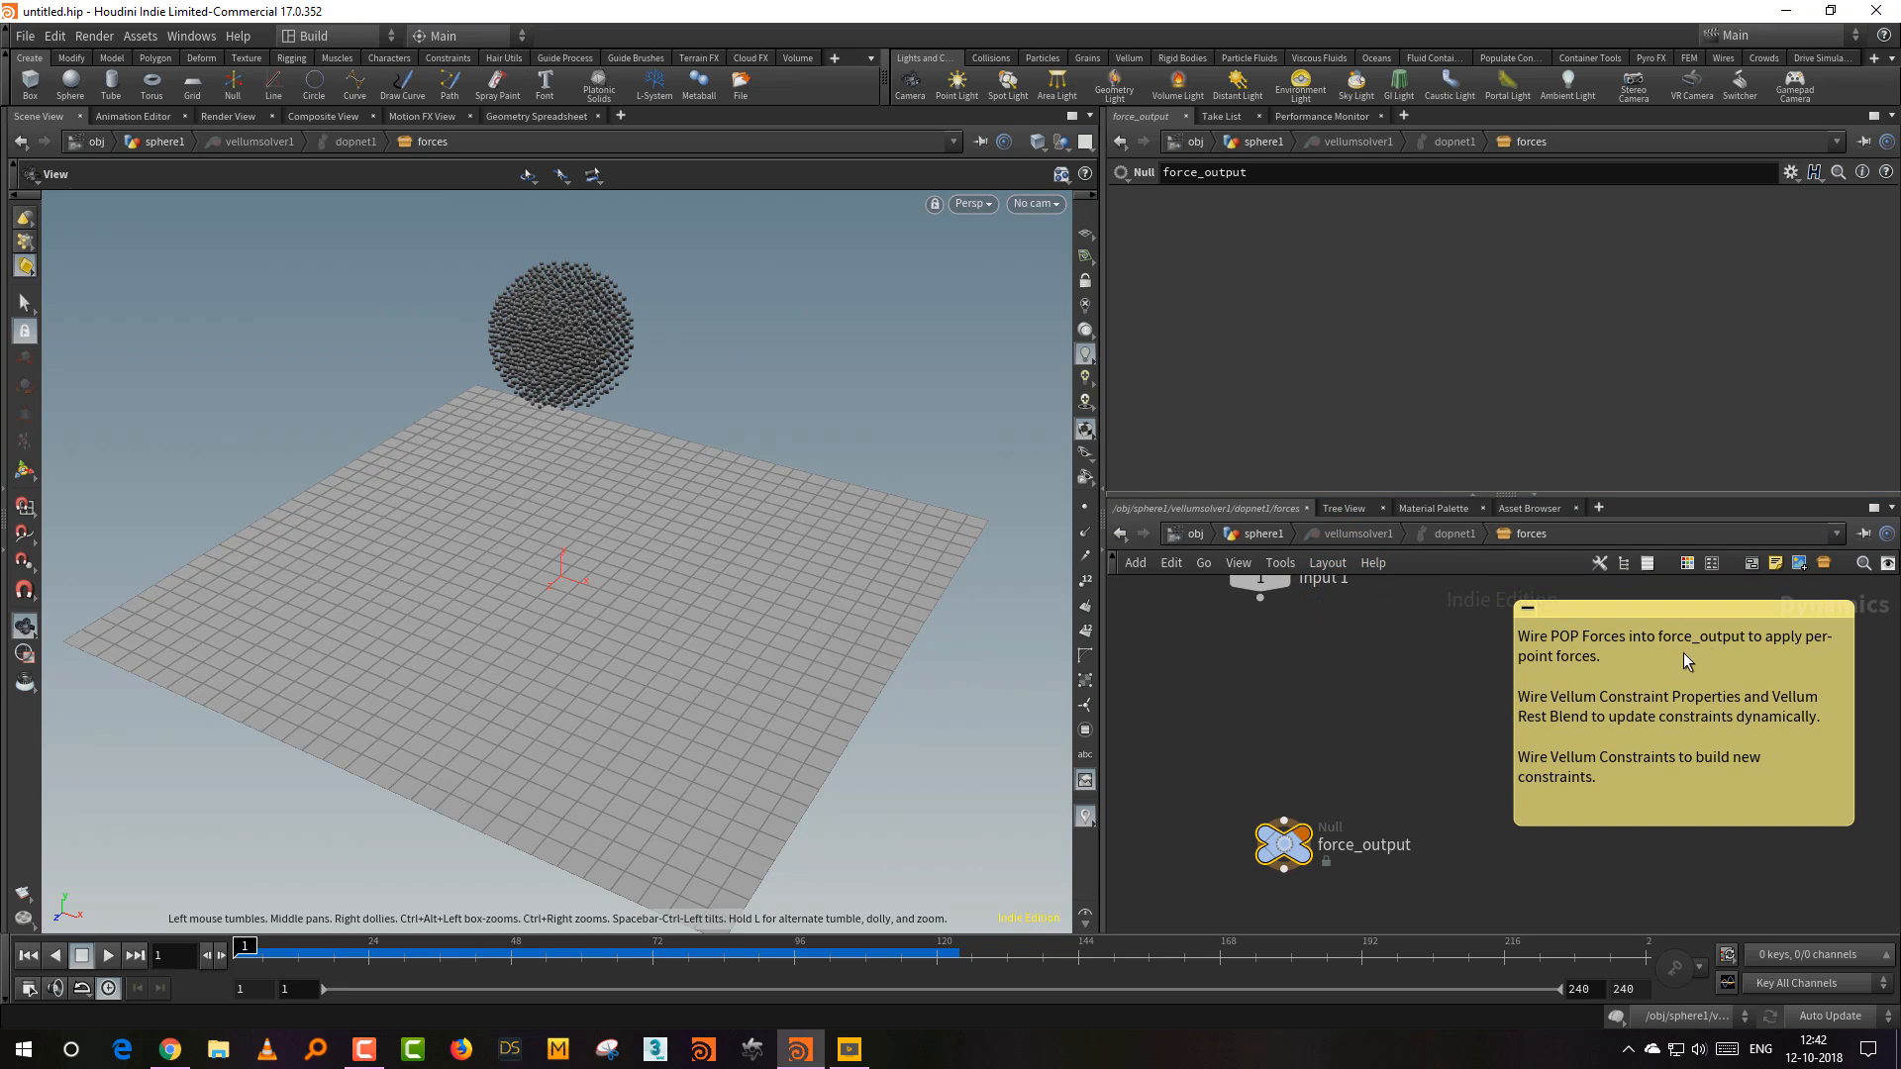
Step: Add a POP Force node above force_output in the solver's forces network and connect it to force_output
key(Tab)
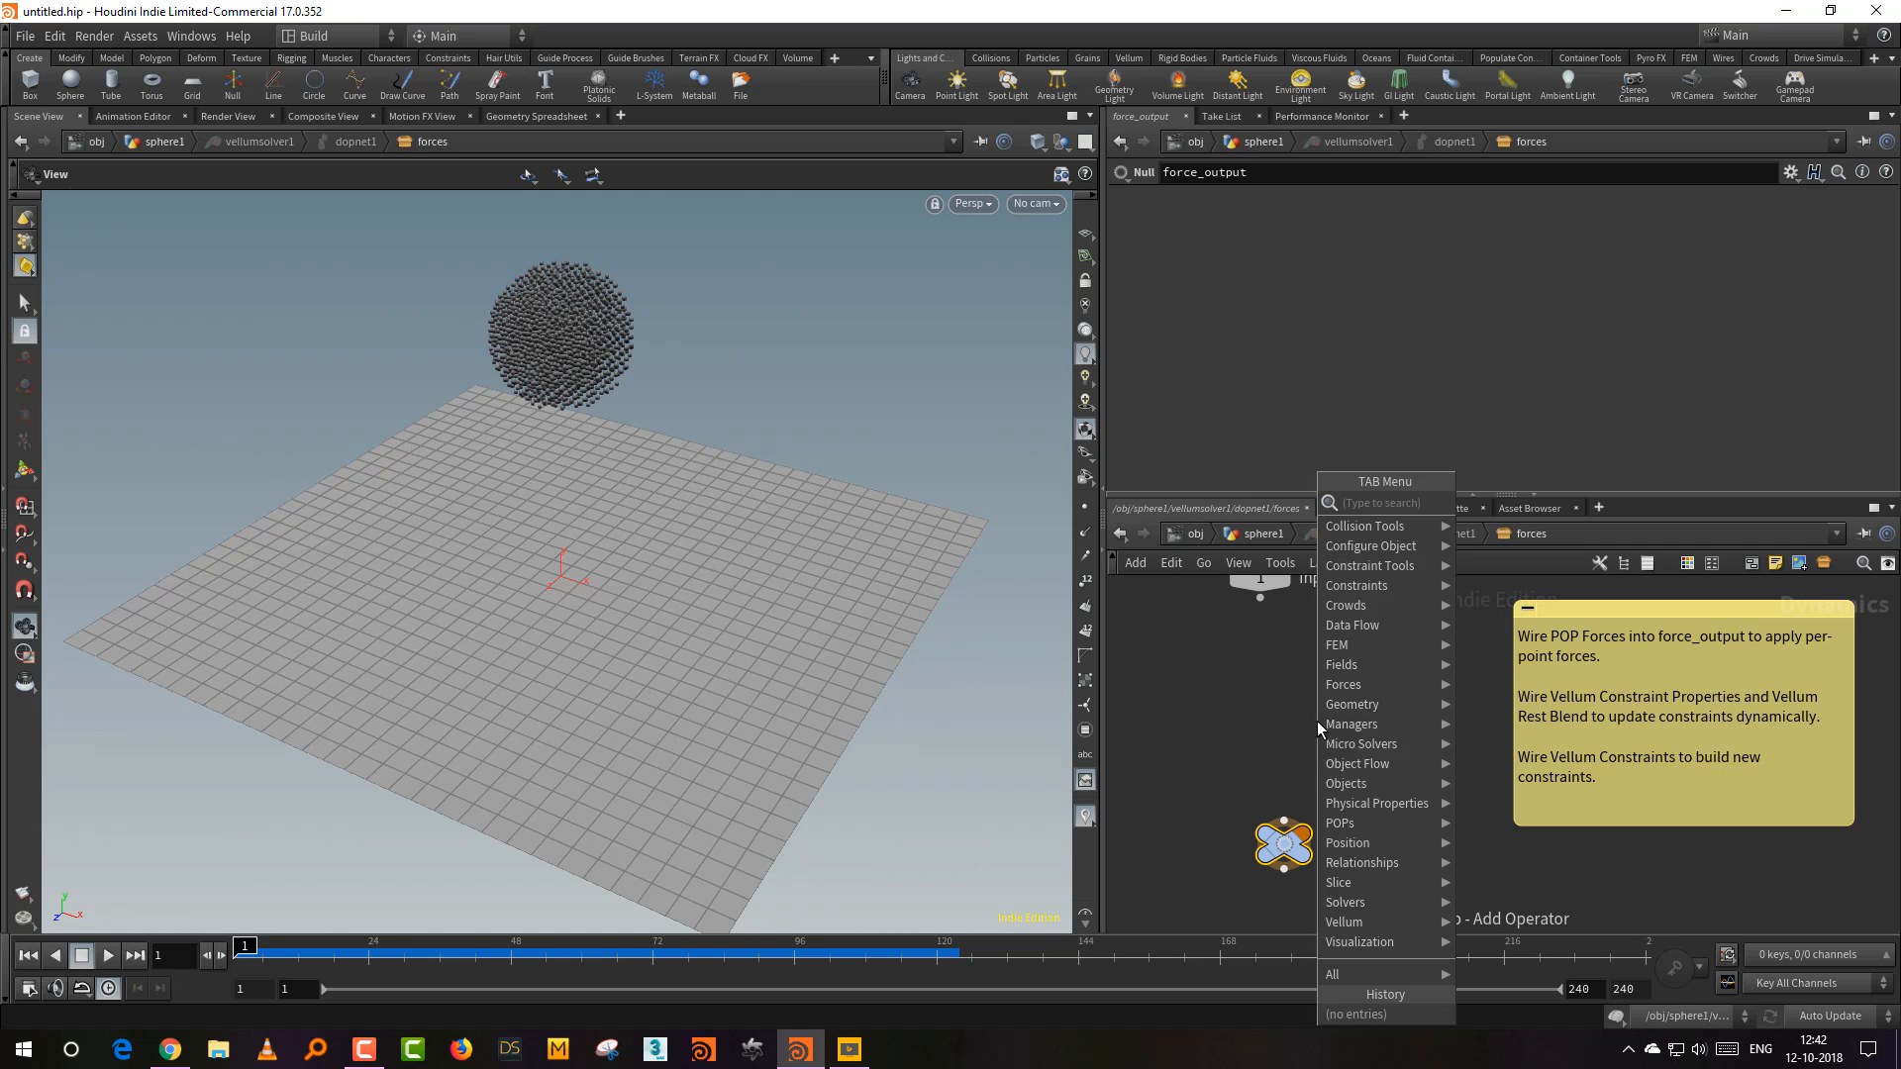
text(force)
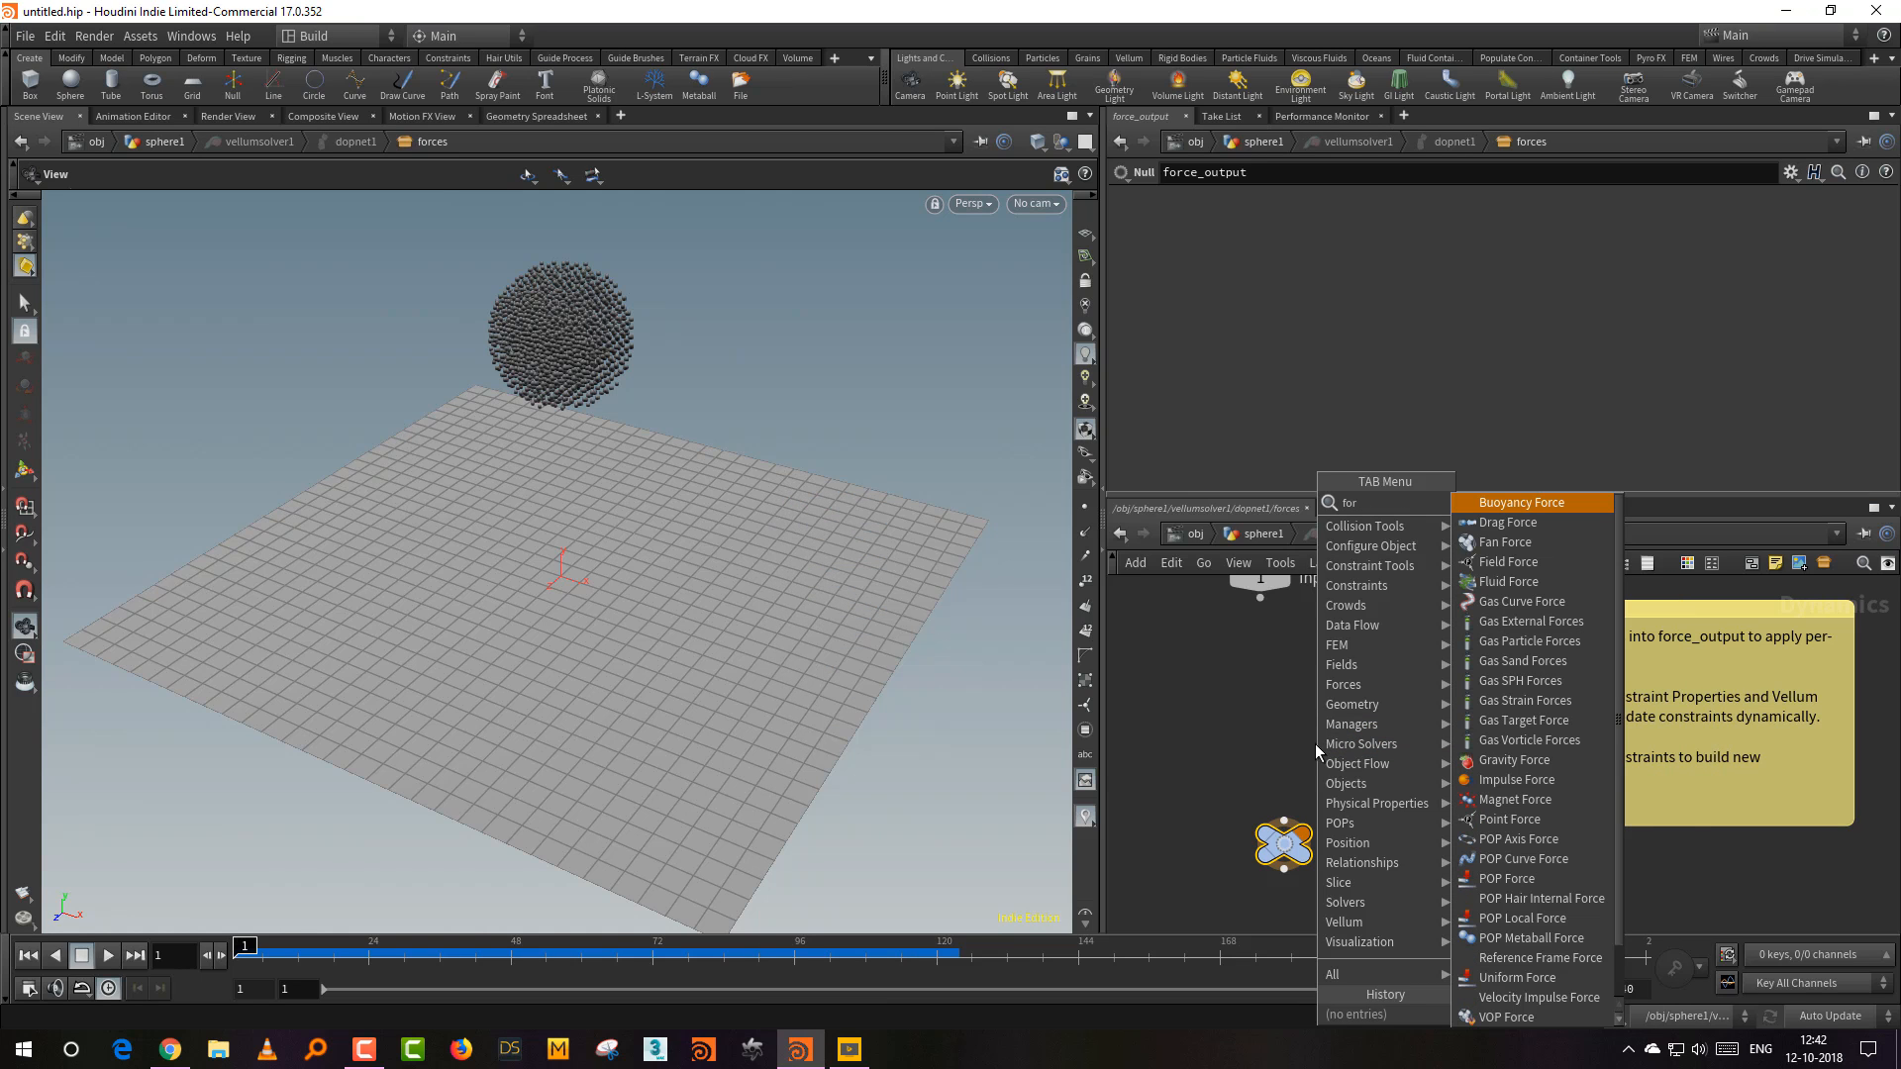
click(1557, 880)
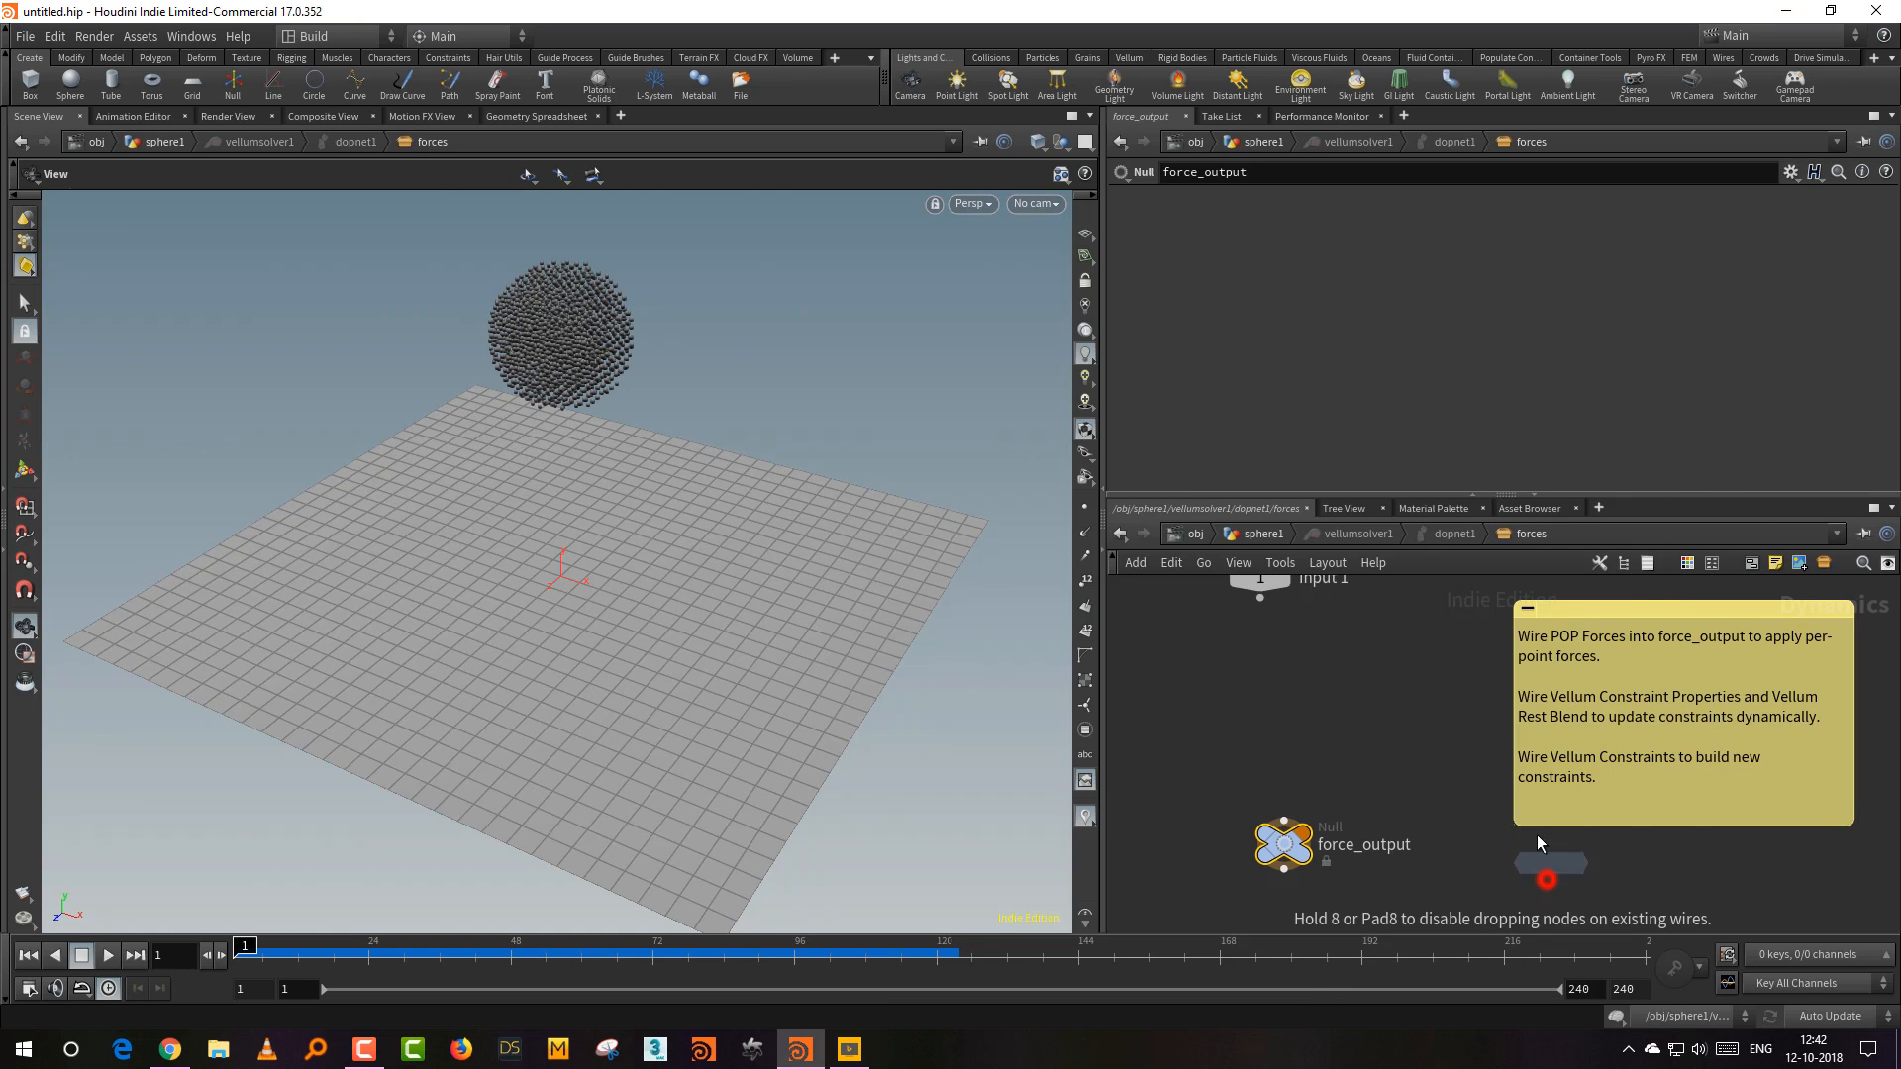
click(1369, 669)
click(1370, 688)
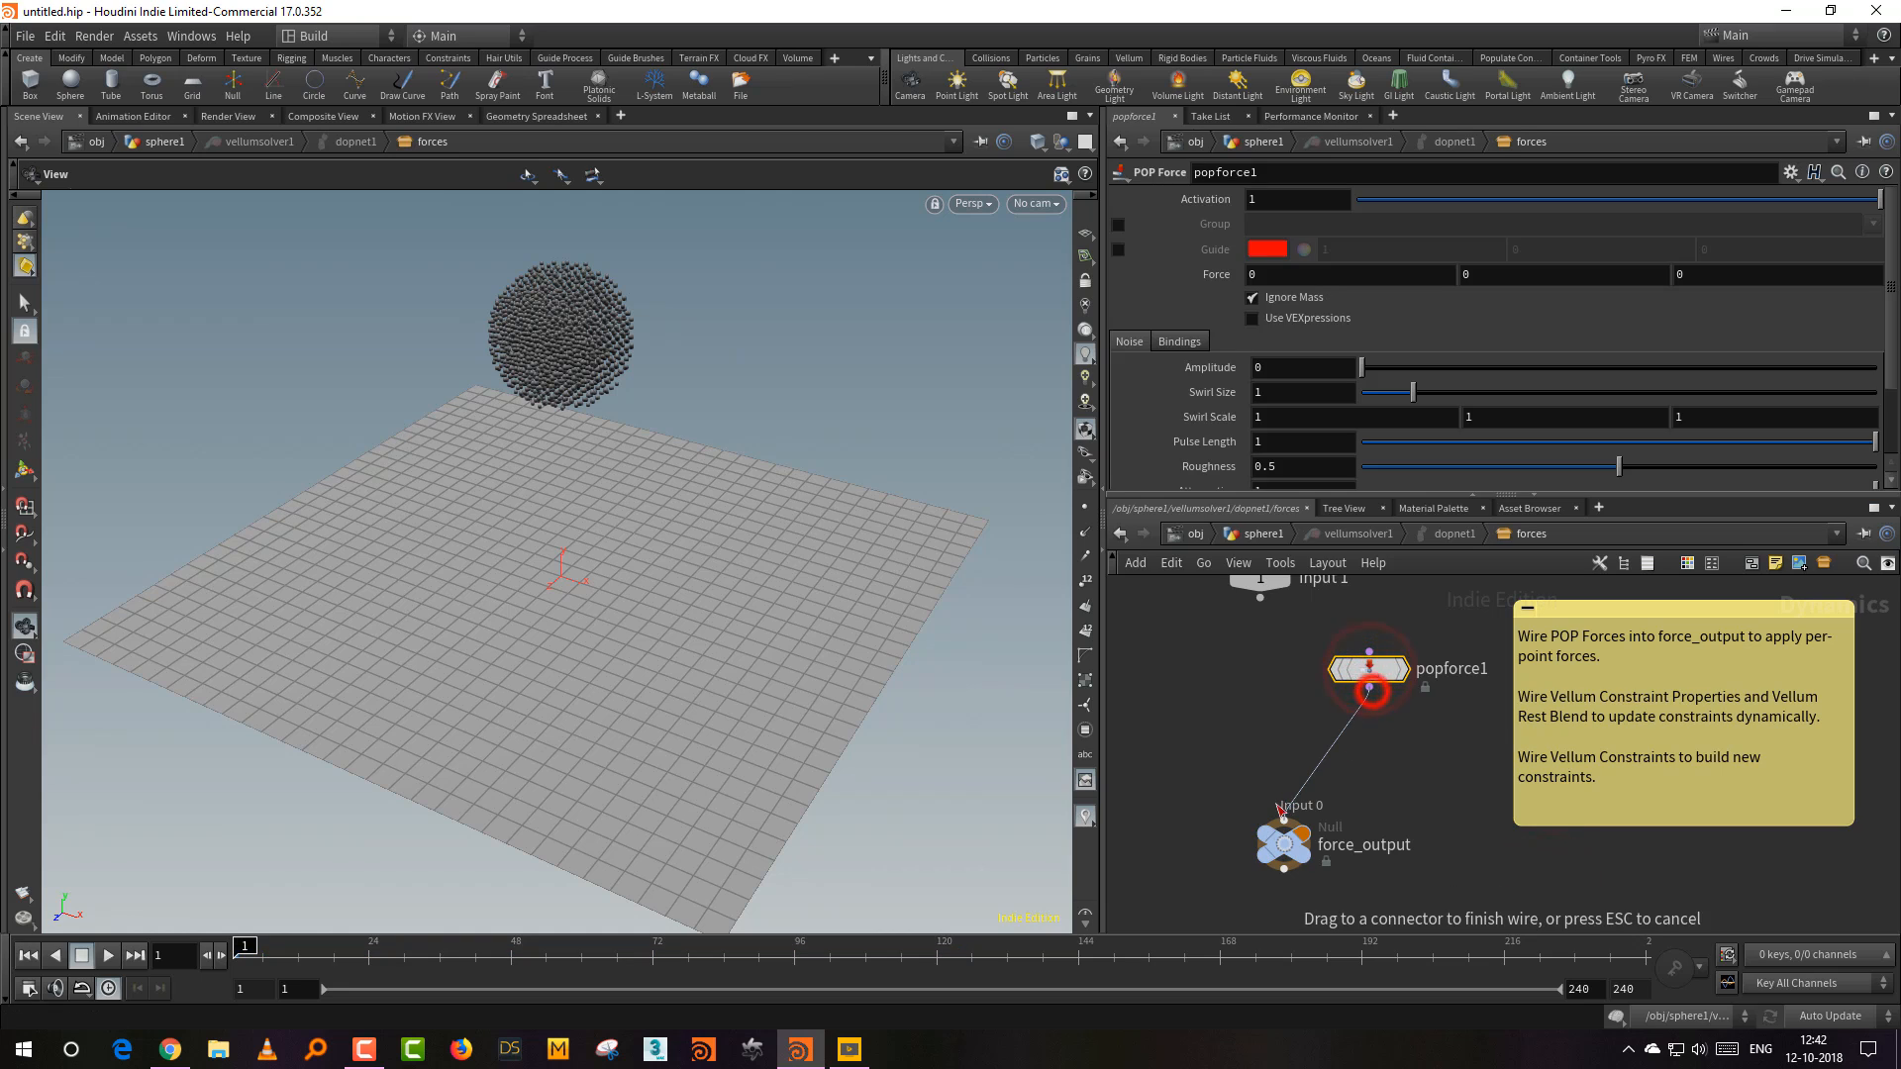
click(1286, 720)
Step: Set the noise amplitude of popforce1 to about 1.52, return to the sphere1 network, and play and rewind the simulation
click(1438, 368)
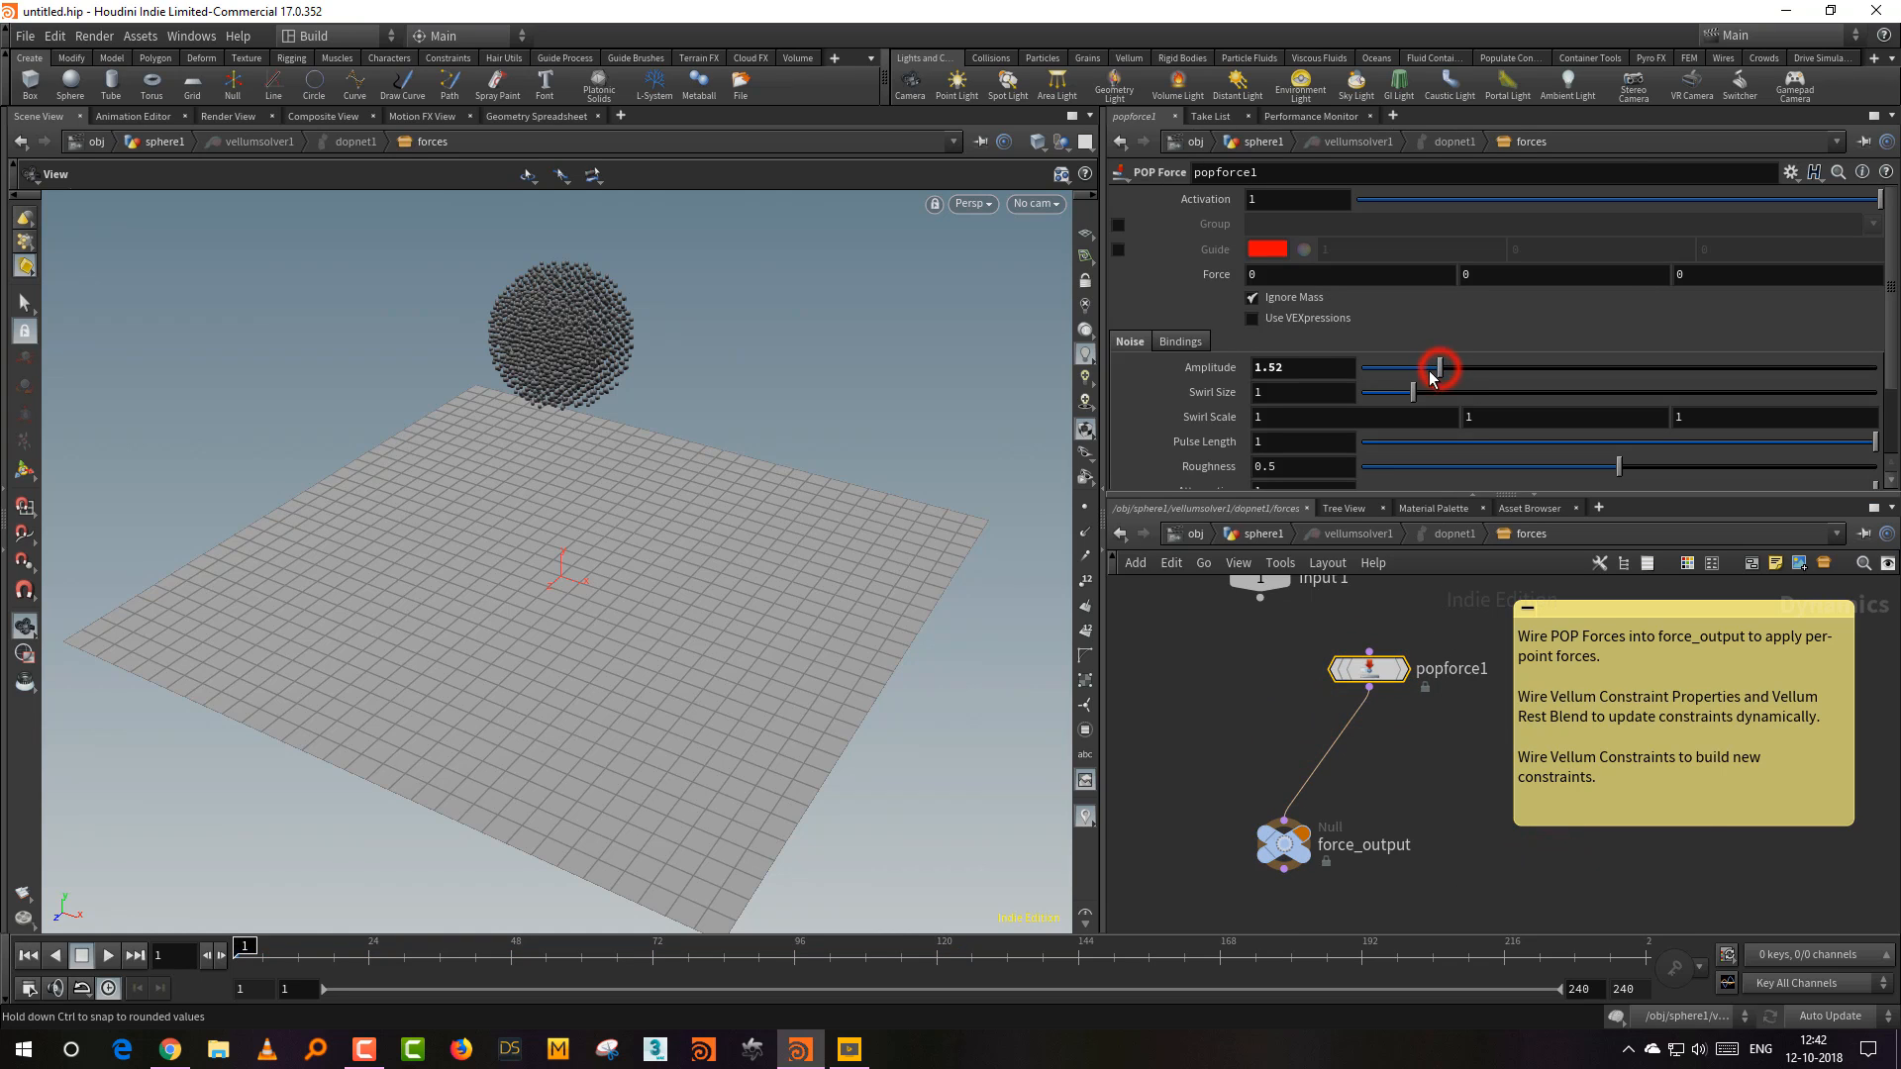
click(1250, 534)
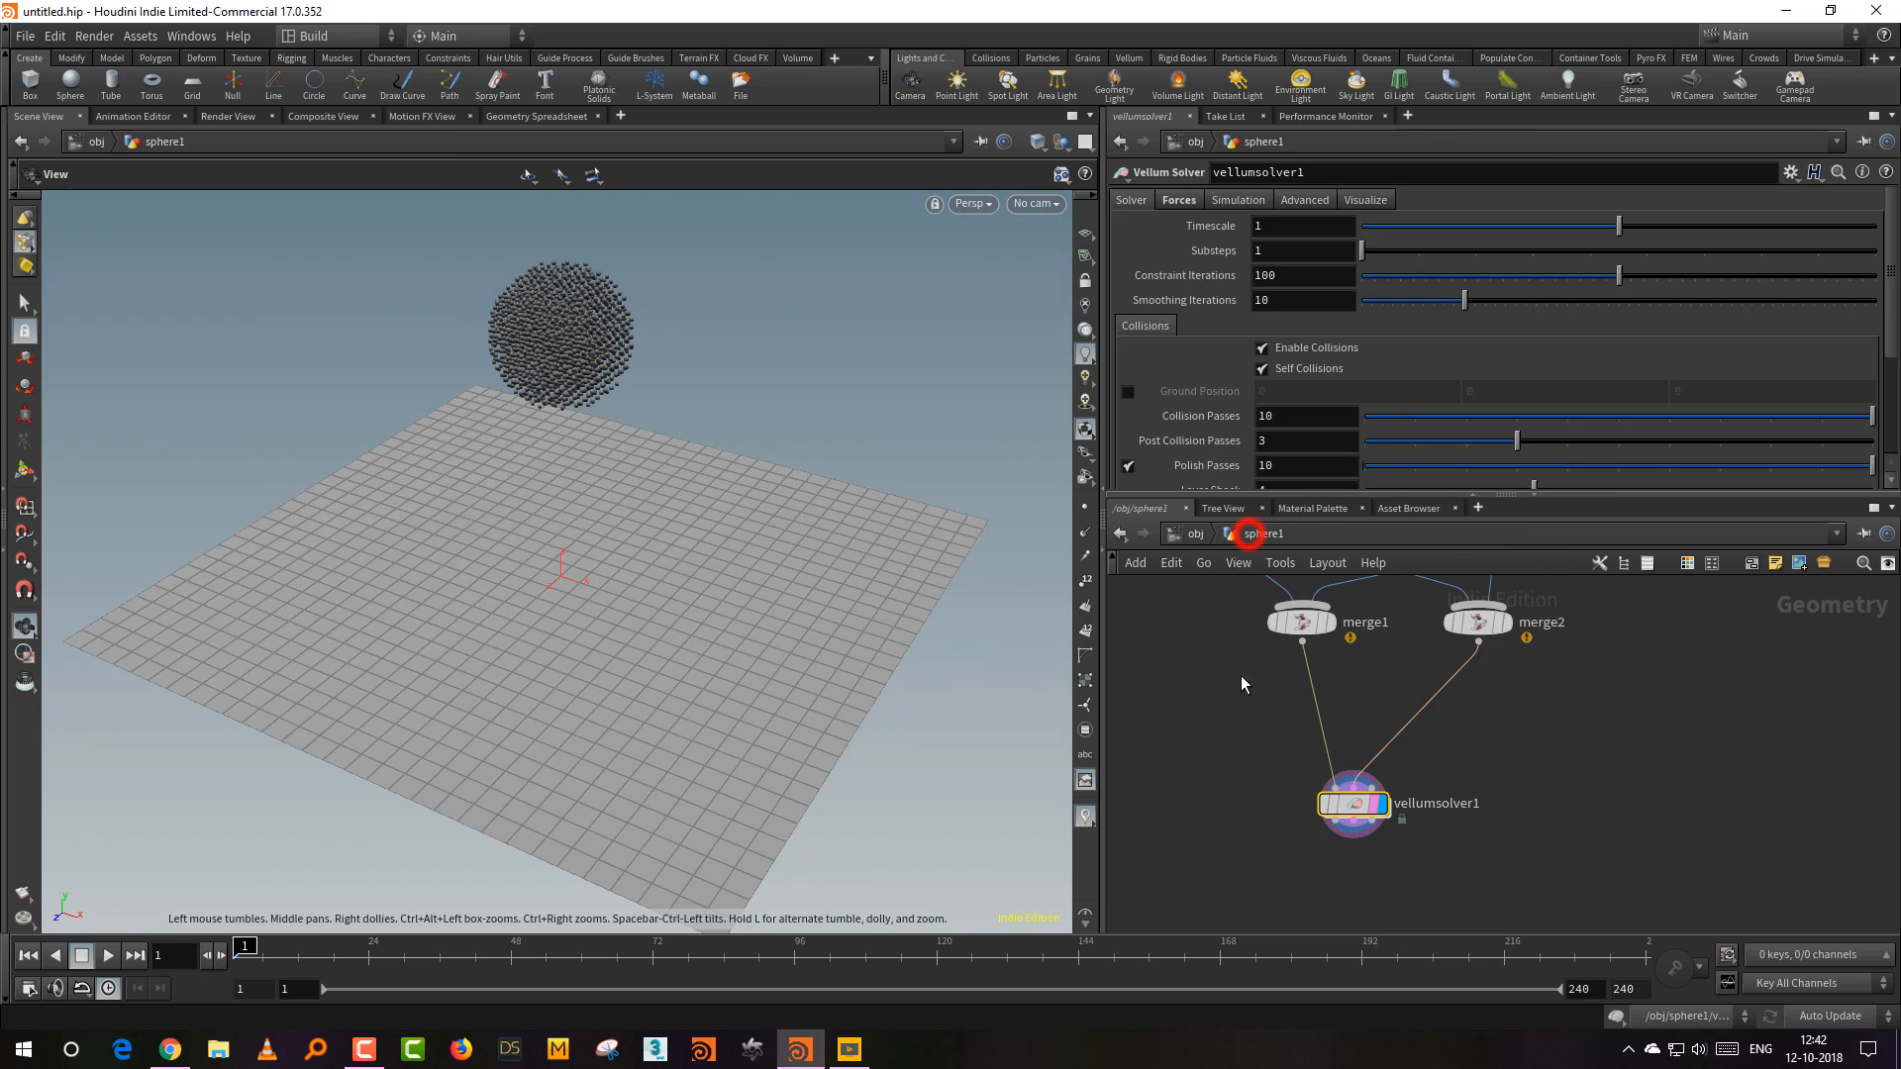
click(1177, 733)
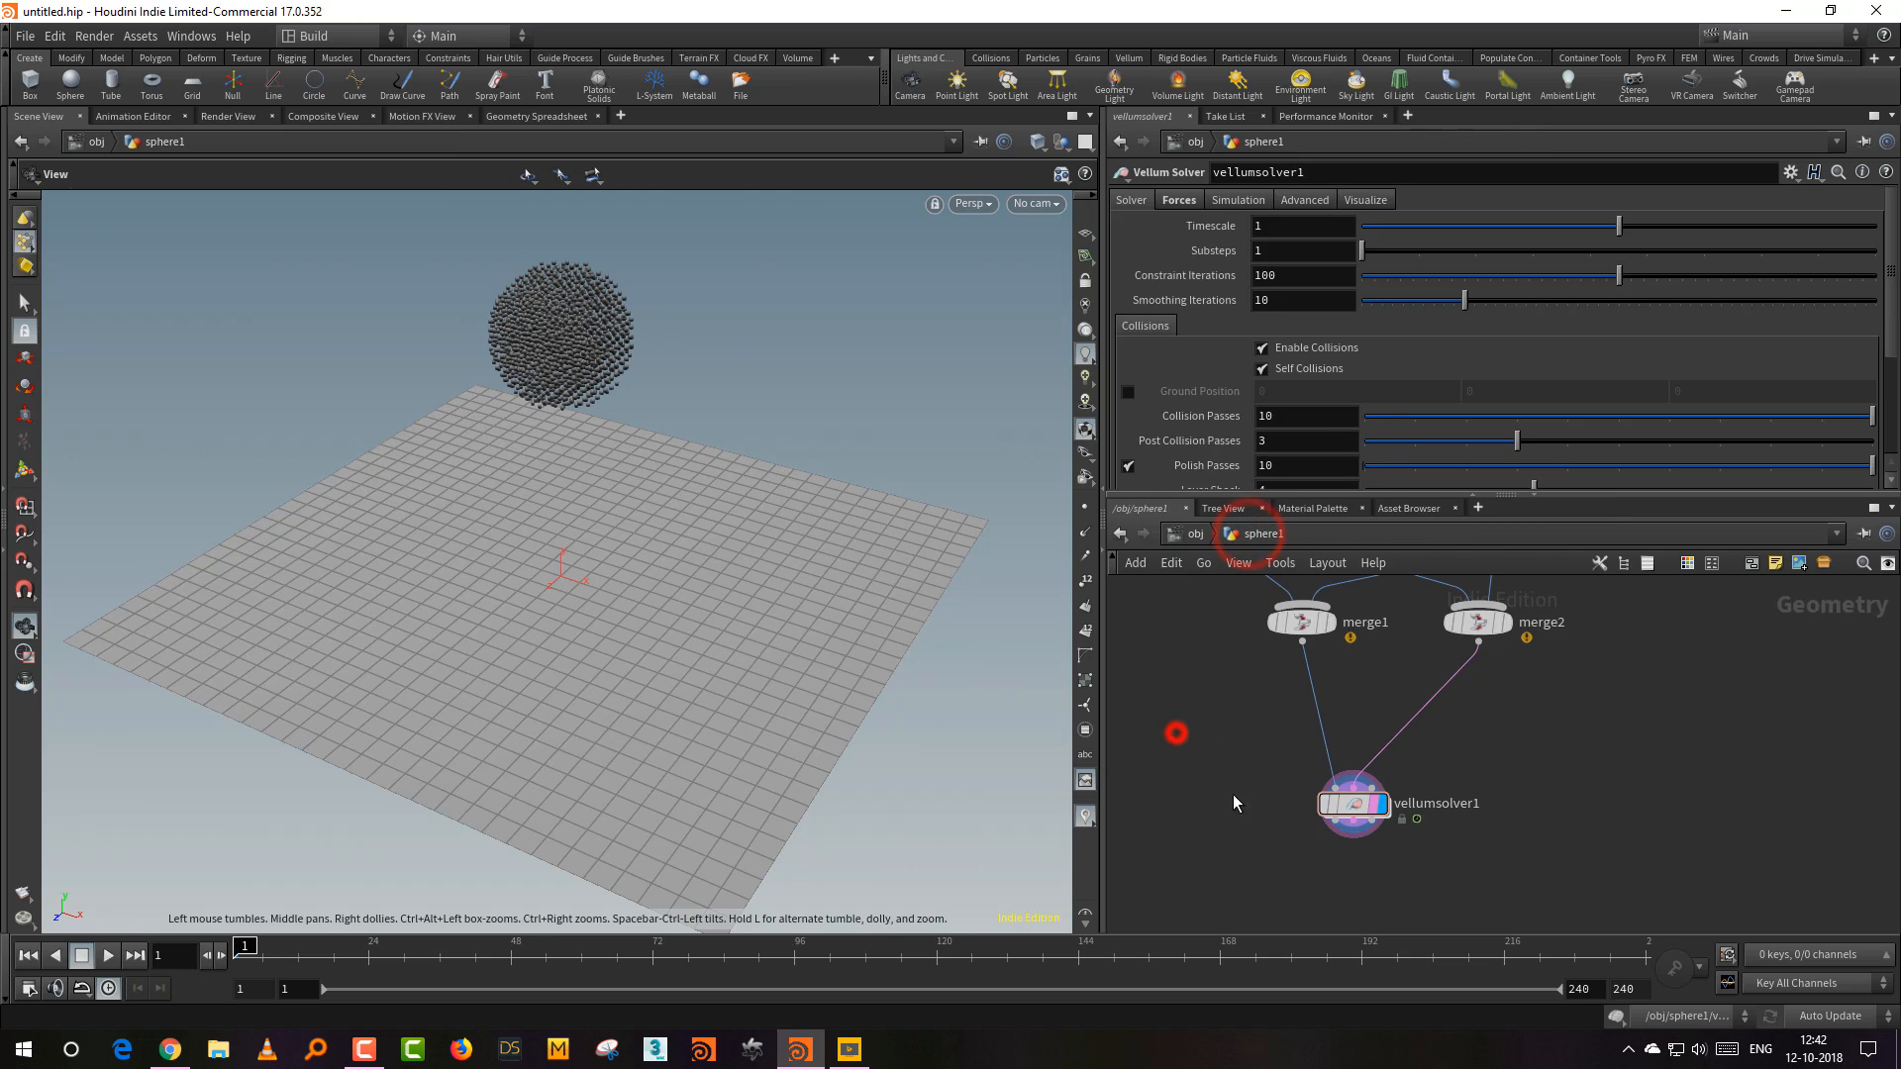
click(108, 955)
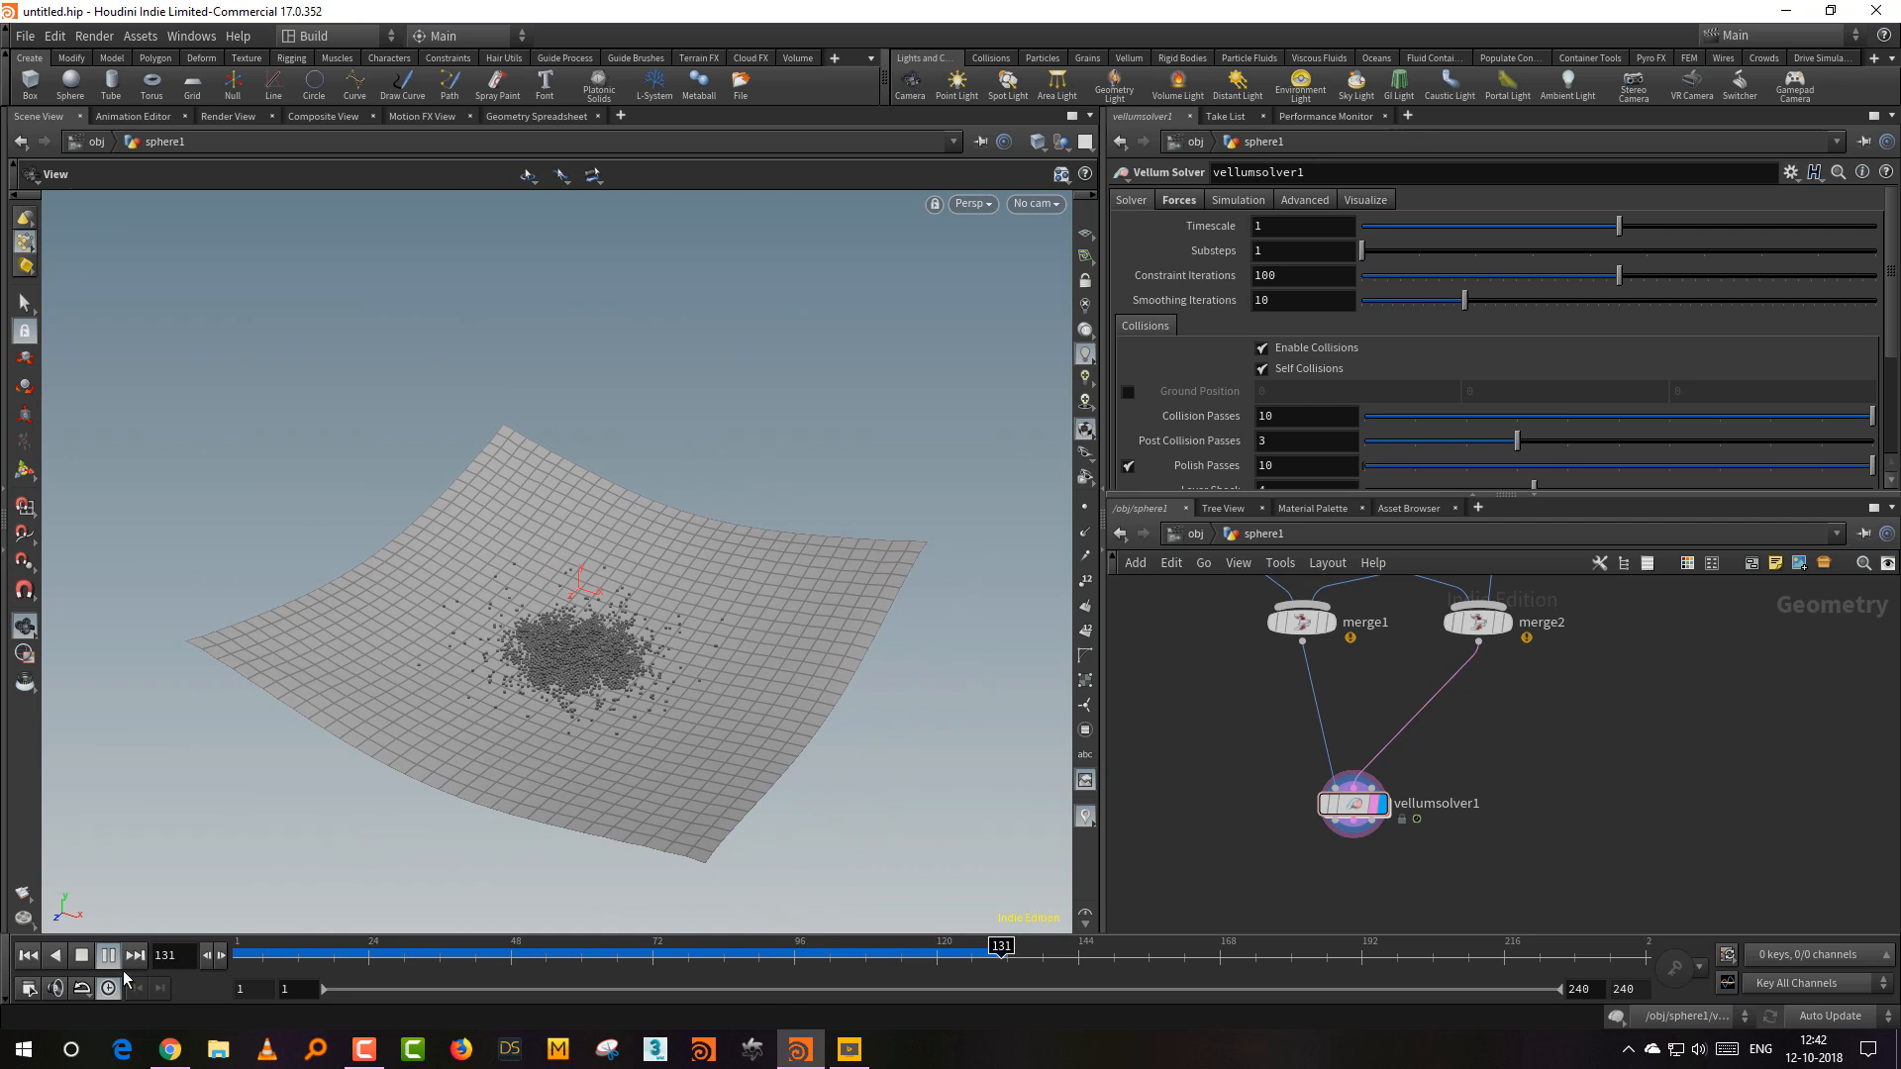
click(81, 955)
click(28, 956)
Step: Rearrange merge1, merge2 and vellumsolver1 so the nodes are spaced apart beneath vellumcloth1
middle_drag(1614, 632, 1563, 778)
drag(1256, 769, 1193, 800)
drag(1434, 772, 1334, 775)
middle_drag(1413, 769, 1403, 664)
drag(1298, 852, 1420, 893)
middle_drag(1500, 764, 1480, 797)
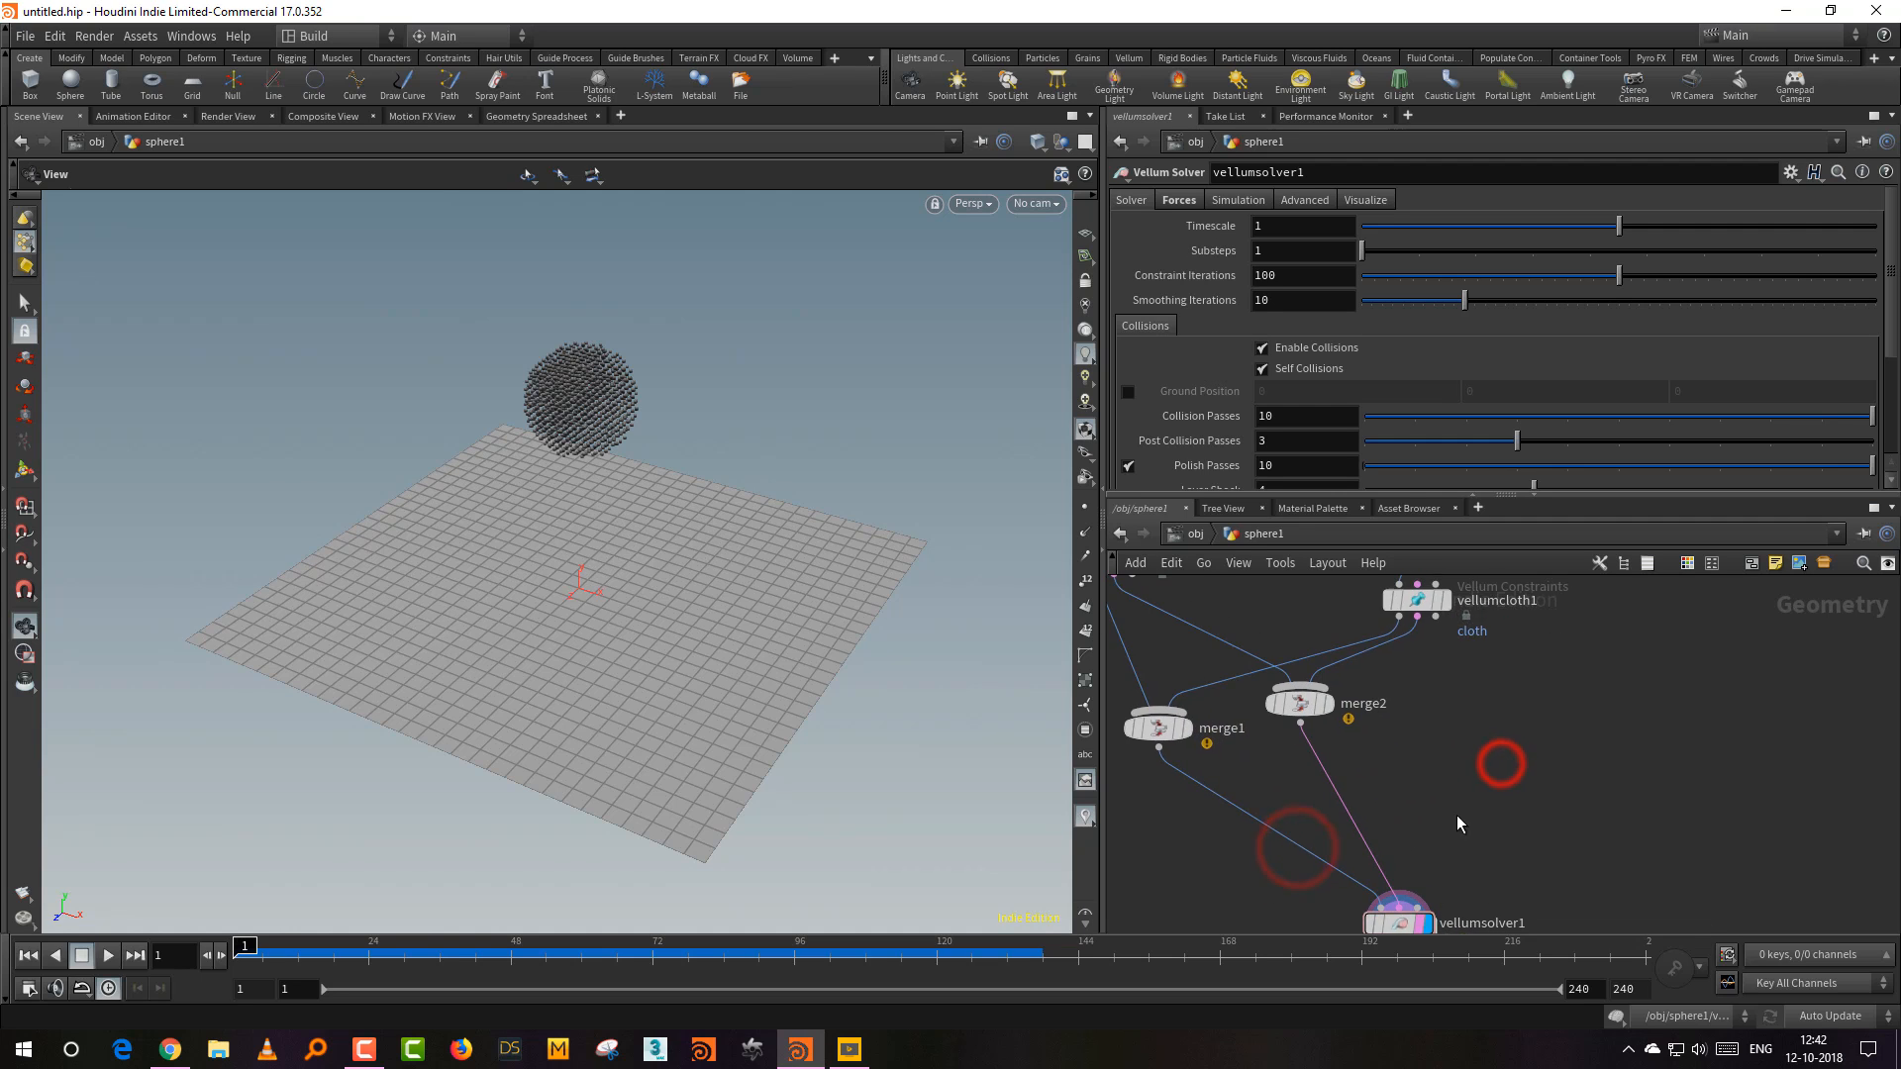
right_drag(1470, 778, 1426, 725)
Step: Connect the geometry and constraint outputs of vellumcloth1 directly to vellumsolver1 in place of the two merges
click(1410, 642)
click(1396, 885)
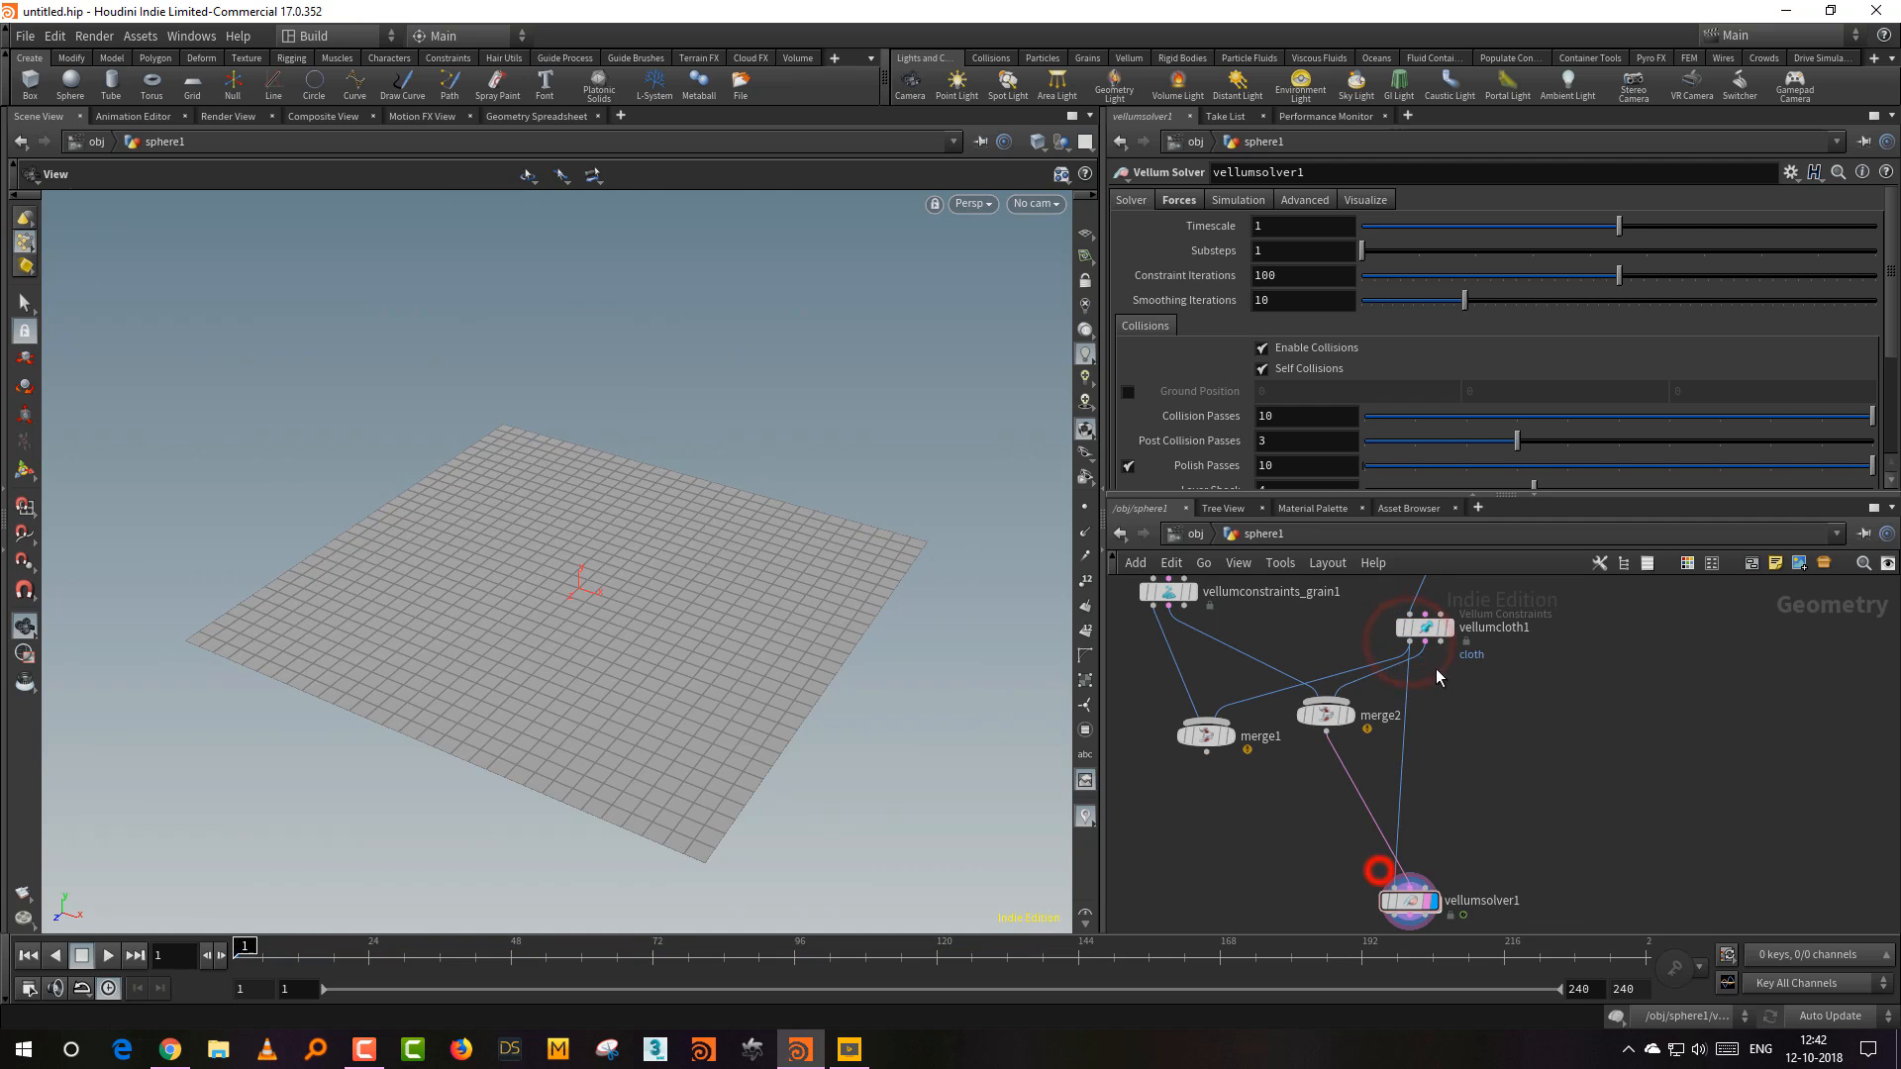
click(1425, 642)
click(1412, 857)
Step: Reduce the pins group in group1 to points 0 and 30 by deselecting the two other corner points of the grid
middle_drag(1439, 791, 1380, 956)
click(1452, 675)
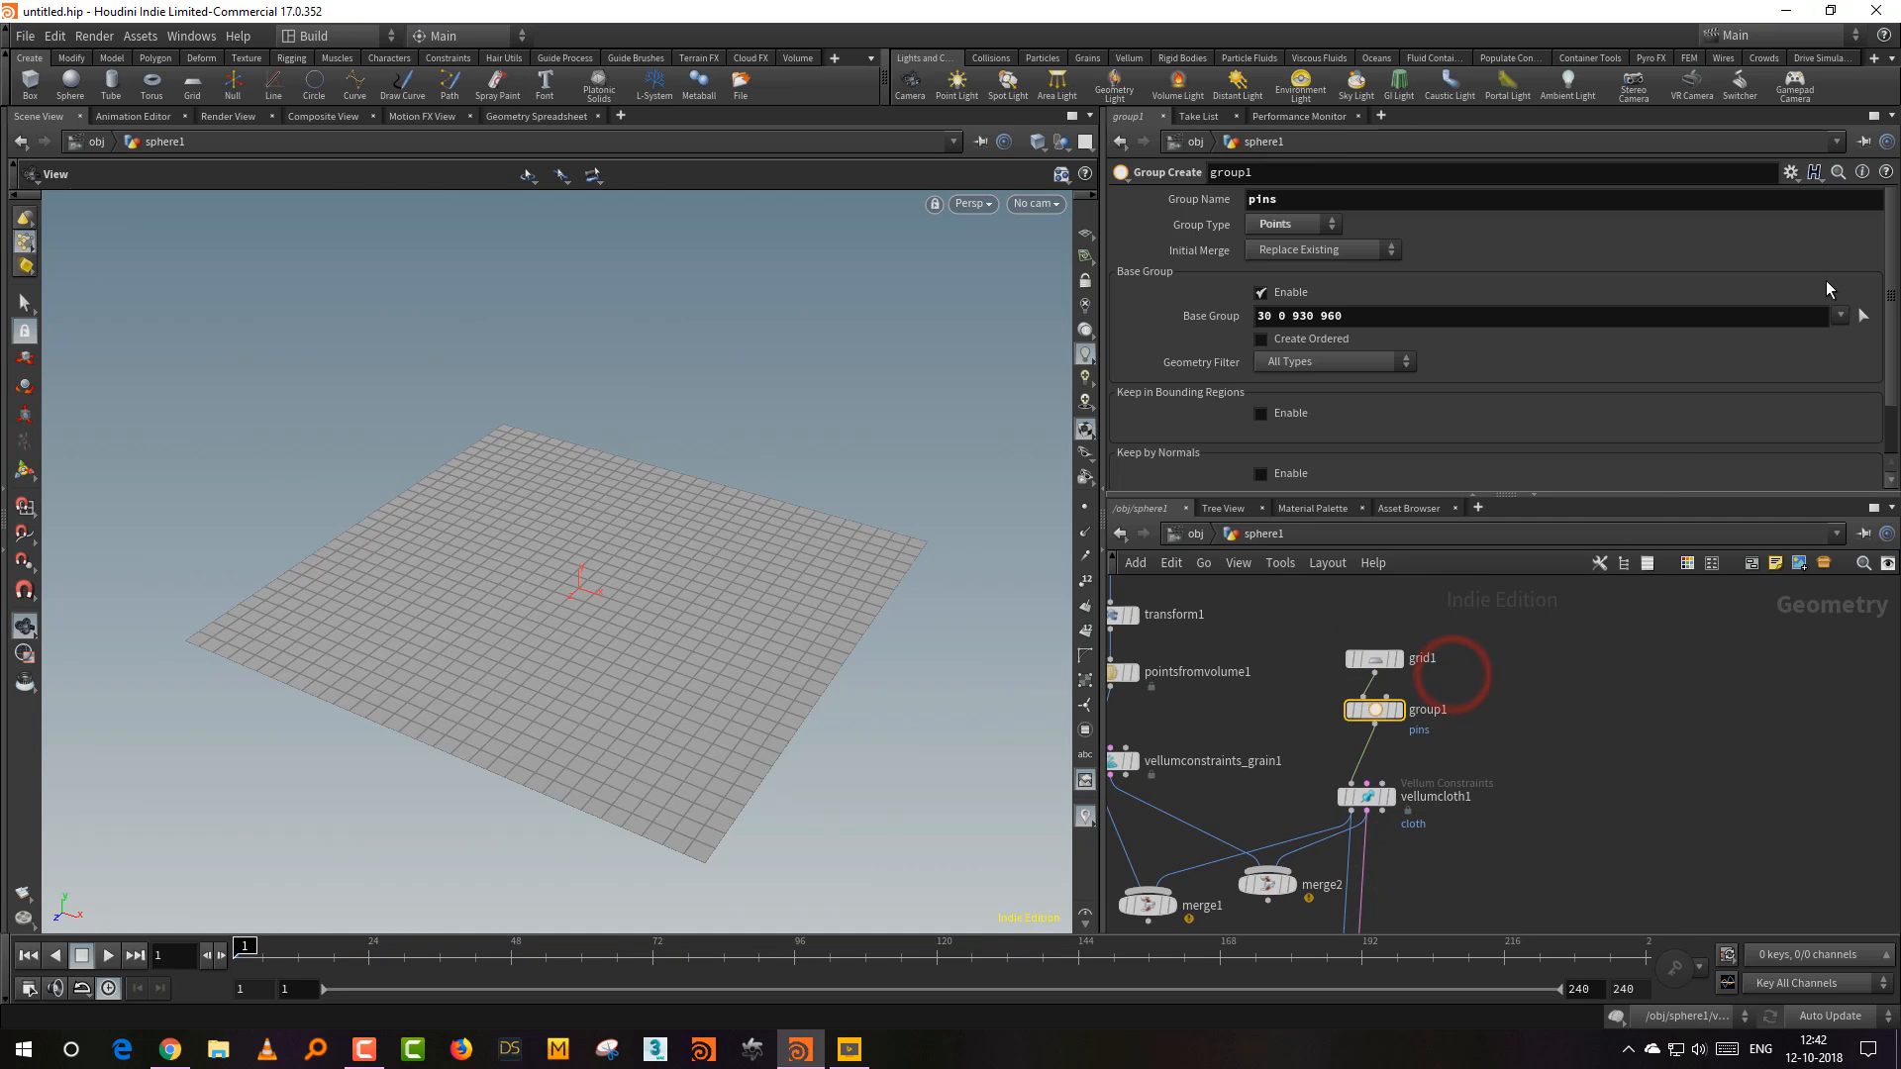
click(1864, 315)
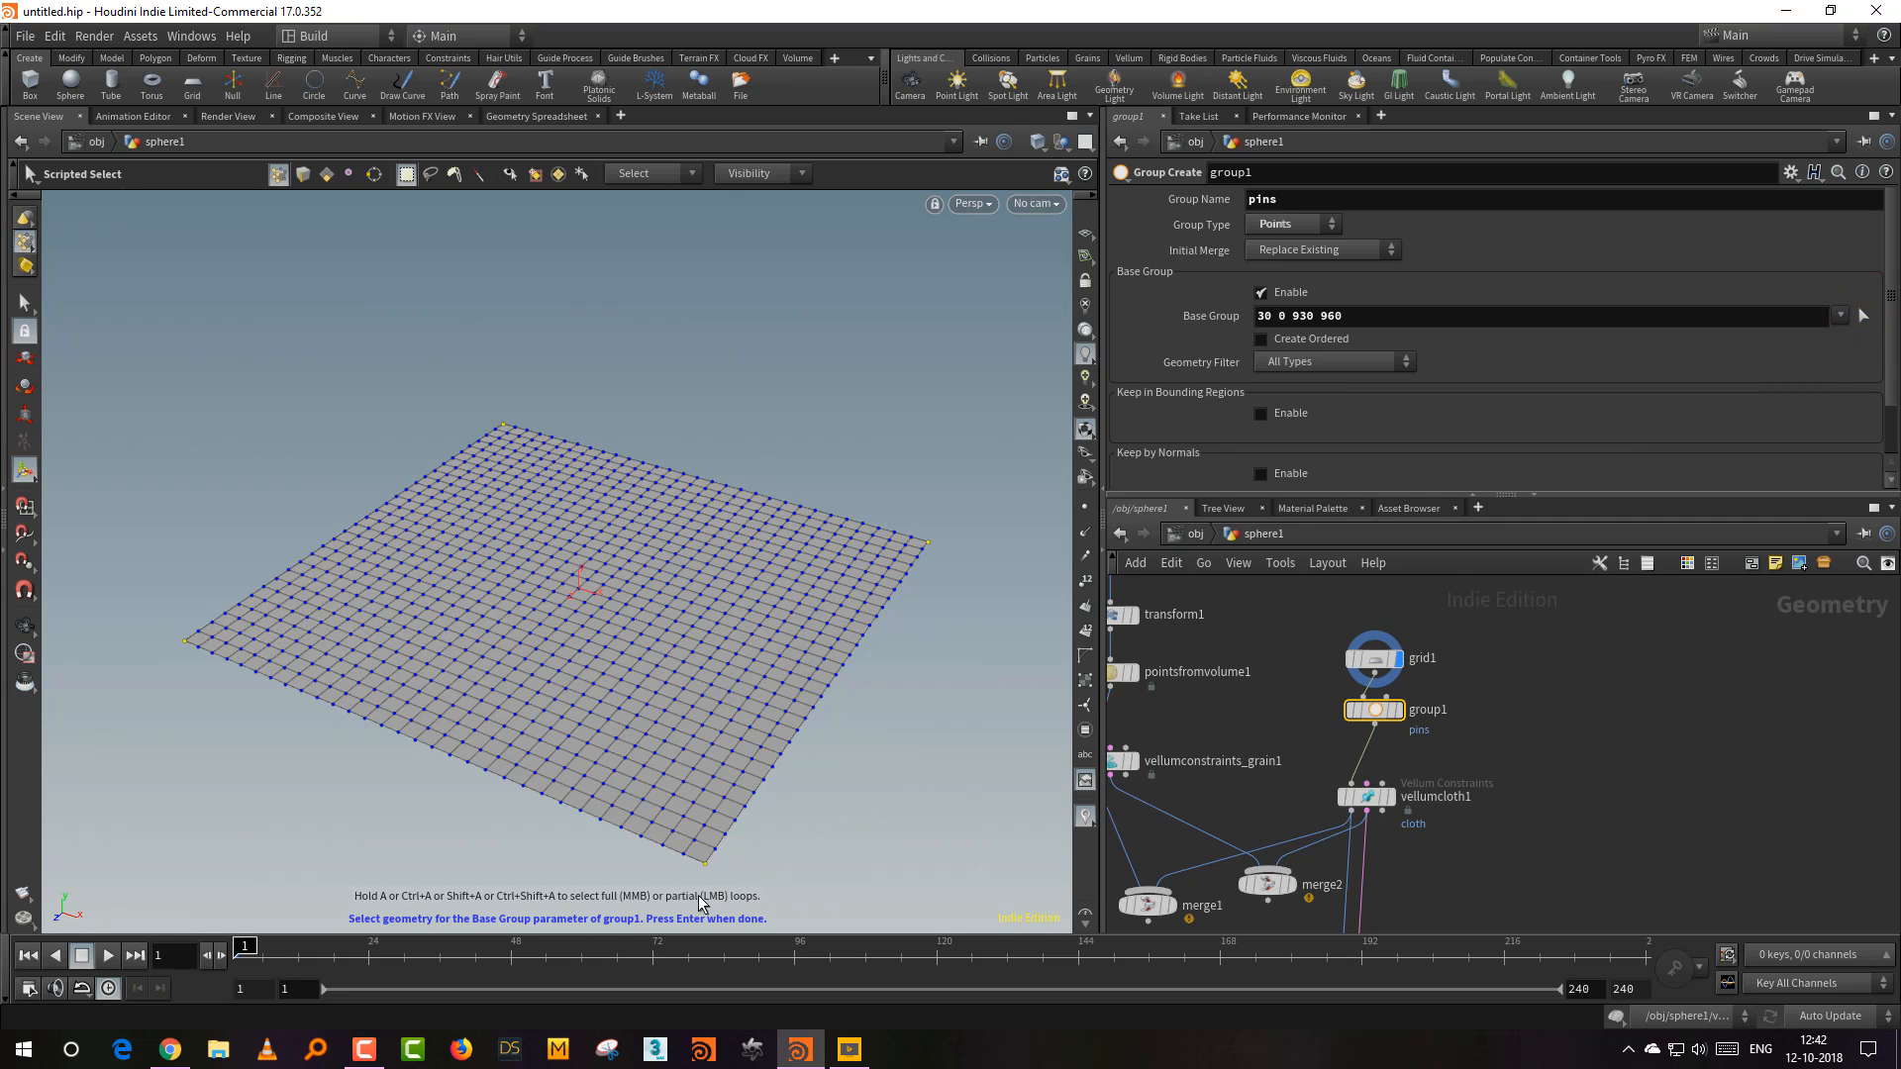
ctrl+drag(670, 892, 755, 839)
ctrl+drag(138, 711, 223, 578)
key(Return)
Step: Play the vellumsolver1 simulation of the cloth hanging from its two pinned corners and rewind to frame 1
middle_drag(1376, 871, 1368, 656)
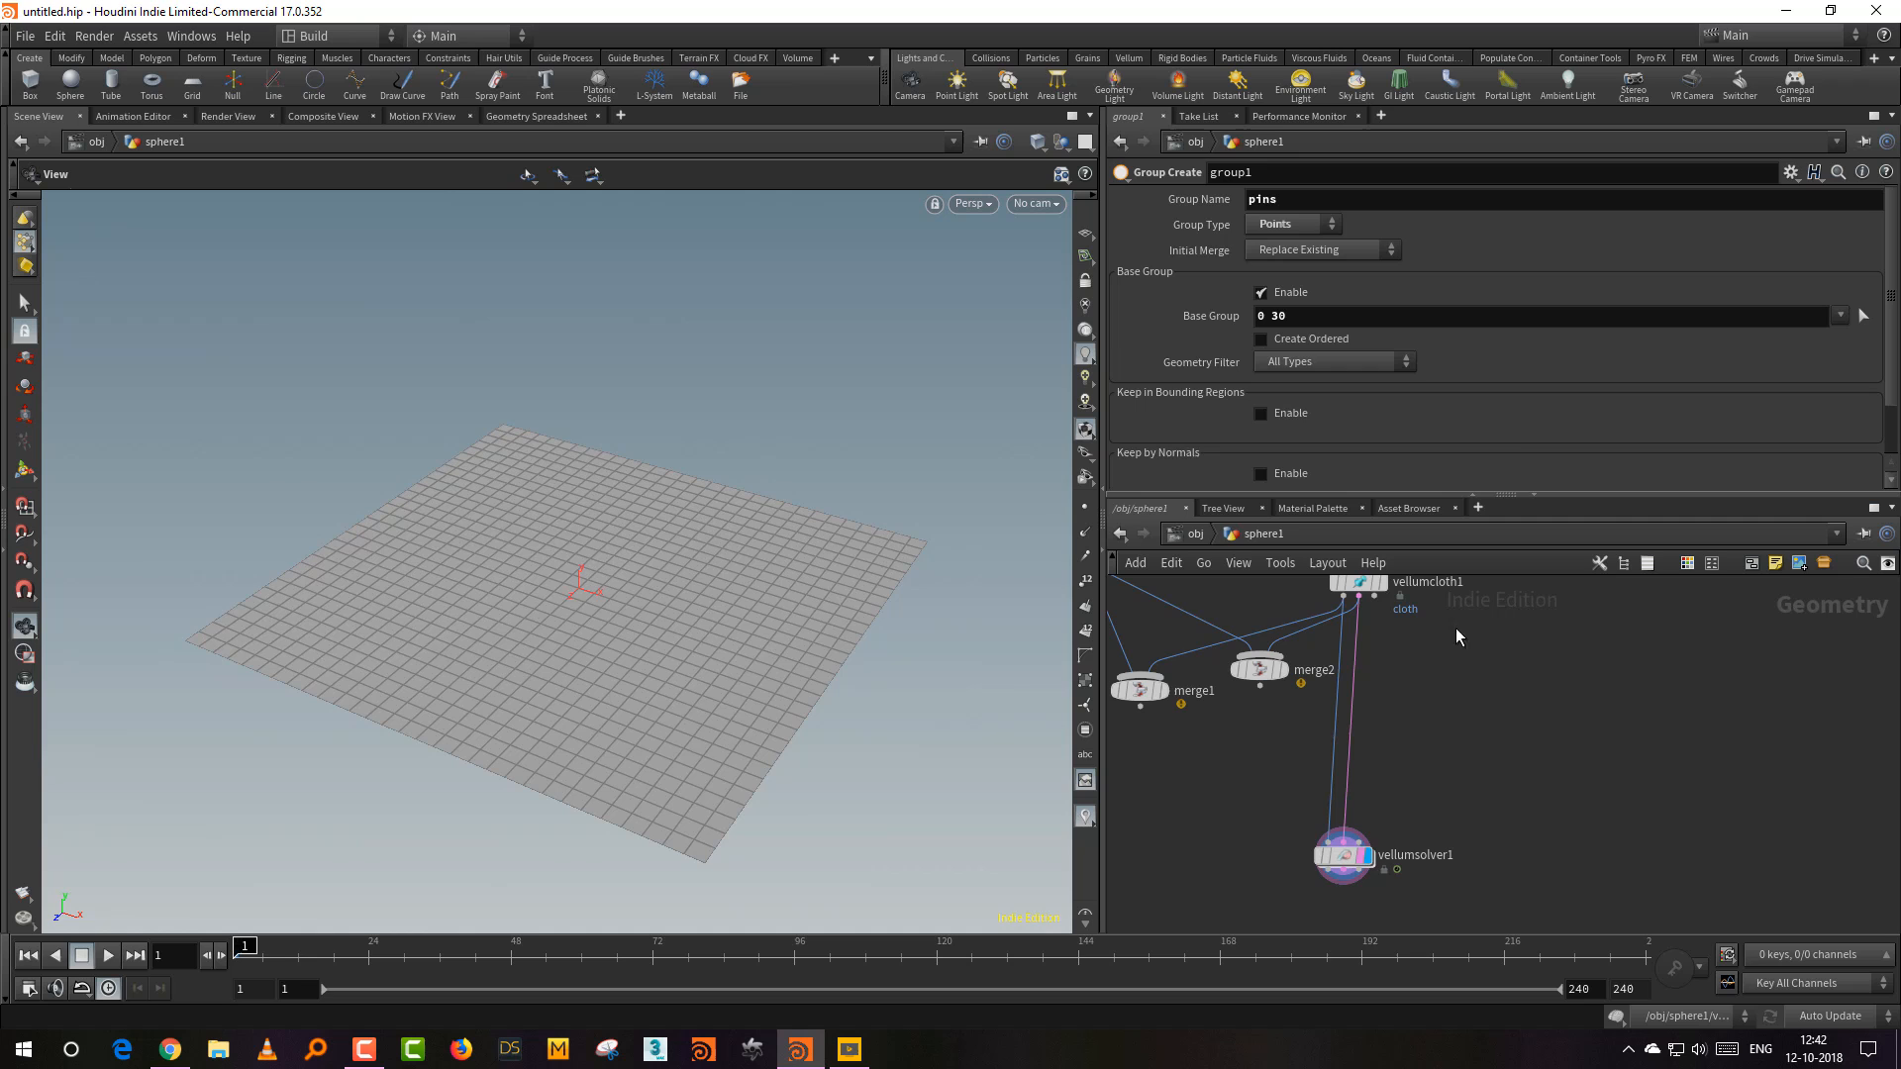
click(1362, 862)
click(109, 955)
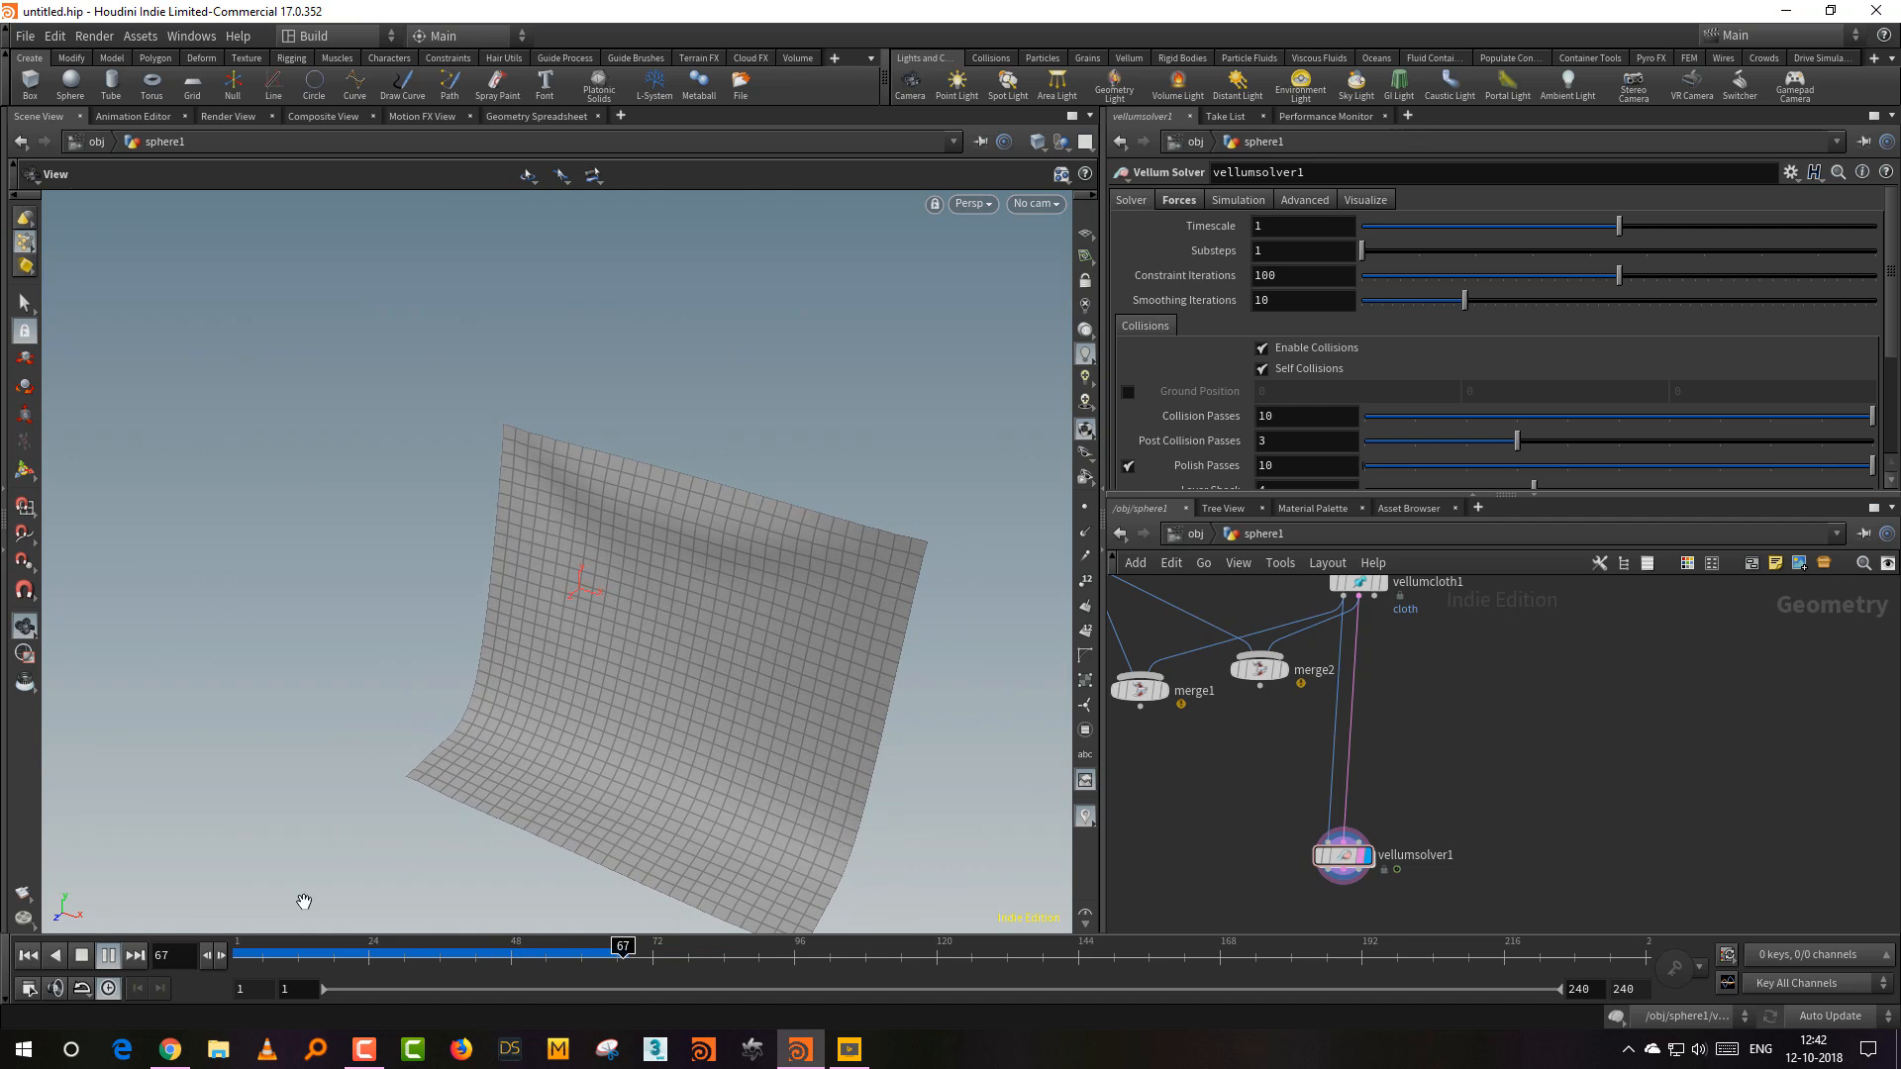
click(82, 955)
click(28, 955)
Step: Set the noise amplitude of popforce1 inside vellumsolver1 to 6.38, and play and rewind the cloth simulation from sphere1
click(1348, 863)
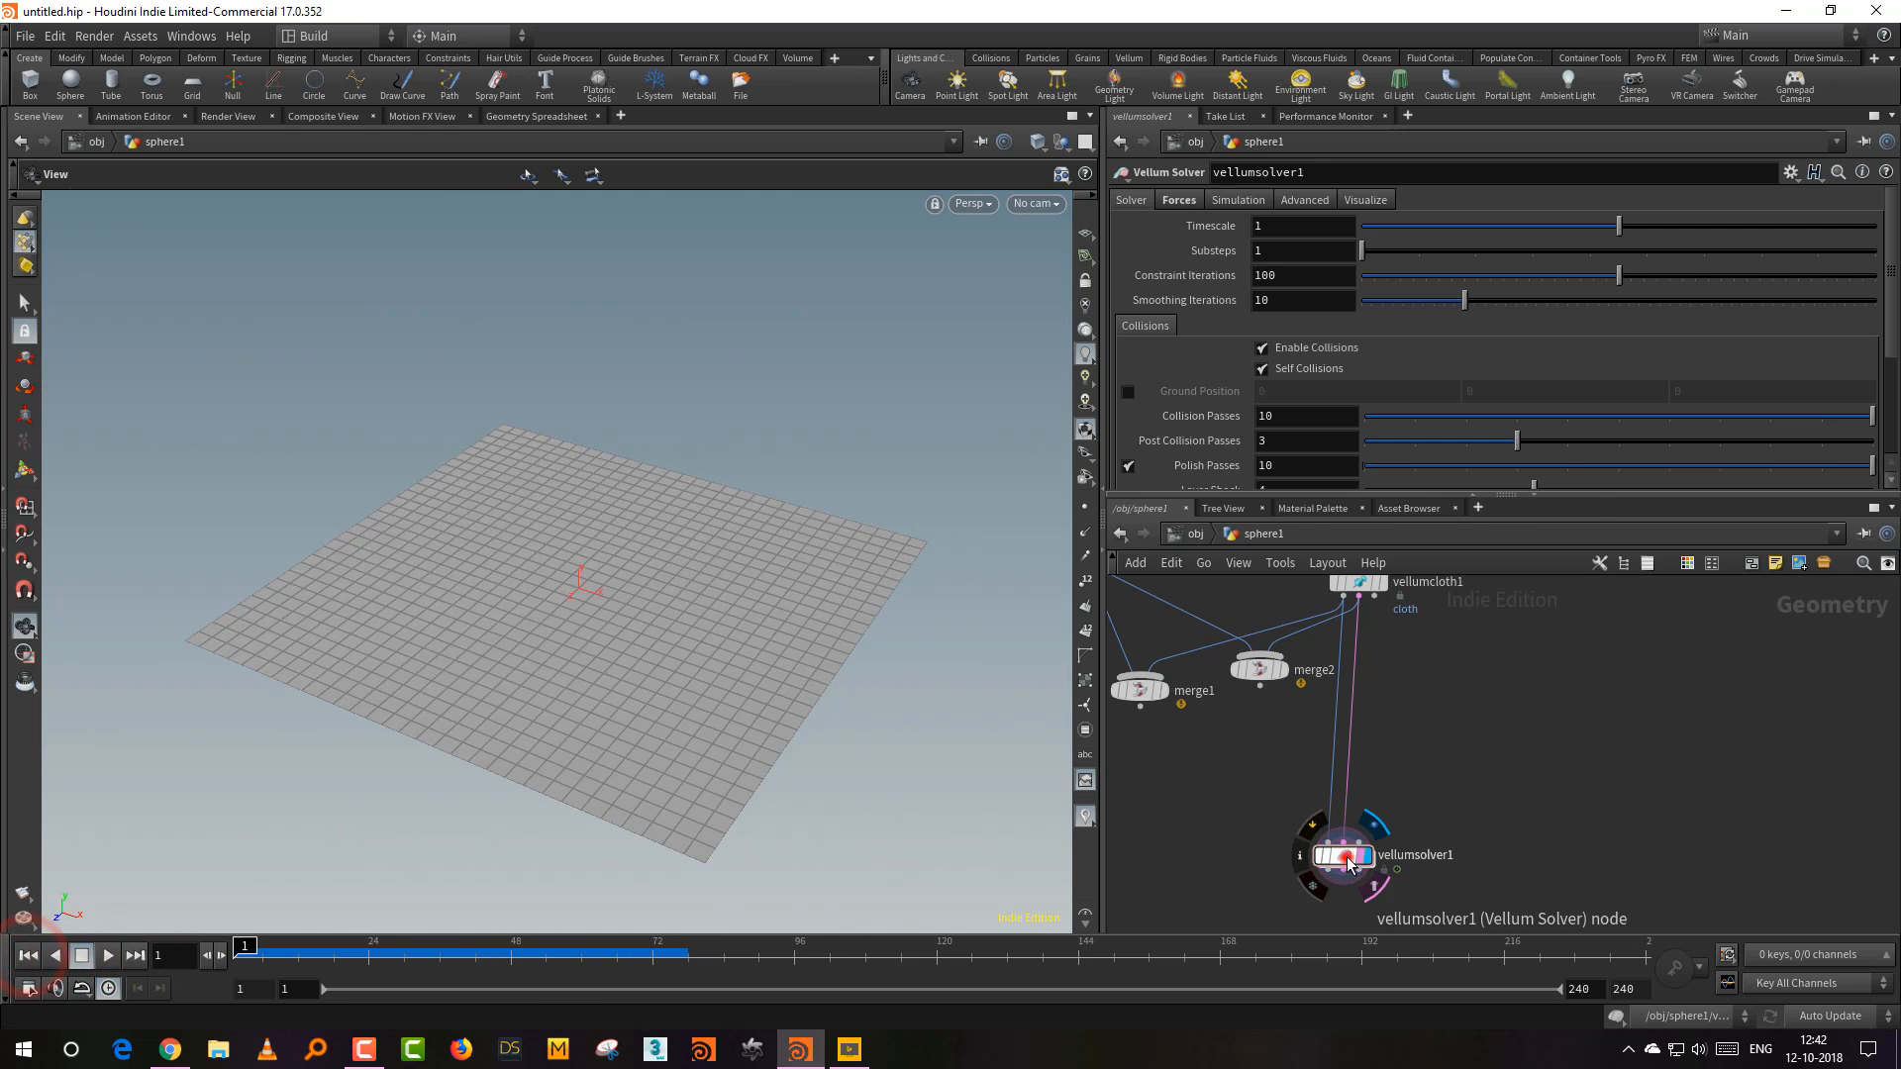
double_click(1349, 863)
click(1689, 368)
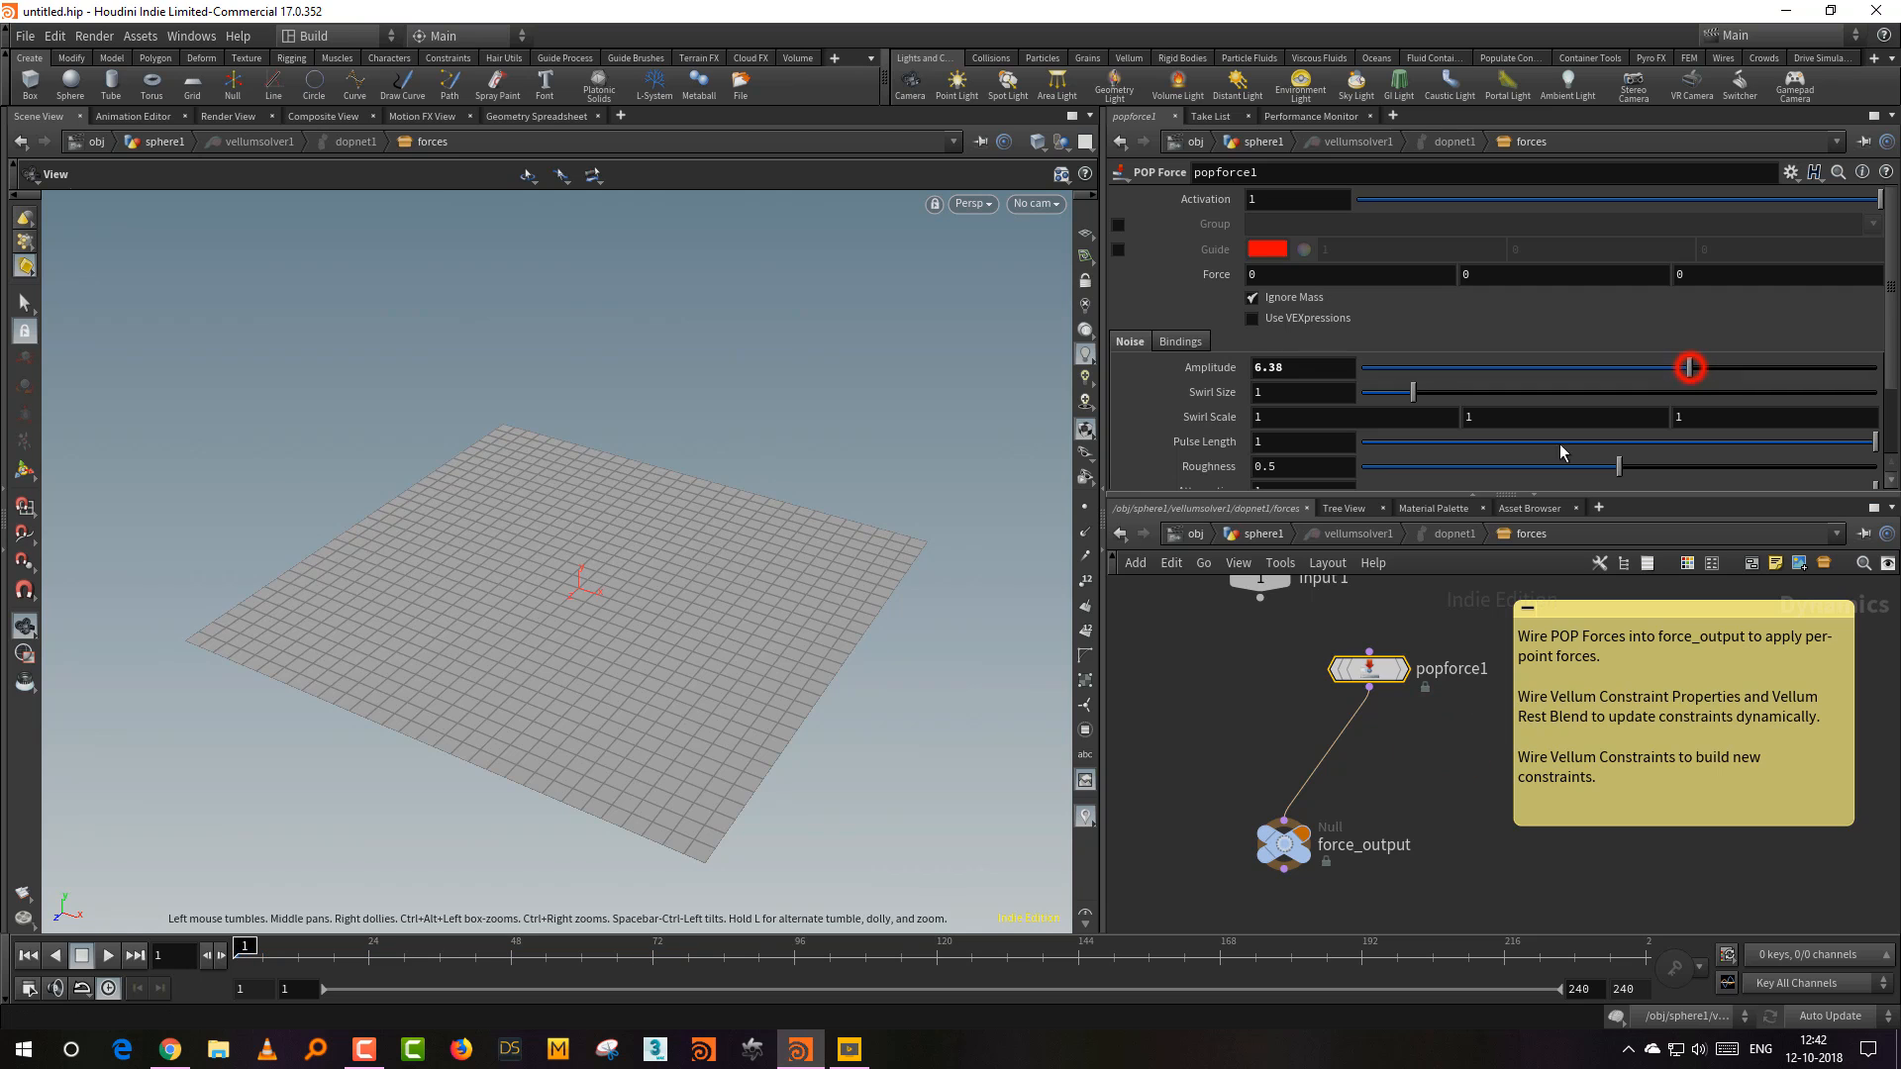
click(1255, 536)
click(108, 956)
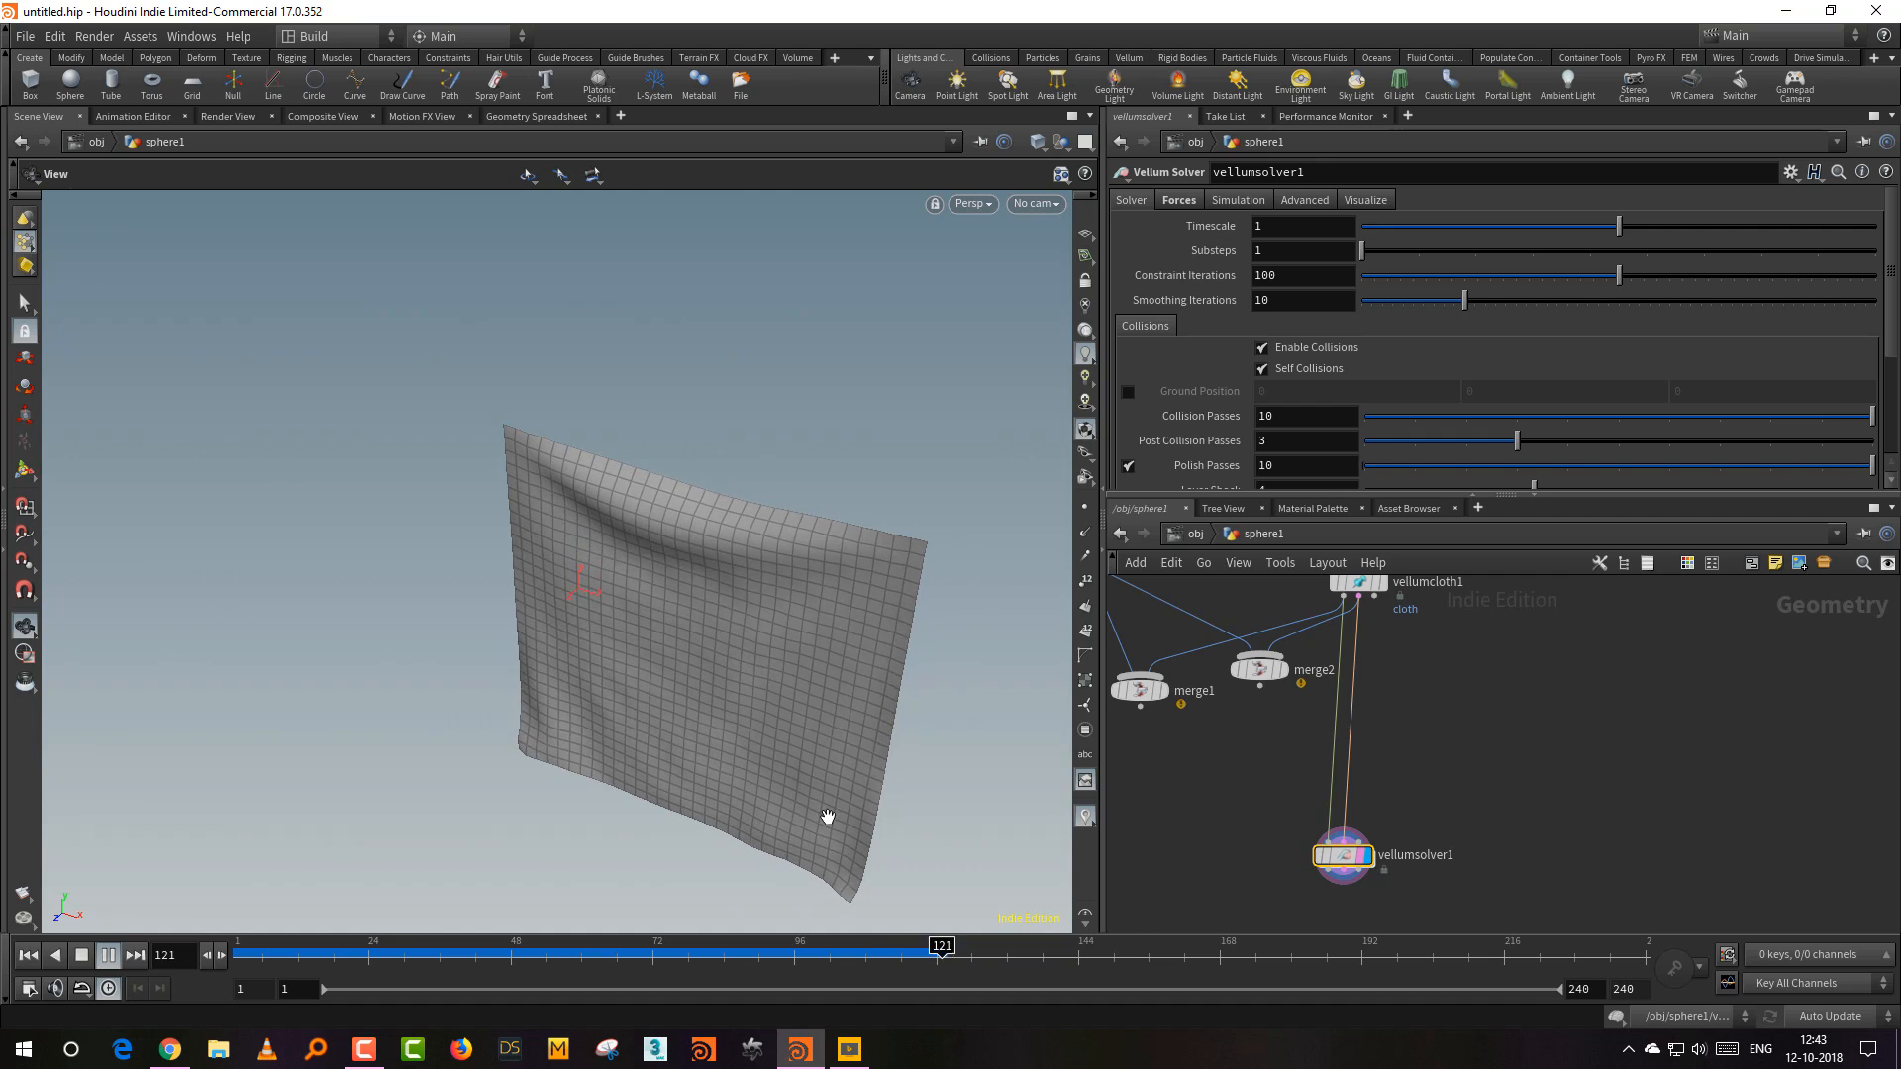
click(79, 955)
click(28, 956)
Step: Set the Y gravity of vellumsolver1 to 0
click(1494, 798)
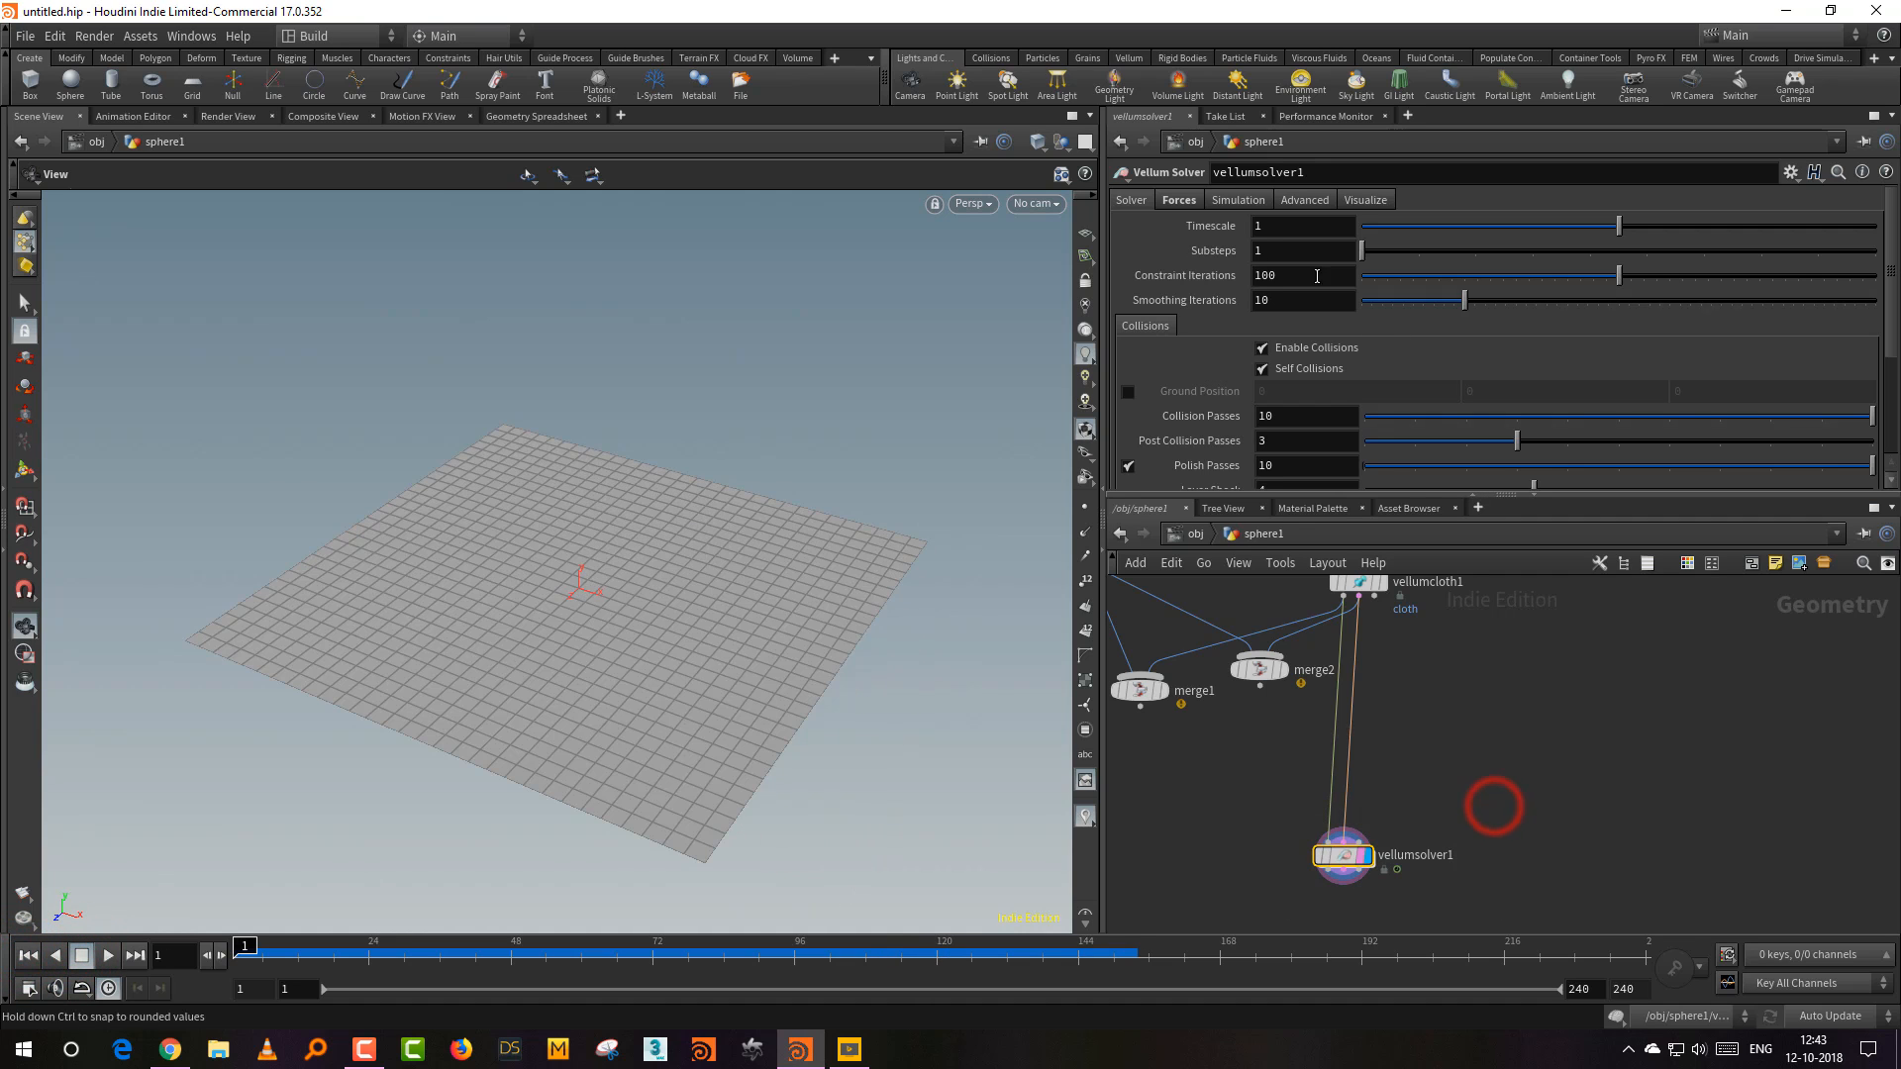
click(1220, 201)
click(1180, 201)
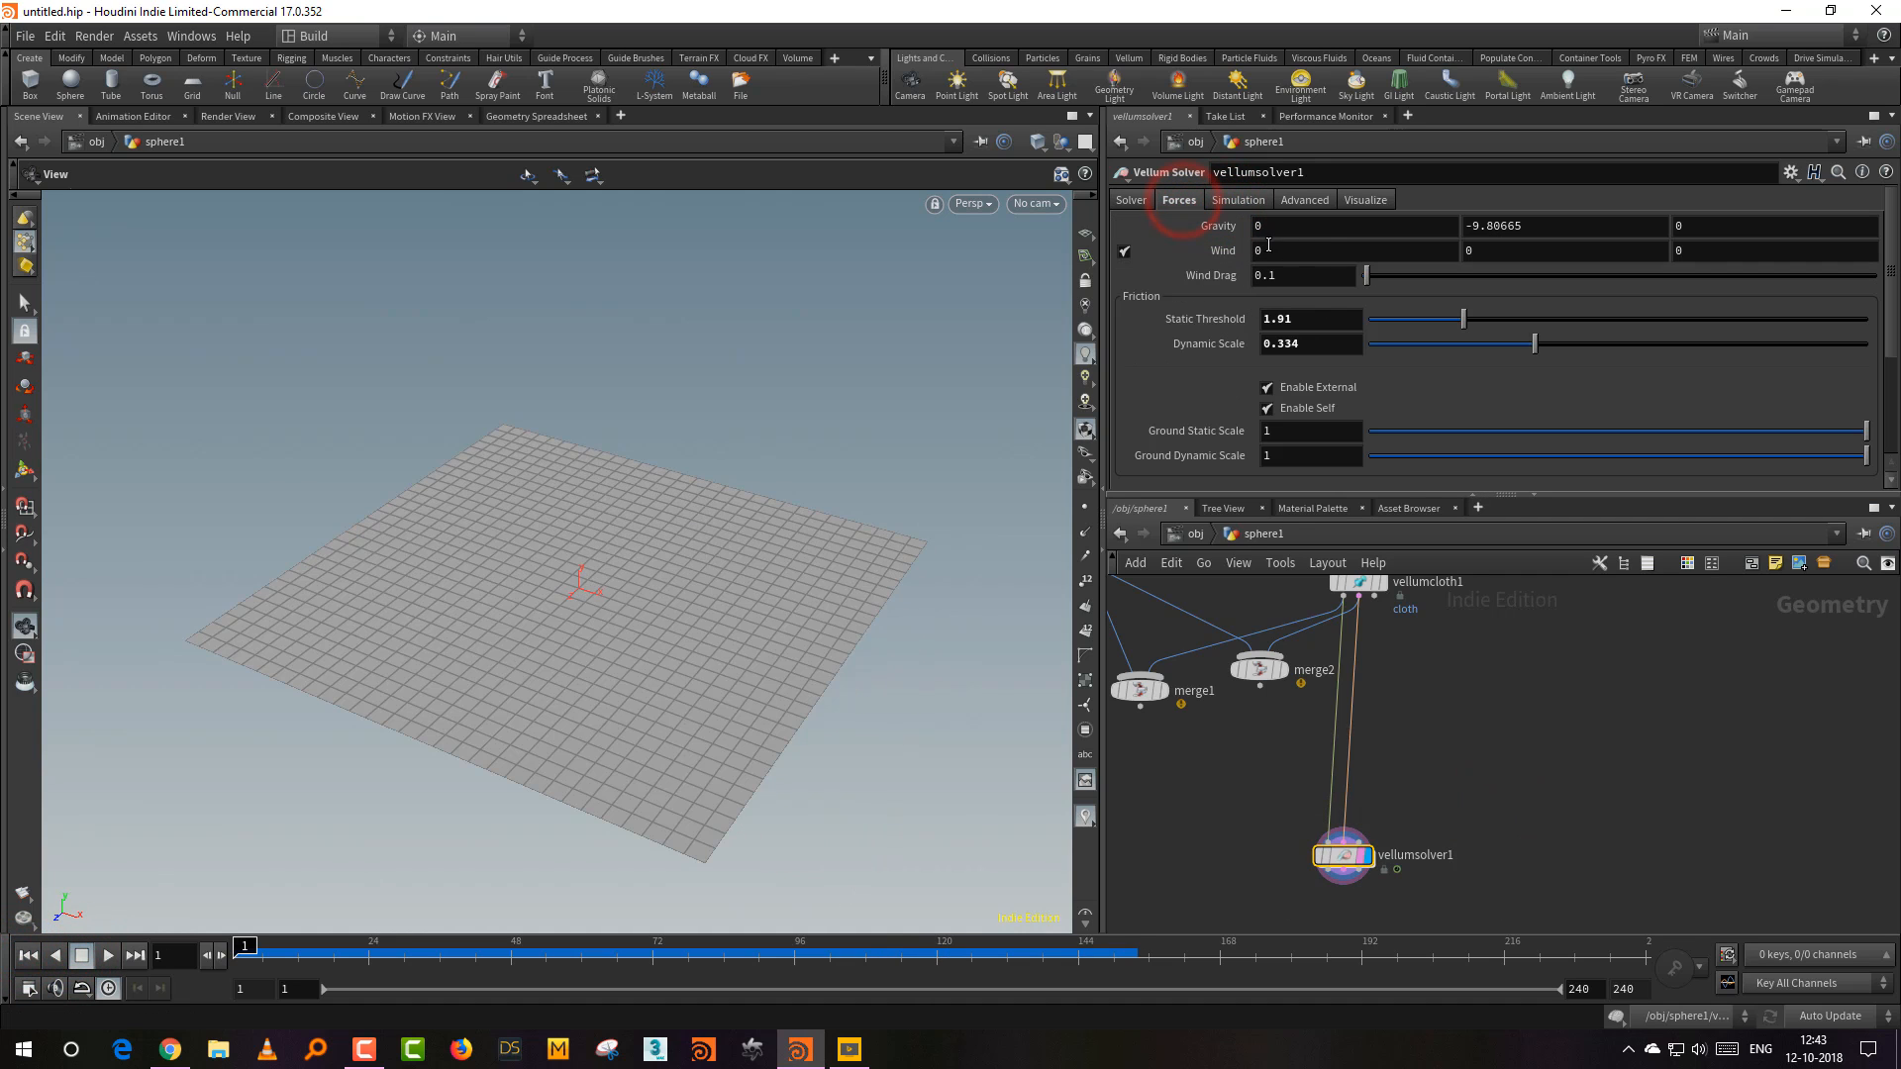
click(1540, 227)
text(0)
key(Return)
Step: Look over popforce1's force and noise settings inside vellumsolver1's forces network and return to the object level
drag(841, 763, 977, 734)
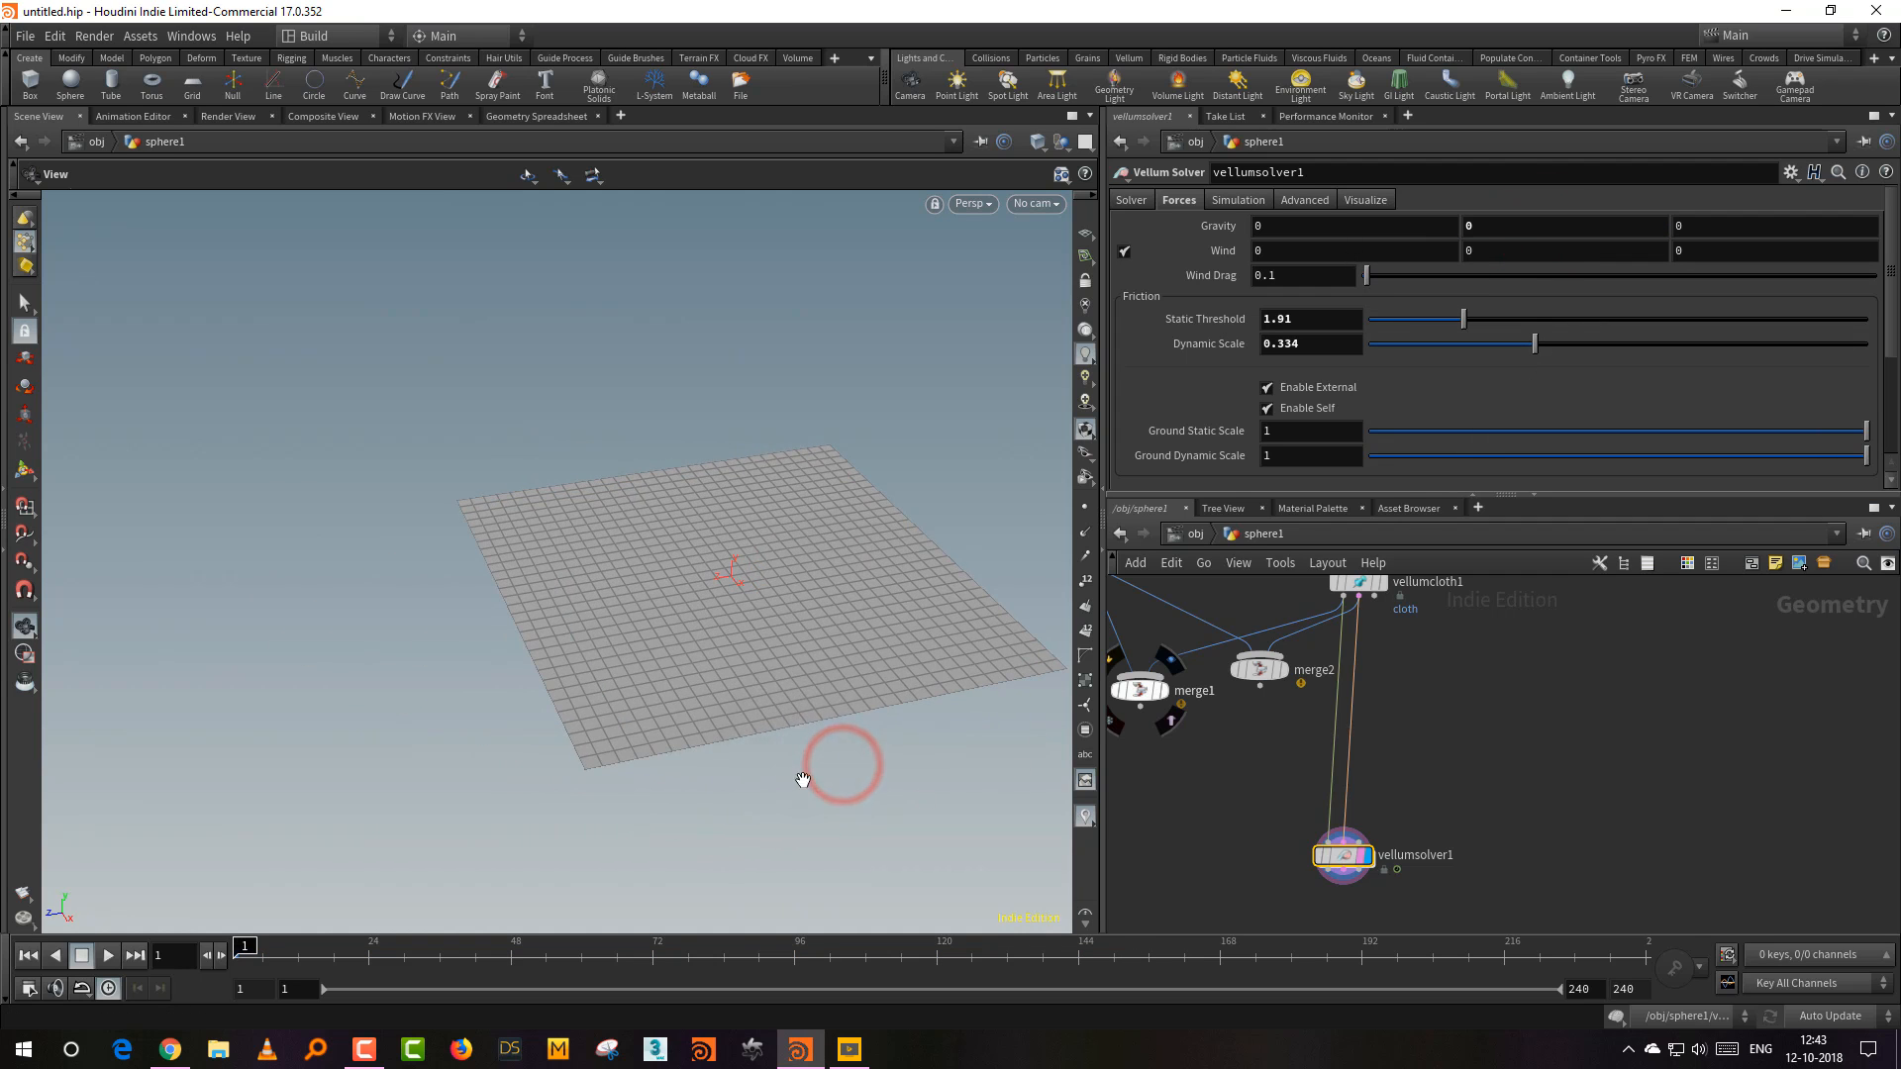
drag(804, 779, 812, 818)
double_click(1343, 855)
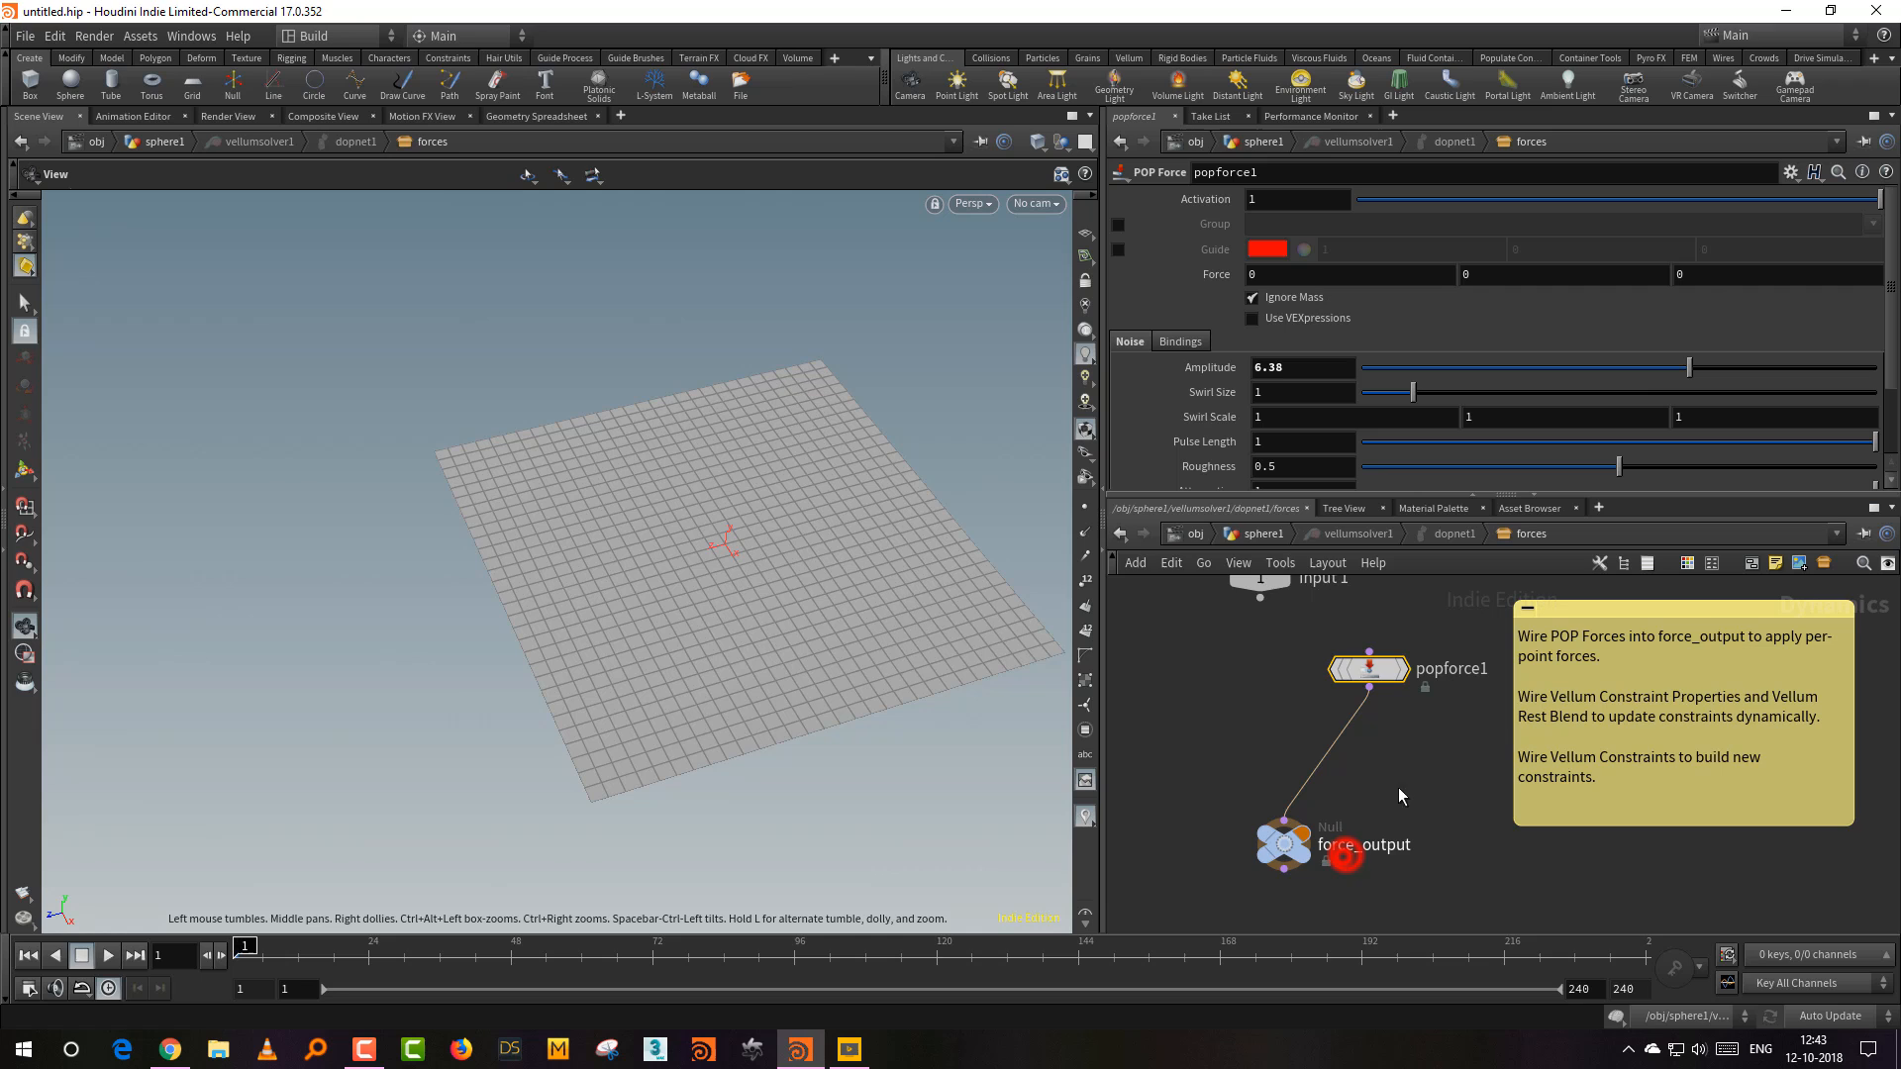
click(1710, 278)
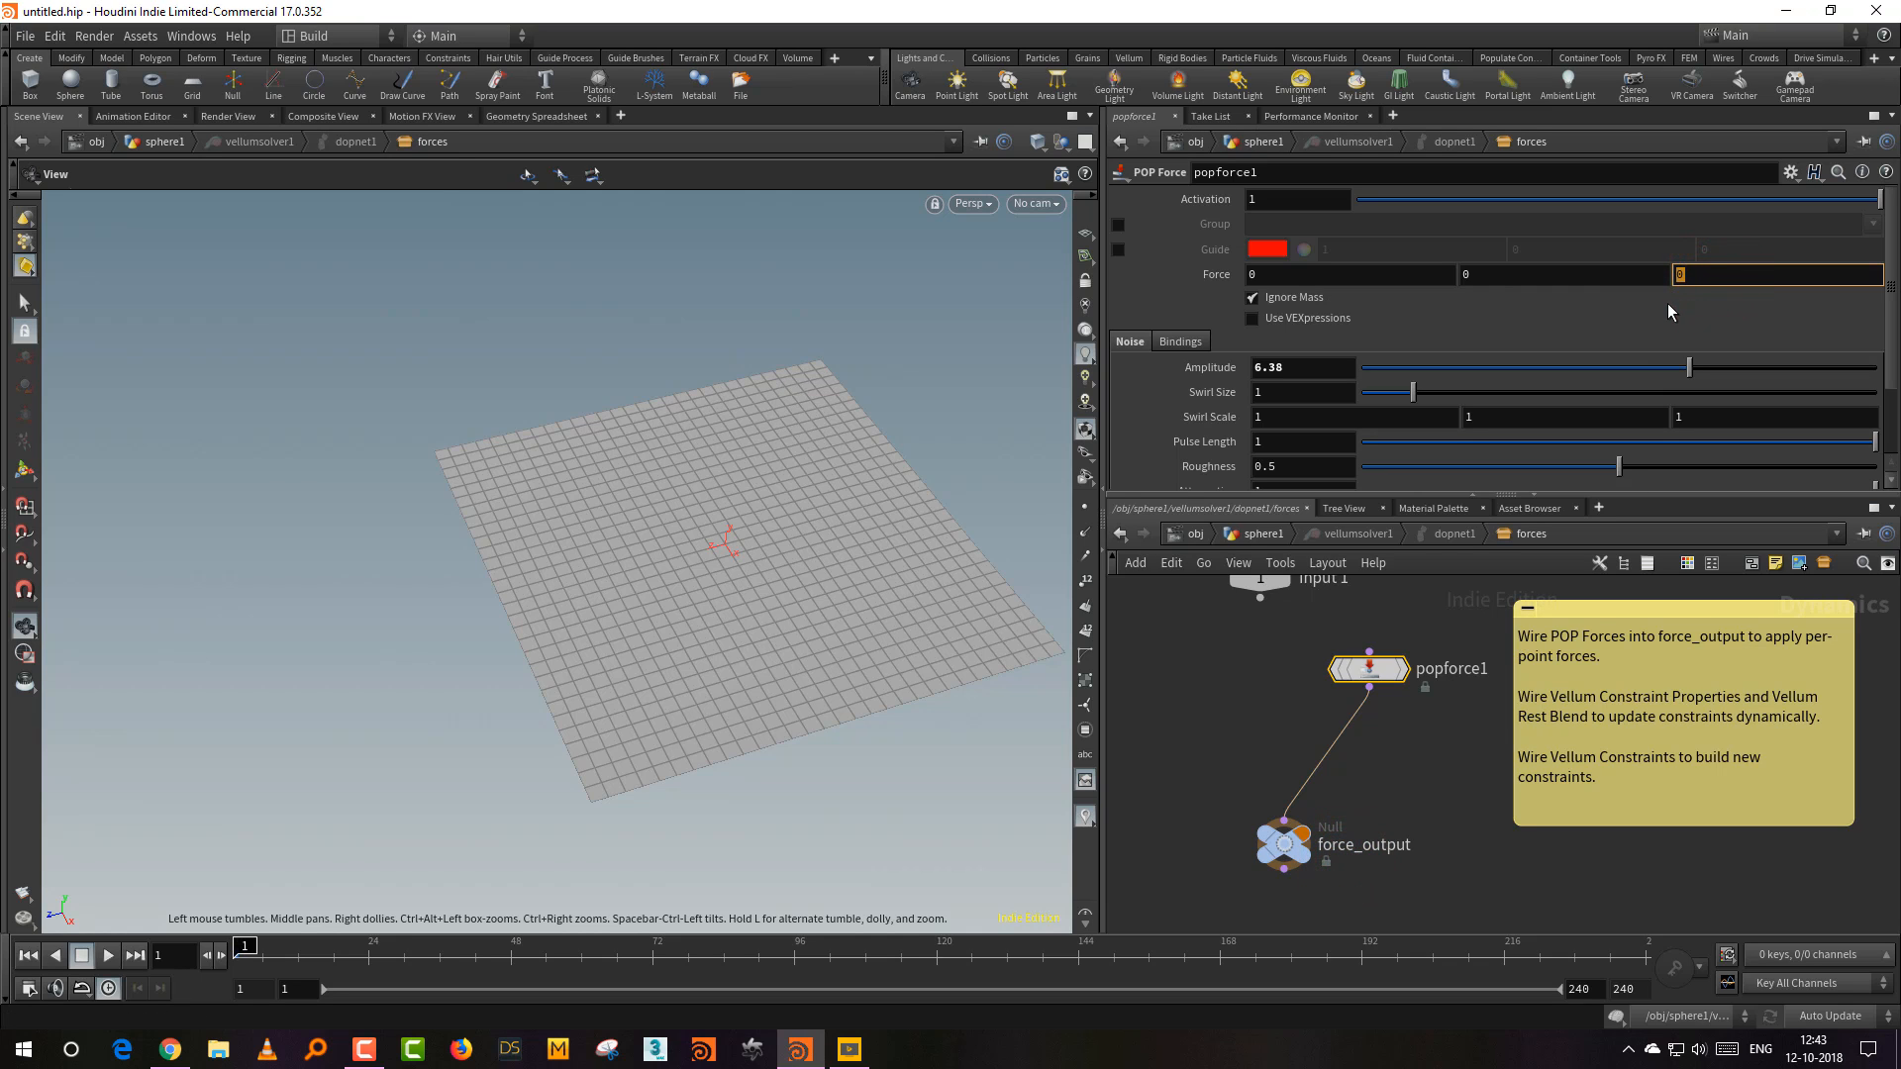
click(1193, 534)
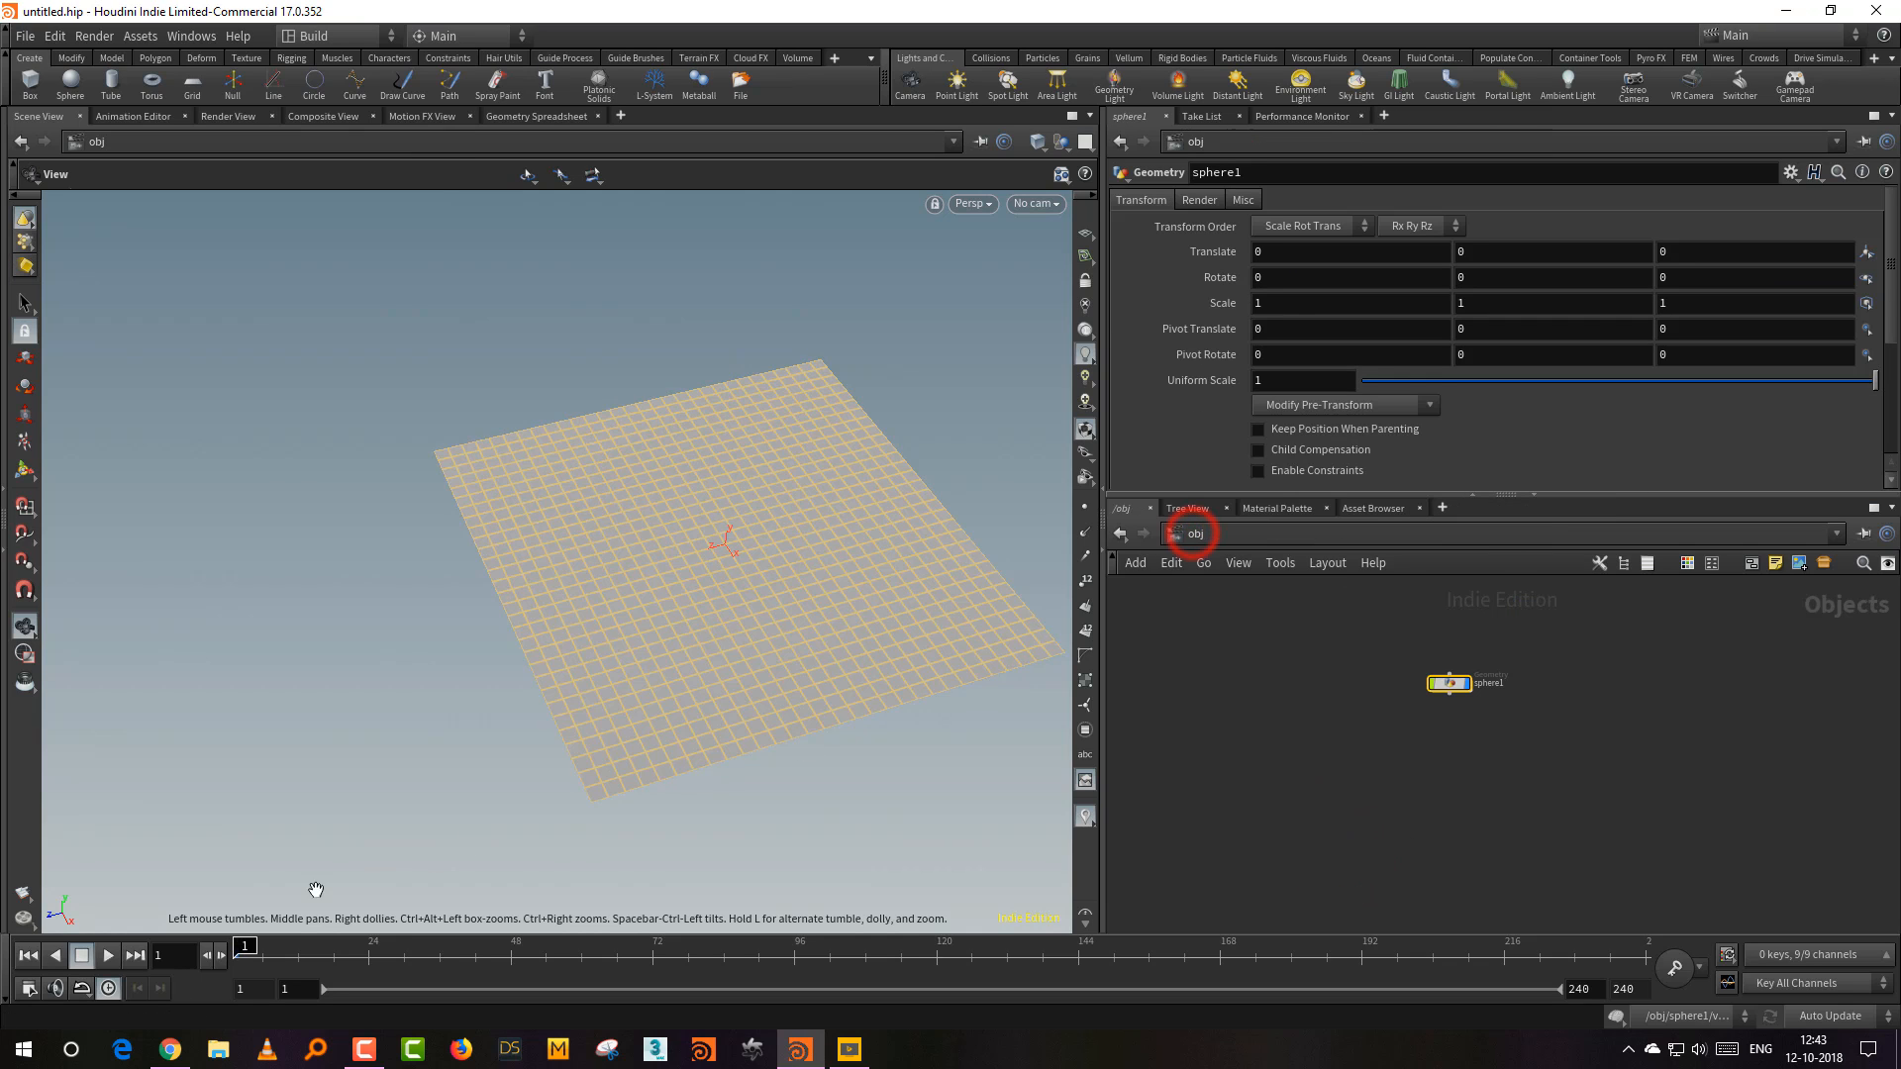
Step: Play the sphere1 cloth simulation at object level and examine the noise-driven motion from several angles
click(107, 955)
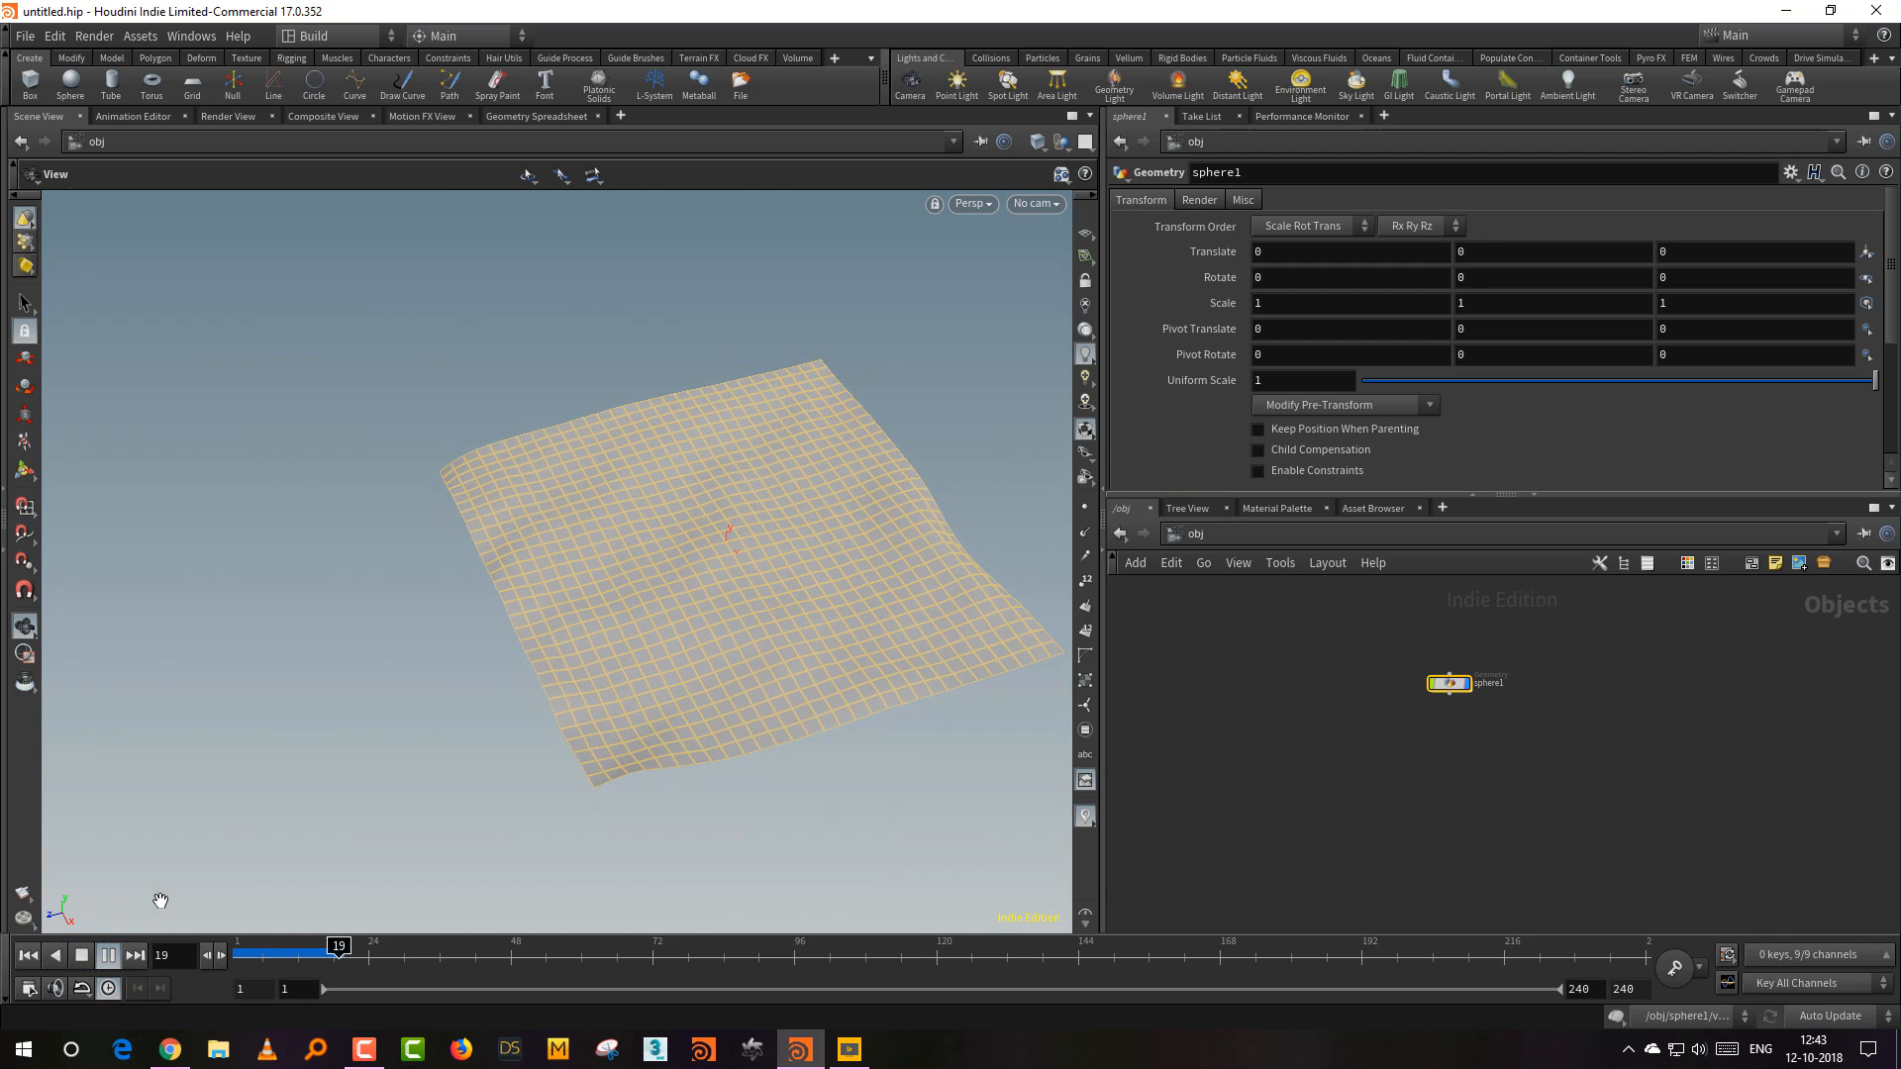
right_drag(301, 793, 229, 848)
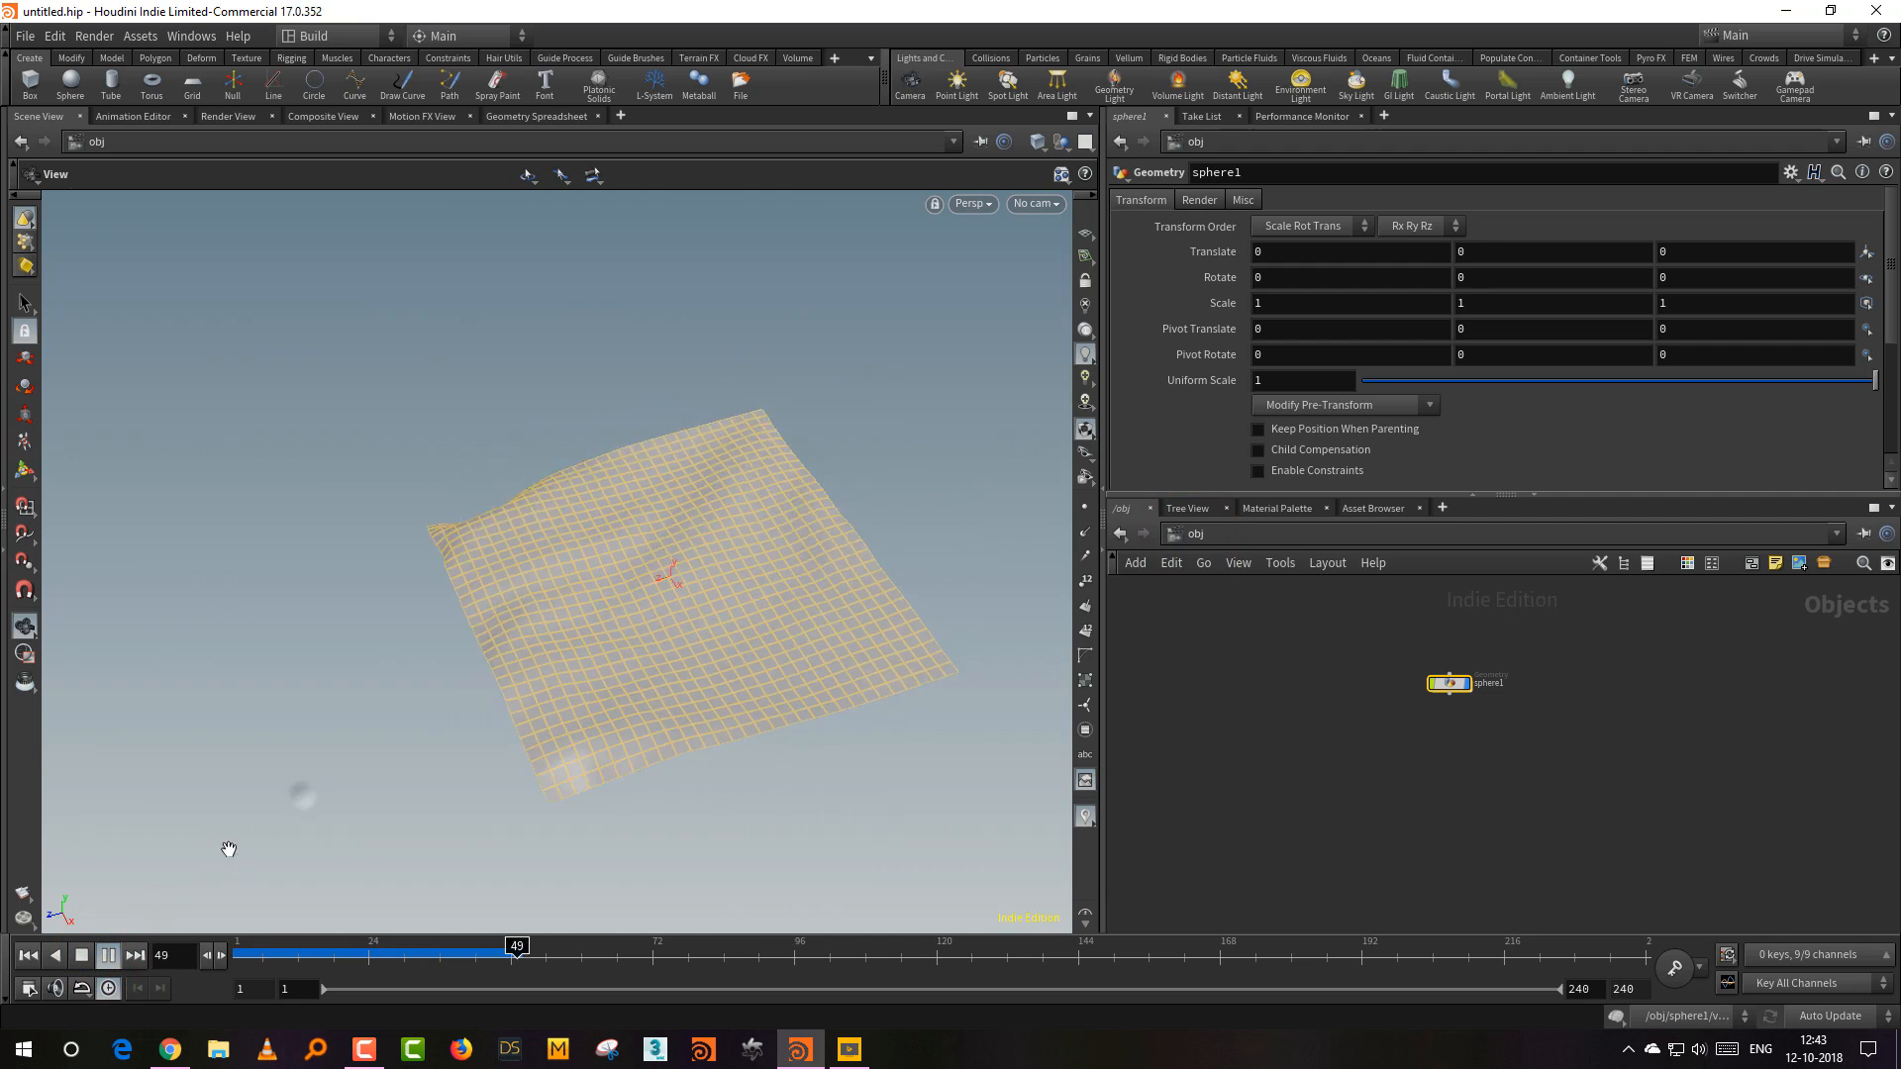
drag(249, 837, 615, 760)
middle_drag(618, 759, 663, 624)
right_drag(657, 648, 607, 700)
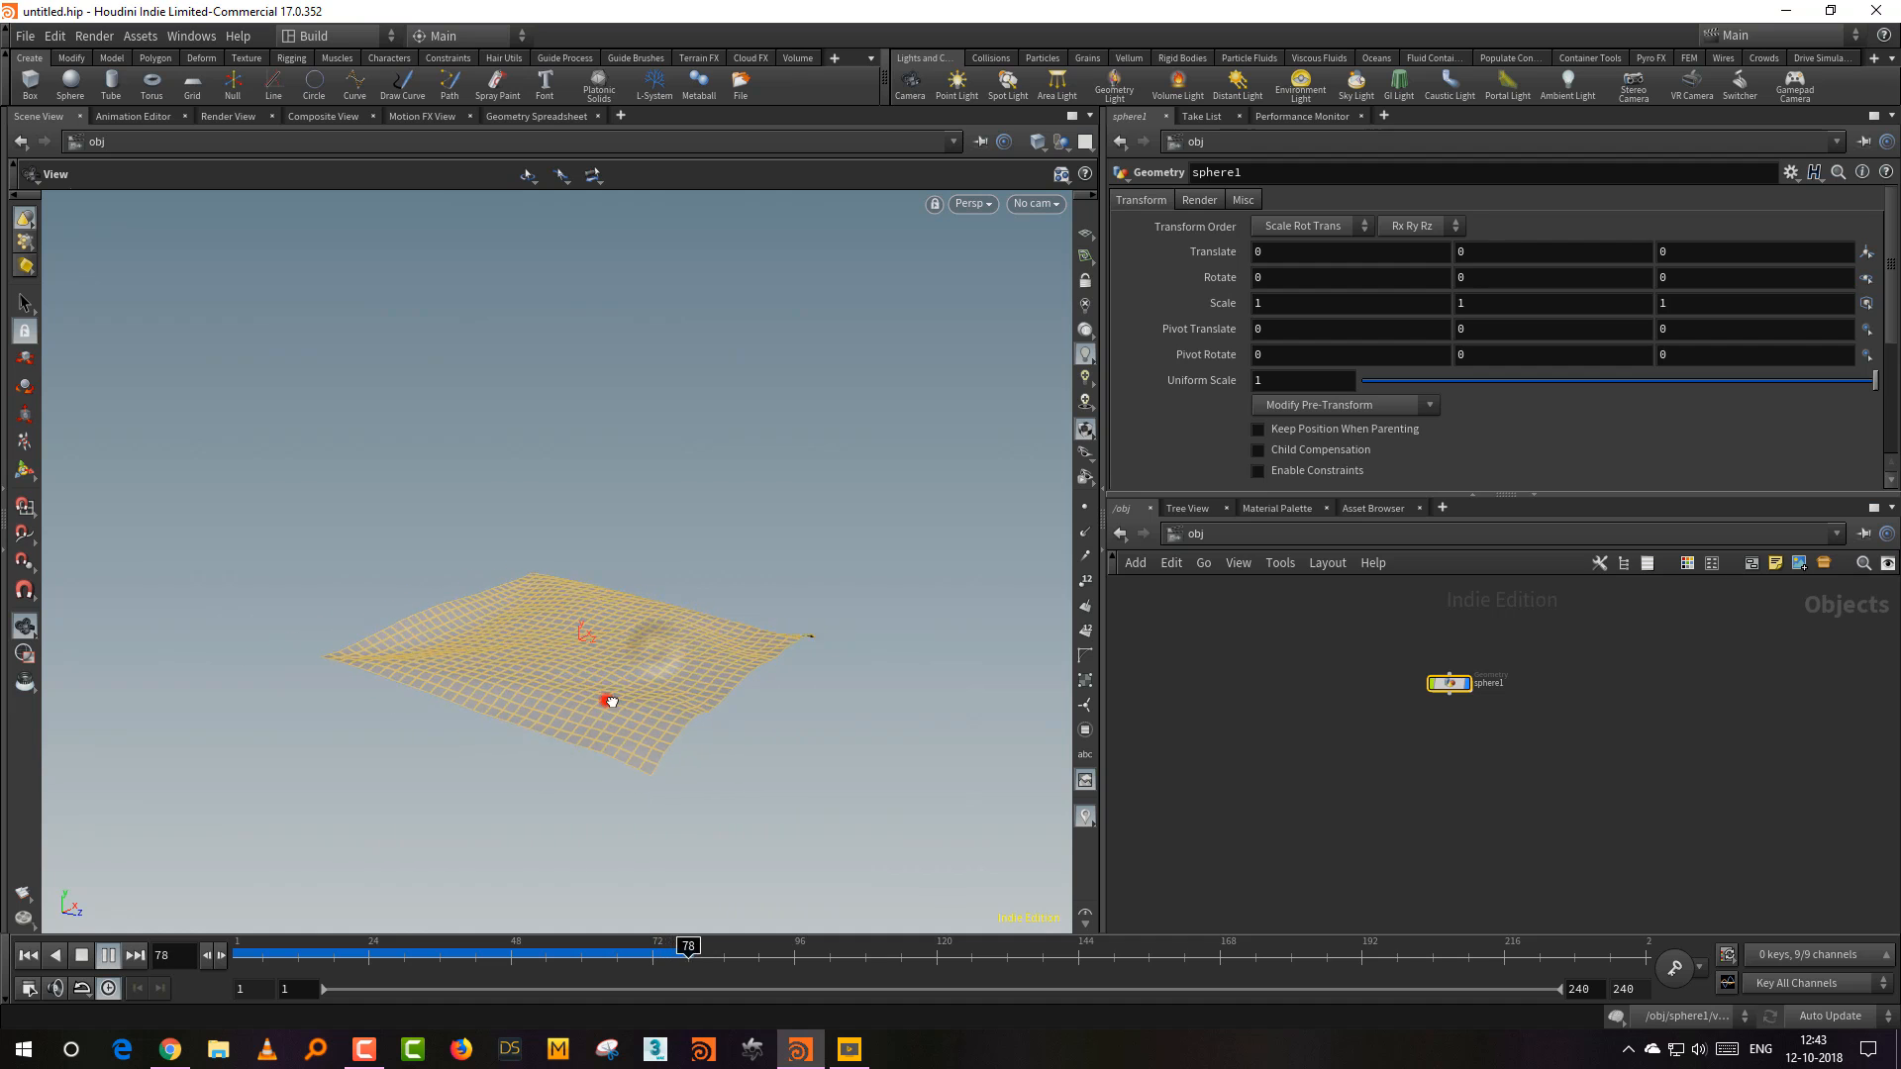
drag(606, 700, 600, 744)
right_drag(585, 751, 632, 700)
drag(632, 698, 639, 741)
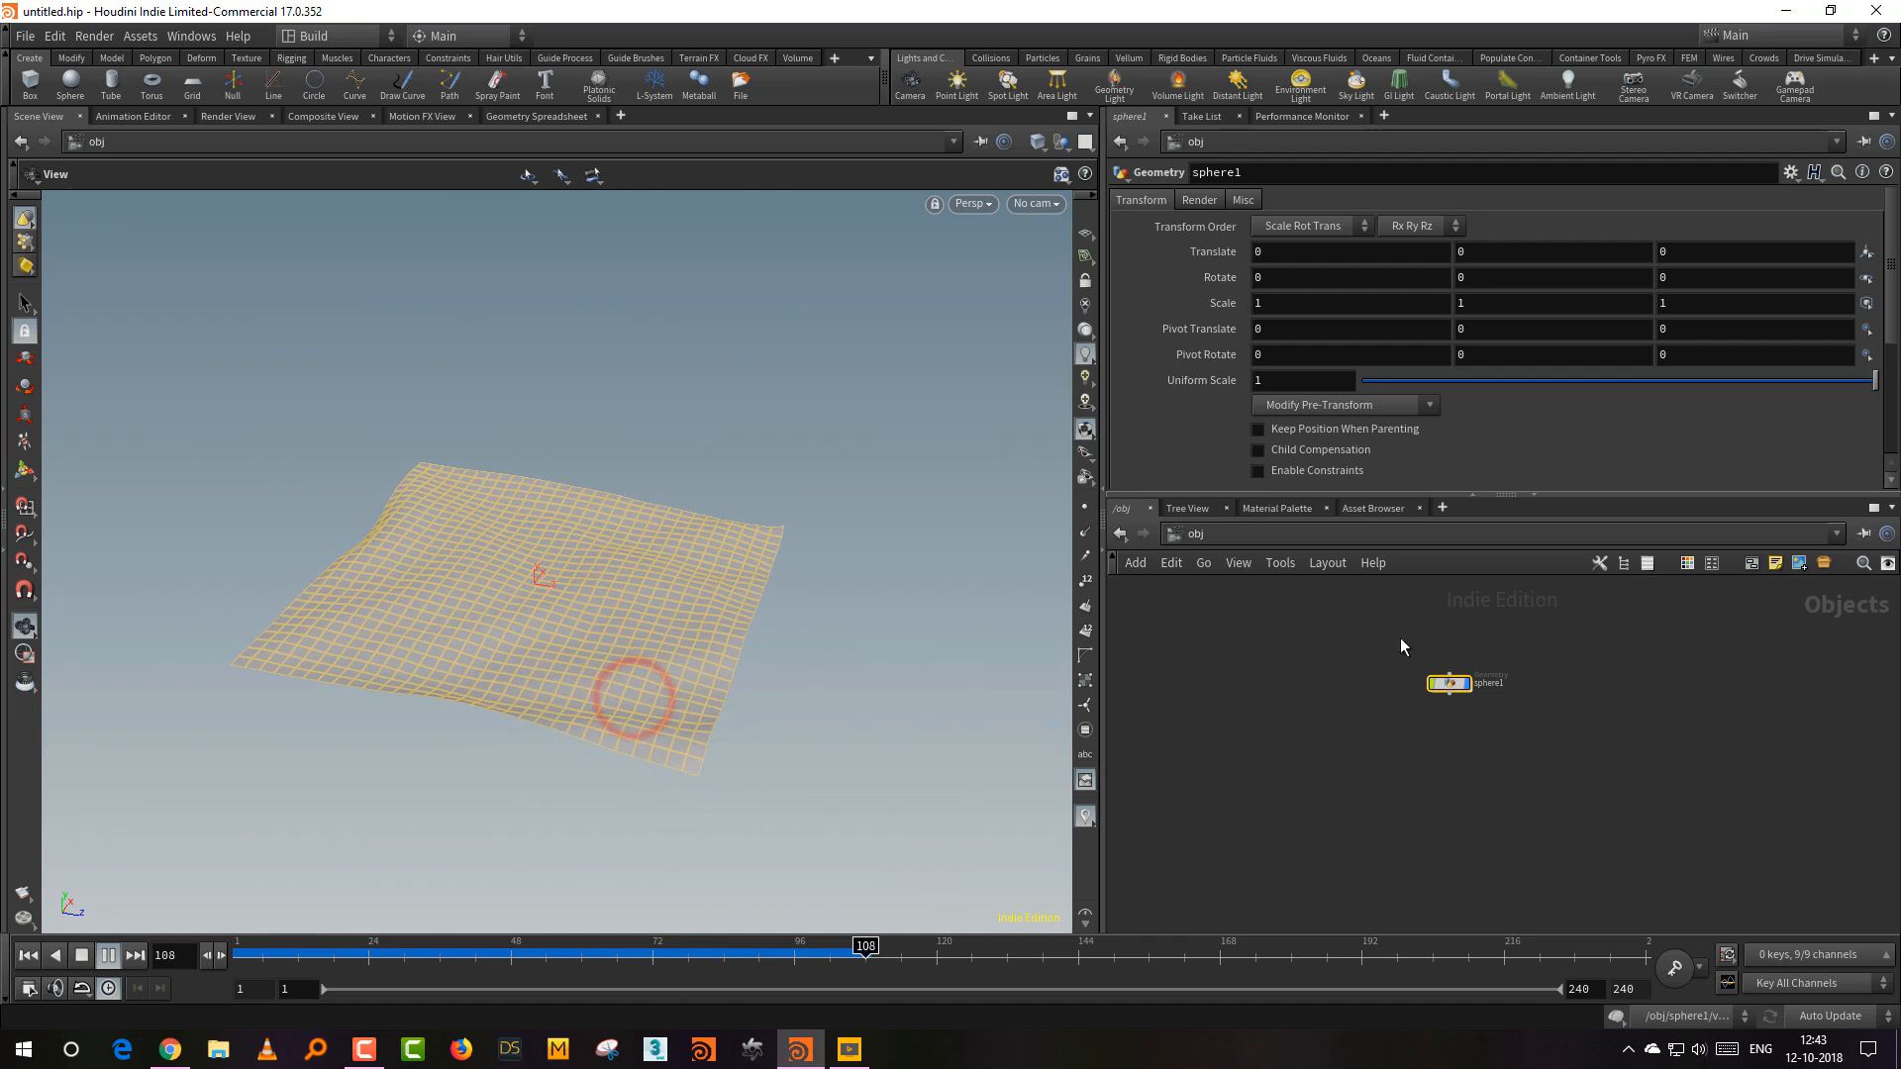
Step: Set the Y gravity of vellumsolver1 to -3, watch the cloth simulation, and rewind to frame 1
double_click(1449, 685)
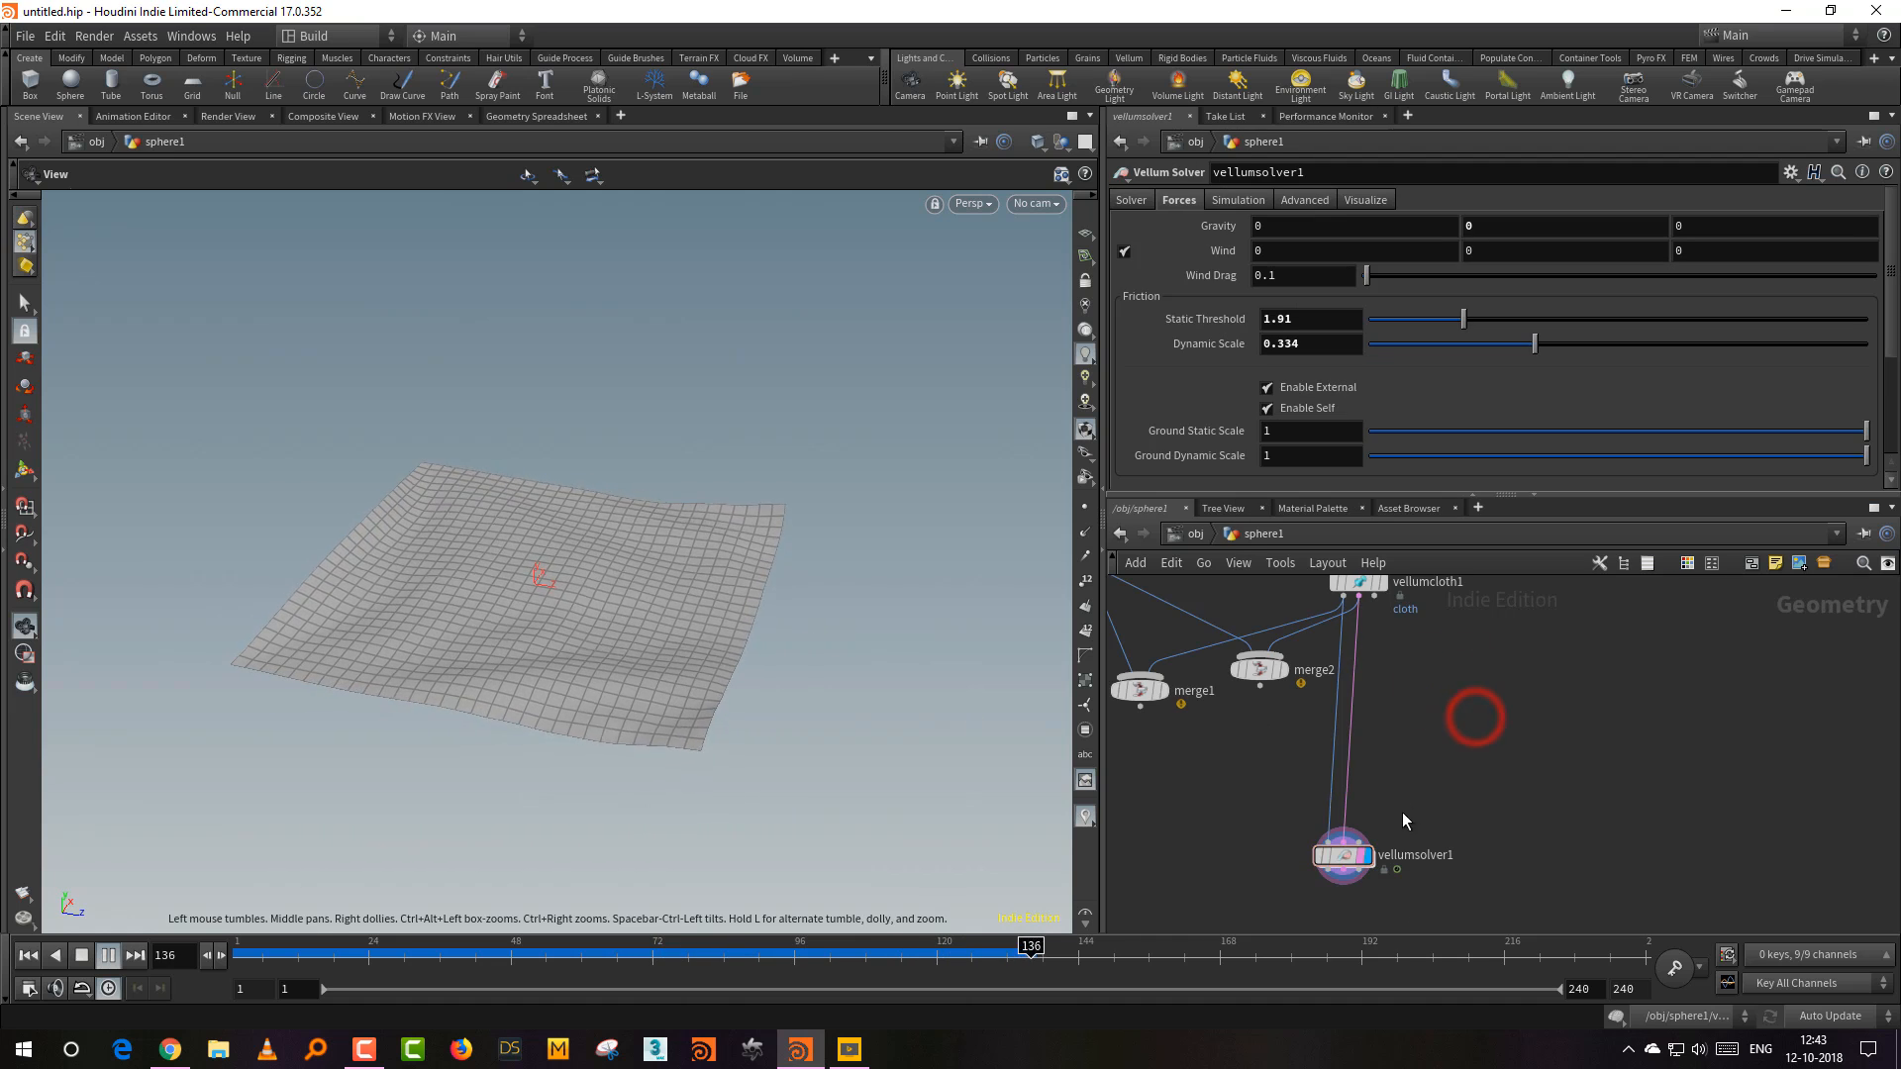
click(1493, 223)
text(-)
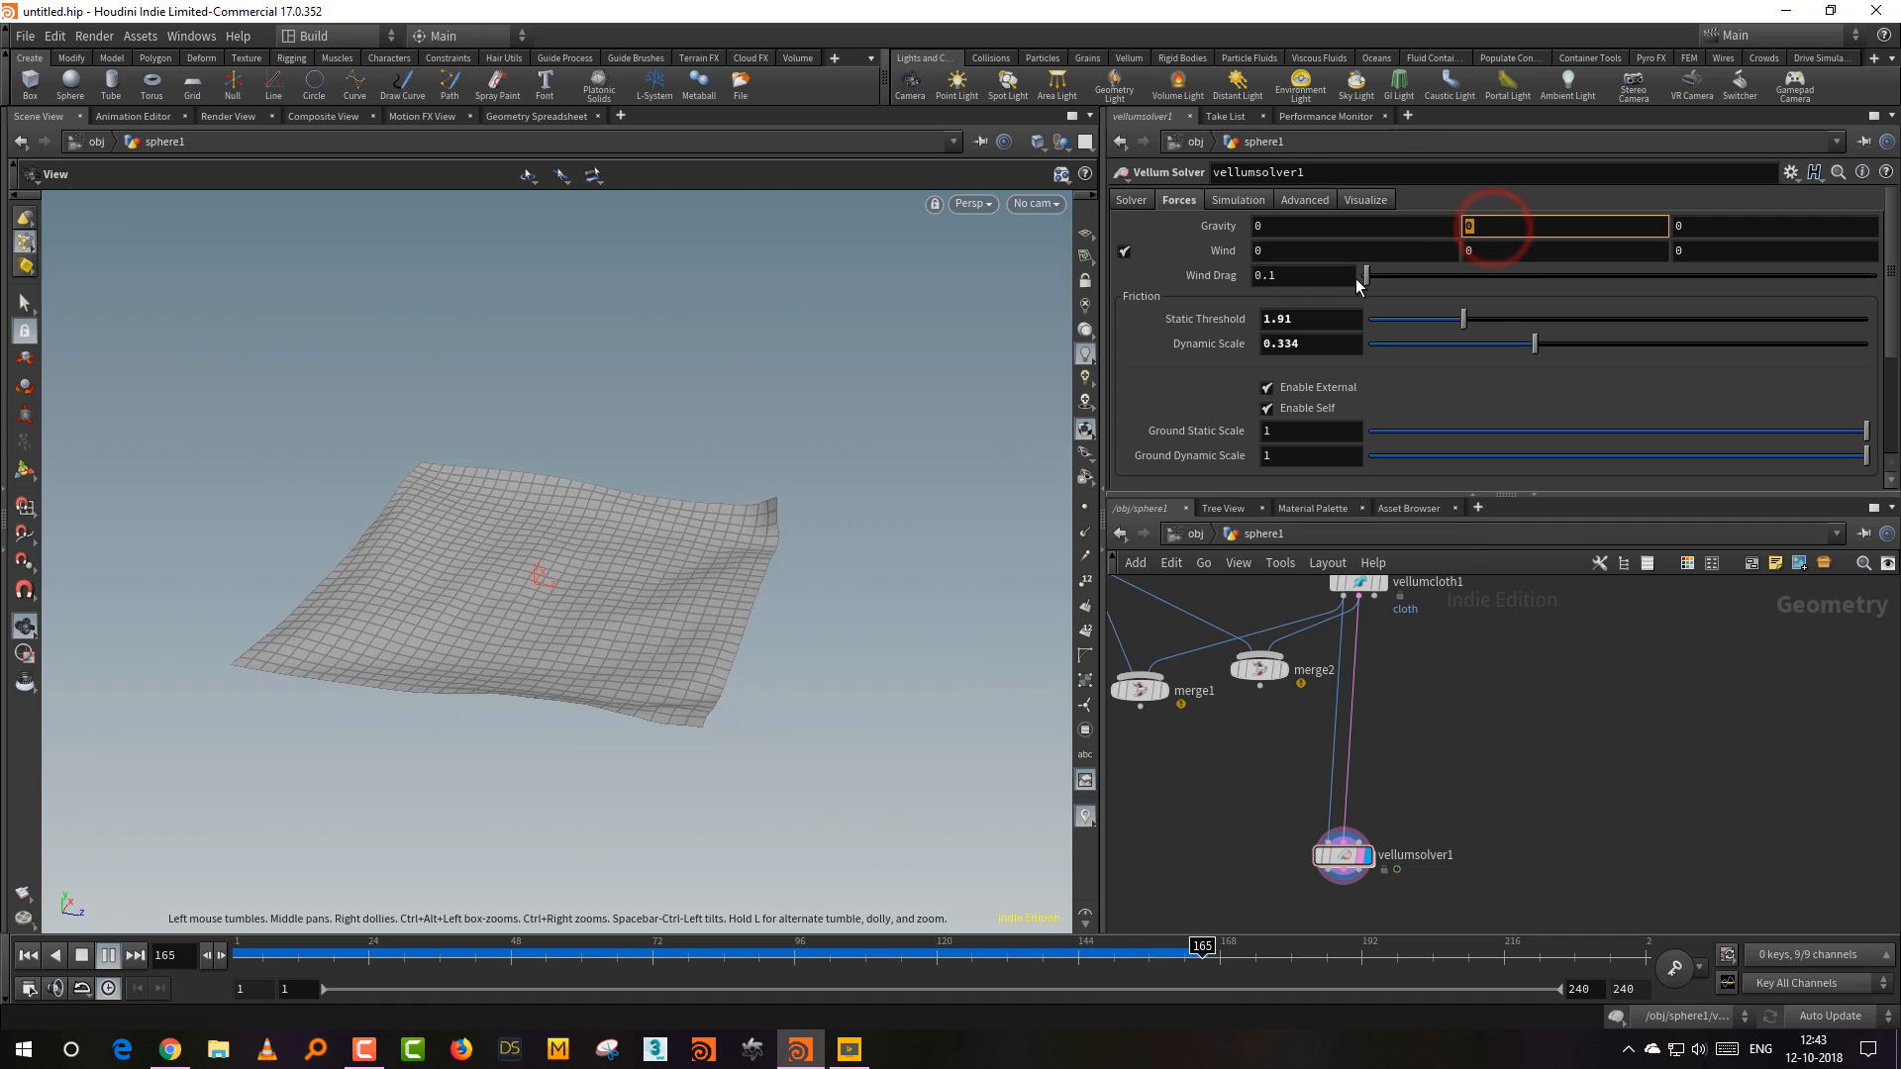
text(3)
key(Return)
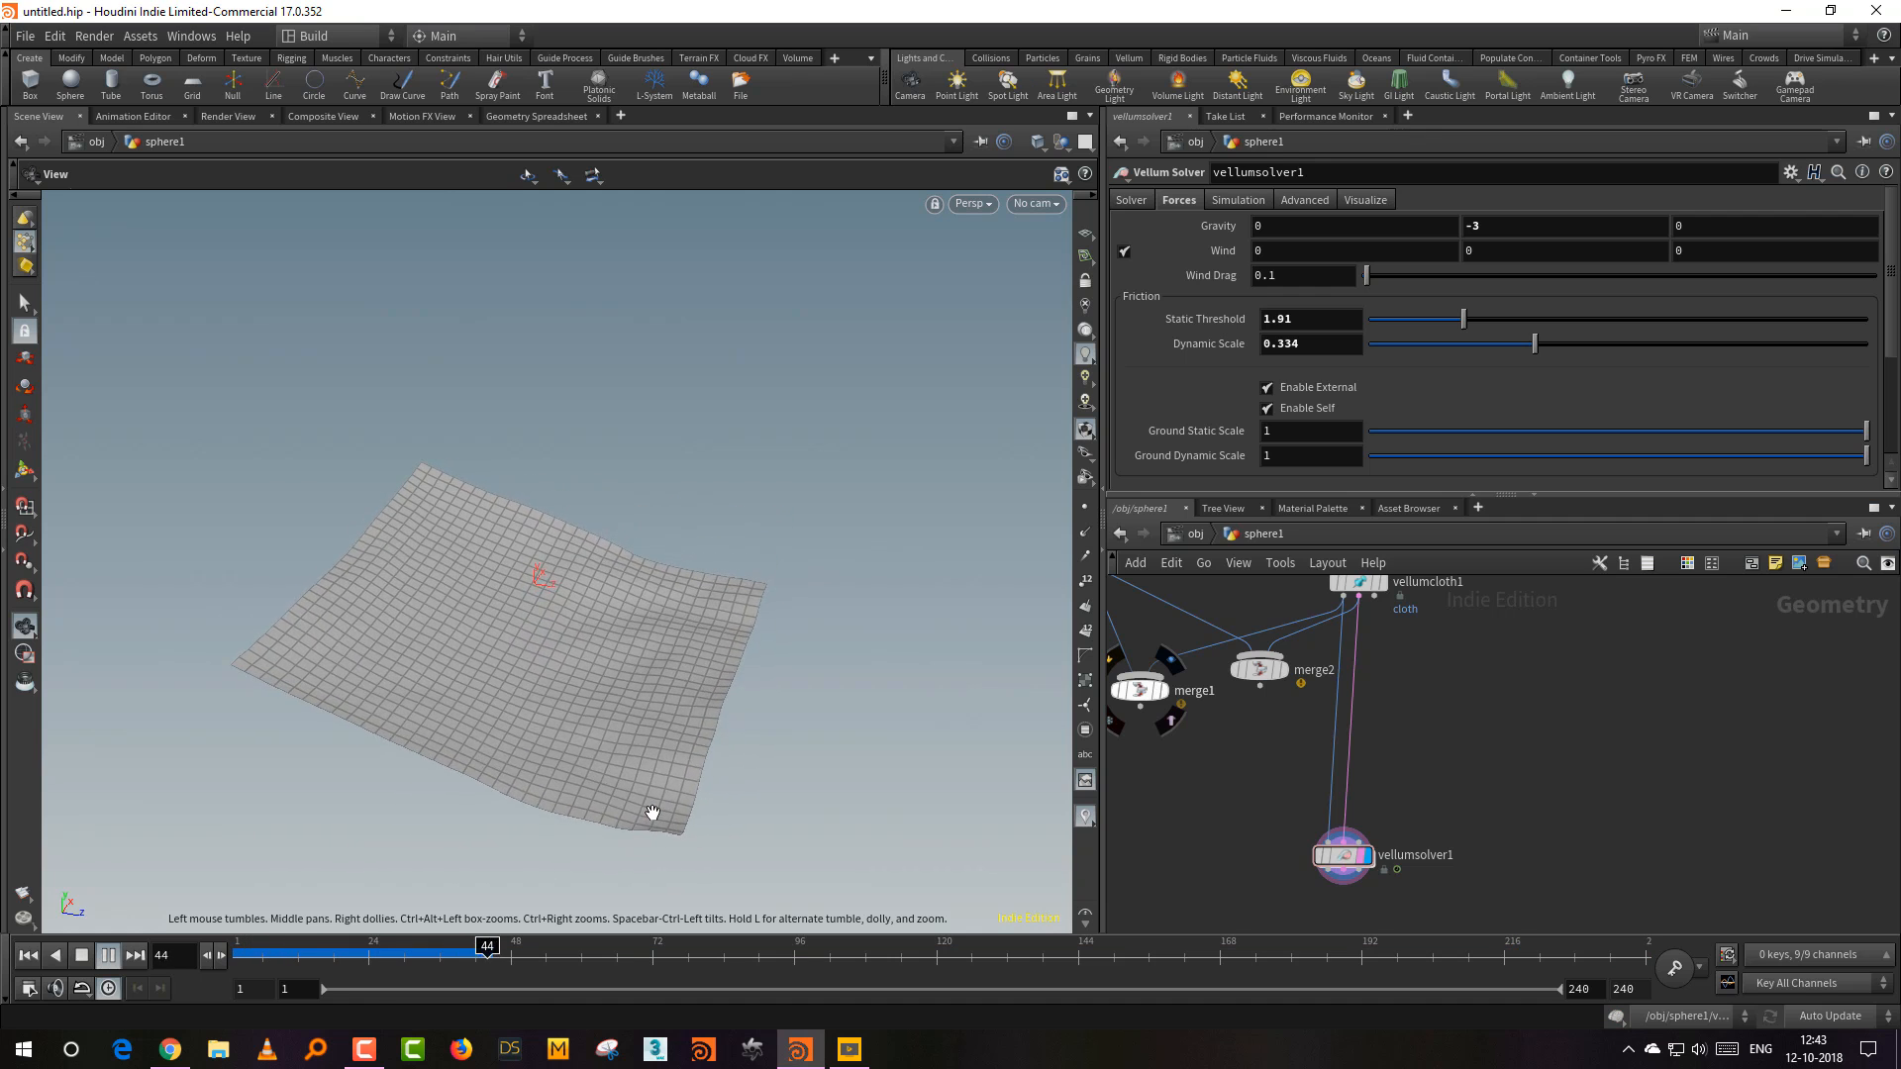
drag(653, 807, 658, 755)
click(80, 955)
click(29, 956)
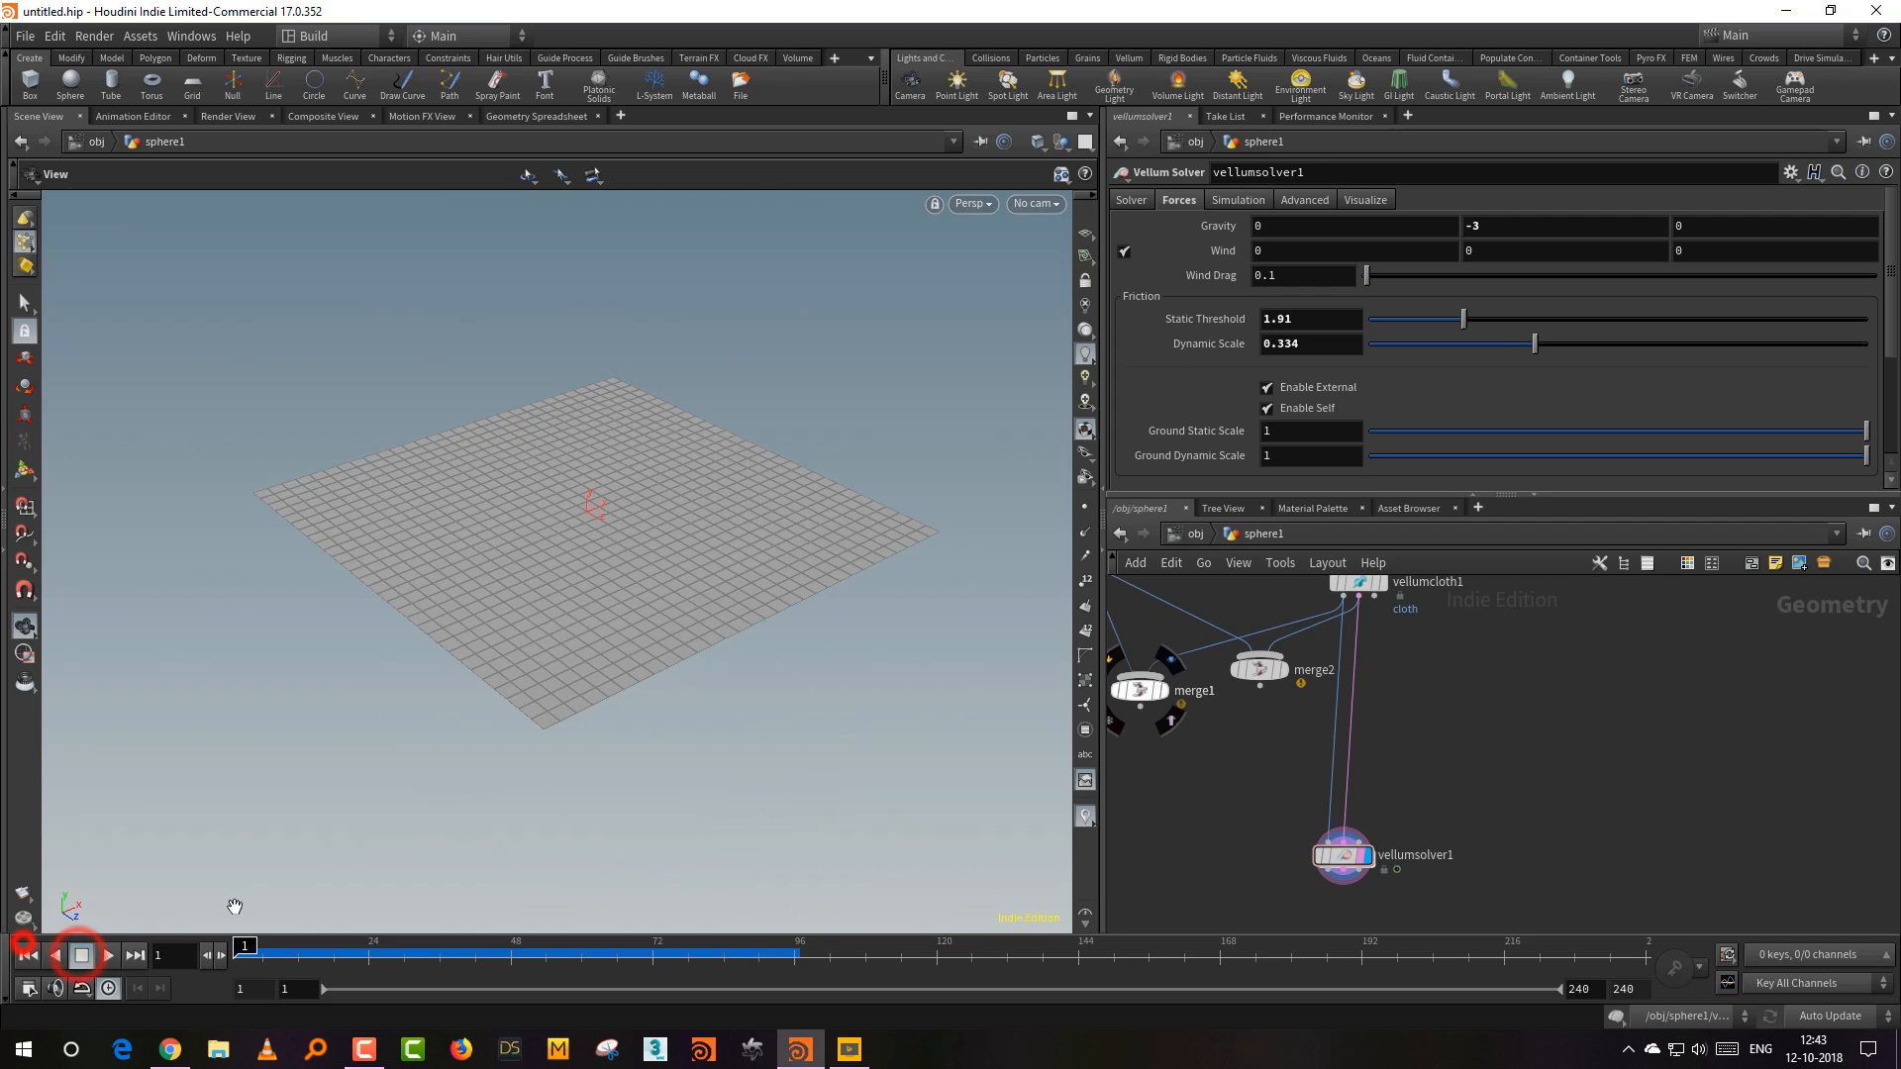
Step: Connect merge1 to the first input and merge2 to the second input of vellumsolver1, replacing the direct vellumcloth1 connections
middle_drag(1290, 771, 1365, 800)
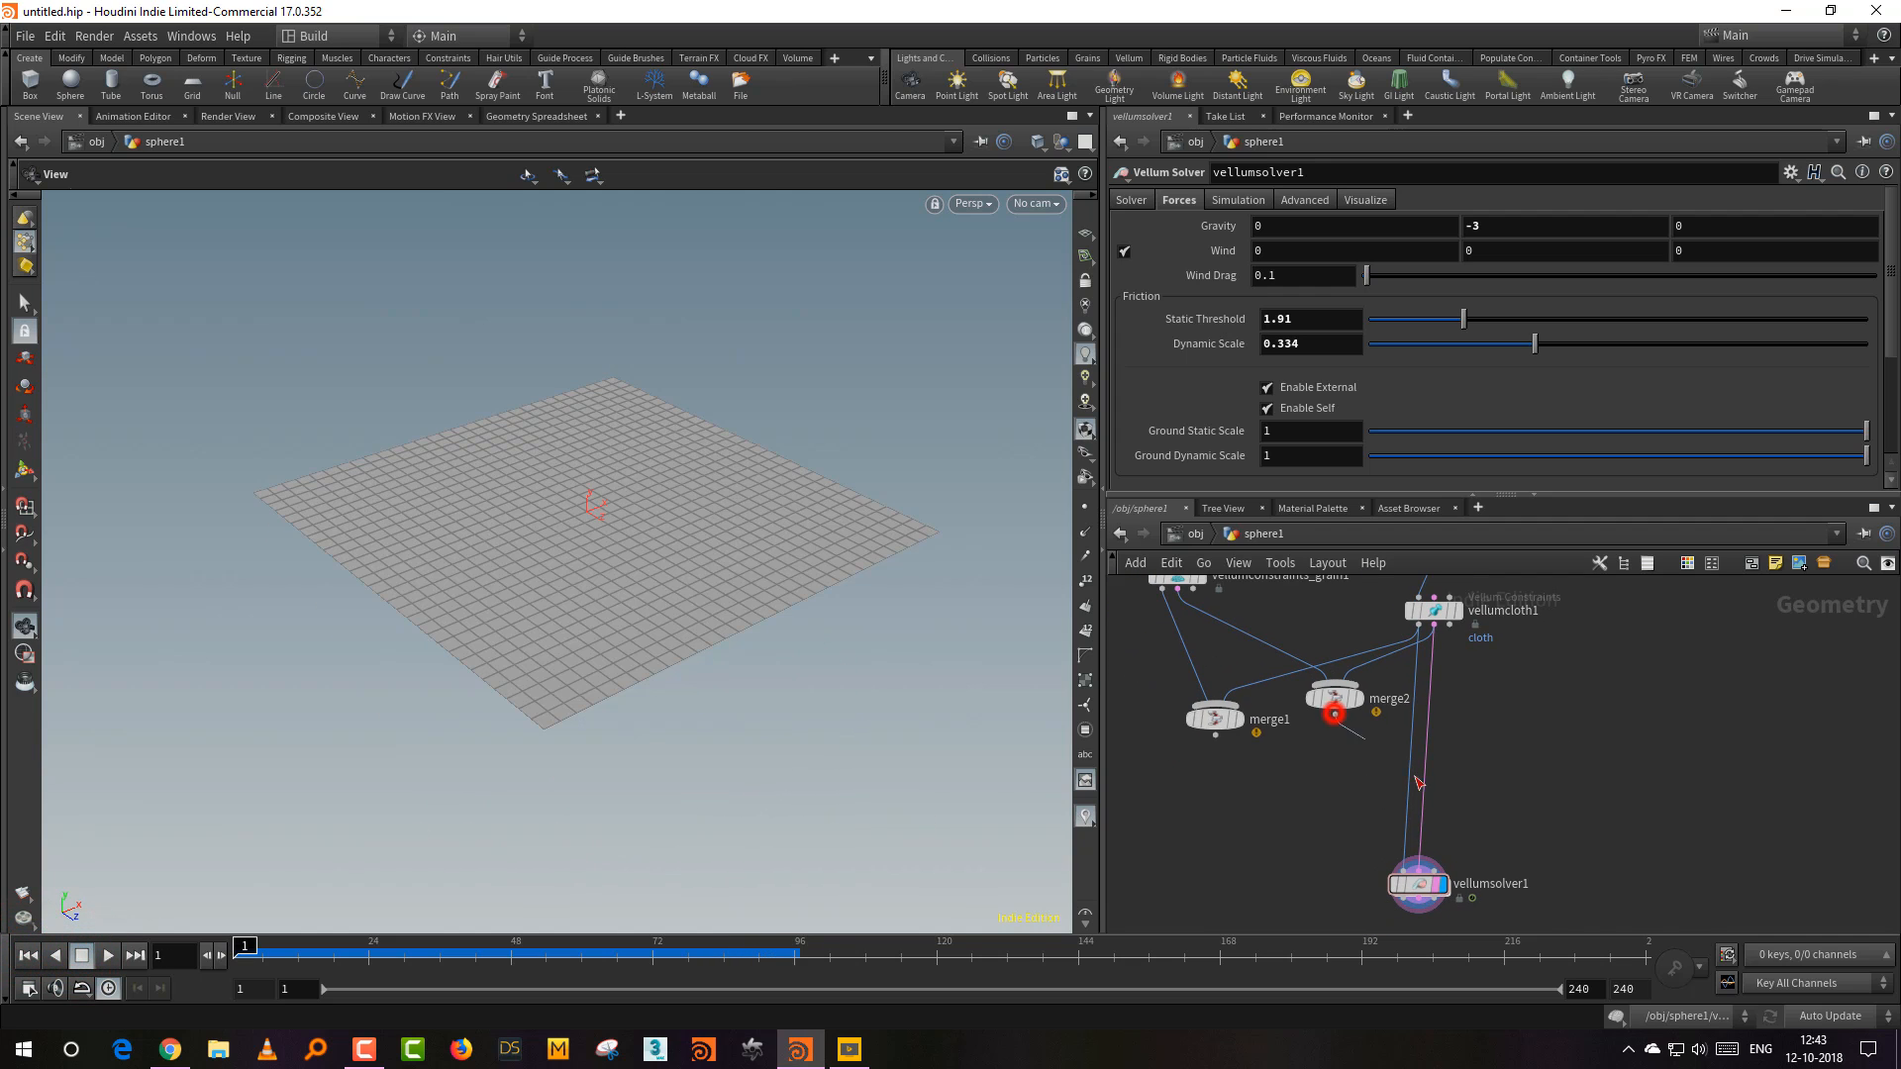
click(1408, 860)
click(1228, 735)
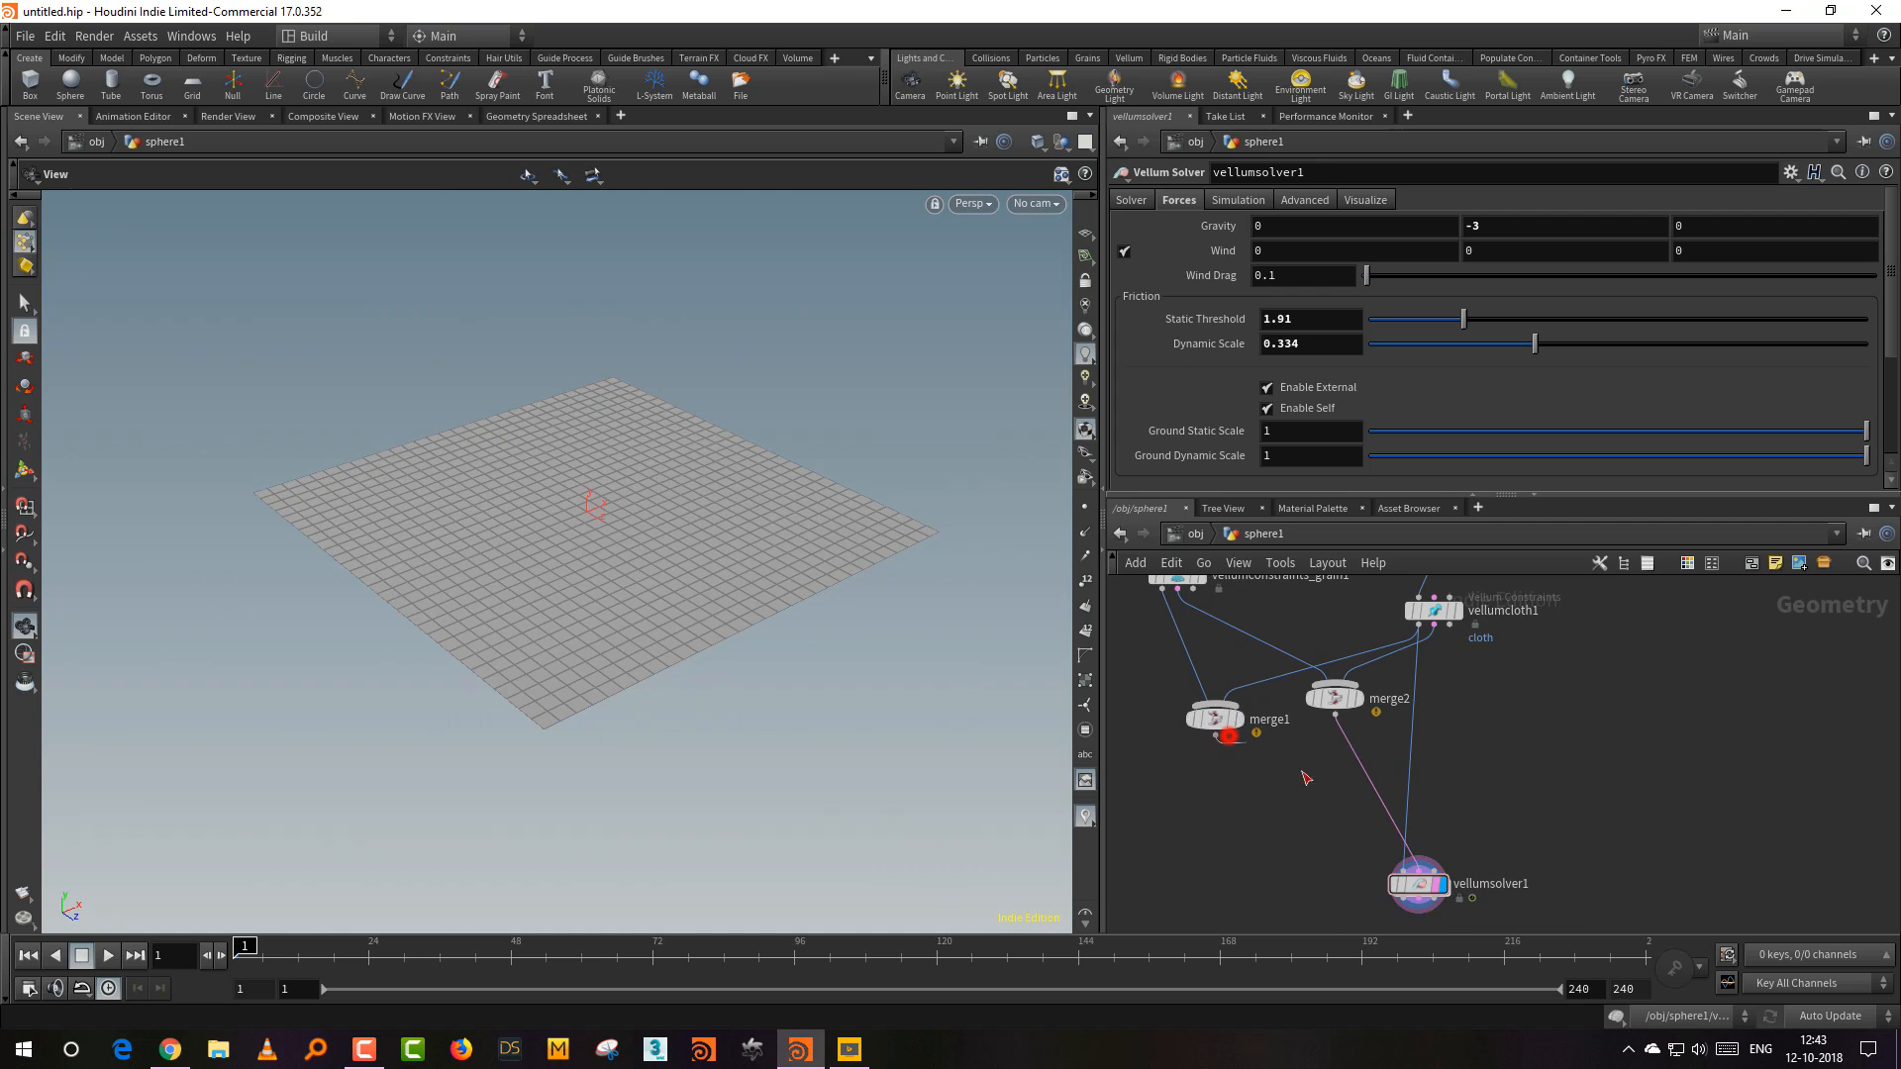
click(1529, 852)
Step: Play the combined grain and cloth simulation, examine how both react from several angles, and rewind to frame 1
click(106, 955)
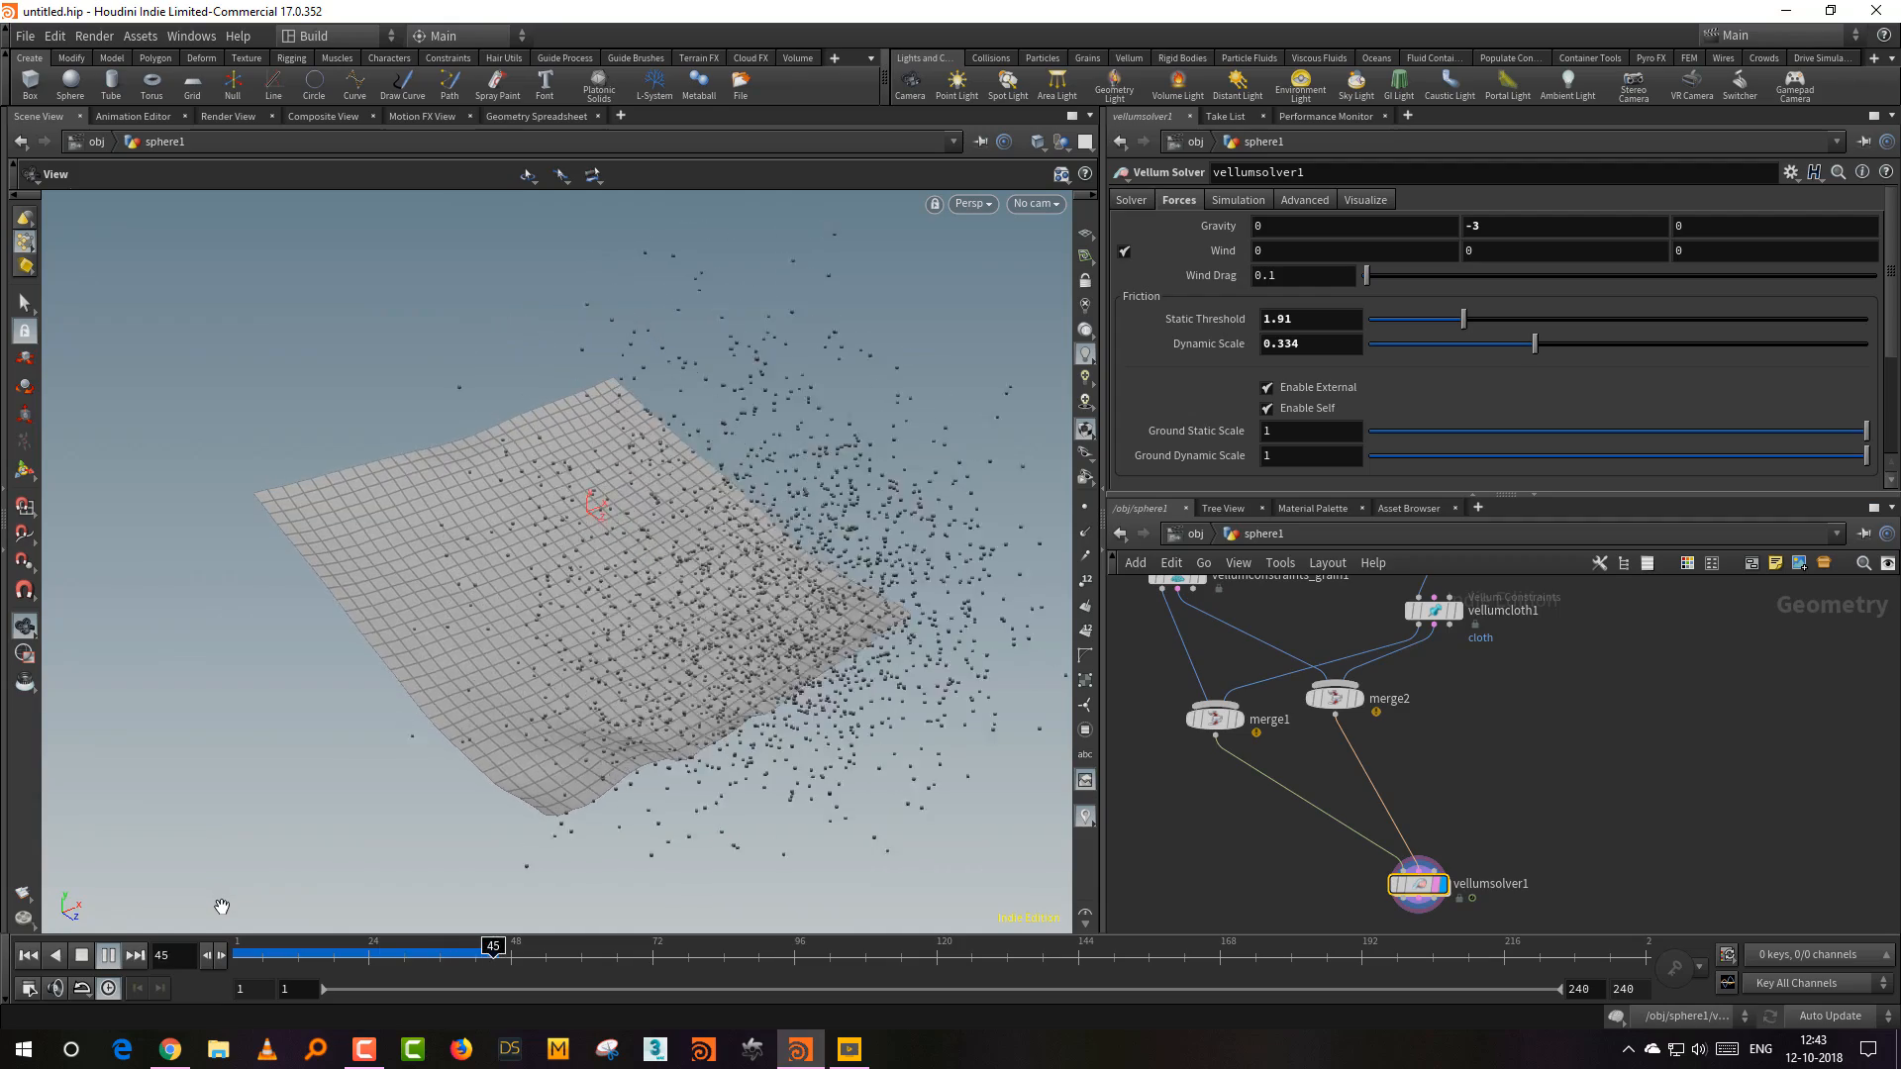
drag(317, 814, 257, 856)
right_drag(256, 857, 344, 791)
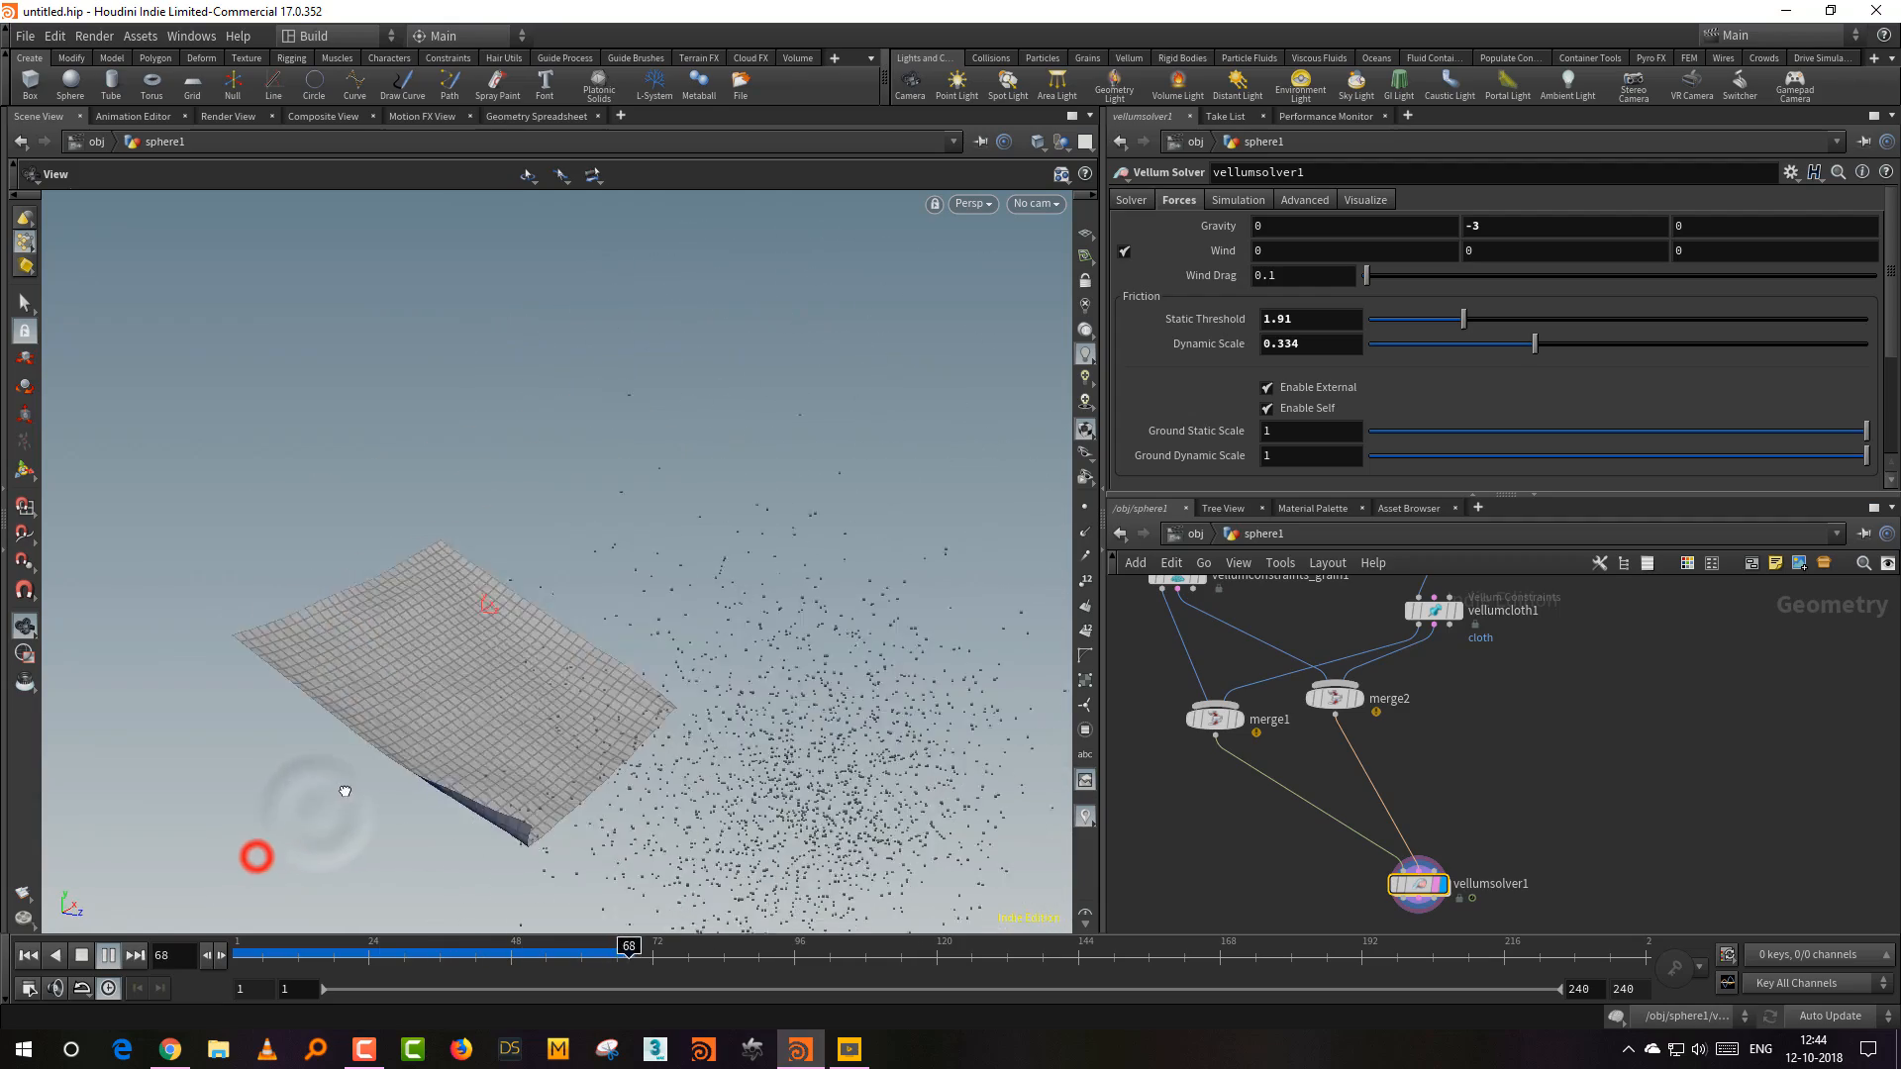
middle_drag(345, 792, 327, 756)
mouse_move(331, 779)
mouse_down()
mouse_move(317, 798)
mouse_move(328, 783)
mouse_up()
right_drag(329, 783, 284, 823)
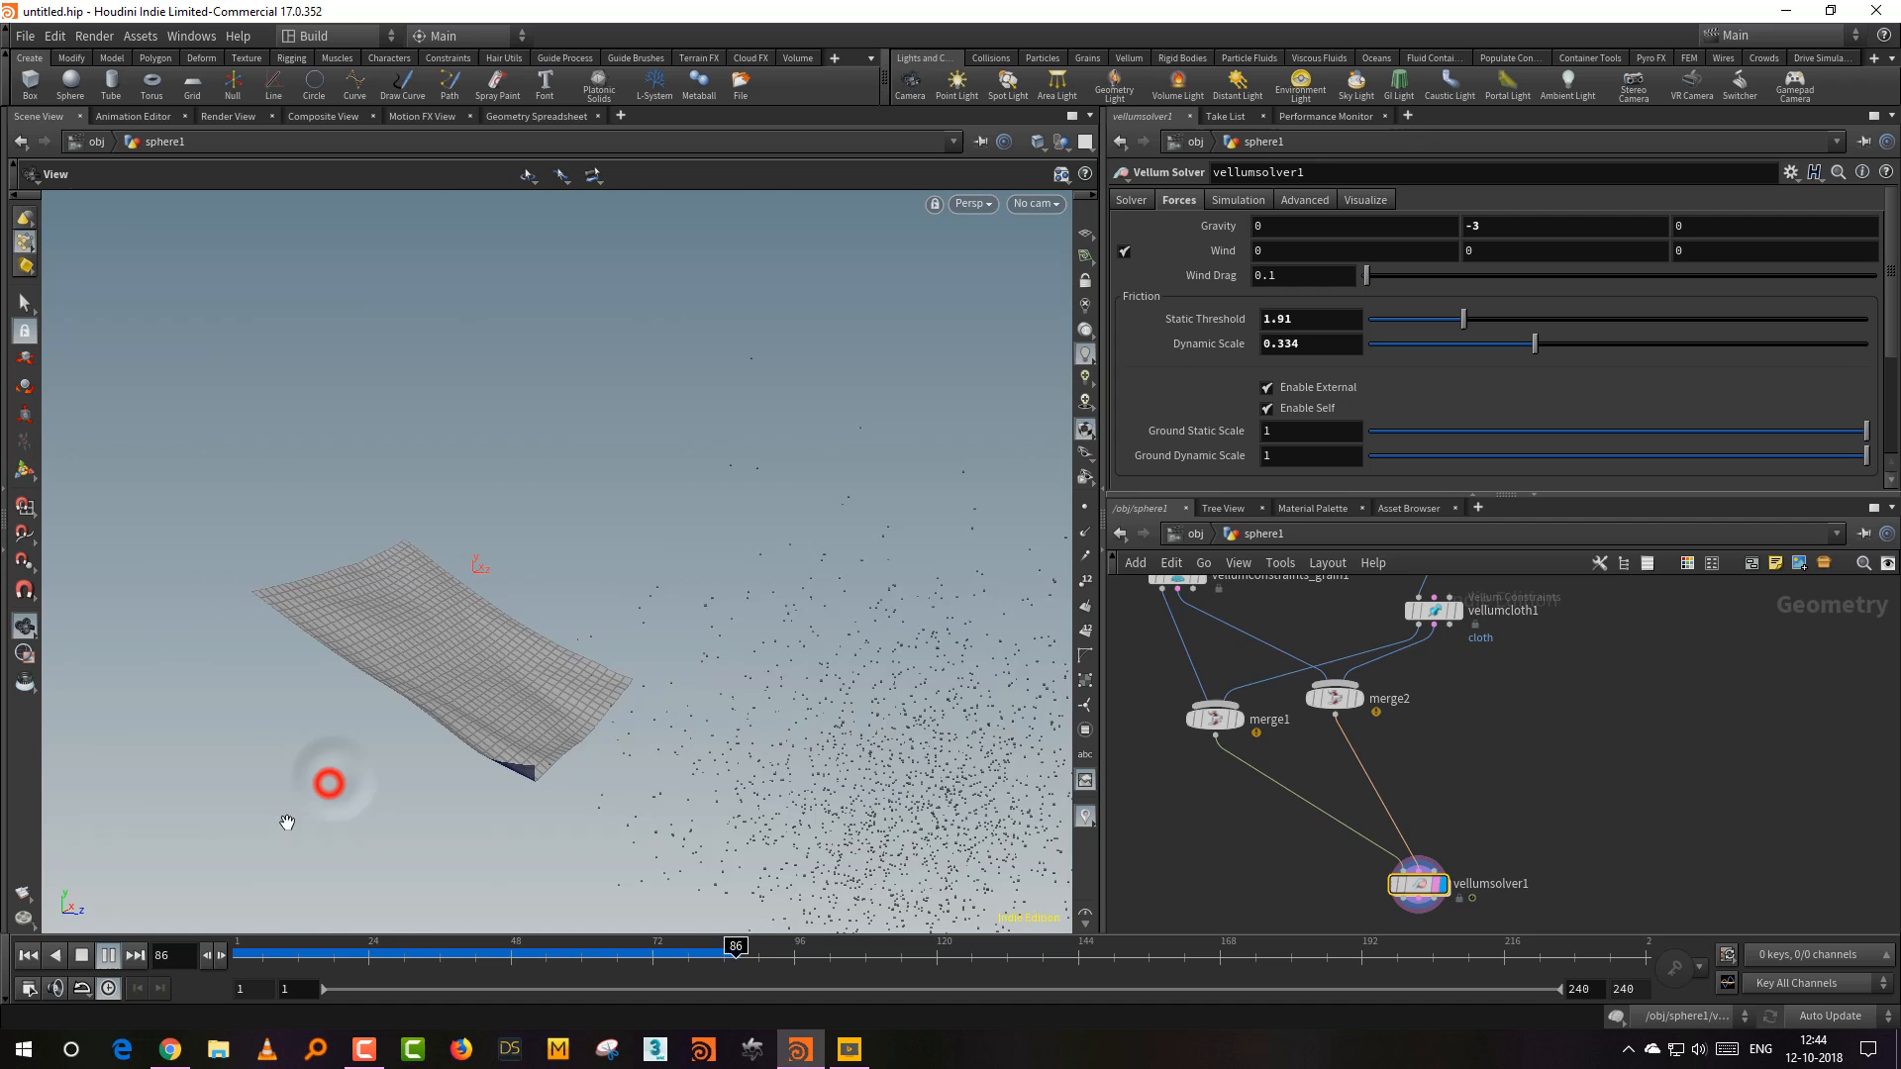
click(82, 955)
click(28, 955)
Step: Replay and scrub the combined simulation, return to frame 1, and view the grain sphere and cloth grid up close
click(112, 954)
click(80, 954)
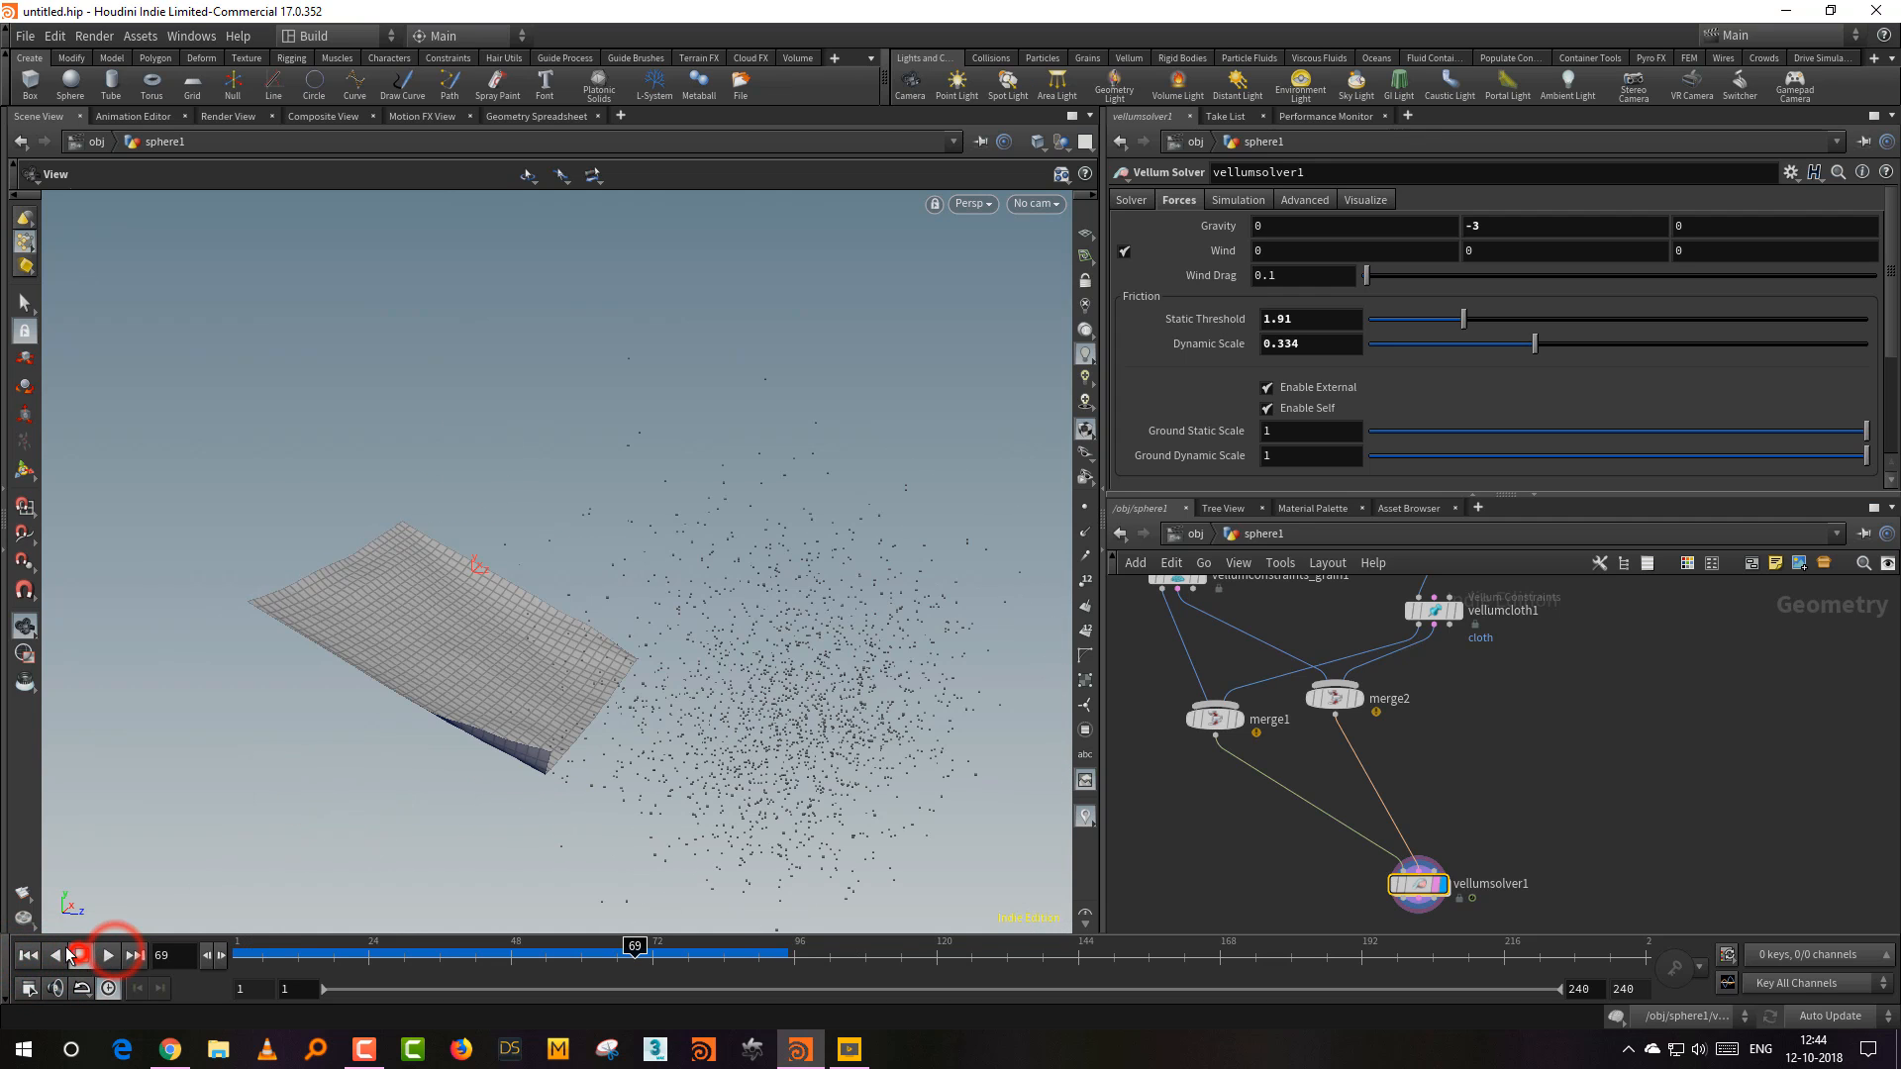
click(28, 956)
drag(251, 952, 657, 933)
key(ctrl+Up)
drag(531, 498, 739, 538)
scroll(727, 472, up, 2)
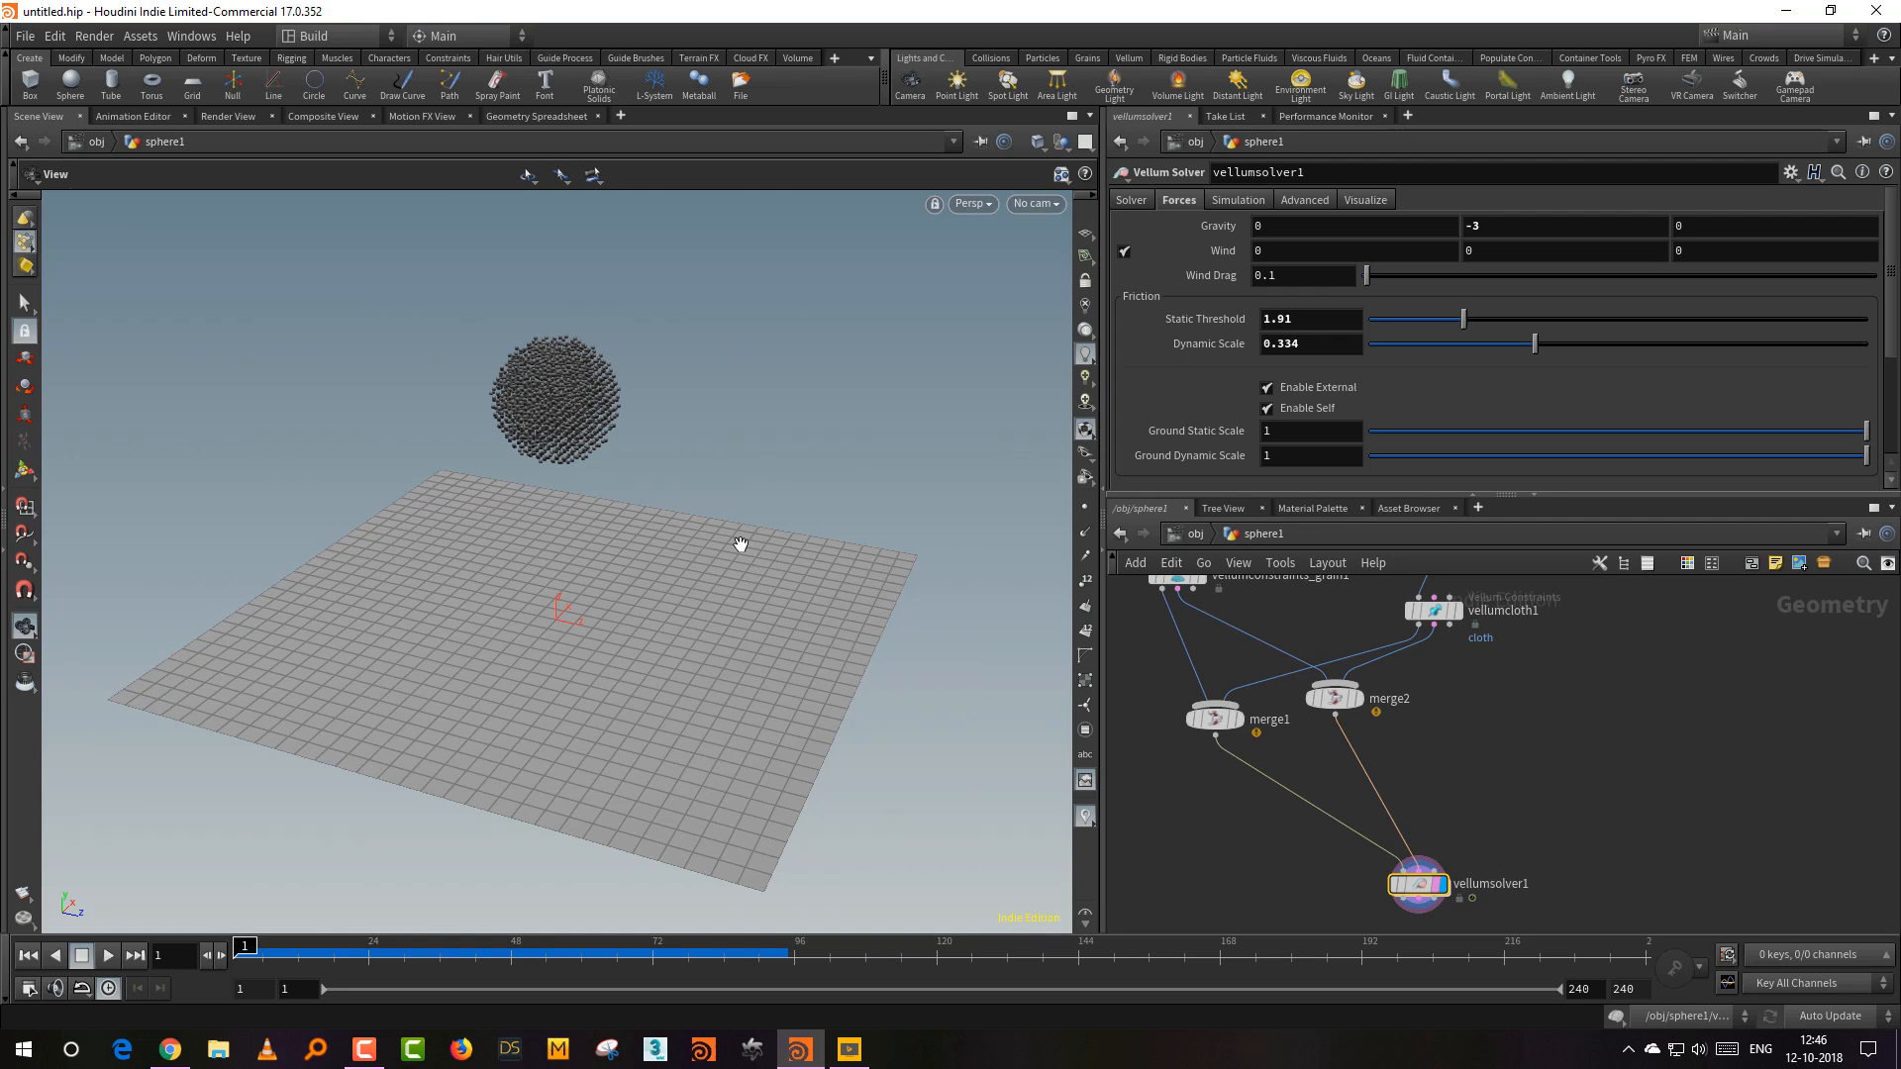
Step: Tidy the network by aligning merge2 level with merge1 and placing vellumsolver1 below and between them
mouse_move(1324, 700)
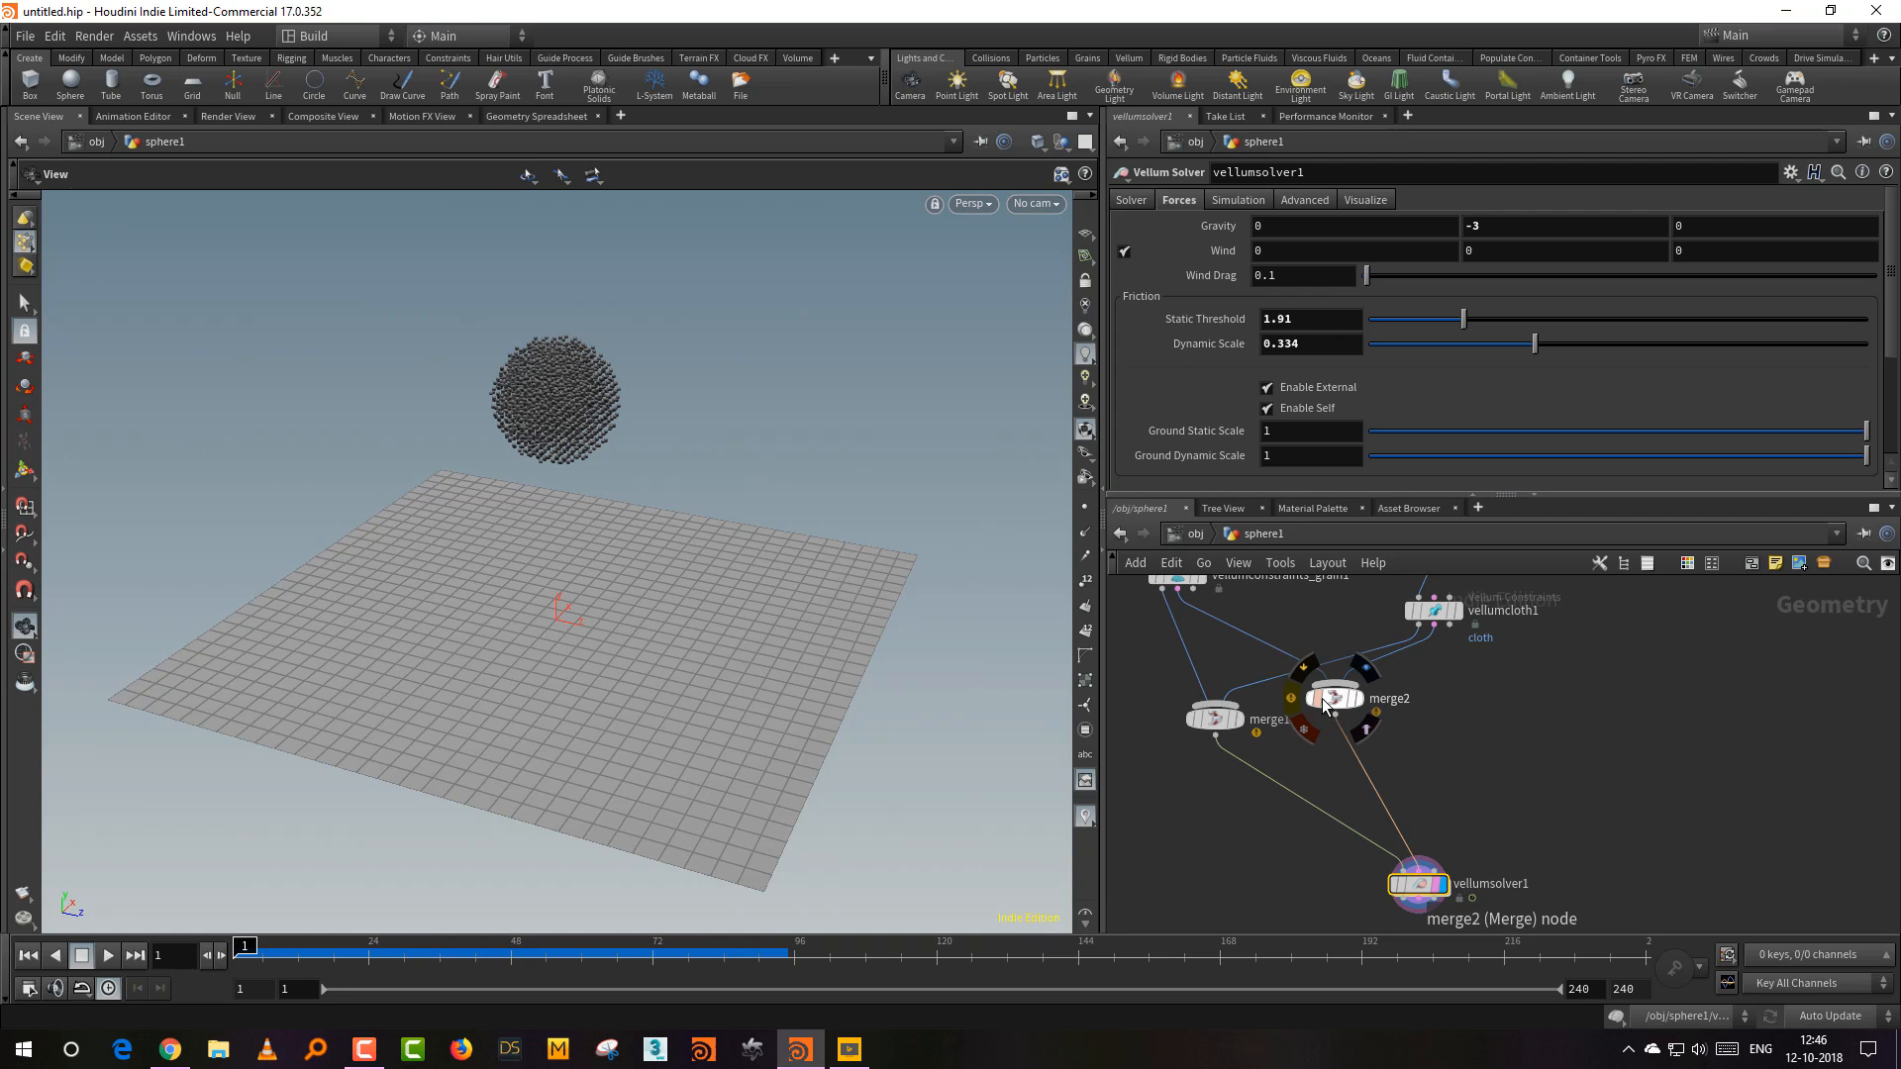
drag(1341, 701, 1431, 721)
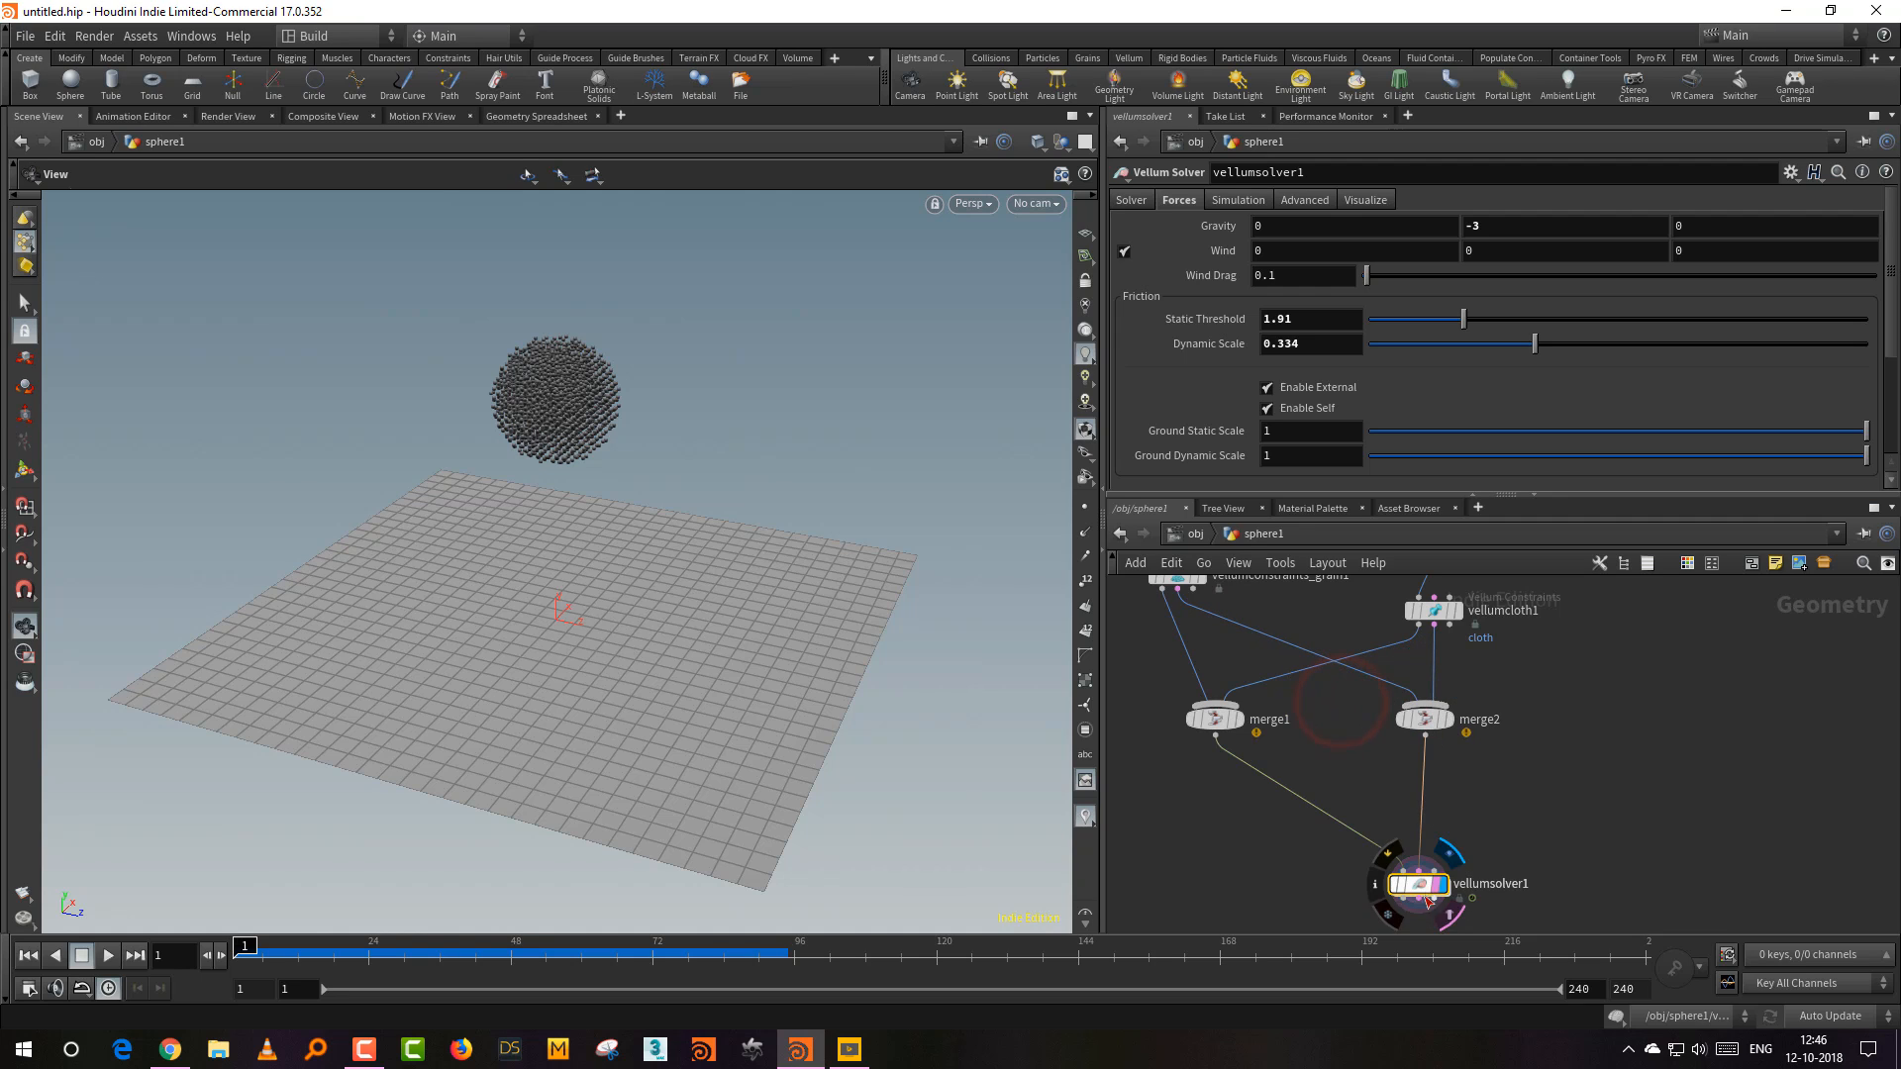
drag(1421, 884, 1306, 881)
click(1472, 807)
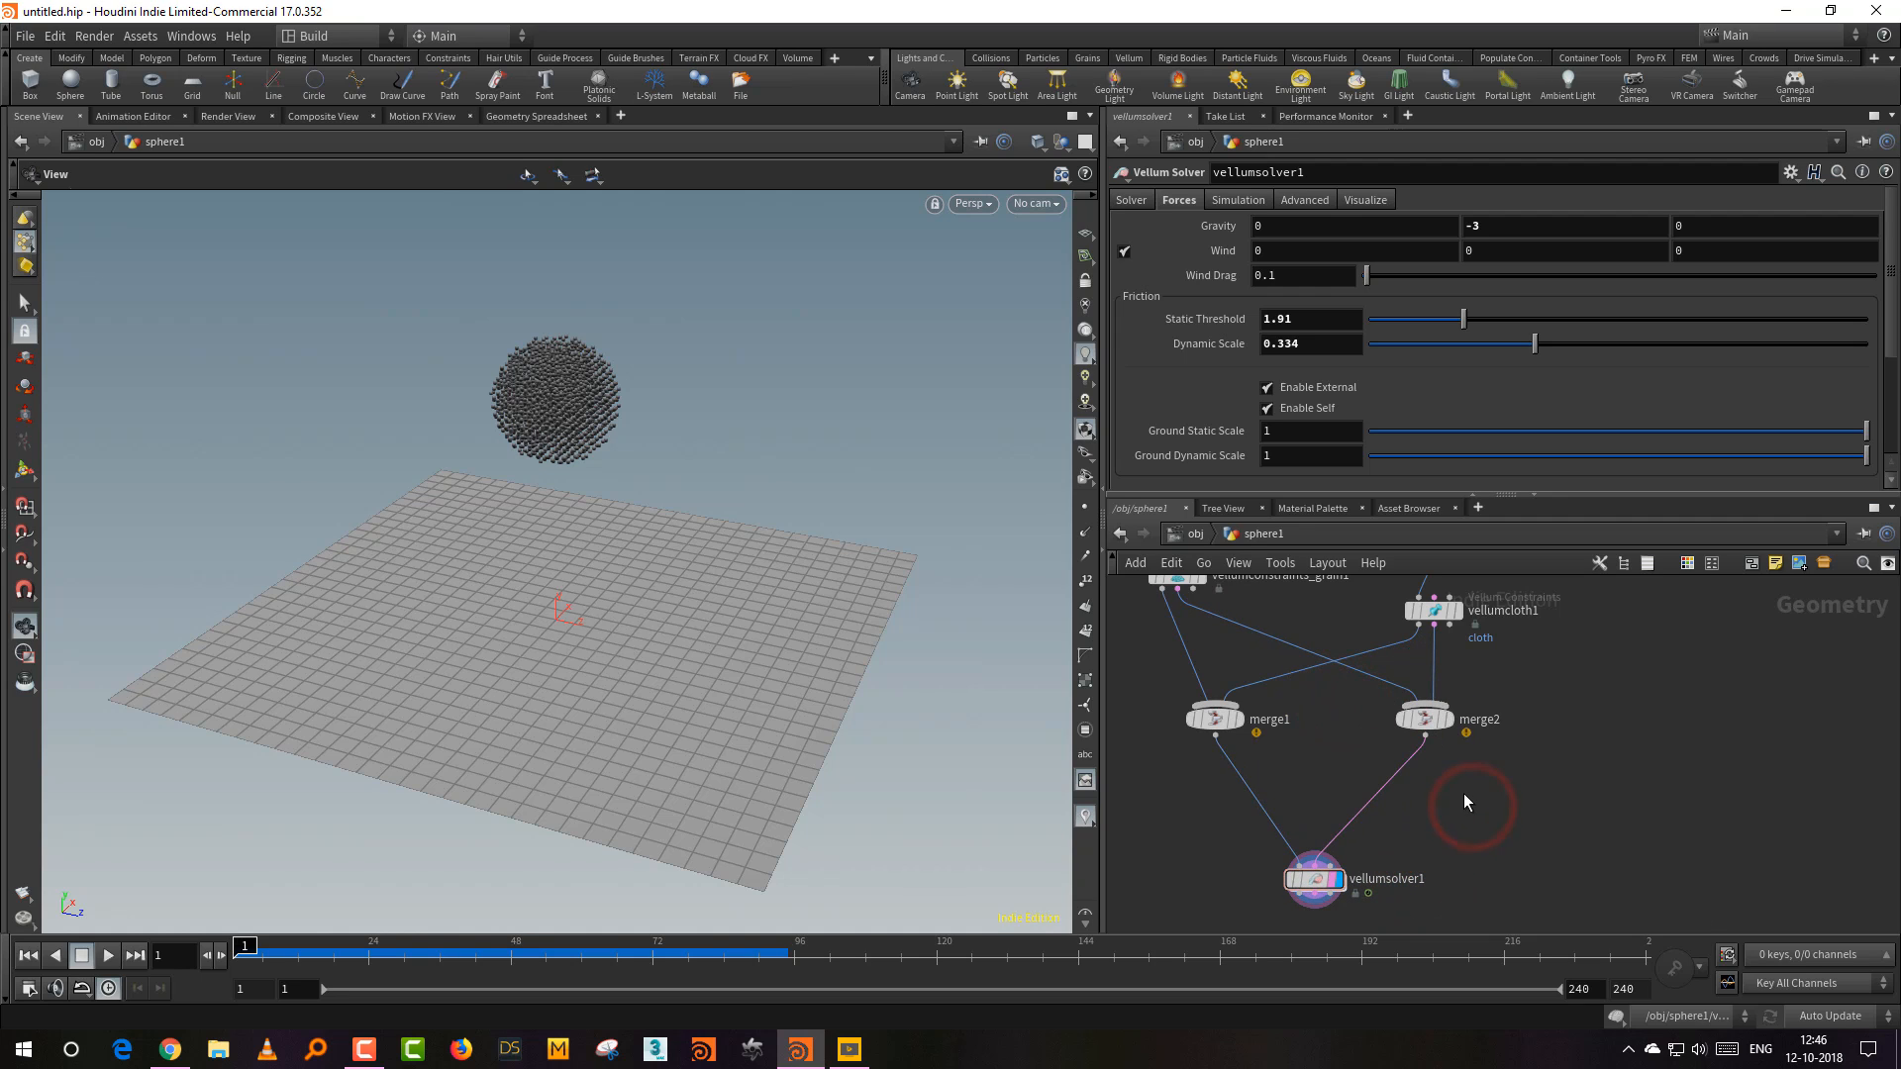